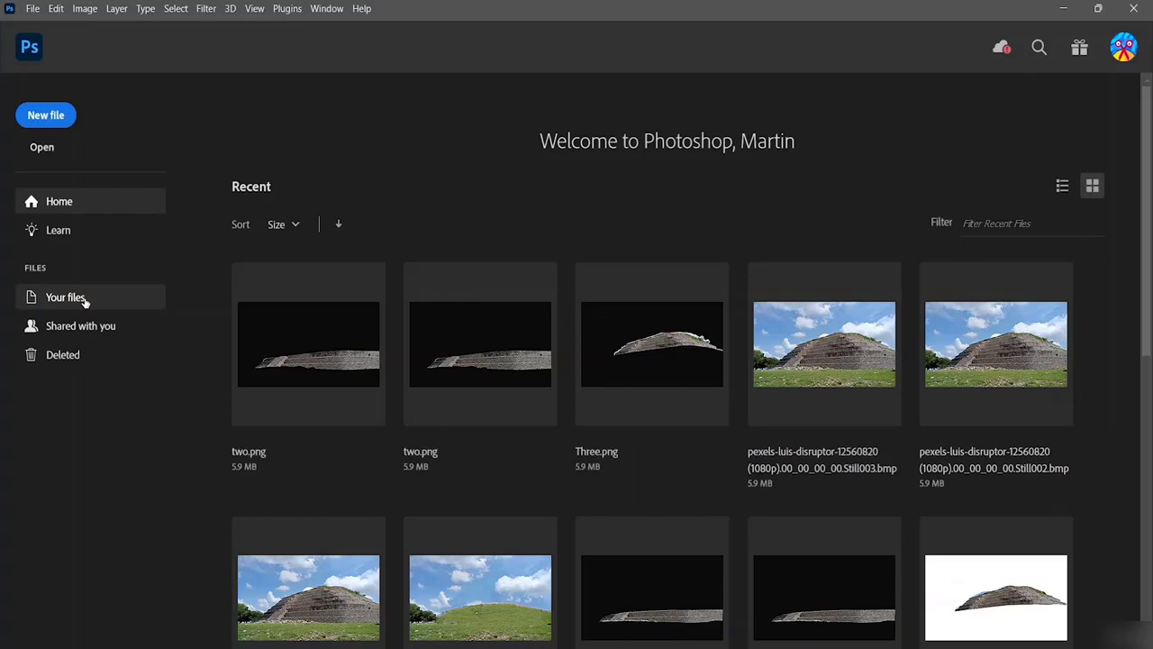
scroll(513, 351, "down", 3)
scroll(661, 334, "down", 1)
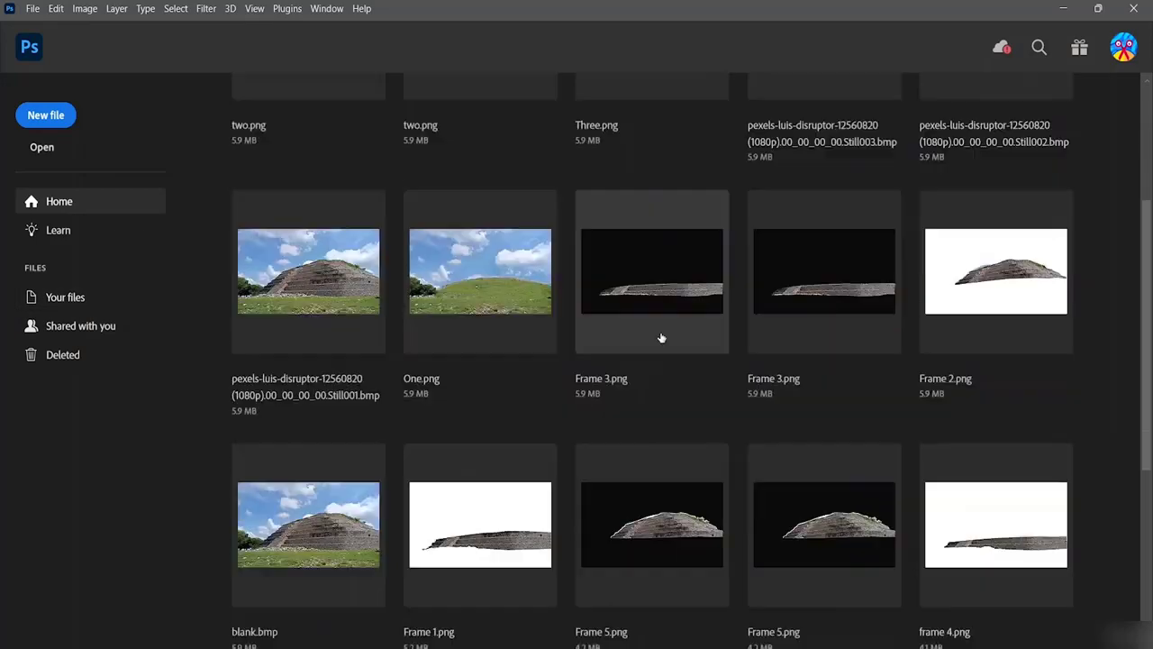
scroll(646, 324, "up", 4)
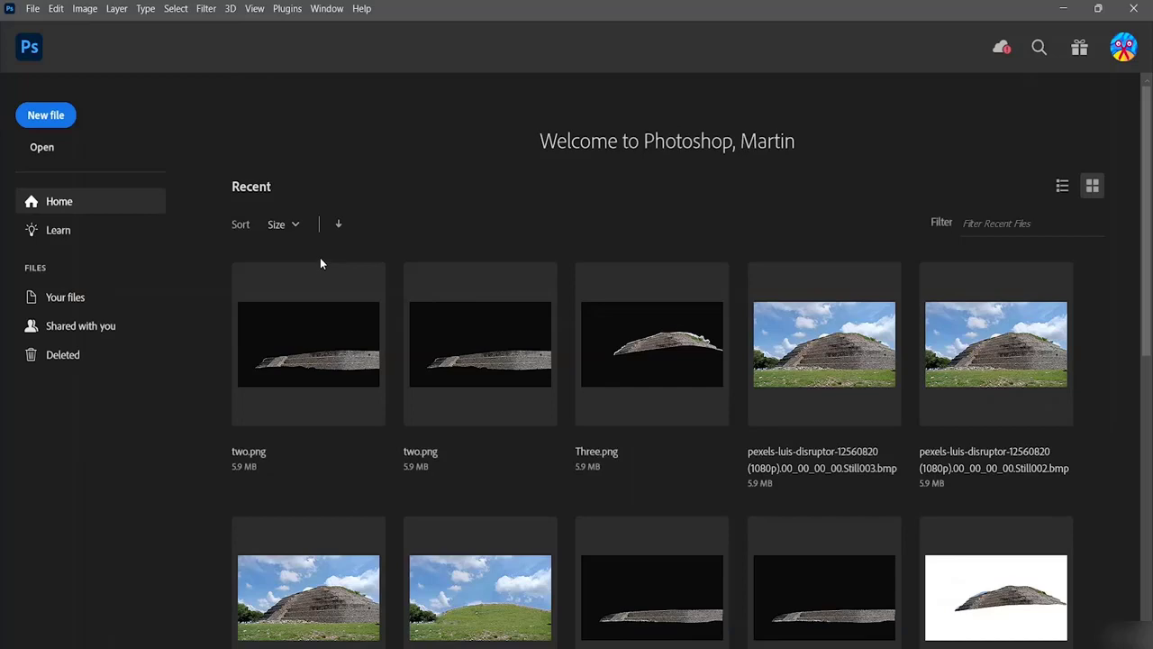
scroll(351, 315, "down", 3)
scroll(347, 314, "down", 3)
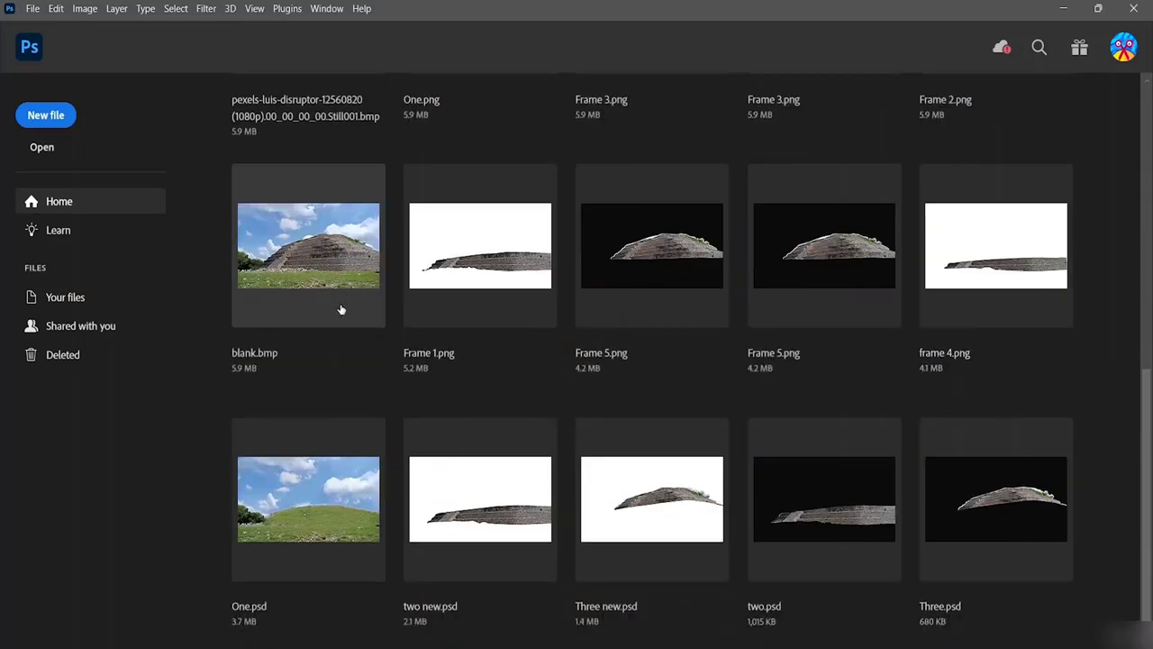
scroll(340, 309, "up", 5)
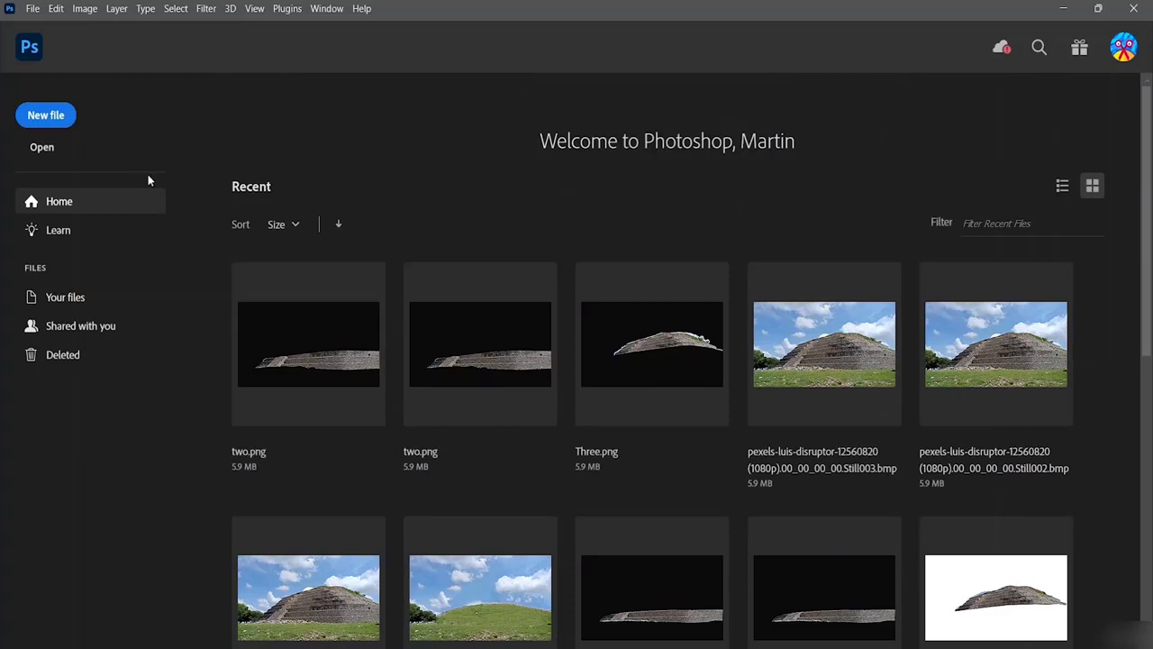
Start a new document and name it "Basic Text T-Shirt".
left_click(45, 115)
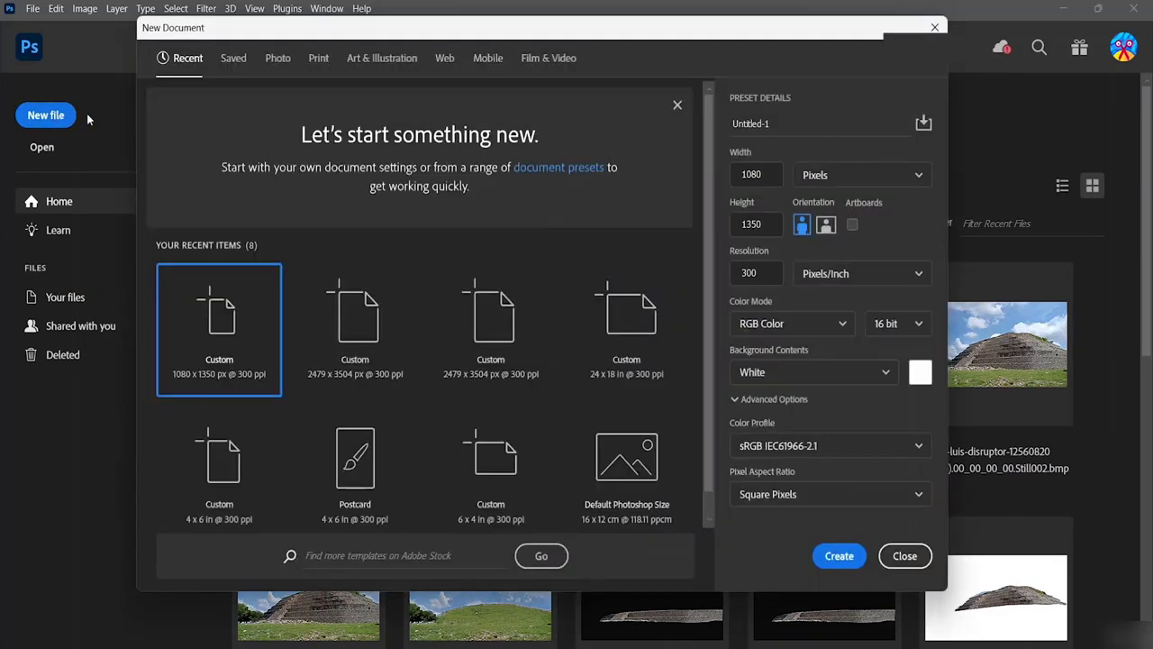
left_click(809, 120)
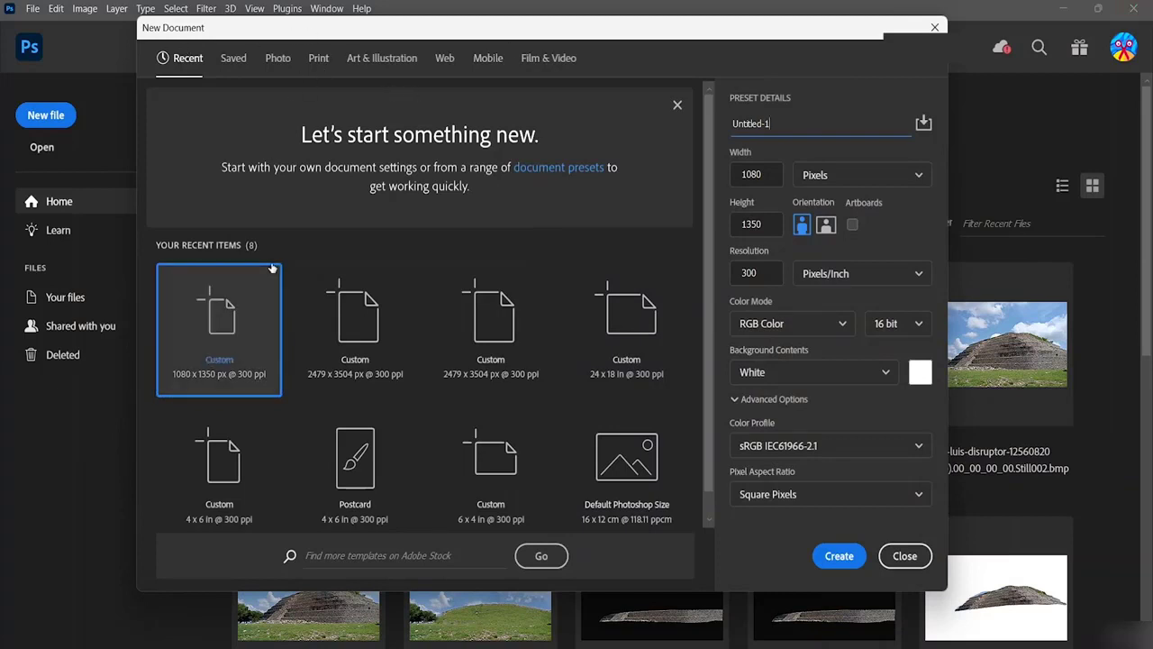
scroll(562, 364, "down", 1)
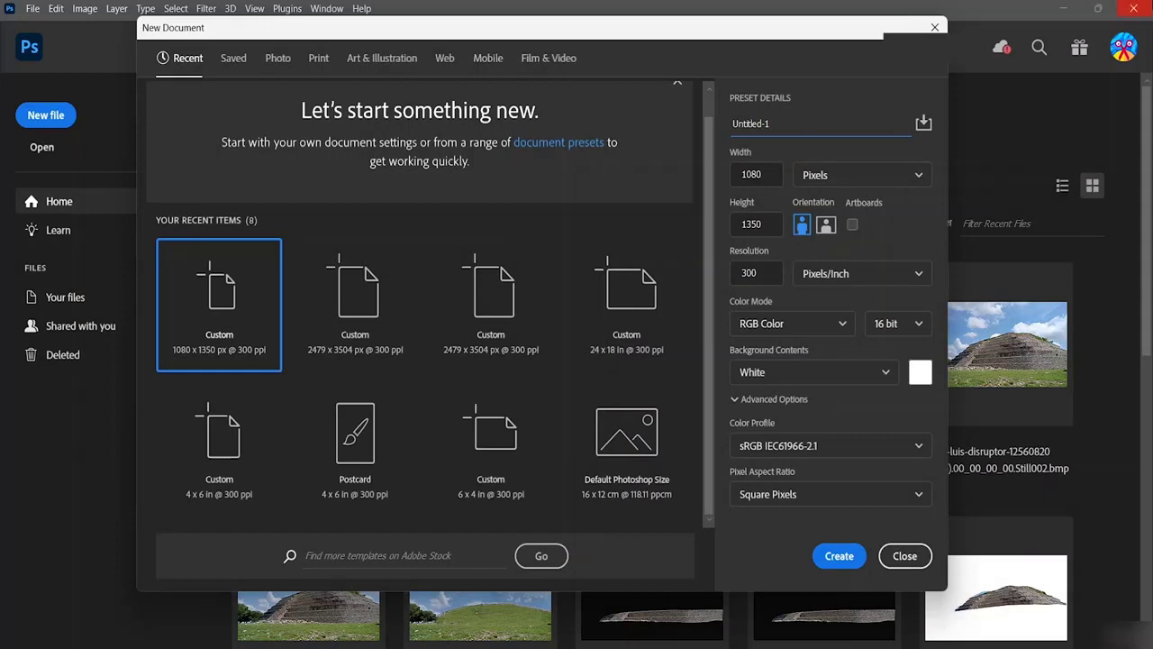
key("BackSpace")
key("BackSpace")
key("BackSpace")
key("BackSpace")
key("BackSpace")
key("BackSpace")
key("BackSpace")
key("BackSpace")
key("BackSpace")
type("Basic Text T-Sh")
left_click(875, 178)
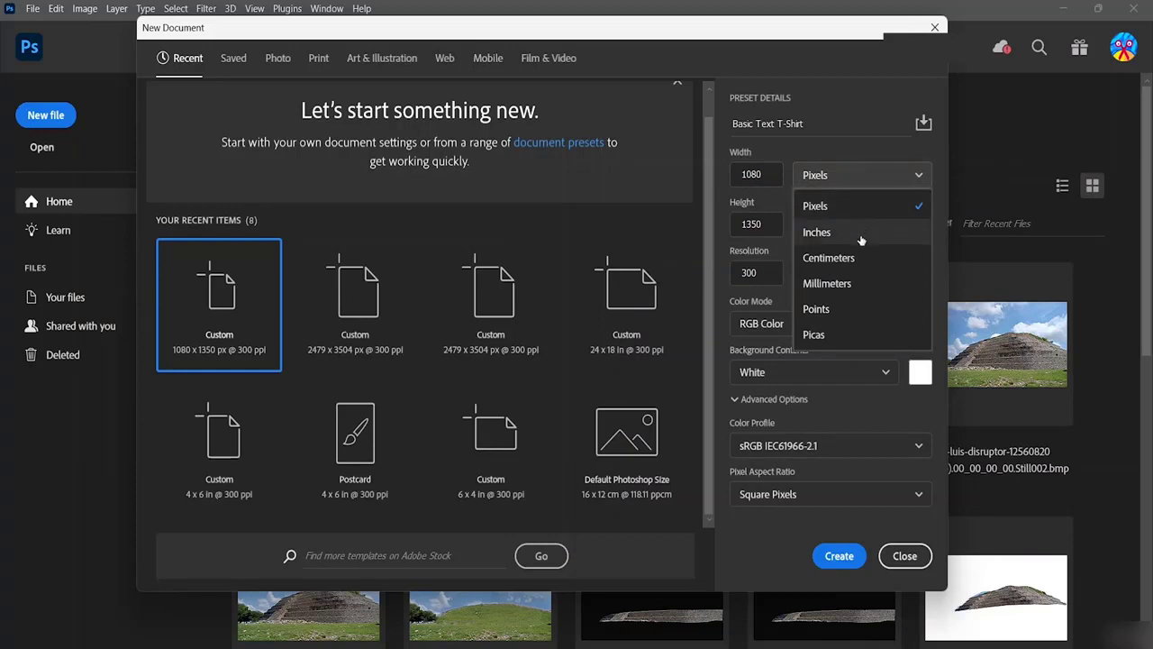
left_click(775, 245)
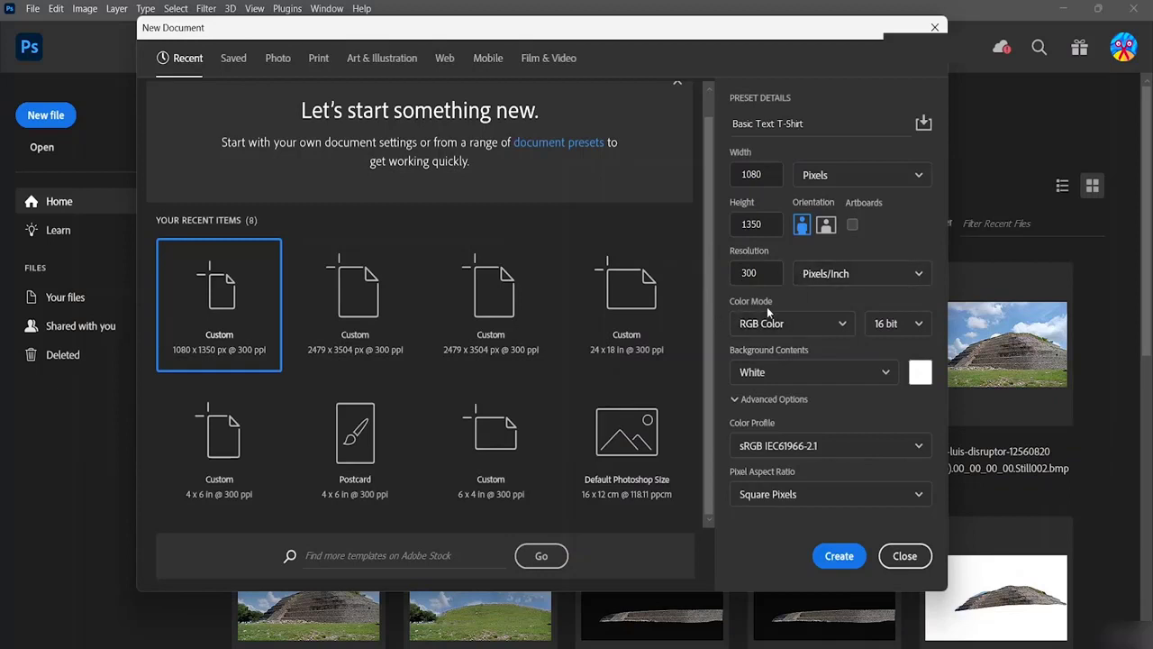
left_click(843, 324)
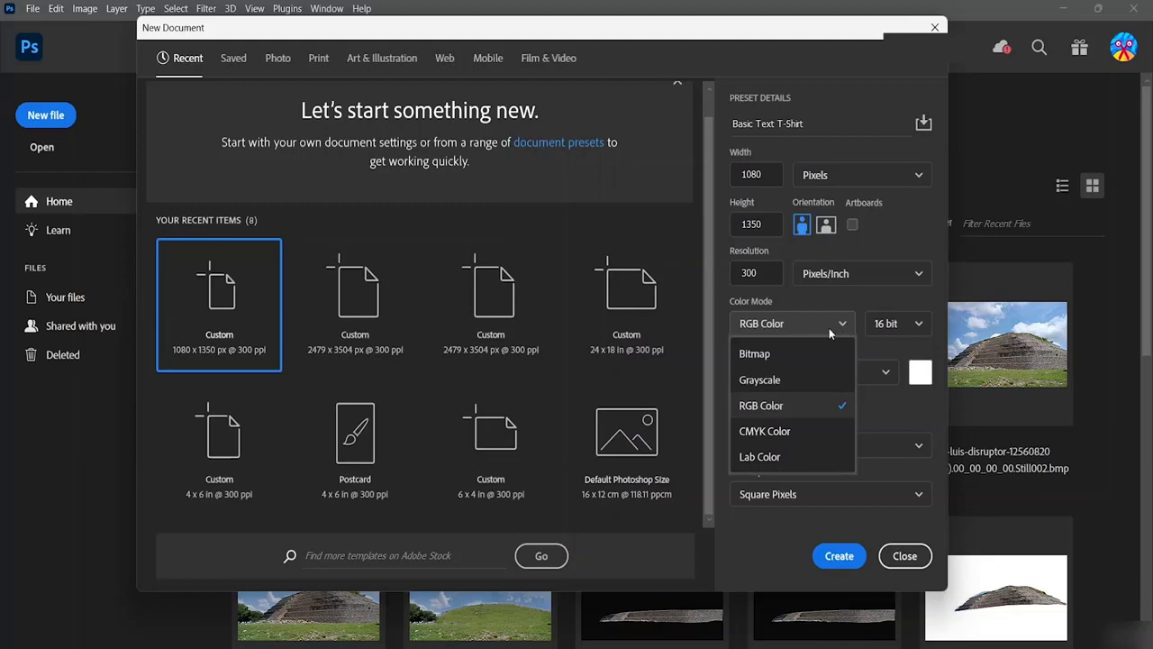
left_click(831, 326)
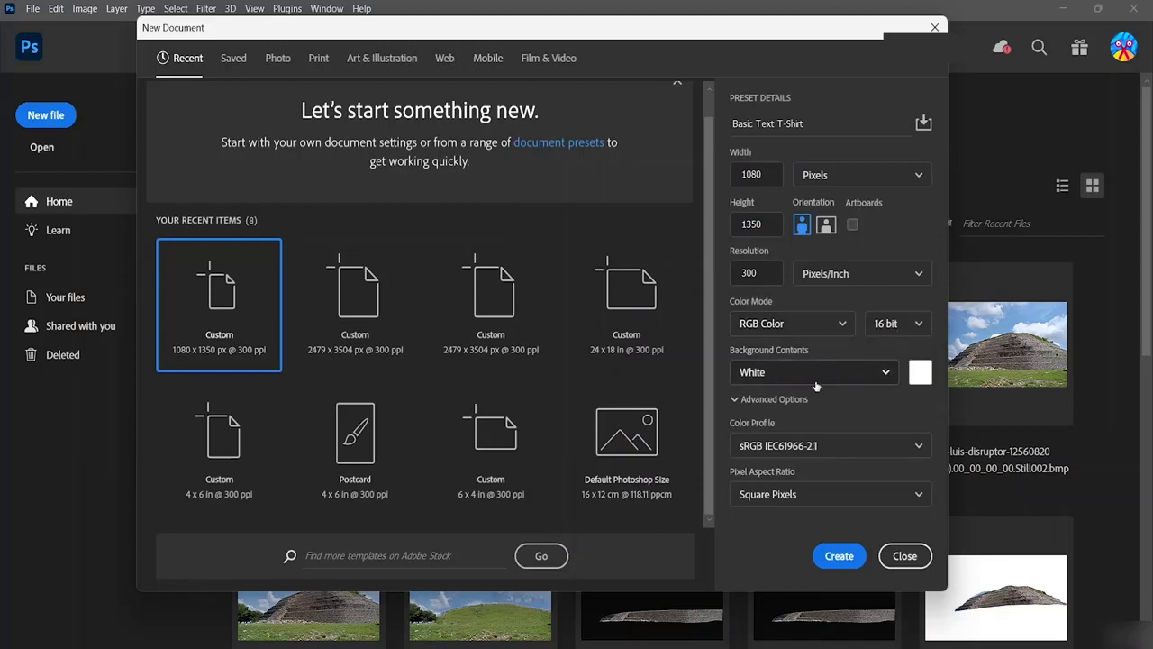
left_click(887, 372)
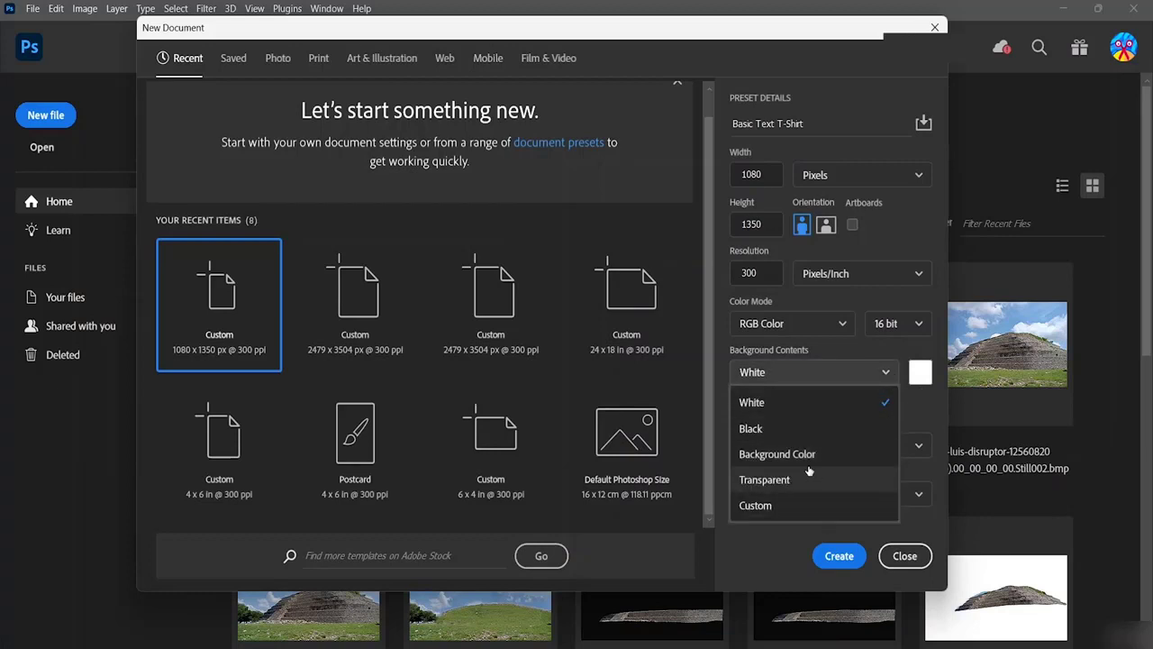
left_click(826, 508)
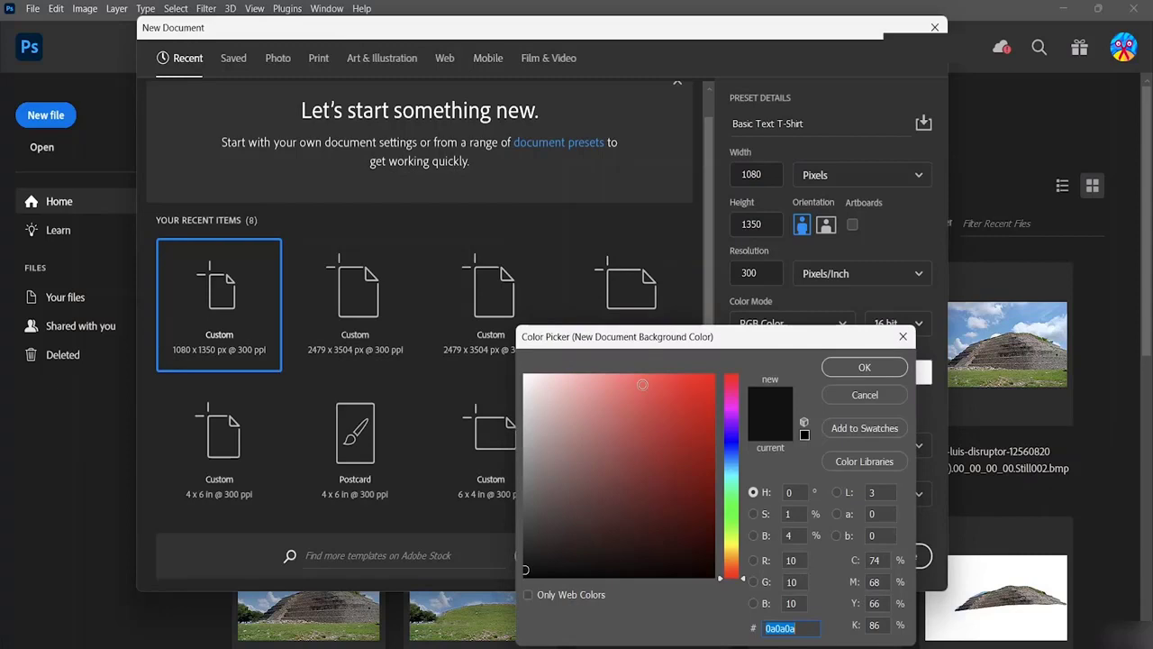
left_click(902, 336)
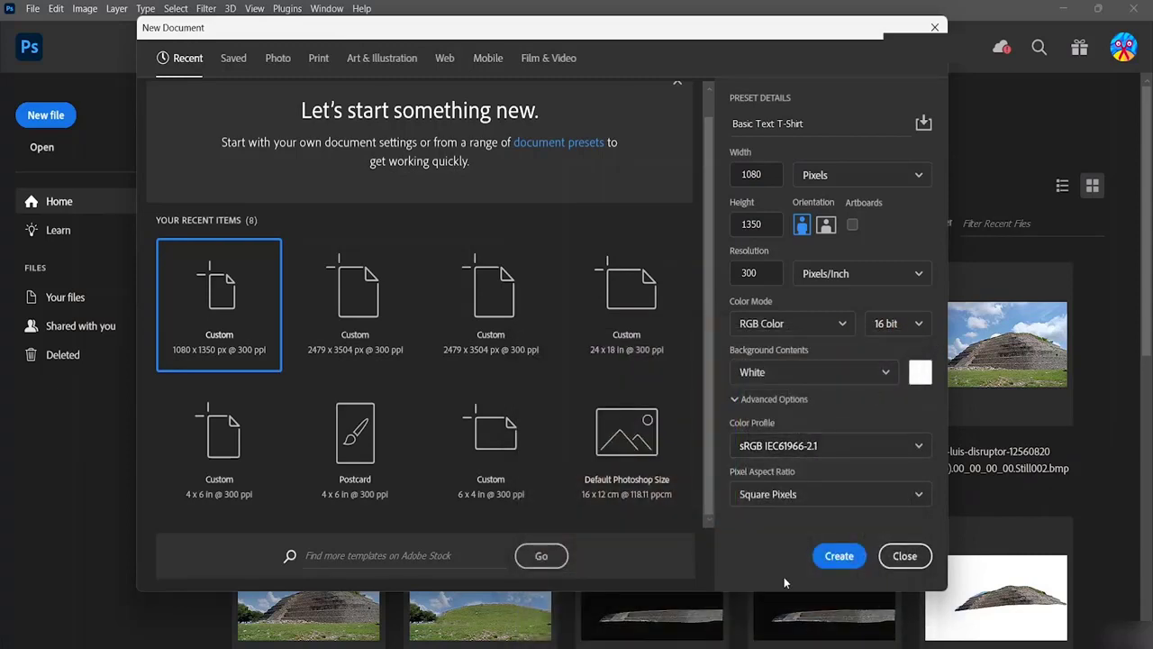
Create the 1080 x 1350 px, 300 ppi document with a white background and enlarge the Layers panel.
left_click(836, 555)
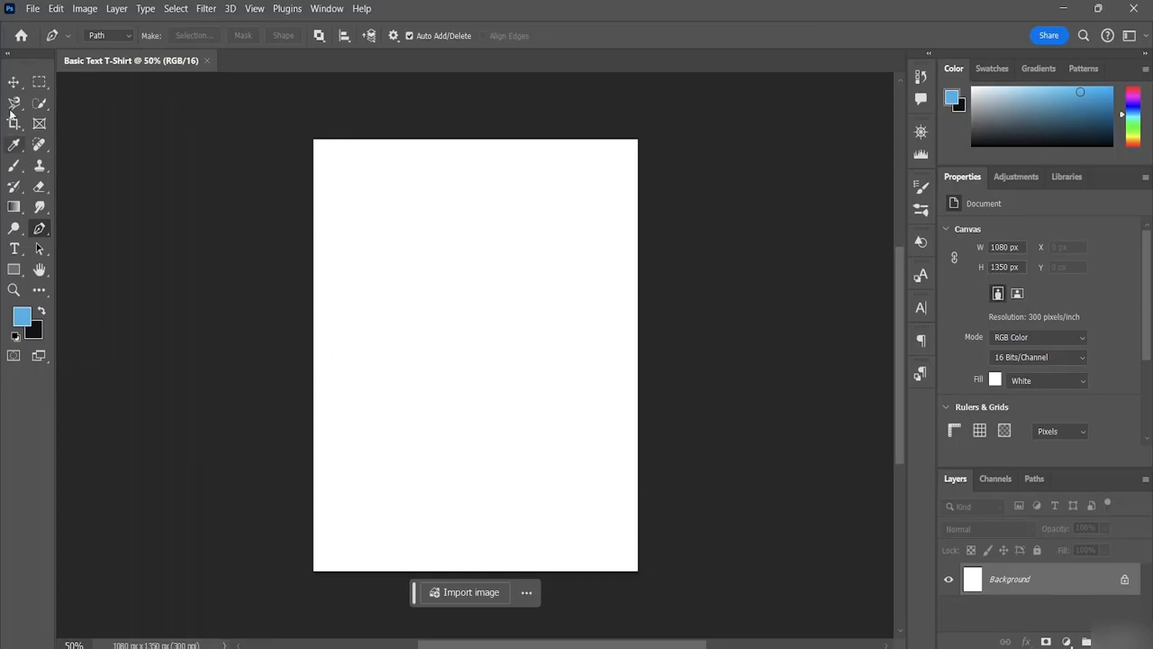
left_click(15, 82)
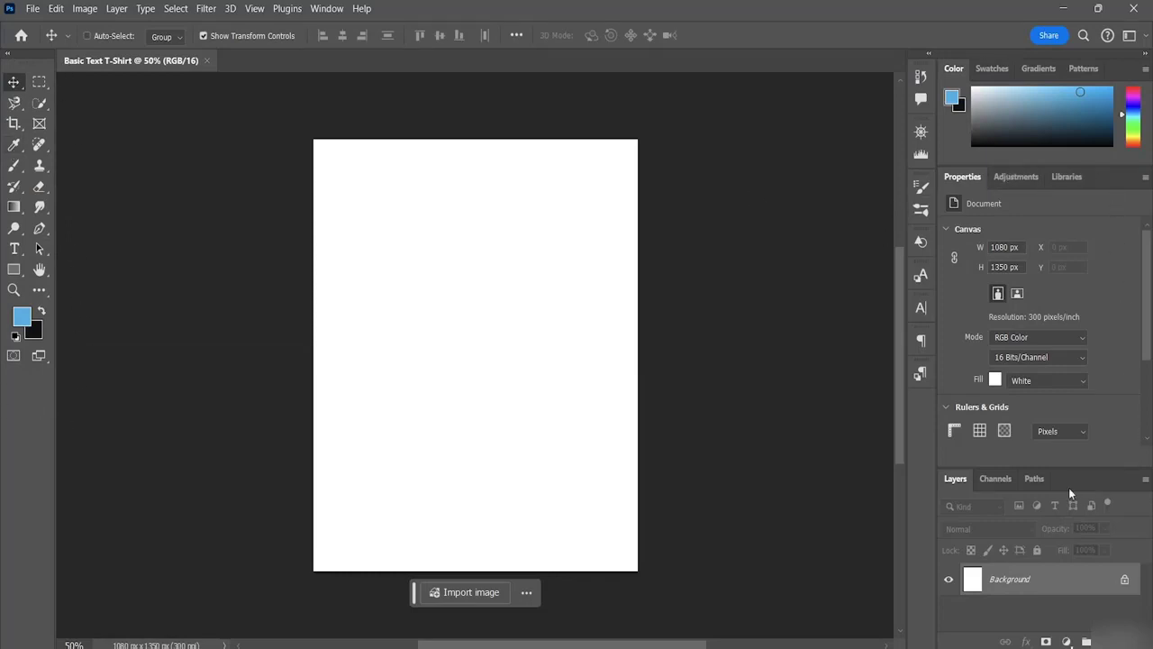
mouse_move(977, 472)
left_click_drag(994, 466, 993, 196)
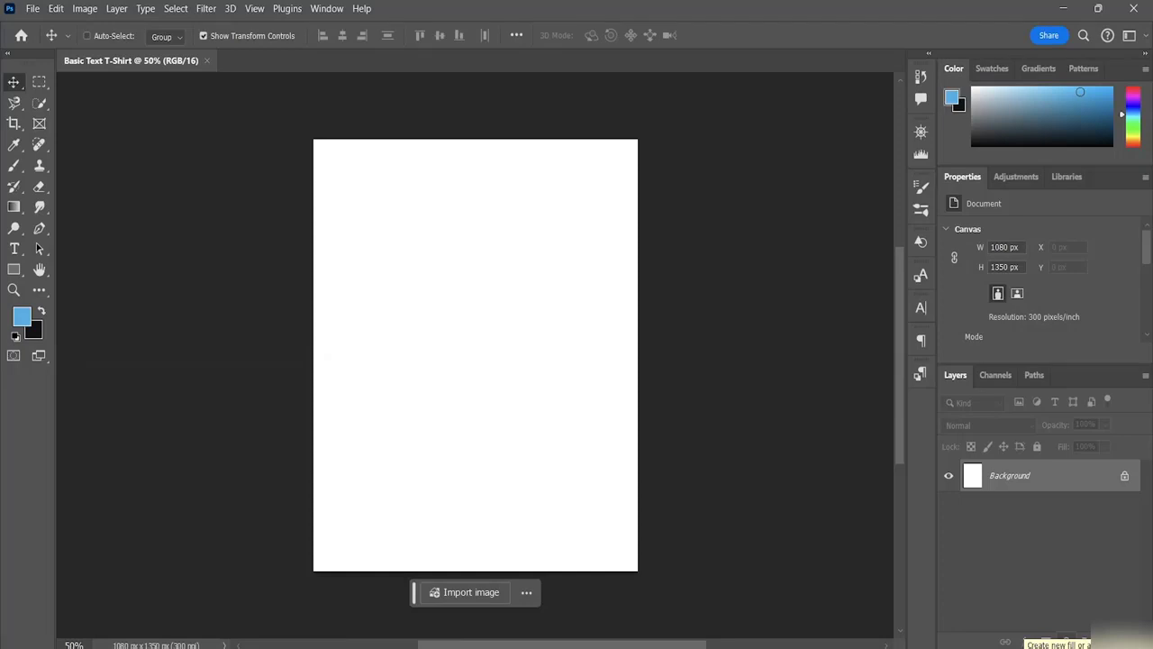
Add a Solid Color fill layer in near-black grey (#171717) above the background.
left_click(1067, 641)
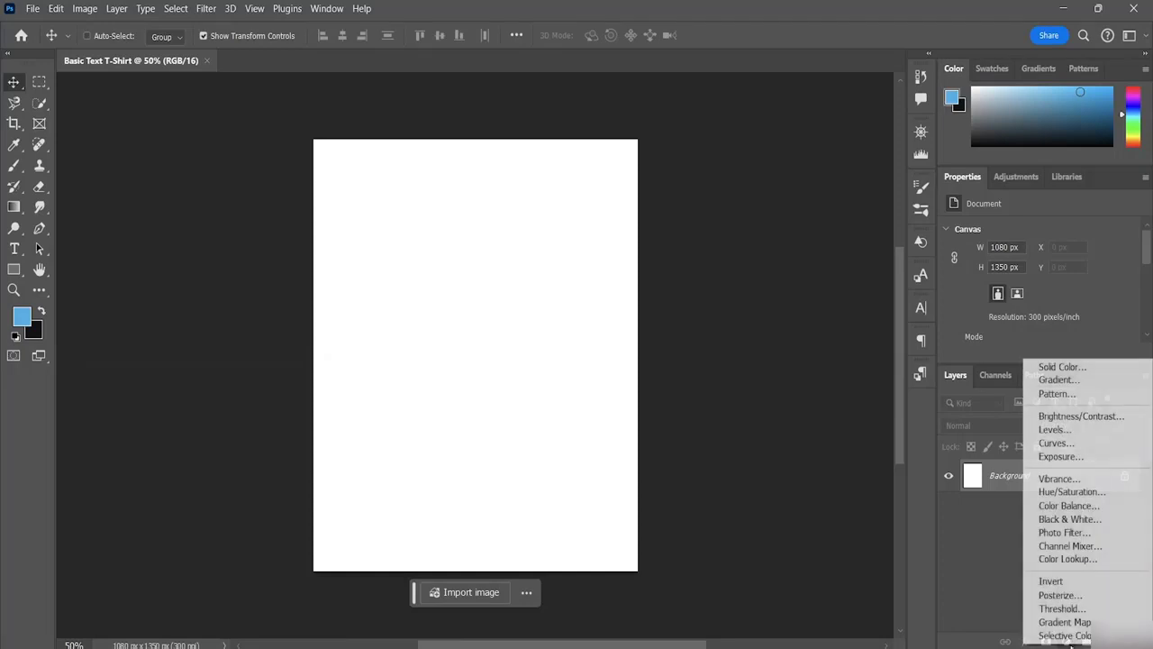
left_click(1061, 367)
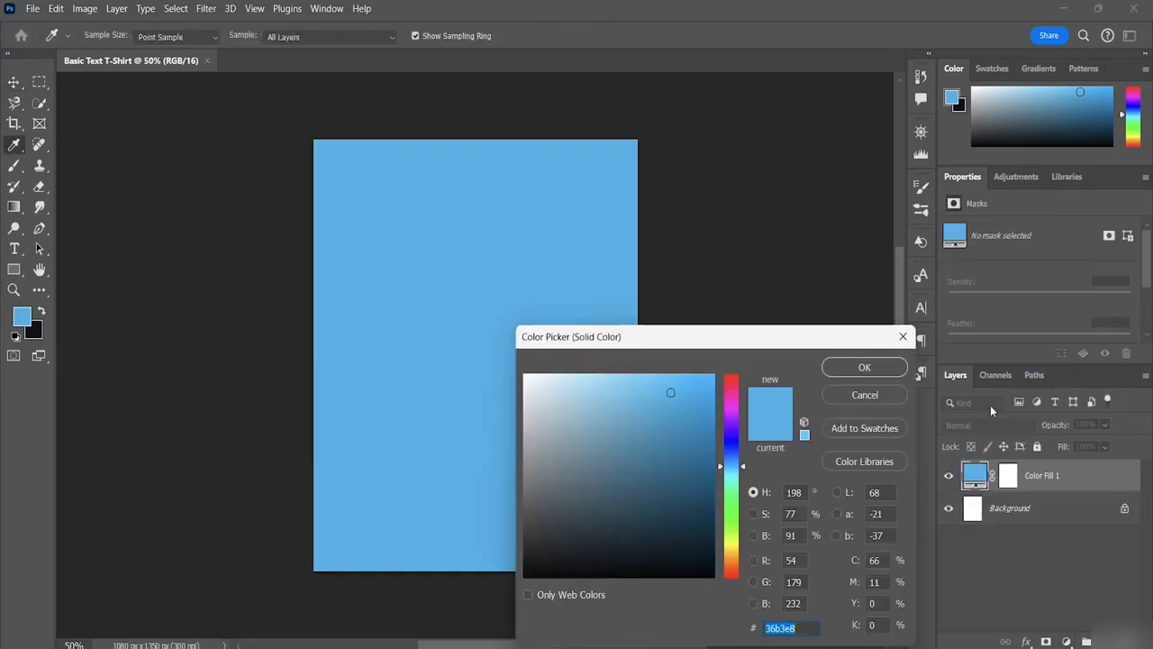
mouse_move(671, 393)
left_mouse_down()
mouse_move(610, 478)
mouse_move(496, 560)
left_mouse_up()
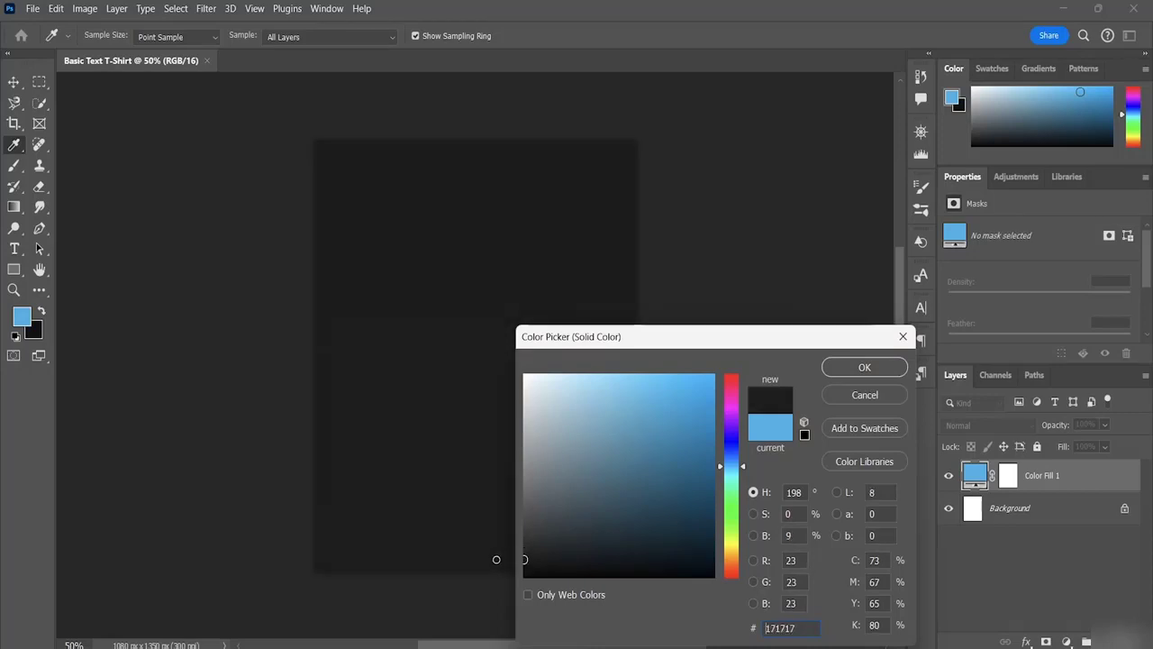
left_click(853, 367)
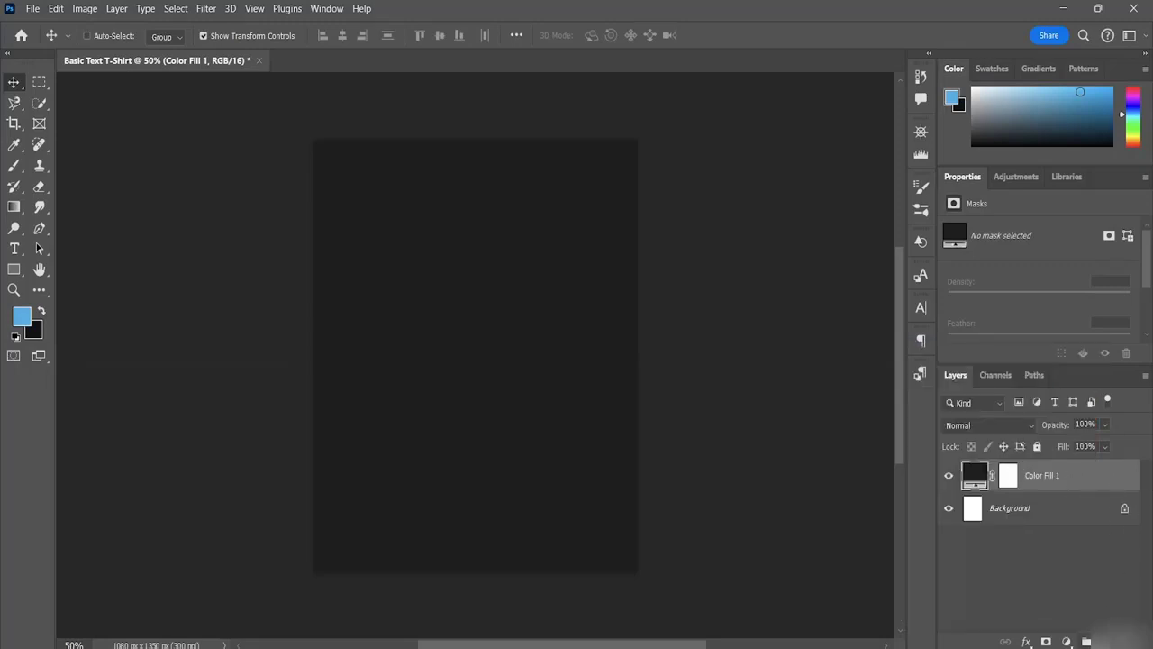
On a new layer, write the horizontal text "FAILURE" and move it to the horizontal centre of the canvas's upper part.
left_click(1106, 641)
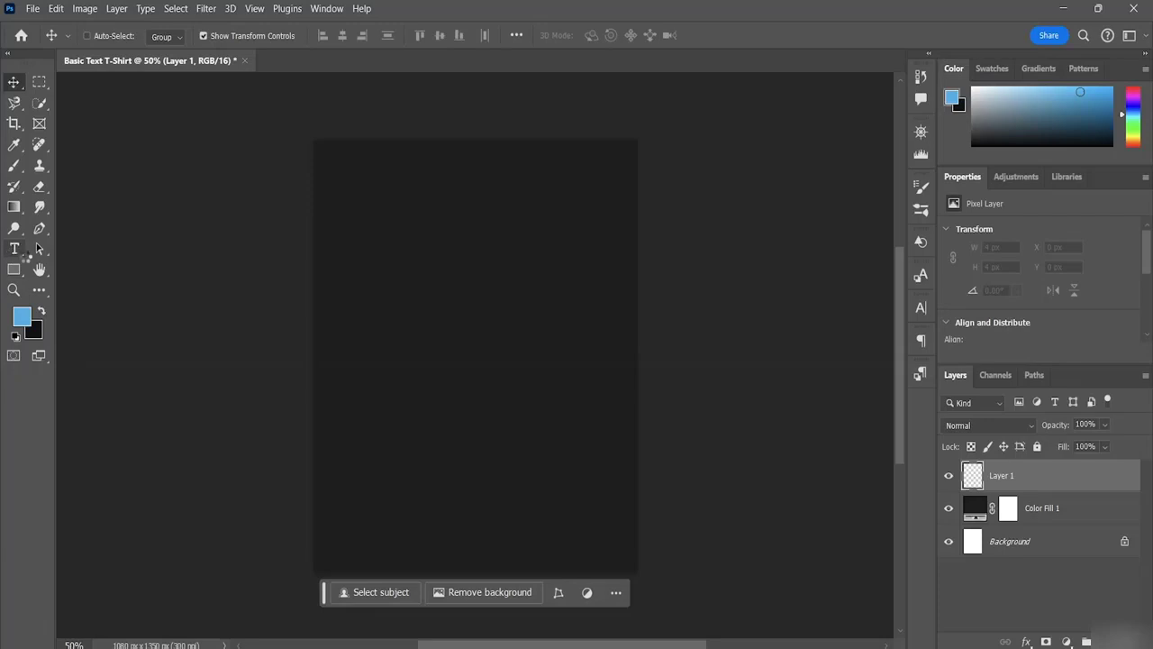
left_click(16, 250)
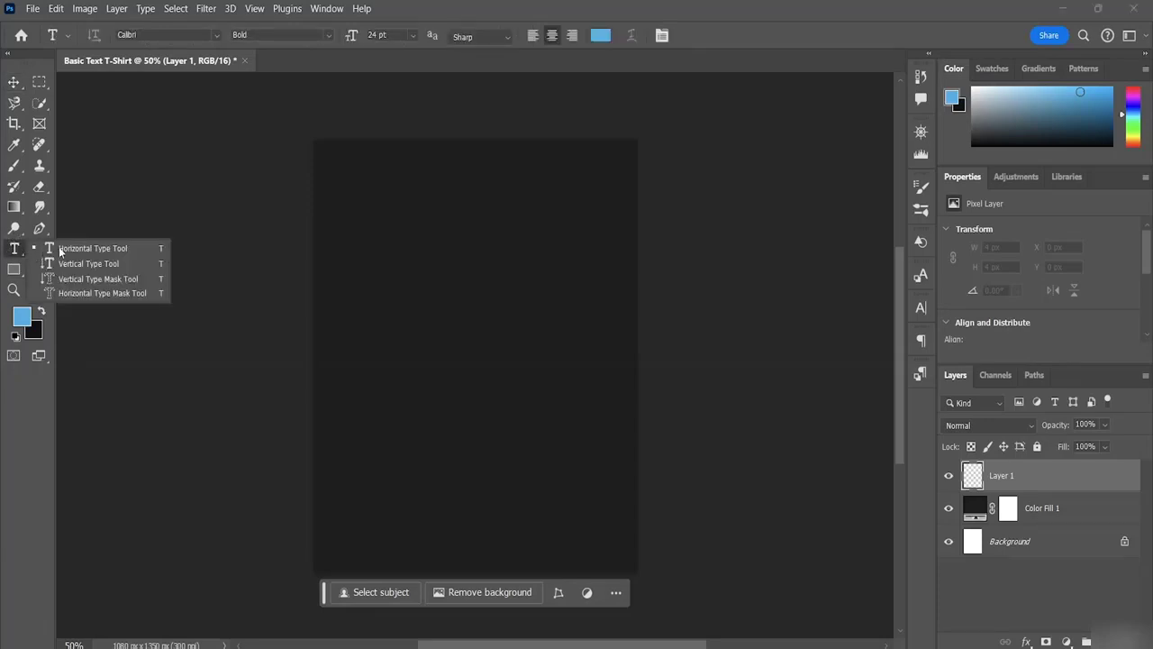
left_click(104, 254)
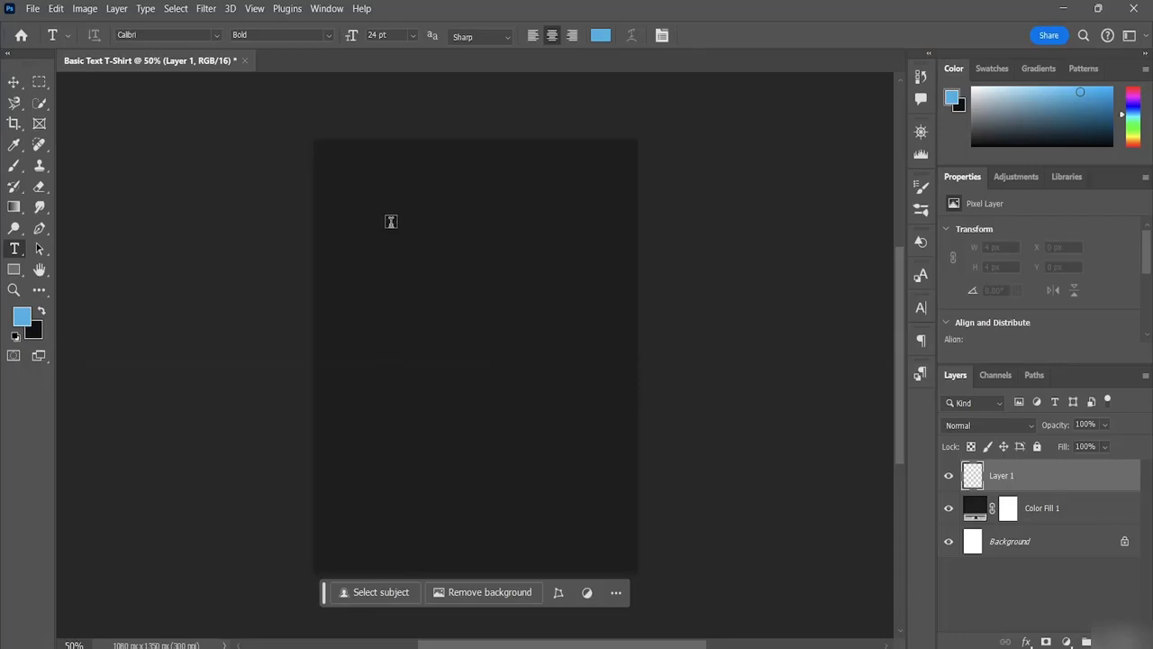
left_click(379, 230)
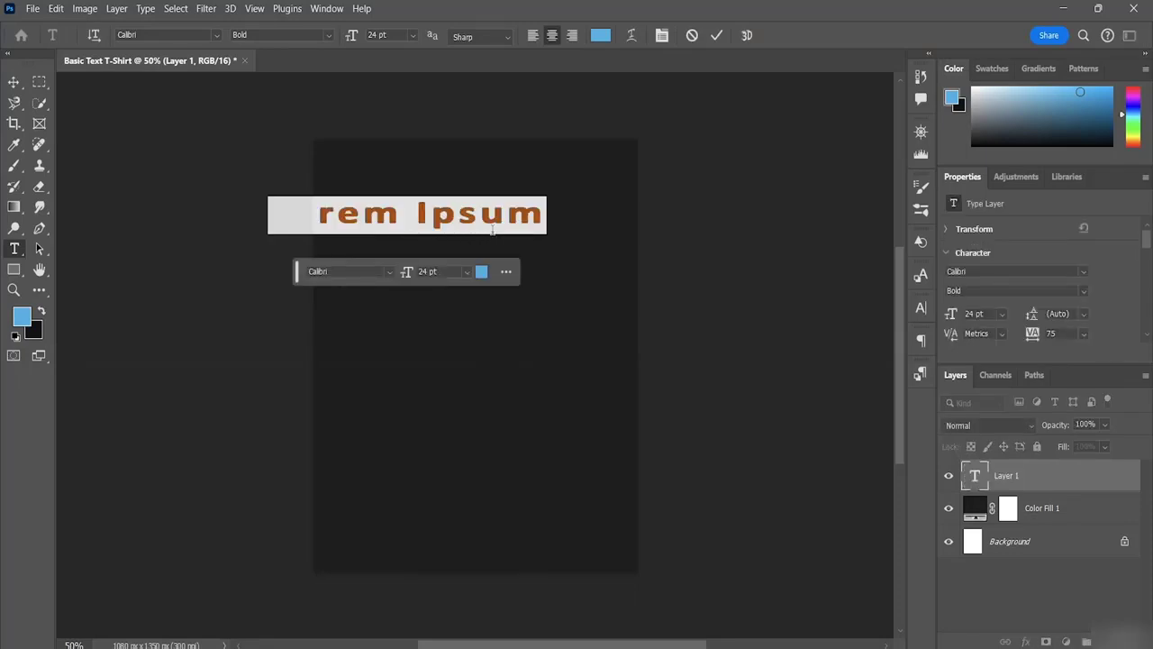
key("BackSpace")
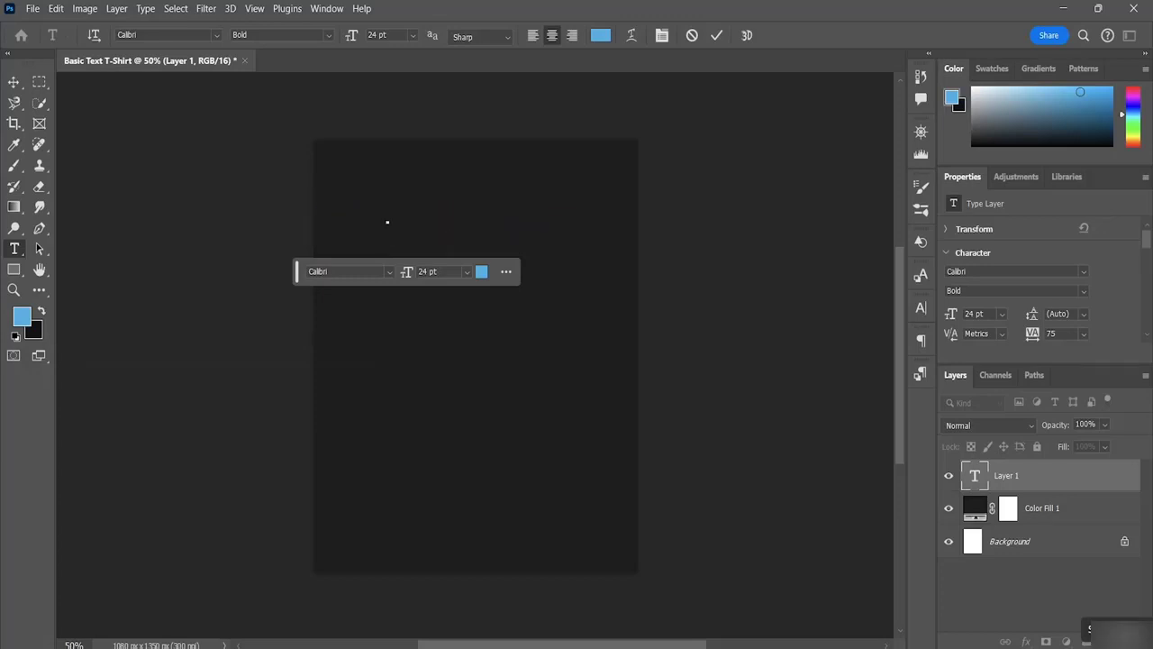
type("FAILURW")
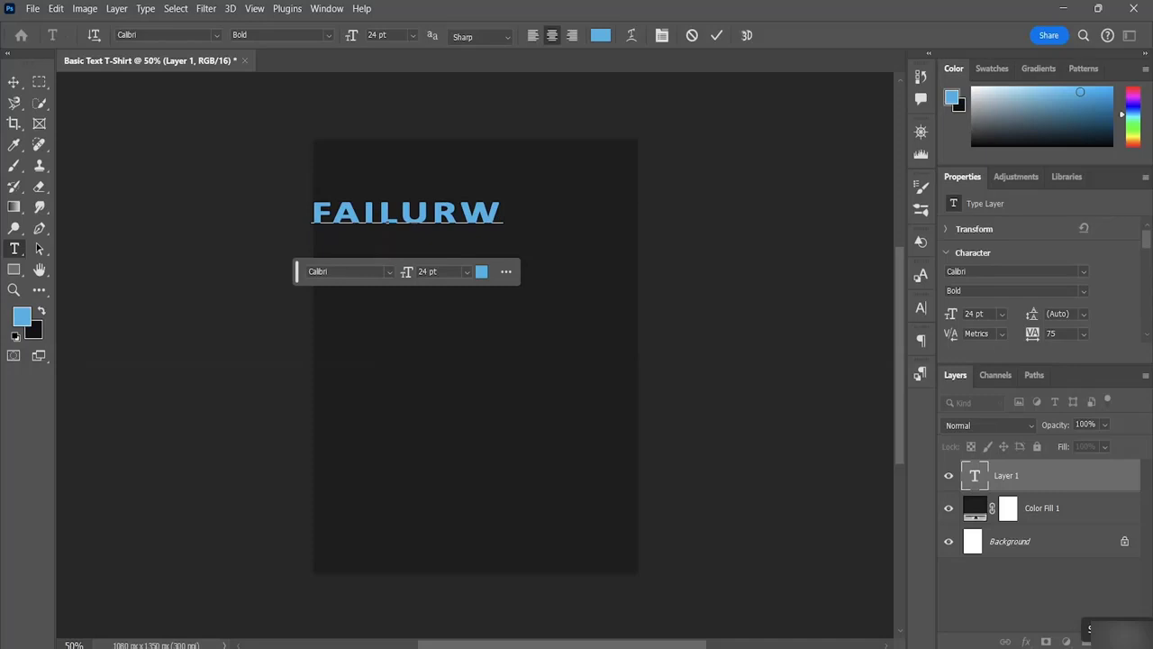
key("BackSpace")
type("E")
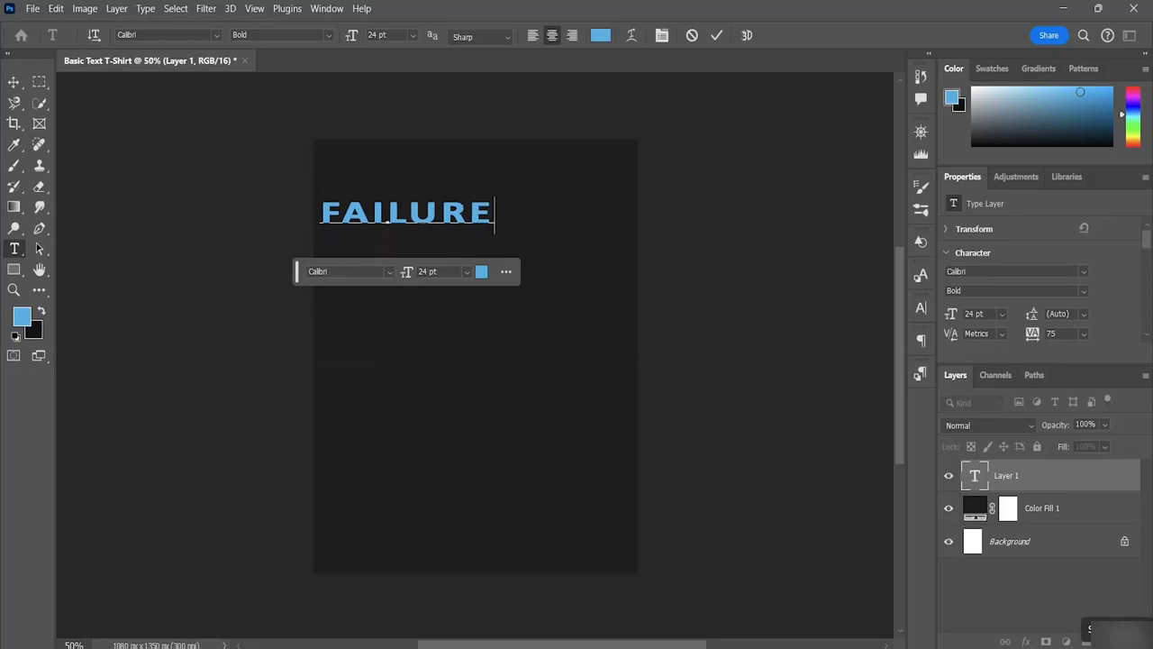
left_click(14, 81)
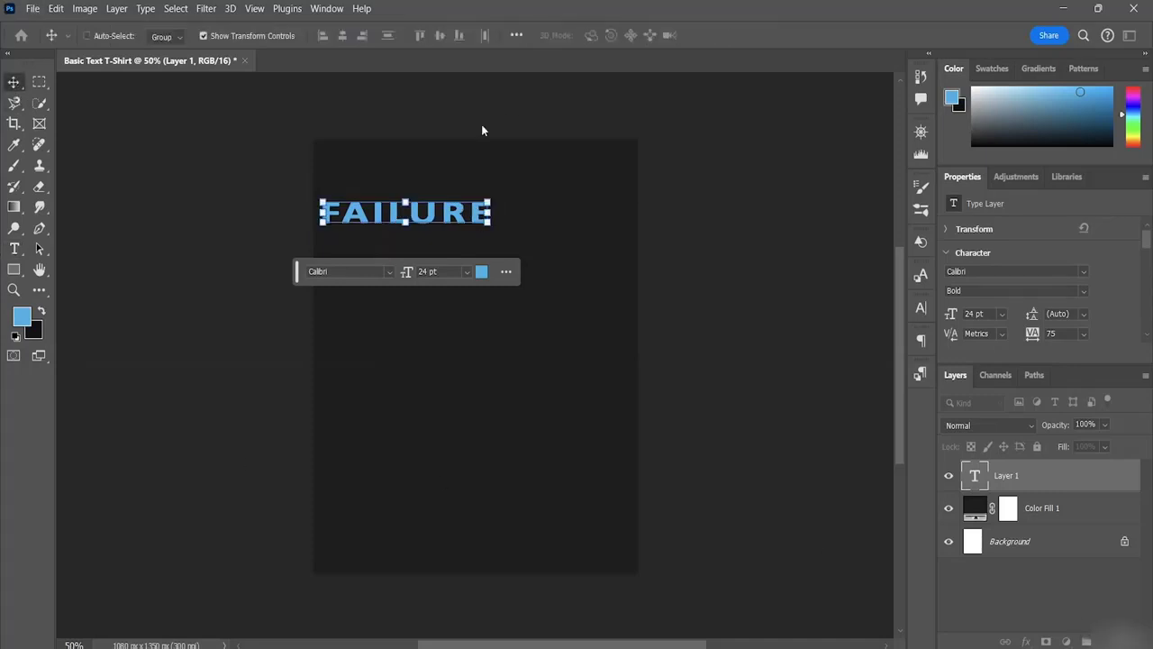
left_click_drag(431, 226, 492, 257)
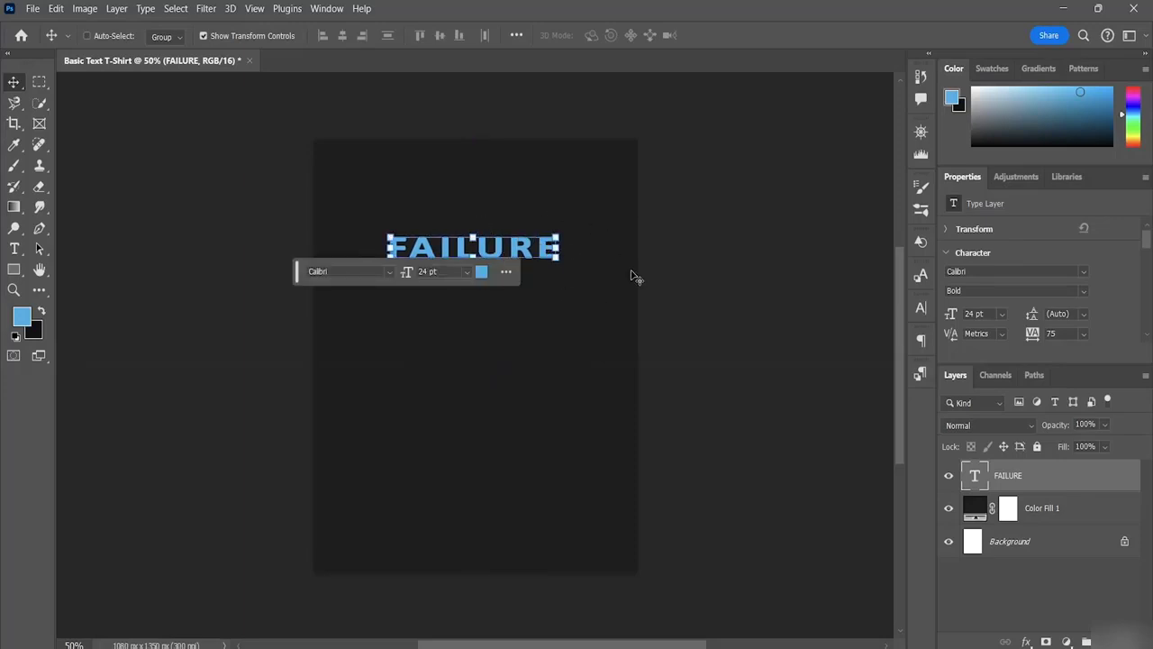
Change the font of the whole word "FAILURE" to Britannic Bold.
left_click(14, 248)
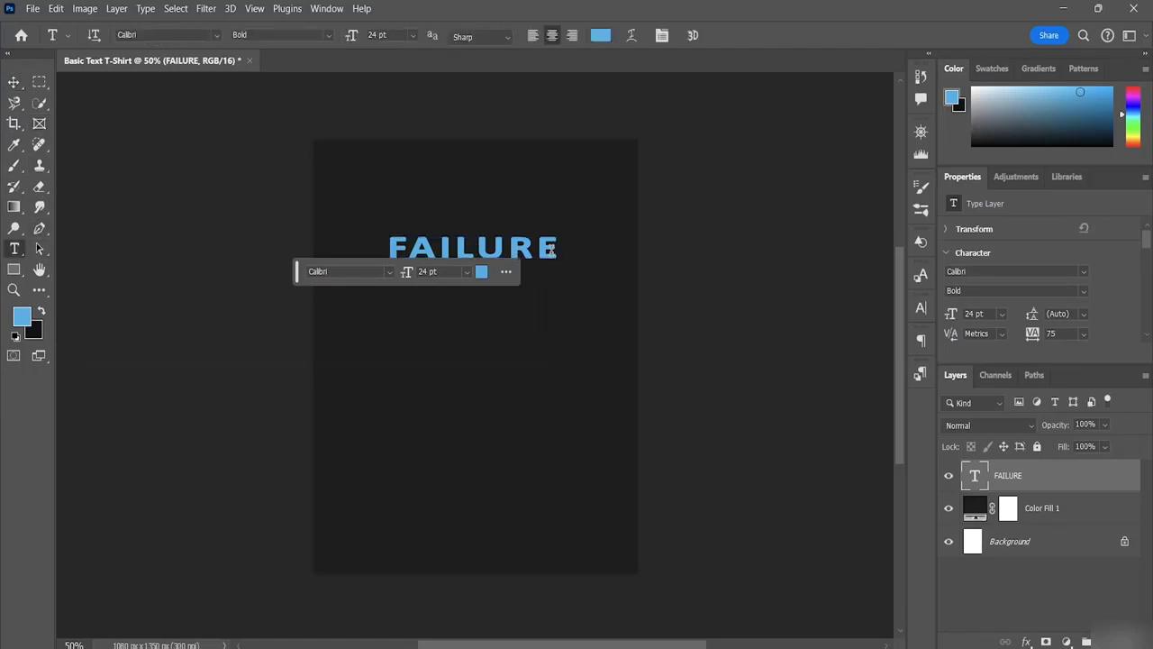
left_click_drag(553, 258, 392, 251)
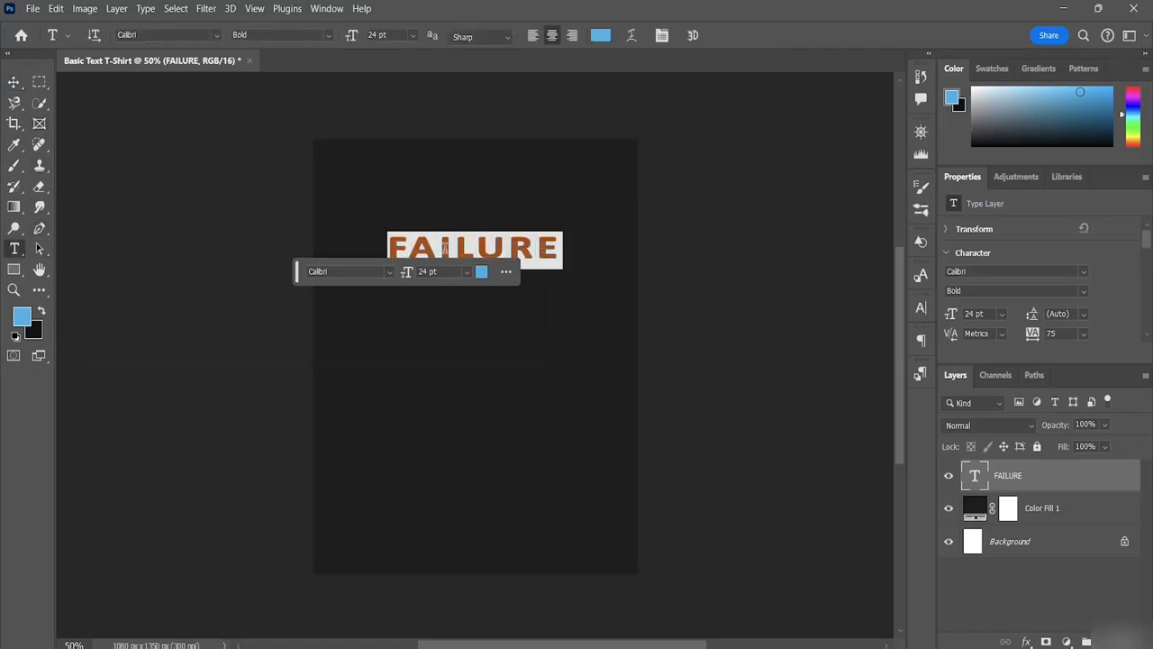
left_click(217, 34)
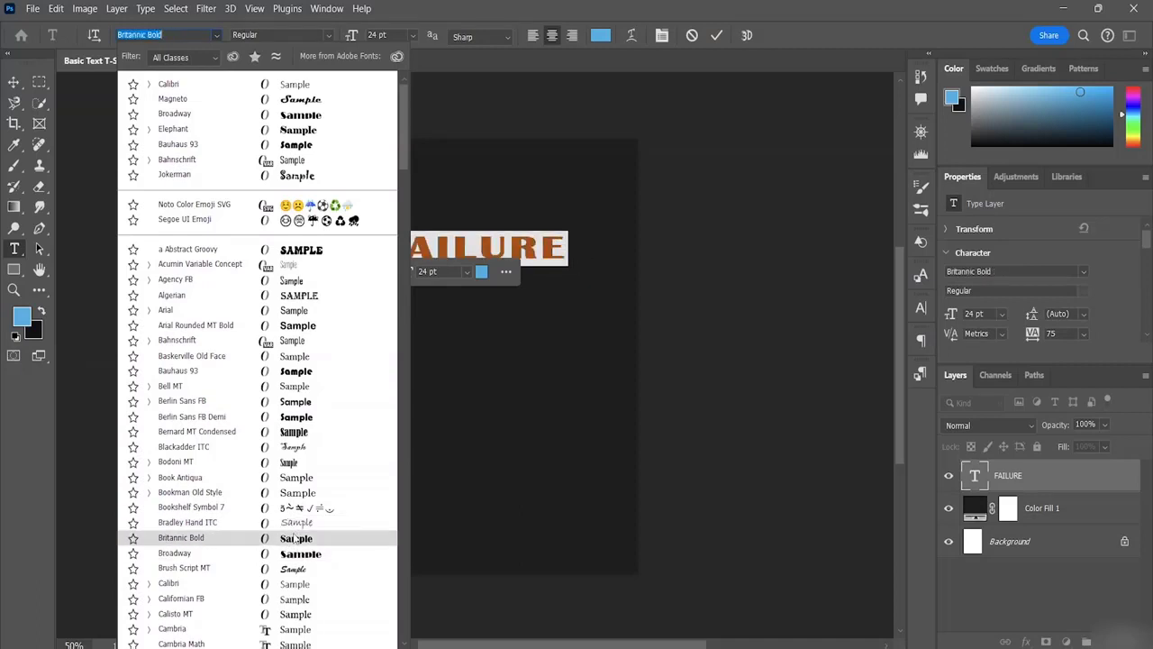
left_click(295, 536)
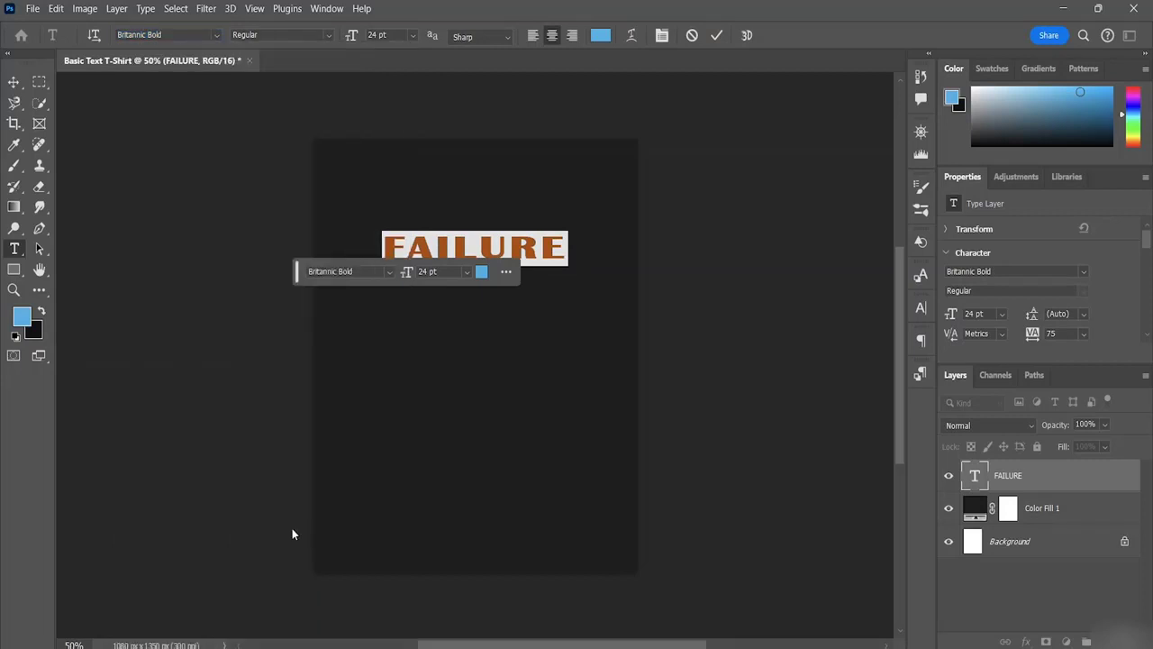
Change the colour of the word "FAILURE" to white (#ffffff).
left_click(605, 36)
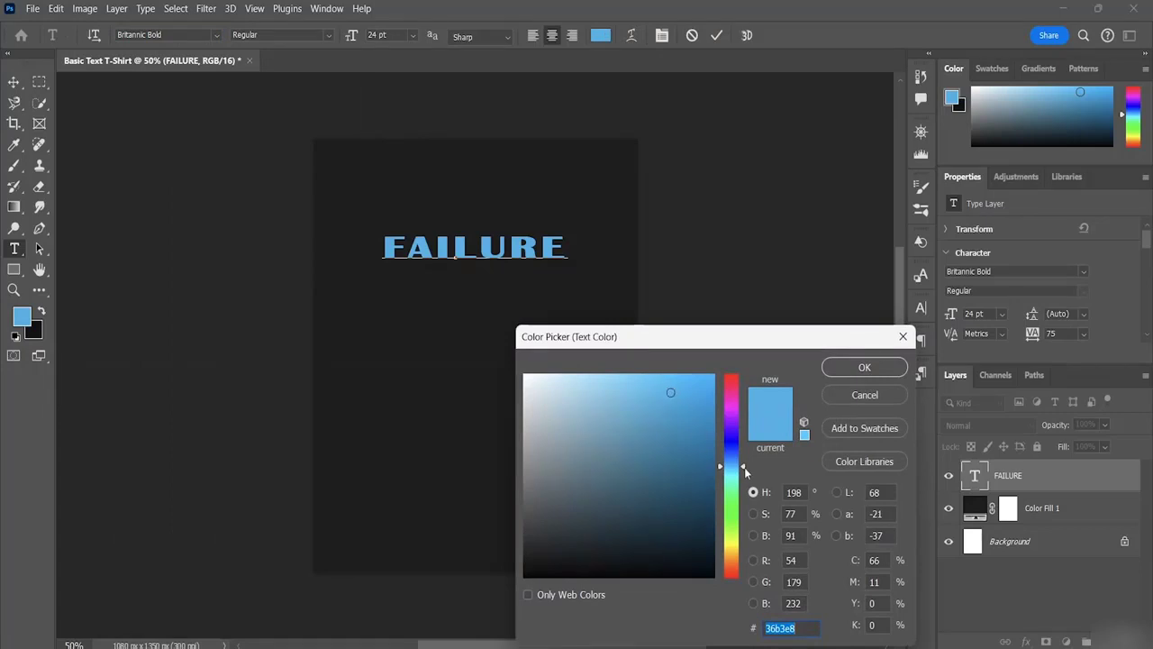
left_click_drag(744, 468, 735, 529)
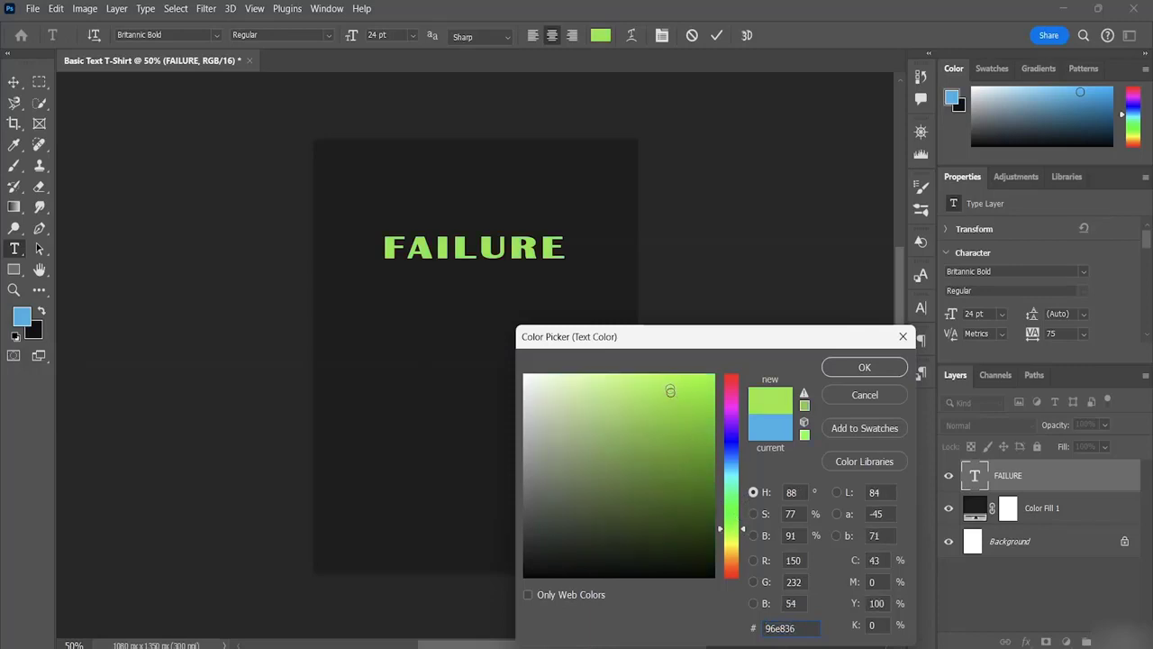
left_click(481, 348)
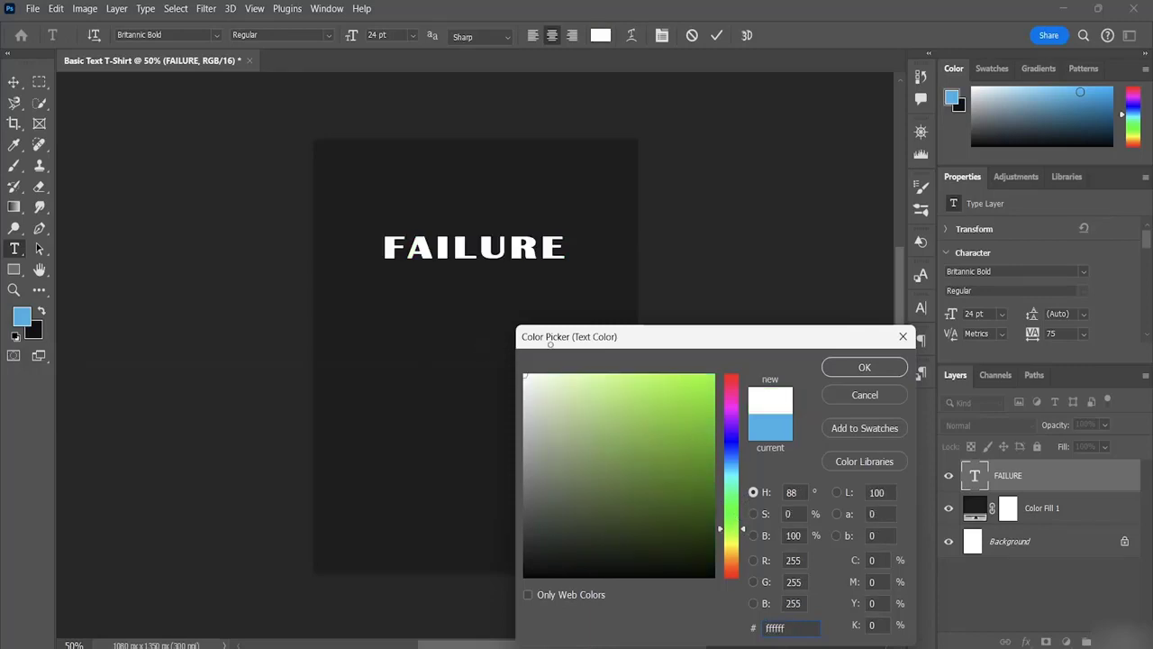
left_click(850, 365)
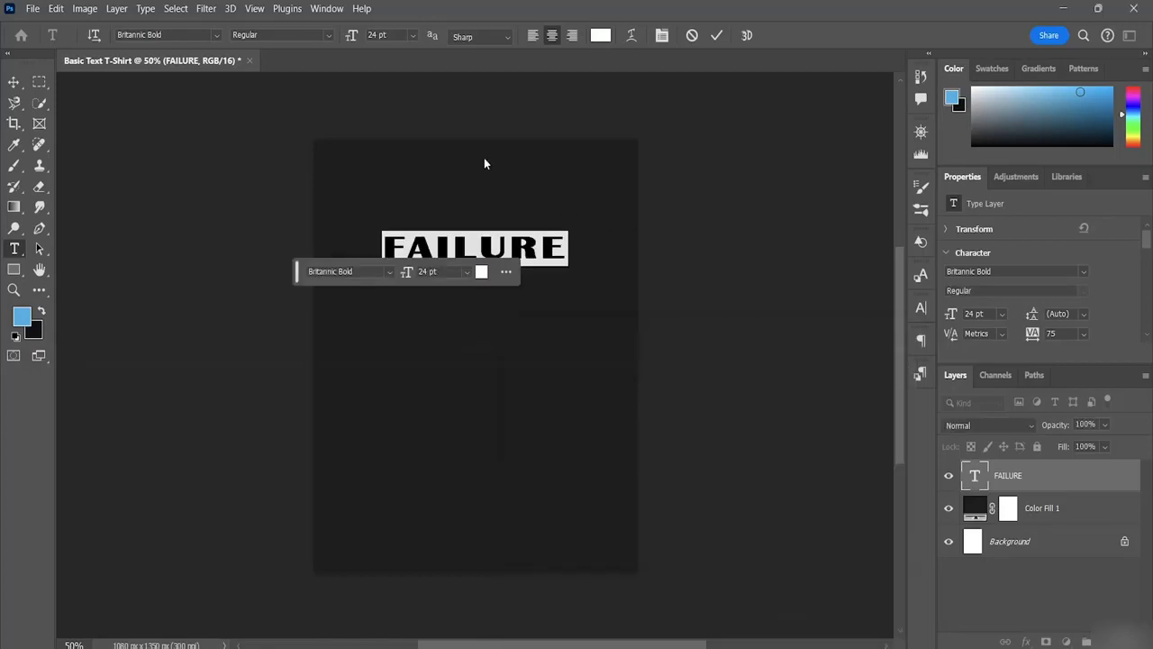
Duplicate the "FAILURE" text layer and place the copy directly below the original as a second line.
left_click(13, 82)
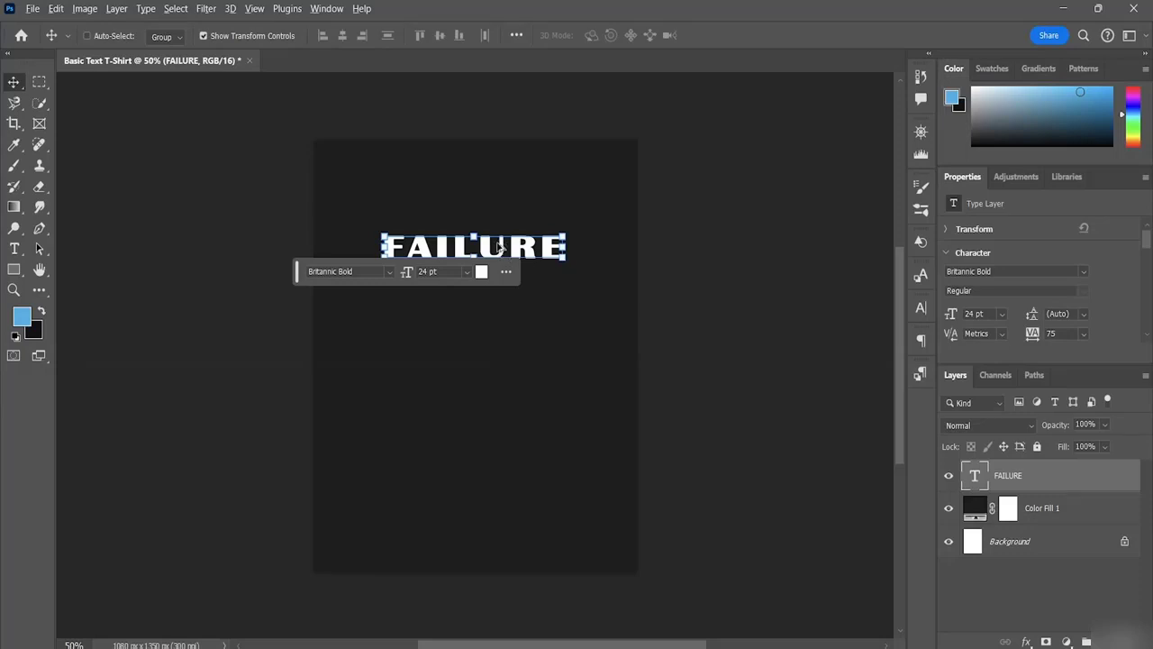
left_click_drag(498, 248, 495, 284)
right_click(495, 285)
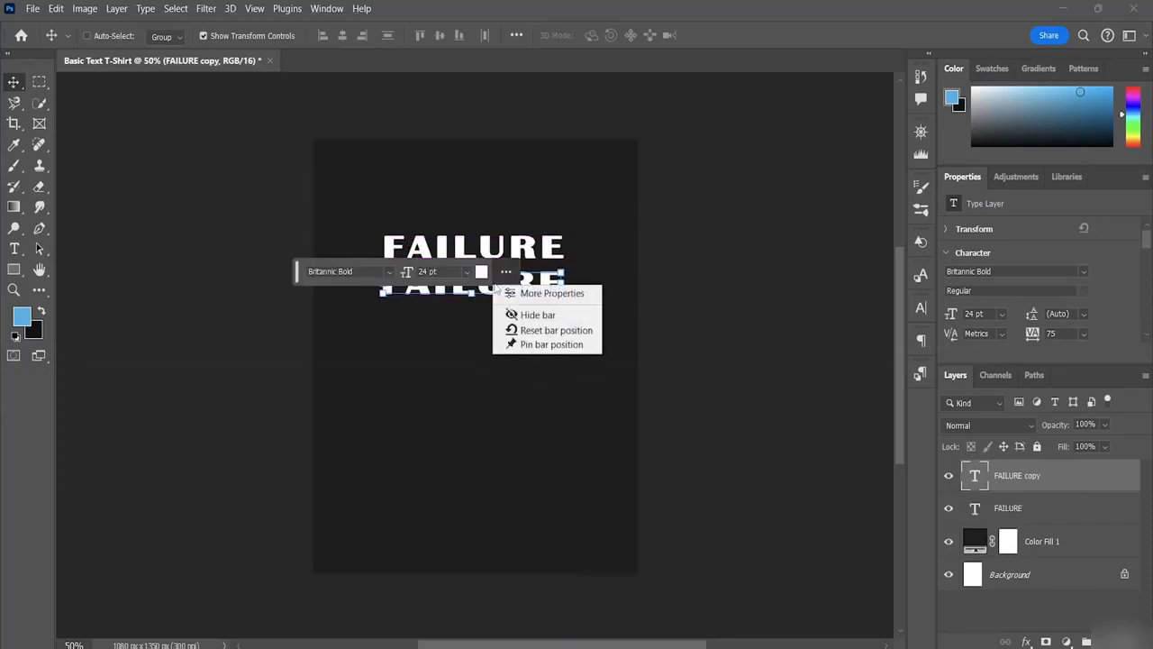
left_click(700, 317)
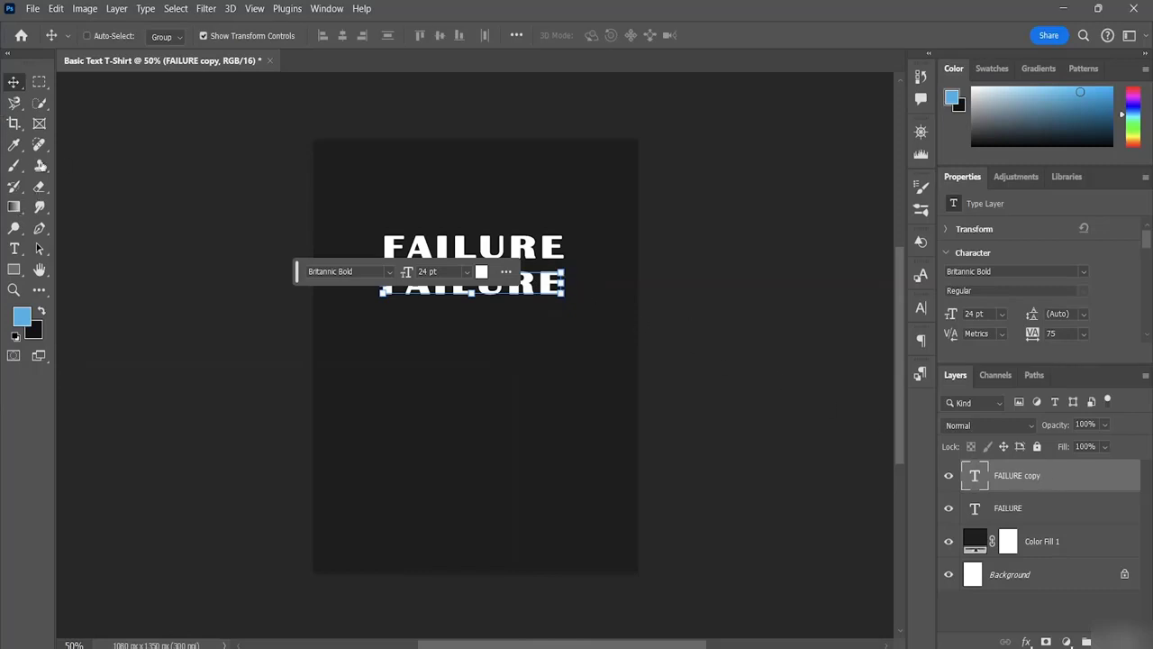
left_click_drag(414, 288, 415, 288)
double_click(414, 288)
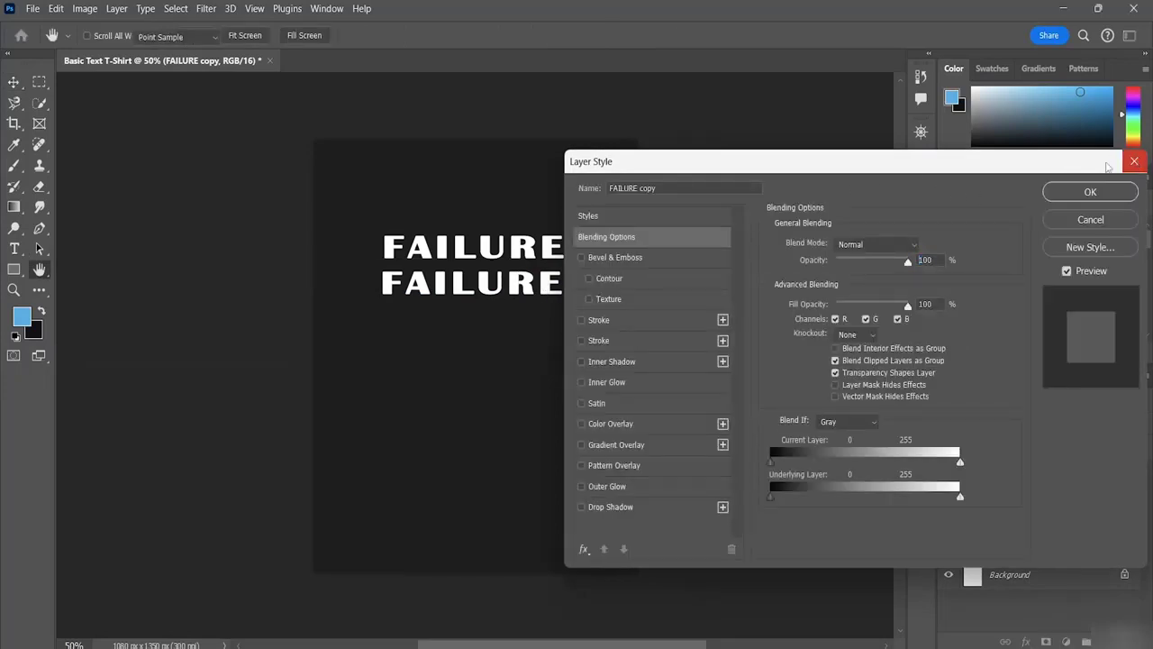
left_click(1131, 162)
Replace the wording of the duplicated second line with "IS THE".
left_click(14, 249)
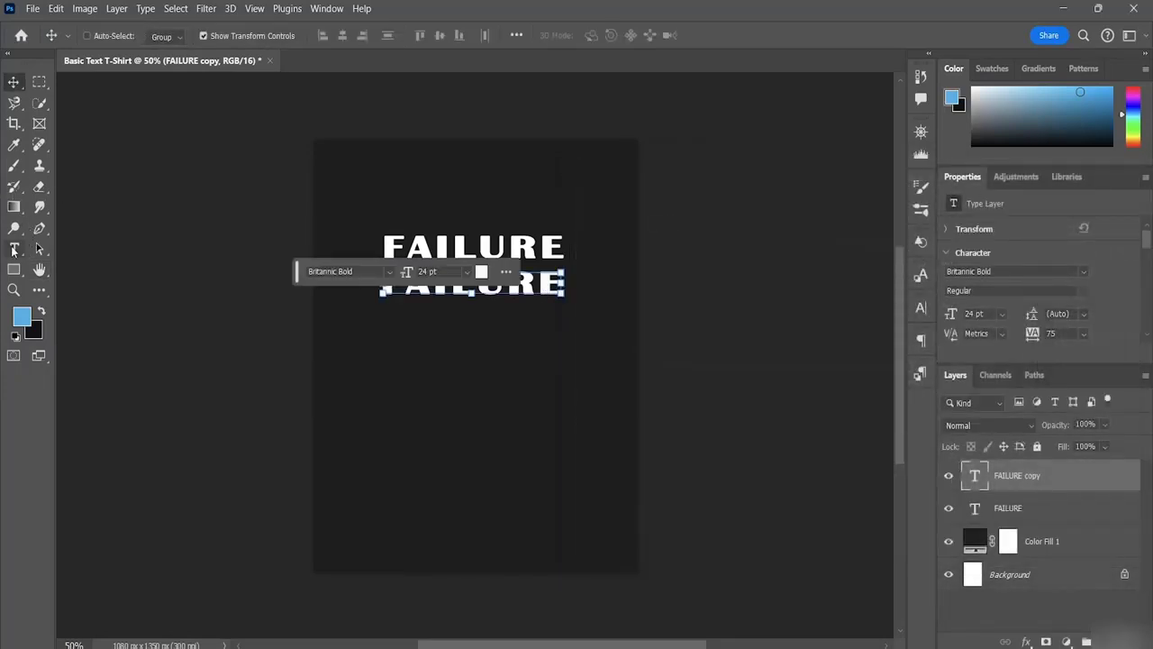
left_click(553, 285)
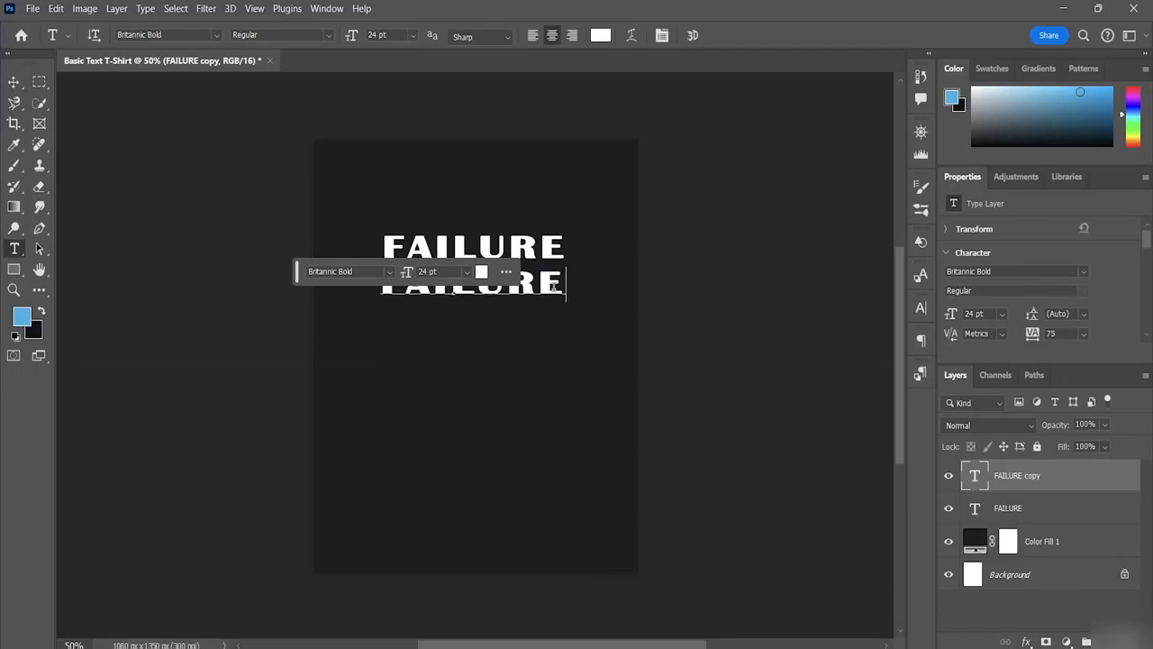
key("BackSpace")
key("BackSpace")
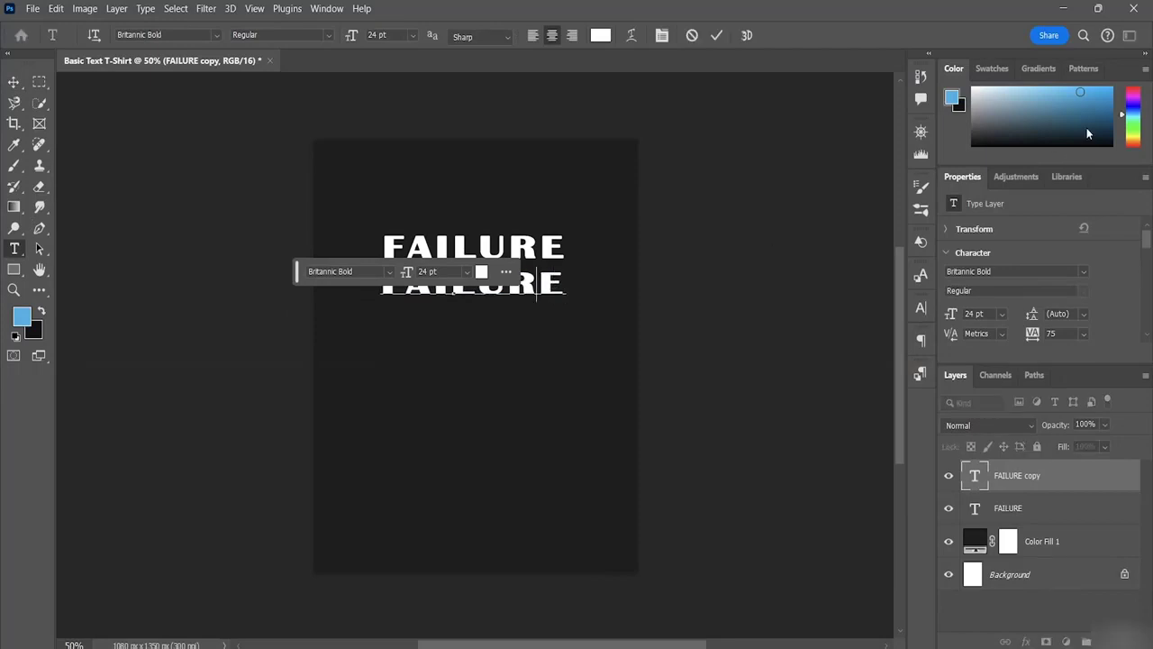
key("BackSpace")
key("BackSpace")
key("BackSpace")
key("BackSpace")
key("BackSpace")
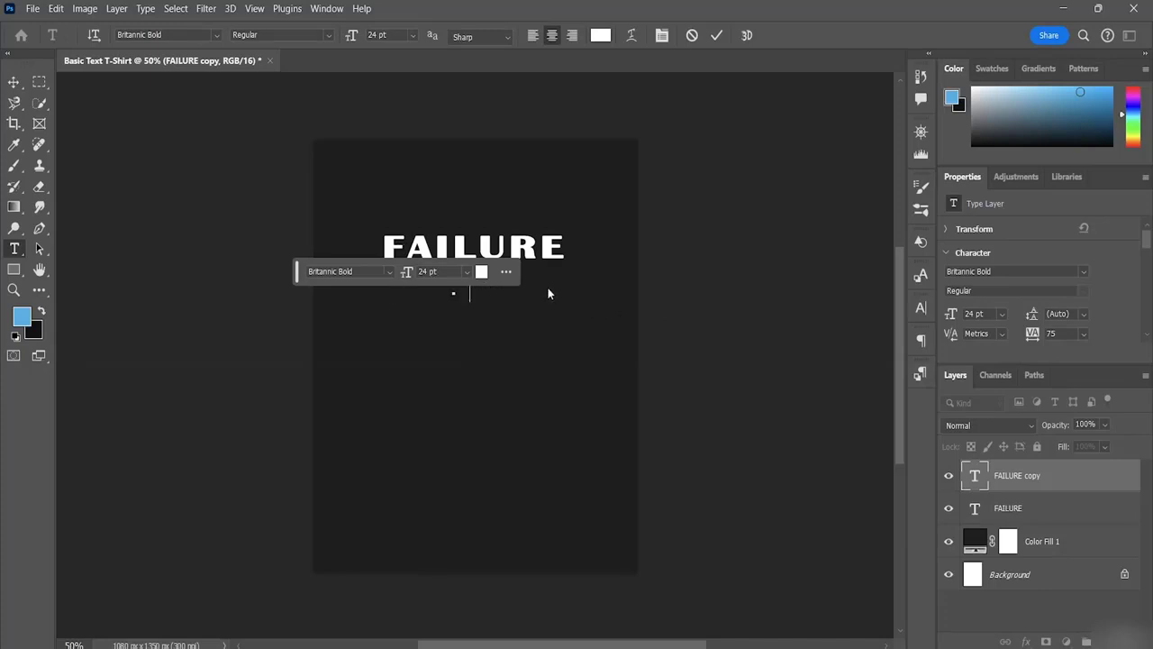
type("IS THE")
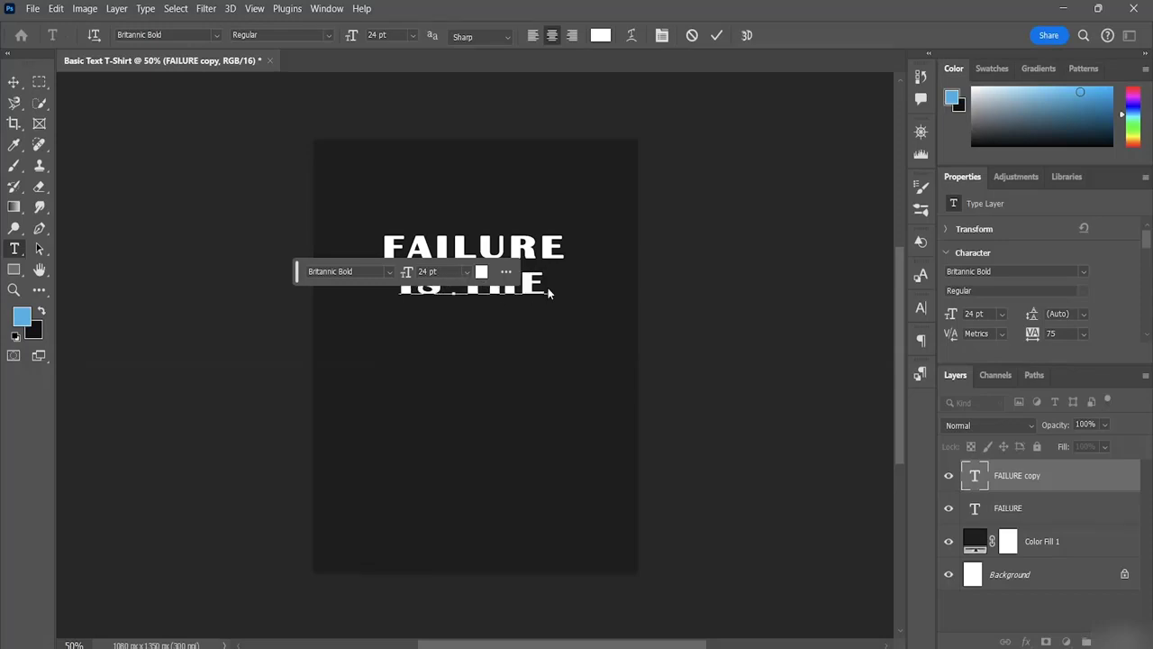
Duplicate the "IS THE" text layer and place the copy directly below it as a third line.
left_click(12, 82)
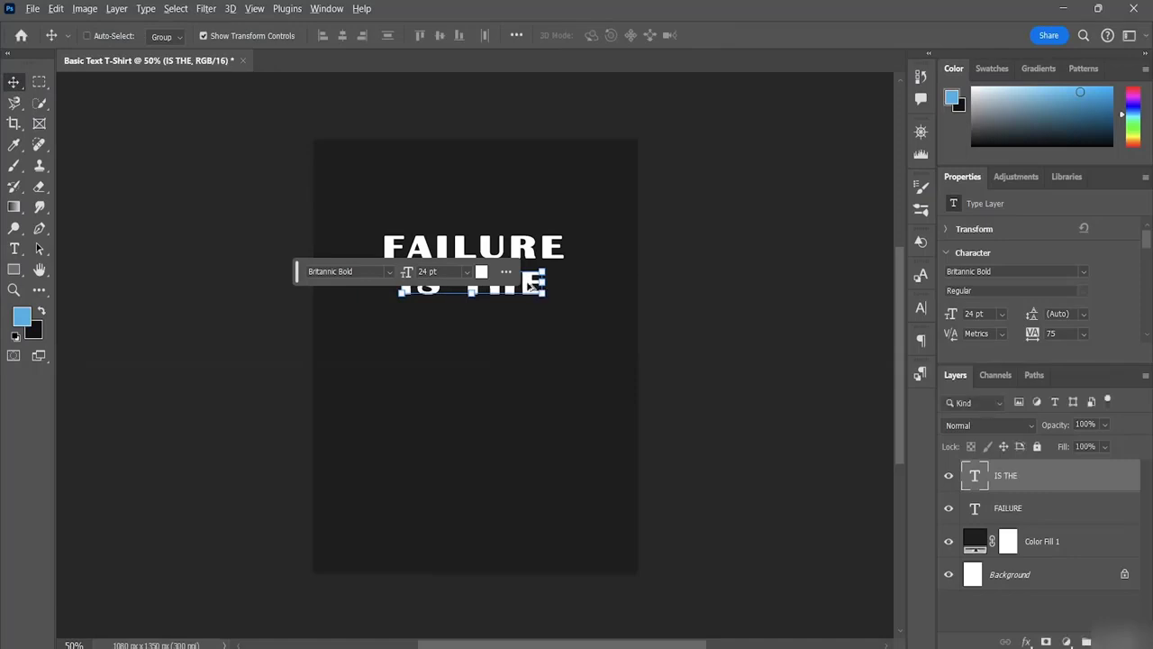
left_click_drag(532, 284, 533, 321)
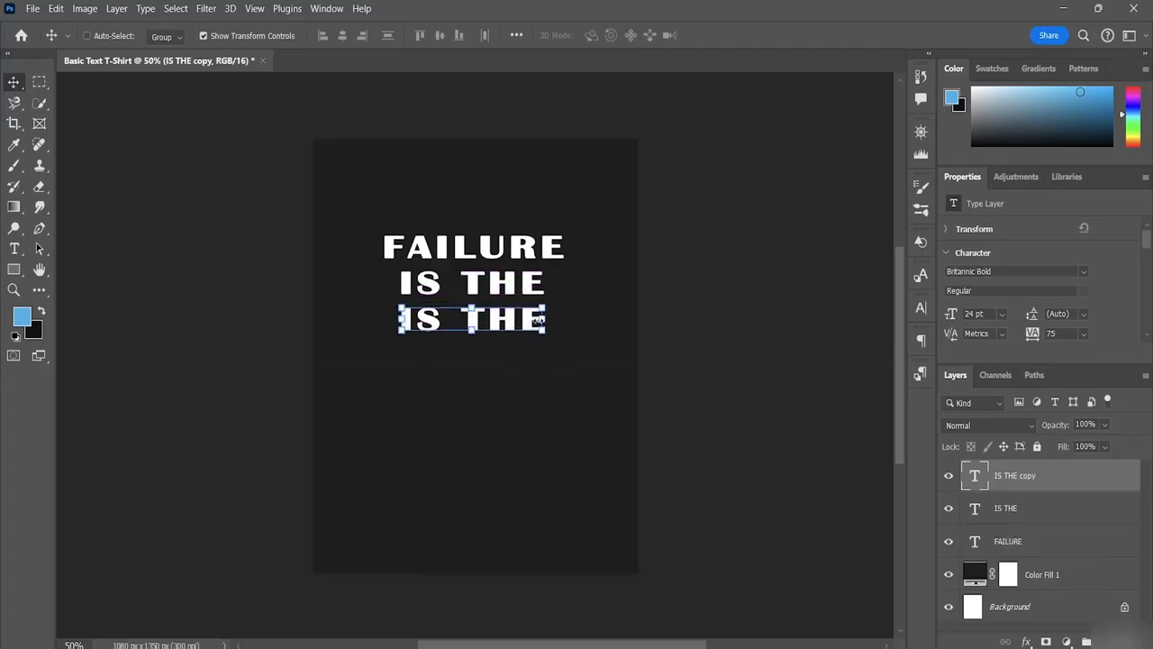
key("ctrl+t")
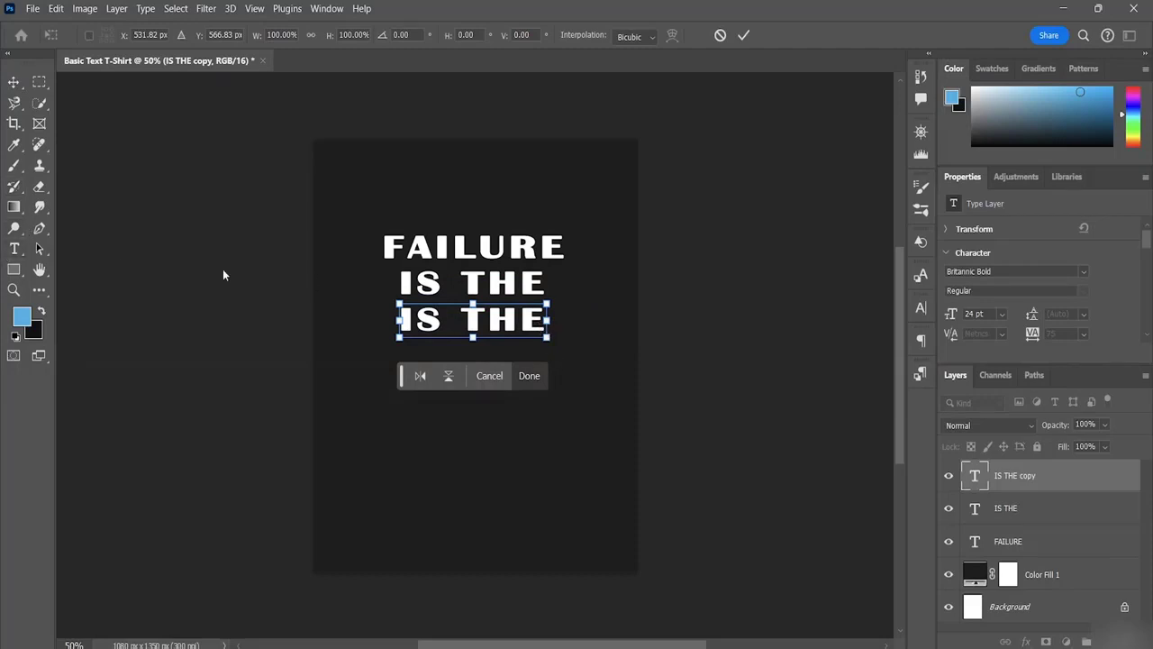
left_click(14, 249)
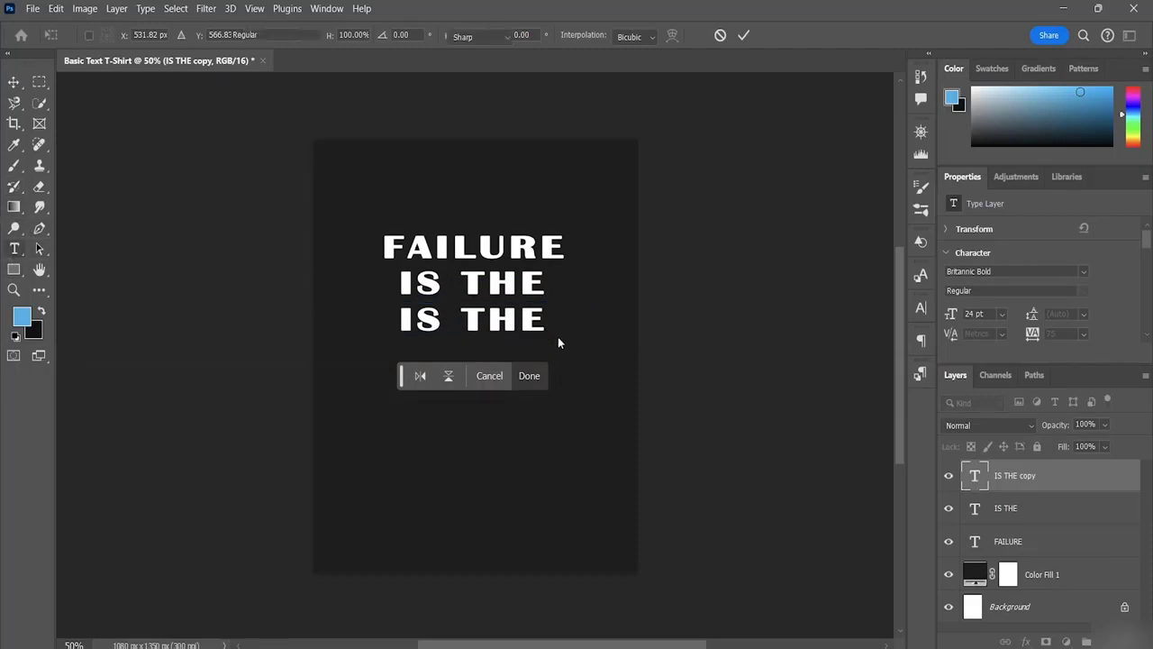
key("Return")
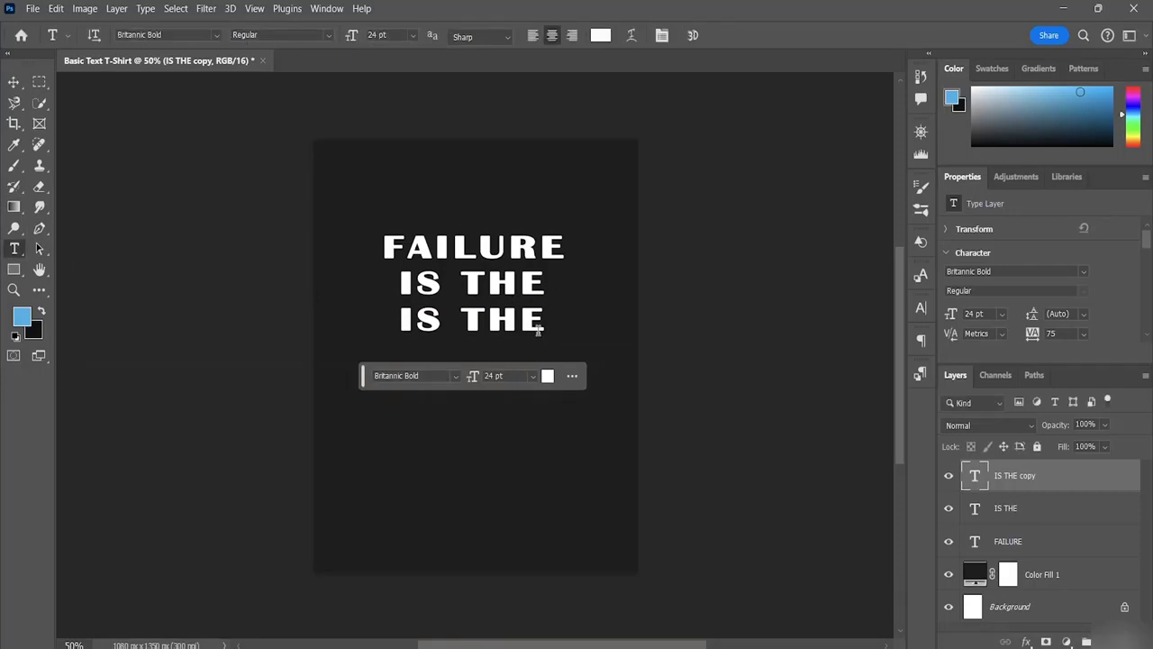
Replace the wording of the duplicated third line with "PILLAR OF".
left_click(537, 323)
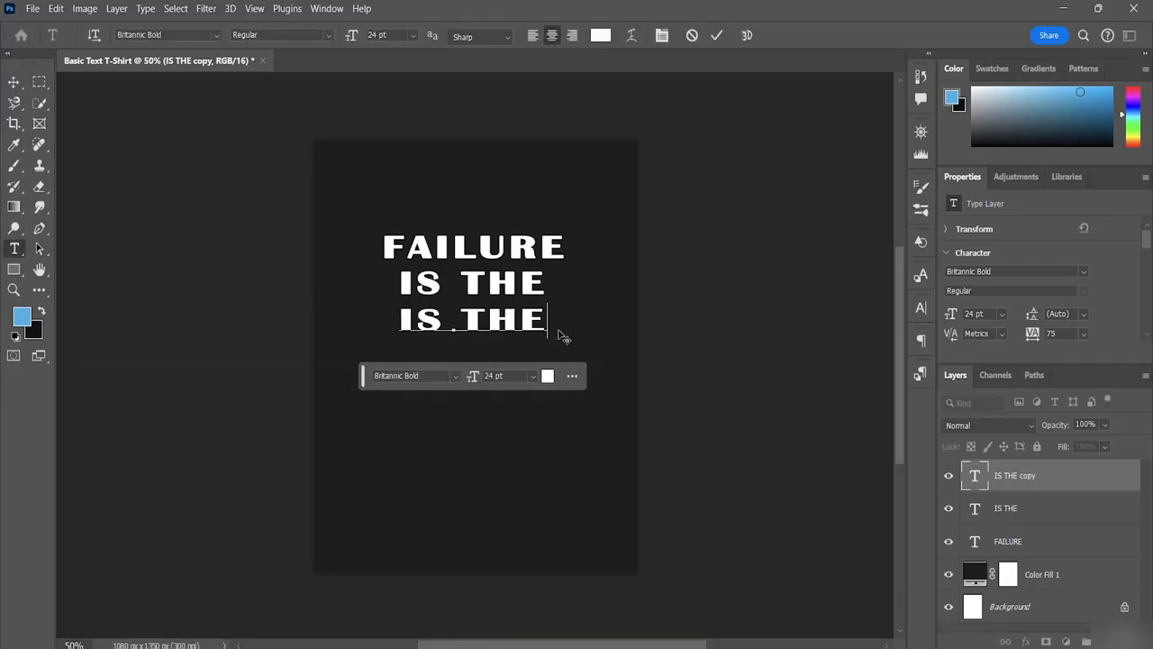
key("Left")
key("Left")
key("Left")
key("Left")
key("ctrl+a")
key("BackSpace")
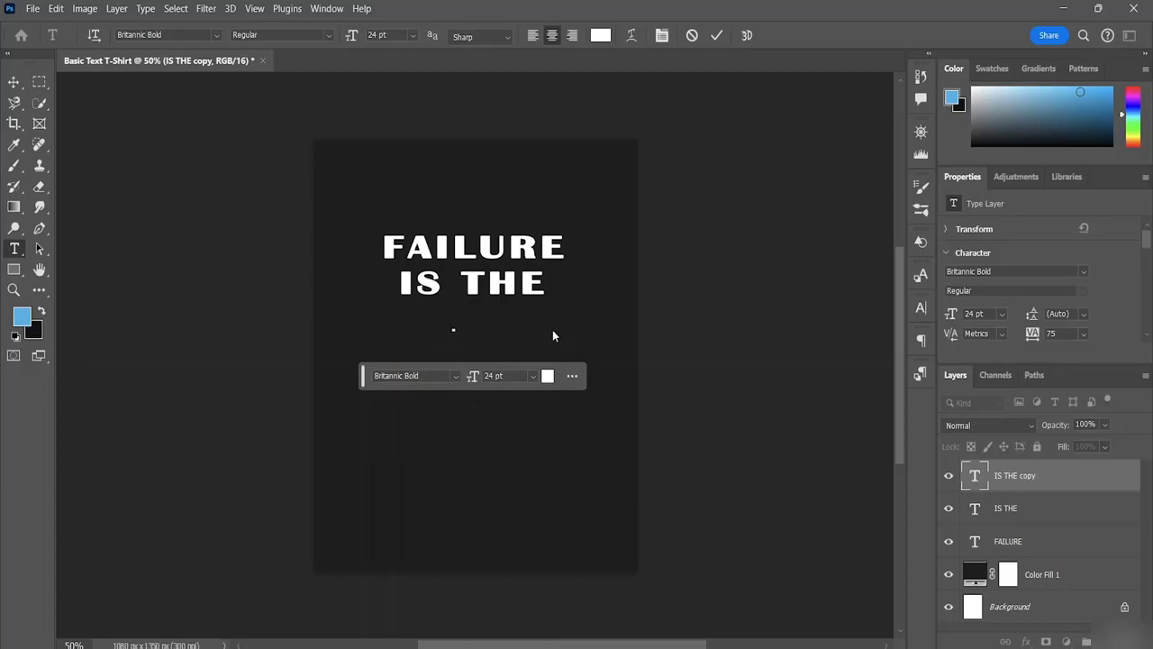
type("PI")
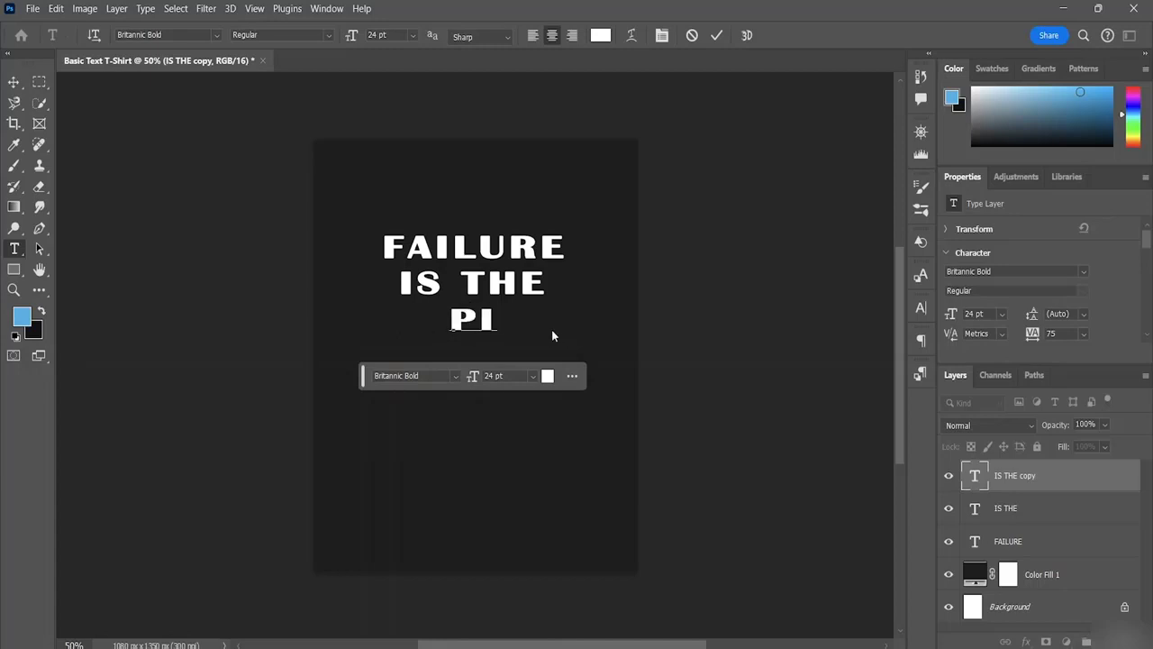
type("LLAR OG")
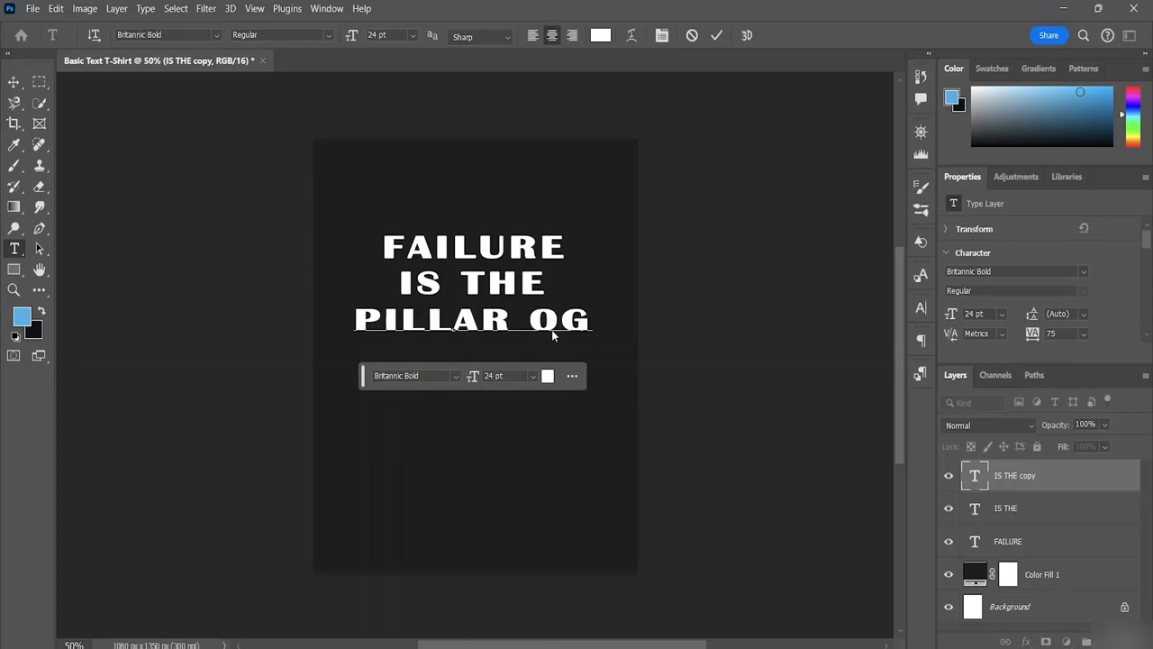
key("BackSpace")
type("F")
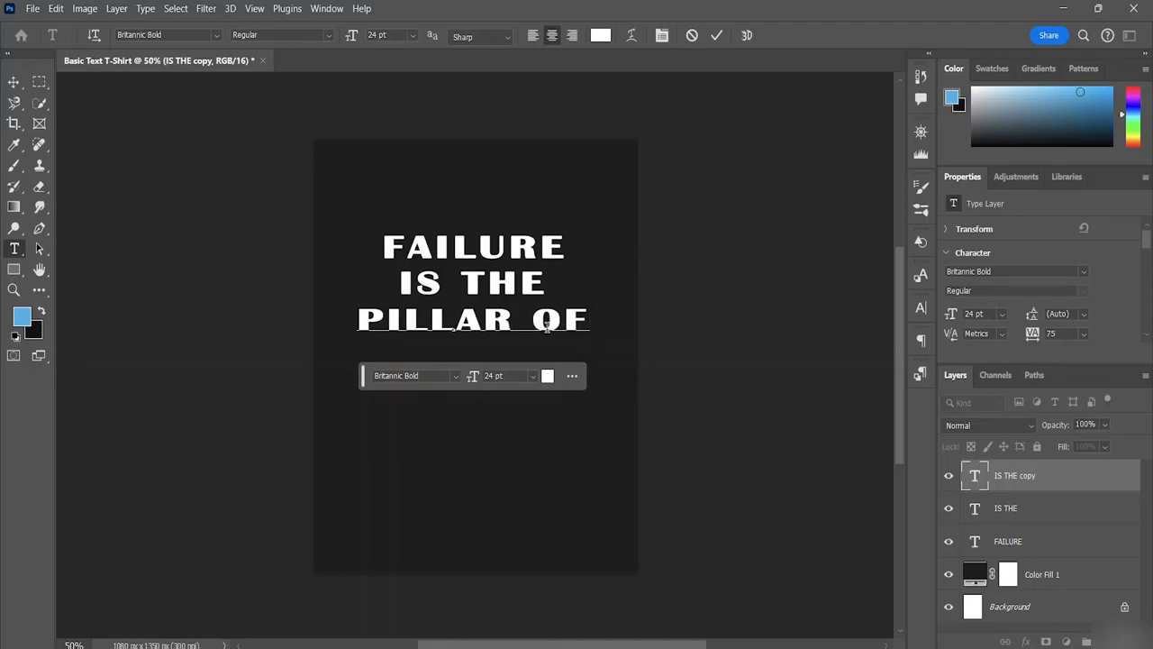
Duplicate the "PILLAR OF" text layer and place the copy directly below it as a fourth line.
left_click(13, 82)
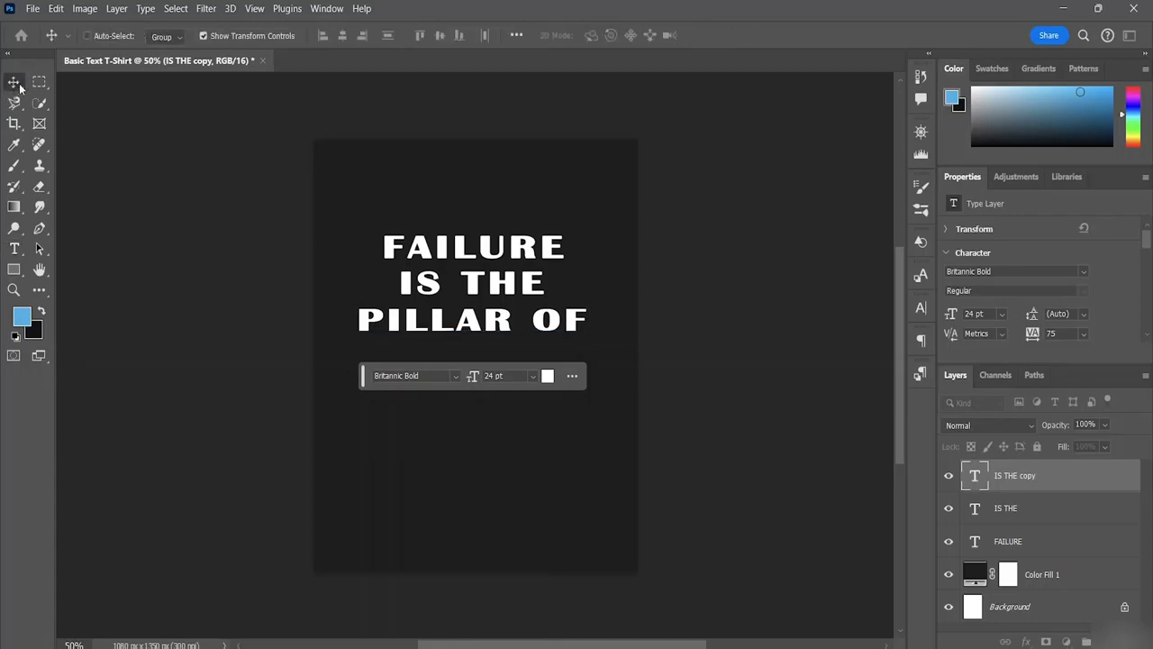
left_click(498, 325)
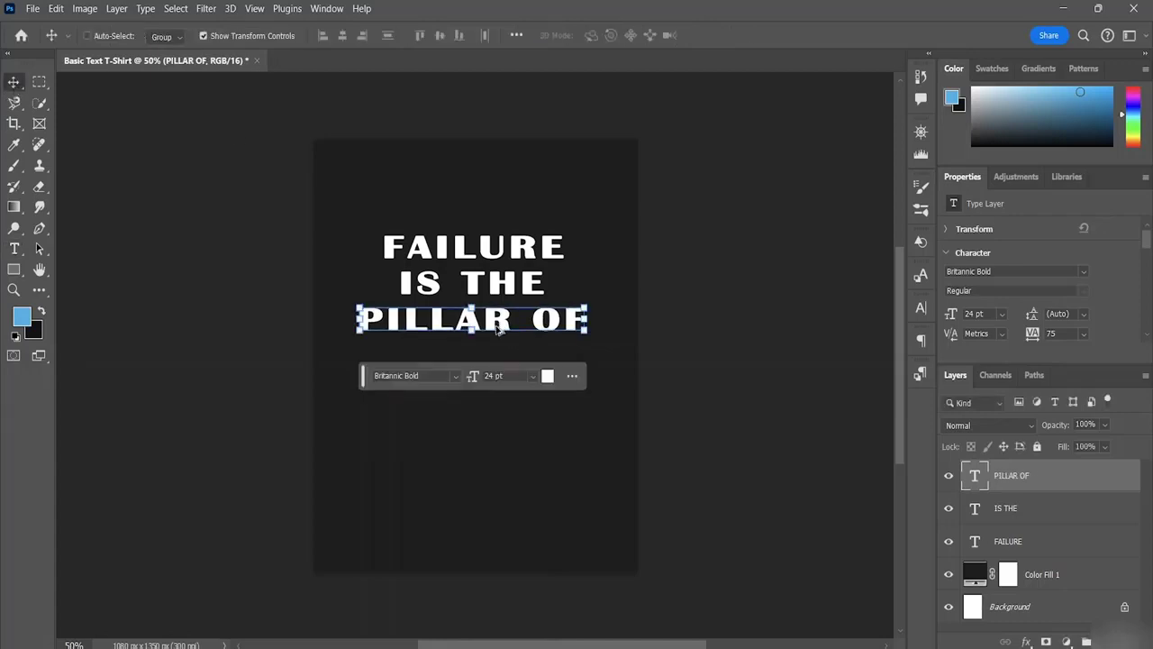
key("t")
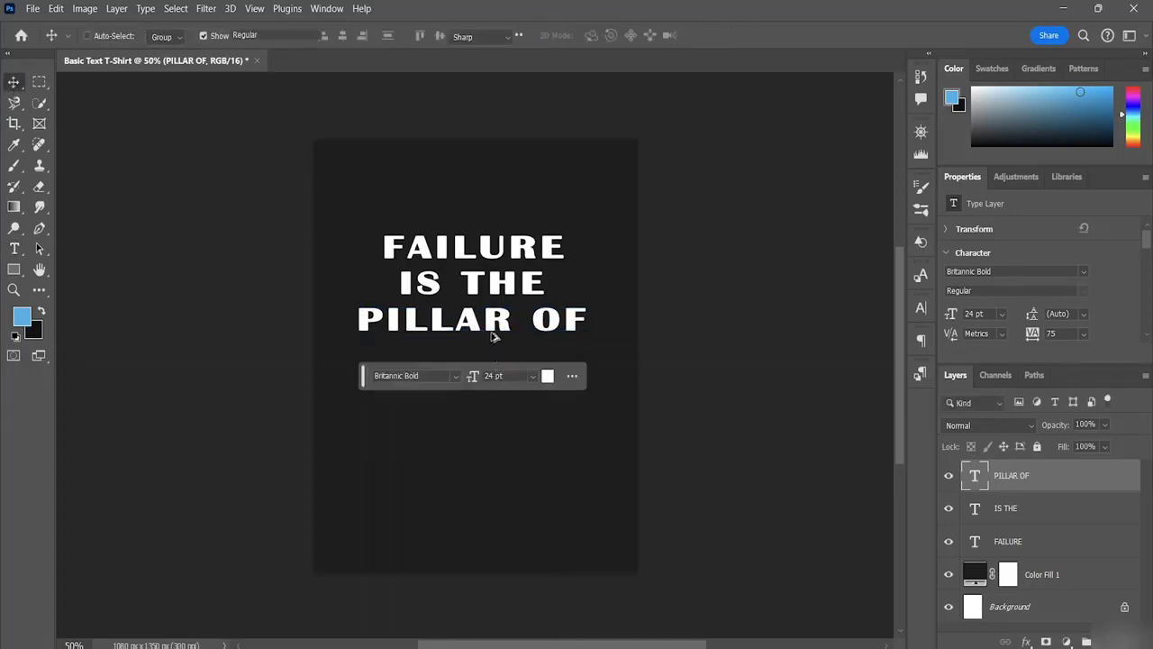
double_click(498, 324)
left_click(14, 82)
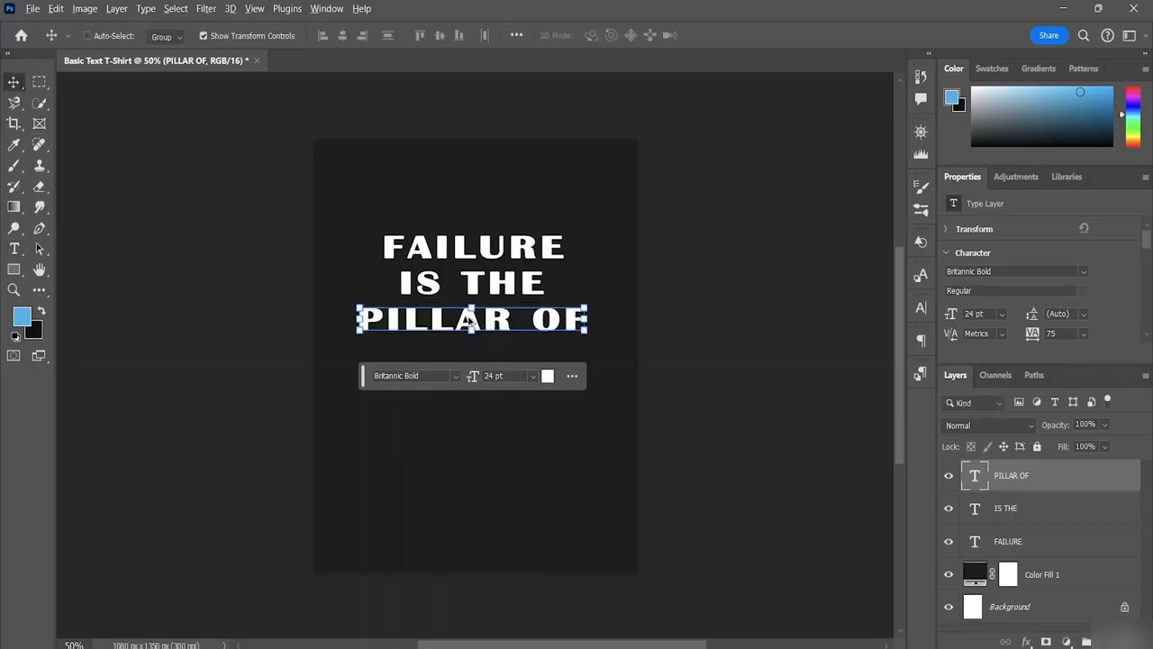
left_click_drag(470, 321, 469, 353)
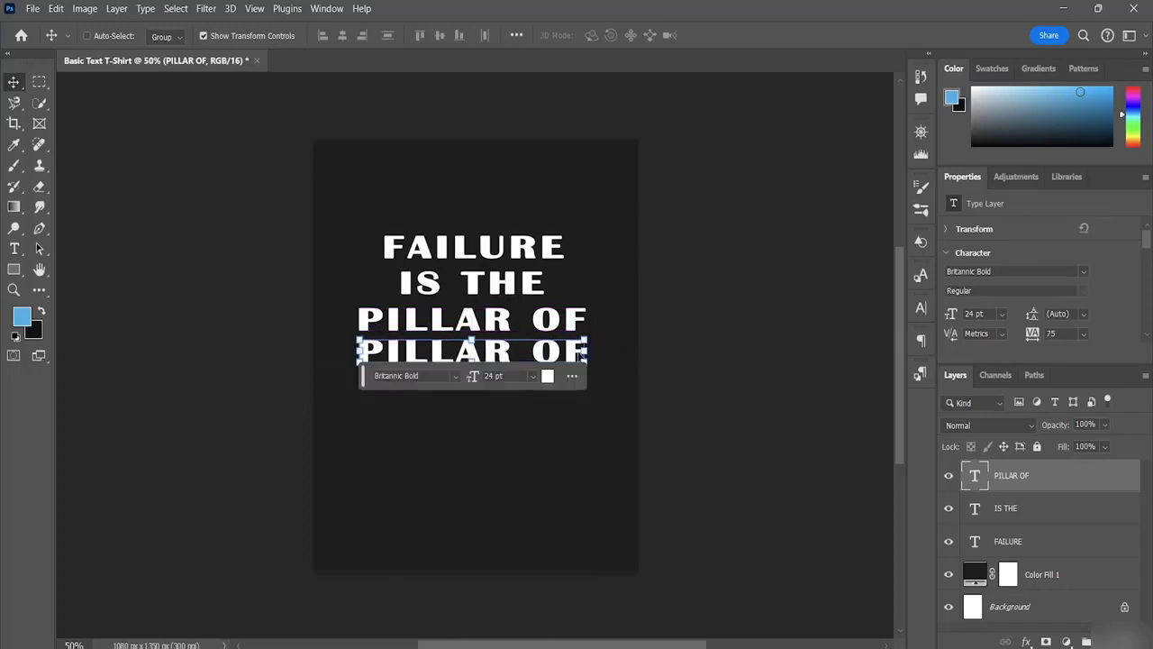
left_click_drag(581, 354, 581, 356)
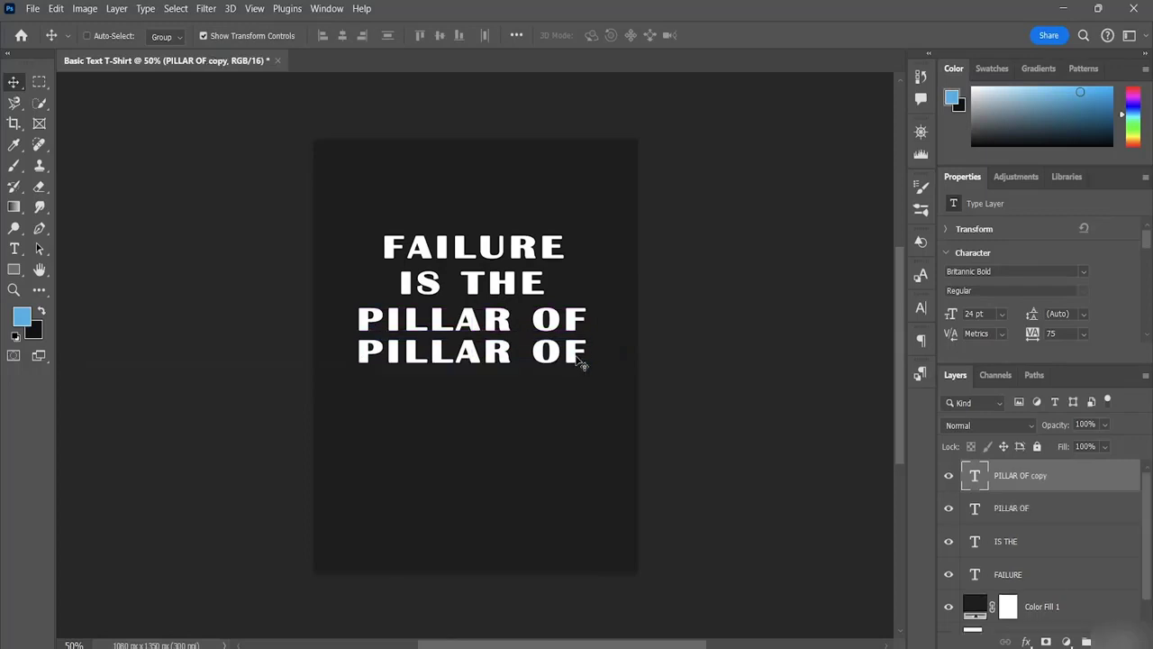
left_click(582, 363)
double_click(578, 356)
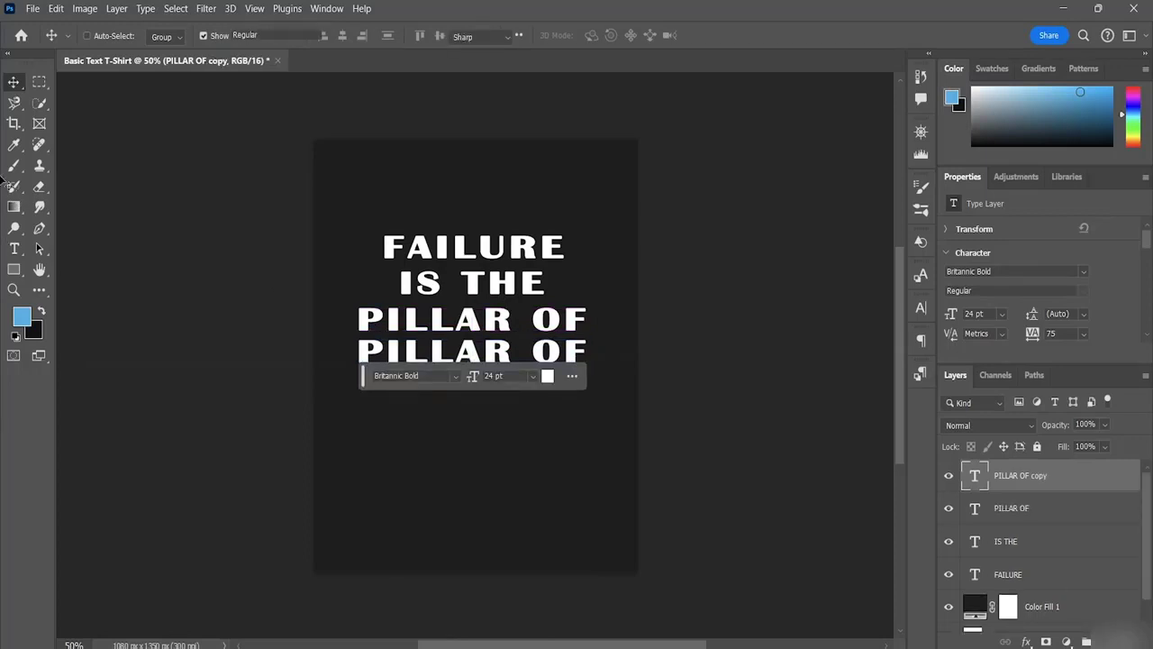
Replace the wording of the duplicated fourth line with "SUCCESS".
left_click_drag(14, 249, 374, 449)
left_click_drag(282, 364, 415, 412)
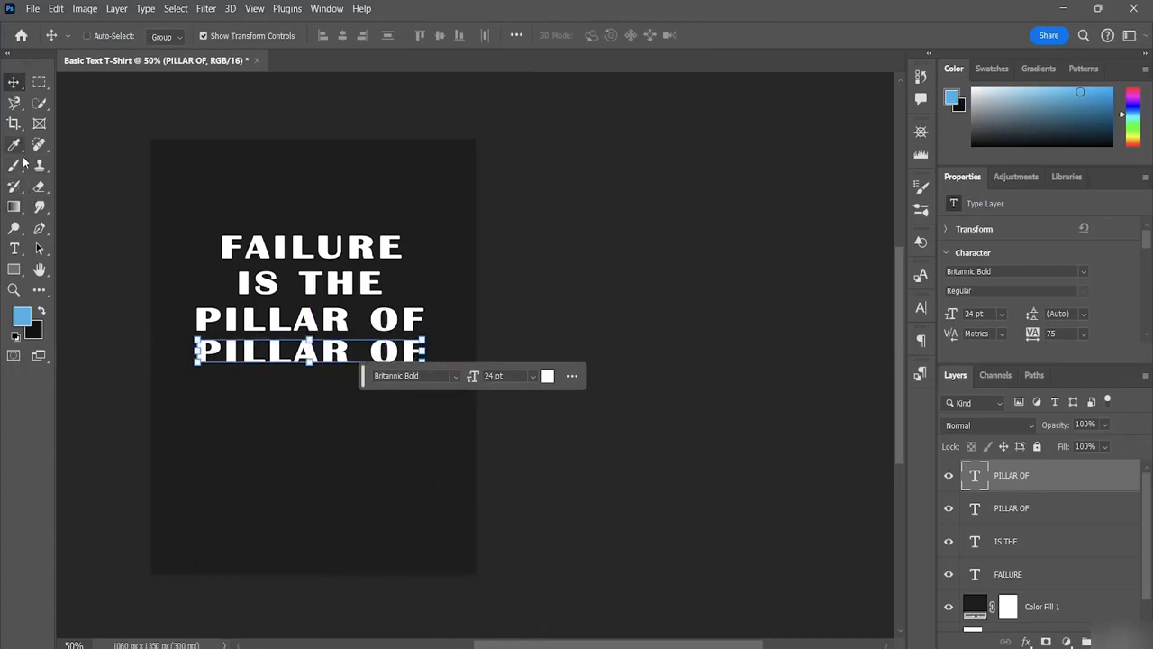
left_click(13, 249)
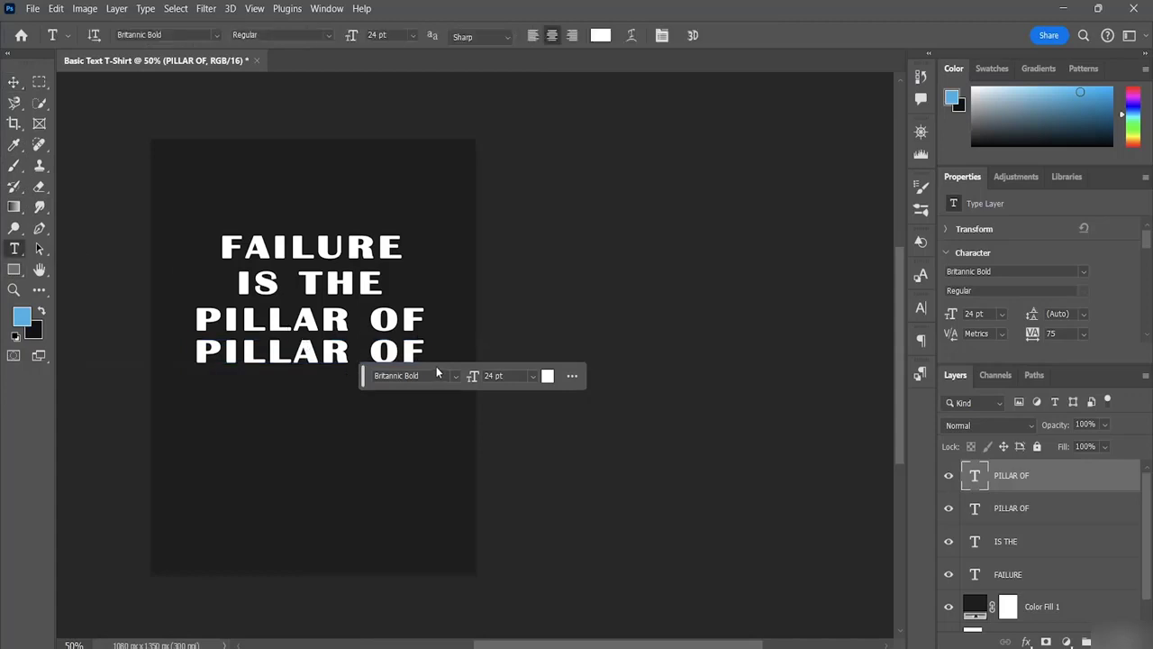
left_click(415, 350)
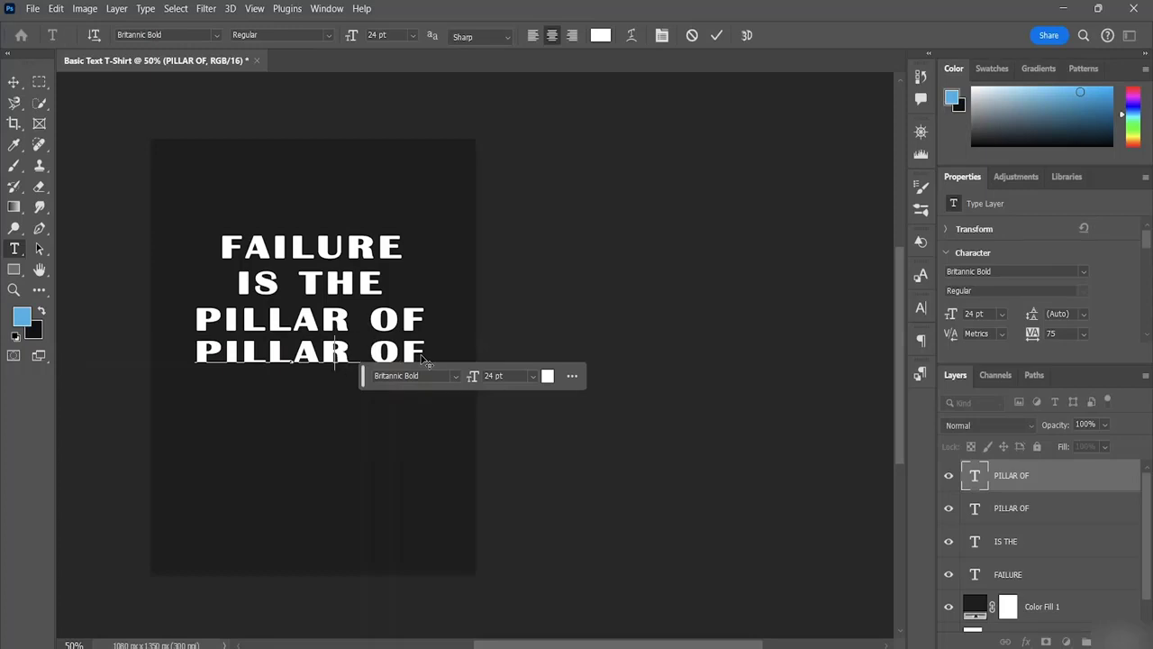
key("Left")
key("ctrl+a")
type("SUC")
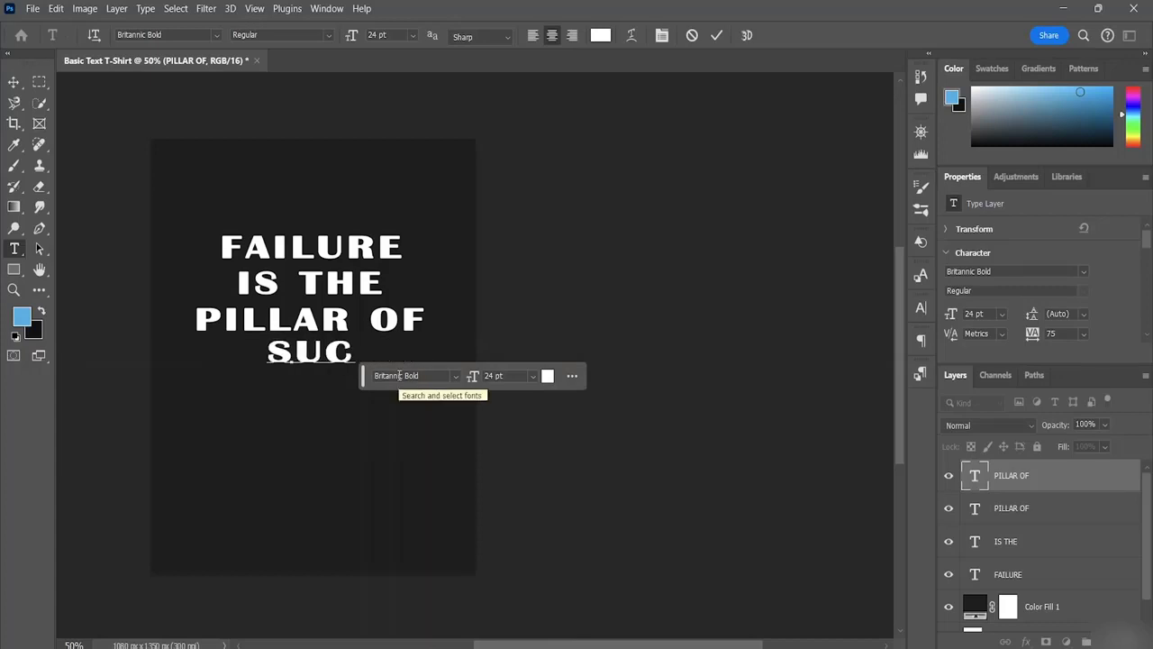
type("CESS")
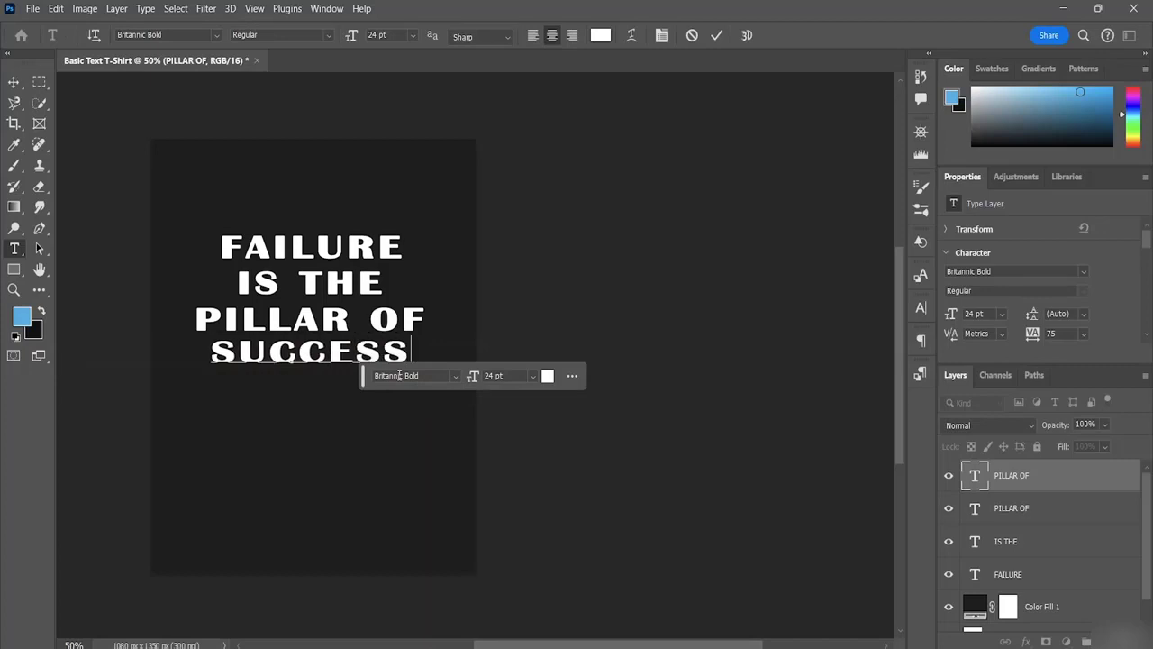
Show the rulers and place two vertical guides at the left and right edges of the "PILLAR OF" line.
left_click(14, 83)
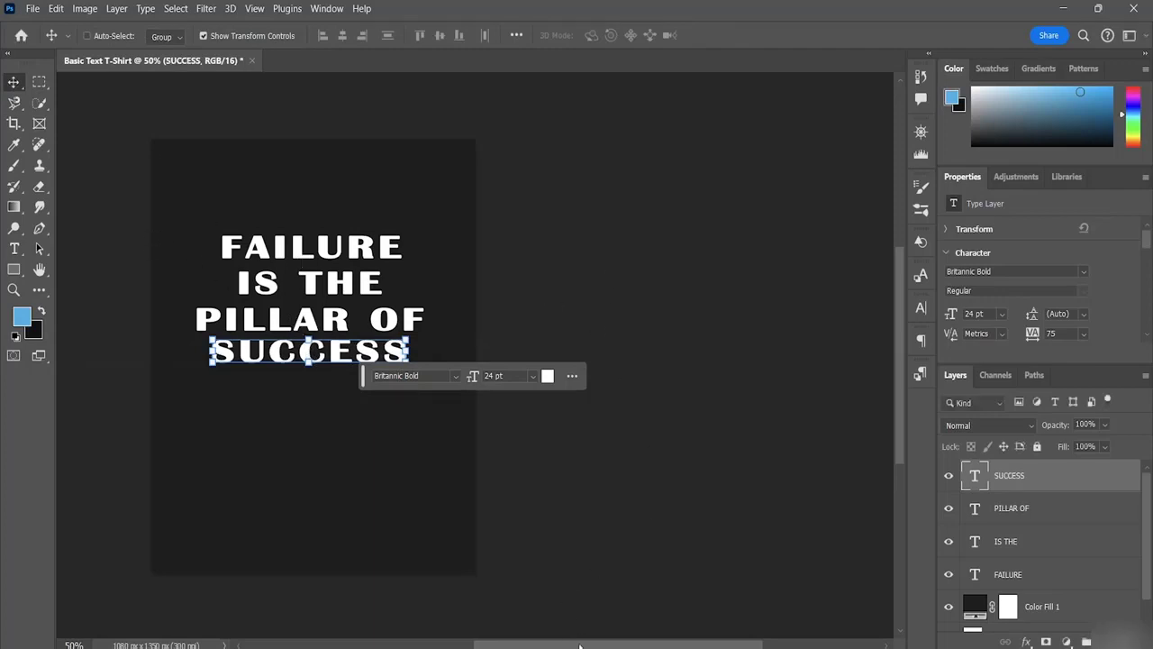
left_click_drag(579, 646, 514, 636)
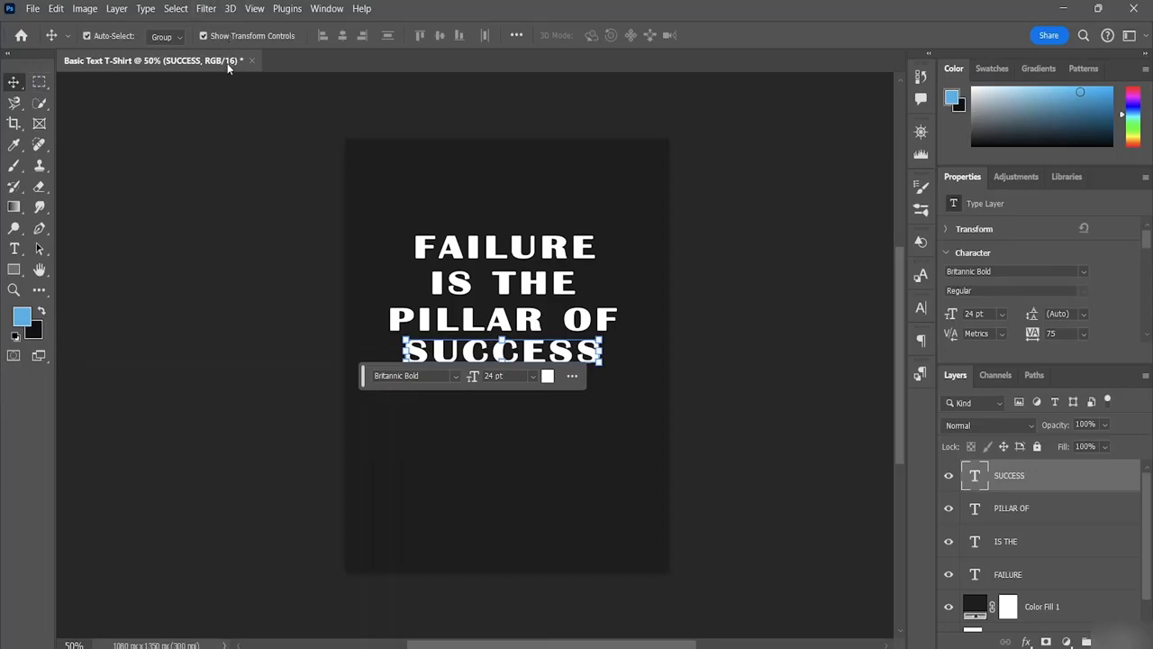
key("ctrl+r")
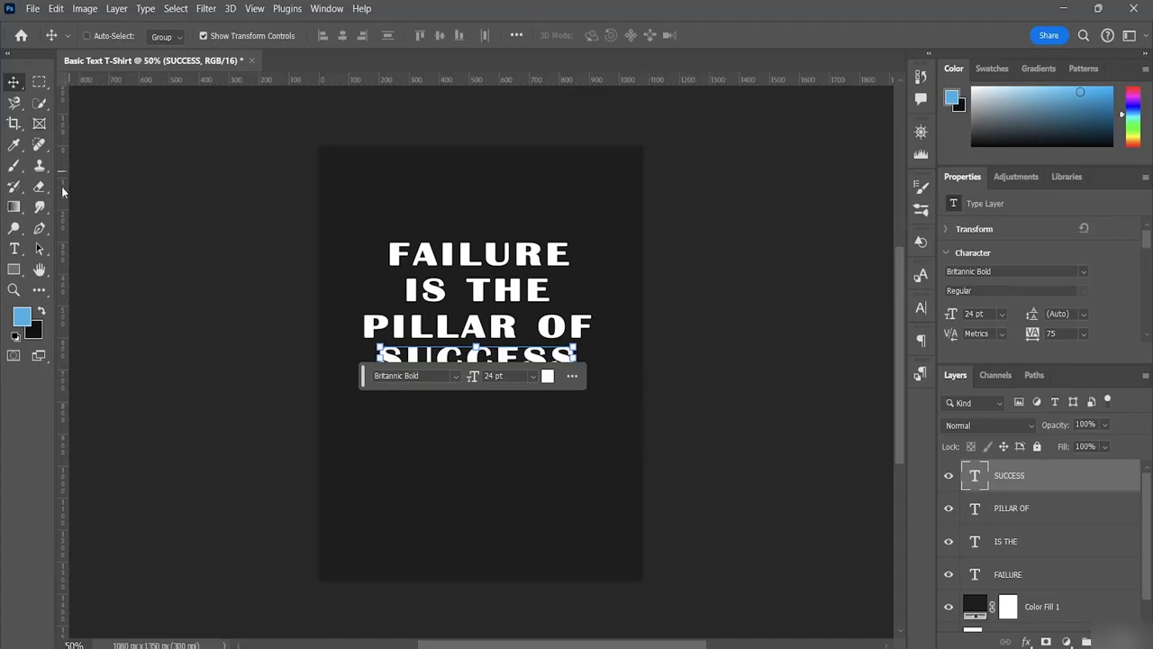
left_click_drag(60, 190, 94, 196)
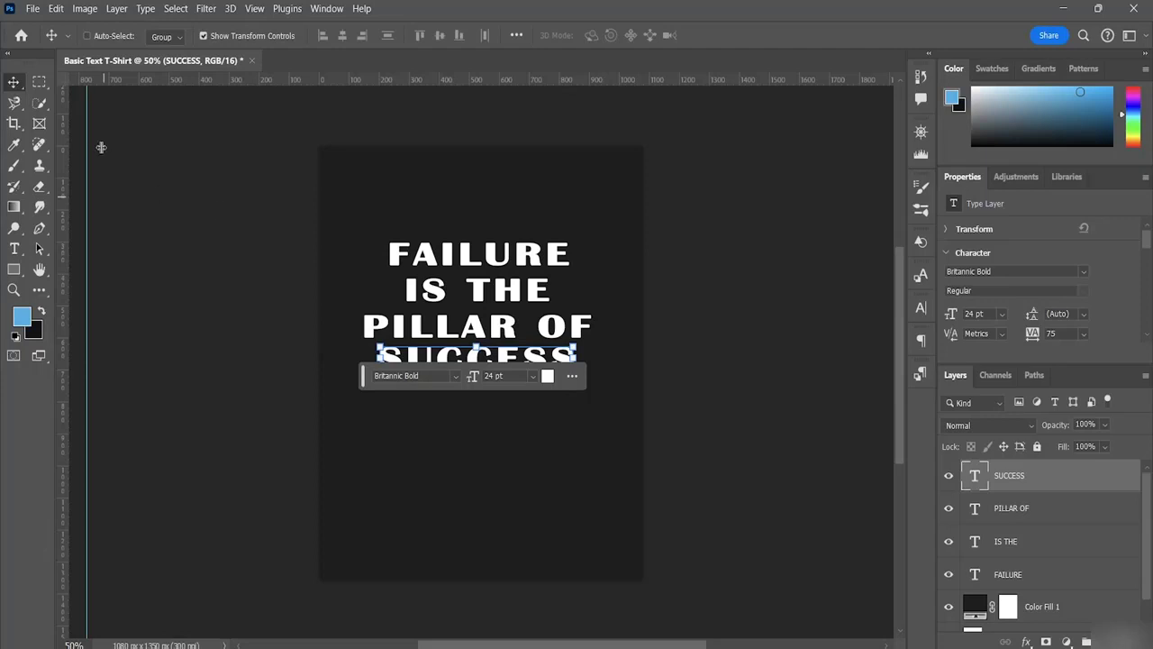
mouse_move(101, 147)
left_mouse_down()
mouse_move(83, 136)
mouse_move(115, 157)
mouse_move(96, 126)
left_mouse_up()
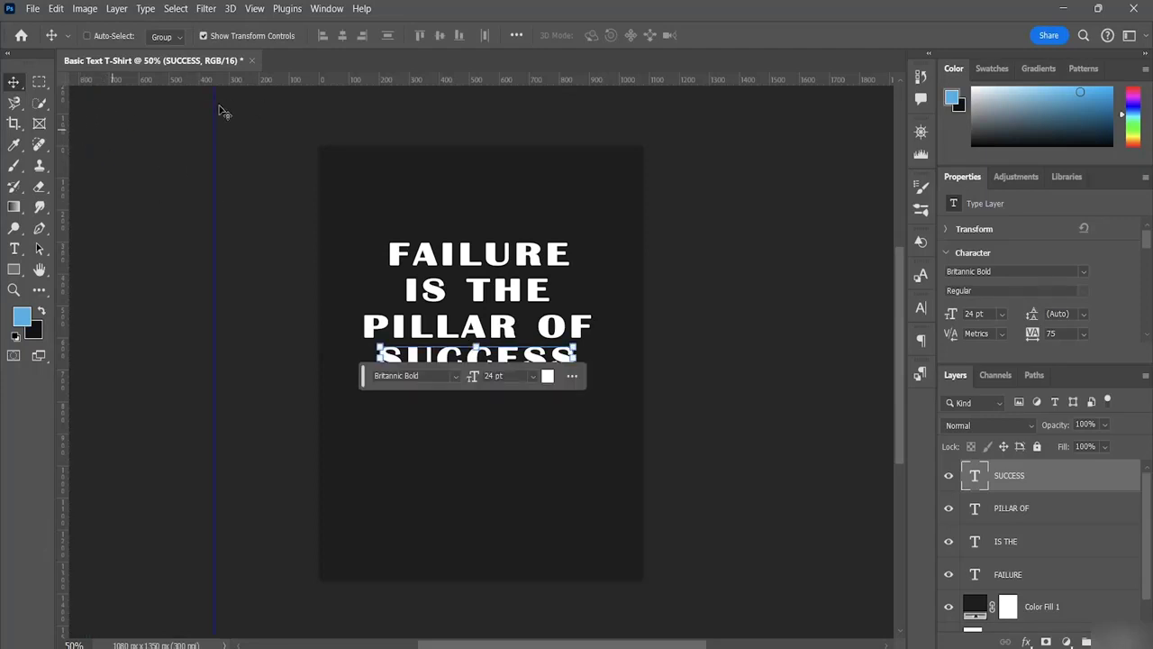
left_click_drag(214, 98, 363, 146)
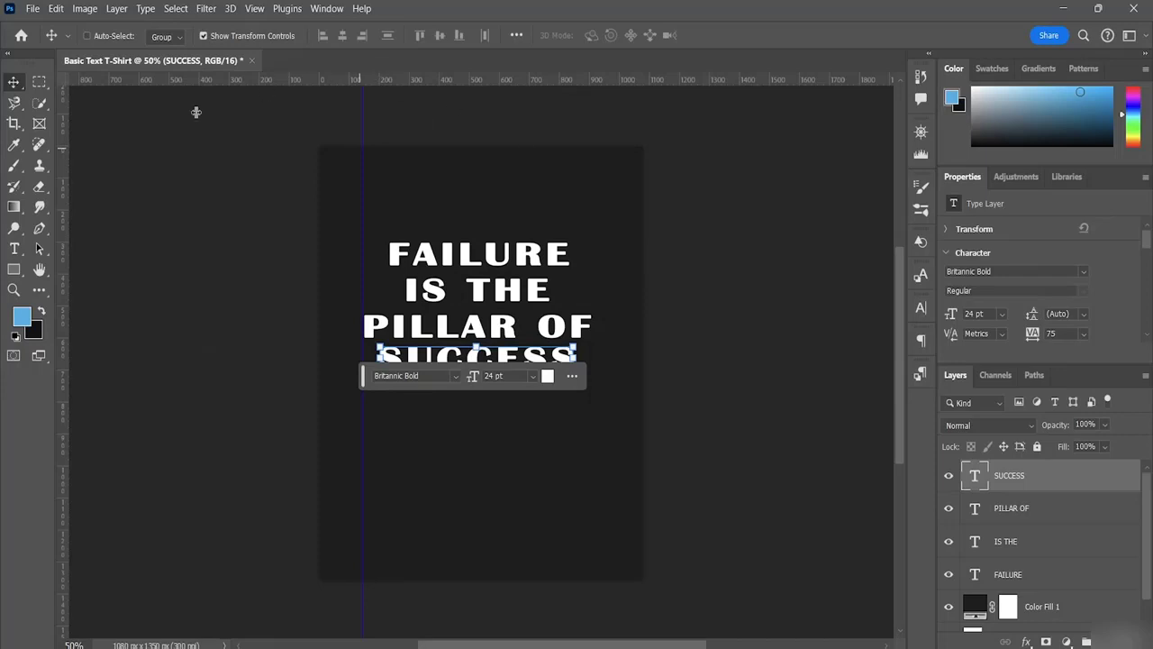
left_click_drag(61, 158, 592, 190)
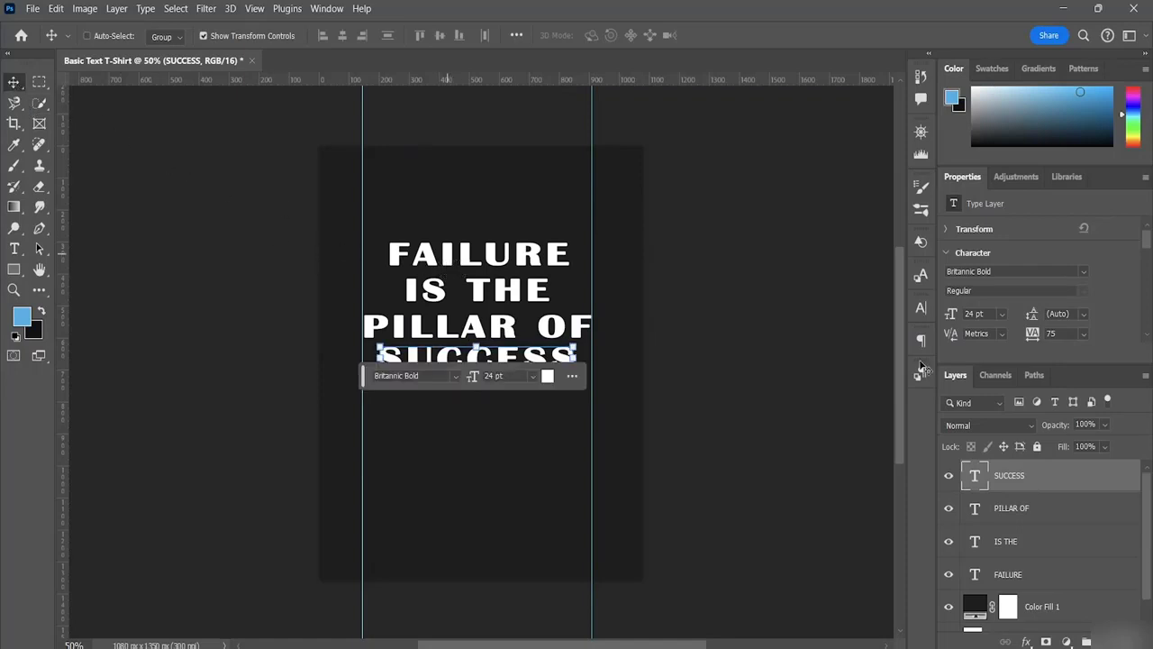
Scale the "FAILURE" line up and stretch it to span between the two guides, about 763 px wide and 119 px high.
left_click(1016, 514)
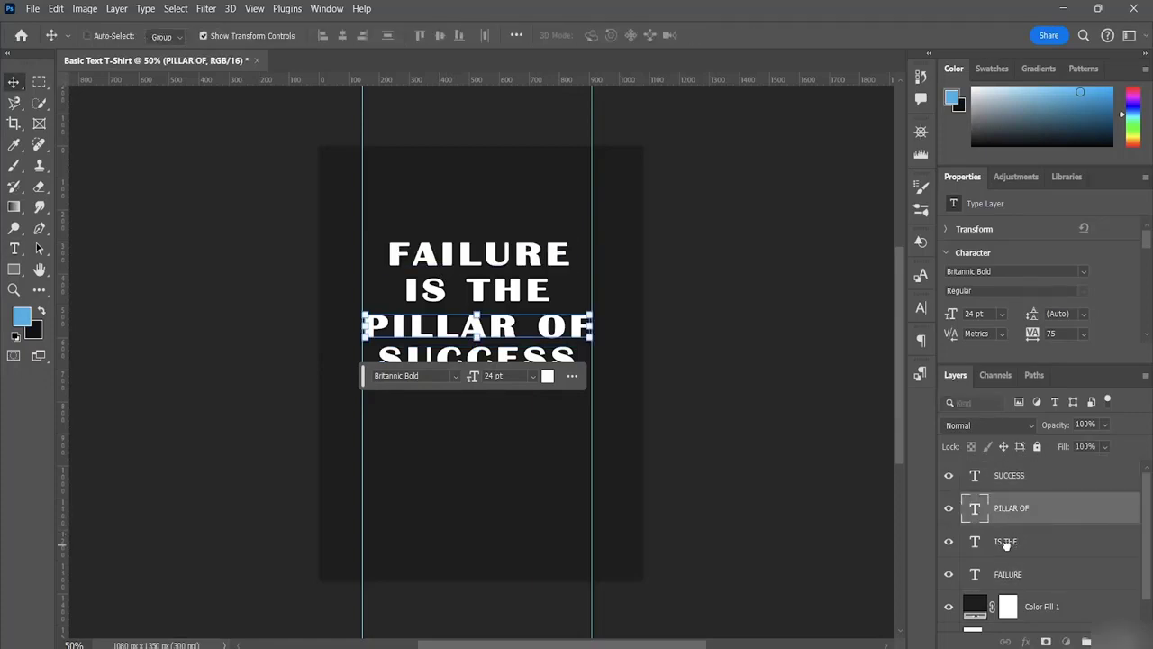
left_click(998, 548)
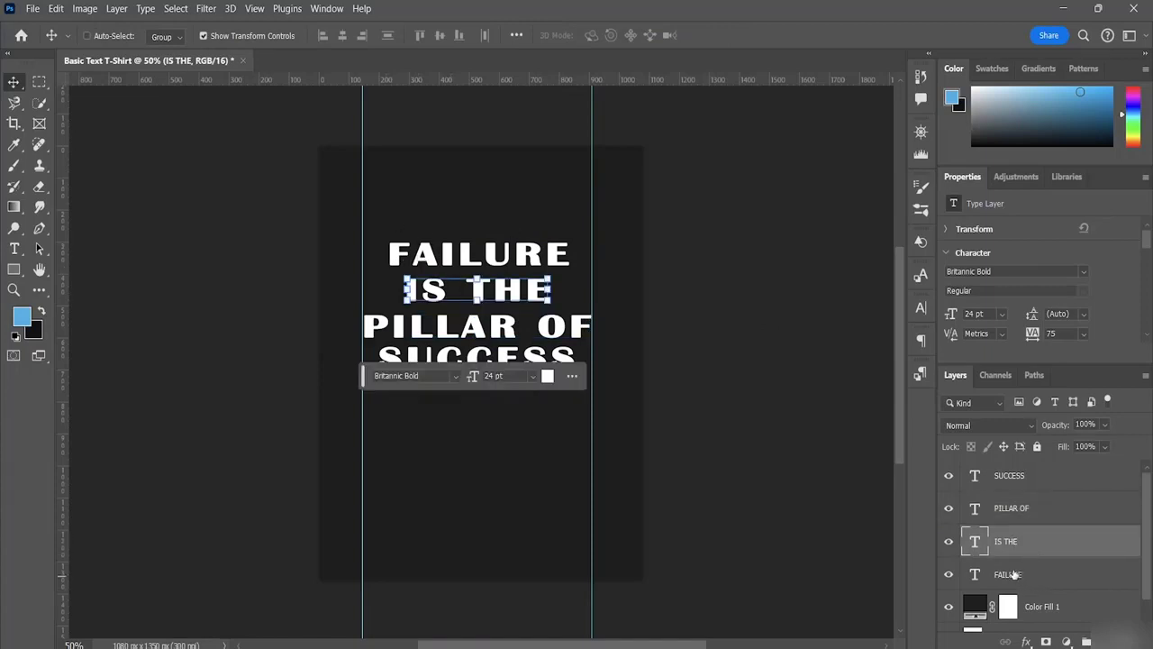
left_click(1002, 577)
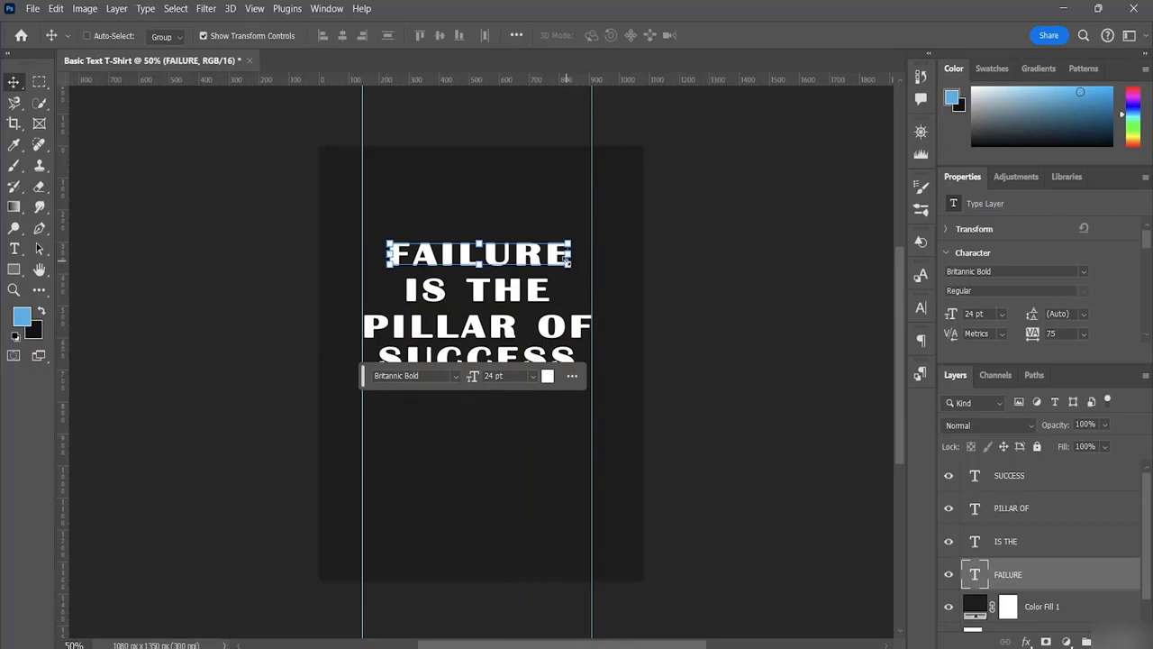
left_click_drag(566, 259, 589, 255)
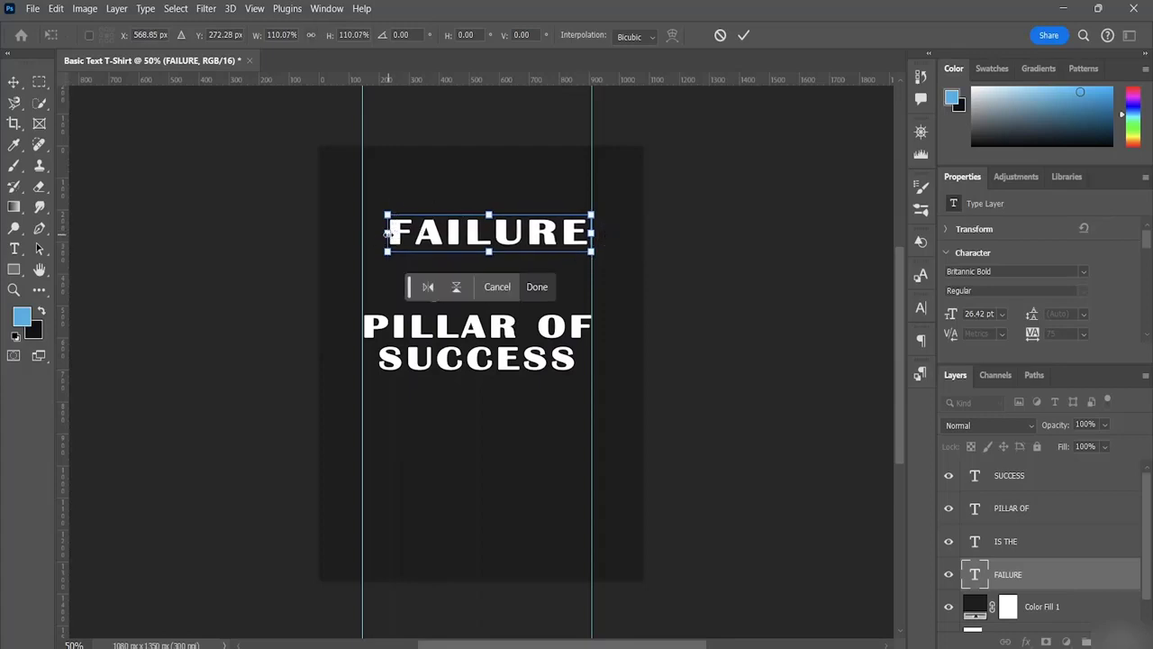
left_click_drag(388, 232, 362, 232)
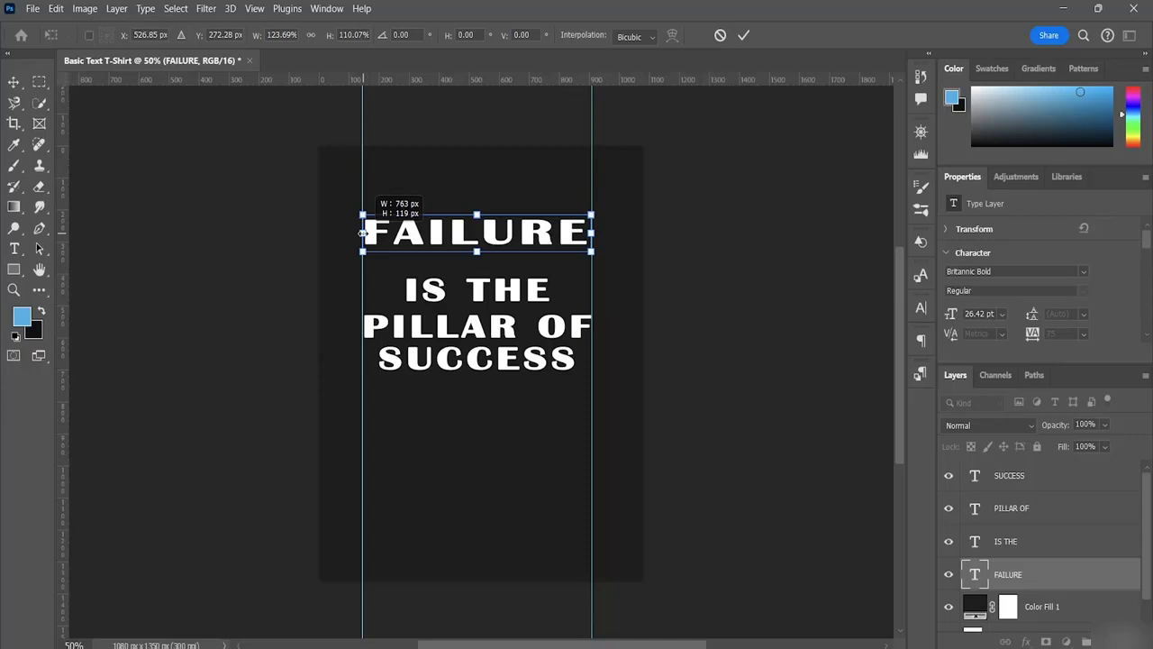
left_click_drag(362, 233, 362, 232)
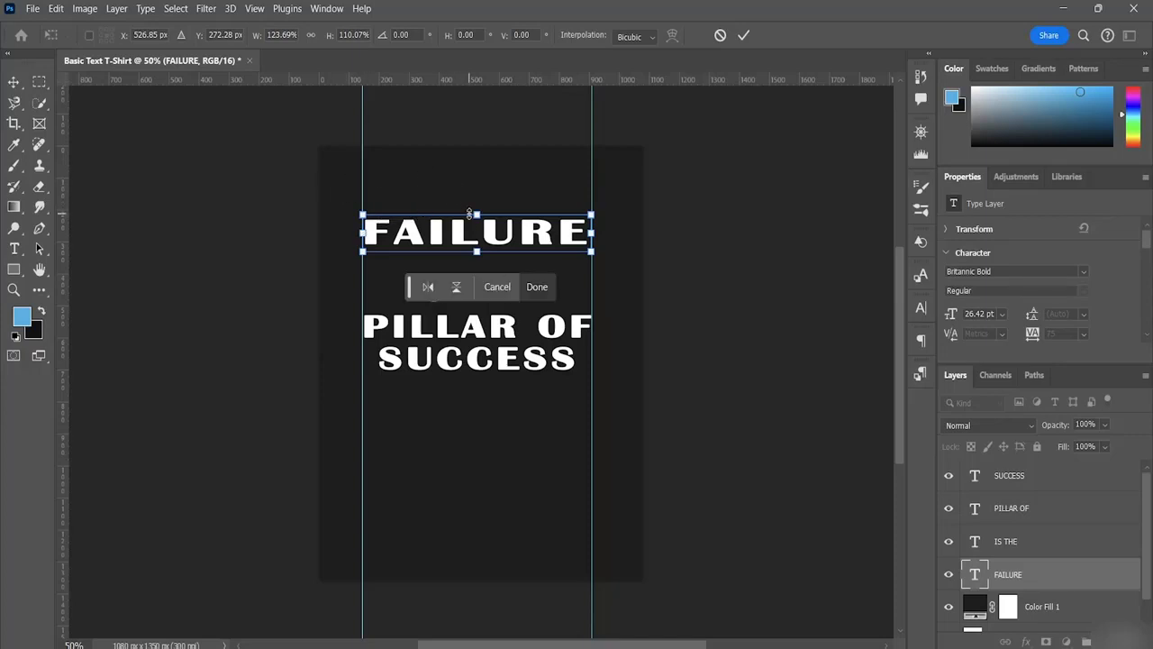
Nudge the "FAILURE" line down toward "IS THE", to a vertical position of about 284 px.
left_click_drag(469, 213, 469, 214)
key("Down")
key("Down")
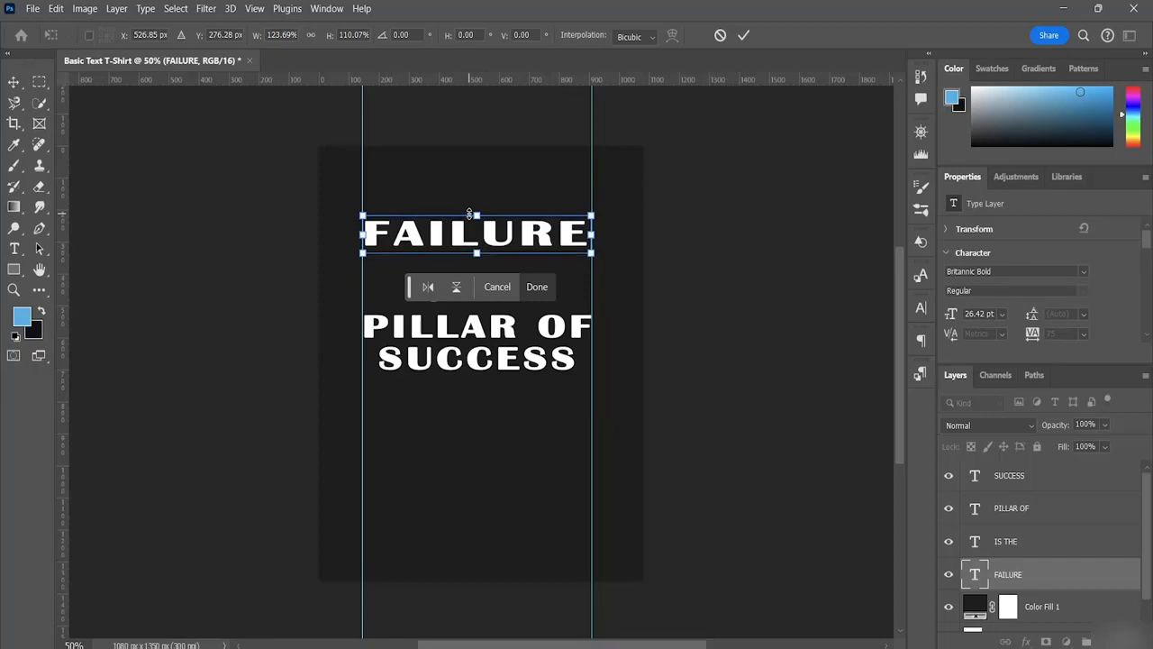
key("Down")
key("Down")
key("Down")
key("Down")
key("Down")
key("Down")
key("Down")
key("Down")
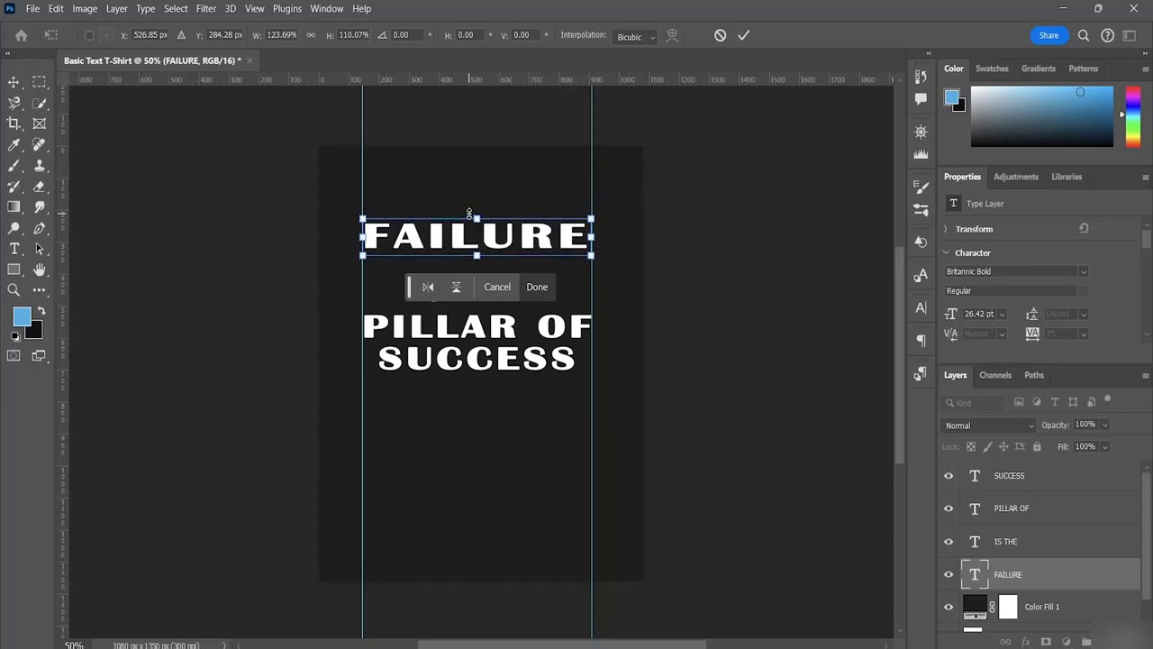
Stretch the "IS THE" line horizontally to about 154% so it spans between the two guides, keeping its height at 100%.
left_click(1024, 542)
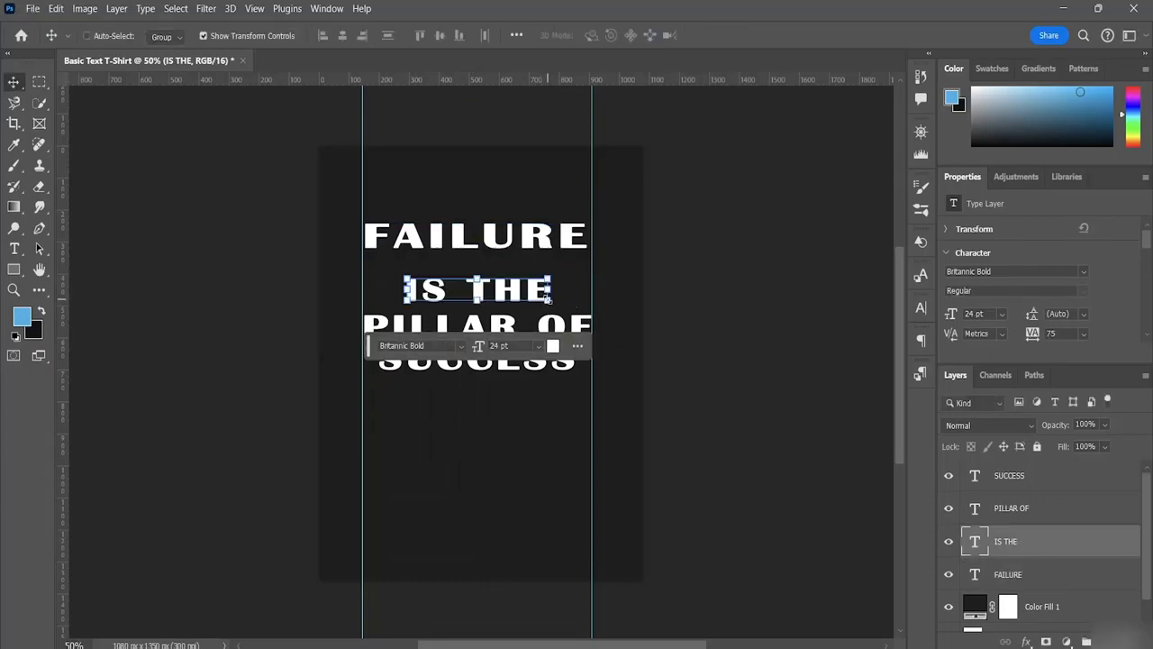
left_click_drag(547, 299, 594, 285)
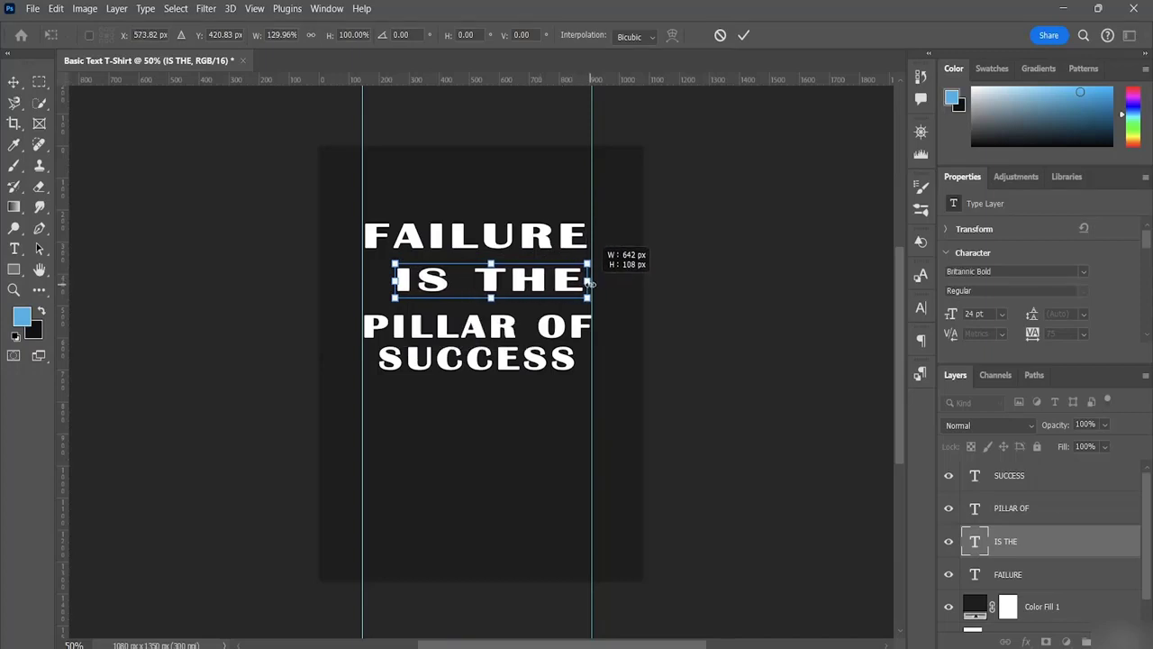
left_click_drag(589, 283, 594, 283)
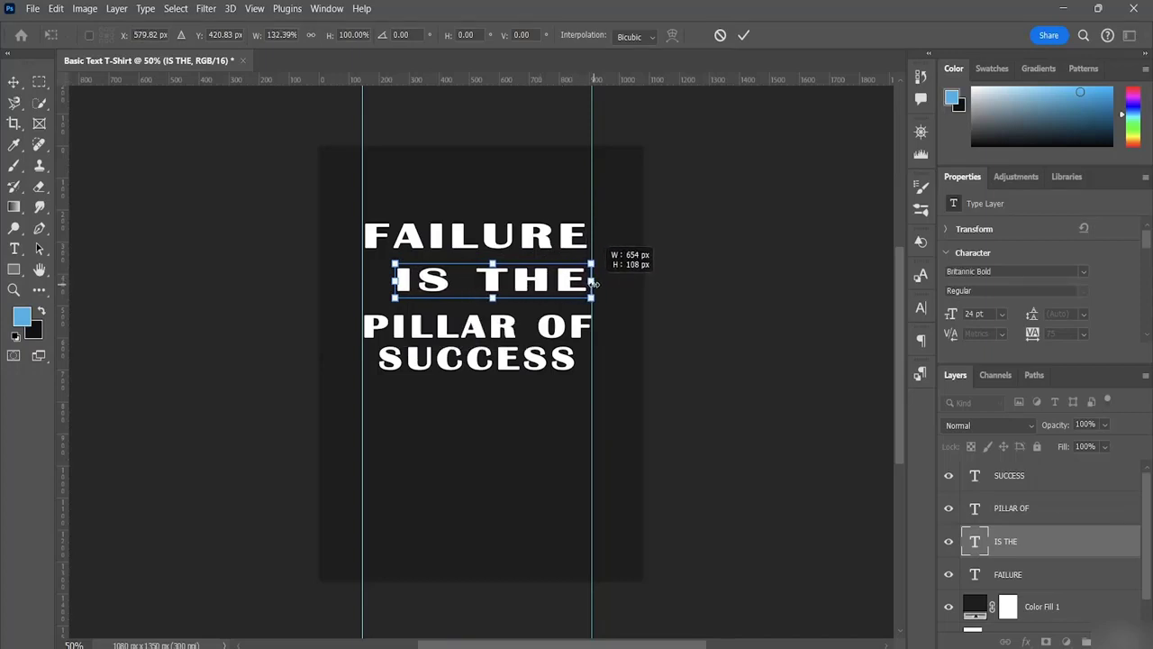
left_click_drag(395, 281, 362, 282)
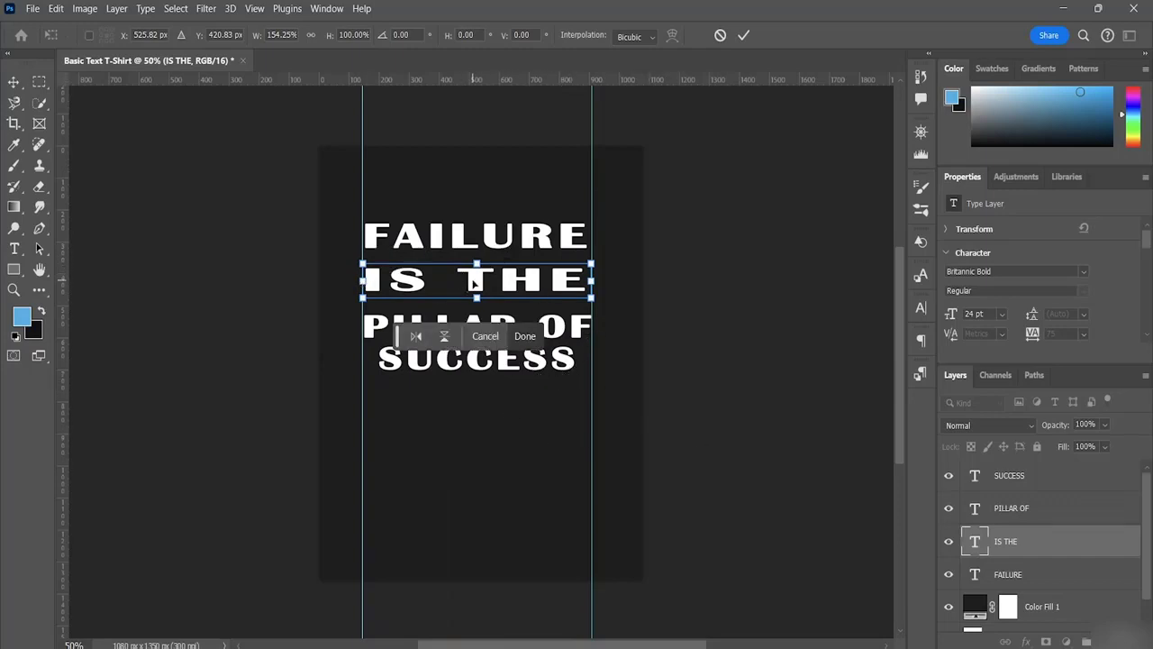
Nudge the "IS THE" line up close beneath "FAILURE", to a vertical position of about 407 px, and commit the transform.
key("Up")
key("Up")
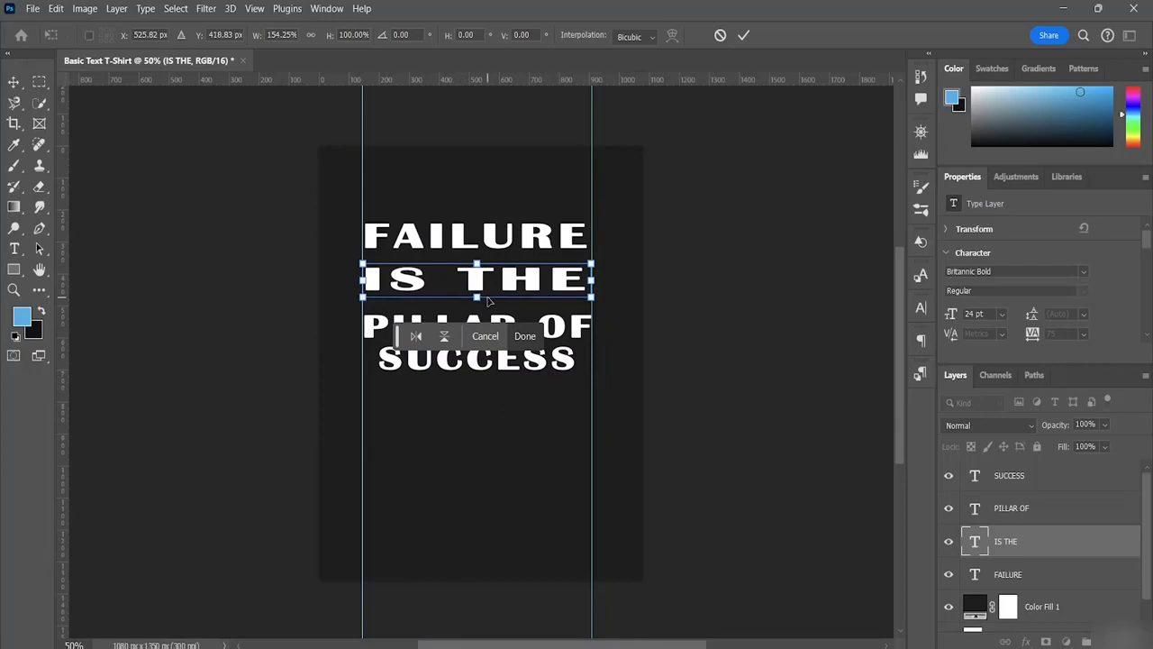
key("Up")
key("Up")
key("Up")
key("Up")
key("Up")
key("Up")
key("Up")
key("Up")
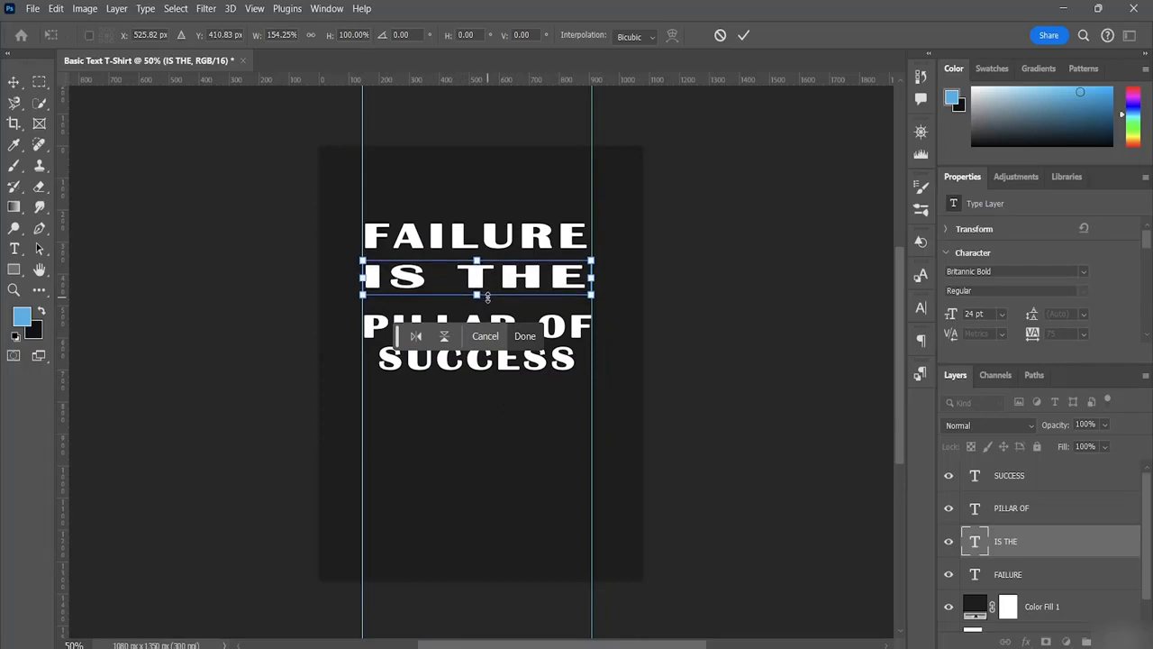
key("Up")
key("Up")
key("Up")
key("Up")
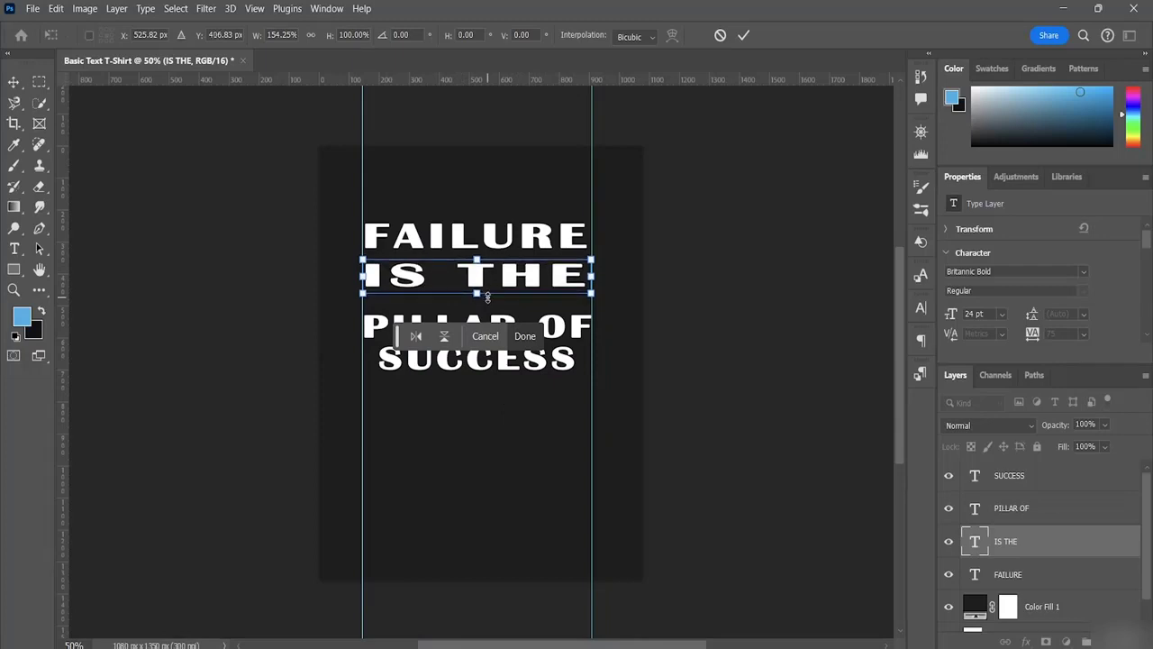
left_click(14, 84)
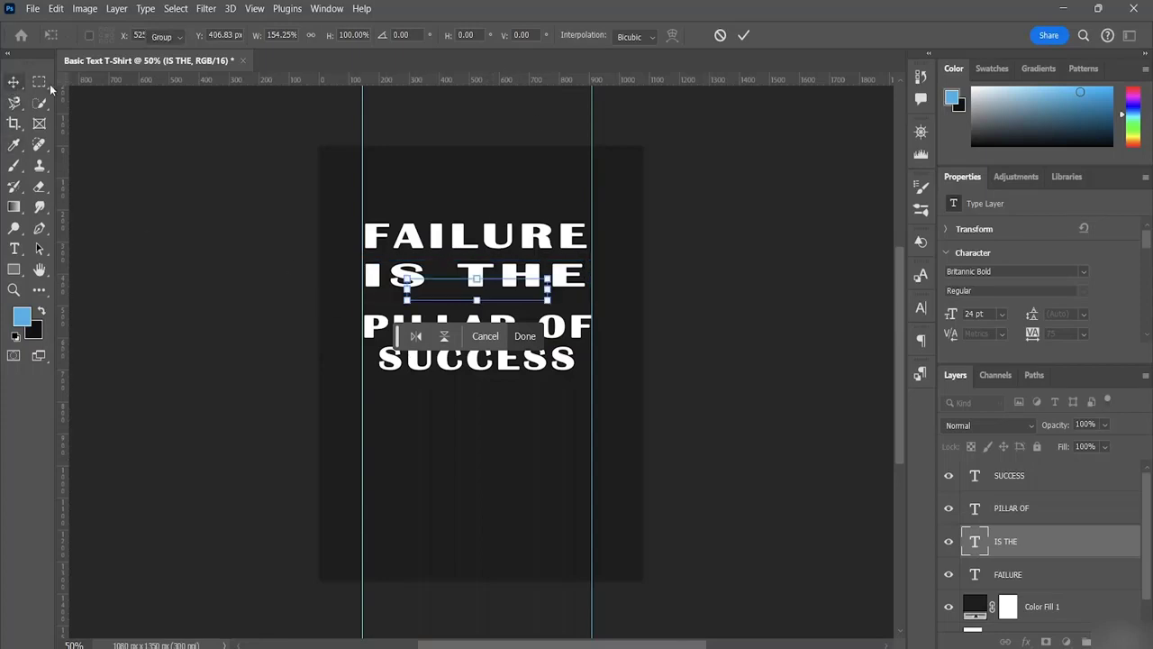
Move the "PILLAR OF" line up so it sits directly beneath "IS THE".
left_click(1022, 507)
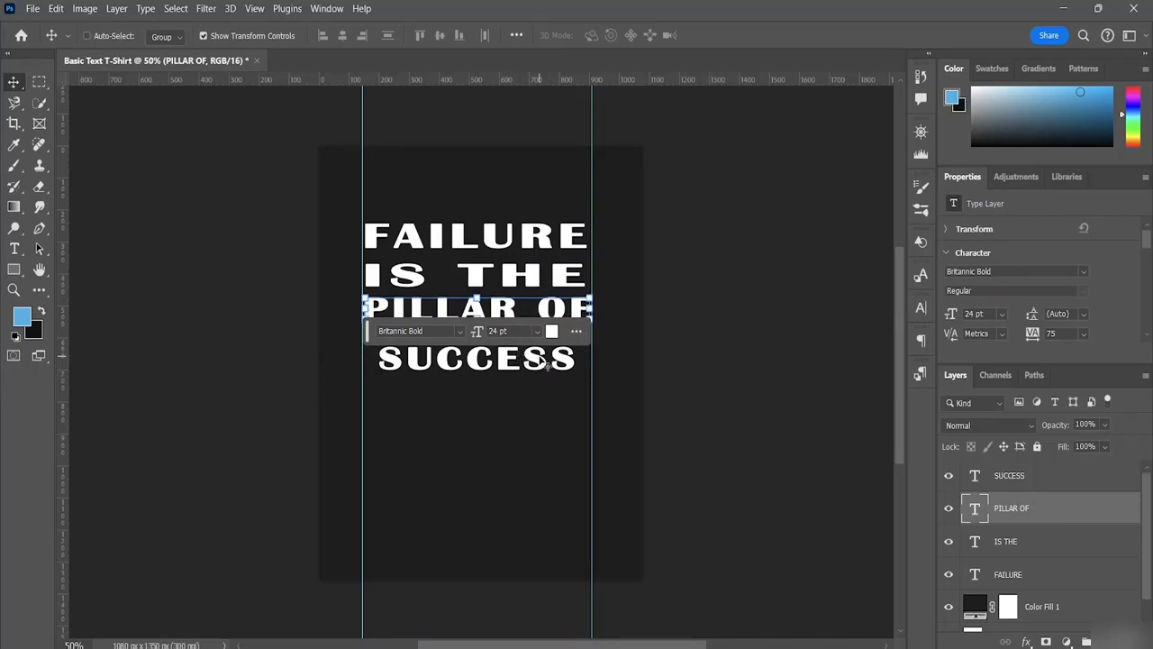
Scale the "SUCCESS" line proportionally to about 115% so it spans between the two guides.
left_click(1024, 483)
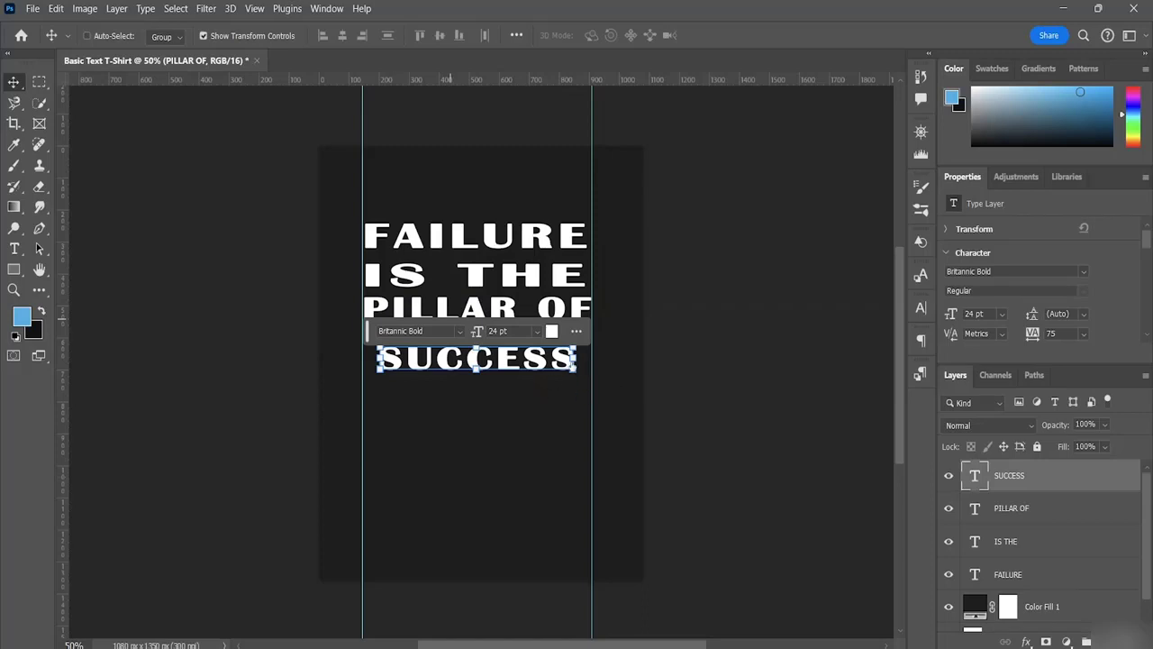
key("ctrl+t")
left_click_drag(573, 365, 585, 386)
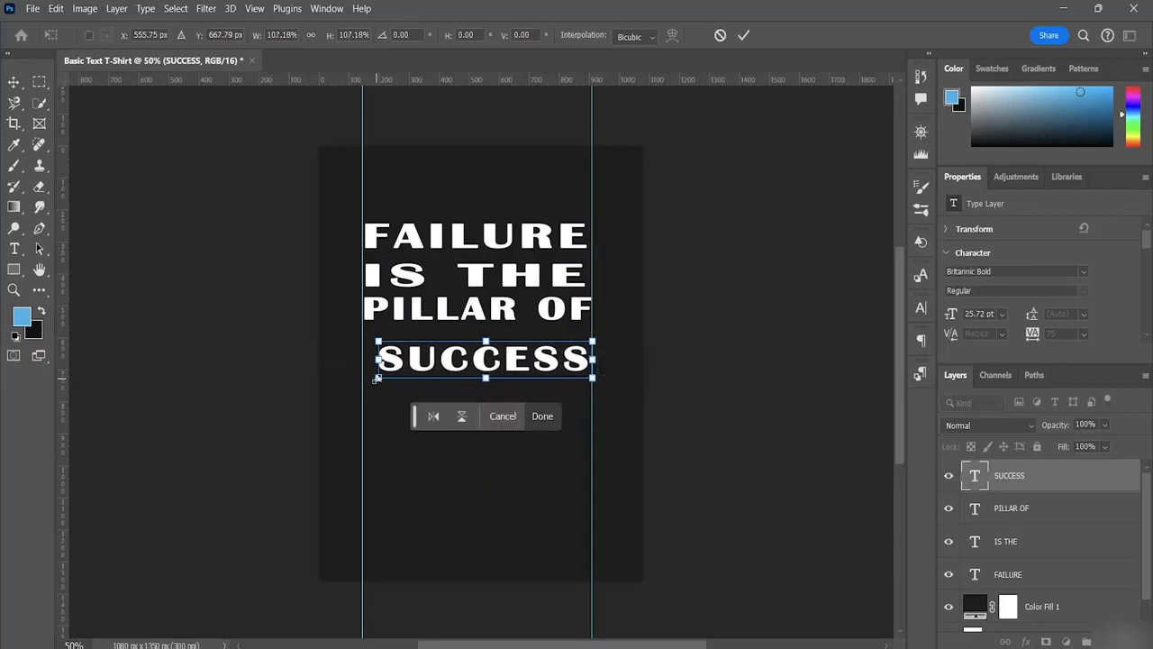
left_click_drag(377, 378, 362, 388)
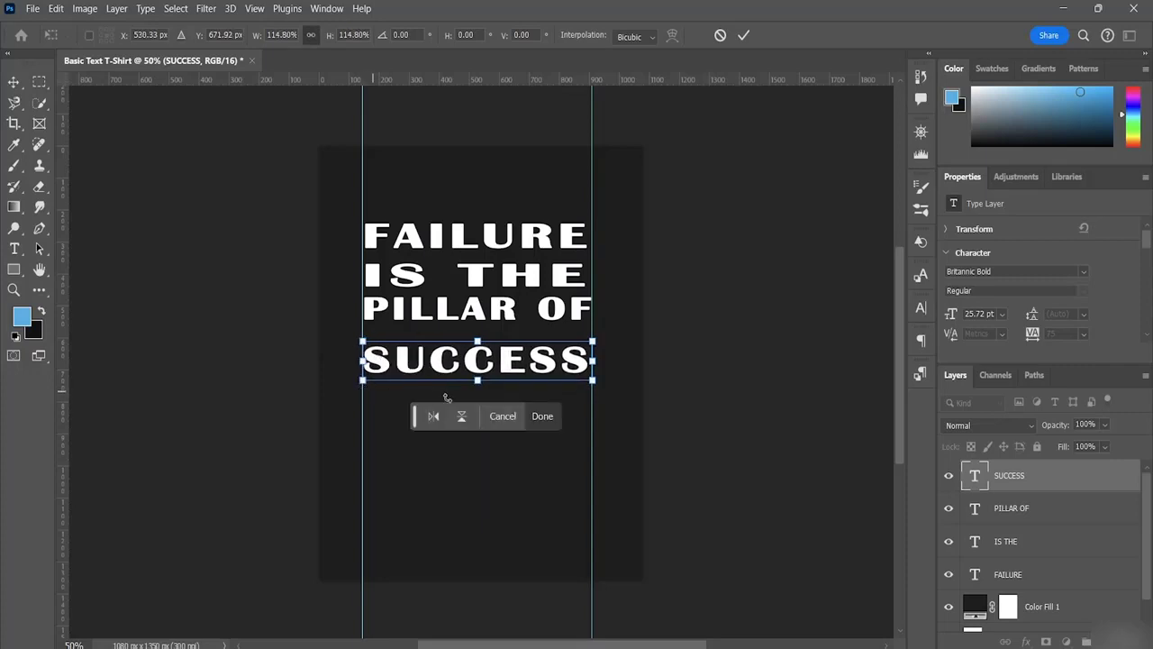
Nudge the "SUCCESS" line up close beneath "PILLAR OF", to a vertical position of about 634 px, and commit the transform.
key("Up")
key("Up")
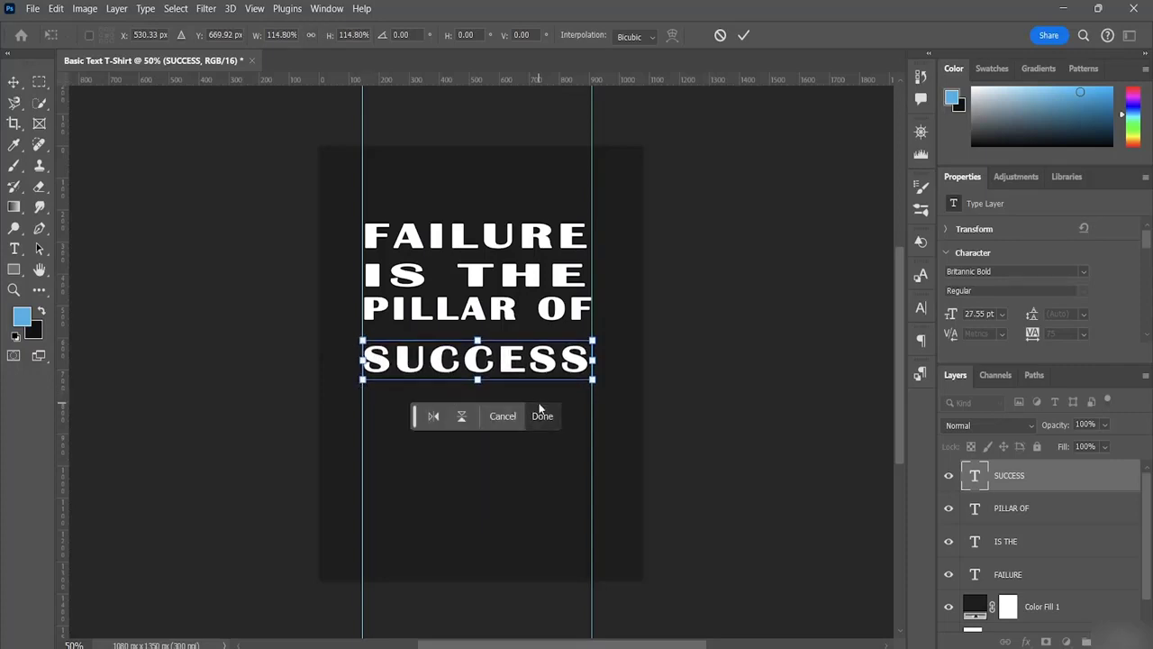
key("Up")
key("Up")
key("Up")
key("Up")
key("Up")
key("Up")
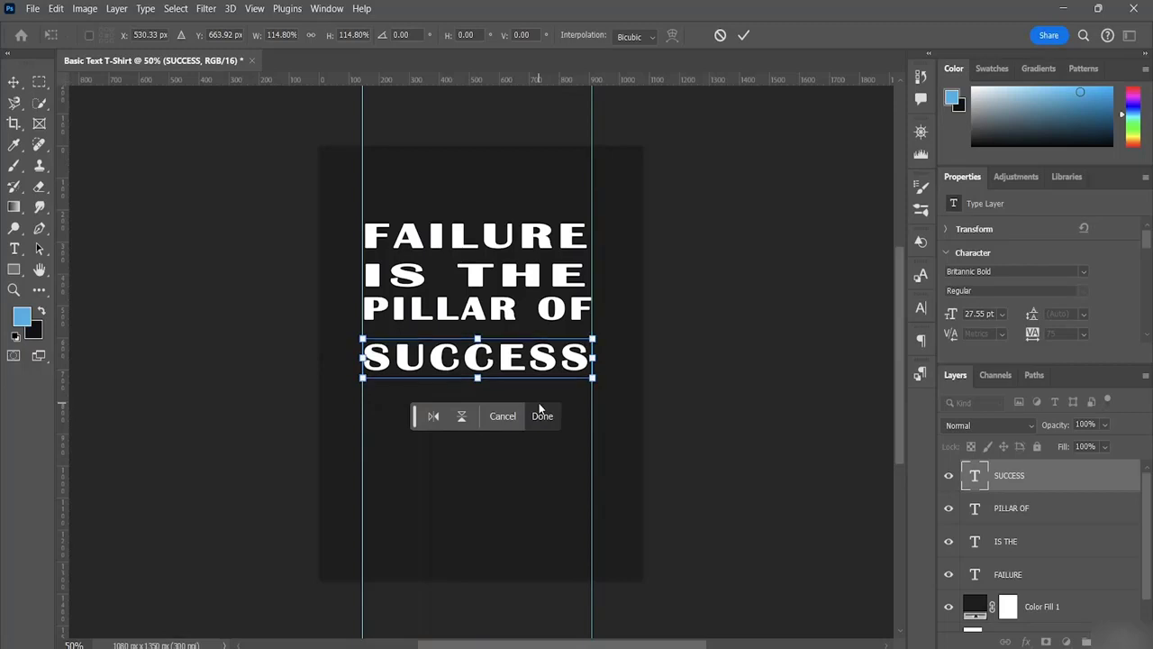
key("Up")
key("Up")
key("Up")
key("Up")
key("Up")
key("Up")
key("Up")
key("Up")
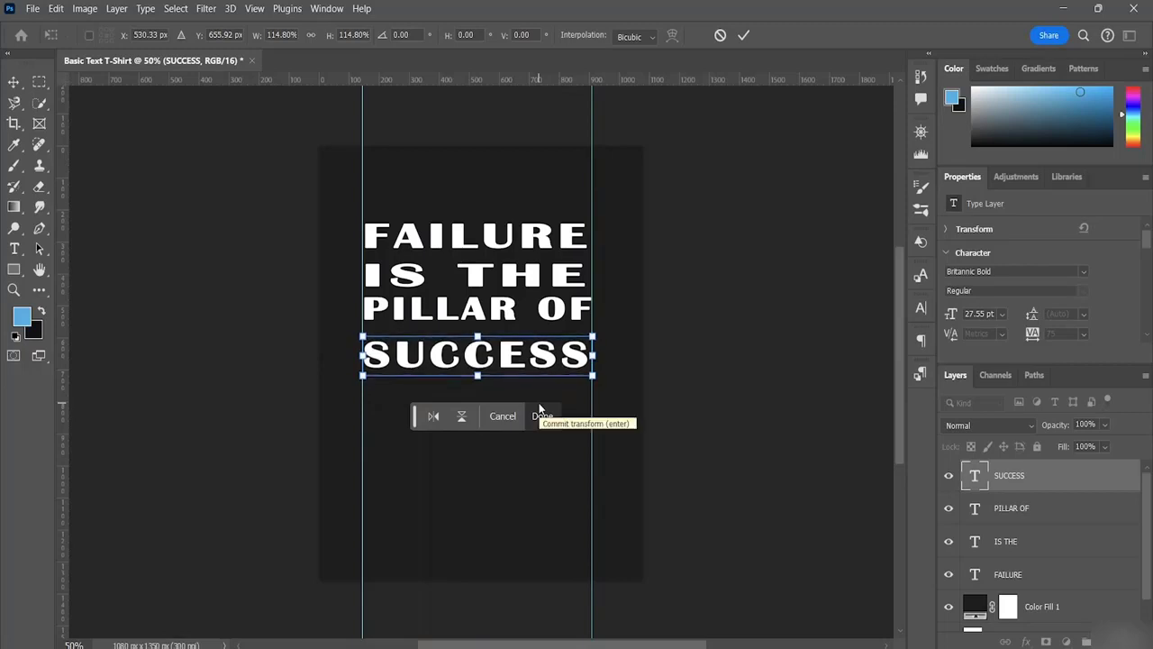
key("Up")
key("Up")
key("Up")
key("Up")
key("Up")
key("Up")
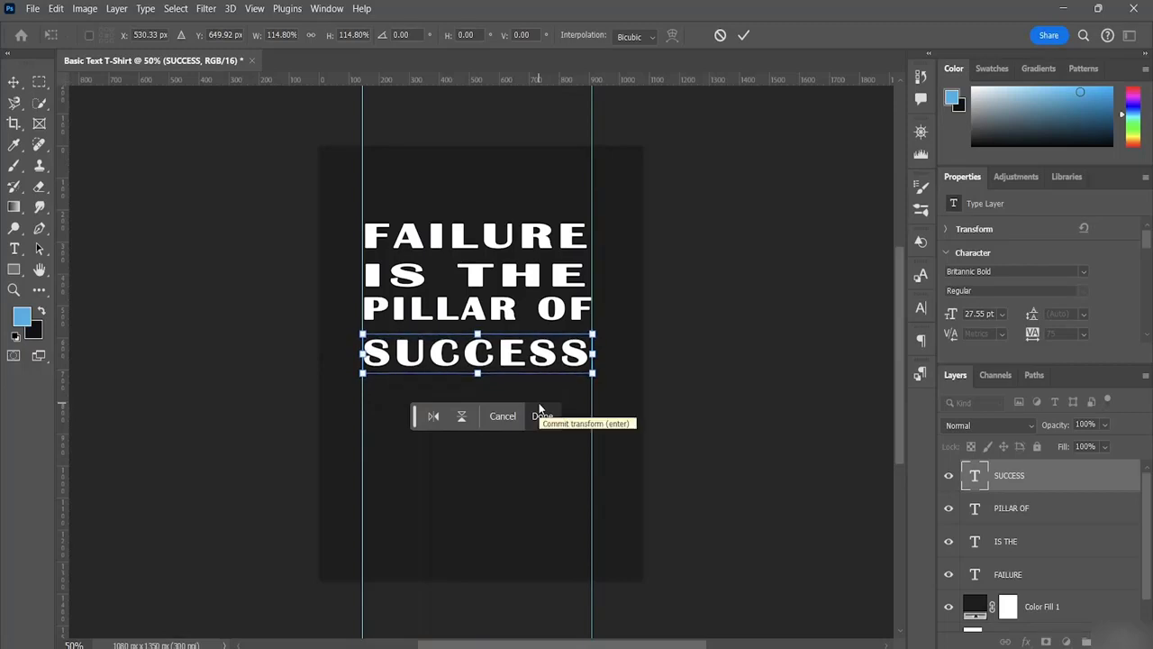
key("Up")
key("Up")
key("Up")
key("Up")
key("Up")
key("Up")
key("Up")
key("Up")
key("Up")
key("Up")
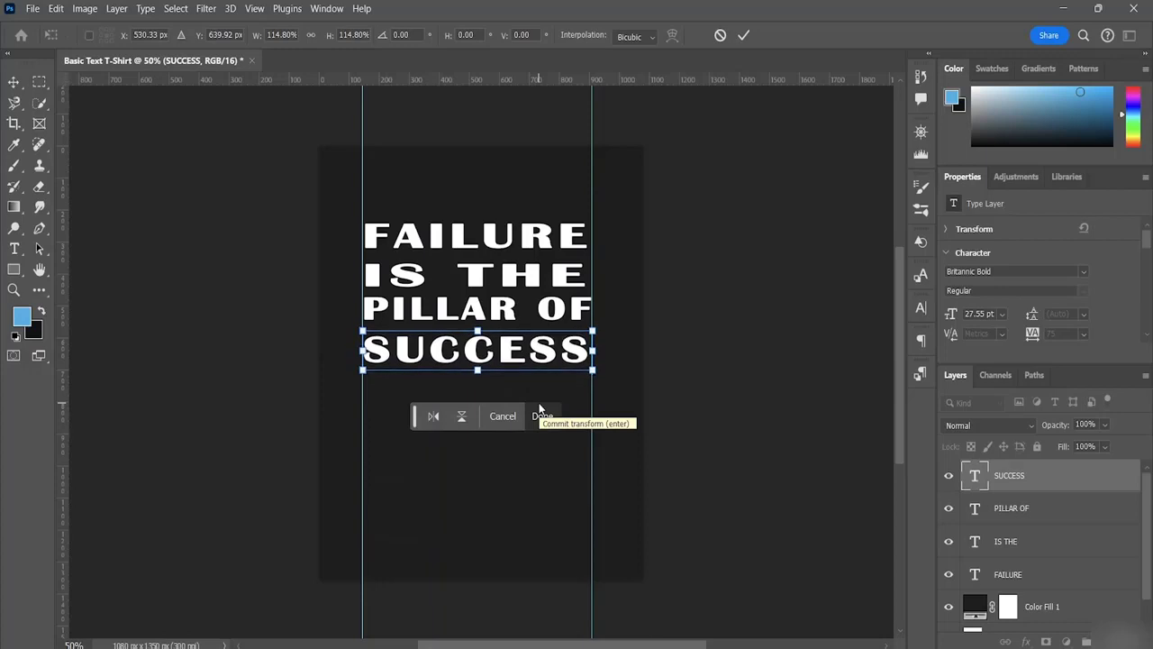
key("Up")
key("Up")
key("Up")
key("Up")
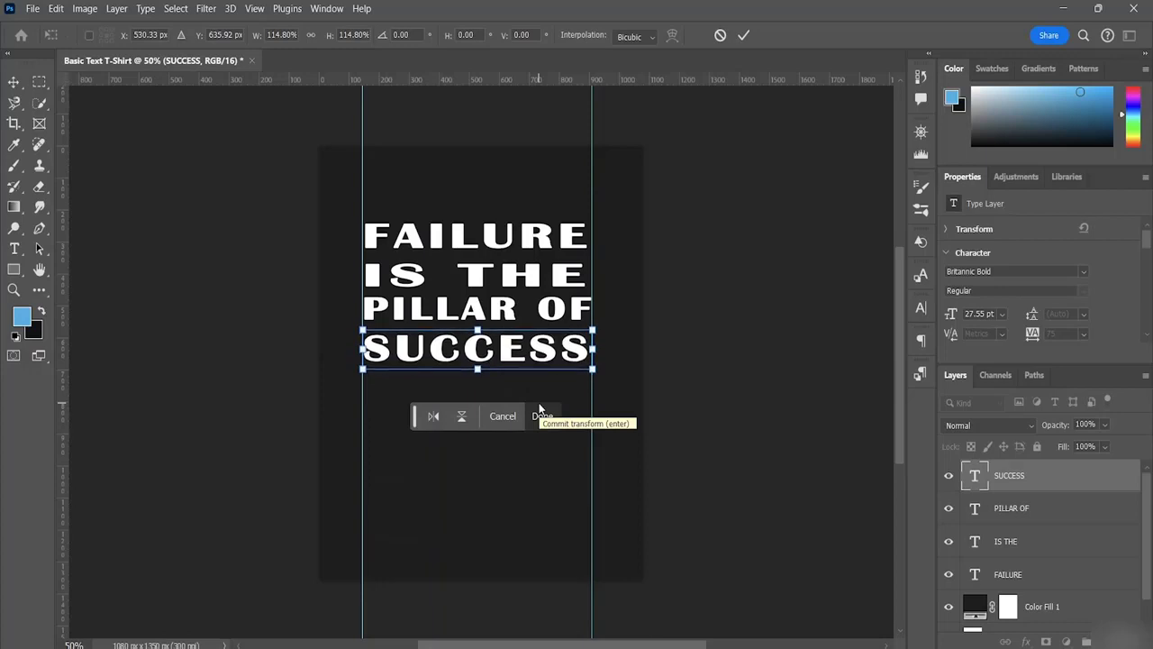
key("Up")
key("Up")
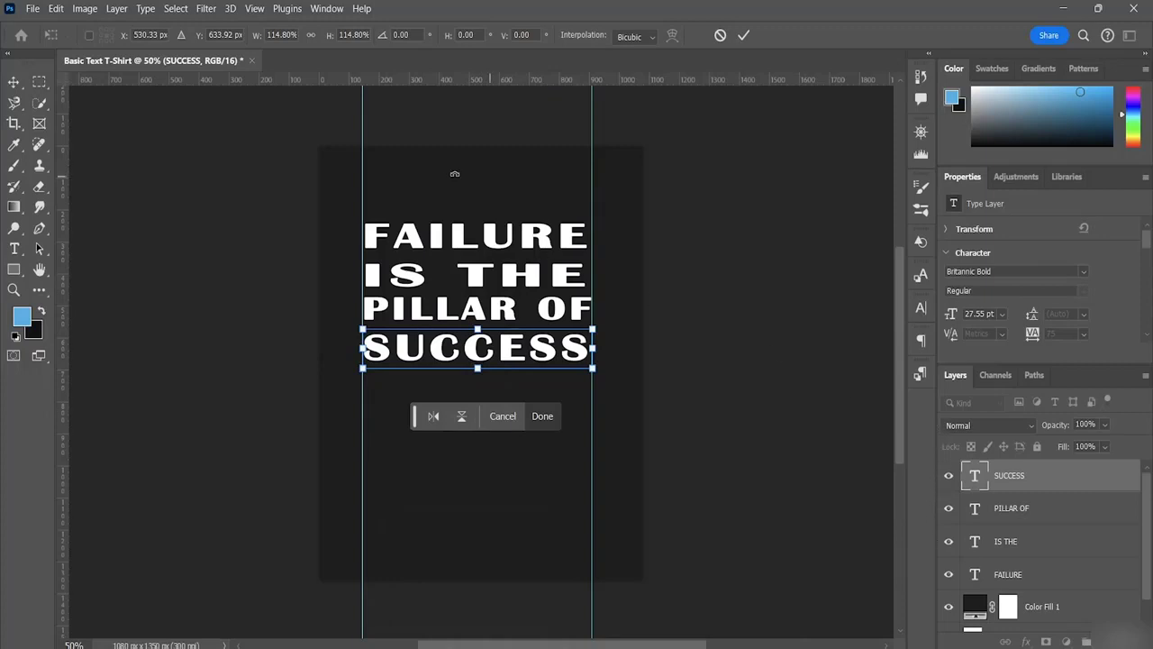
left_click(10, 82)
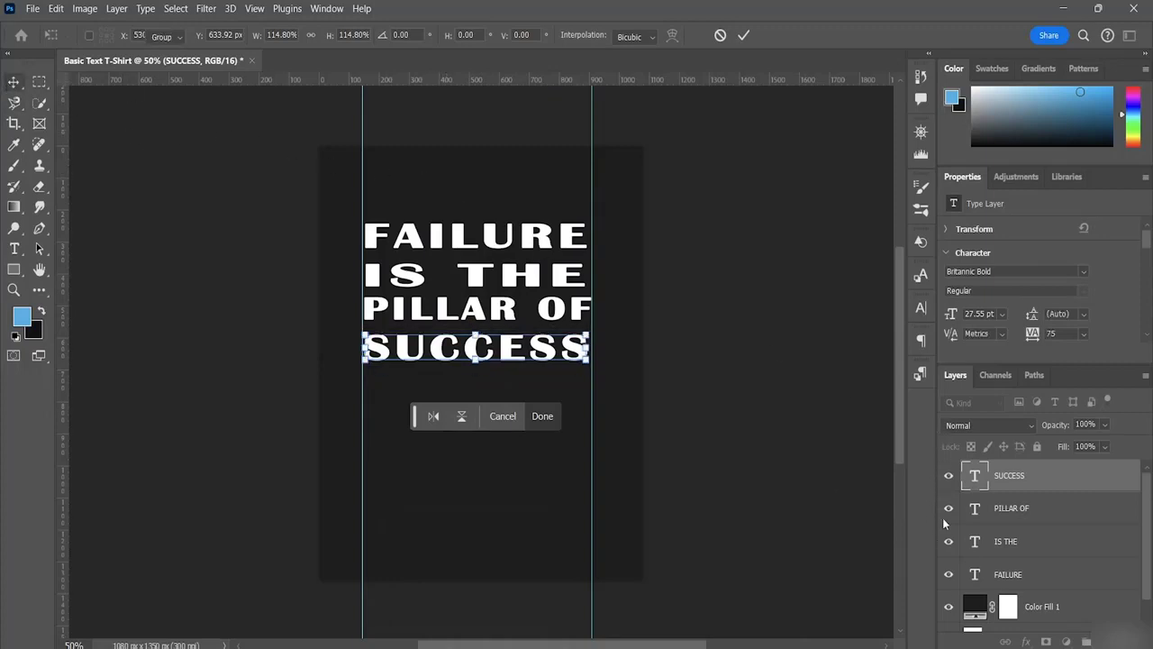
Select the four text layers together with the Background layer and align their horizontal centres; also try aligning their vertical centres, then undo that.
scroll(1038, 540, "down", 2)
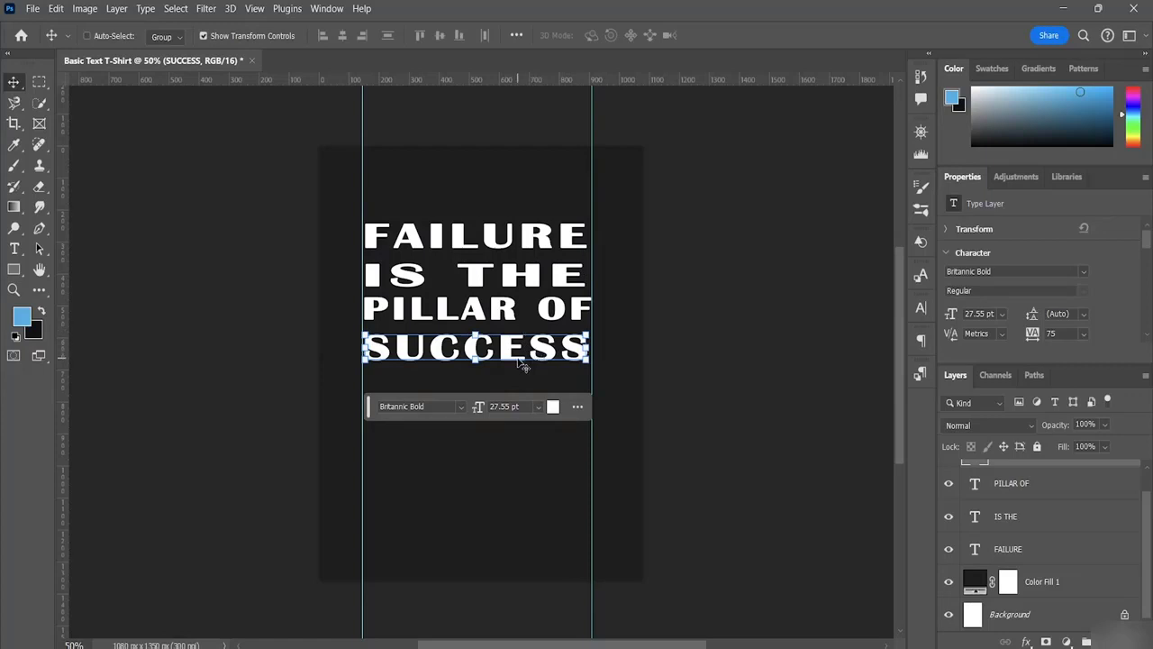
left_click(1051, 493, "ctrl")
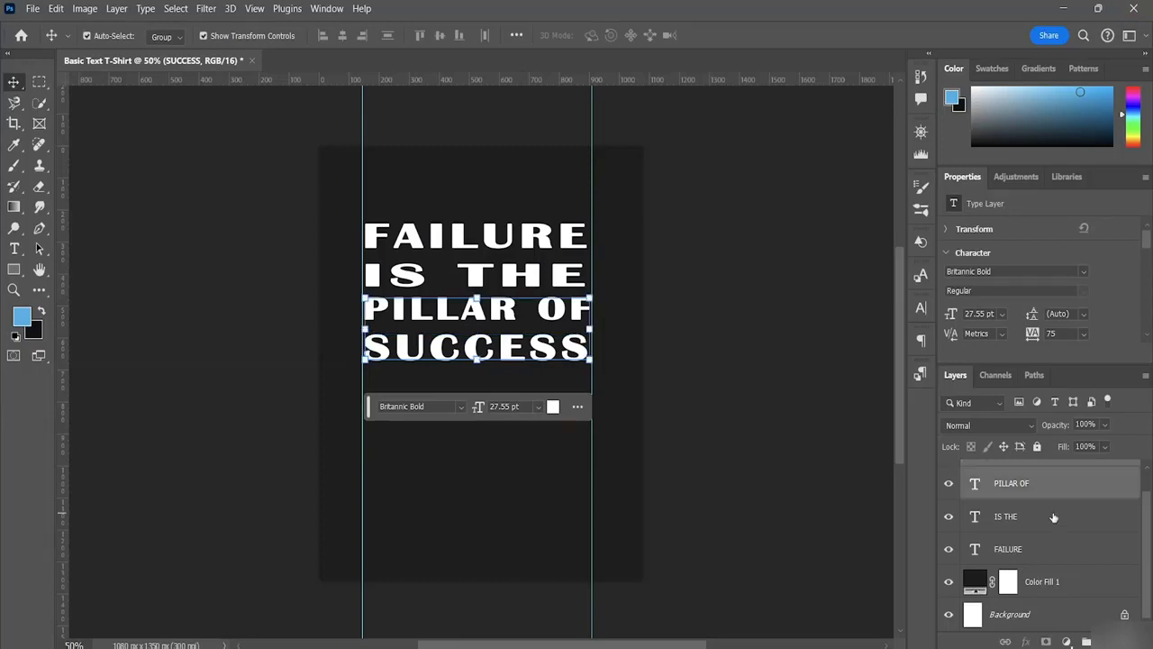
left_click(1036, 528, "ctrl")
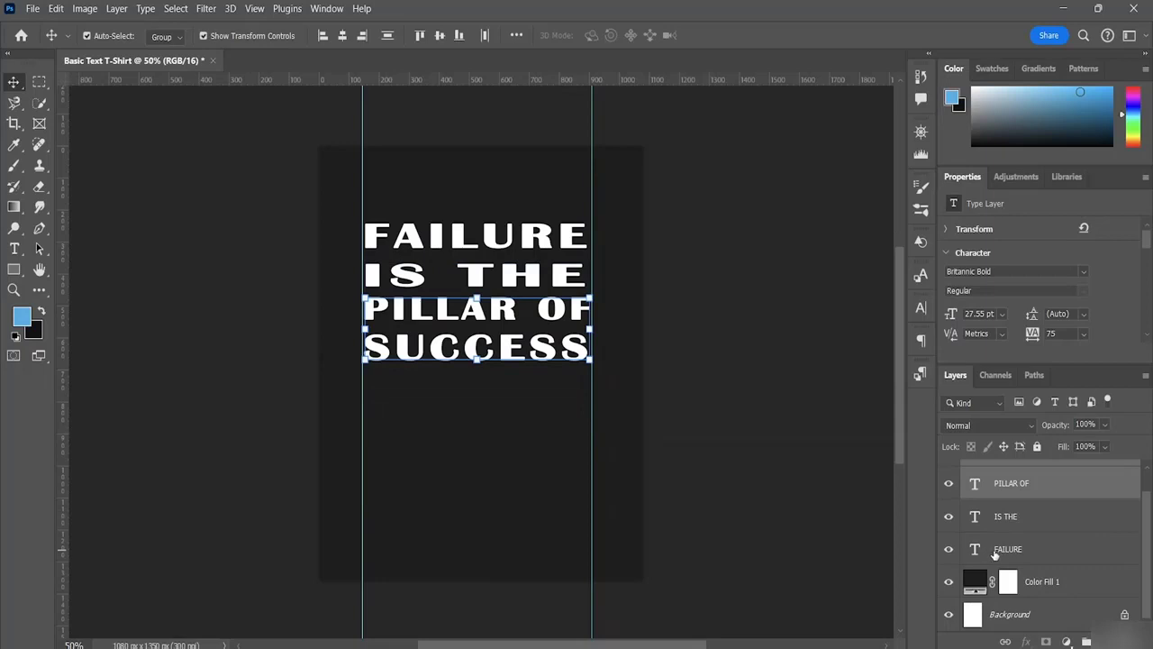
left_click(999, 551, "ctrl")
left_click(1023, 540, "ctrl")
left_click(1009, 539)
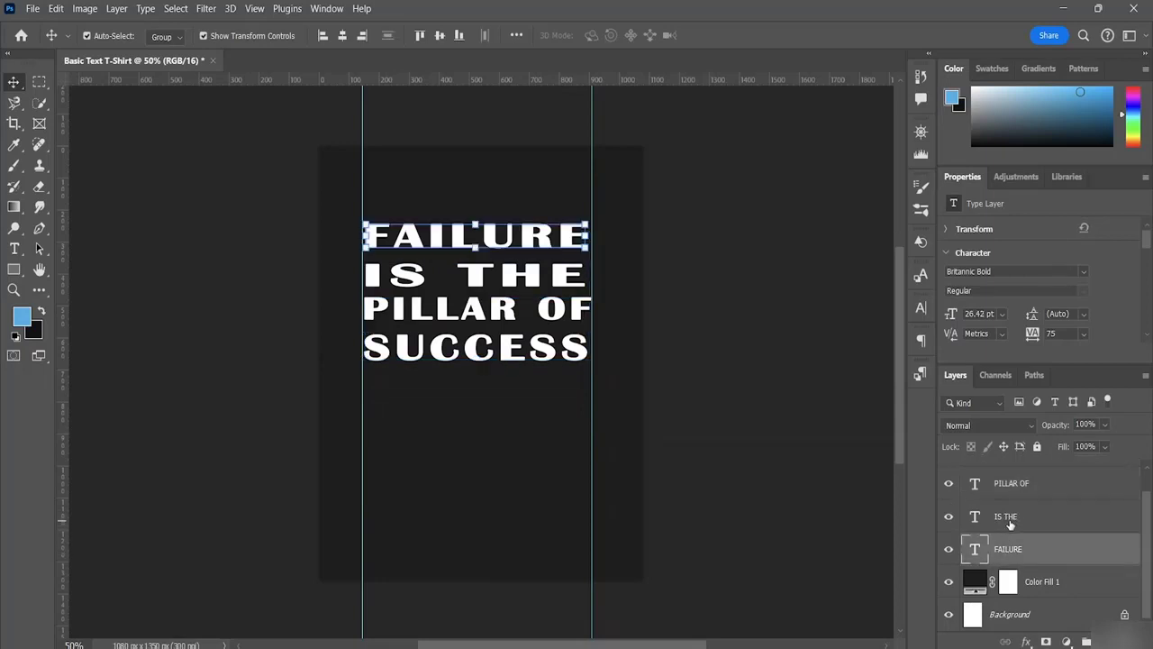
left_click(1007, 615, "shift")
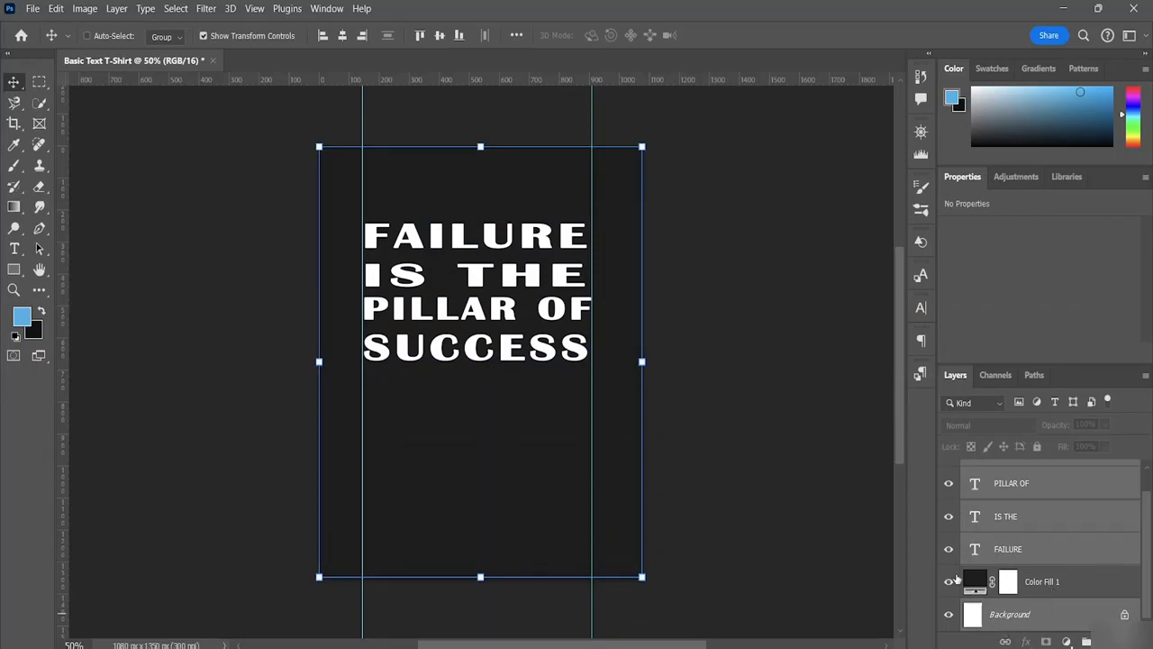
left_click(342, 36)
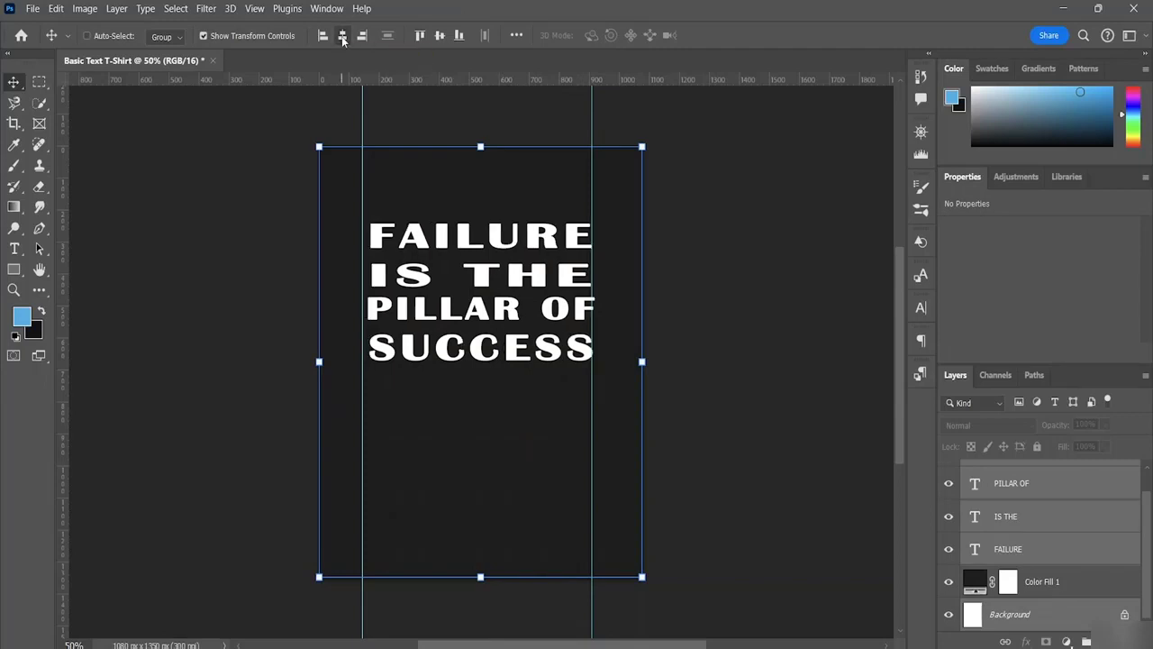
left_click(439, 36)
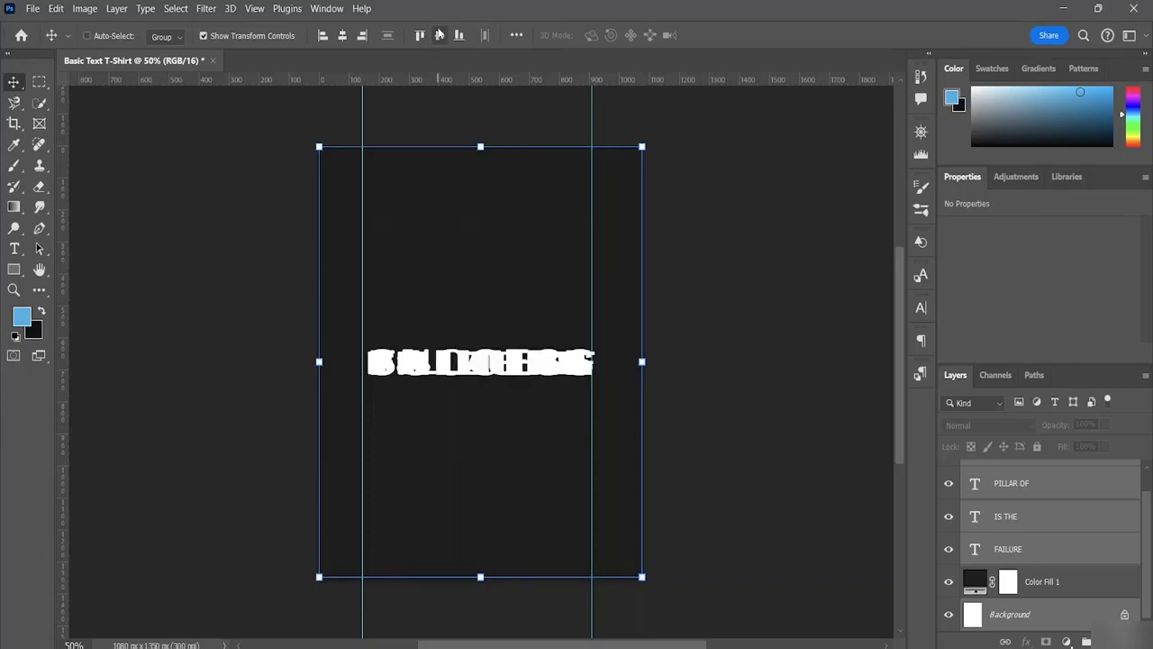
key("ctrl+z")
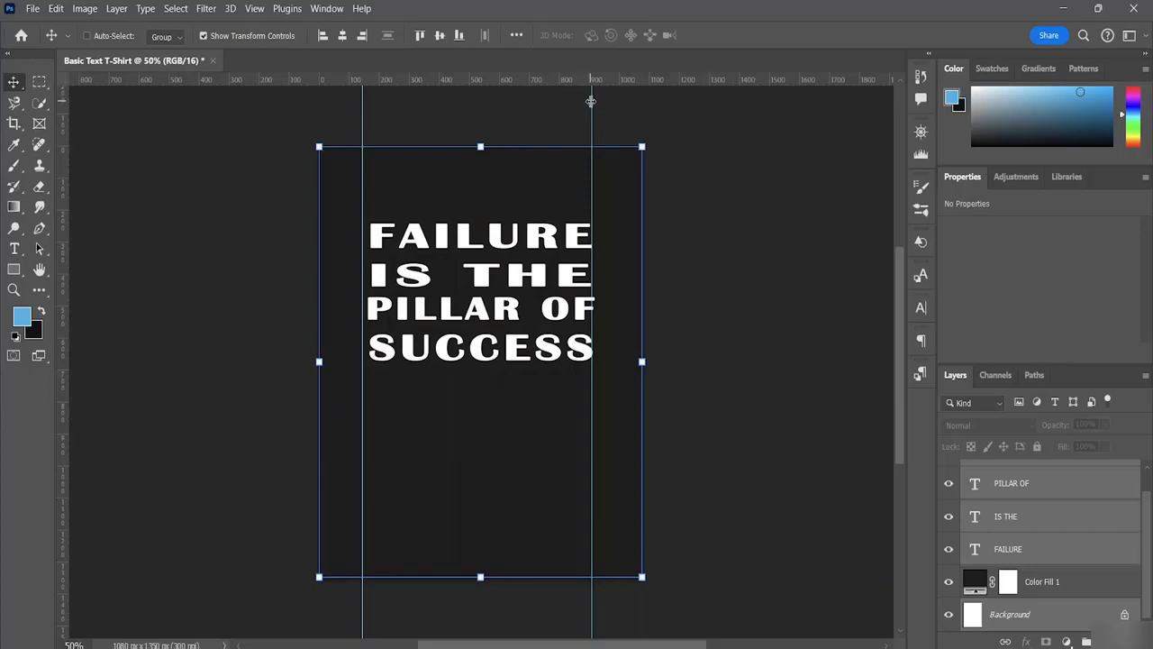
Move the two vertical guides to the outer edges of the horizontally centred text and dismiss the locked-layer warning.
left_click_drag(591, 101, 597, 102)
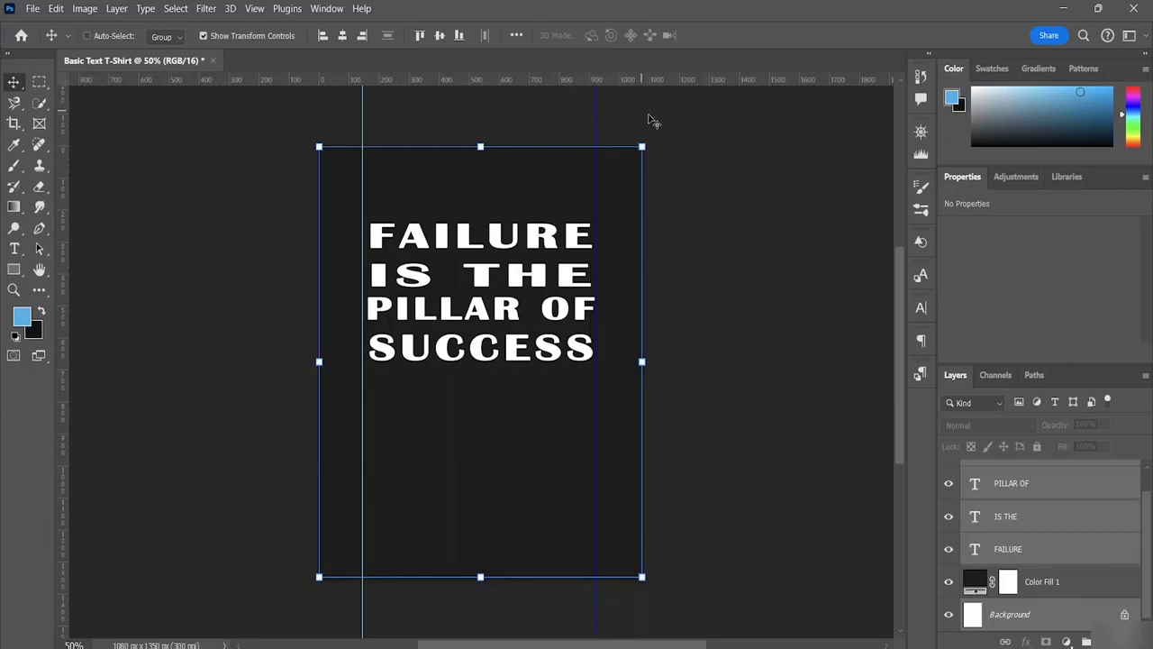
left_click_drag(363, 91, 368, 97)
left_click(440, 116)
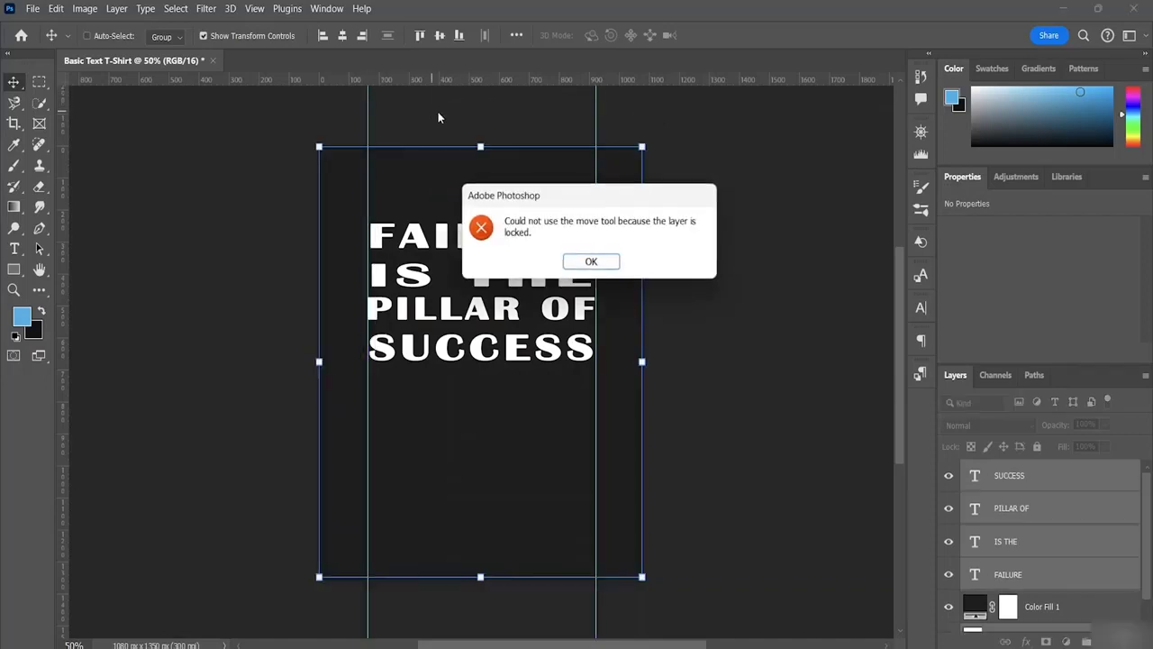
left_click(592, 262)
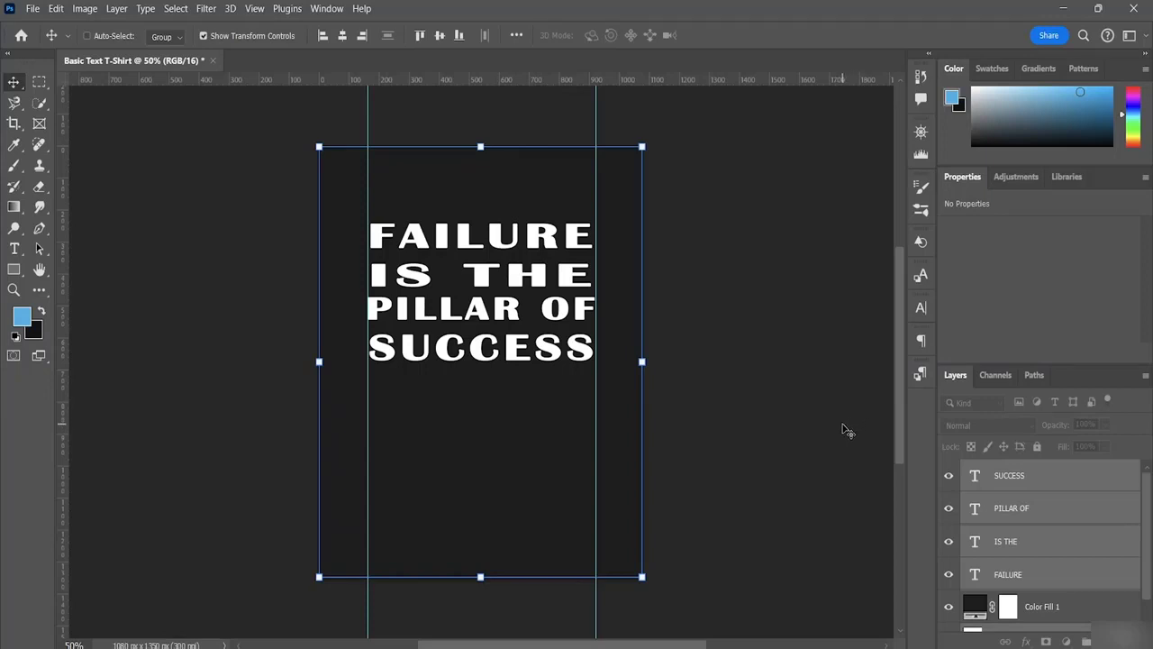
Select only the SUCCESS, PILLAR OF, IS THE and FAILURE text layers and merge them into a single layer.
scroll(1016, 524, "down", 1)
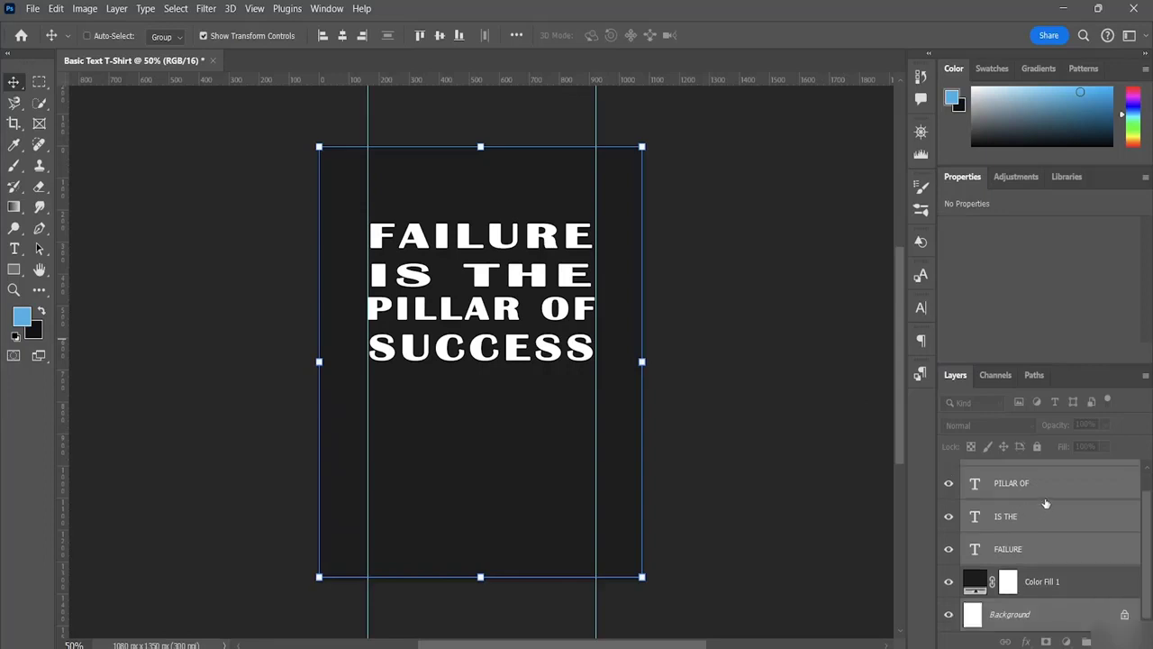
left_click(1002, 620)
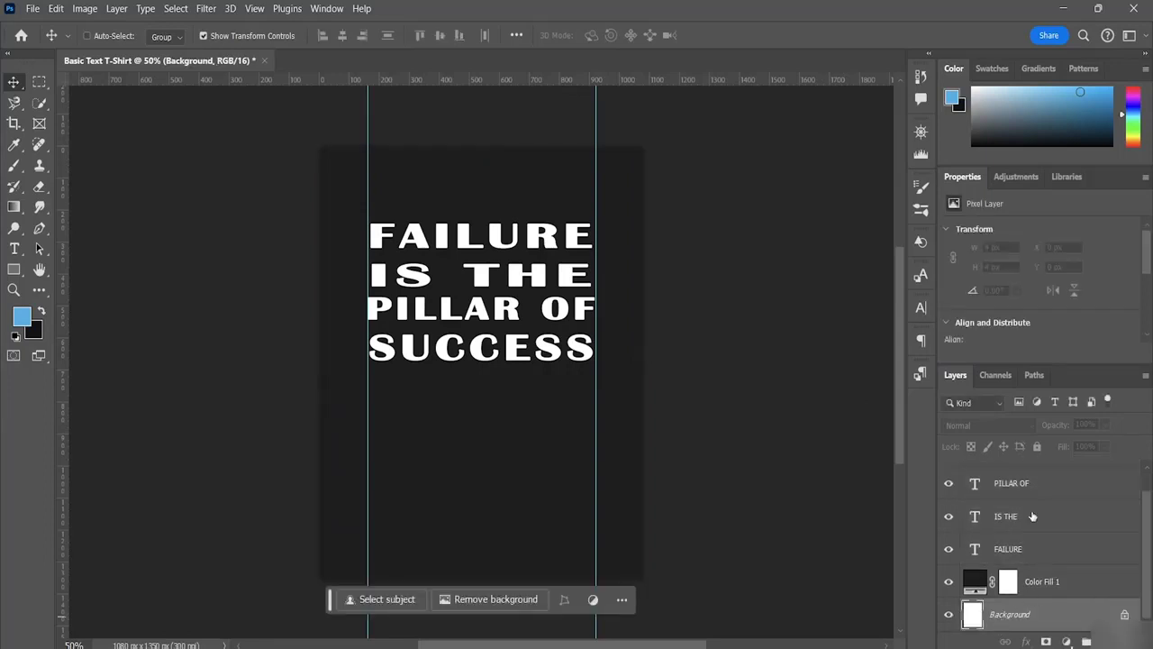
scroll(1036, 523, "up", 1)
left_click(1023, 479)
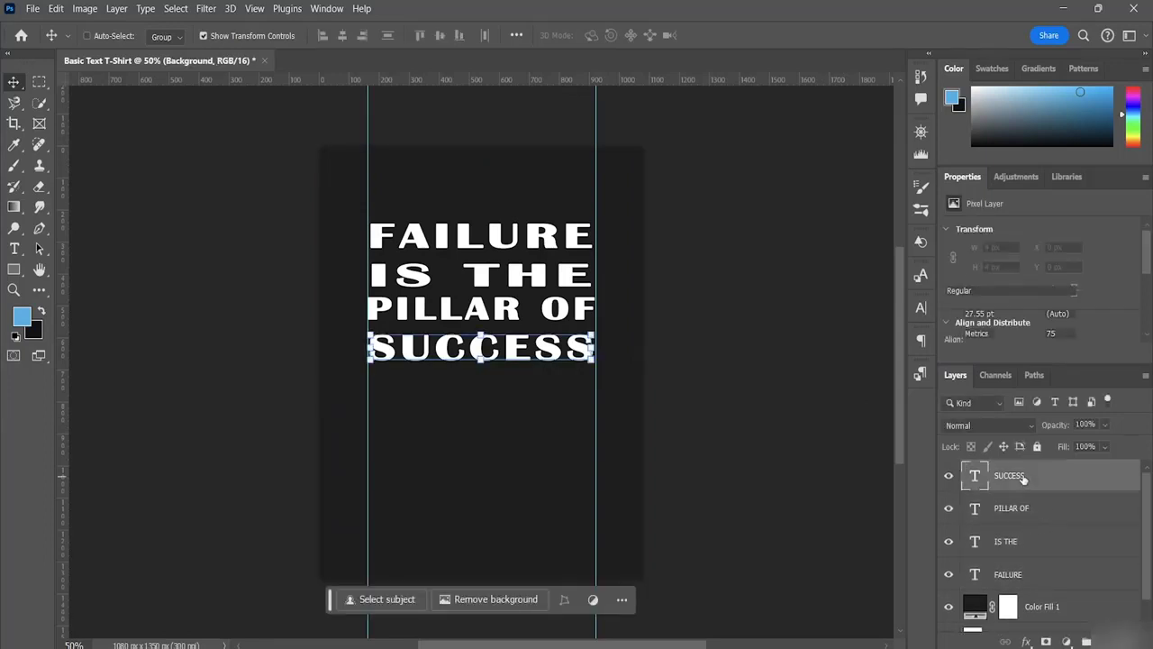
left_click(1029, 579, "shift")
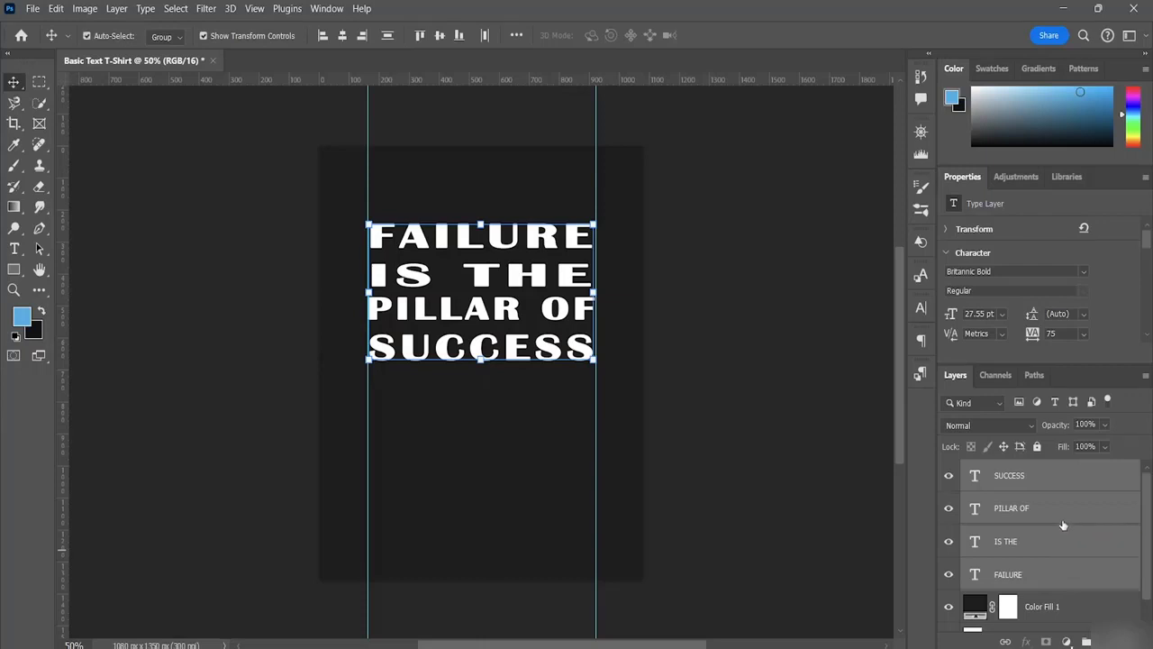
key("ctrl+e")
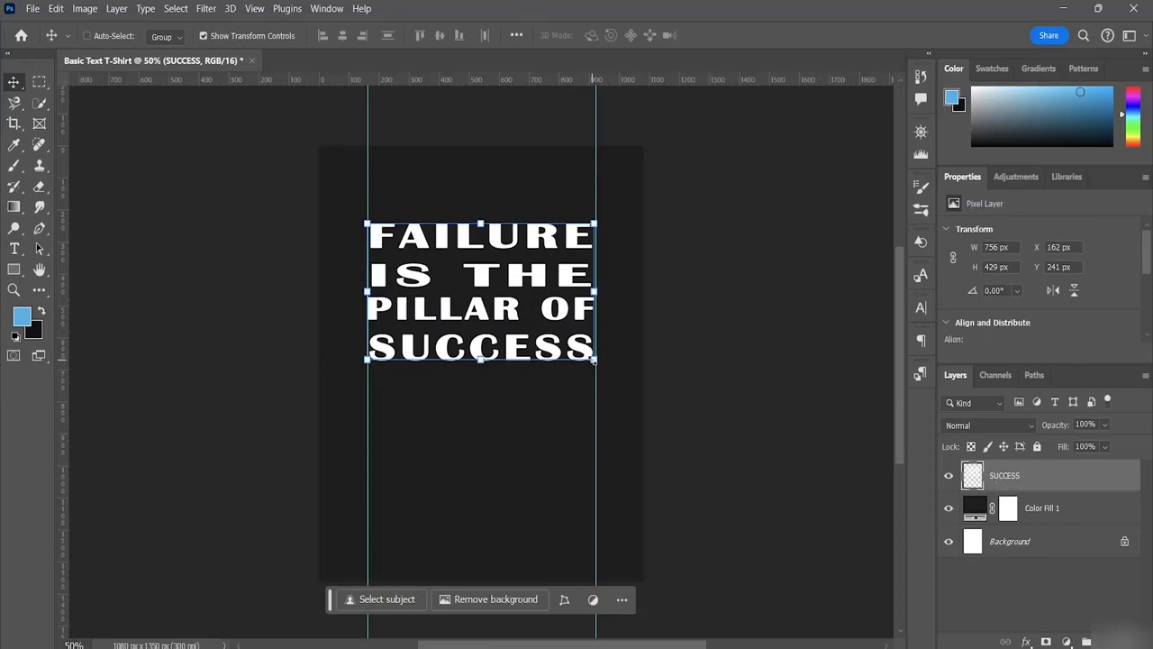
Stretch the merged text to about 145% height, keeping its width between the guides, commit the transform and remove both guides.
left_click(595, 361)
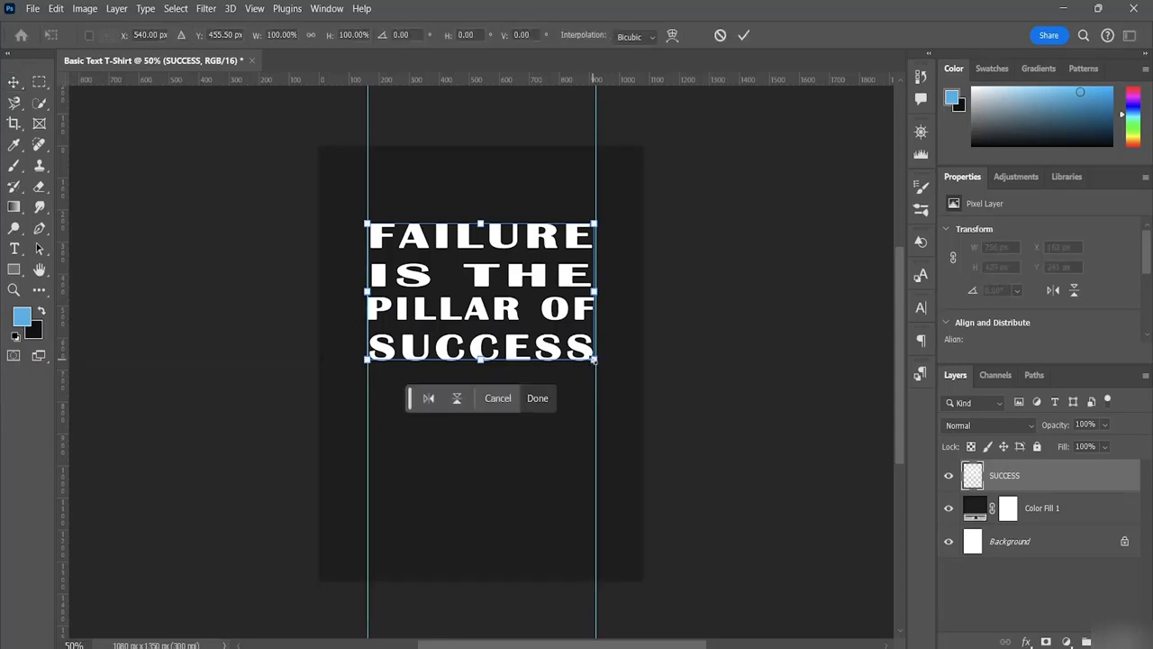
left_click_drag(595, 361, 549, 369)
left_click_drag(480, 361, 480, 423)
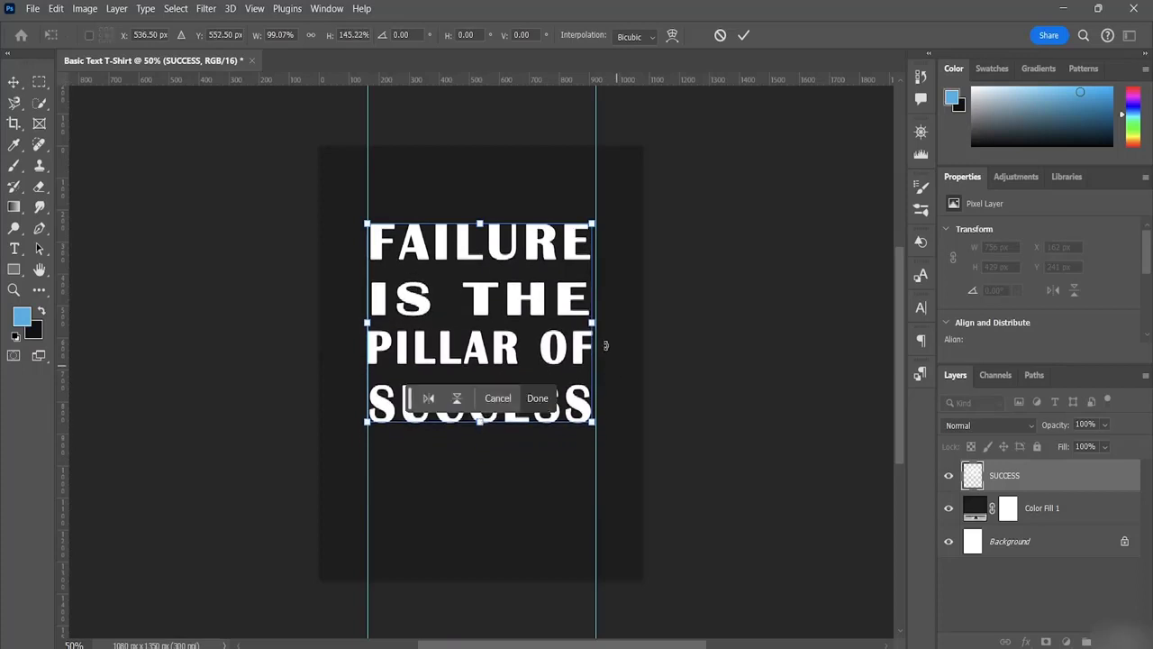
left_click_drag(594, 320, 596, 419)
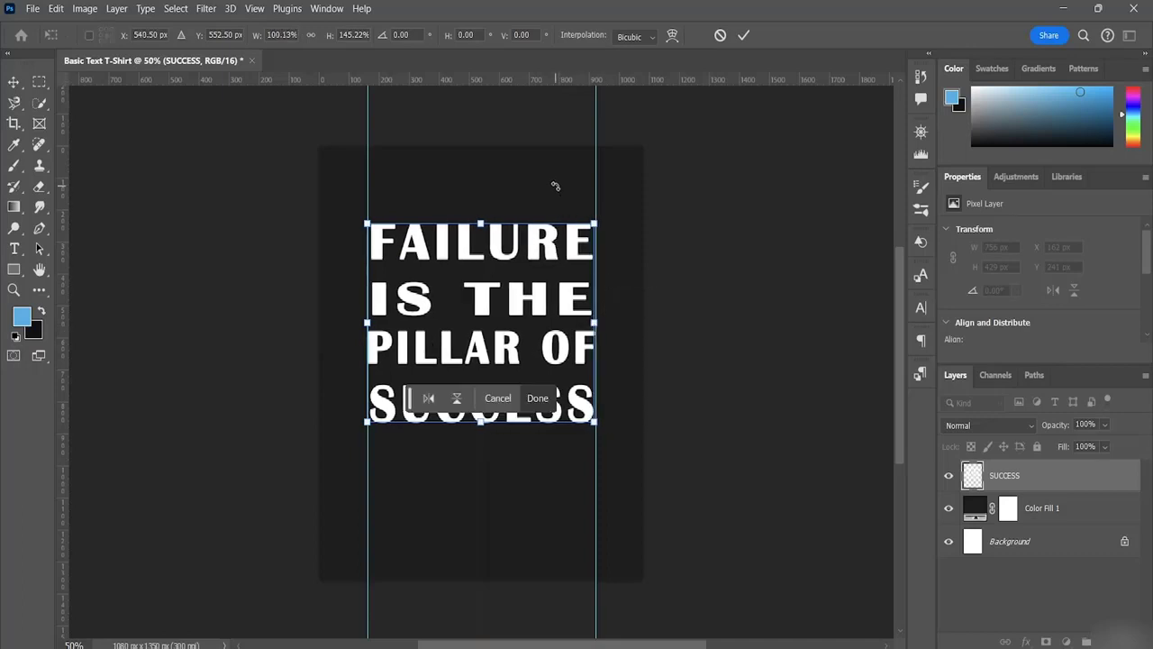
left_click(743, 35)
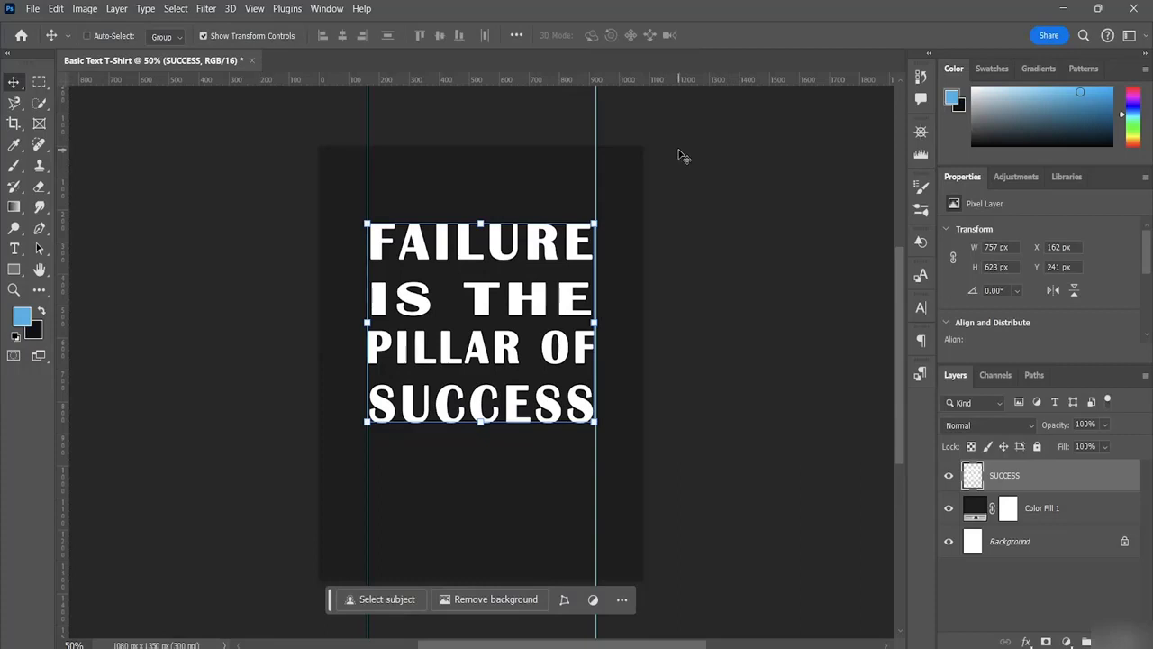
left_click(369, 99)
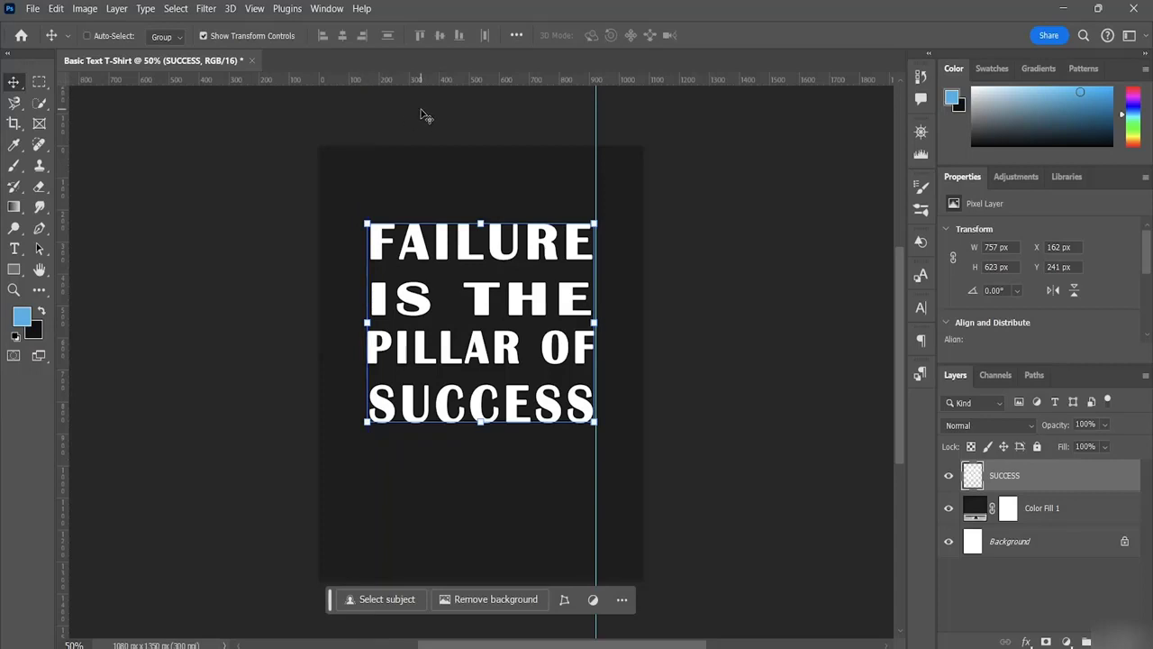
left_click(595, 104)
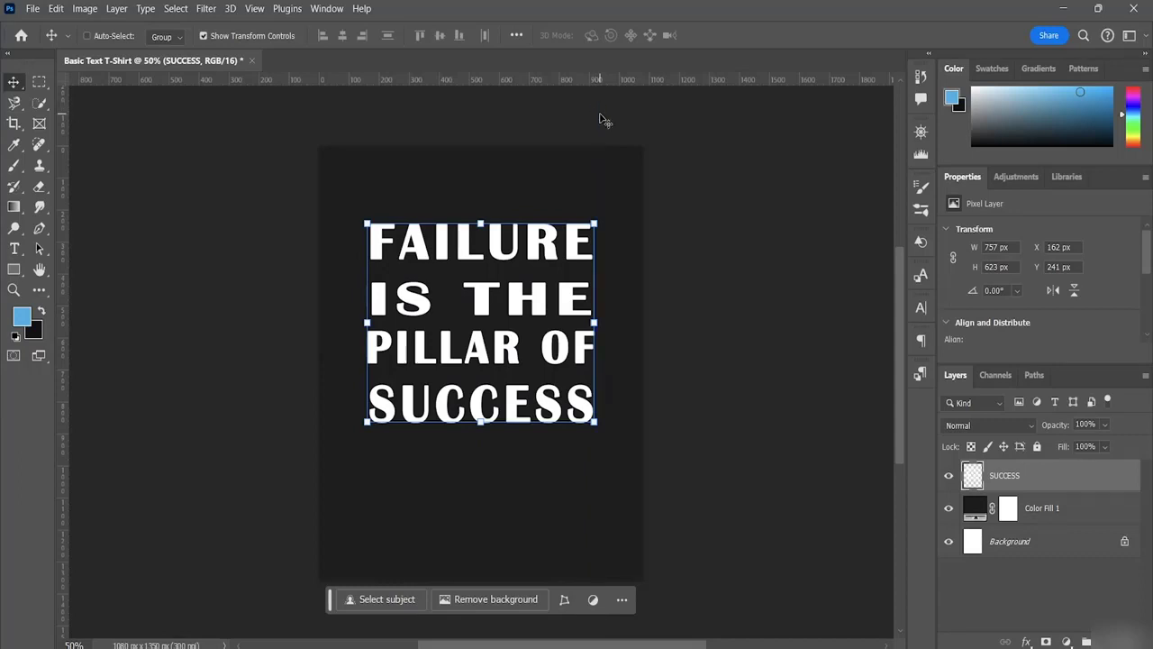
Choose the Line tool and set the foreground colour to a dark blue, #005478.
right_click(14, 270)
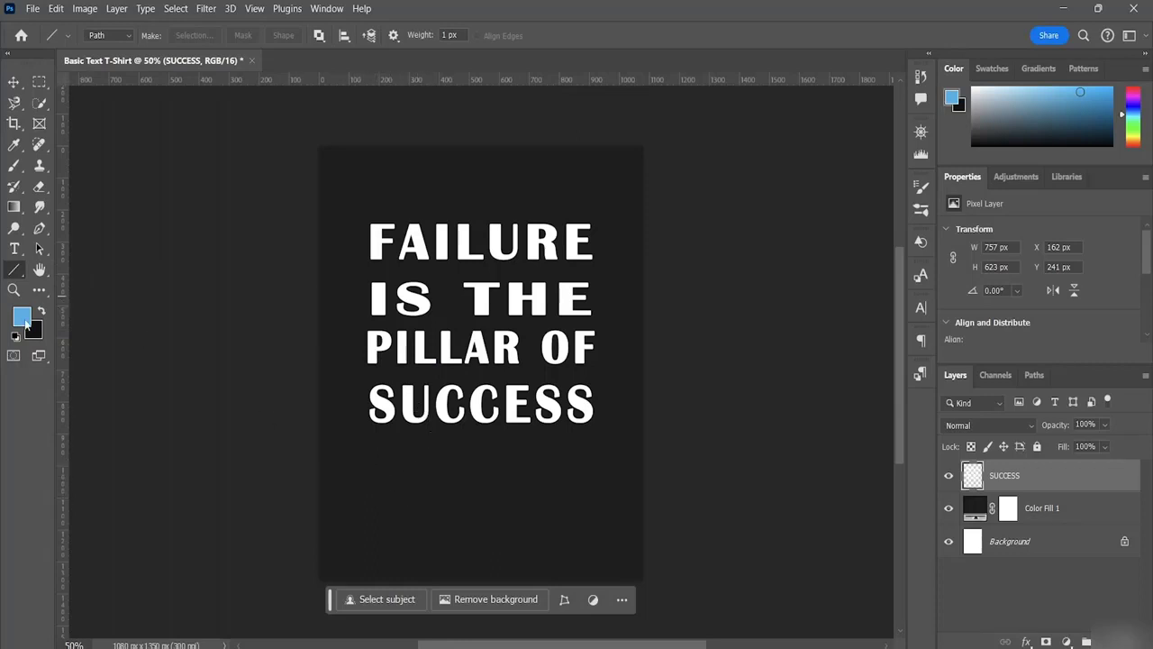
left_click(22, 317)
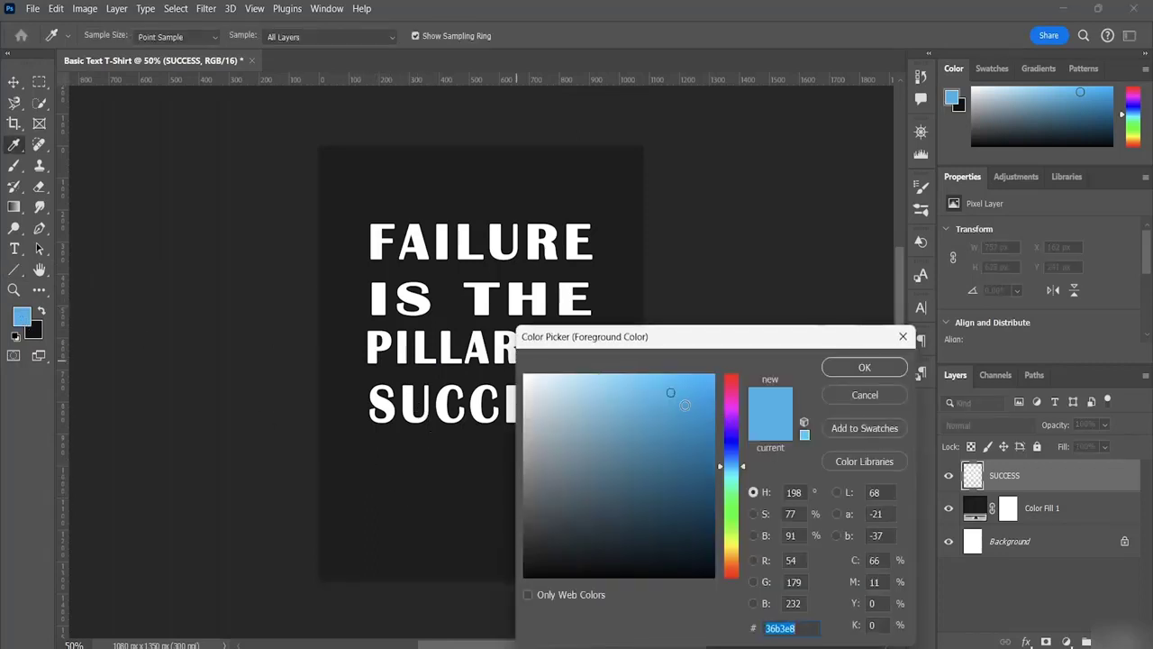
type("ffffff")
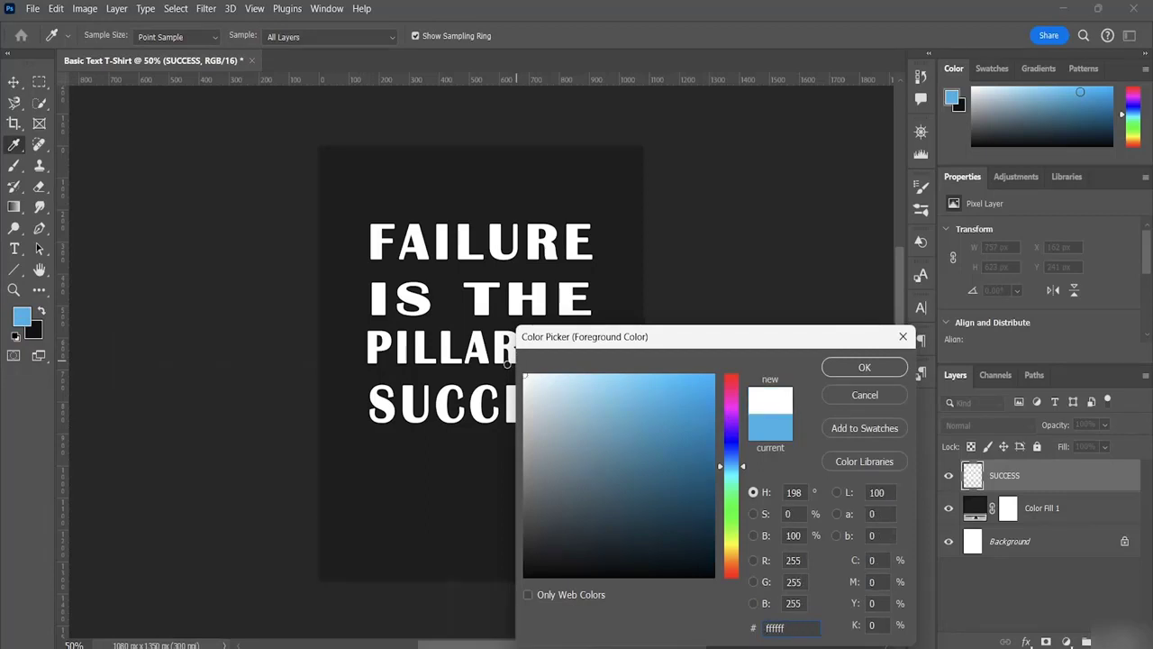
key("ctrl+a")
type("00587d")
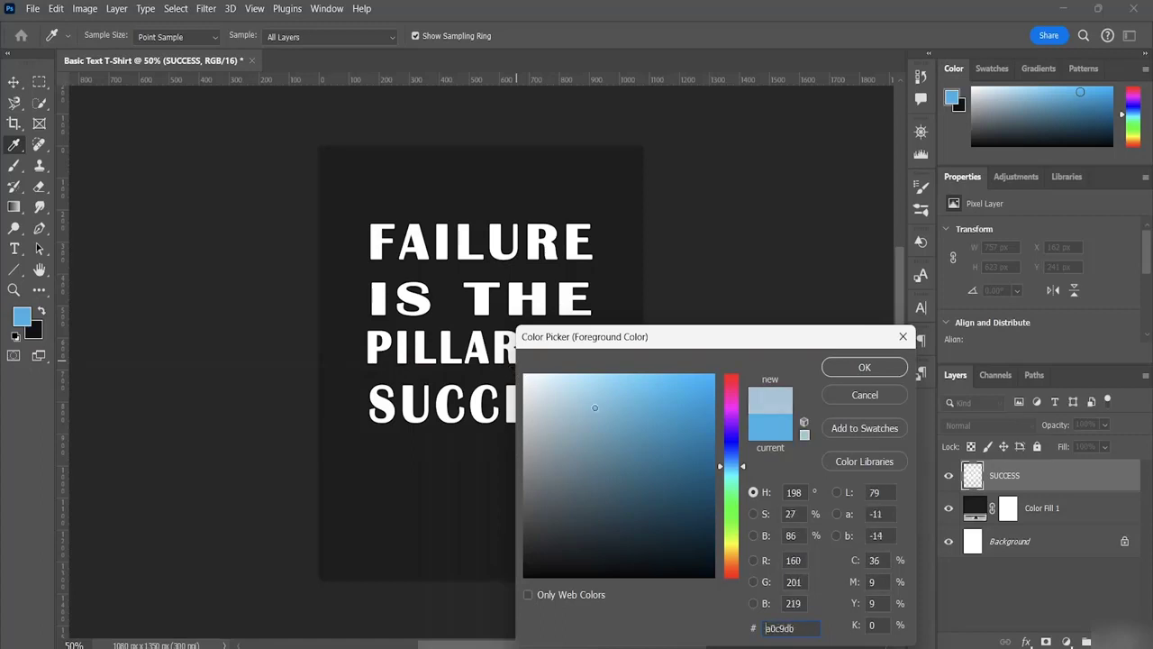
type("004d6e")
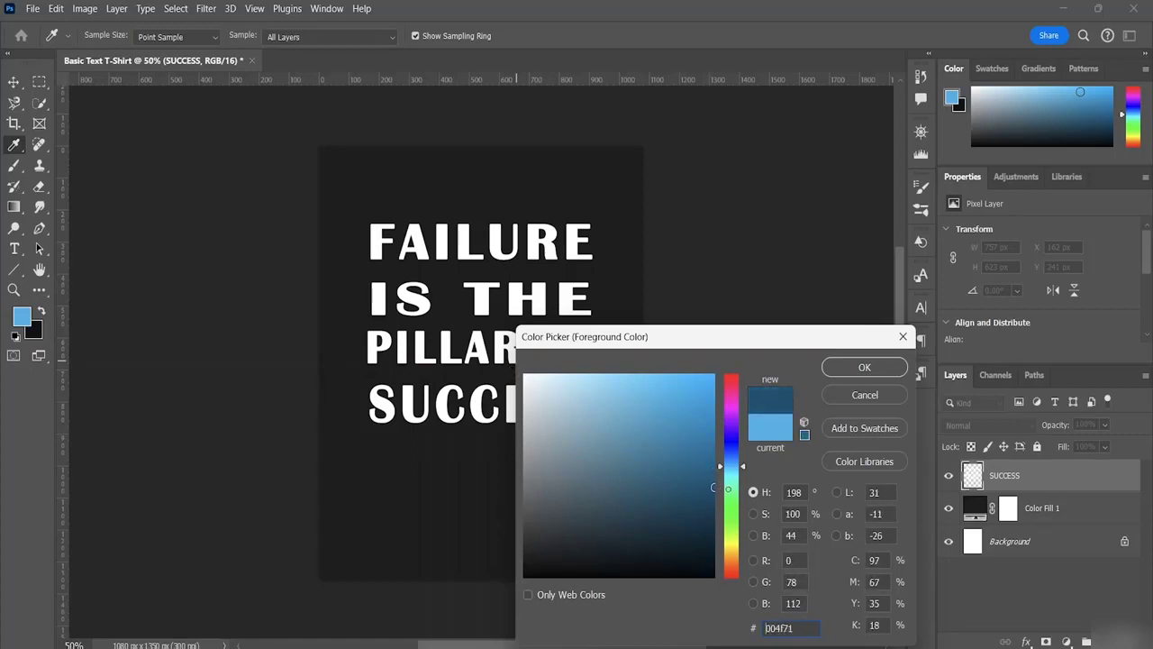
type("005478")
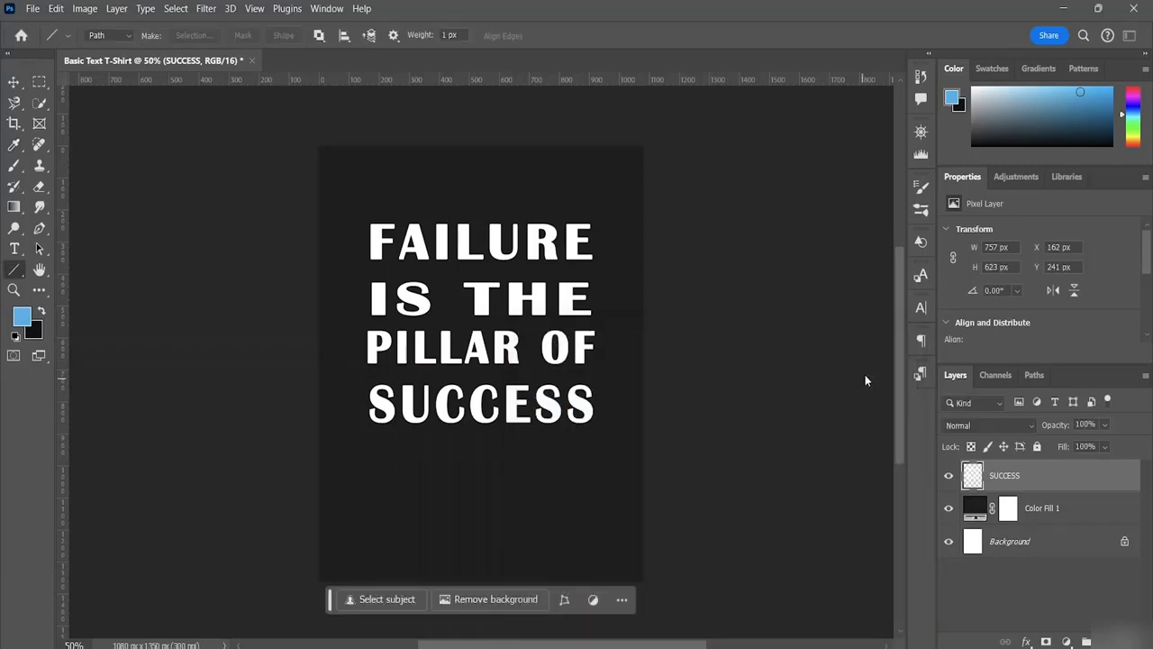
left_click(863, 370)
Draw a horizontal line shape about 738 px long beneath the word SUCCESS.
key("u")
left_click_drag(360, 469, 593, 469)
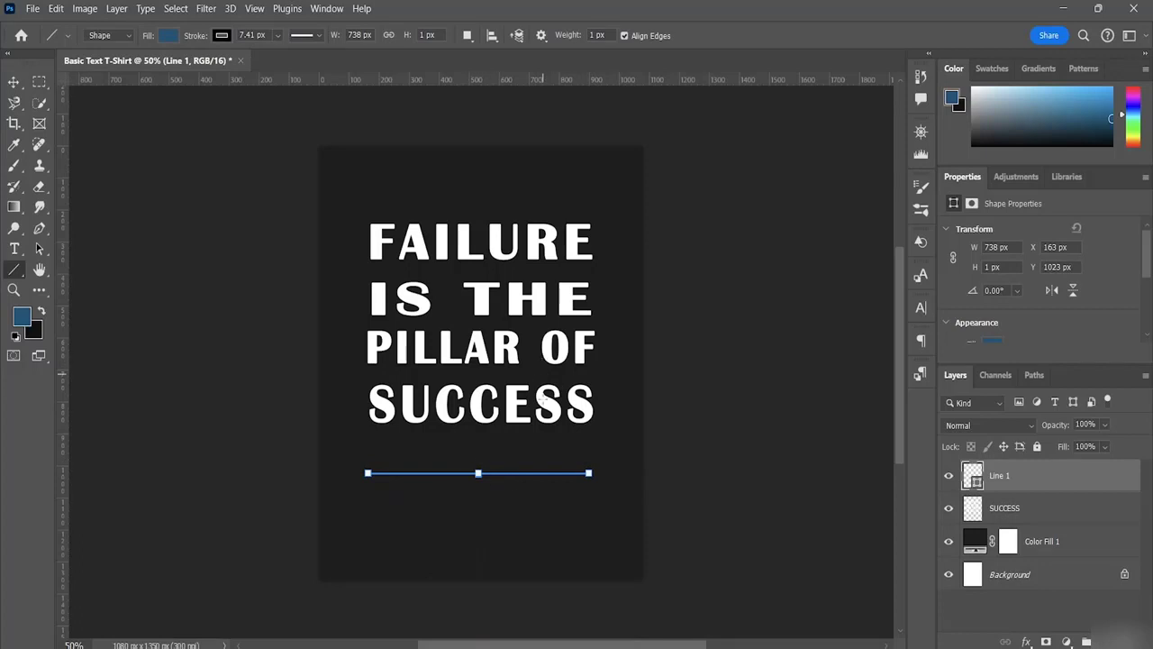
Give the line below the text a red stroke, #fc1919, and set its stroke width to about 15.60 px.
left_click(222, 36)
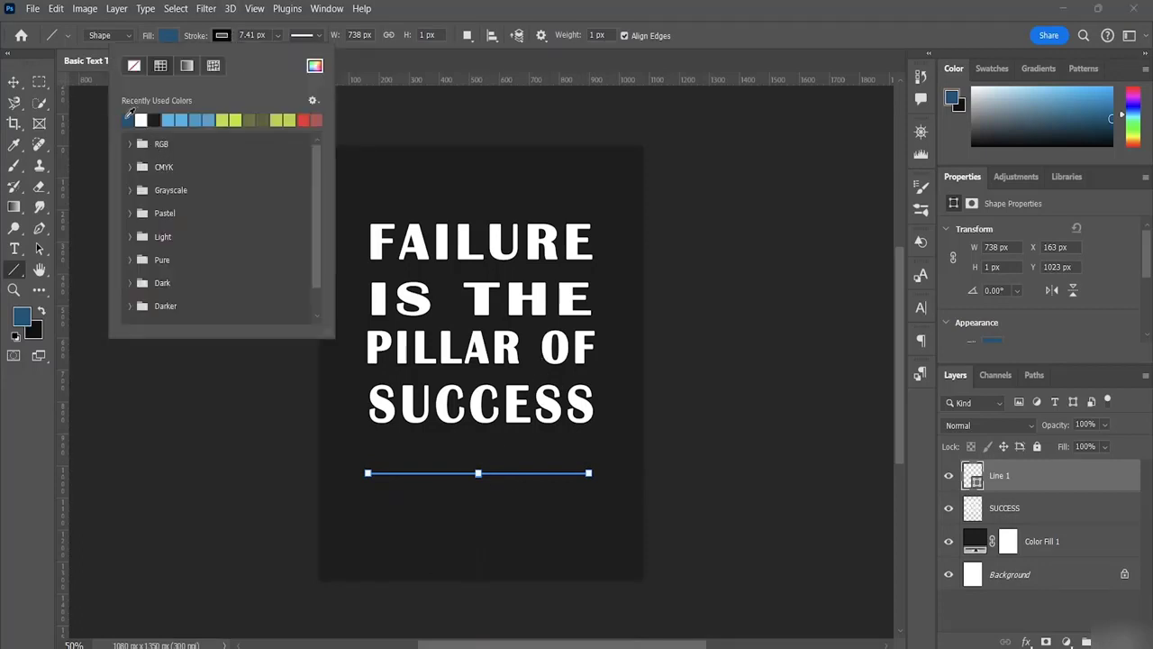
left_click(134, 67)
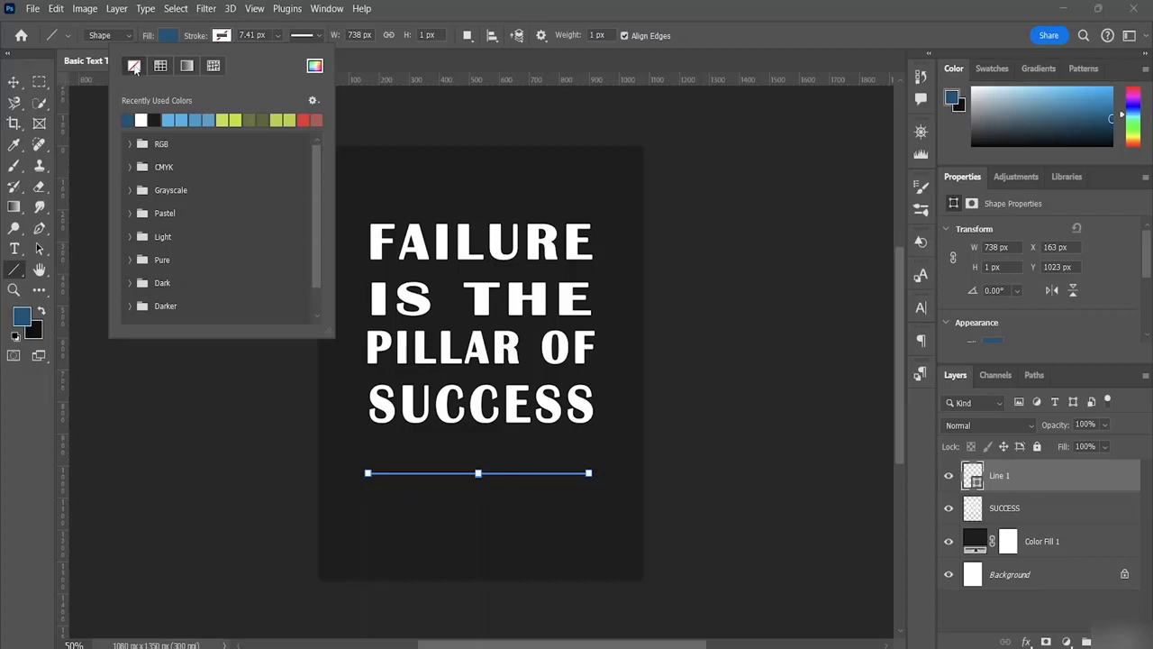
left_click(315, 67)
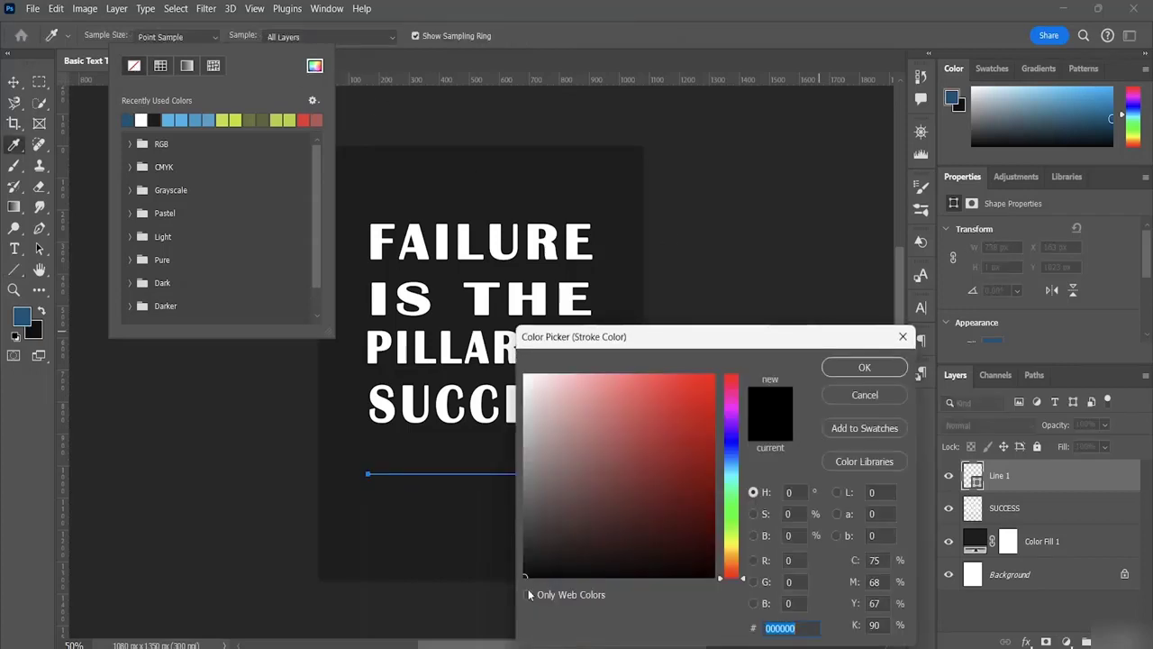
type("f83635")
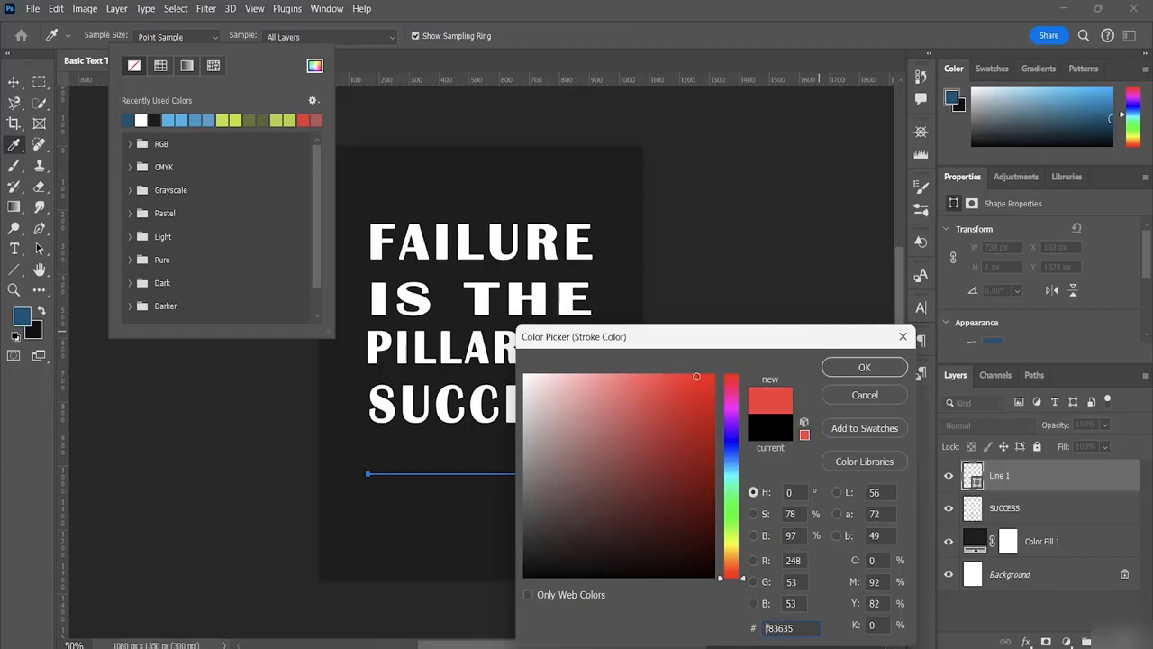
type("fc1919")
left_click(857, 370)
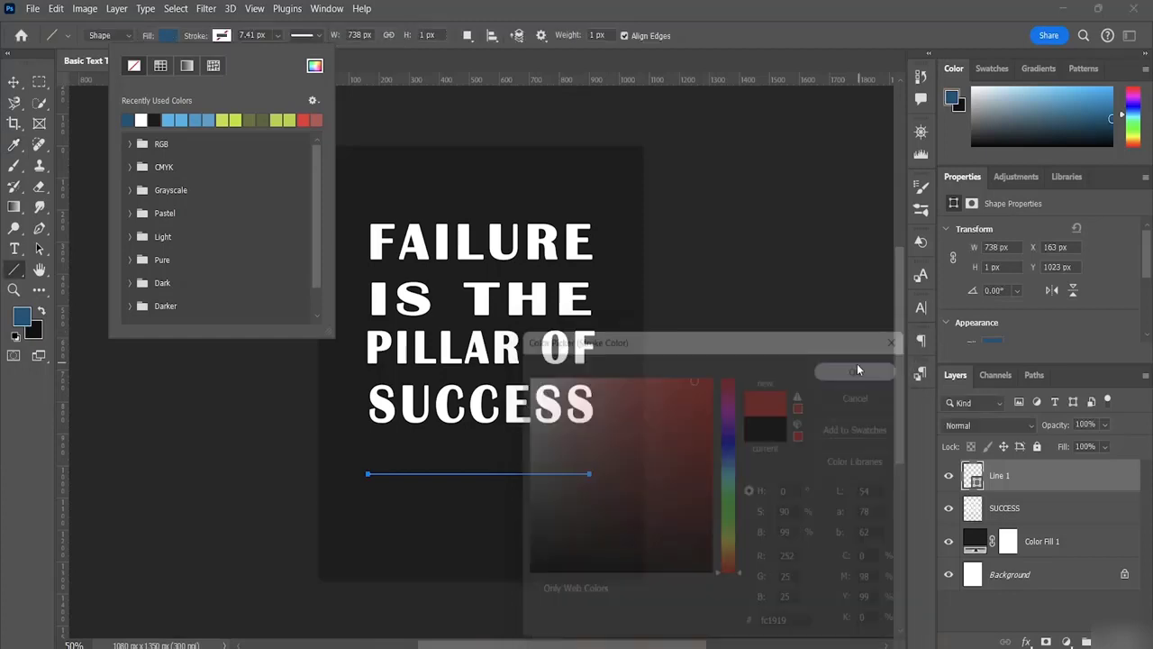
left_click(278, 36)
left_click_drag(282, 56, 285, 62)
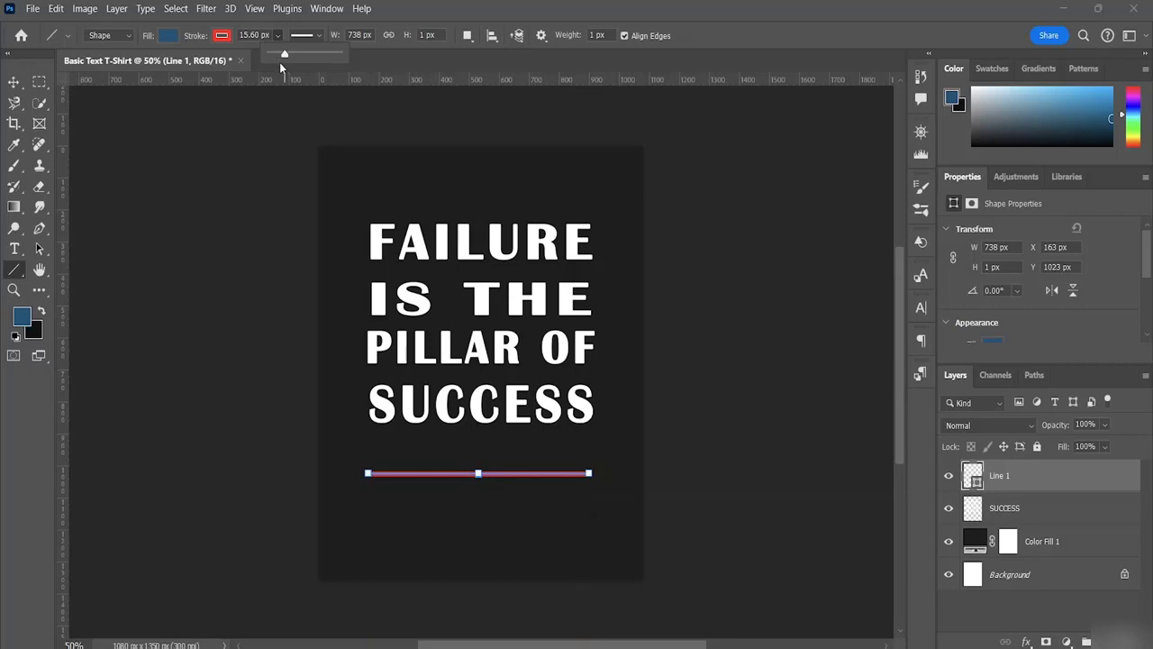
Duplicate the red line four times with the Move tool, stacking the copies below the original down to about Y 1197 px.
left_click(379, 52)
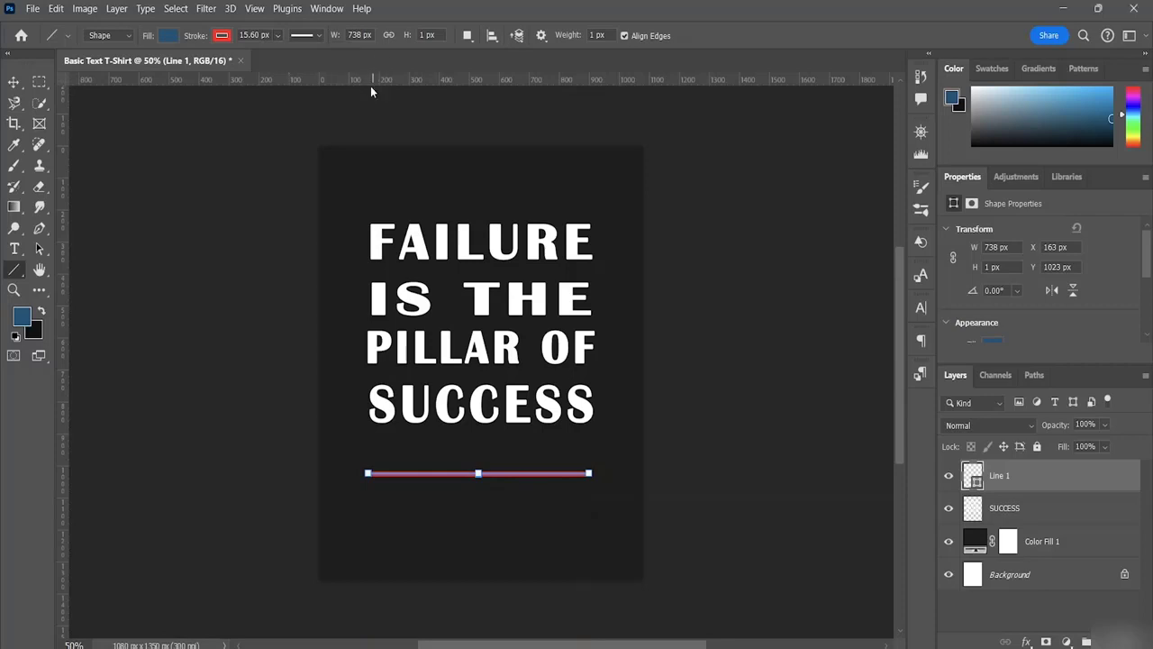
left_click(13, 83)
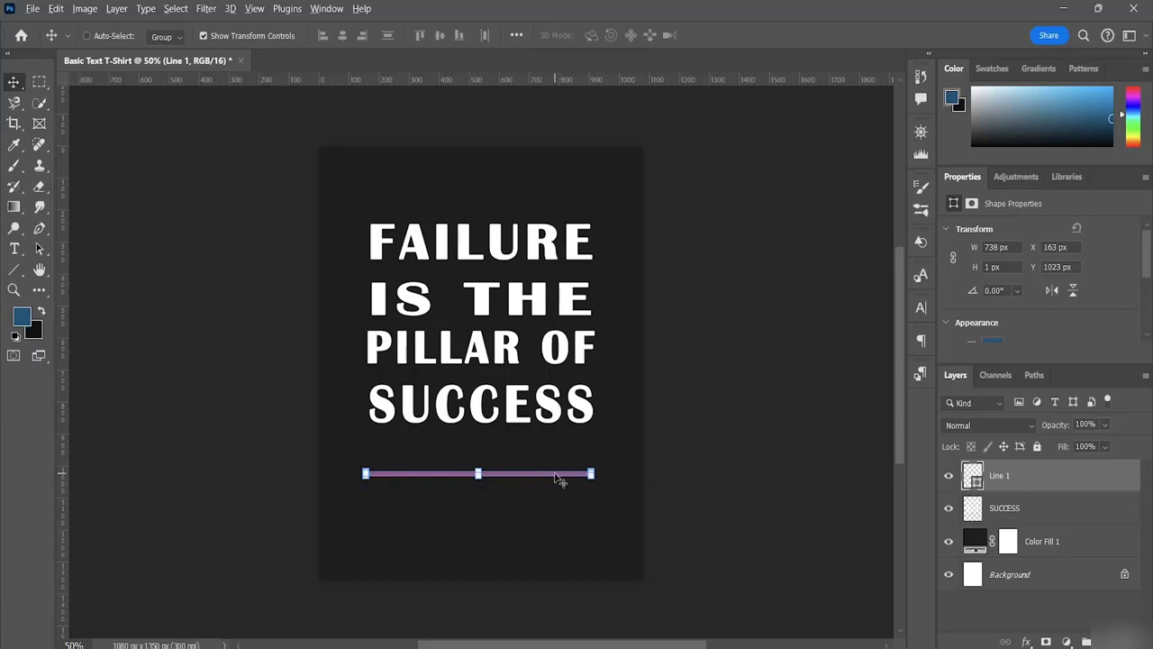
left_click_drag(550, 477, 548, 537)
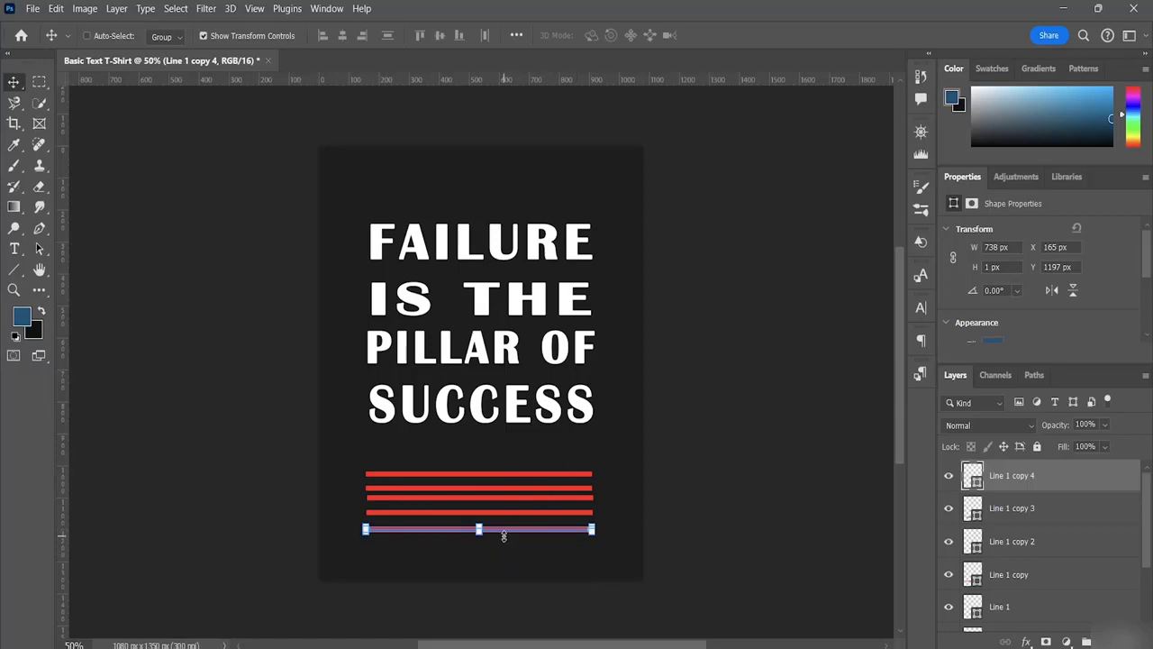
Rotate and lengthen the original red line into a steep rising diagonal and place it across the upper-left part of the text.
left_click(1071, 614)
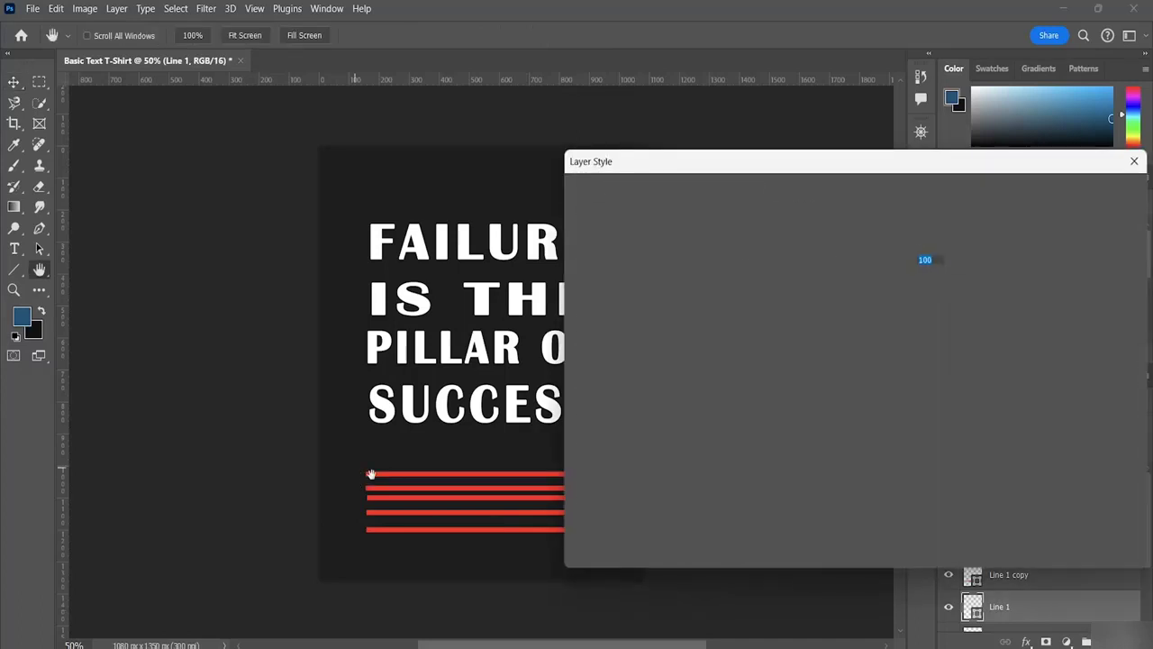
left_click(1133, 161)
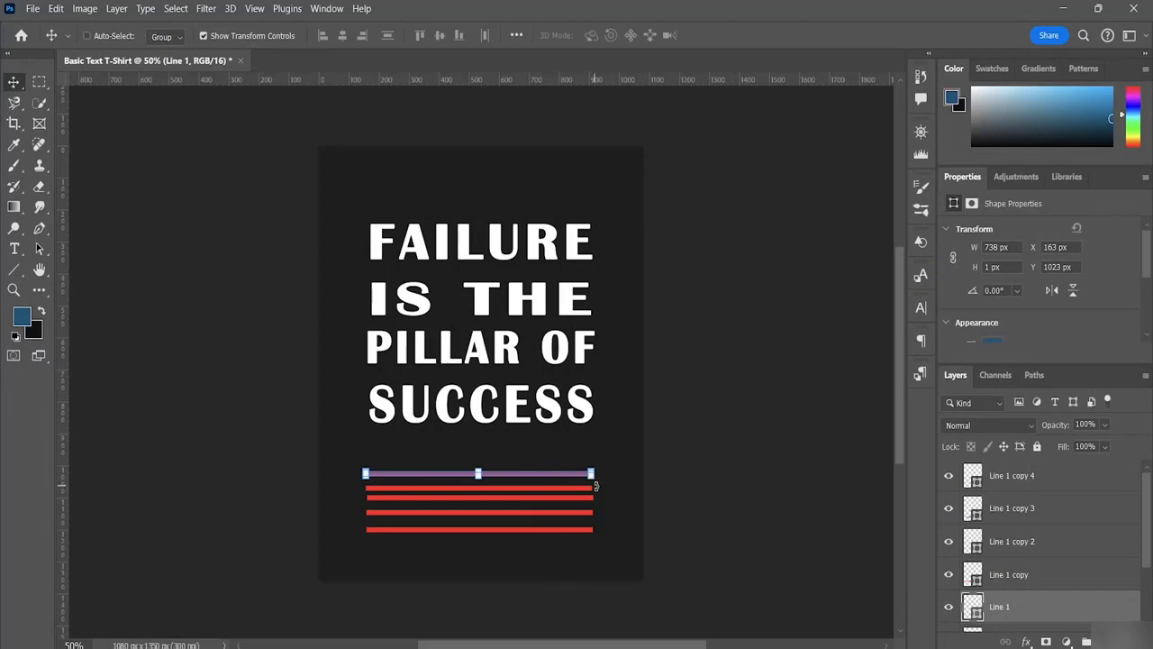
left_click_drag(596, 487, 618, 442)
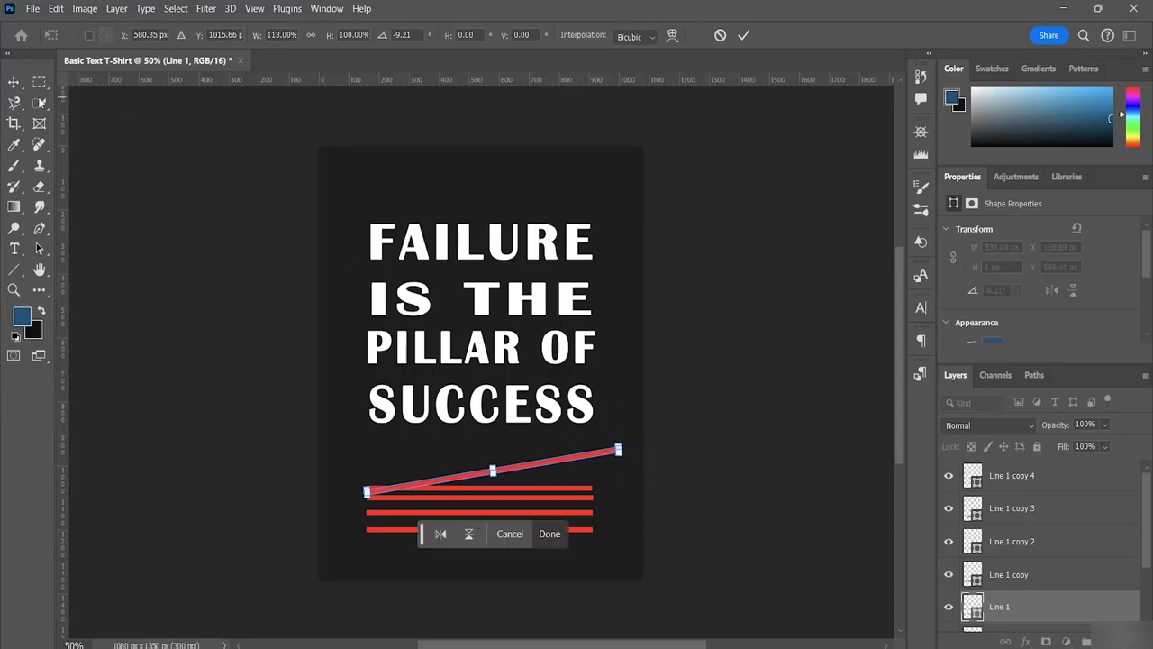
left_click(14, 82)
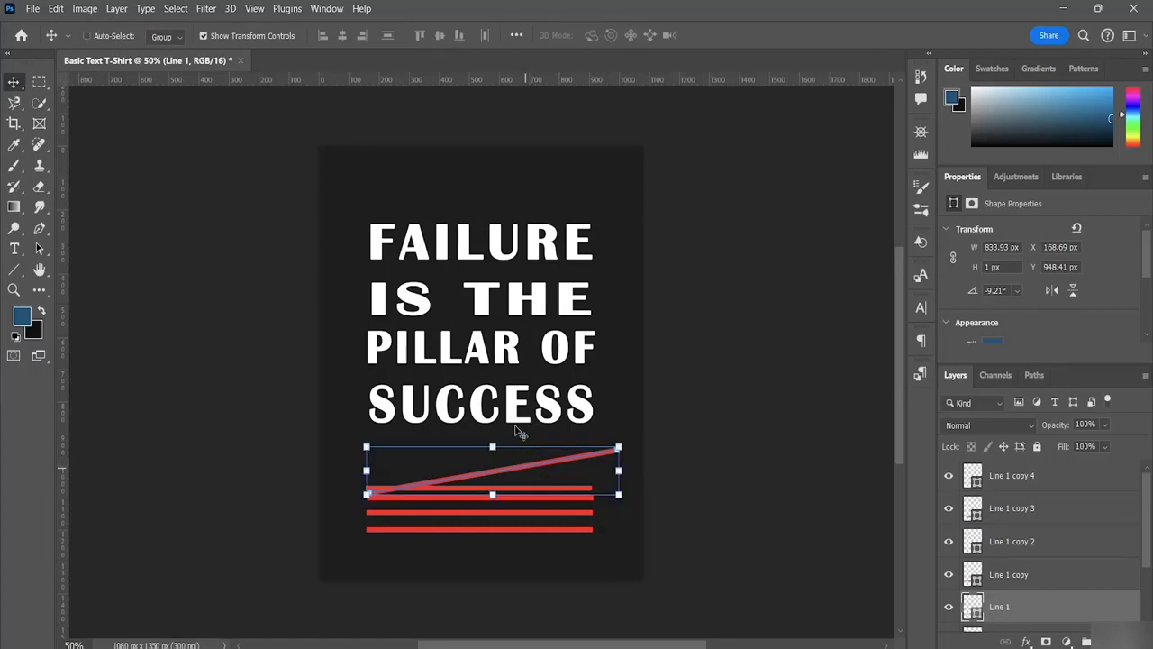
left_click_drag(520, 433, 502, 356)
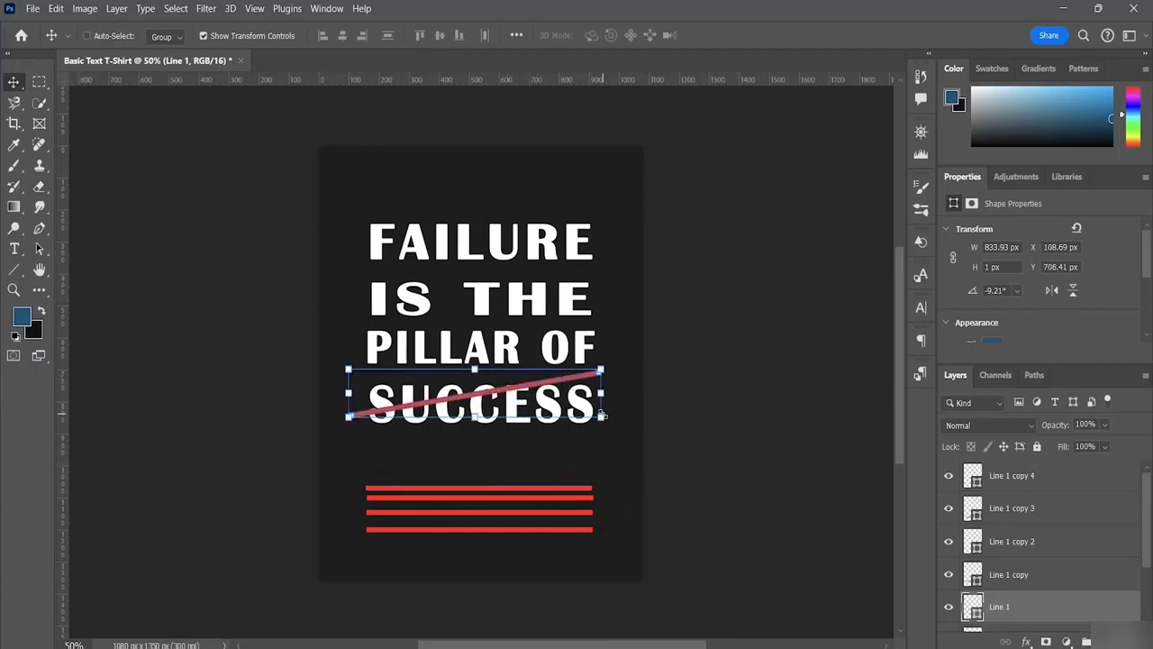
left_click_drag(600, 418, 607, 366)
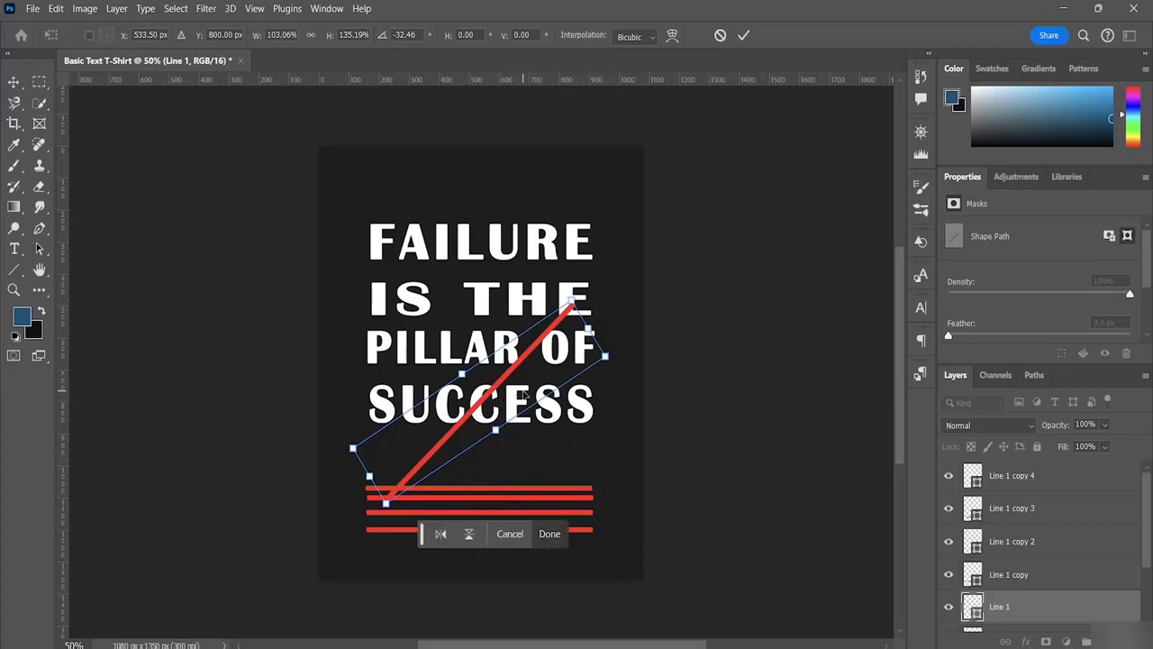
key("Return")
left_click_drag(526, 387, 449, 246)
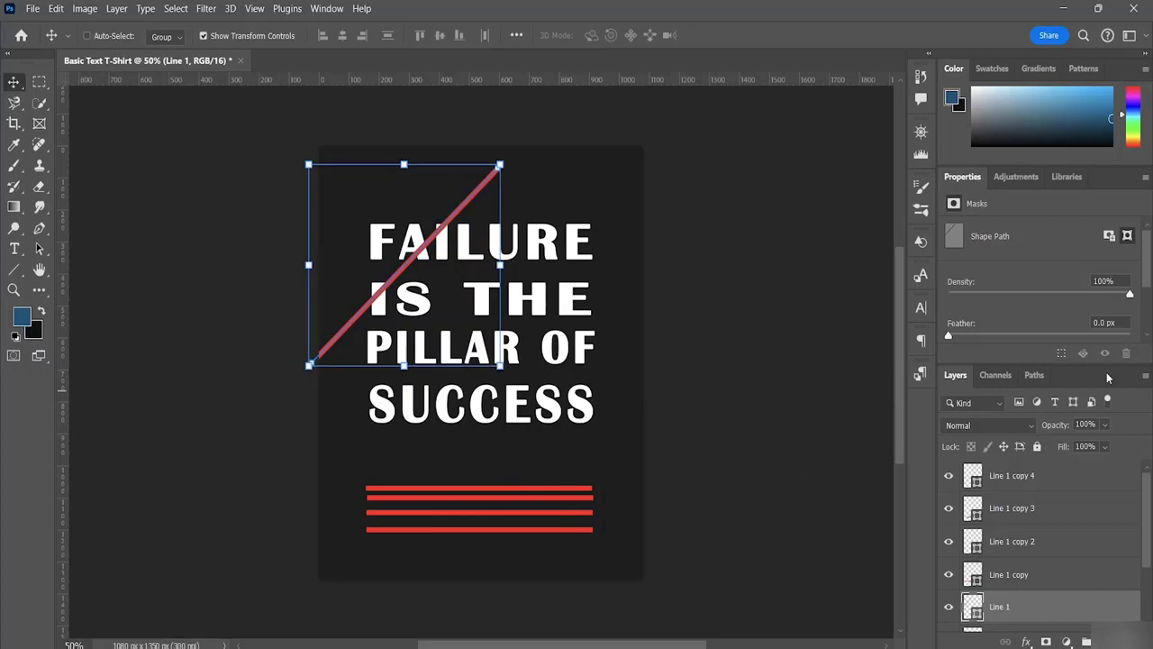
Turn the Line 1 copy into a diagonal at about -42.5°, stretch it to about 161% width and place it beside the first diagonal.
left_click(1041, 574)
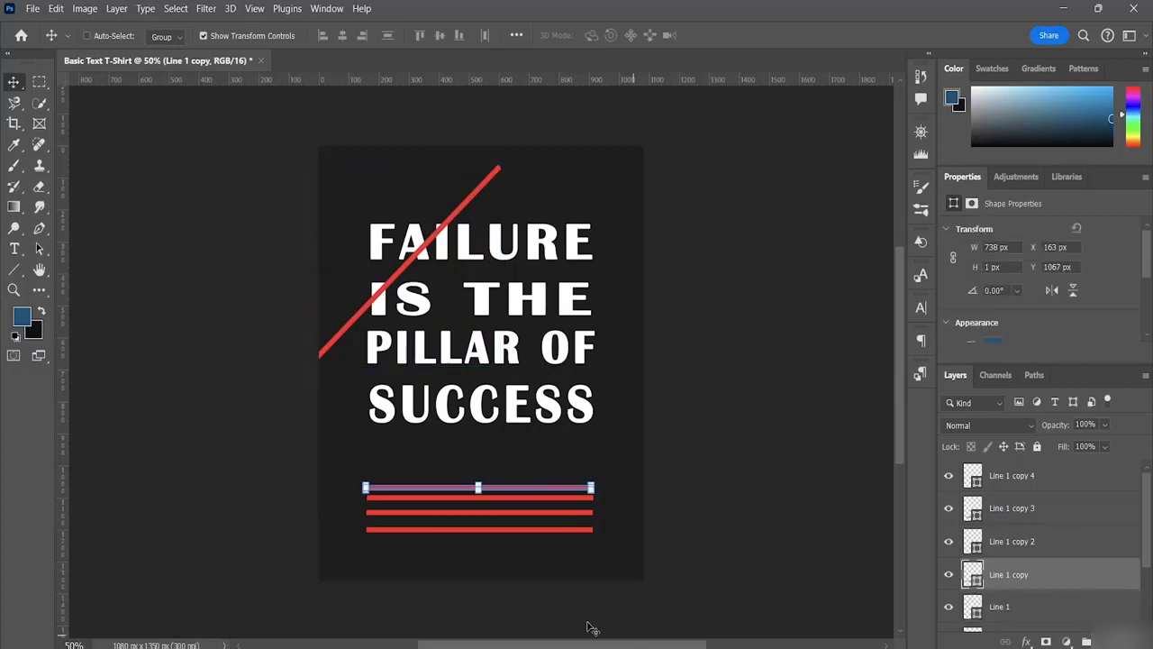
left_click_drag(534, 491, 534, 456)
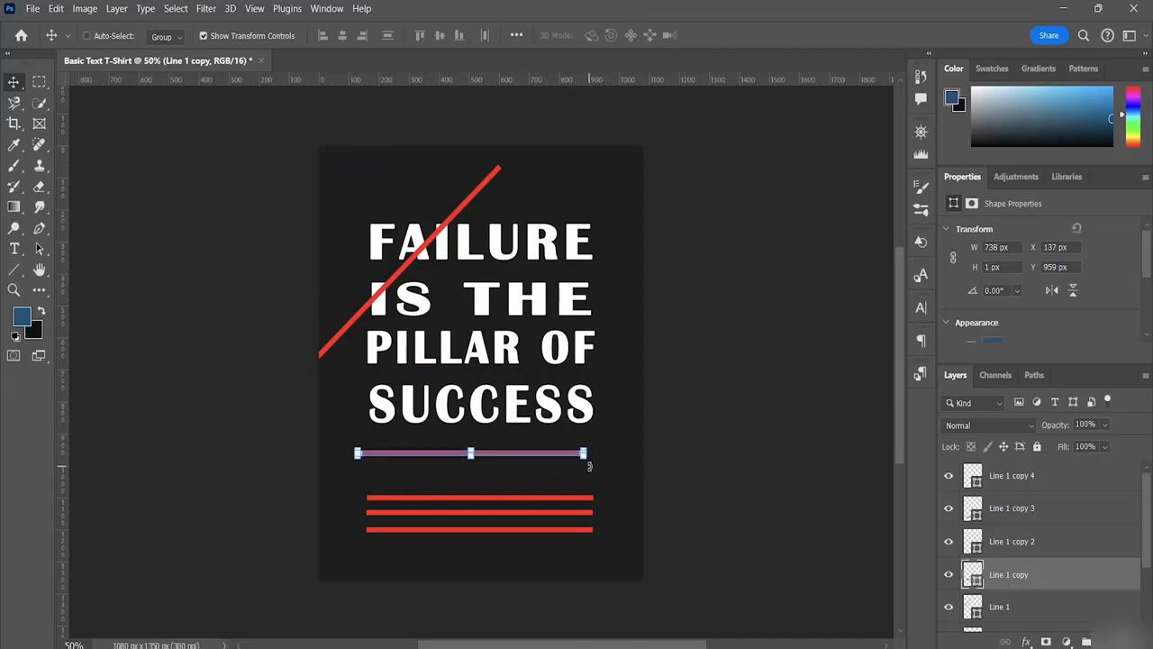
left_click_drag(600, 440, 578, 384)
mouse_move(484, 445)
left_mouse_down()
mouse_move(455, 287)
mouse_move(441, 290)
left_mouse_up()
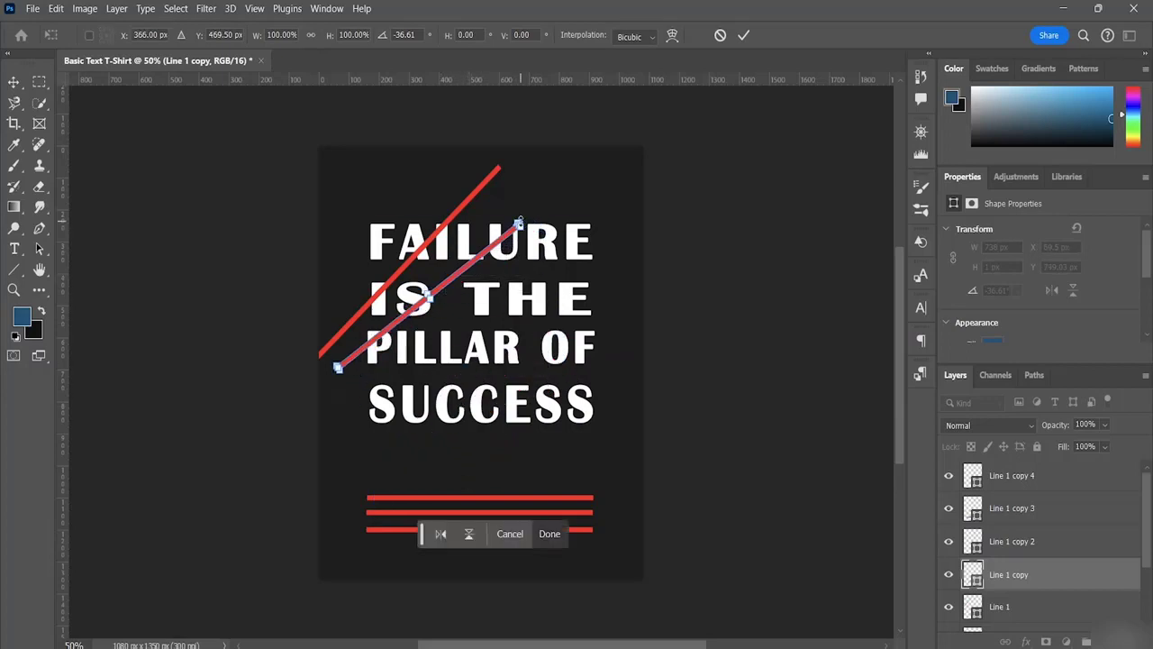
left_click_drag(520, 222, 573, 182)
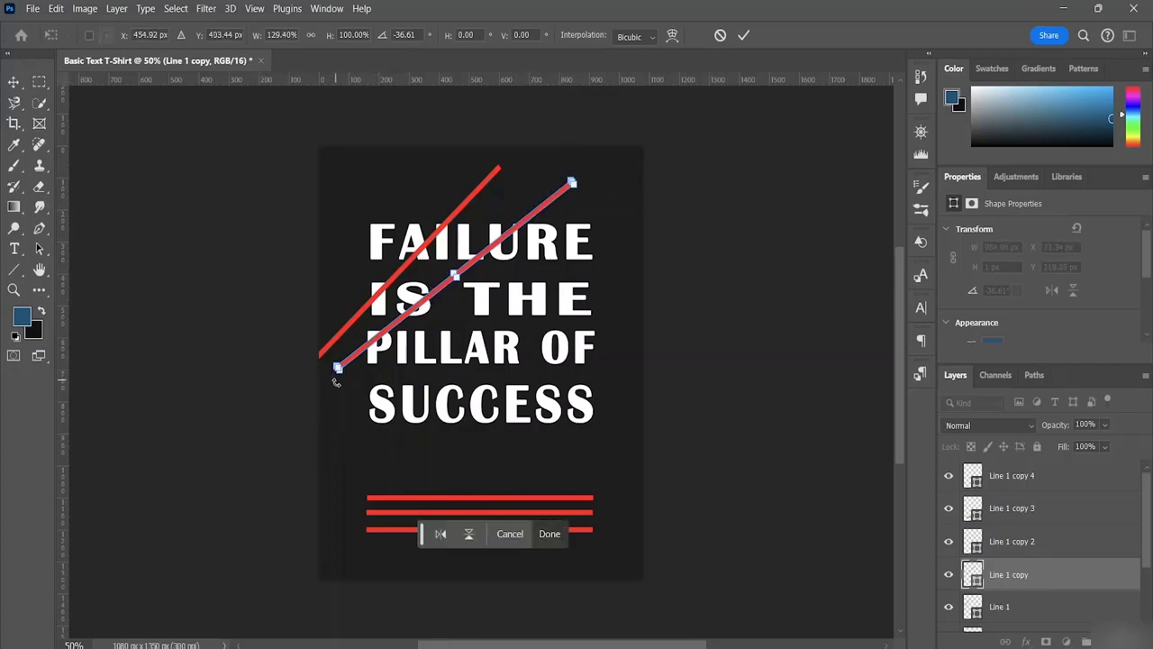
left_click_drag(329, 389, 299, 436)
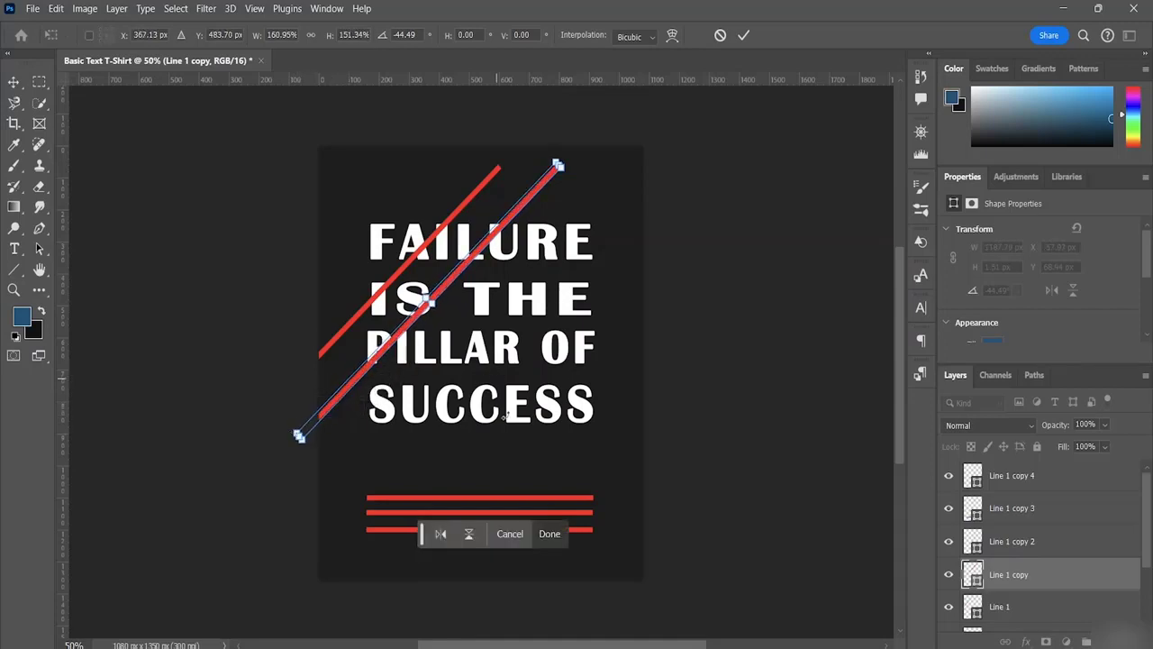
mouse_move(594, 495)
left_mouse_down()
mouse_move(587, 472)
mouse_move(592, 515)
mouse_move(590, 504)
left_mouse_up()
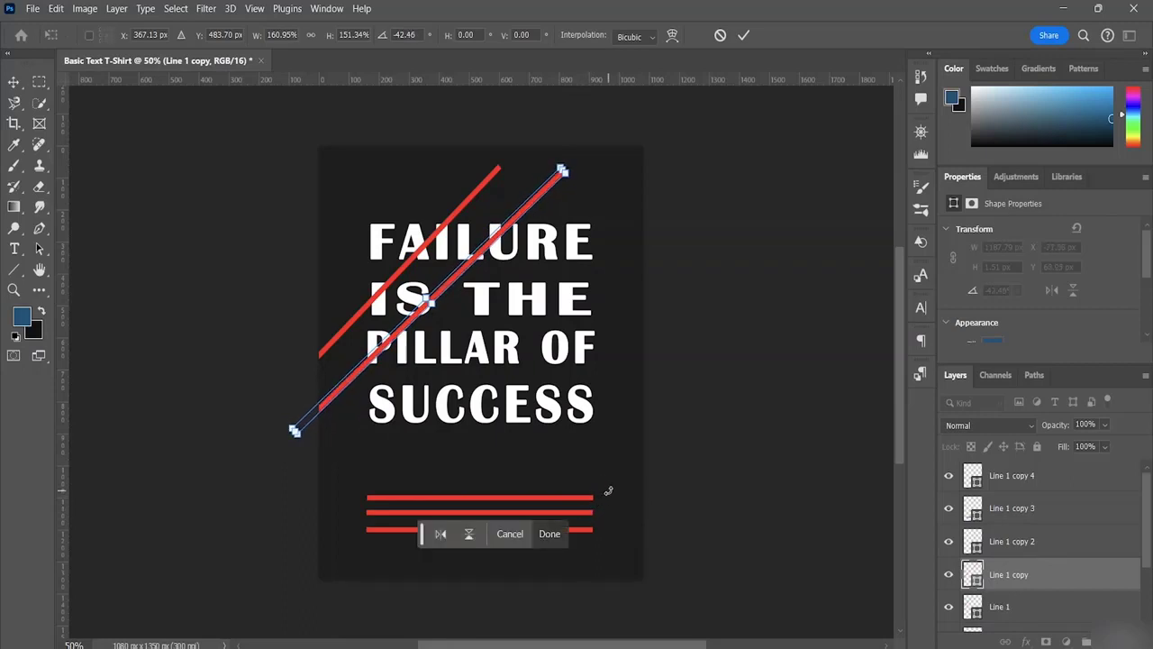
Rotate Line 1 copy 2 to about -39°, lengthen it to about 1211 px and lay it diagonally across the middle of the text.
left_click(1038, 543)
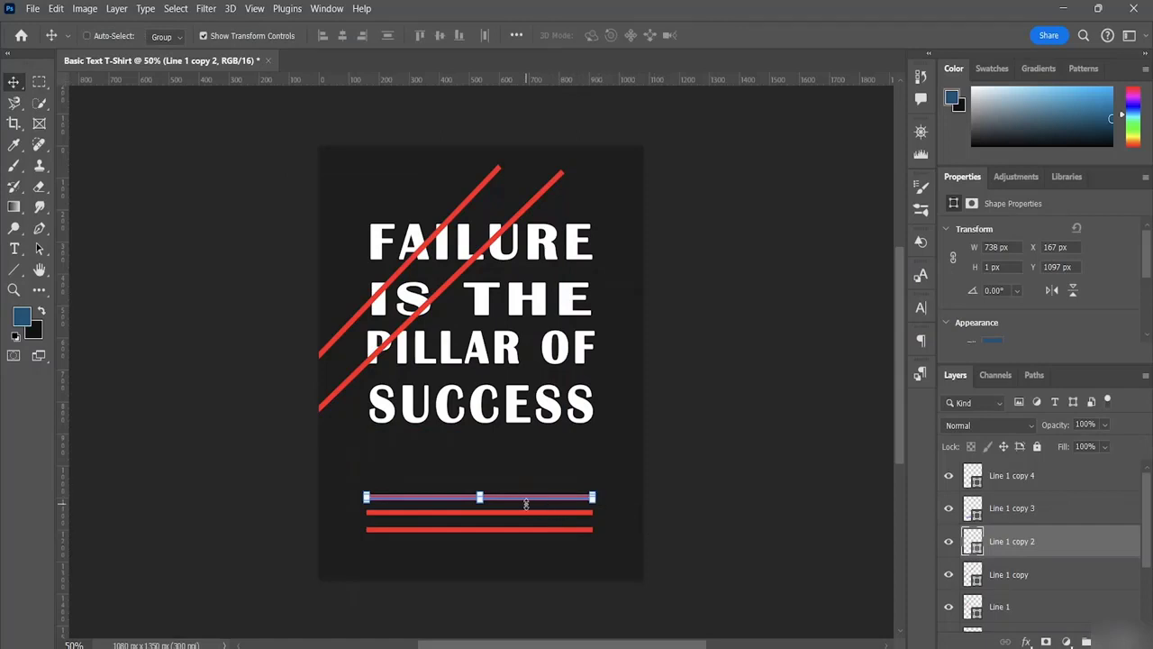
left_click_drag(522, 498, 519, 452)
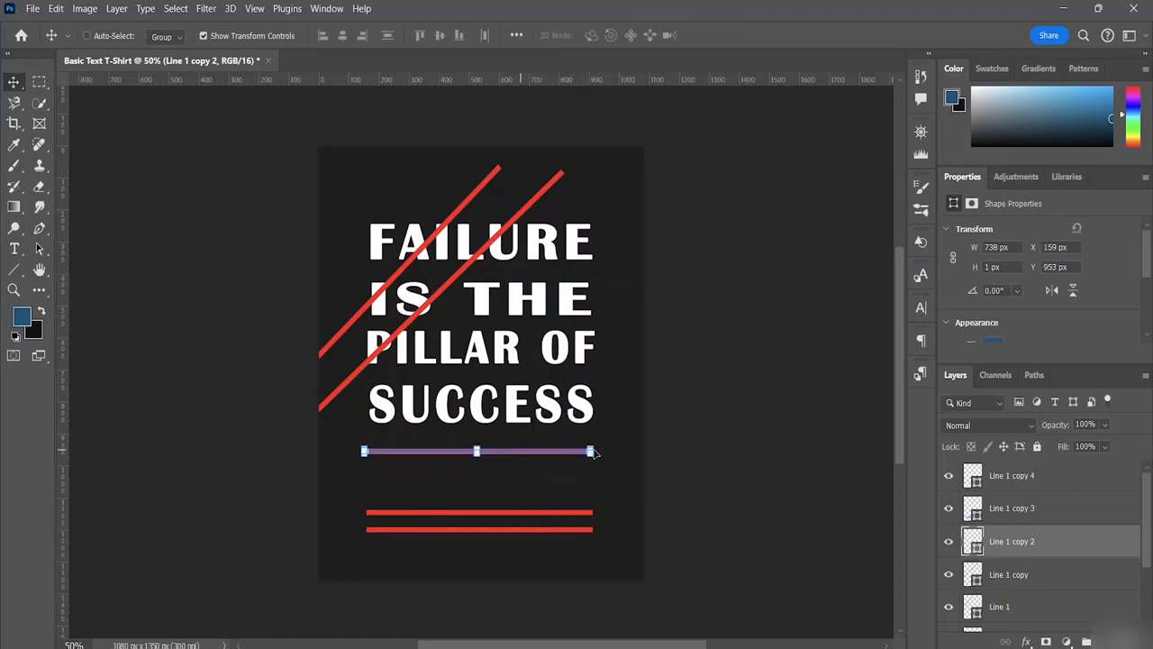
left_click_drag(595, 461, 569, 380)
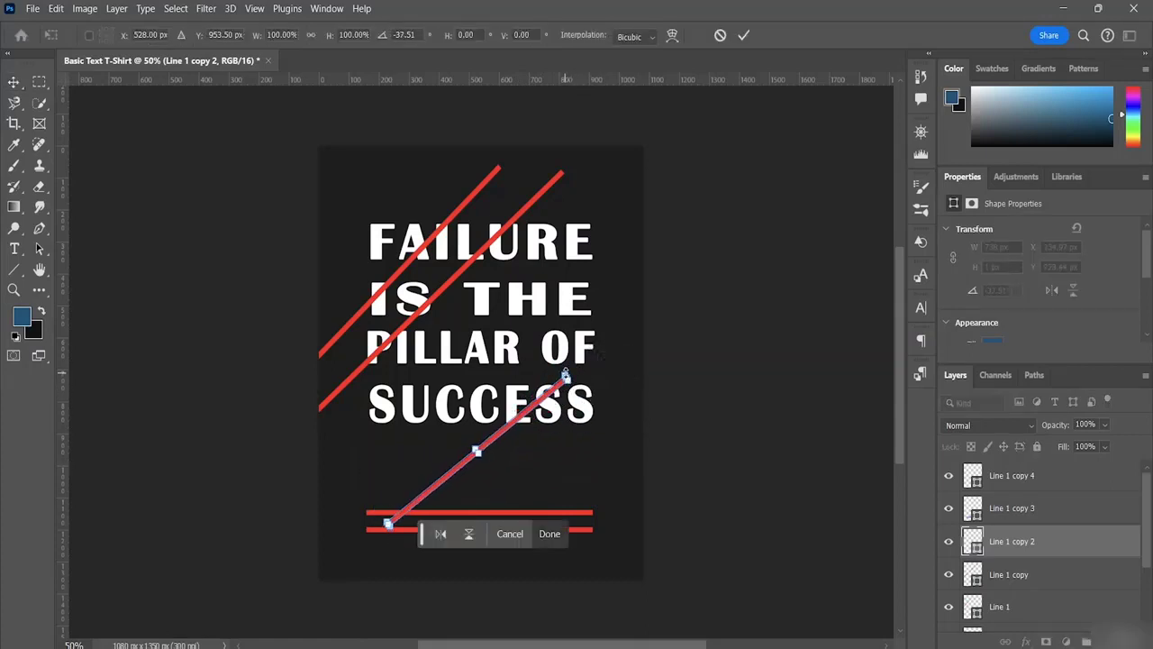
left_click_drag(569, 376, 595, 361)
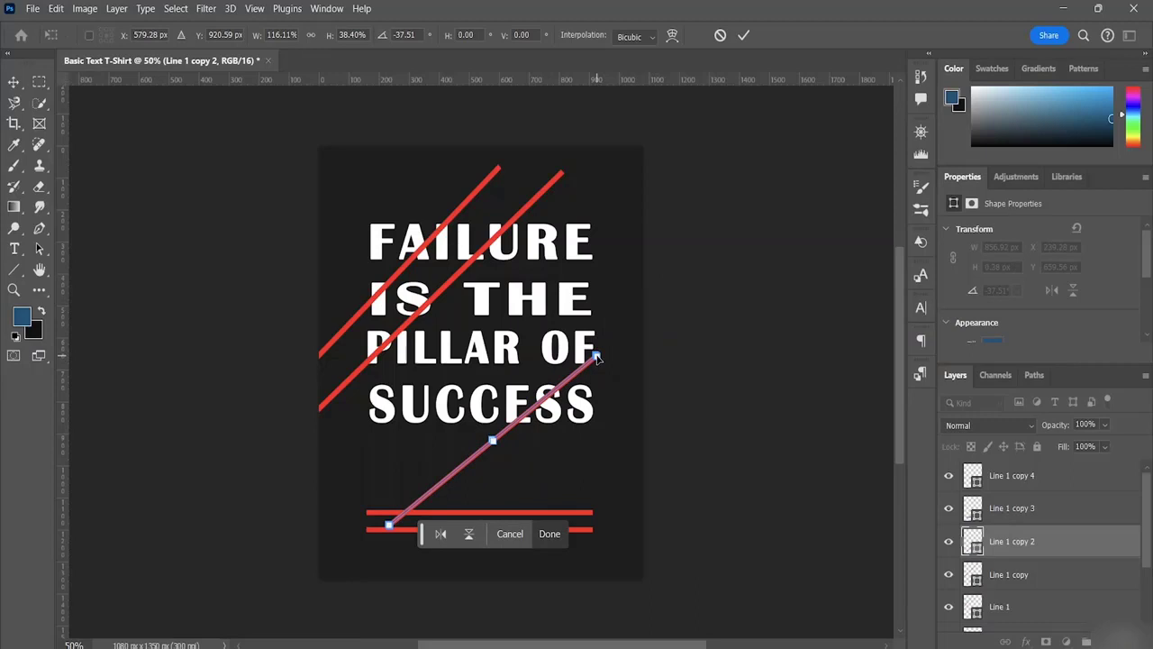
left_click_drag(597, 357, 694, 270)
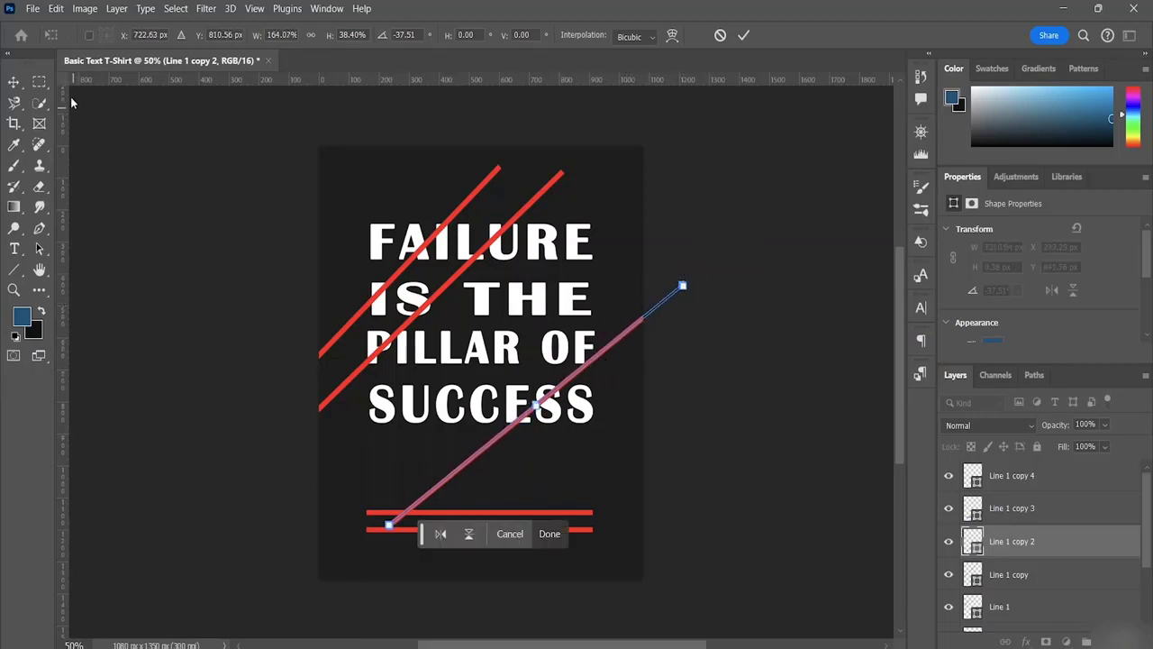
left_click(13, 82)
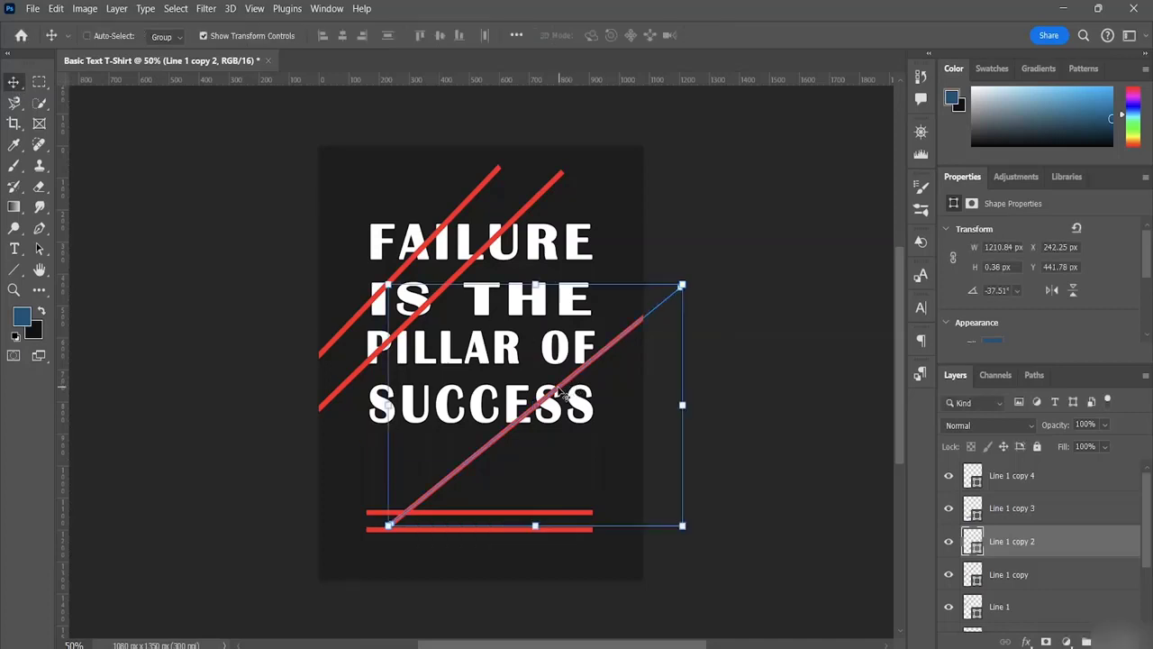
left_click_drag(559, 389, 540, 370)
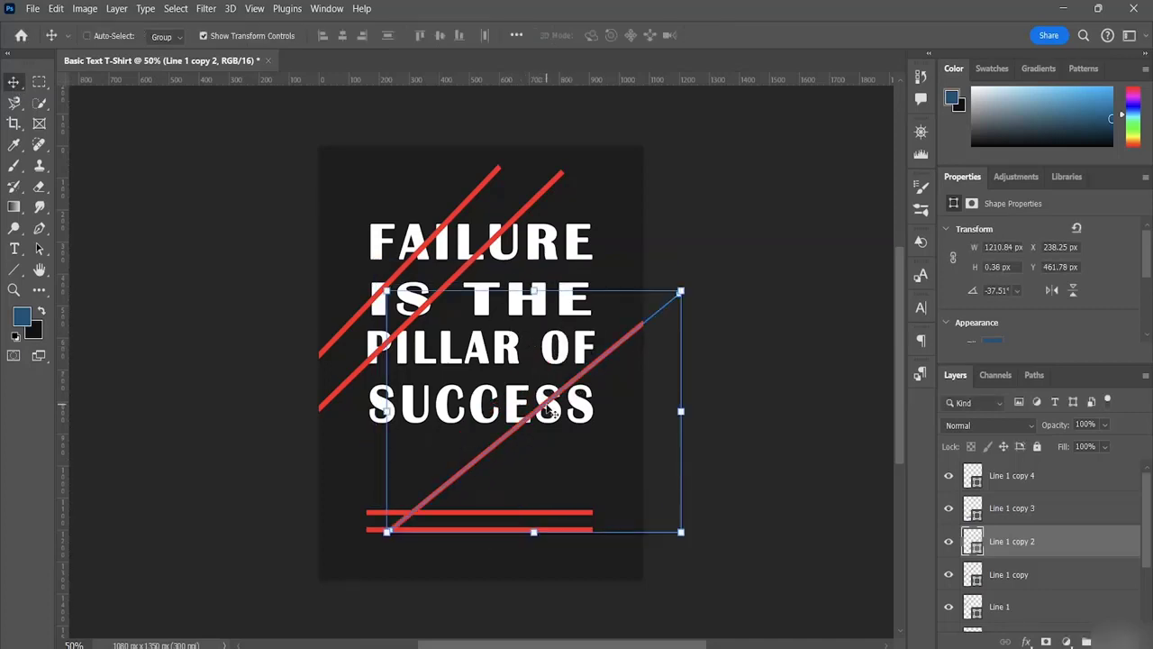
left_click_drag(550, 410, 477, 331)
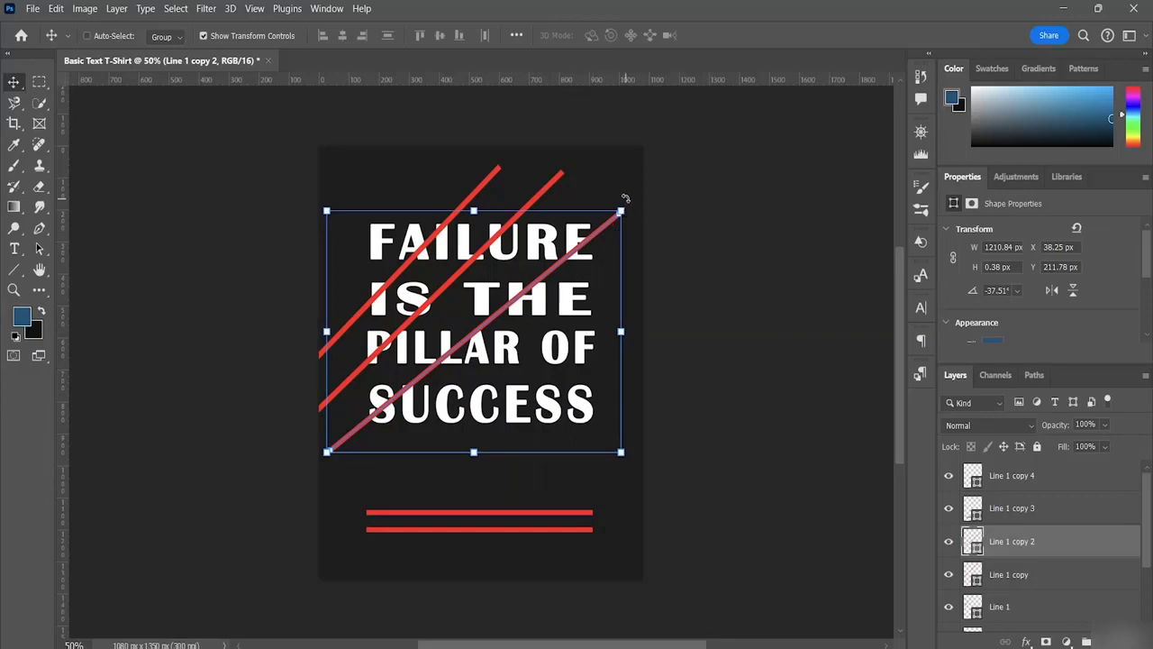
left_click_drag(625, 198, 618, 196)
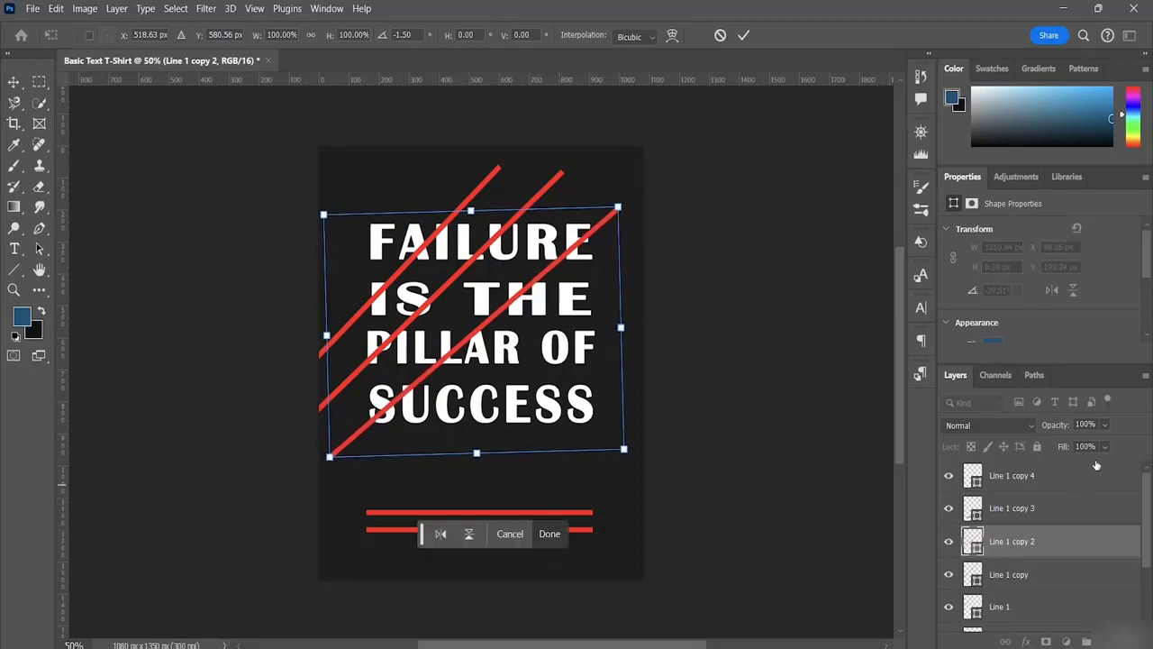
Rotate Line 1 copy 3 to about -36°, stretch it to about 163% width and place it as the fourth diagonal across the text.
left_click(1051, 512)
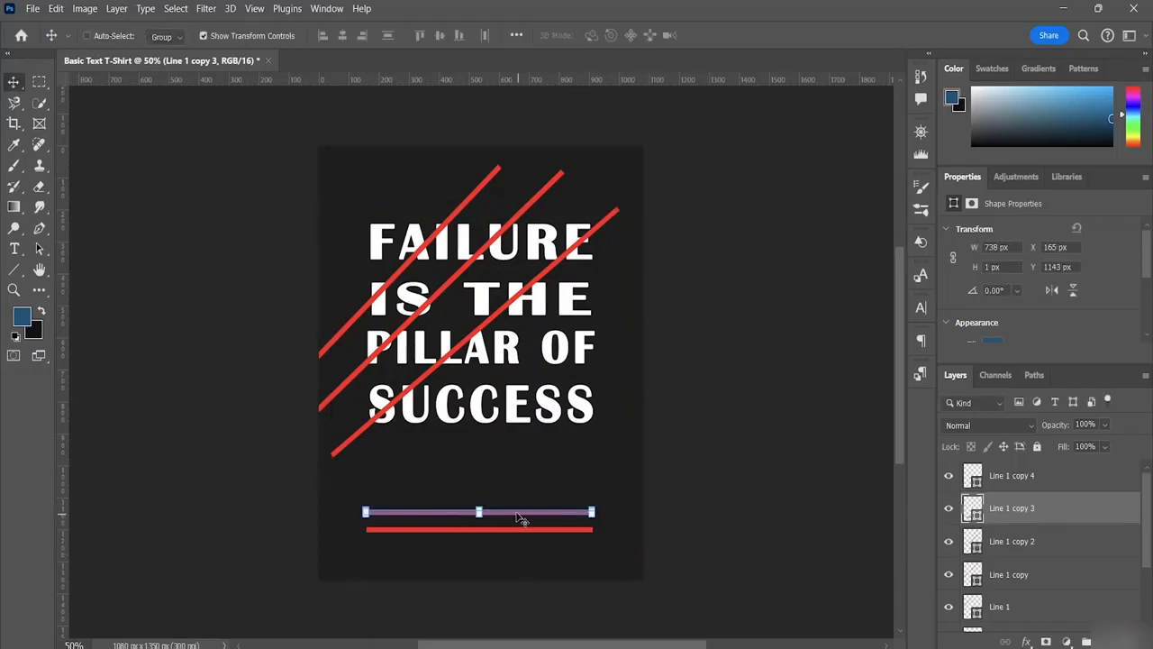
left_click_drag(519, 515, 520, 468)
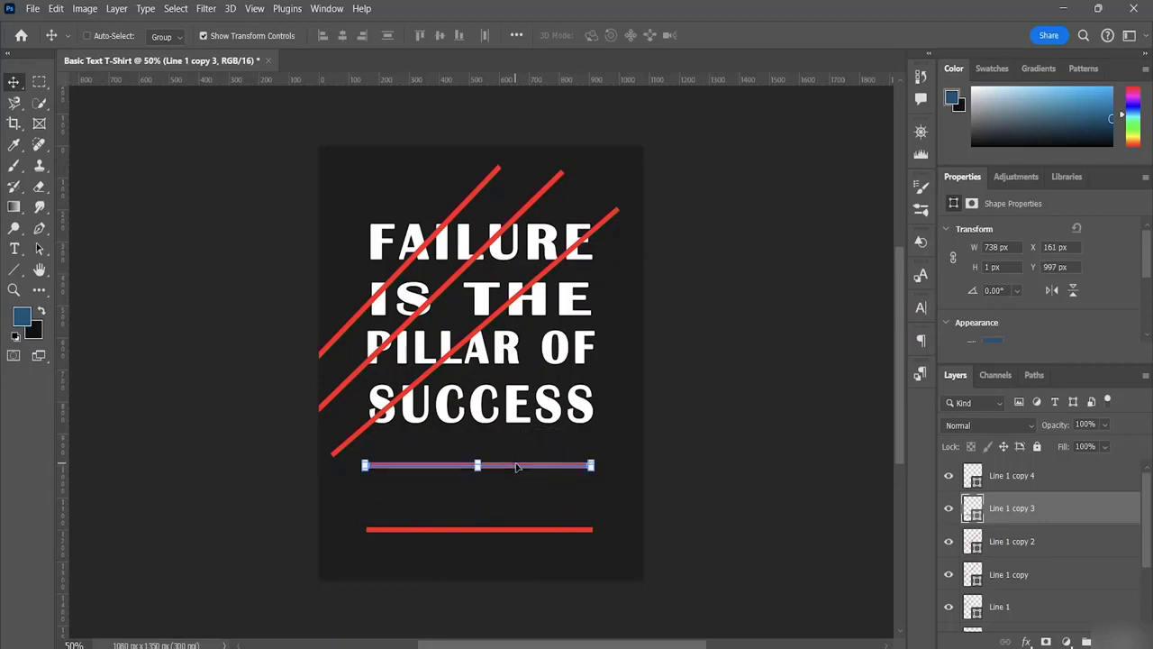
key("ctrl+t")
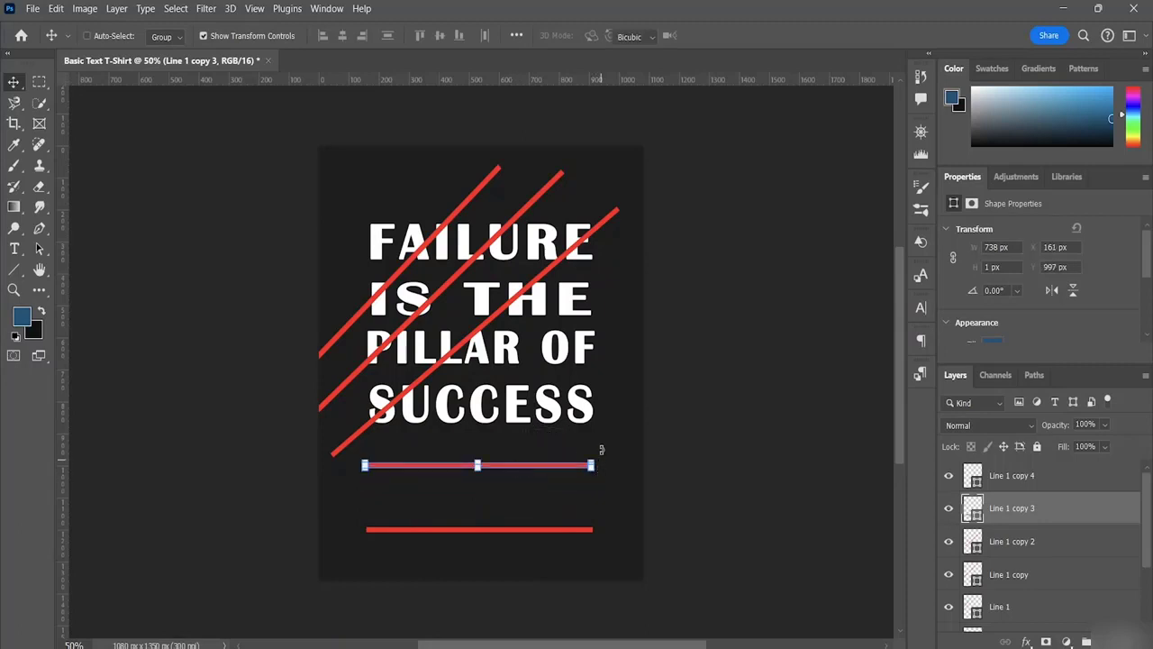
left_click_drag(596, 468, 652, 257)
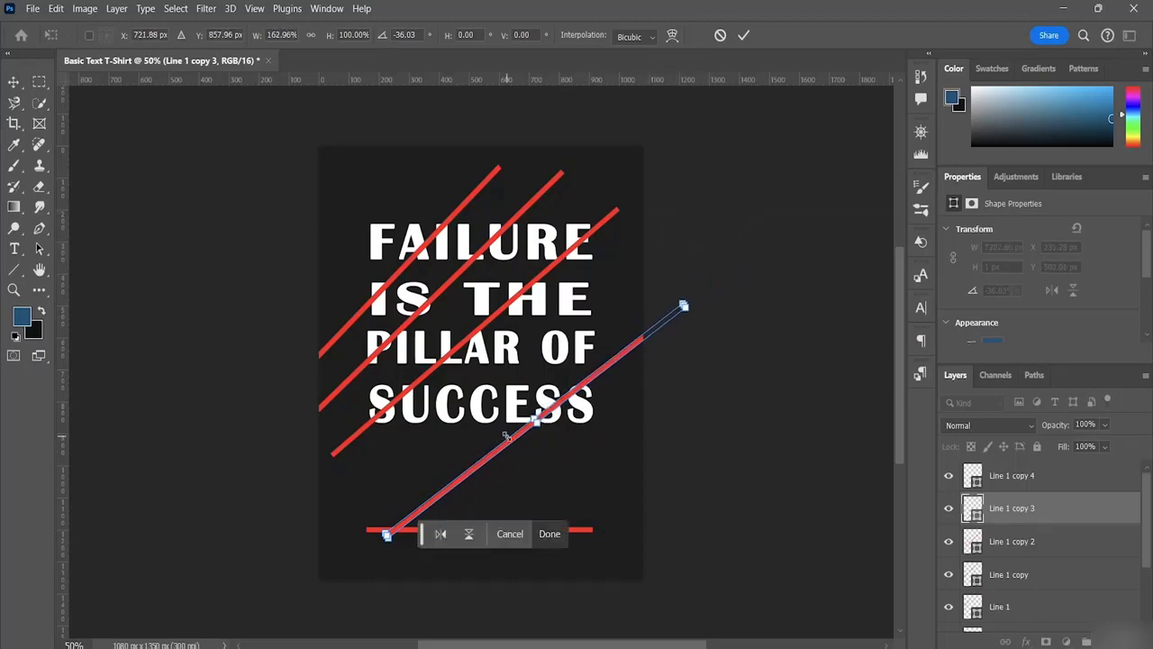
left_click_drag(506, 436, 474, 408)
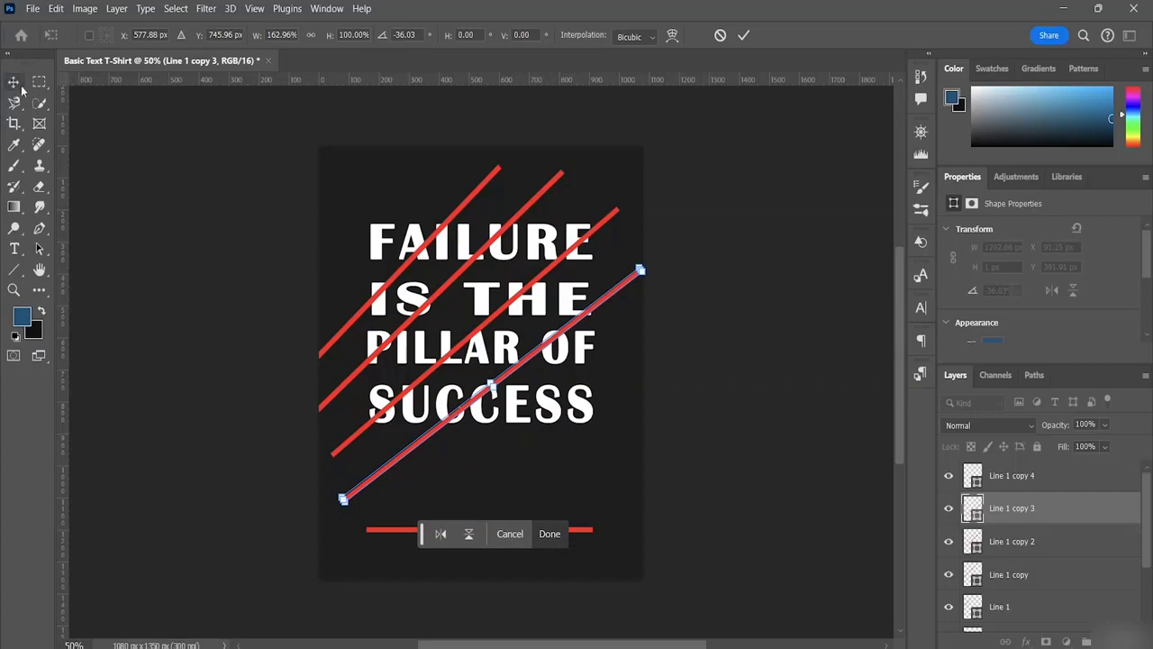
key("Return")
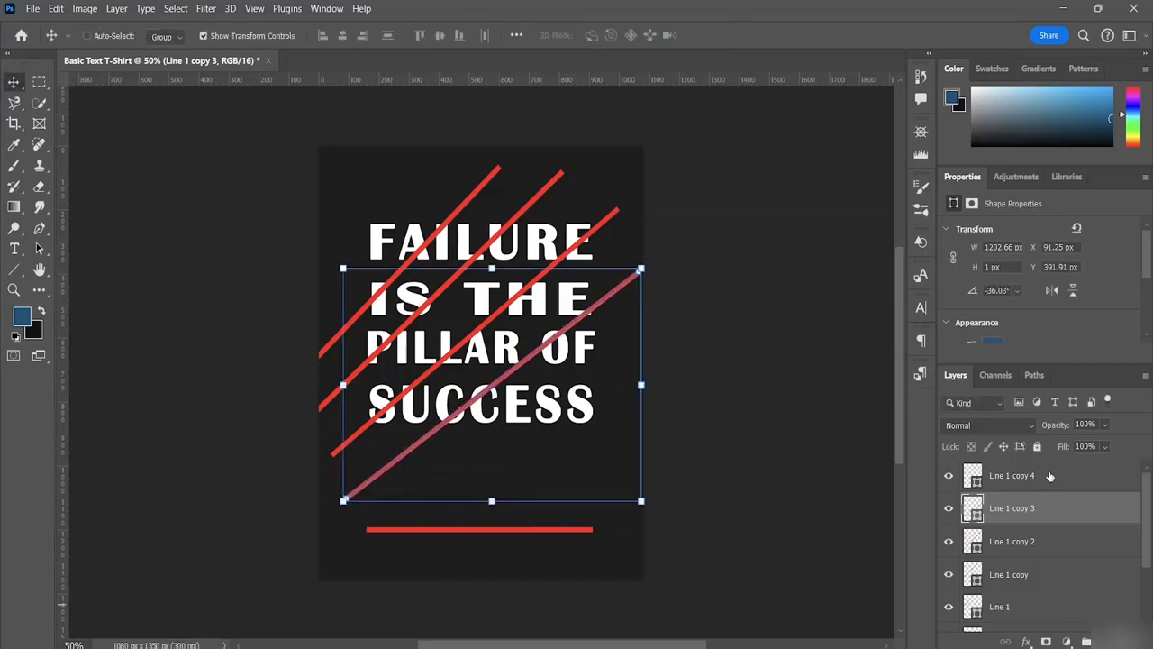
Rotate Line 1 copy 4 to about -37.7° and move it over the lower-right part of the text as the fifth diagonal.
left_click(1049, 476)
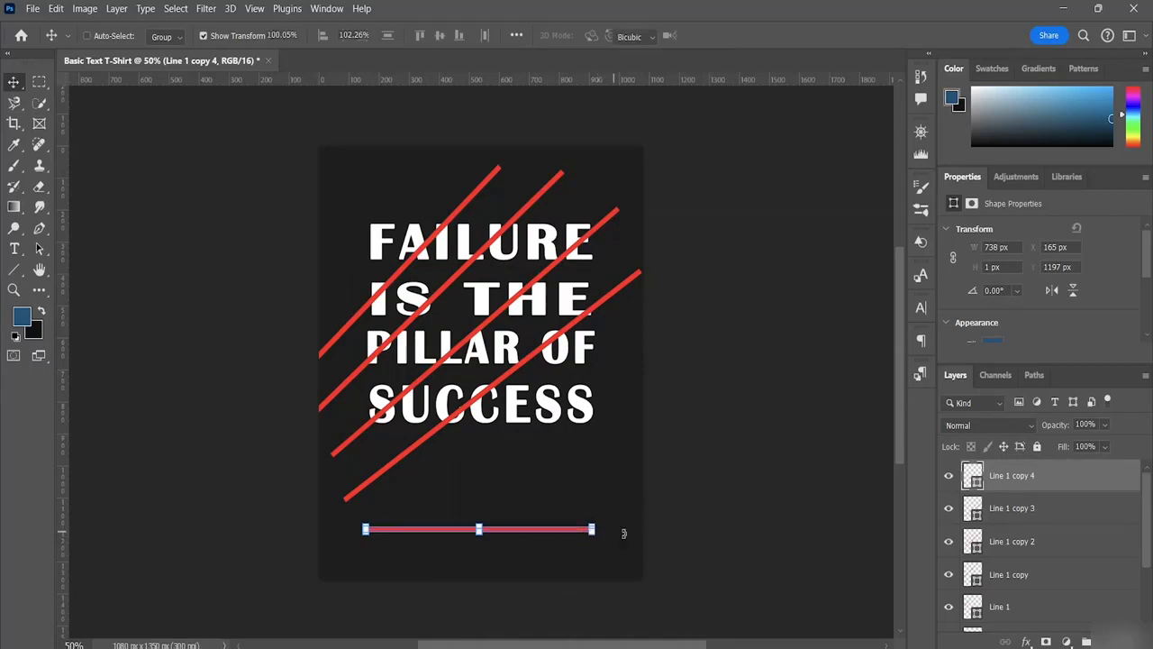
left_click_drag(618, 528, 568, 456)
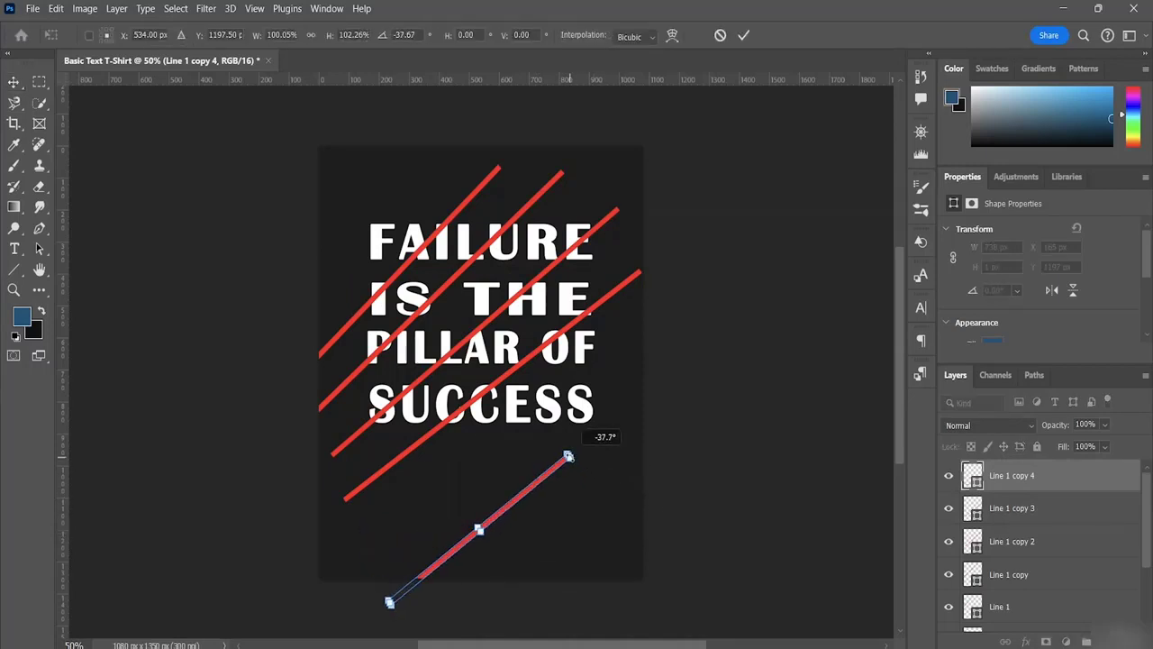
left_click_drag(519, 503, 592, 362)
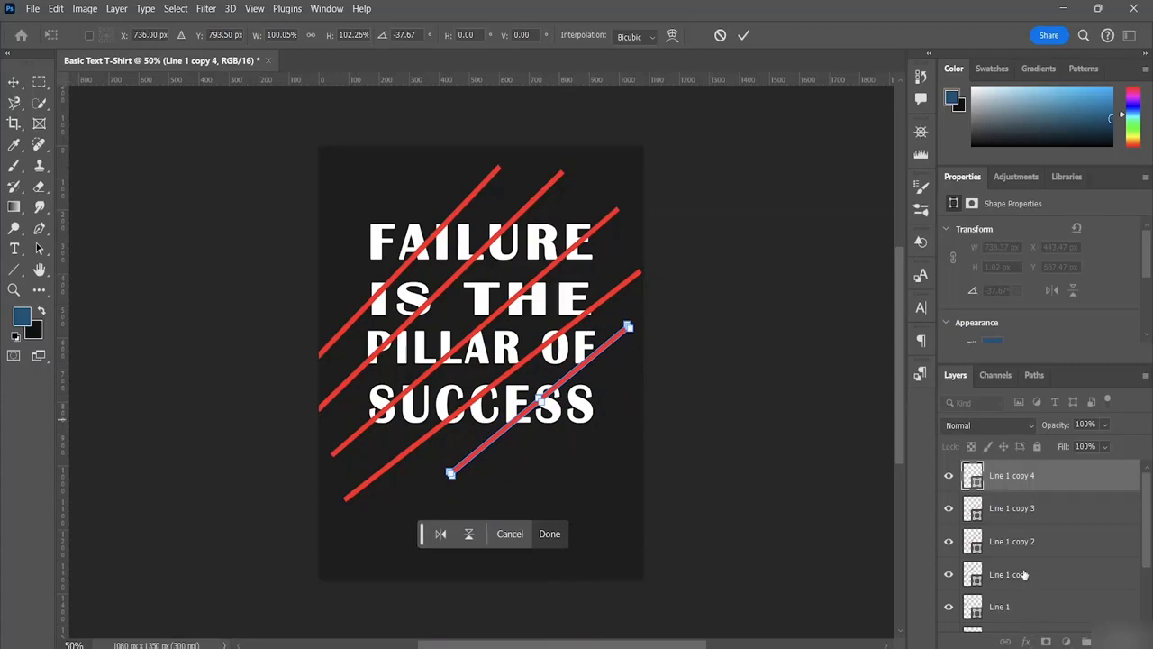
scroll(1041, 587, "down", 1)
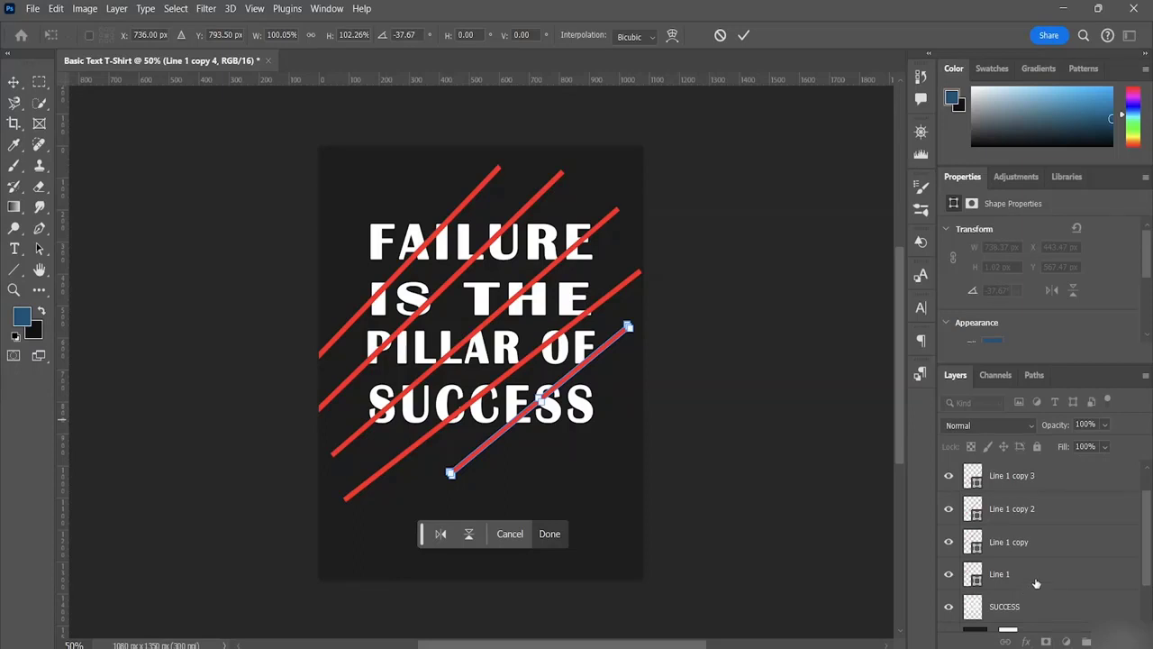
Merge the five diagonal line layers, from Line 1 through Line 1 copy 4, into one layer and rasterize it.
left_click(1036, 581)
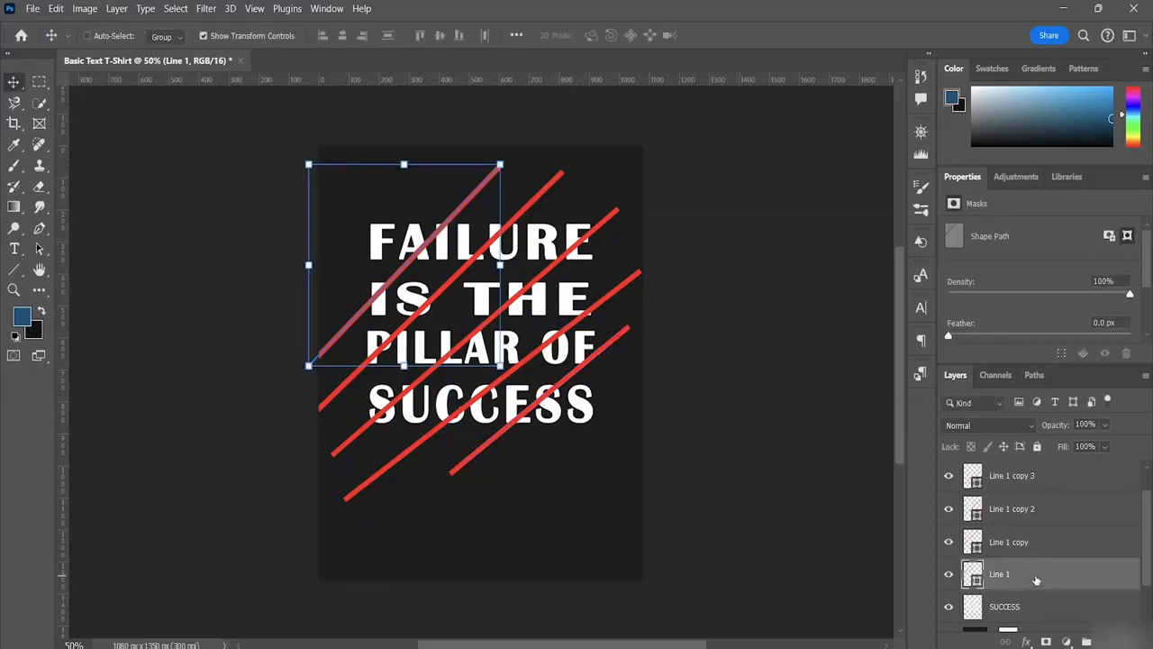
scroll(1055, 554, "up", 1)
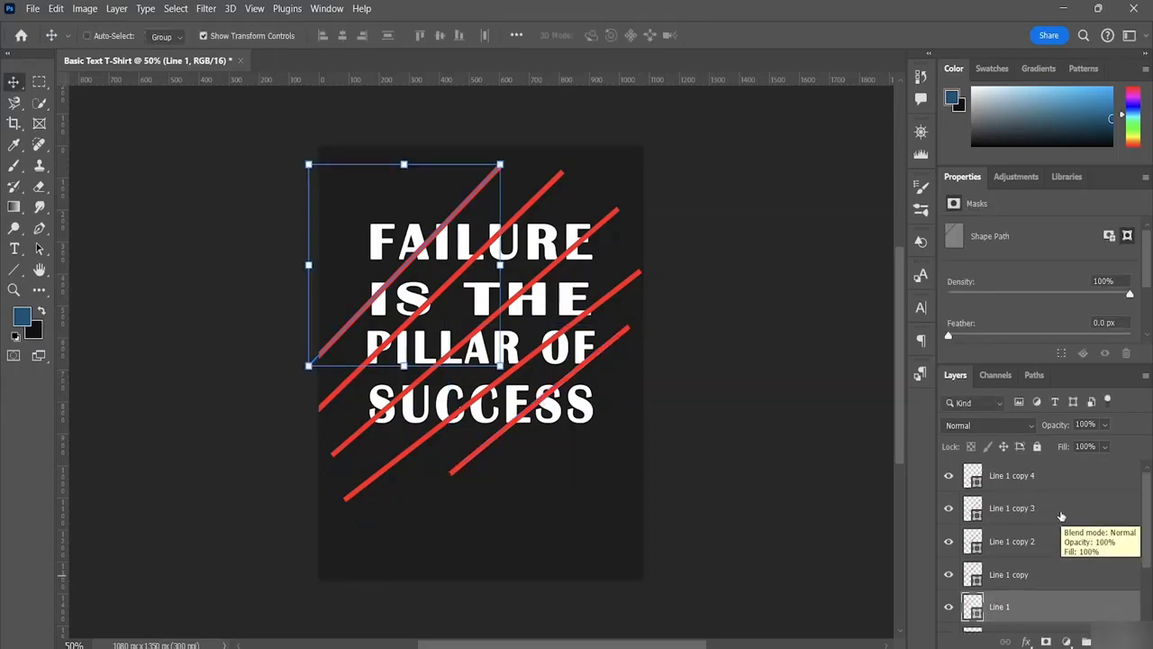
key("ctrl")
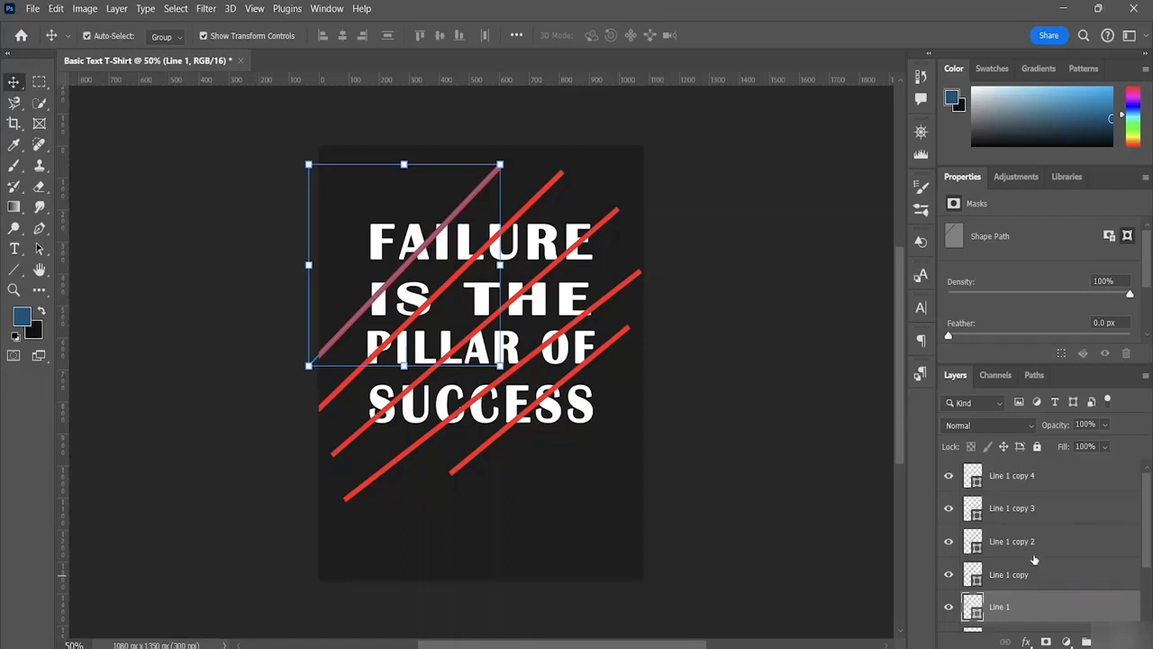
left_click(1032, 478, "shift")
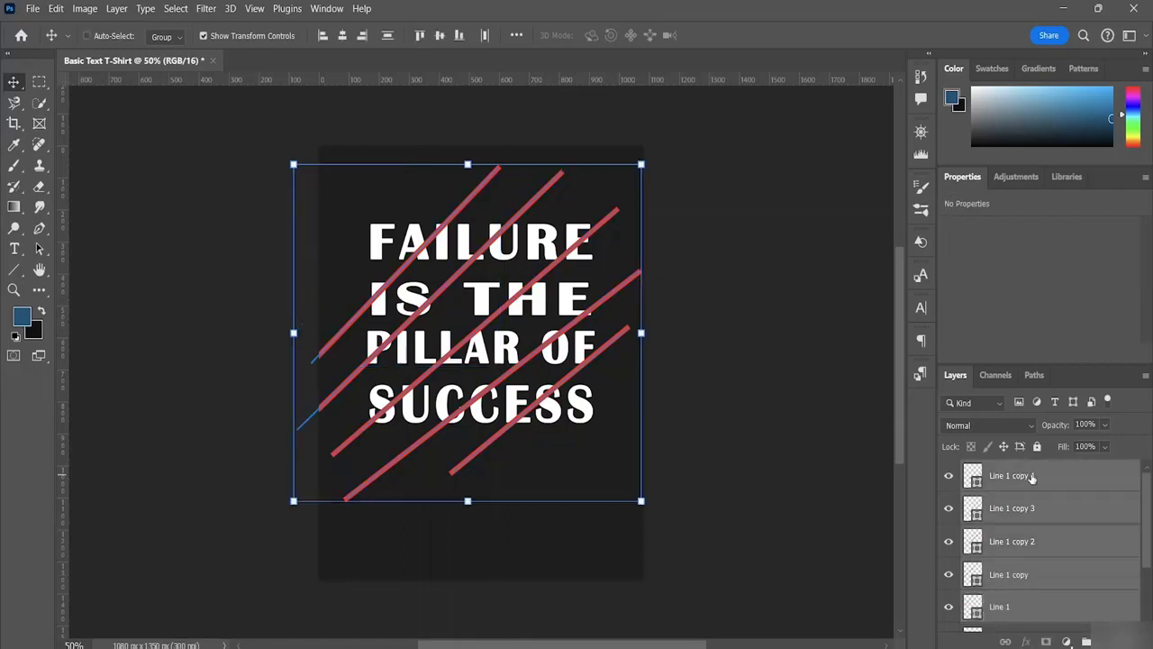
key("ctrl")
key("ctrl+e")
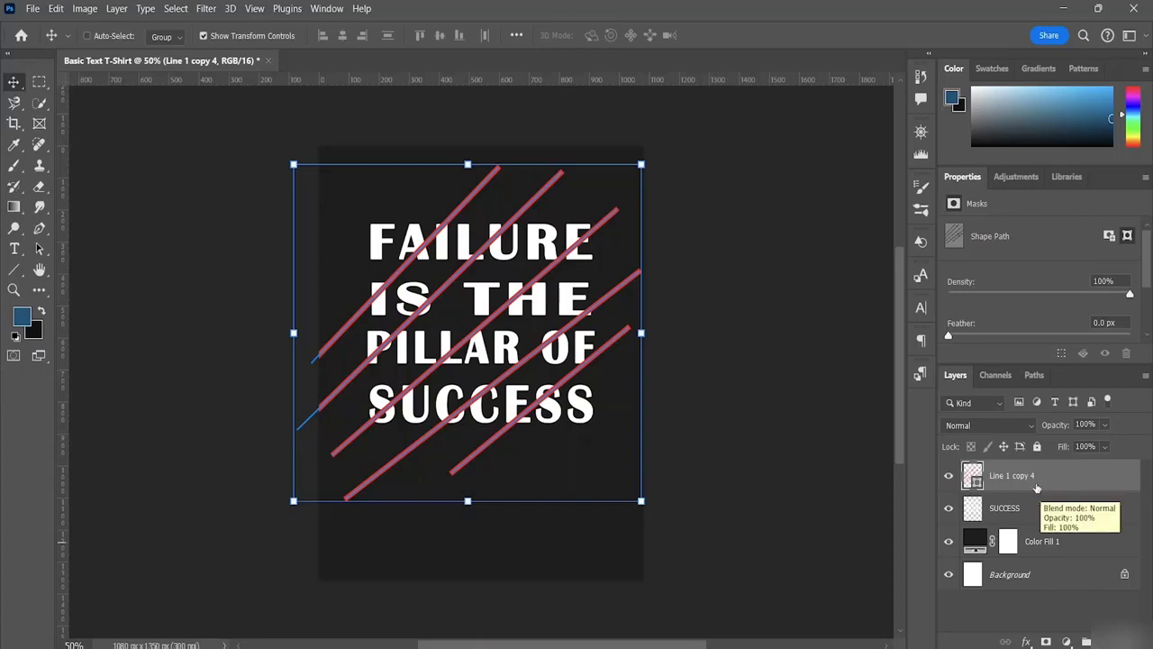
right_click(1033, 475)
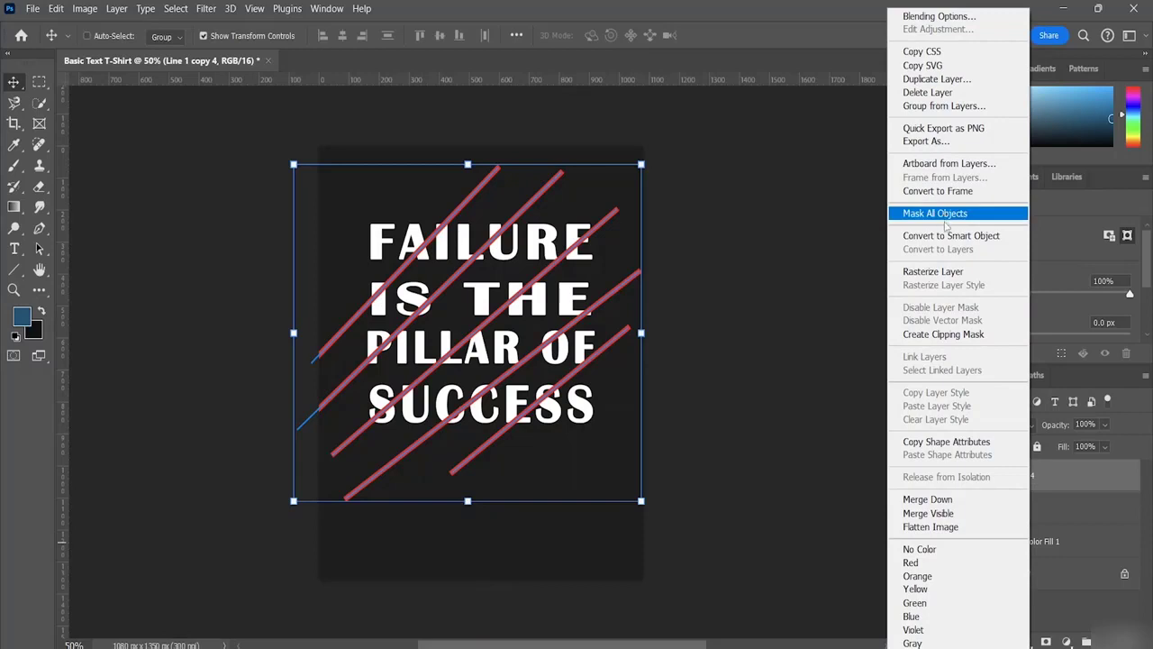
left_click(937, 271)
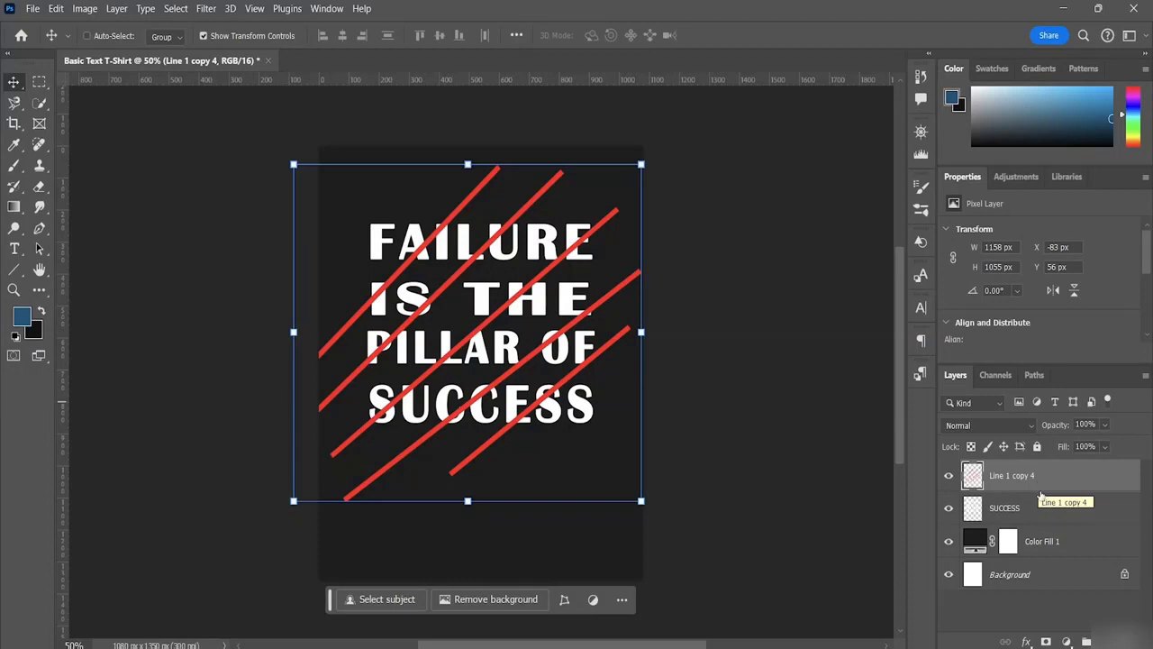
left_click(1012, 479, "ctrl")
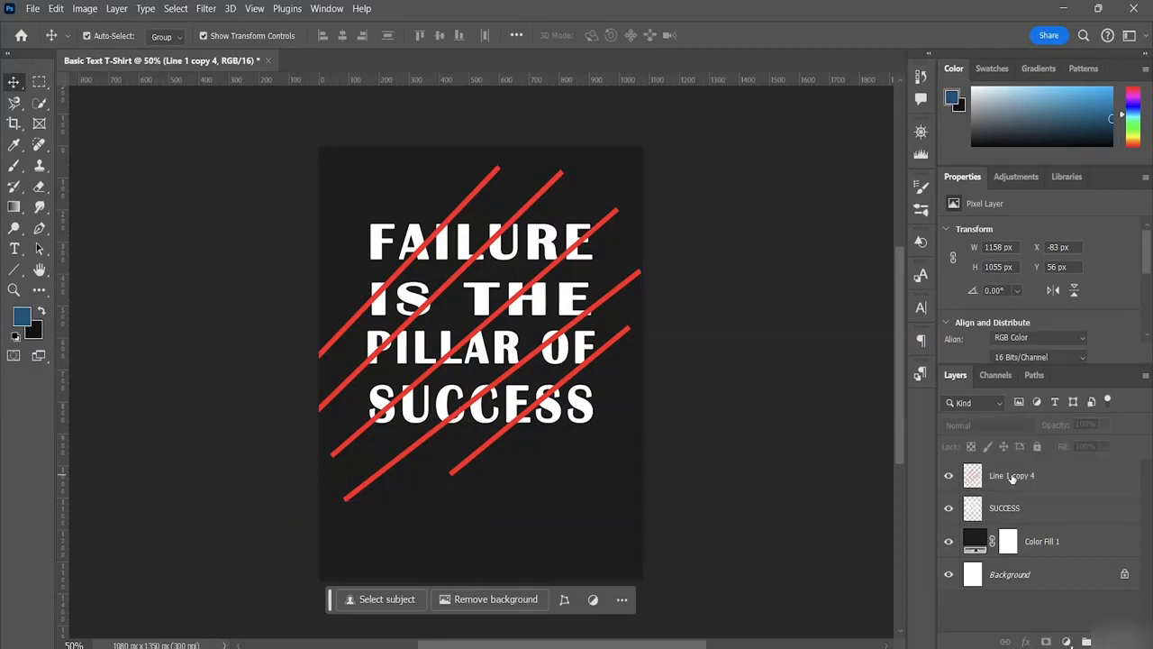
left_click(1003, 481, "ctrl")
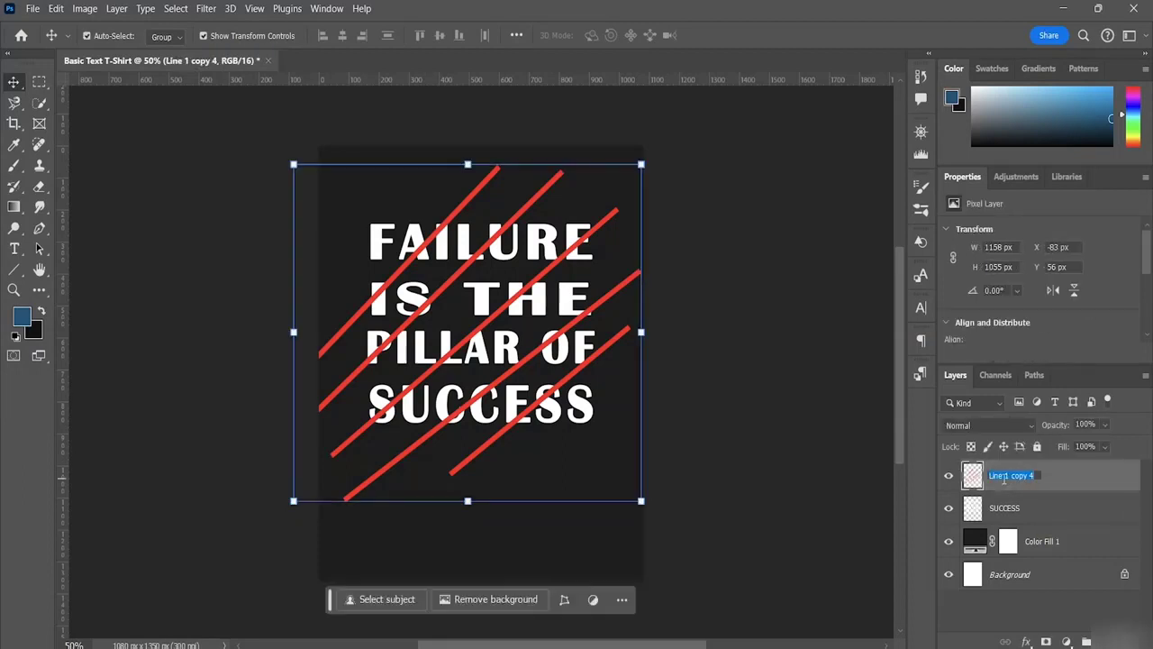
left_click(1074, 482, "ctrl")
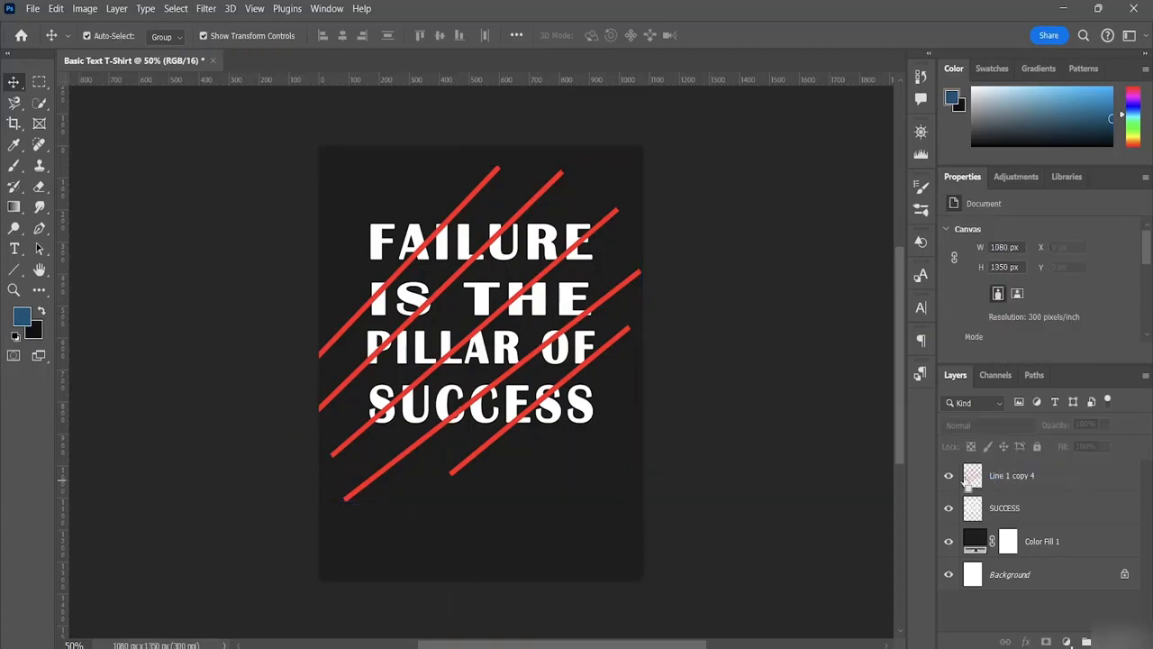
Load the merged line layer's outline as a selection and check the text with the red lines hidden and shown.
left_click(973, 477, "ctrl")
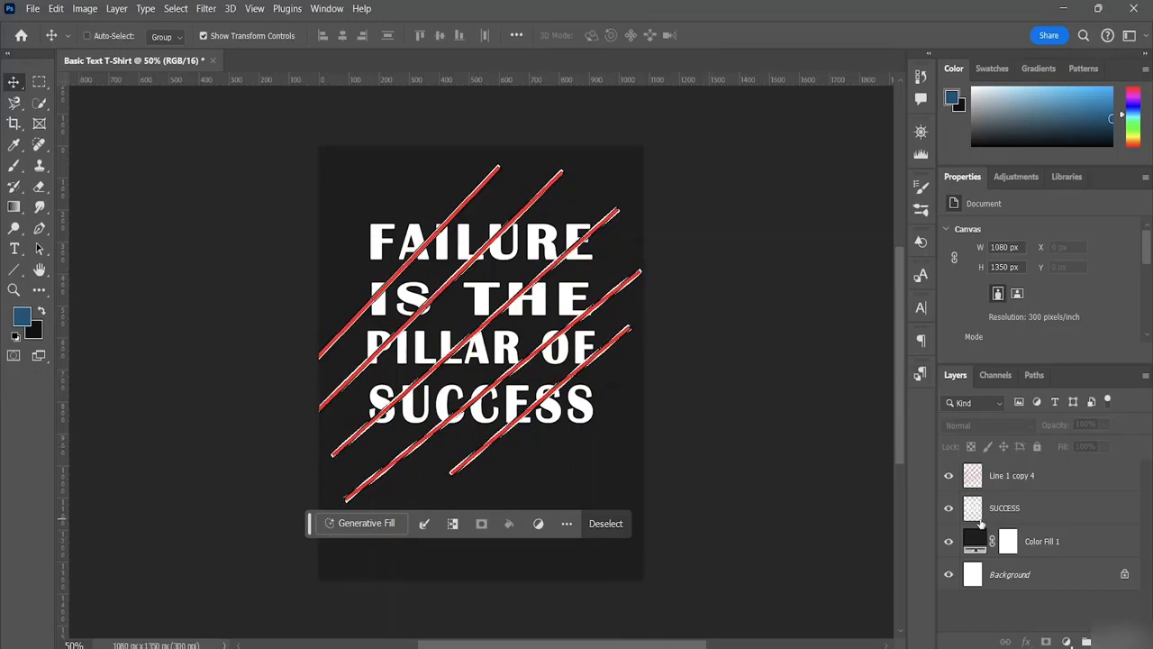
left_click(949, 477)
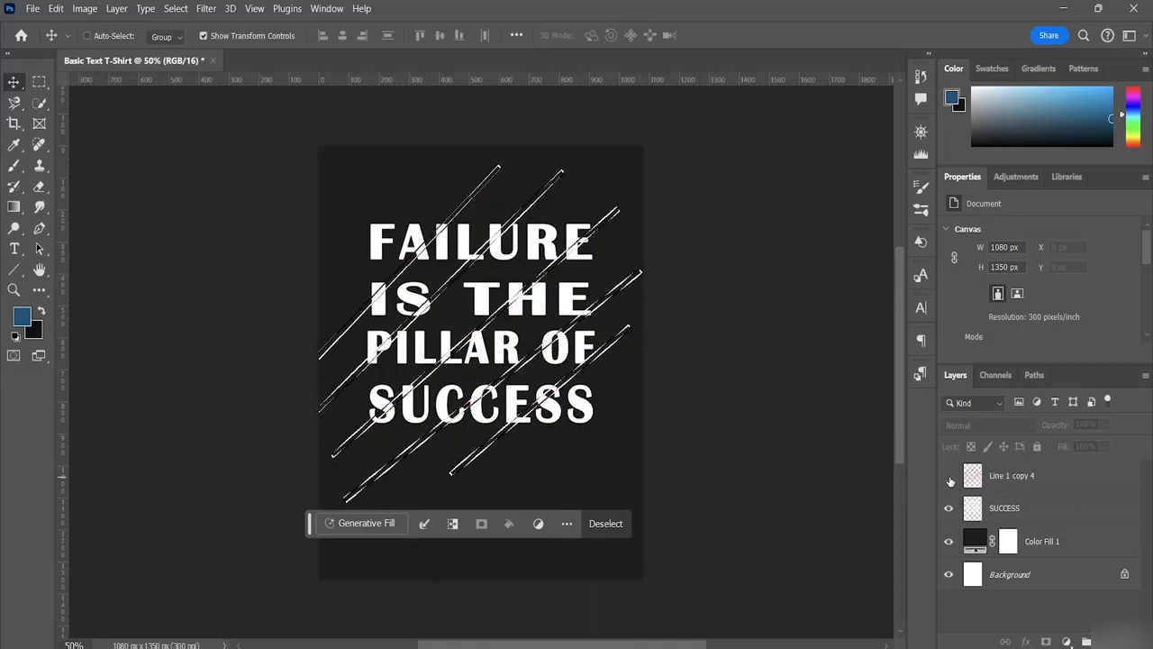
left_click(948, 477)
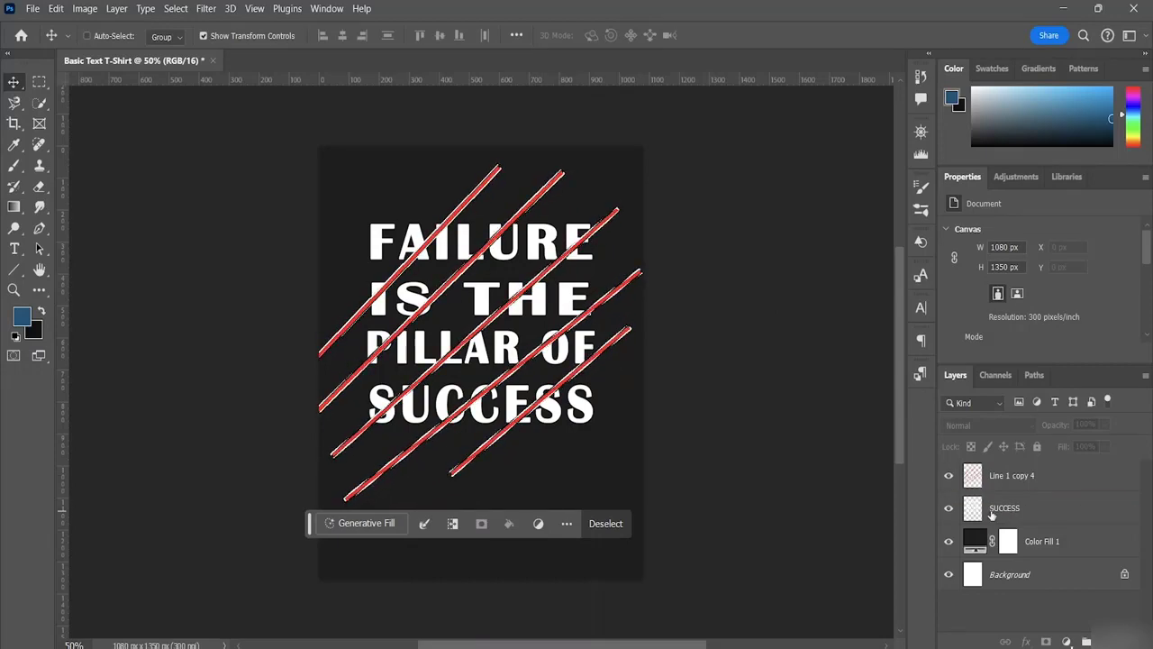
key("ctrl+d")
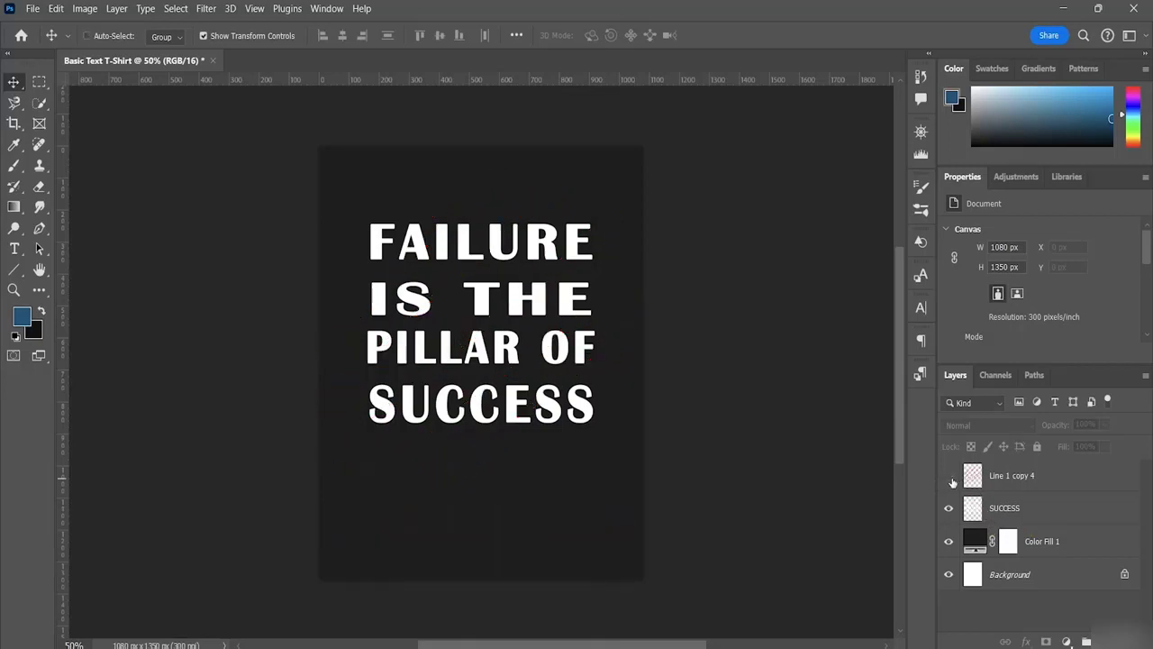
left_click(949, 477)
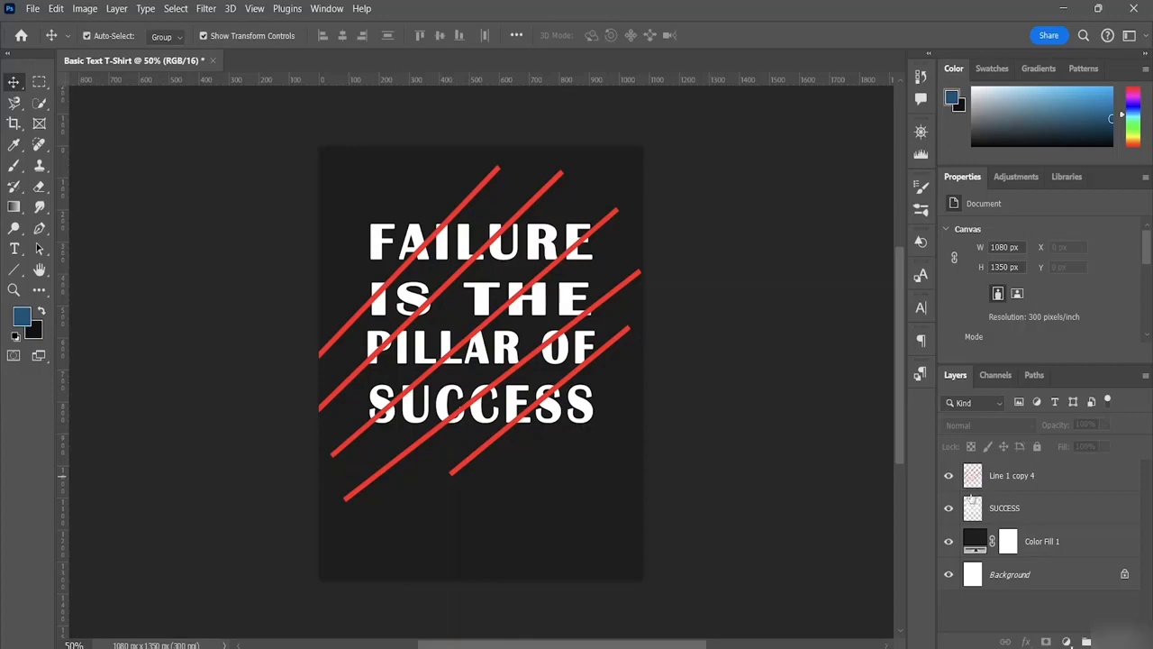
left_click(973, 477, "ctrl")
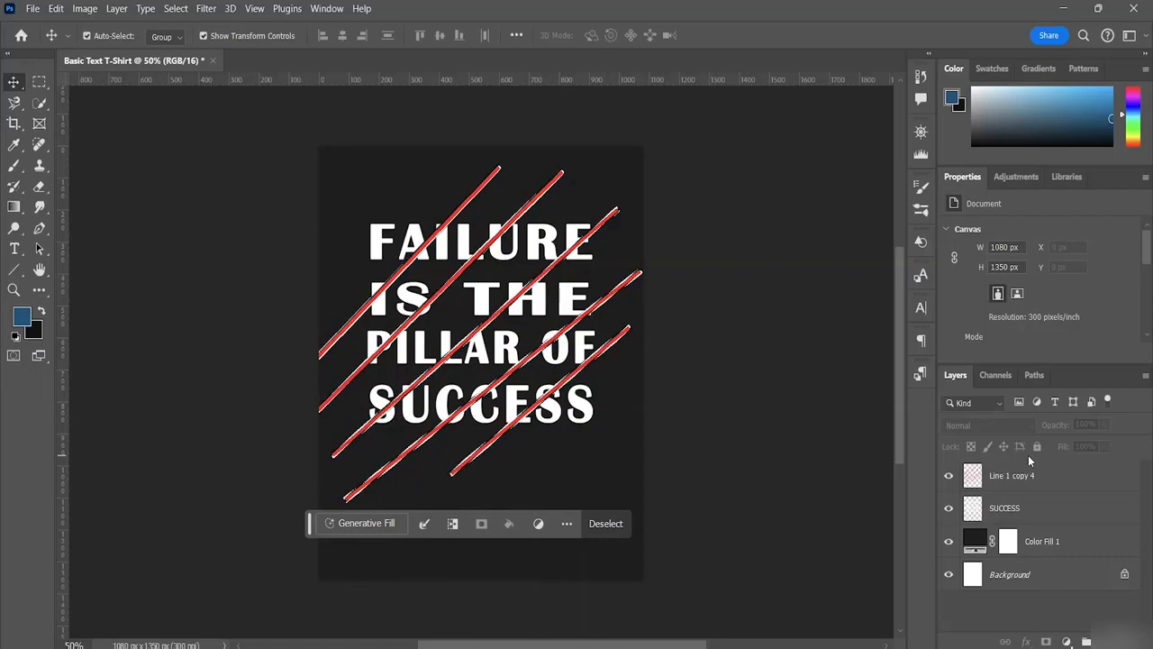
key("ctrl+d")
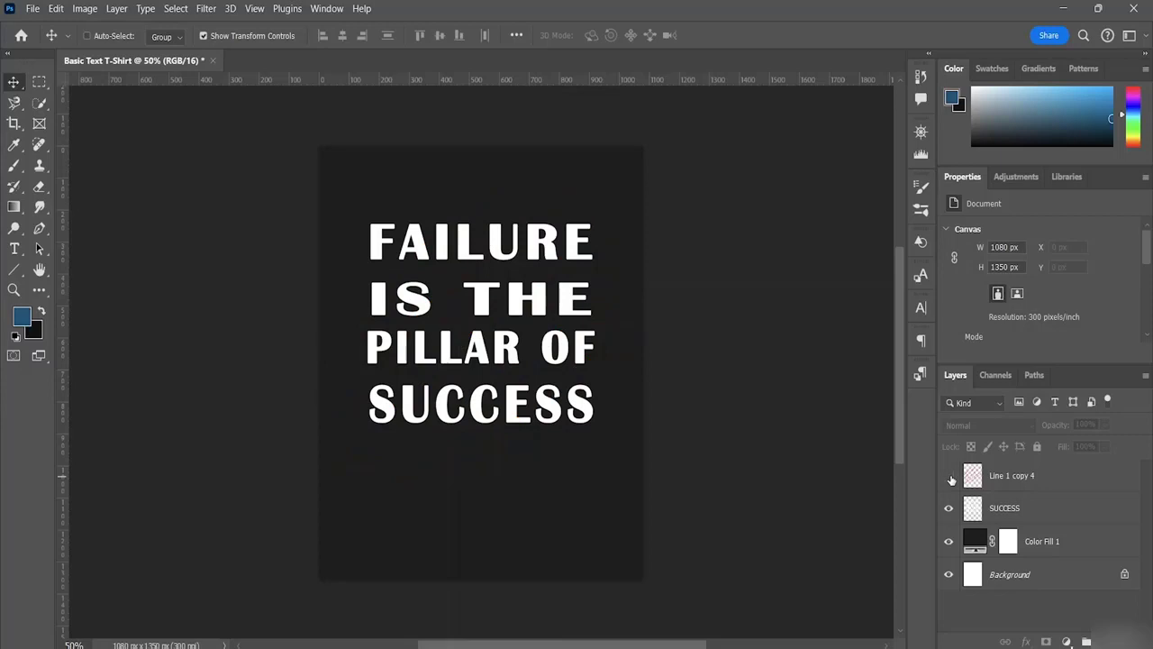
left_click(948, 476)
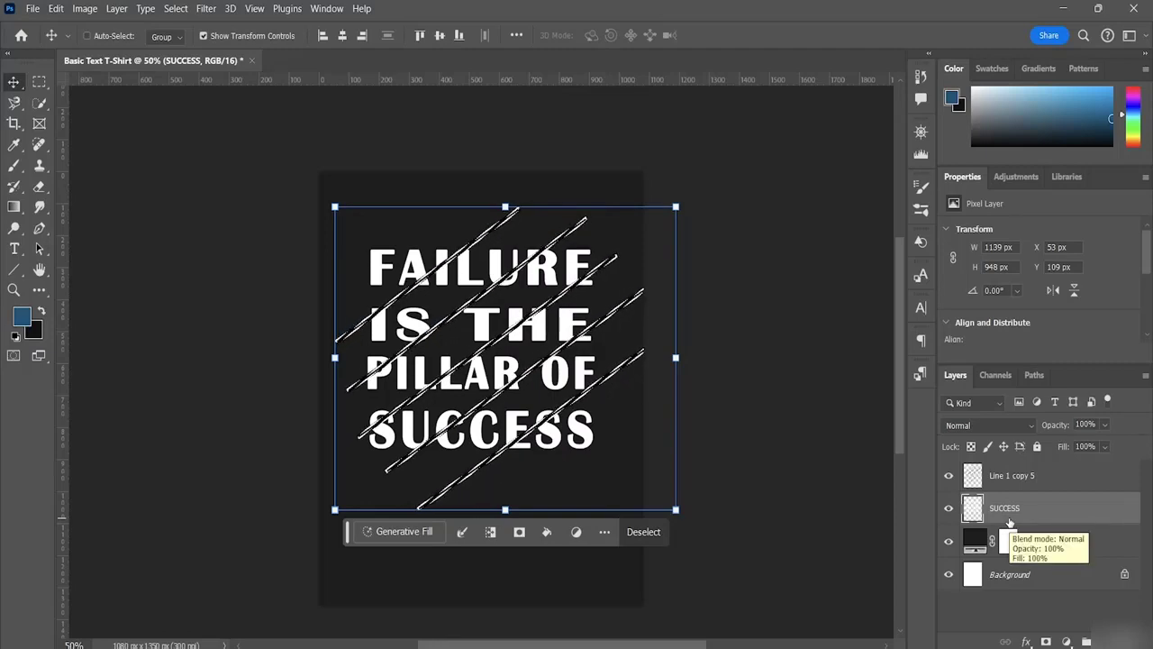
Clear the diagonal line selection and delete the Line 1 copy 5 layer above the sliced text.
left_click(947, 476)
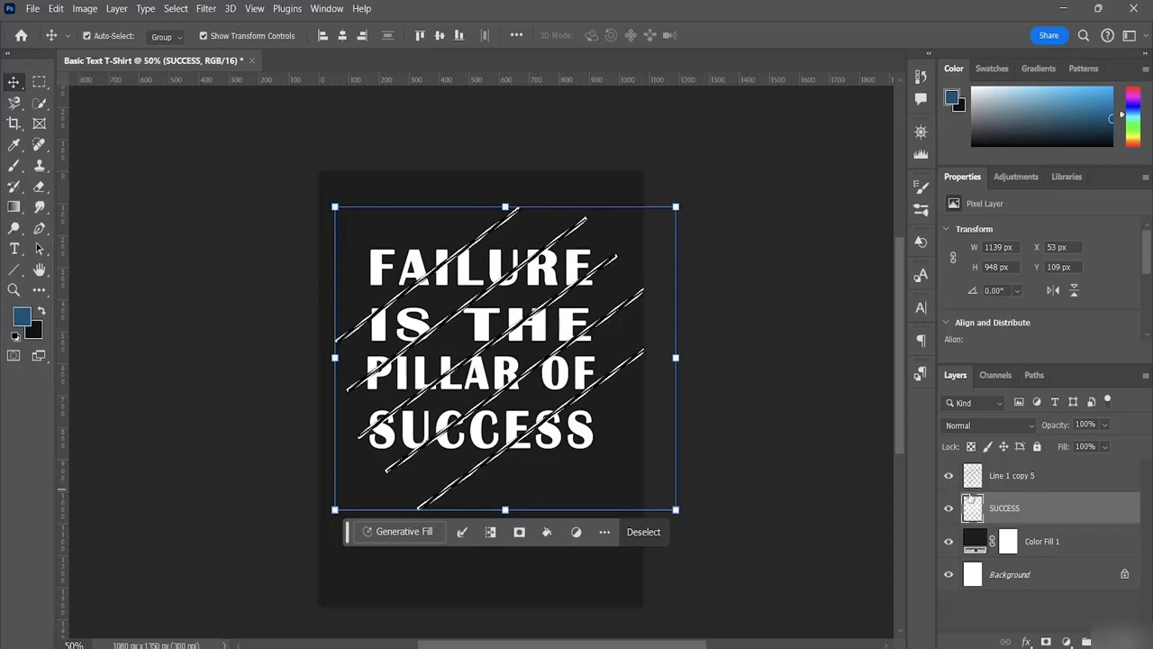
key("ctrl+d")
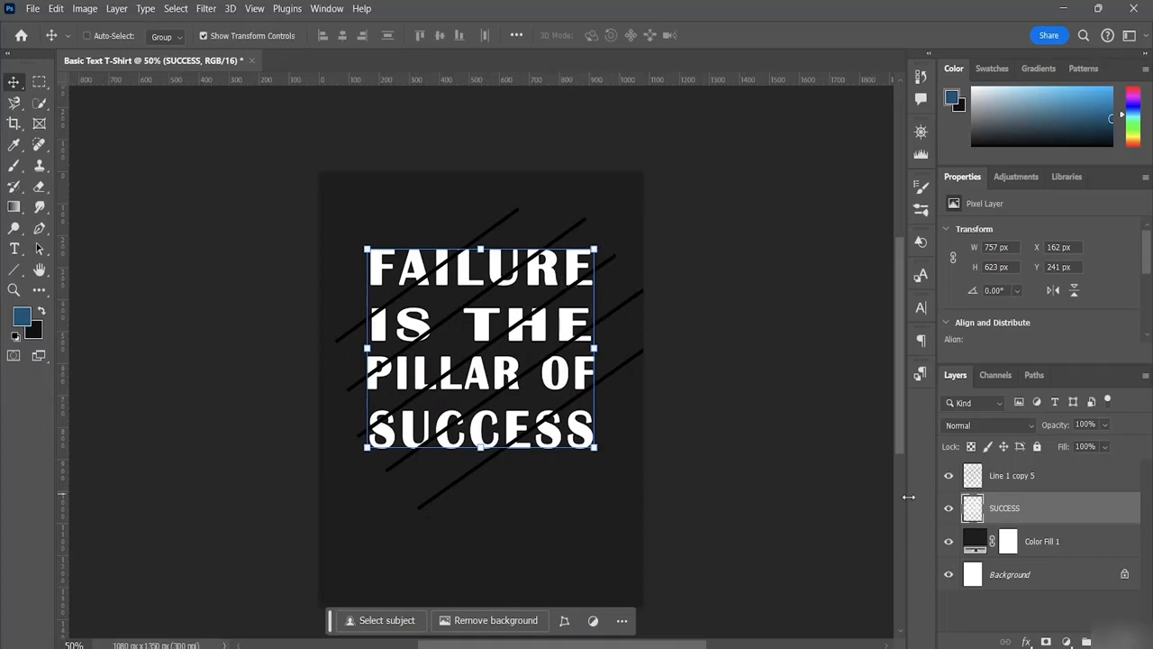
left_click(948, 475)
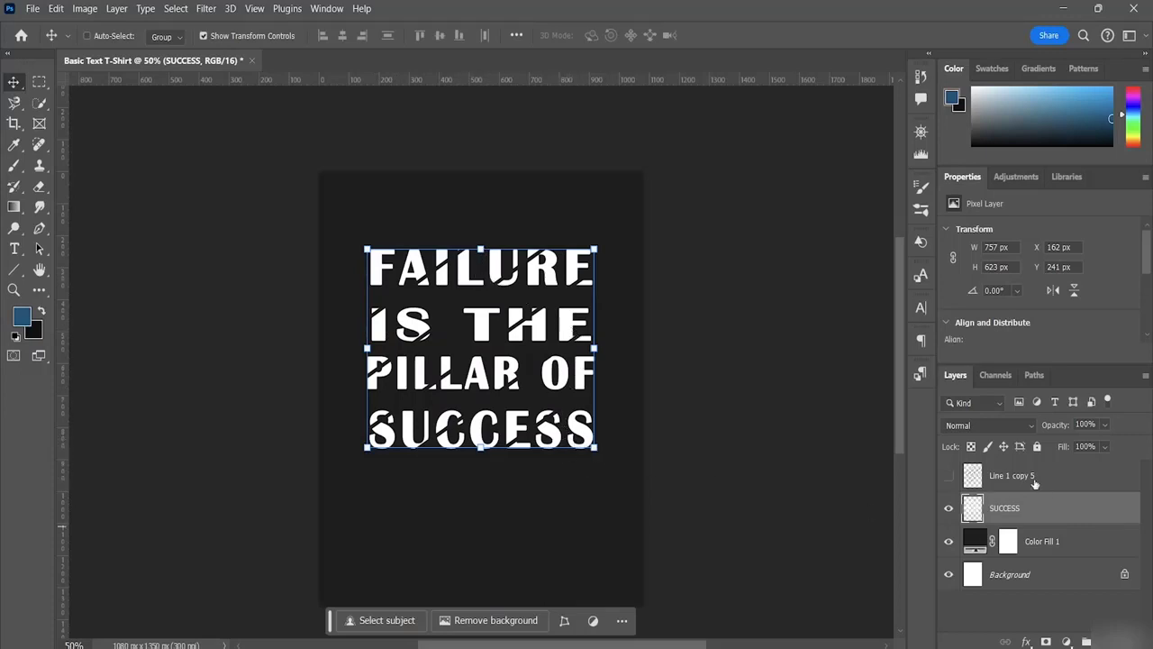
left_click(1002, 481)
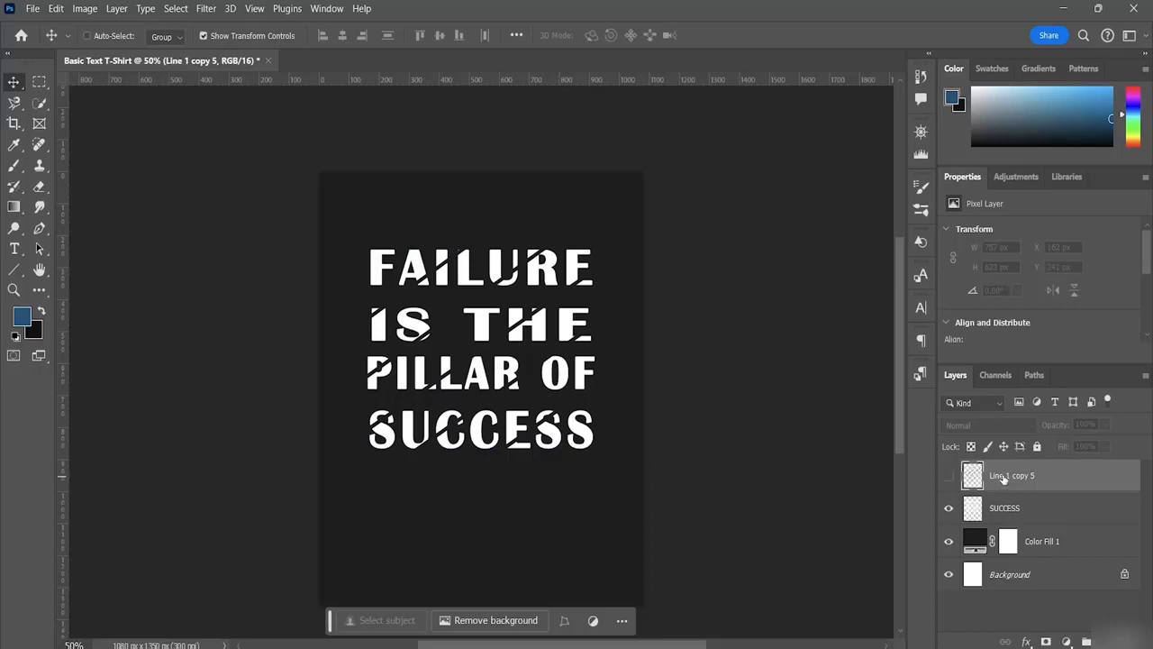
key("Delete")
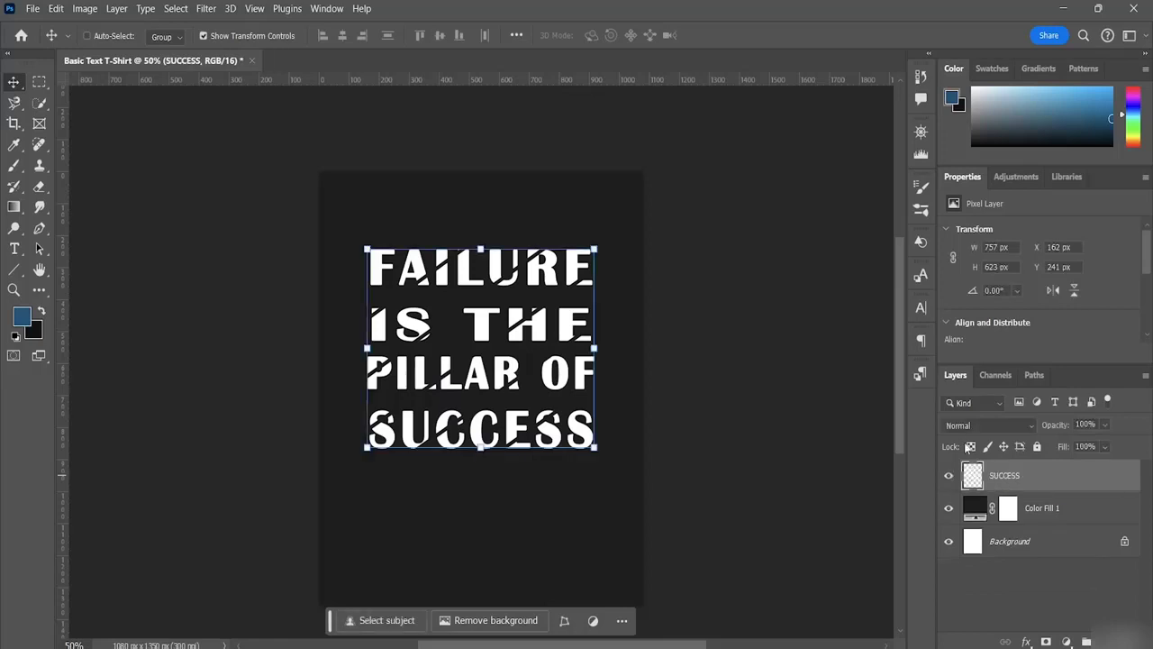
left_click(1025, 602)
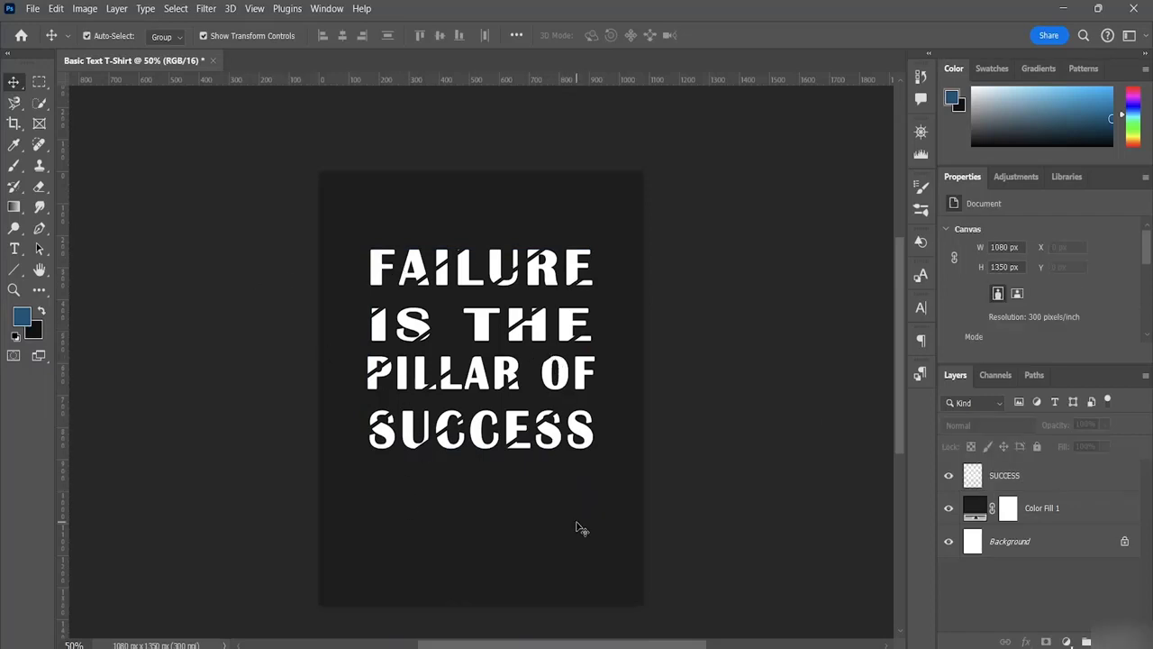
On the SUCCESS layer, select the F, A and I pieces of FAILURE and the I tip of IS above the first diagonal with the Magic Wand.
key("ctrl+plus")
key("ctrl+plus")
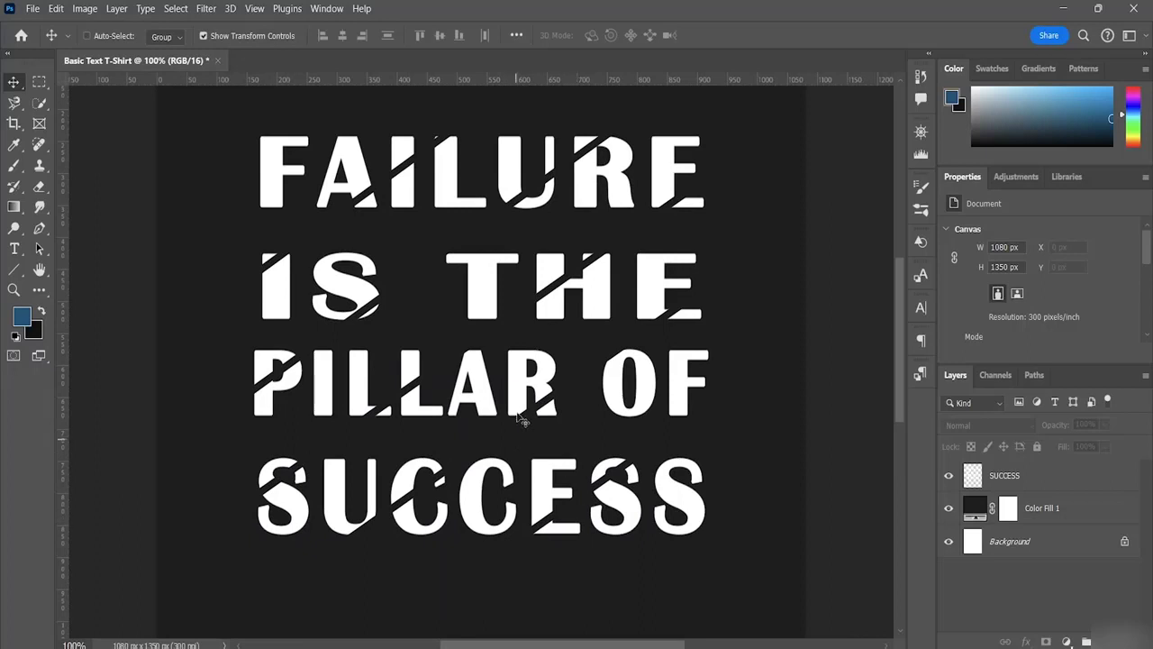
scroll(522, 412, "up", 2)
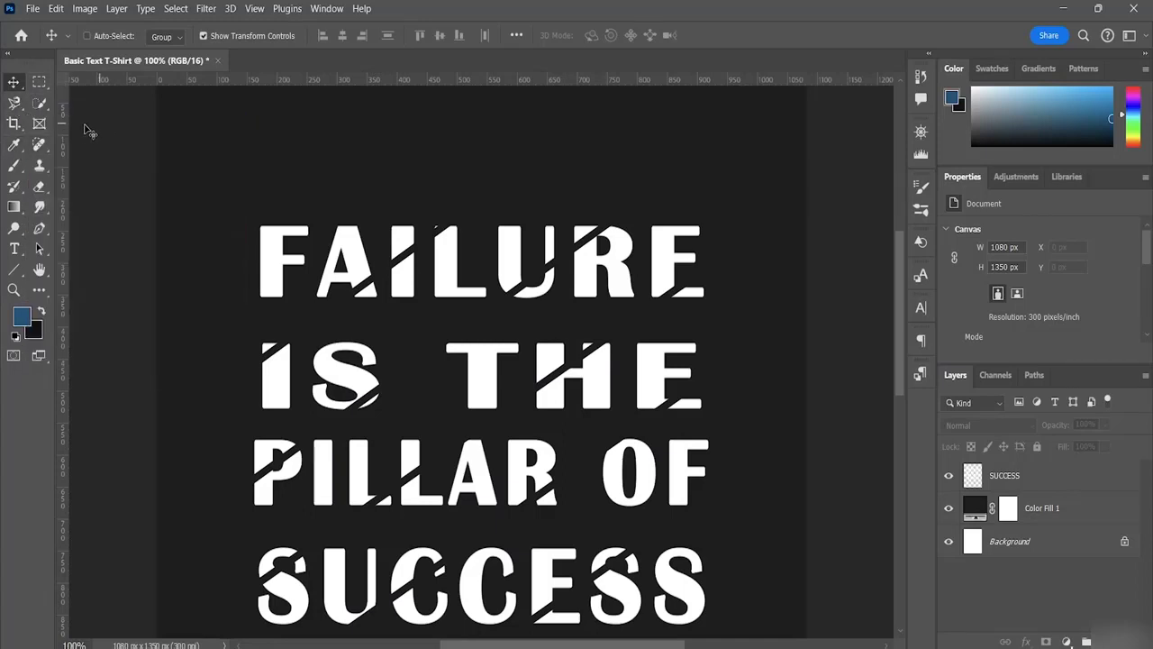
left_click(43, 143)
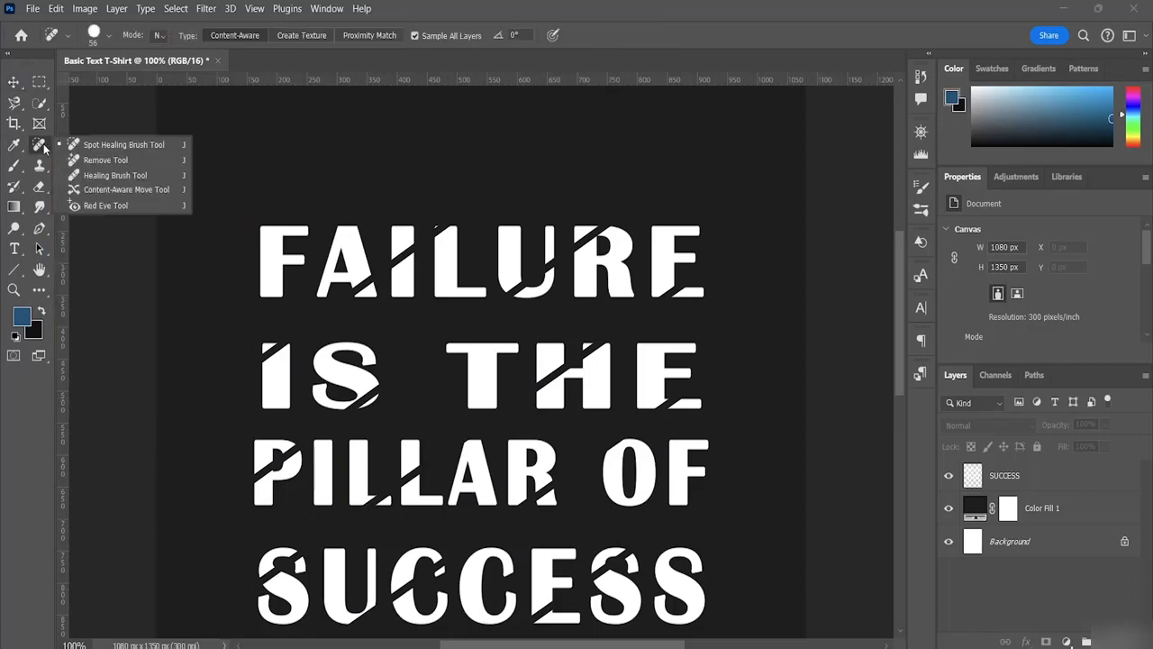
left_click(15, 103)
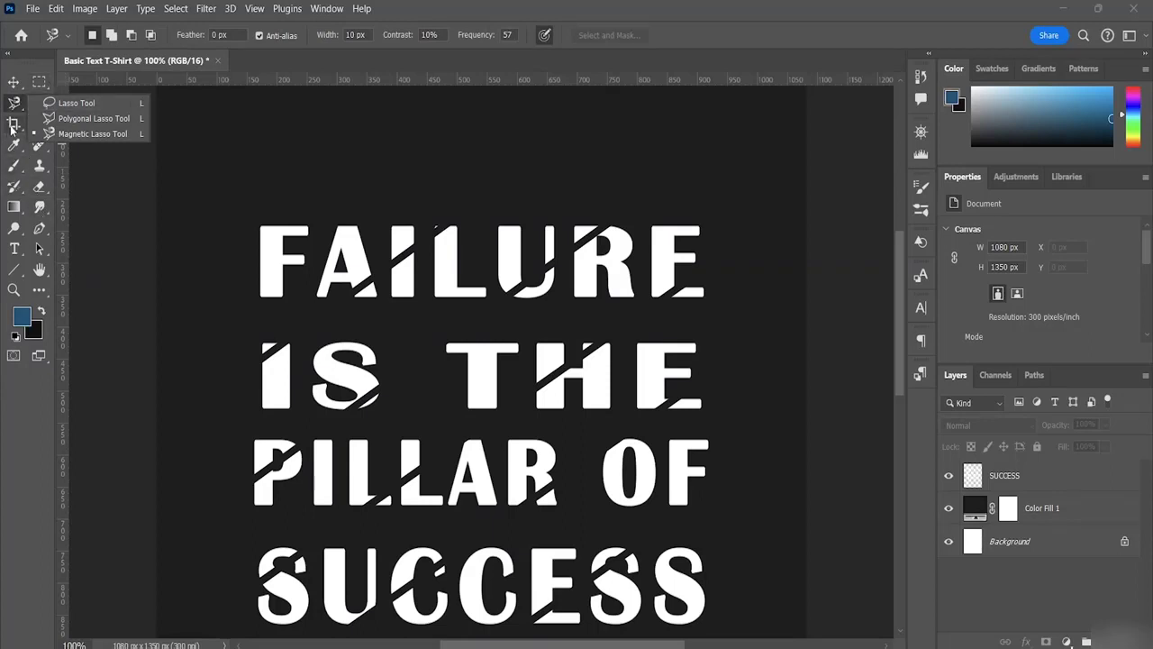
left_click(39, 81)
left_click(39, 106)
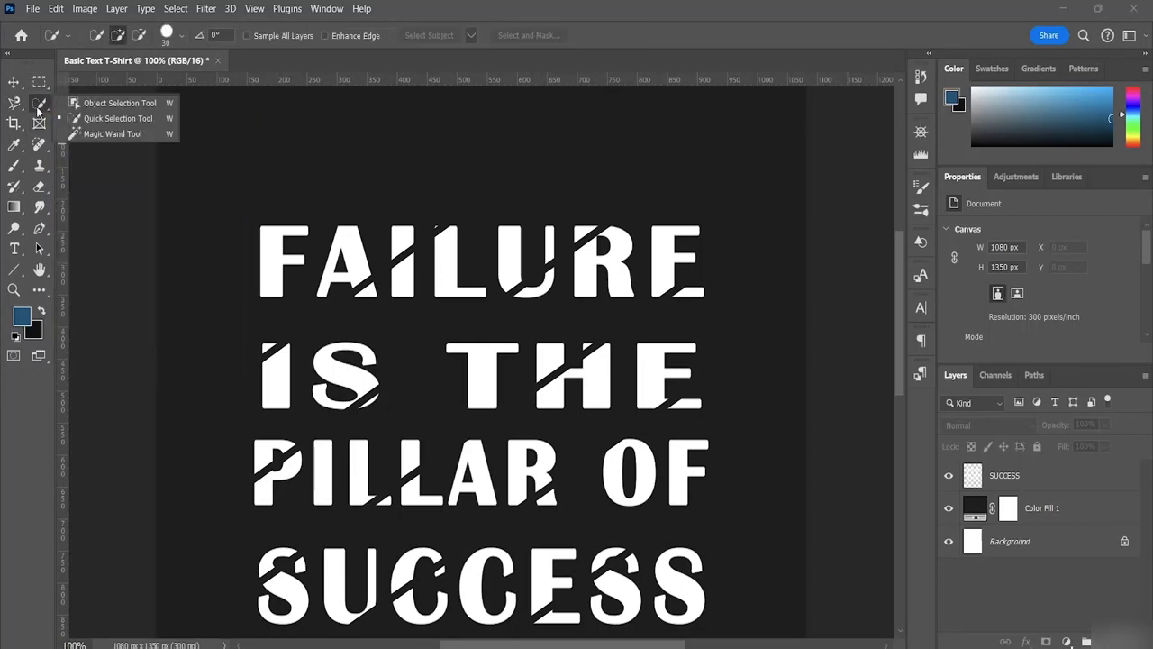
left_click(93, 133)
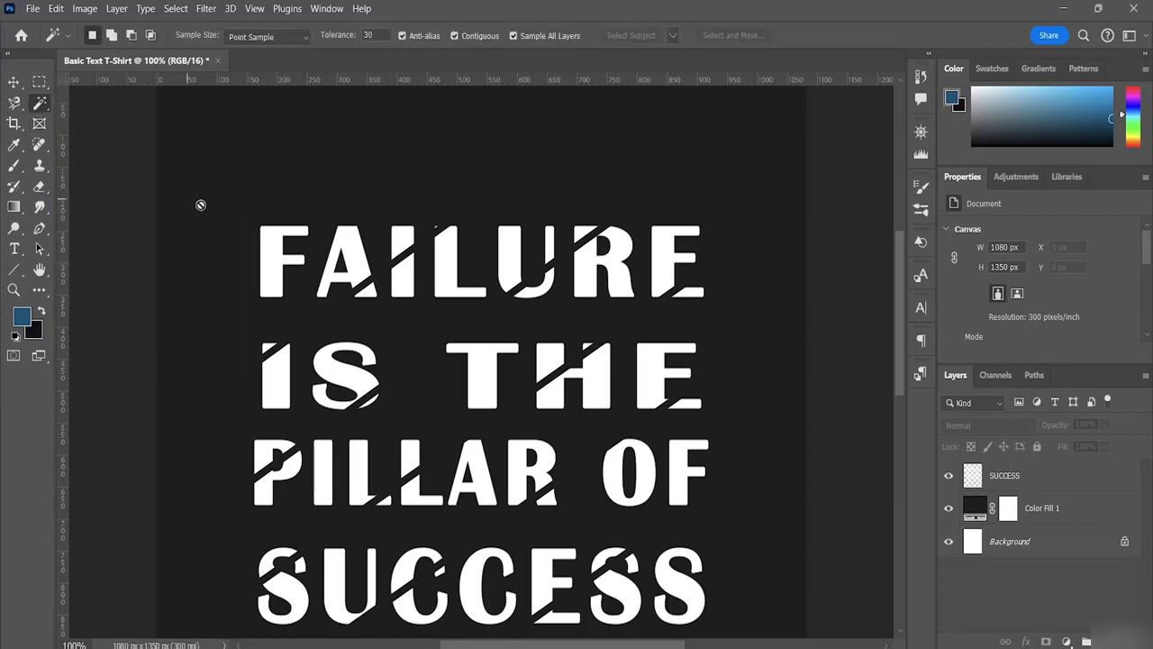
left_click(1004, 477)
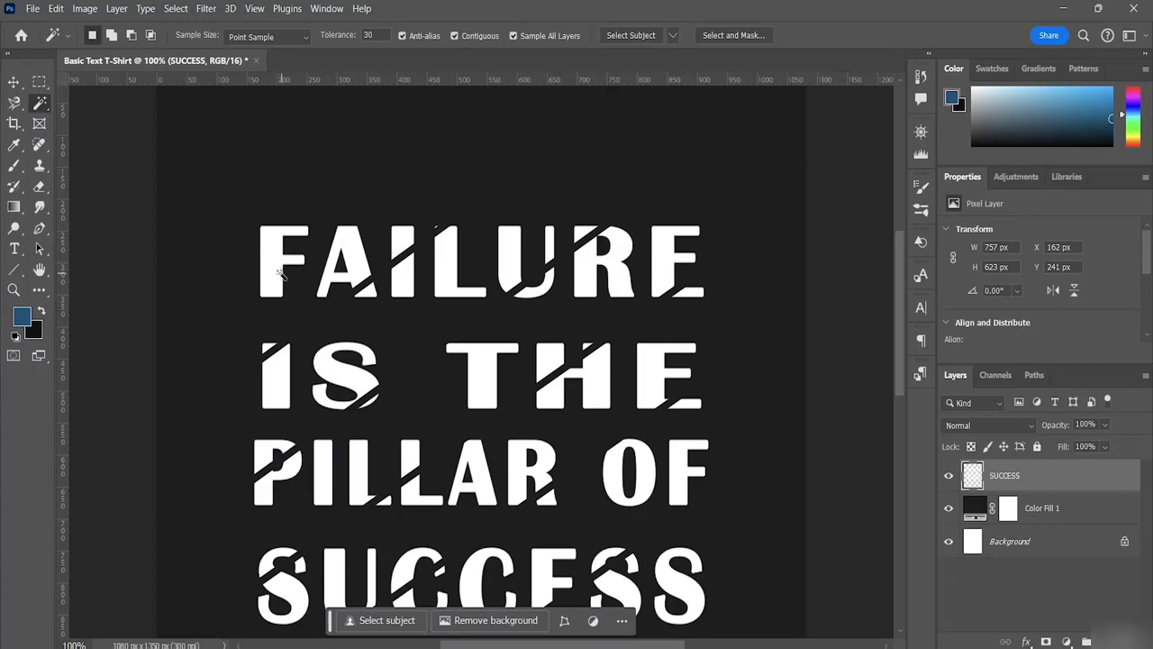
left_click(280, 274)
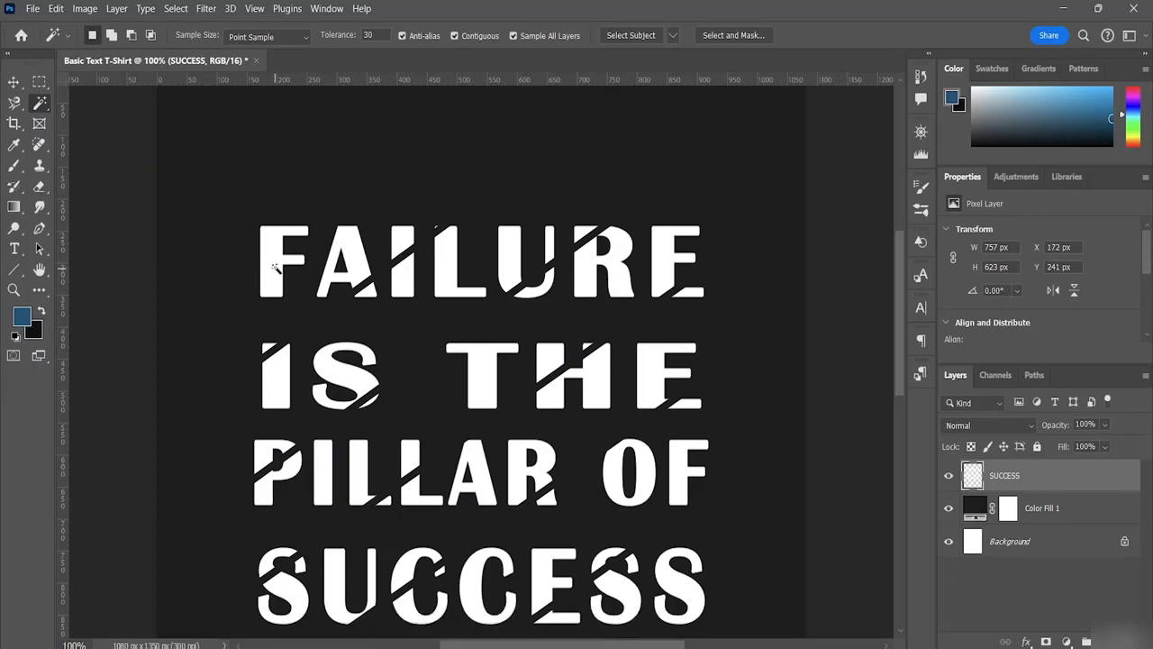
left_click(356, 263)
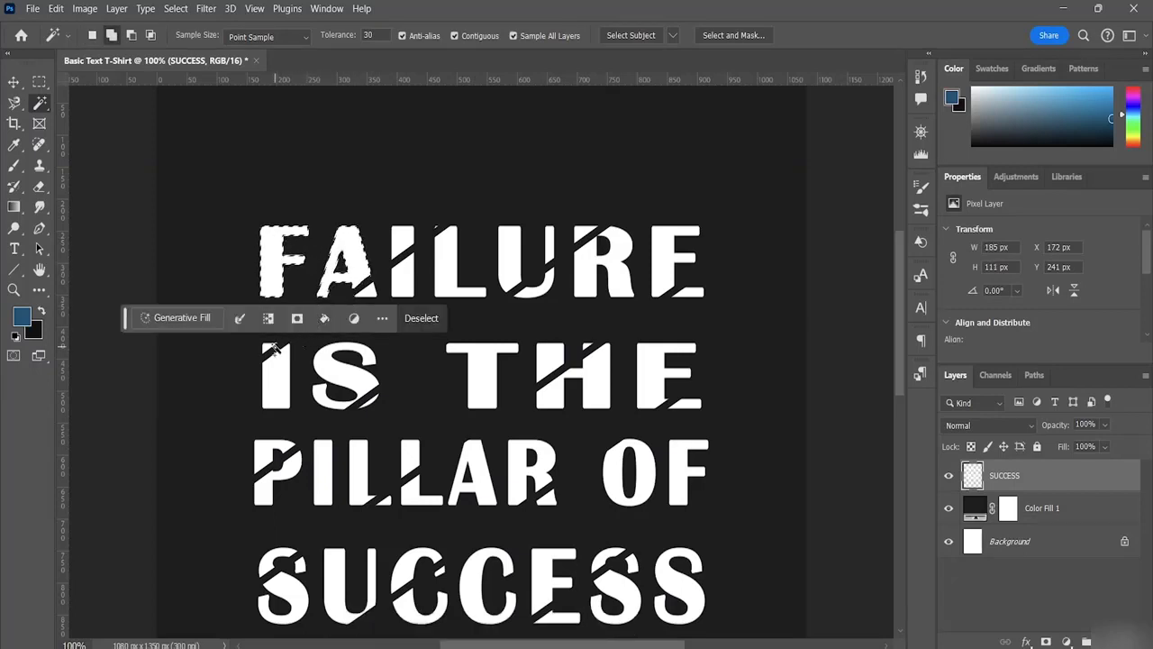
left_click(272, 352, "shift")
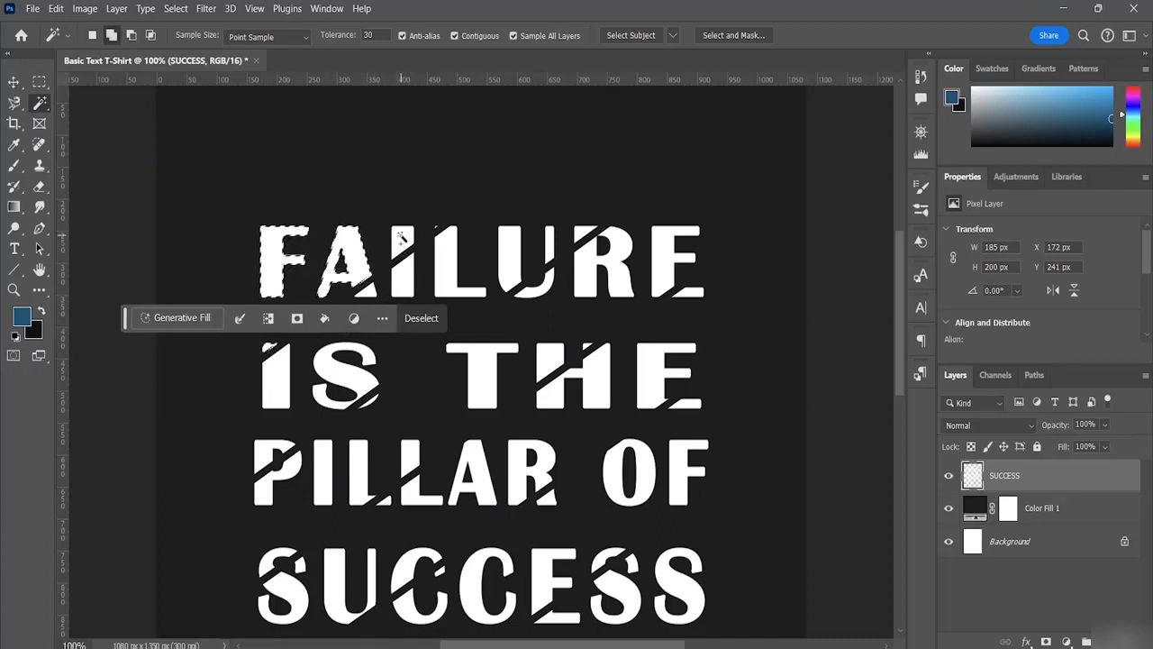
left_click(402, 236, "shift")
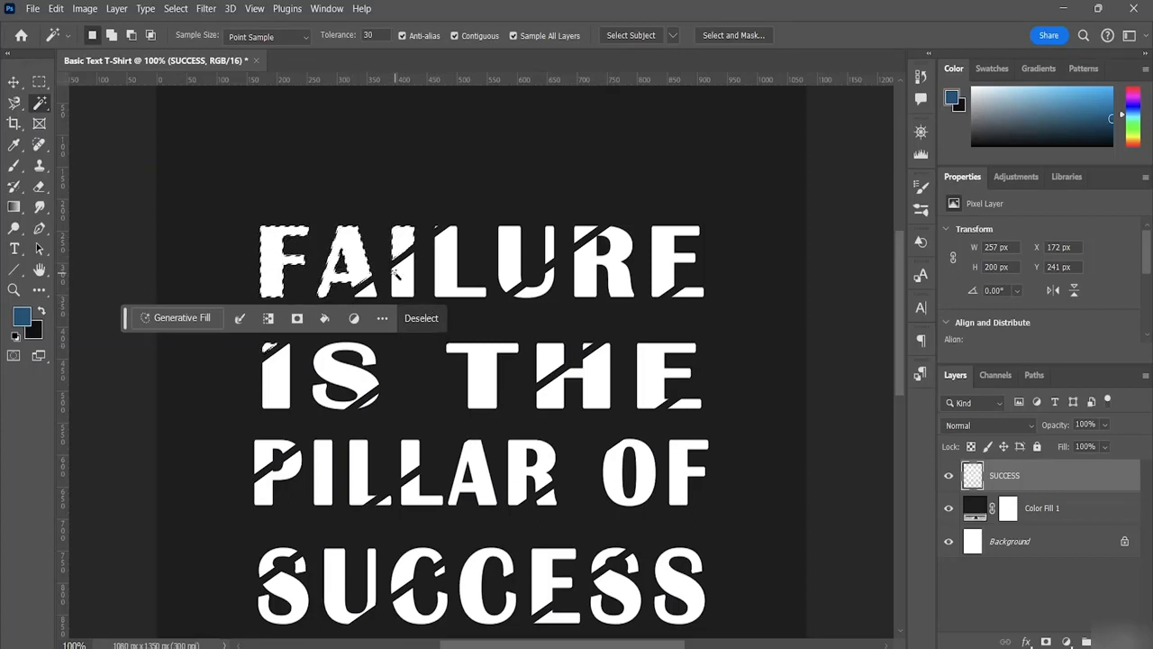
Set the foreground colour to light blue #51cbff, fill the selected letter pieces with it and clear the selection.
left_click(27, 317)
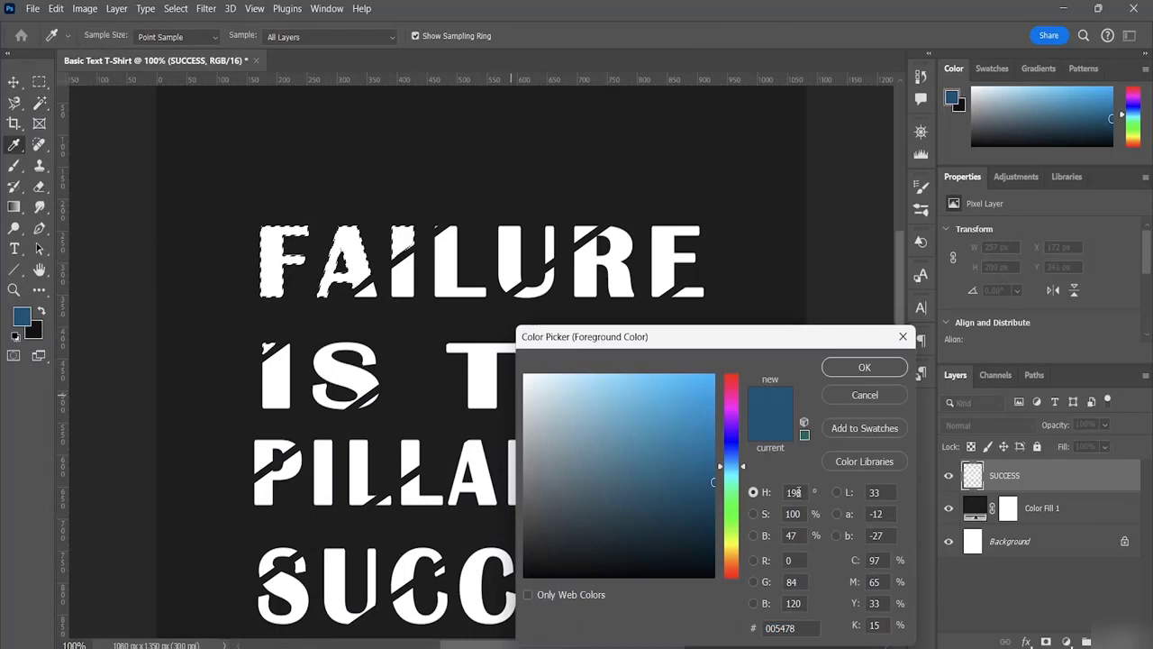
mouse_move(713, 485)
left_mouse_down()
mouse_move(684, 382)
mouse_move(648, 358)
mouse_move(654, 346)
left_mouse_up()
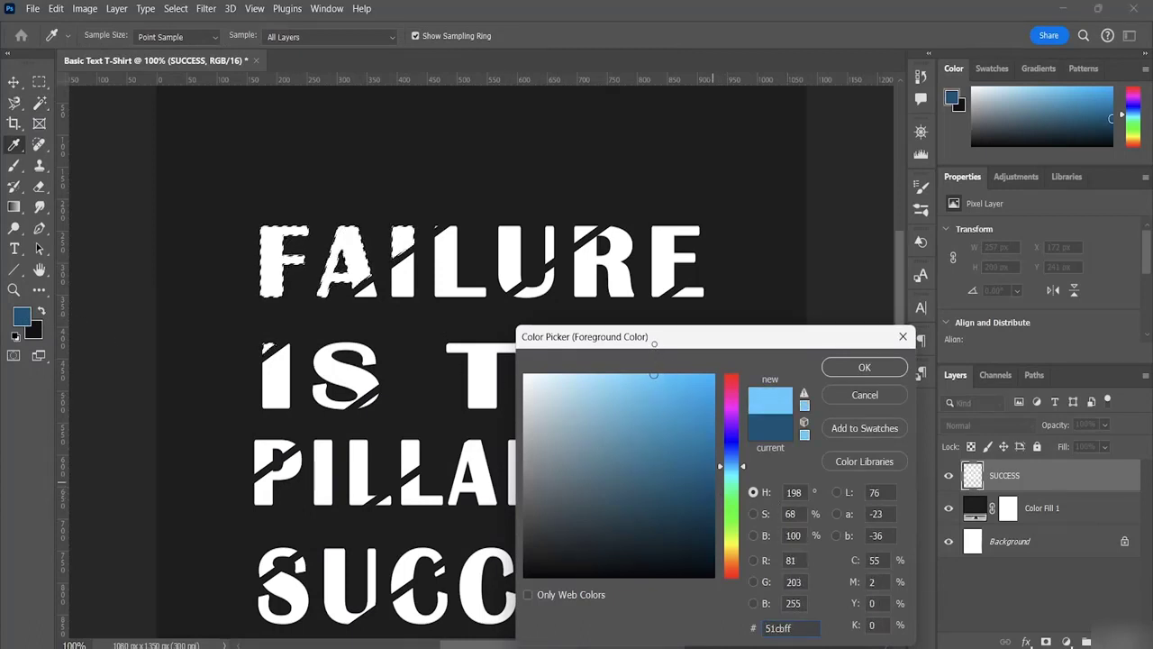
left_click(852, 369)
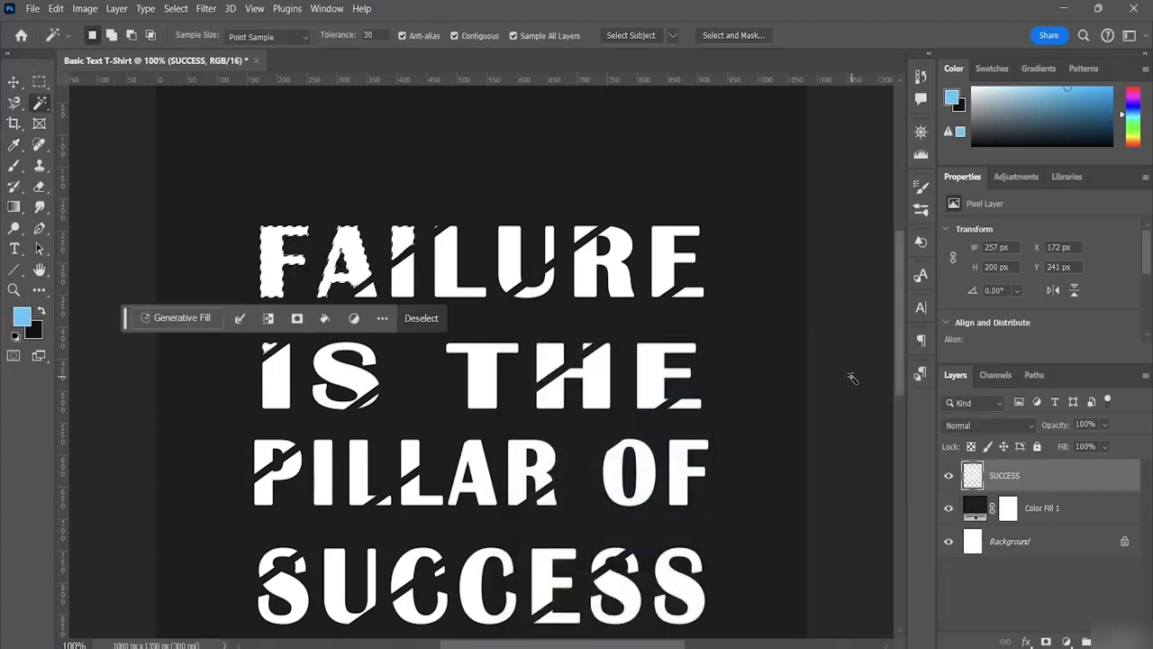
key("alt")
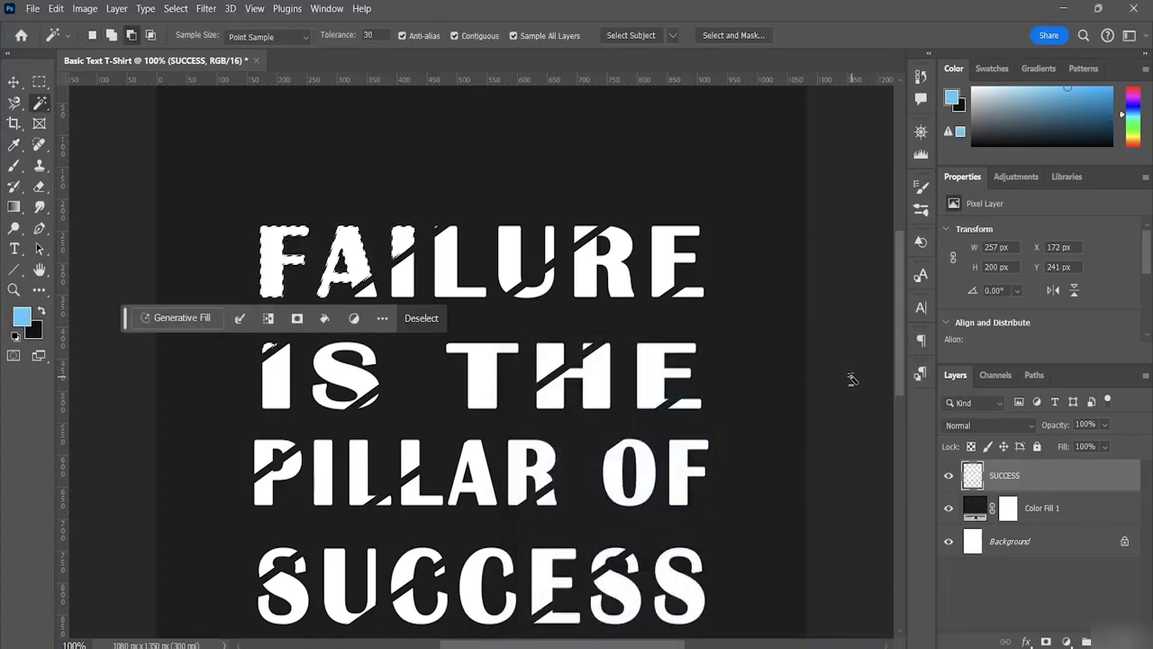
key("alt+BackSpace")
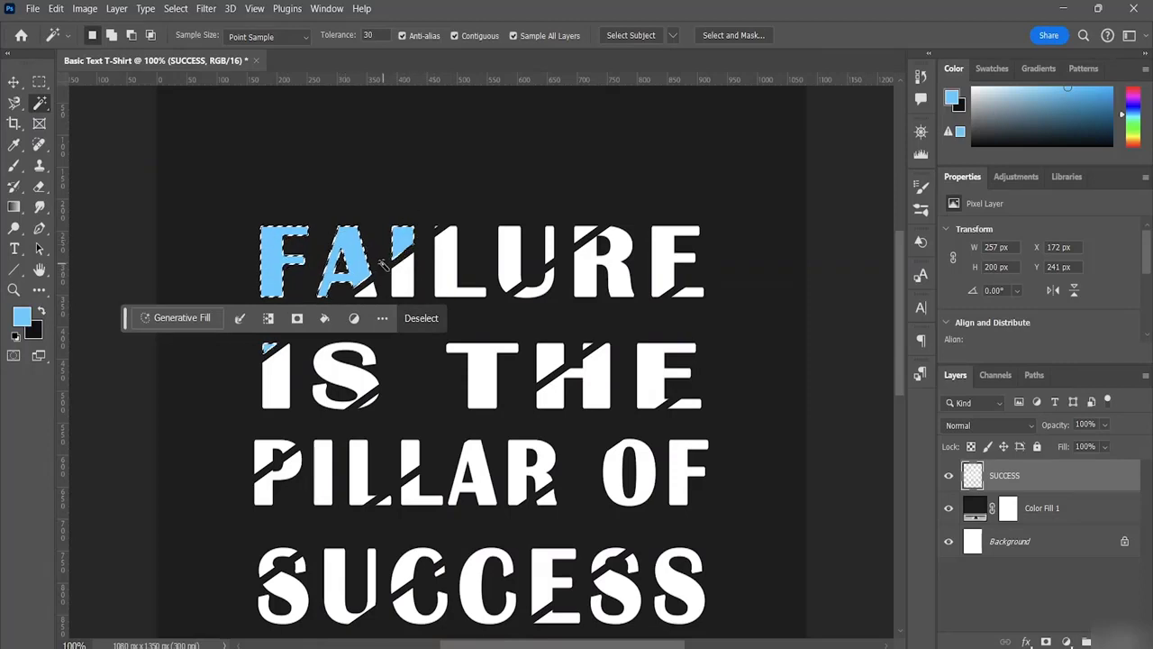
left_click(421, 329)
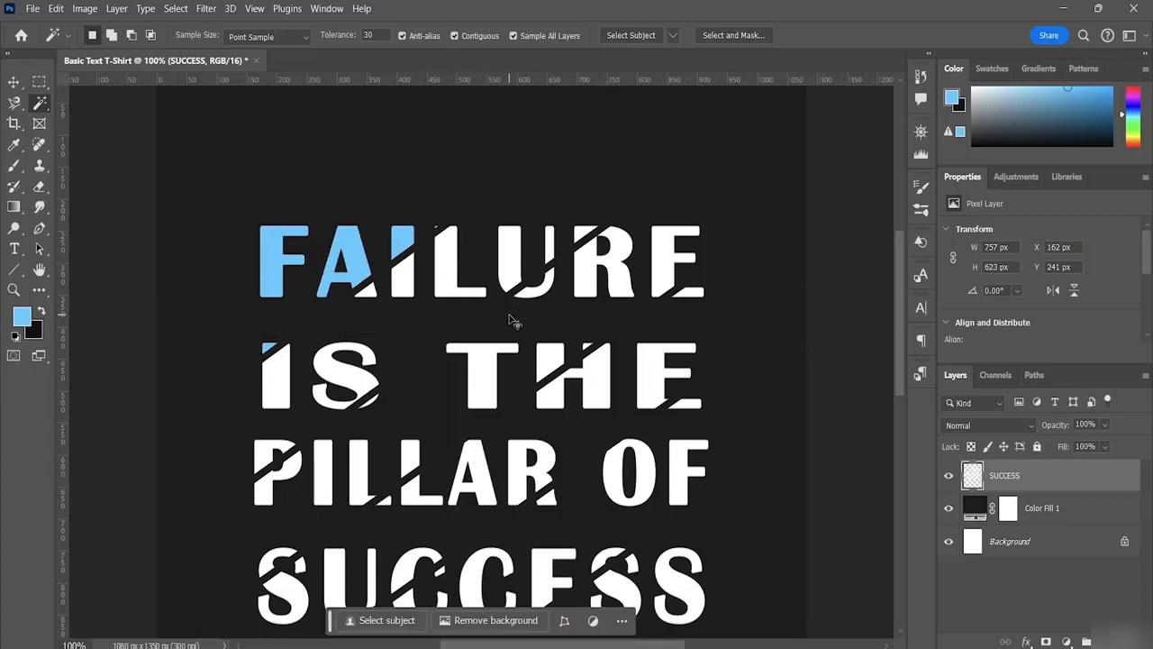
Select the white pieces of FAILURE, IS and the P of PILLAR between the first and second diagonals with the Magic Wand.
key("ctrl+plus")
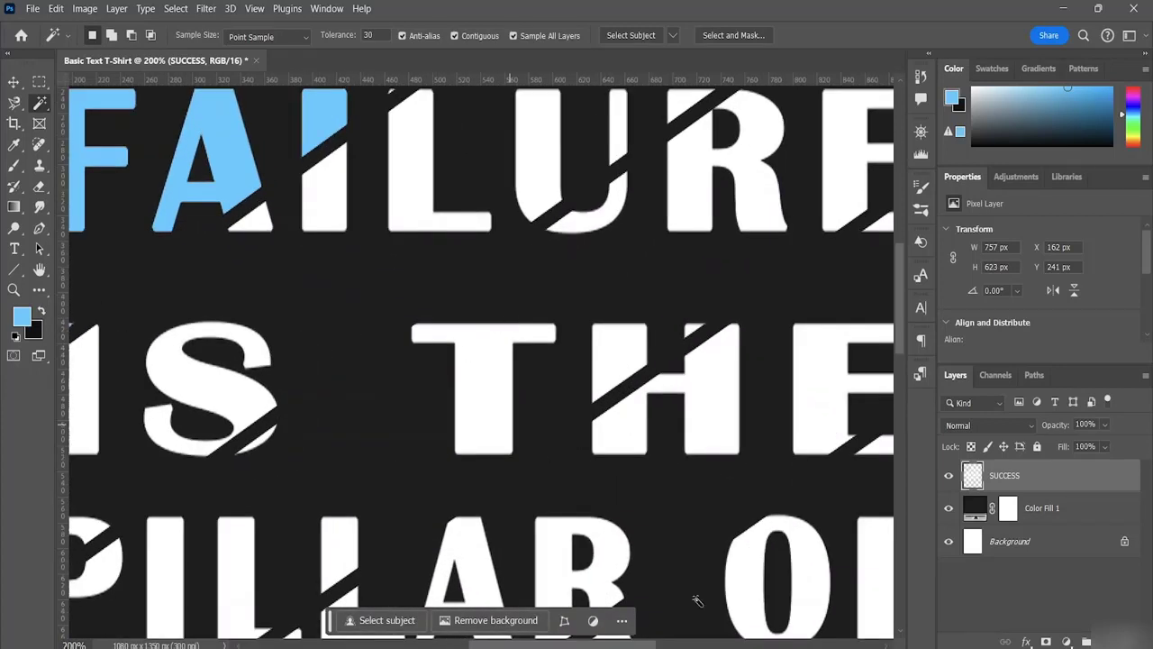
left_click_drag(562, 644, 539, 644)
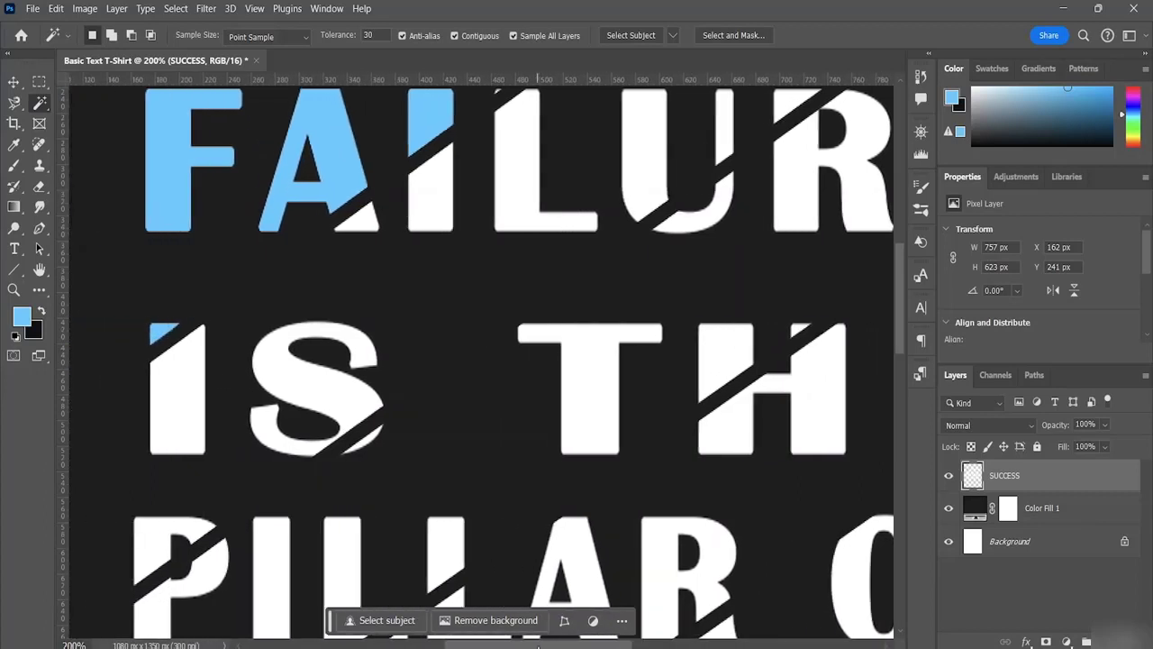
left_click(179, 410)
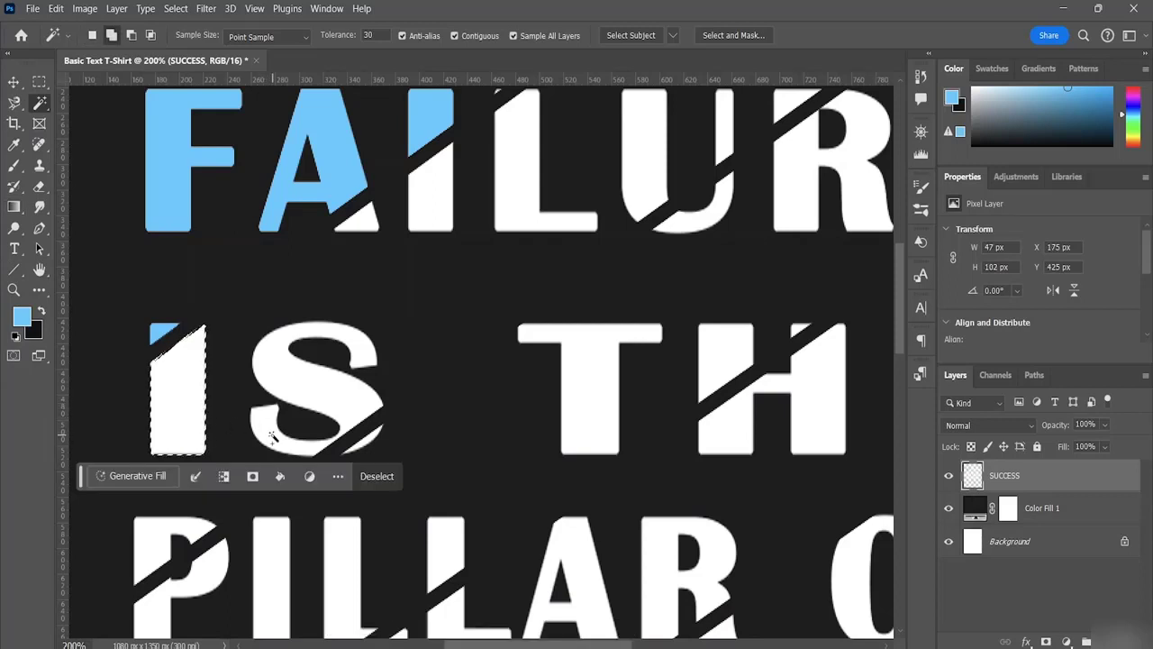
left_click(272, 437, "shift")
left_click(167, 531, "shift")
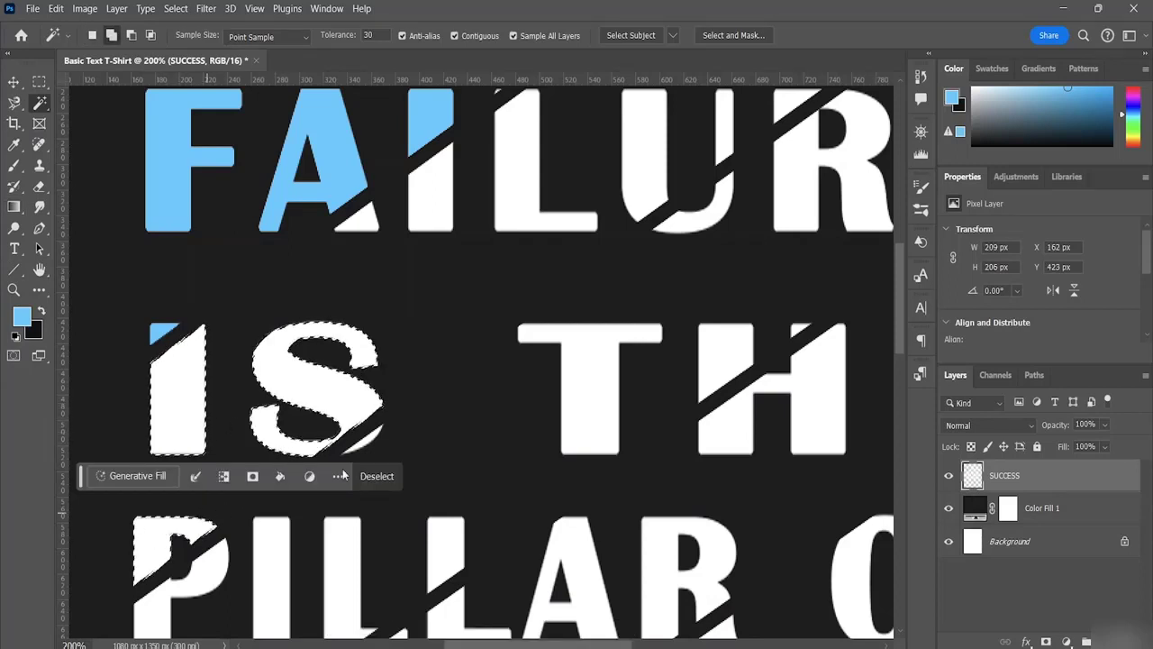
left_click(432, 200, "shift")
left_click(511, 207, "shift")
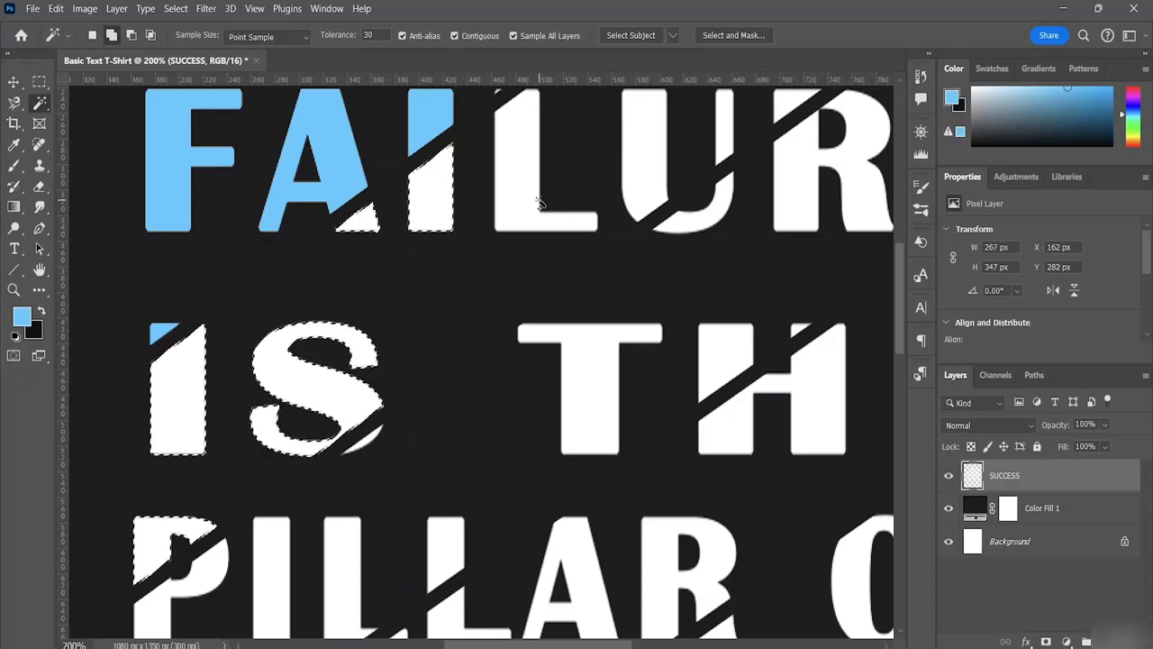
left_click(649, 184, "shift")
scroll(682, 175, "up", 3)
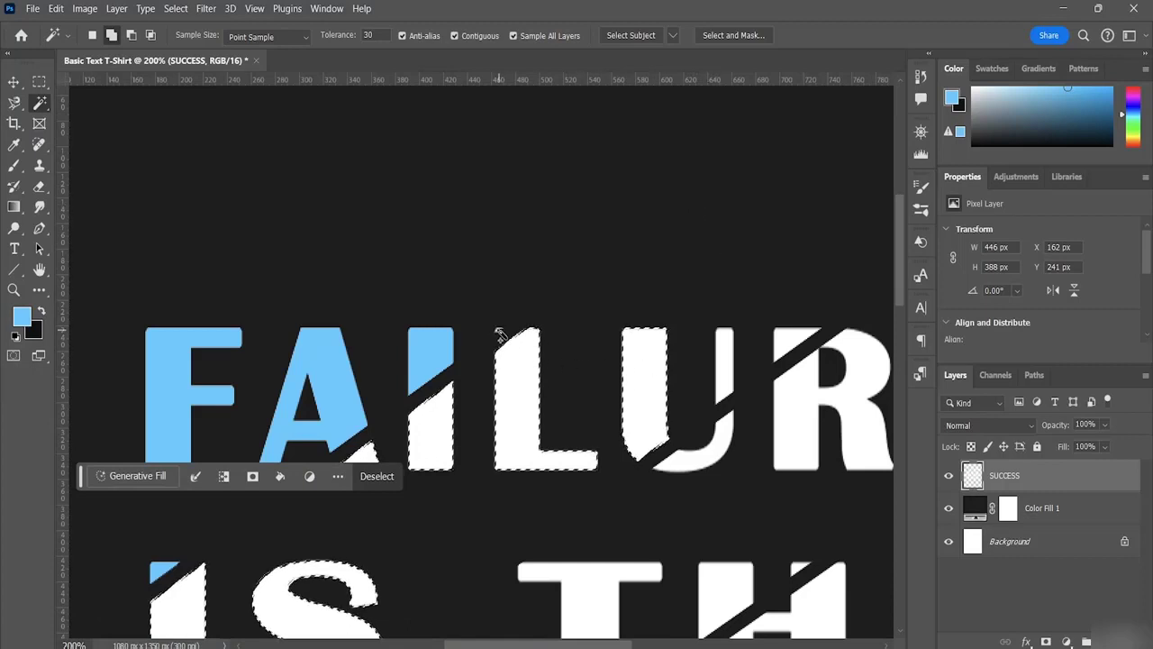
key("ctrl+shift+i")
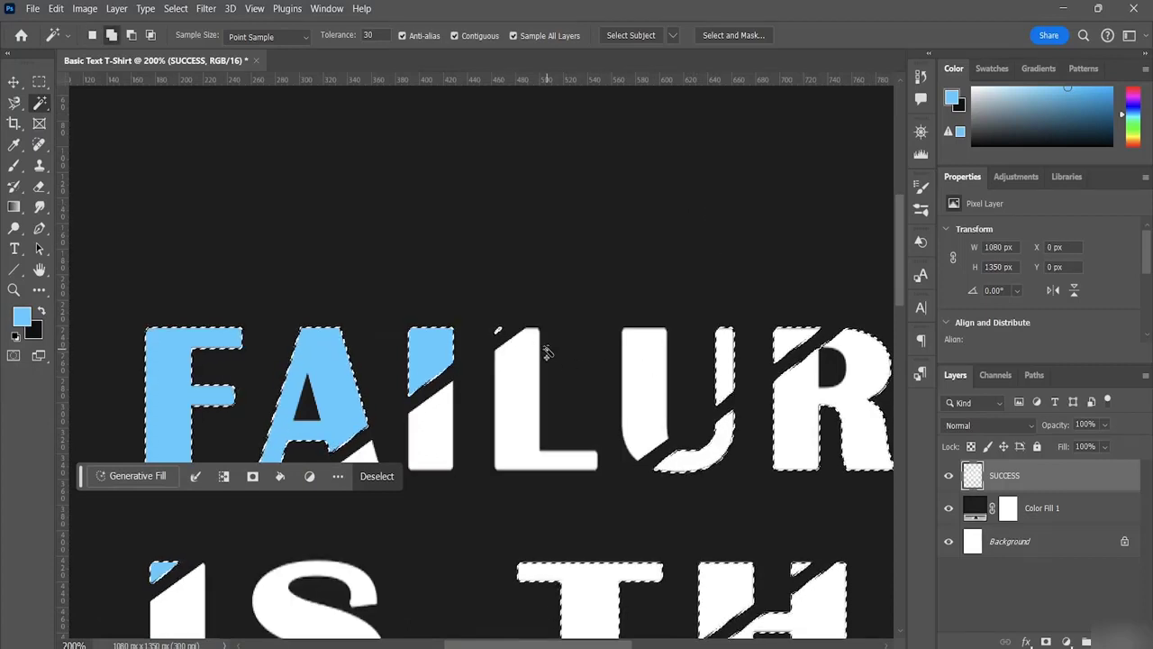
key("ctrl+shift+i")
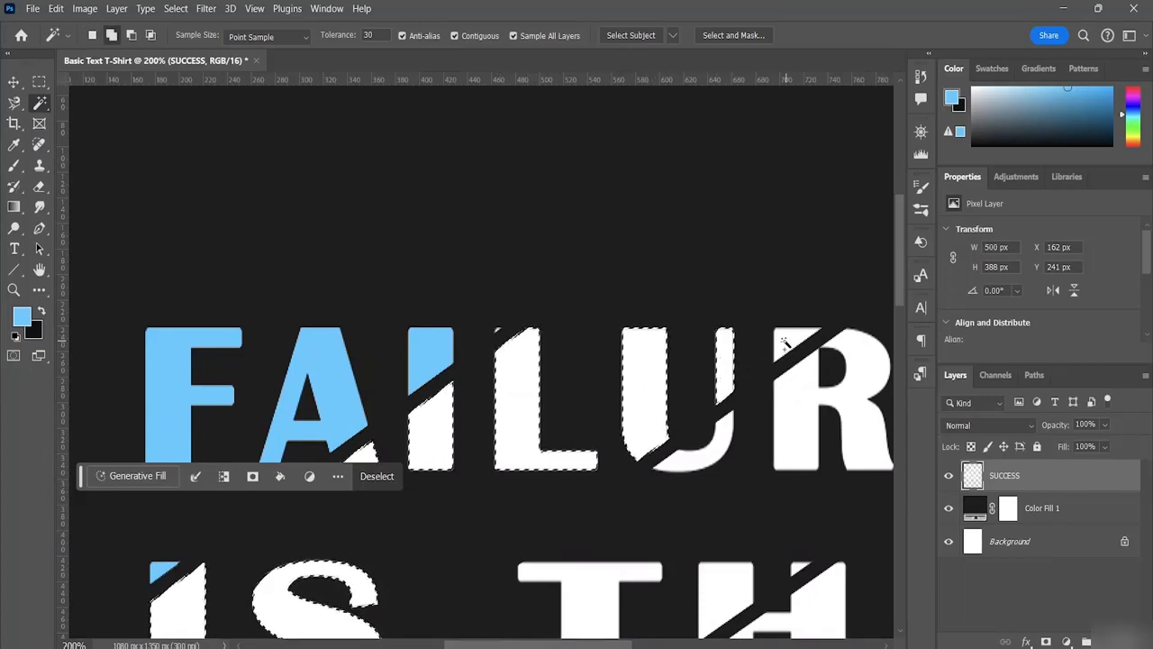
left_click(785, 347, "shift")
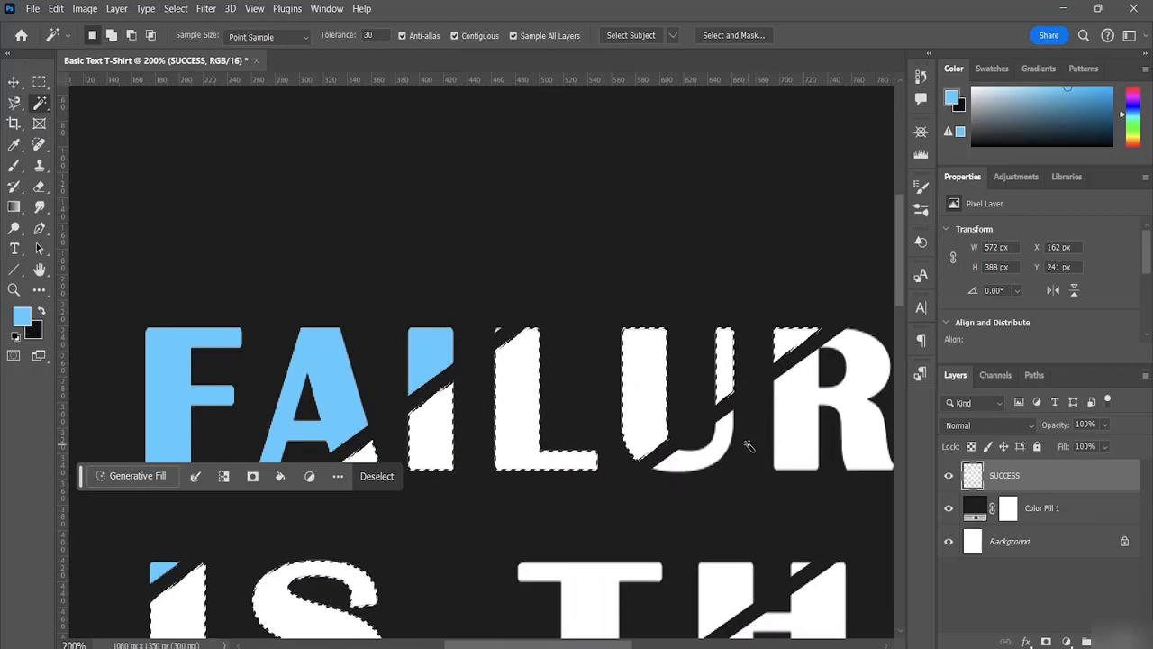
Set the foreground colour to red #ff2323, fill the selected second-band letter pieces with it and clear the selection.
left_click(21, 316)
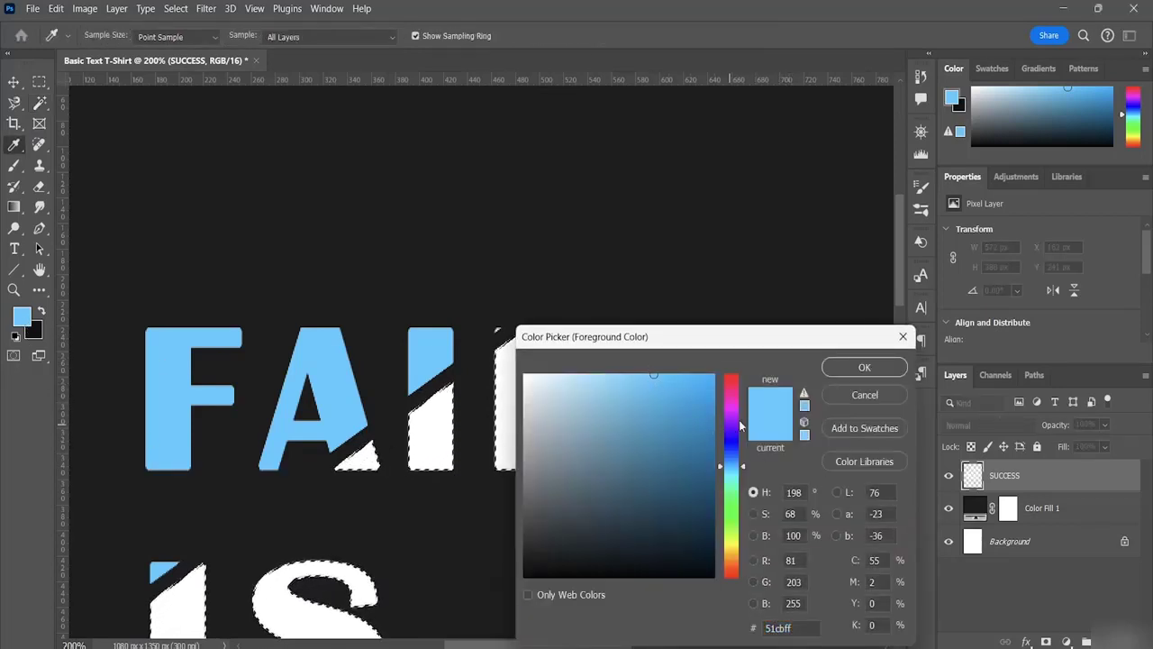
left_click_drag(744, 470, 735, 367)
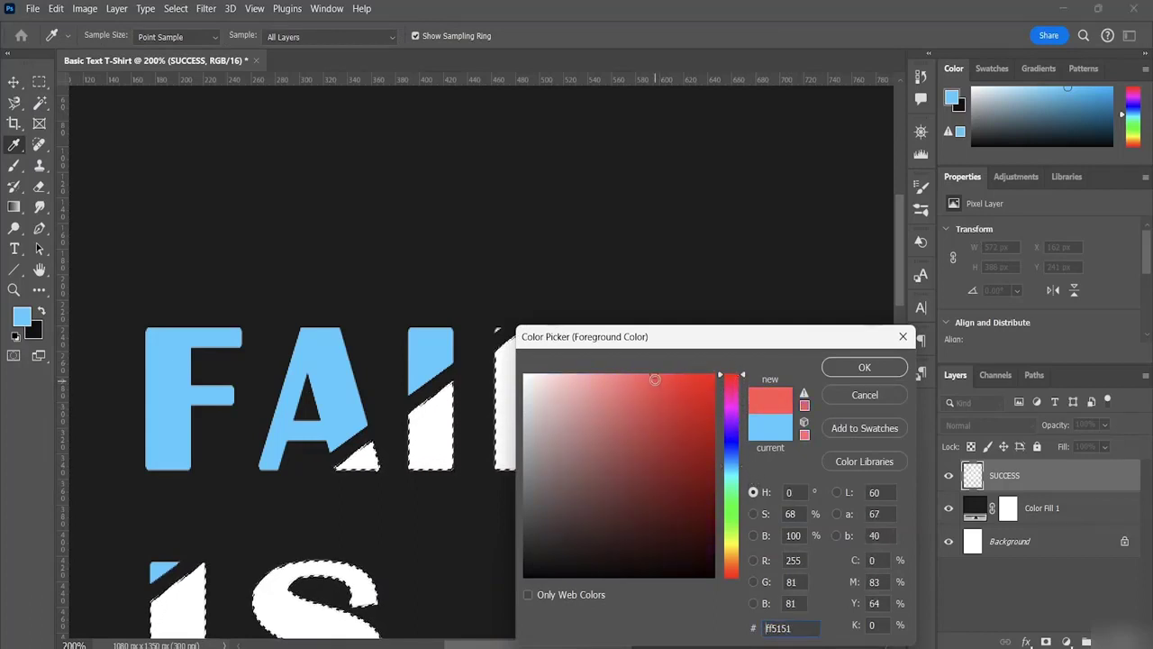
left_click_drag(656, 374, 688, 375)
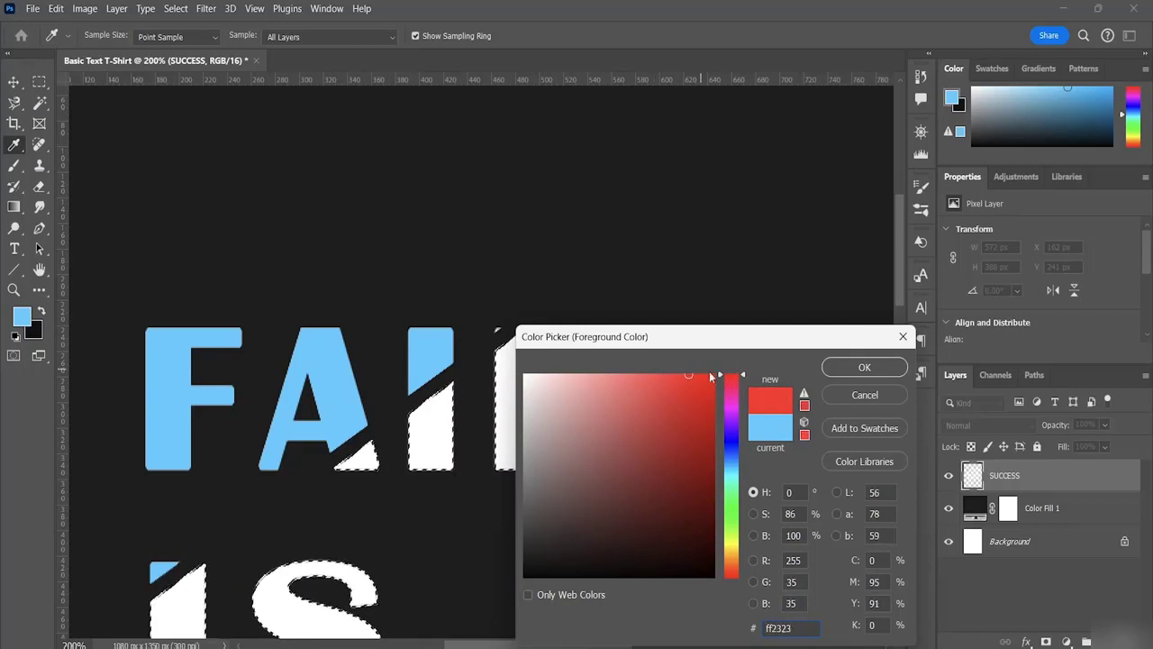
left_click(866, 367)
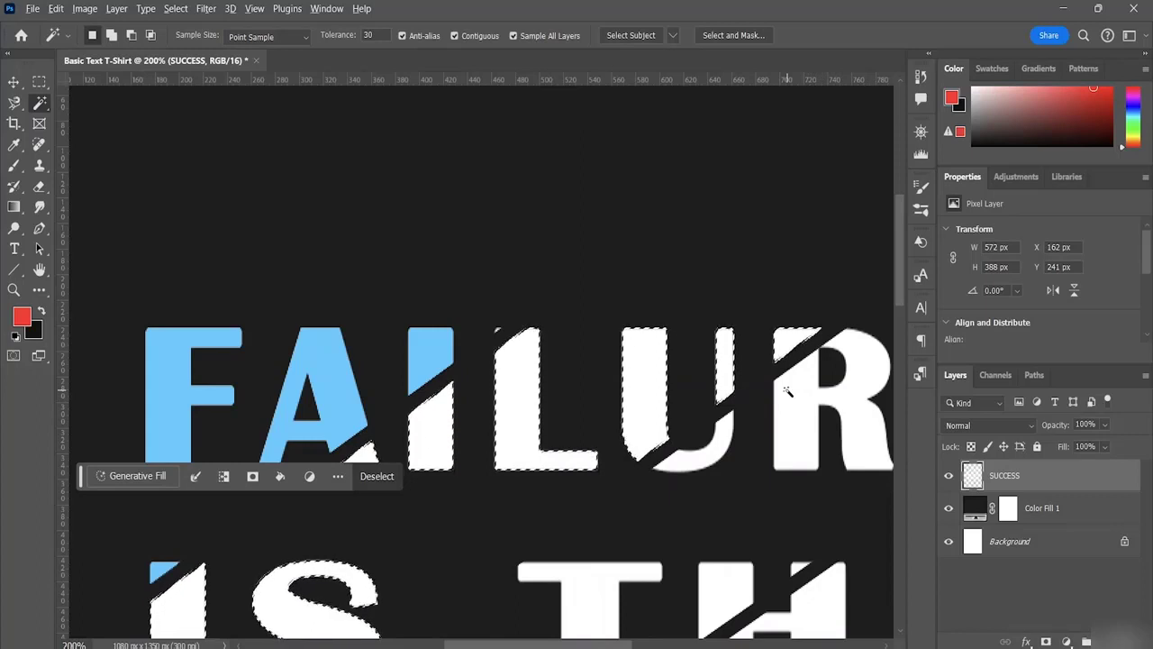
key("alt+BackSpace")
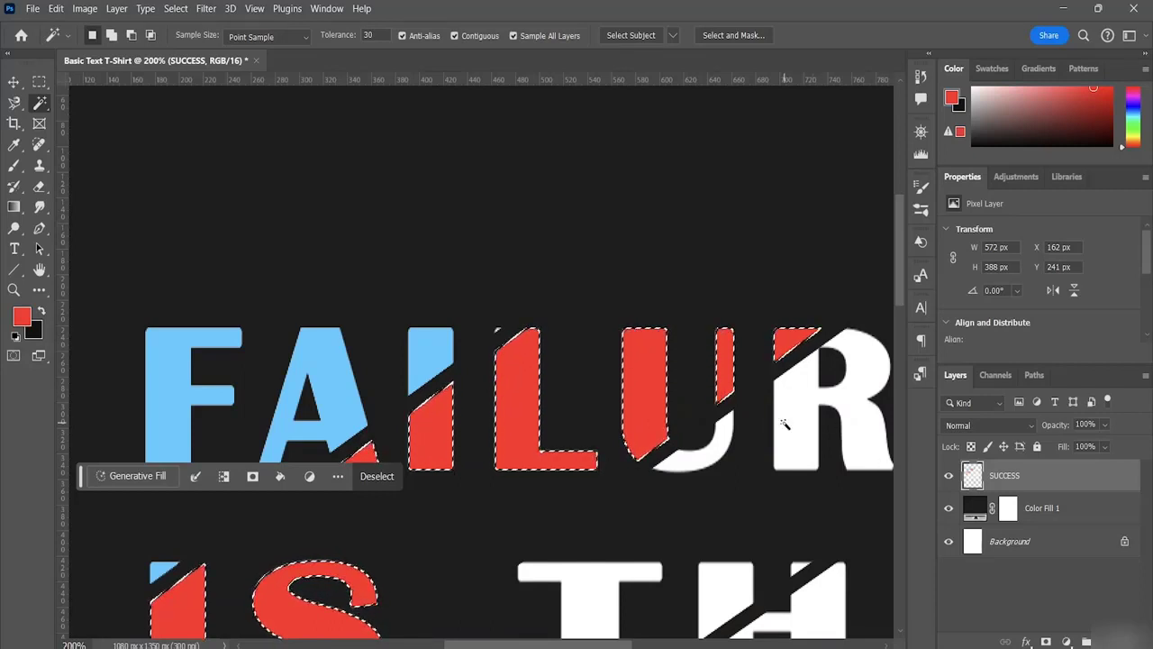
scroll(780, 420, "down", 3)
scroll(777, 419, "down", 3)
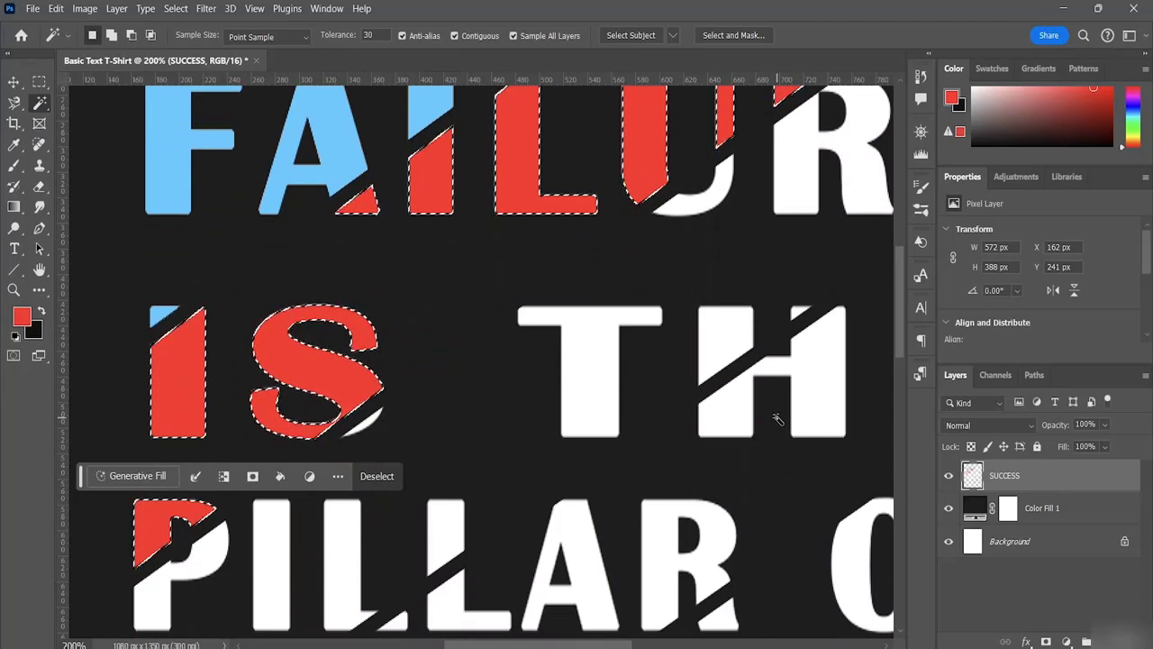
key("ctrl+d")
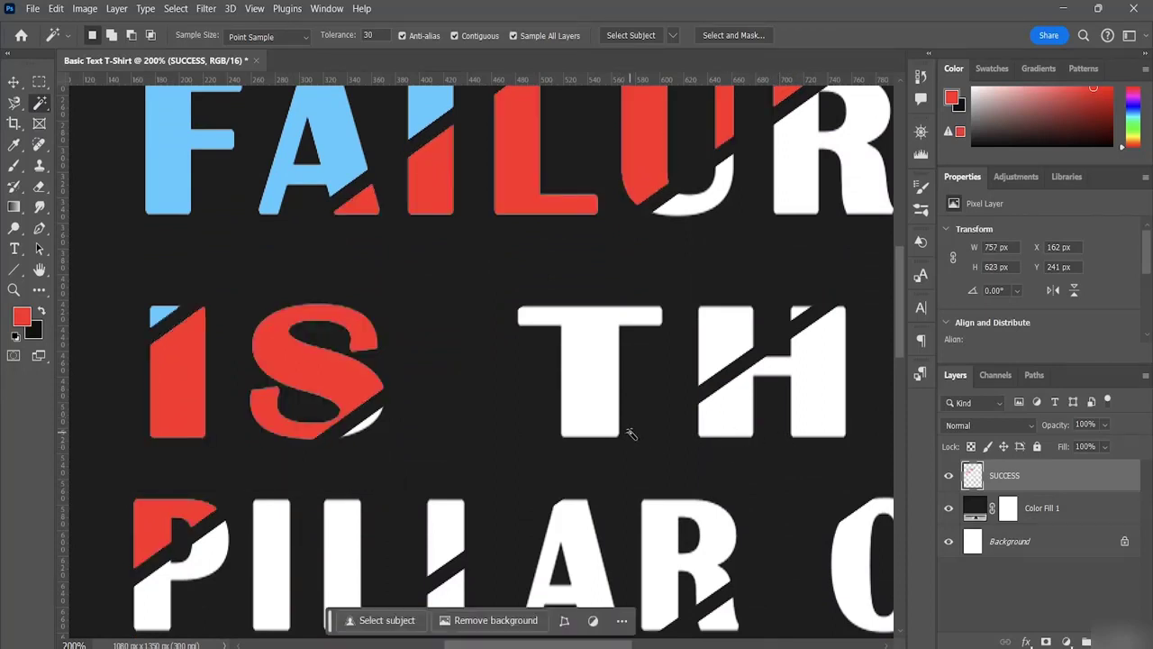
key("ctrl+minus")
key("ctrl+minus")
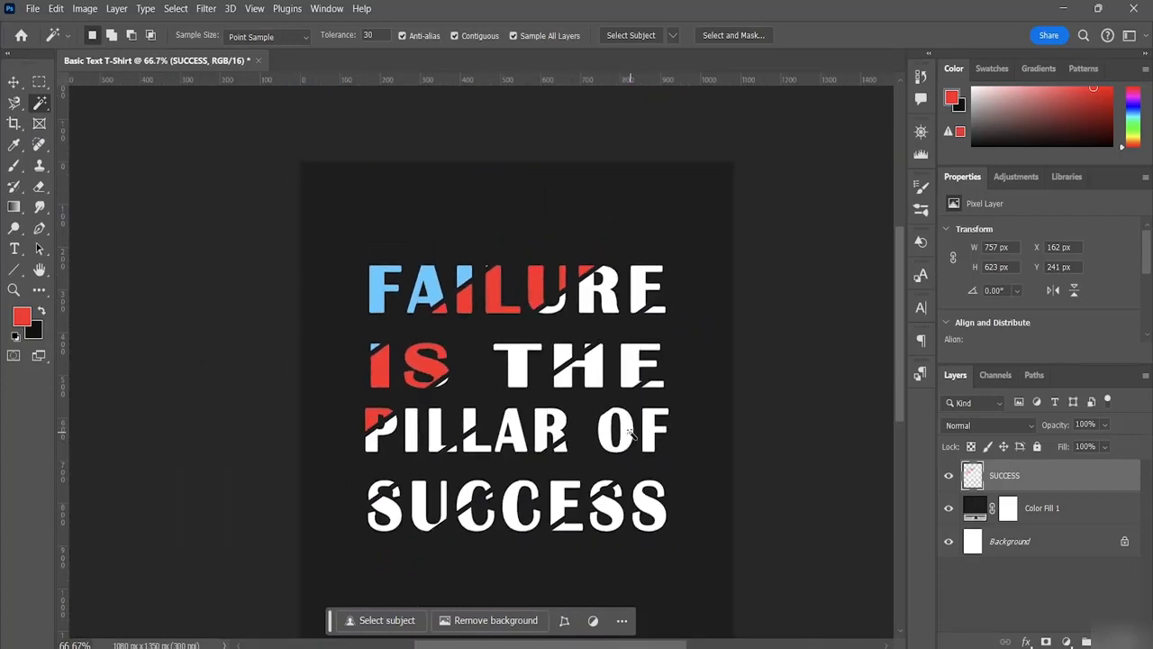
scroll(610, 313, "down", 1)
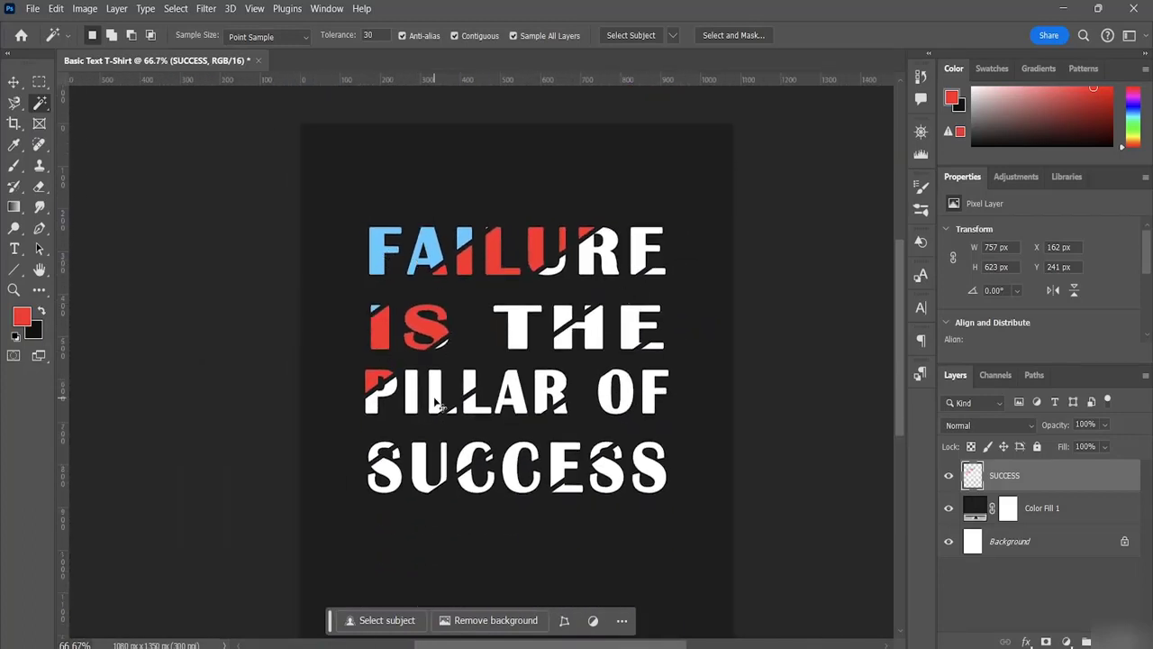
key("ctrl+plus")
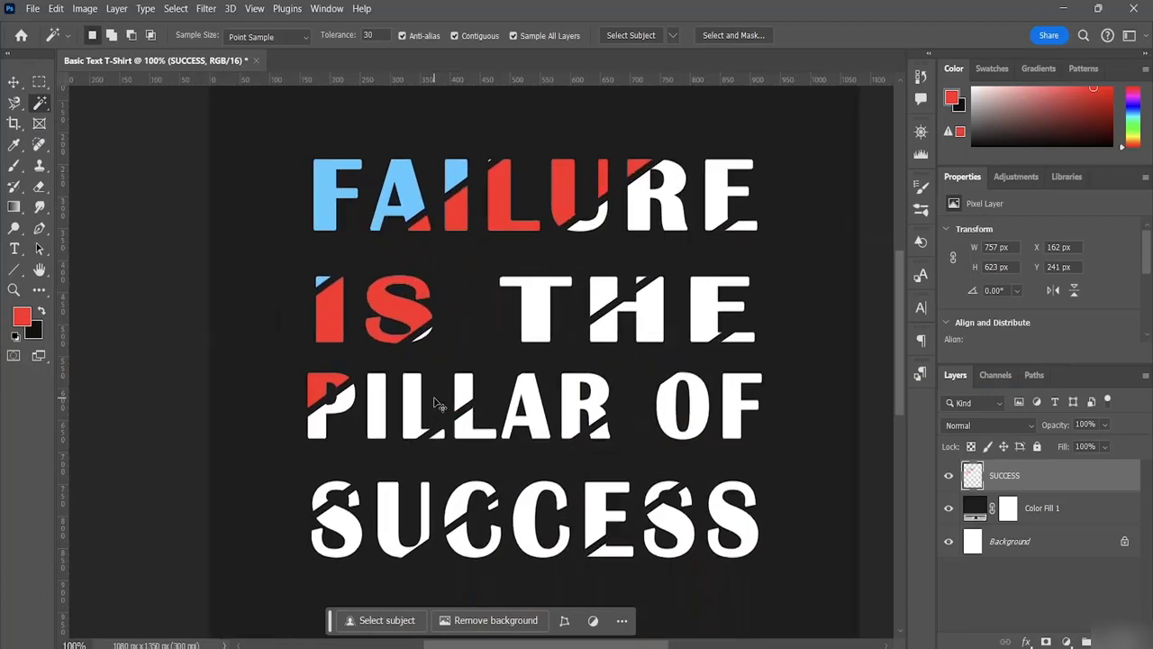
left_click(320, 423)
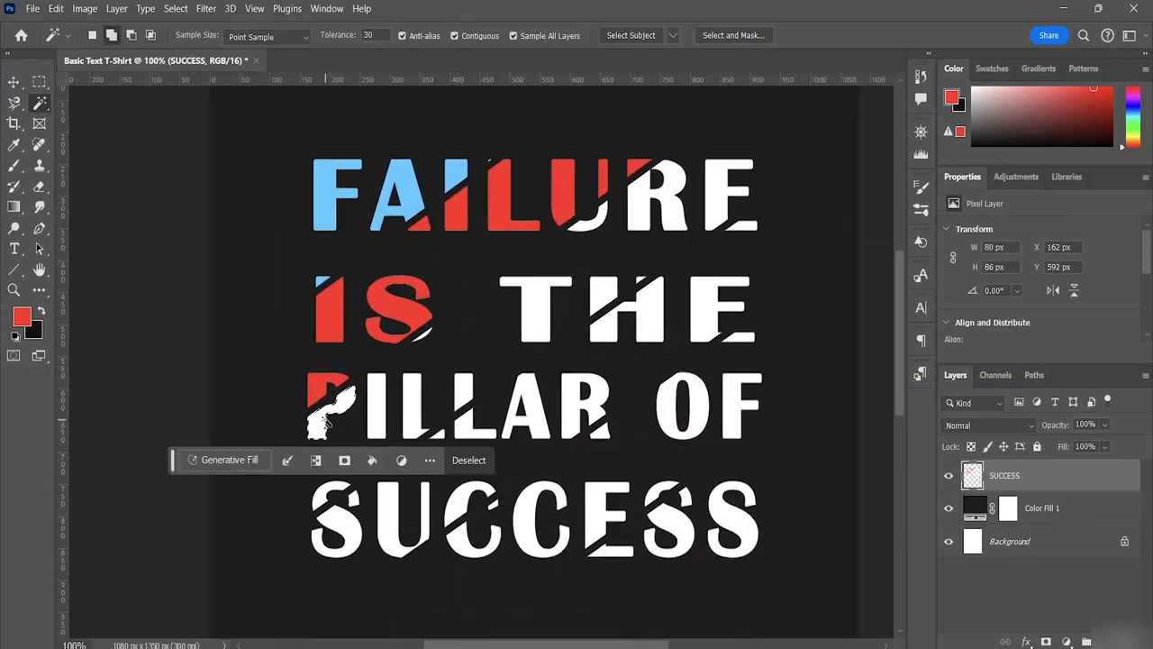
left_click(425, 339, "shift")
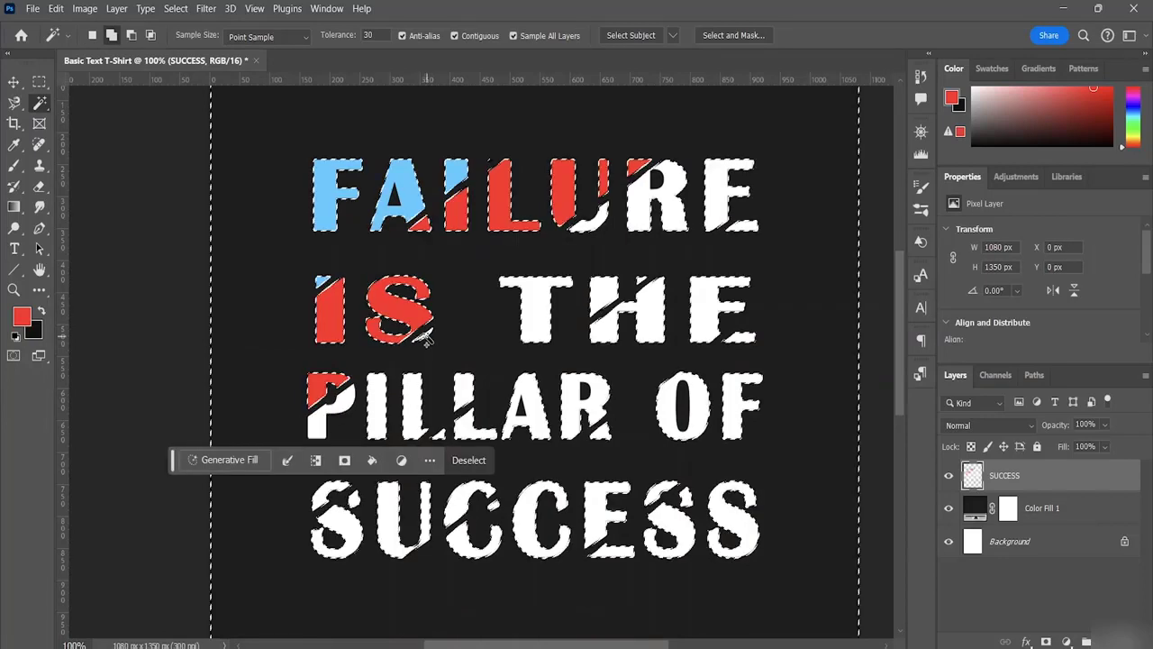
key("ctrl+z")
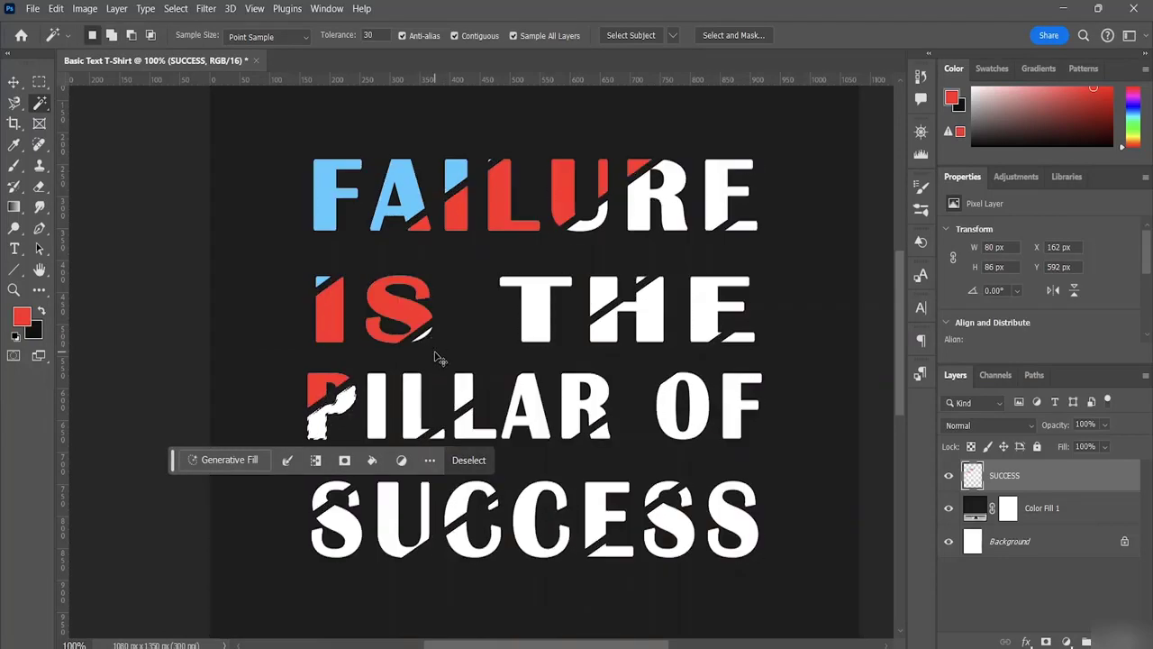
key("ctrl+plus")
key("ctrl+plus")
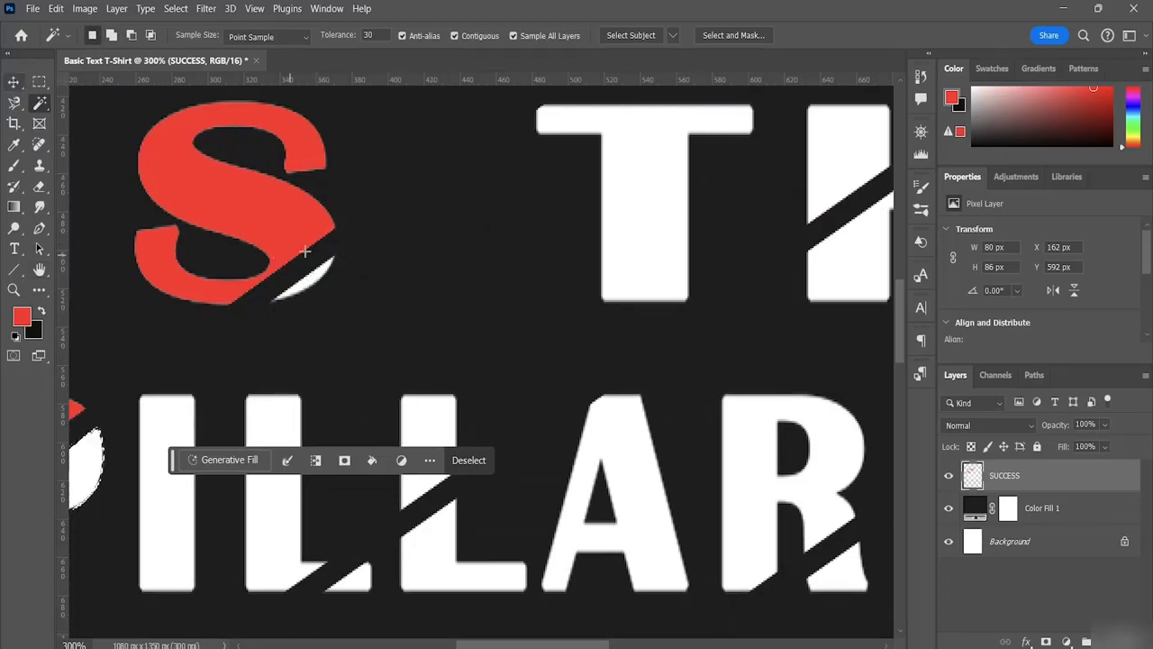
left_click(303, 307)
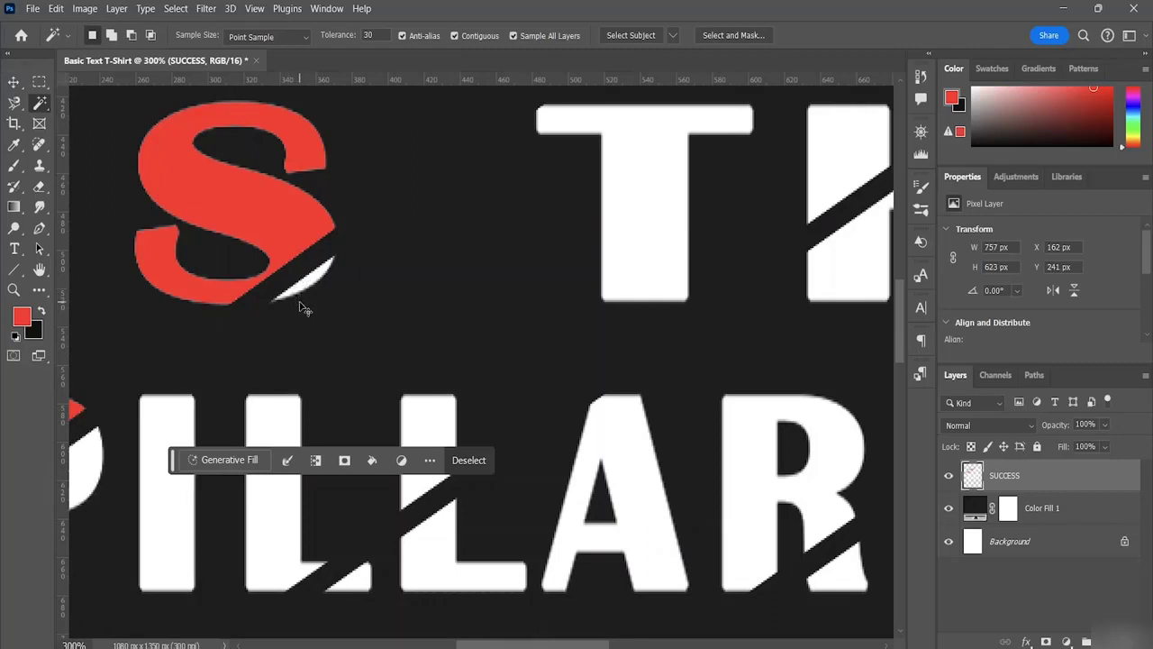
left_click(306, 284)
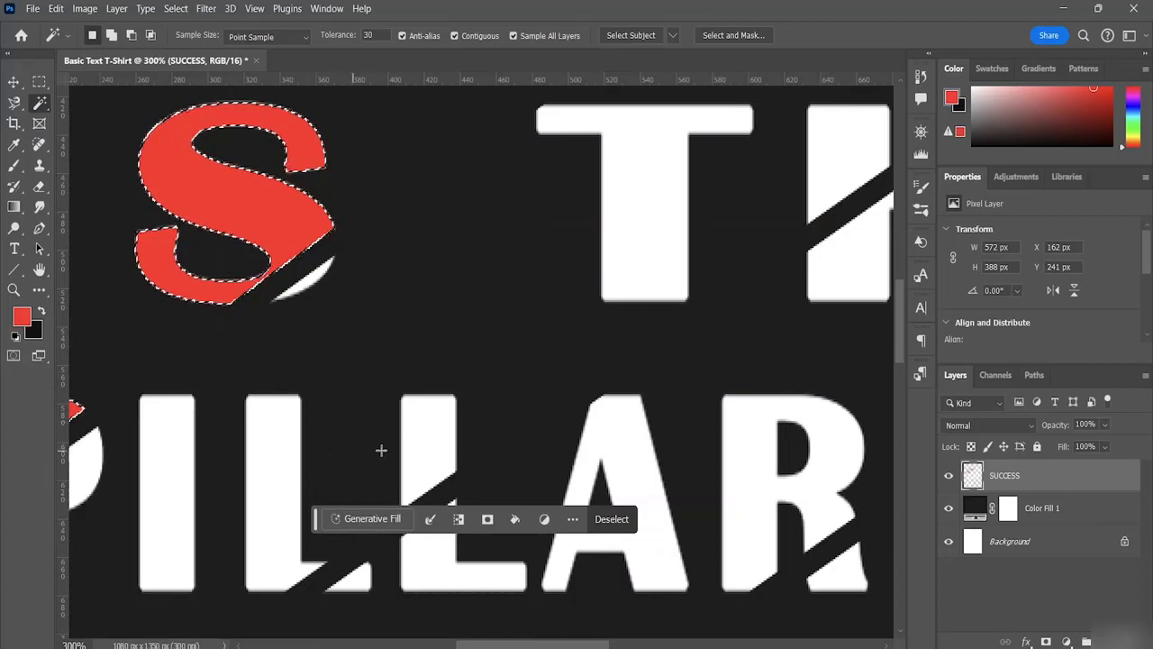
key("ctrl+d")
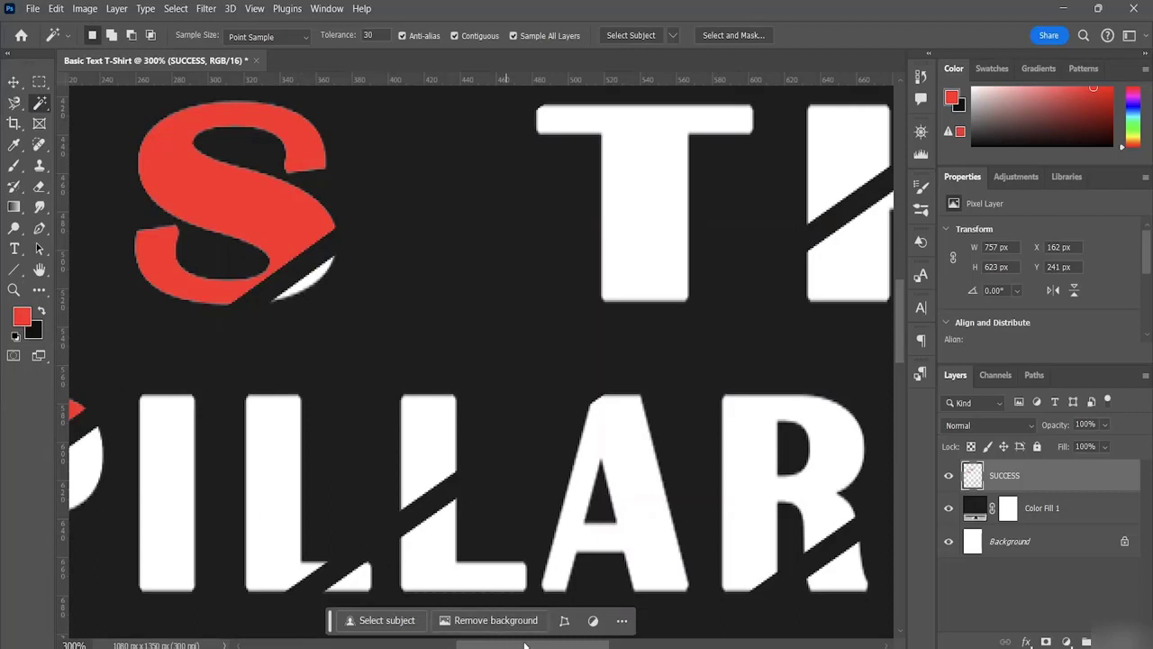
With the Magic Wand, select the third-band white pieces of the P, I and two Ls of PILLAR and the lower tip of the S in IS.
left_click_drag(525, 645, 479, 645)
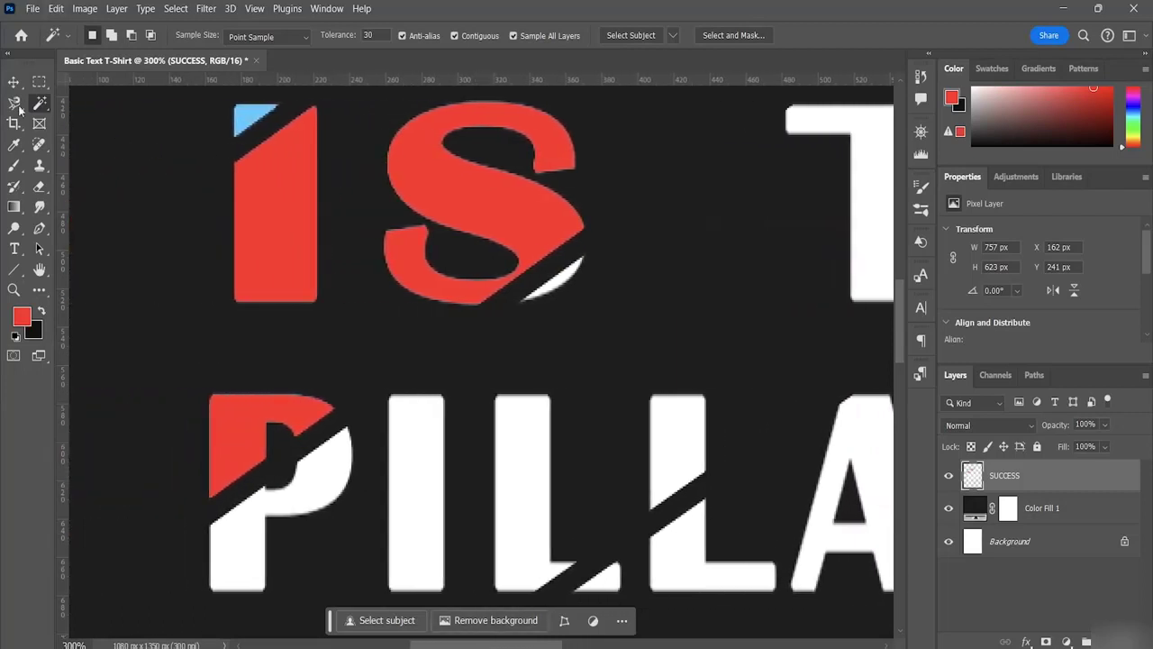
right_click(39, 107)
left_click(106, 135)
left_click(324, 484)
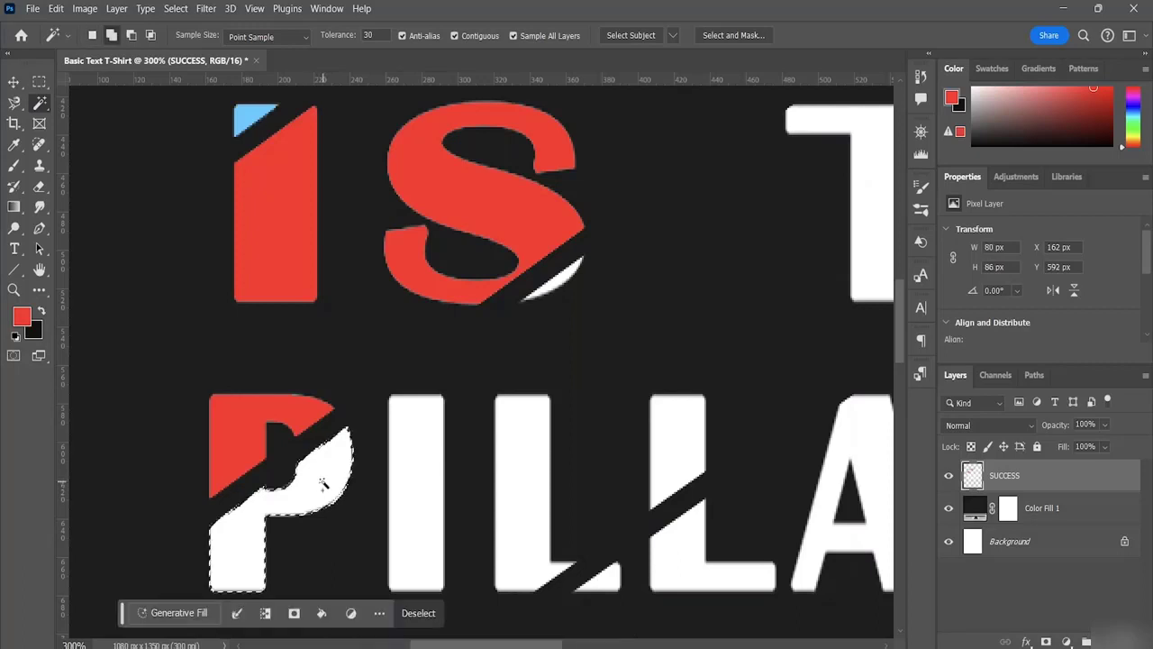
left_click(554, 283, "shift")
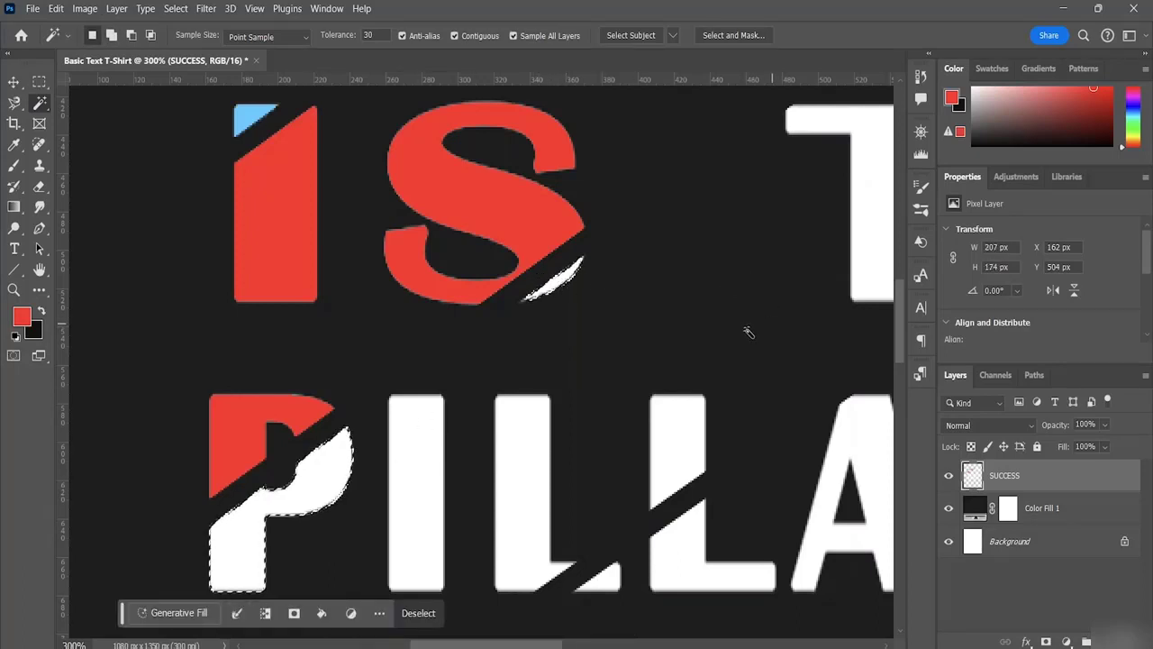
left_click(420, 517, "shift")
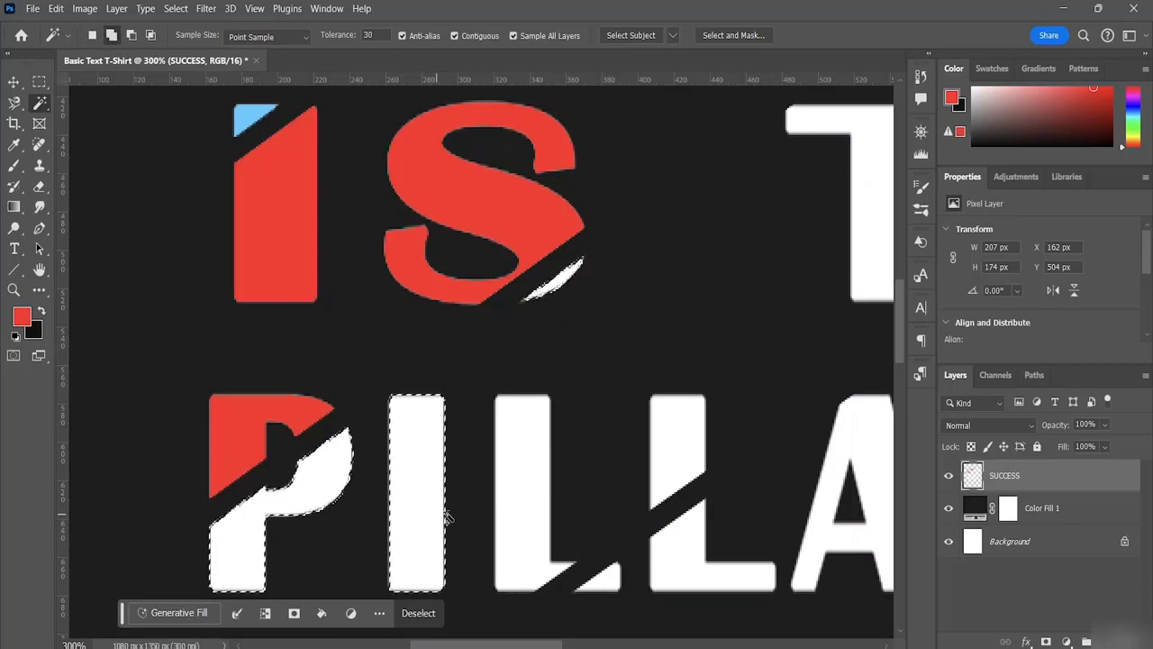
left_click(532, 511, "shift")
left_click(671, 455, "shift")
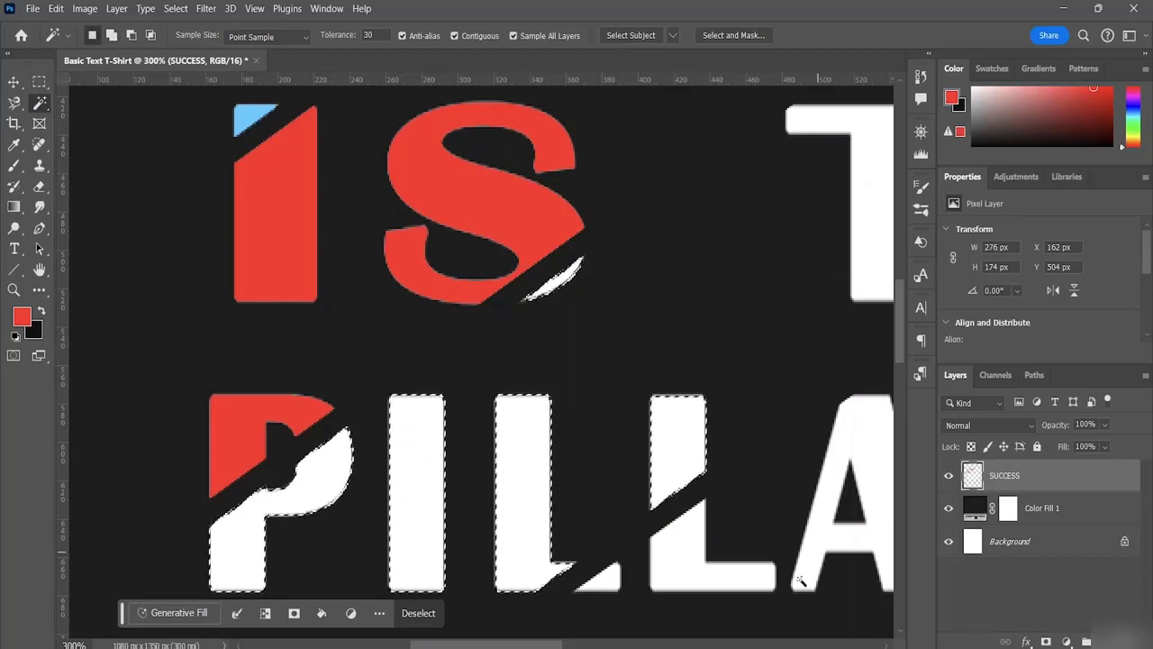
Add the T and upper H piece of THE and the white U, R and main E pieces of FAILURE to the selection.
left_click_drag(535, 645, 600, 645)
scroll(648, 382, "up", 1)
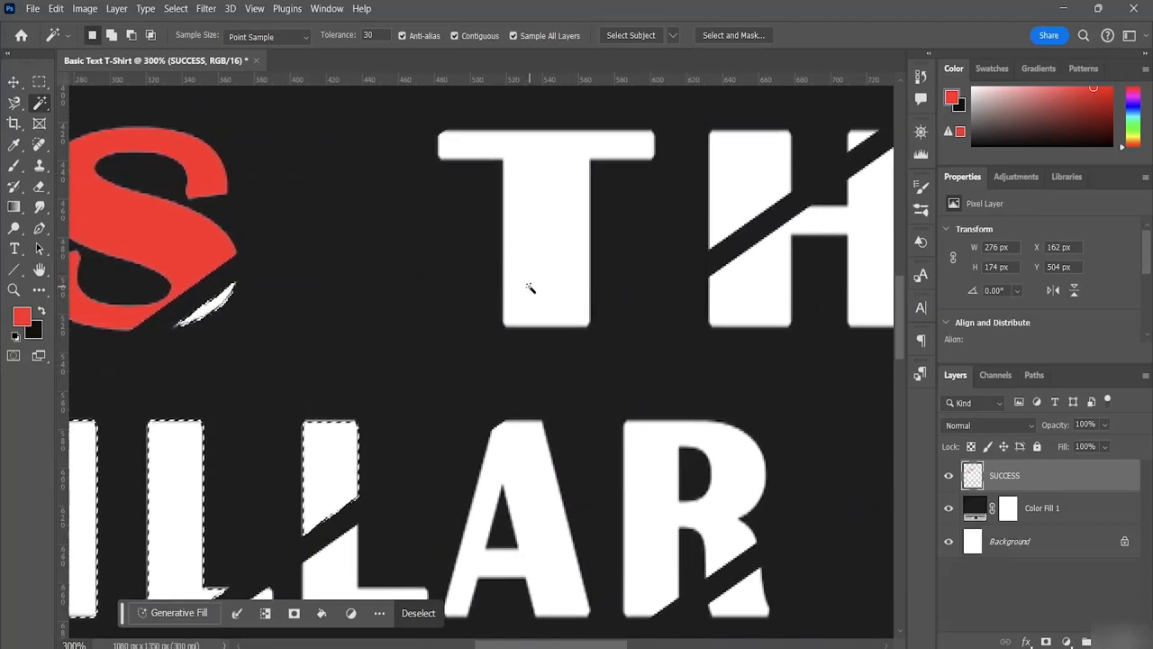
left_click(548, 263, "shift")
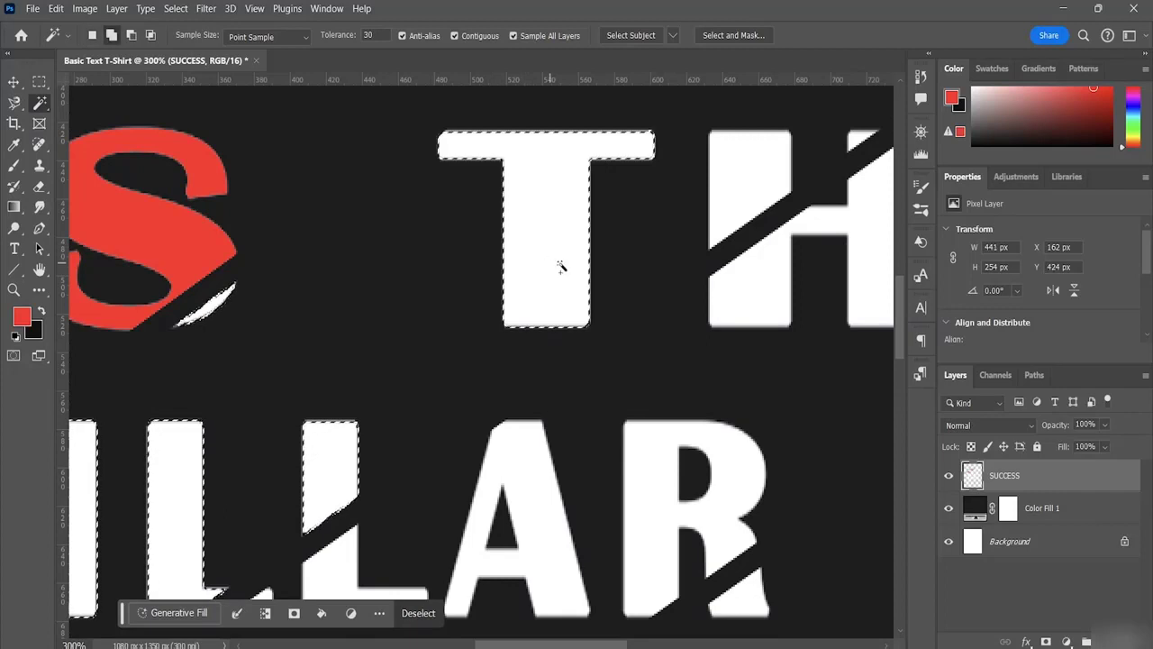
scroll(721, 268, "up", 4)
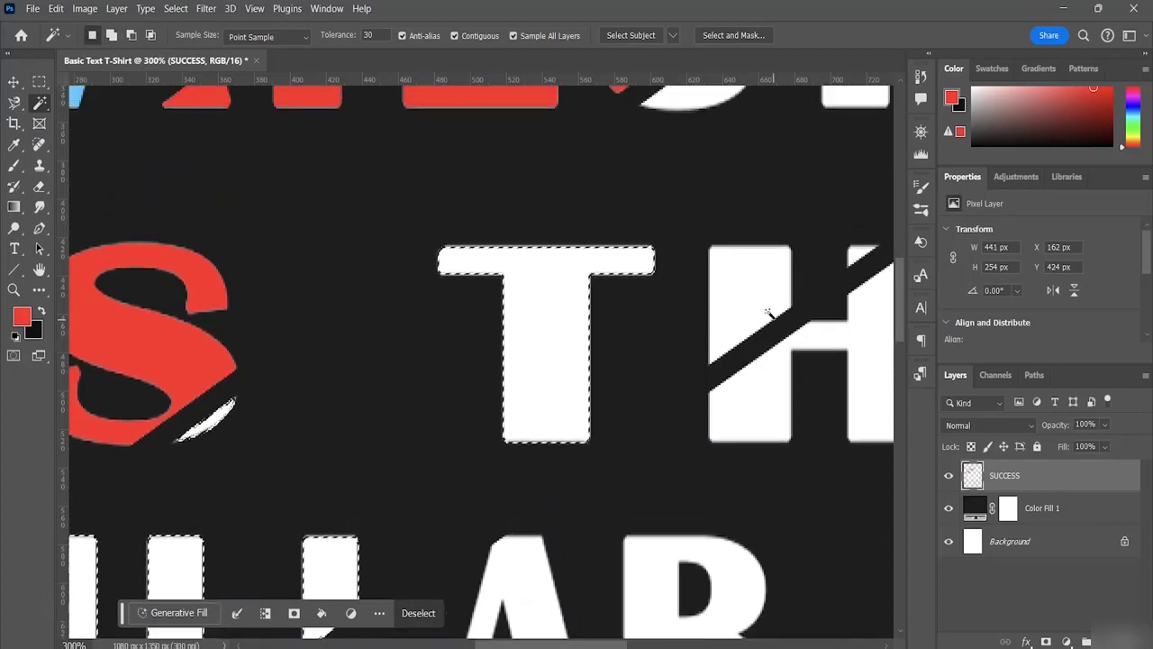
left_click(772, 259, "shift")
scroll(765, 247, "up", 2)
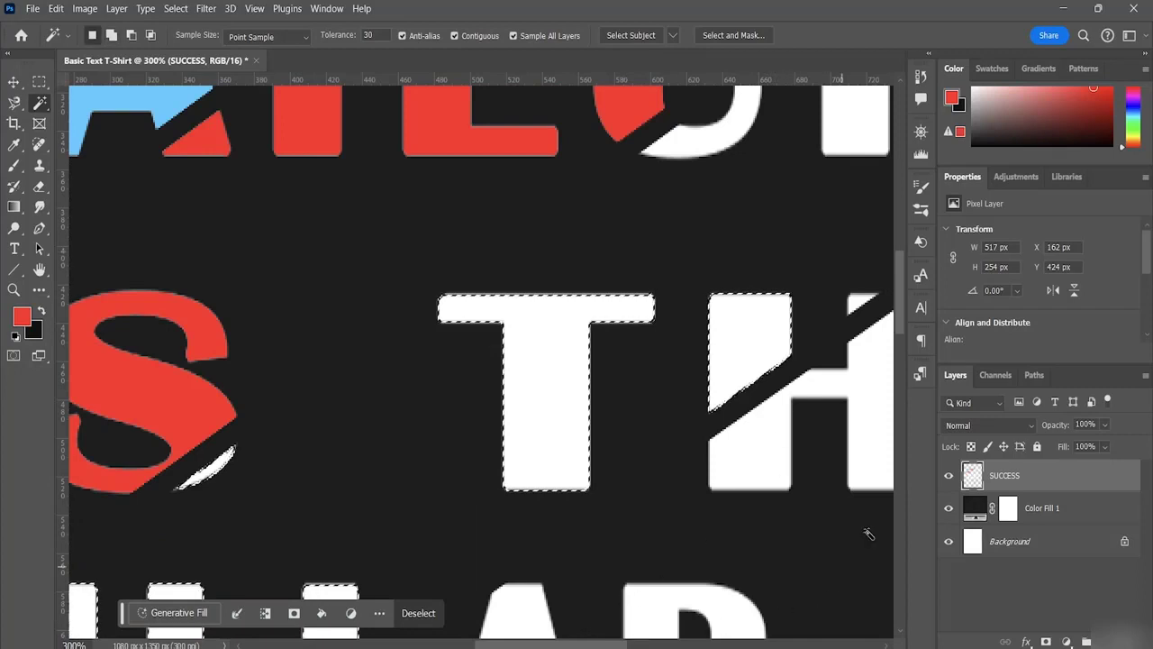
left_click_drag(900, 296, 896, 253)
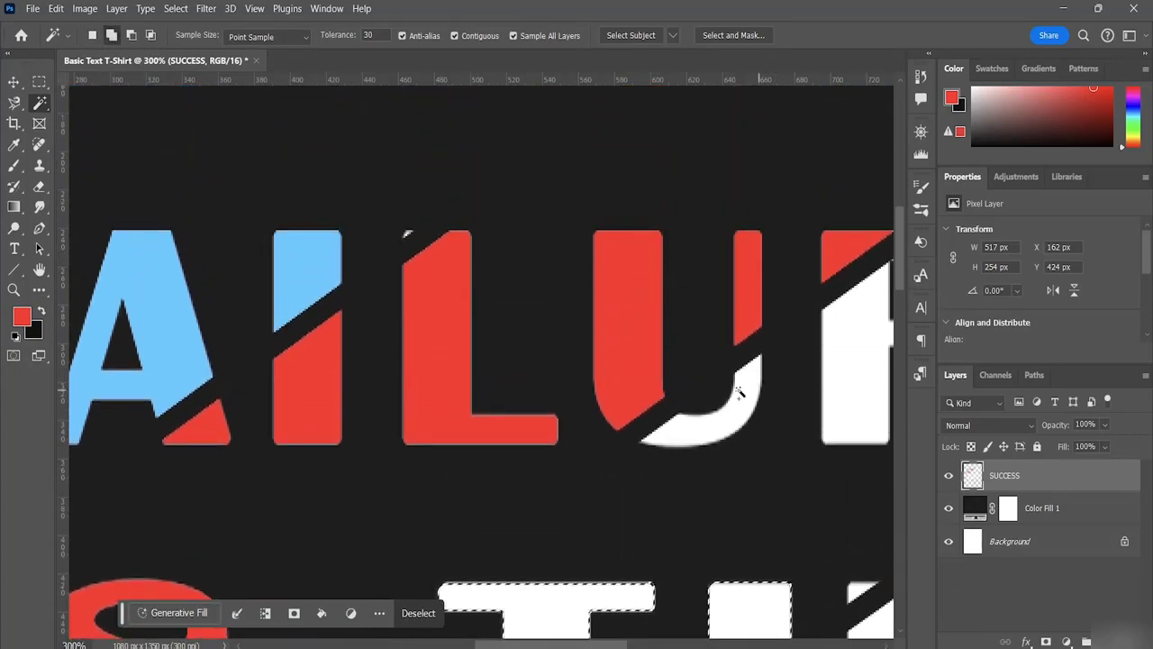
left_click(744, 419, "shift")
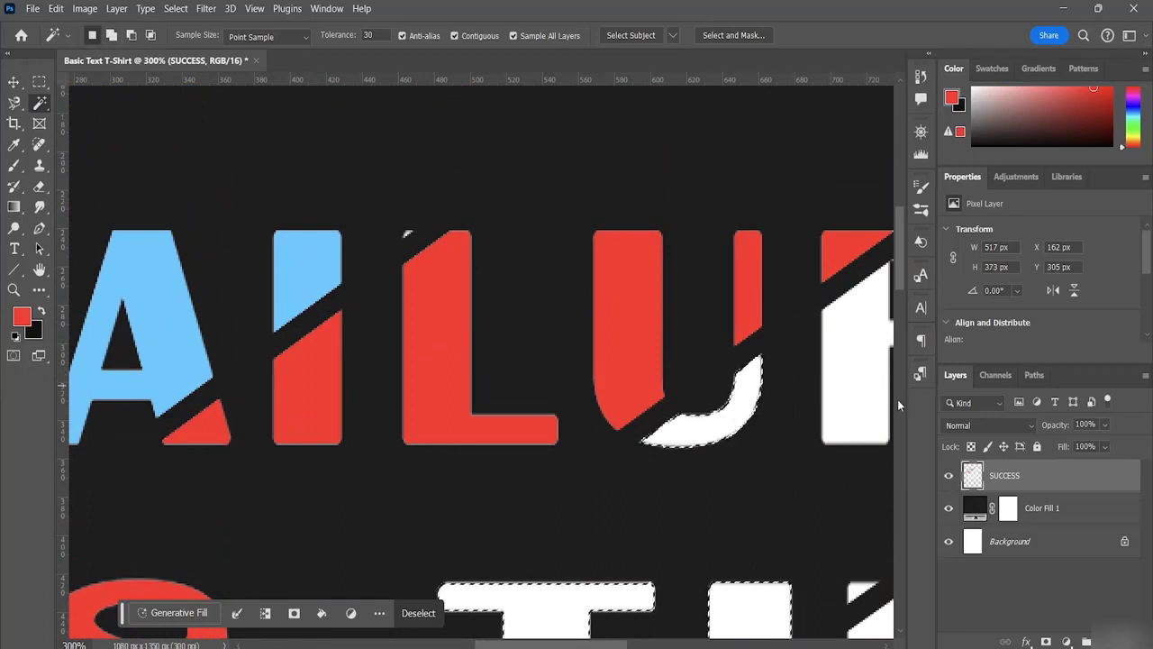
left_click_drag(568, 645, 642, 645)
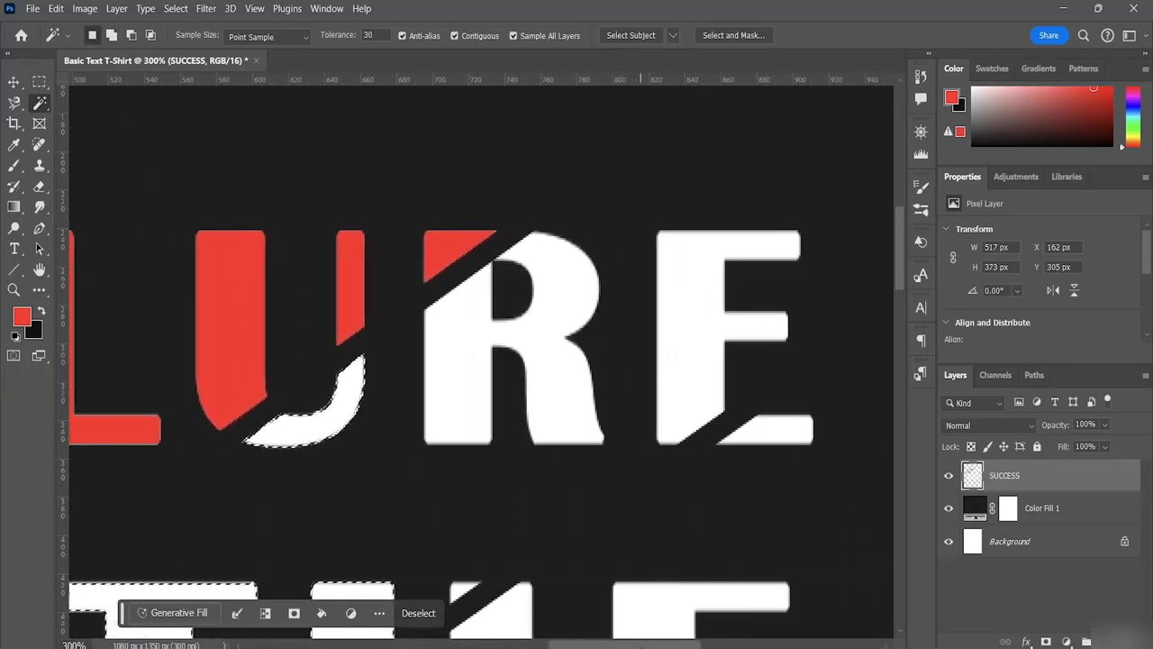
left_click(479, 403, "shift")
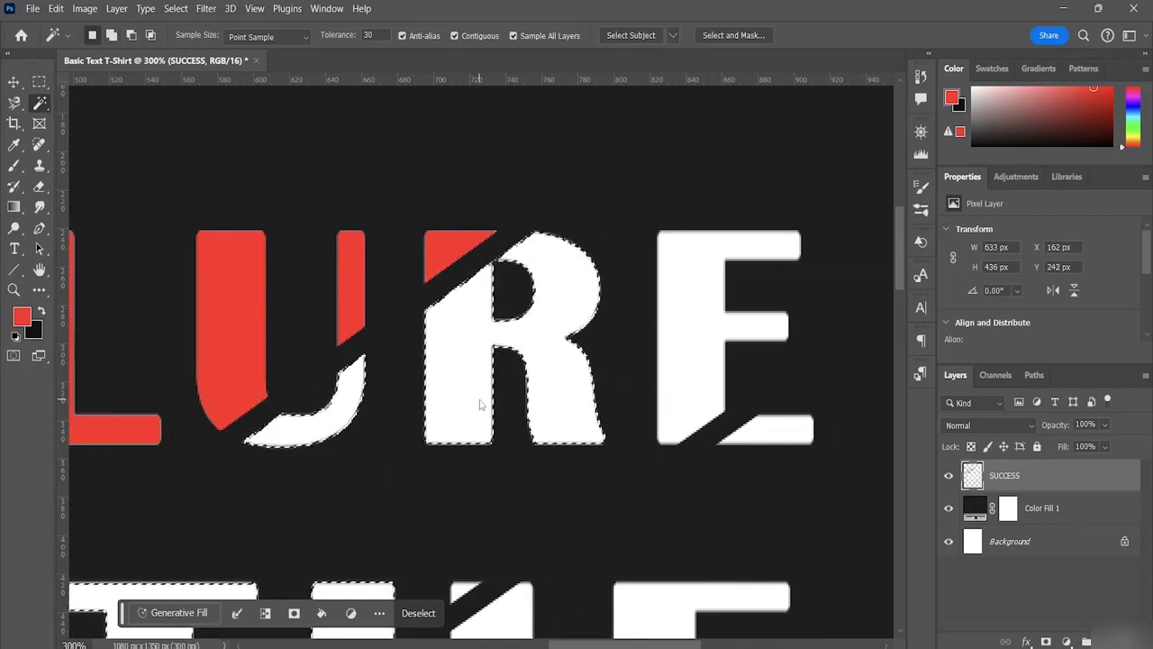
left_click(694, 353, "shift")
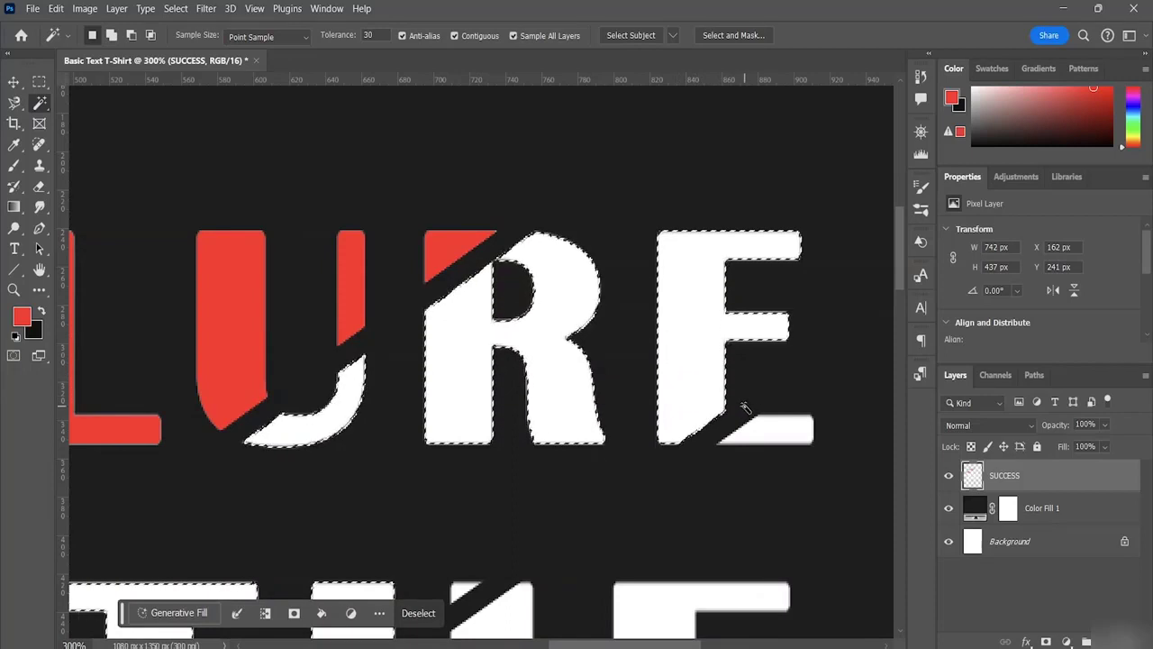
Set the foreground colour to a deep blue, fill the selected third-band letter pieces with it and clear the selection.
left_click(21, 316)
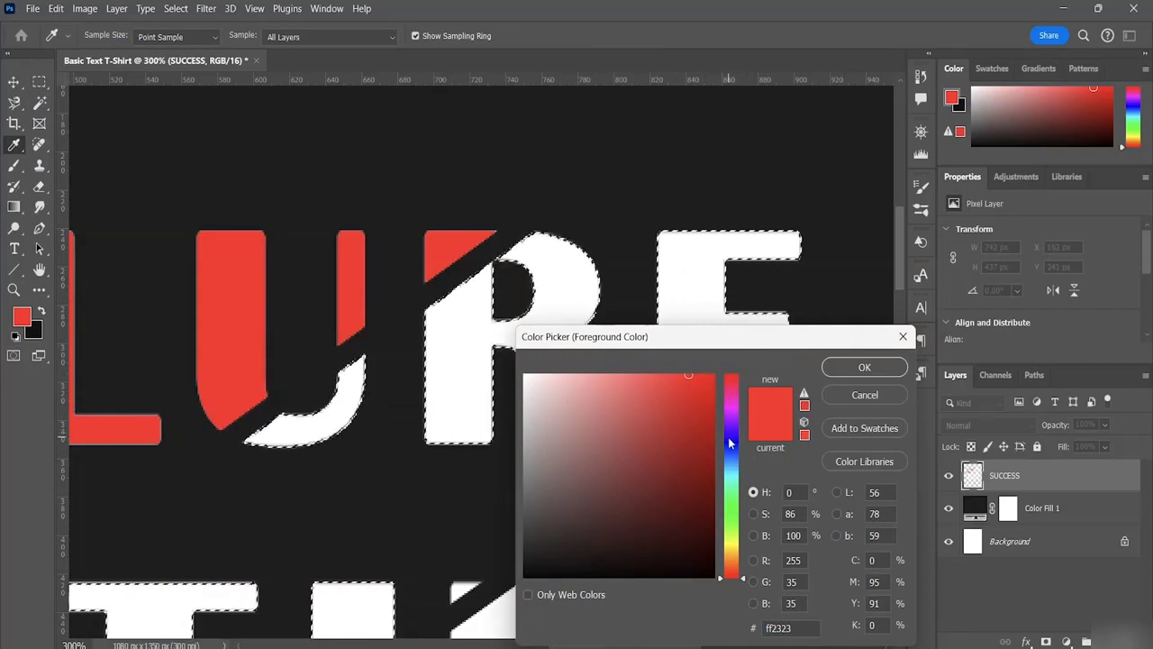
left_click(733, 448)
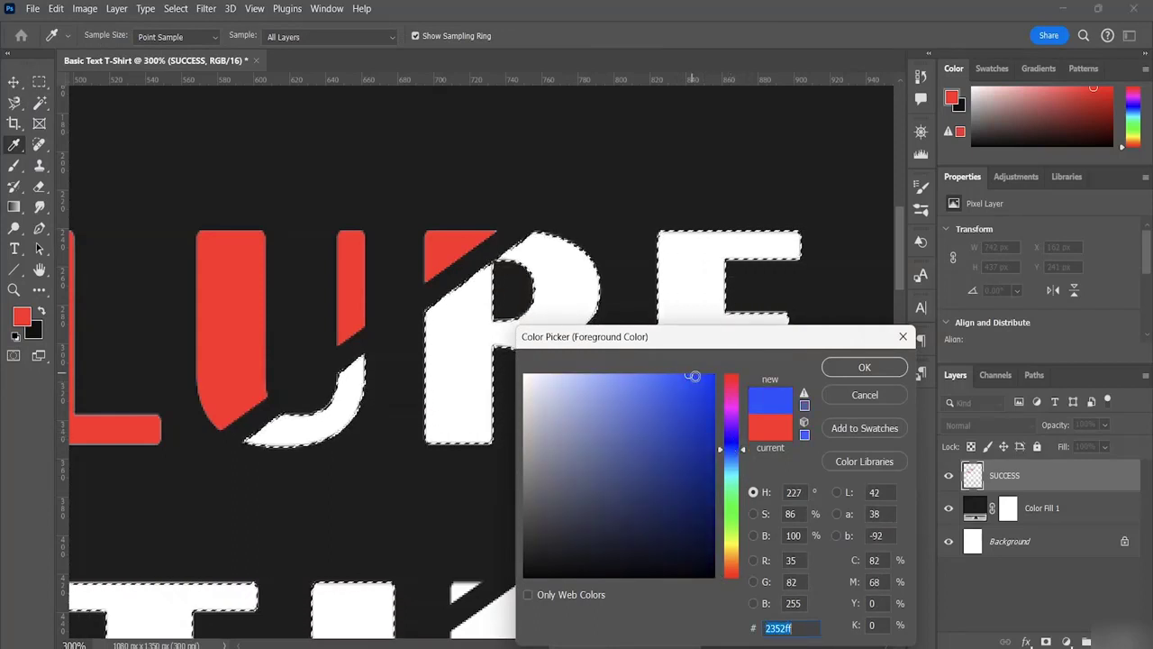
left_click_drag(688, 374, 714, 398)
left_click(864, 368)
key("w")
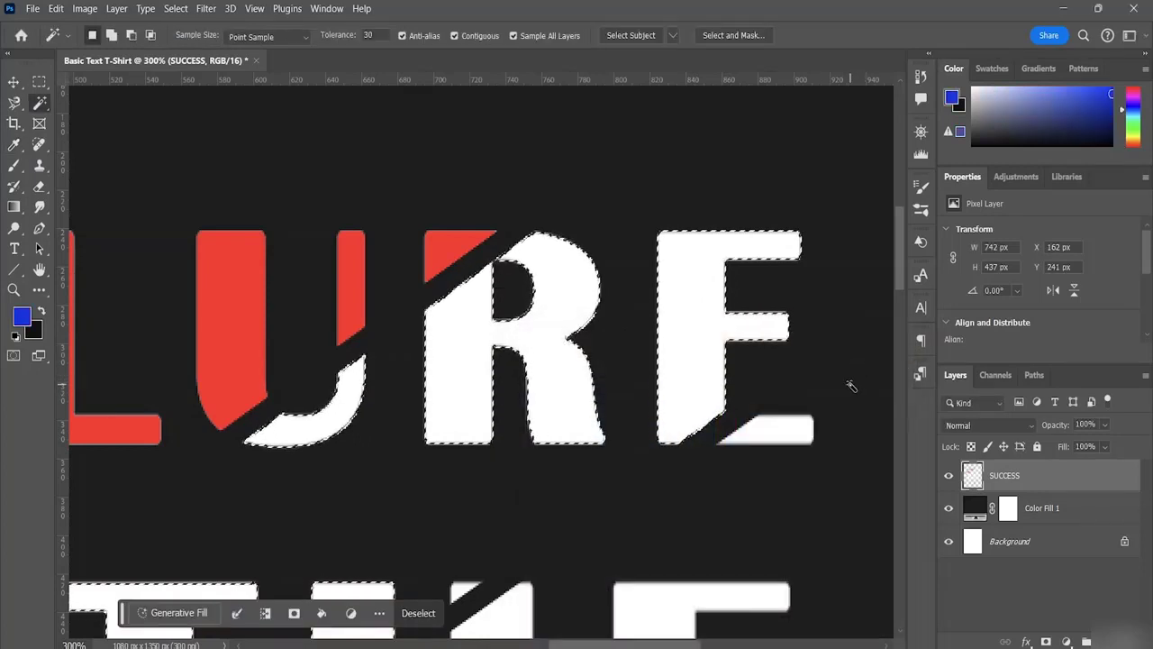
key("alt+BackSpace")
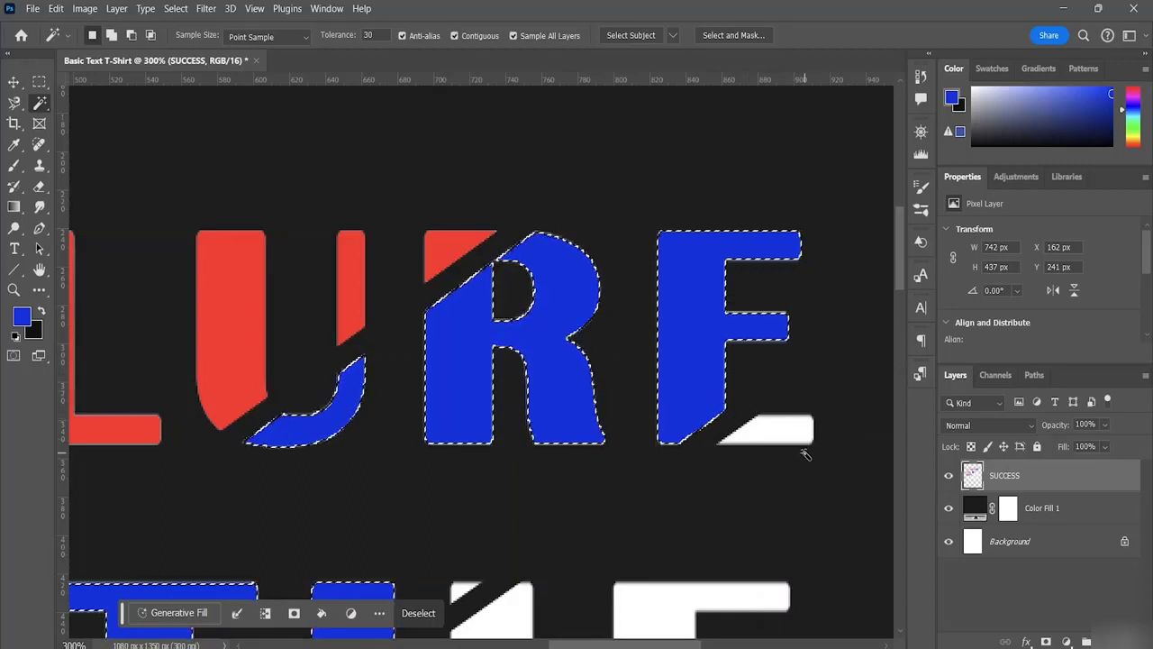
key("ctrl+d")
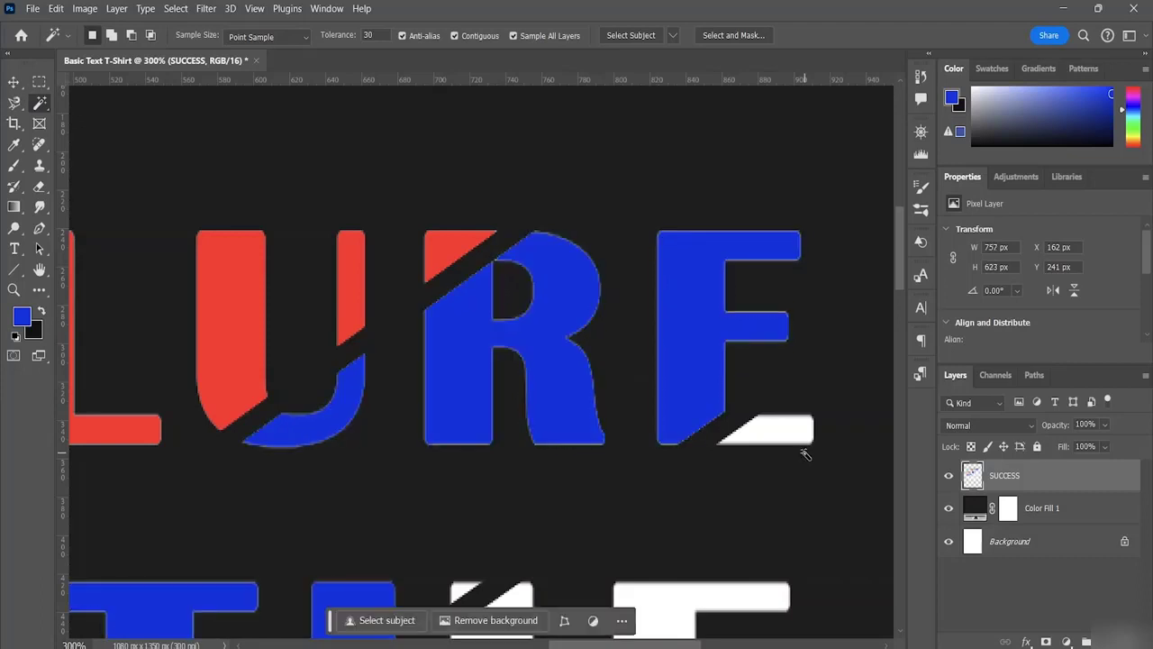
With the Magic Wand, select the fourth-band white pieces of the first S, U and first C of SUCCESS and the lower L tip of PILLAR.
key("ctrl+minus")
key("ctrl+minus")
key("ctrl+minus")
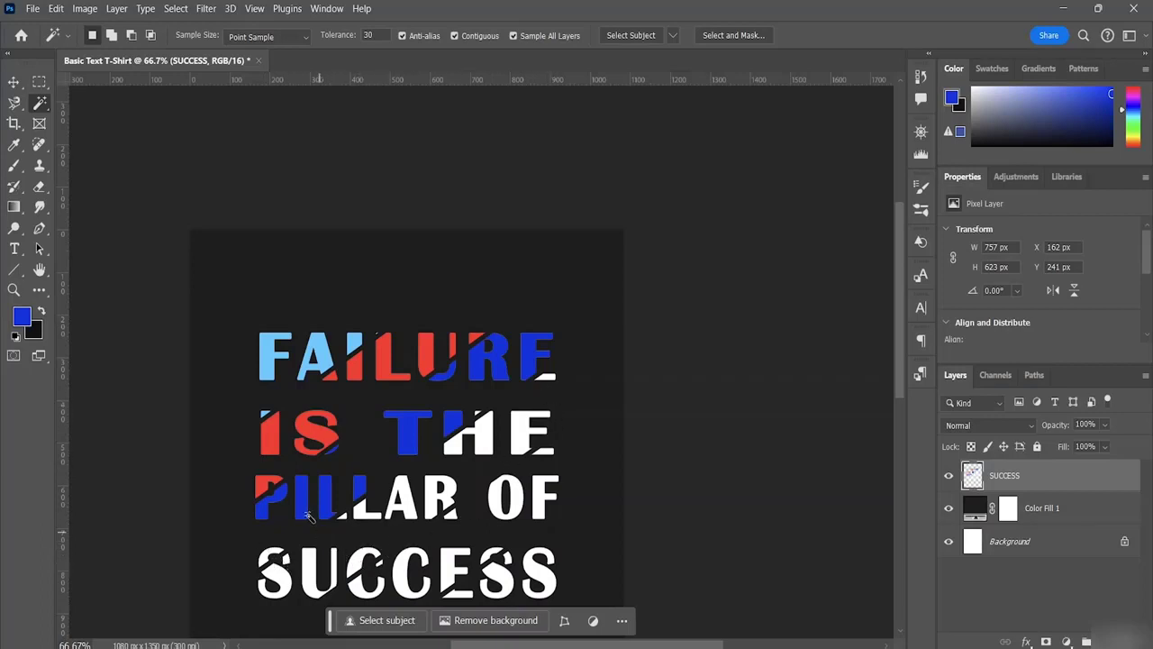
scroll(352, 524, "down", 1)
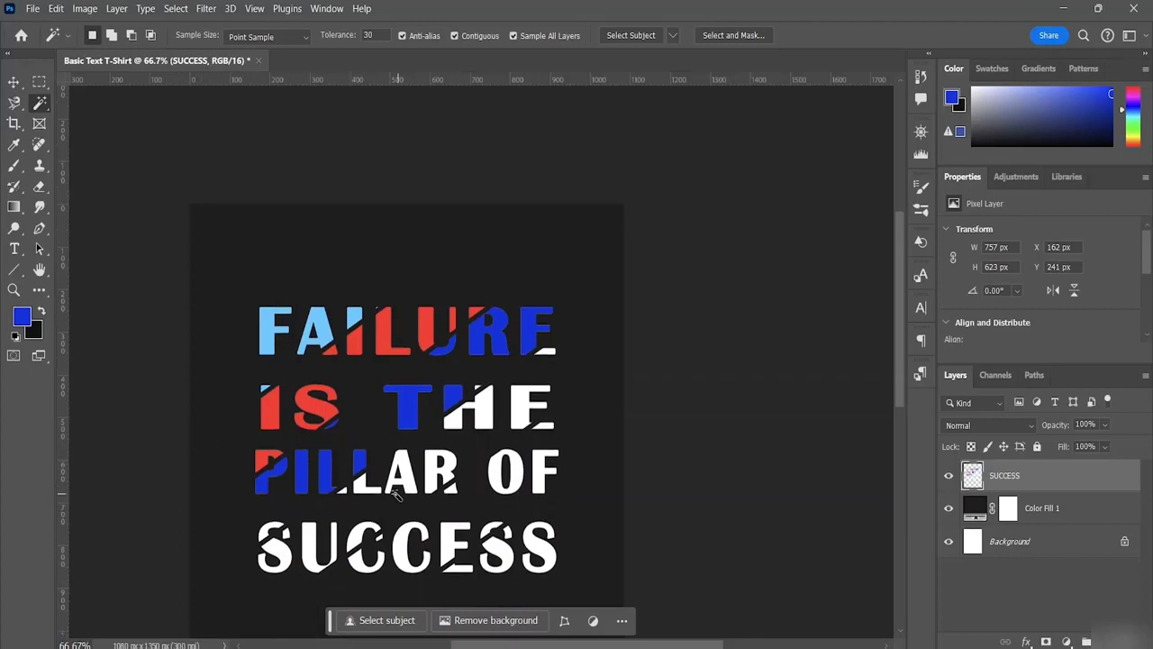
scroll(397, 493, "down", 4)
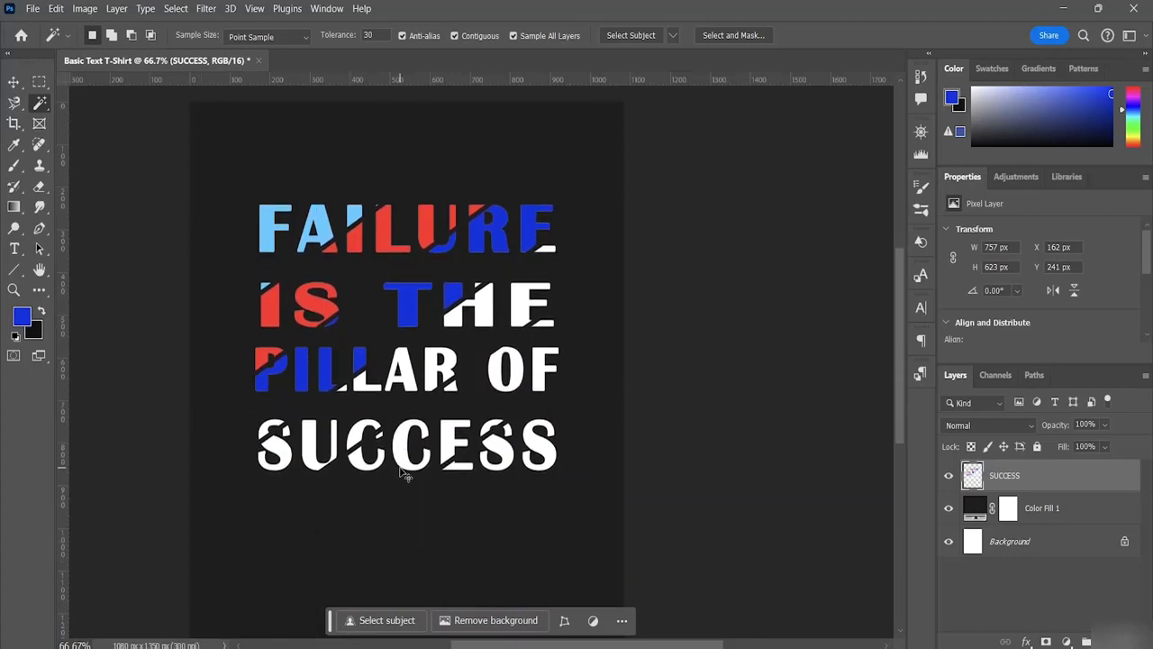
key("ctrl+plus")
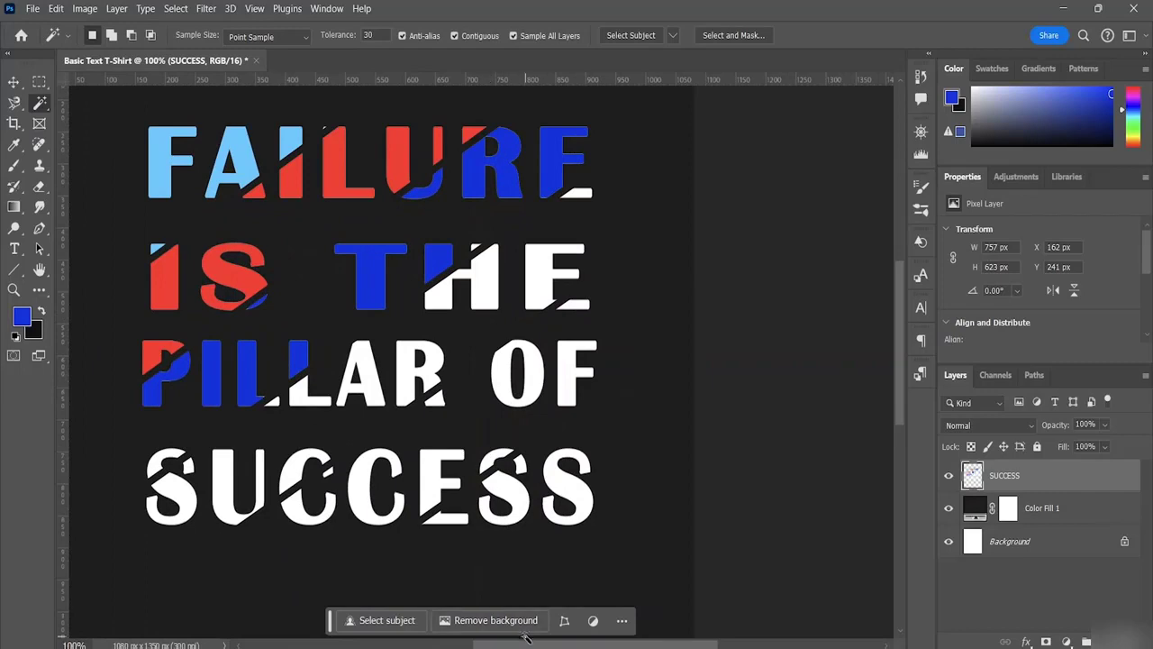
left_click_drag(530, 645, 498, 646)
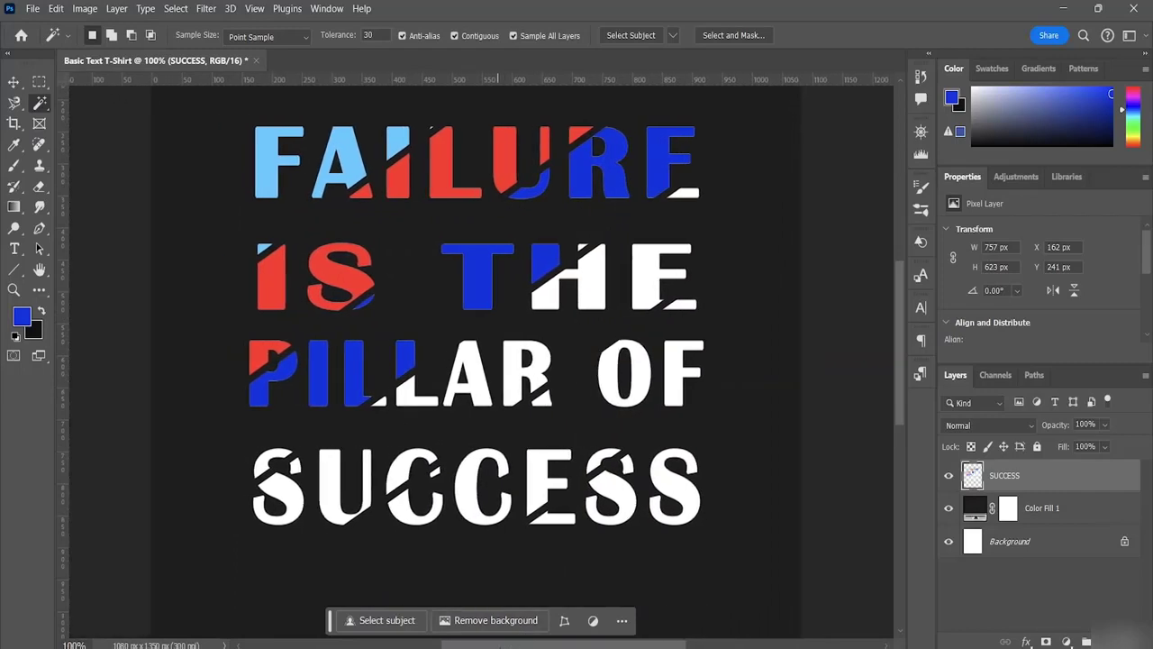
key("ctrl+plus")
key("ctrl+minus")
left_click(260, 469)
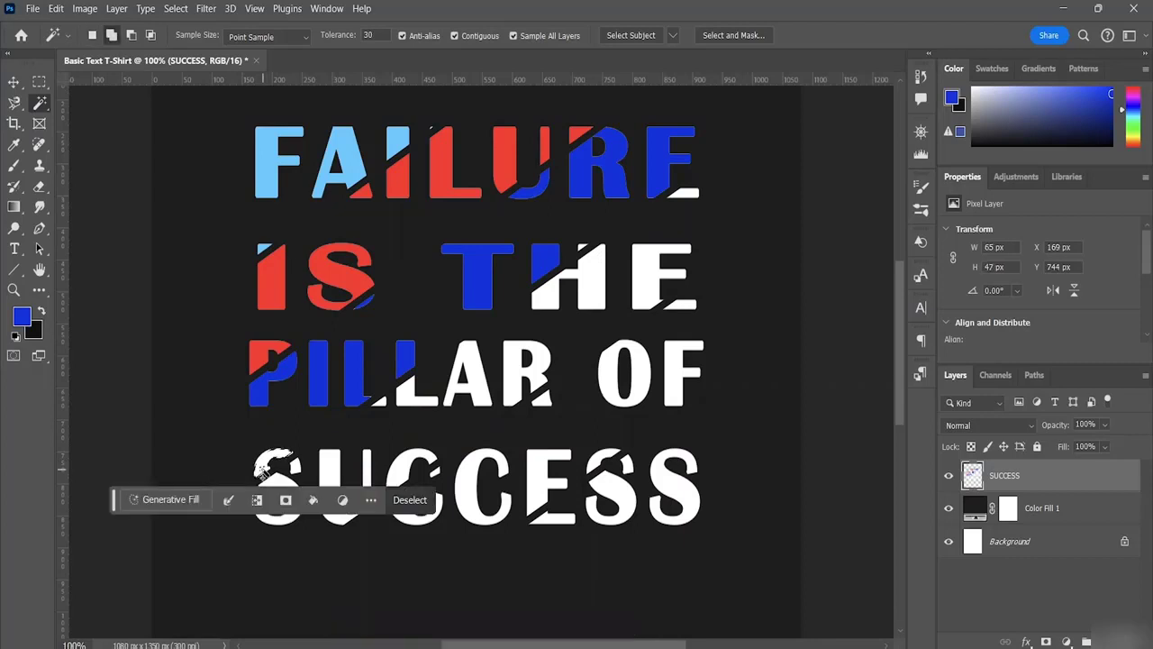
left_click(285, 524, "shift")
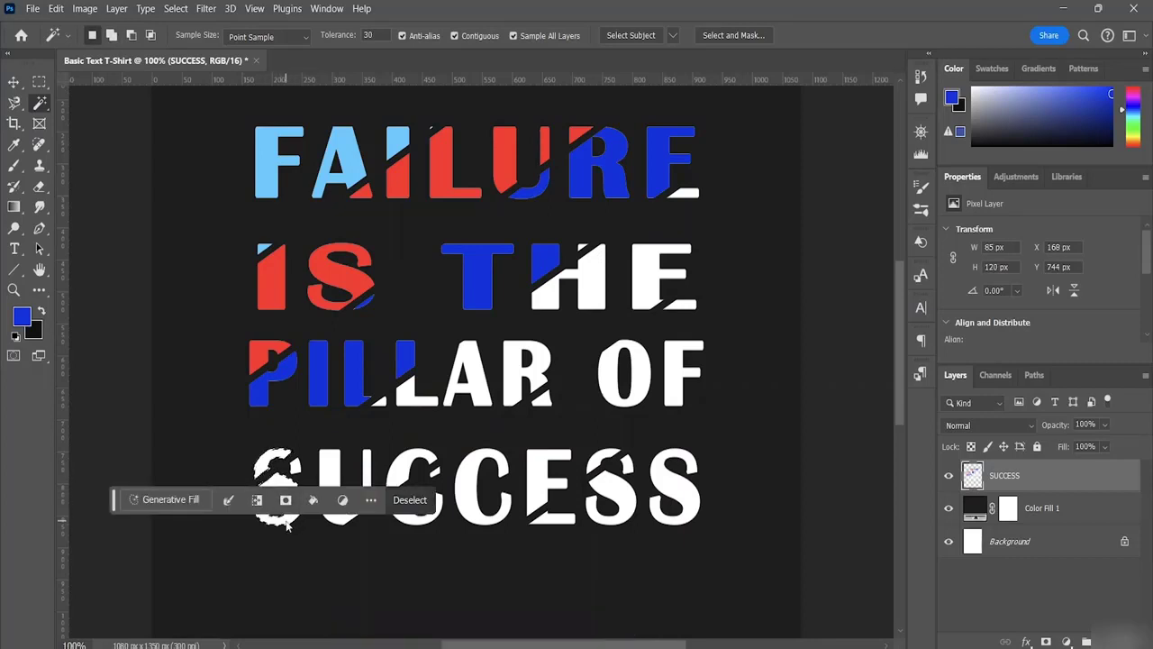
left_click(382, 406, "shift")
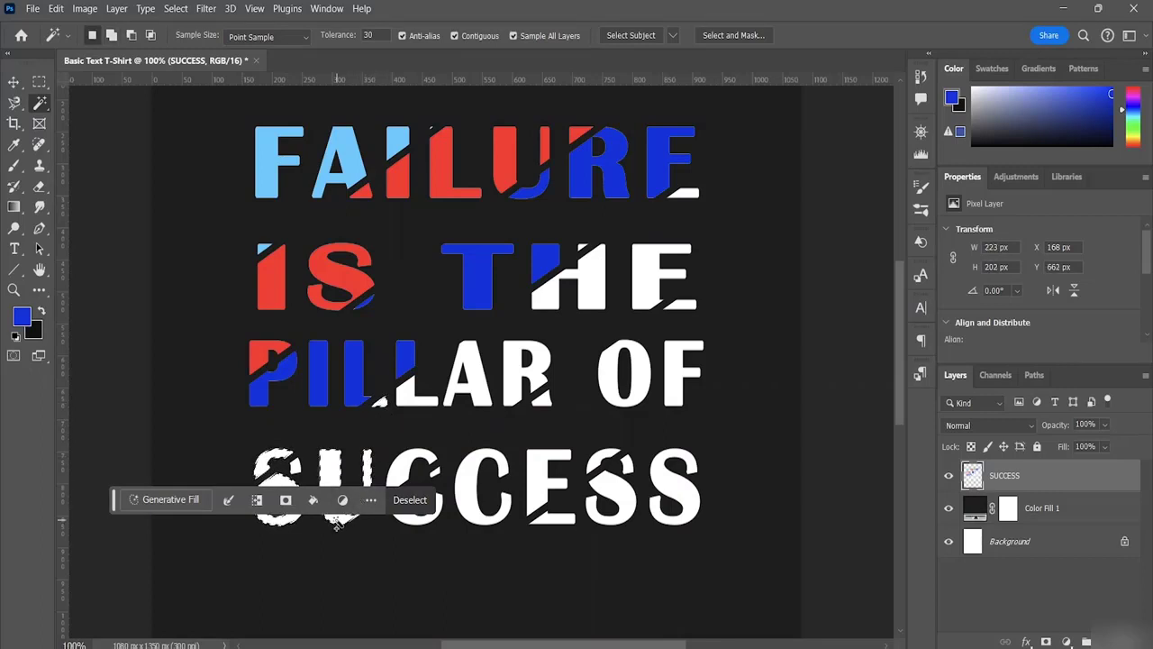
left_click(402, 462, "shift")
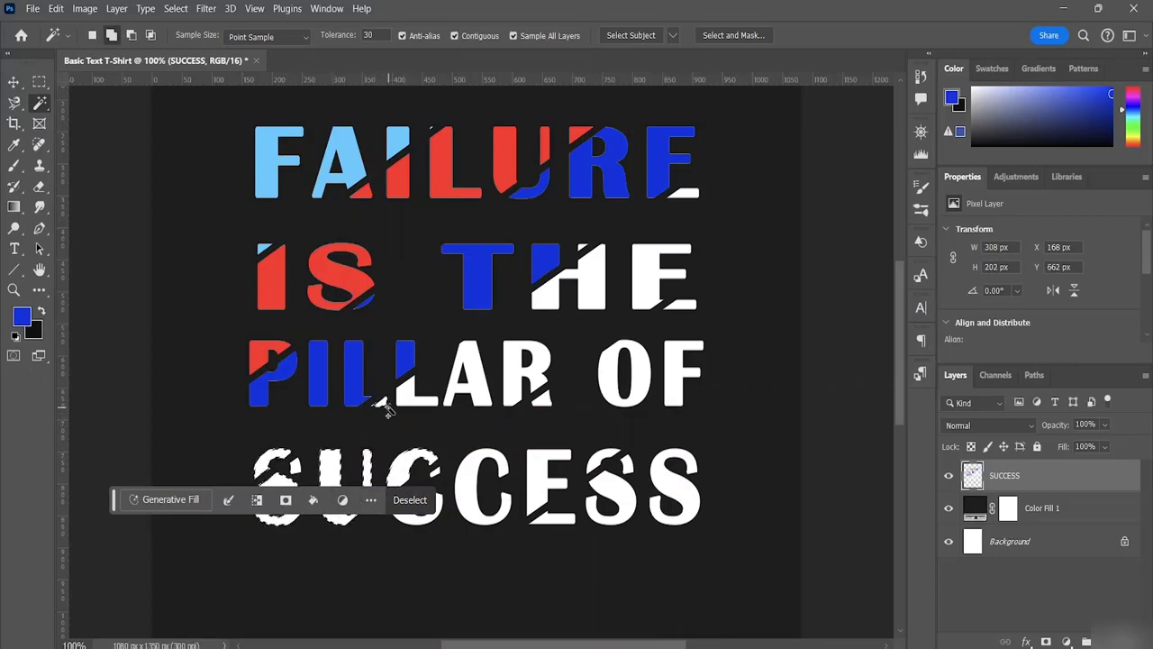
Add the white second L, A and R pieces of PILLAR, the H and E of THE and the foot of FAILURE's E to the selection.
left_click(420, 400, "shift")
left_click(456, 392, "shift")
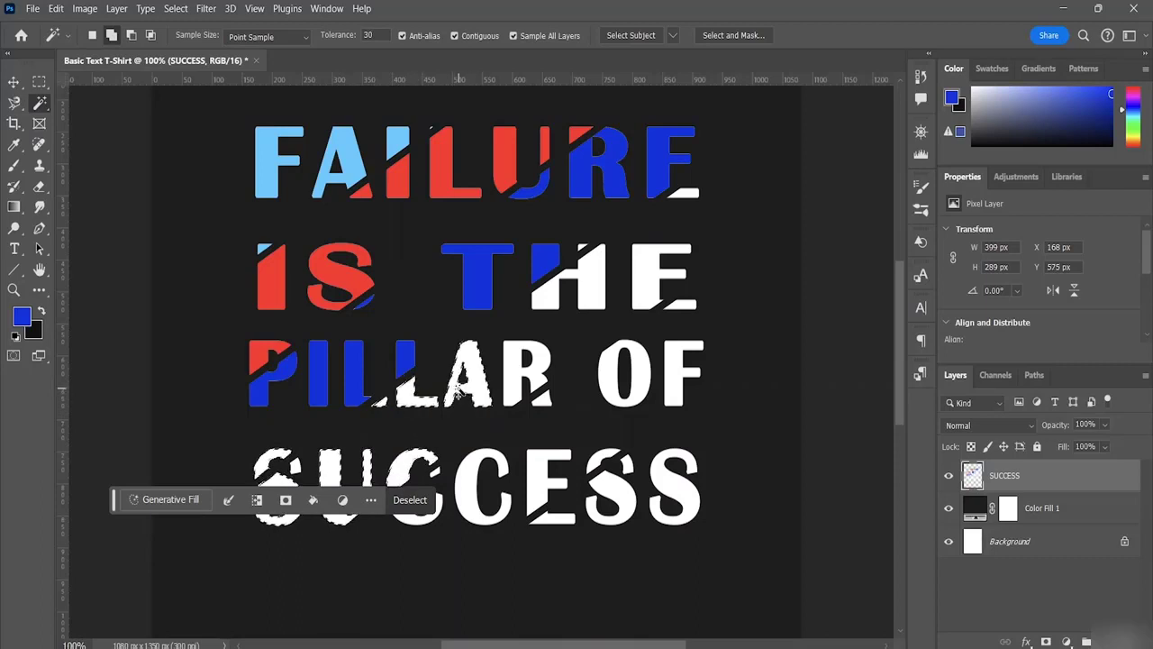
left_click(514, 393, "shift")
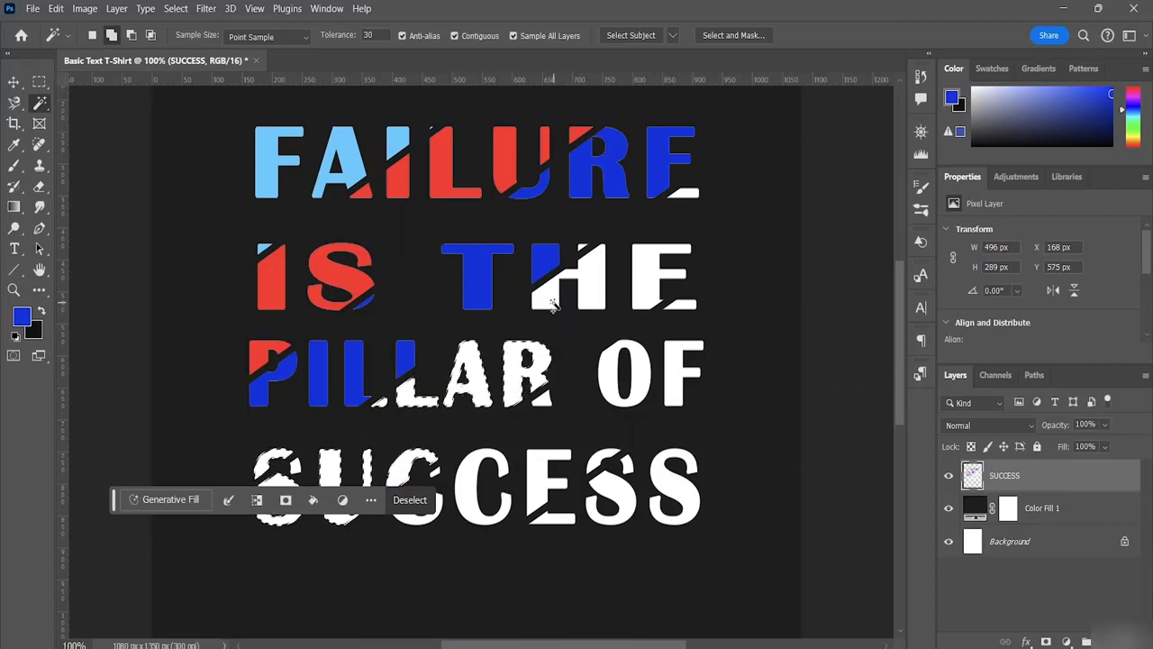
left_click(553, 306, "shift")
left_click(687, 192, "shift")
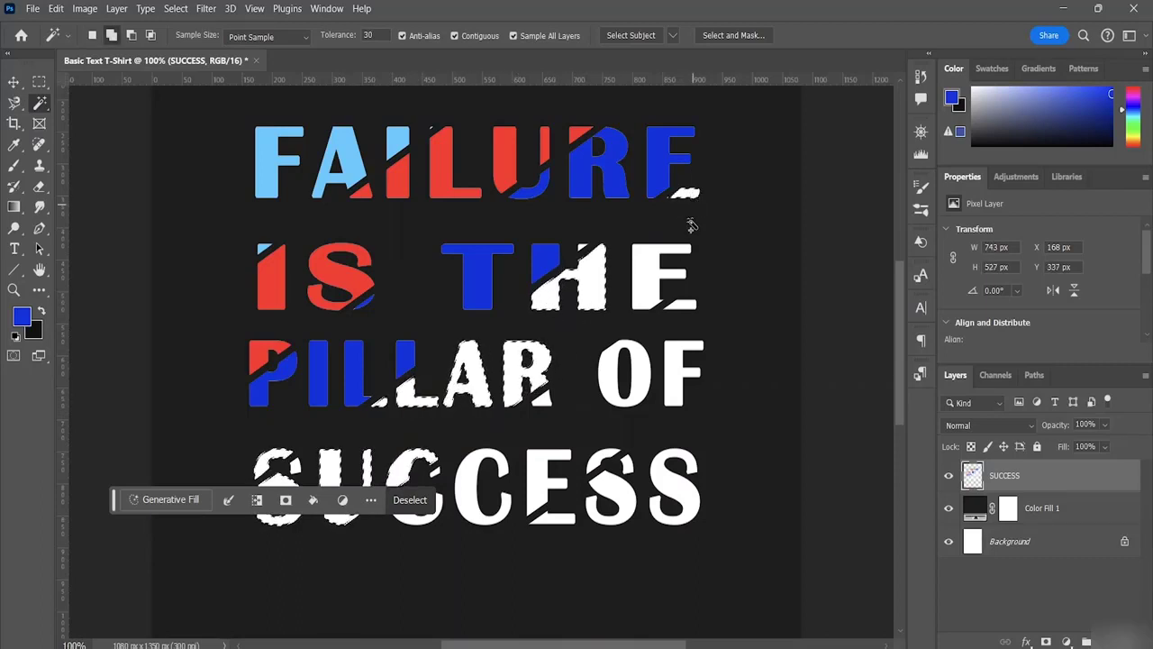
left_click(650, 298, "shift")
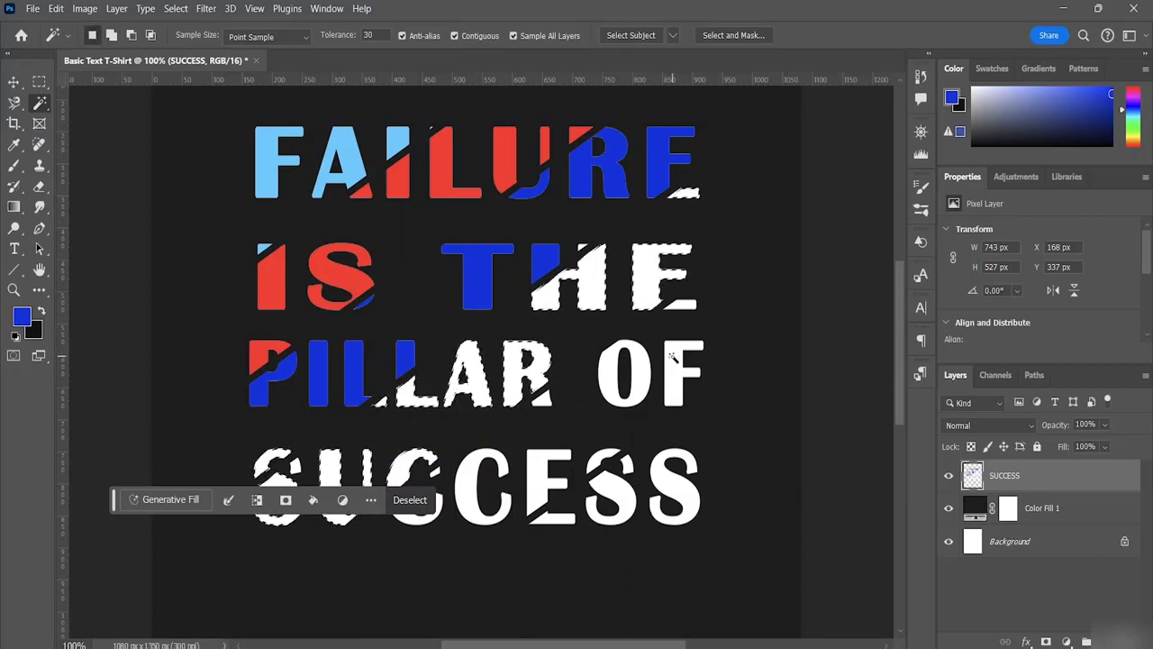
Set the foreground colour to light pink #ff9efc, fill the selected fourth-band letter pieces with it and clear the selection.
left_click(22, 315)
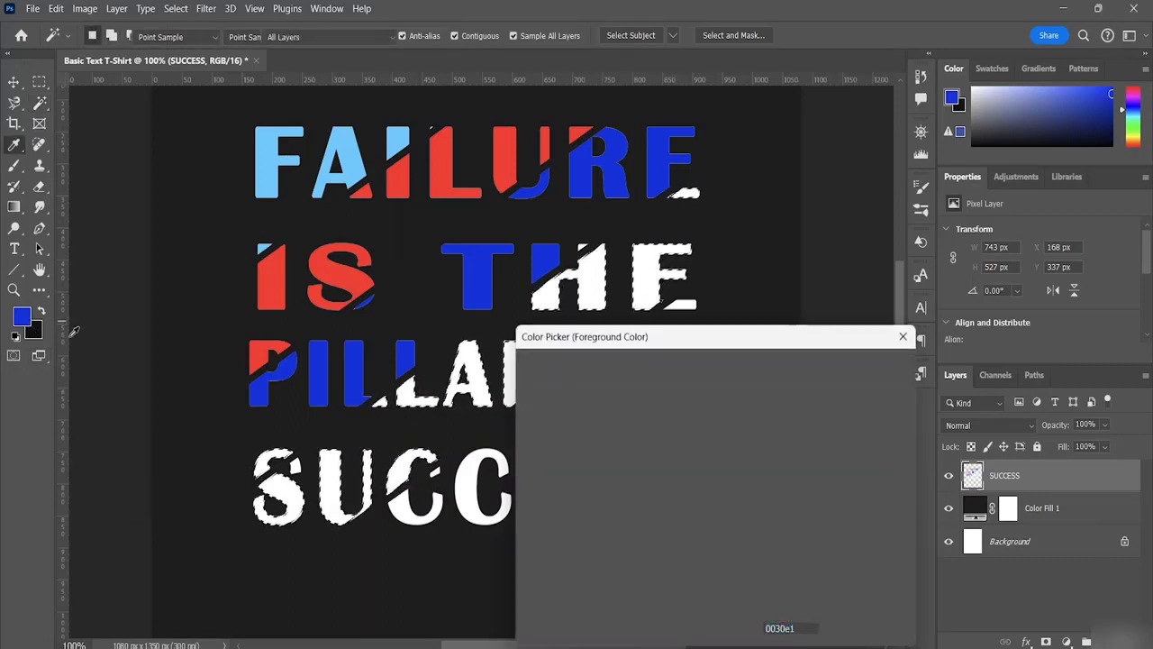
mouse_move(744, 452)
left_mouse_down()
mouse_move(743, 409)
mouse_move(584, 358)
mouse_move(577, 341)
mouse_move(616, 346)
mouse_move(587, 324)
mouse_move(609, 319)
mouse_move(596, 313)
left_mouse_up()
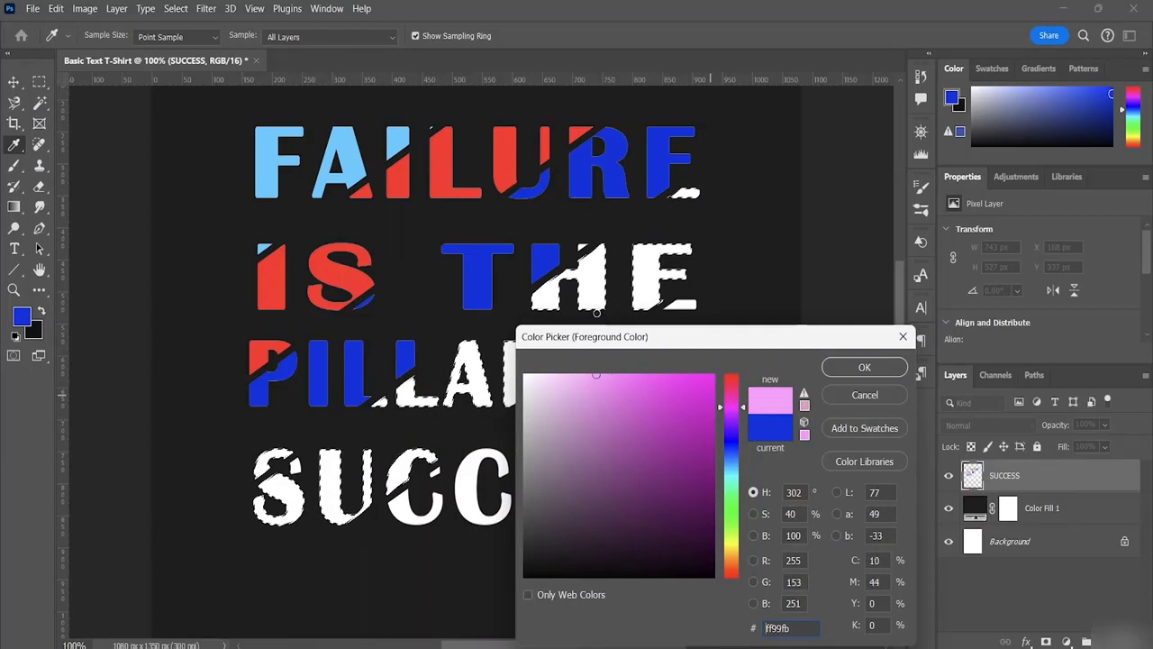
left_click(864, 367)
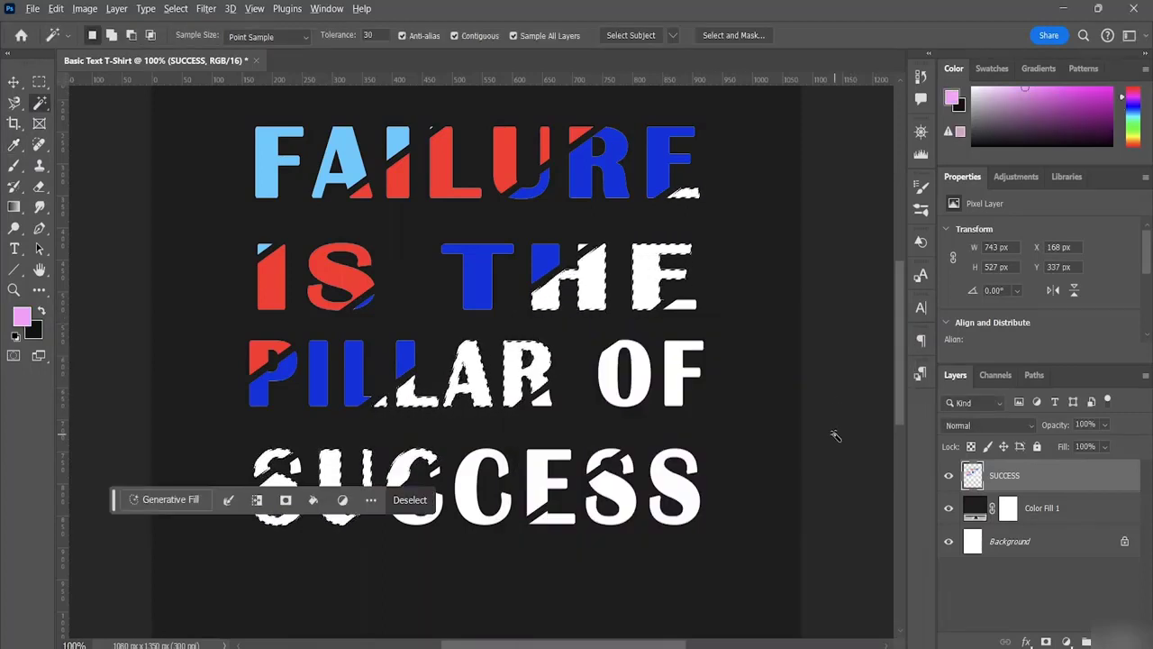
key("alt+BackSpace")
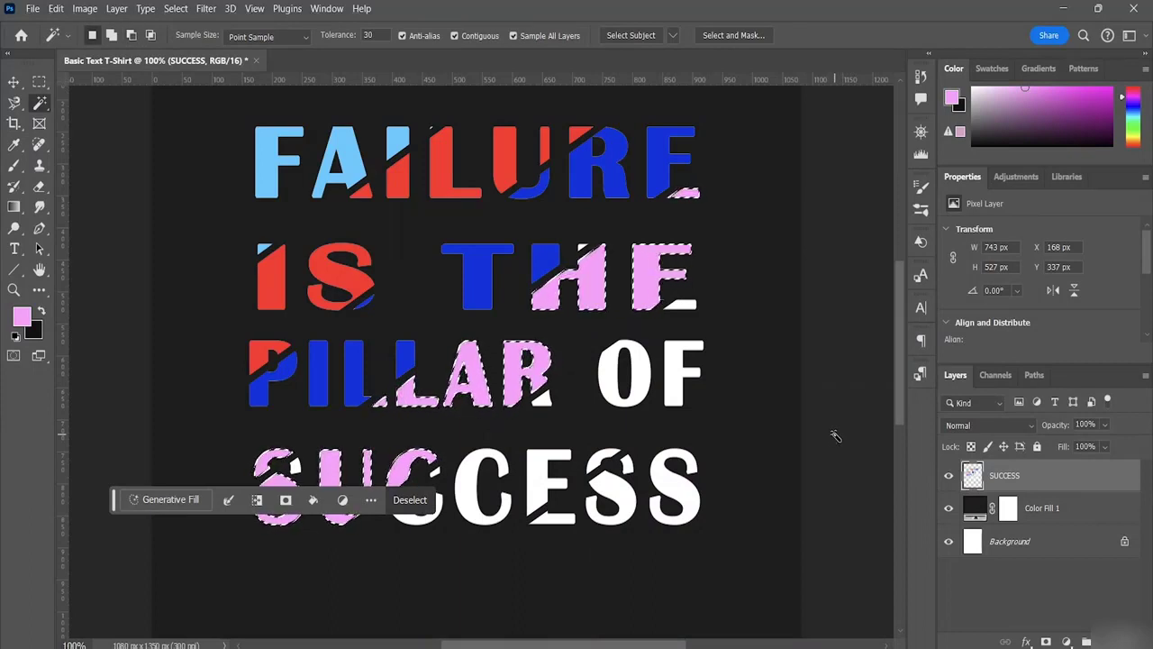
key("ctrl+d")
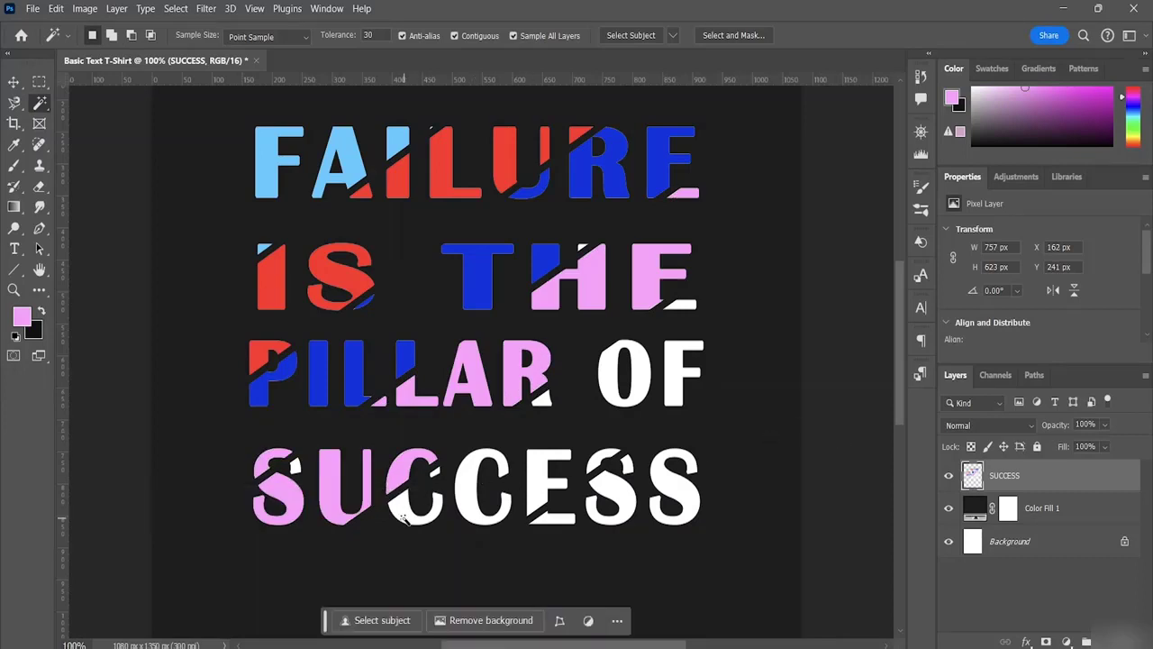
Select the fifth-band white pieces: the two Cs and upper E of SUCCESS, PILLAR's R foot, both letters of OF, and the E foot of THE.
left_click(411, 516)
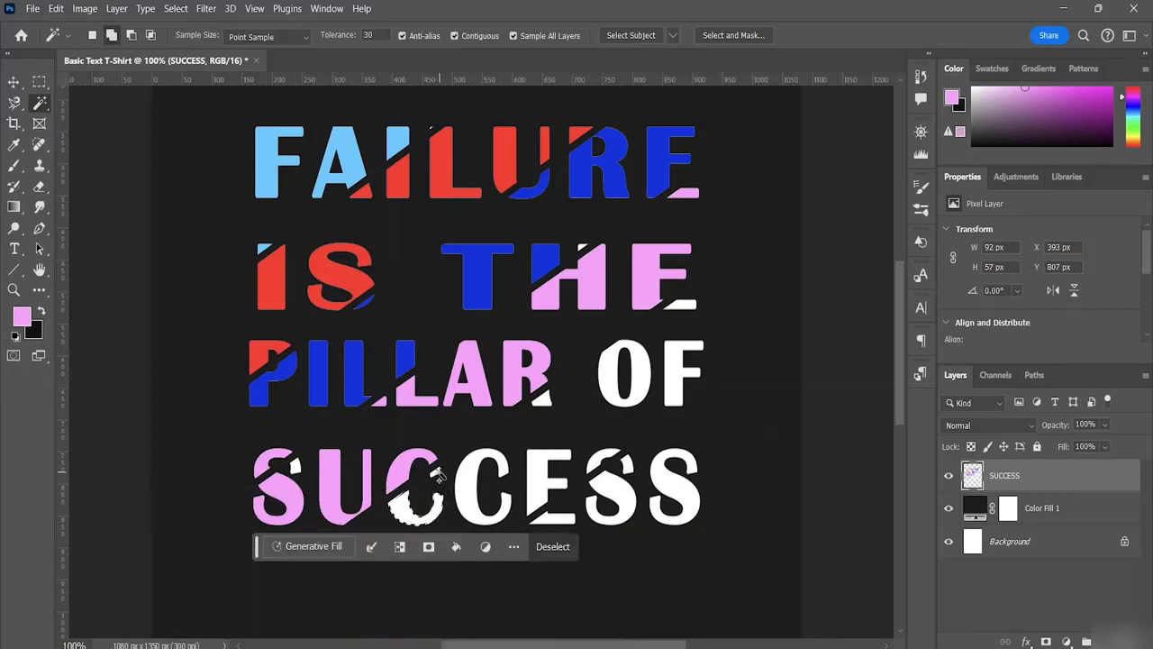
left_click(438, 477, "shift")
left_click(478, 479, "shift")
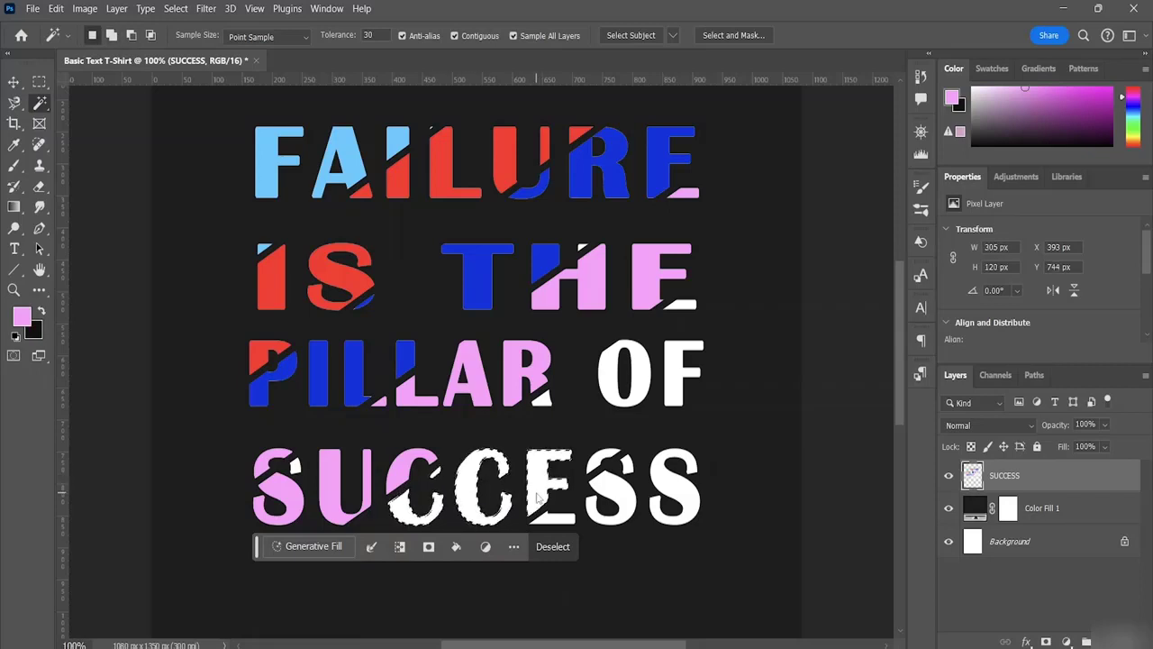
left_click(556, 487, "shift")
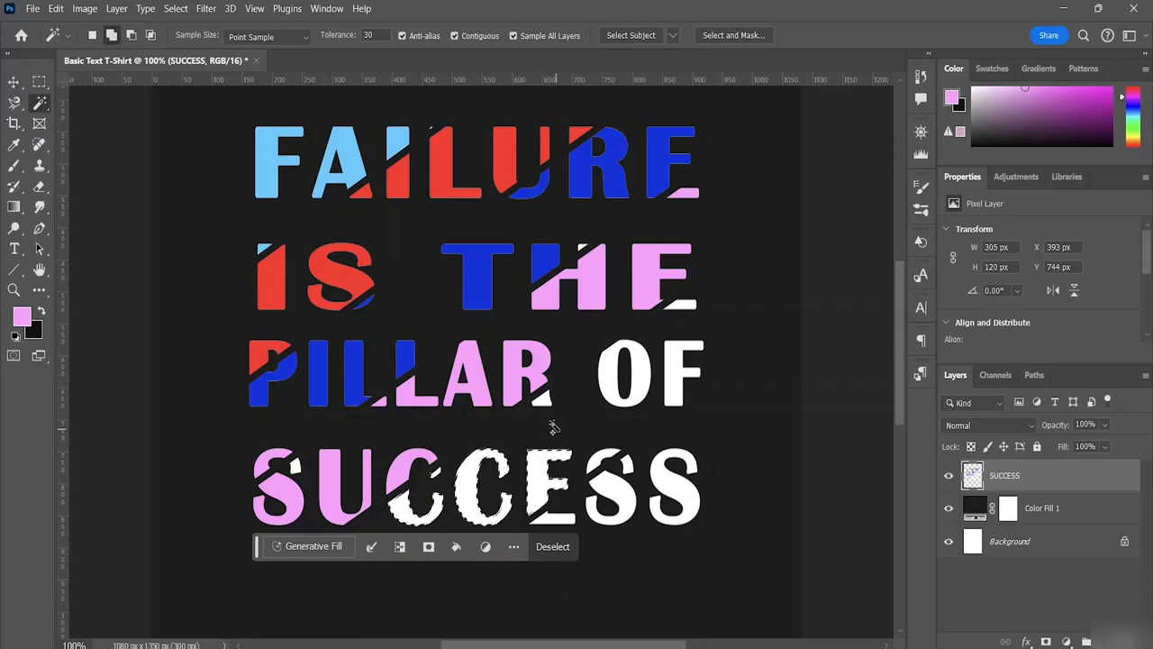
left_click(621, 387, "shift")
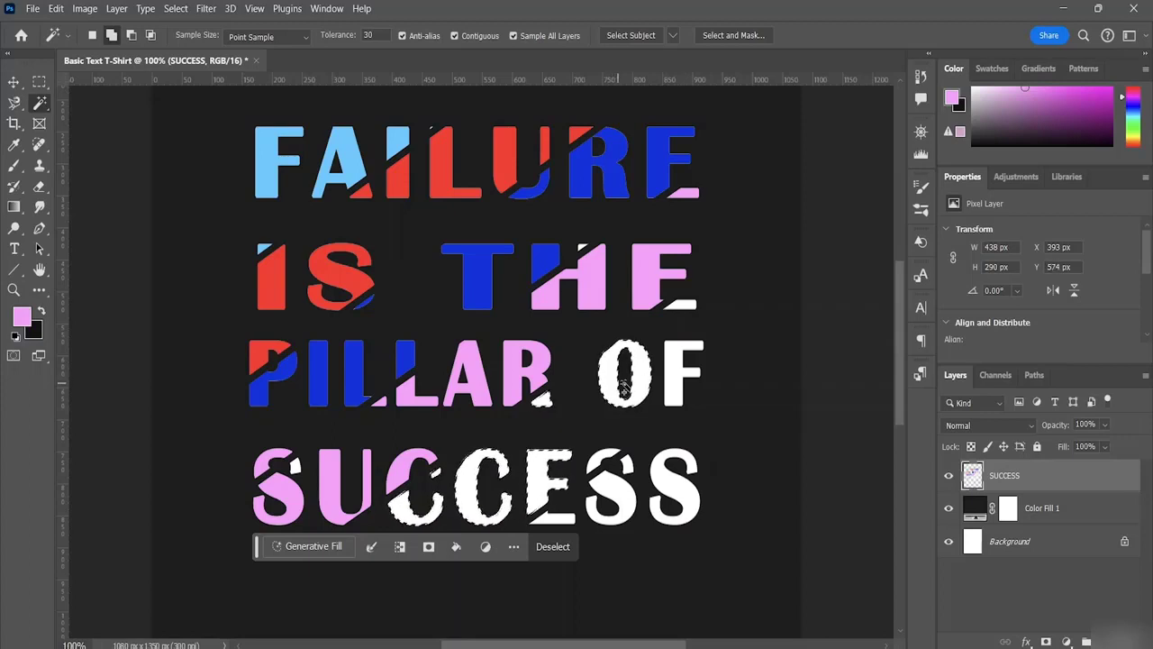
left_click(675, 377, "shift")
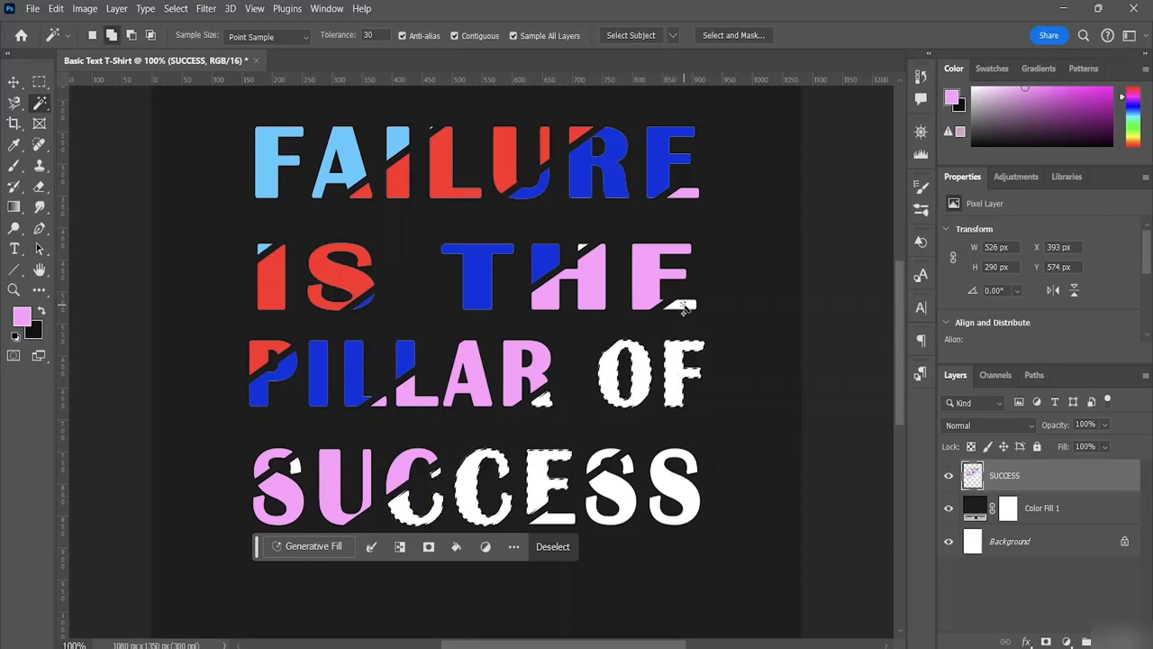
left_click(685, 306, "shift")
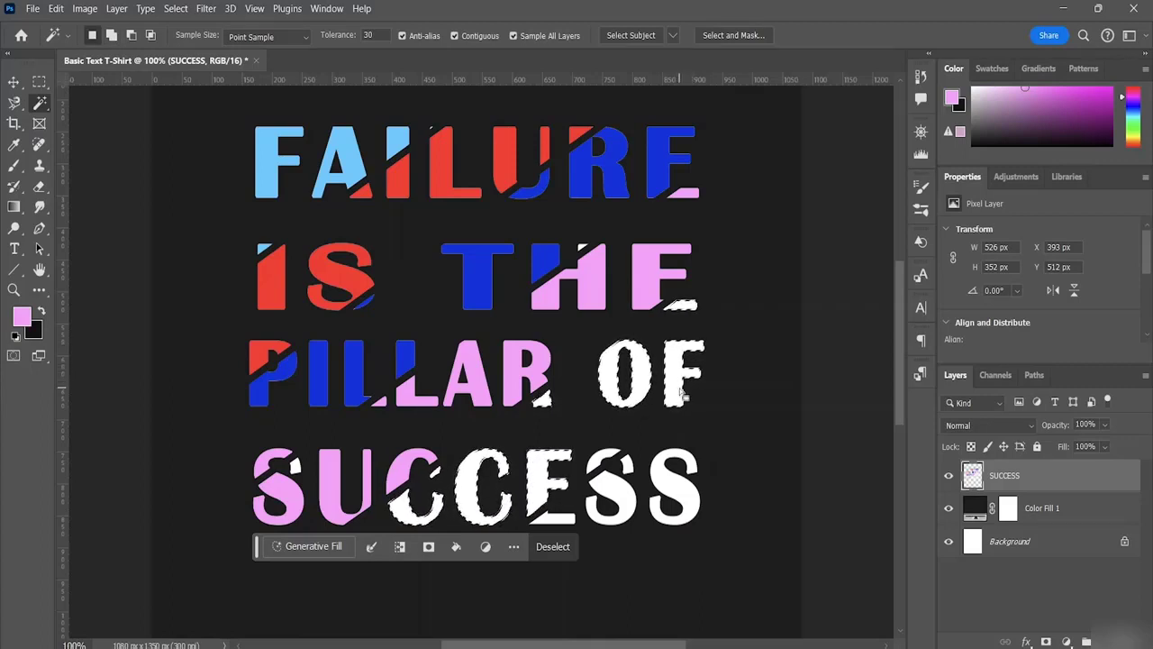
Set the foreground colour to light green #adff54, fill the selected fifth-band letter pieces with it and clear the selection.
left_click(22, 315)
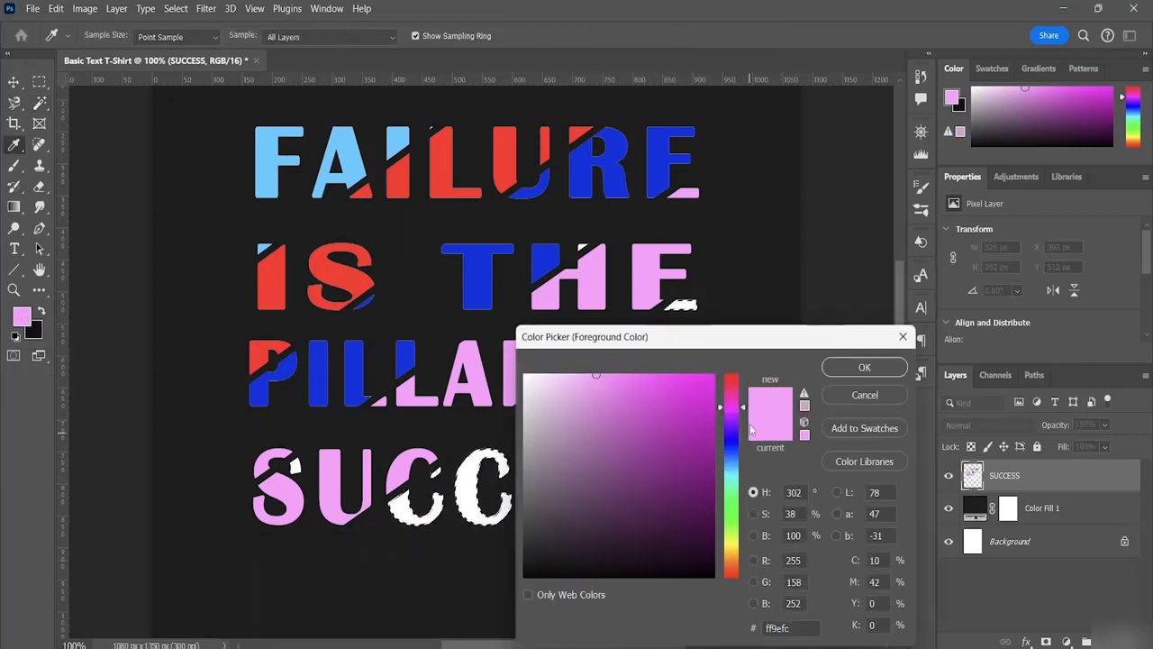
left_click_drag(730, 477, 742, 527)
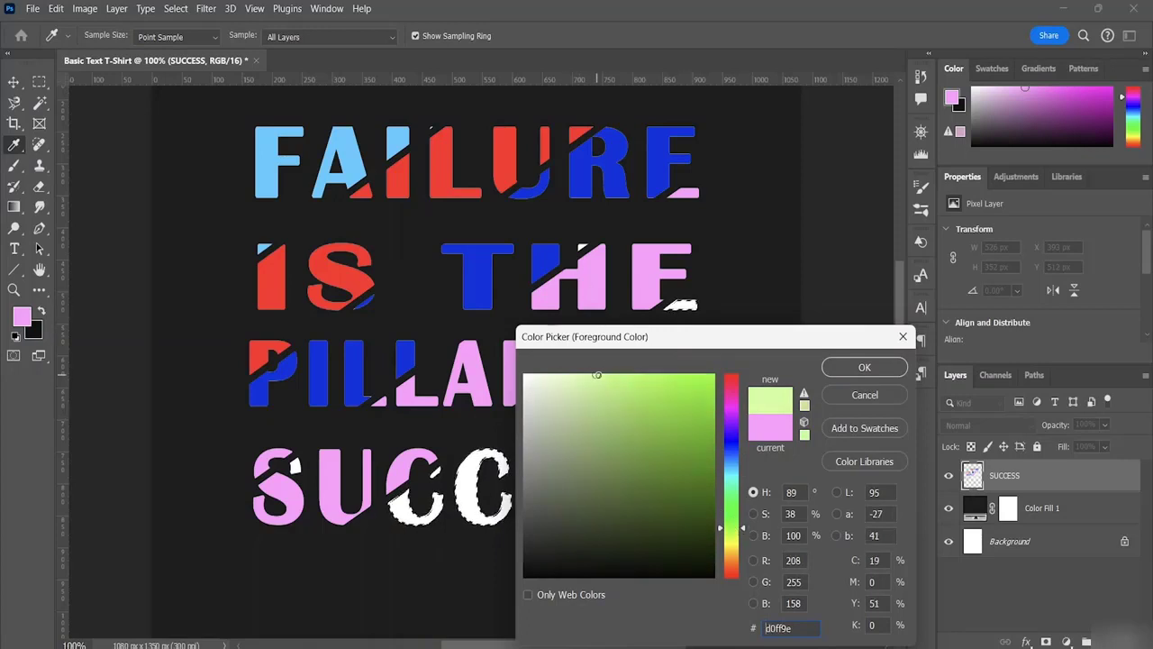
left_click_drag(597, 375, 653, 362)
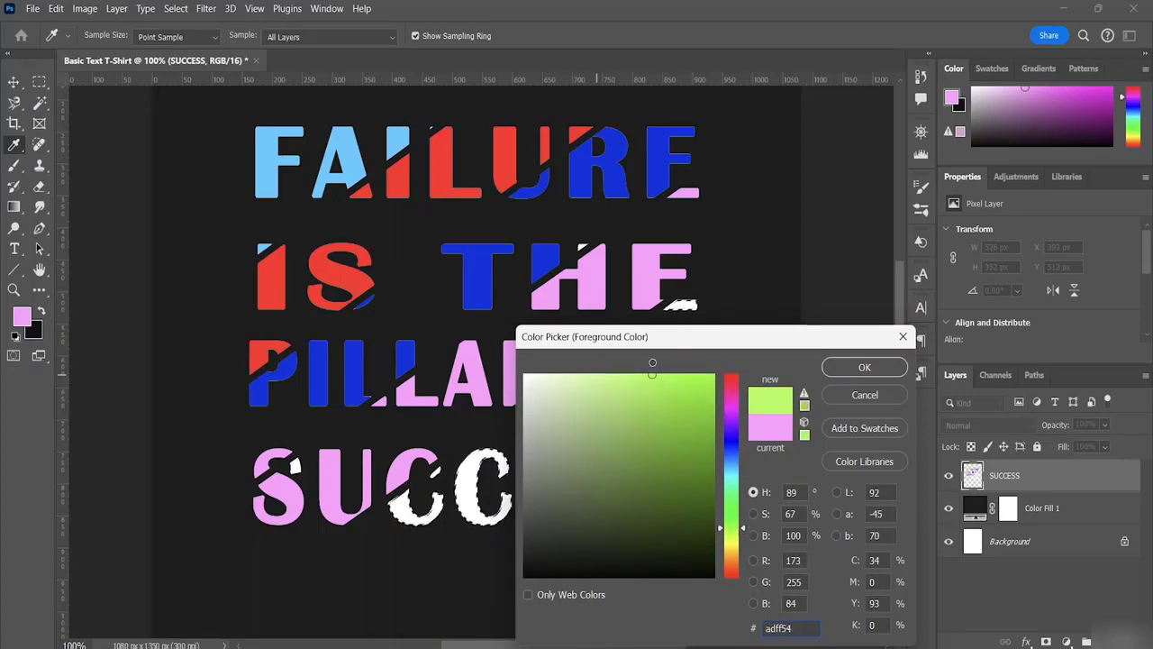
left_click(862, 368)
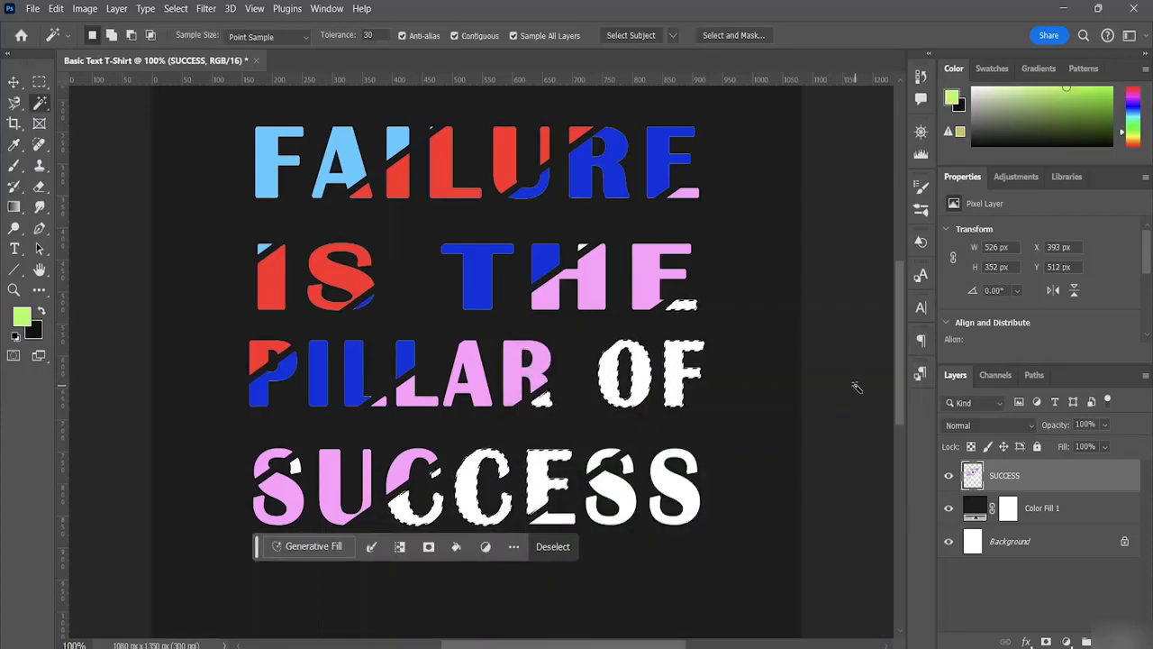
key("alt+BackSpace")
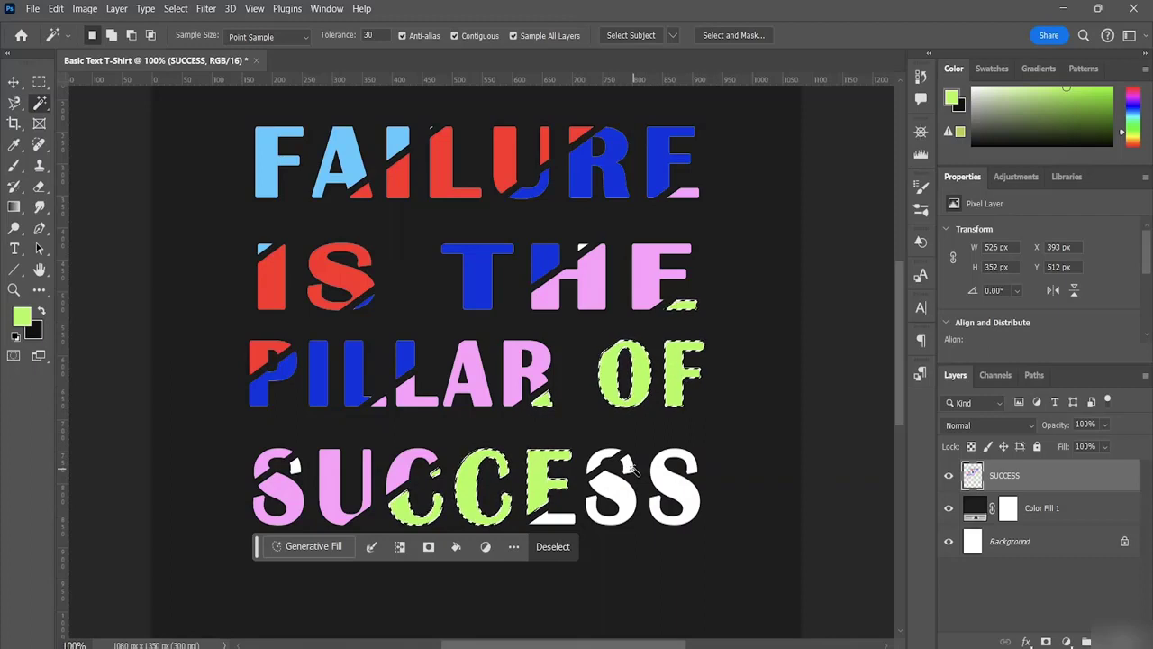
key("ctrl+d")
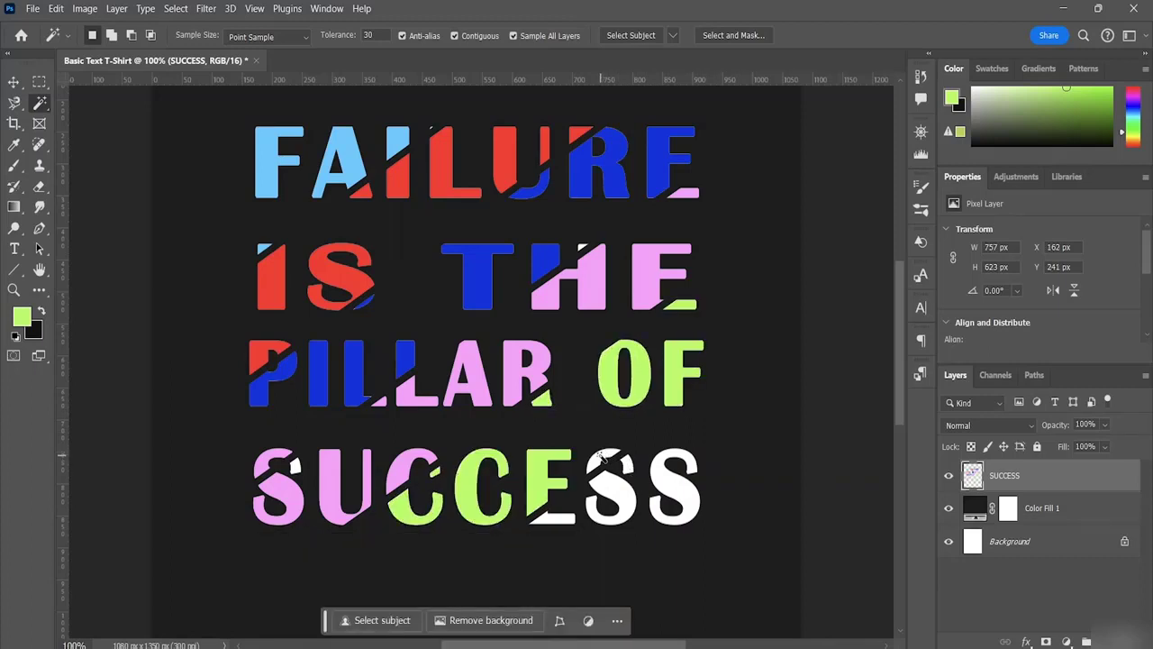
Select the white upper piece of SUCCESS's second-to-last S and sample foreground colours from the green O and the white piece.
left_click(599, 455)
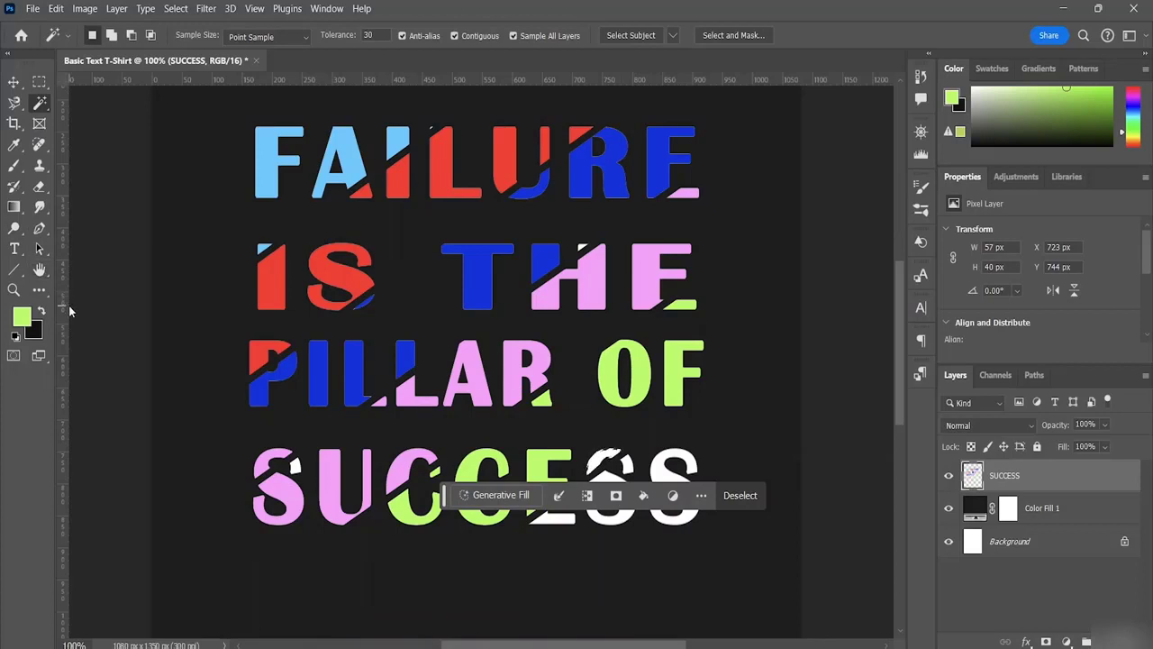
left_click(15, 145)
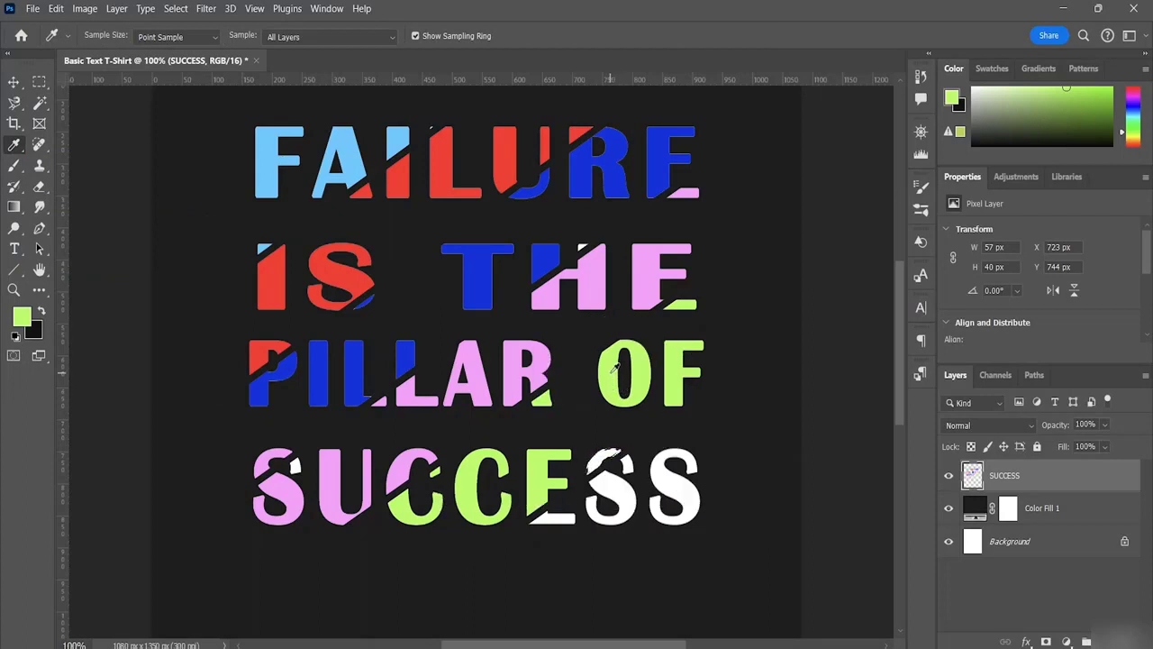
left_click(616, 367)
left_click(599, 455)
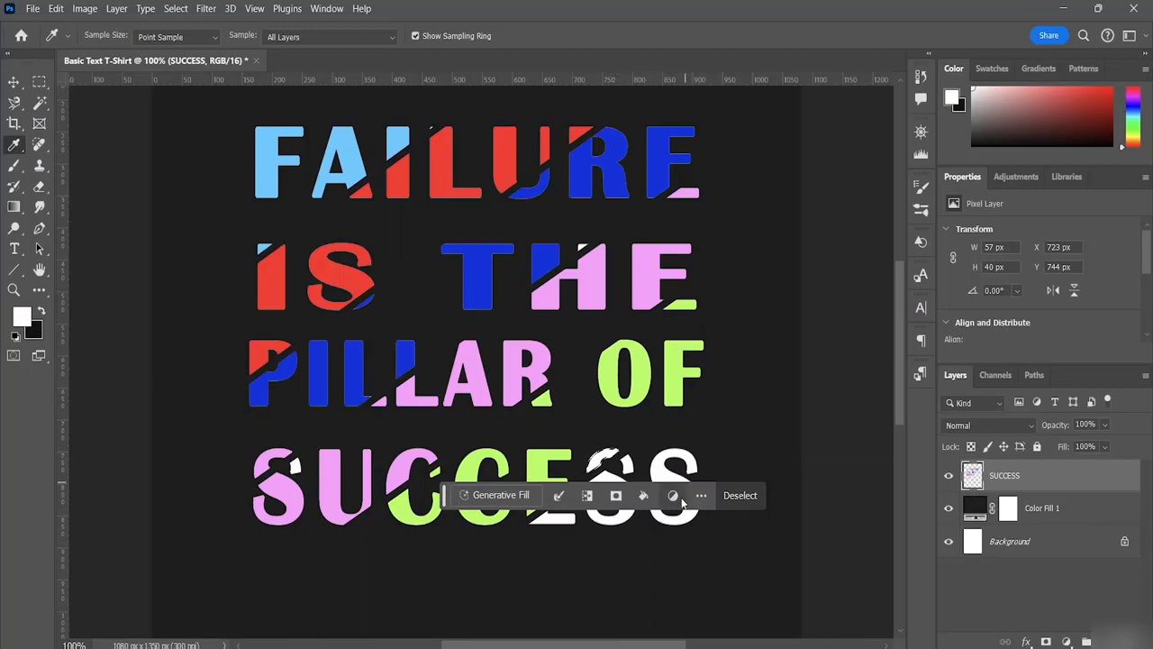
left_click(13, 81)
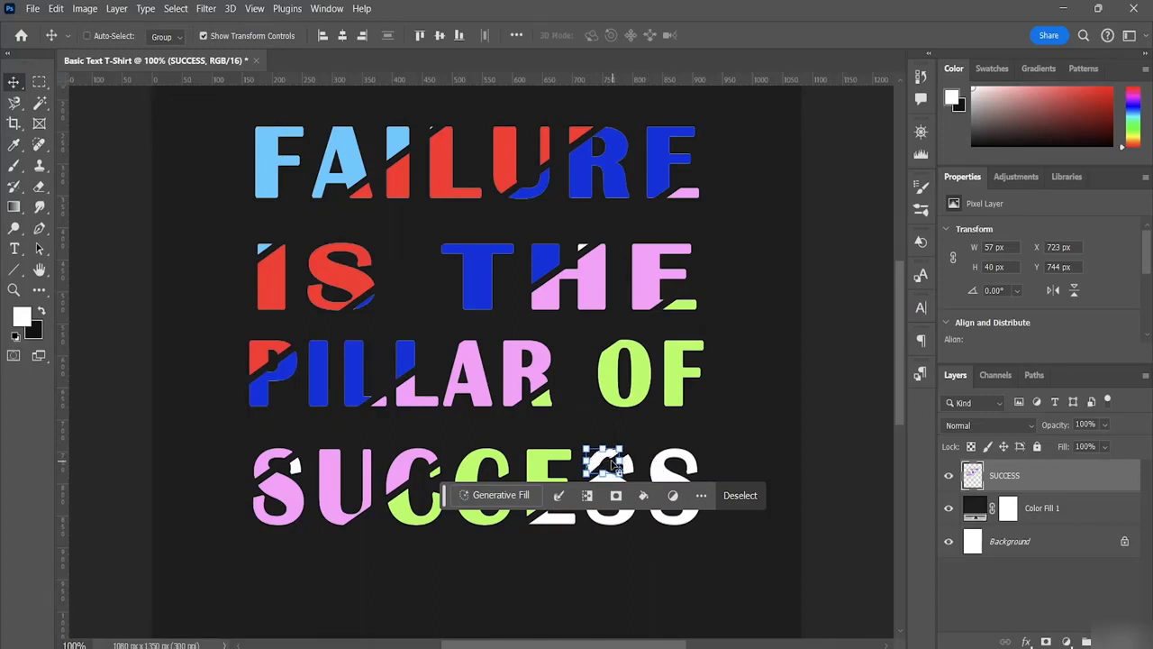
Set the foreground colour to green #53ff4b, fill the selected upper piece of the S with it and clear the selection.
left_click(23, 317)
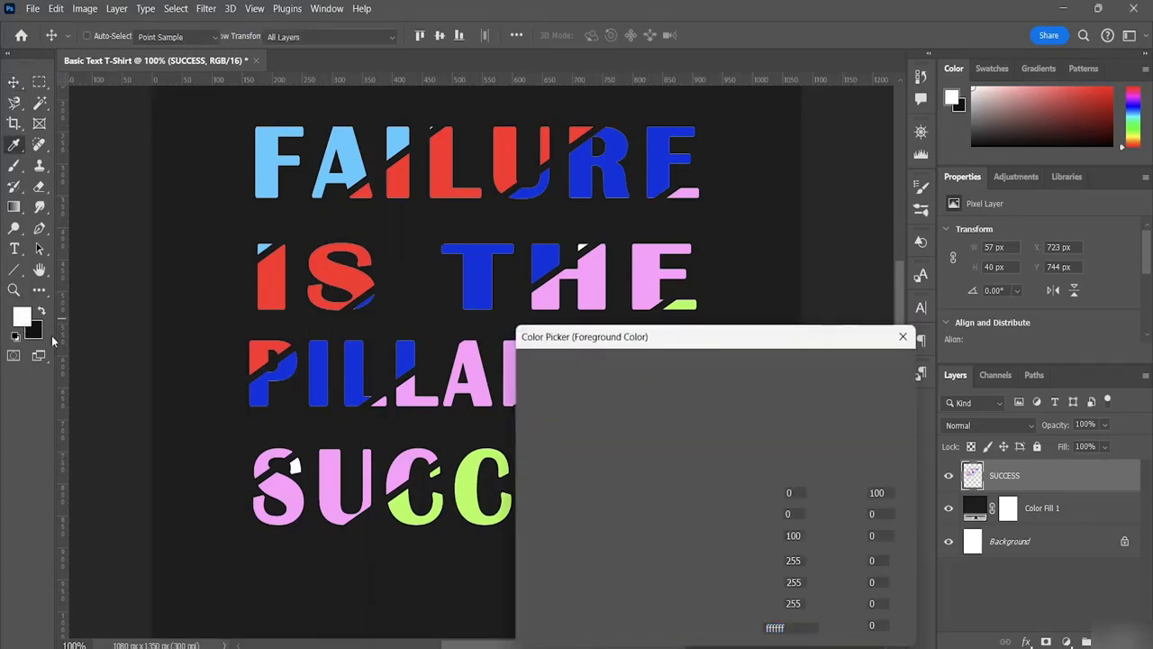
left_click_drag(744, 581, 741, 511)
mouse_move(645, 395)
left_mouse_down()
mouse_move(636, 376)
mouse_move(660, 366)
left_mouse_up()
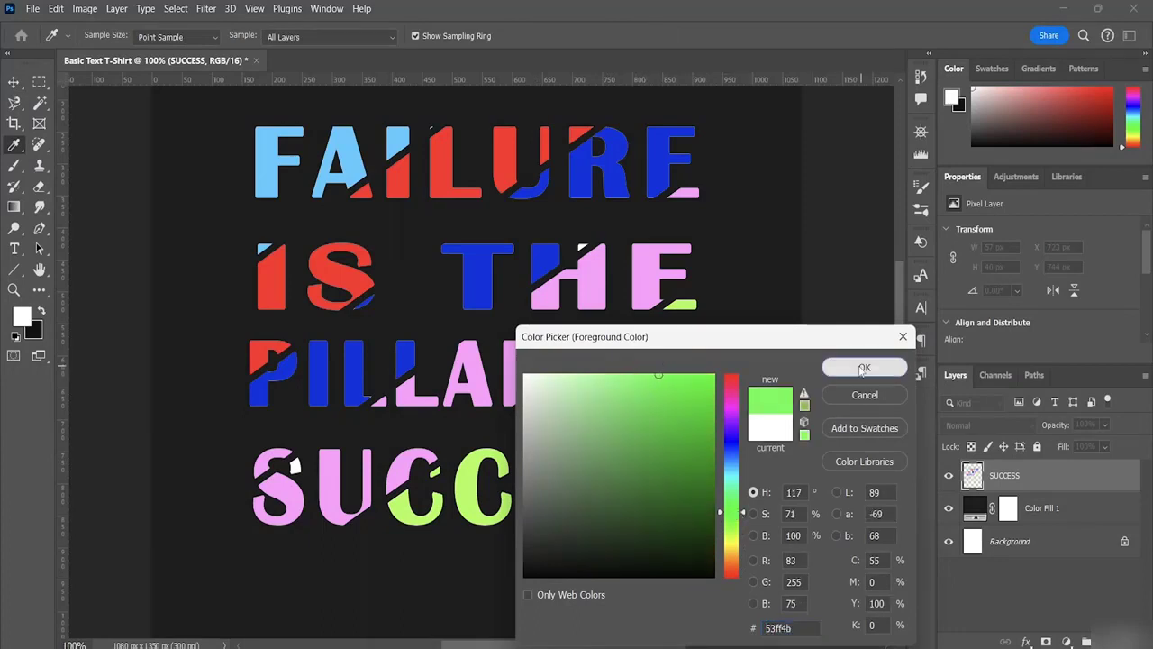
left_click(864, 367)
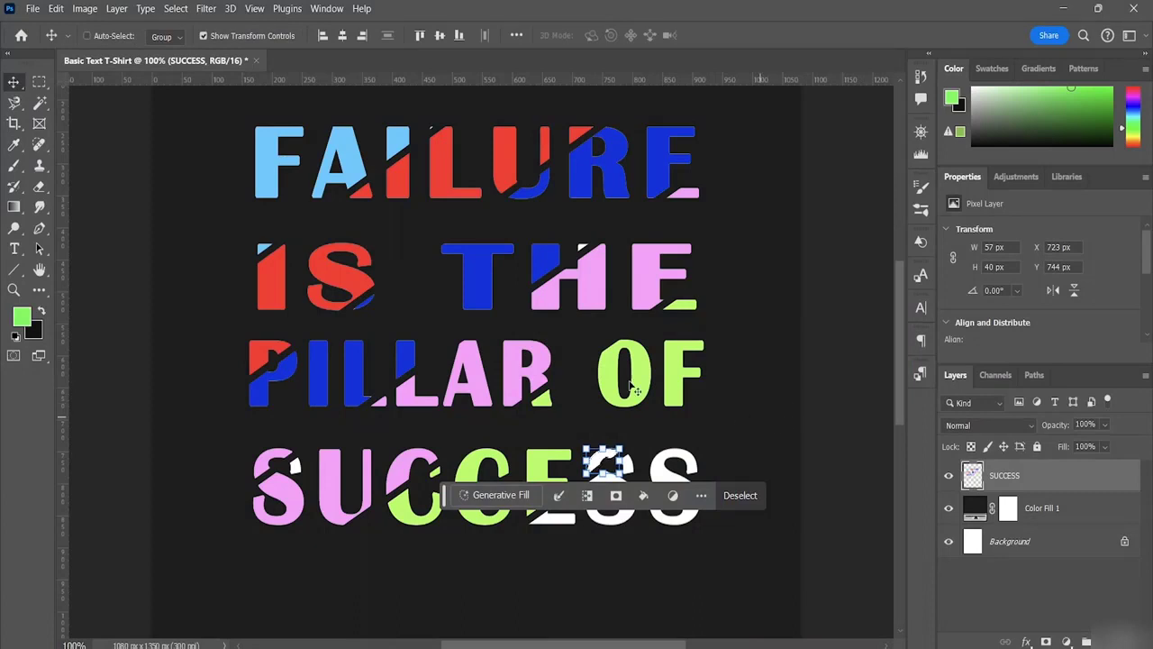
key("alt+BackSpace")
key("ctrl+d")
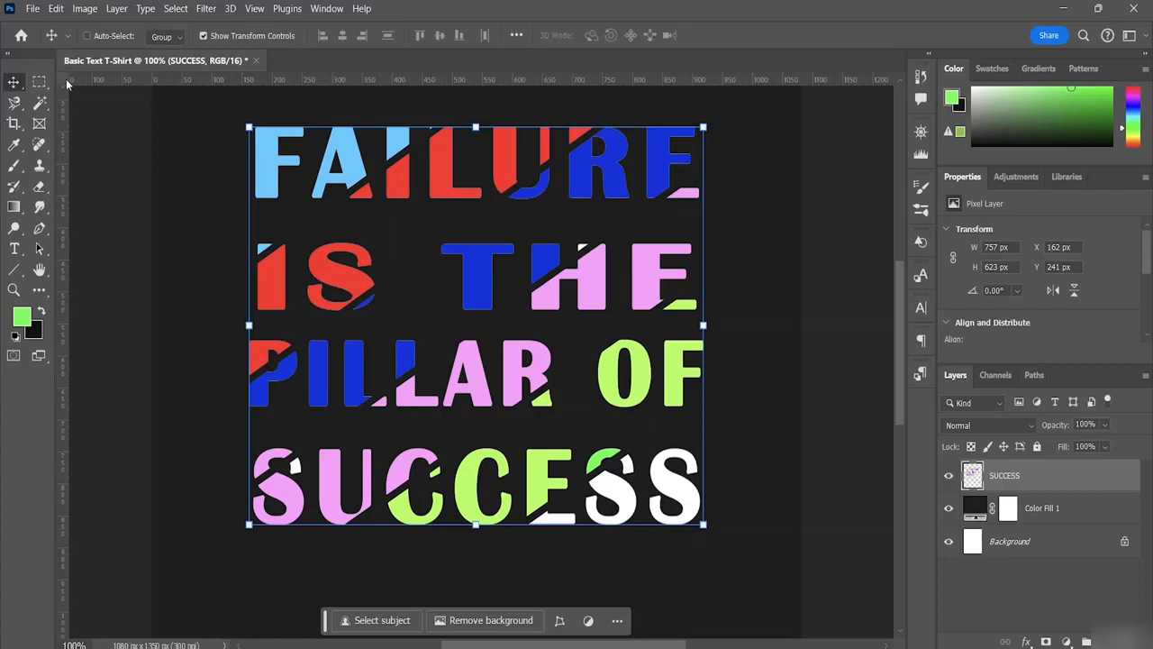
Select the remaining white pieces at the end of SUCCESS: the E's foot, the second-to-last S's lower body and tip, and the last S.
left_click(39, 102)
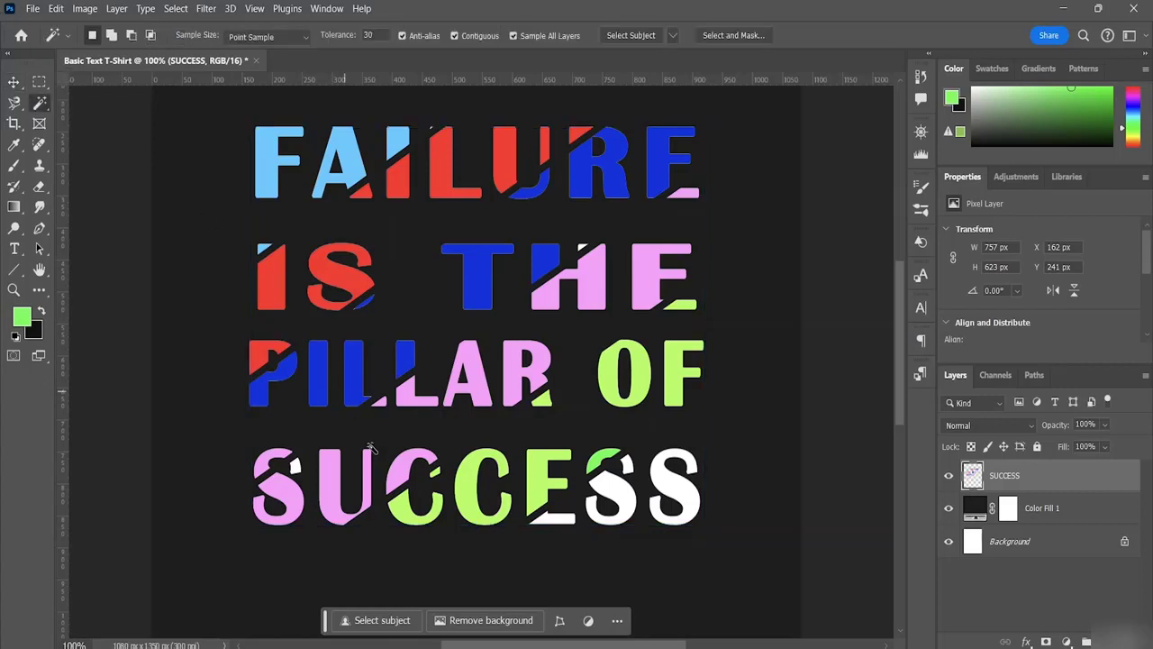
left_click(552, 521)
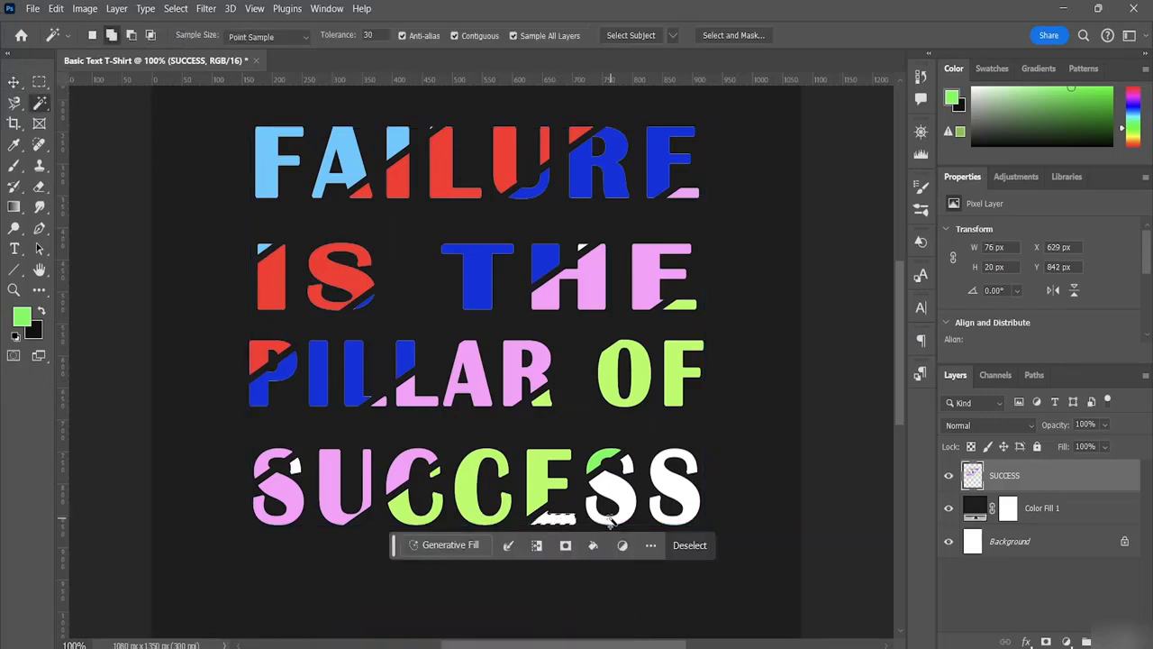
left_click(614, 519, "shift")
left_click(630, 471, "shift")
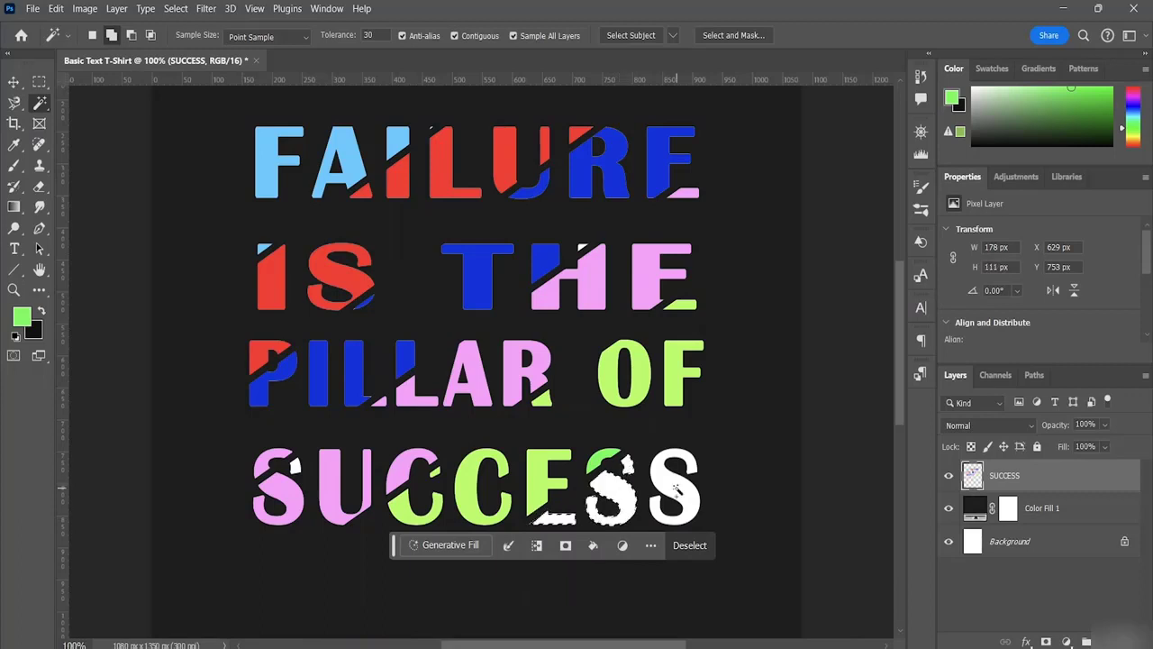
left_click(678, 491, "shift")
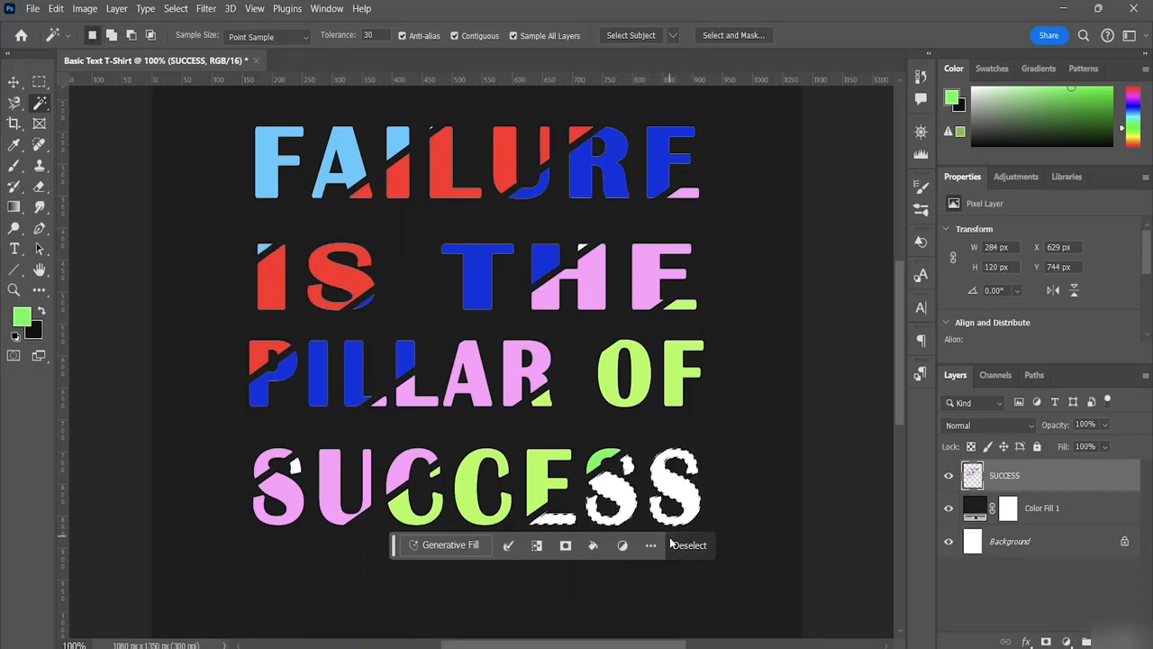
Set the foreground colour to light orange #ffc148, fill the selected end pieces of SUCCESS with it and clear the selection.
left_click(22, 316)
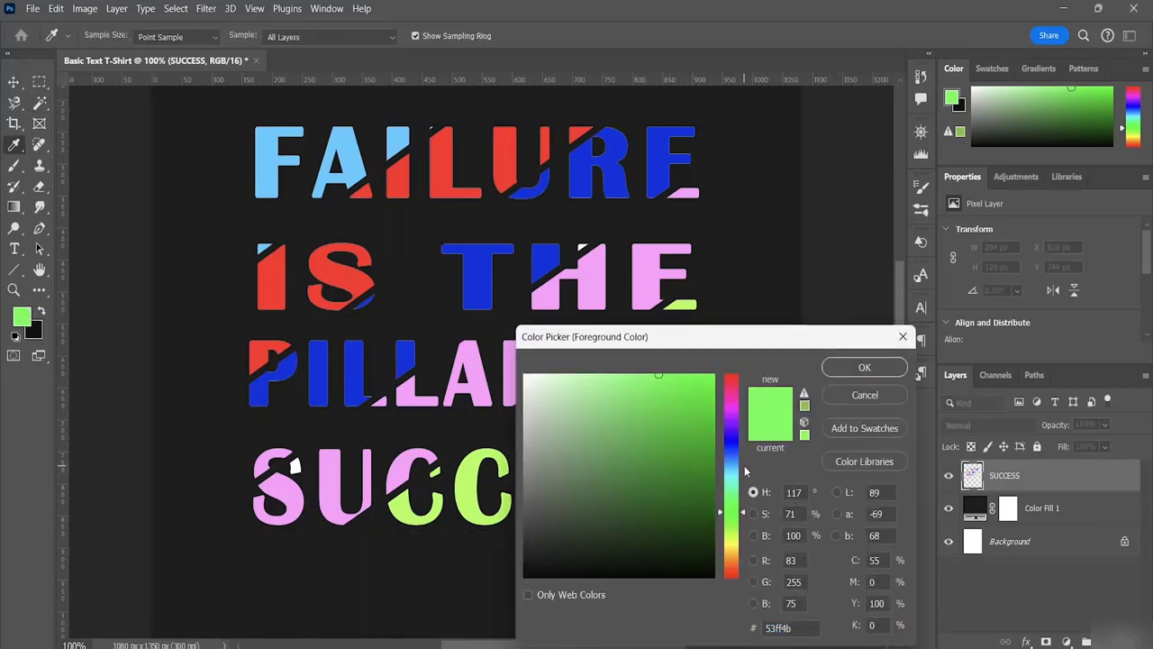
left_click_drag(743, 513, 744, 559)
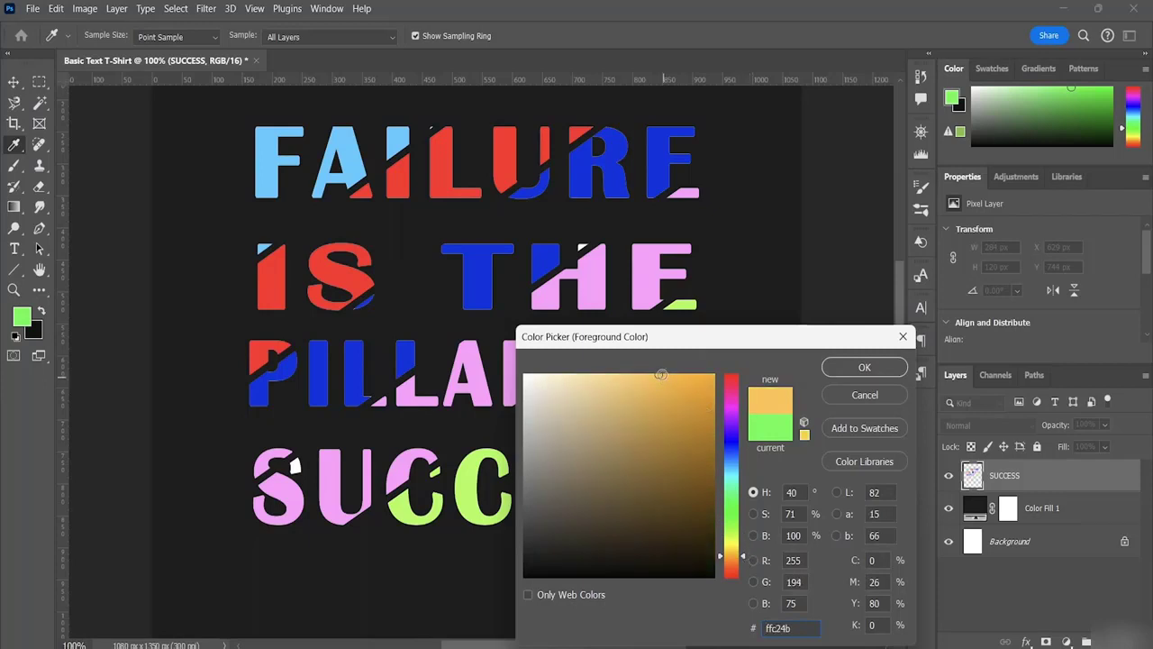
mouse_move(660, 376)
left_mouse_down()
mouse_move(641, 376)
mouse_move(628, 358)
mouse_move(661, 356)
left_mouse_up()
left_click(864, 370)
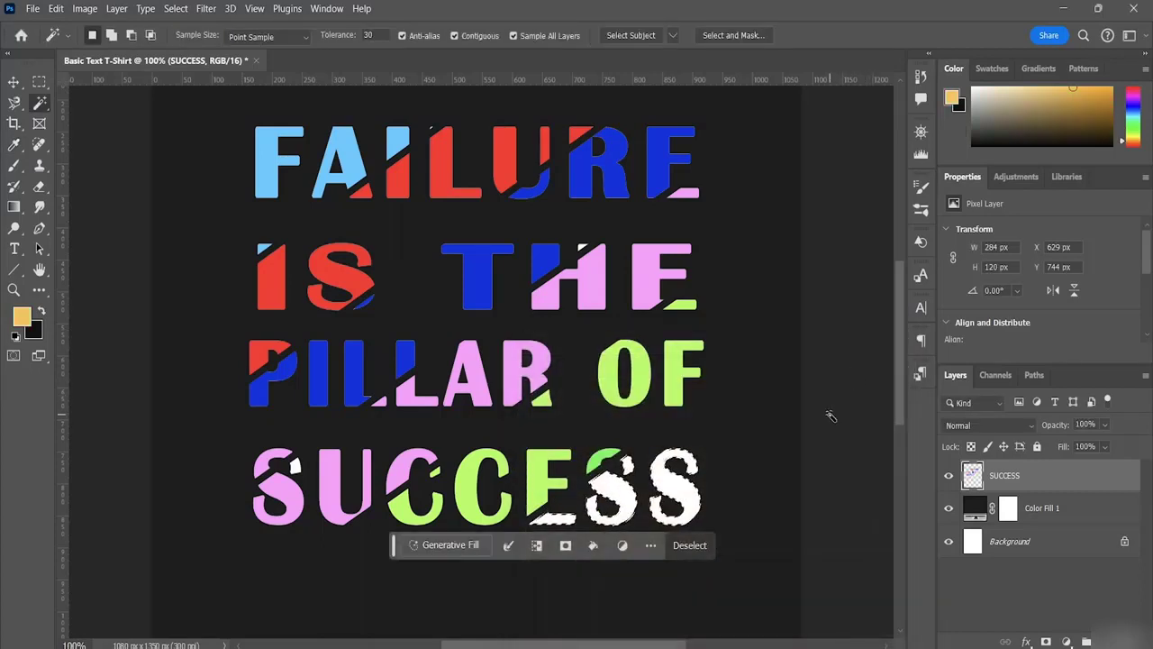
key("alt+BackSpace")
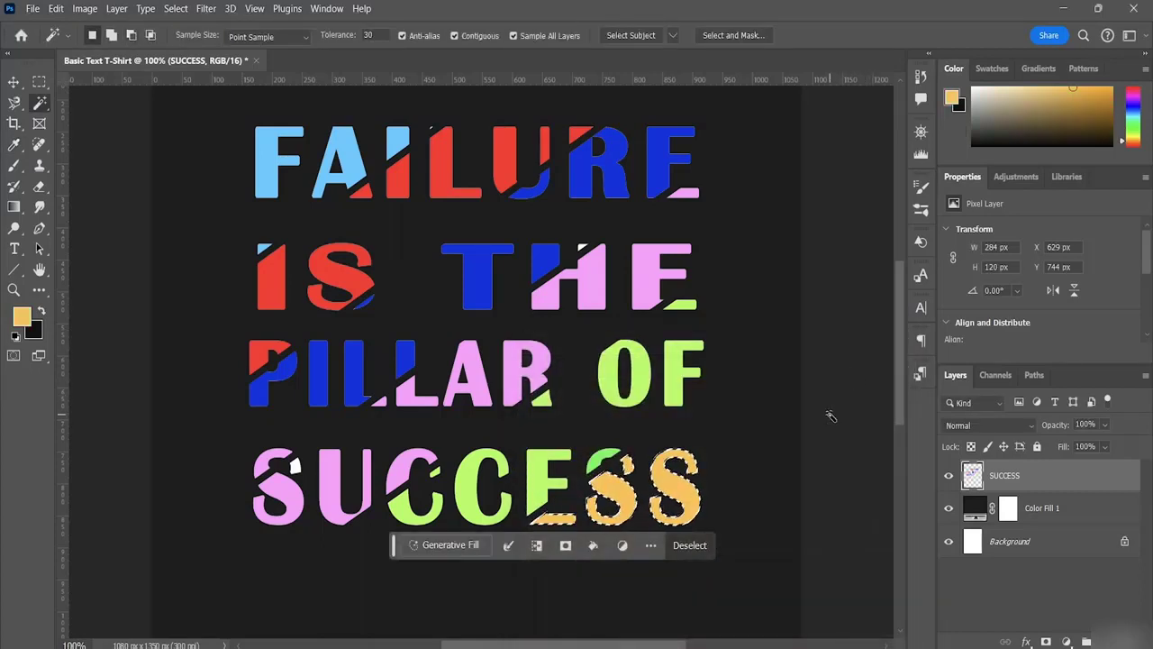
key("ctrl+d")
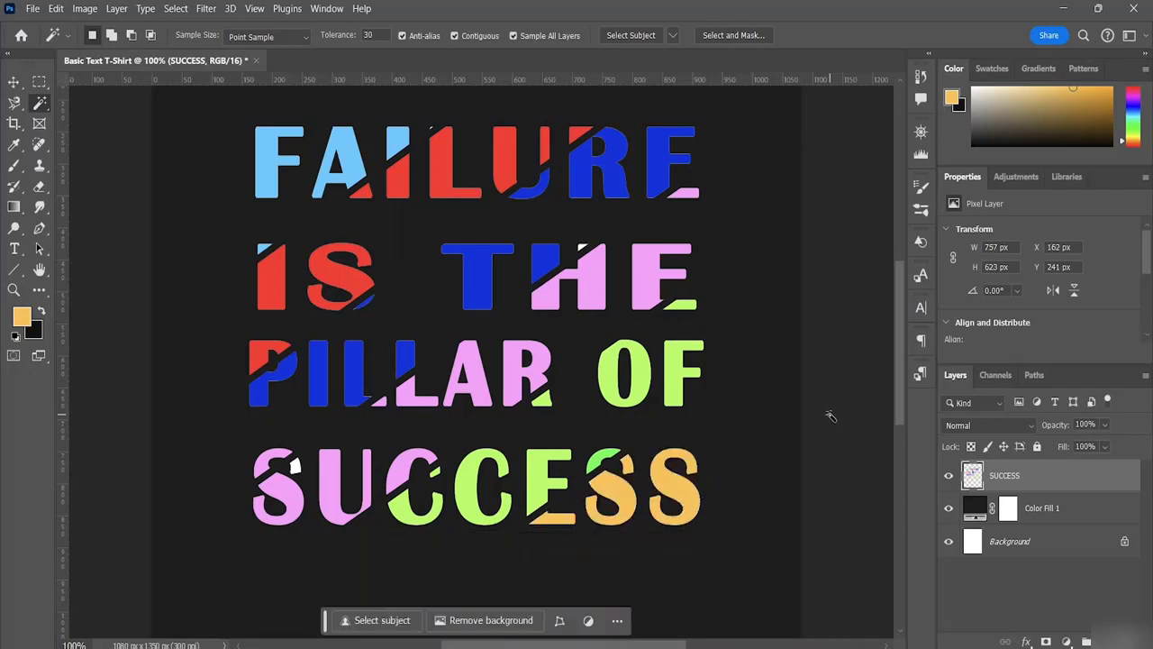
Select the small leftover white pieces in the first S of SUCCESS and at the top of THE's H.
scroll(563, 282, "up", 1)
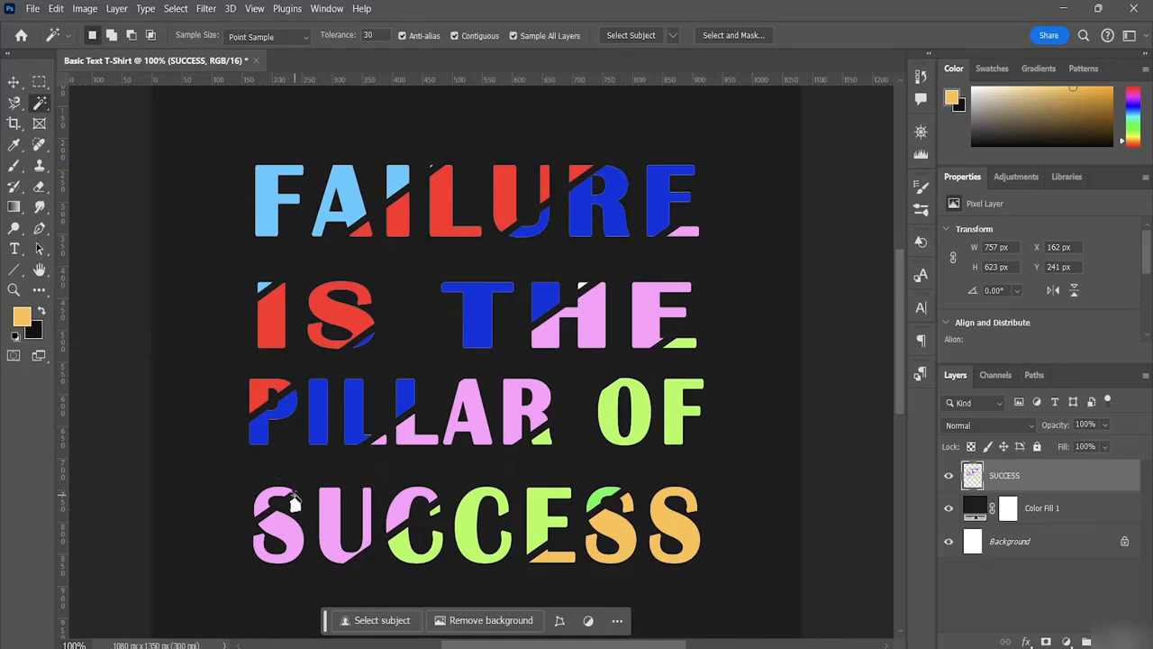
left_click(294, 505)
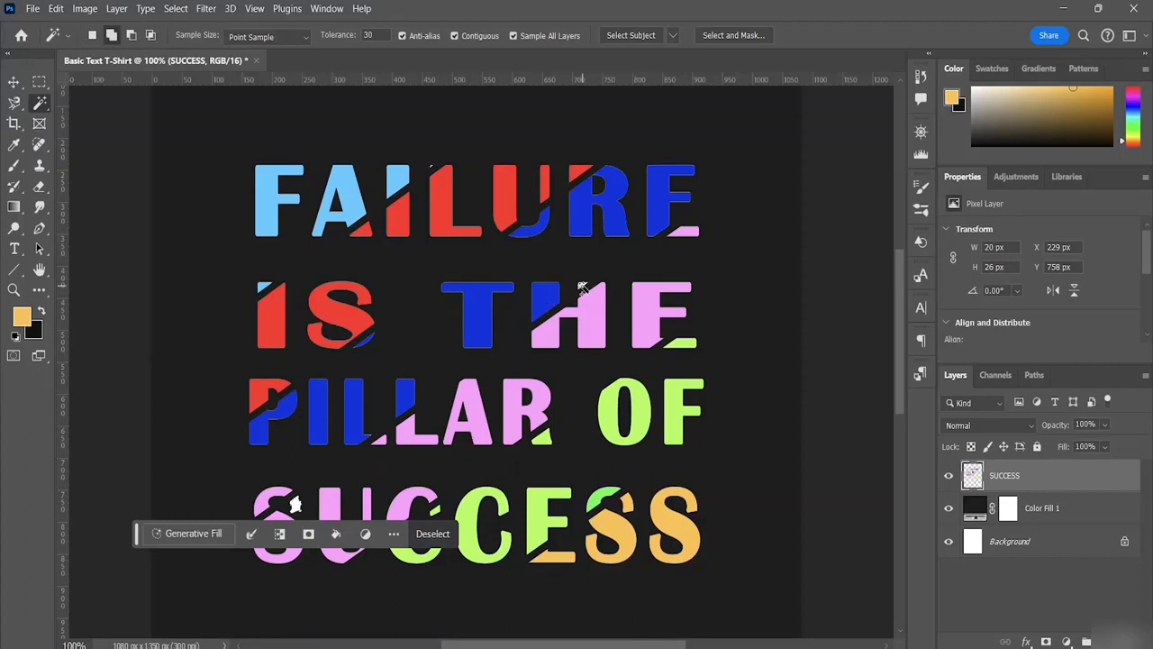
left_click(582, 288, "shift")
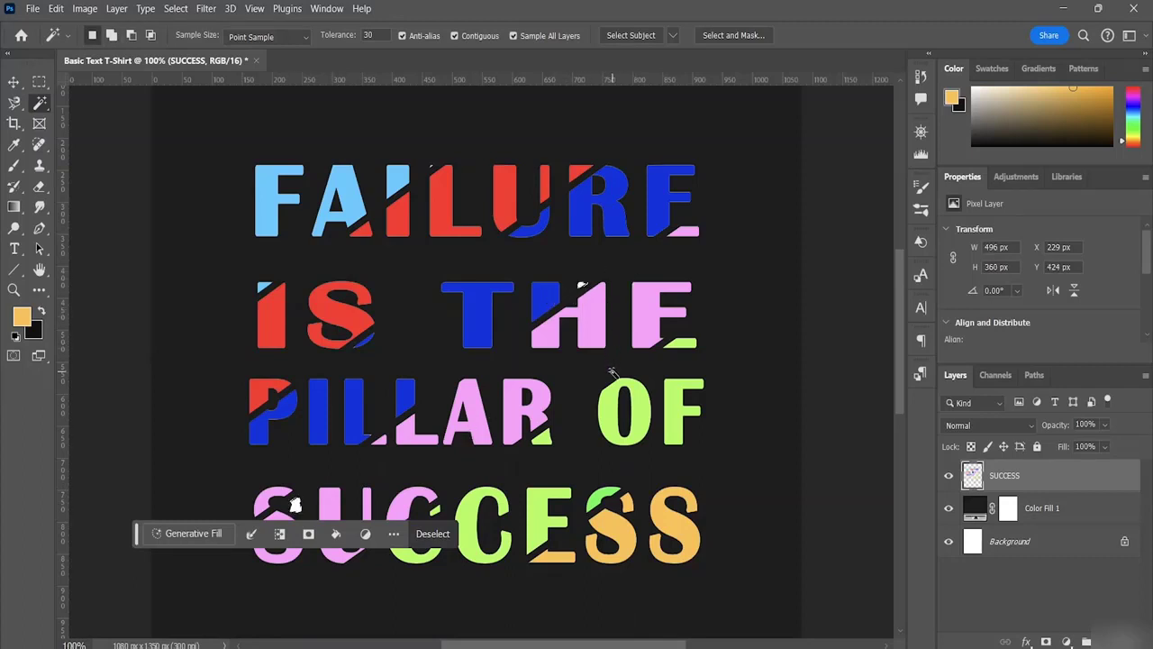
Set the foreground colour to a dark golden brown, fill the two small selected letter pieces with it and clear the selection.
left_click(24, 317)
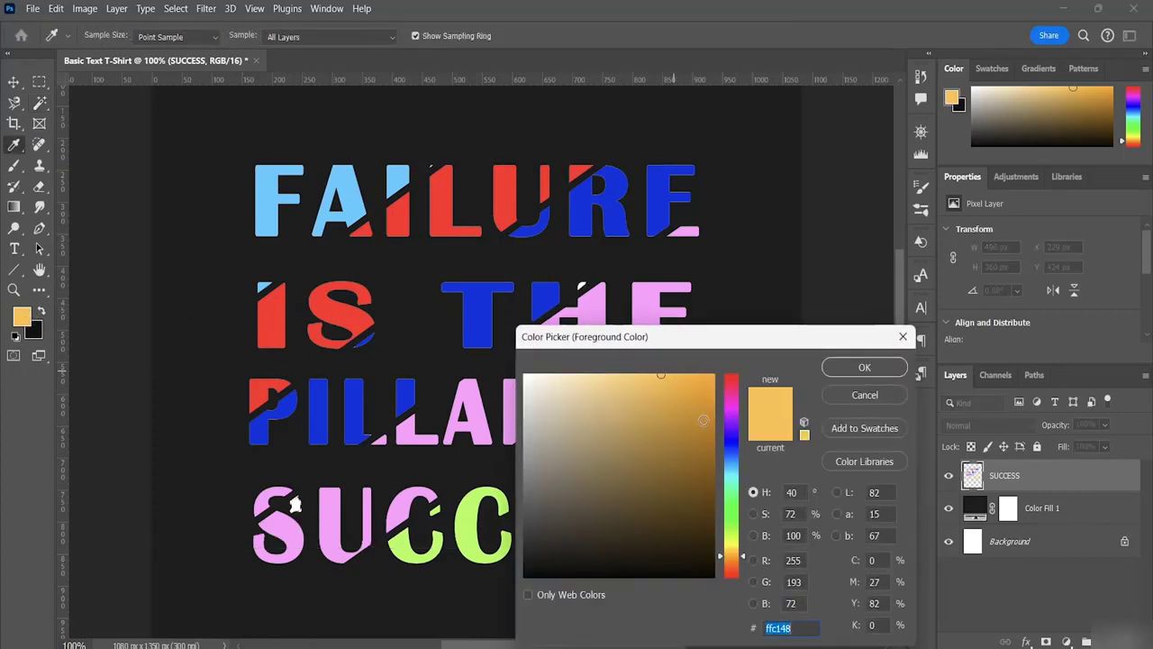
type("885b05")
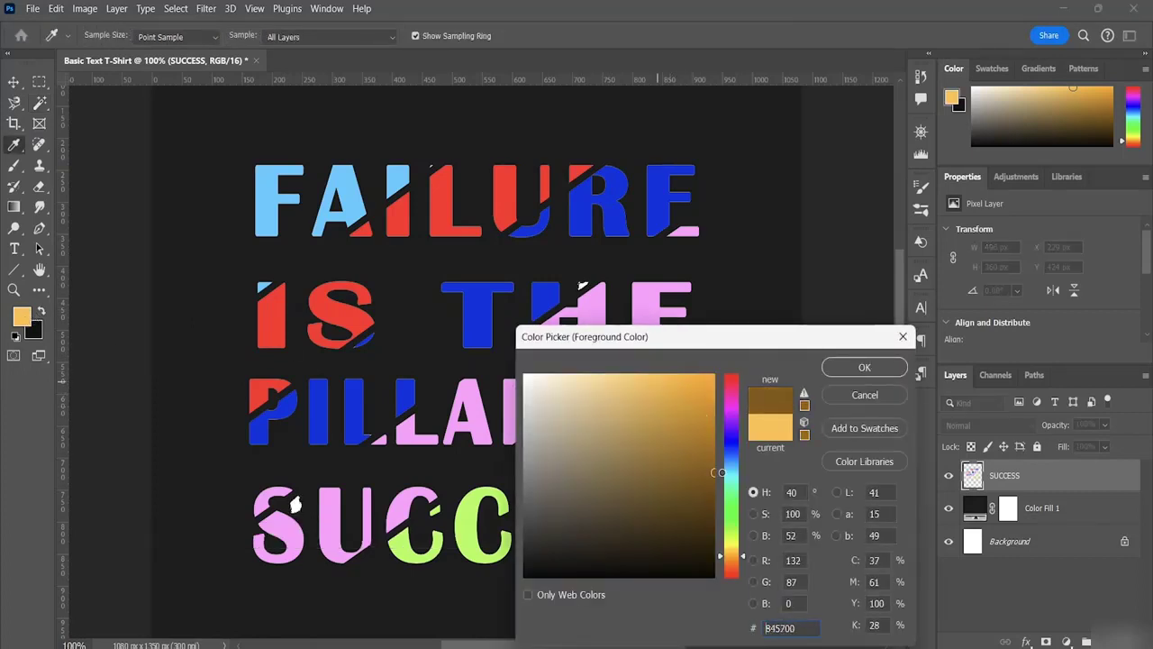
mouse_move(712, 470)
left_mouse_down()
mouse_move(726, 473)
mouse_move(737, 451)
mouse_move(709, 422)
left_mouse_up()
left_click(841, 370)
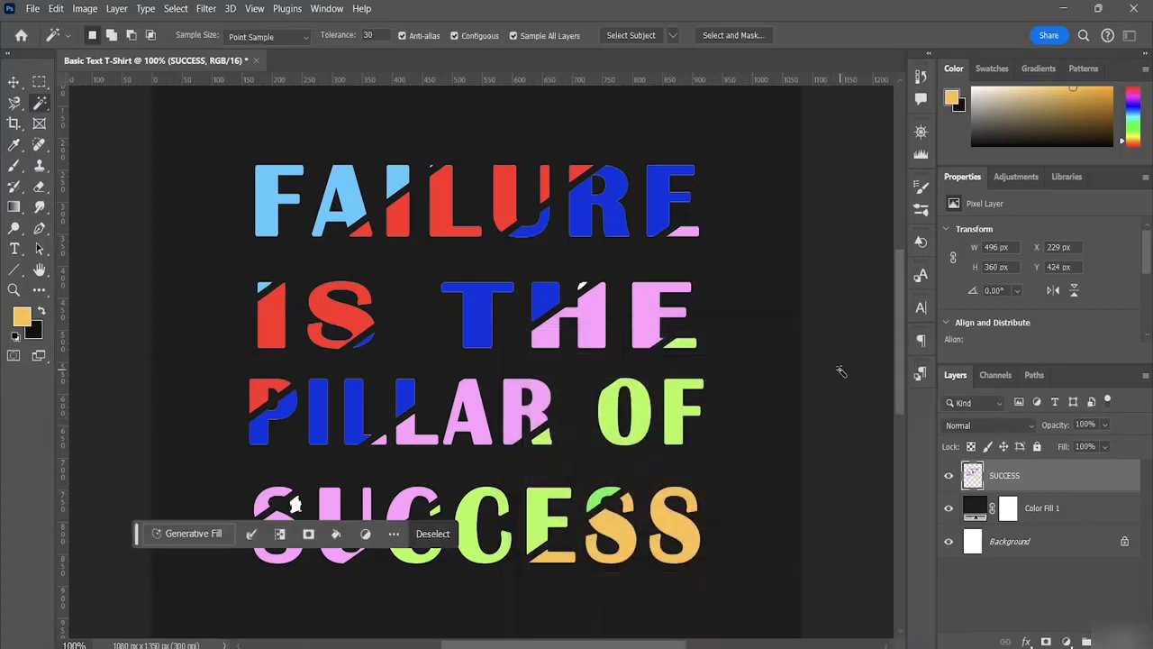
key("alt+BackSpace")
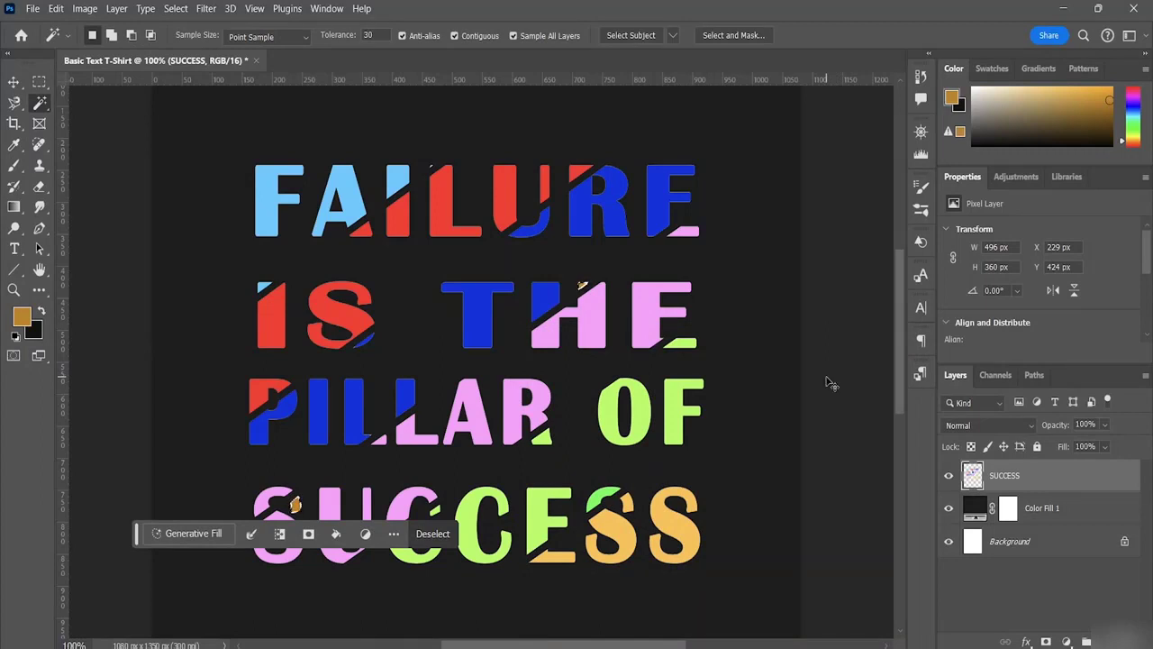
key("ctrl+d")
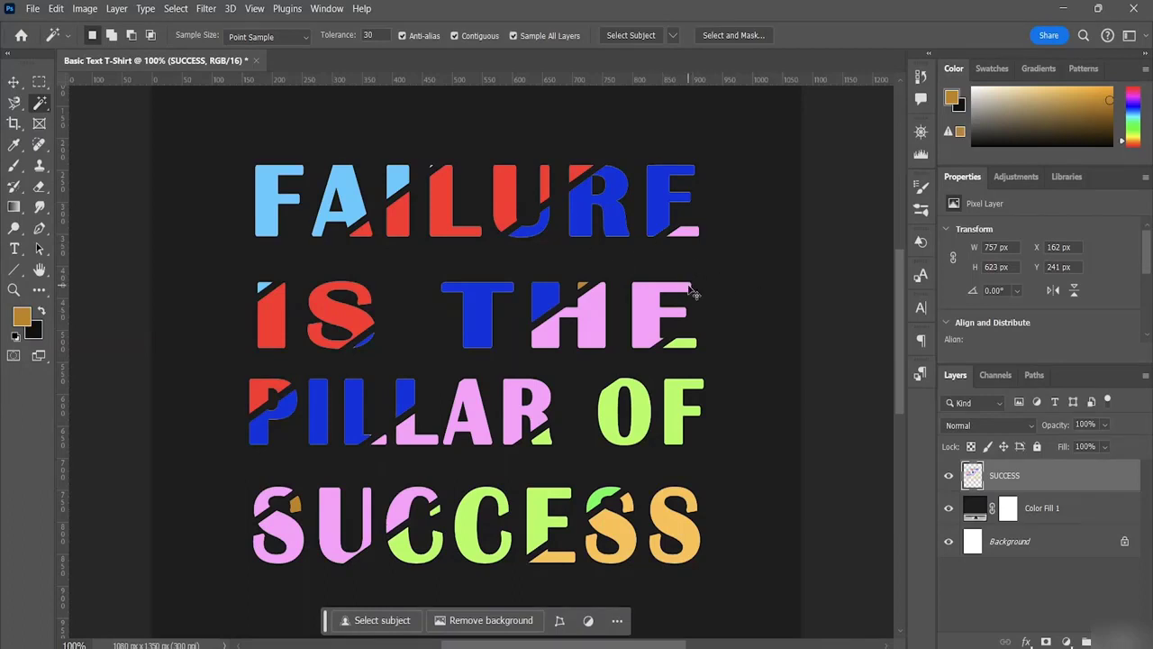
Hide the Color Fill 1 and Background layers to check the text on transparency, and show both layers again.
key("ctrl+minus")
key("ctrl+minus")
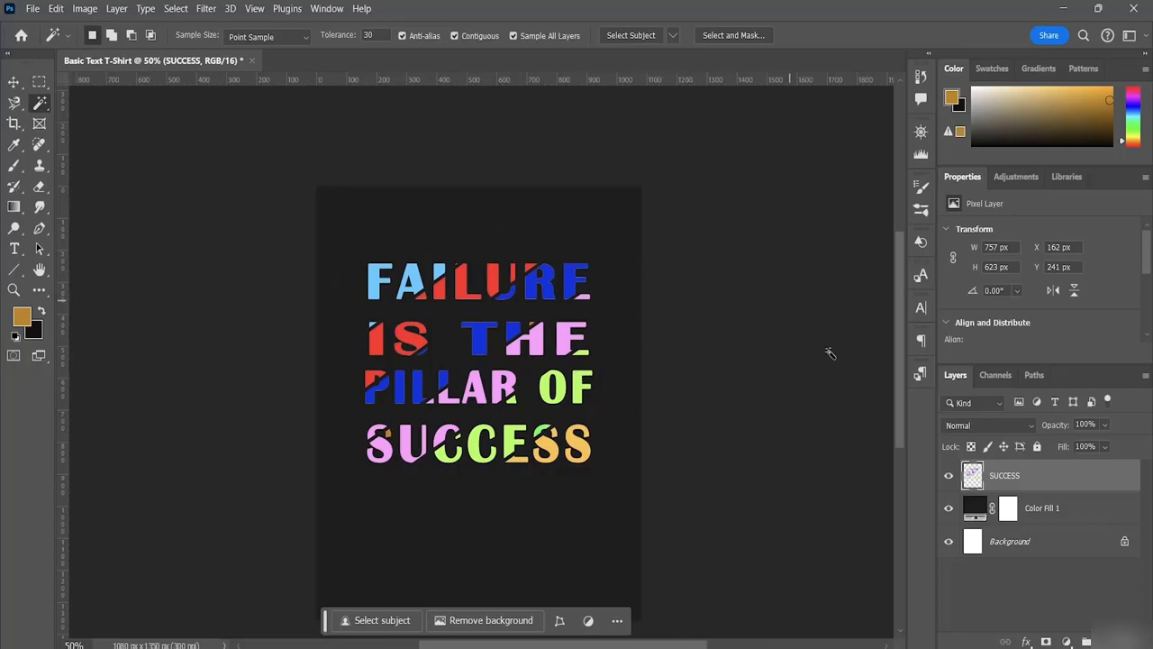
left_click(947, 508)
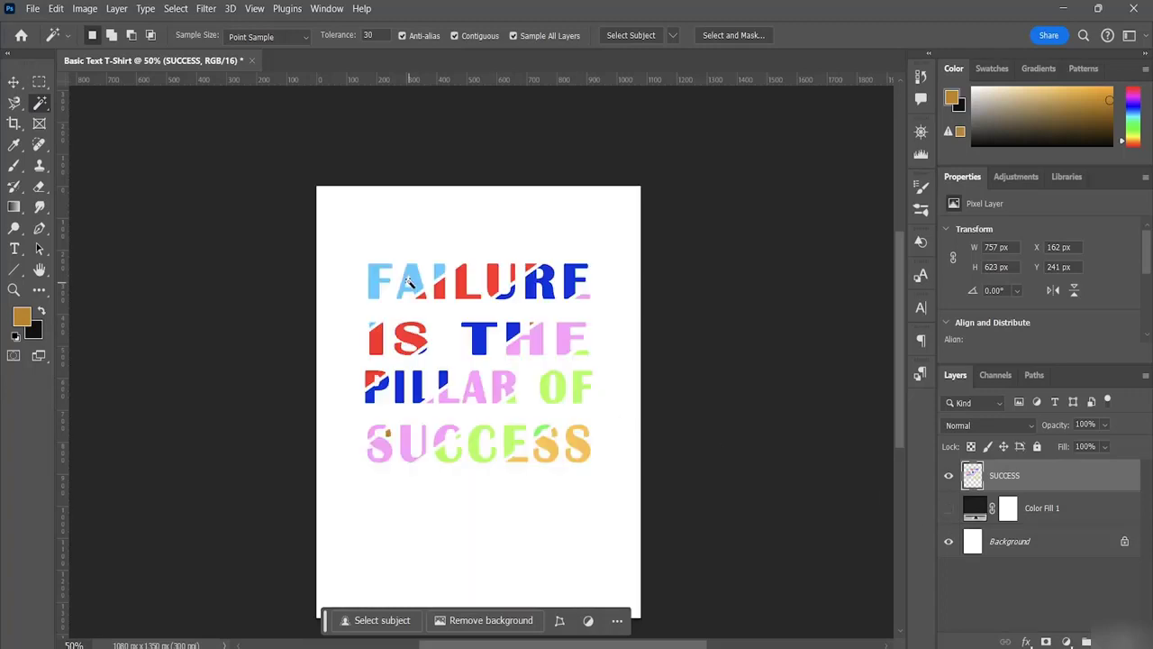
left_click(949, 542)
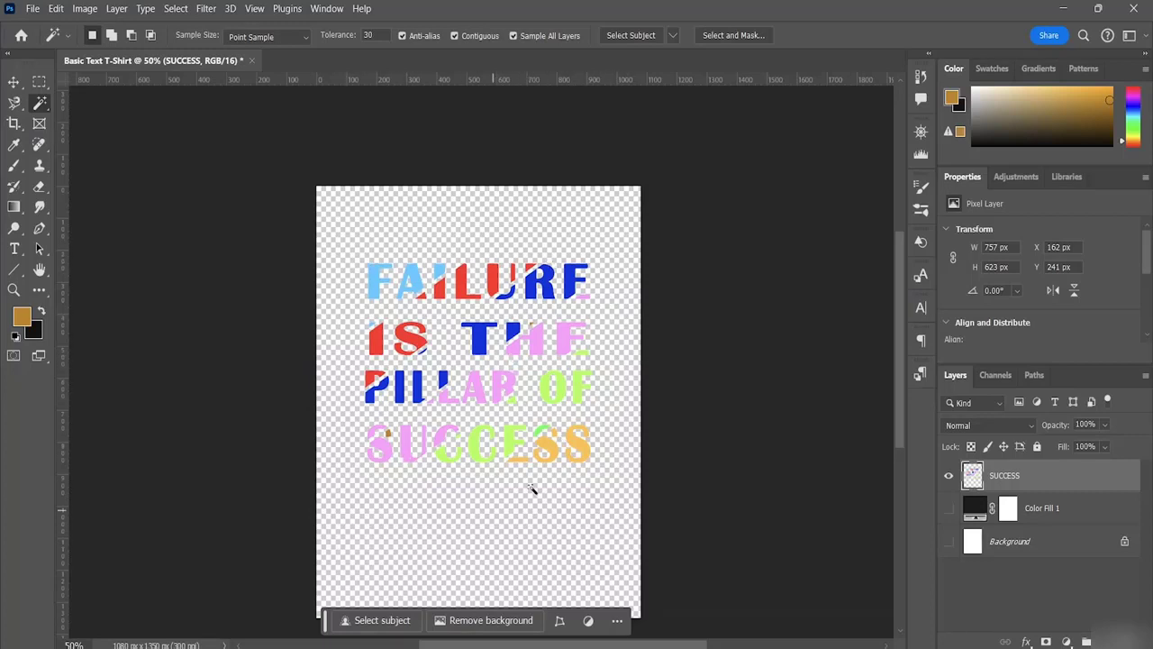
left_click(948, 508)
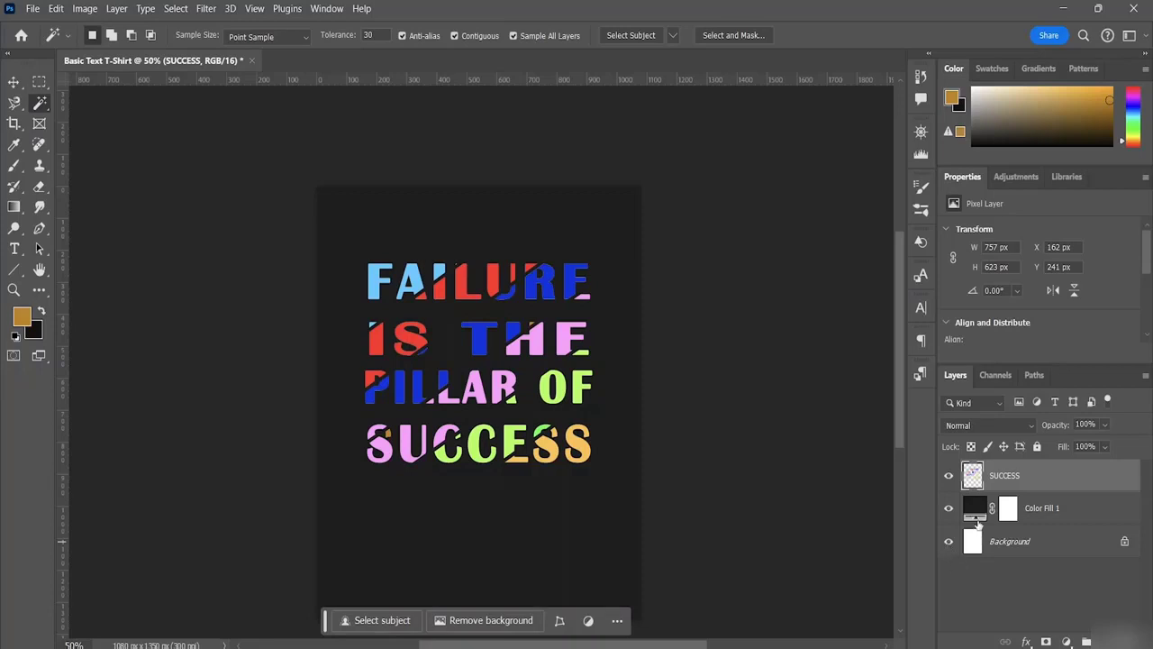
Change the Color Fill 1 layer's colour to pure black, 000000.
double_click(976, 509)
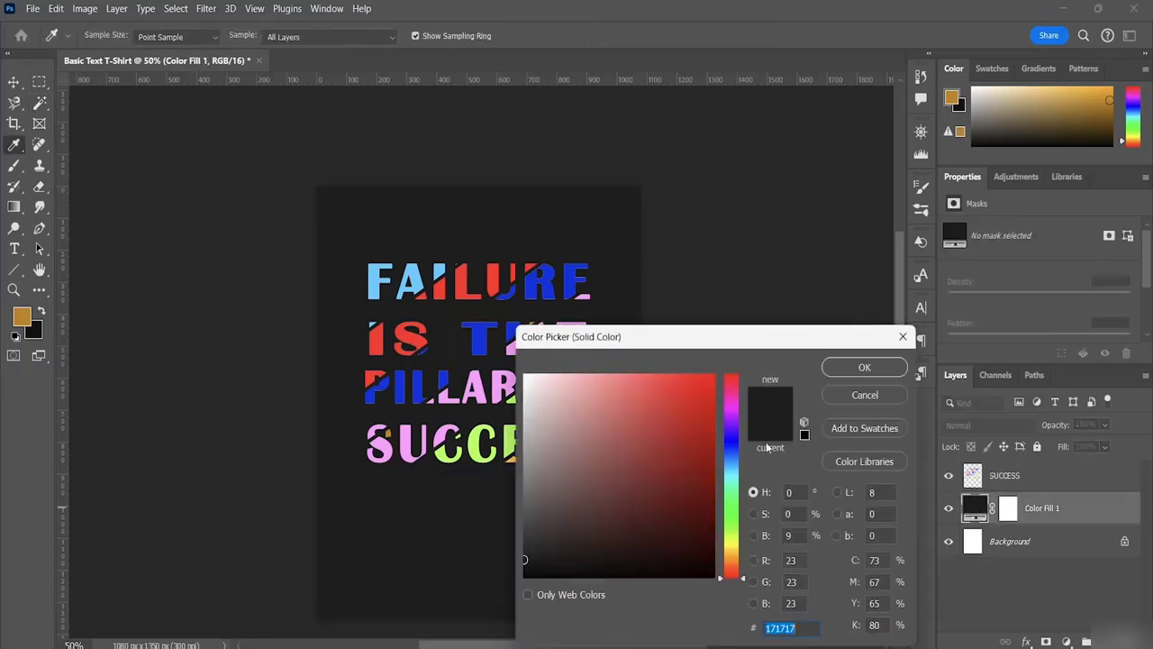
left_click_drag(523, 560, 498, 533)
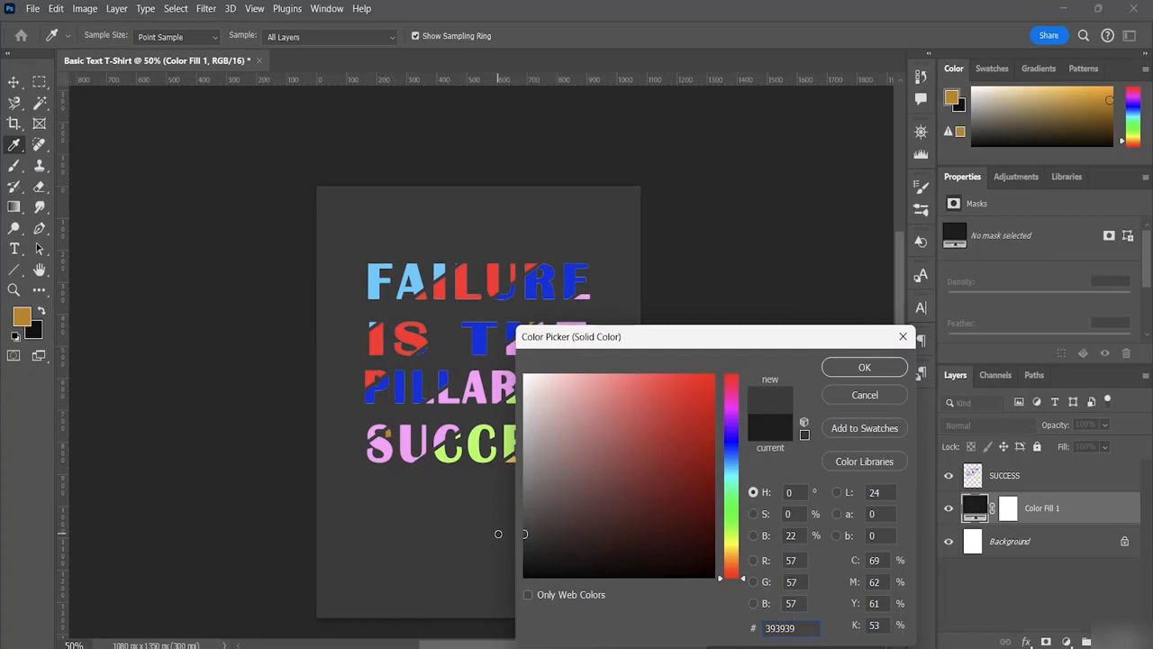
mouse_move(498, 535)
left_mouse_down()
mouse_move(566, 576)
mouse_move(609, 581)
mouse_move(630, 607)
left_mouse_up()
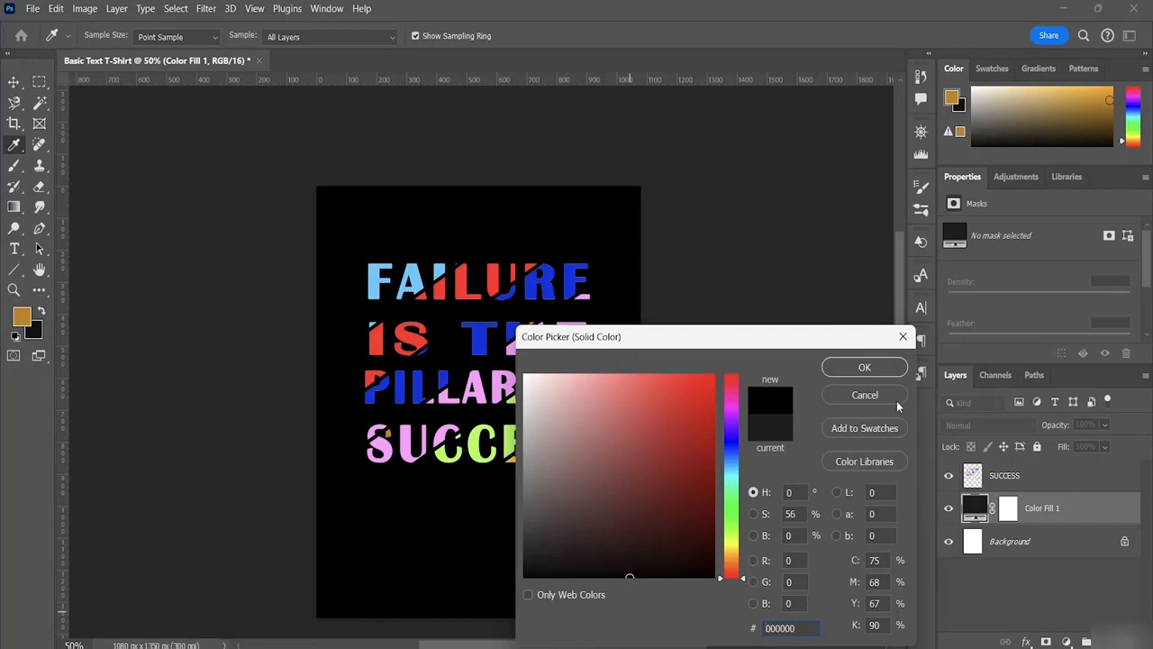
left_click(862, 369)
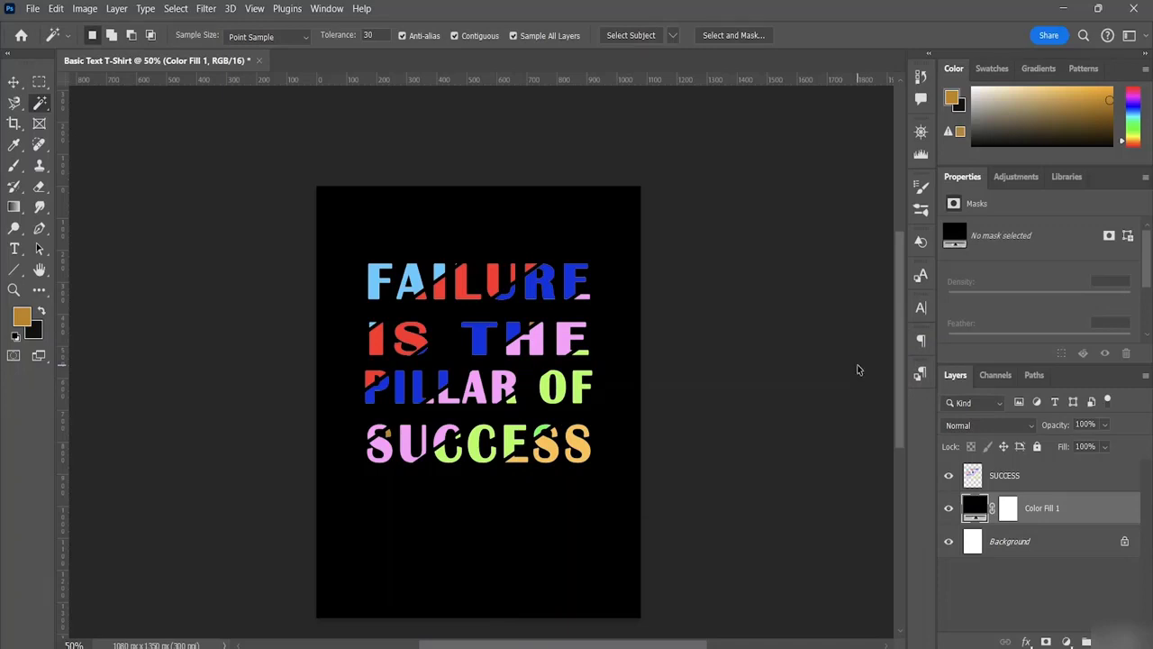
Inspect the artwork in Save for Web and set the export format to PNG-24.
key("ctrl+alt+shift+s")
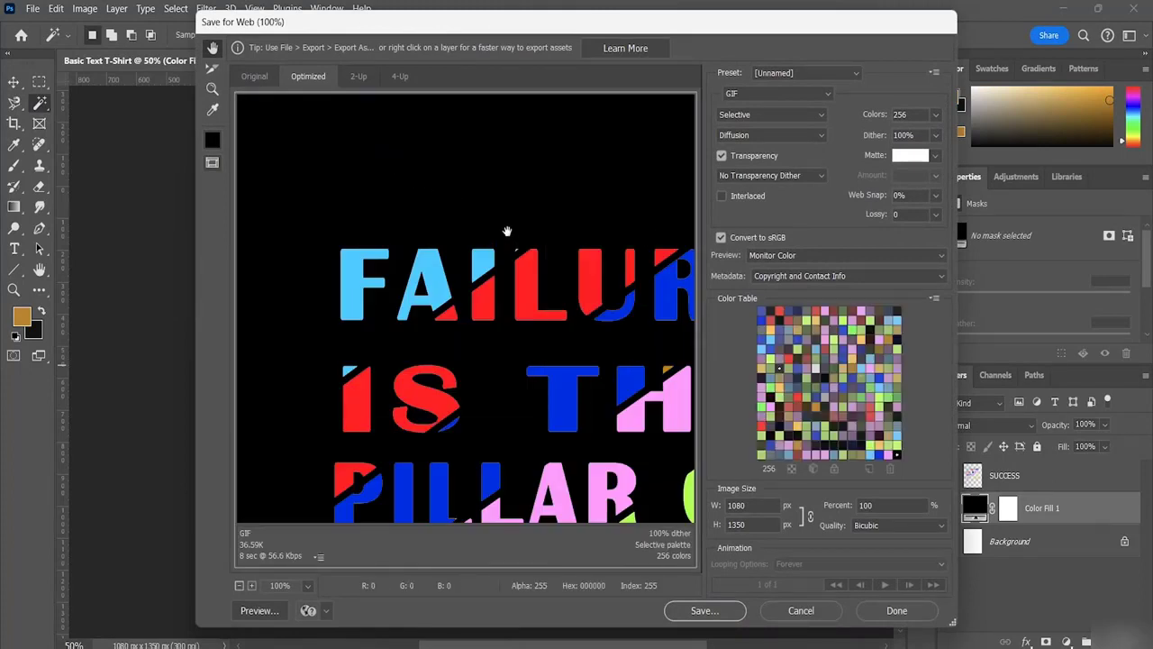
left_click_drag(565, 302, 418, 179)
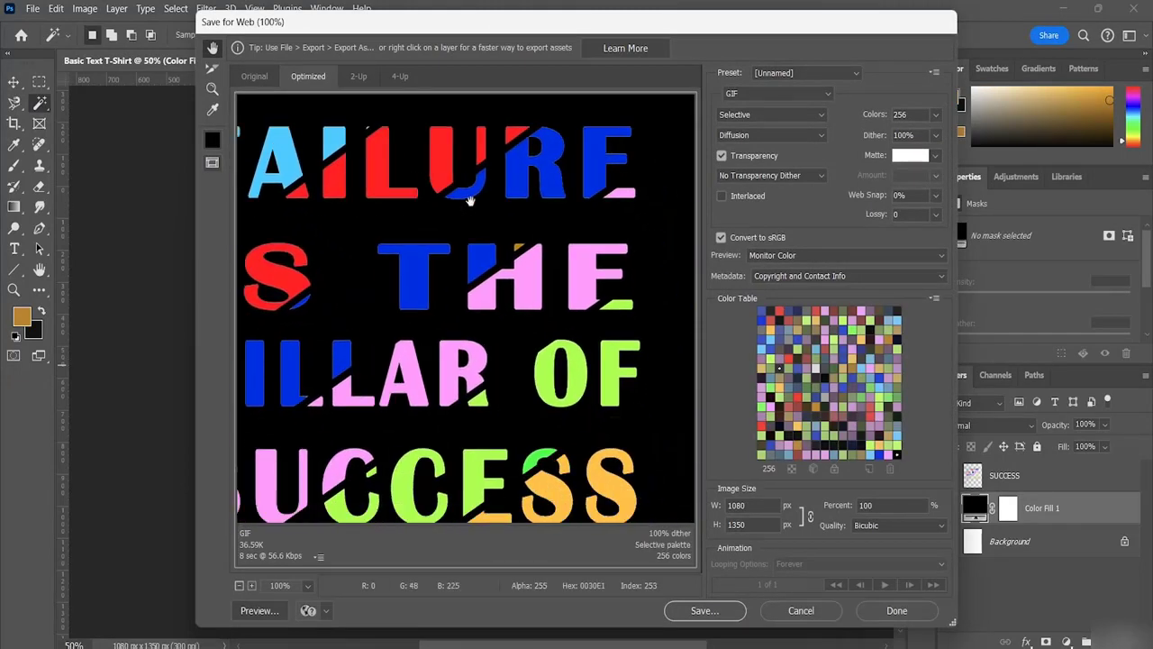
left_click_drag(536, 277, 496, 196)
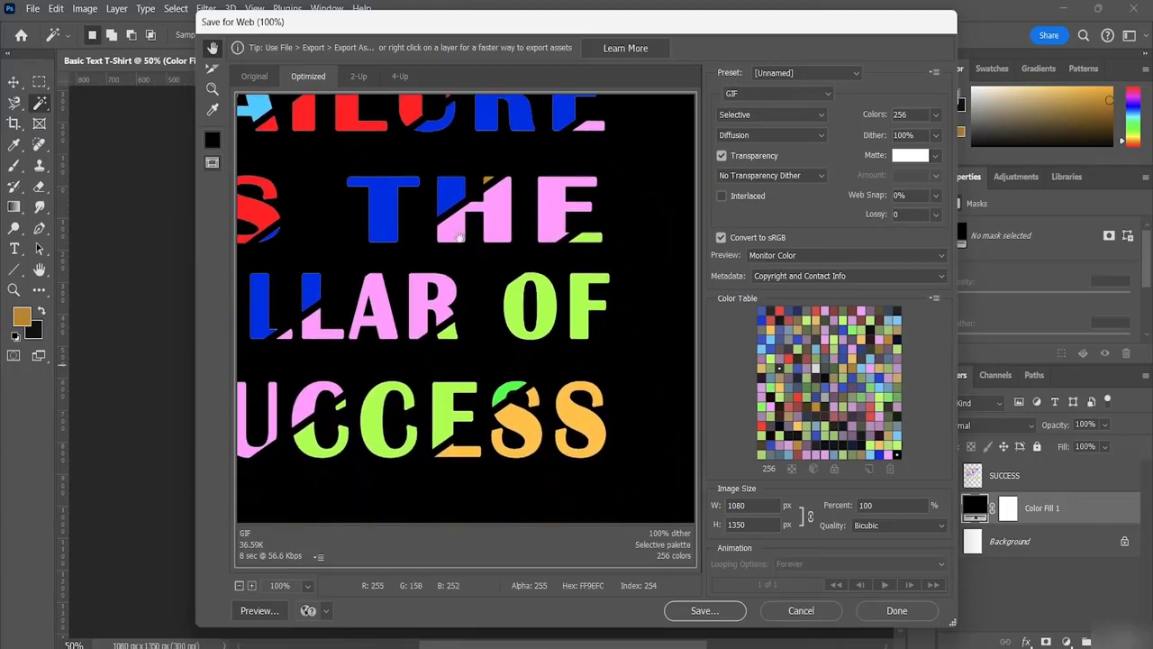
left_click_drag(455, 237, 539, 273)
left_click_drag(481, 308, 484, 251)
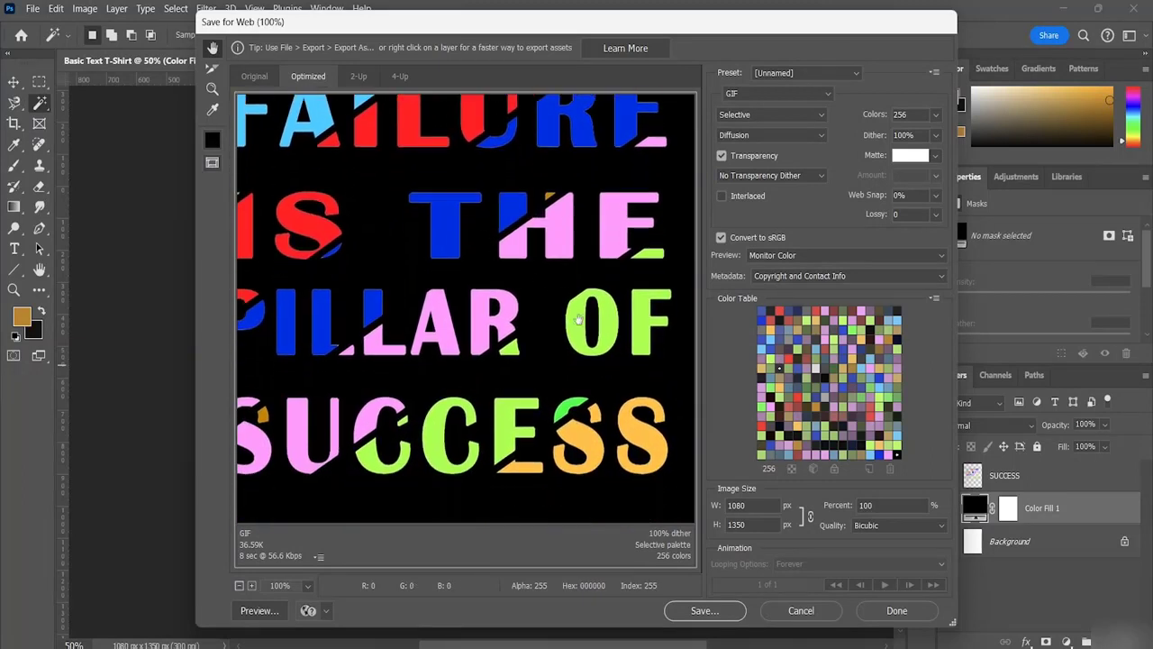
left_click(799, 94)
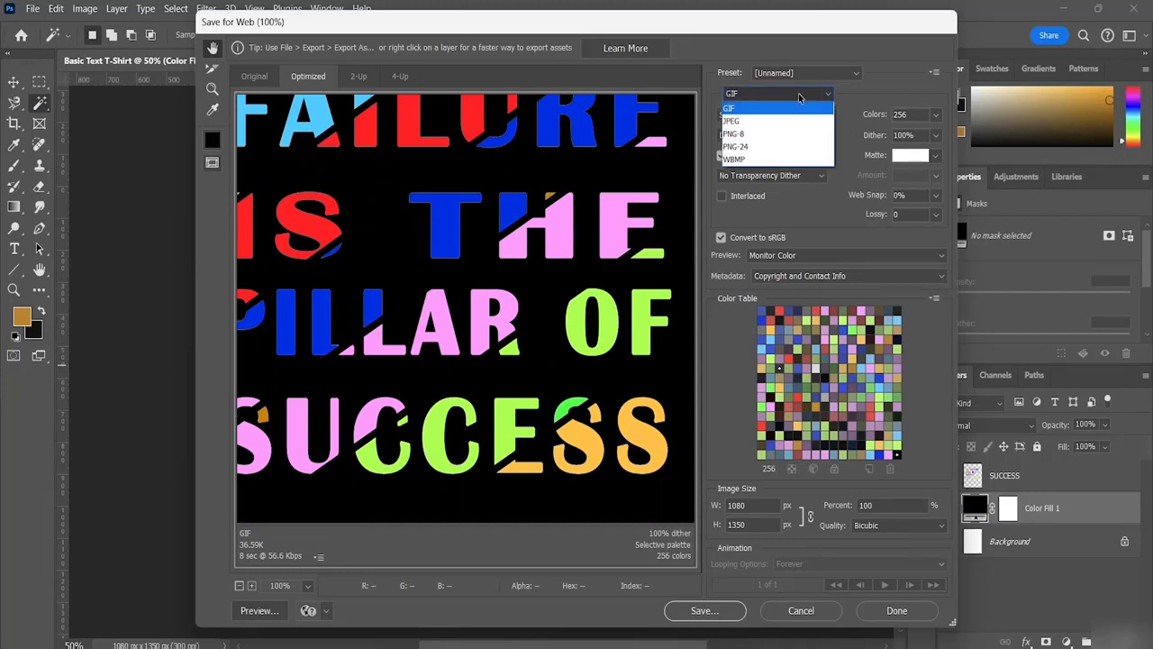
left_click(773, 147)
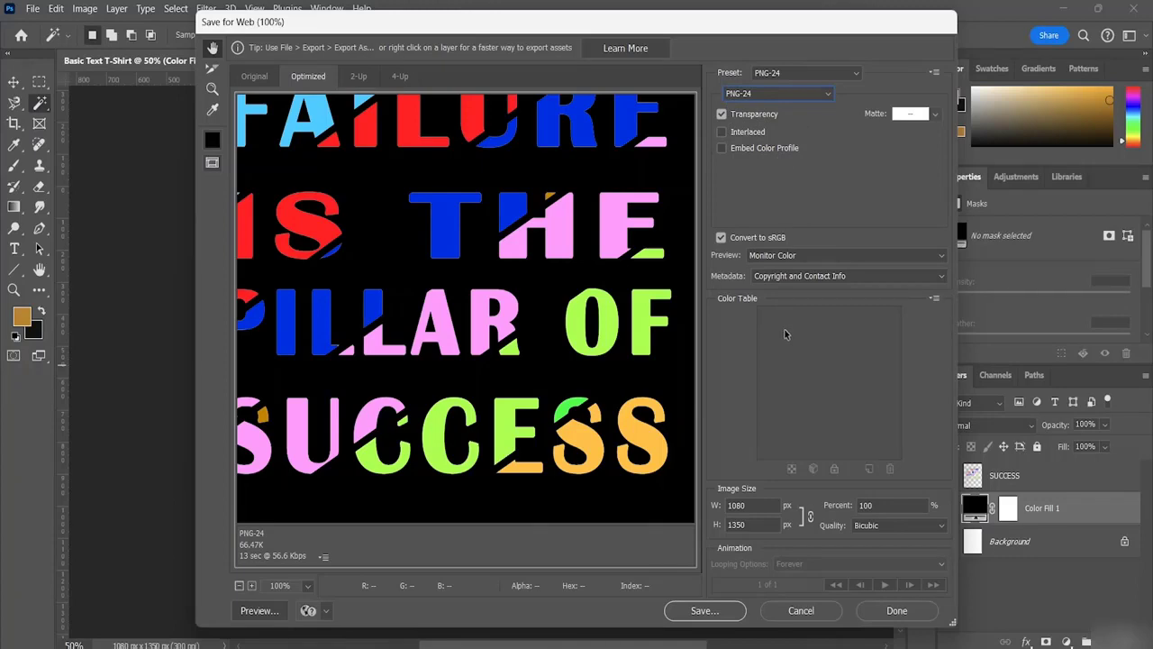
Preview the whole PNG-24 export in the browser, and close Save for Web with its settings kept.
left_click(260, 610)
scroll(602, 333, "down", 6)
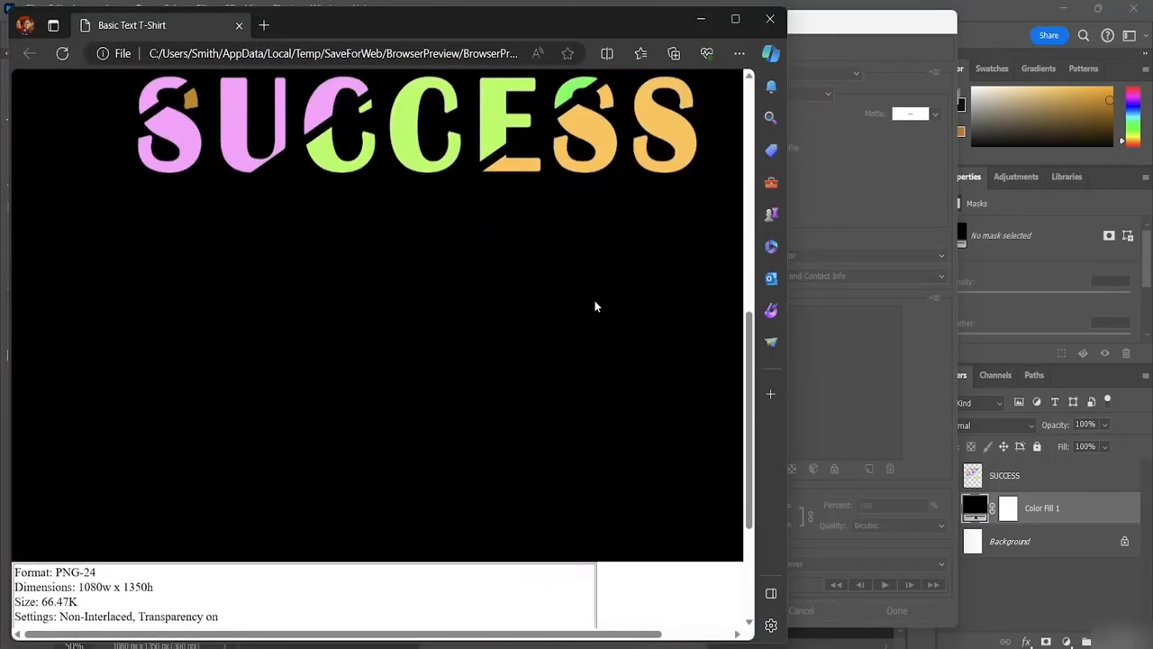
scroll(595, 307, "up", 4)
scroll(595, 304, "up", 2)
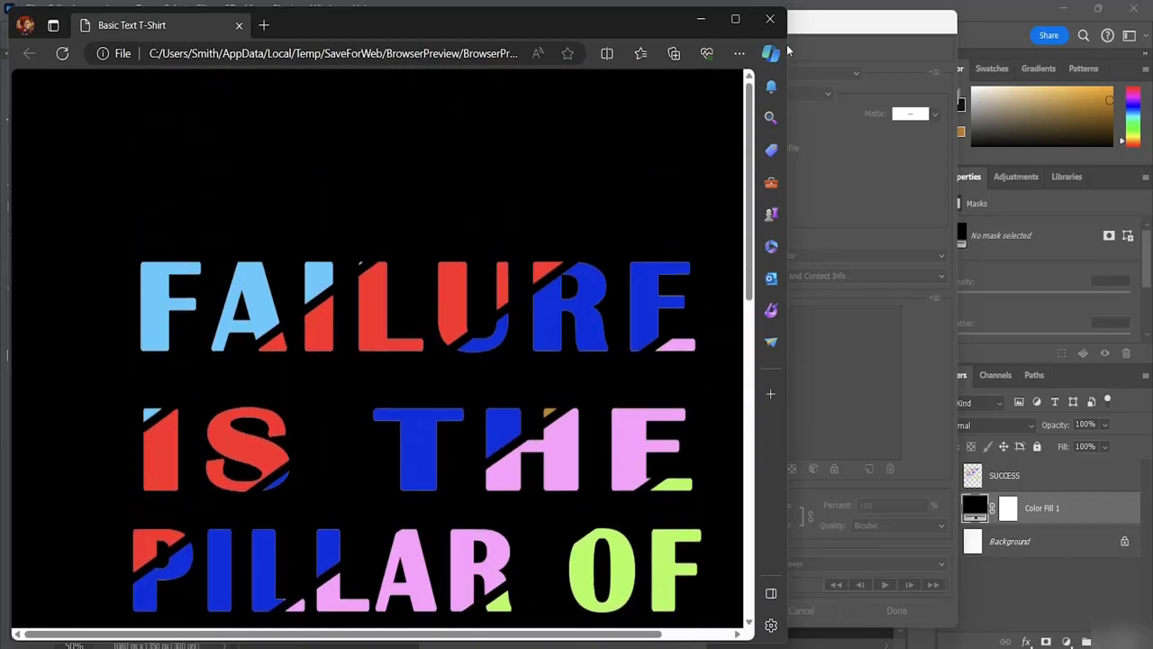
left_click(770, 19)
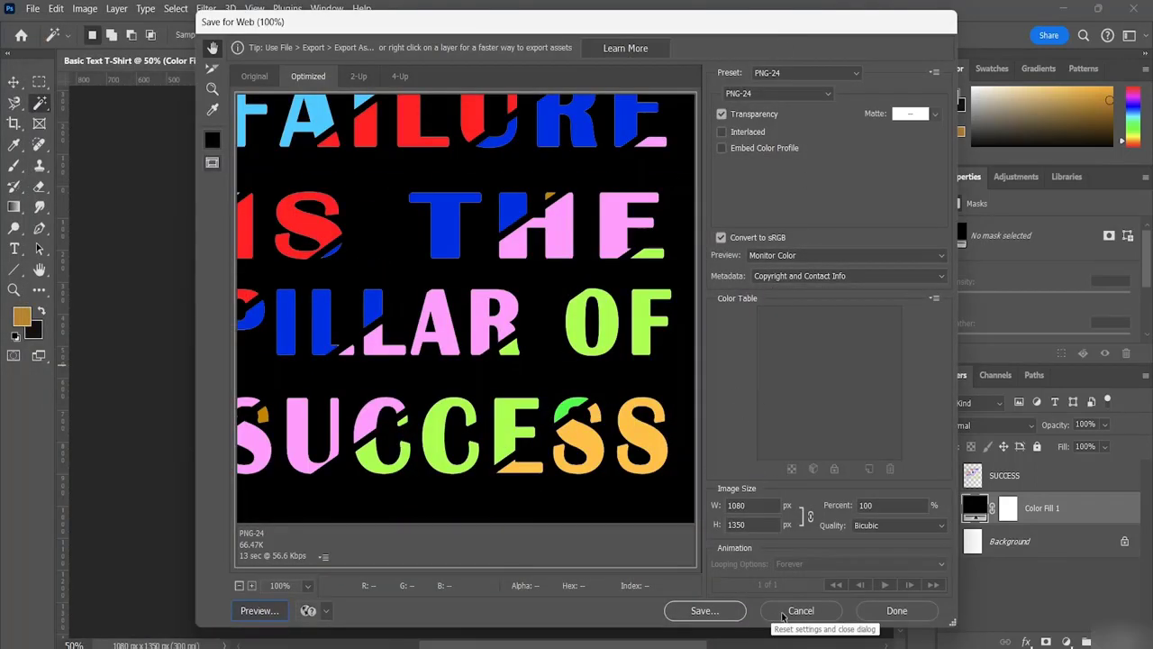
left_click(896, 611)
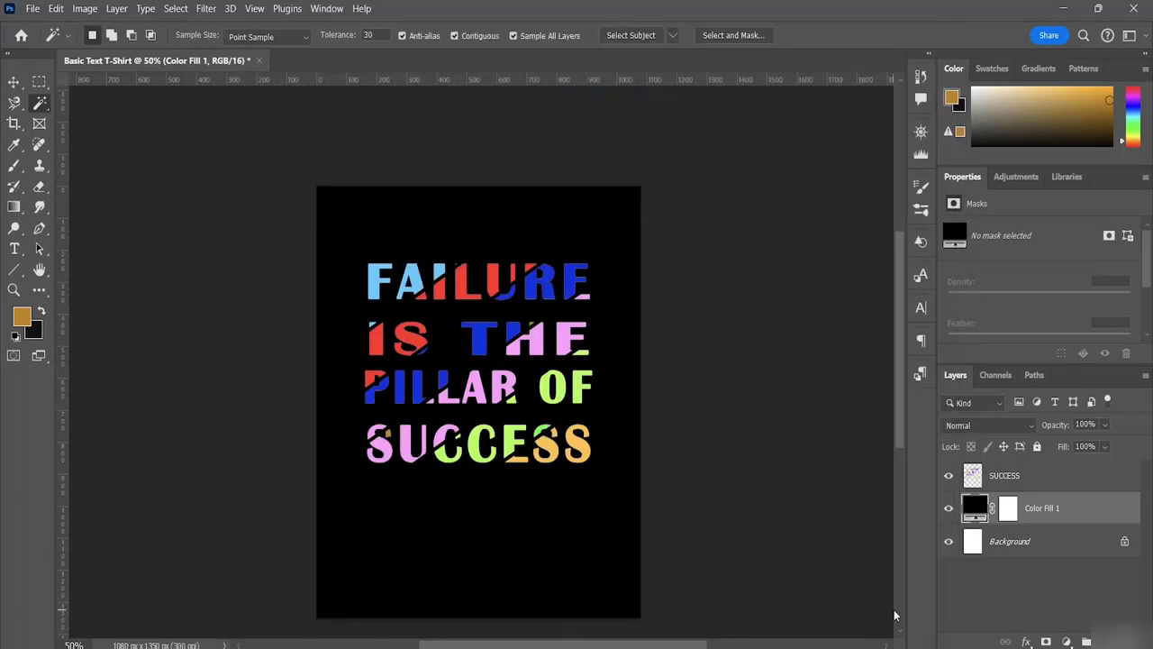
Save the design as the Photoshop file Basic Text T-Shirt in the T-Shirt Design folder's Photoshop subfolder, with Maximize Compatibility on.
left_click(32, 8)
mouse_move(55, 8)
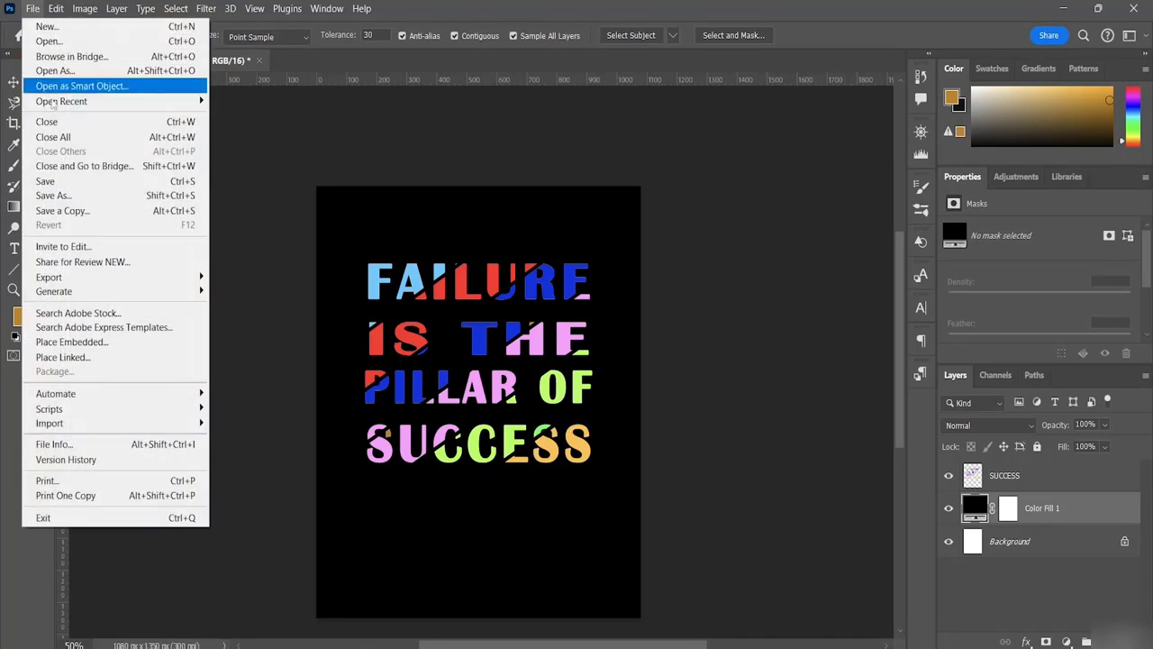
left_click(65, 201)
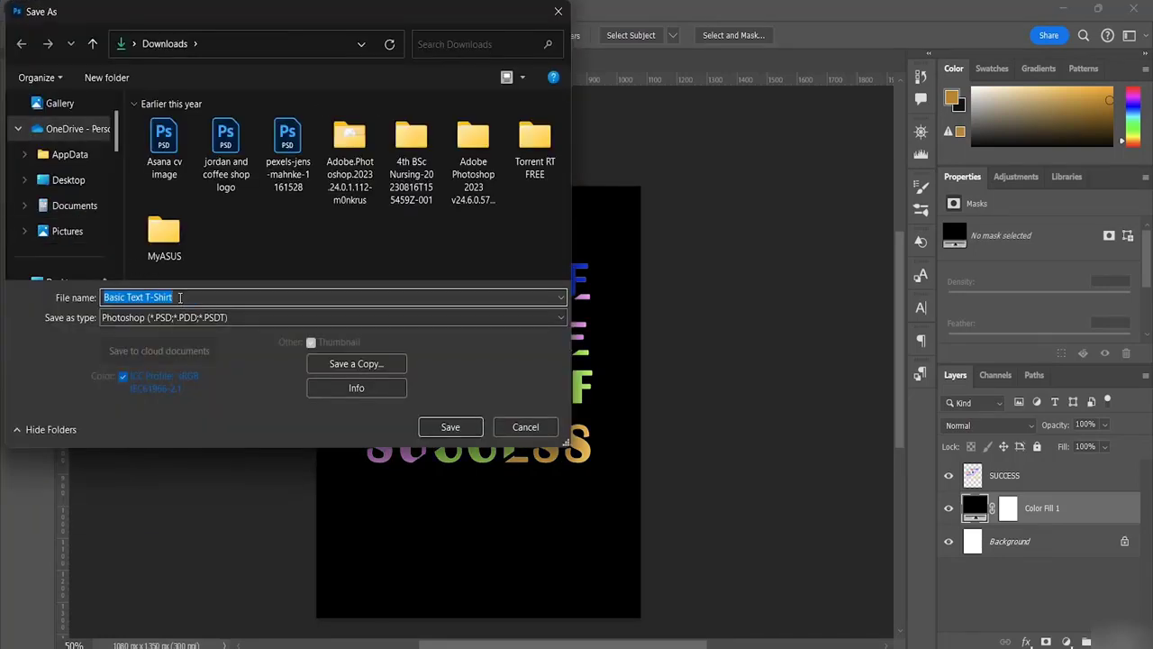
left_click(180, 298)
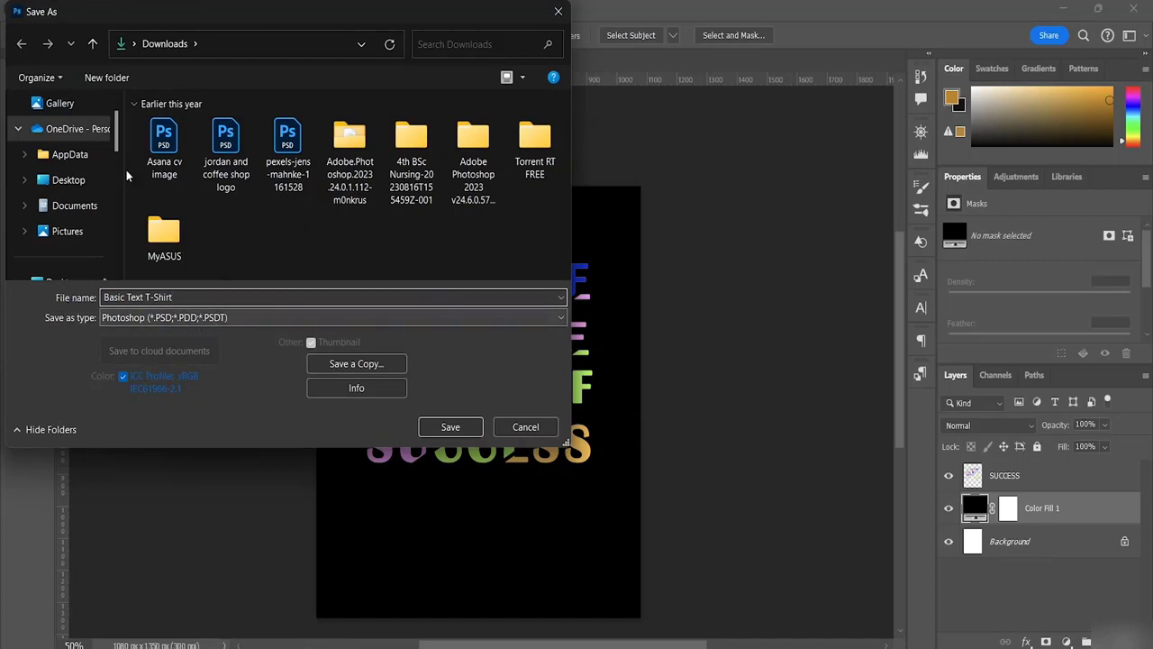
scroll(93, 162, "down", 3)
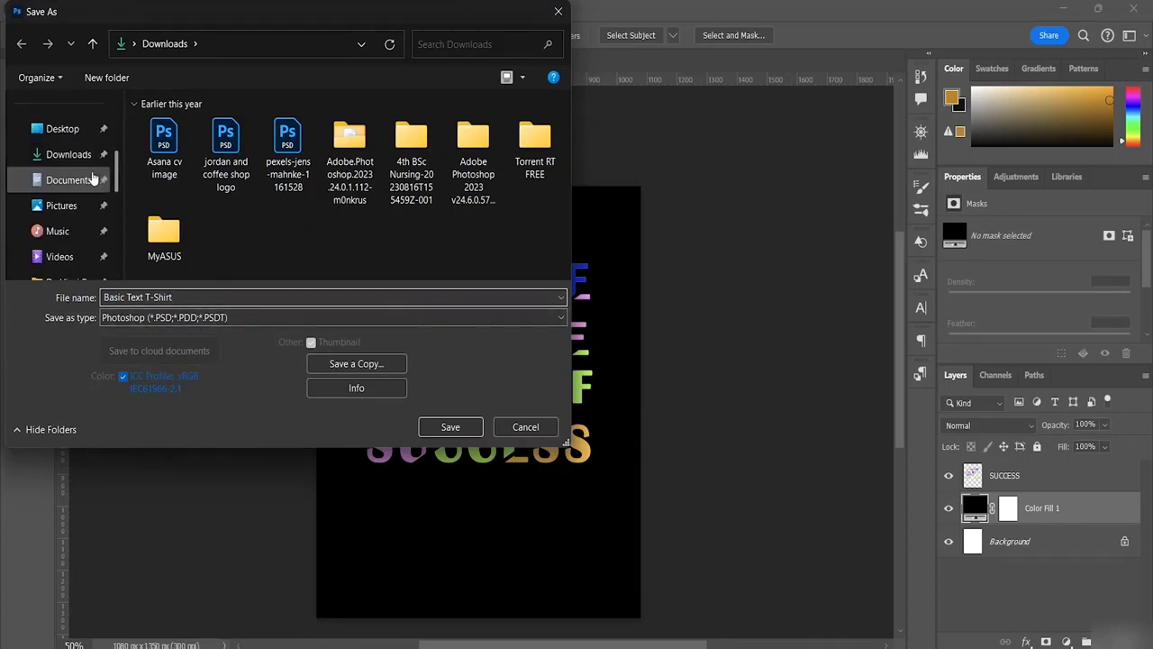
scroll(83, 175, "down", 4)
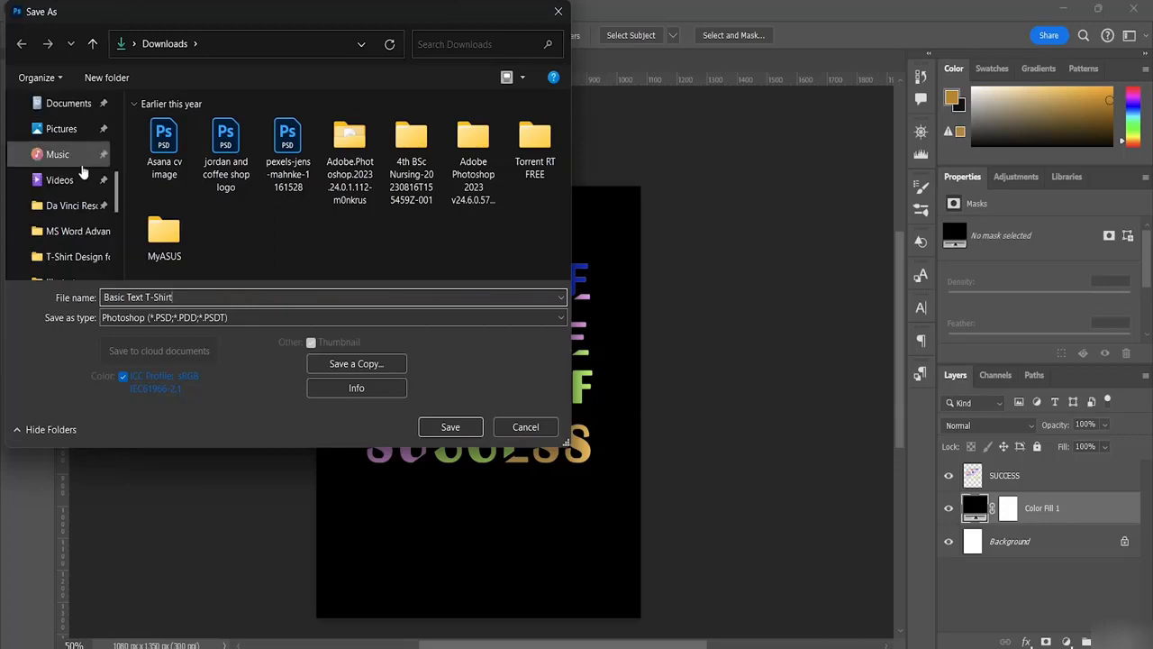
scroll(82, 123, "up", 1)
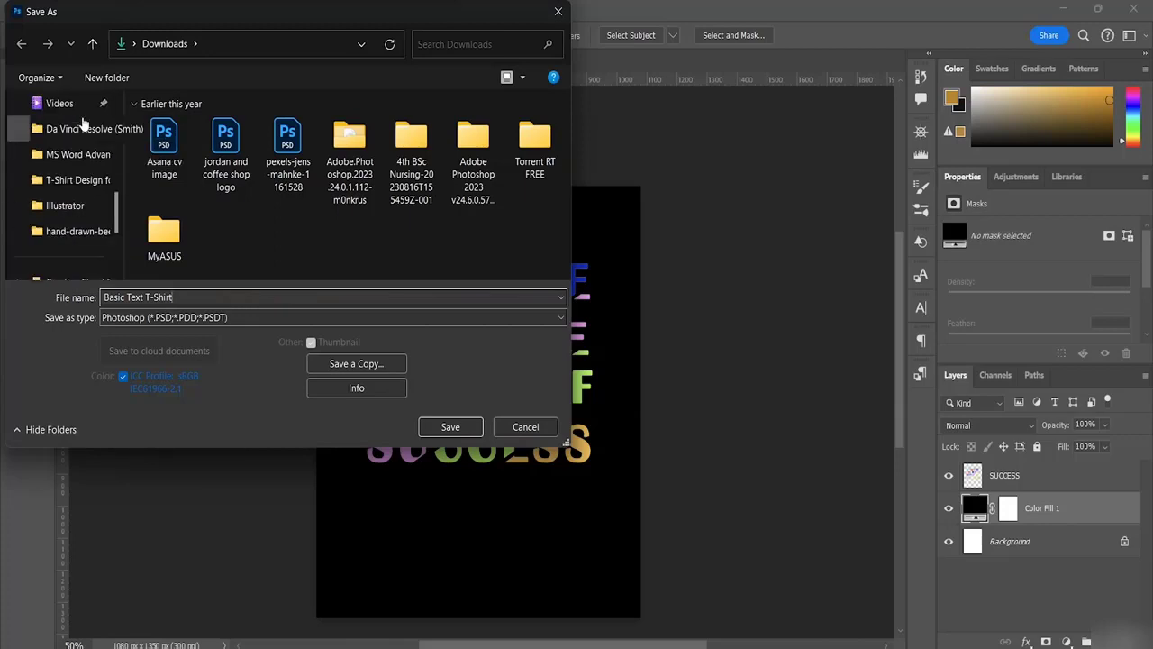
left_click(86, 180)
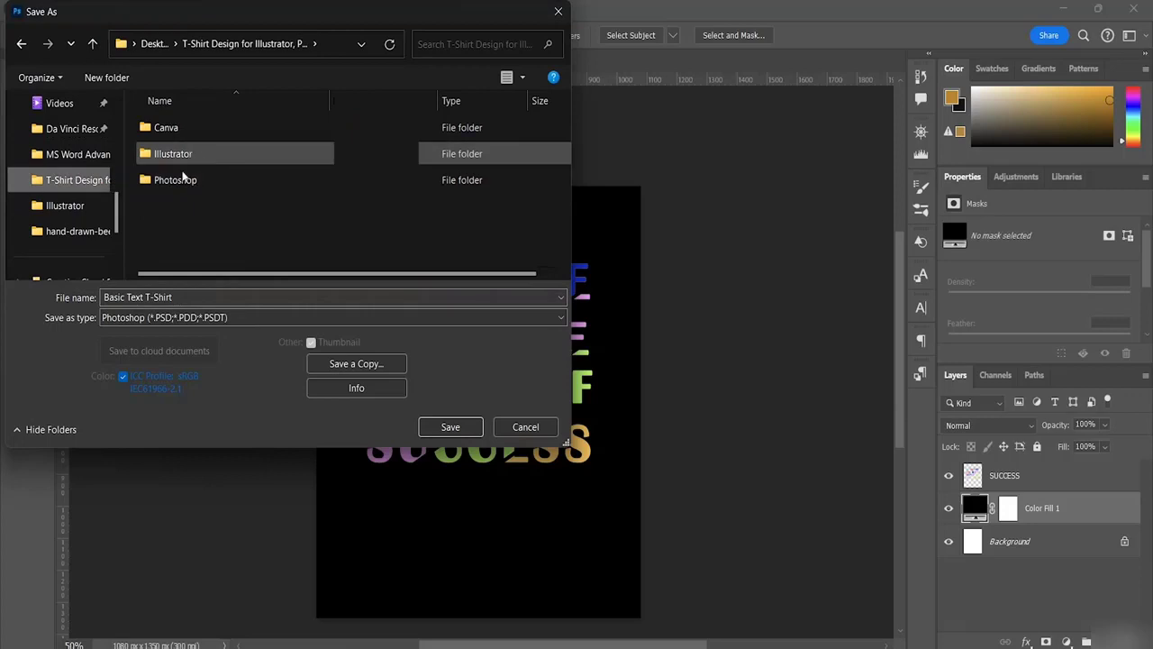
double_click(181, 181)
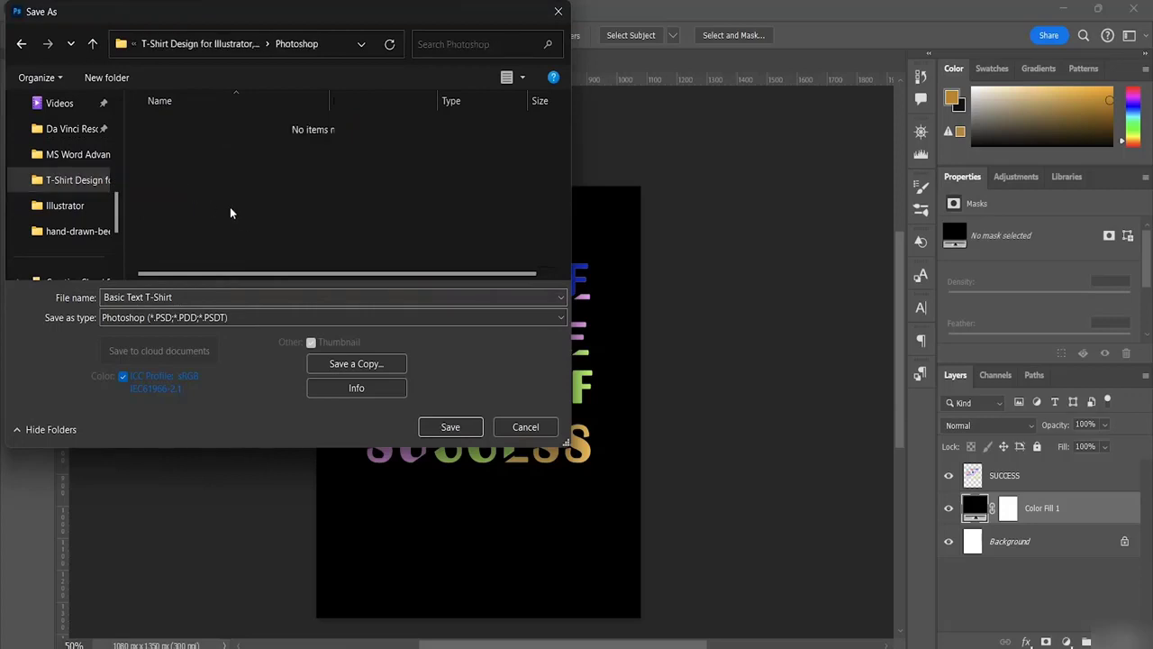
left_click(449, 425)
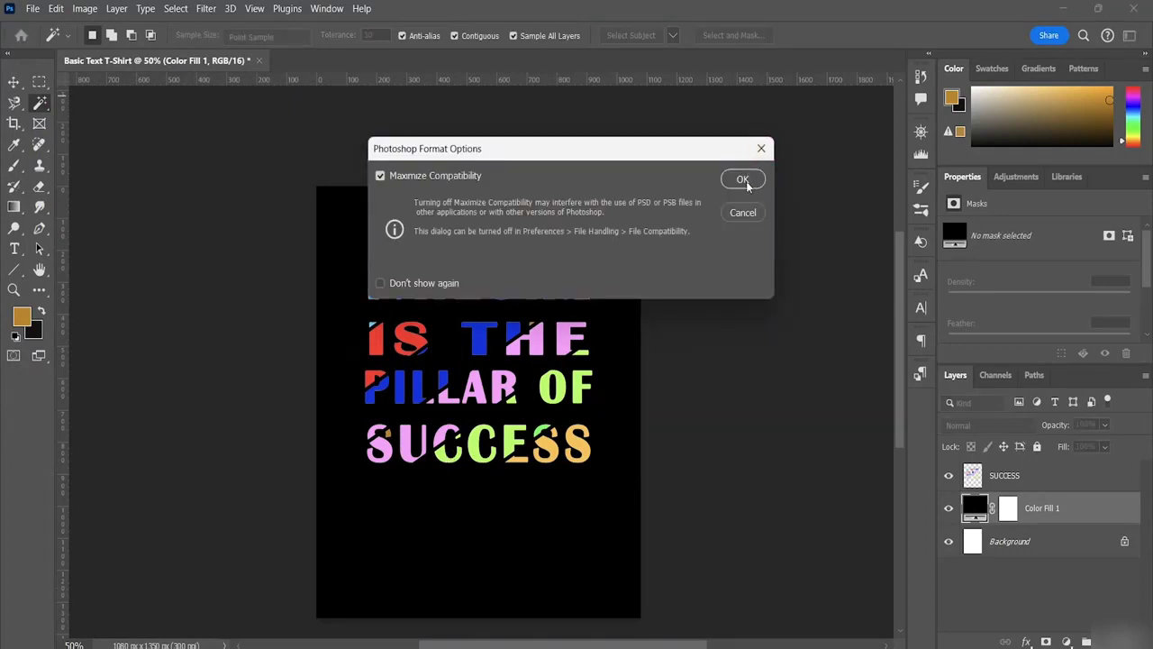
left_click(742, 179)
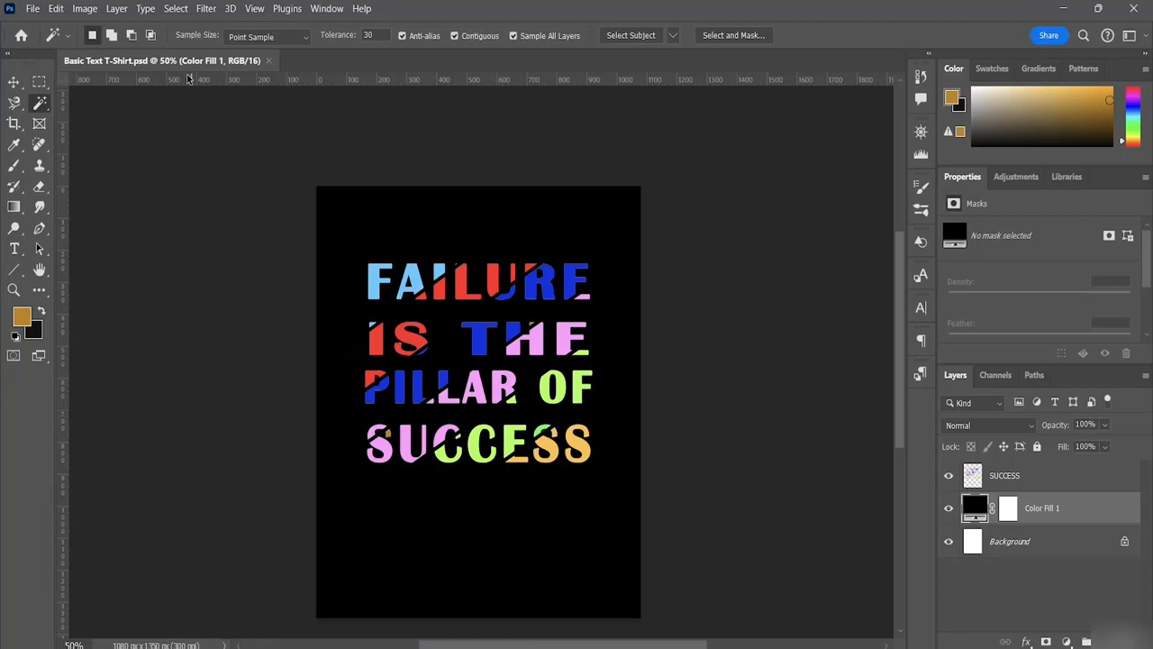
Check the Save for Web export settings of the saved file once more and close them without exporting.
key("ctrl+alt+shift+s")
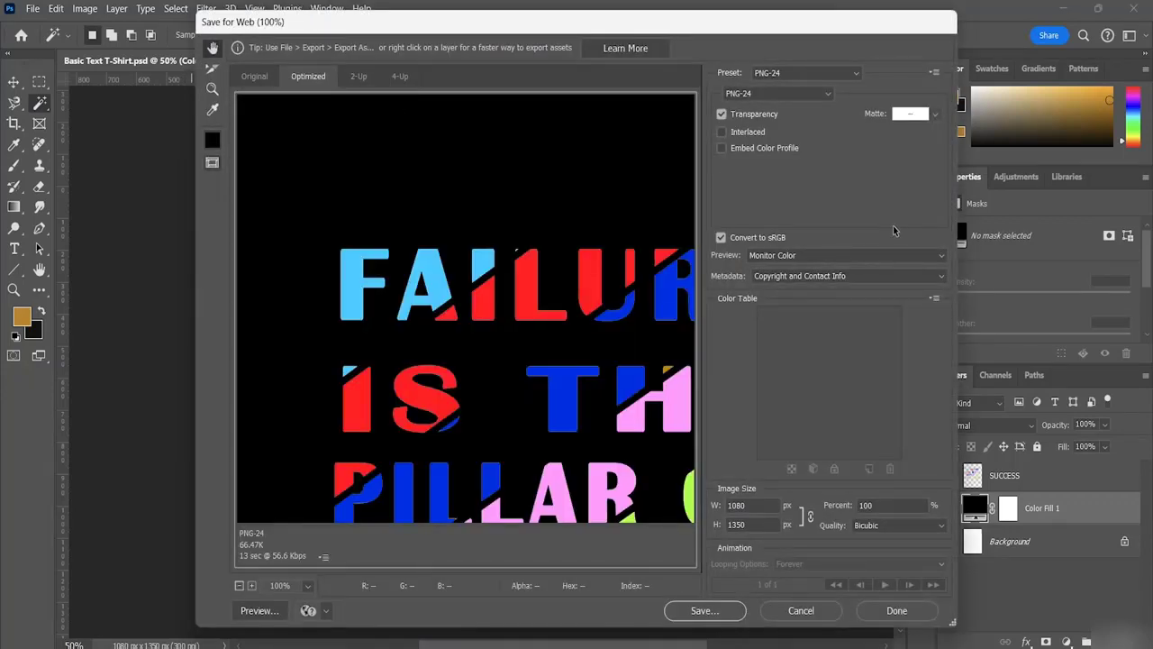
left_click(896, 611)
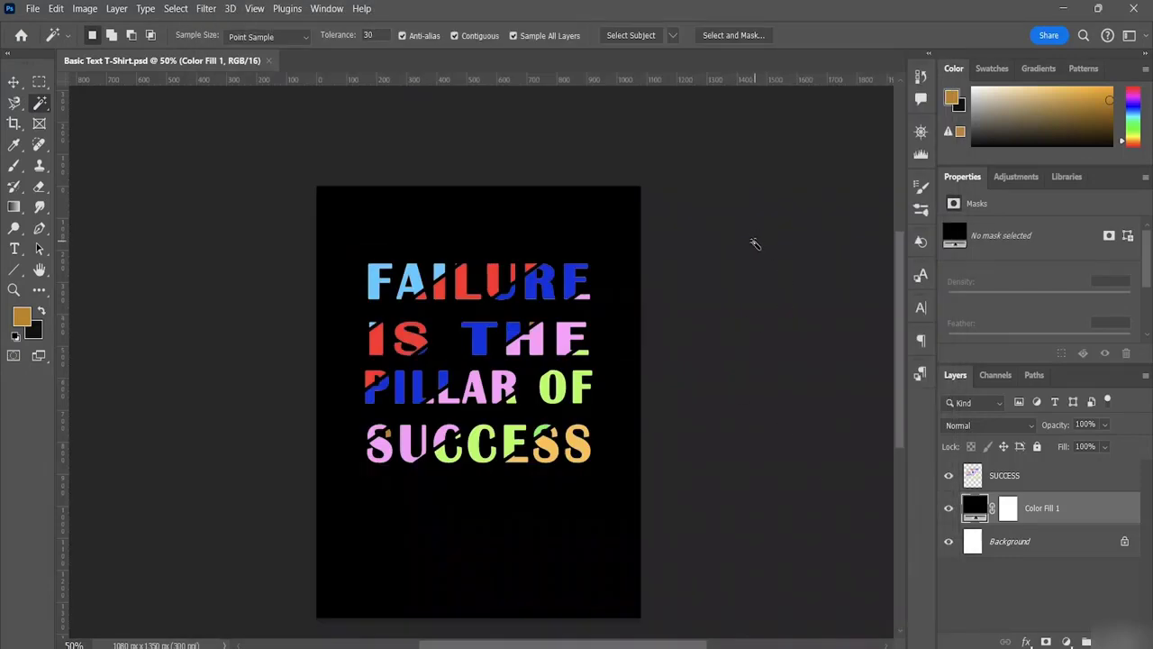
scroll(686, 284, "down", 1)
scroll(686, 303, "up", 1)
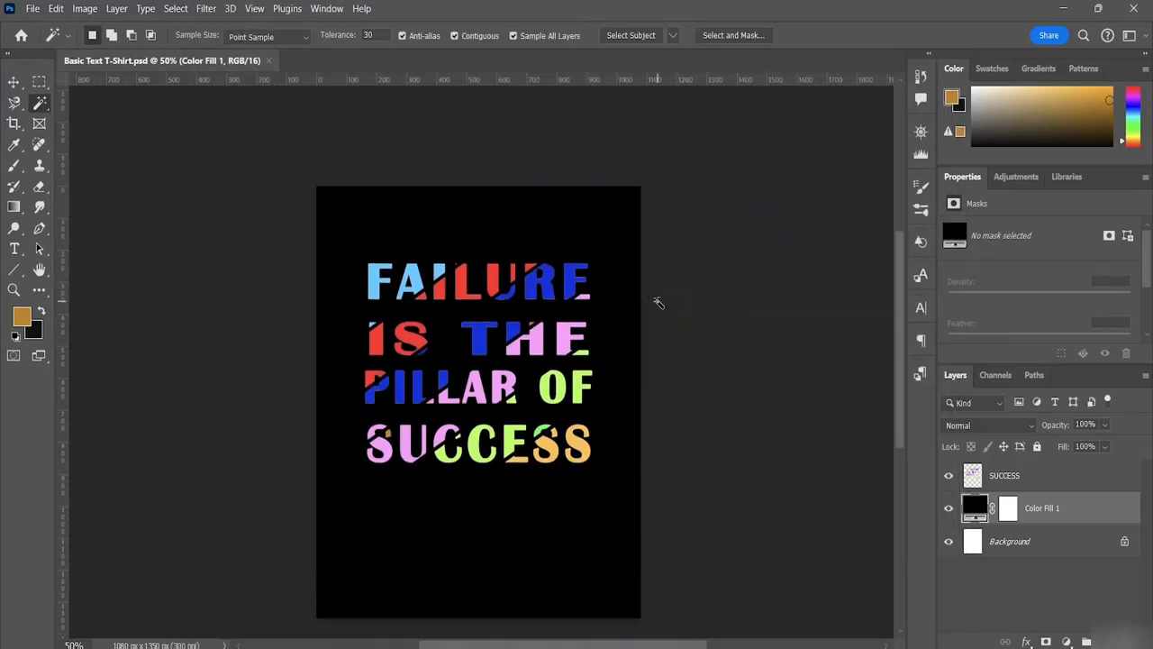
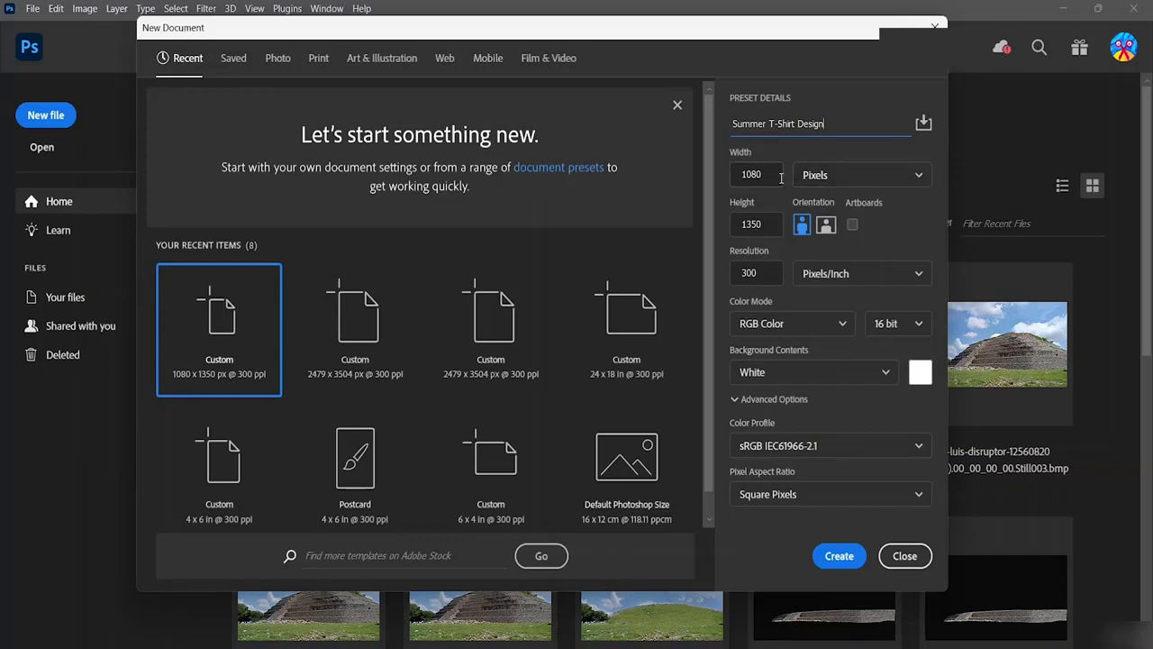
Size the new Summer T-Shirt Design document at 1080 pixels wide by 1980 pixels high in portrait orientation.
scroll(452, 432, "down", 1)
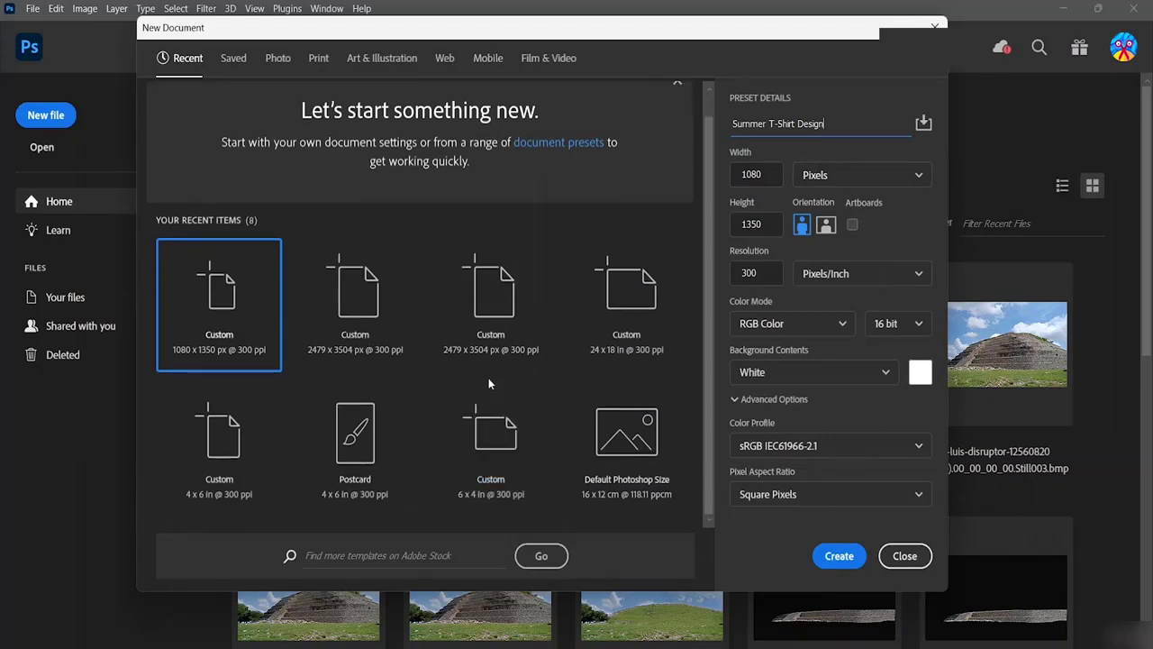
left_click(769, 172)
key("BackSpace")
key("BackSpace")
key("BackSpace")
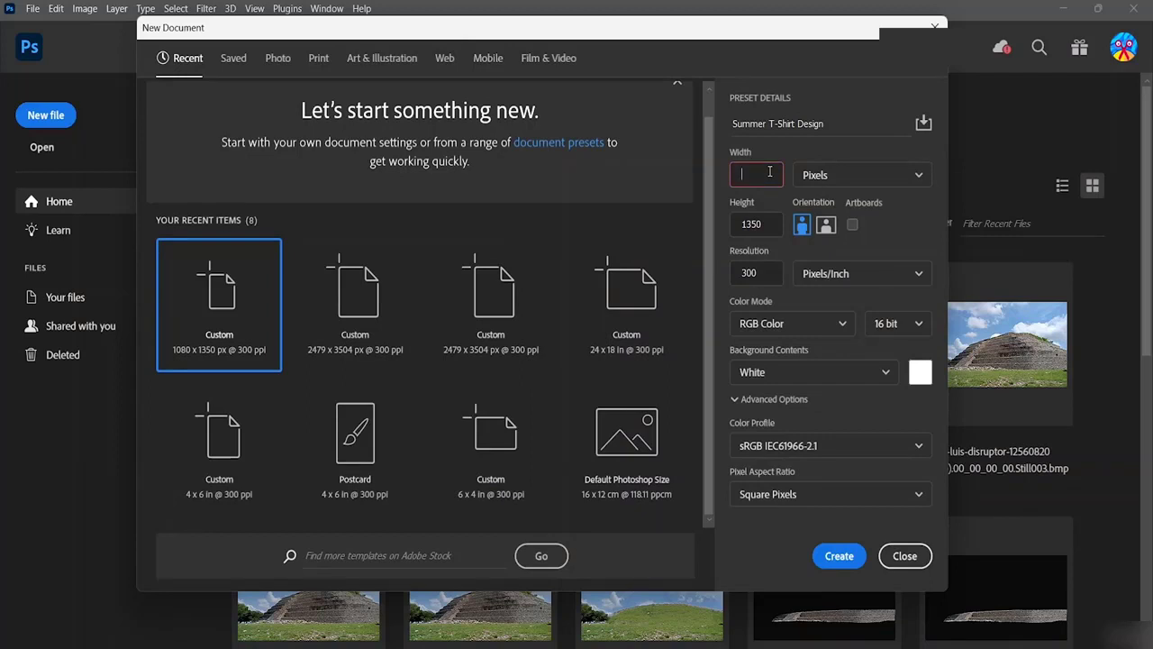
type("1980")
left_click(772, 218)
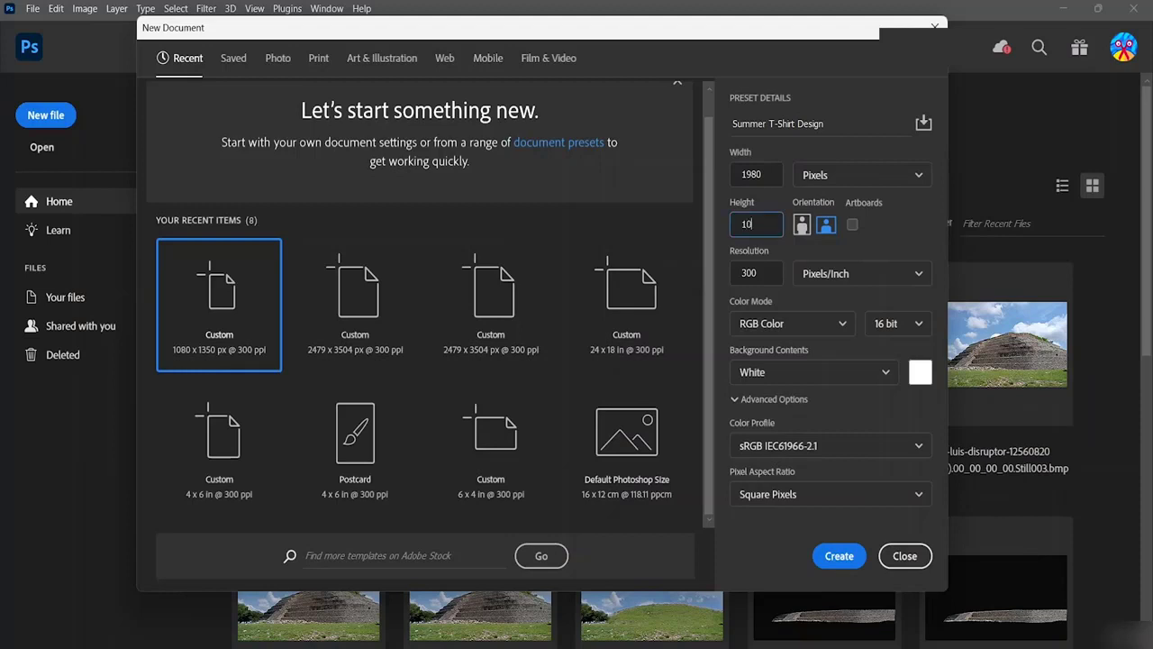
left_click(801, 224)
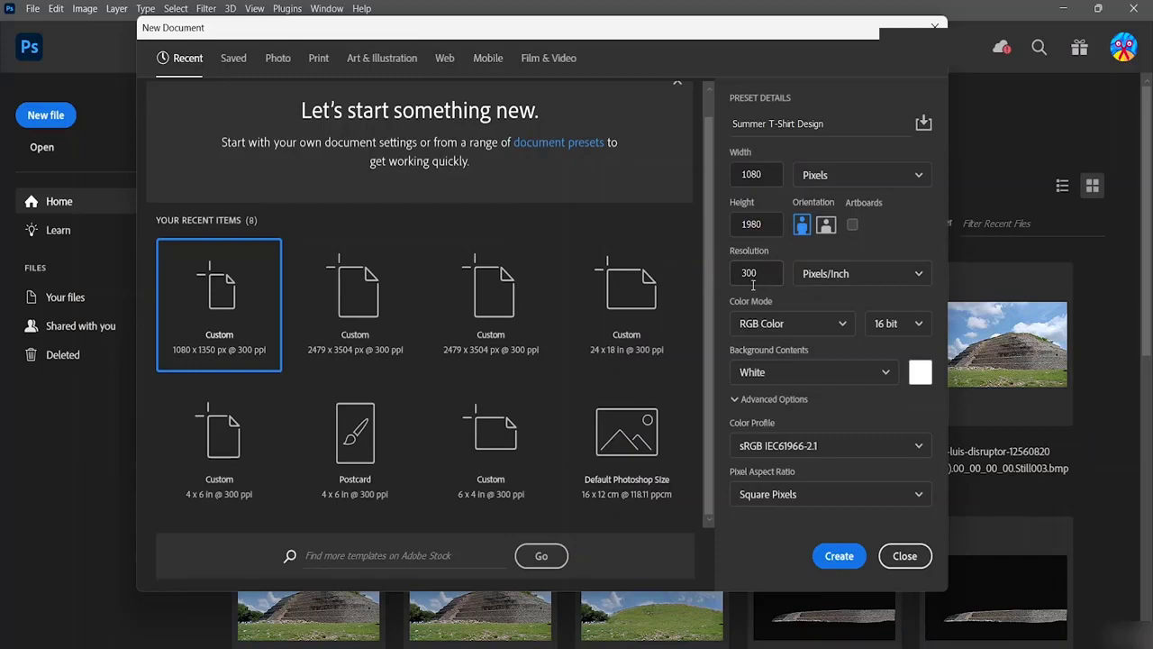
Set the new document's color mode to CMYK Color and create it.
left_click(786, 323)
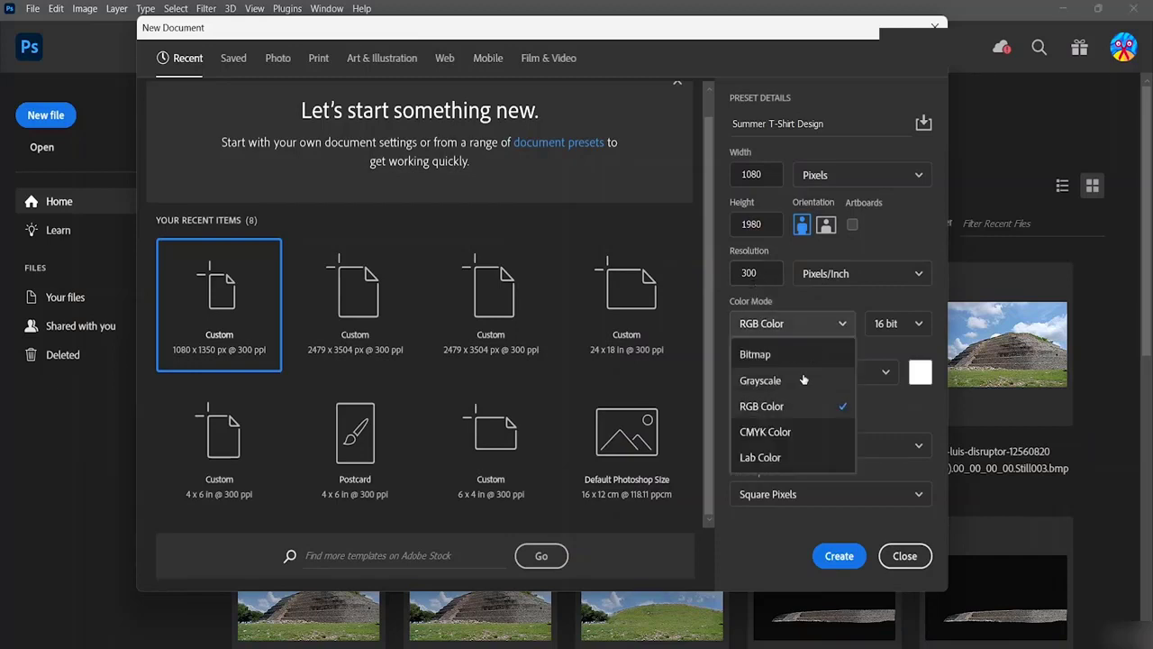
left_click(777, 435)
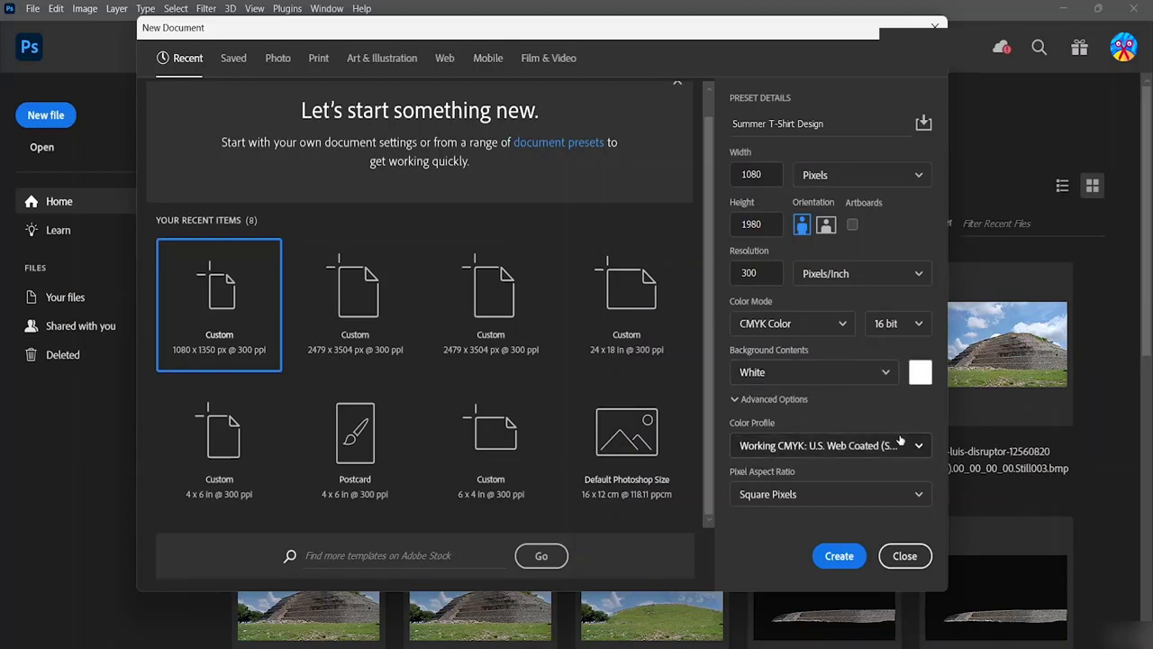
left_click(839, 557)
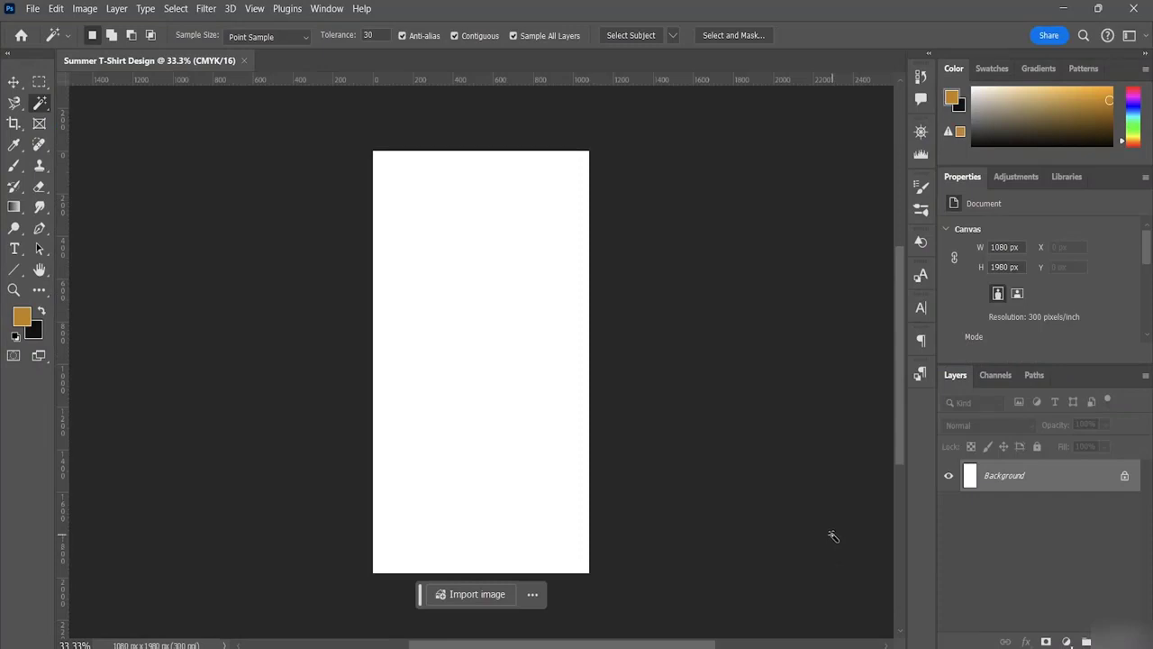
Add a Solid Color fill layer in dark gray #404040 above the white background.
key("ctrl+plus")
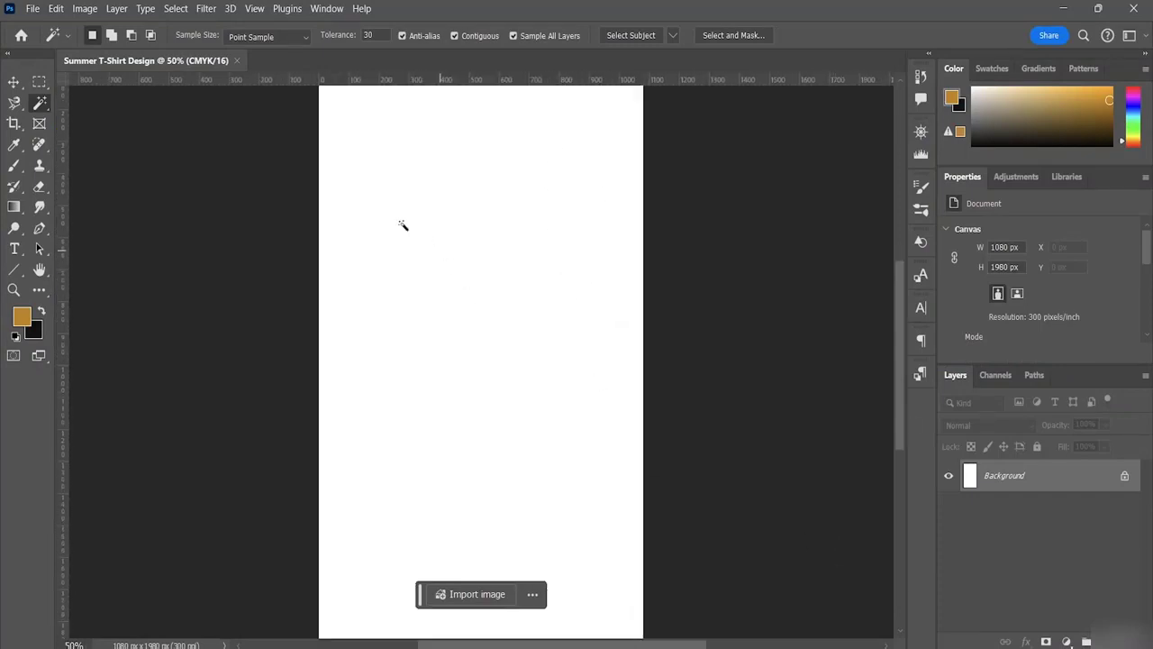
left_click(14, 82)
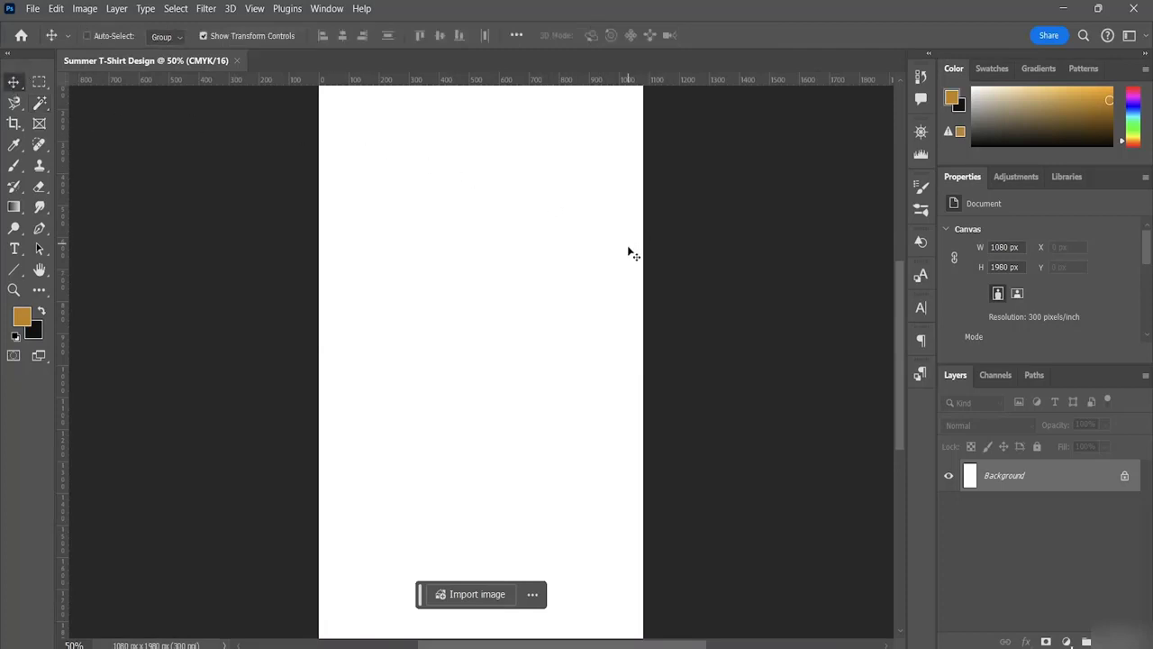
left_click(1070, 641)
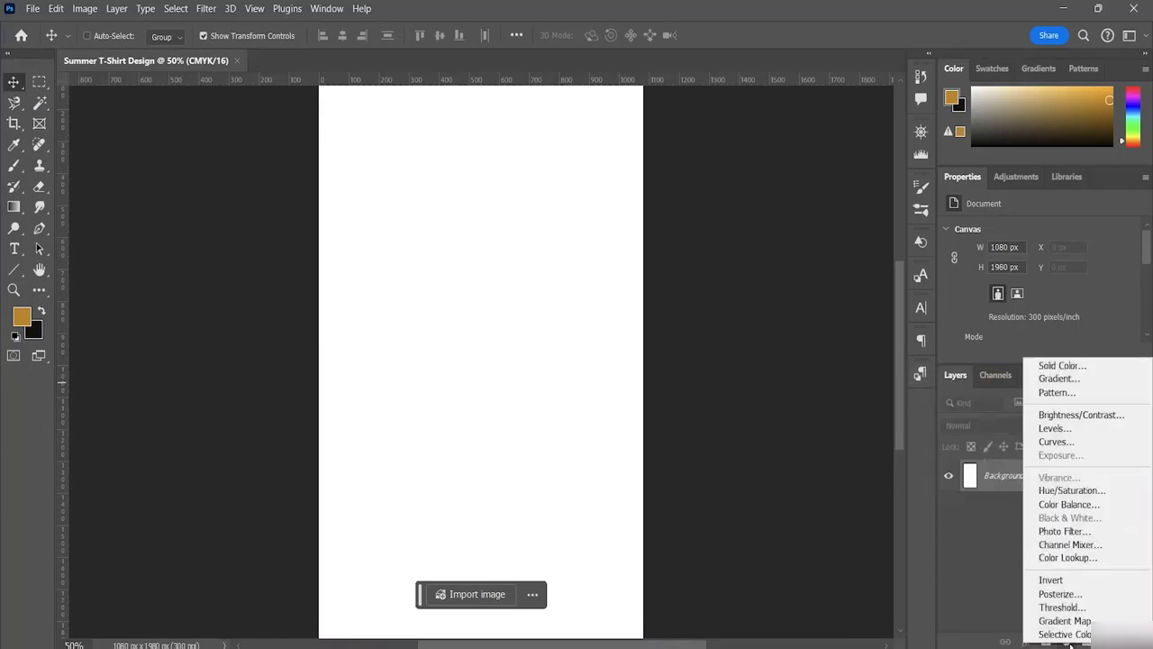
left_click(1056, 366)
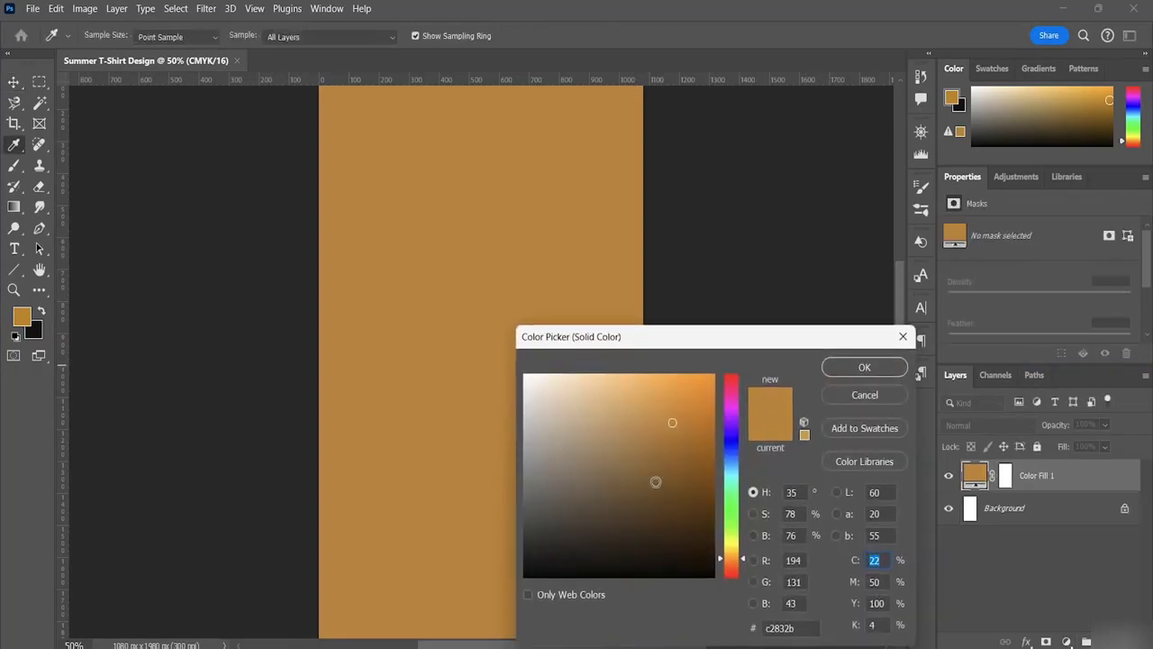
mouse_move(673, 423)
left_mouse_down()
mouse_move(635, 410)
mouse_move(577, 450)
mouse_move(501, 533)
mouse_move(490, 521)
mouse_move(490, 537)
mouse_move(480, 515)
mouse_move(476, 525)
left_mouse_up()
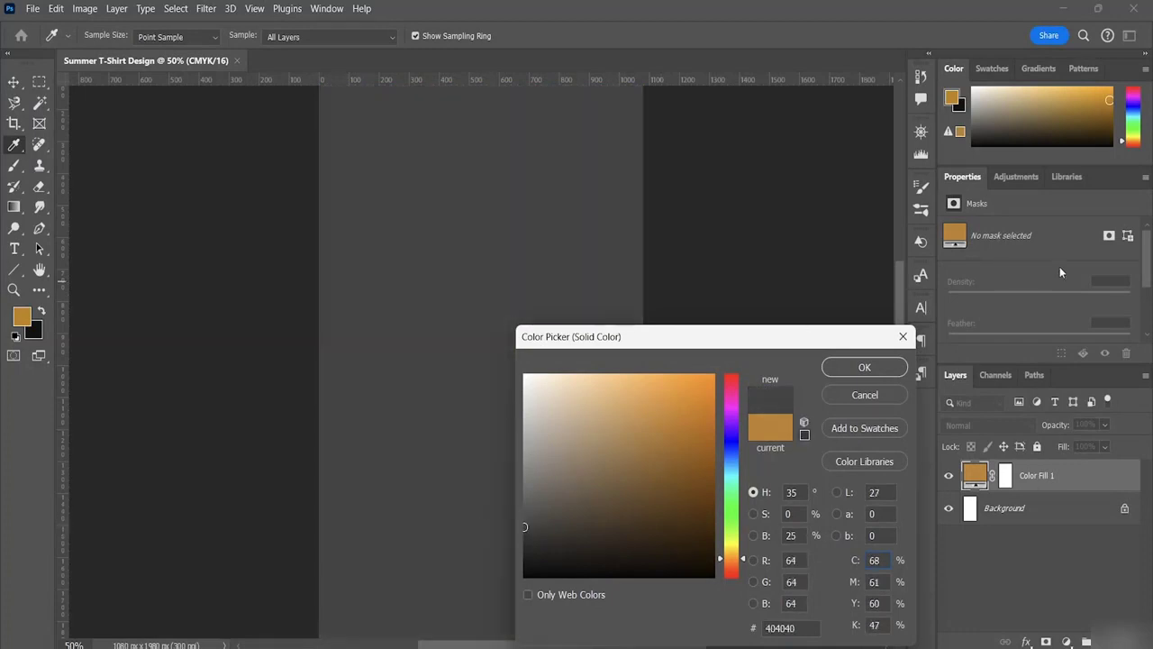
left_click(864, 368)
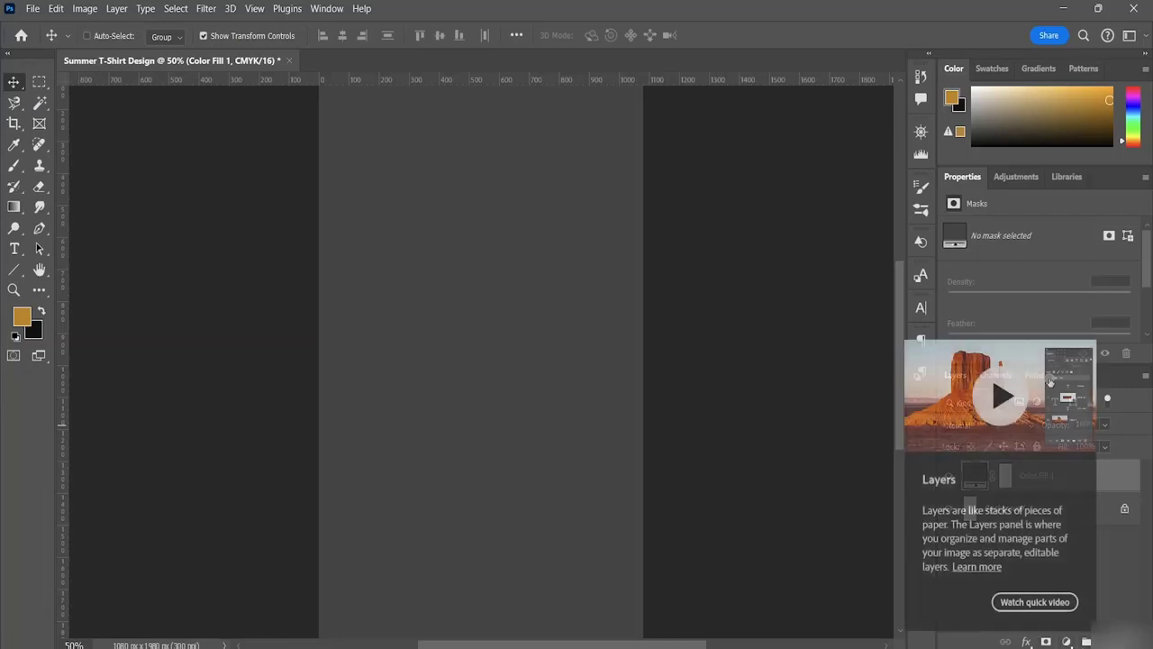
Add an empty layer above the gray fill and draw a circular selection about 721 px in diameter on it with the Elliptical Marquee tool.
left_click(1106, 641)
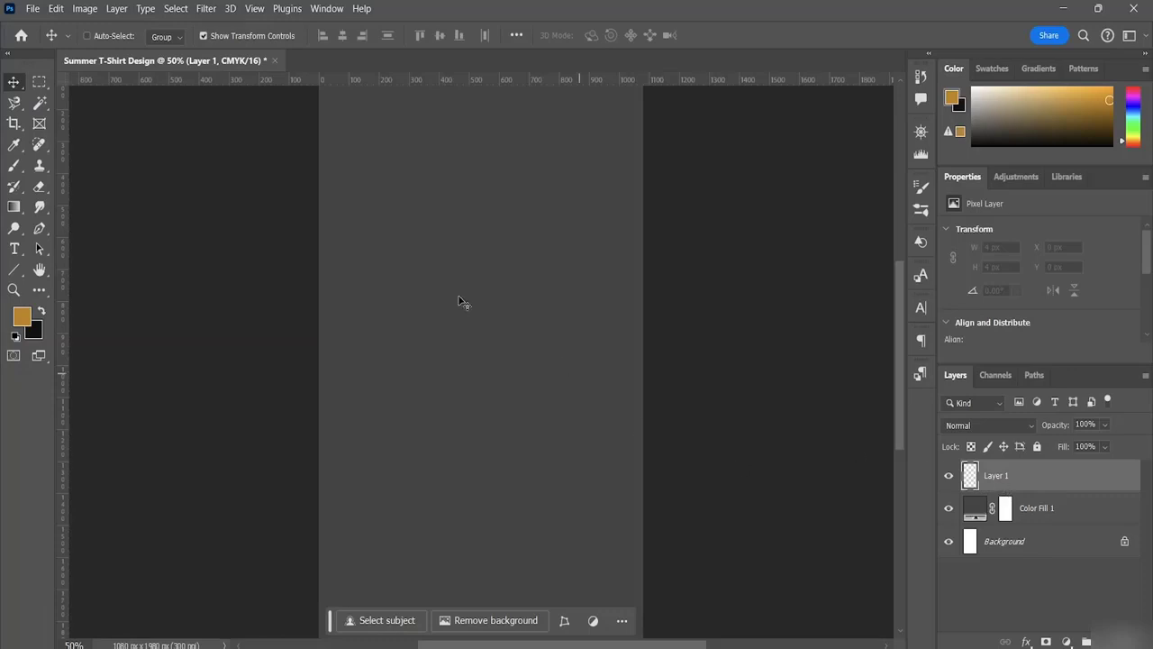
left_click(41, 87)
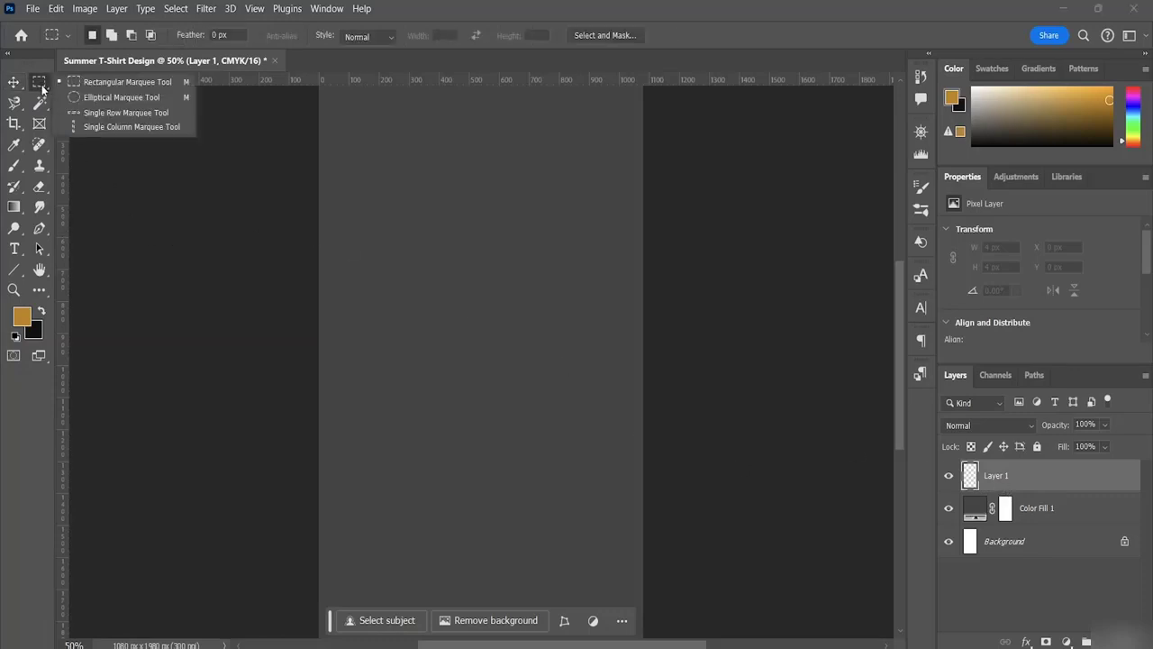
left_click(96, 96)
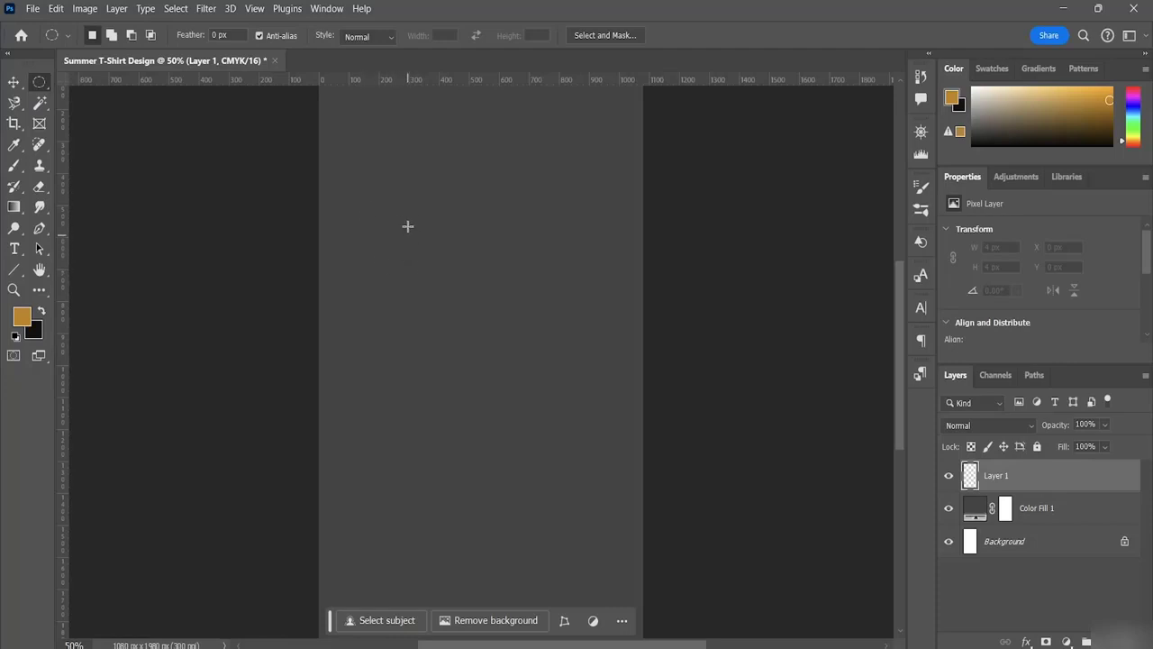
left_click_drag(375, 198, 590, 624)
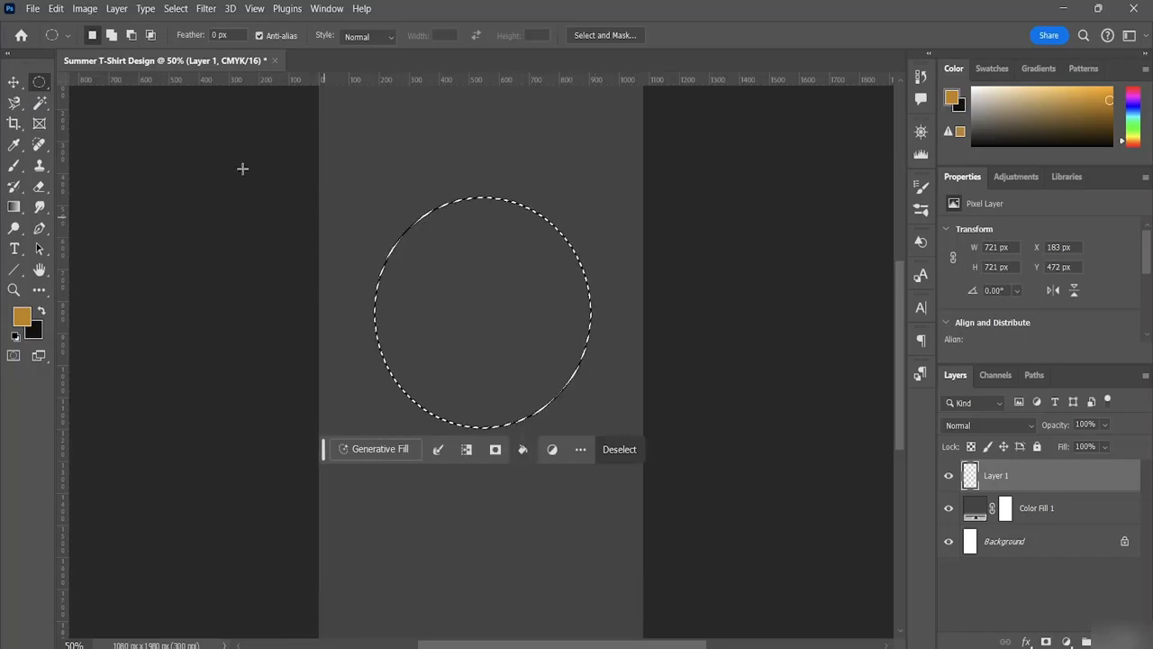
Try to shift the circular selection on the empty layer with the Move tool.
left_click(12, 79)
left_click_drag(512, 294, 506, 320)
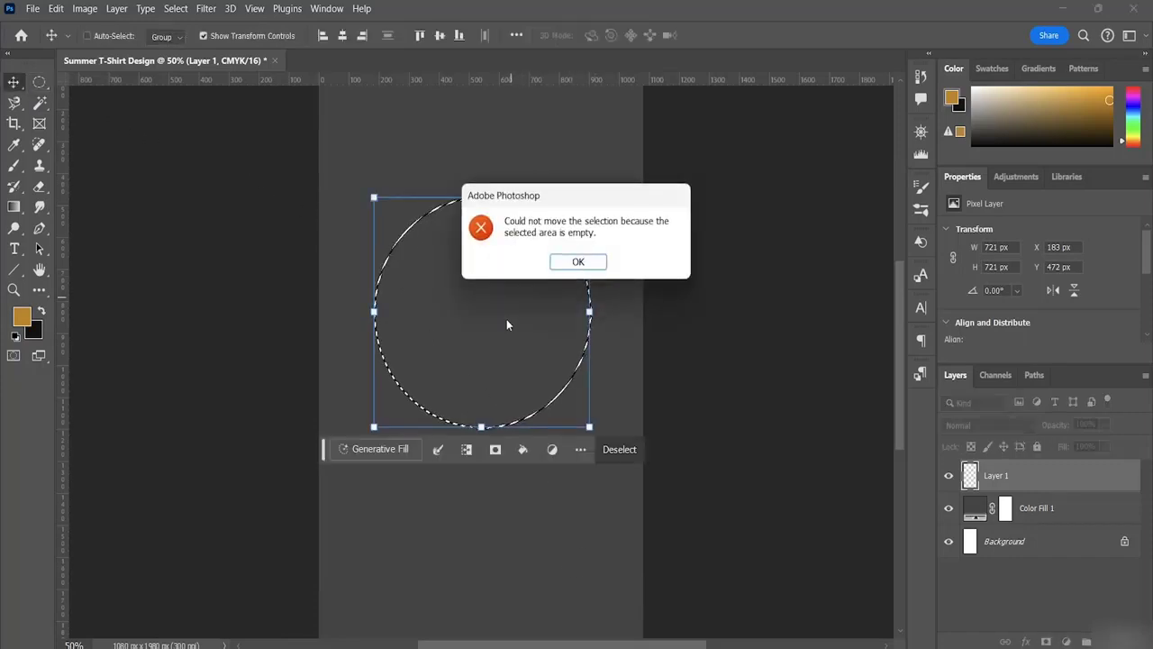
left_click(578, 263)
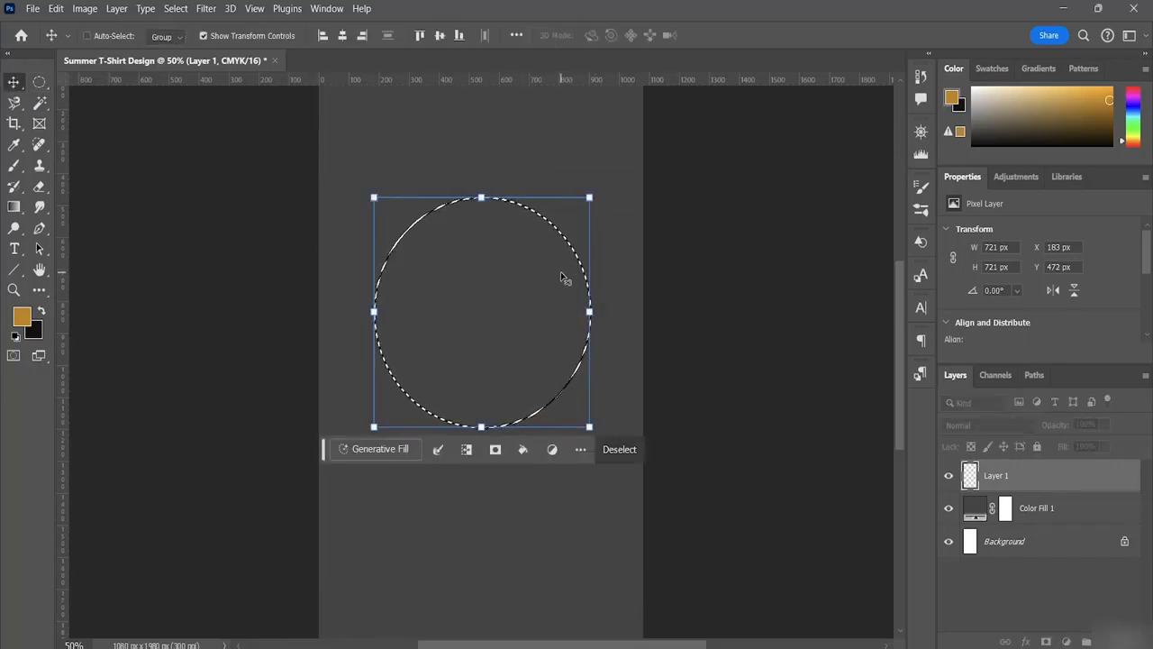
key("Down")
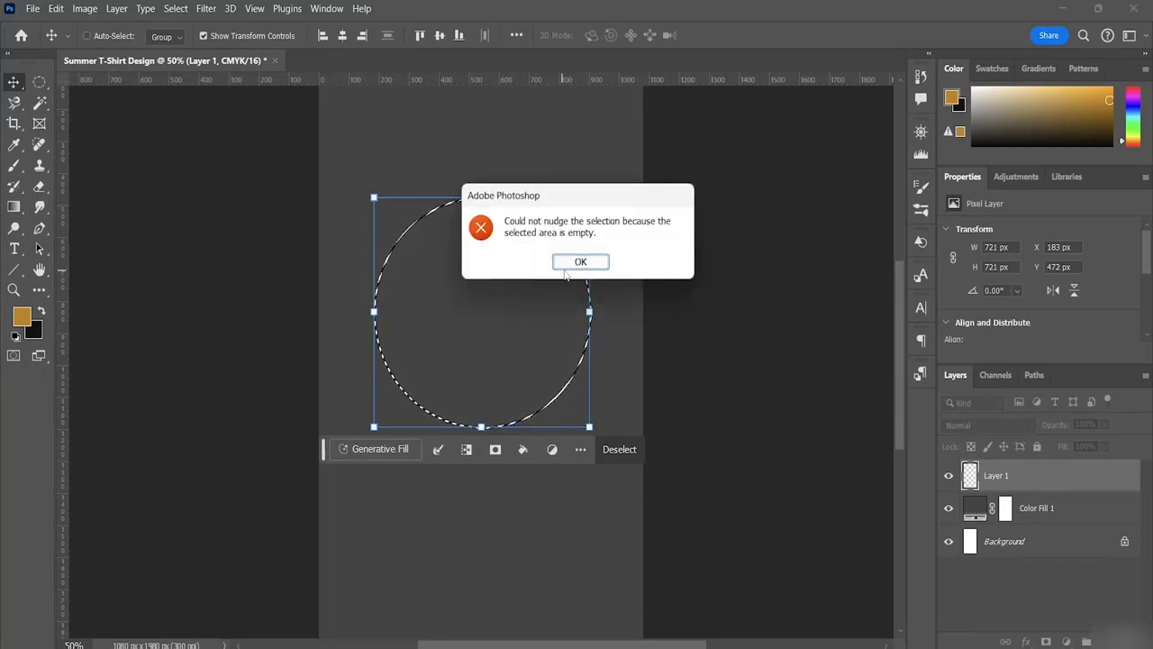
left_click(573, 262)
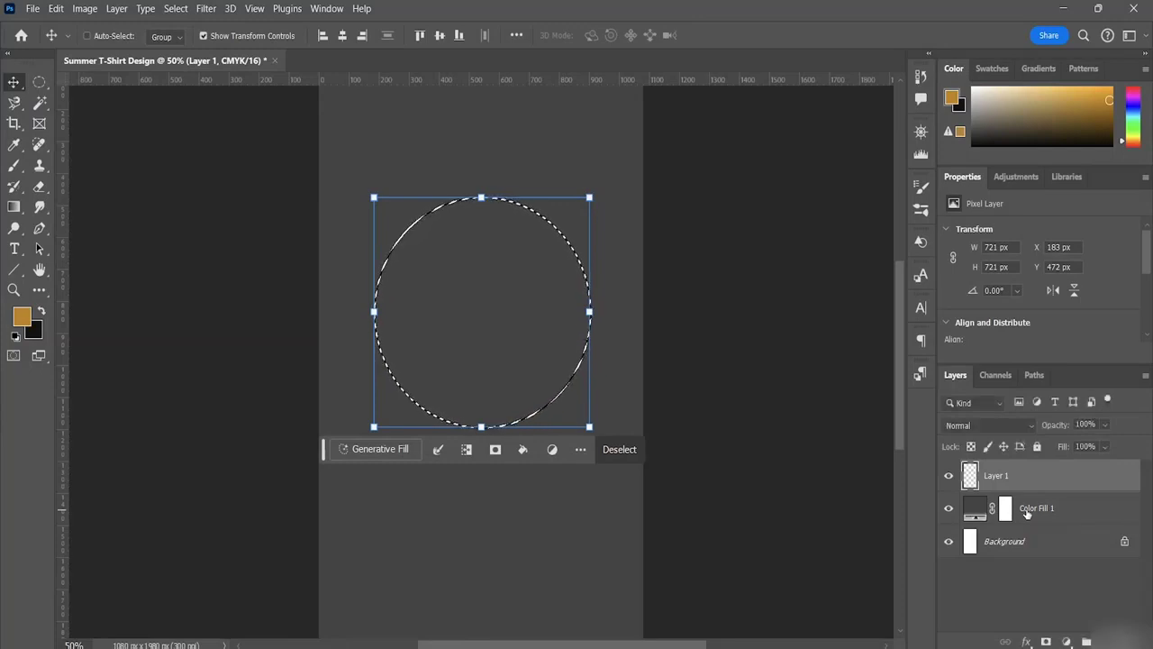
Swap the foreground and background colors and move the circular selection slightly lower with the color fill layer active.
left_click(1030, 511)
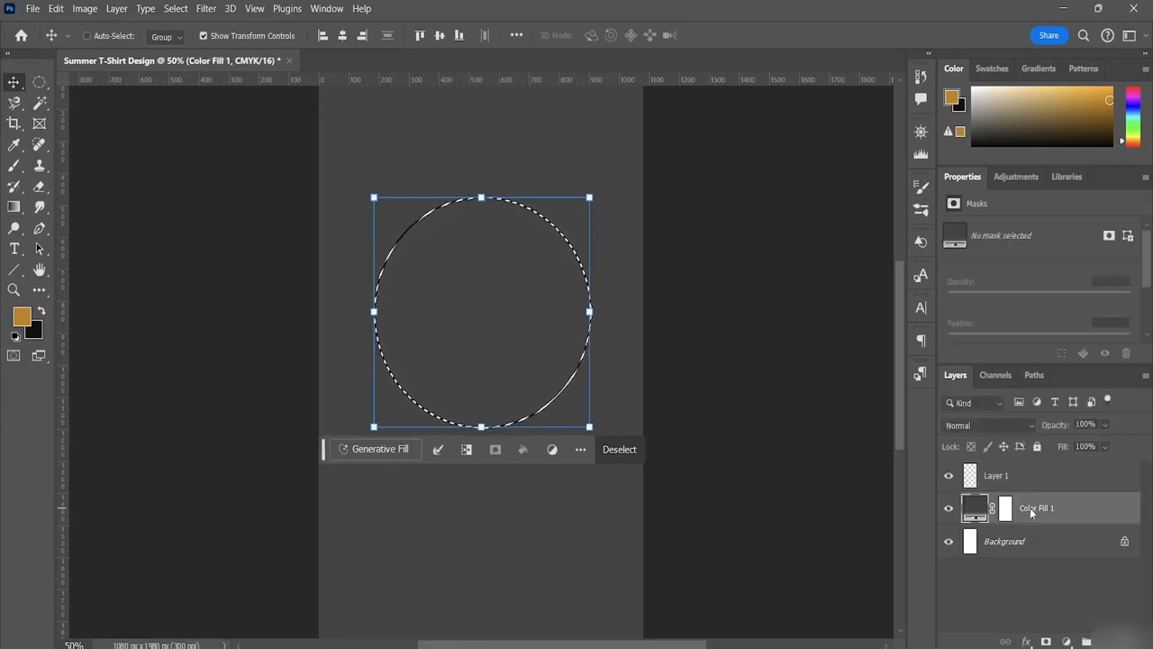
key("Delete")
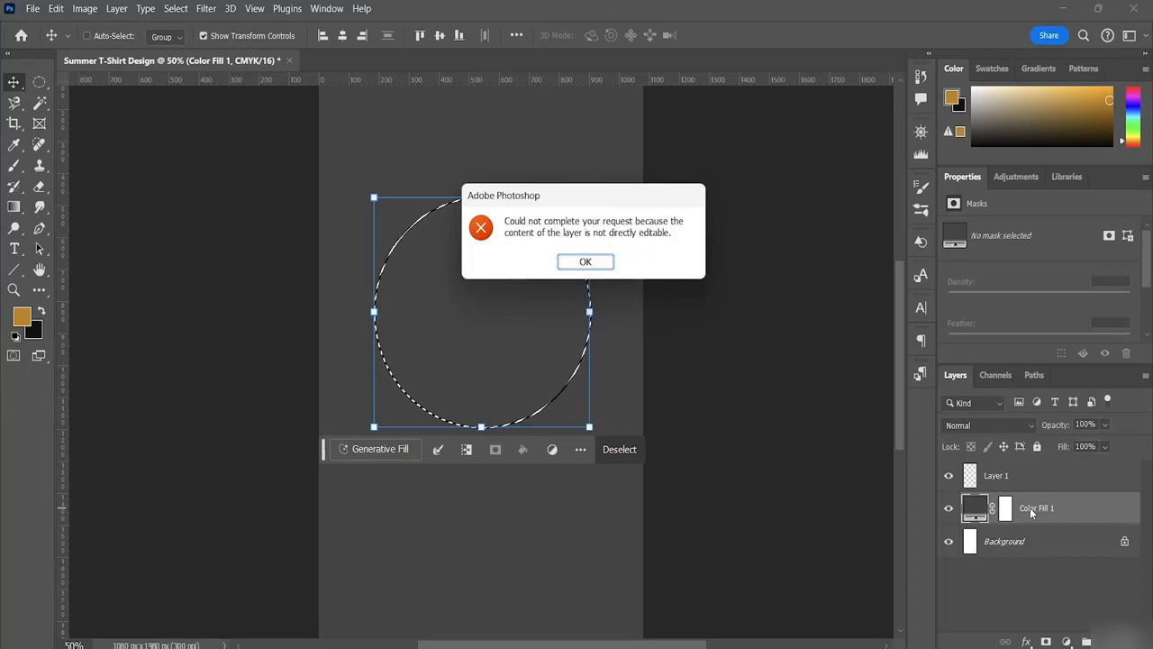
left_click(585, 263)
key("x")
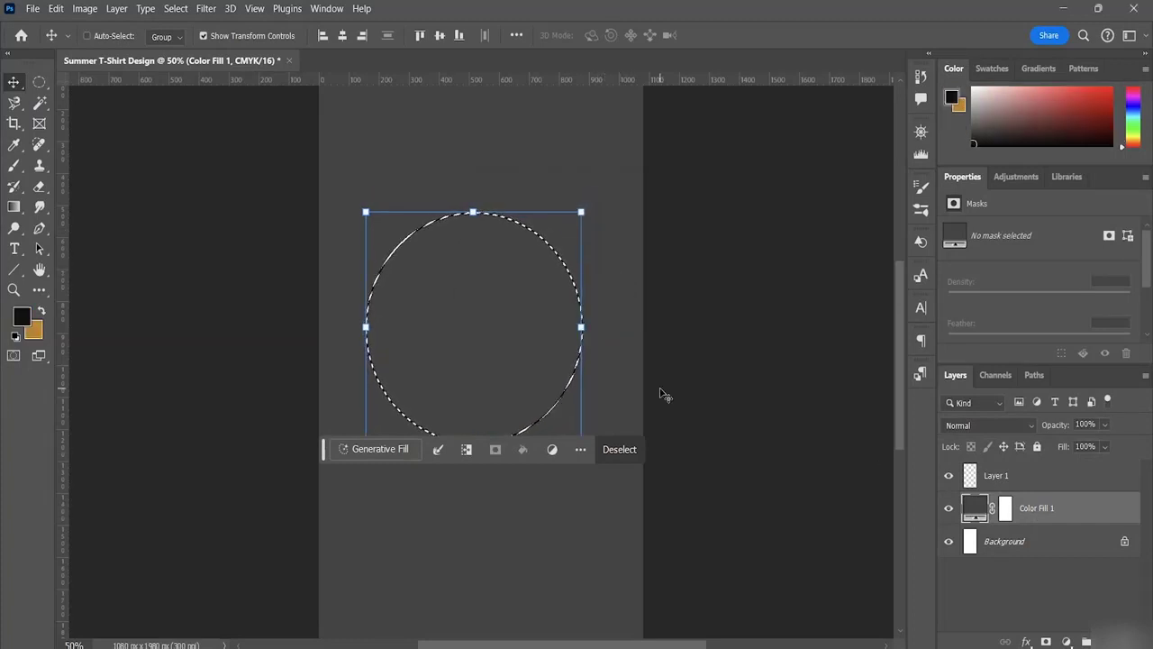
mouse_move(519, 309)
left_mouse_down()
mouse_move(535, 330)
mouse_move(523, 306)
mouse_move(516, 334)
mouse_move(525, 327)
left_mouse_up()
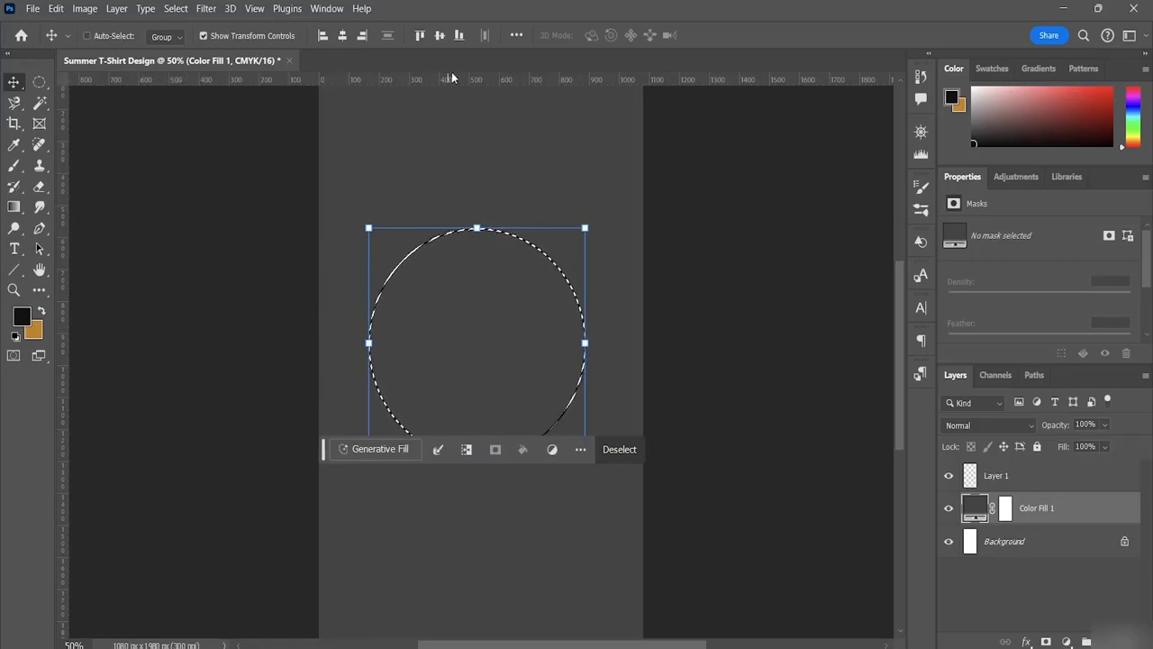
Place two close horizontal guides above the circle and two vertical guides, one on the canvas's left edge and one about 40 px inside it.
left_click_drag(498, 79, 514, 170)
left_click_drag(503, 78, 501, 161)
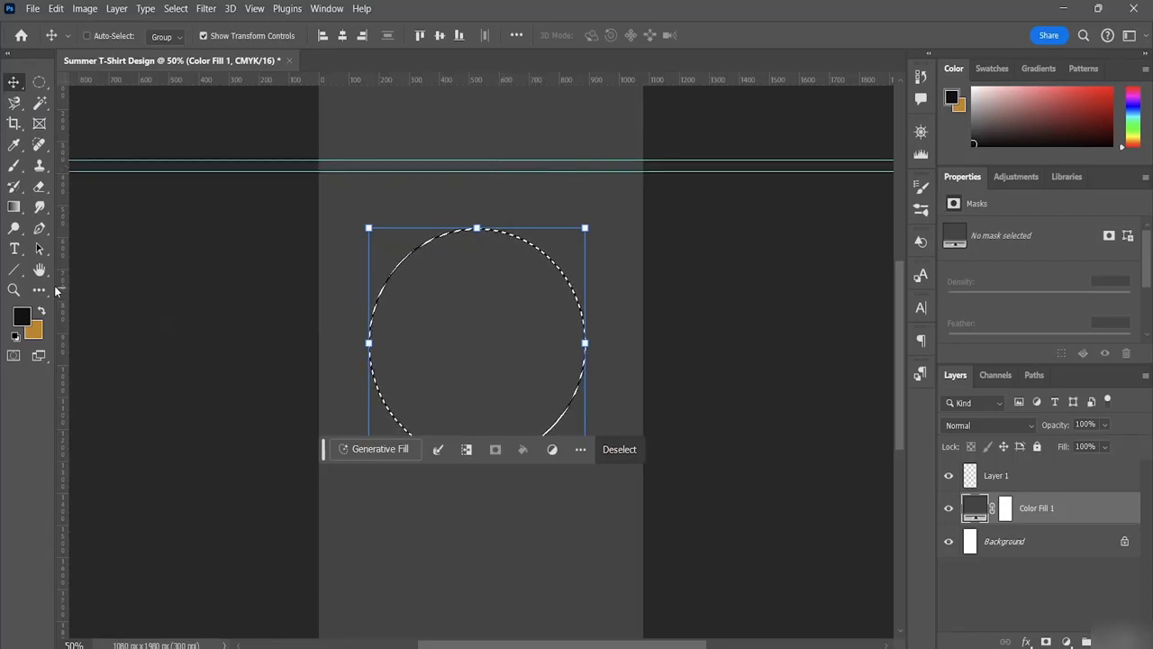
left_click_drag(59, 290, 333, 352)
left_click_drag(334, 351, 320, 346)
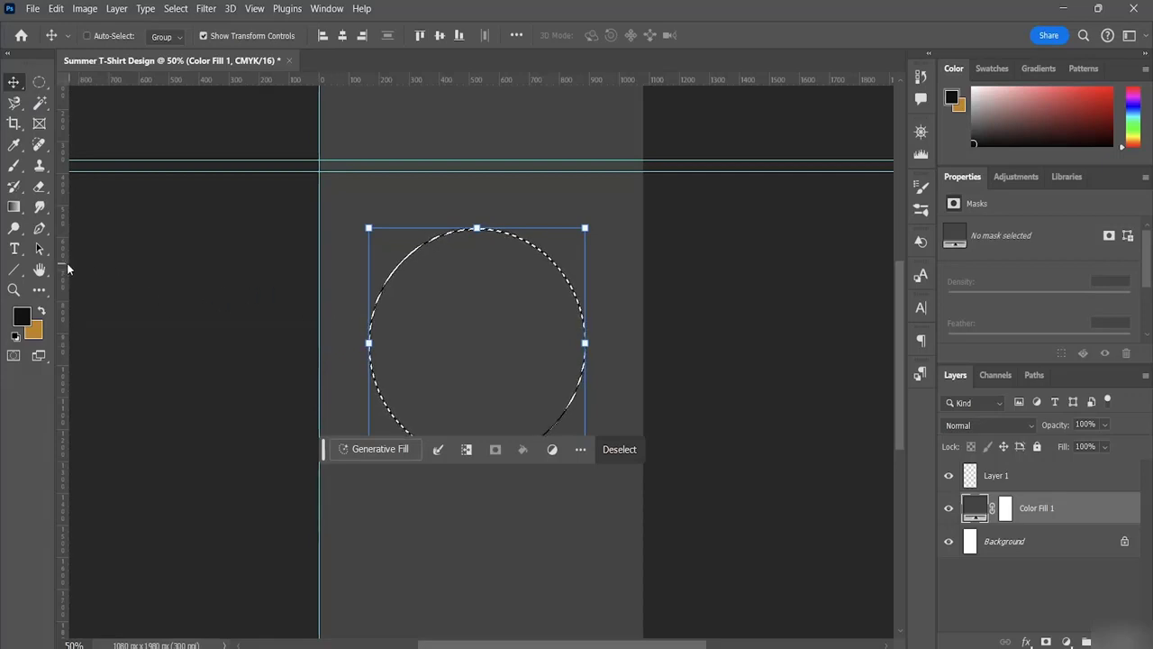
left_click_drag(65, 266, 332, 307)
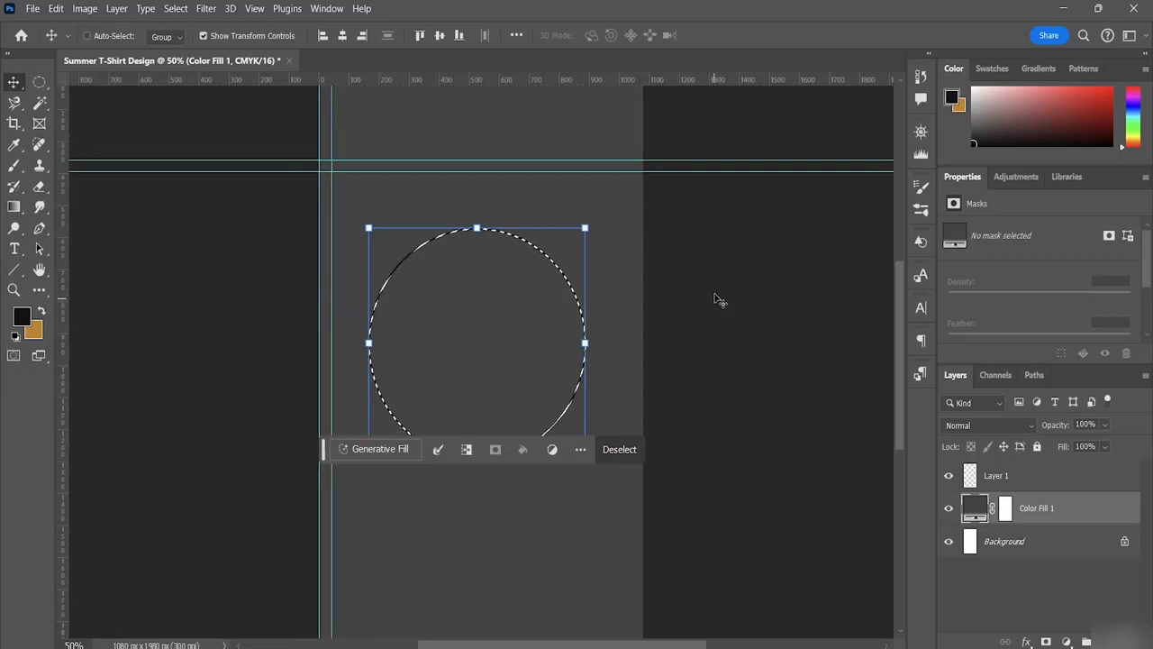
Place two vertical guides at the canvas's right edge, one about 40 px inside, and two close horizontal guides below the circle.
left_click_drag(59, 232, 644, 301)
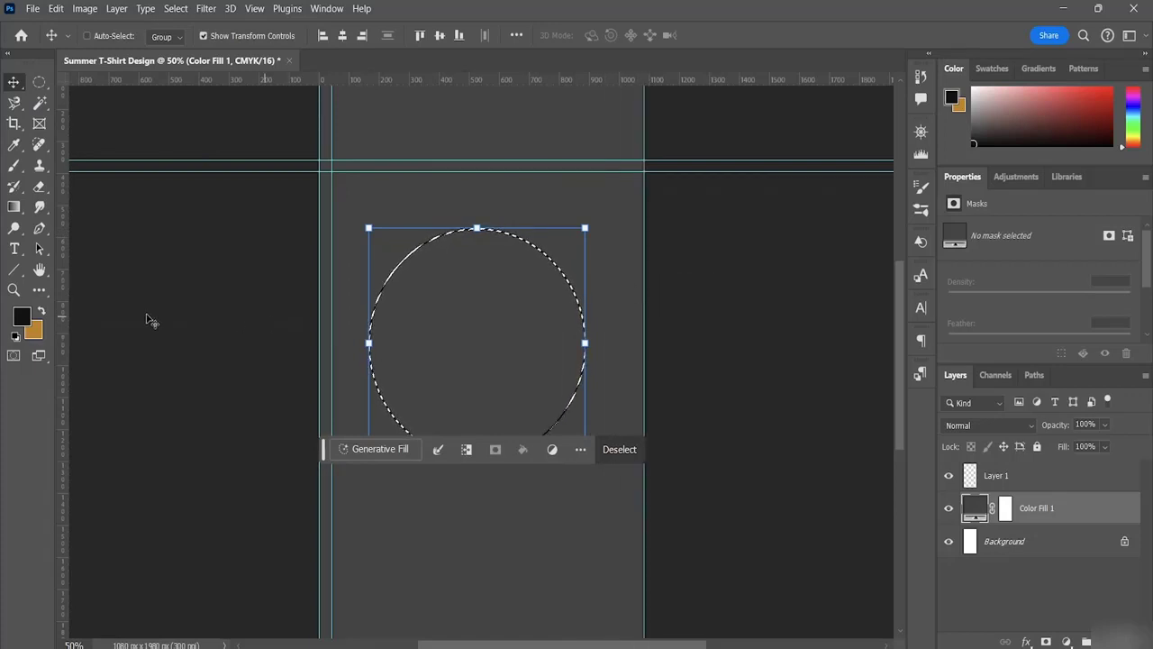
left_click_drag(64, 265, 631, 301)
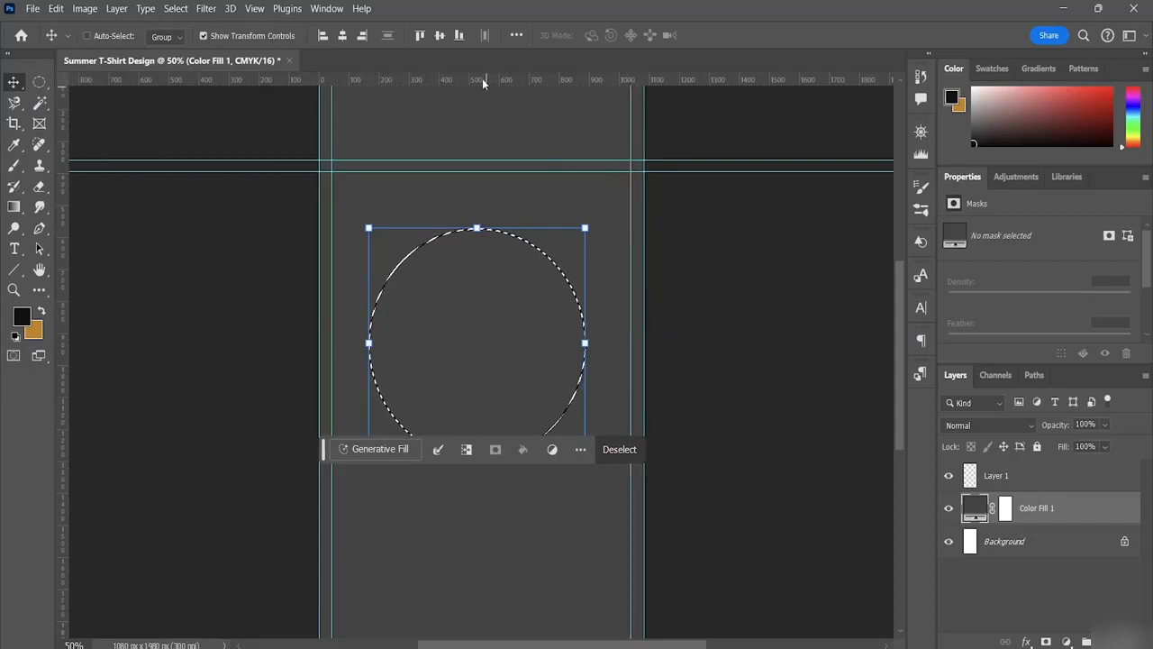
left_click_drag(479, 73, 546, 561)
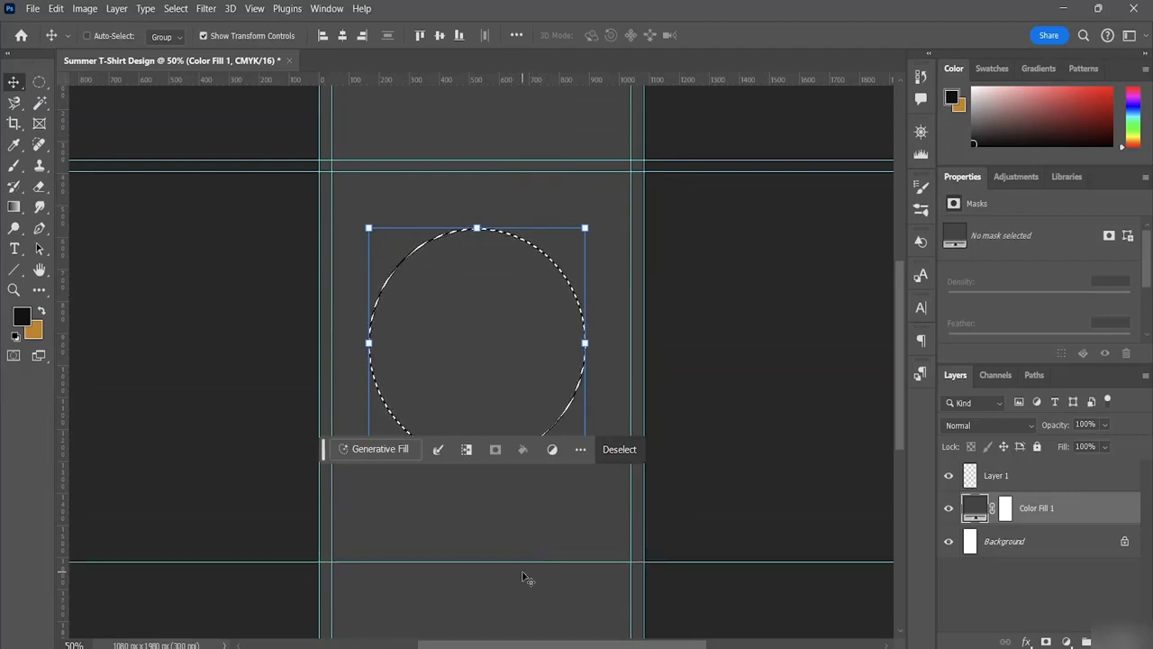
mouse_move(520, 558)
left_mouse_down()
mouse_move(515, 529)
mouse_move(520, 559)
left_mouse_up()
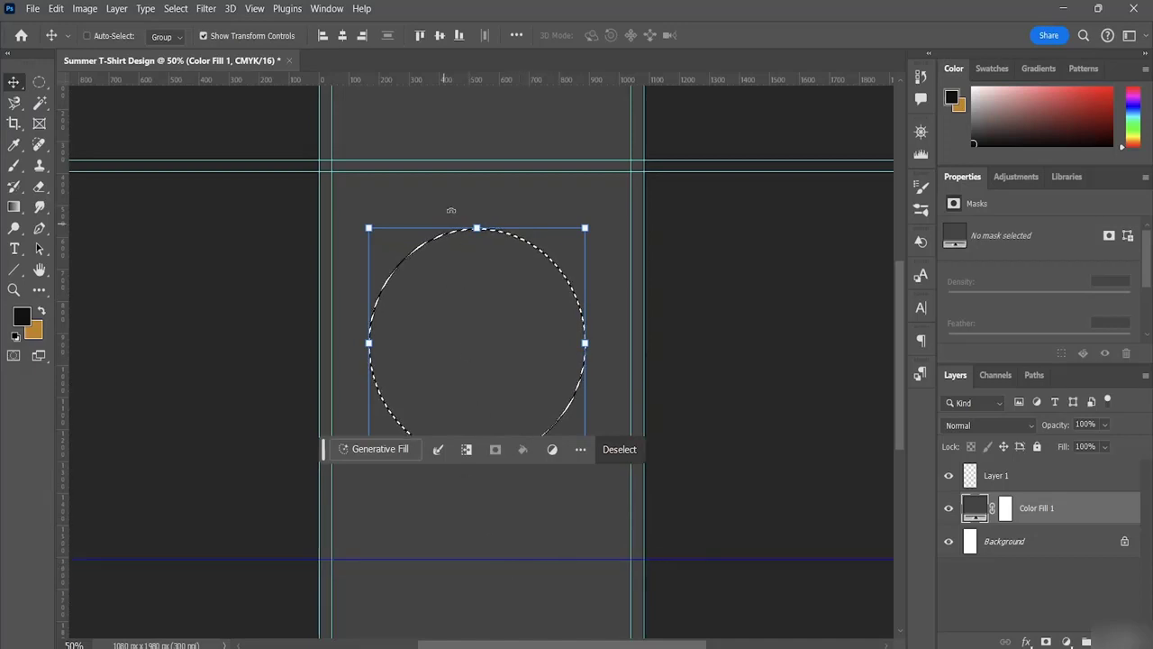
left_click_drag(480, 76, 487, 574)
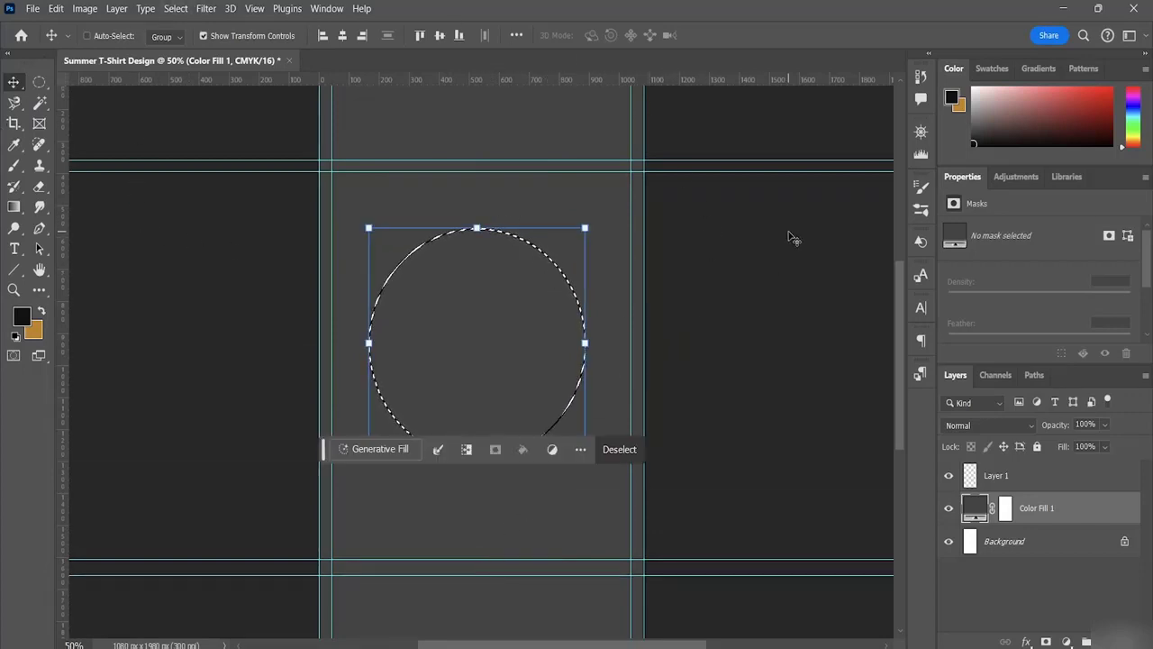
Move the circular selection slightly lower between the guides and make the empty layer above the color fill active.
left_click_drag(495, 317, 494, 337)
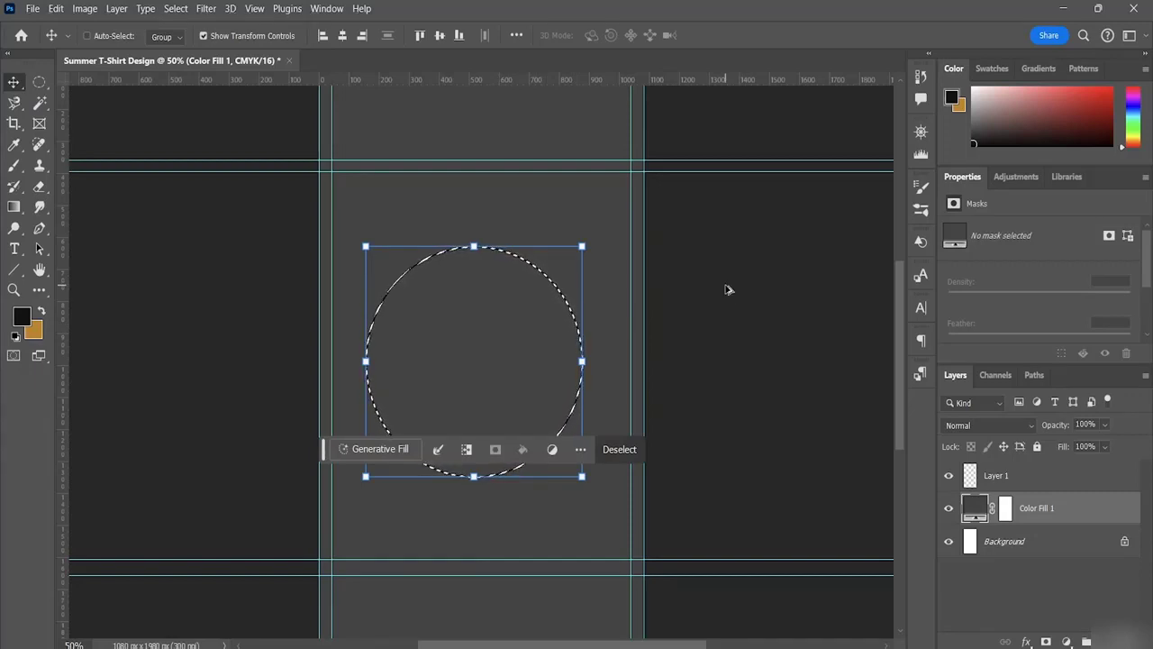
left_click(1007, 479)
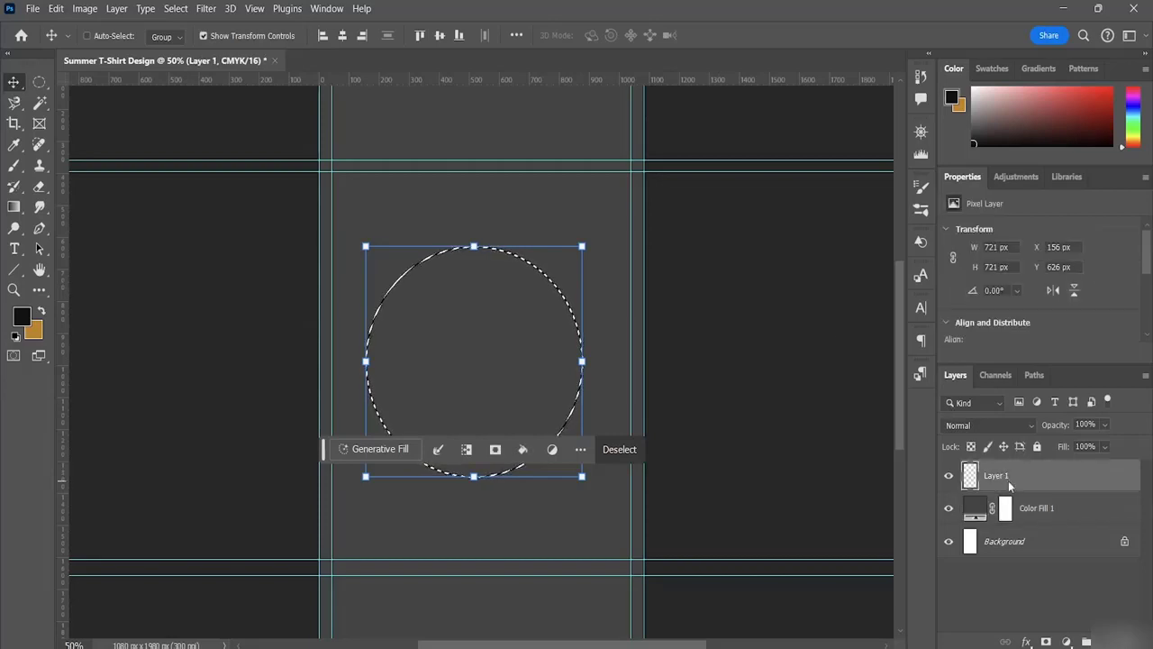
Fill the circular selection on Layer 1 with the black foreground color, deselect it, and move the circle slightly lower.
key("alt+BackSpace")
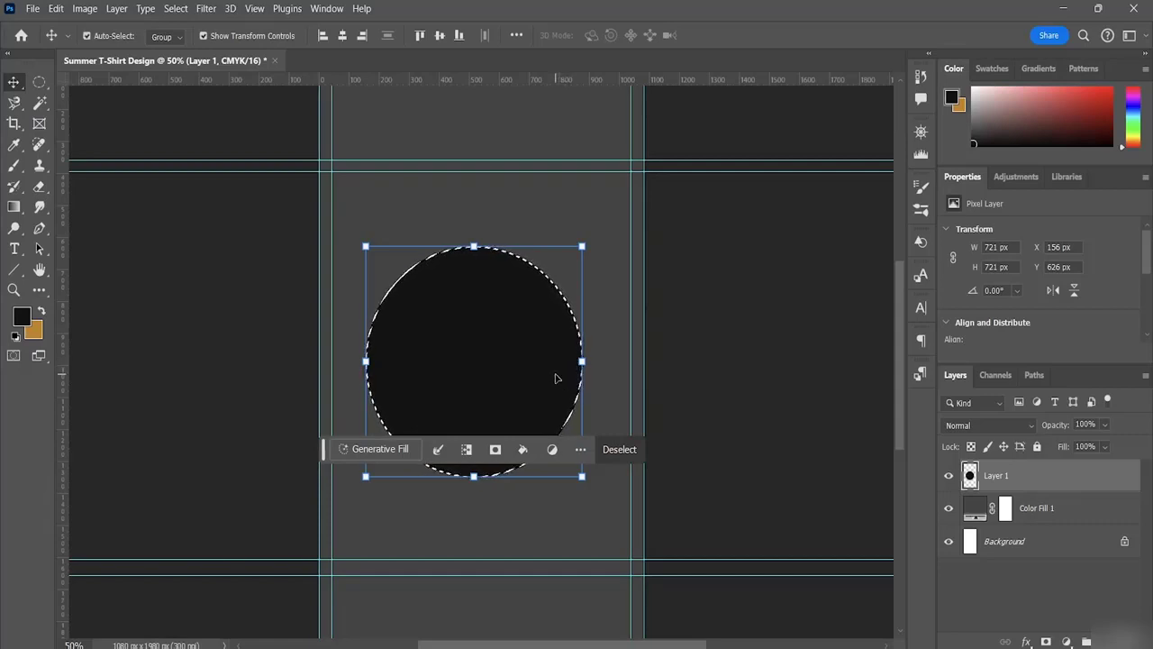
key("ctrl+d")
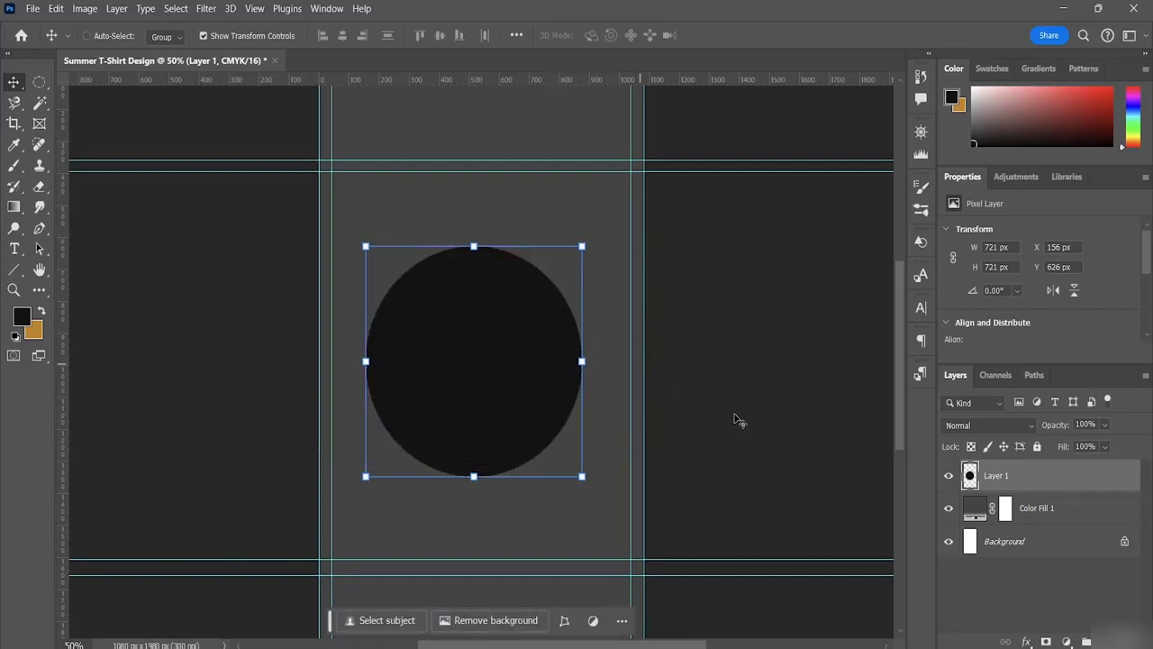
left_click(1047, 508)
left_click(1044, 484)
left_click_drag(472, 336, 471, 348)
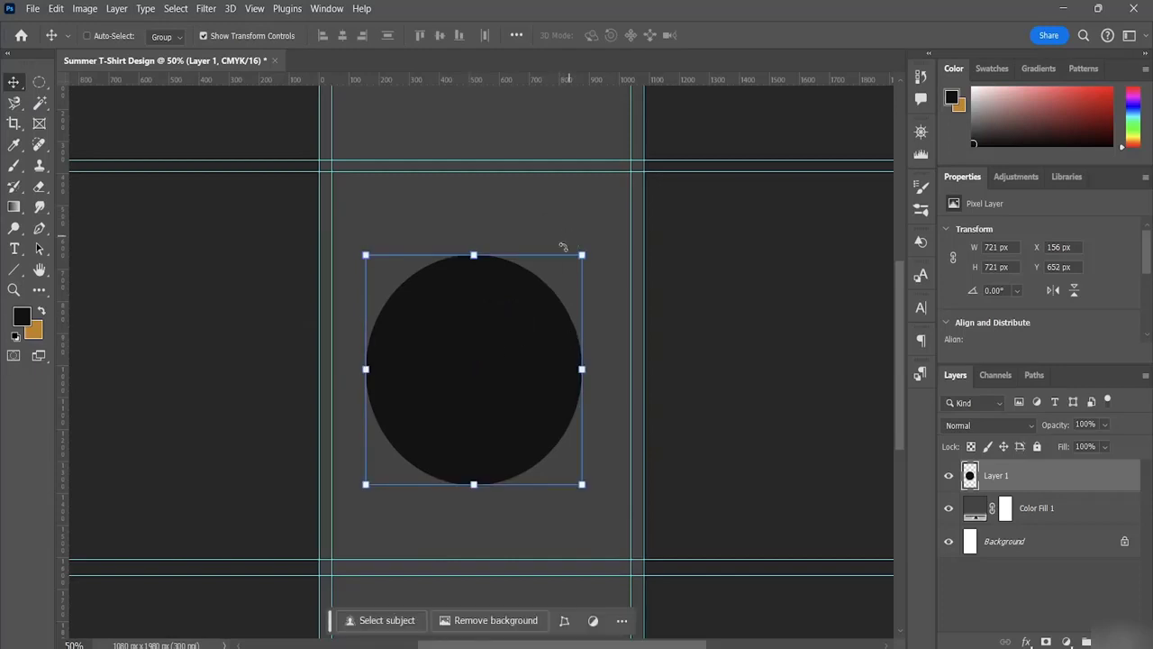
Draw a thin rectangular selection about 995 by 39 px across the circle's upper part, spanning the inner vertical guides.
left_click(39, 82)
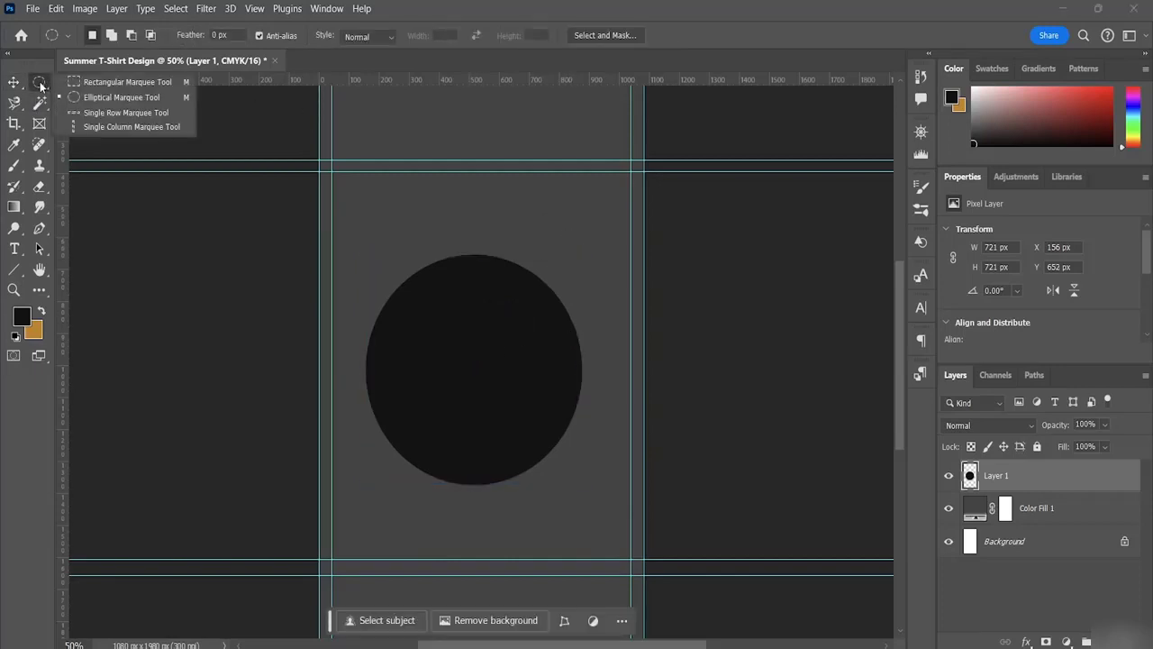
left_click(99, 84)
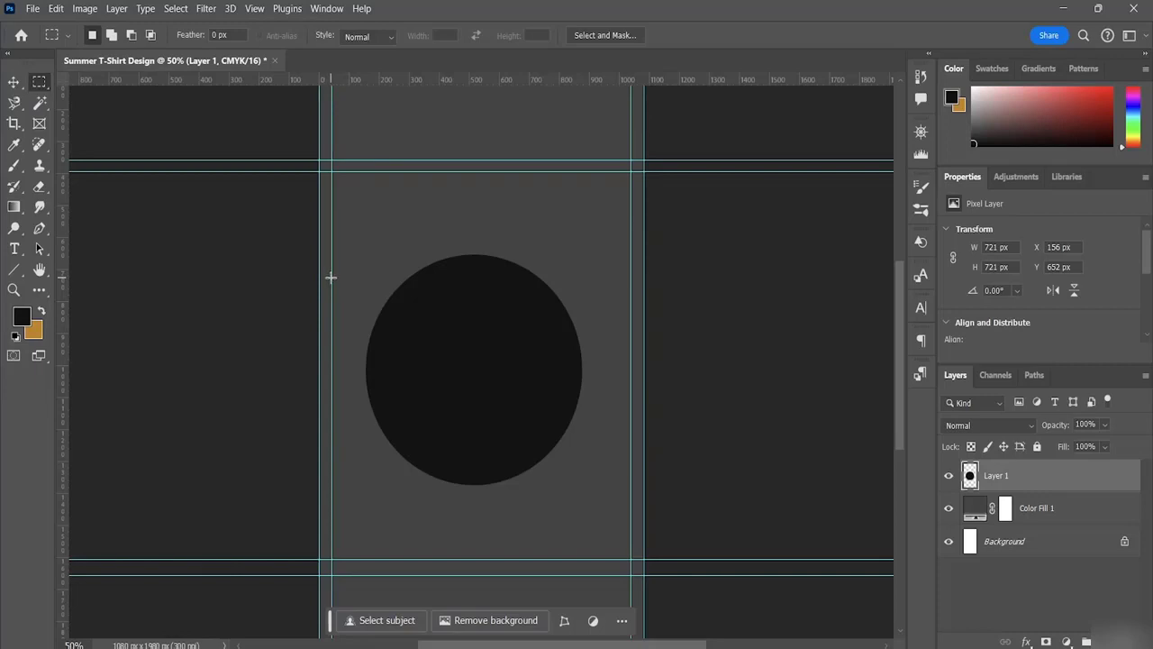
left_click_drag(332, 277, 631, 290)
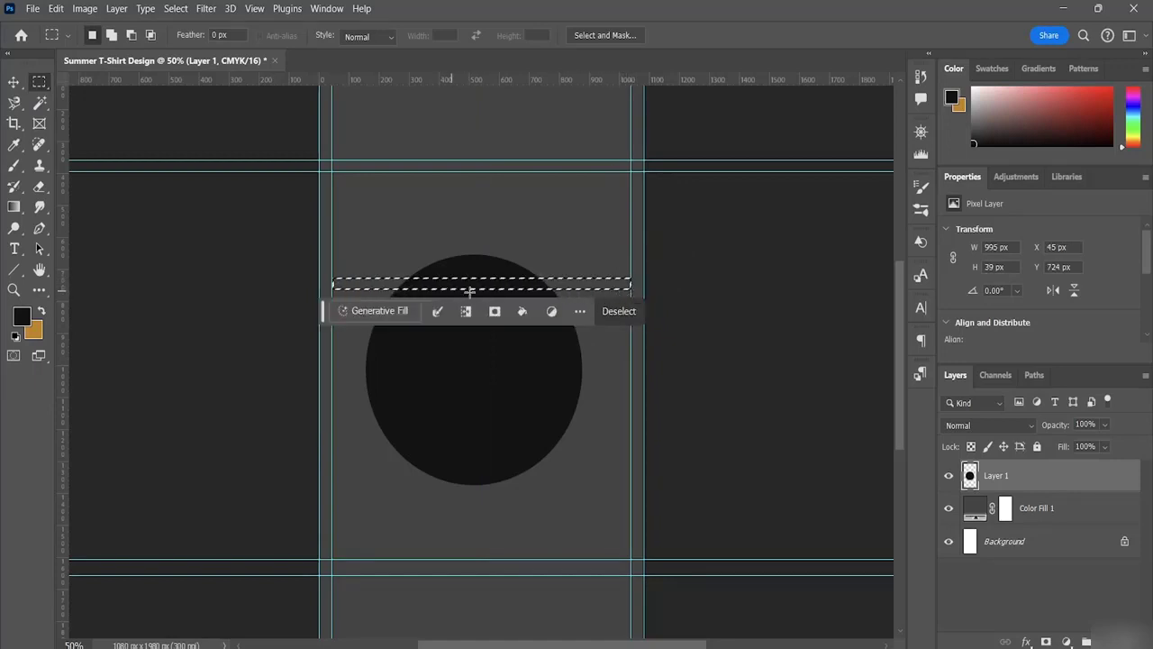
left_click_drag(478, 286, 478, 286)
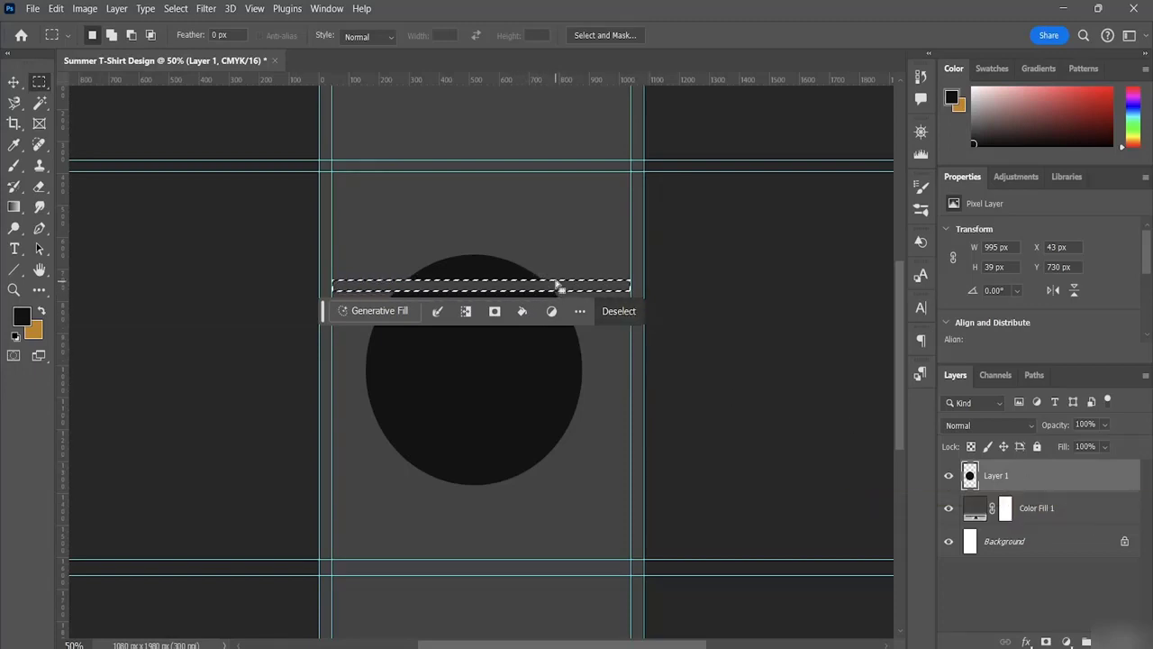
Cut six roughly evenly spaced horizontal stripes out of the circle by deleting and lowering the strip selection repeatedly, and deselect.
left_click_drag(571, 288, 570, 322)
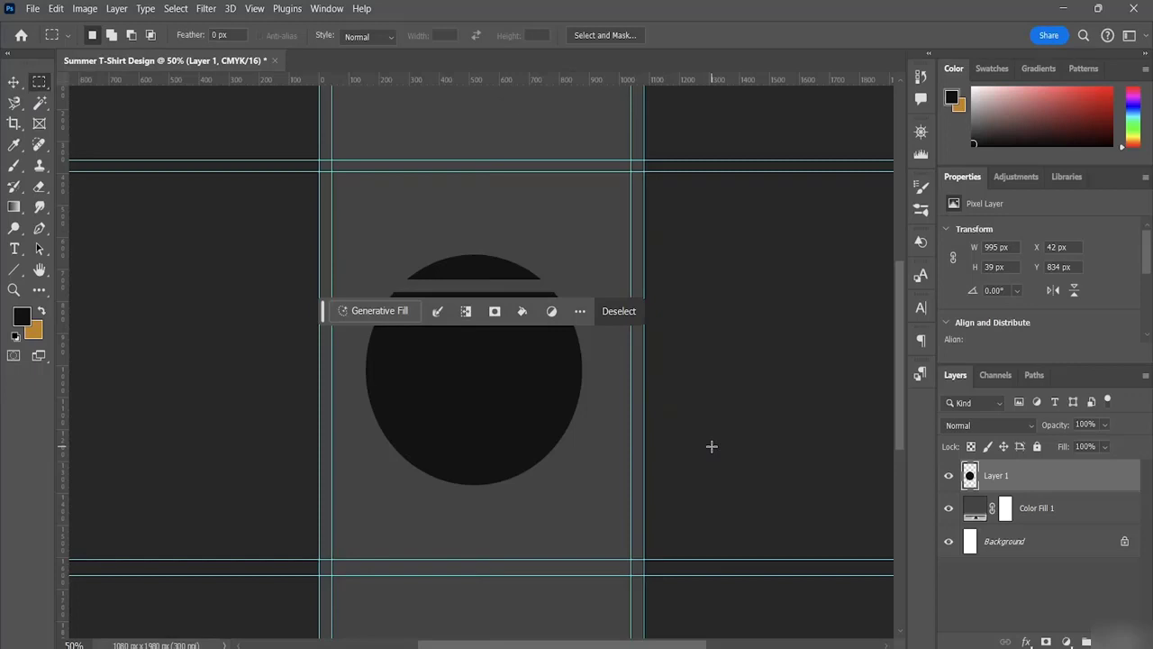
scroll(347, 334, "down", 1)
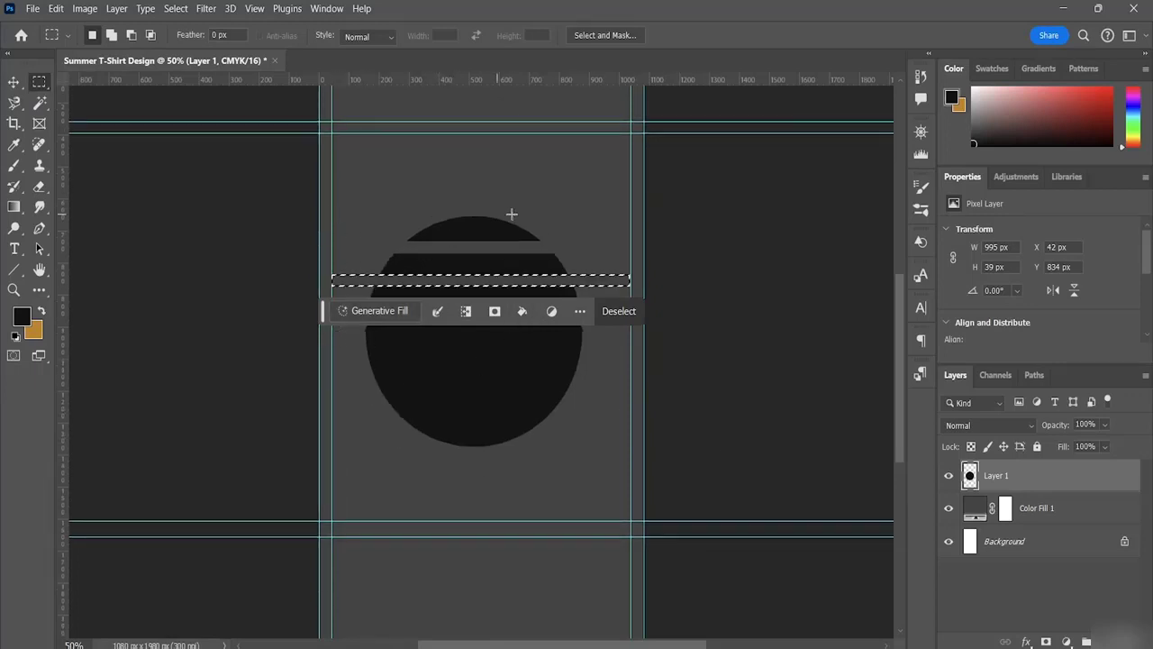
left_click_drag(475, 285, 475, 313)
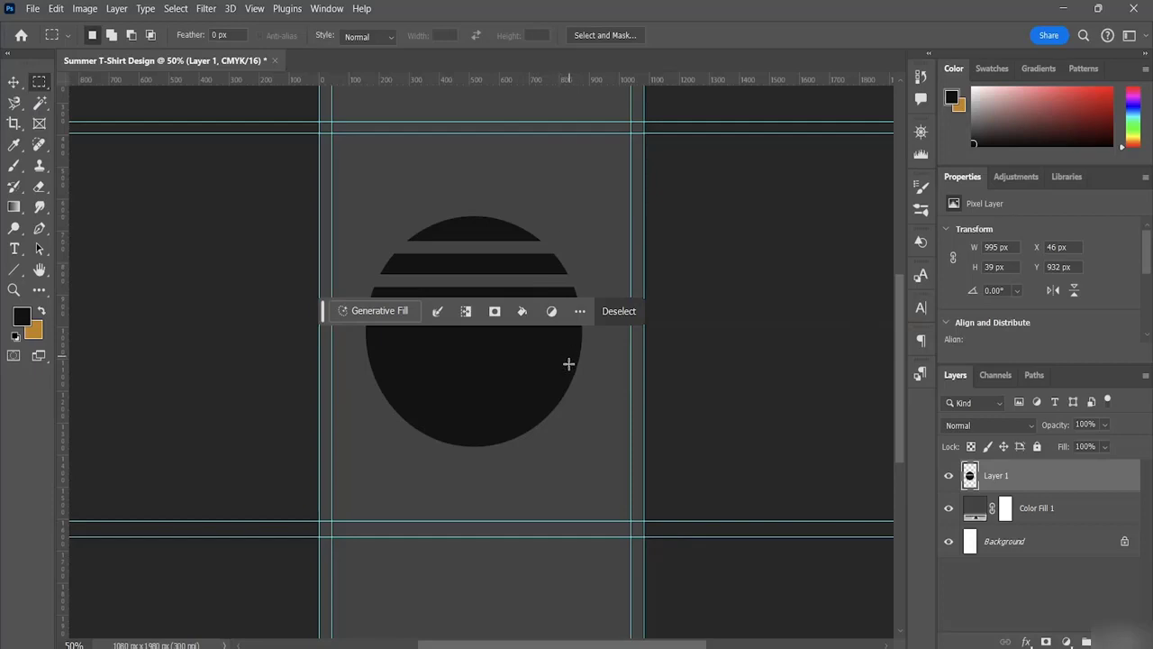
scroll(541, 327, "down", 1)
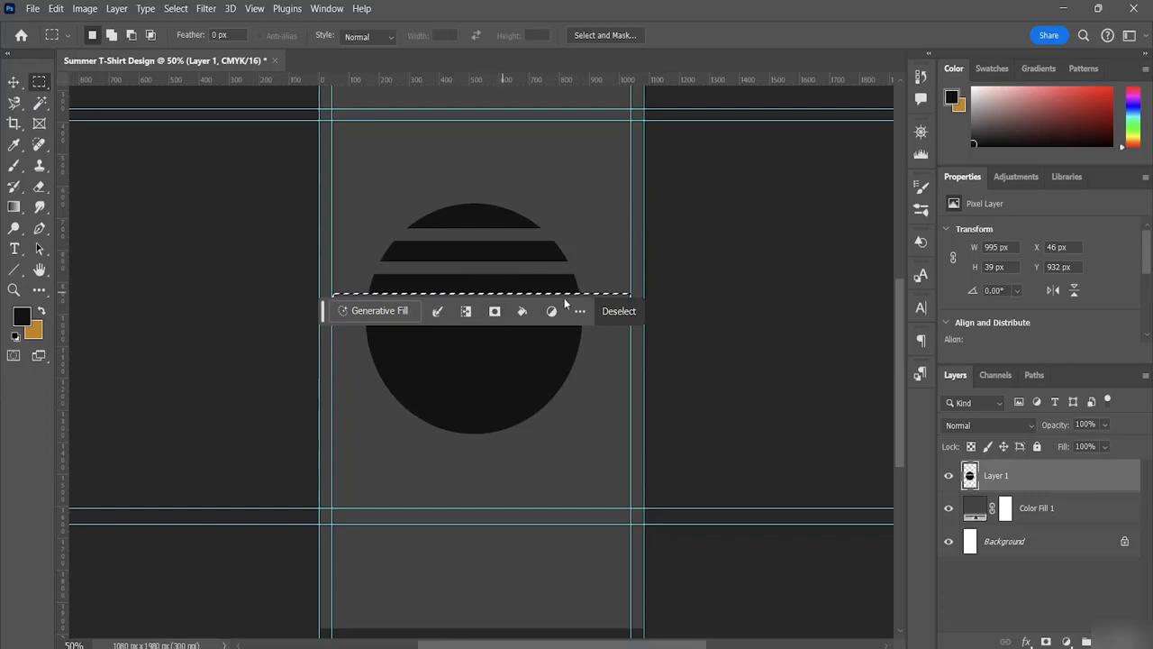
left_click_drag(618, 300, 614, 334)
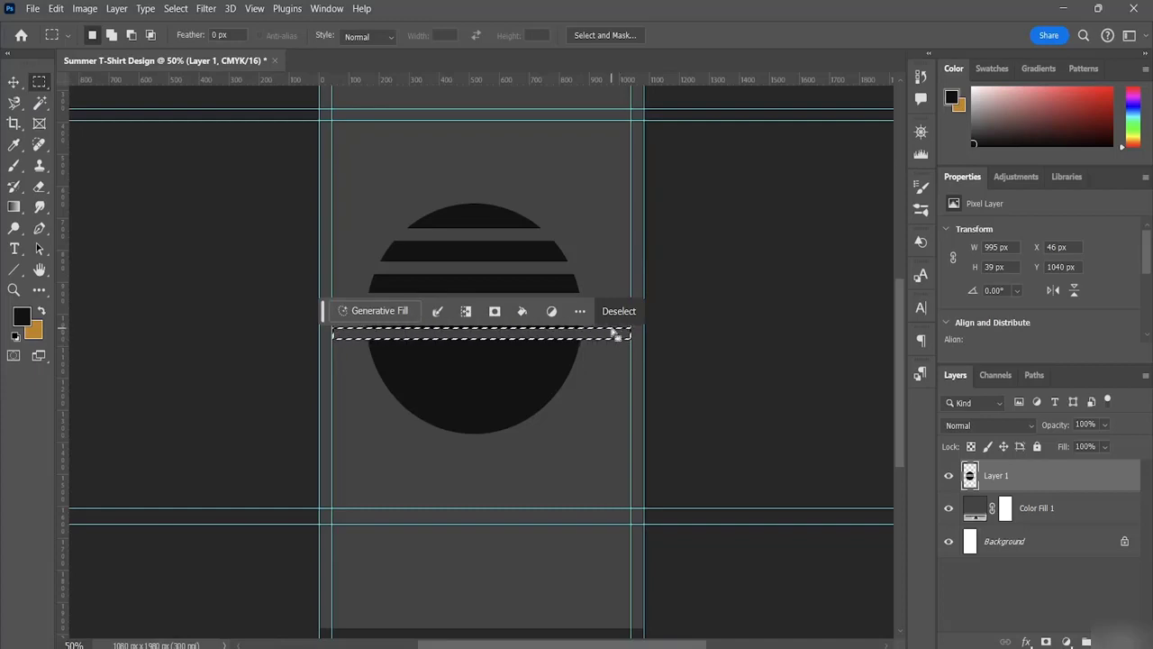
left_click_drag(613, 343, 612, 370)
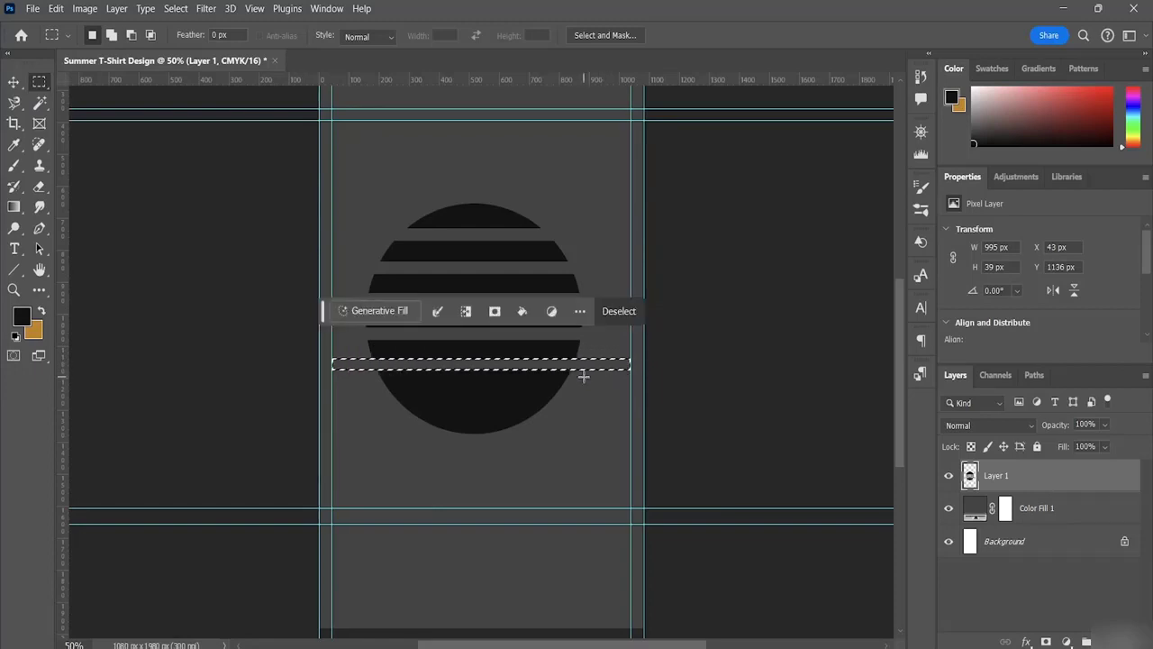
left_click_drag(595, 369, 595, 400)
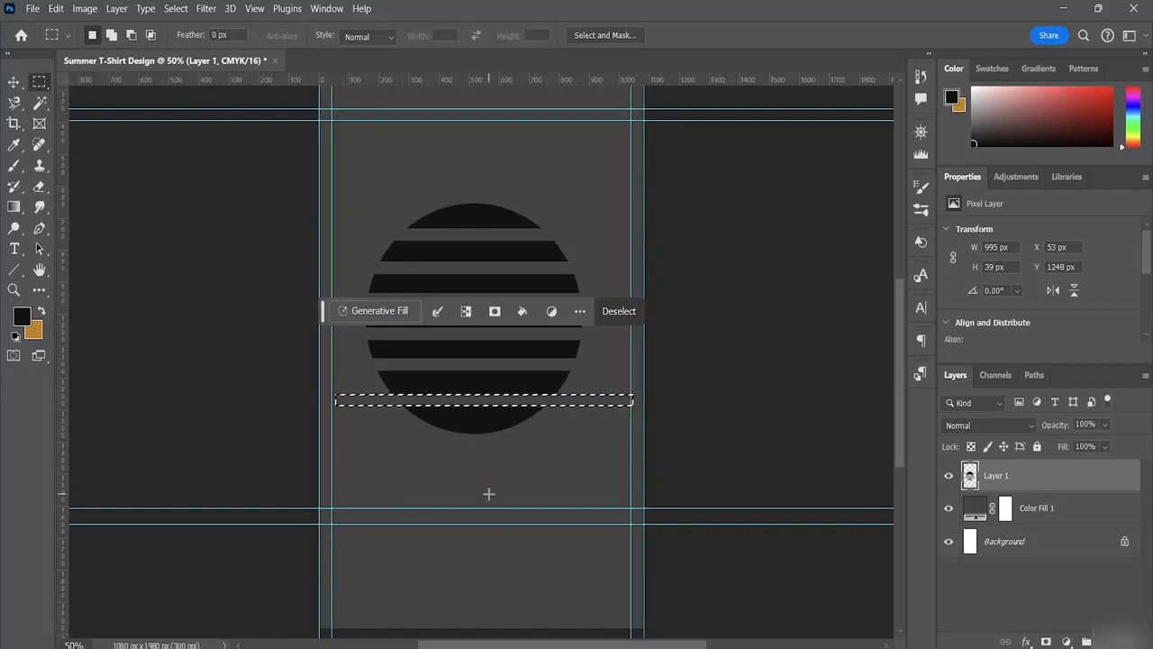
key("ctrl+d")
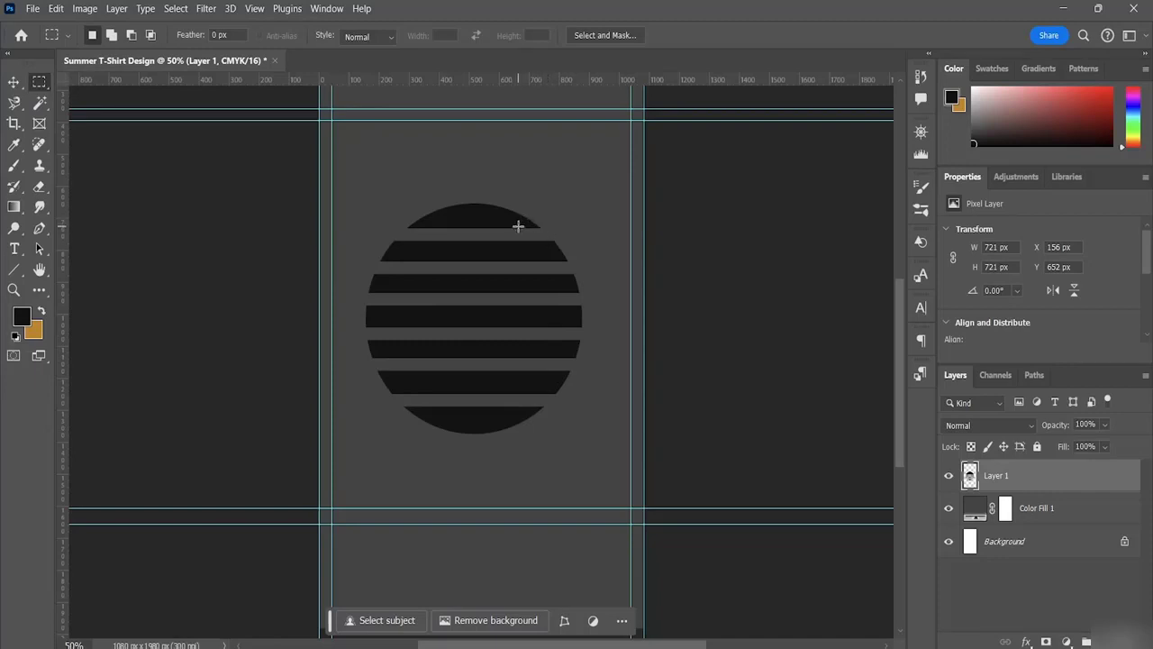
Select the circle's topmost black segment with the Magic Wand and add the segment below it to the selection.
key("w")
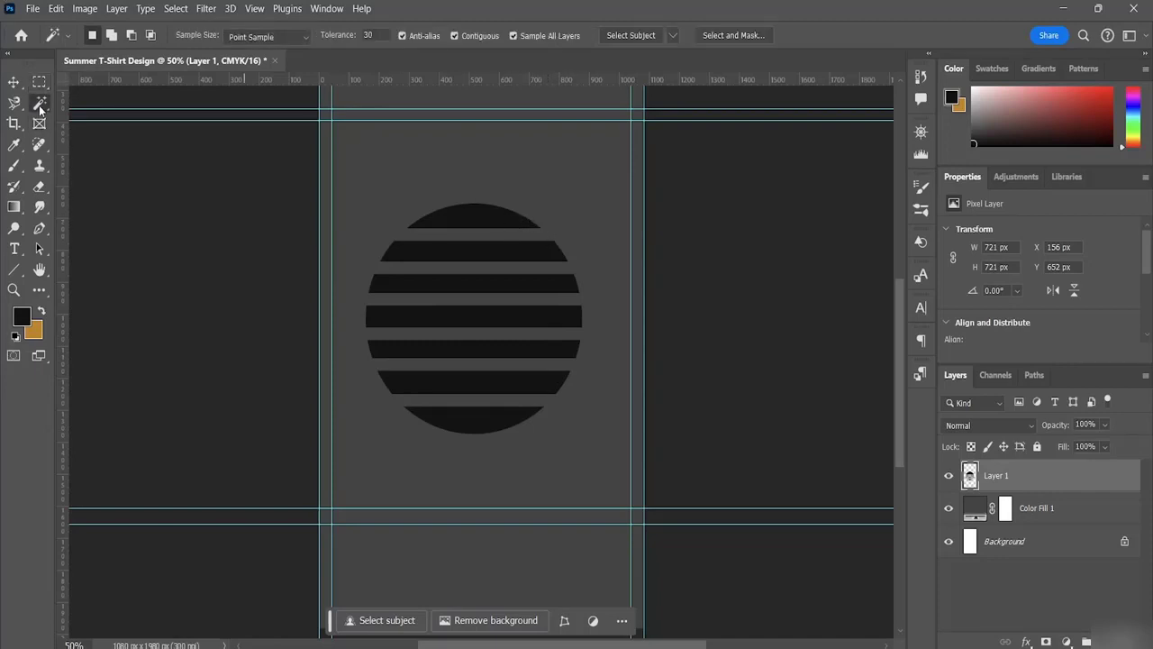
left_click(471, 219)
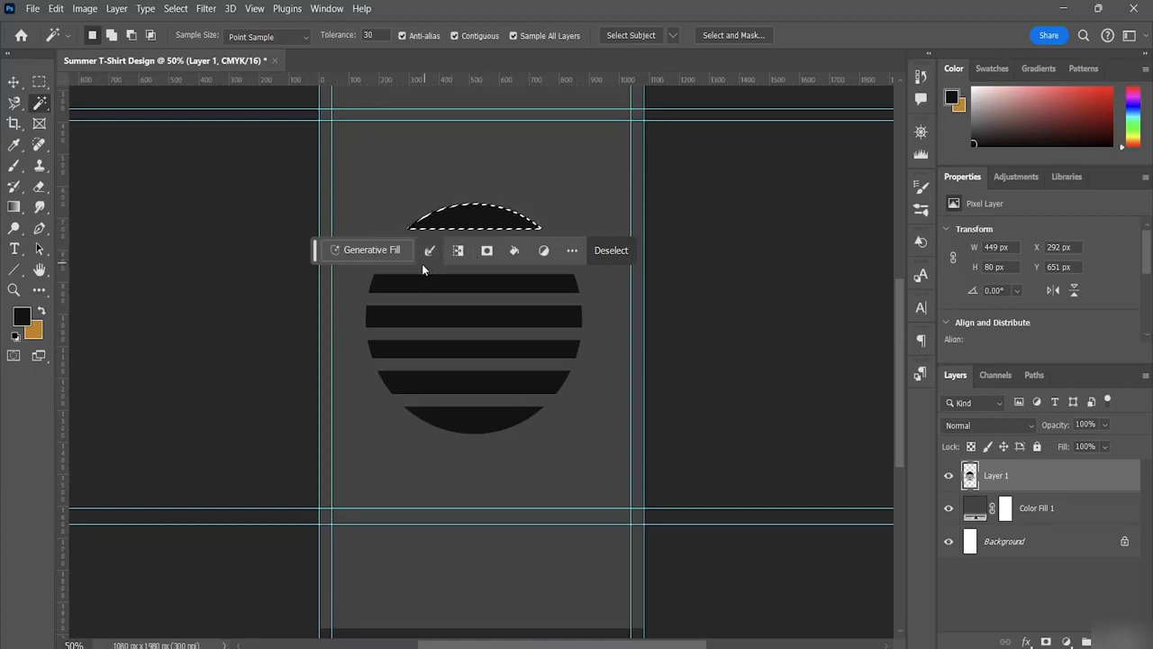
key("shift")
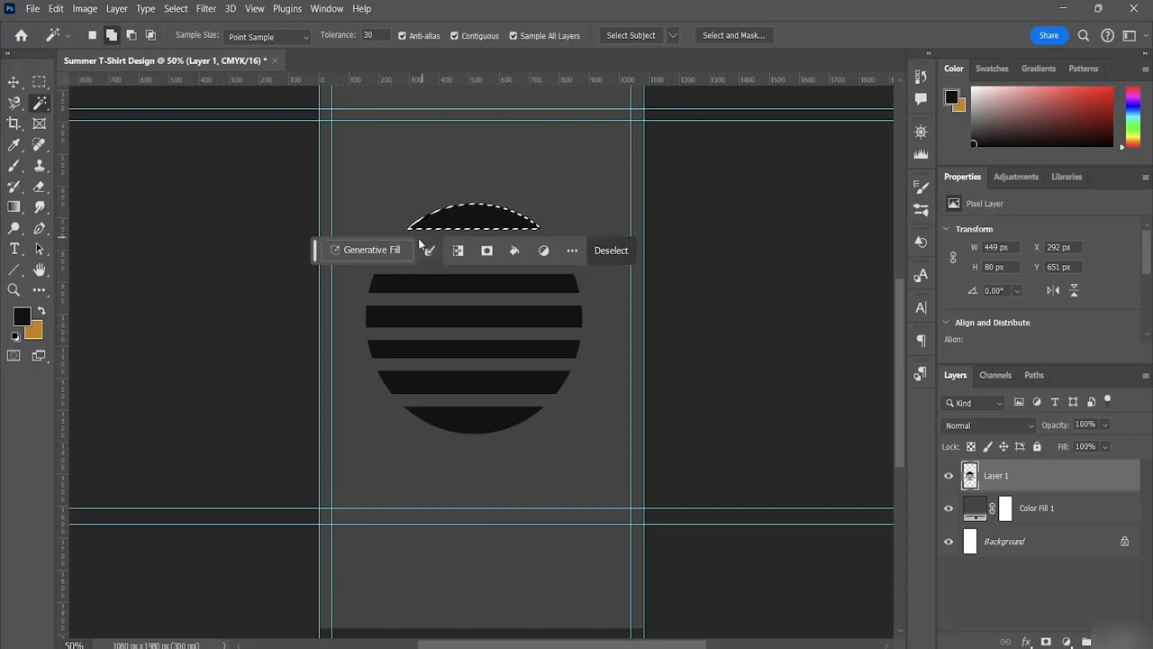
scroll(437, 243, "down", 2)
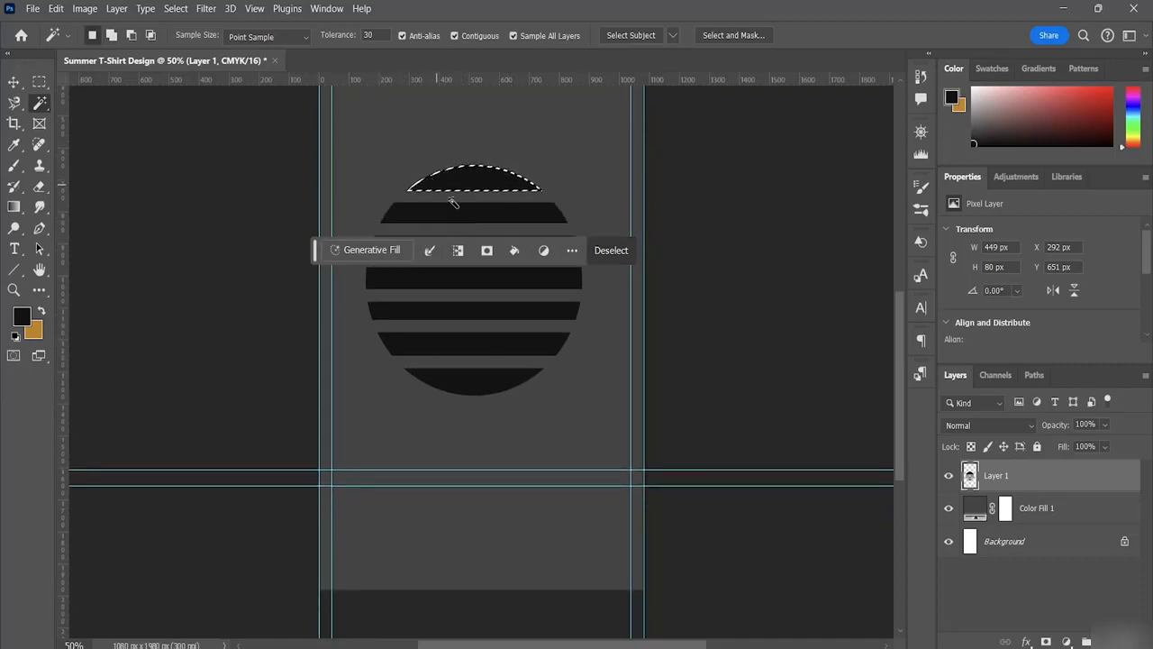
left_click(454, 219, "shift")
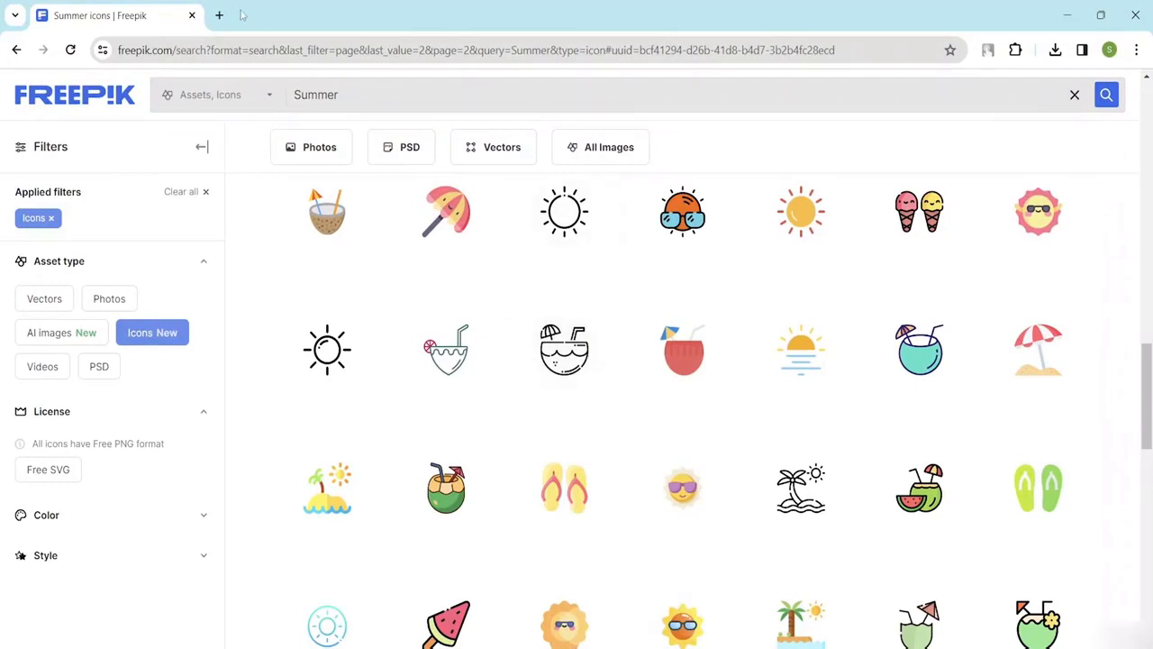
Switch to the web browser and search Google for "Grabient" in a new tab.
left_click(219, 15)
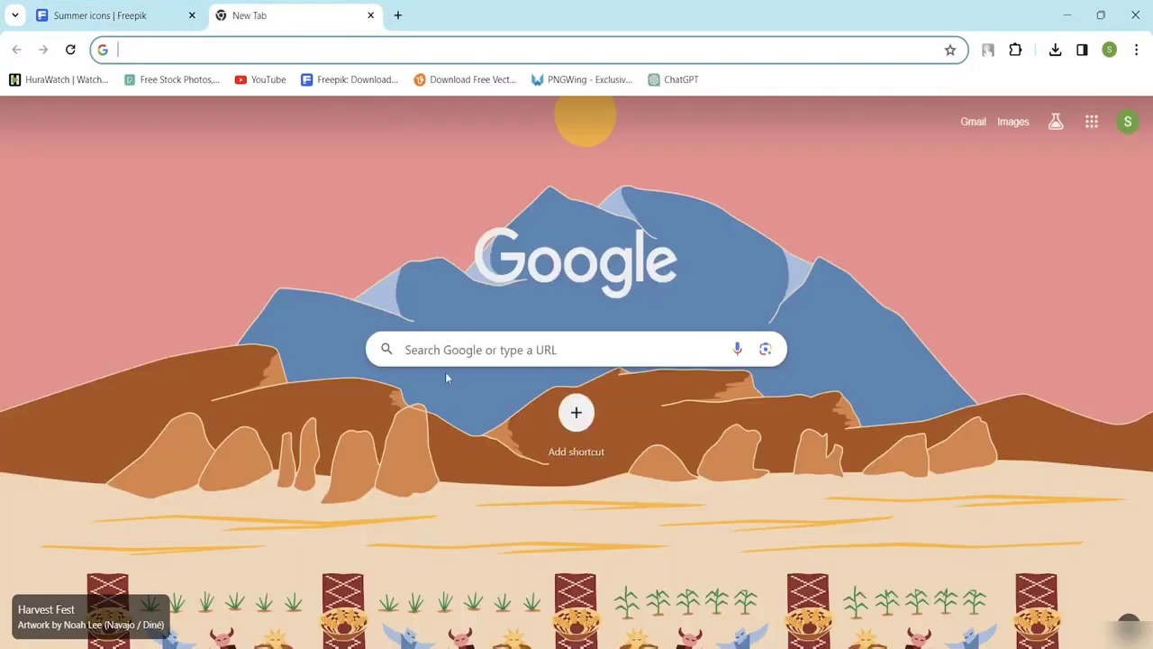
left_click(443, 351)
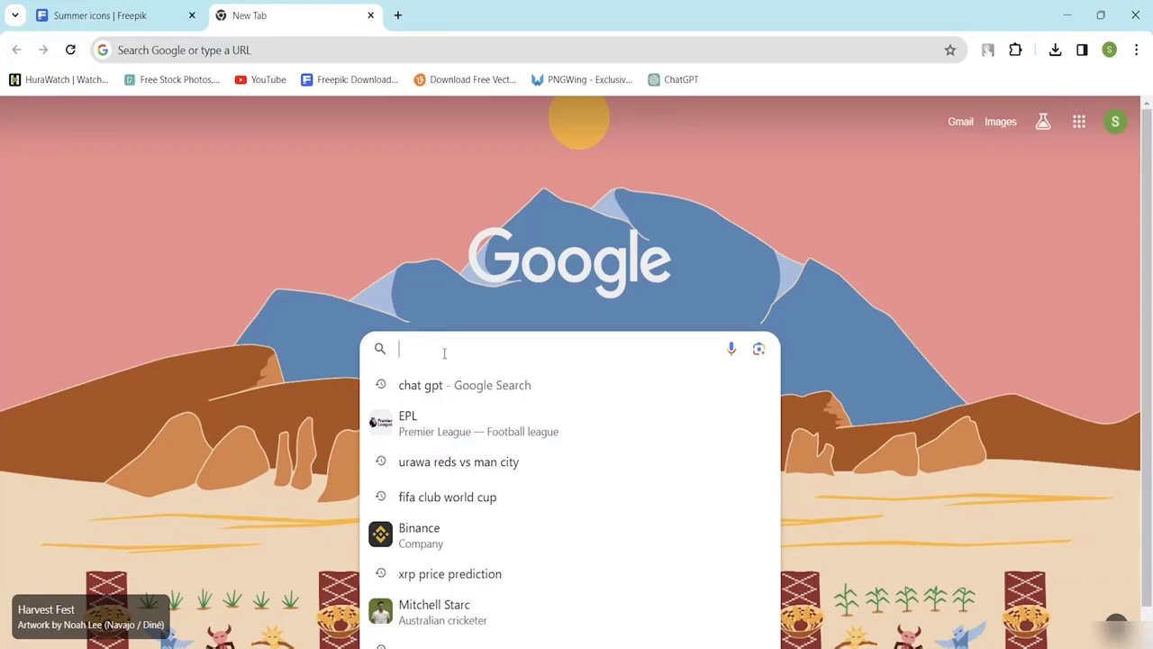
type("Grabie")
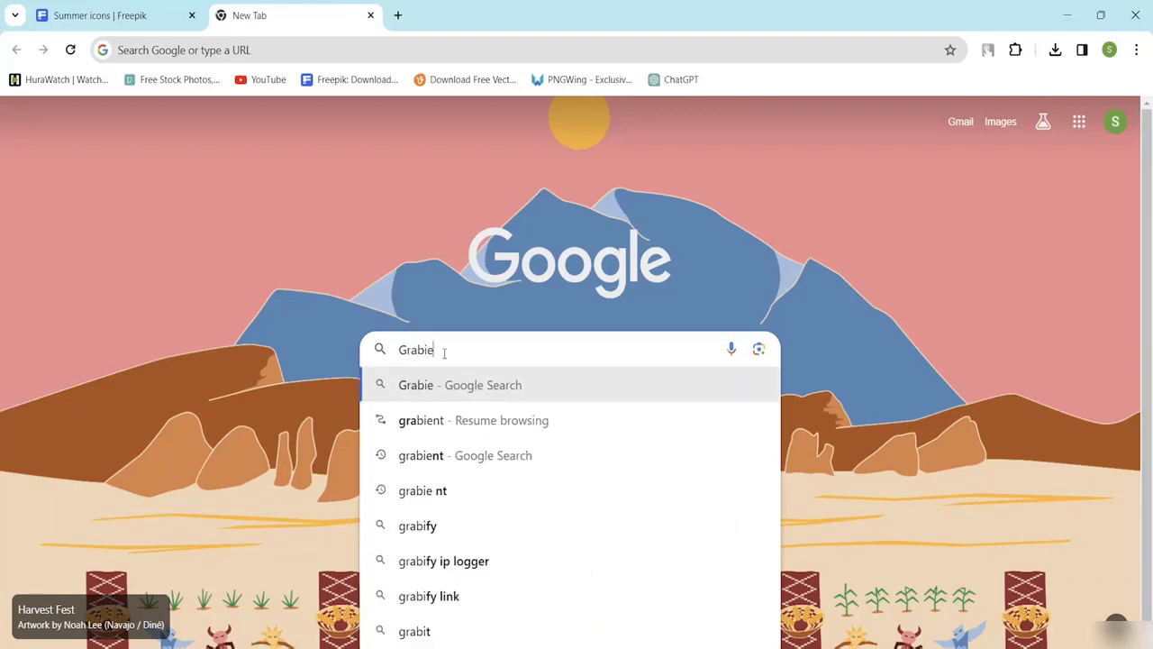
type("nt")
key("Return")
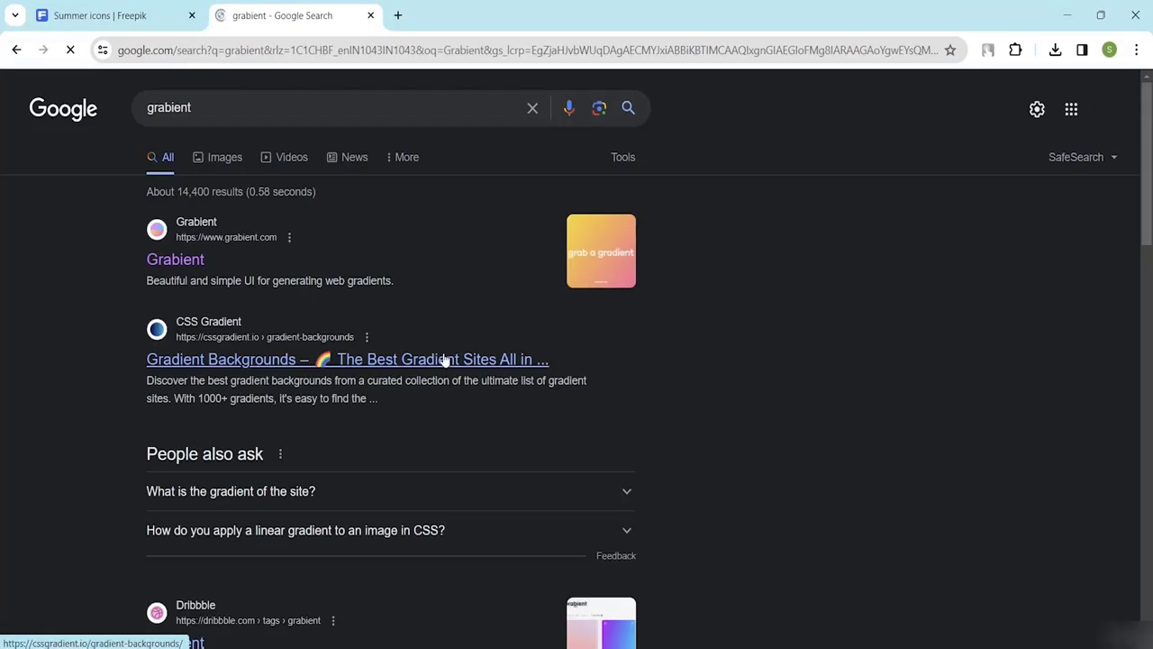
Look through the search results and open the Grabient website, grabient.com.
scroll(361, 352, "down", 4)
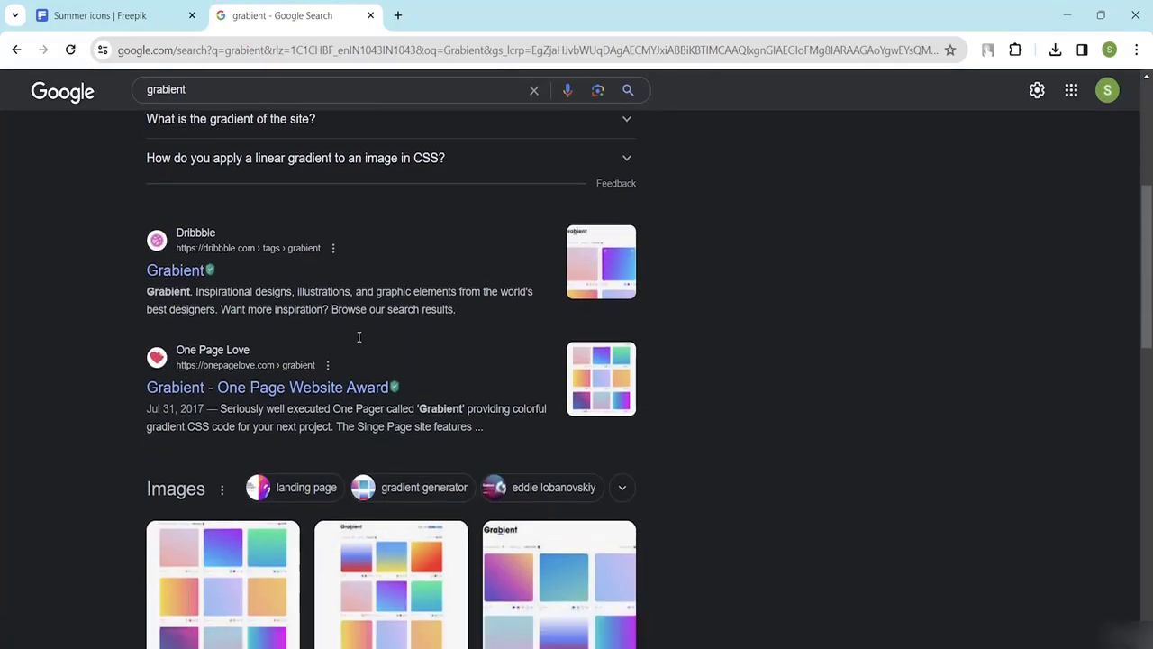
scroll(358, 336, "down", 6)
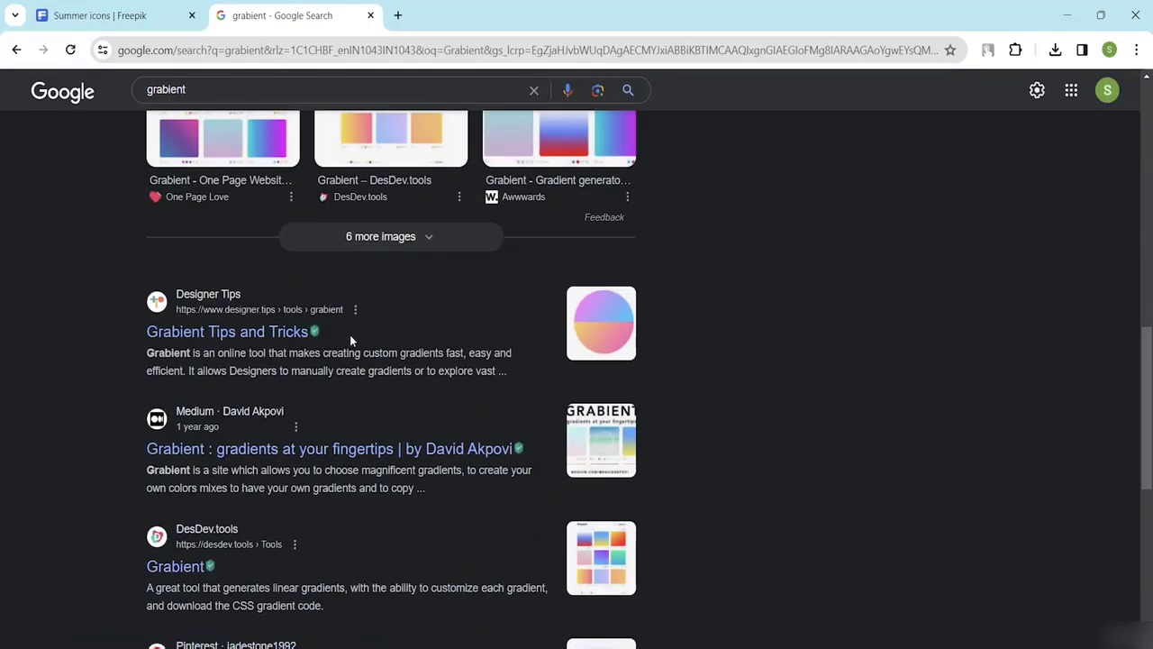
scroll(350, 334, "up", 8)
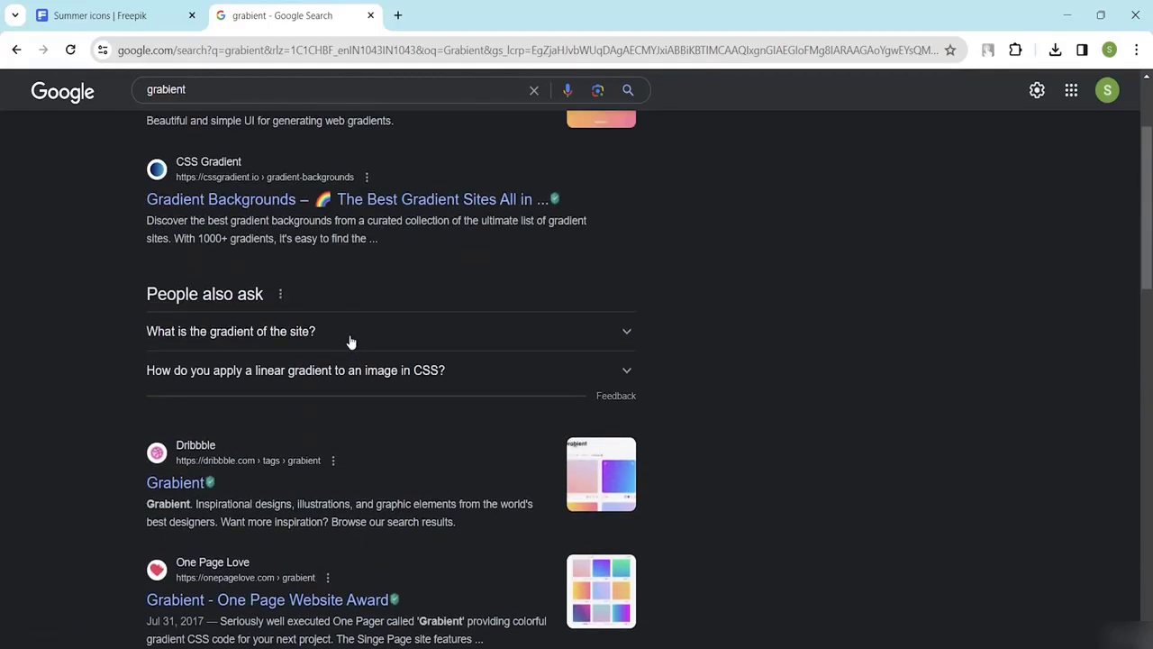
scroll(349, 335, "up", 2)
scroll(350, 336, "down", 2)
scroll(350, 336, "up", 2)
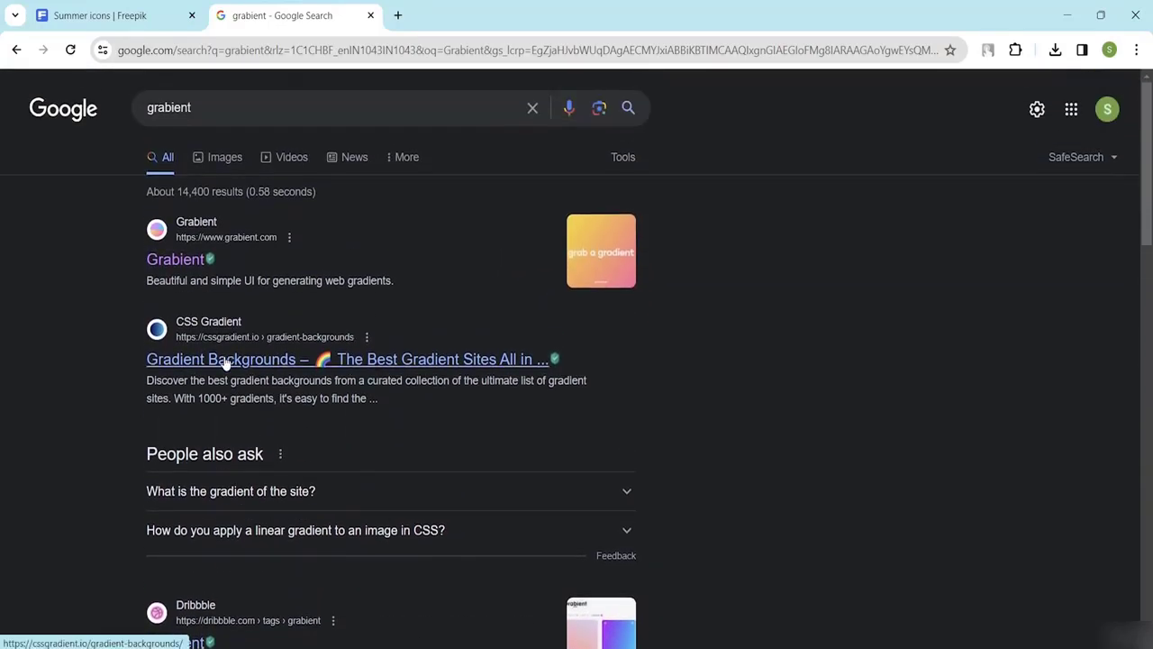
left_click(196, 261)
Look through the gradients on Grabient's first and second pages for suitable T-shirt colors.
scroll(564, 338, "down", 9)
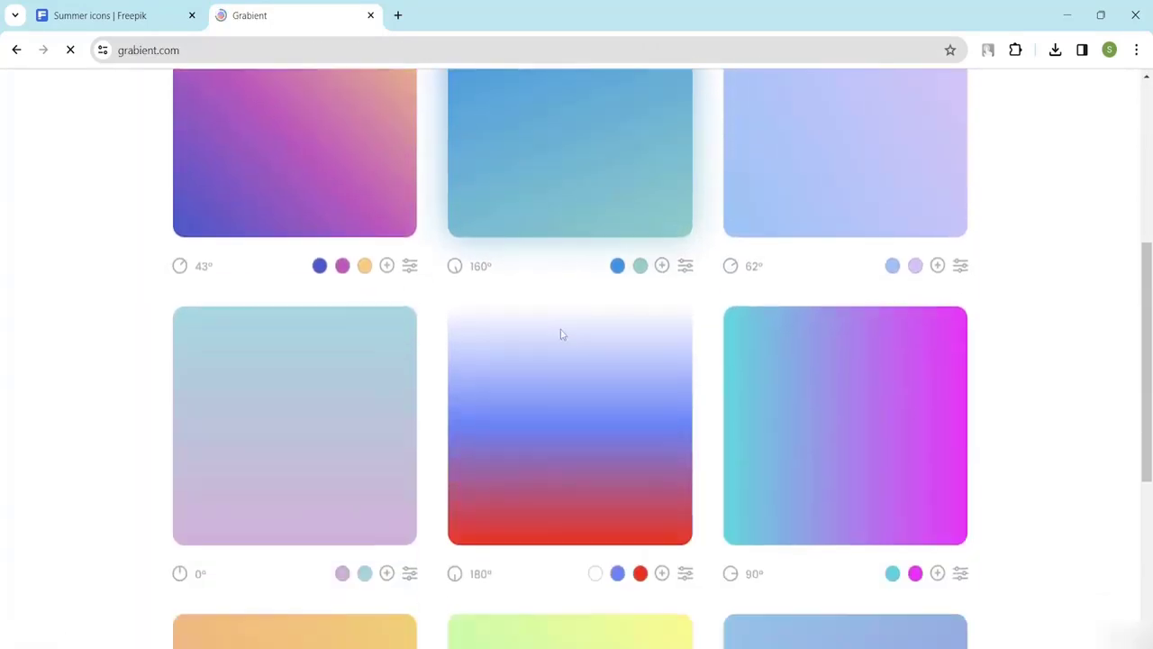
scroll(564, 326, "up", 6)
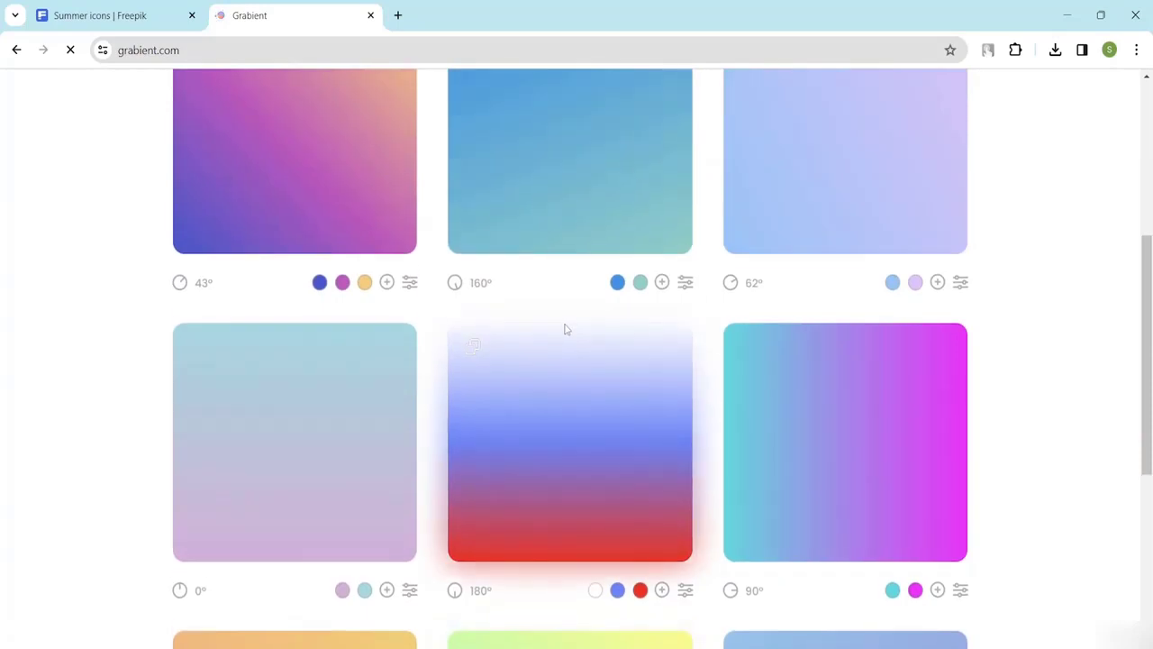
scroll(565, 322, "down", 2)
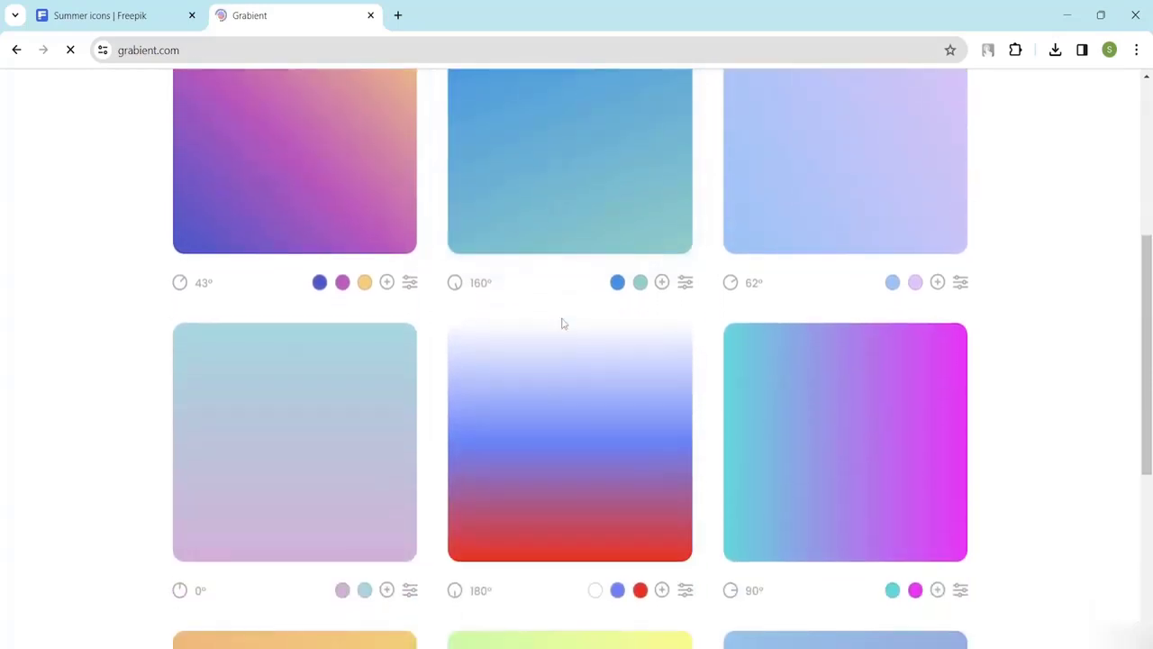
scroll(562, 323, "up", 2)
scroll(565, 326, "down", 6)
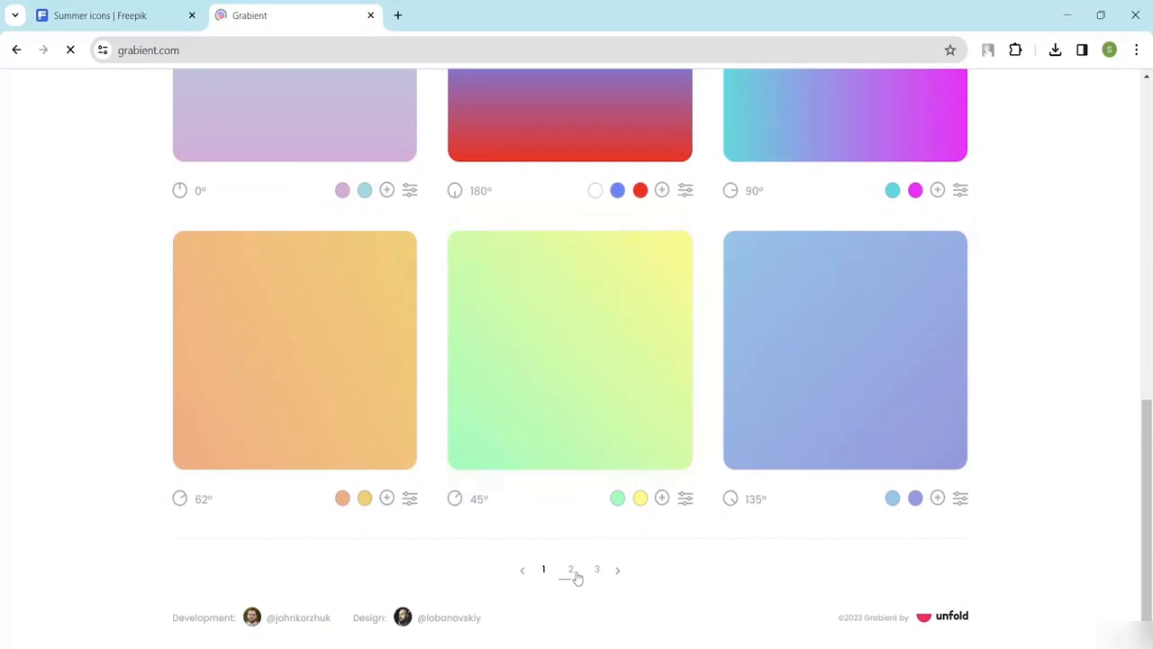
left_click(571, 569)
scroll(619, 360, "up", 7)
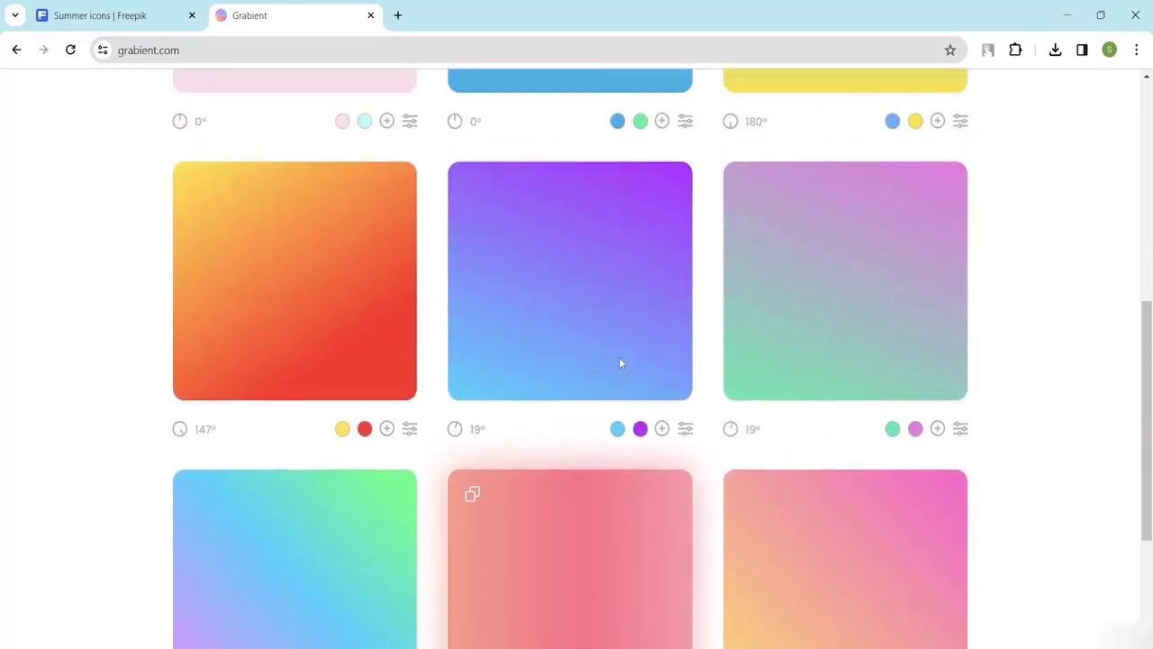
scroll(618, 363, "down", 4)
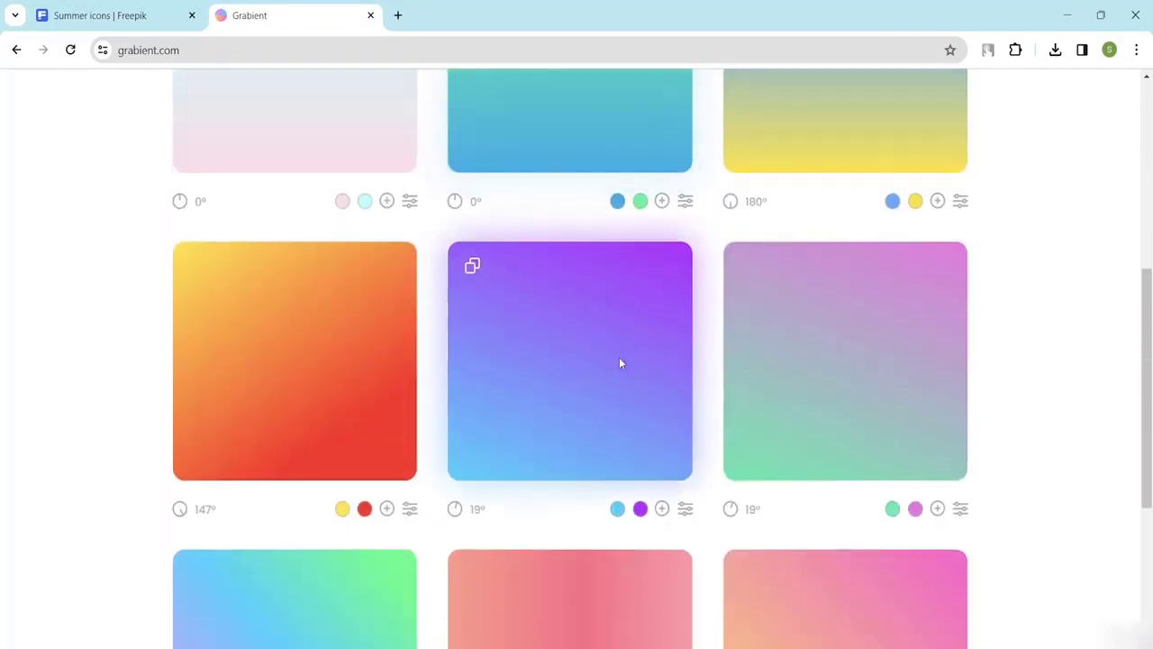
scroll(619, 363, "down", 4)
scroll(619, 363, "up", 1)
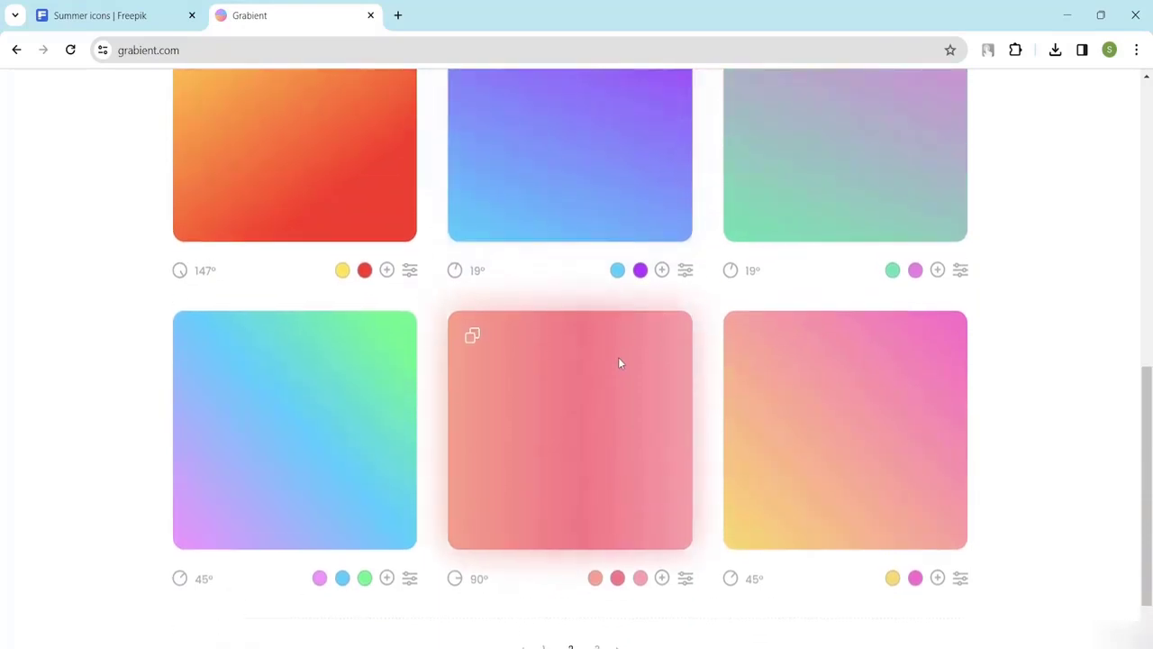
Copy the hex code #FF2525 of the red color in the yellow-to-red 147° gradient.
left_click(364, 271)
left_click_drag(295, 216, 243, 216)
key("ctrl+c")
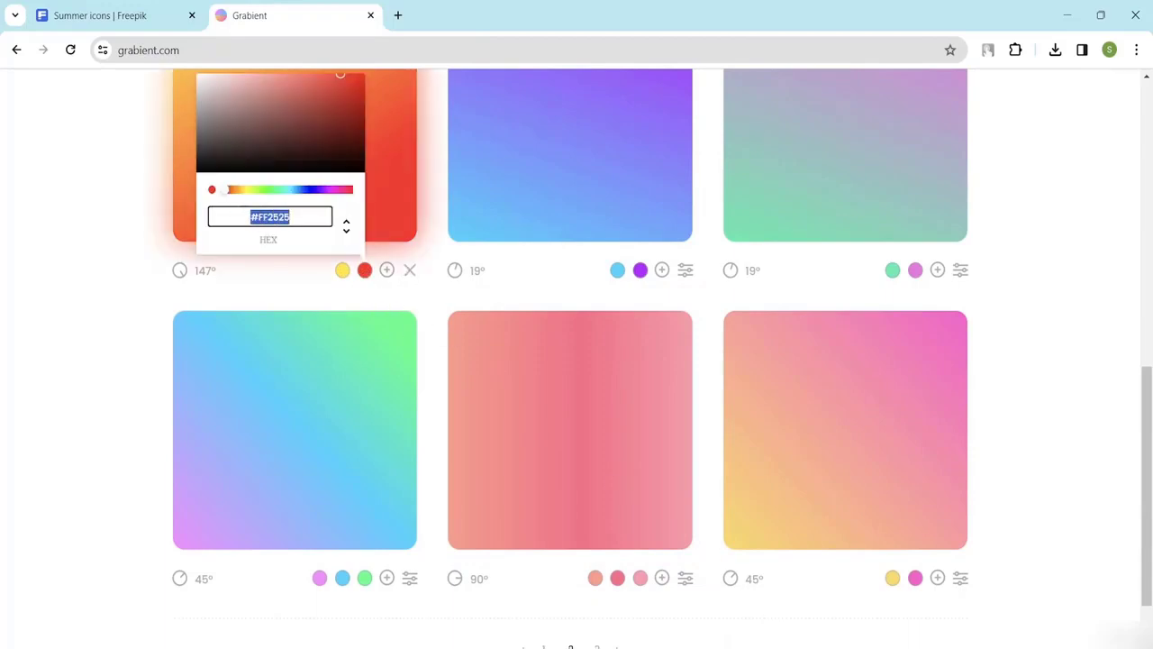
Switch to Photoshop, set the foreground color to #FF2525 and fill the circle's two selected top segments with it.
key("alt+Tab")
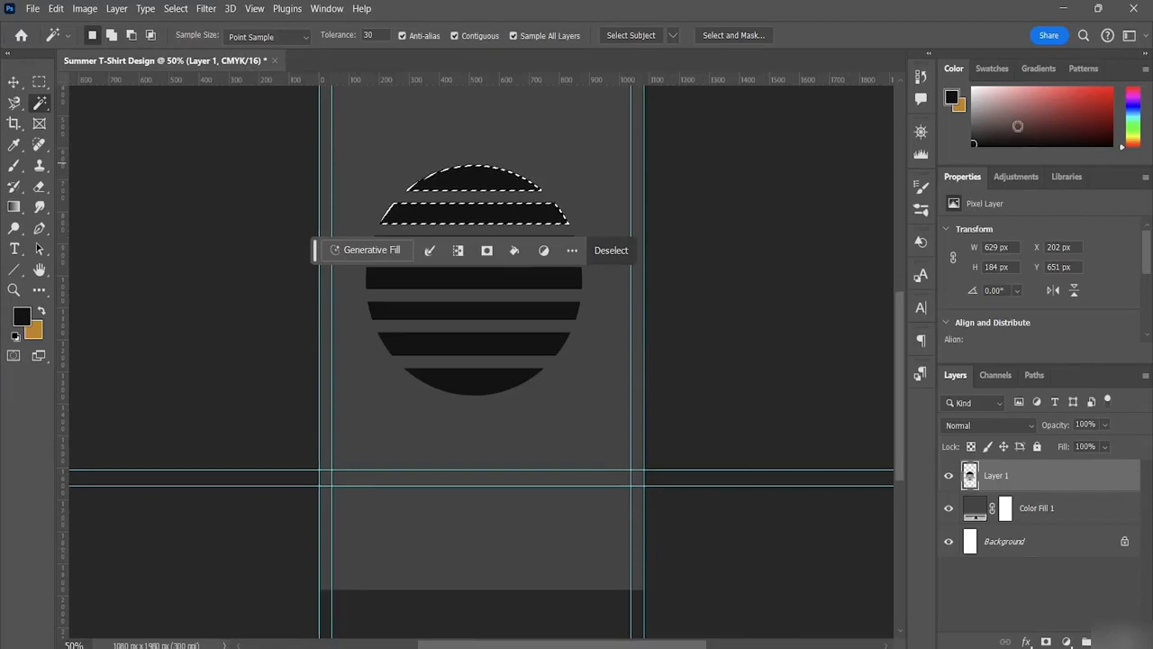
left_click(21, 317)
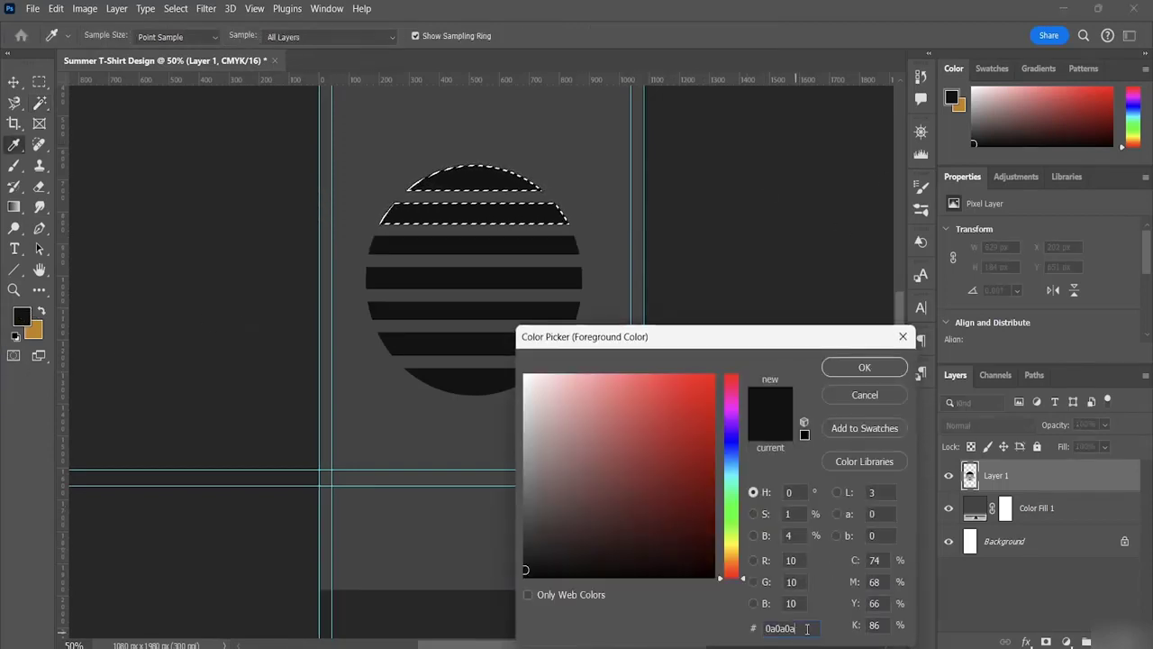
key("BackSpace")
key("BackSpace")
key("BackSpace")
key("BackSpace")
key("BackSpace")
key("BackSpace")
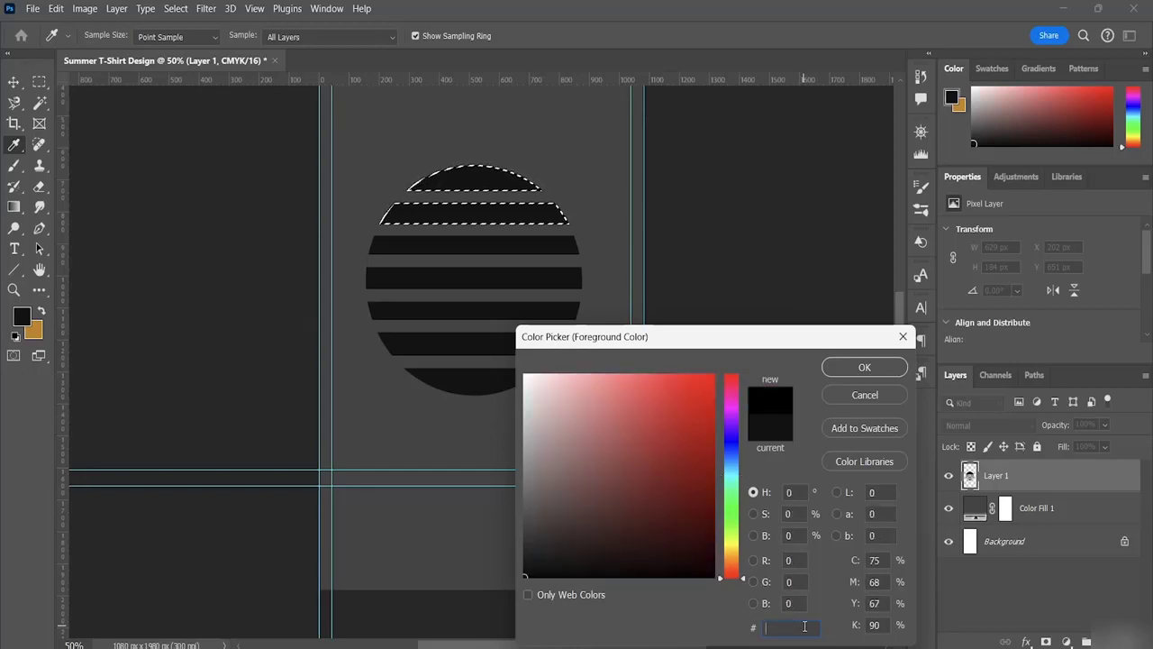
key("ctrl+v")
key("Return")
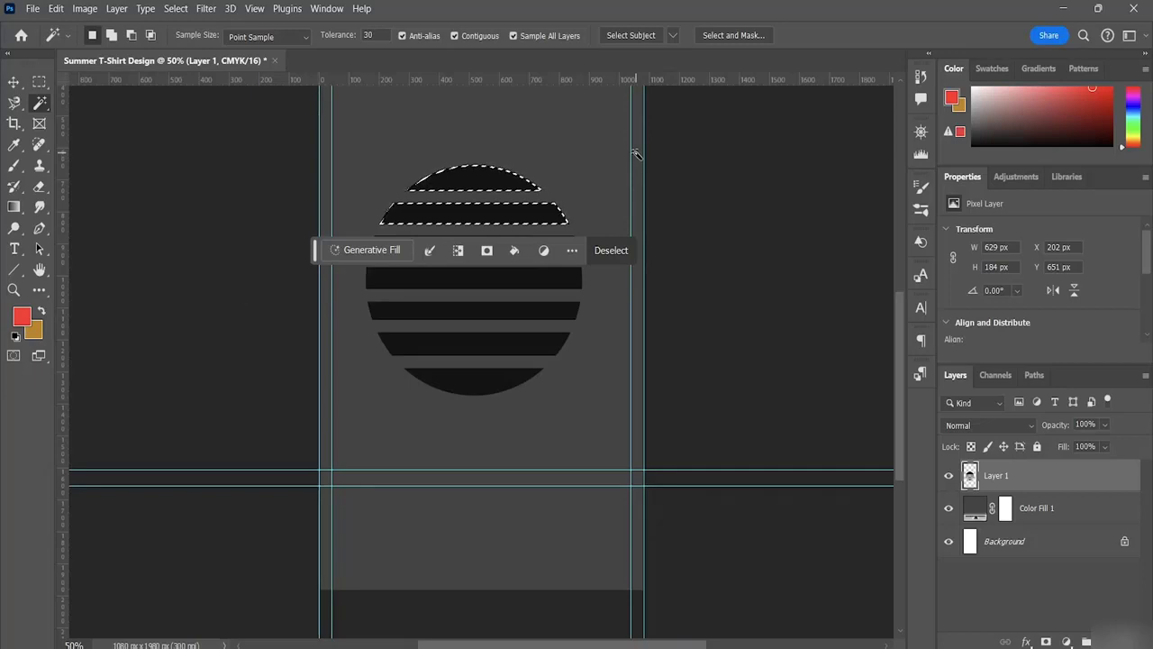
key("alt+BackSpace")
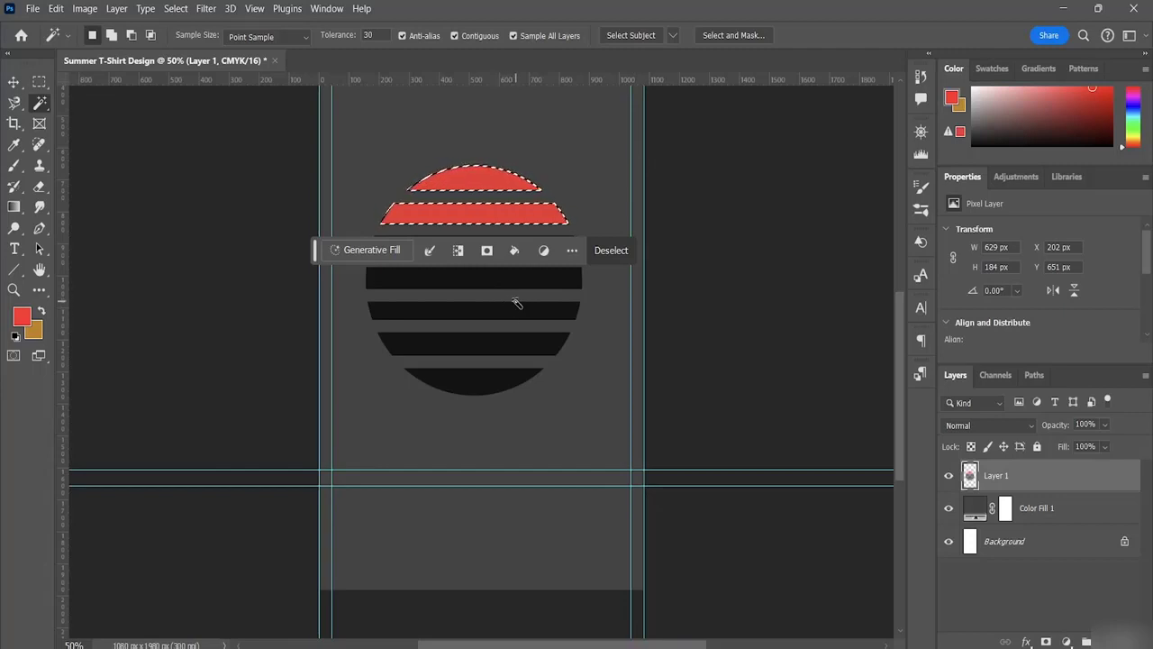
Deselect the red segments and select the circle's third and fourth segments together with the Magic Wand.
scroll(512, 210, "down", 2)
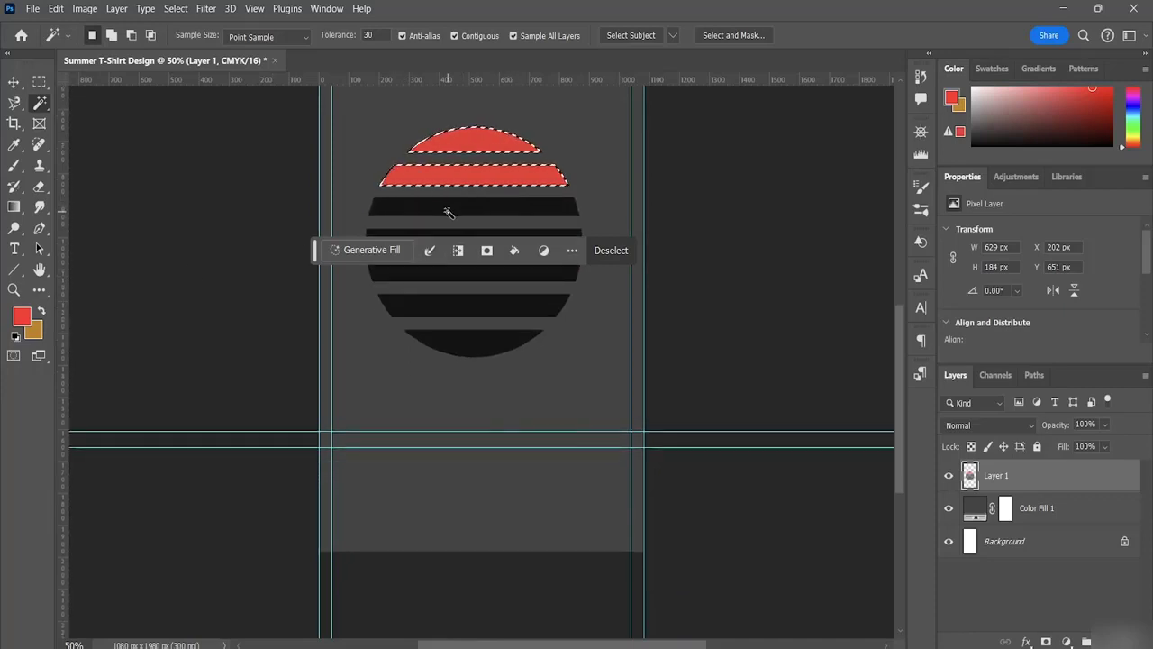
key("ctrl+d")
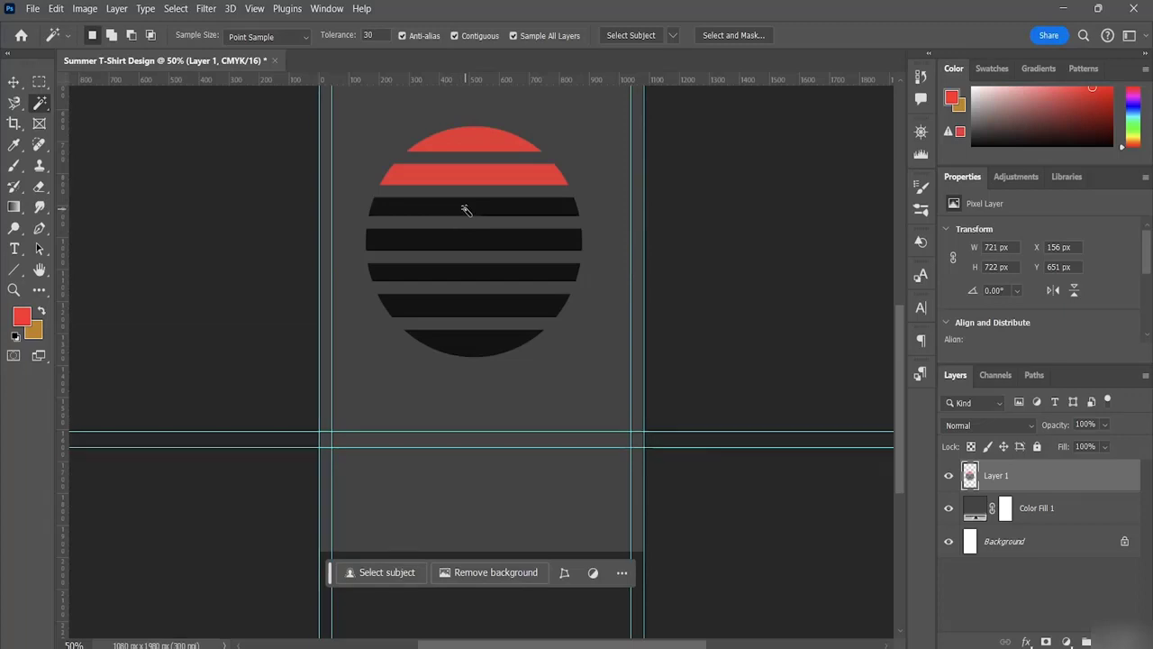
left_click(466, 210)
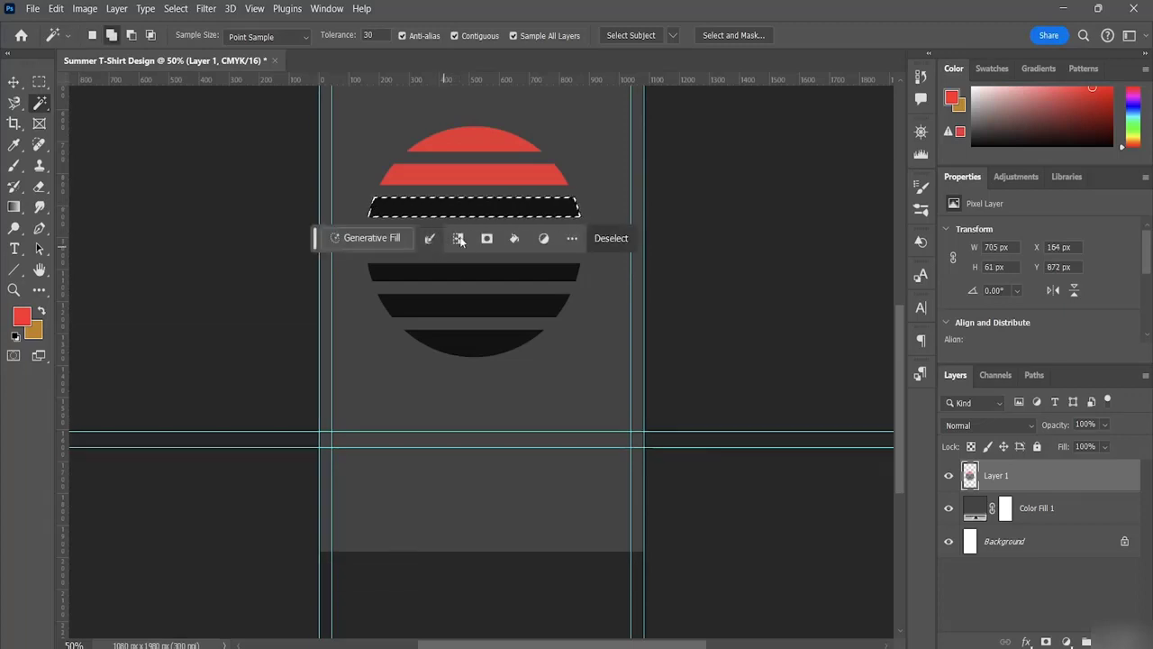
scroll(488, 232, "down", 1)
scroll(487, 232, "down", 2)
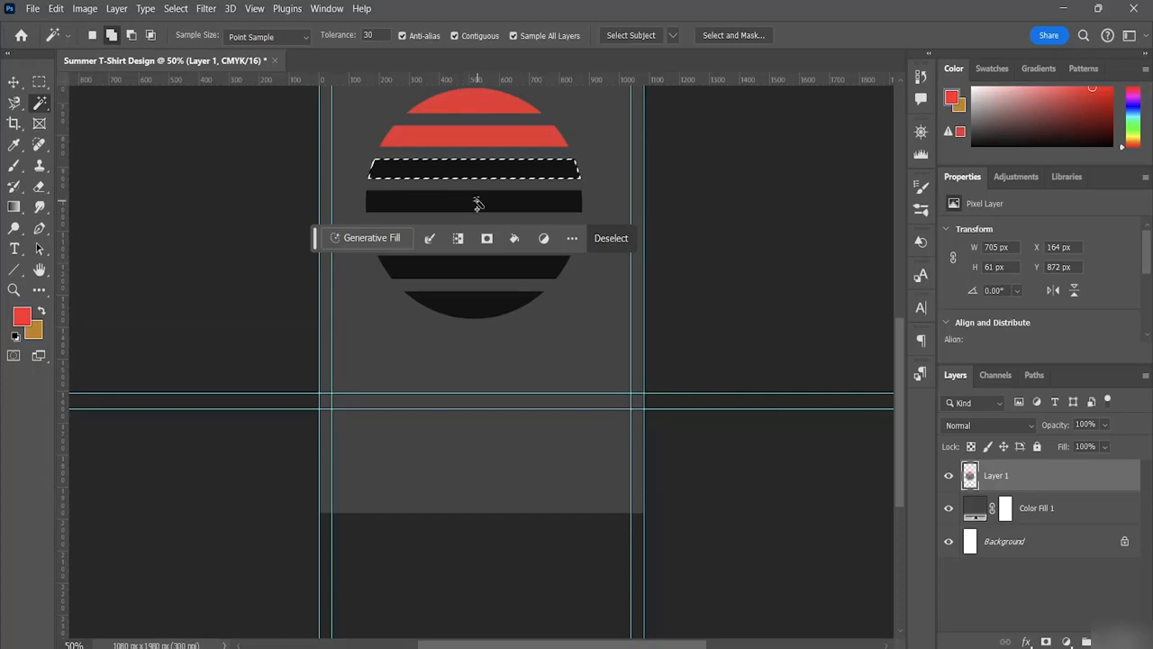
left_click(478, 204, "shift")
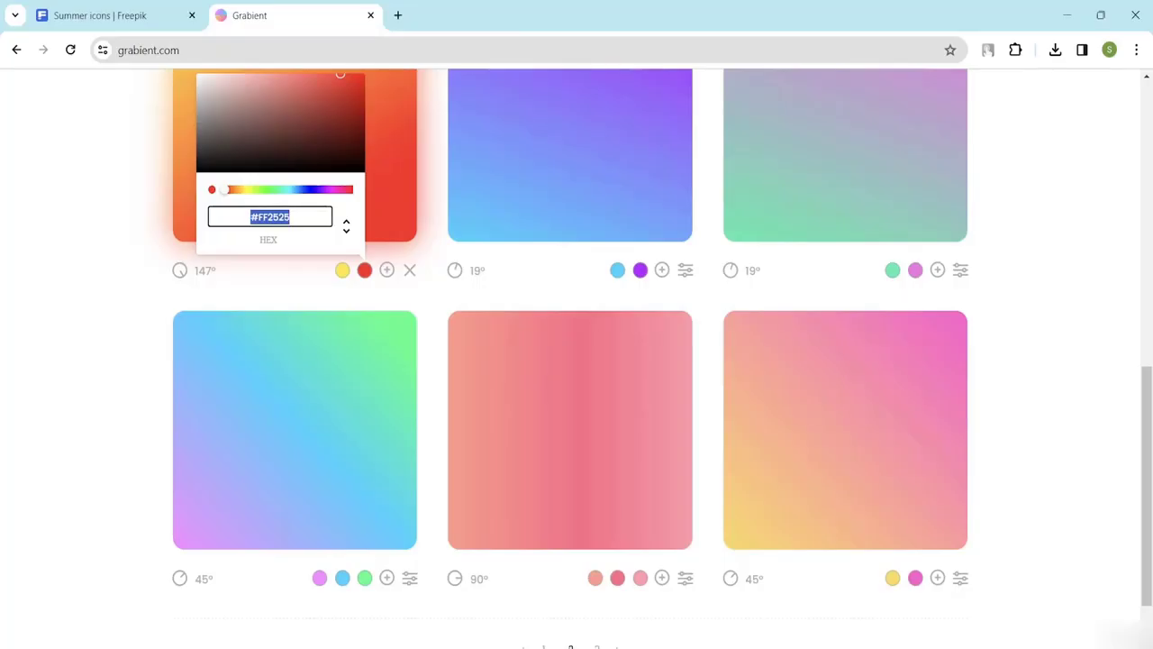
Copy the hex code #FFE53B of the yellow color in Grabient's yellow-to-red 147° gradient.
left_click(340, 271)
left_click_drag(271, 221, 213, 214)
key("ctrl+c")
left_click(247, 268)
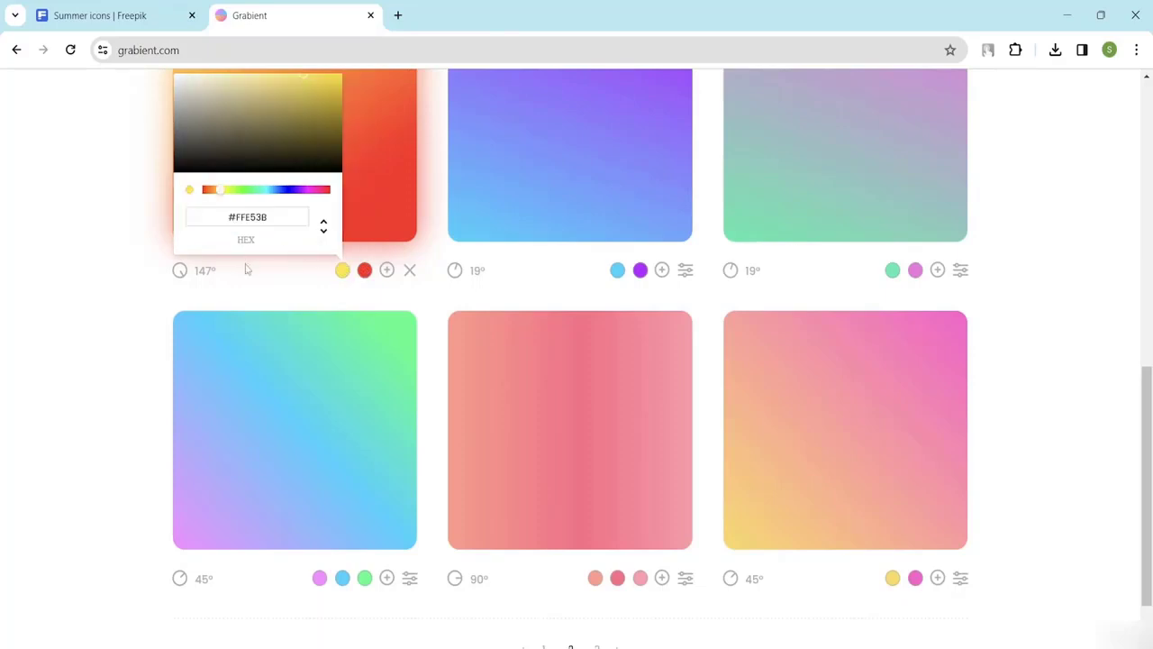
Switch to Photoshop, set the foreground color to #FFE53B and fill the selected third and fourth segments with it.
key("alt+Tab")
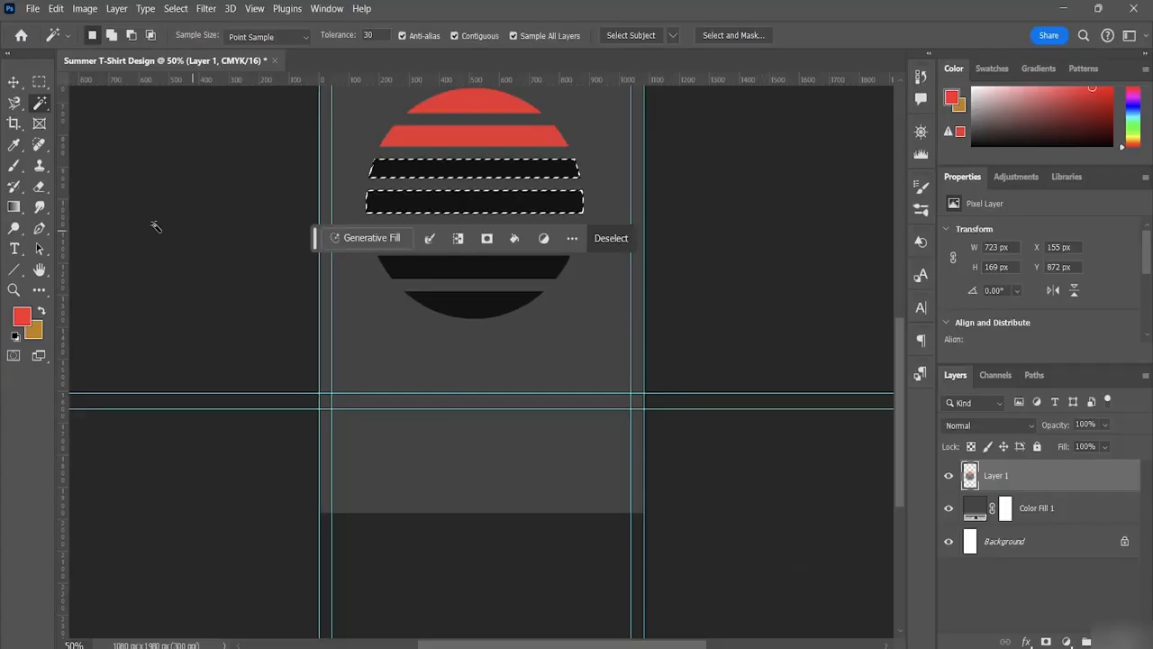
left_click(18, 322)
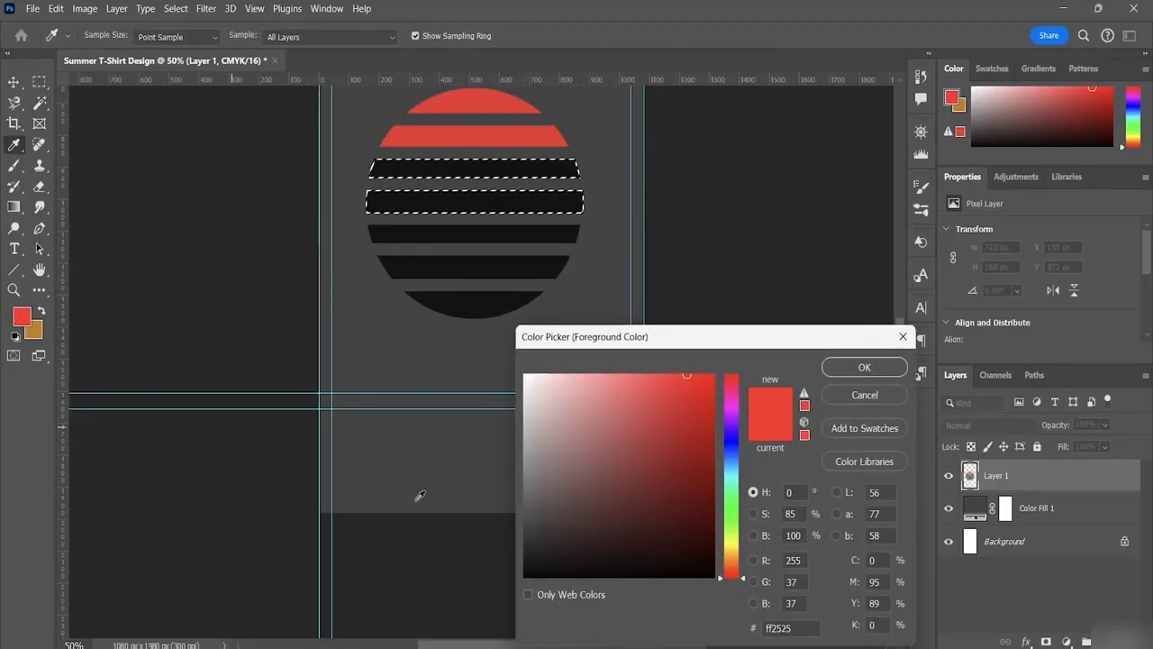
left_click(791, 630)
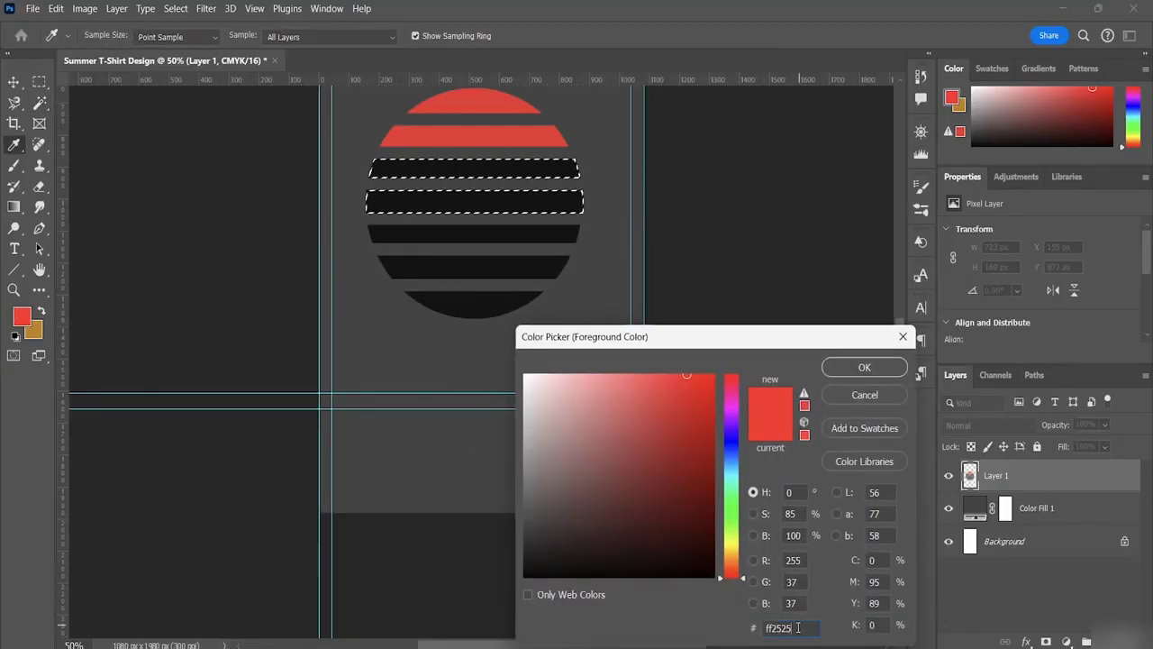
key("BackSpace")
key("BackSpace")
key("BackSpace")
key("BackSpace")
key("BackSpace")
key("BackSpace")
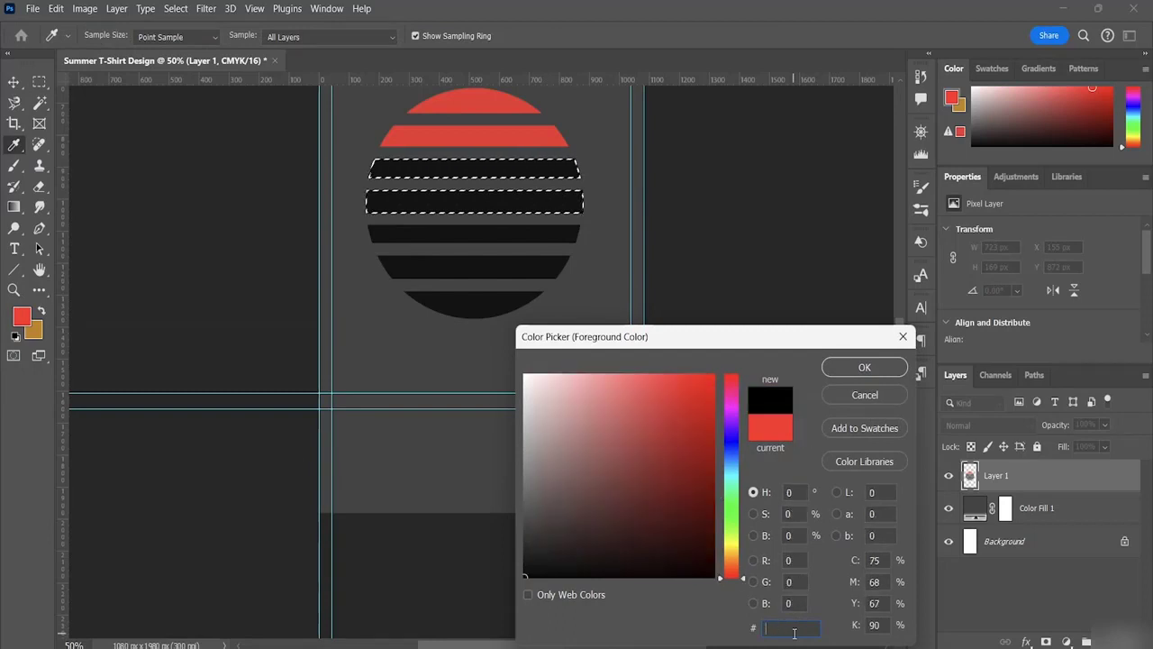
key("ctrl+v")
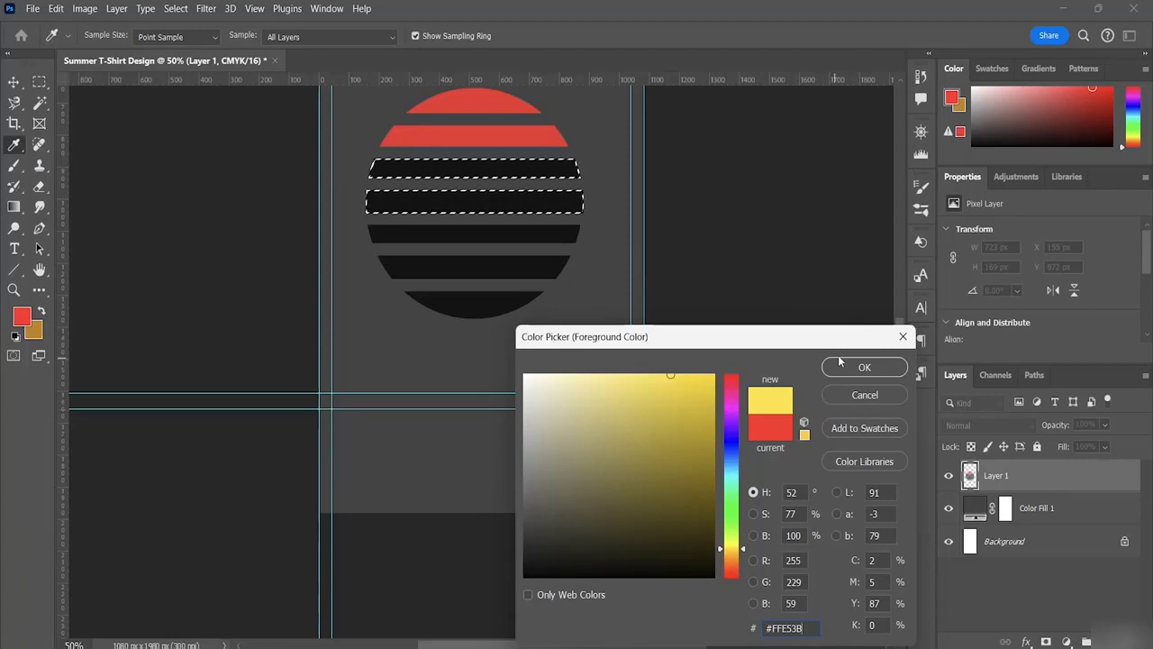
left_click(864, 367)
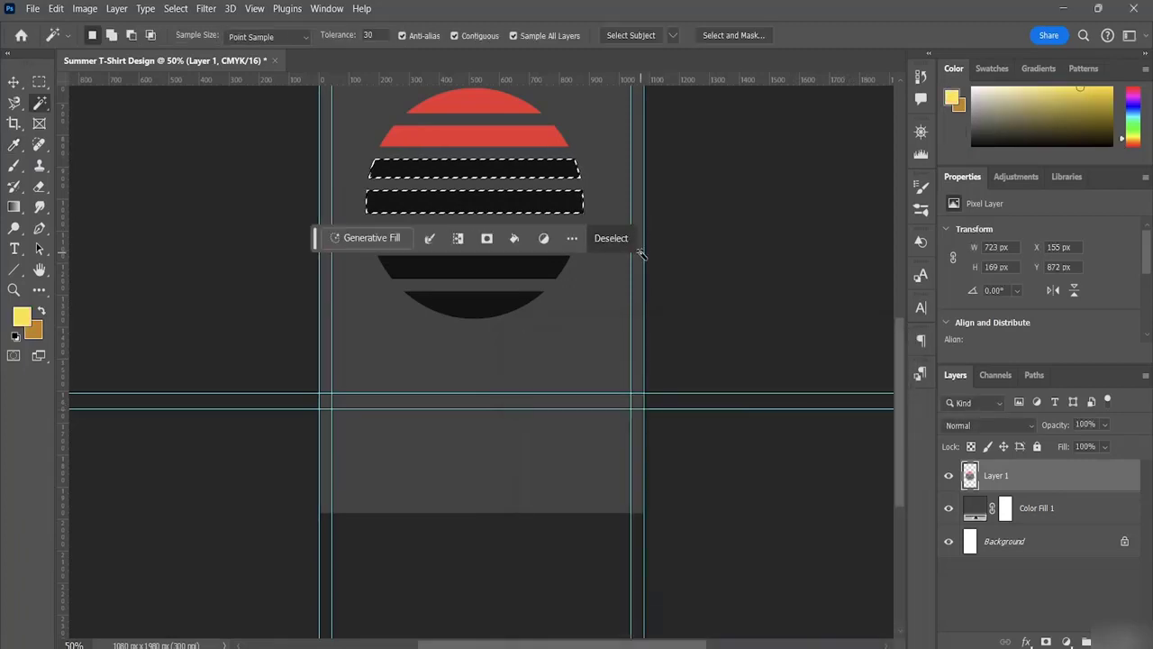
key("alt+BackSpace")
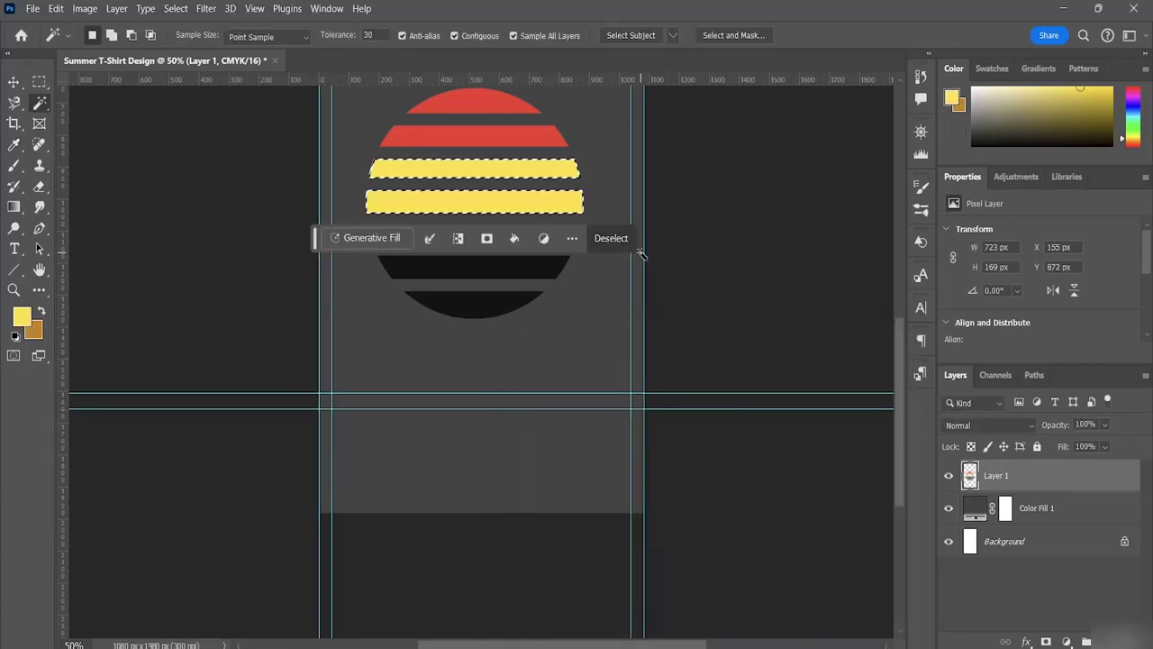
Deselect the yellow segments and select the circle's fifth and sixth segments together with the Magic Wand.
scroll(524, 229, "down", 3)
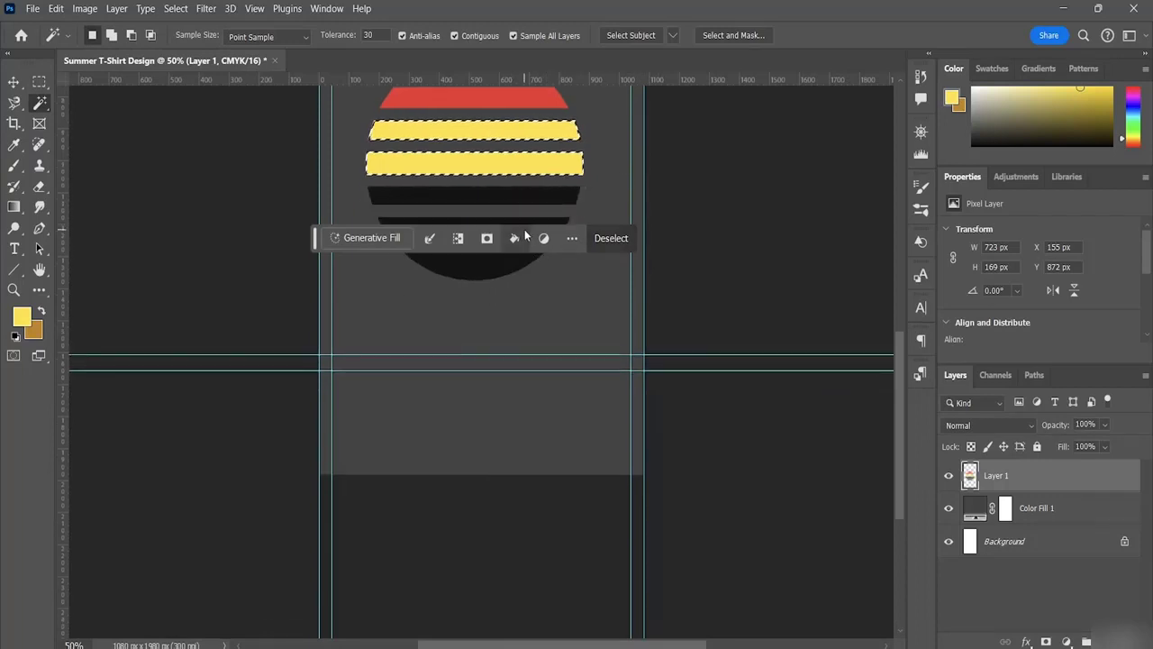
scroll(503, 188, "down", 3)
scroll(503, 187, "up", 4)
scroll(502, 187, "down", 2)
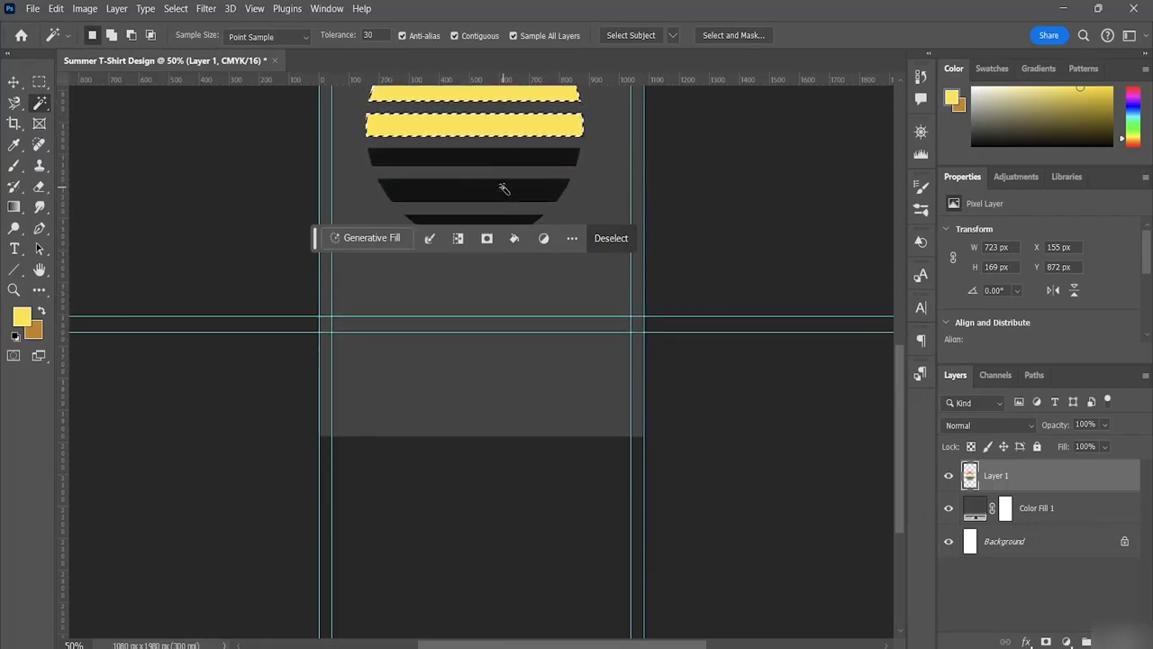
key("ctrl+d")
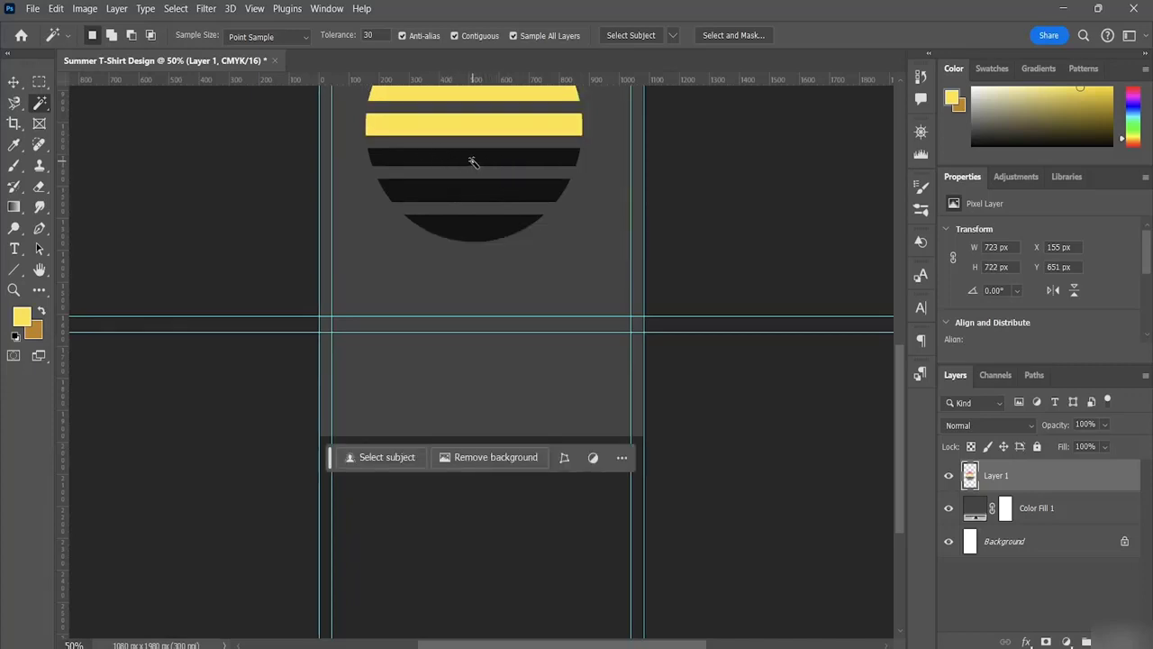
left_click(470, 159)
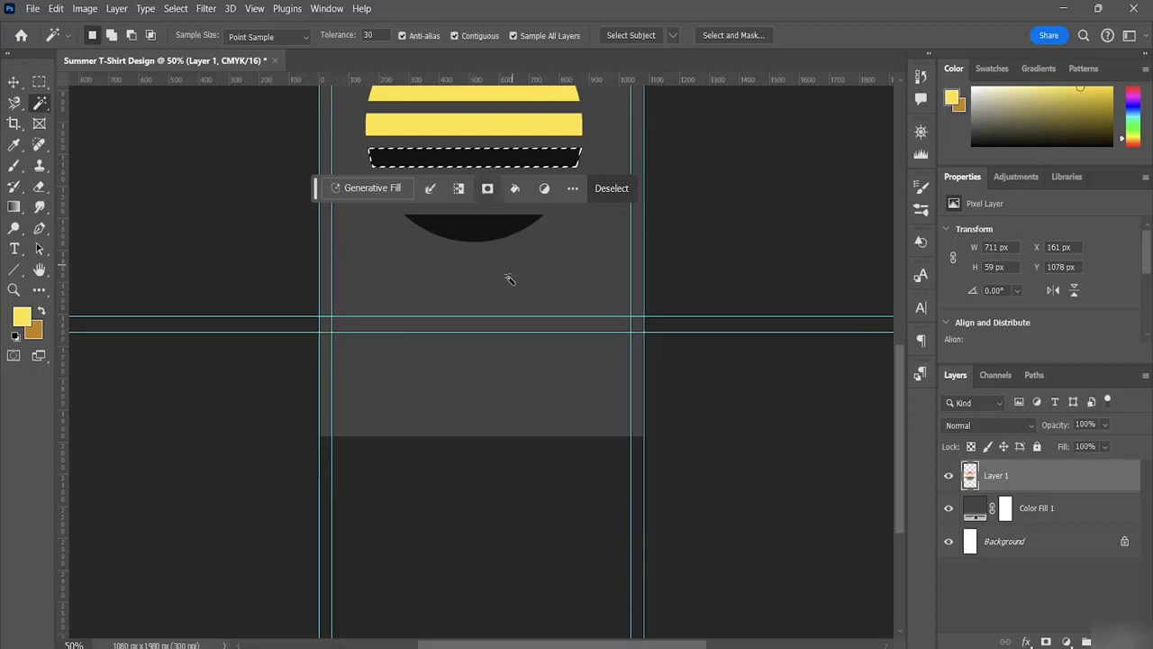
scroll(506, 216, "down", 5)
scroll(509, 197, "up", 5)
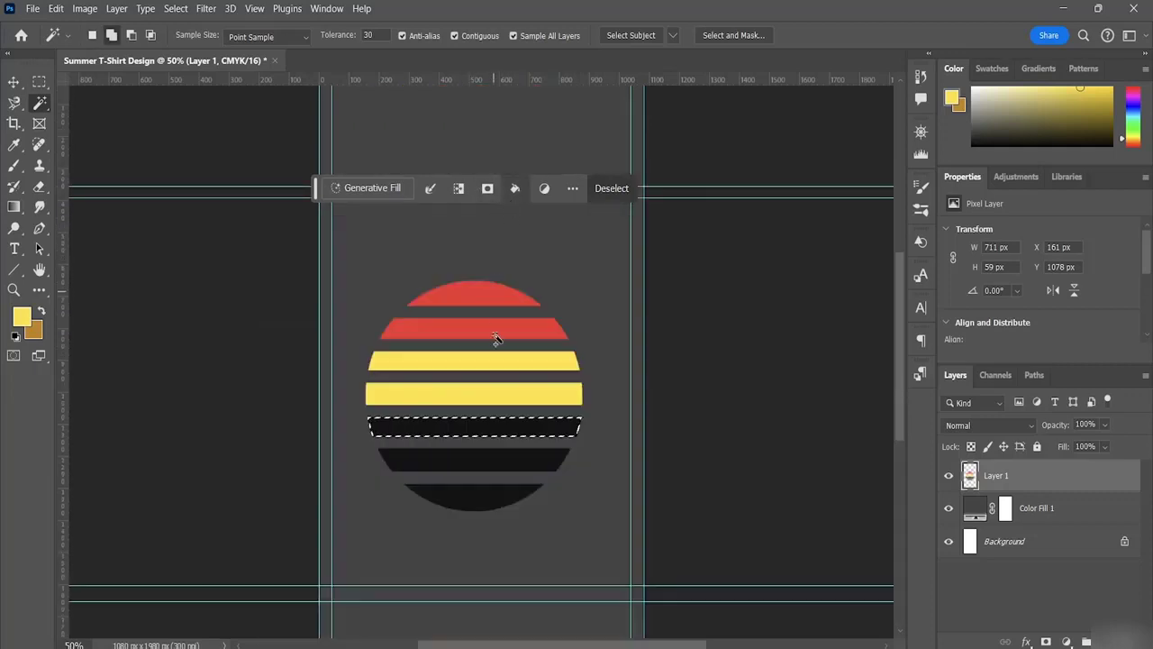
left_click(462, 464)
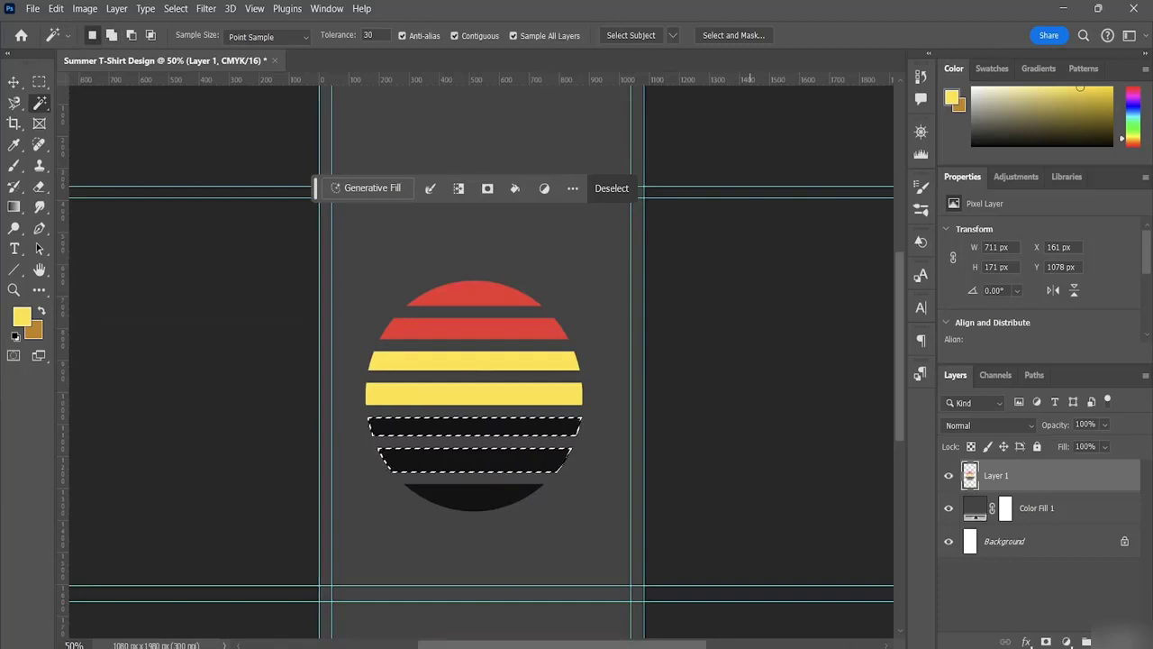
Switch to Grabient and copy the hex code #B5FFFC of the aqua color in the pink-to-aqua 0° gradient.
mouse_move(708, 647)
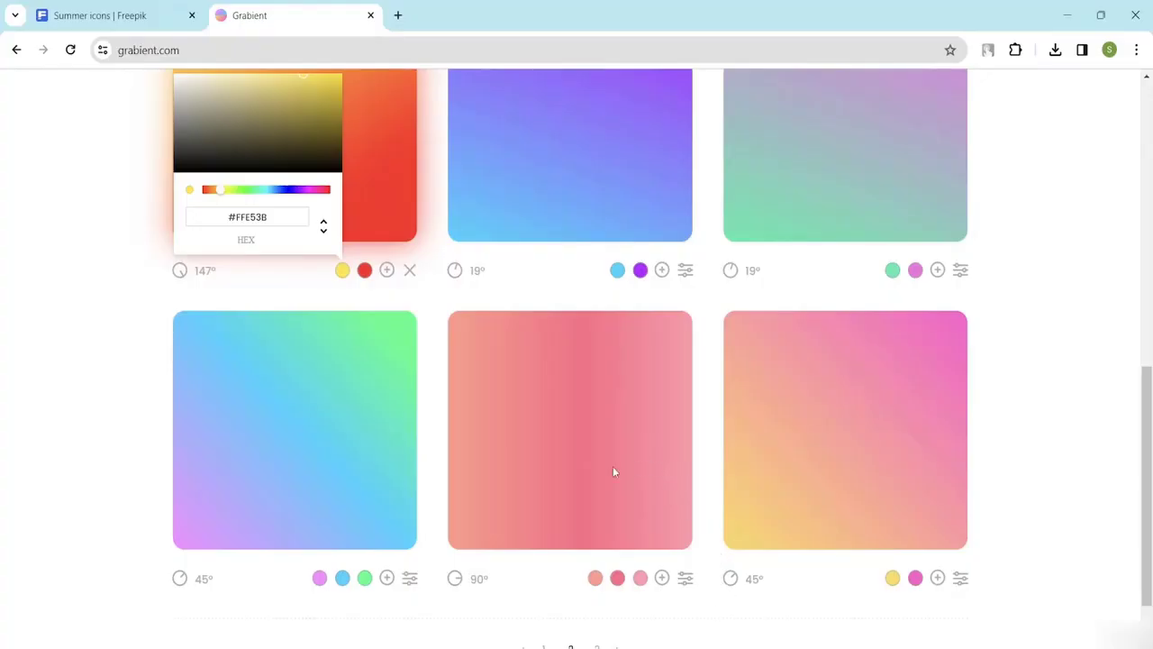
scroll(636, 465, "up", 5)
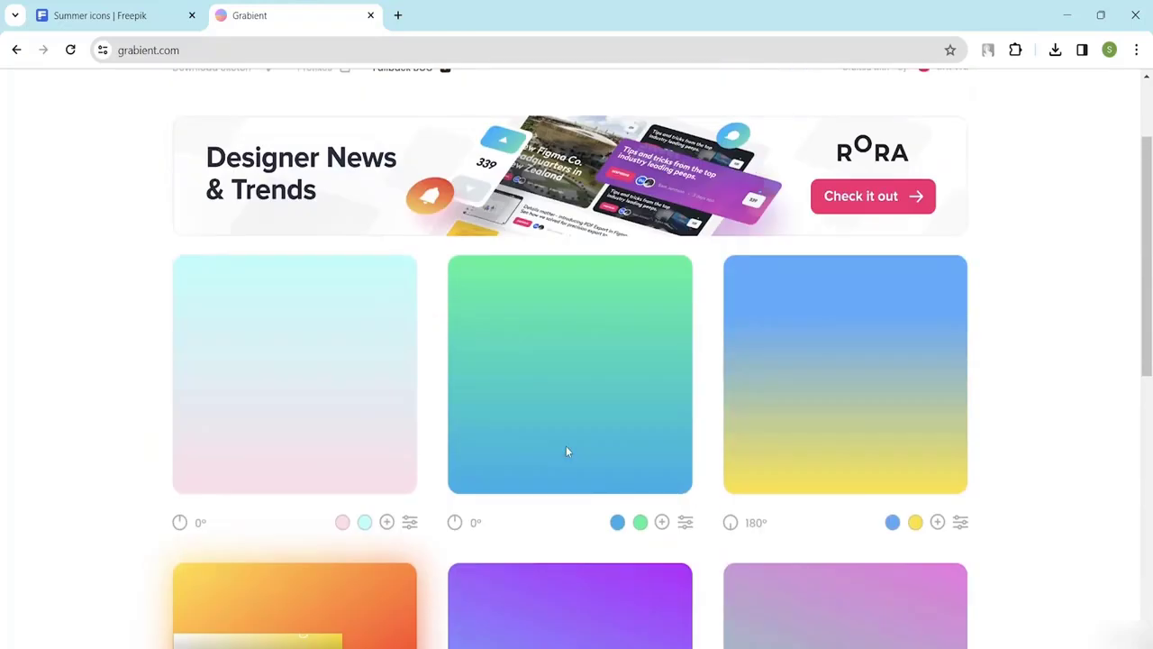
scroll(566, 451, "down", 1)
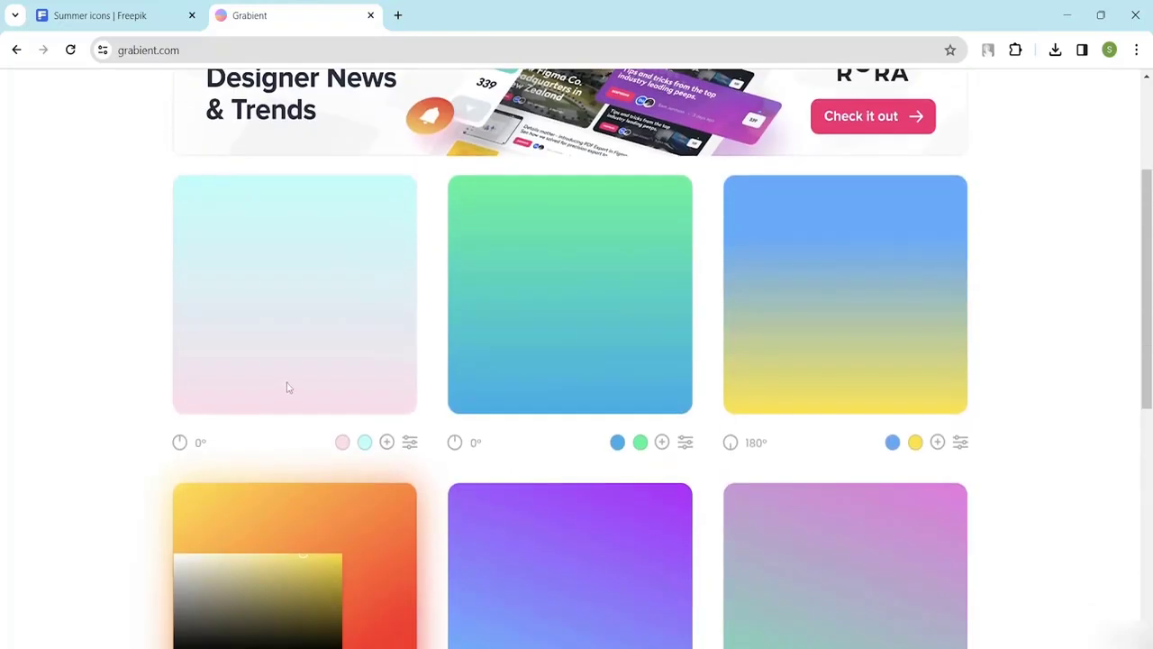
scroll(309, 386, "down", 4)
scroll(353, 364, "up", 5)
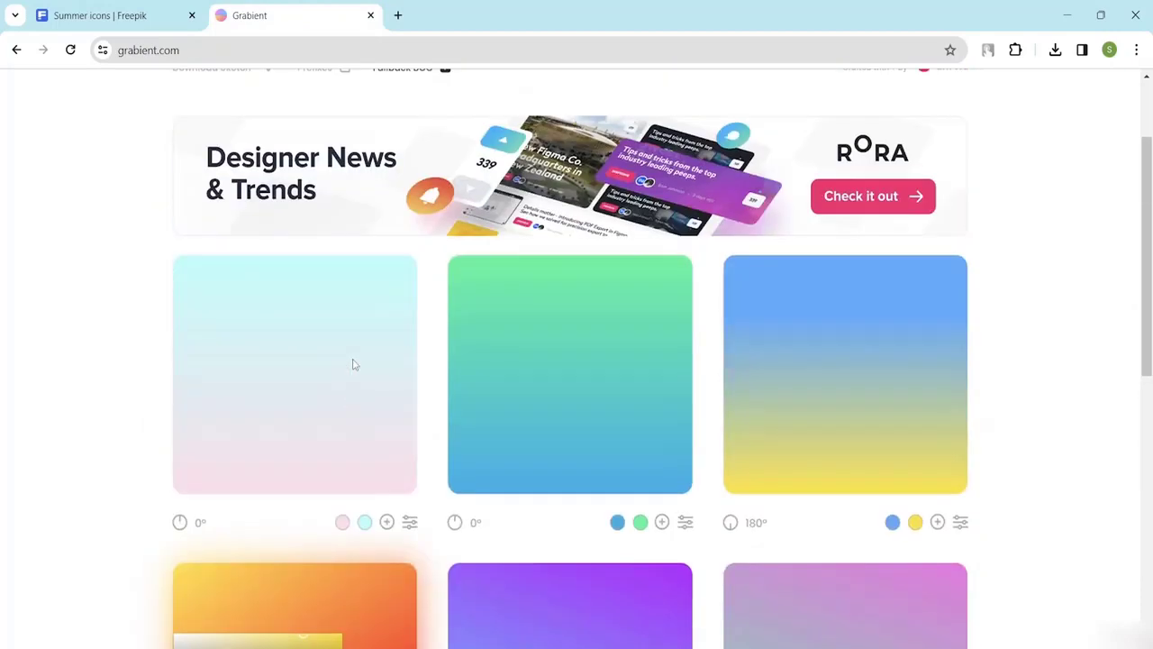
left_click(363, 525)
left_click_drag(297, 471, 213, 463)
key("ctrl+c")
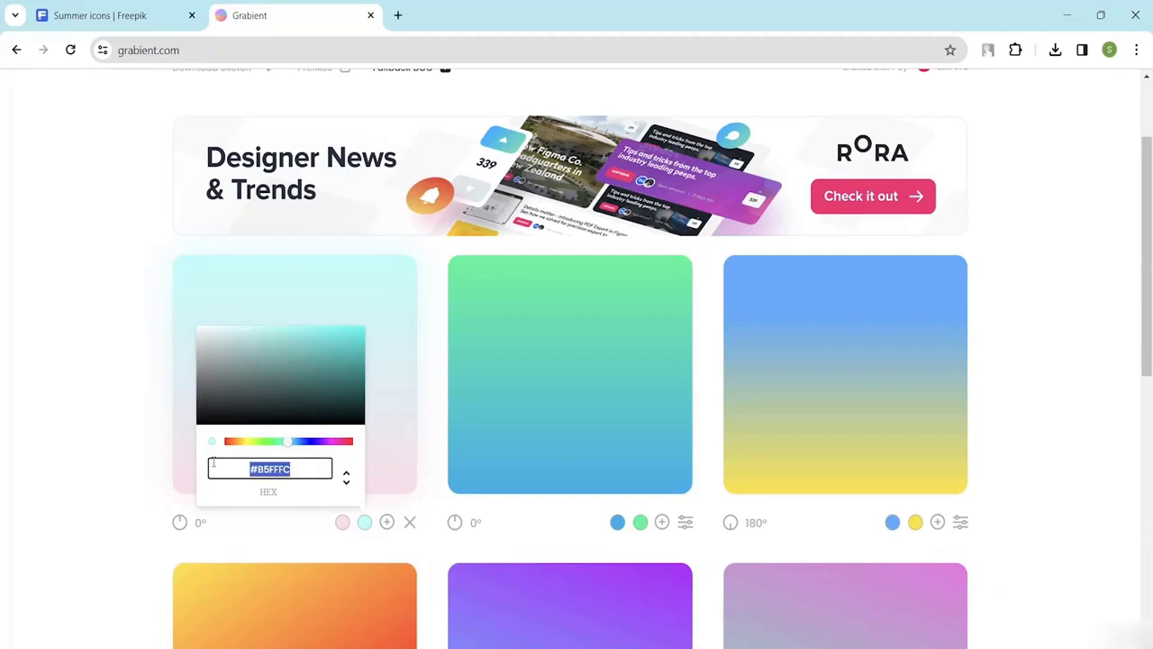
Switch to Photoshop, set the foreground color to #B5FFFC and fill the selected fifth and sixth segments with it.
left_click(780, 646)
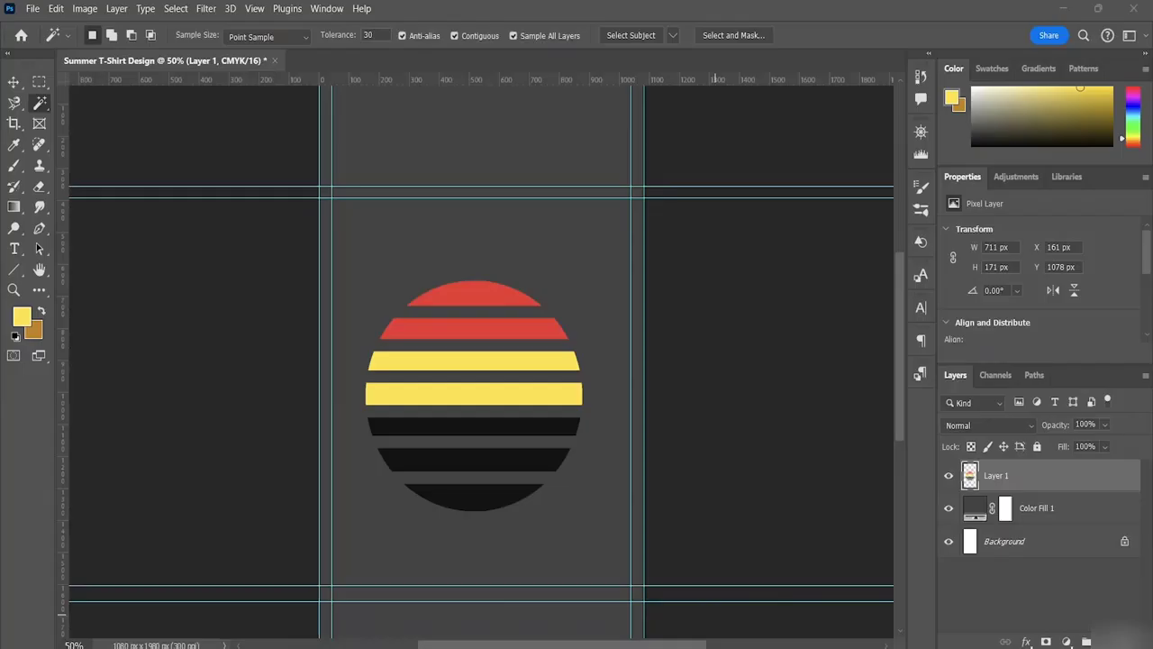
left_click(21, 319)
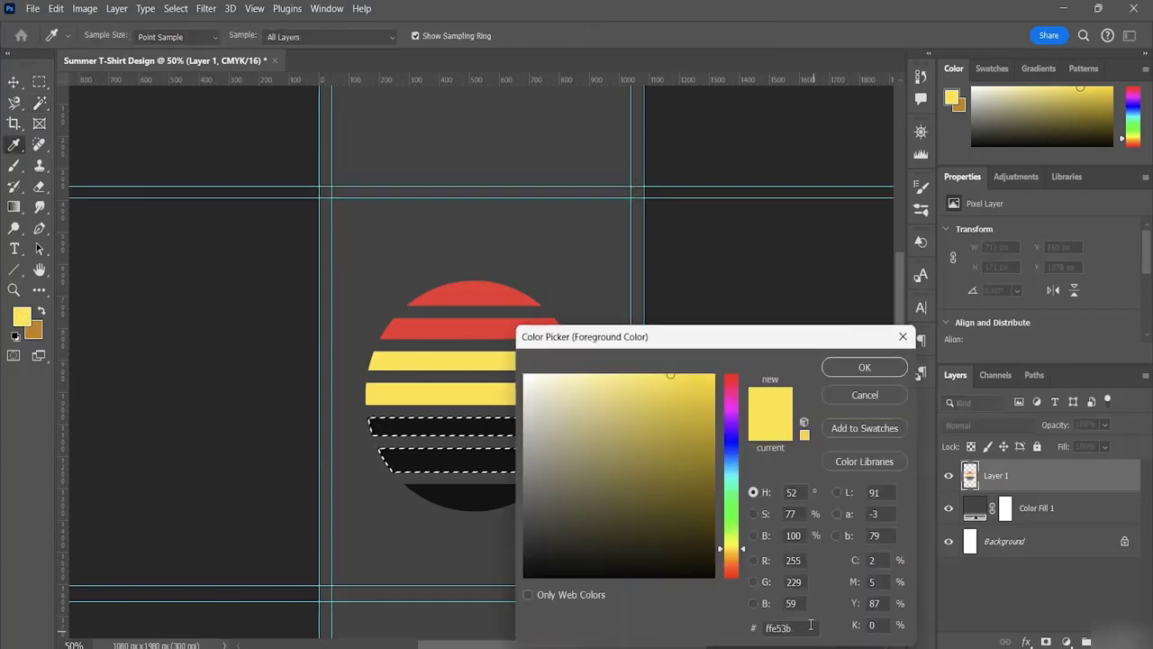
left_click(792, 629)
key("BackSpace")
key("BackSpace")
key("BackSpace")
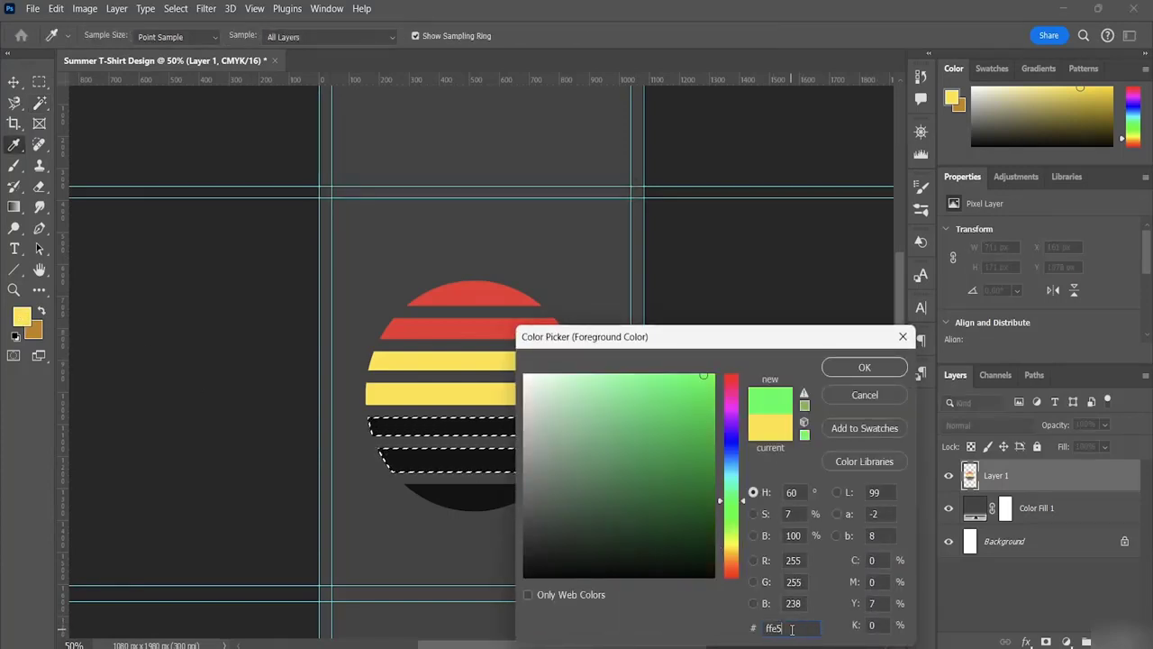
key("BackSpace")
key("BackSpace")
key("BackSpace")
key("BackSpace")
key("ctrl+v")
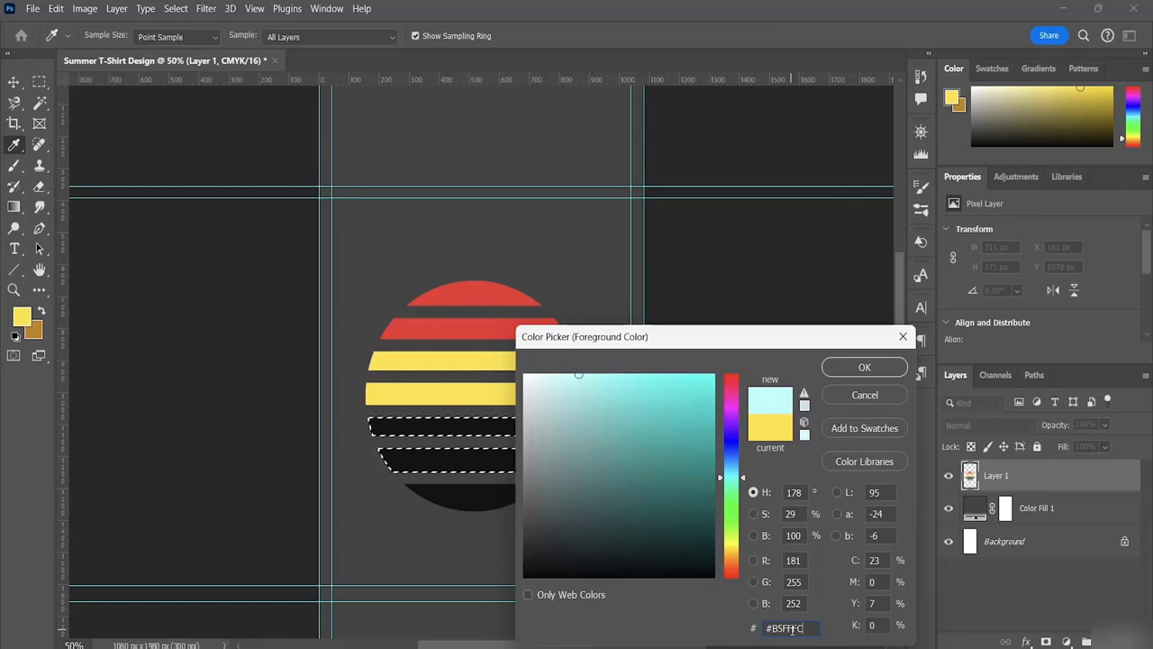
left_click(851, 367)
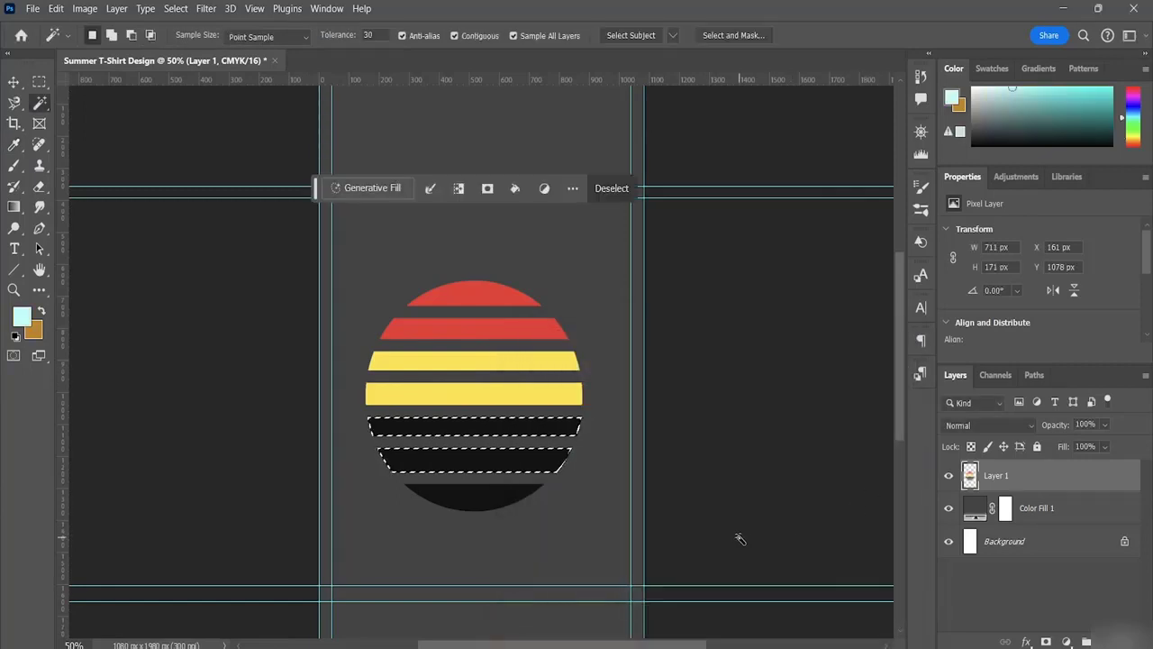
key("alt+BackSpace")
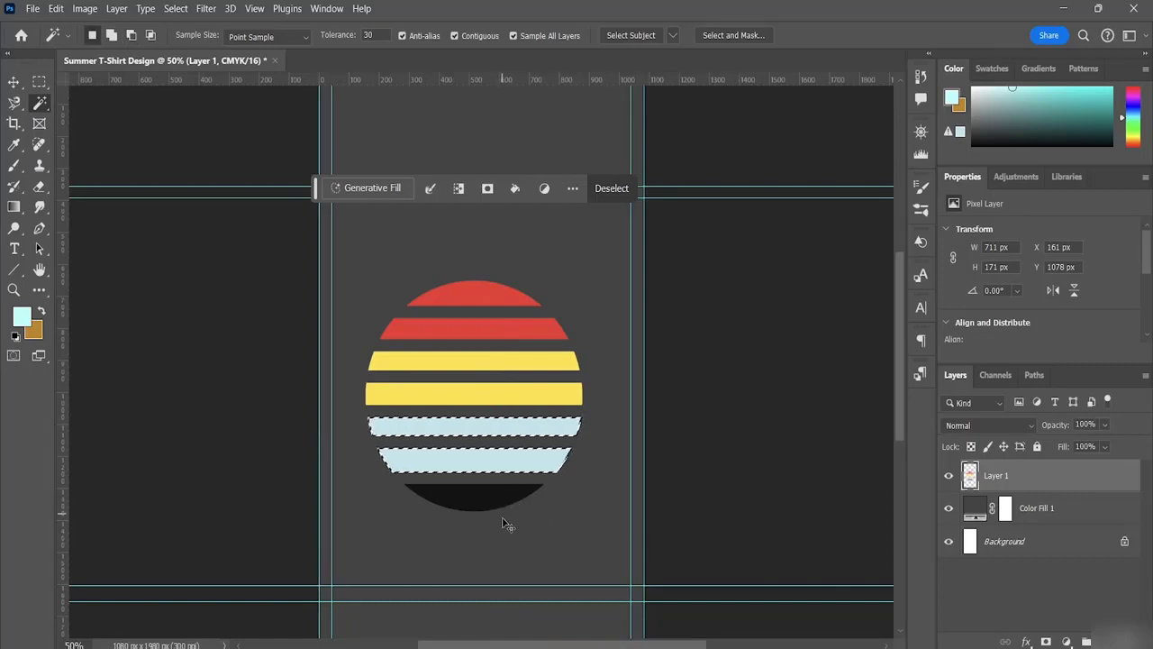
Deselect the light blue segments and select the circle's bottom segment with the Magic Wand.
key("ctrl+d")
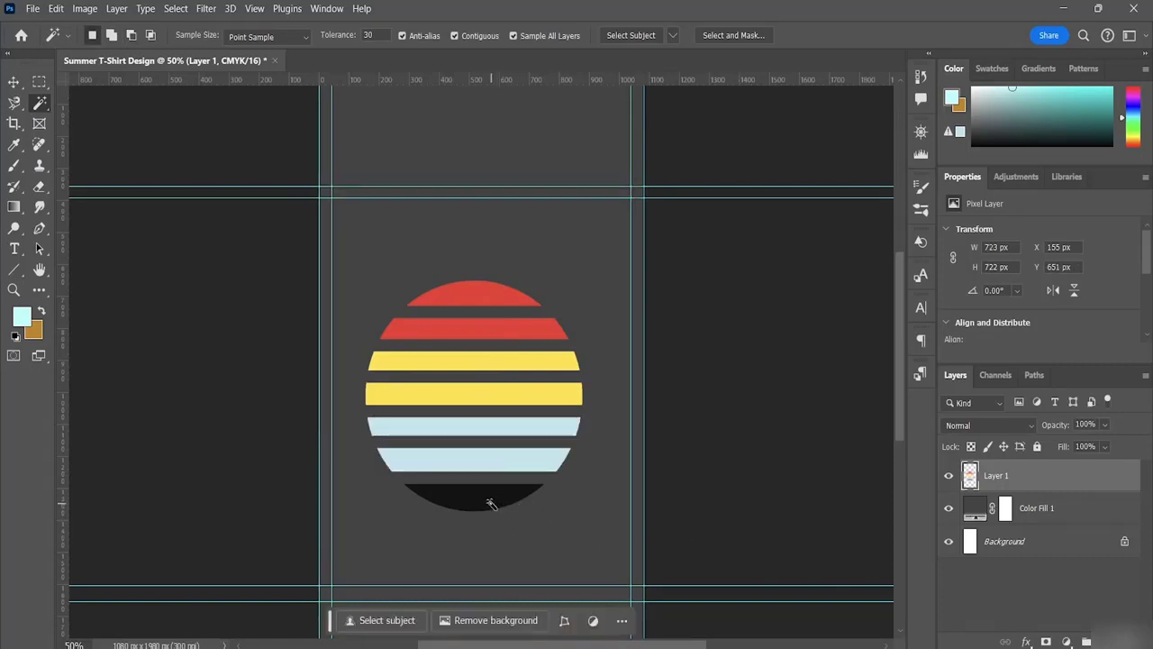
left_click(493, 504)
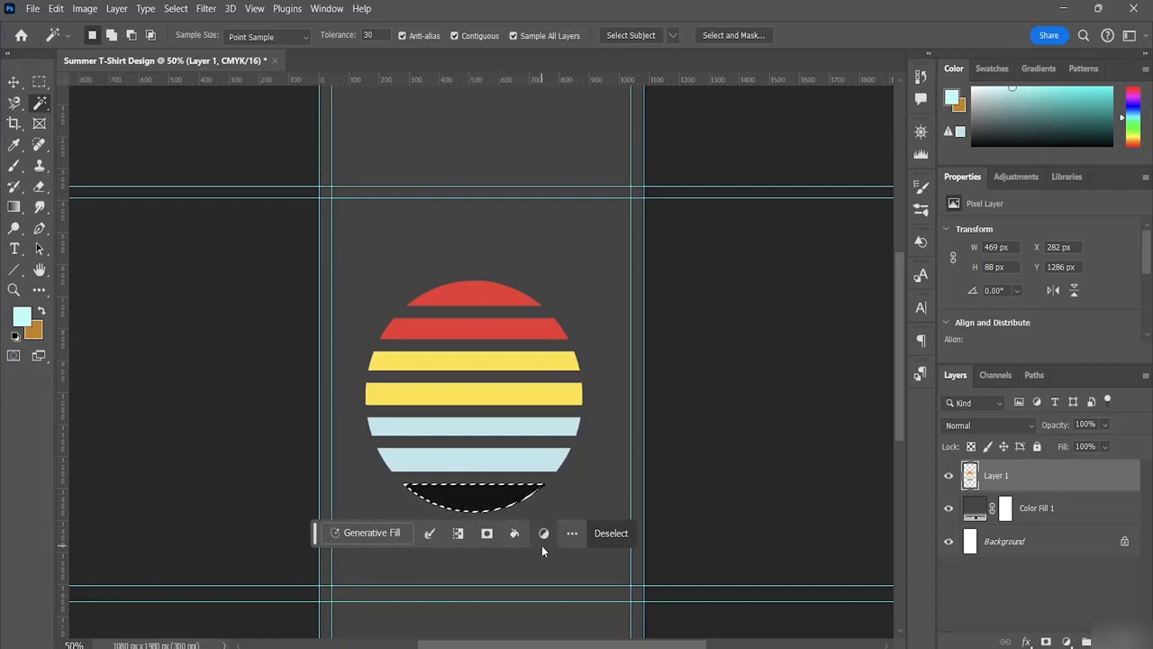
Open the foreground color for editing, switch to Grabient and copy the hex code #FFDEE9 of the pink color in the pink-to-aqua 0° gradient.
left_click(18, 318)
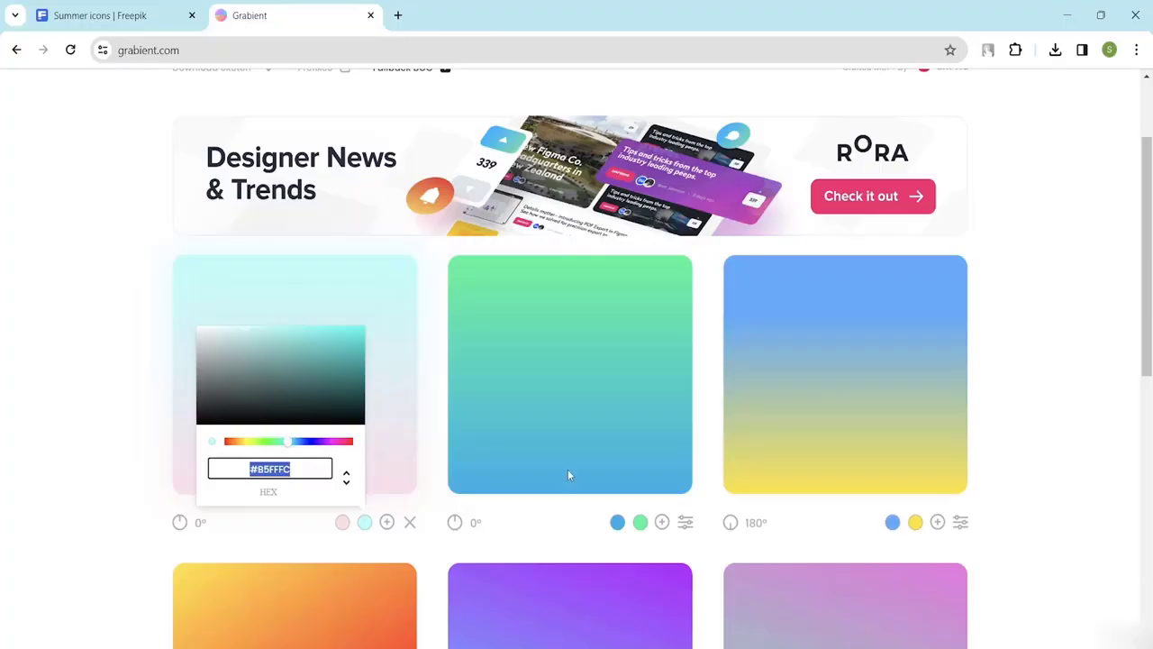
scroll(562, 461, "down", 4)
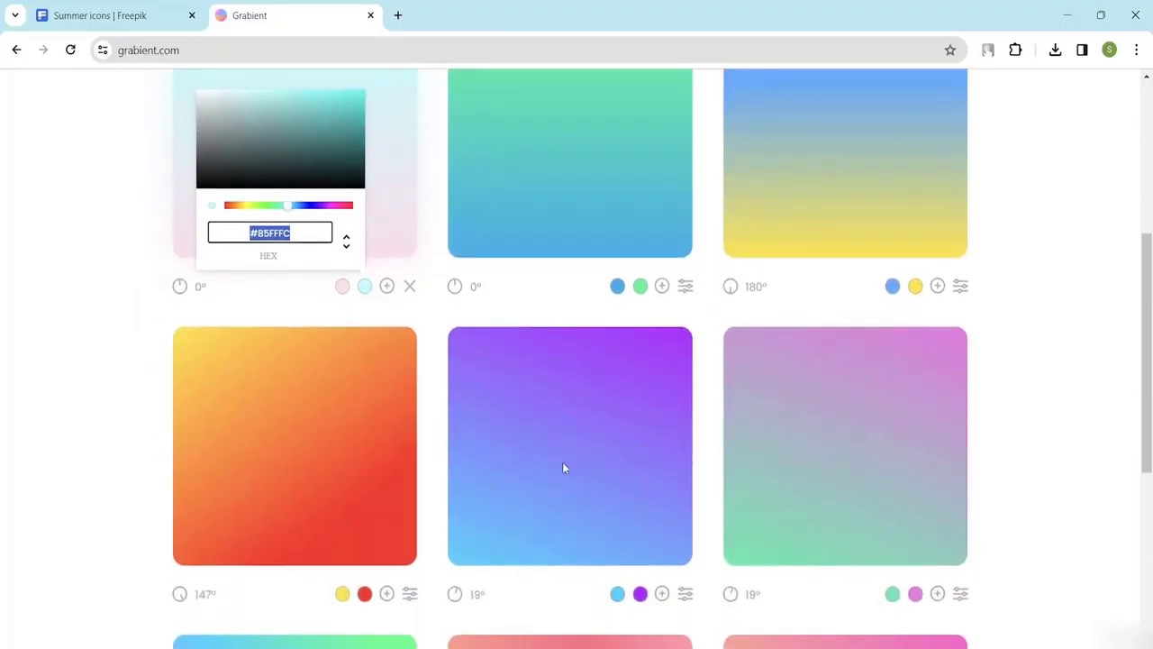
scroll(562, 461, "up", 1)
scroll(564, 468, "up", 2)
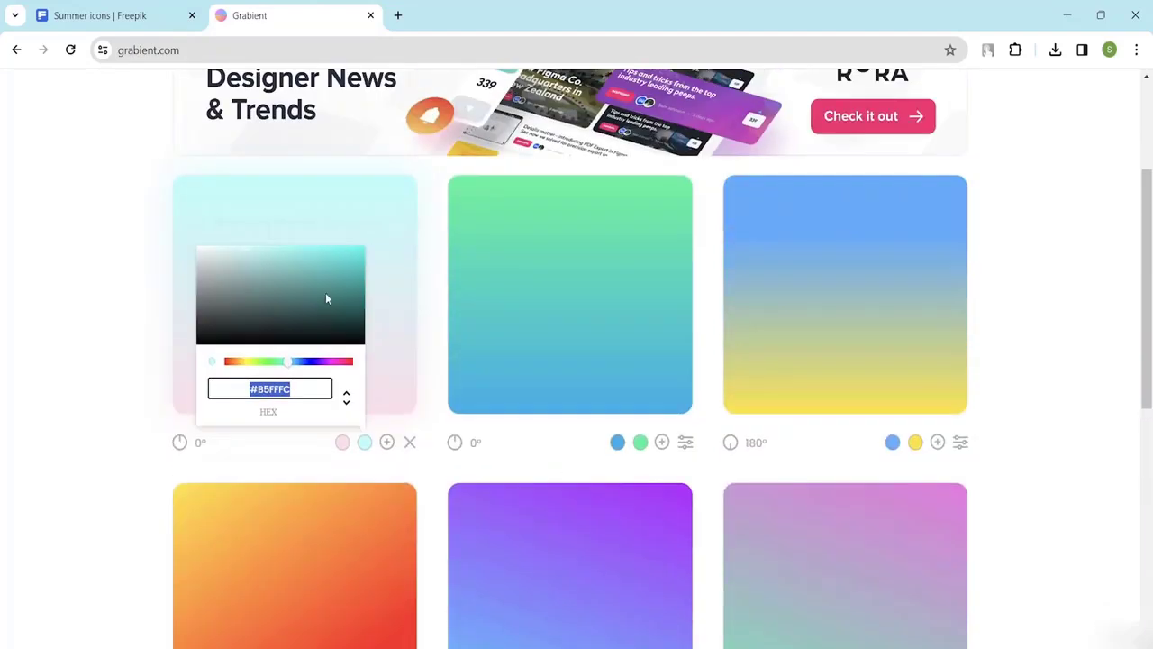
left_click(393, 384)
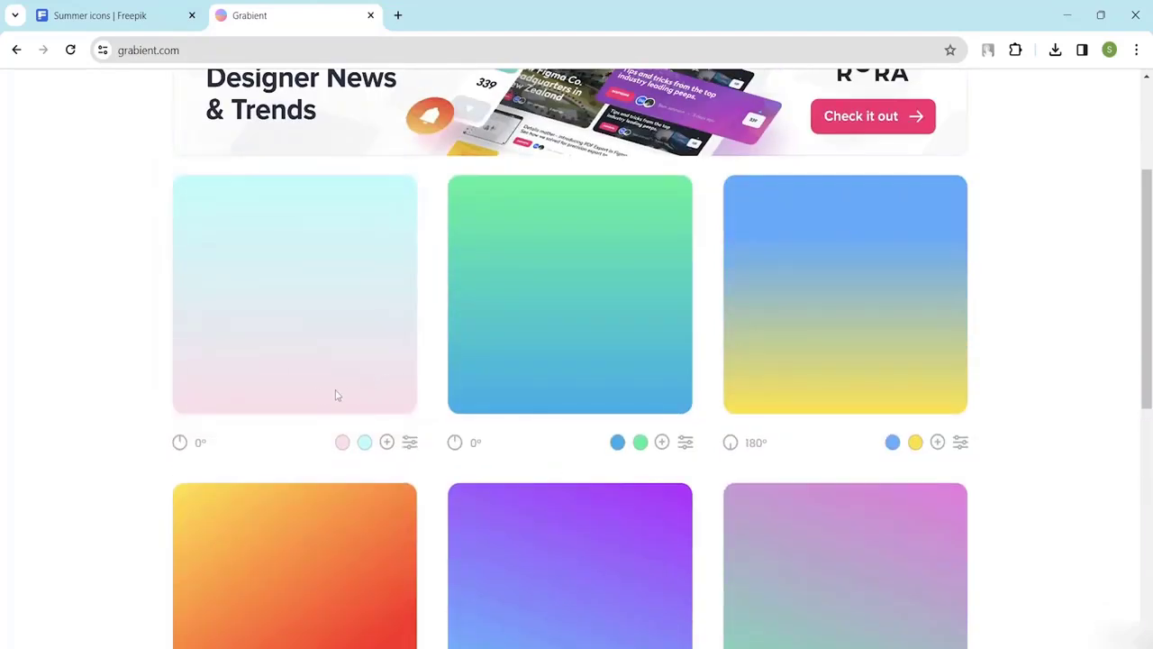
left_click(342, 442)
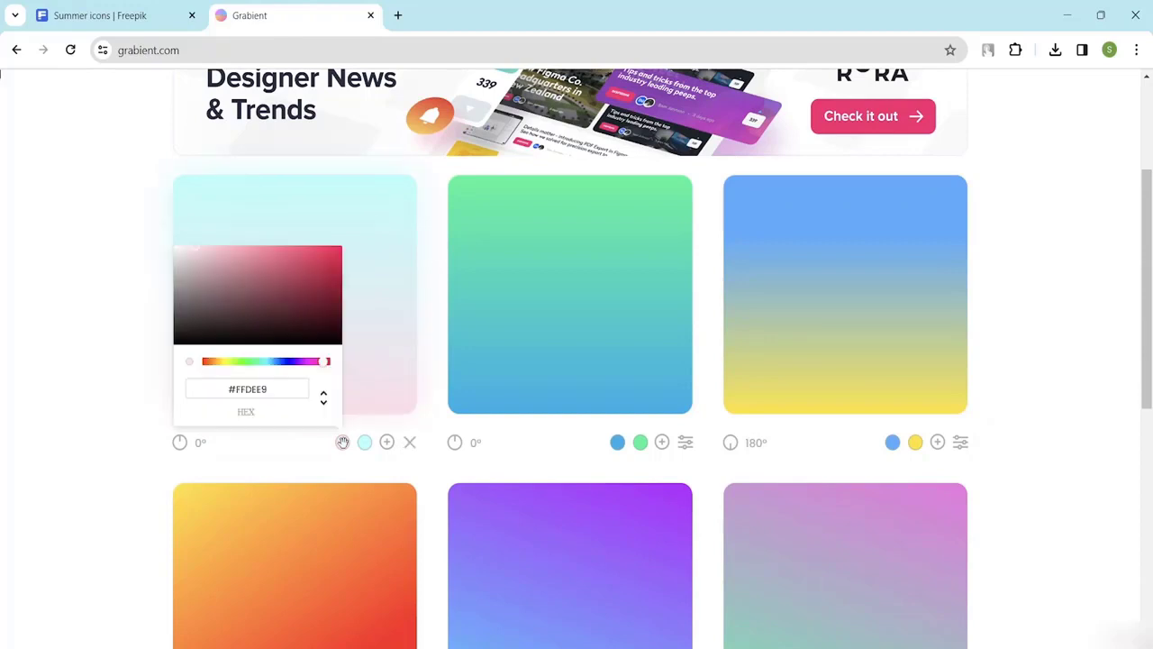
left_click_drag(273, 389, 176, 394)
key("ctrl+c")
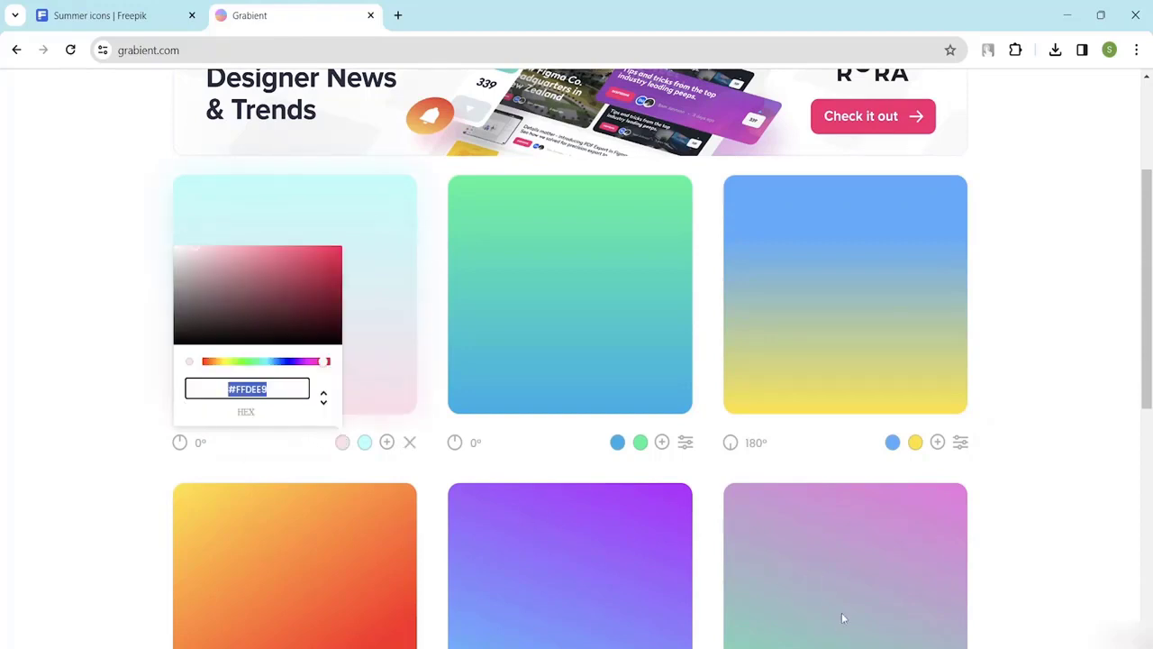
Switch to Photoshop, set the foreground color to #FFDEE9, fill the selected bottom segment with it and deselect it.
key("alt+Tab")
double_click(801, 635)
key("ctrl+v")
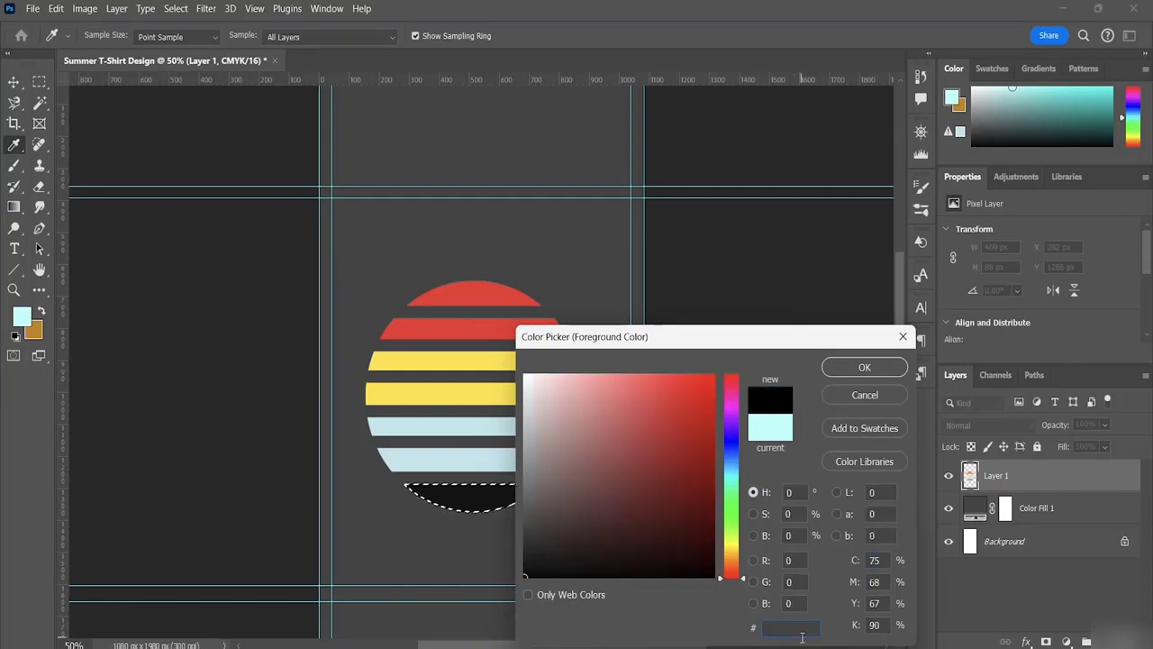
key("Return")
key("w")
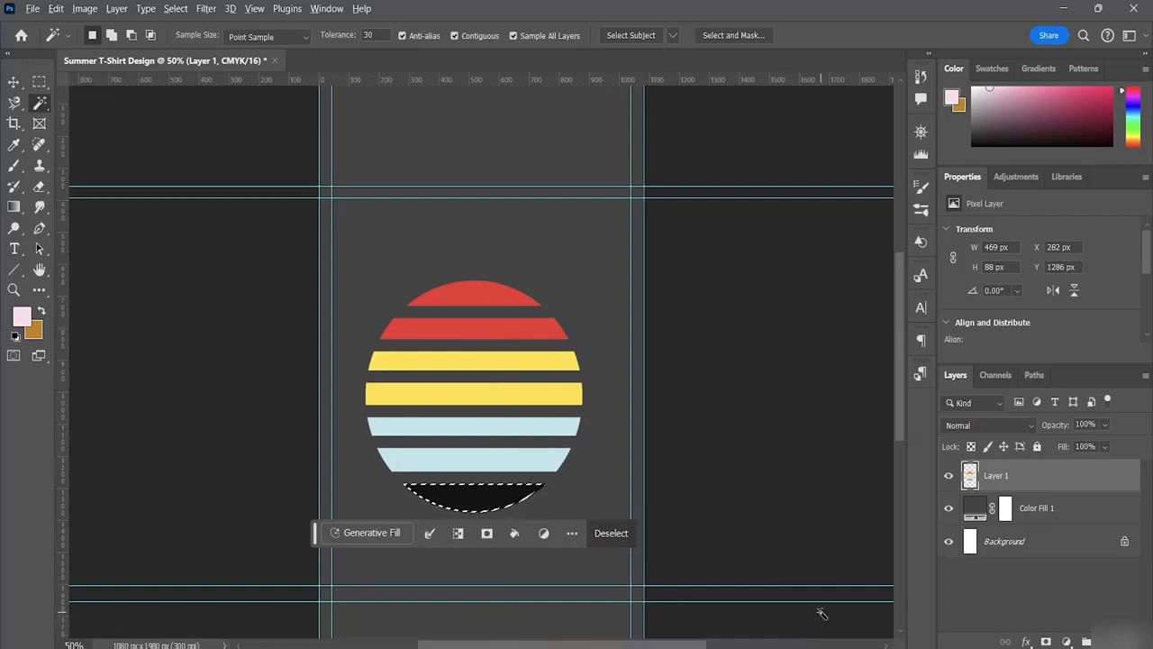
key("alt+BackSpace")
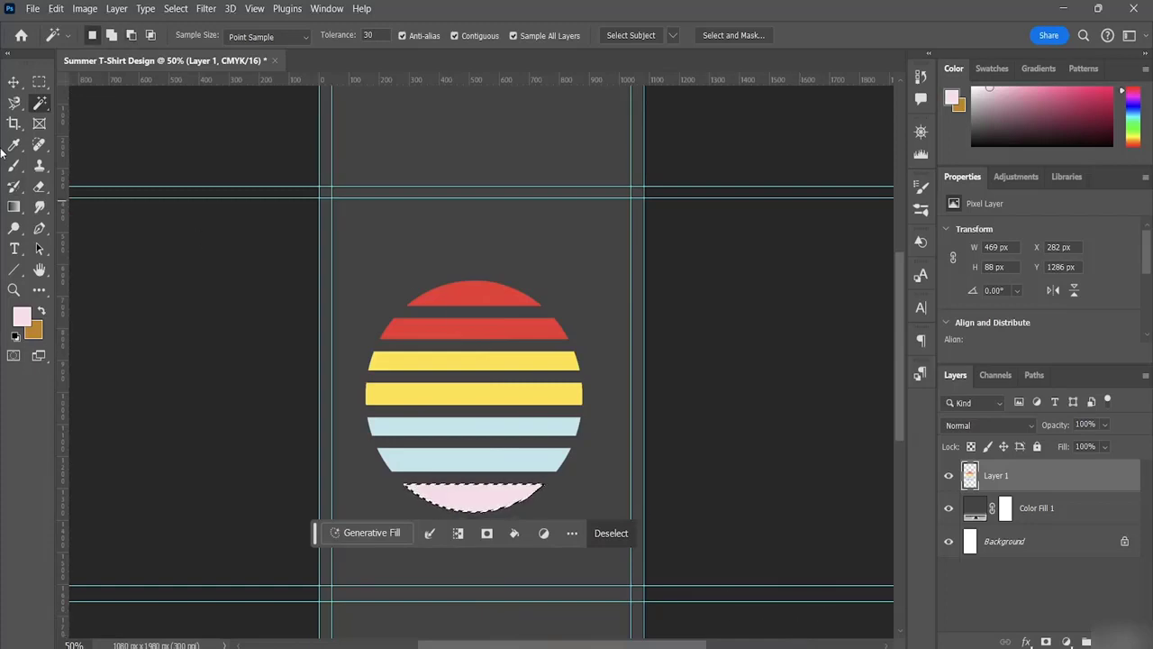
key("ctrl+d")
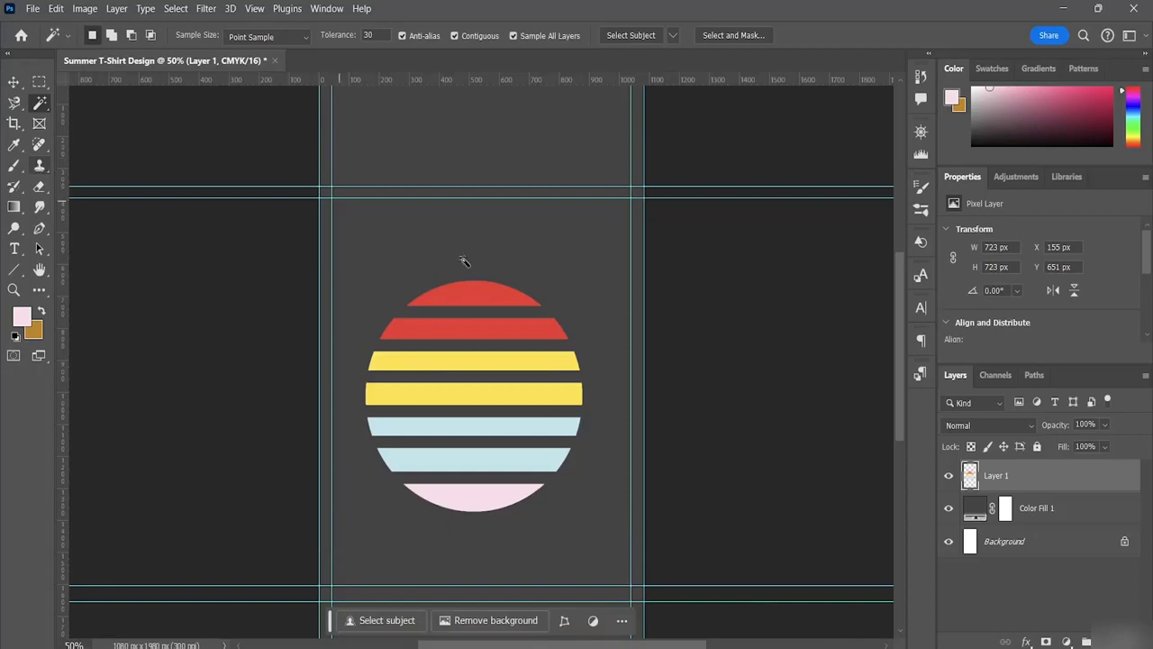
Preview the striped circle on white and on transparency by hiding the Color Fill 1 and Background layers, and show them again.
scroll(532, 317, "down", 3)
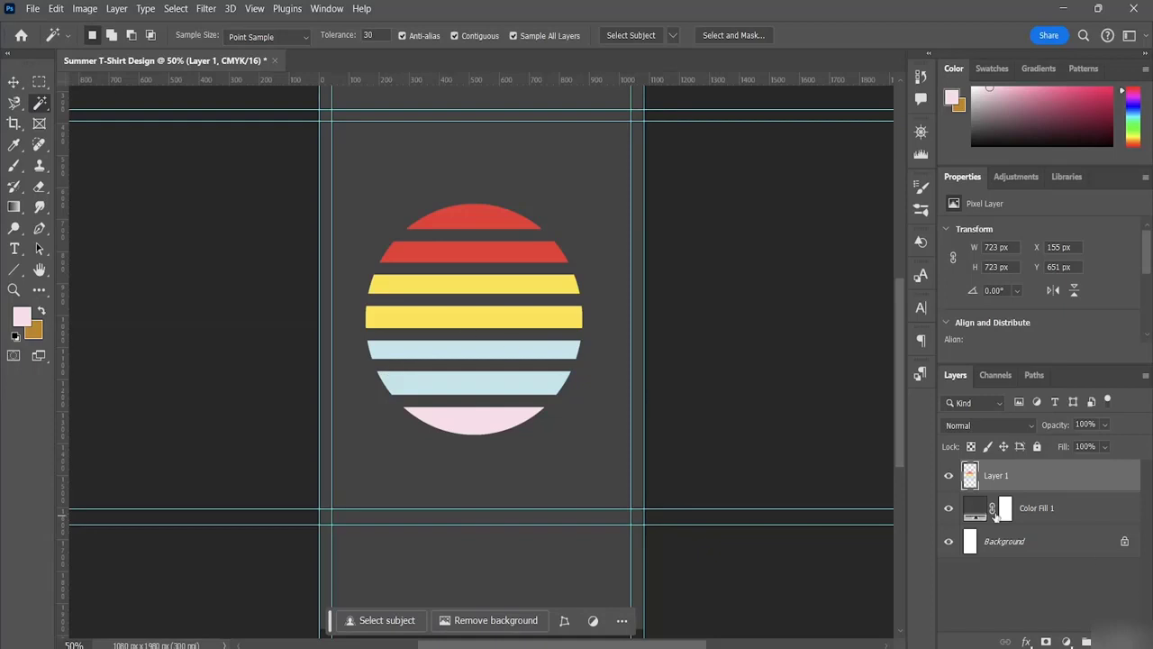
left_click(949, 509)
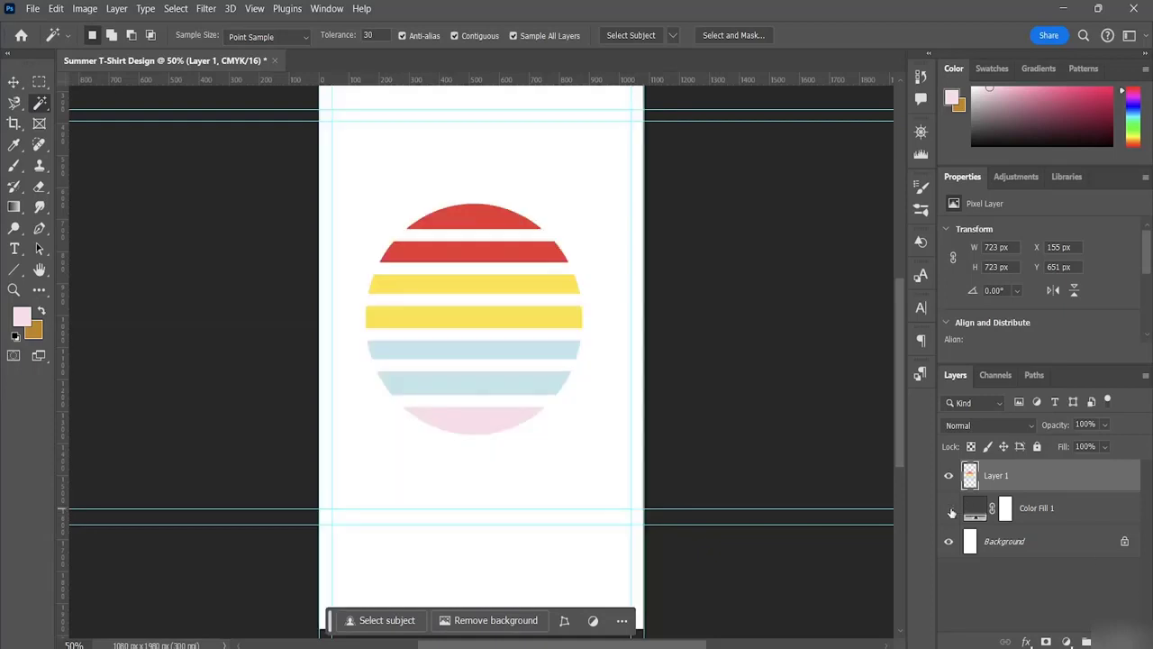
left_click(949, 508)
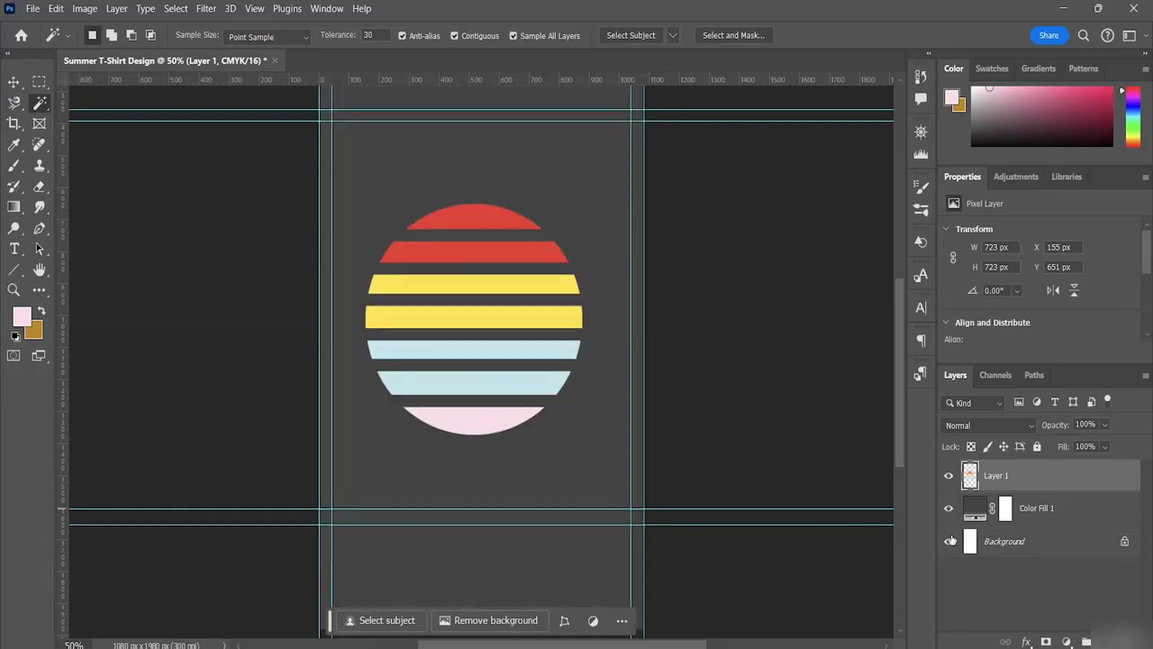
left_click(950, 543)
left_click(949, 509)
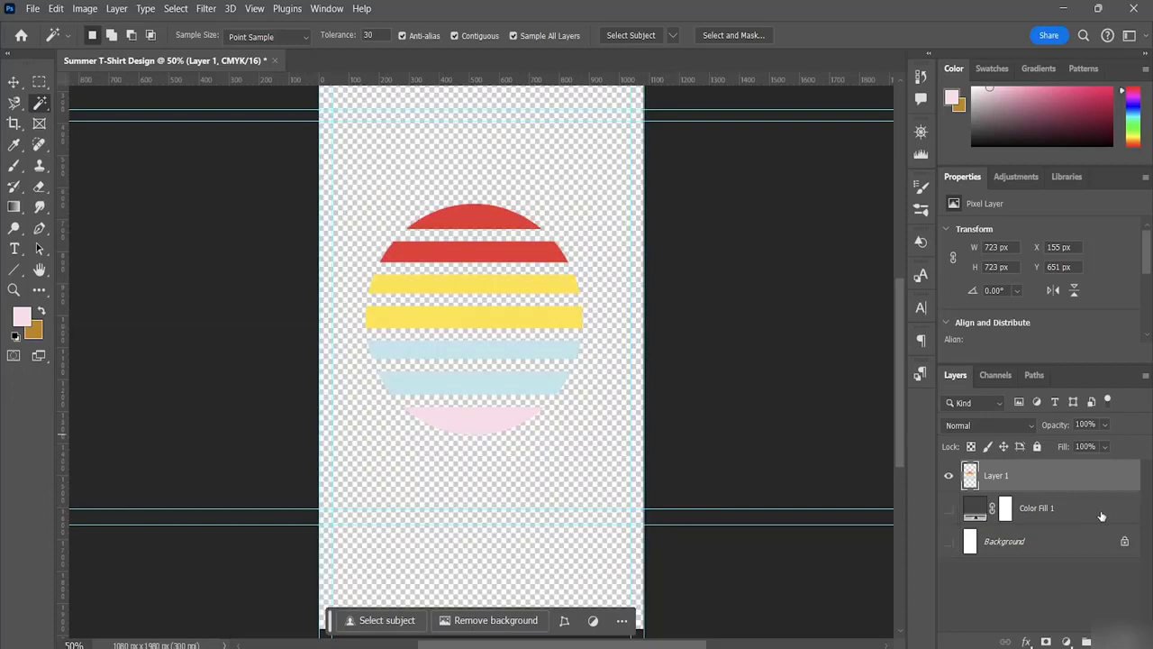
left_click(948, 509)
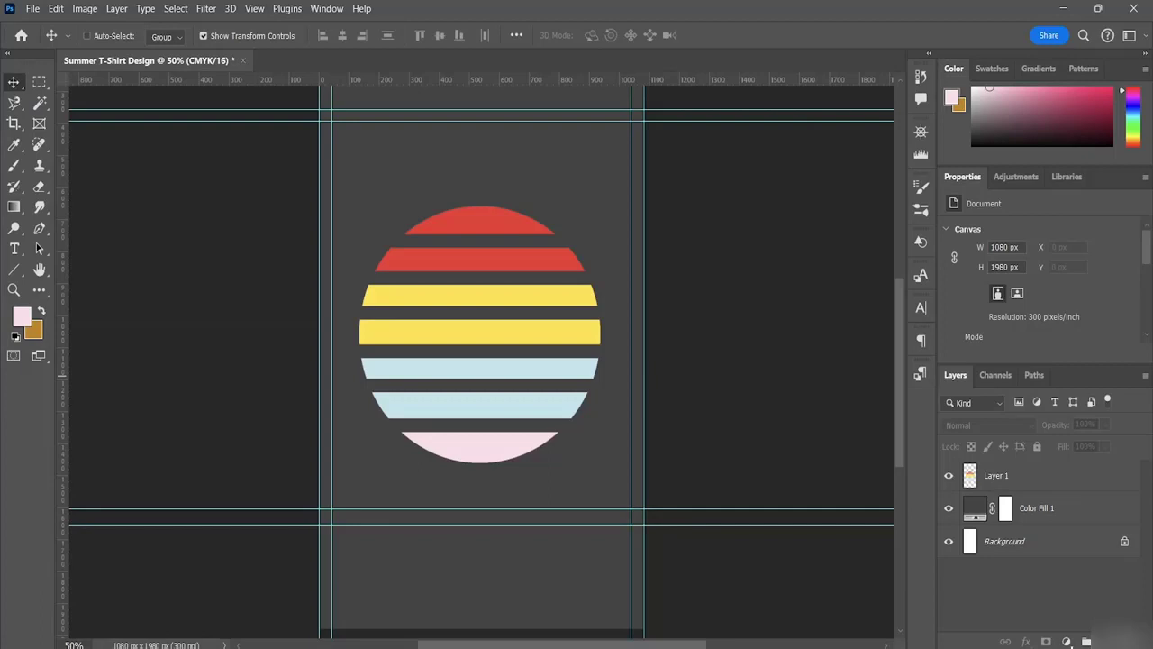
Add a new empty layer above Layer 1 and hide Layer 1 with the striped circle.
left_click(1107, 641)
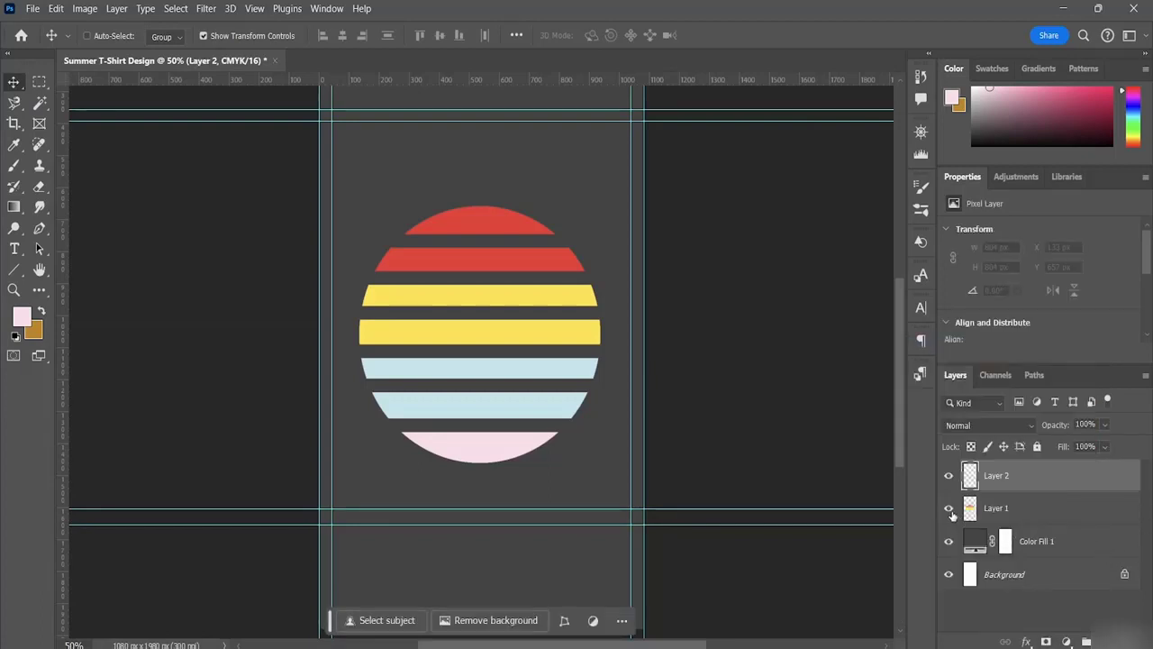
left_click(948, 508)
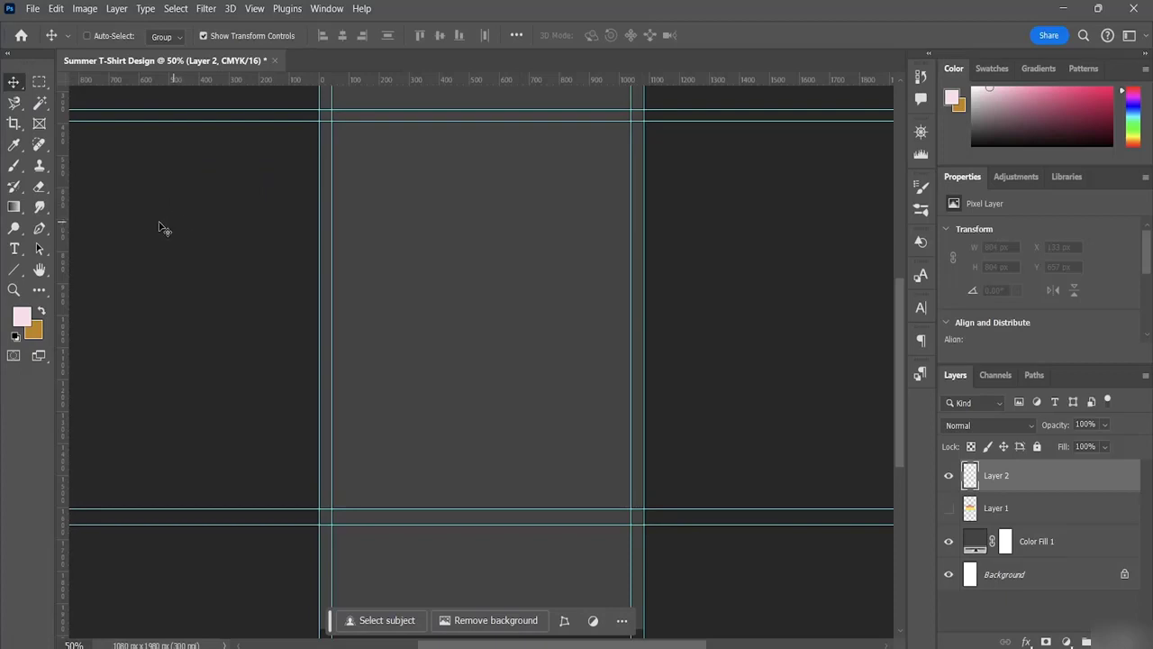
left_click(15, 207)
left_click(70, 262)
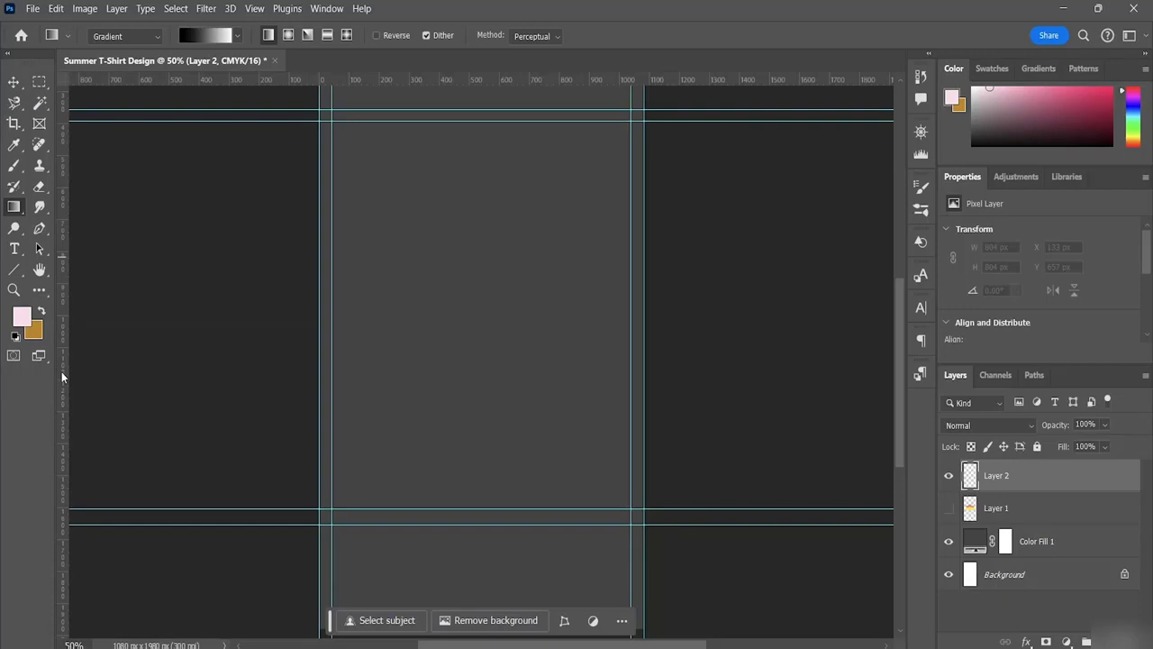
key("v")
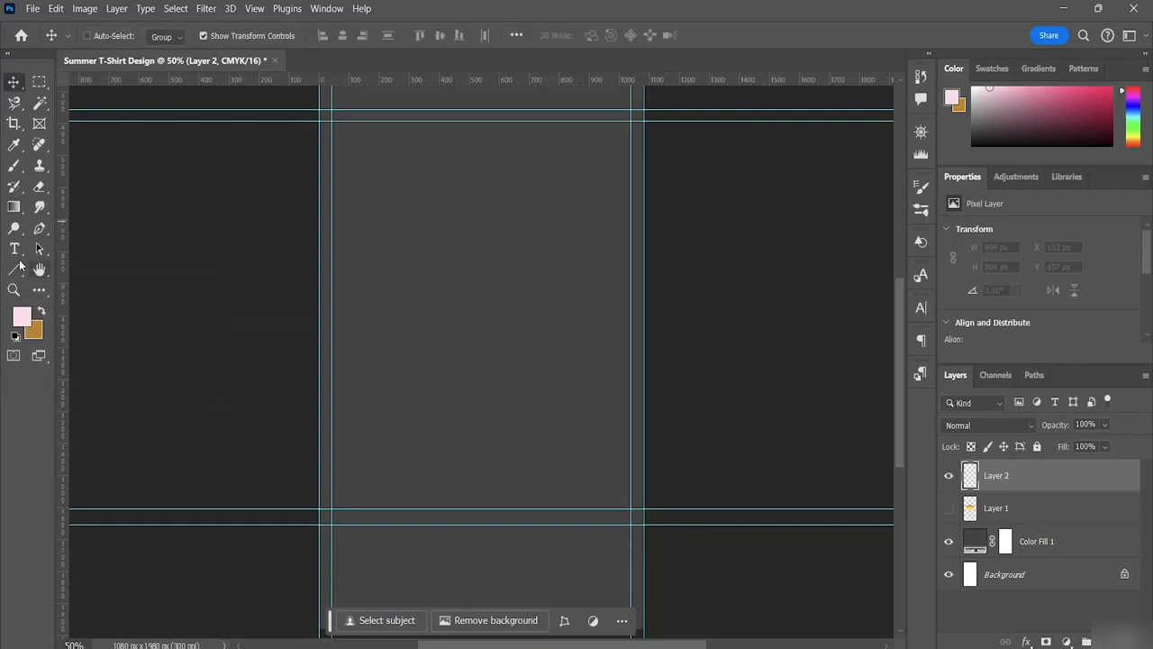
Draw a circle about 752 px in diameter near the middle of the canvas with the Ellipse tool in Shape mode.
left_click(18, 273)
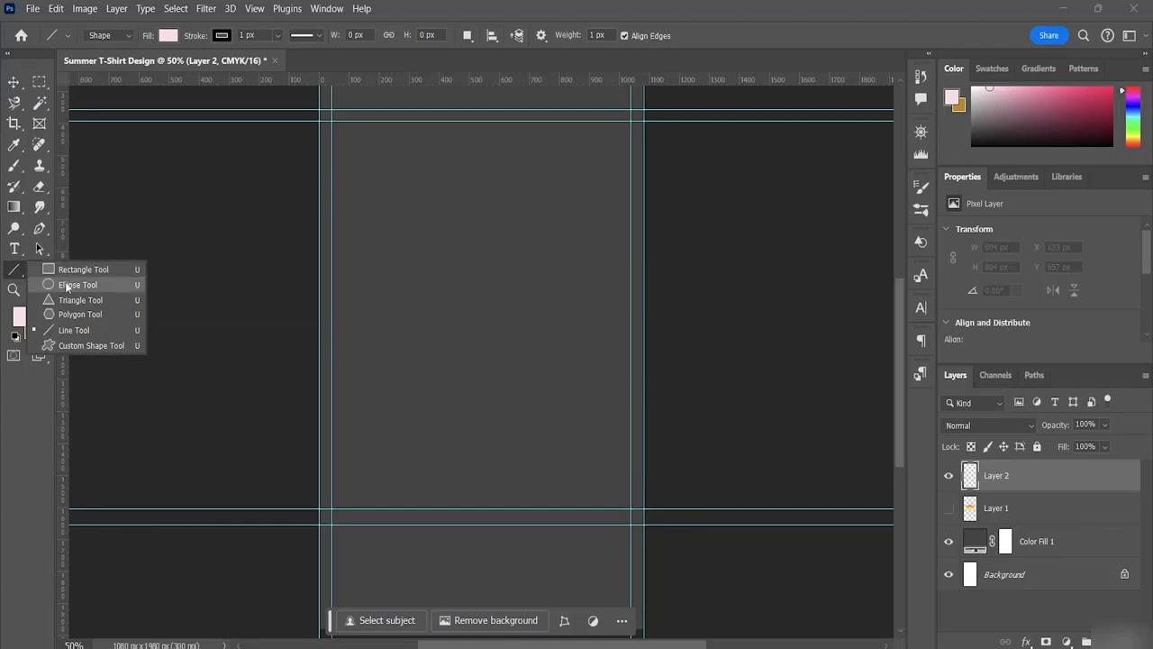
left_click(66, 286)
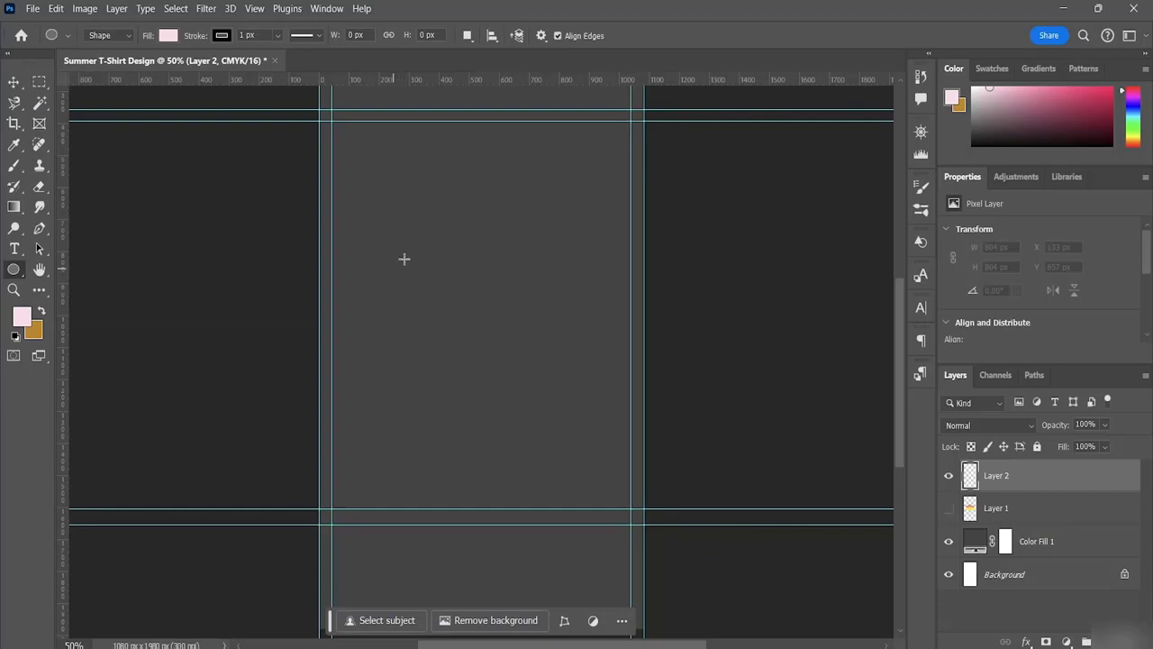
left_click_drag(391, 253, 613, 488)
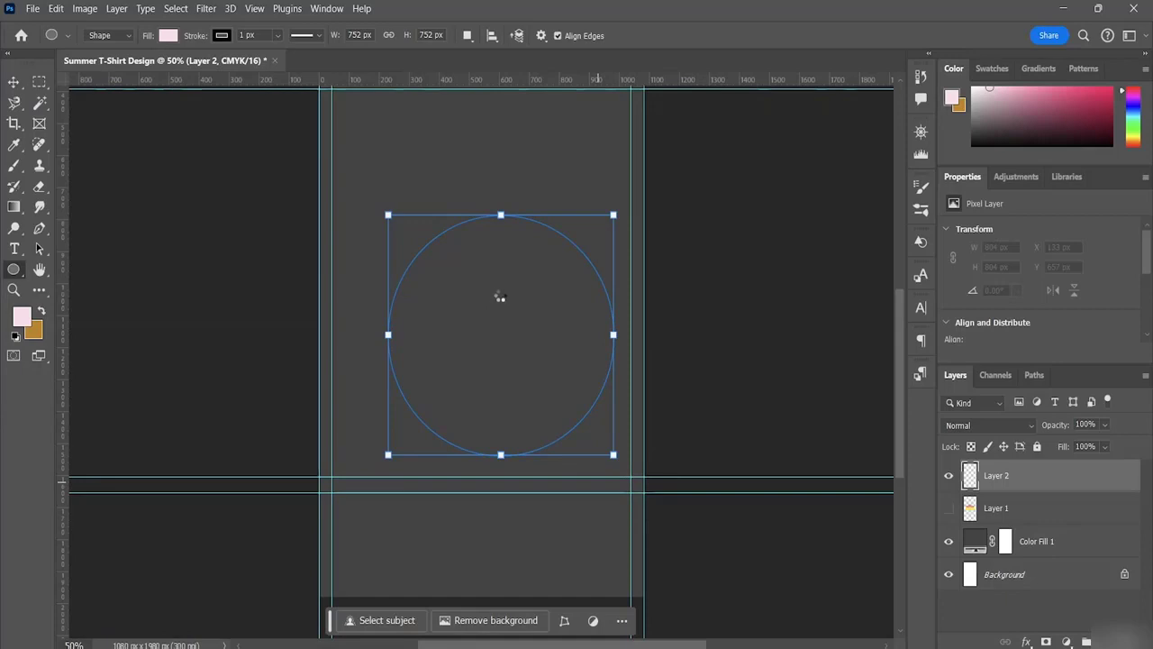
Move the pink circle up and left to X 161 px, Y 580 px.
left_click(16, 83)
left_click_drag(491, 326, 485, 253)
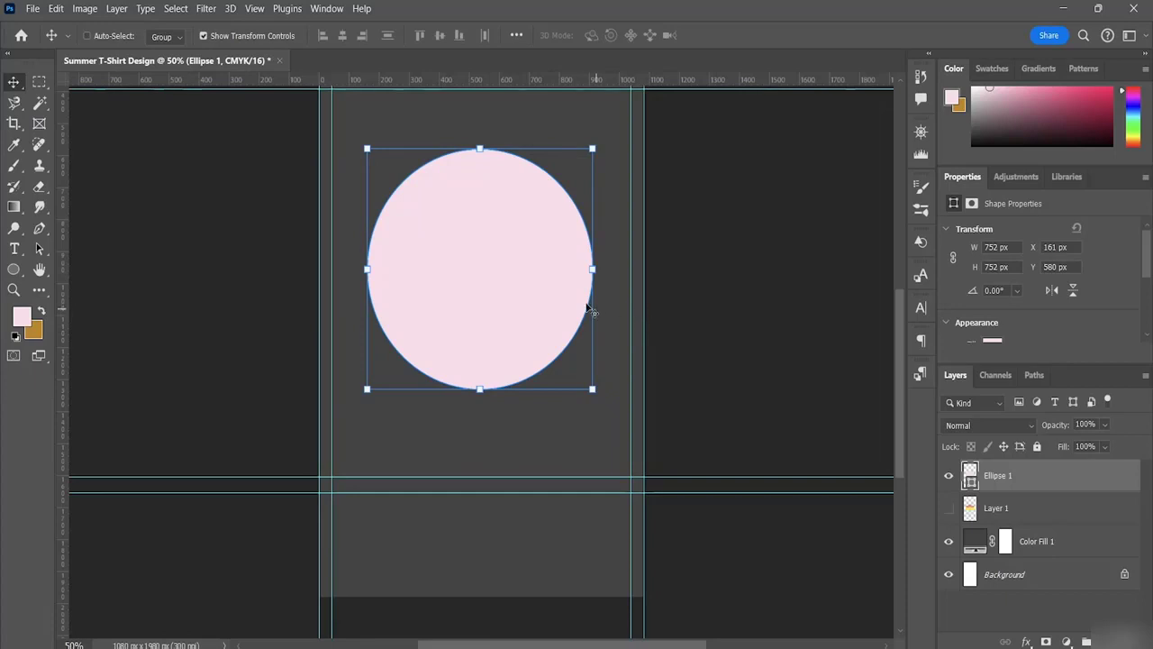
scroll(592, 308, "up", 3)
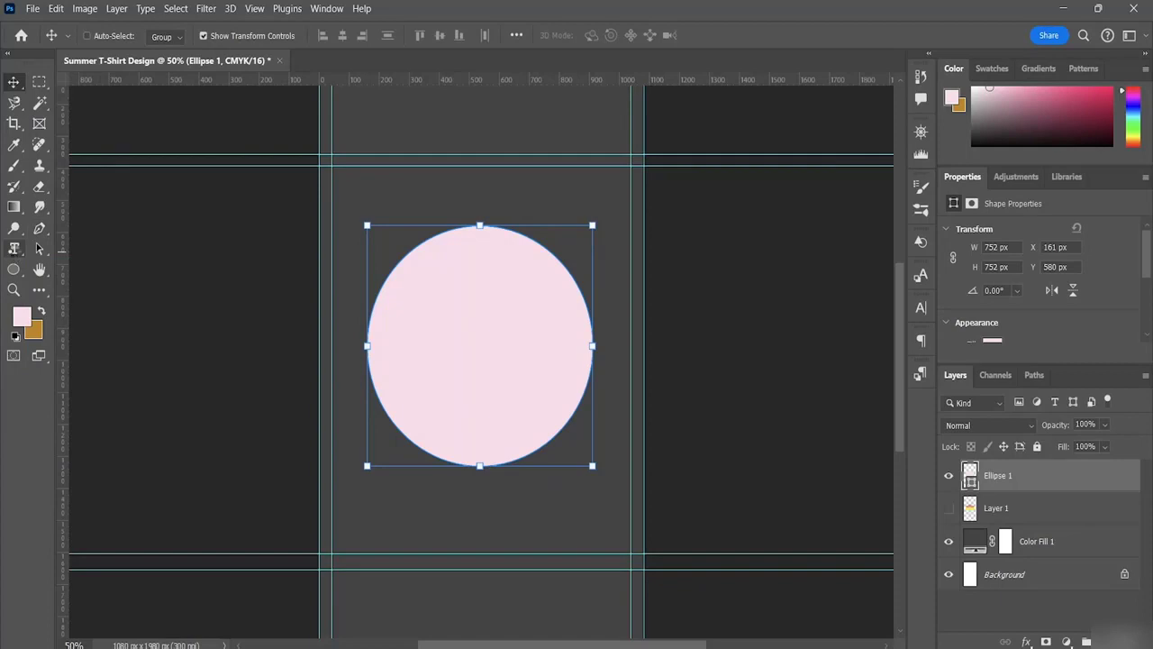
Add horizontal text reading "BEACH MAKES ME HAPPY" along the outside of the pink circle's path.
left_click(15, 249)
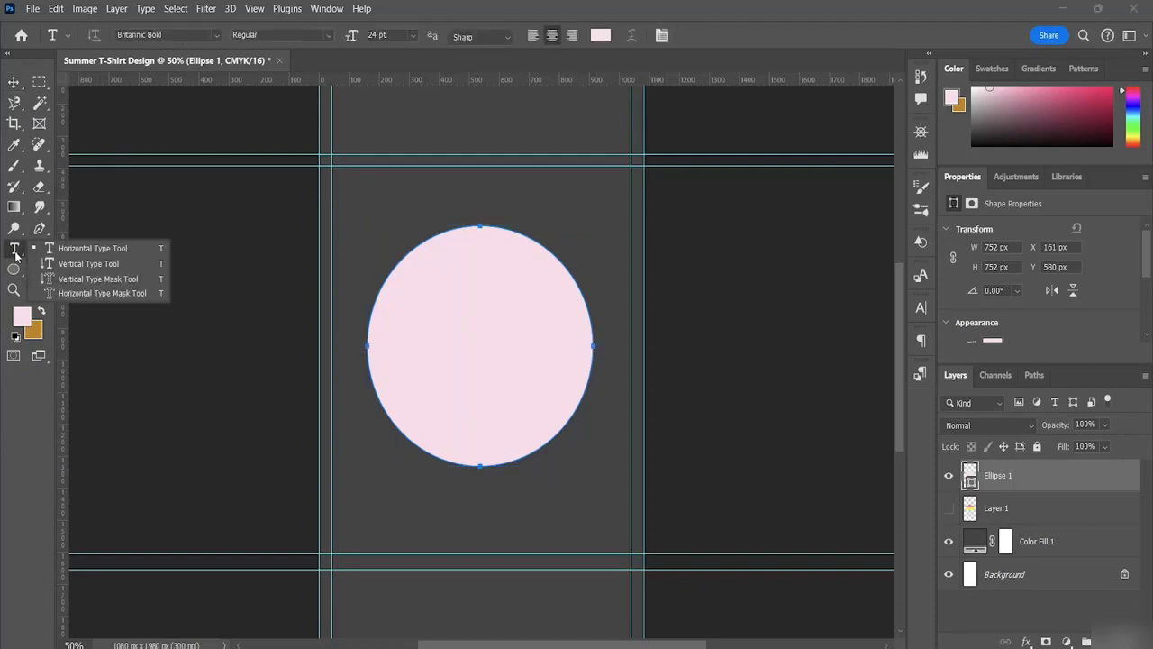
left_click(79, 250)
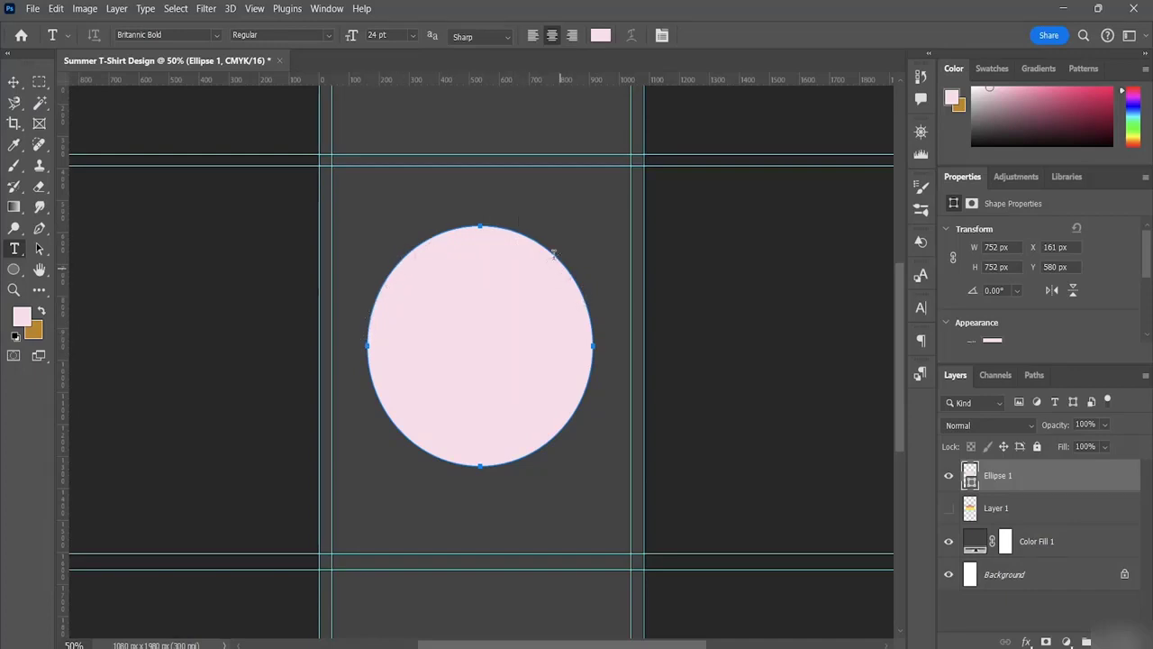
left_click(366, 341)
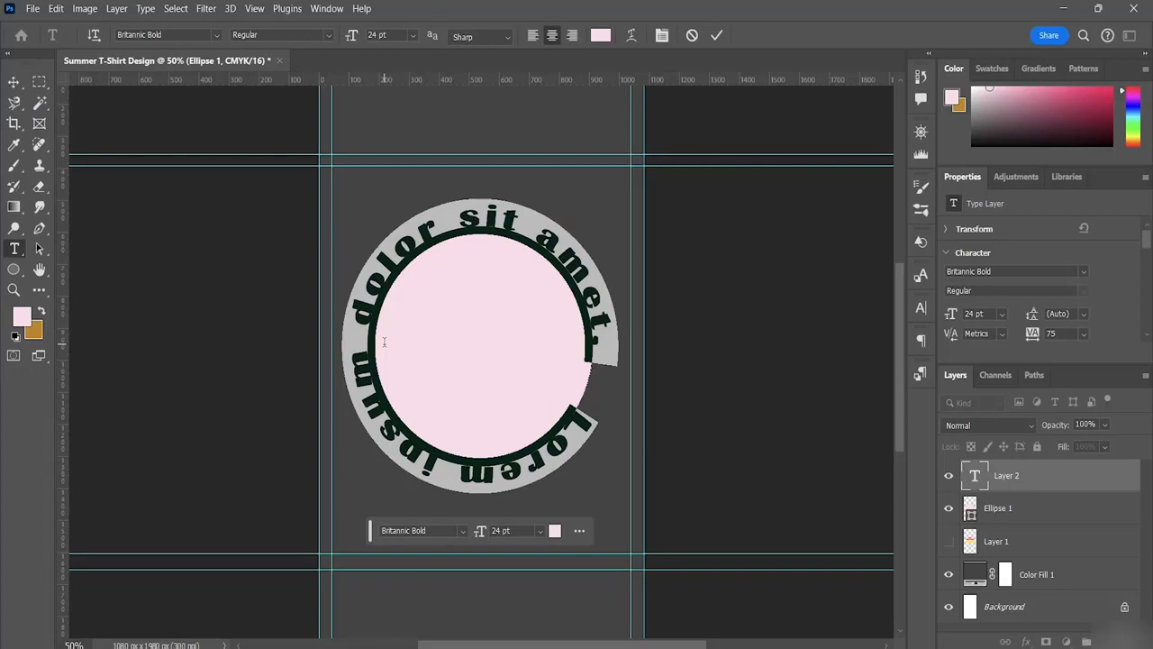
key("BackSpace")
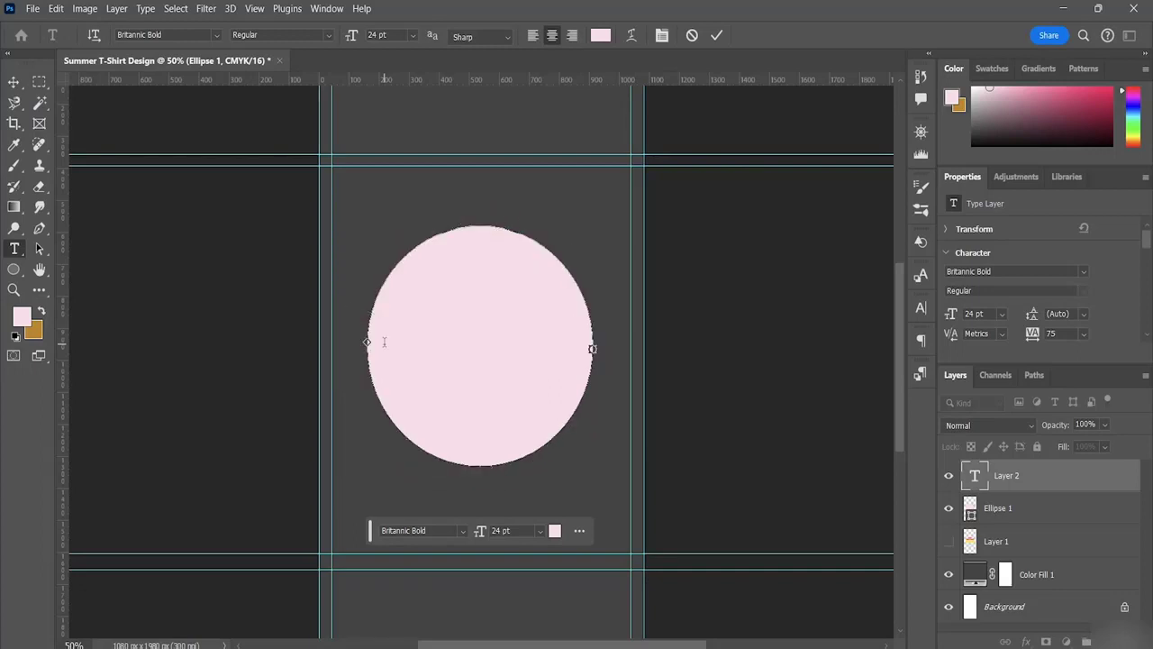
type("BEACH MAKES M")
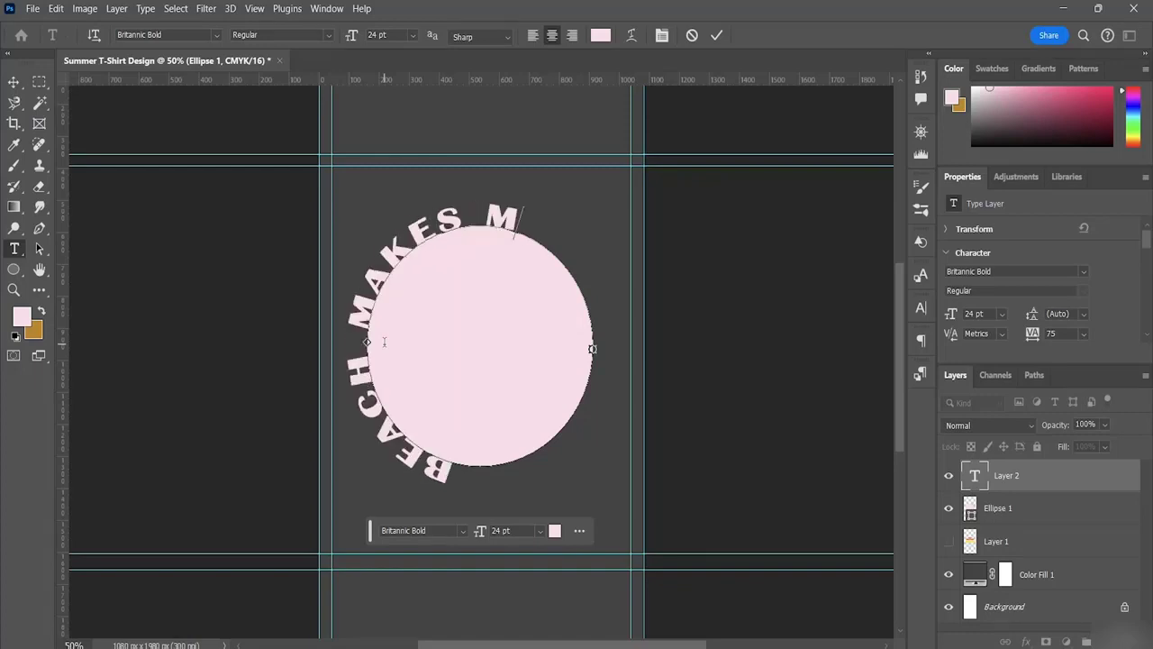
type("E HAPPY")
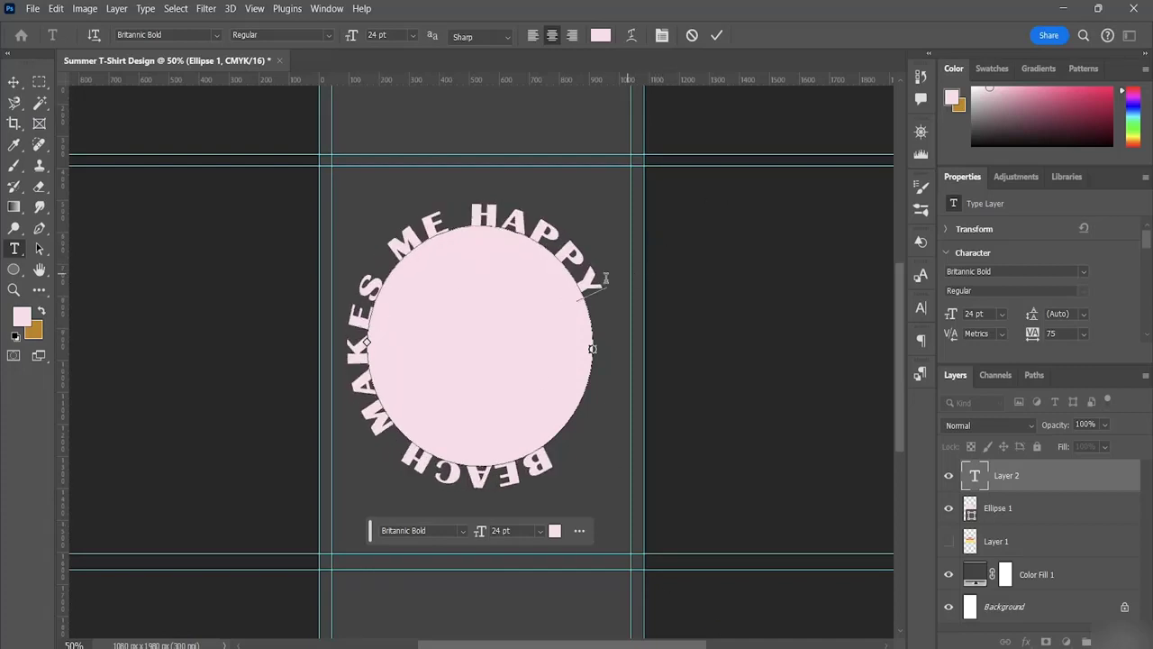
Select all of the circular text and change its font to Elephant.
left_click_drag(591, 290, 558, 442)
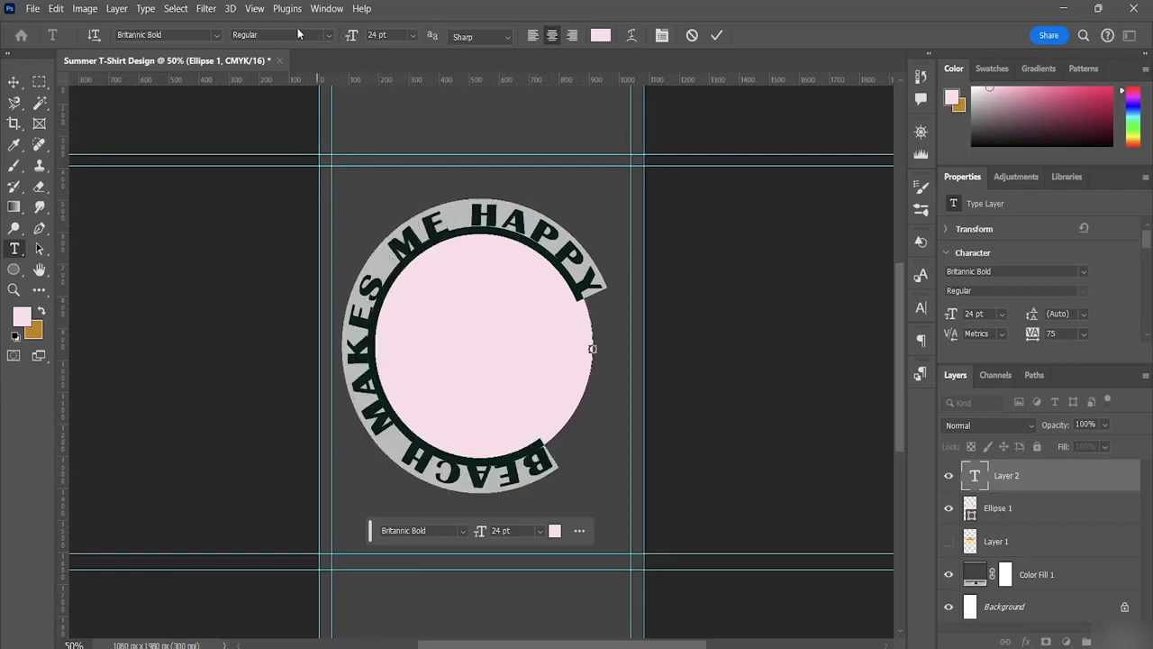
left_click(217, 36)
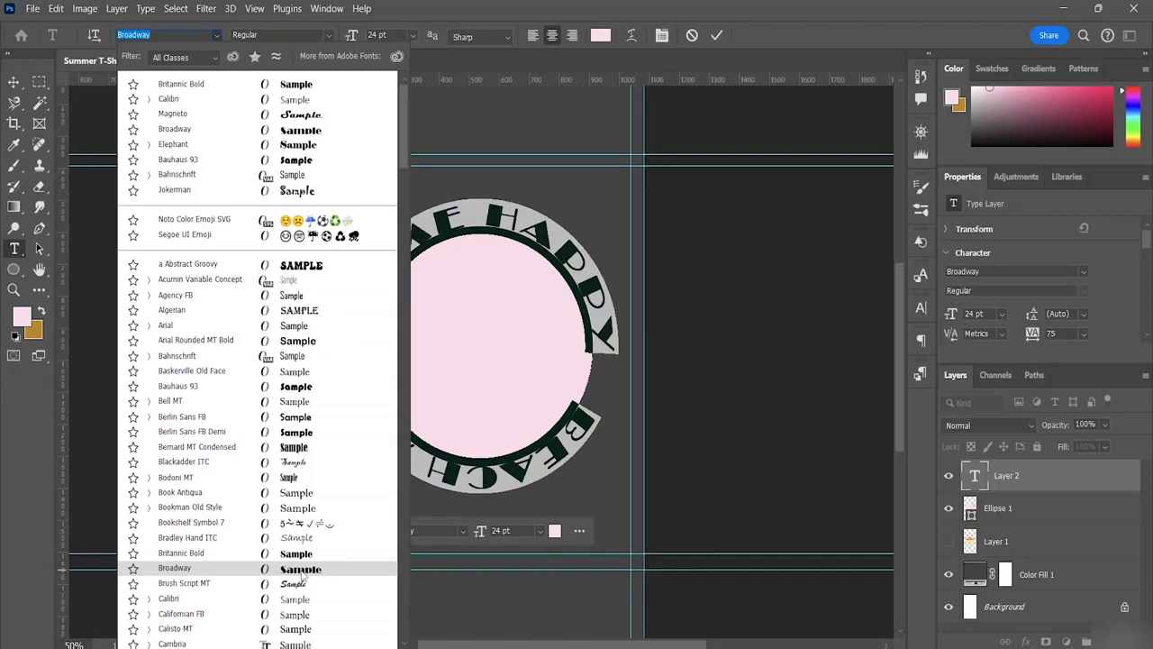
scroll(302, 577, "down", 5)
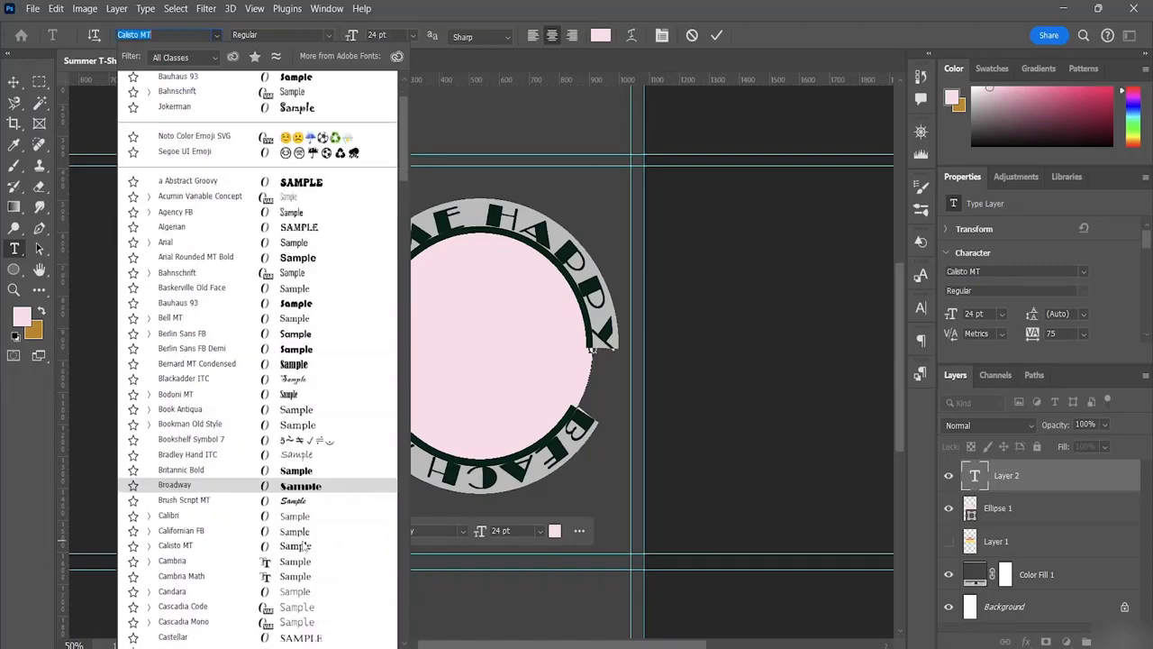
scroll(300, 546, "down", 5)
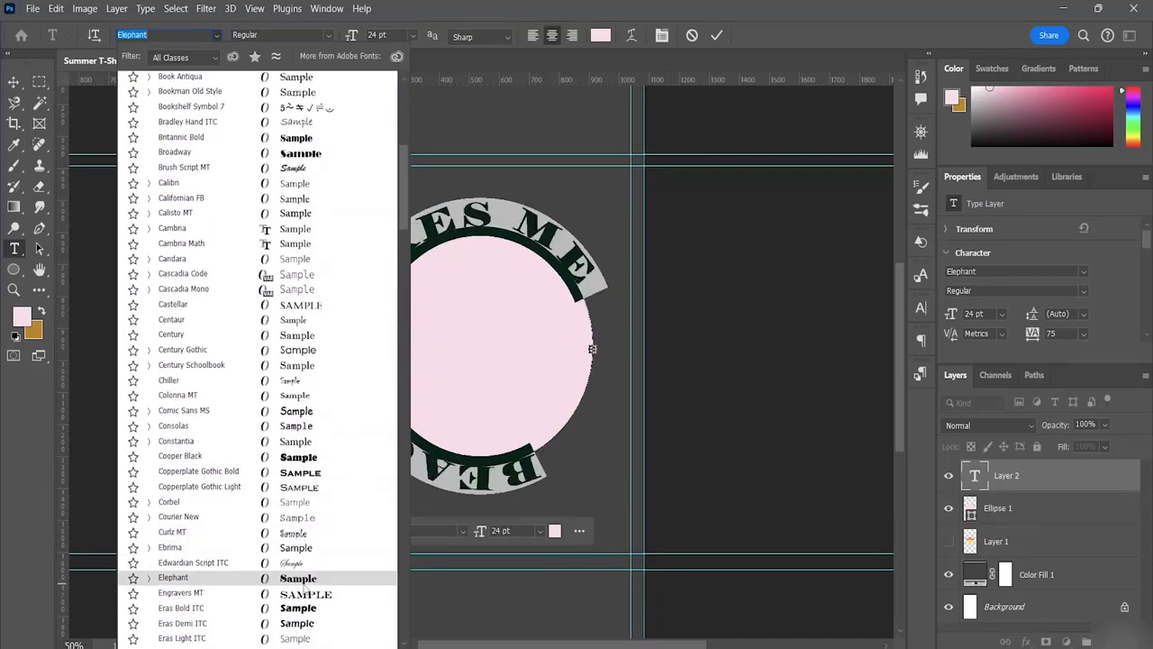
left_click(303, 582)
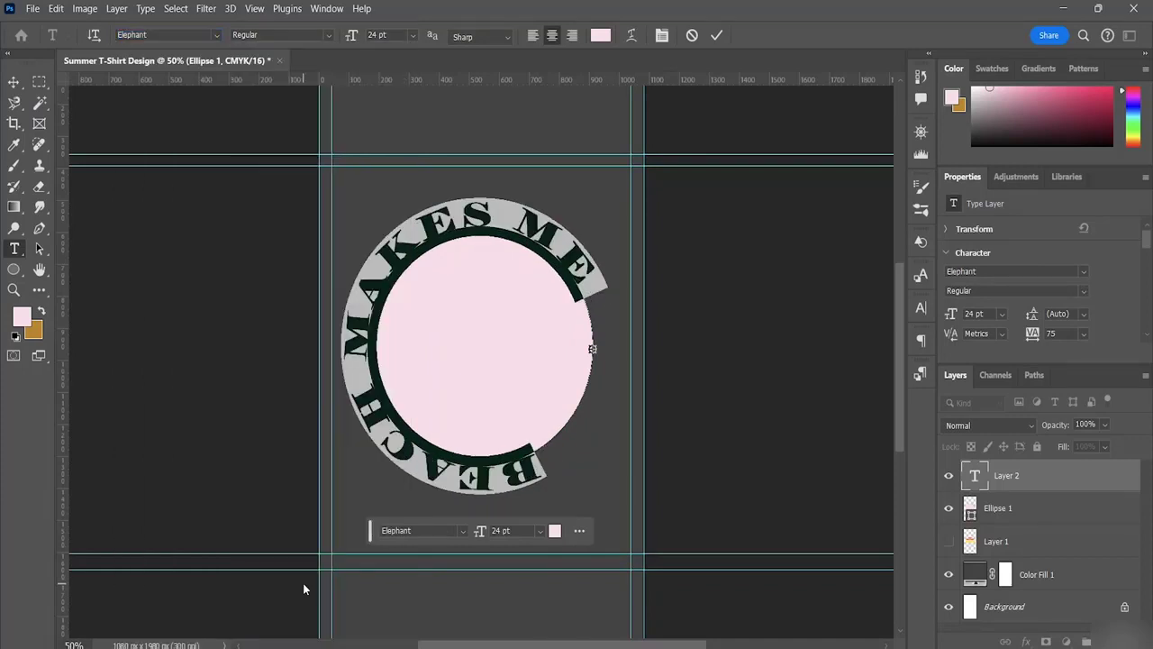
Set the circular text's size to 18 pt and its tracking to 0.
left_click(413, 37)
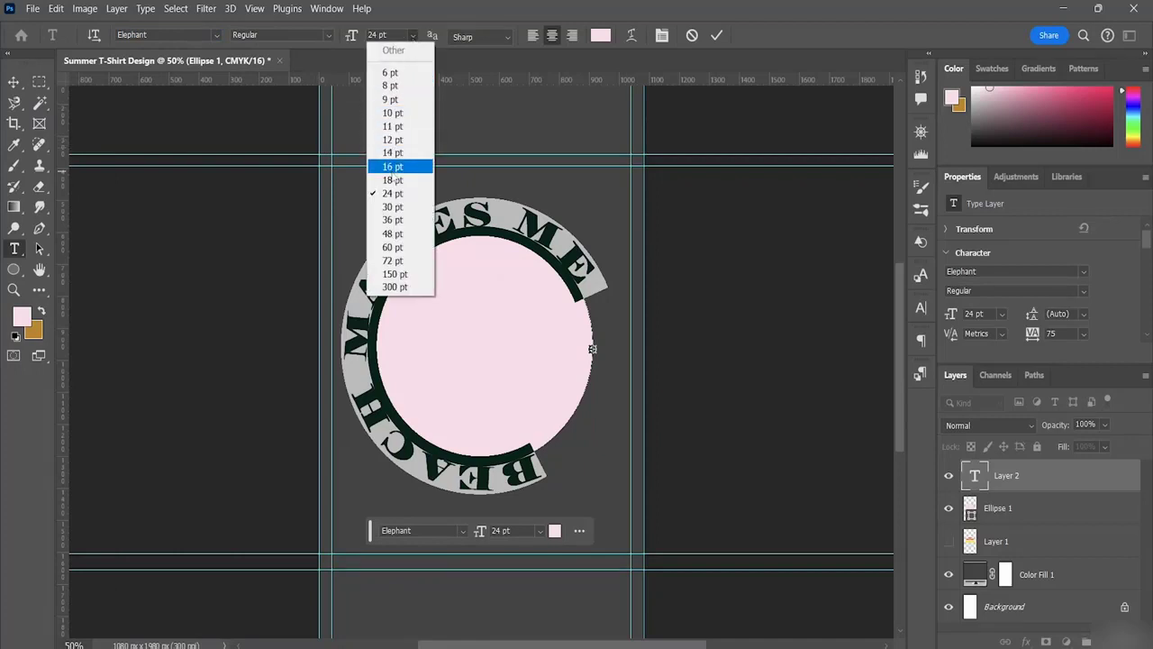
left_click(393, 180)
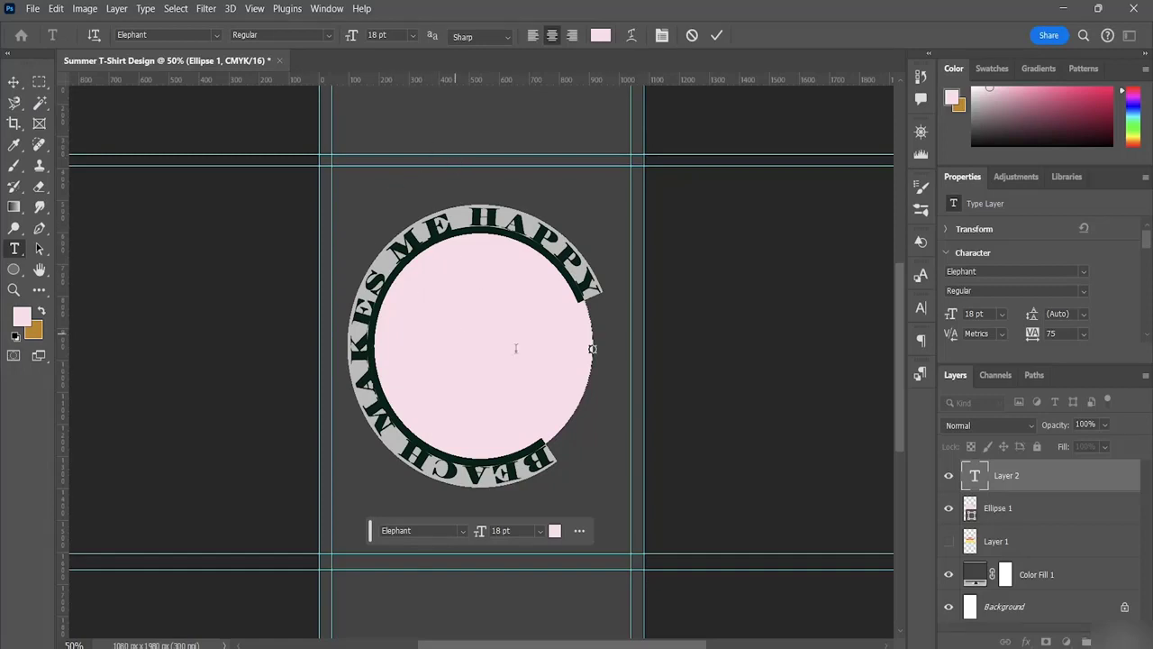
left_click(1085, 335)
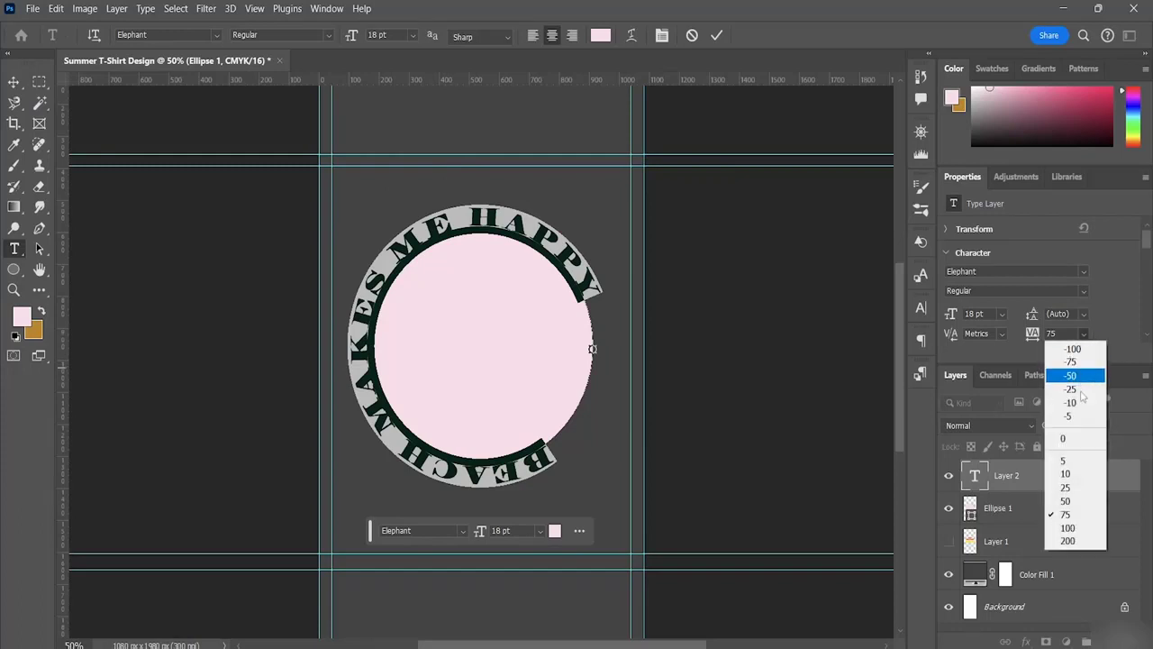
left_click(1063, 441)
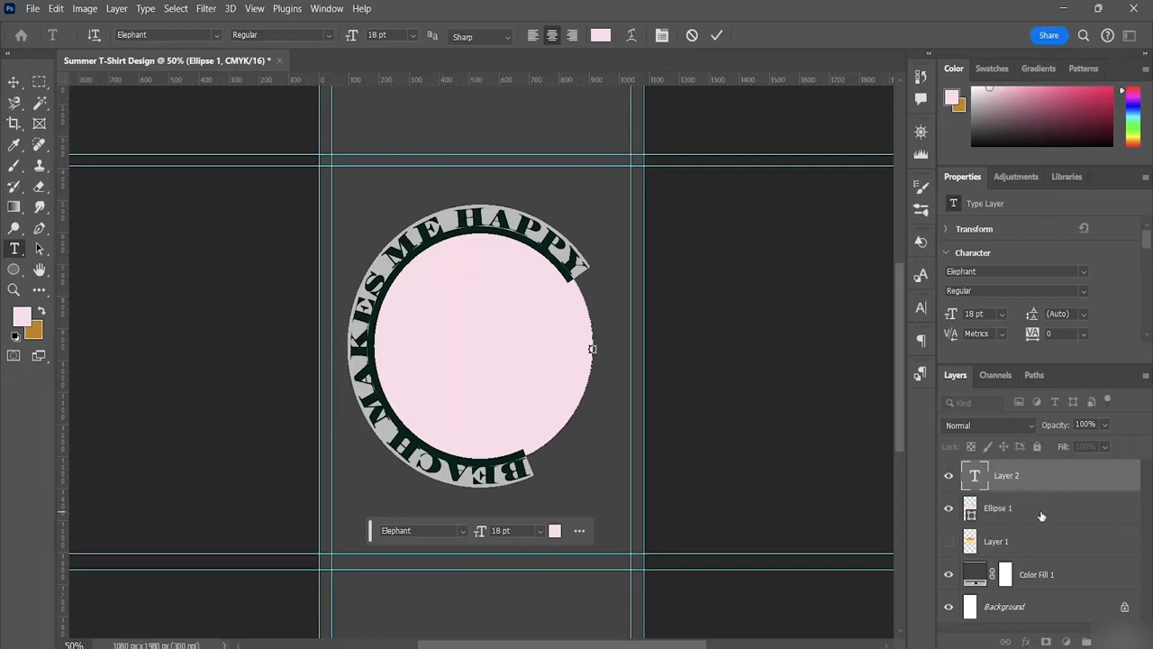
Commit the text and preview it without the pink circle by hiding the Ellipse 1 layer, and show the layer again.
left_click(948, 509)
left_click(948, 510)
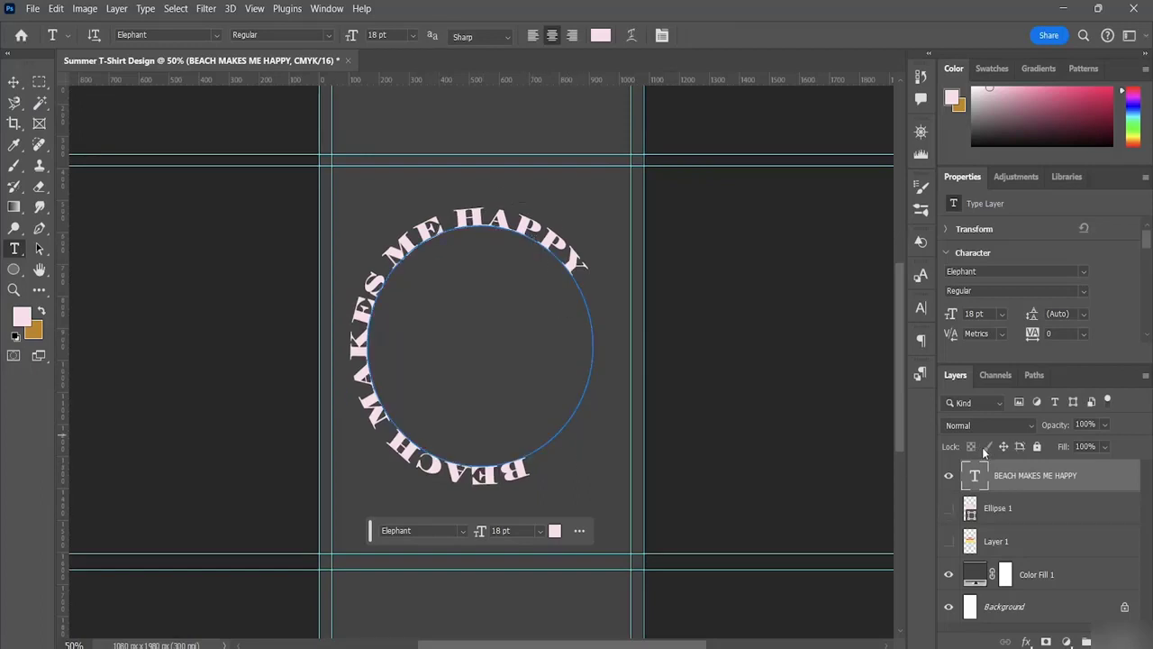
left_click(948, 510)
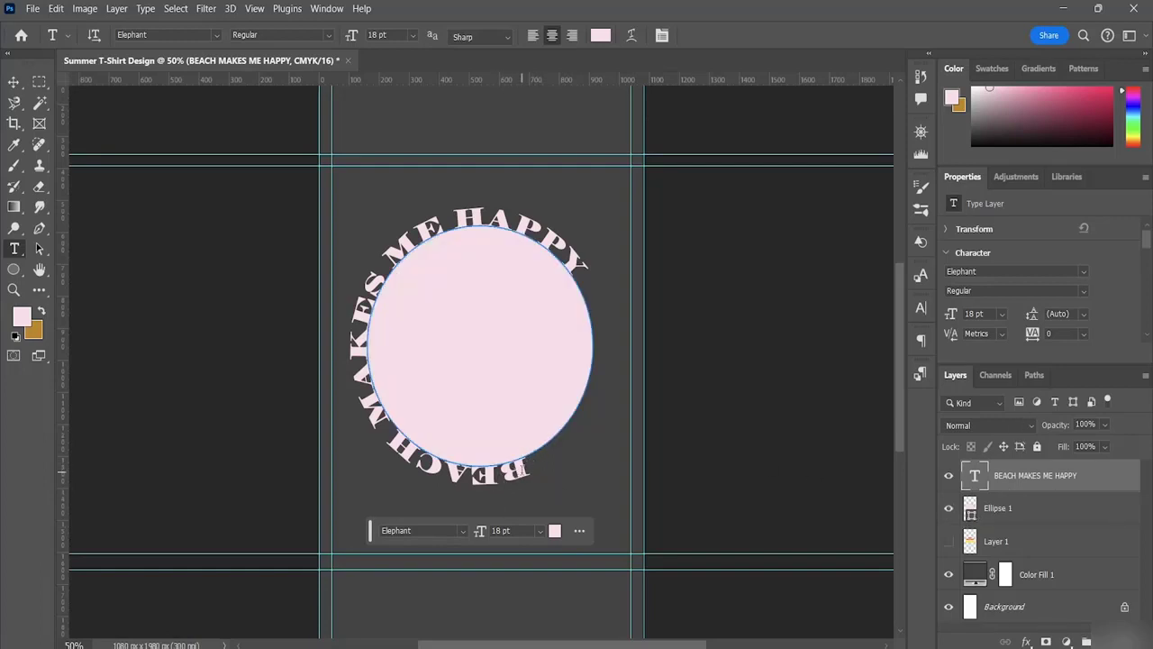
Recolor the whole circular text to white (#ffffff) and commit the edit.
left_click_drag(519, 467, 591, 348)
left_click_drag(583, 260, 584, 281)
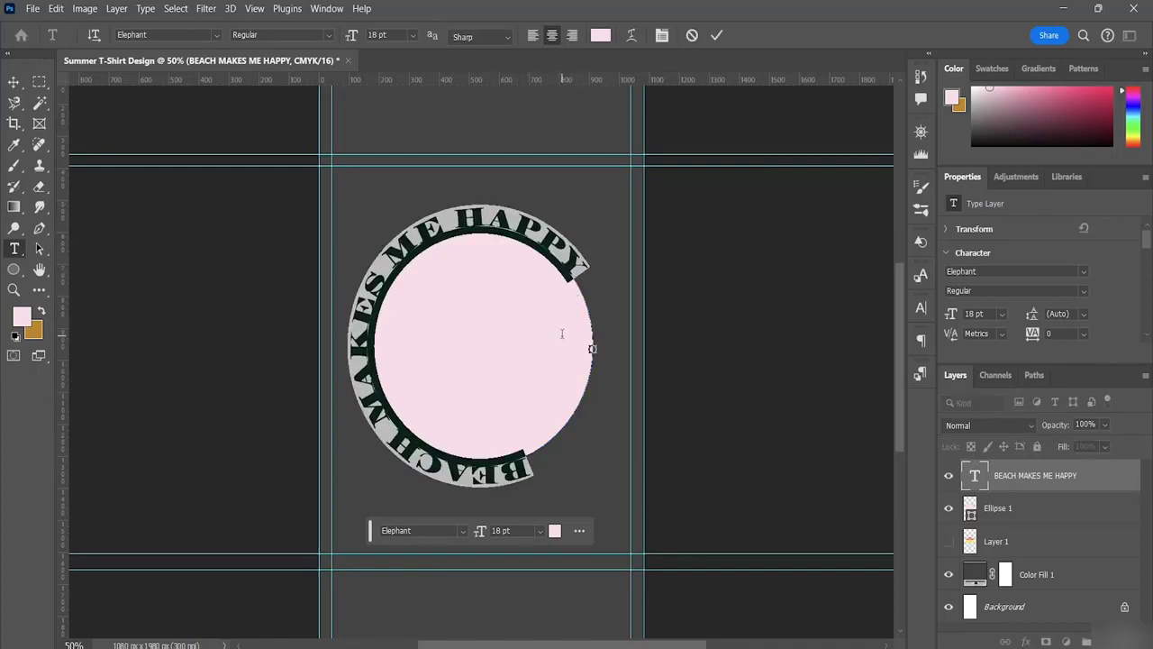
left_click(22, 316)
left_click(526, 374)
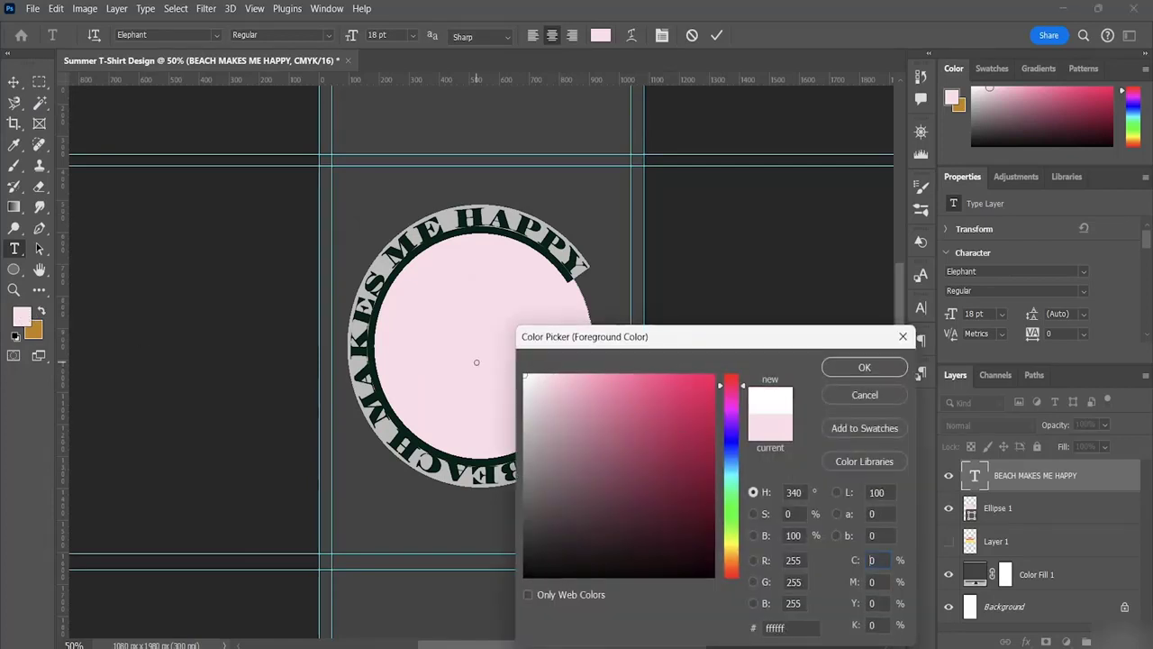
left_click(859, 371)
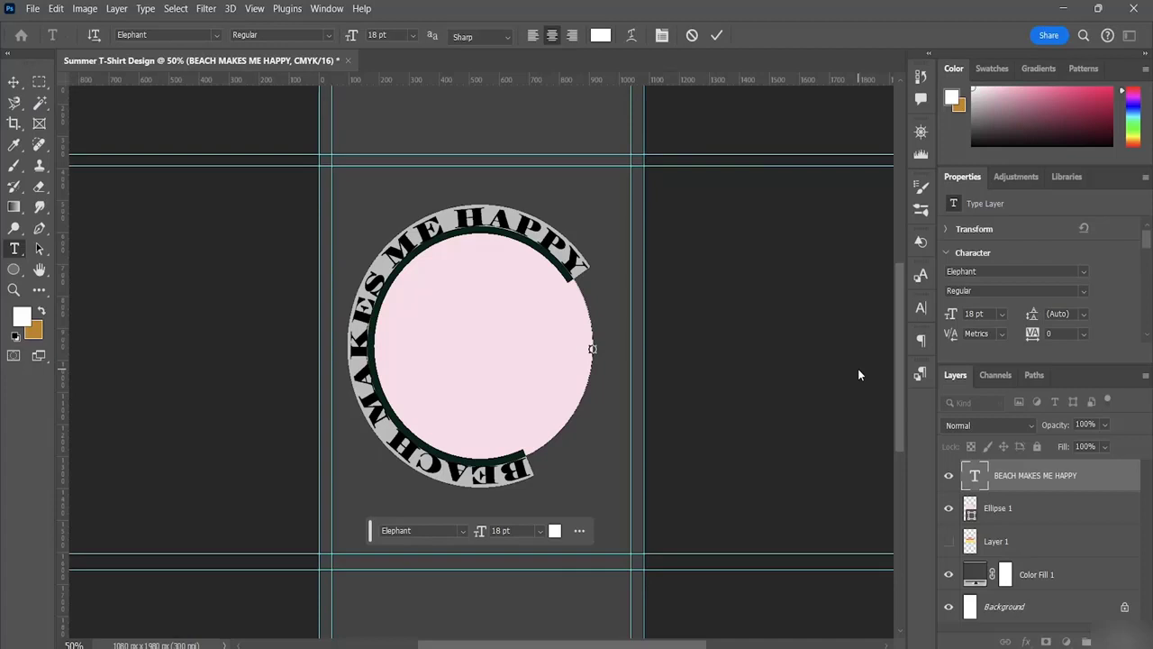
left_click(717, 36)
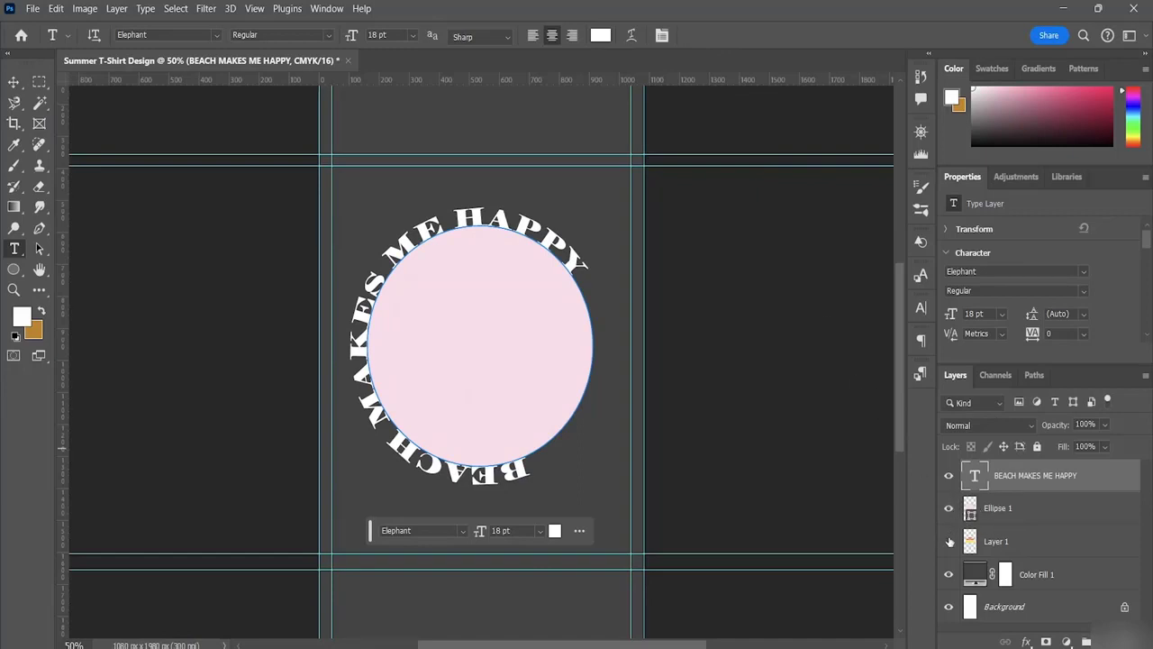
Delete the Ellipse 1 layer with the pink circle.
left_click(998, 510)
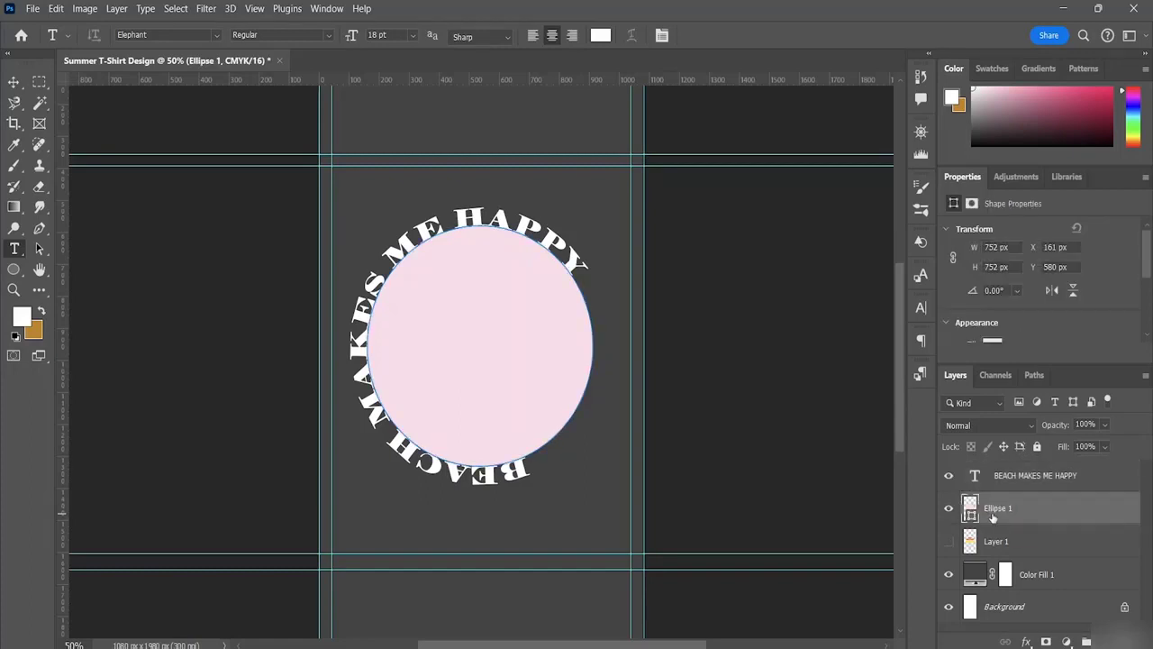
key("Delete")
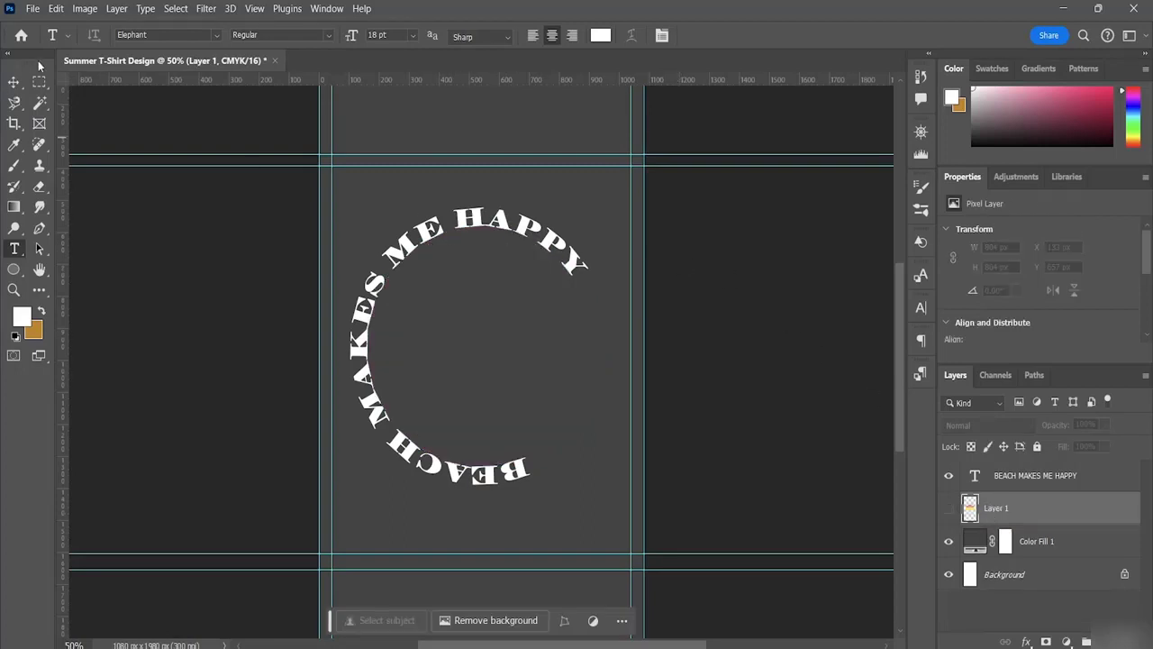
Rotate the BEACH MAKES ME HAPPY text about 72° so it arches over the top, and show Layer 1 with the striped circle.
left_click(14, 85)
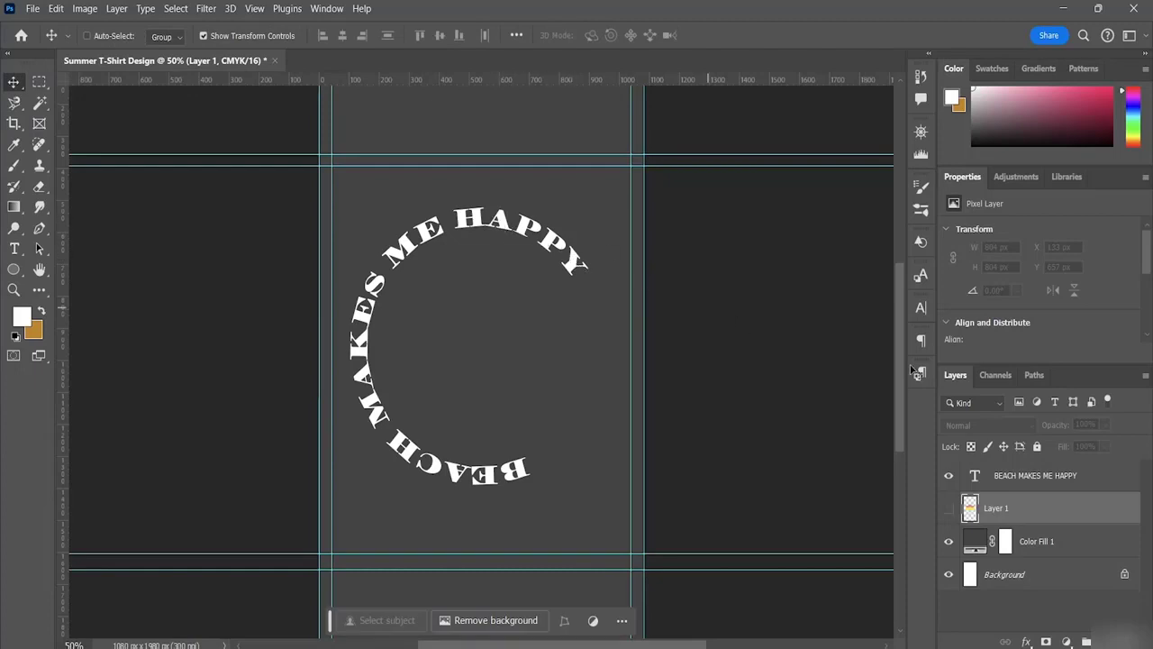
left_click(1072, 475)
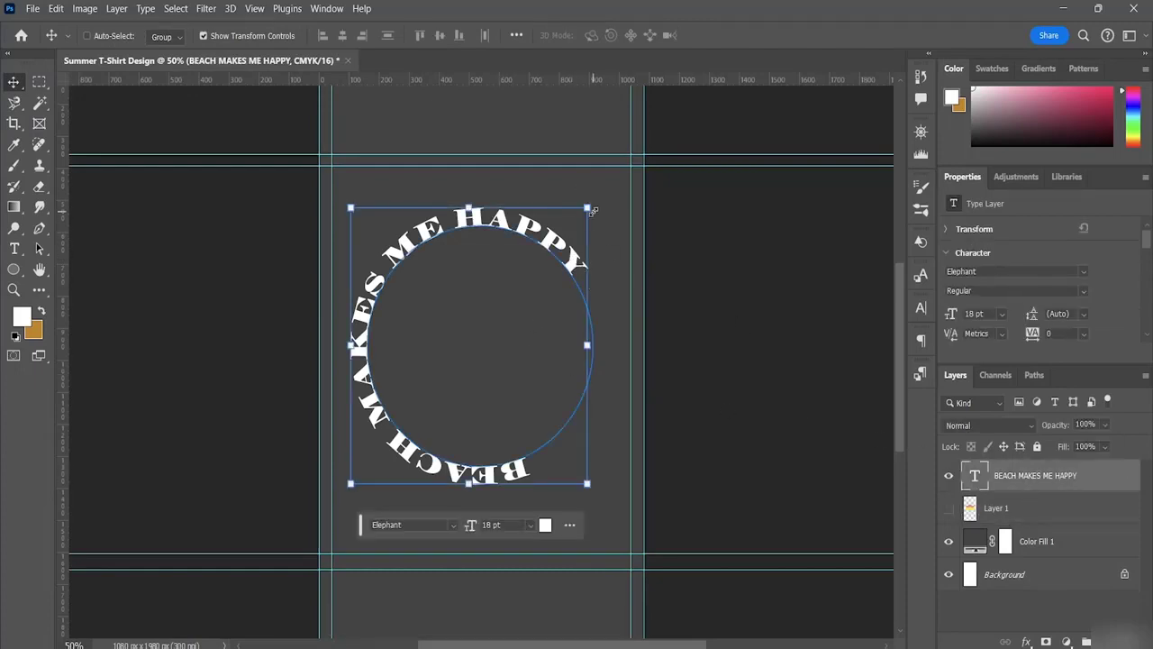
left_click_drag(593, 210, 633, 428)
key("ctrl+z")
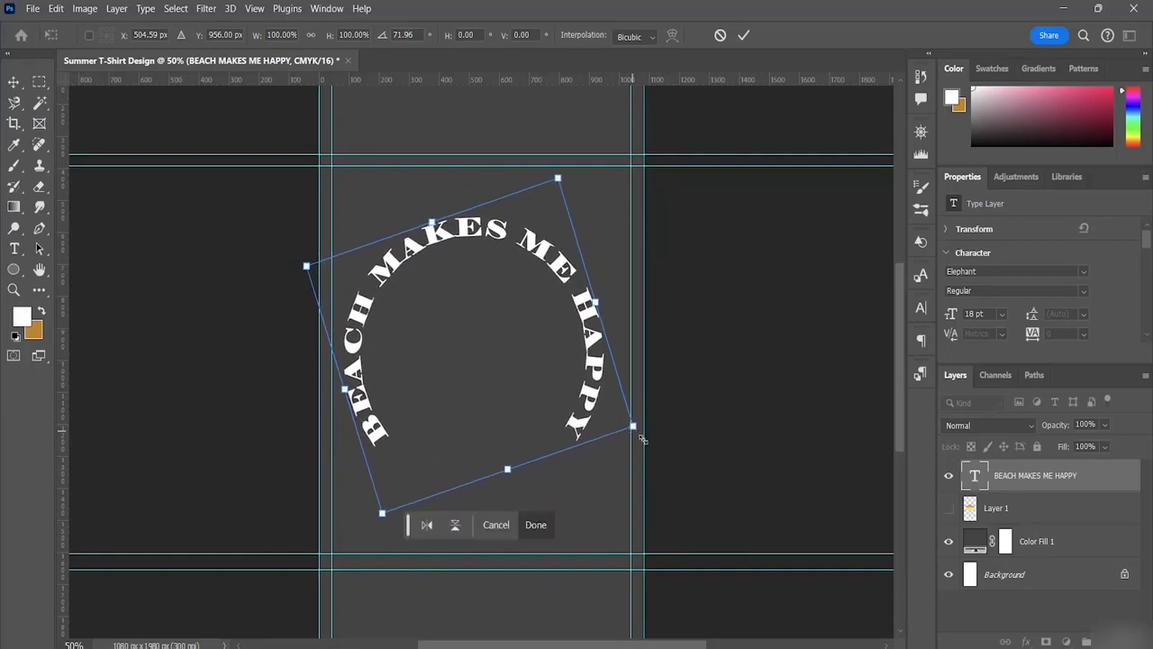
left_click(949, 508)
key("Escape")
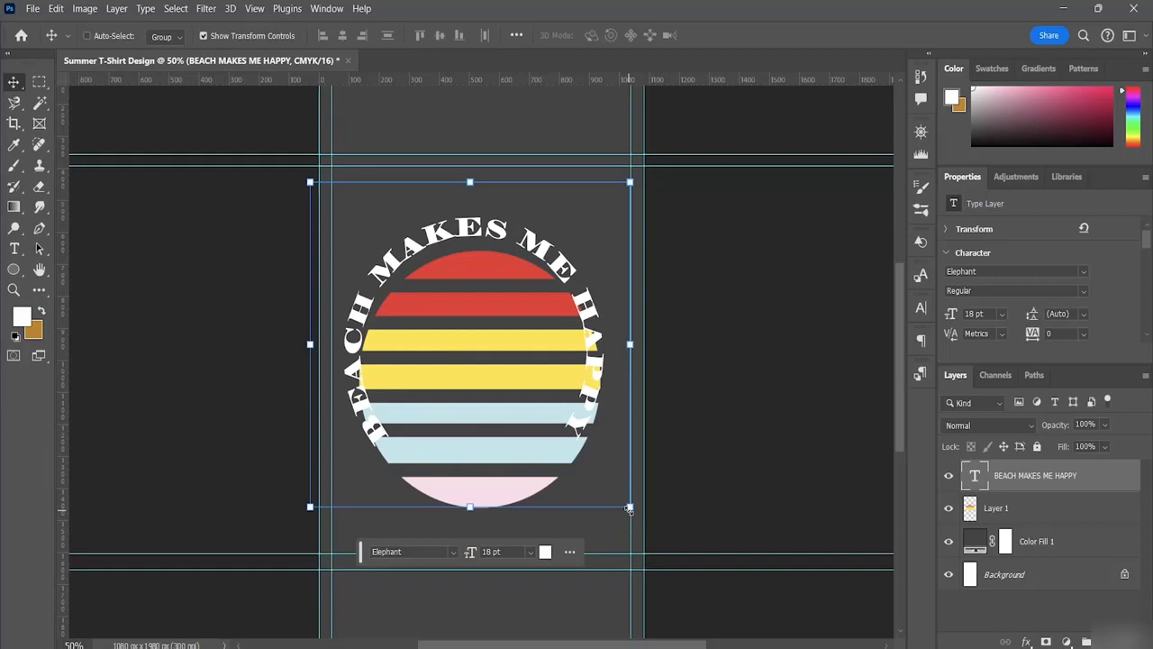
Scale the text to about 116.8% width and 110.1% height, fit it around the striped circle and rotate it about 1.7°.
left_click_drag(629, 507, 667, 536)
left_click_drag(673, 539, 690, 548)
left_click_drag(517, 237, 494, 232)
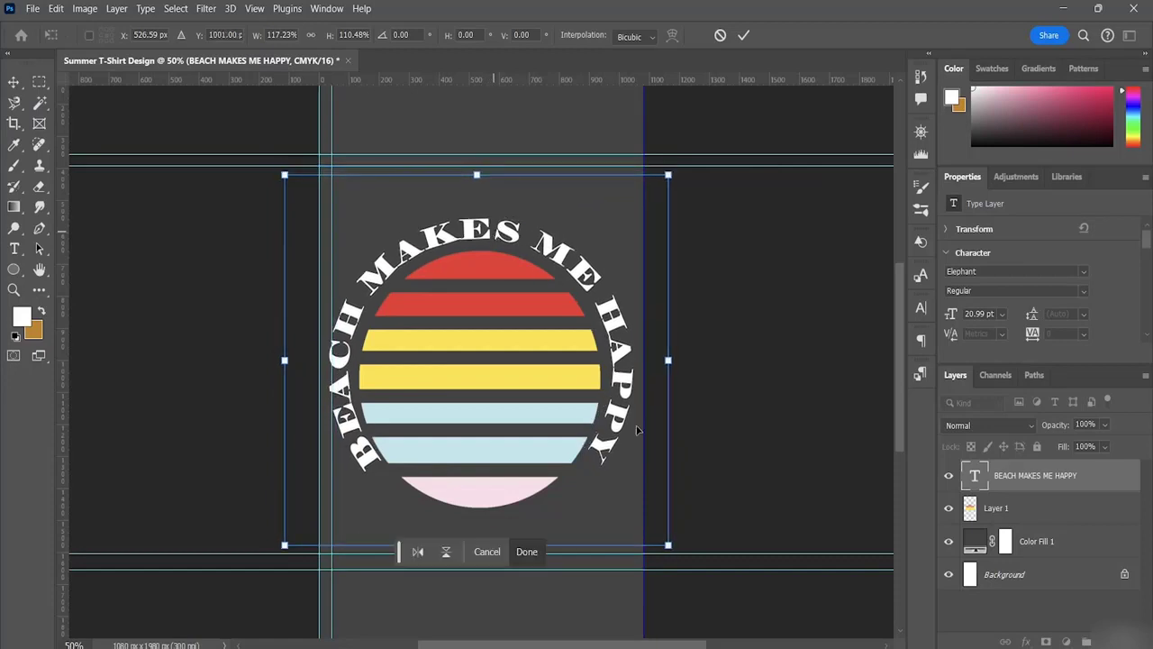
left_click_drag(667, 543, 685, 527)
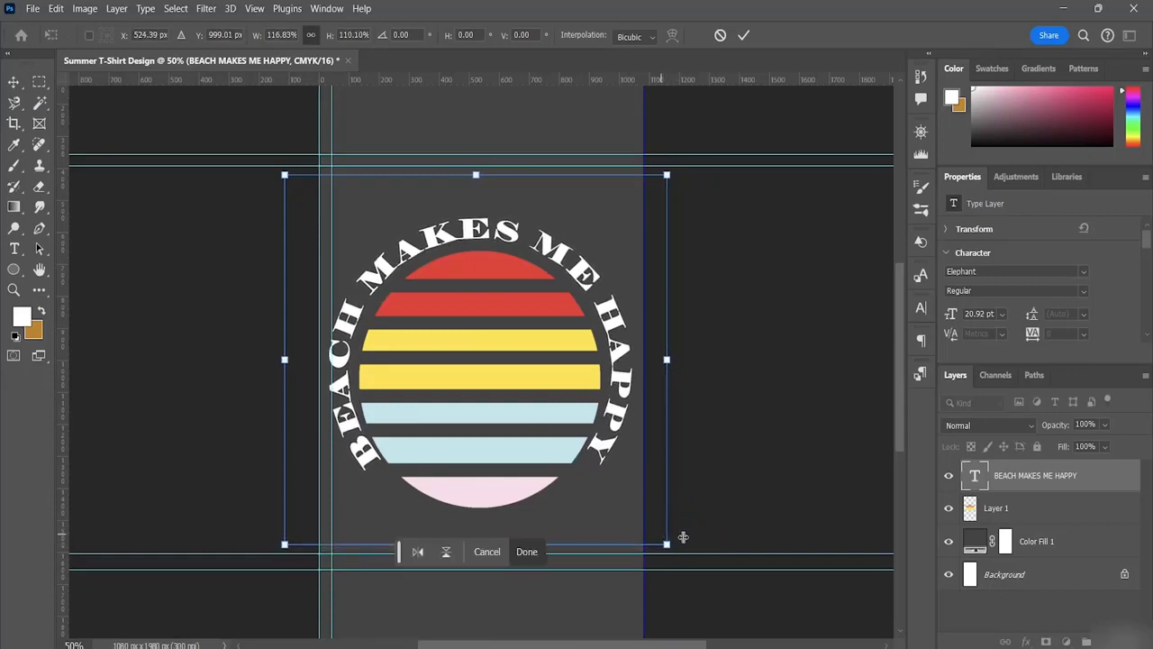
left_click_drag(678, 175, 682, 185)
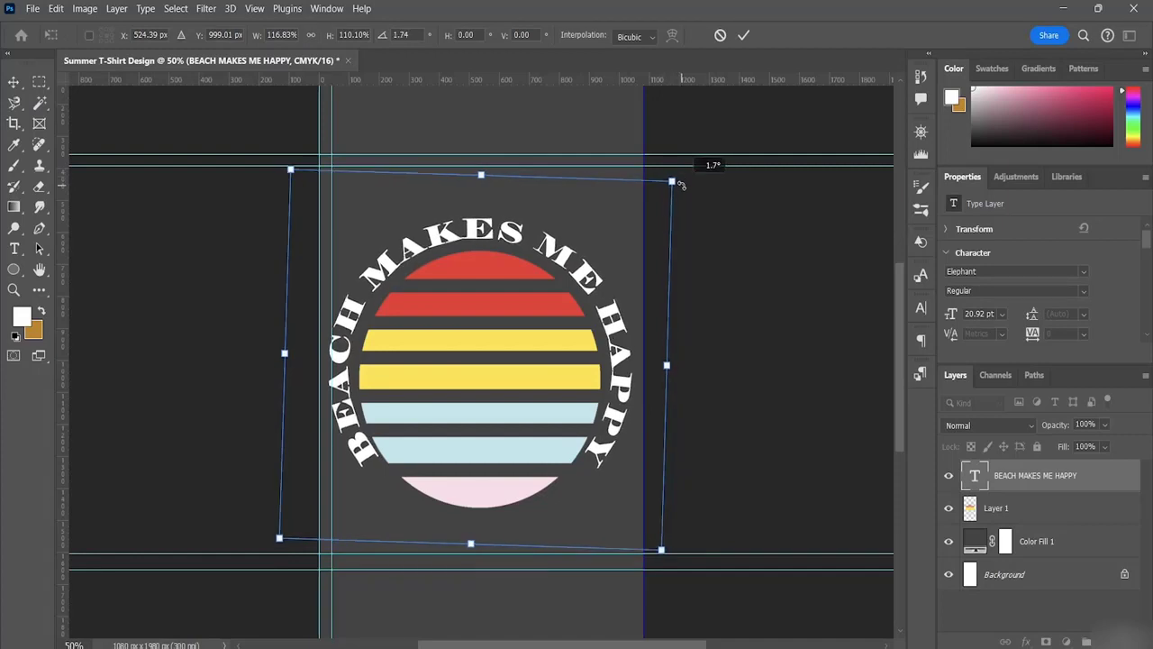
left_click_drag(681, 185, 682, 185)
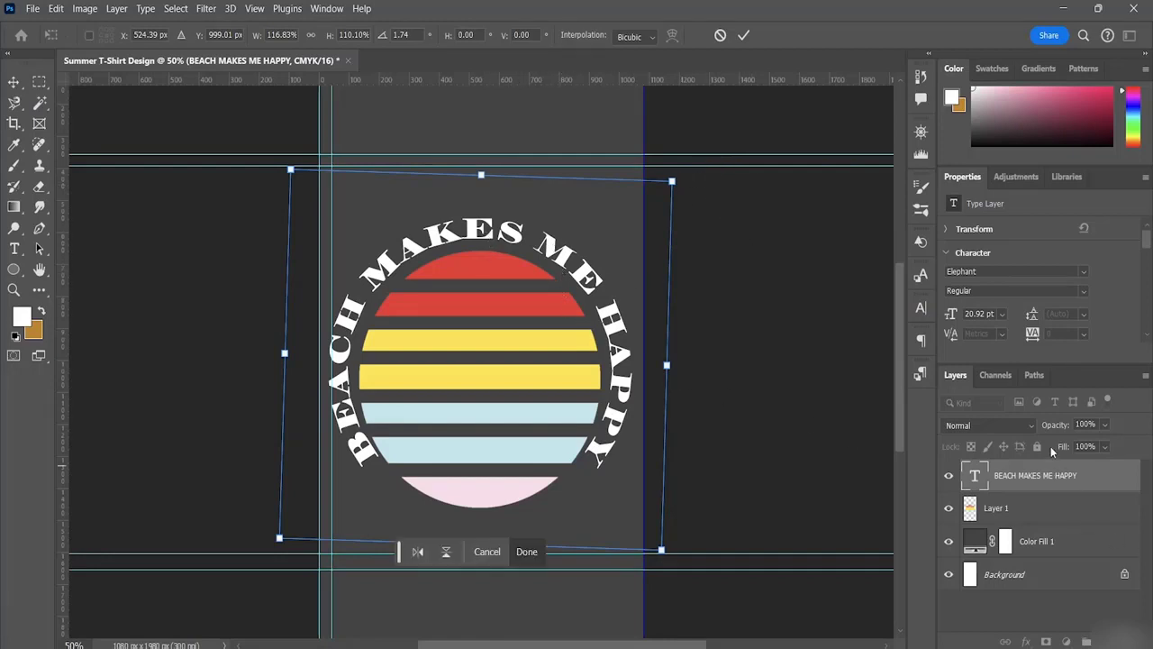
Select the text layer together with Layer 1 and align their horizontal centers.
left_click(1045, 510)
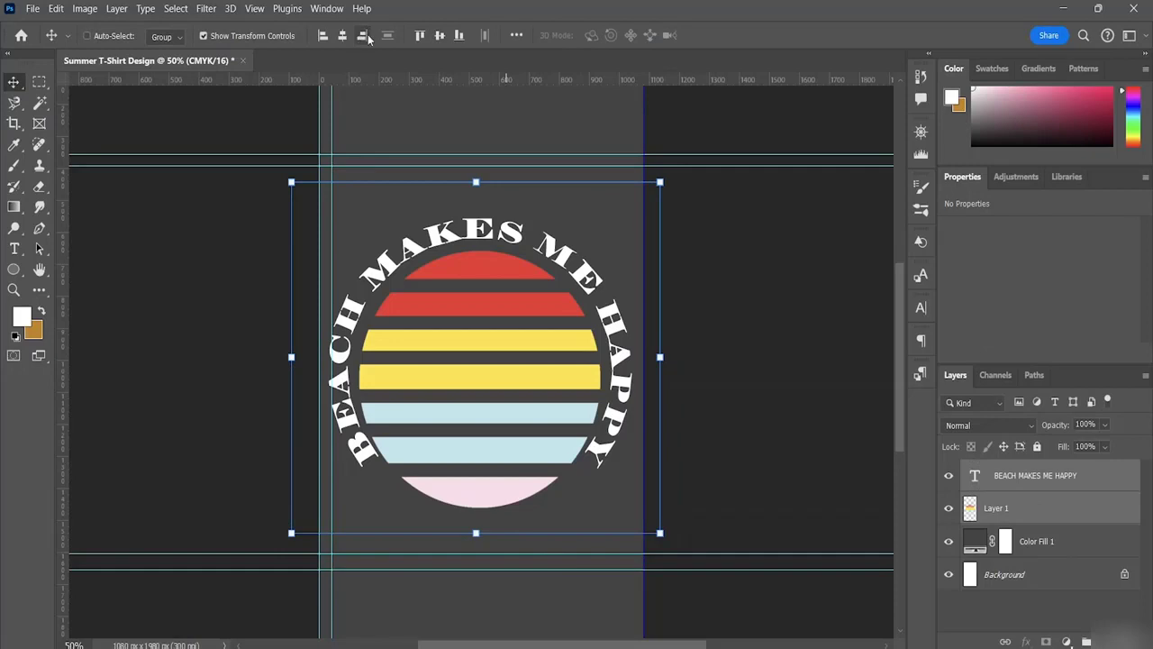
left_click(339, 37)
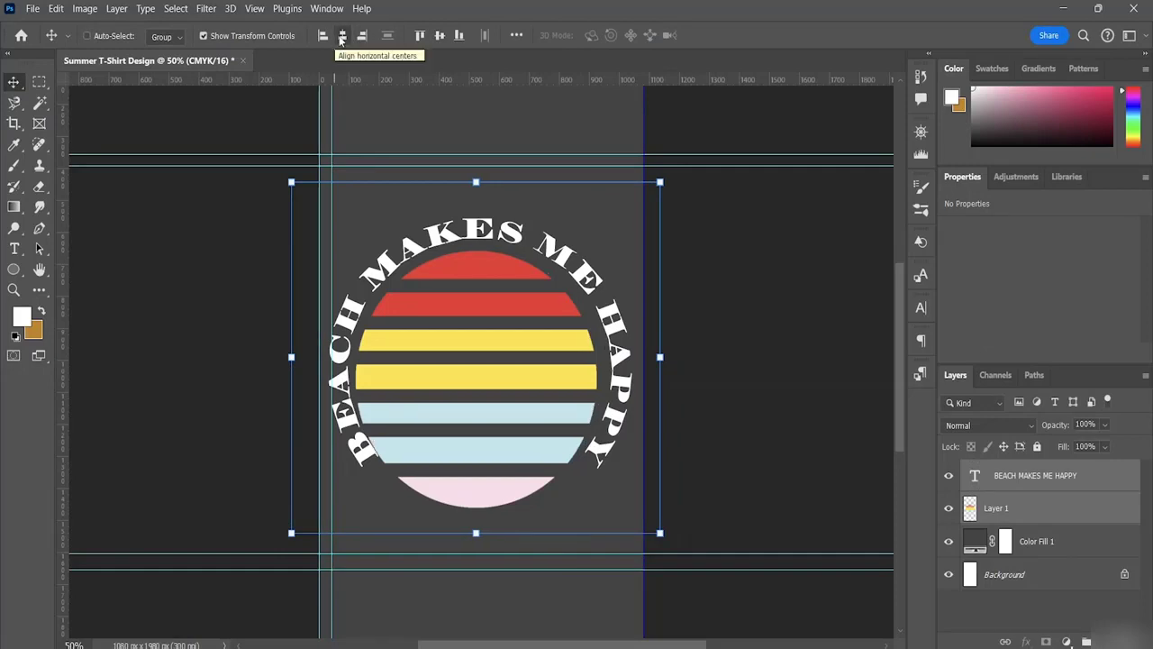
Align the vertical centers of the arched text and the striped circle, and nudge both layers slightly up.
left_click(438, 36)
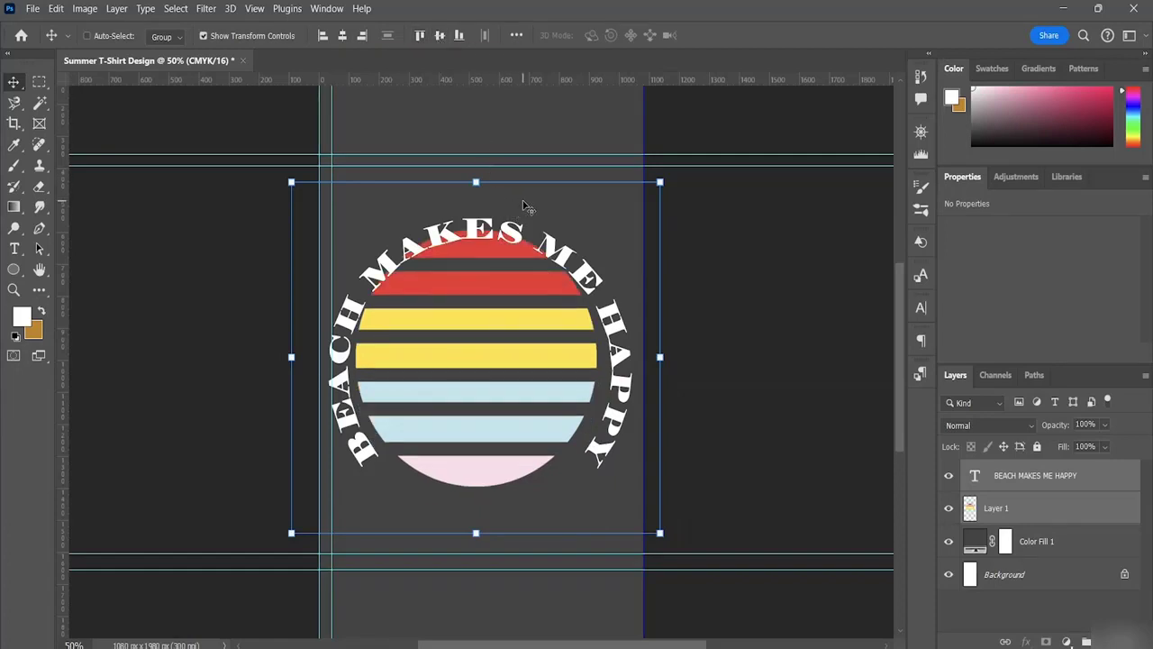
key("Up")
key("Up")
key("Up")
key("Up")
key("Up")
key("Up")
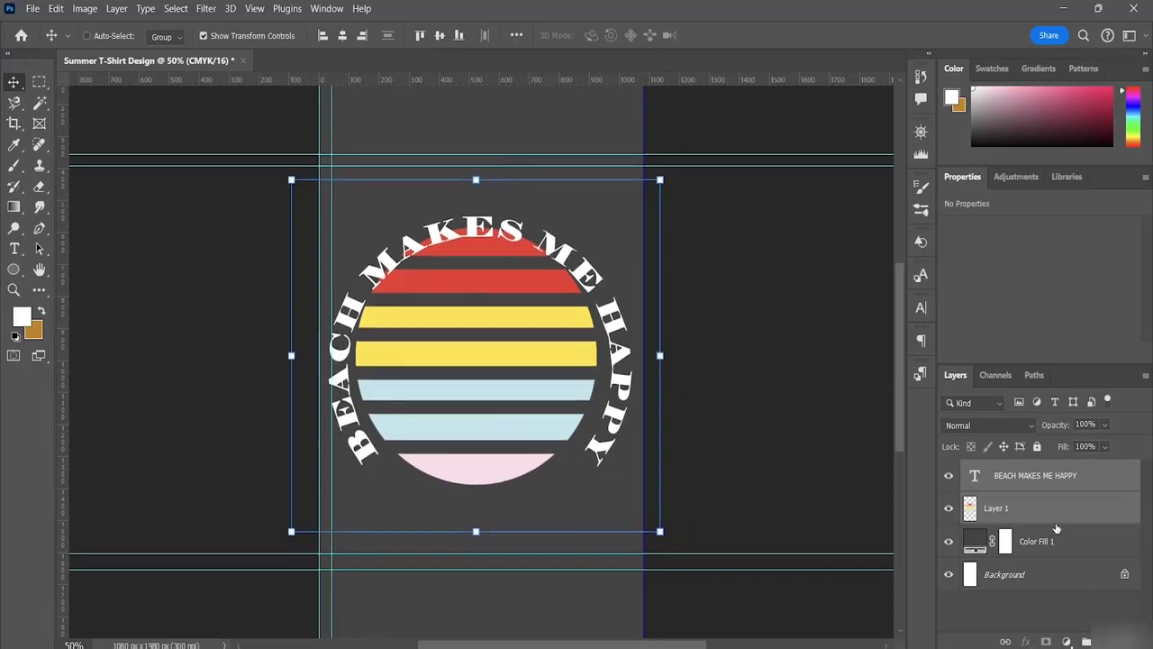
Move the striped circle on Layer 1 down to Y 638 px so it clears the arched text.
left_click(1036, 489)
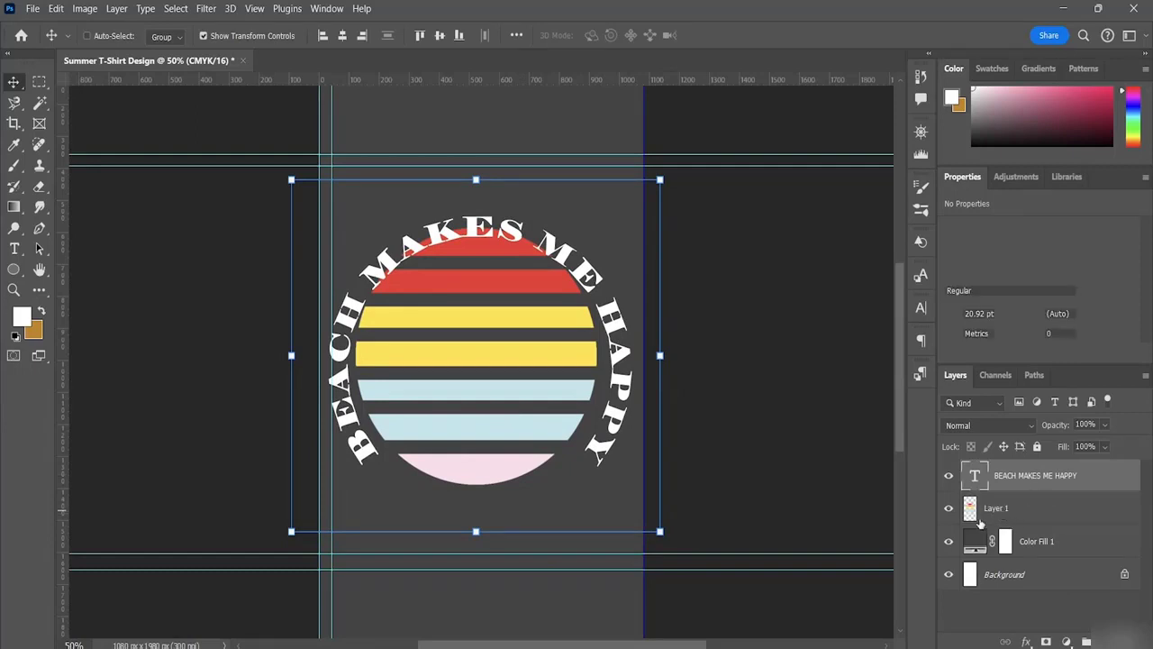
left_click(1007, 513)
key("Down")
key("Down")
key("Down")
key("Down")
key("Down")
key("Down")
key("Down")
key("Down")
key("Down")
key("Down")
key("Down")
key("Down")
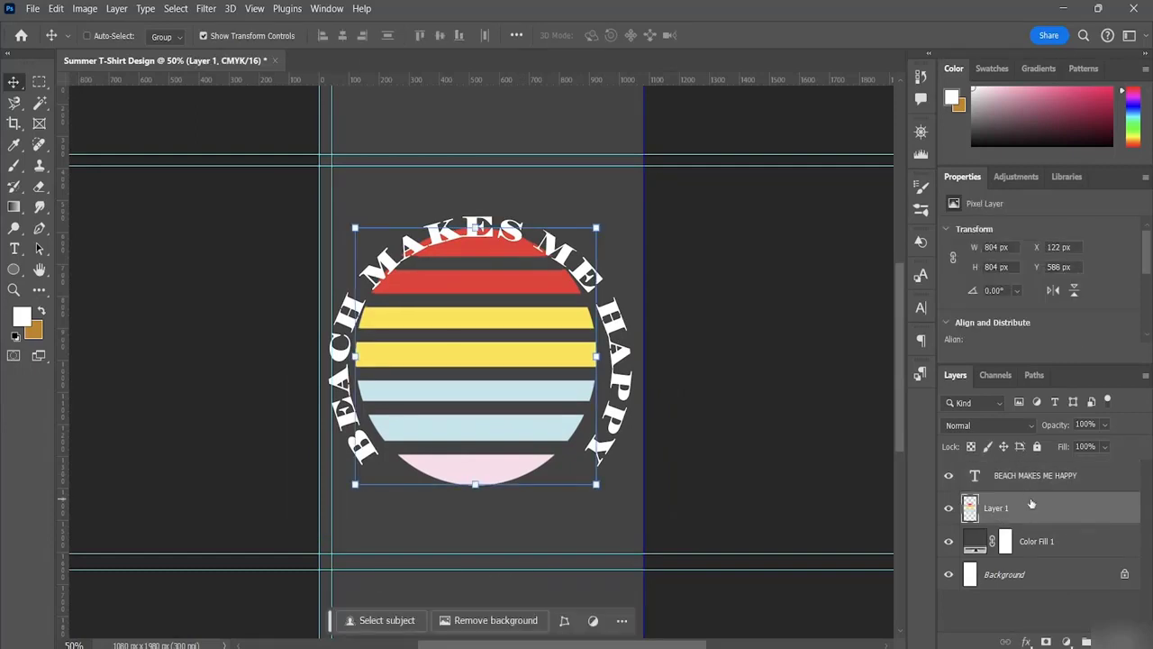
key("Down")
key("Down")
key("Down")
key("Down")
key("Down")
key("Down")
key("Down")
key("Down")
key("Down")
key("Down")
key("Down")
key("Down")
key("Down")
key("Down")
key("Down")
key("Down")
key("Down")
key("Down")
key("Down")
key("Down")
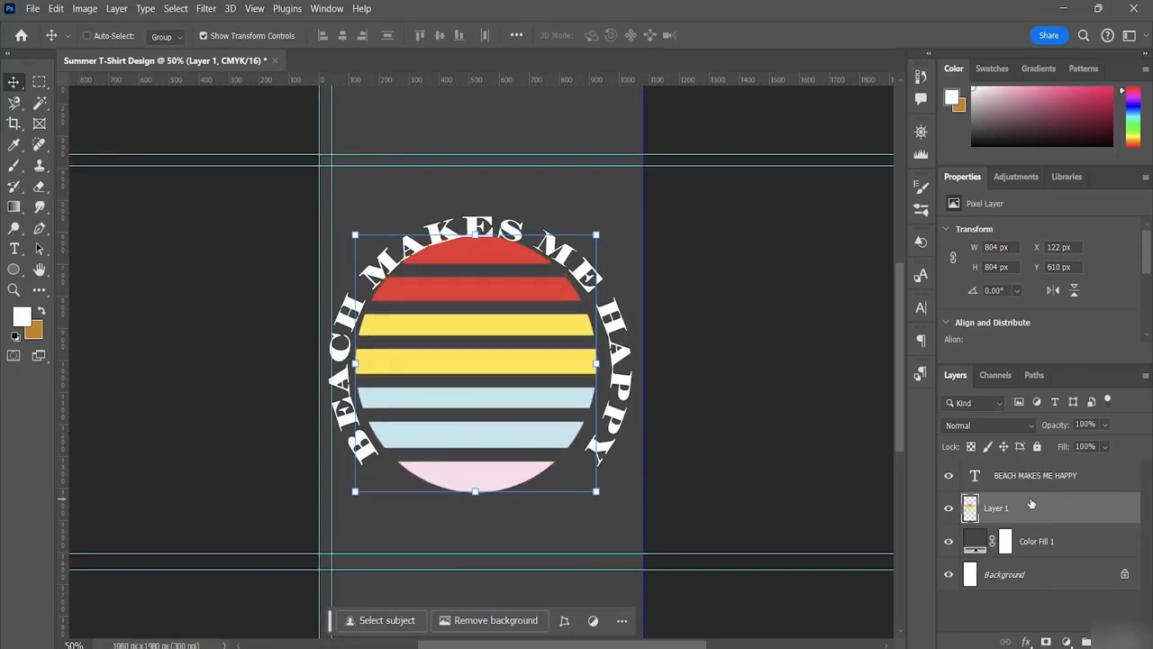
key("Down")
key("Down")
key("Down")
key("Down")
key("Down")
key("Down")
key("Down")
key("Down")
key("Down")
key("Down")
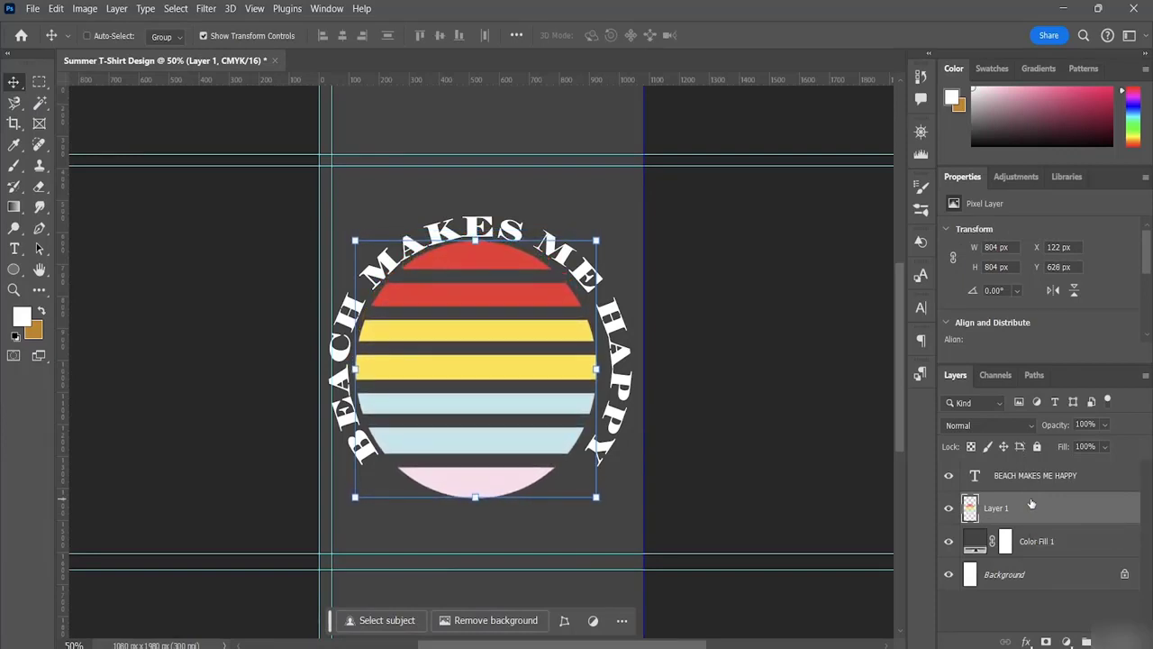
key("Down")
key("Down")
key("Down")
key("Down")
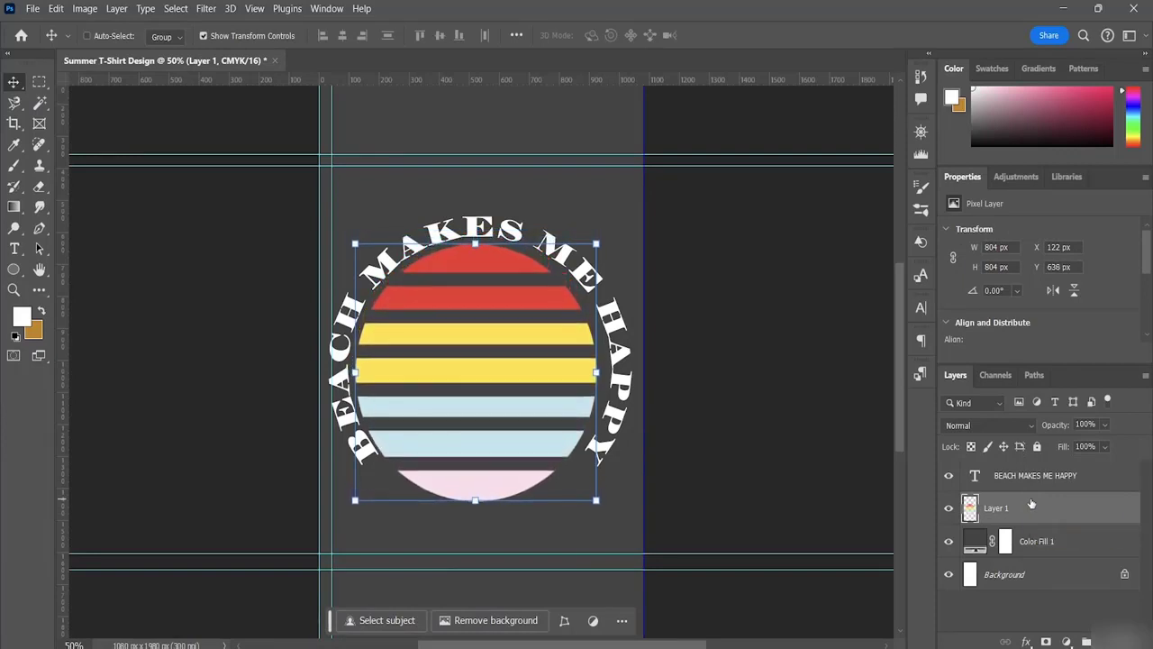
Move the striped circle right to X 136 px to center it inside the text, and deselect the layer.
key("Right")
key("Right")
key("Right")
key("Right")
key("Right")
key("Right")
key("Right")
key("Right")
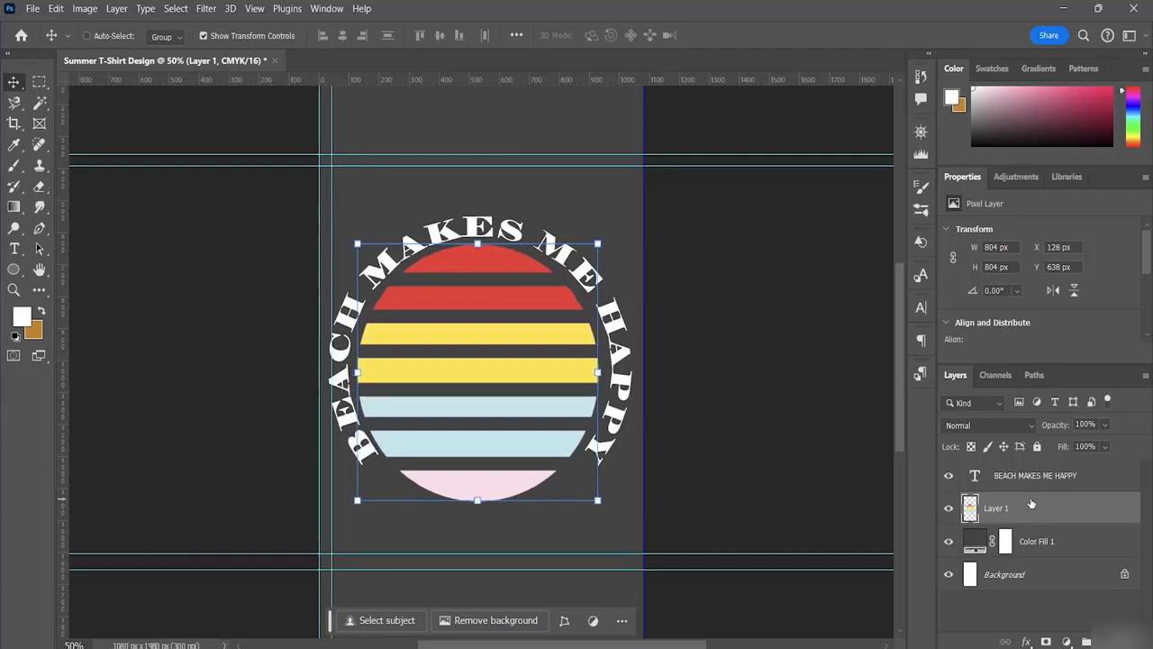
key("Right")
key("Right")
key("Right")
key("Right")
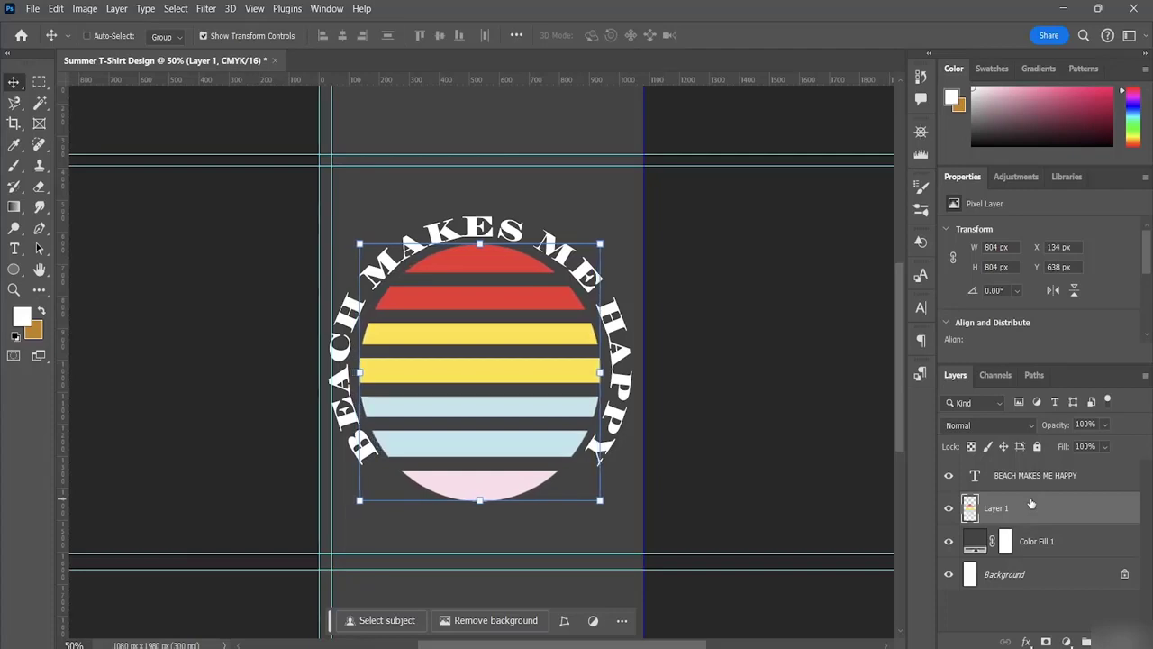
key("Right")
key("Right")
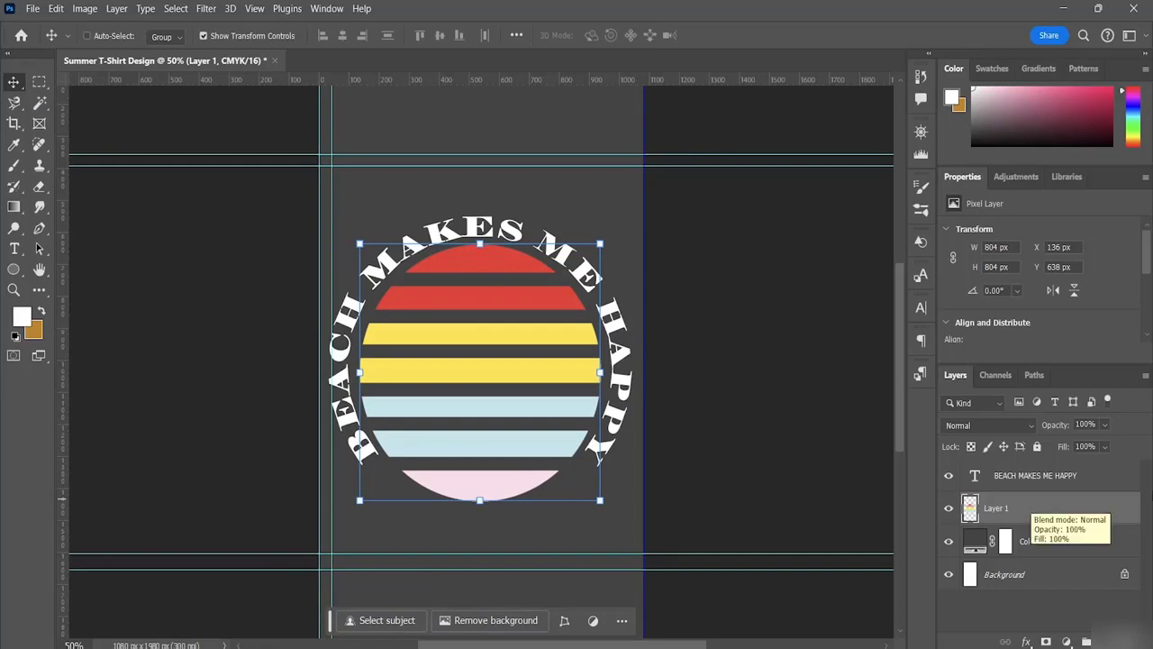
left_click(1053, 617)
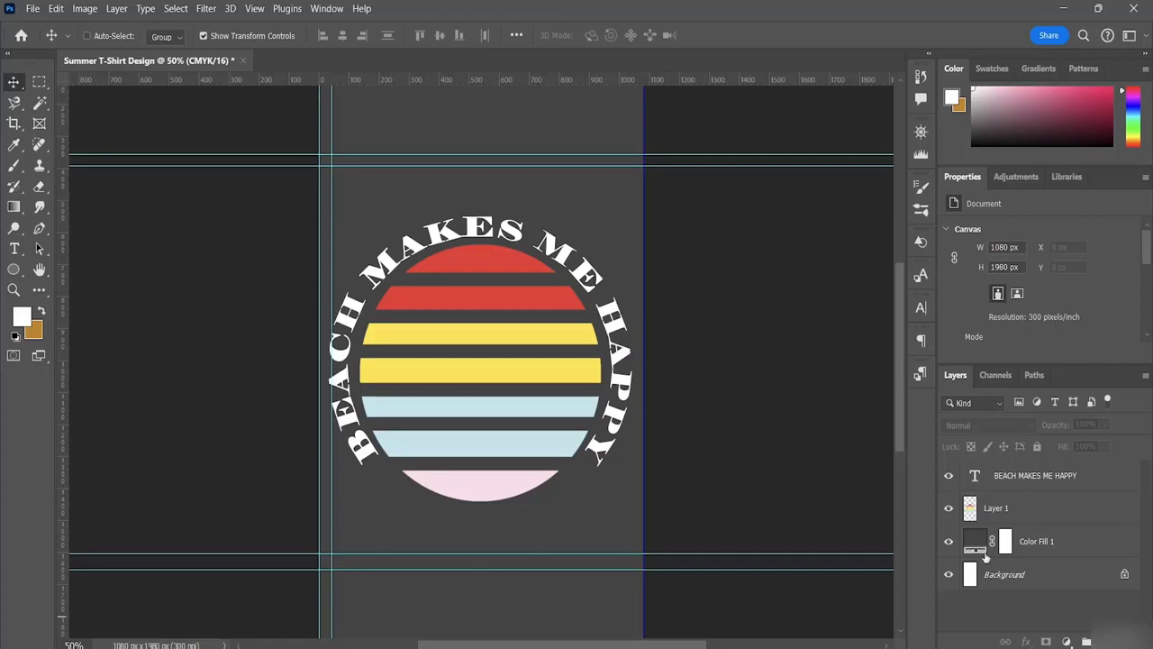
left_click(1039, 474)
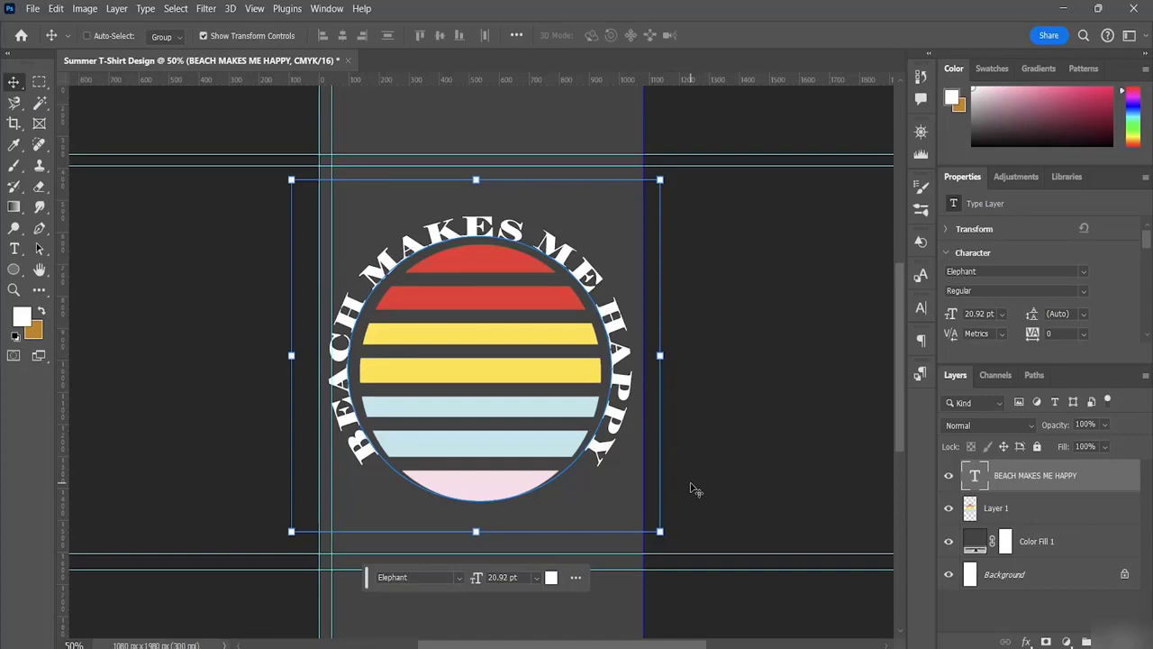
left_click(995, 621)
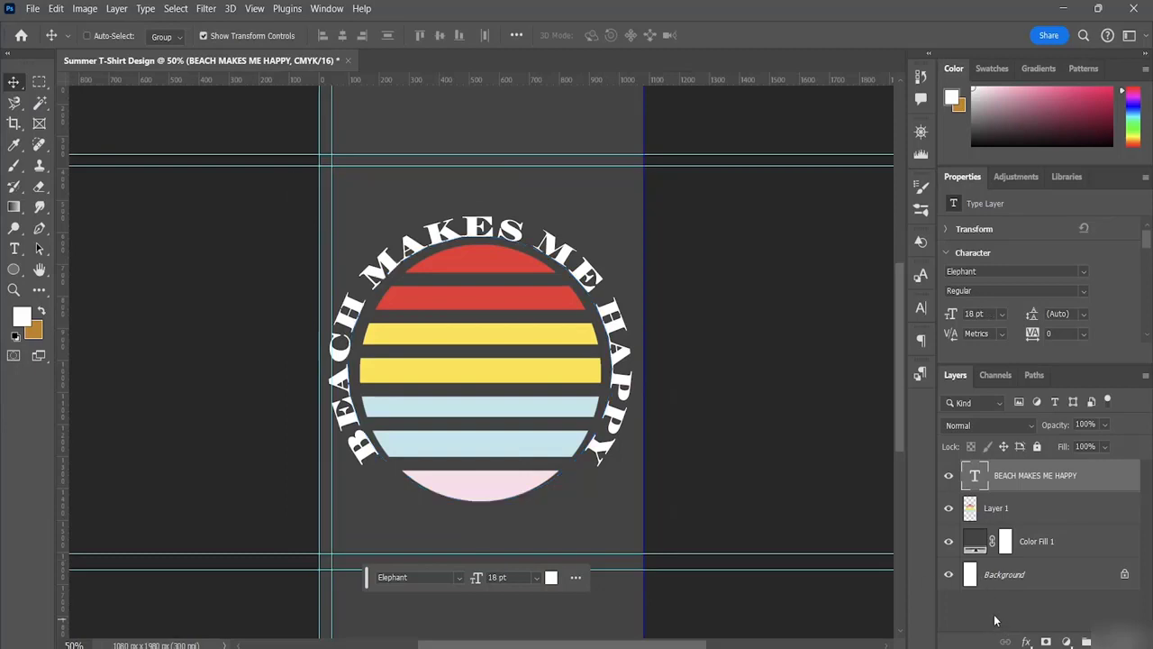
left_click(995, 620)
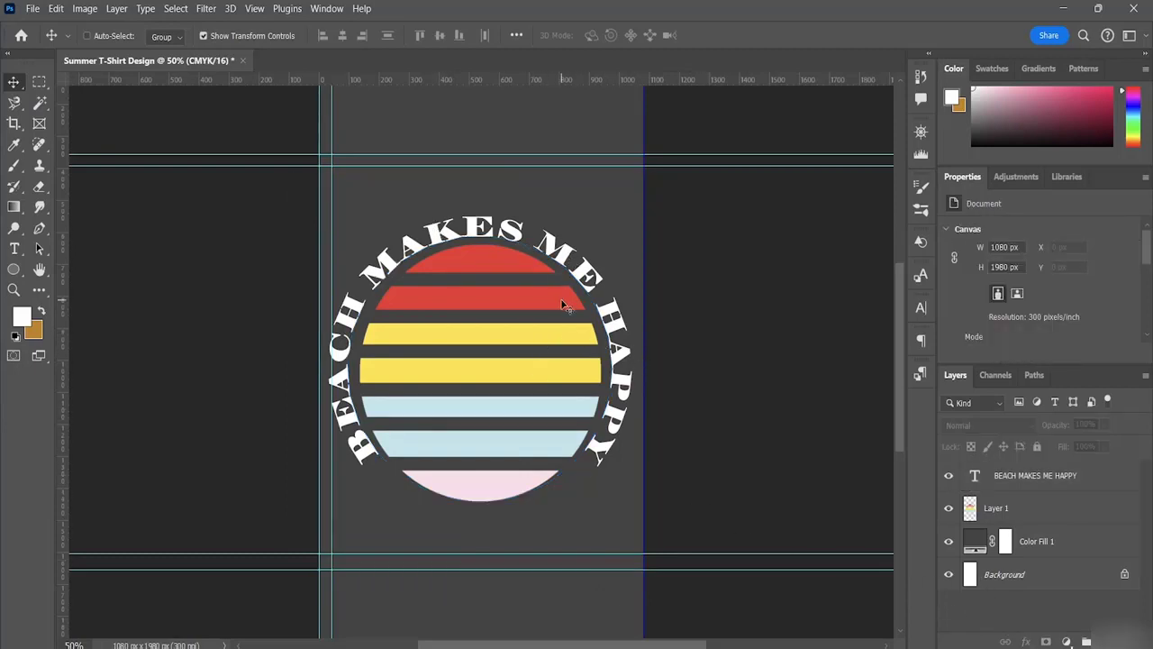
Select Layer 1 together with the BEACH MAKES ME HAPPY text and nudge both slightly to the right.
left_click(1029, 518)
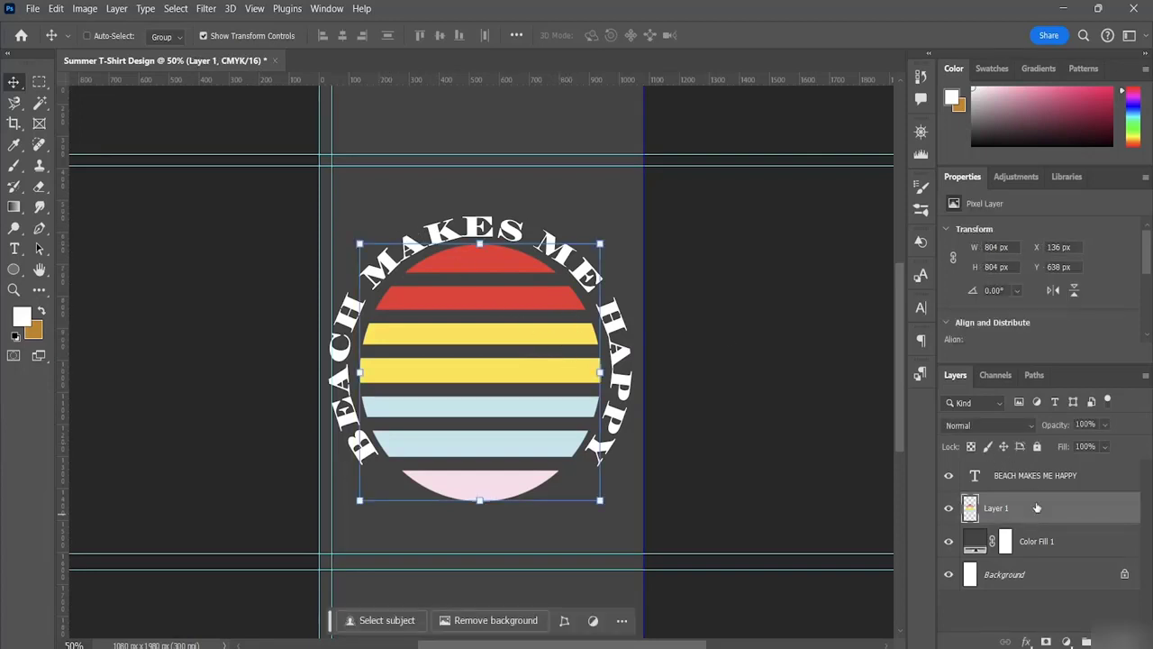
left_click(1040, 481, "shift")
key("Right")
key("Right")
key("Right")
key("Right")
key("Right")
key("Right")
key("Right")
key("Right")
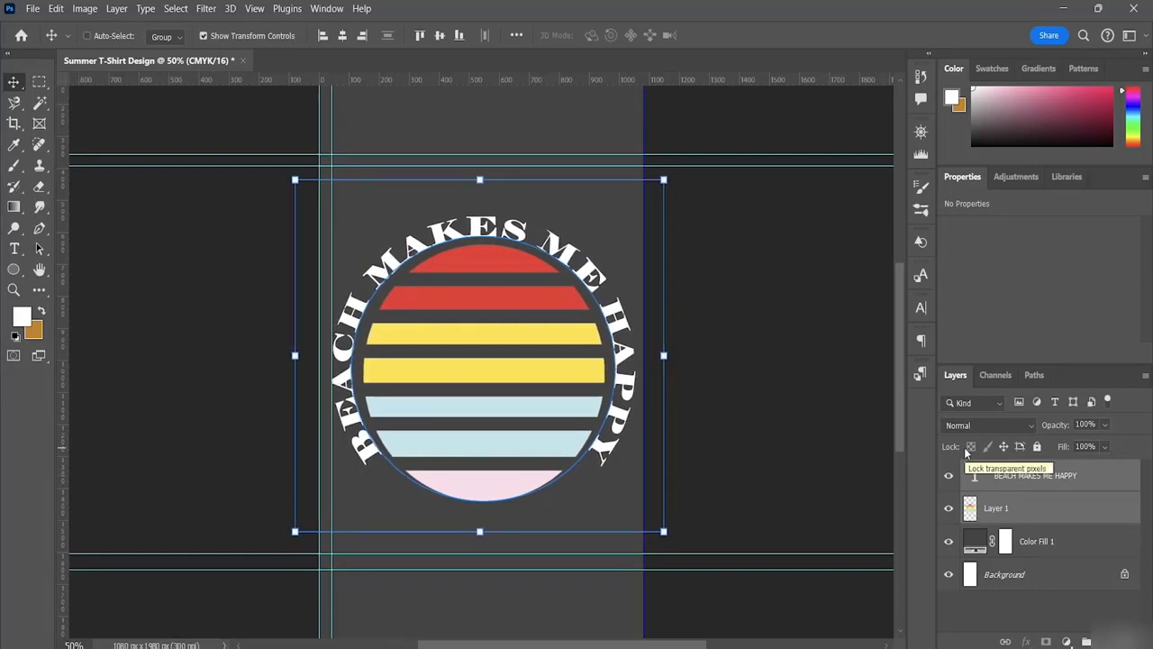
key("Right")
key("Right")
key("Right")
key("Right")
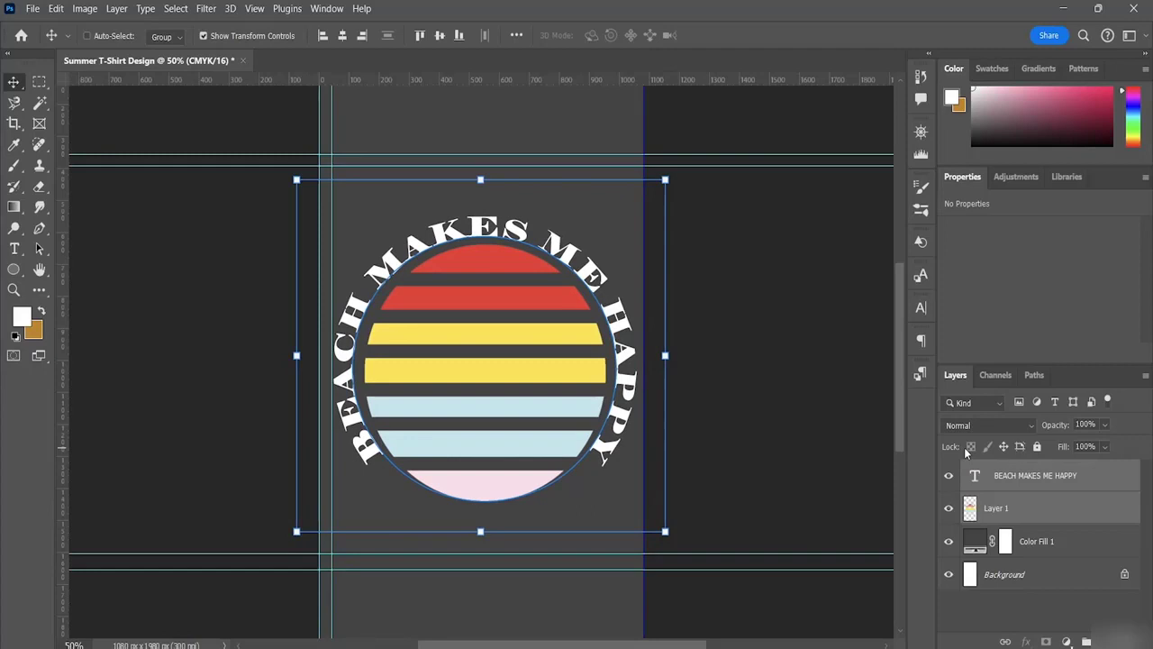
key("Right")
key("Right")
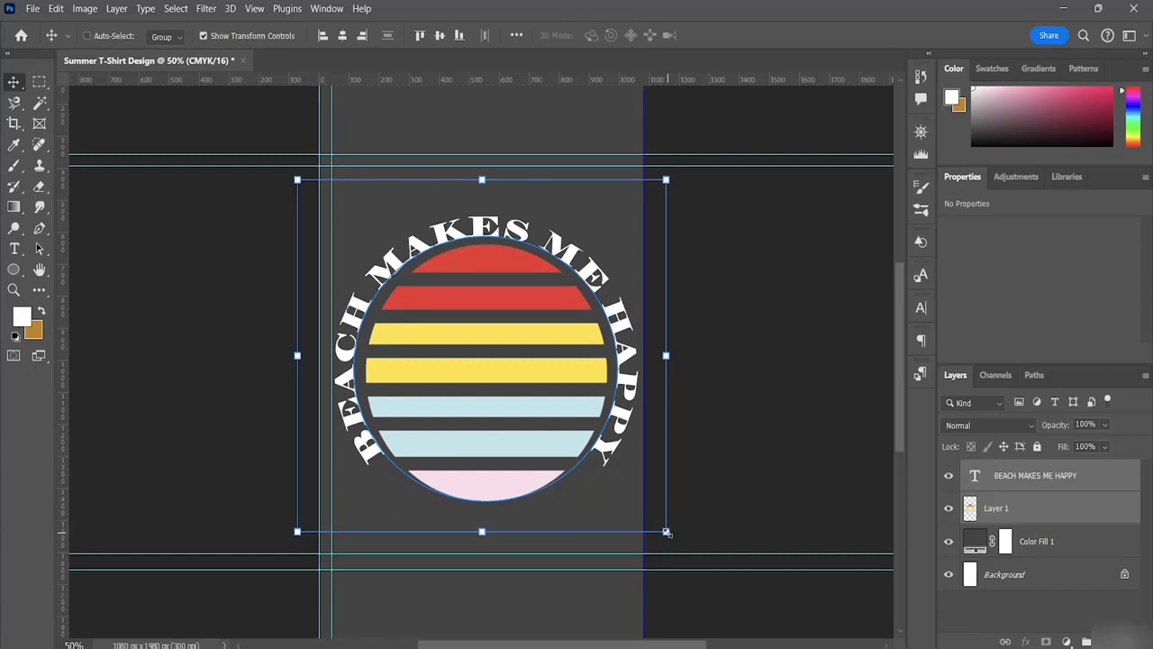
Scale the text and striped circle together to about 87.12%, move them right to X 545 px and apply the transform.
left_click_drag(666, 532, 625, 478)
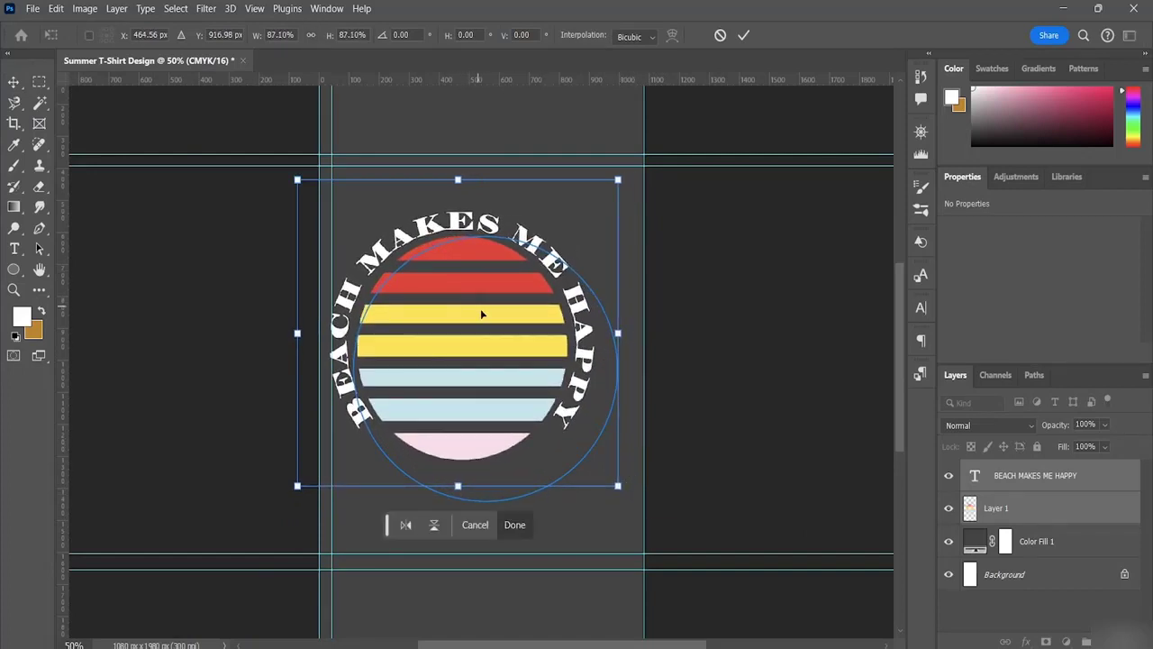
key("Right")
key("Right")
key("Right")
key("Right")
key("Right")
key("Right")
key("Right")
key("Right")
key("Right")
key("Right")
key("Right")
key("Right")
key("Right")
key("Right")
key("Right")
key("Right")
key("Right")
key("Right")
key("Right")
key("Right")
key("Right")
key("Right")
key("Right")
key("Right")
key("Right")
key("Right")
key("Right")
key("Right")
key("Right")
key("Right")
key("Right")
key("Right")
key("Right")
key("Right")
key("Right")
key("Right")
key("Right")
key("Right")
key("Right")
key("Right")
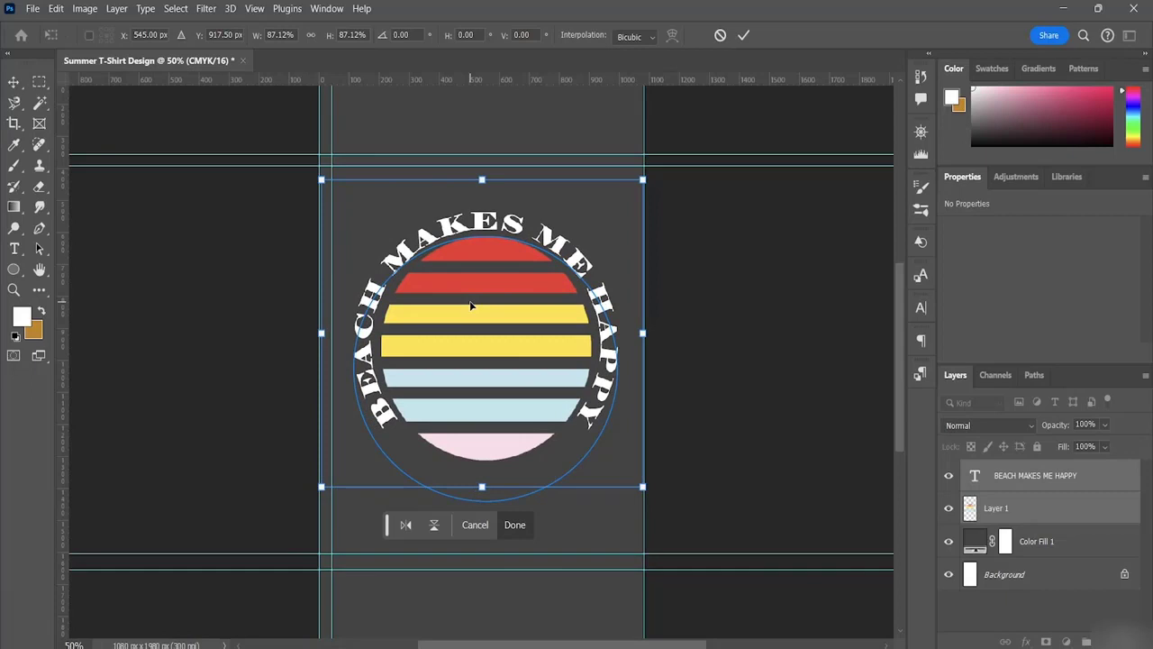
left_click(1034, 611)
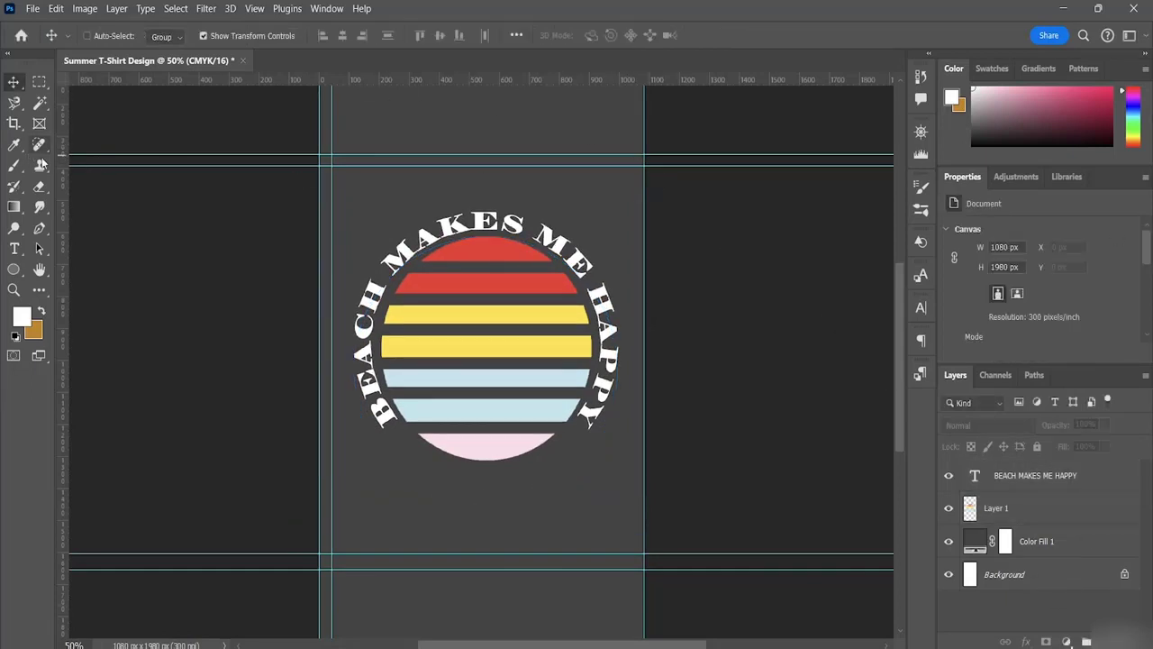
Add a vertical guide just inside the canvas's right edge, mirroring the left margin guide.
left_click_drag(63, 152, 631, 159)
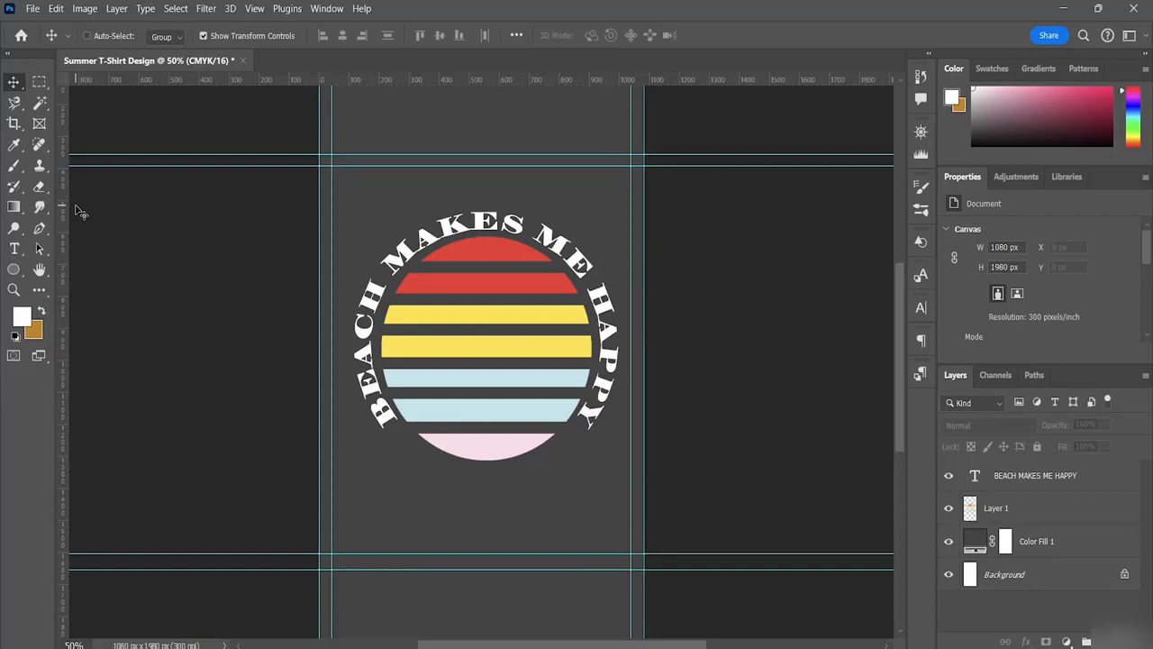
Create a new layer above the arched text and add the text "NORTH CAROLINA" below the striped circle.
left_click(1059, 486)
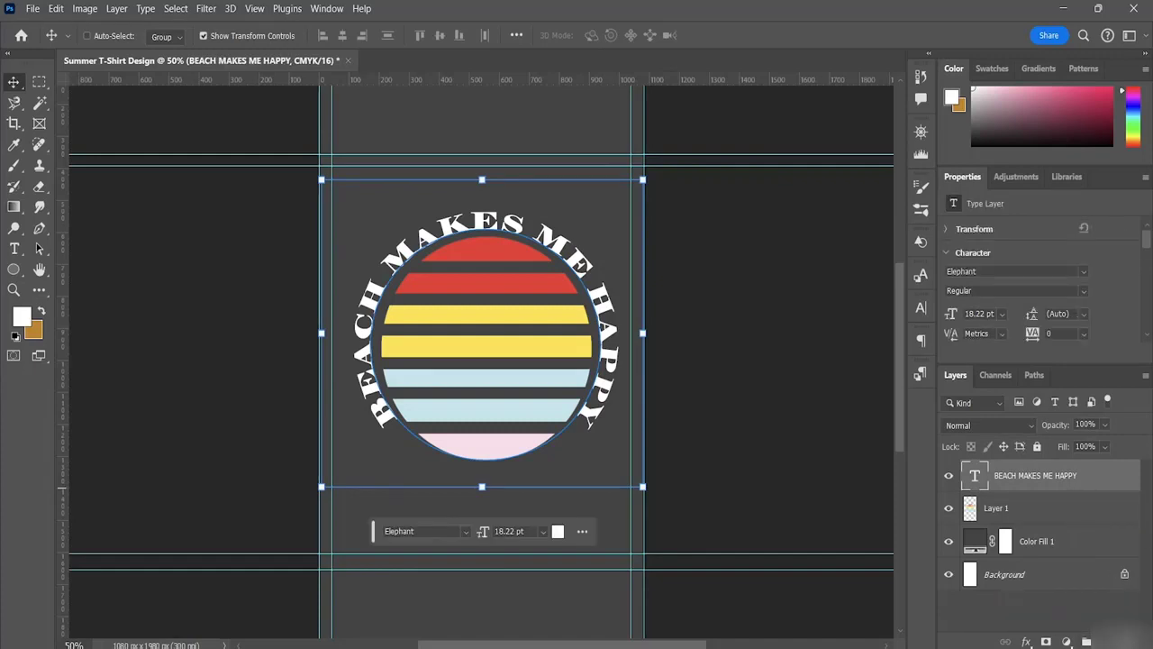
left_click(1106, 642)
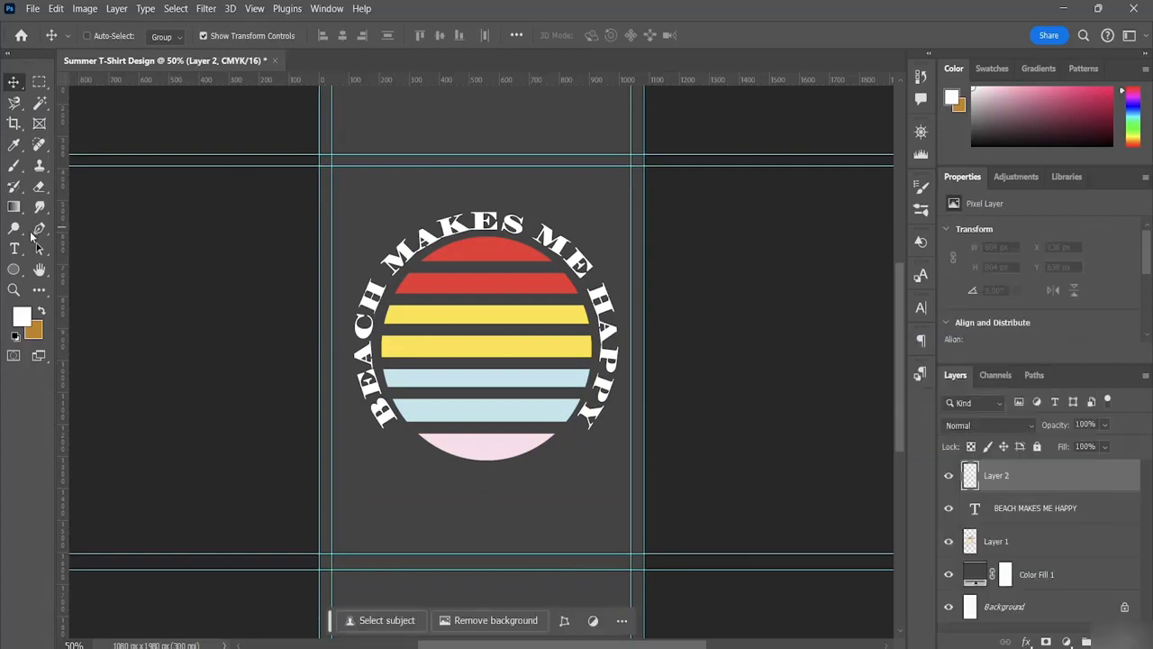
left_click(14, 250)
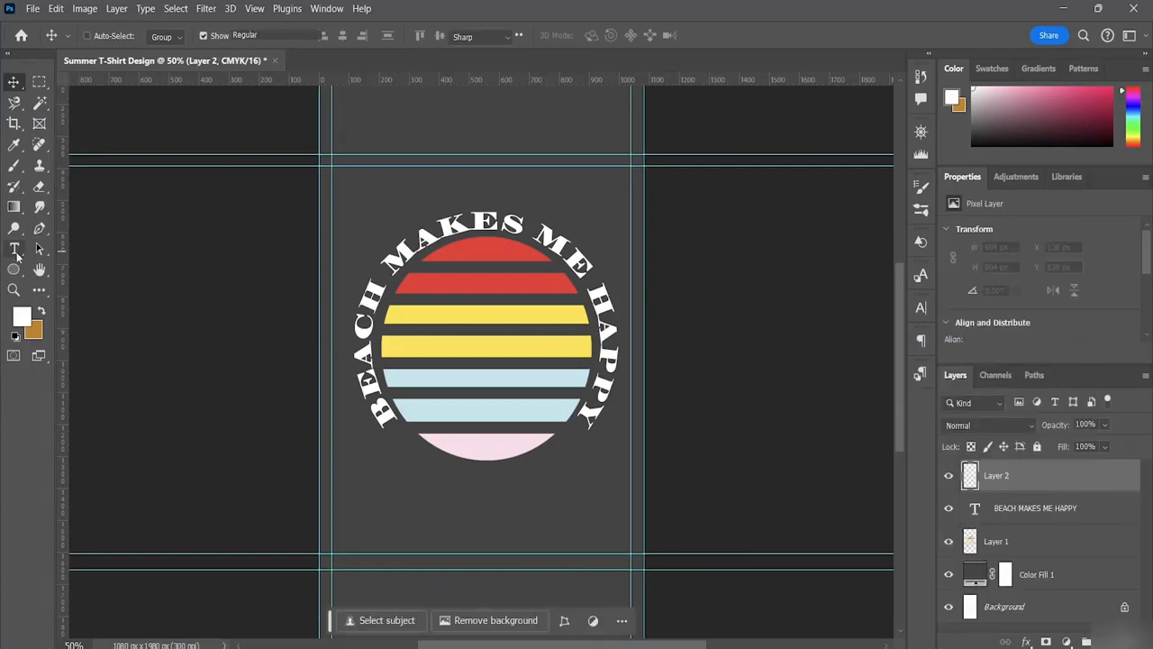
left_click(377, 491)
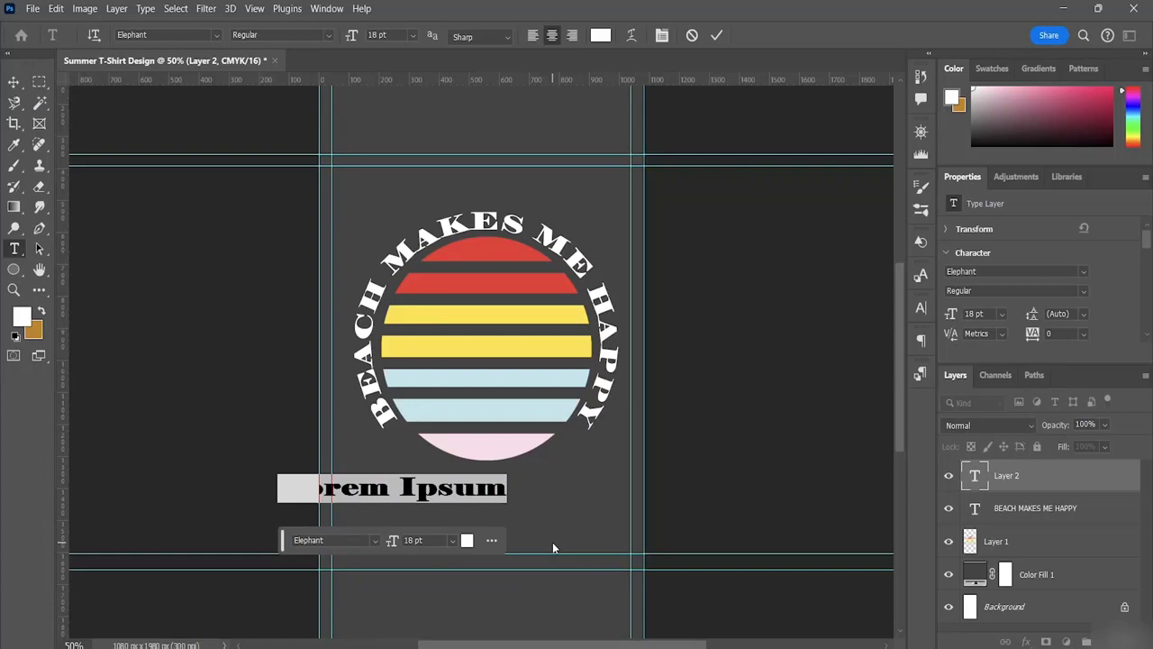
type("NORTH")
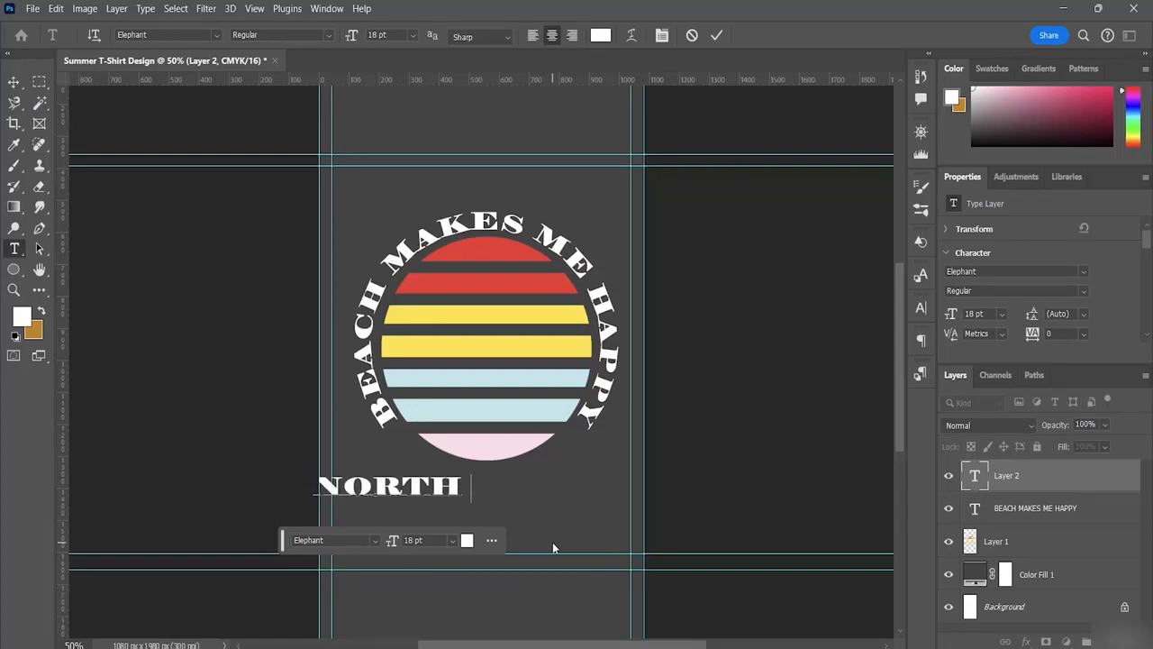
type("A")
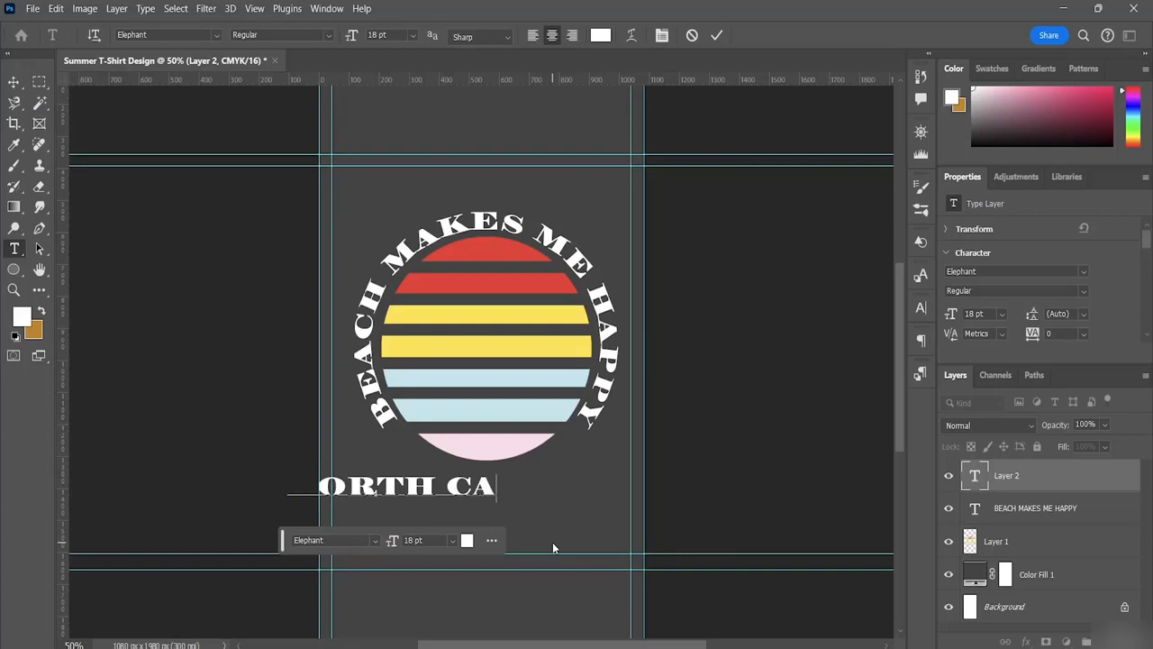
type("ROLINA")
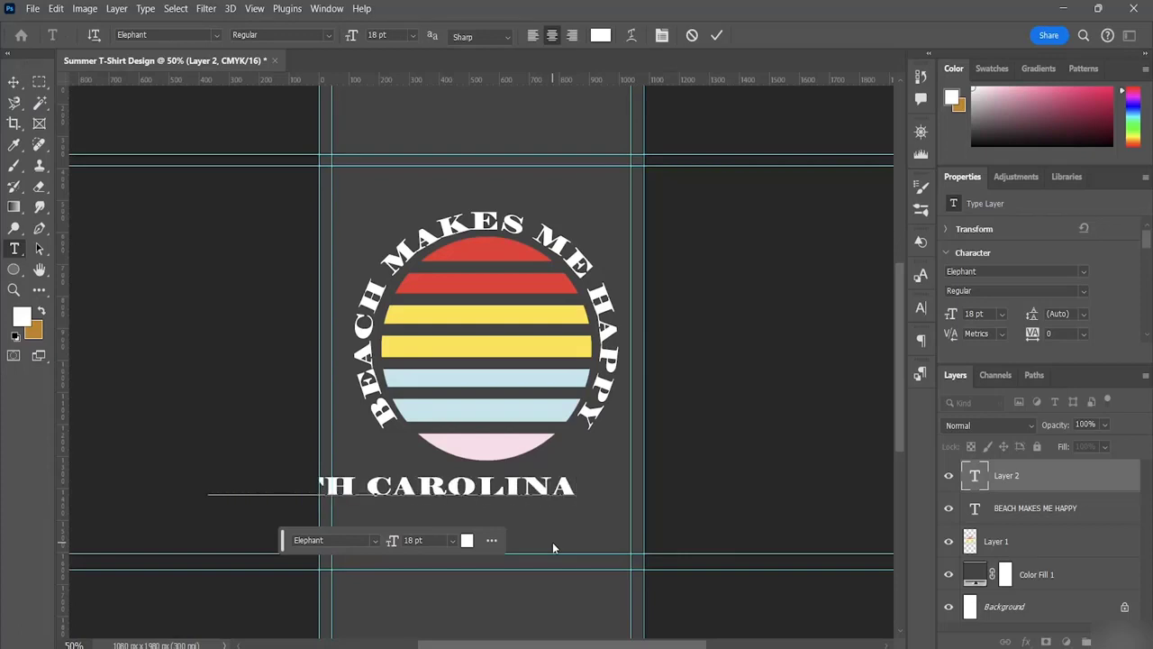
Set the font size of the whole NORTH CAROLINA text to 12 pt.
left_click_drag(578, 484, 200, 495)
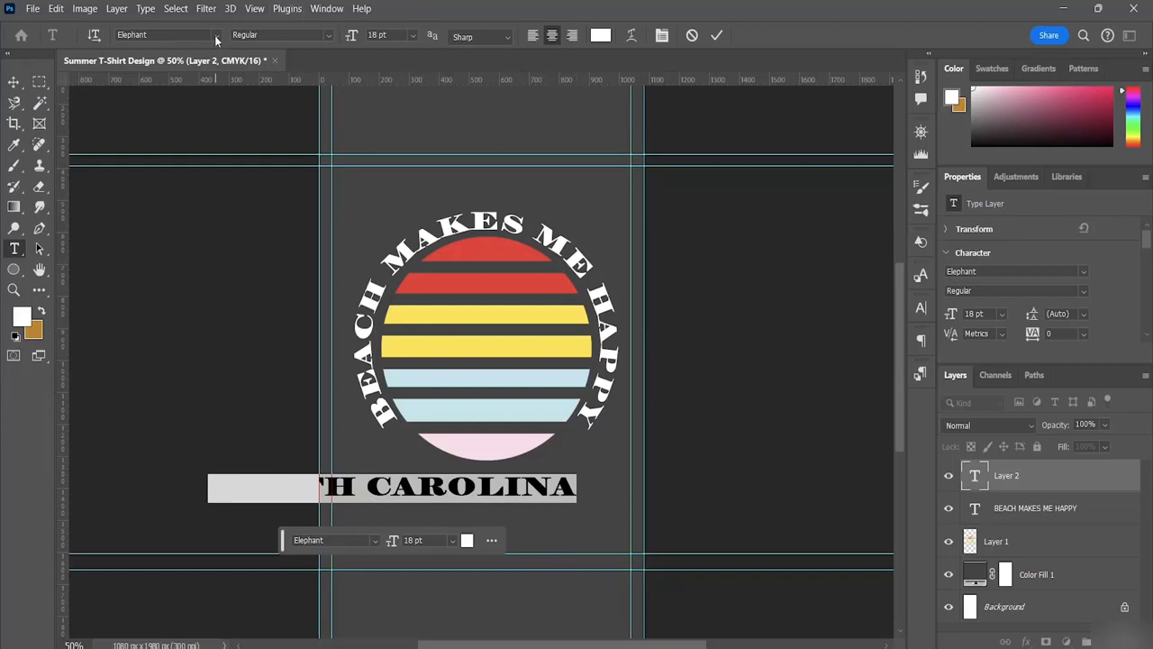
left_click(413, 36)
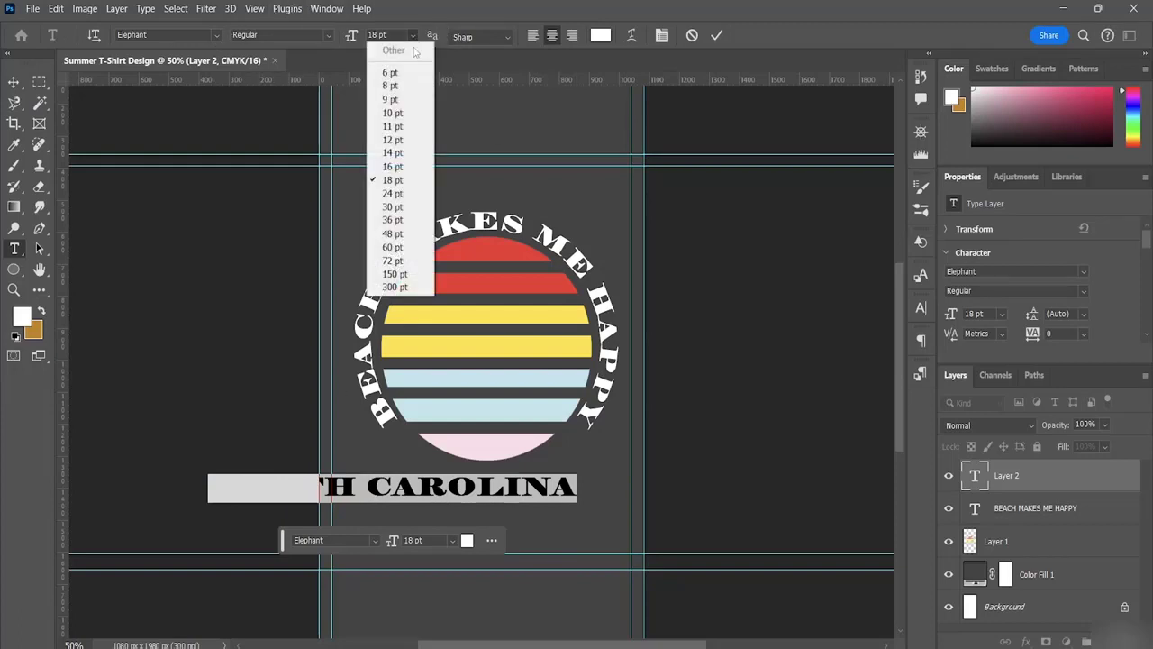
left_click(402, 142)
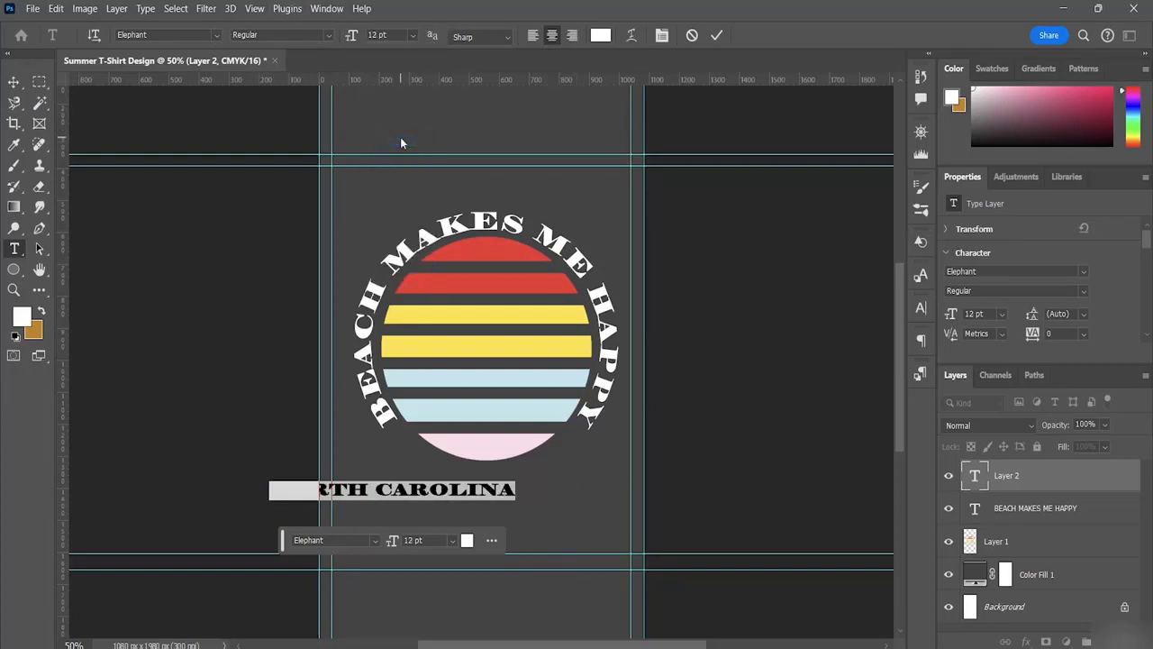
Change the NORTH CAROLINA text color to dark red and center the text horizontally beneath the striped circle.
left_click(600, 36)
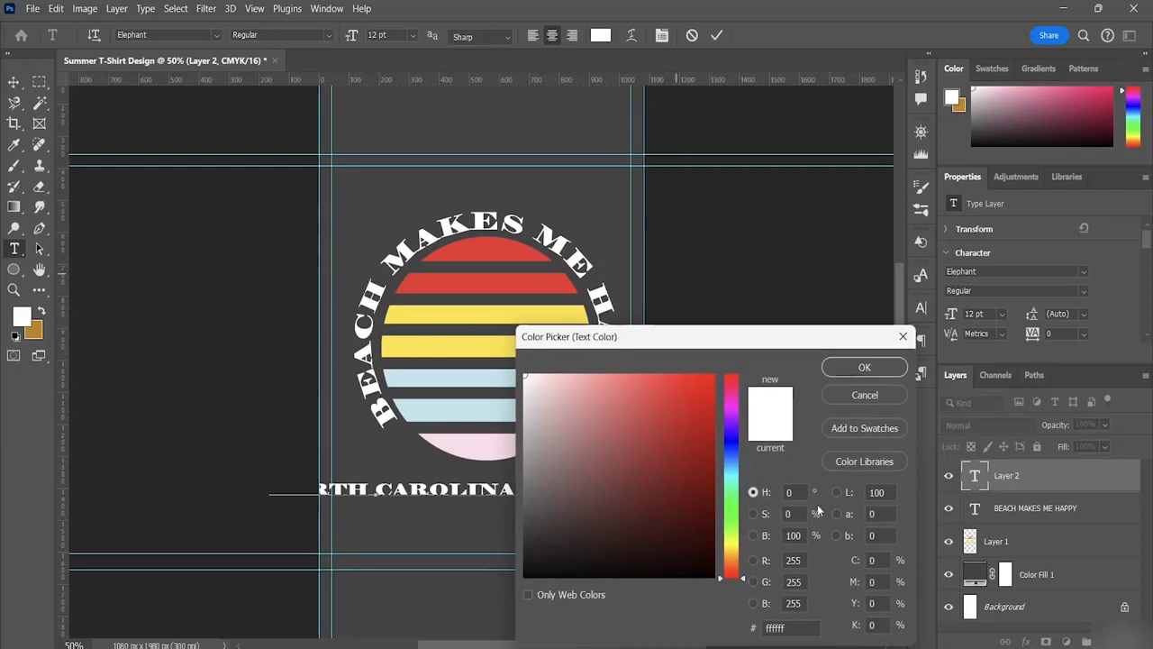
left_click(562, 553)
mouse_move(690, 392)
left_mouse_down()
mouse_move(716, 369)
mouse_move(675, 355)
mouse_move(700, 351)
mouse_move(744, 373)
mouse_move(800, 477)
mouse_move(816, 452)
mouse_move(822, 464)
mouse_move(804, 457)
left_mouse_up()
left_click(864, 366)
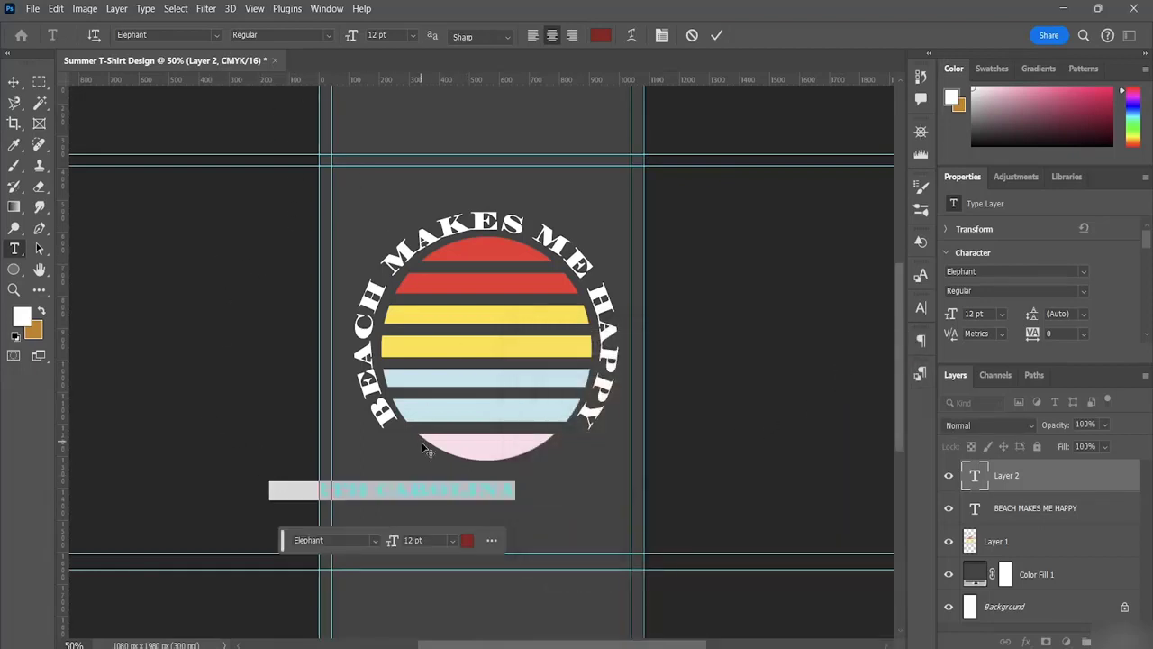
left_click_drag(389, 509, 483, 505)
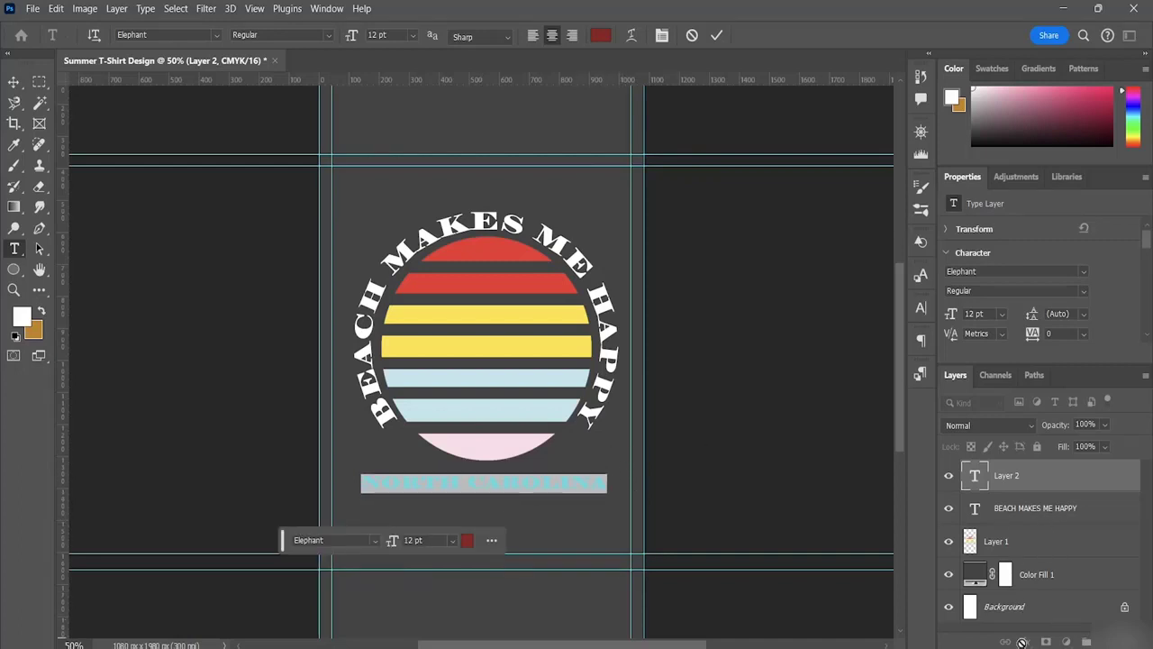
Change the color of the whole NORTH CAROLINA text to light aqua, #83feeb.
left_click(964, 633)
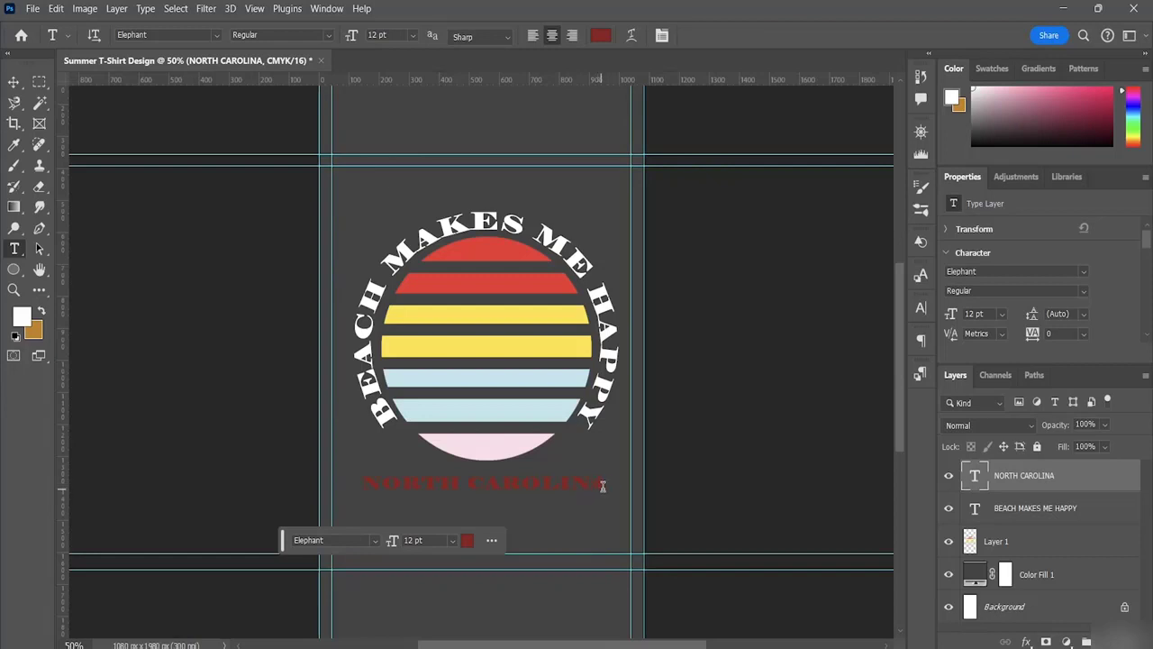
left_click_drag(605, 484, 355, 476)
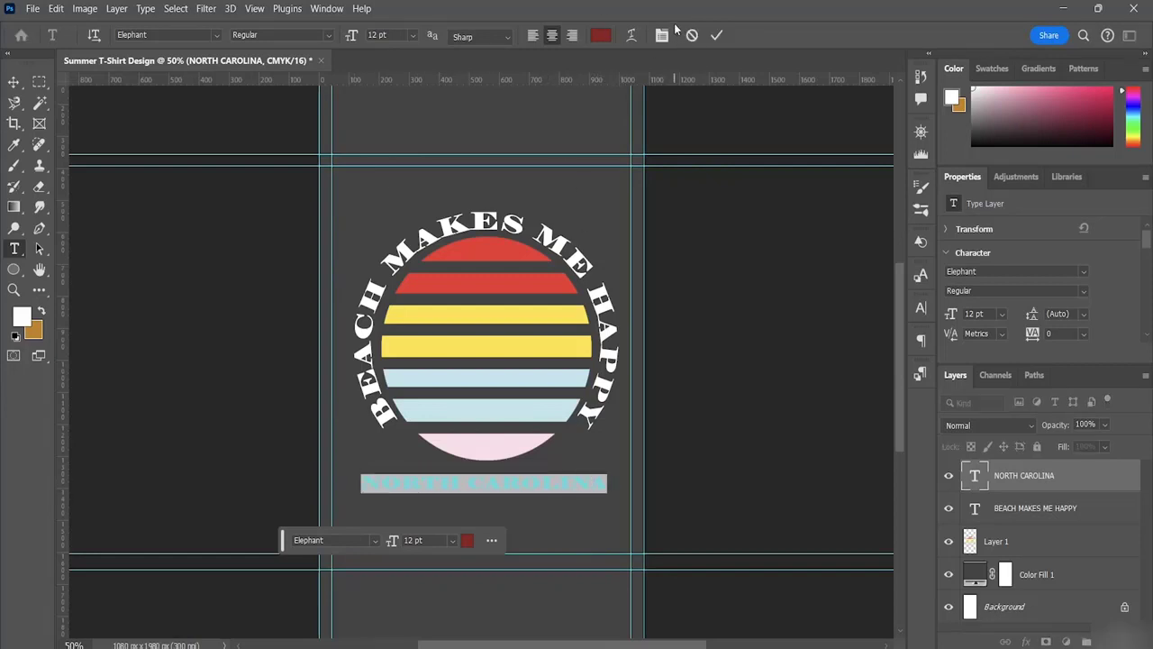
left_click(600, 37)
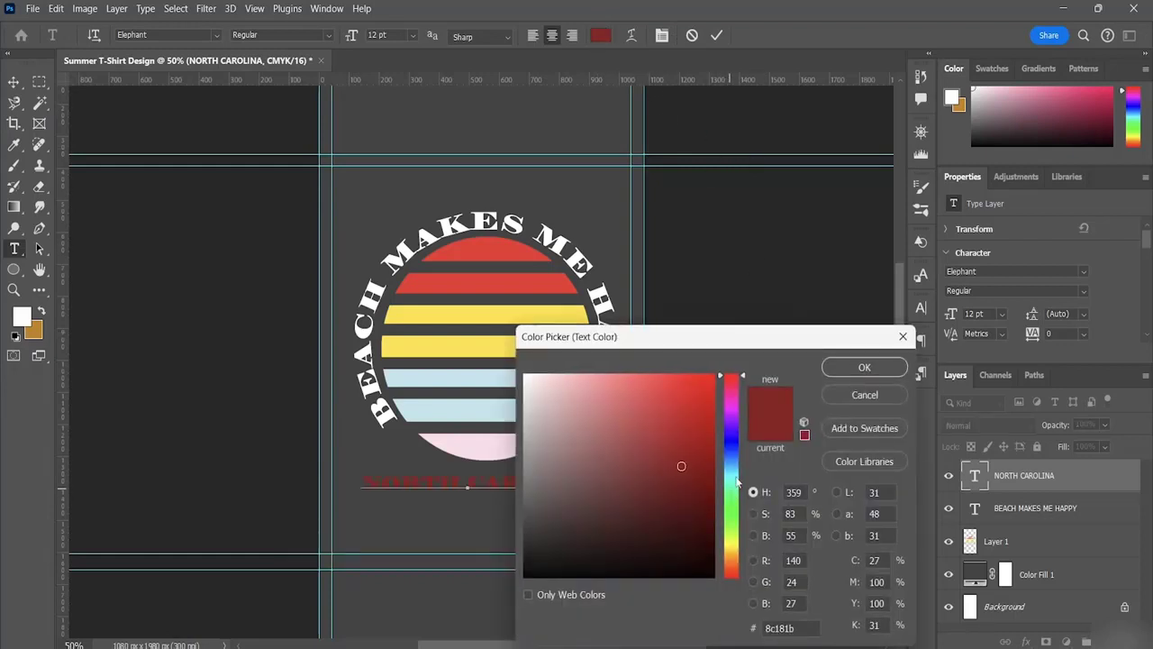
left_click(734, 482)
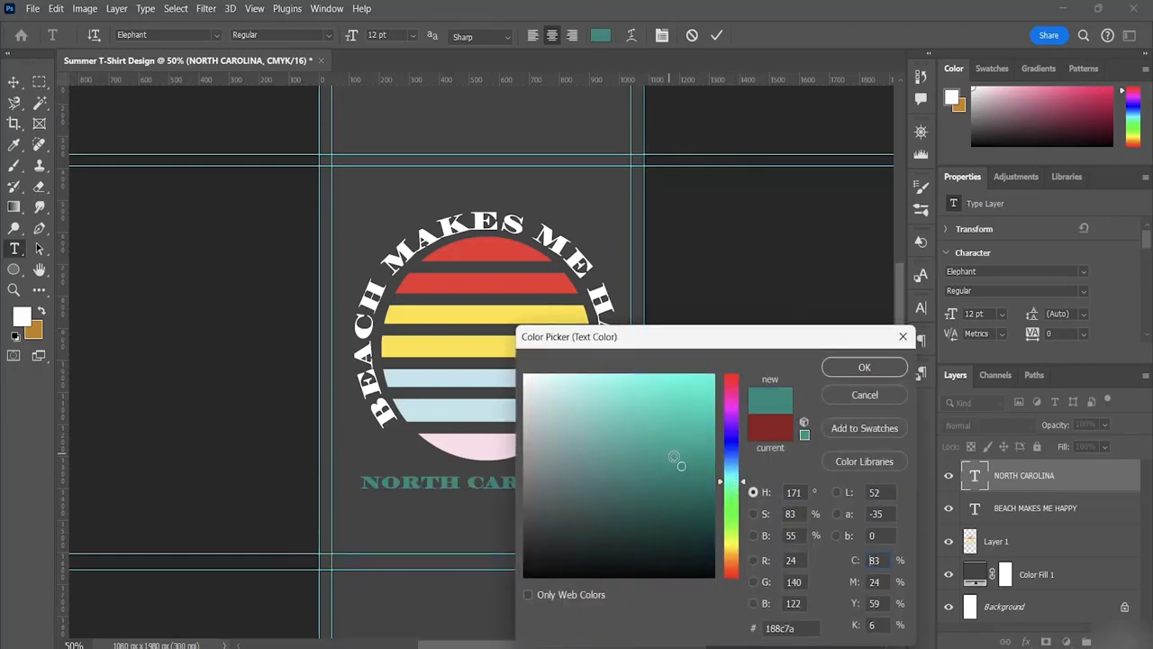
left_click(569, 373)
left_click_drag(569, 365, 616, 373)
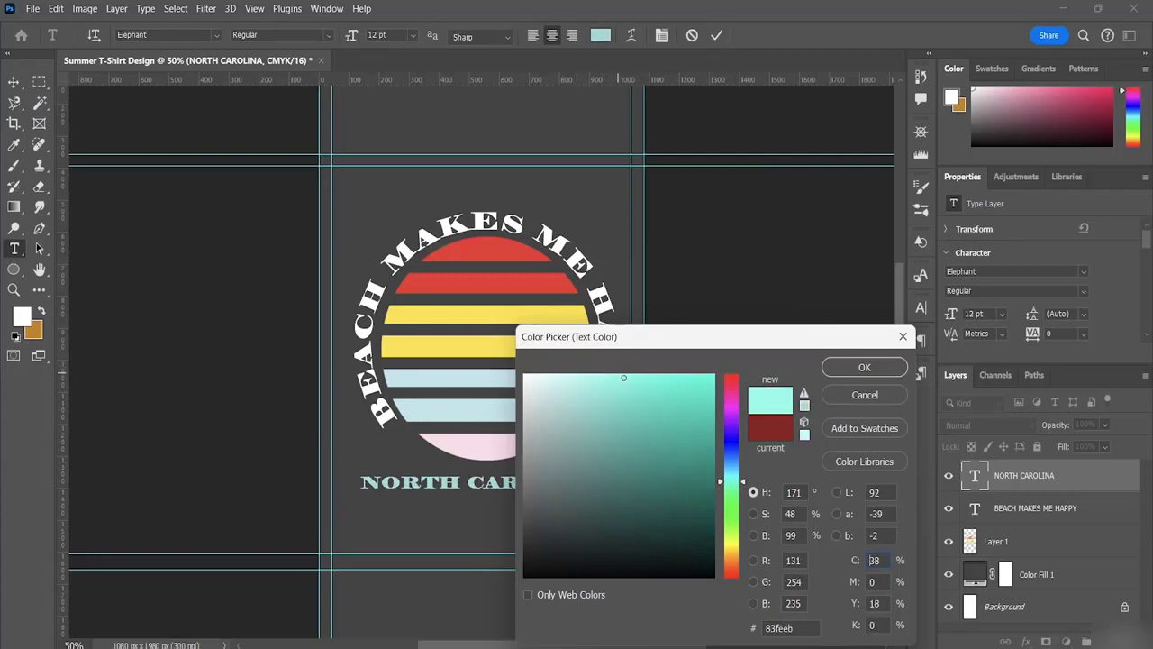
left_click(864, 367)
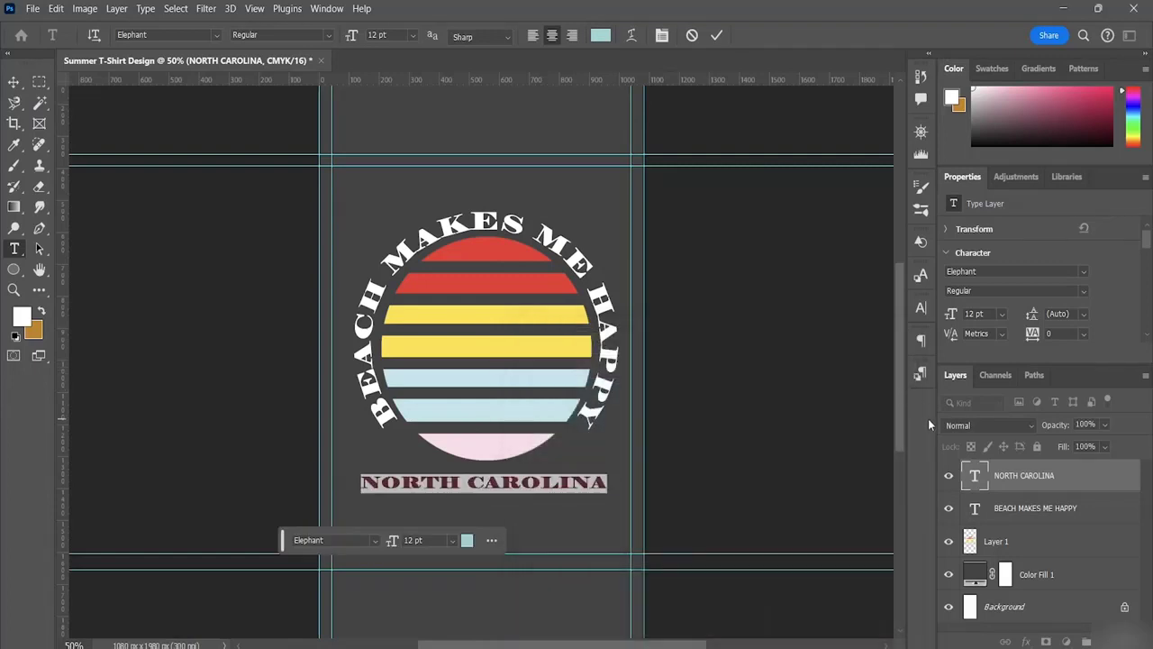
Align the NORTH CAROLINA text and the striped circle layer on their horizontal centers.
left_click(1023, 543, "shift")
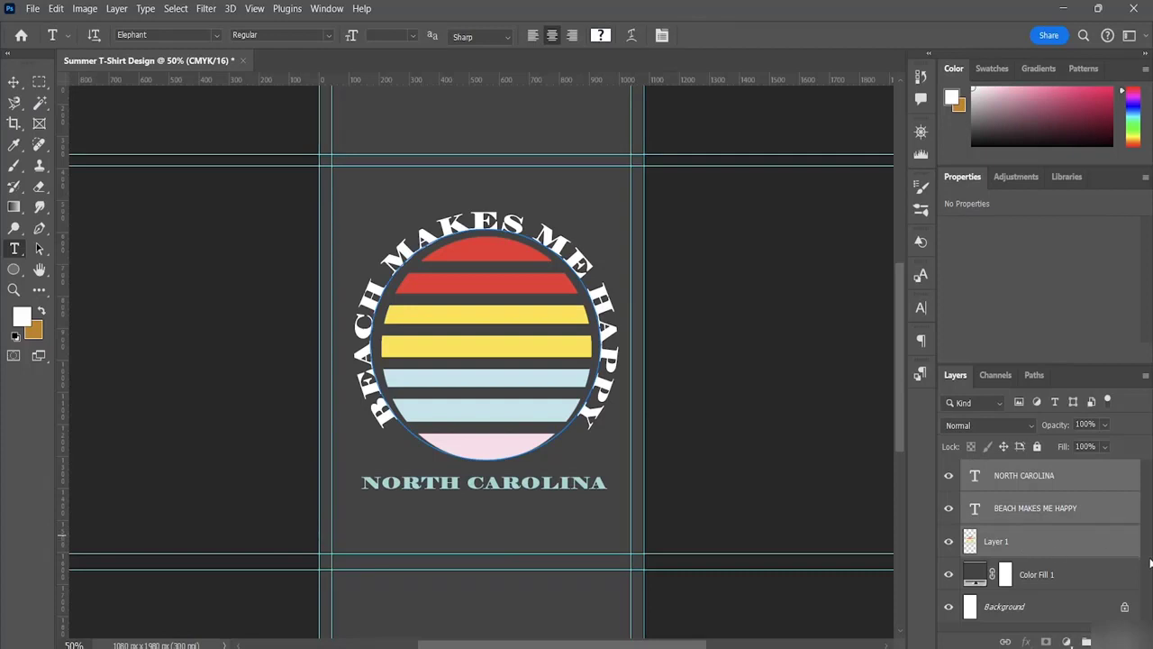
left_click(969, 607)
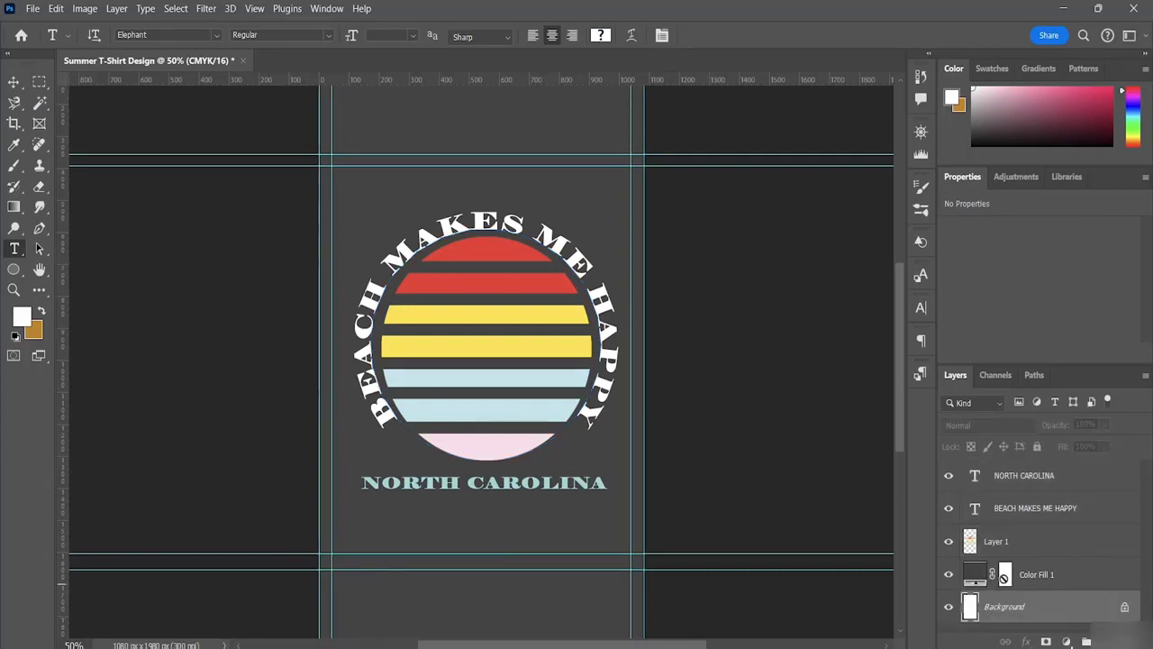
left_click(1022, 502)
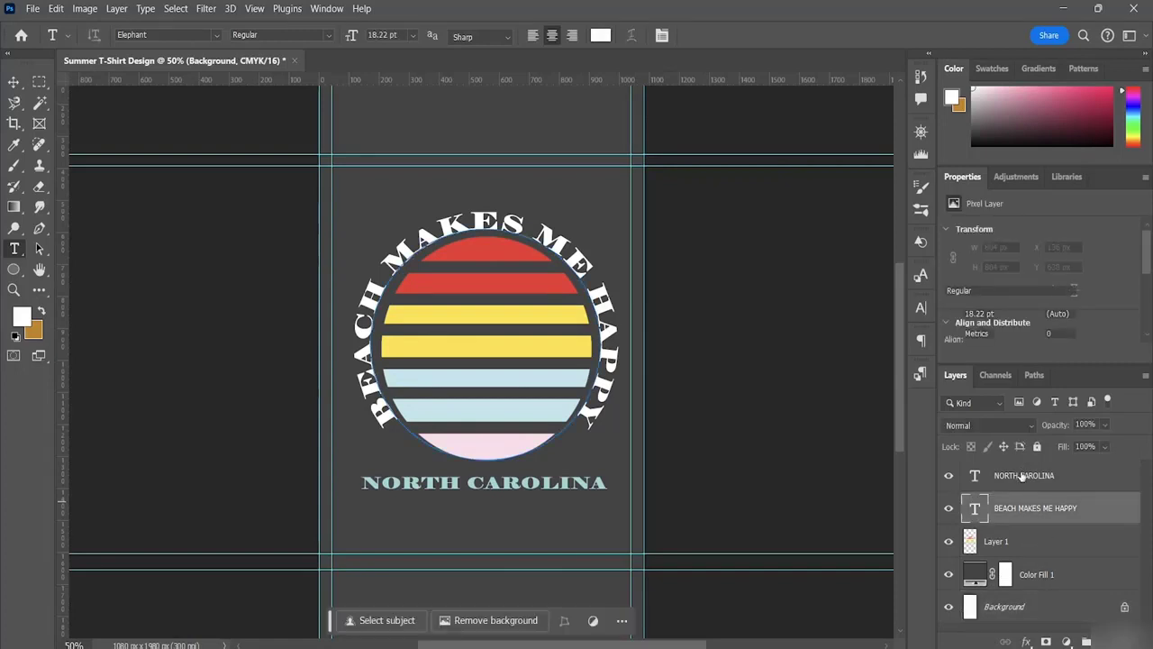
left_click(1021, 477)
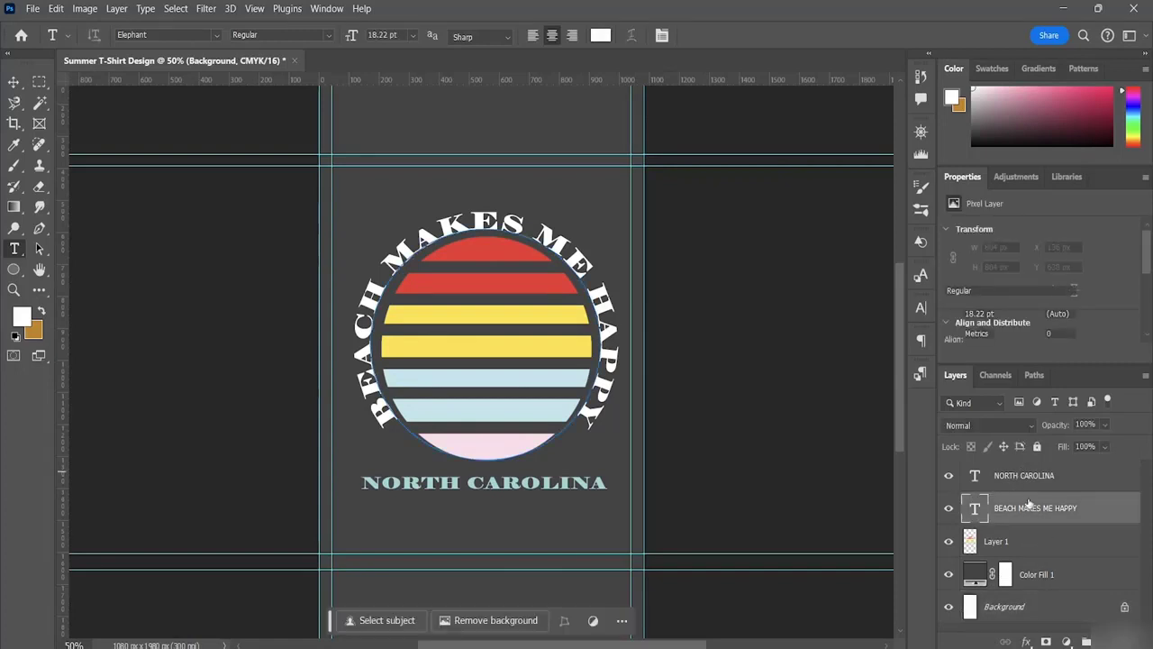
left_click(990, 543)
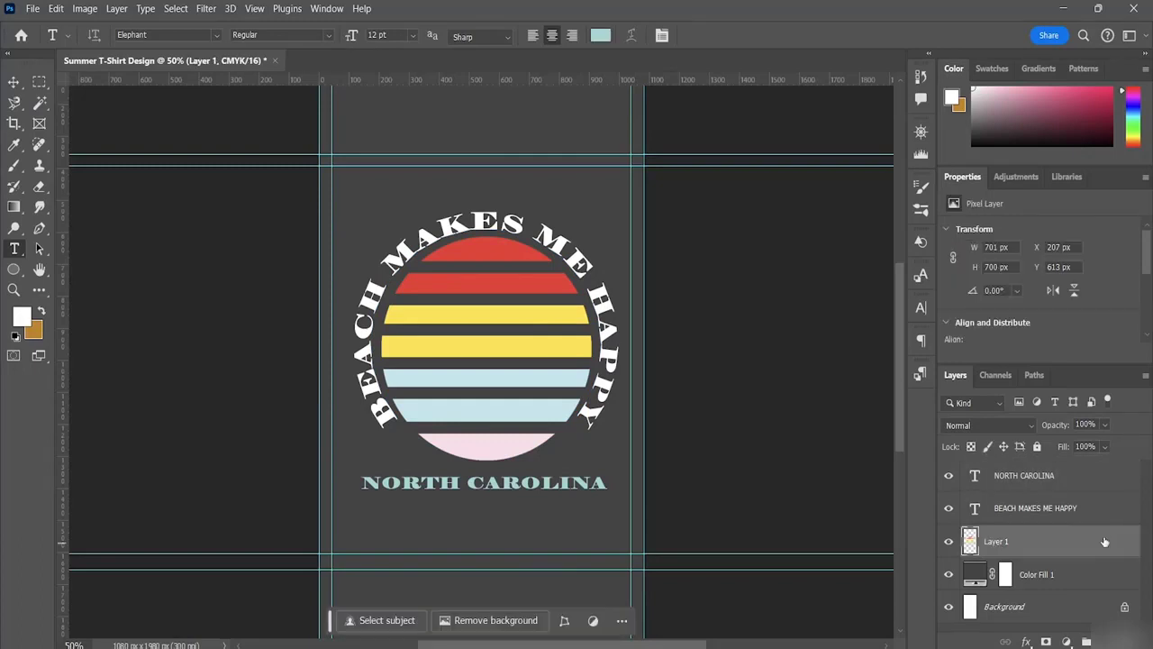
left_click(1022, 480, "ctrl")
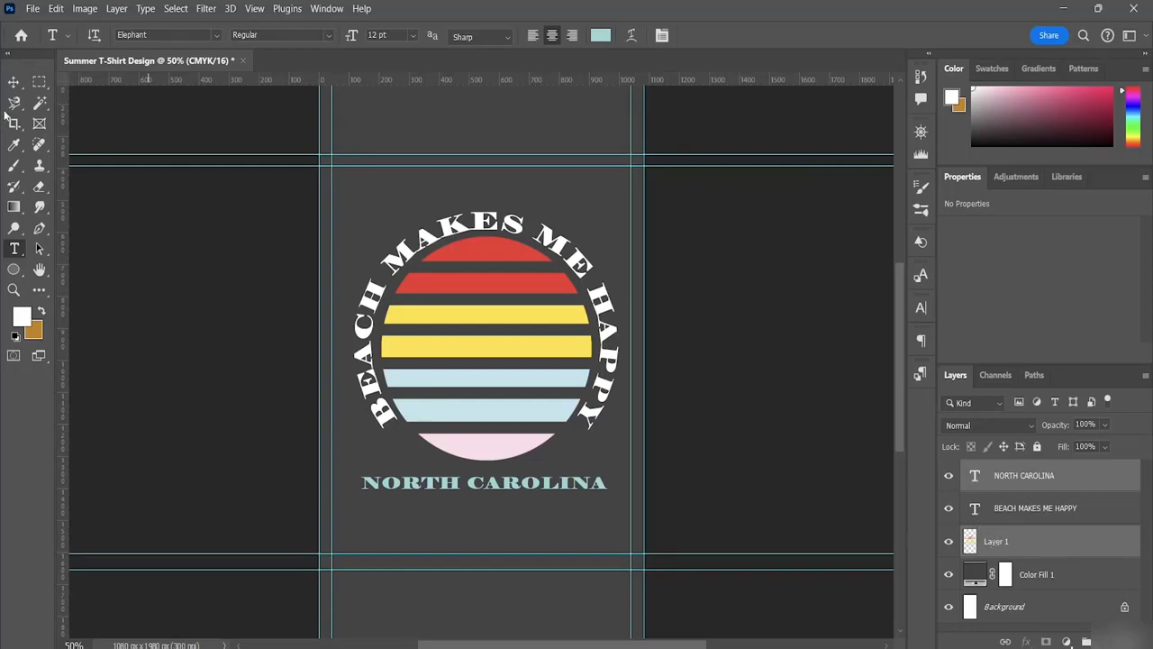
left_click(13, 82)
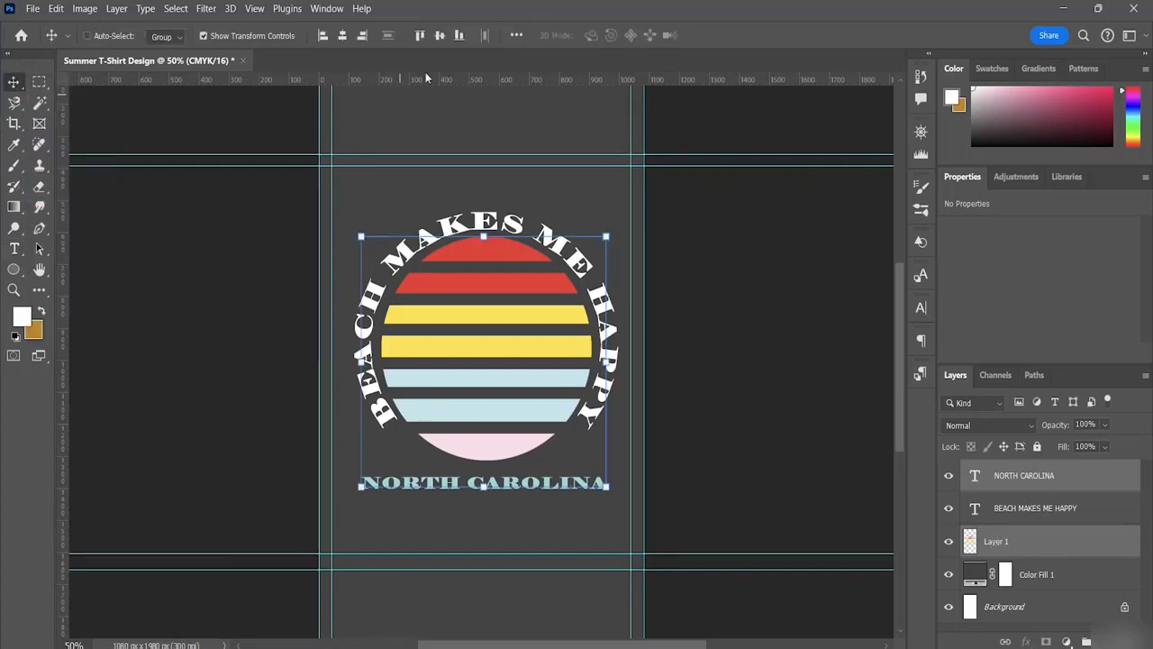
left_click(341, 36)
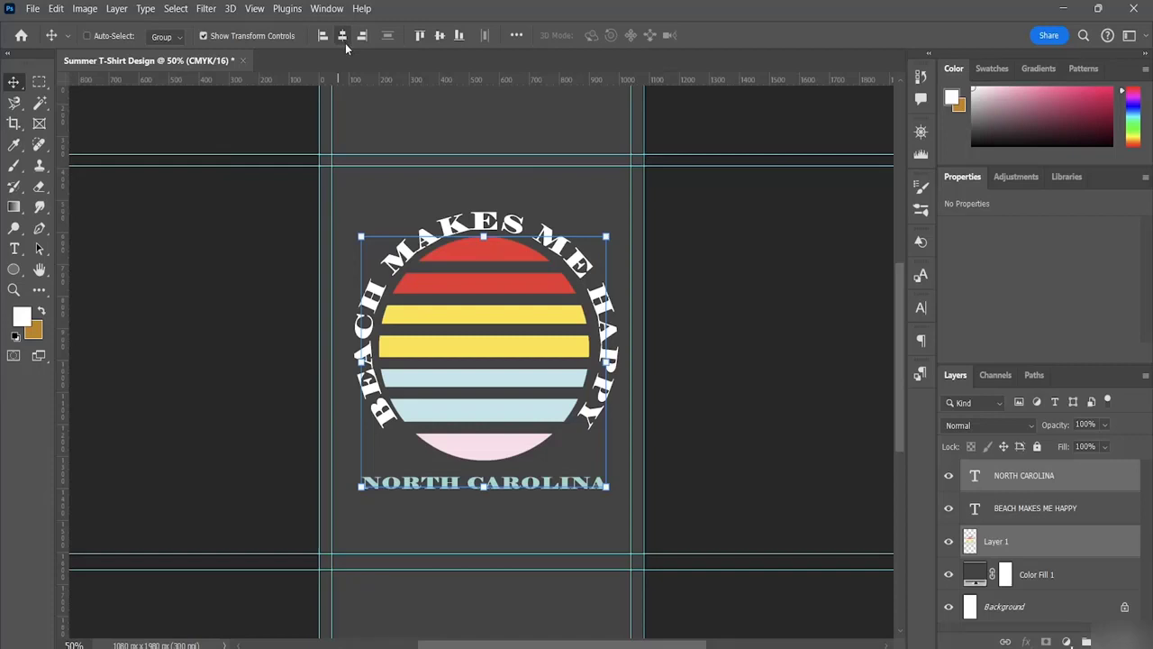
left_click(439, 36)
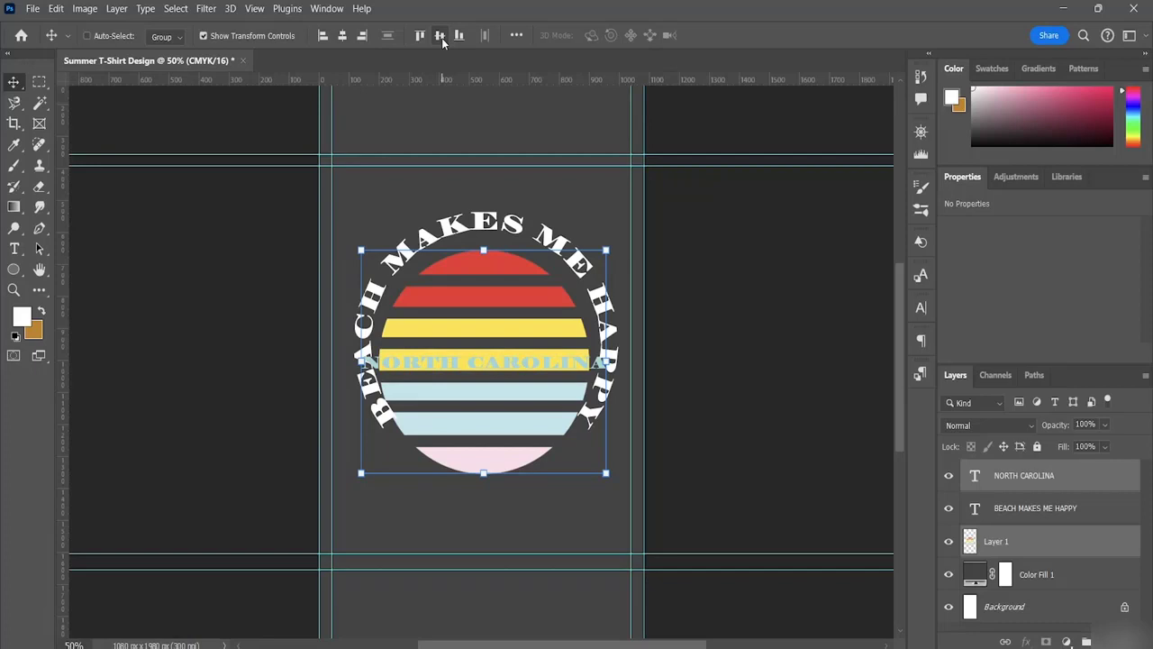
key("ctrl+z")
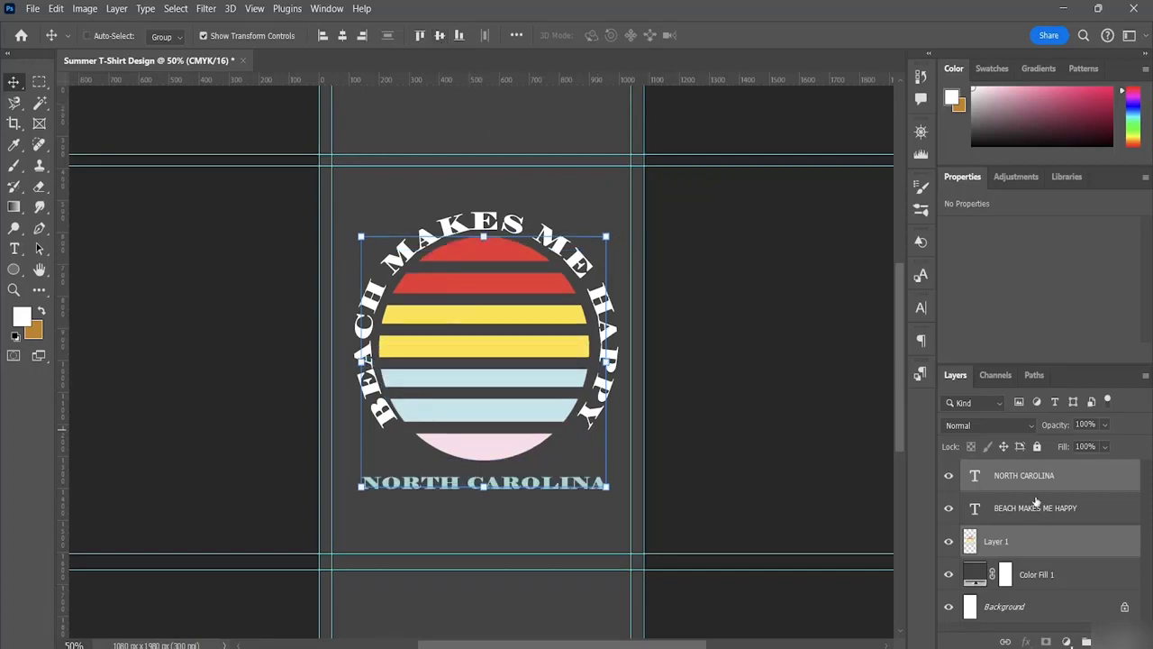
Create a new empty layer above the NORTH CAROLINA text layer.
left_click(1040, 577)
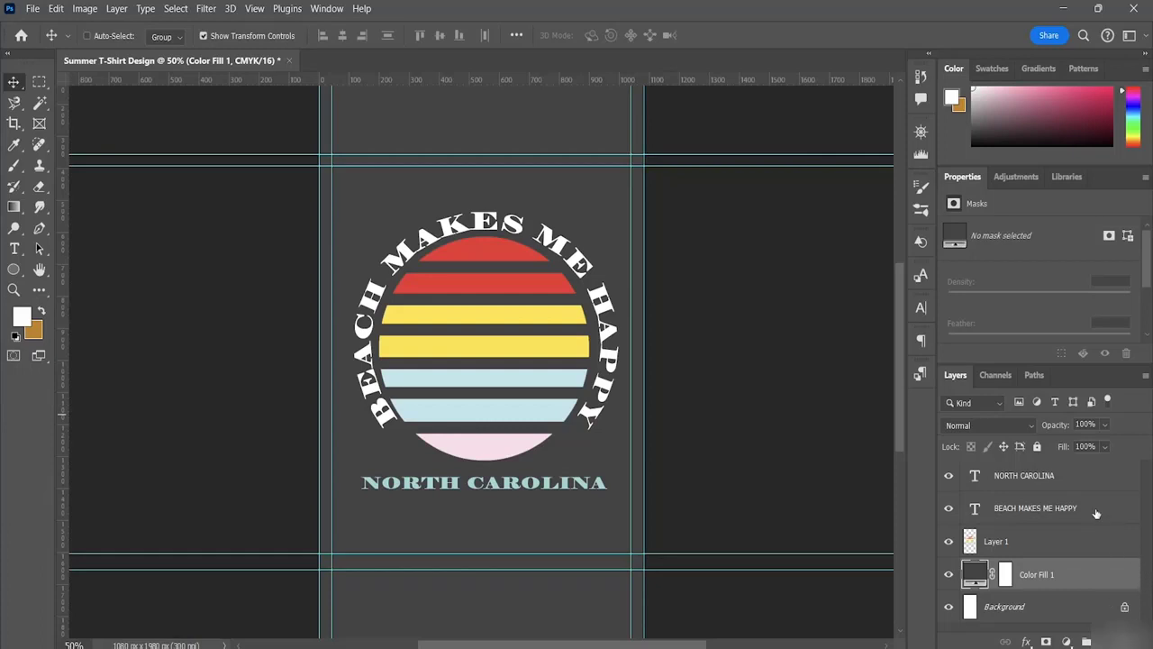
left_click(1060, 469)
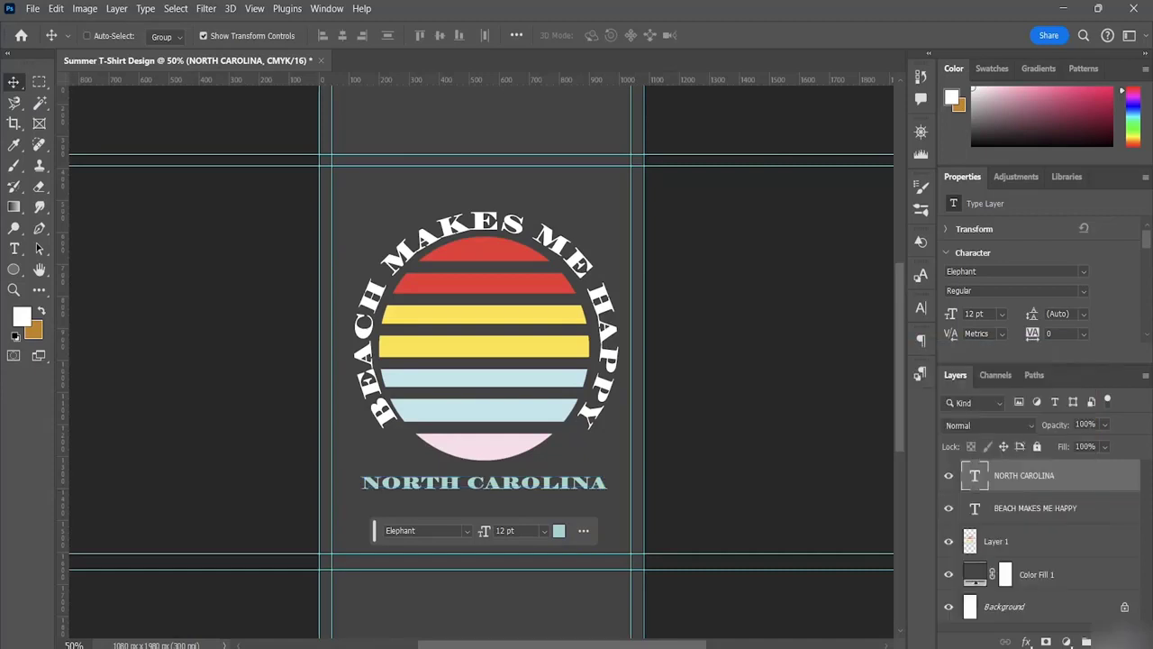
left_click(1085, 640)
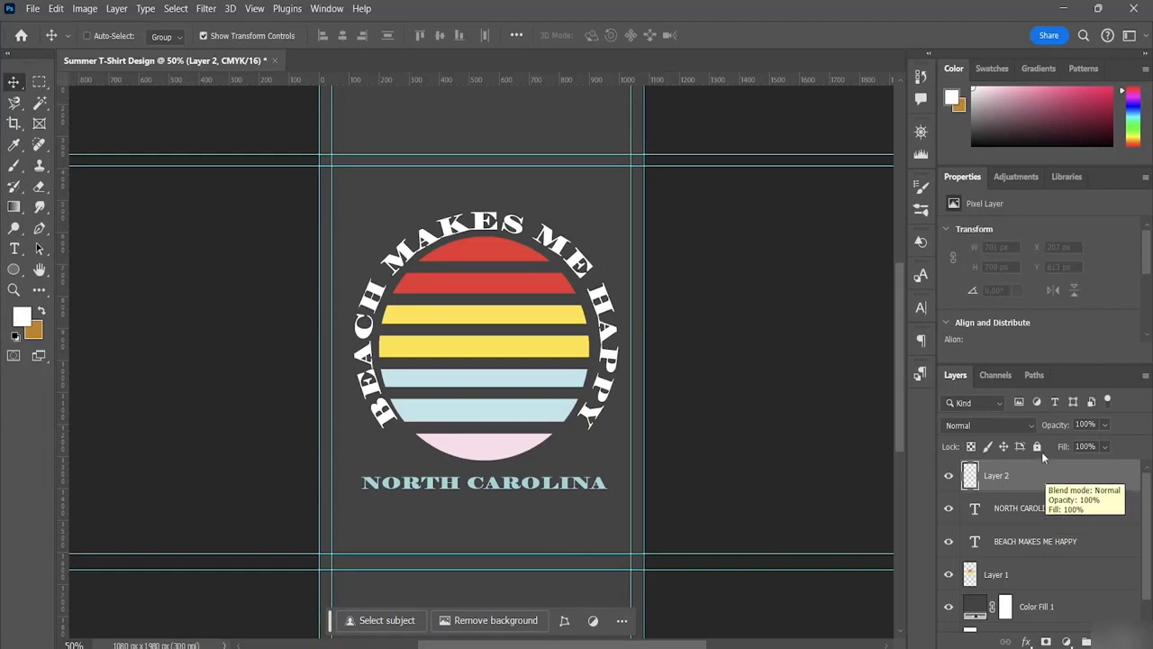
Open the coconut-drink_3221397 image from the Photoshop resource folder as a separate document.
left_click(31, 9)
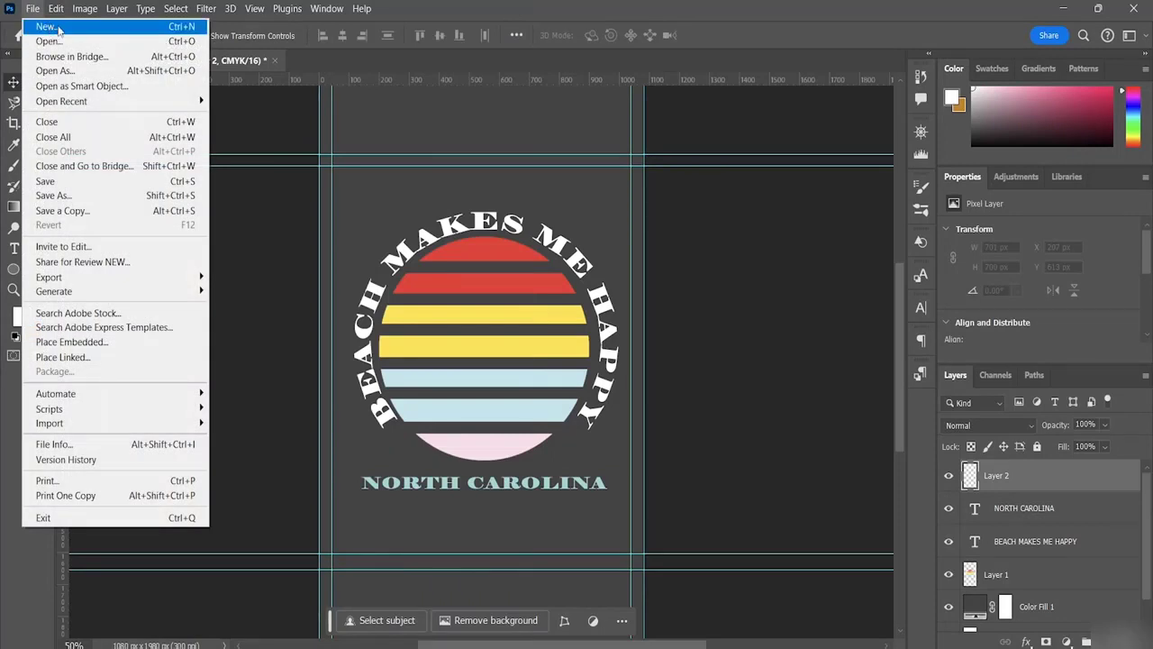
left_click(59, 44)
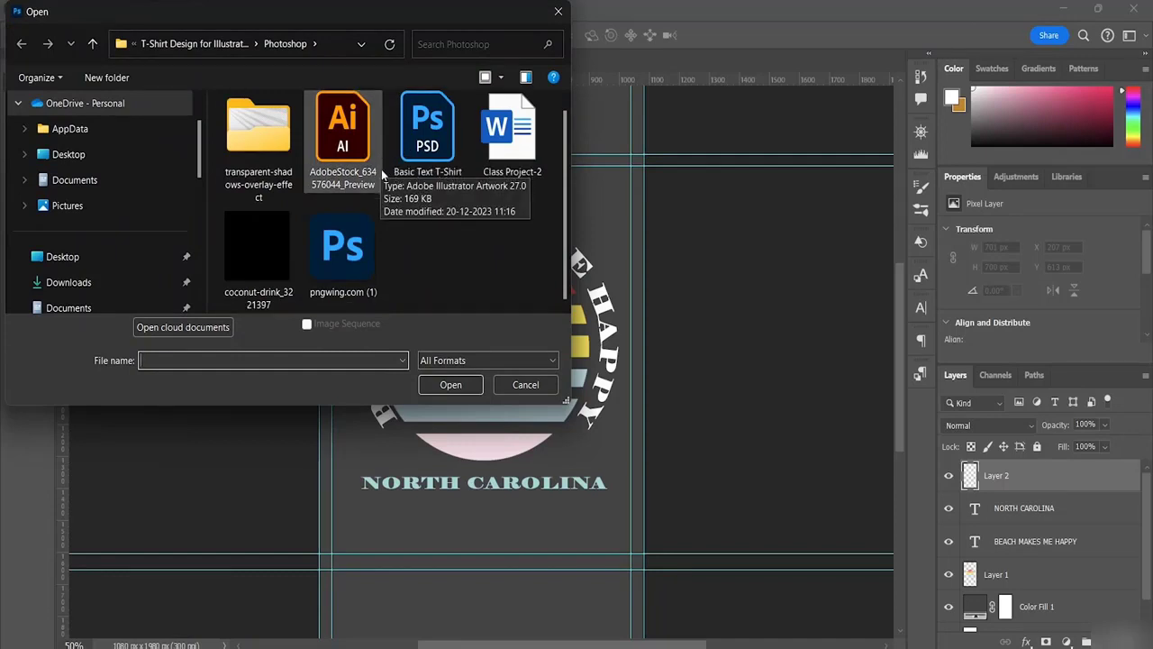
scroll(119, 245, "down", 3)
scroll(118, 250, "down", 3)
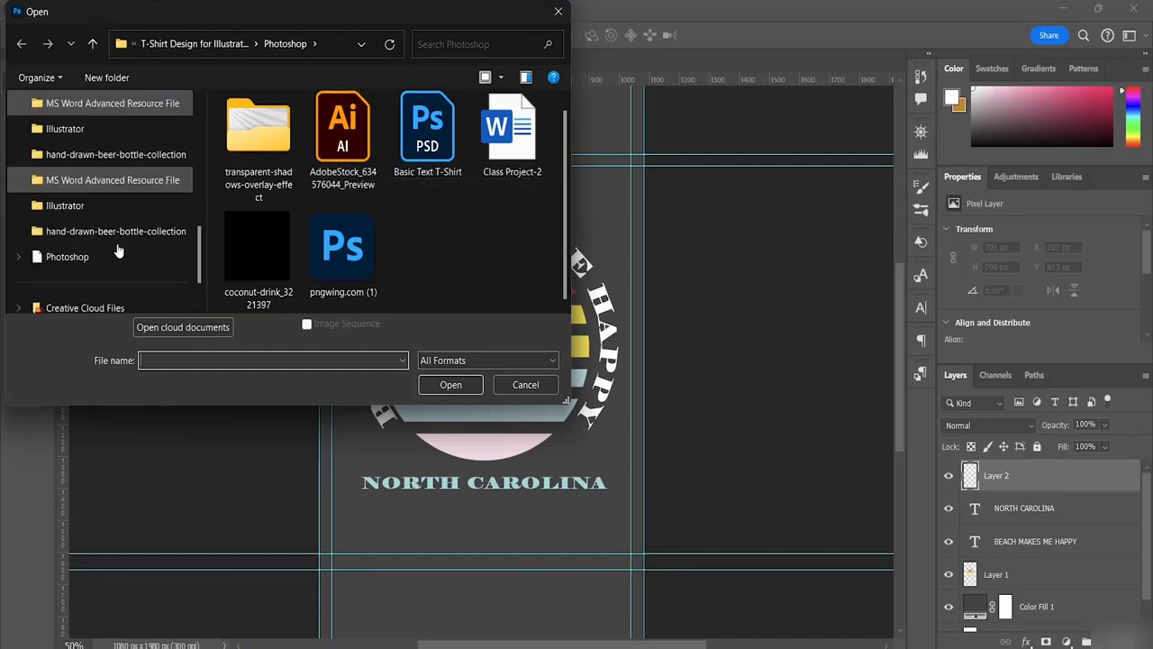
scroll(135, 130, "up", 3)
scroll(140, 162, "down", 3)
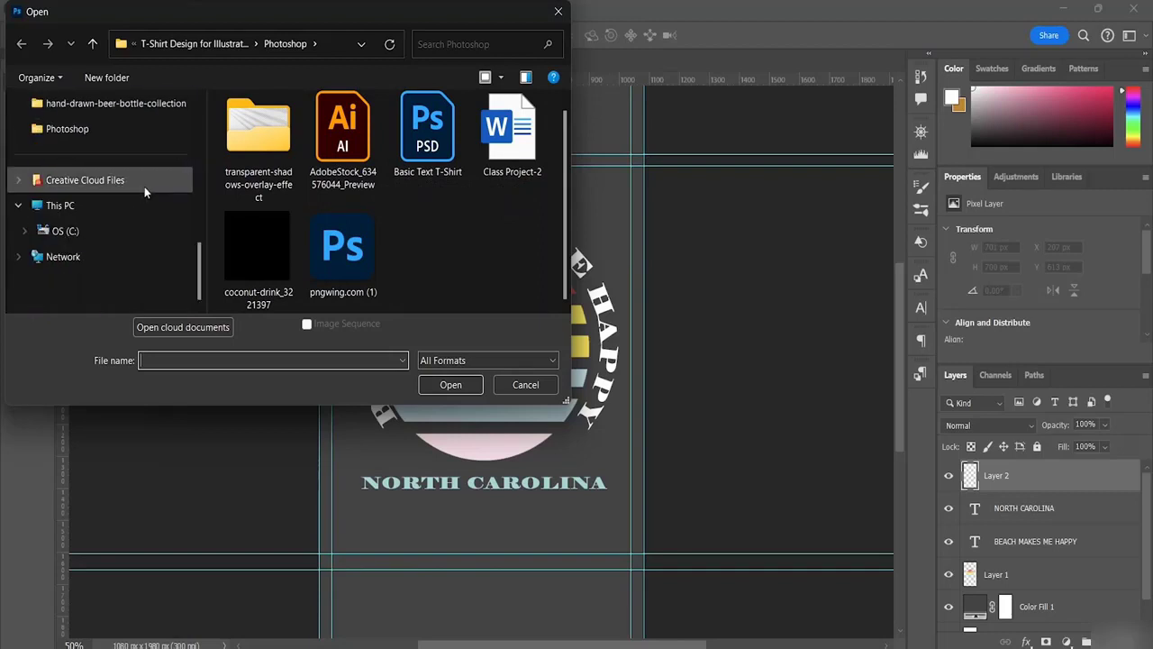
left_click(96, 131)
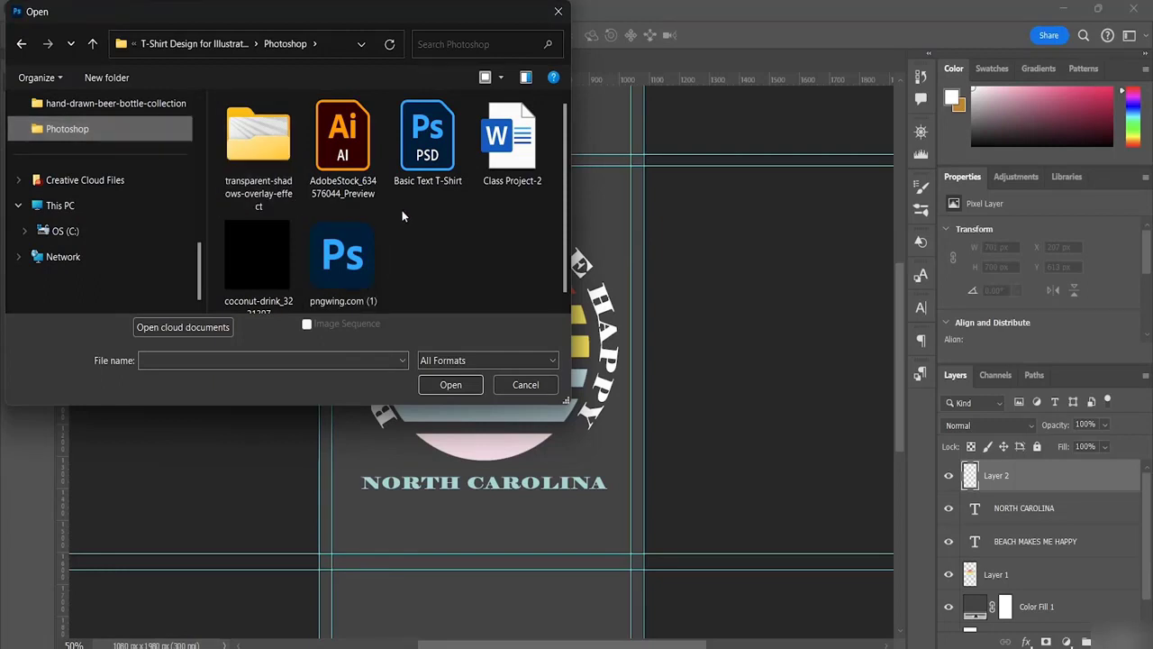
scroll(432, 216, "down", 1)
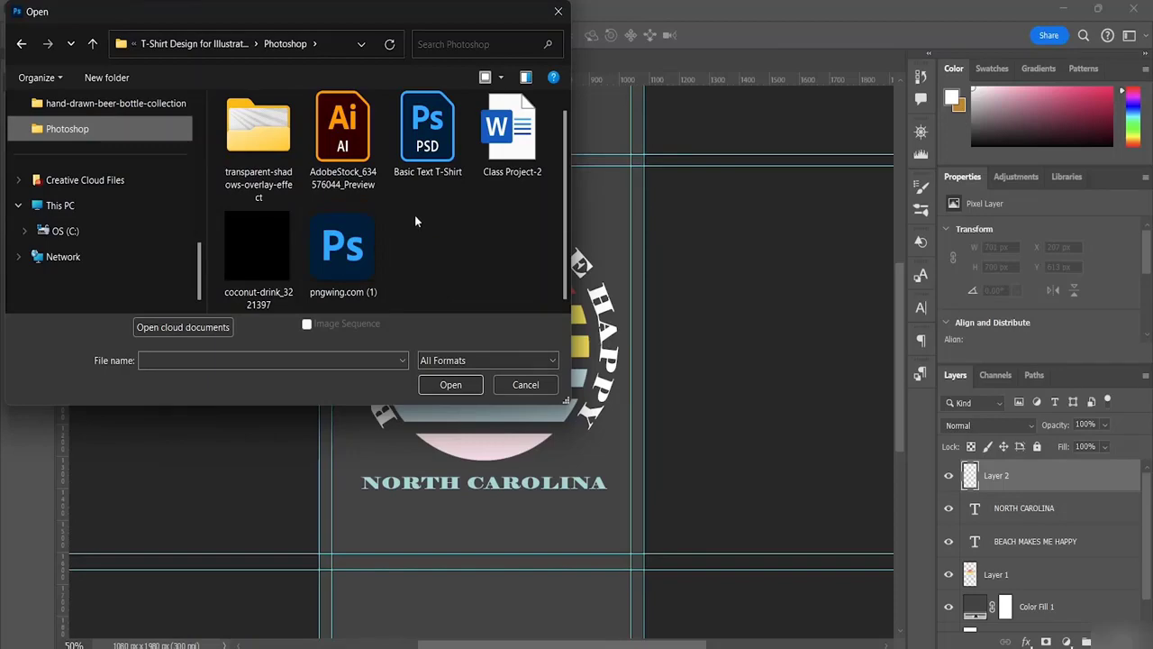
left_click(263, 252)
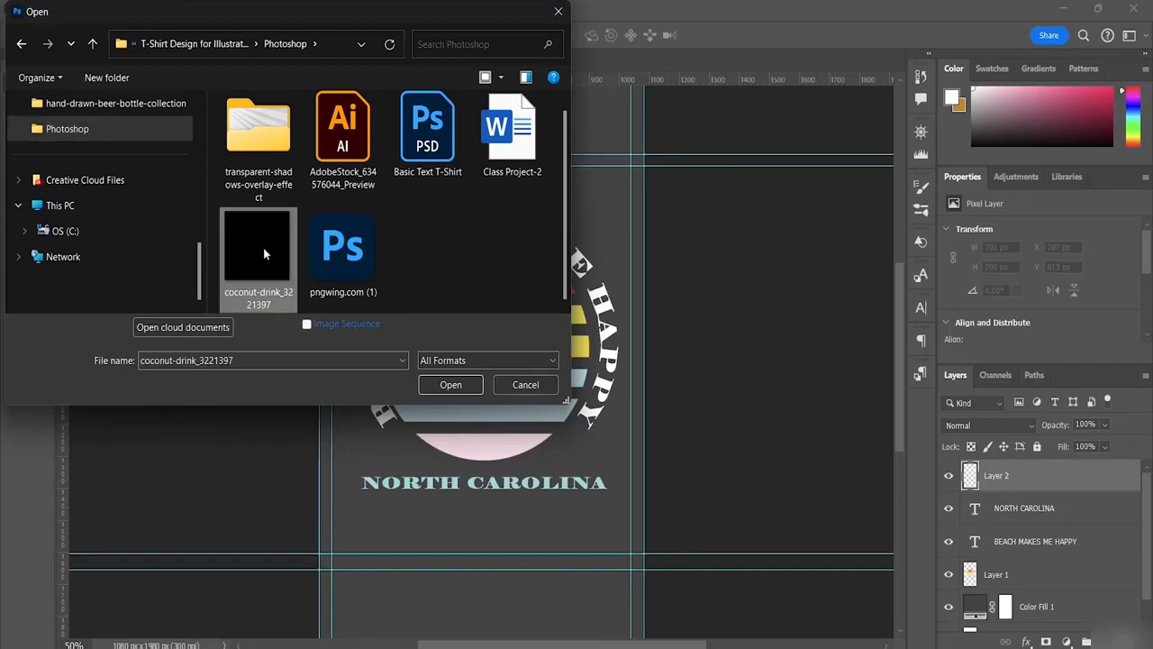
double_click(263, 247)
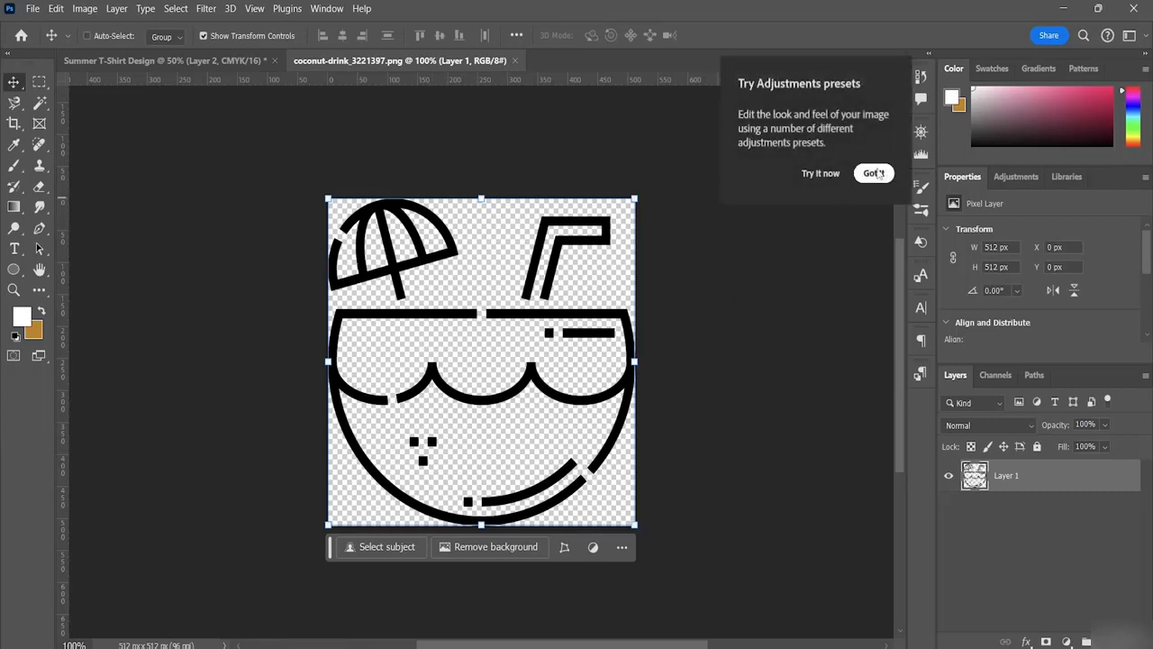
Copy the coconut drink artwork into the Summer T-Shirt Design document and place it roughly centered over the striped circle.
left_click(875, 172)
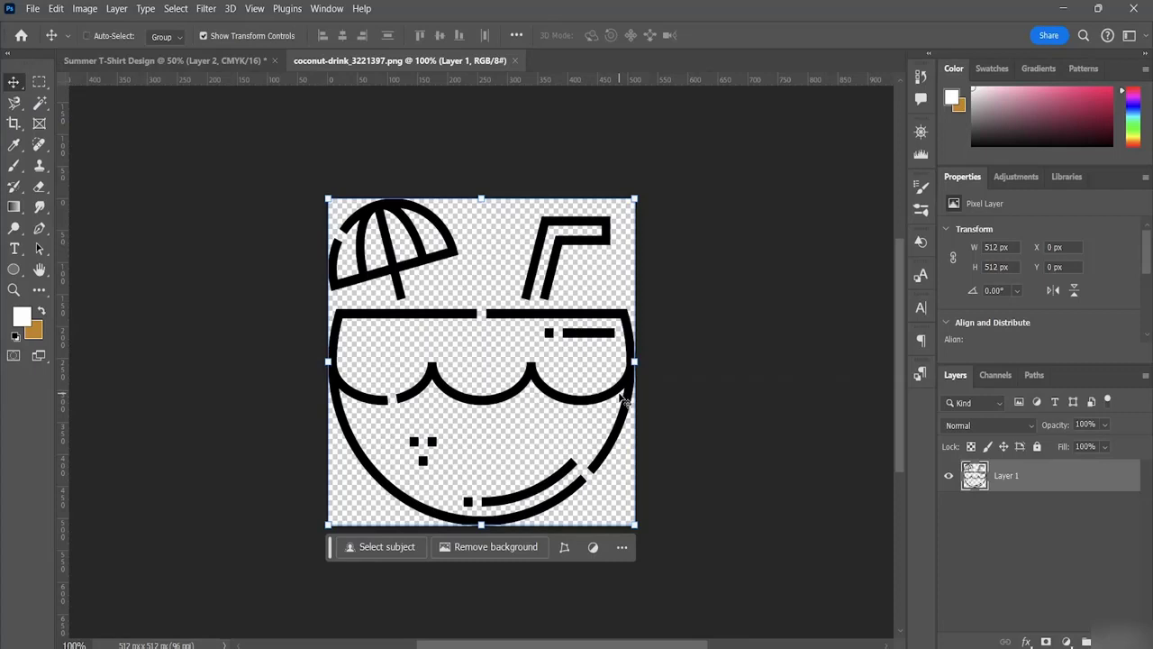
left_click_drag(621, 396, 479, 352)
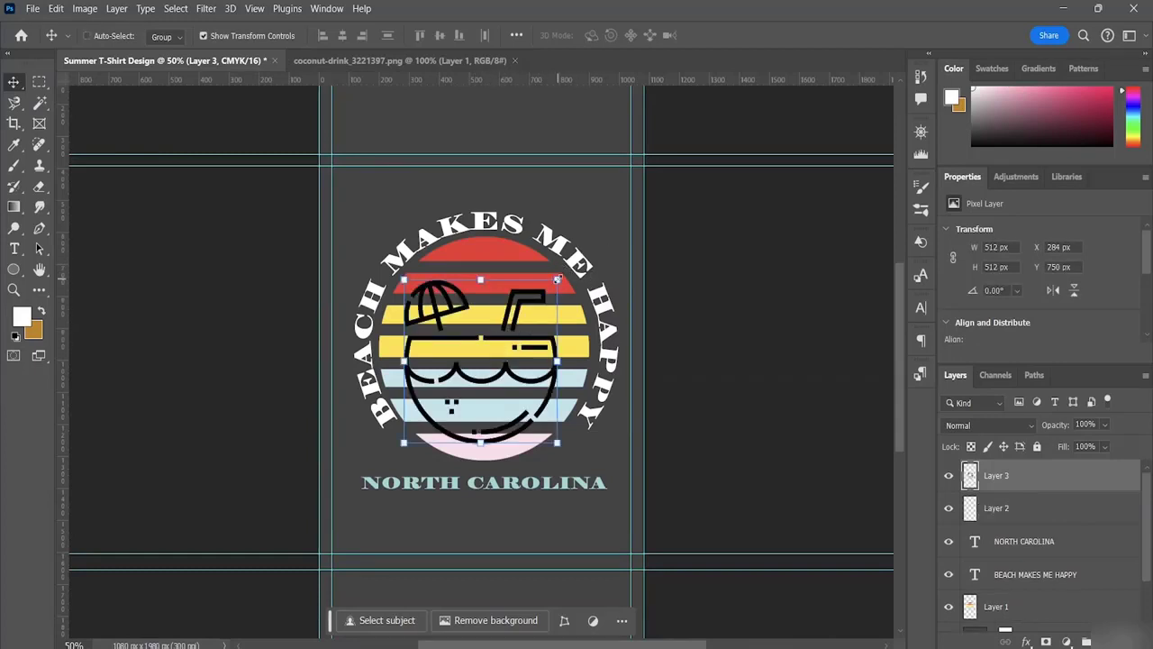
left_click_drag(482, 368, 487, 368)
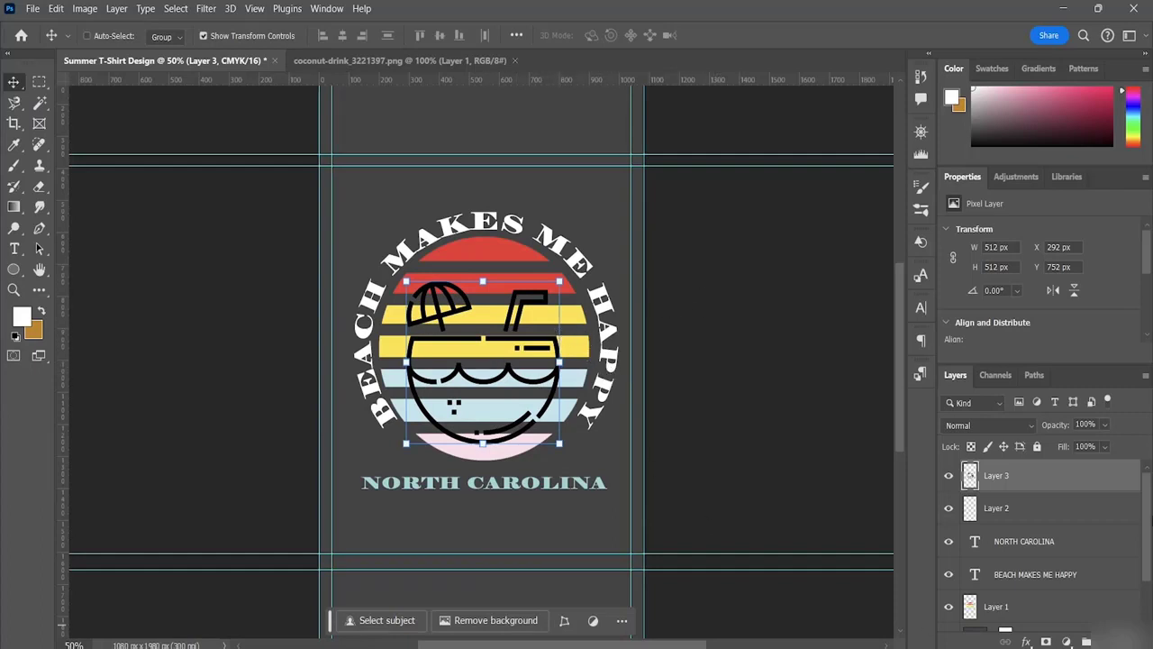
scroll(1048, 499, "down", 2)
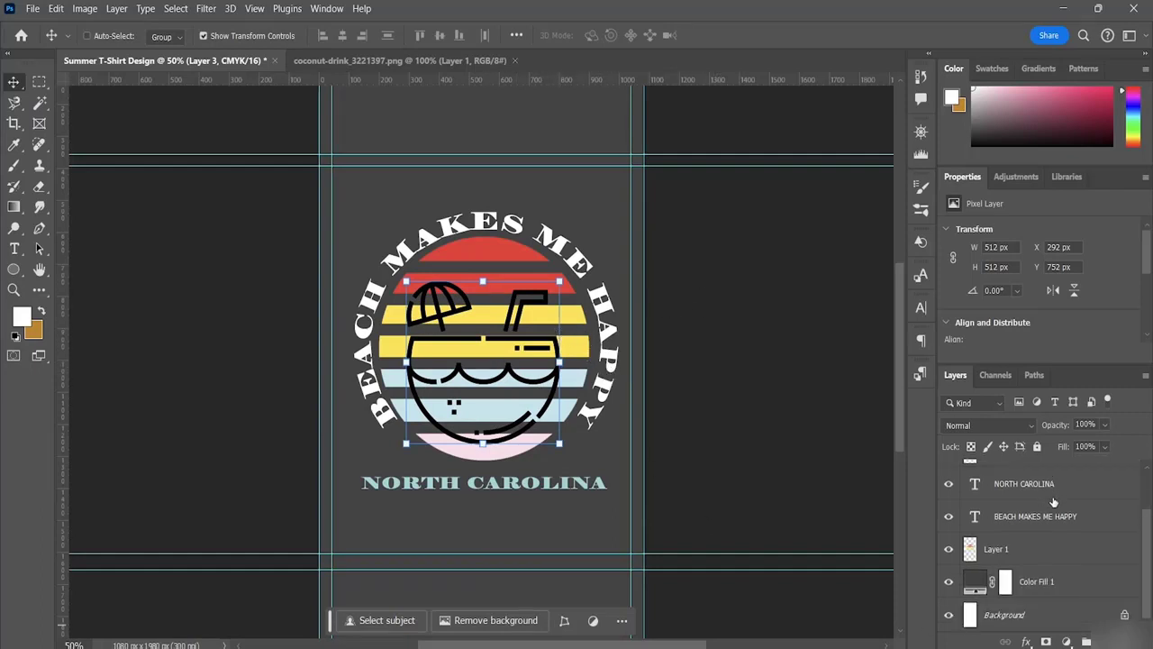
left_click(1026, 548)
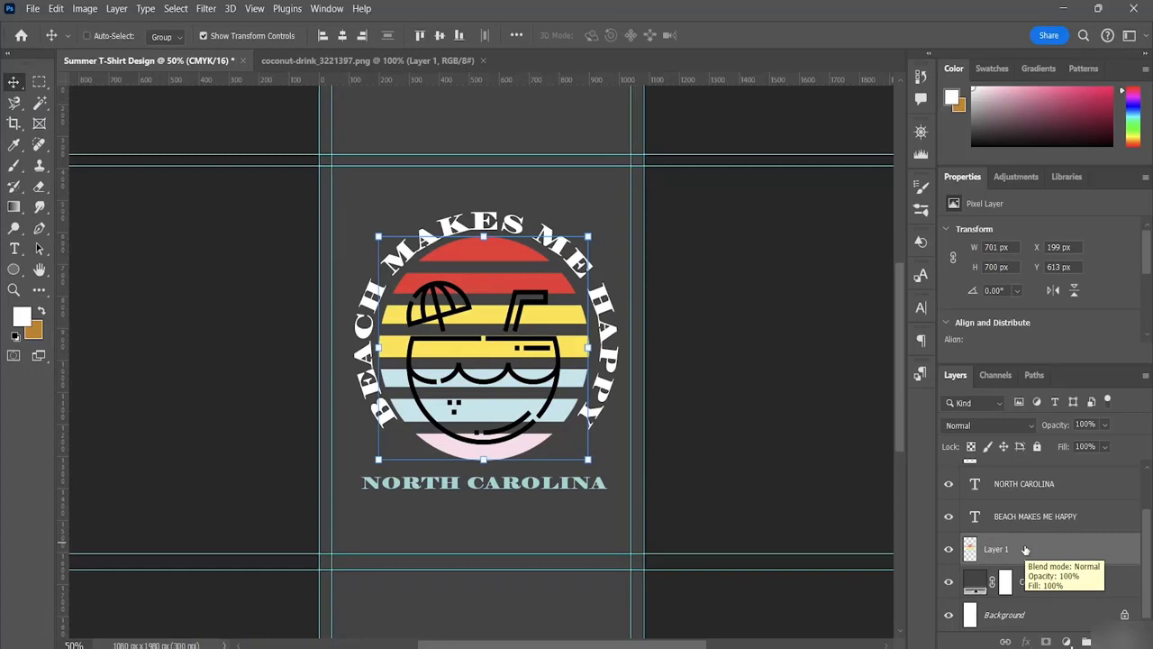
key("Delete")
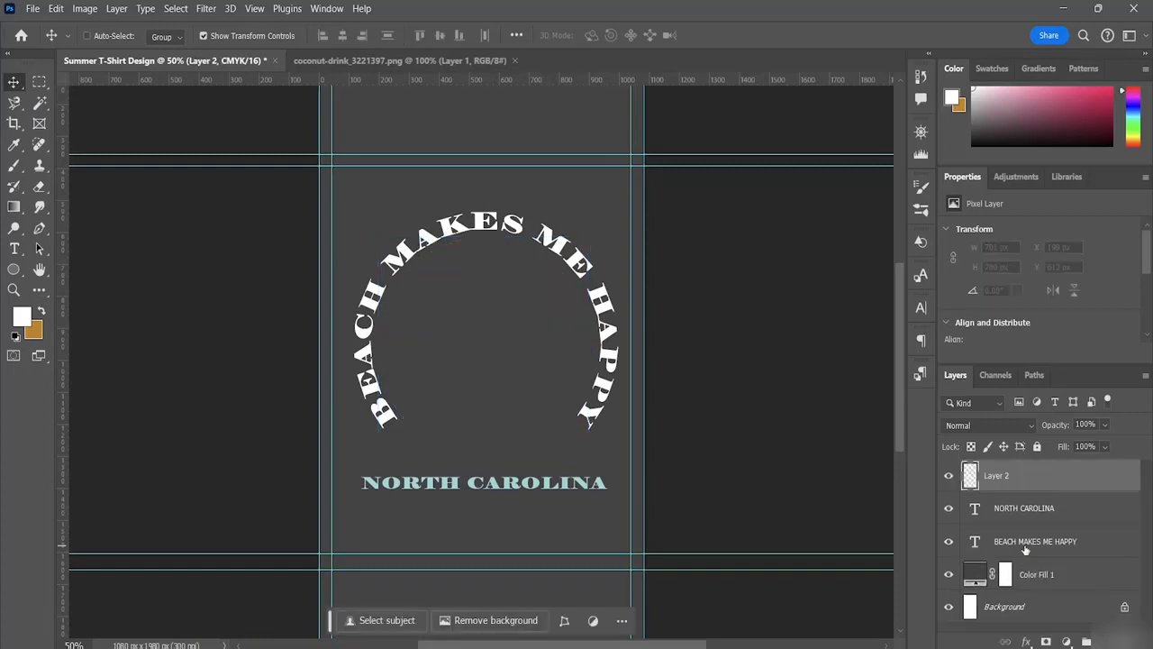
key("ctrl+z")
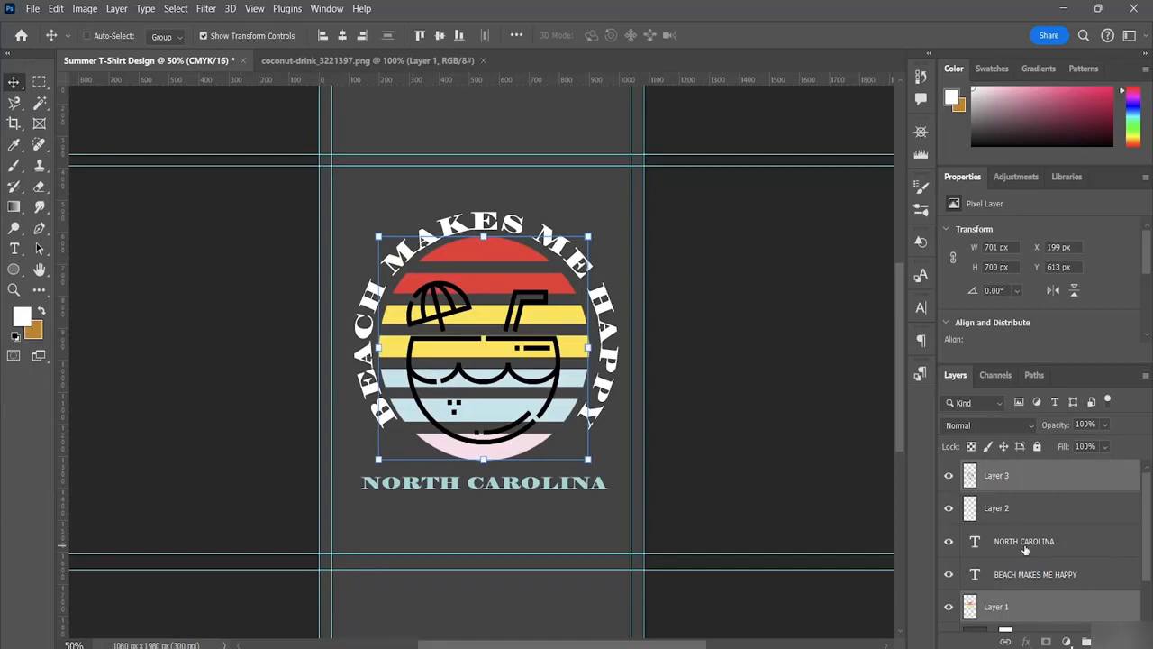
key("ctrl+z")
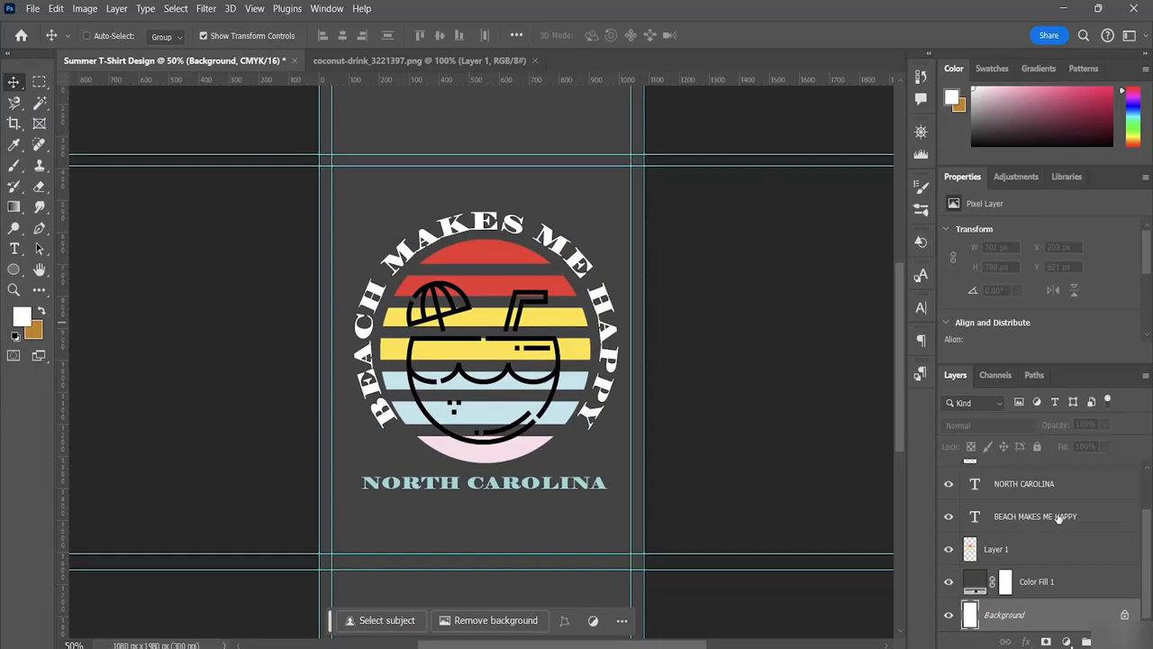
Load the coconut drink artwork's outline as a selection and delete that shape from the striped circle layer.
scroll(1058, 521, "up", 2)
left_click(1031, 477)
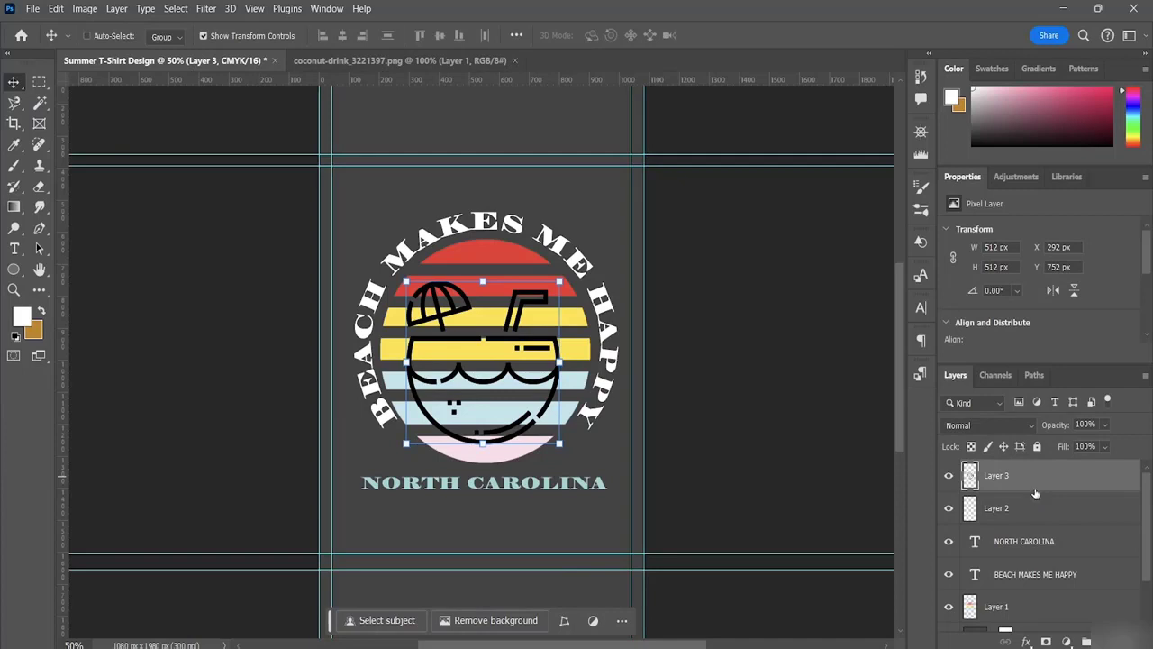
left_click(970, 477, "ctrl")
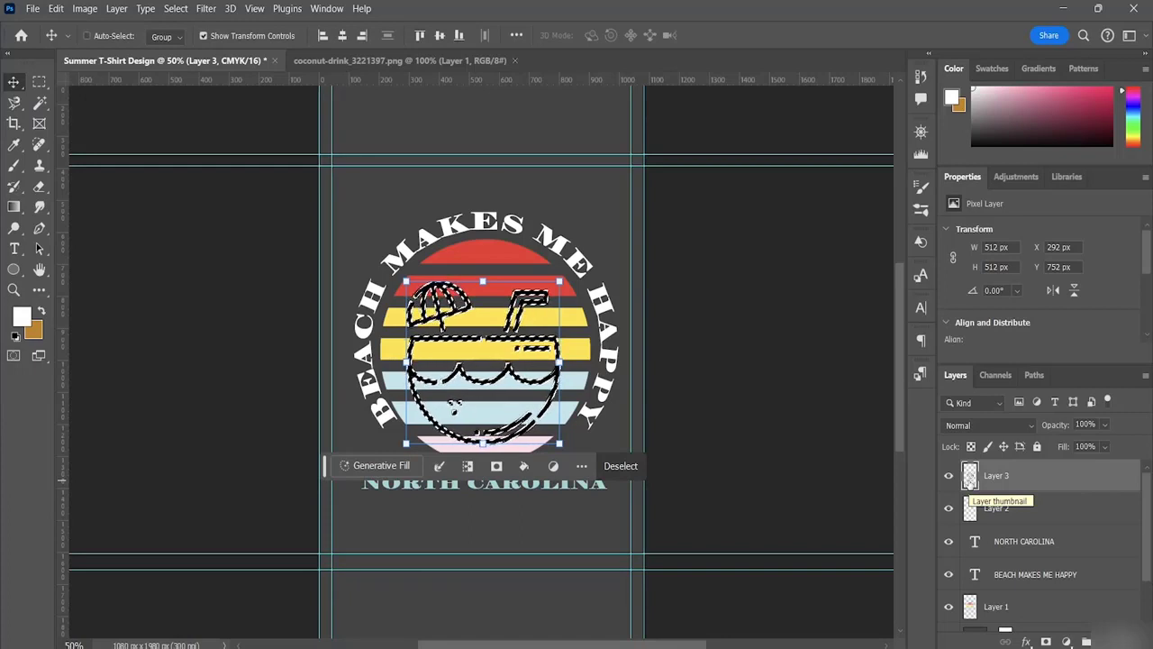
left_click(999, 609)
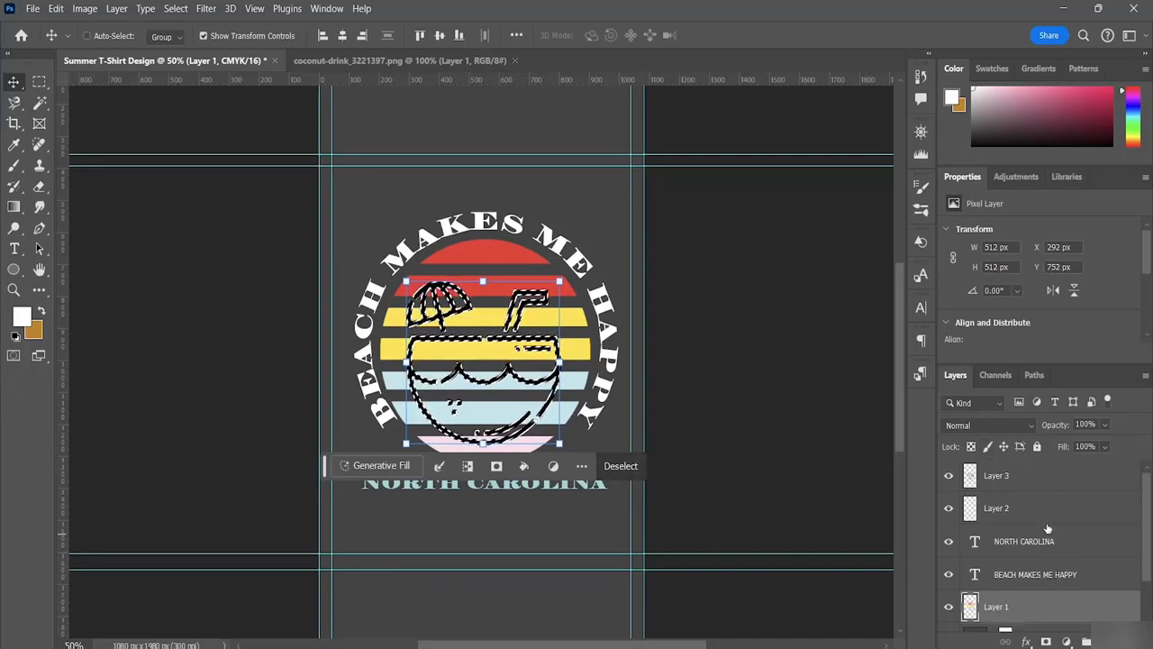
Deselect the coconut drink outline and delete the black coconut drink artwork layer.
left_click(1026, 482)
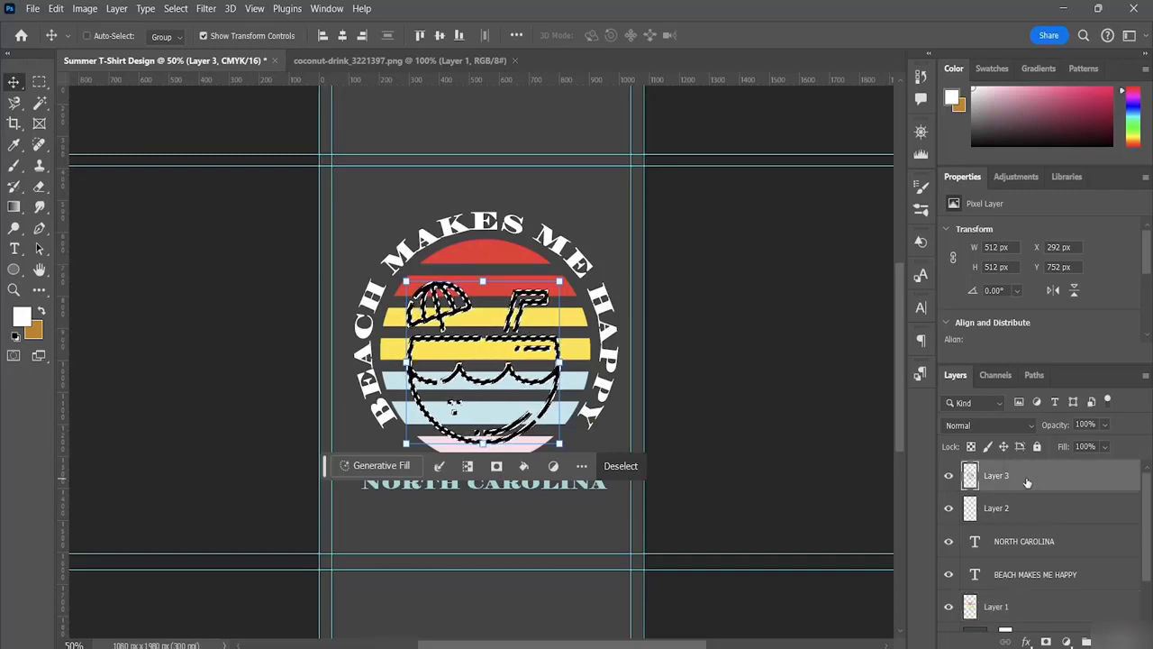
key("ctrl+d")
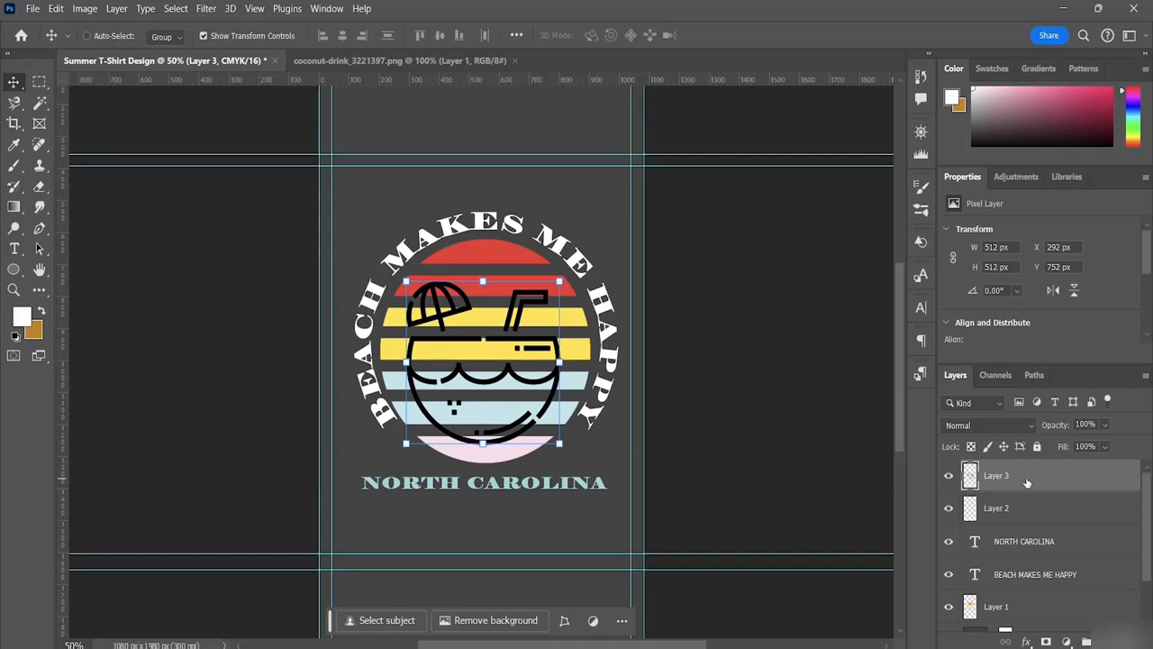
left_click(948, 478)
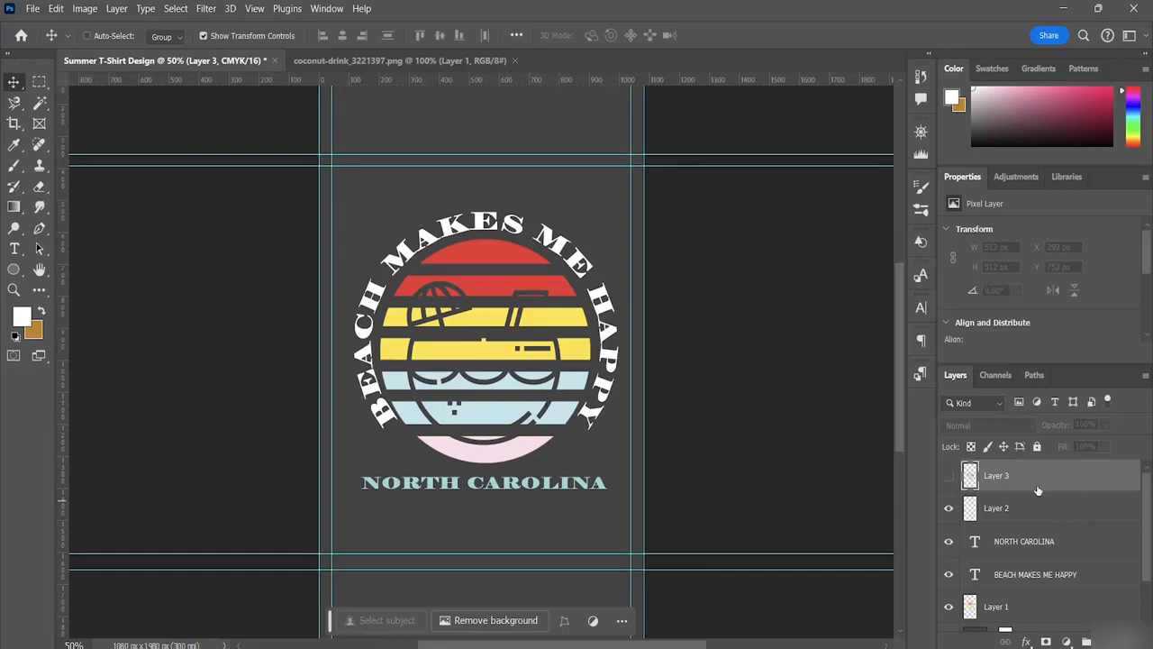
key("Delete")
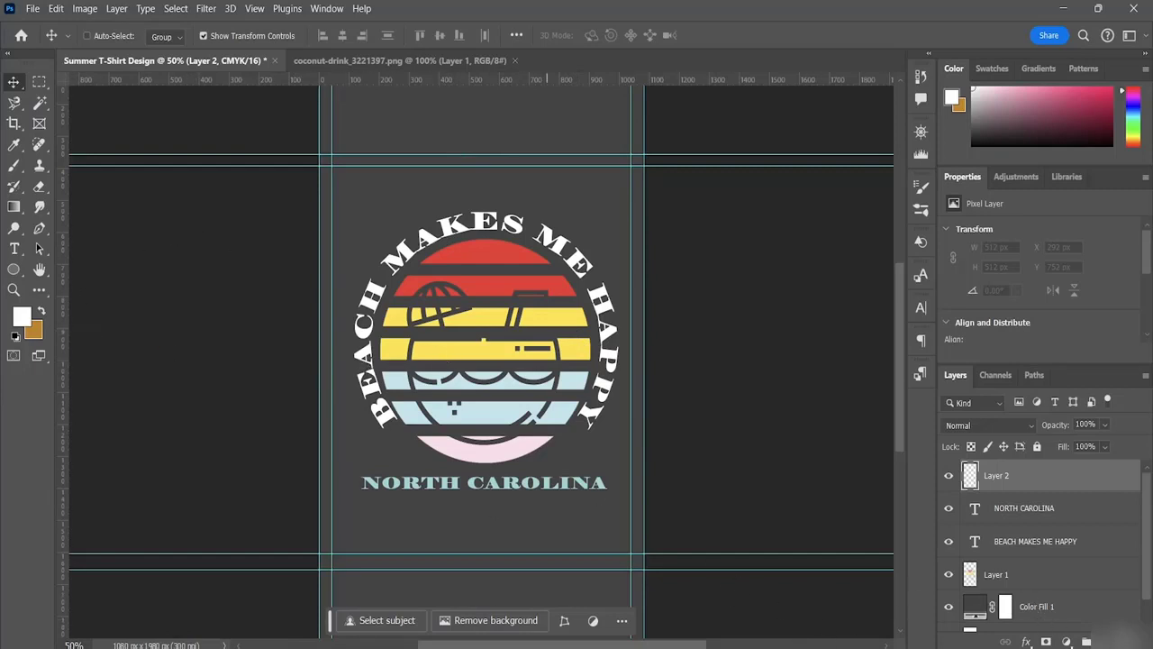
Change the background colour fill layer to black (000000).
double_click(972, 606)
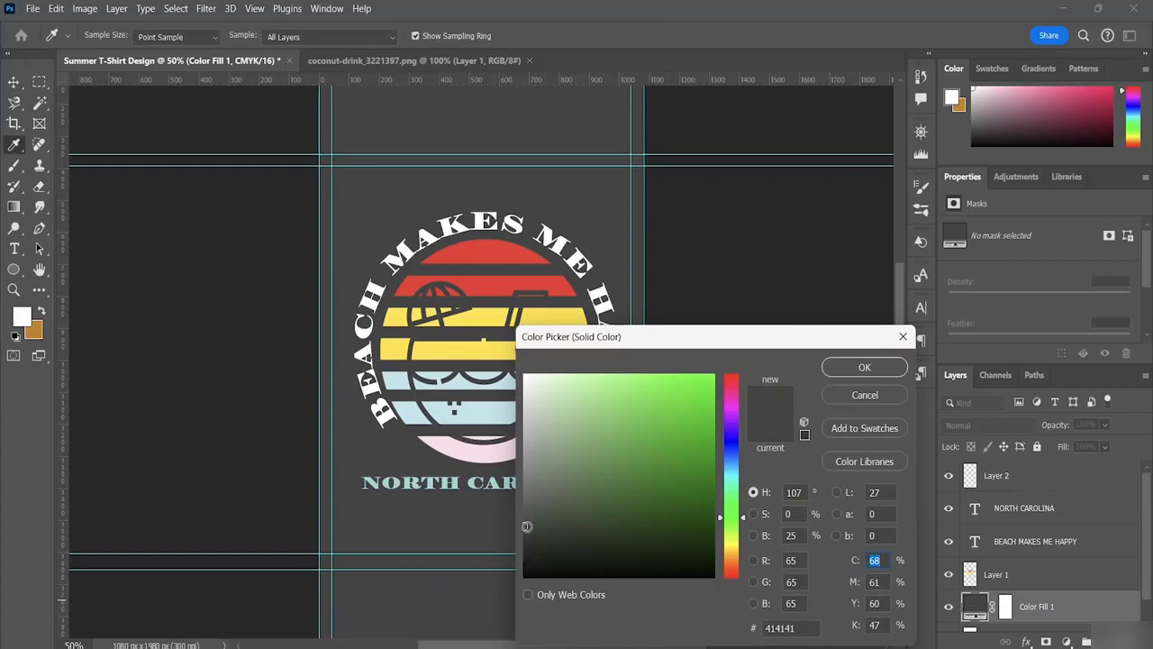
left_click_drag(527, 525, 608, 621)
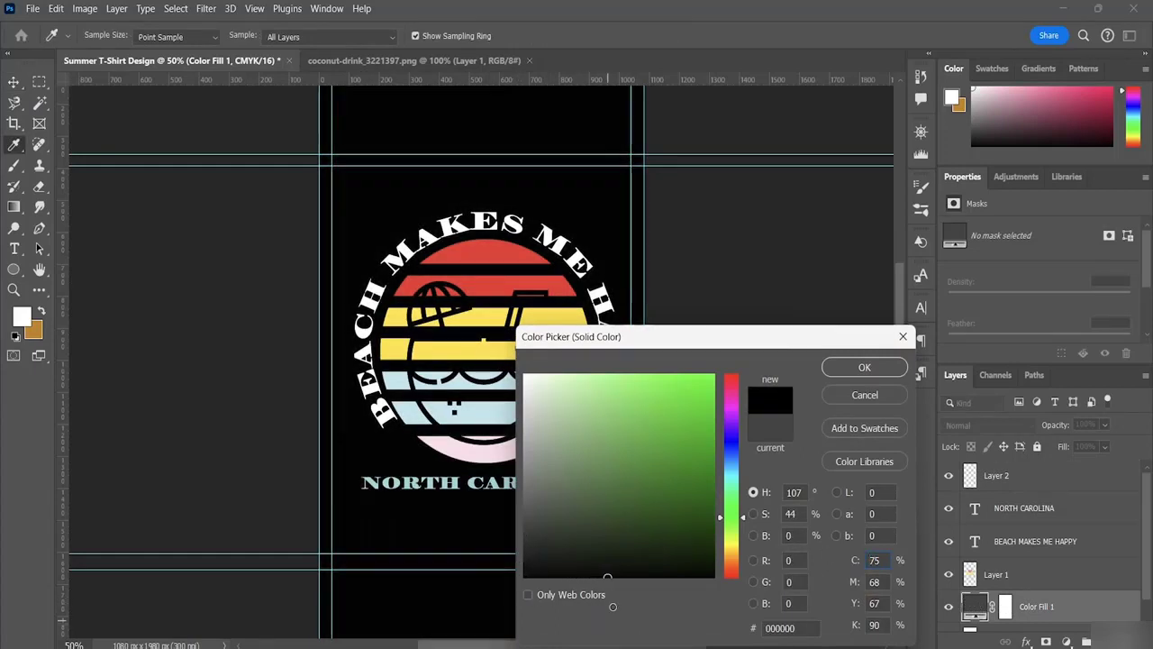
left_click(864, 368)
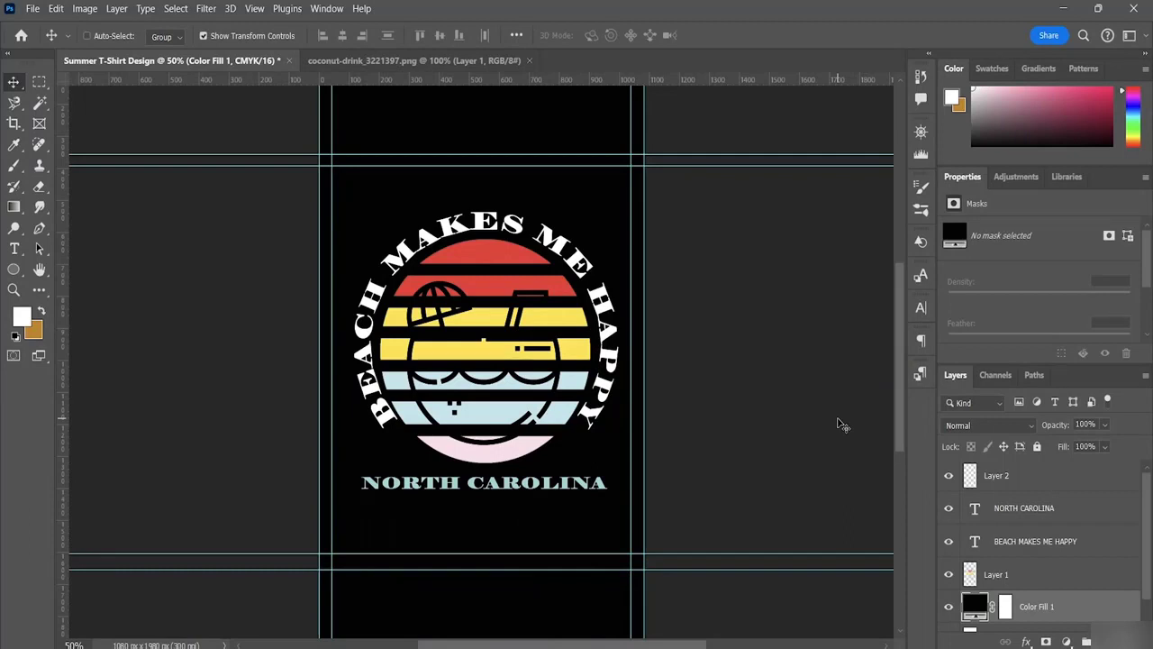
Open Save for Web and examine the design's export preview up close and at 50% zoom.
key("ctrl")
key("ctrl+alt+shift+s")
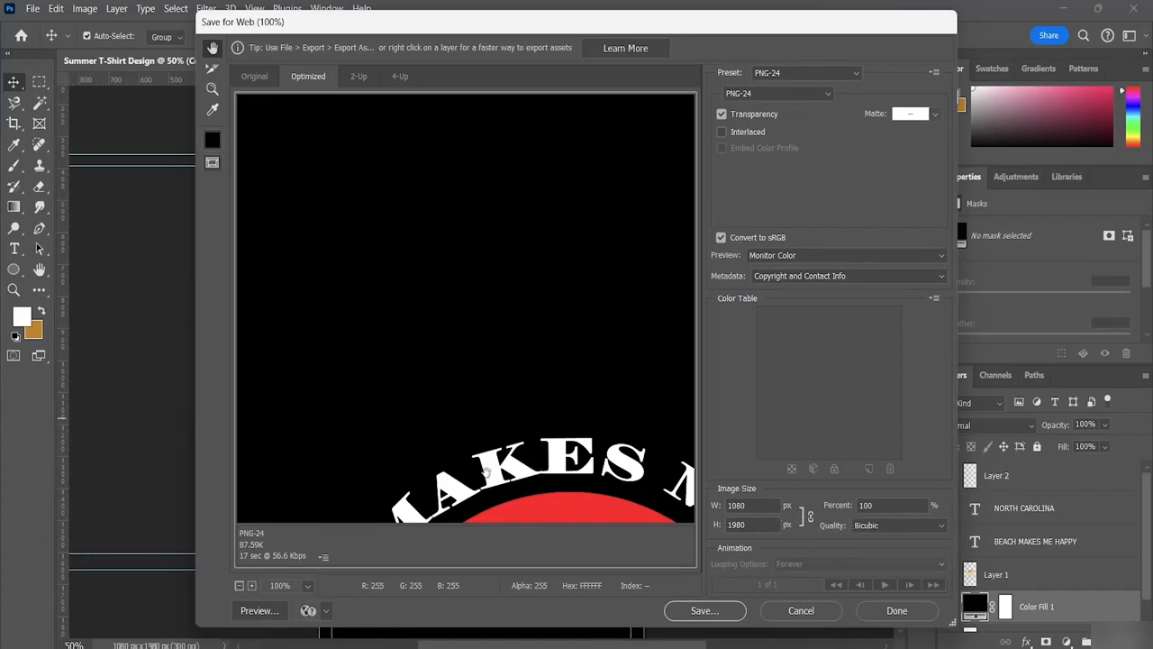
mouse_move(555, 387)
left_mouse_down()
mouse_move(445, 303)
mouse_move(416, 196)
left_mouse_up()
left_click_drag(510, 310, 505, 149)
left_click_drag(572, 322, 606, 208)
left_click_drag(513, 238, 612, 285)
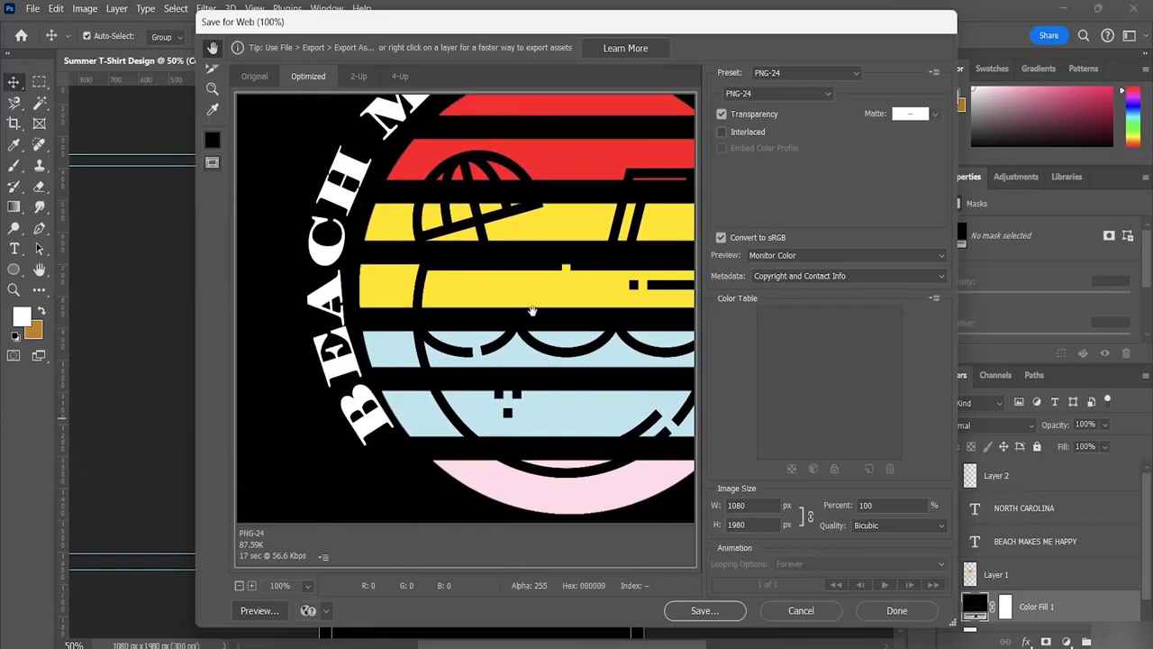
left_click_drag(523, 313, 448, 264)
left_click_drag(524, 279, 514, 331)
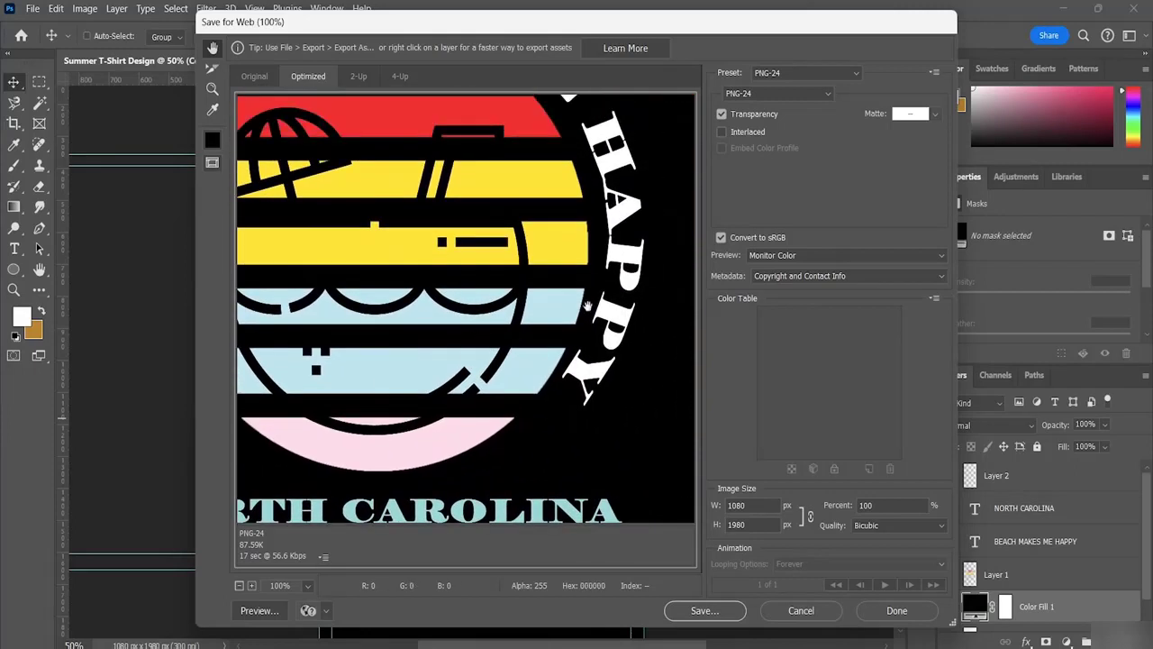
left_click_drag(565, 278, 710, 258)
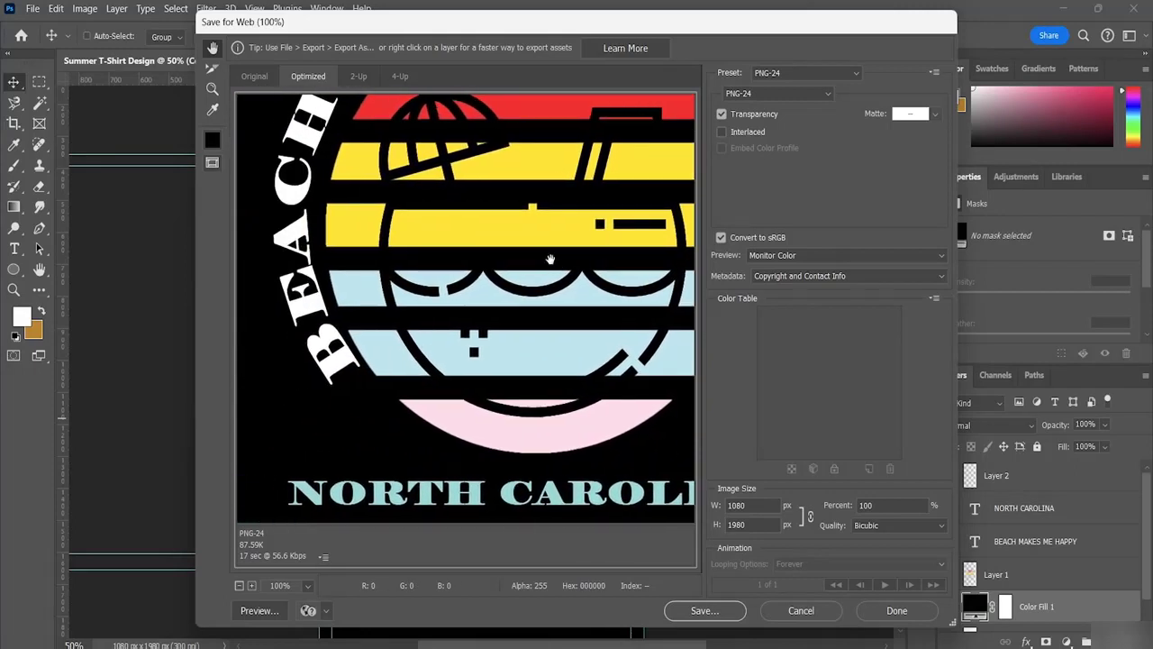
left_click(239, 586)
left_click(238, 586)
left_click(238, 586)
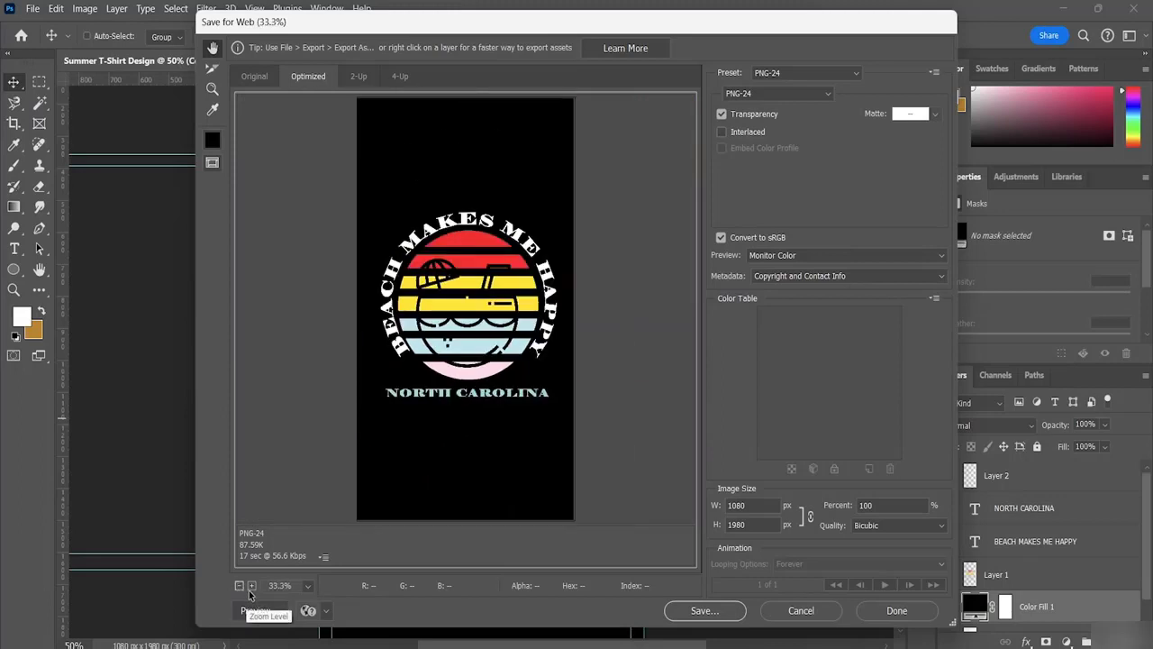
left_click(252, 586)
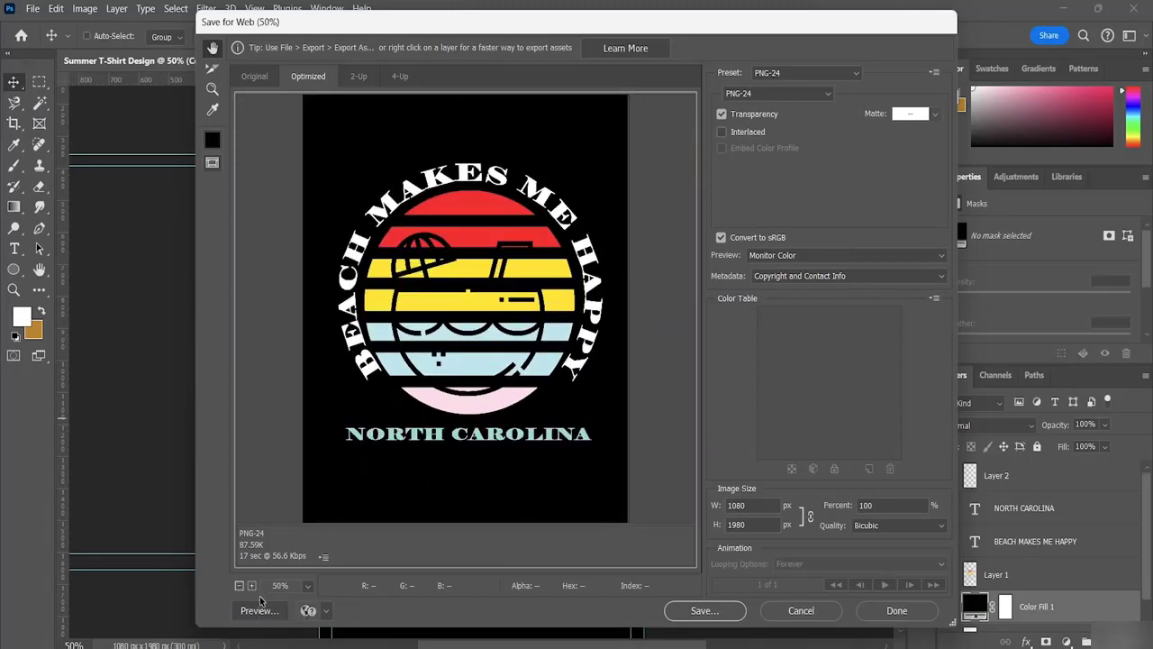
Export the design as Summer-T-Shirt-Design.png, Images Only, into the Photoshop folder of the T-shirt resource files on the Desktop.
left_click(703, 611)
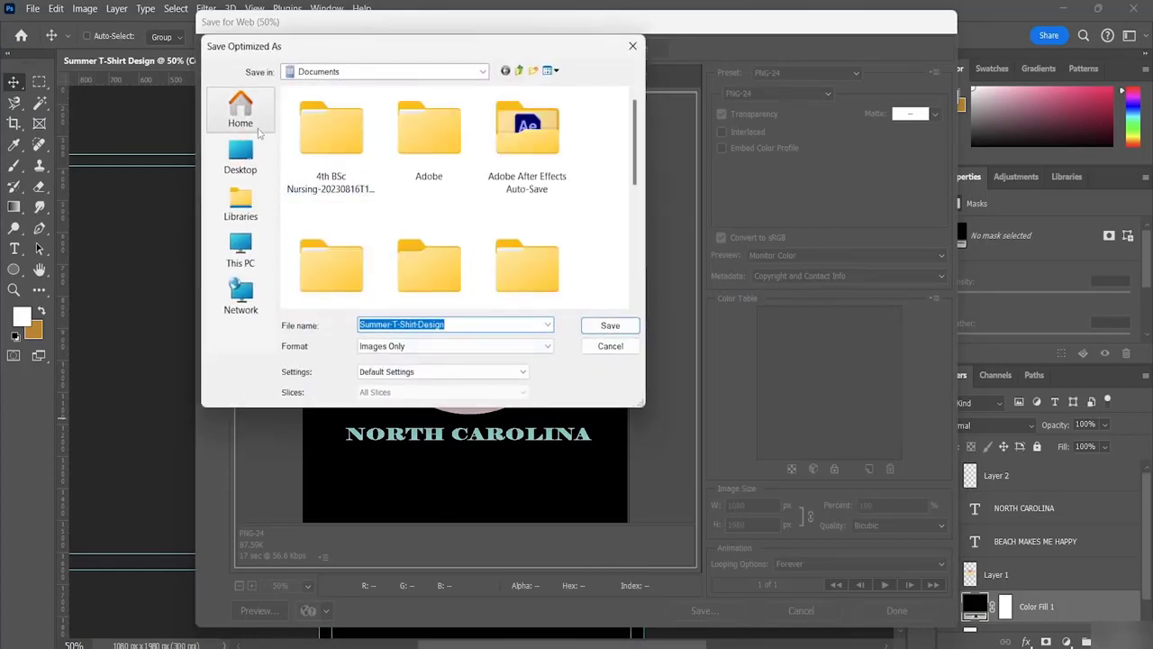
left_click(240, 158)
scroll(388, 166, "down", 3)
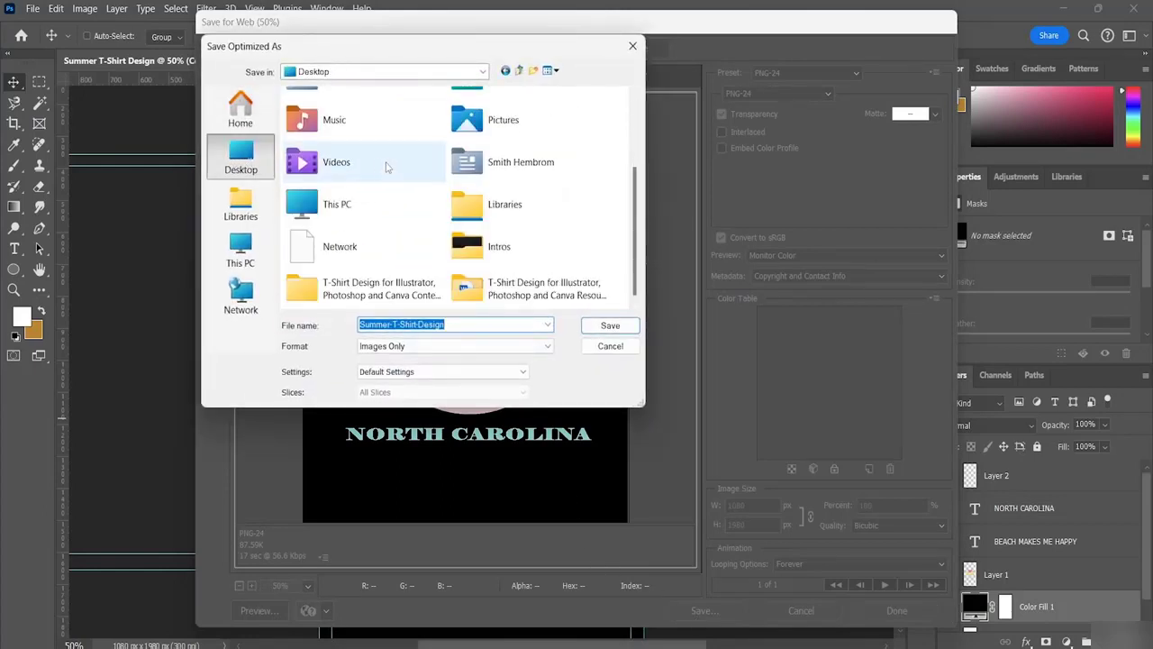
left_click(483, 289)
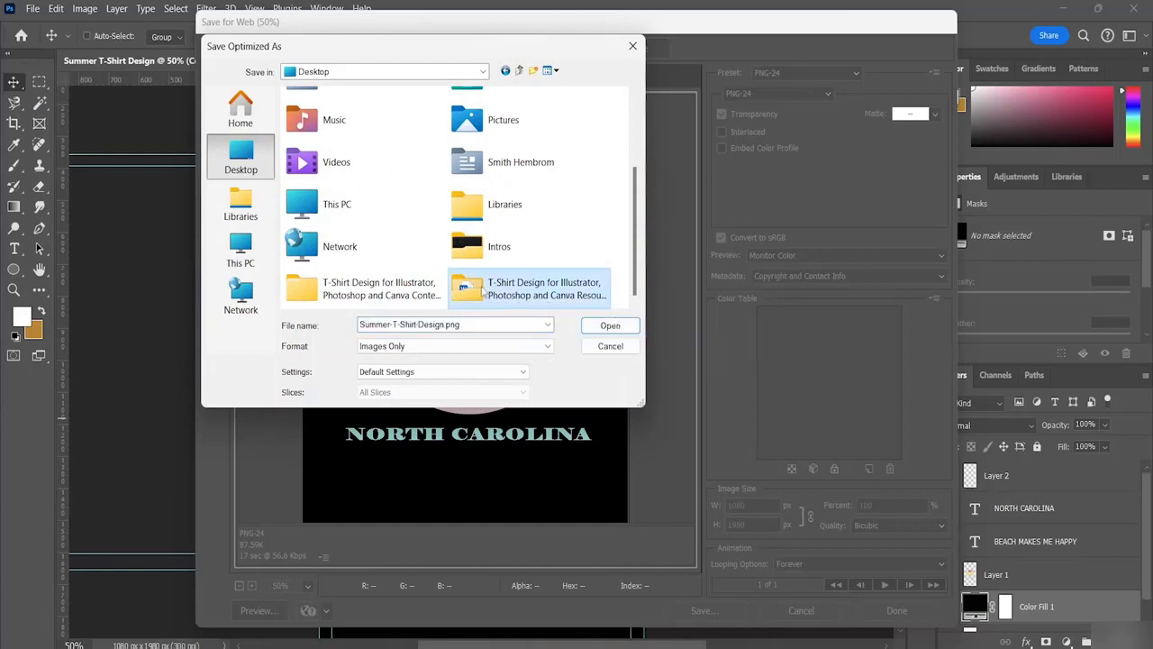
double_click(484, 289)
double_click(366, 146)
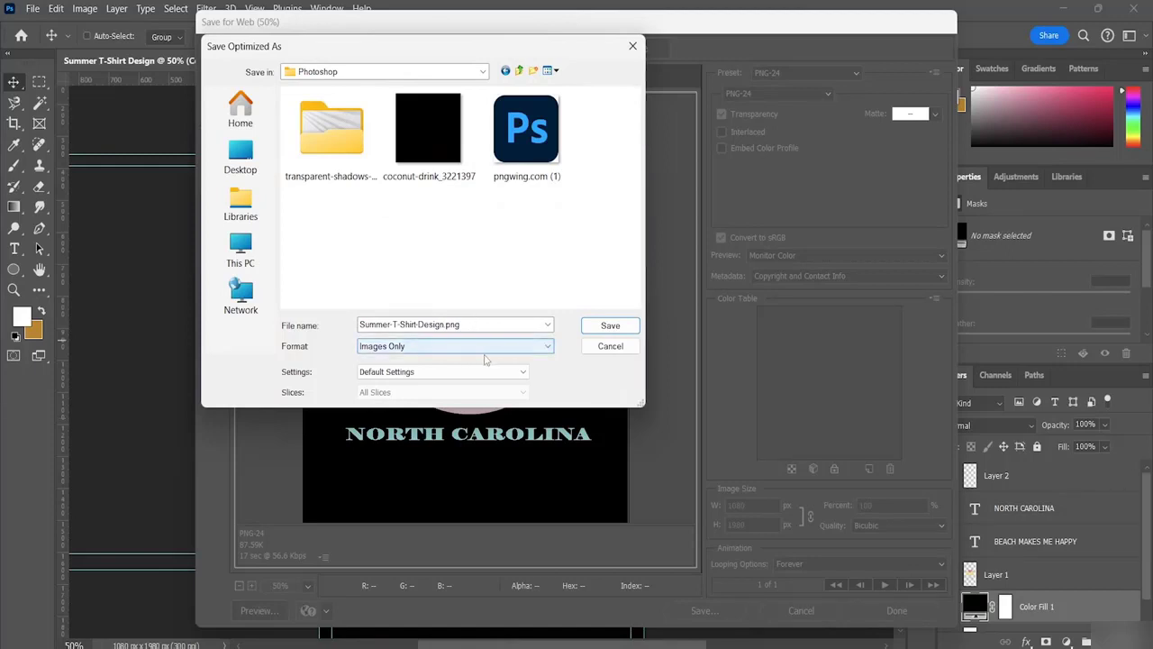
left_click(489, 345)
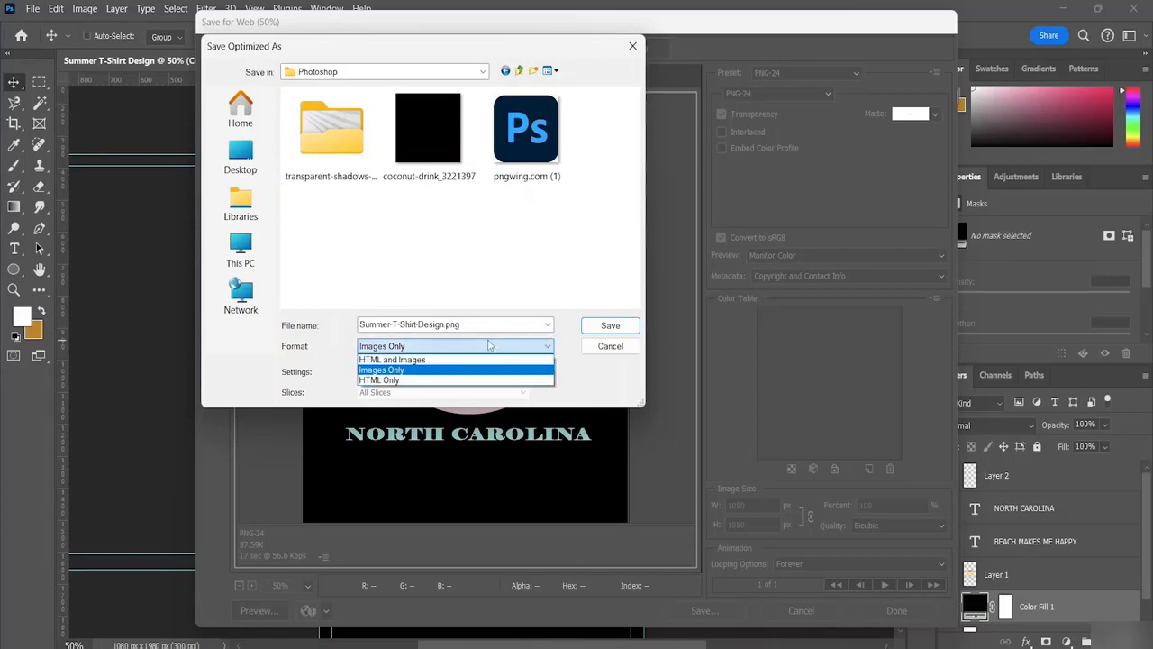
left_click(475, 373)
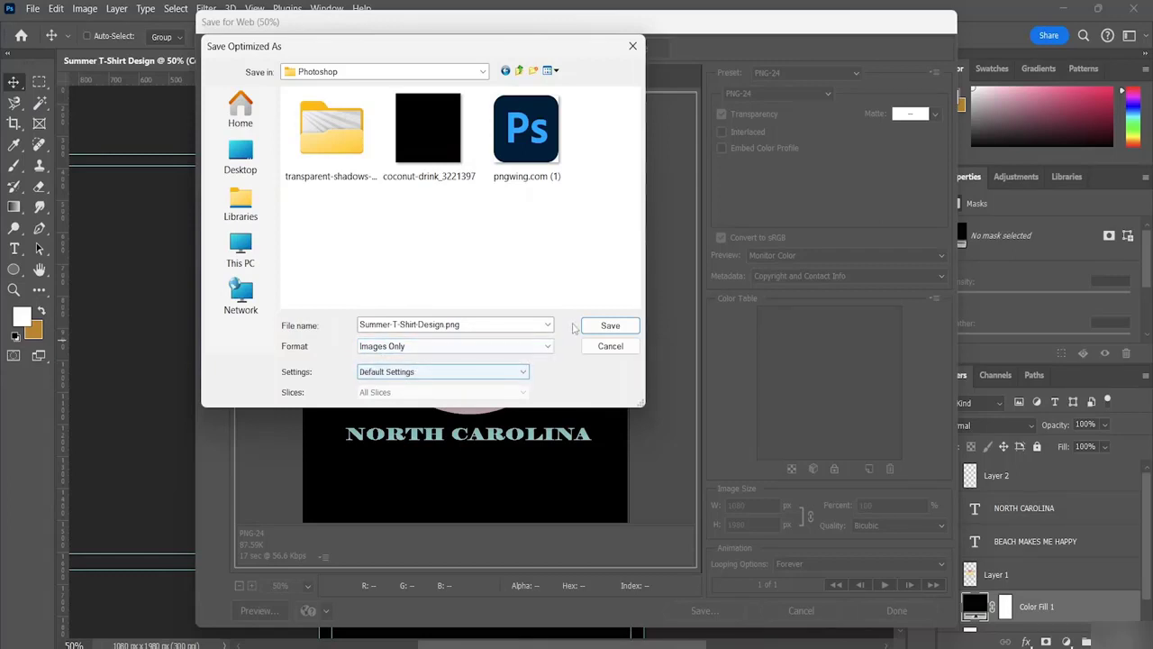
left_click(603, 328)
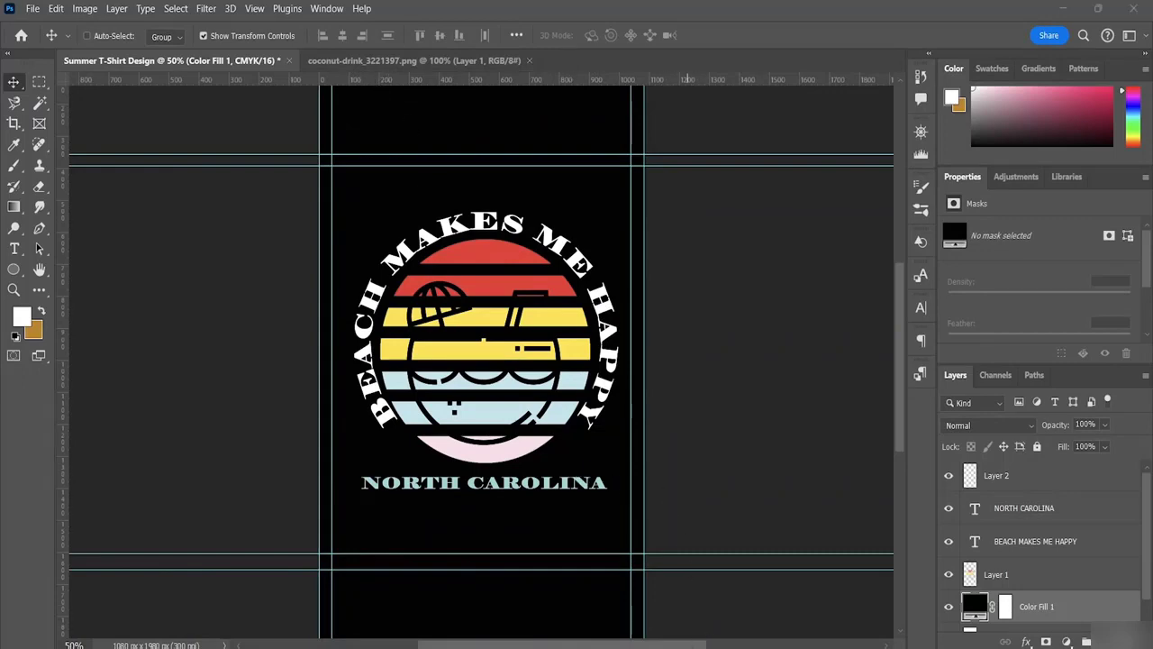
Switch to File Explorer and view the exported Summer-T-Shirt-Design image from the Photoshop resource folder.
left_click(522, 647)
left_click(129, 335)
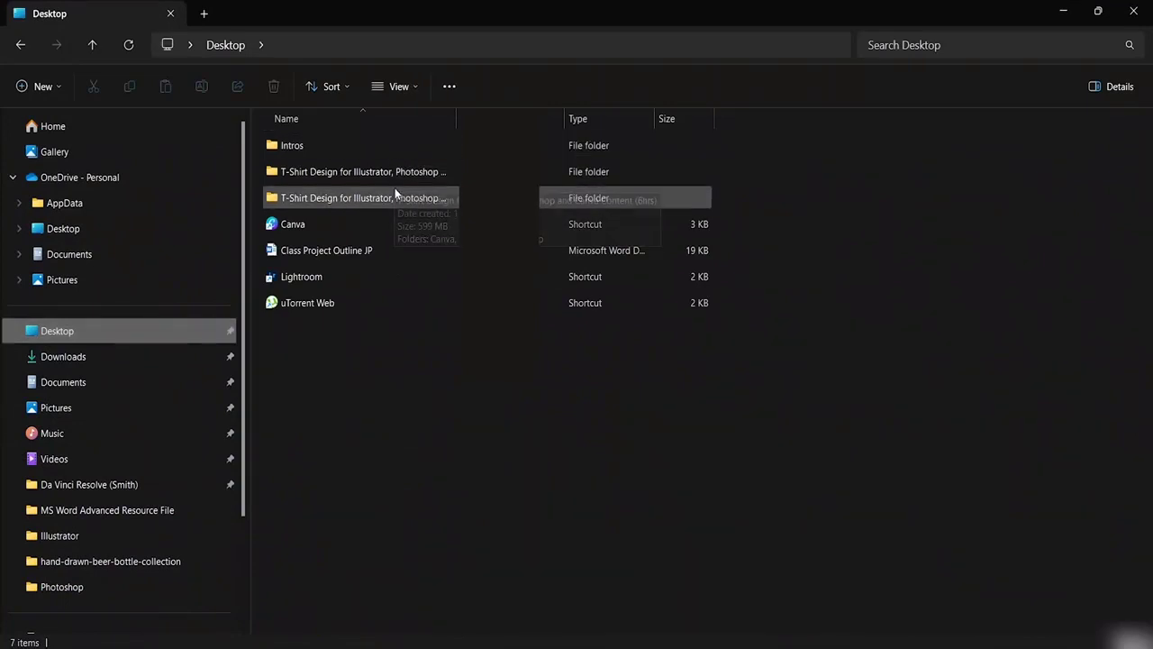
double_click(394, 188)
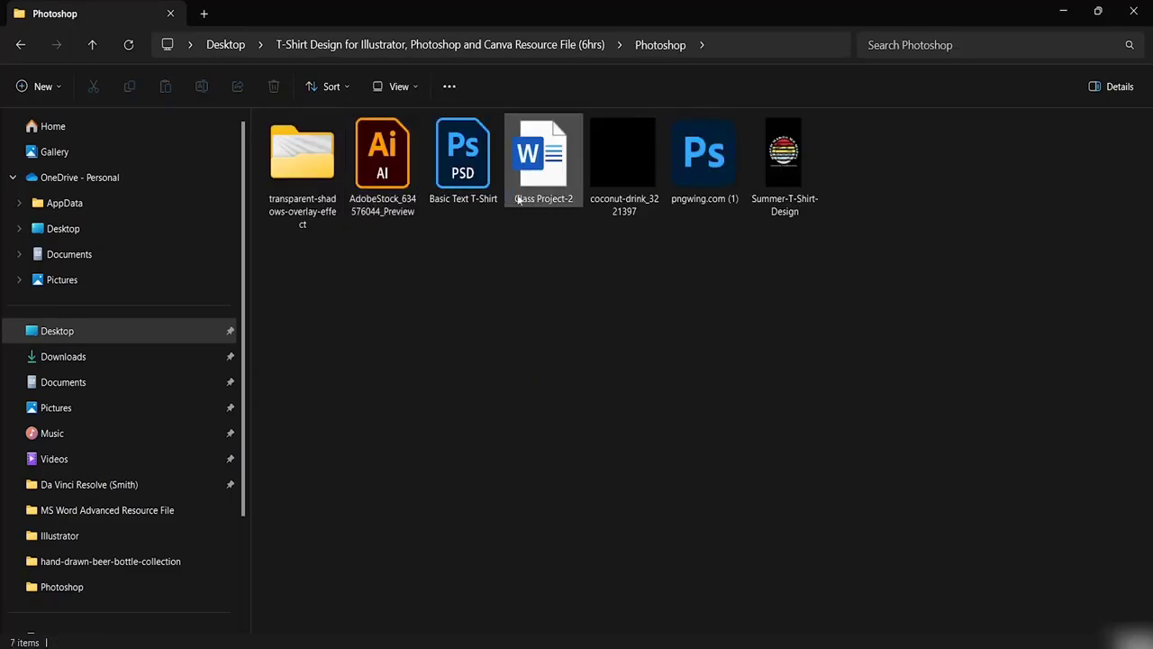
left_click(786, 162)
double_click(786, 162)
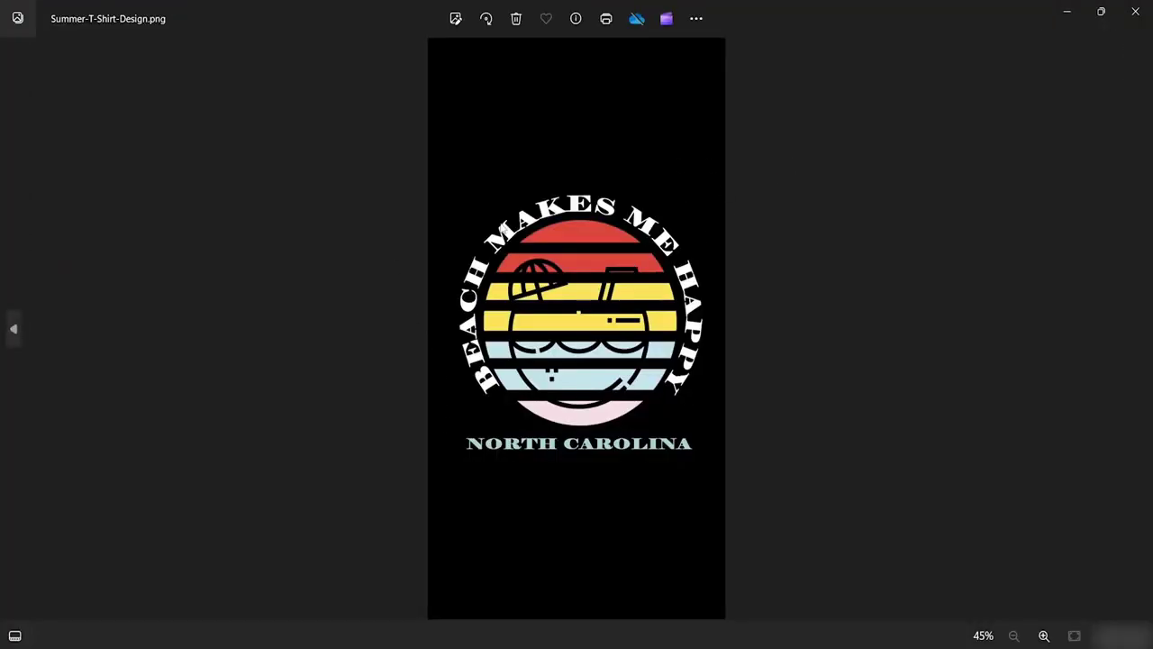
left_click(1144, 9)
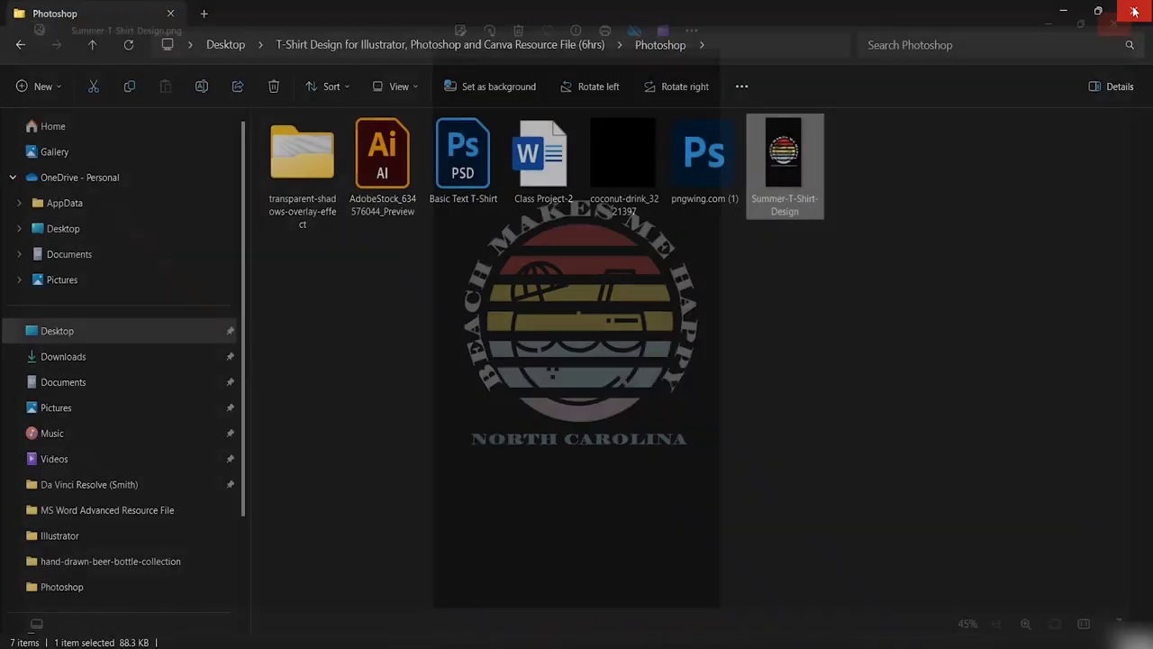
Return to Photoshop and save the layered document as Summer T-Shirt Design in PSD format in the Photoshop folder, with Maximize Compatibility.
left_click(621, 387)
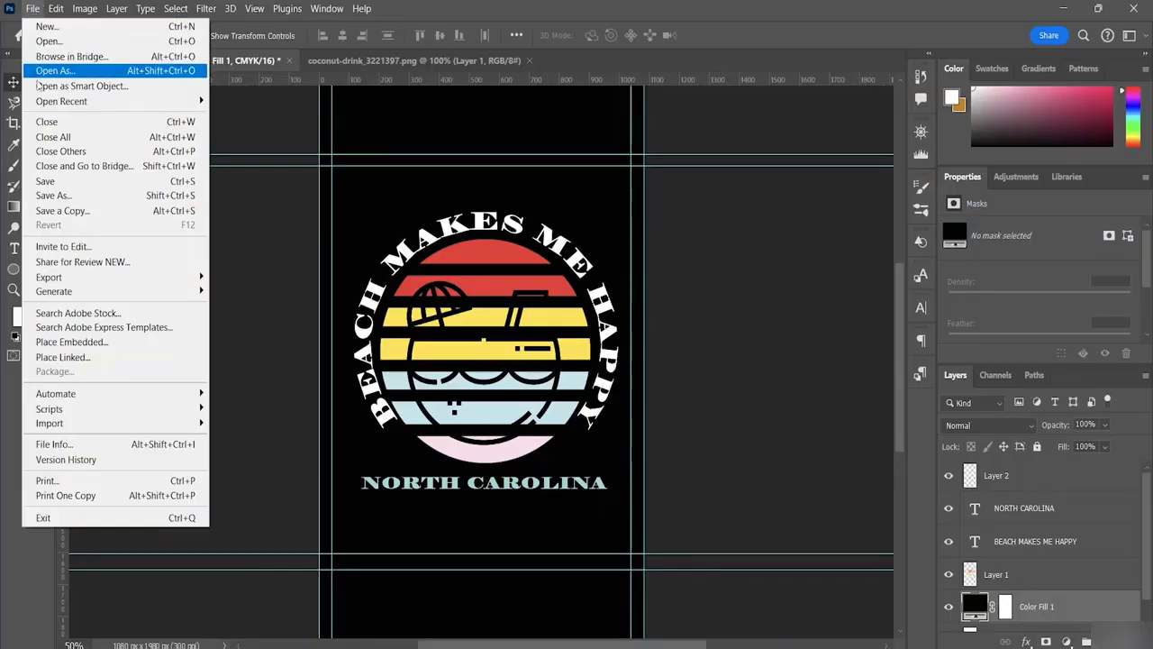
left_click(57, 194)
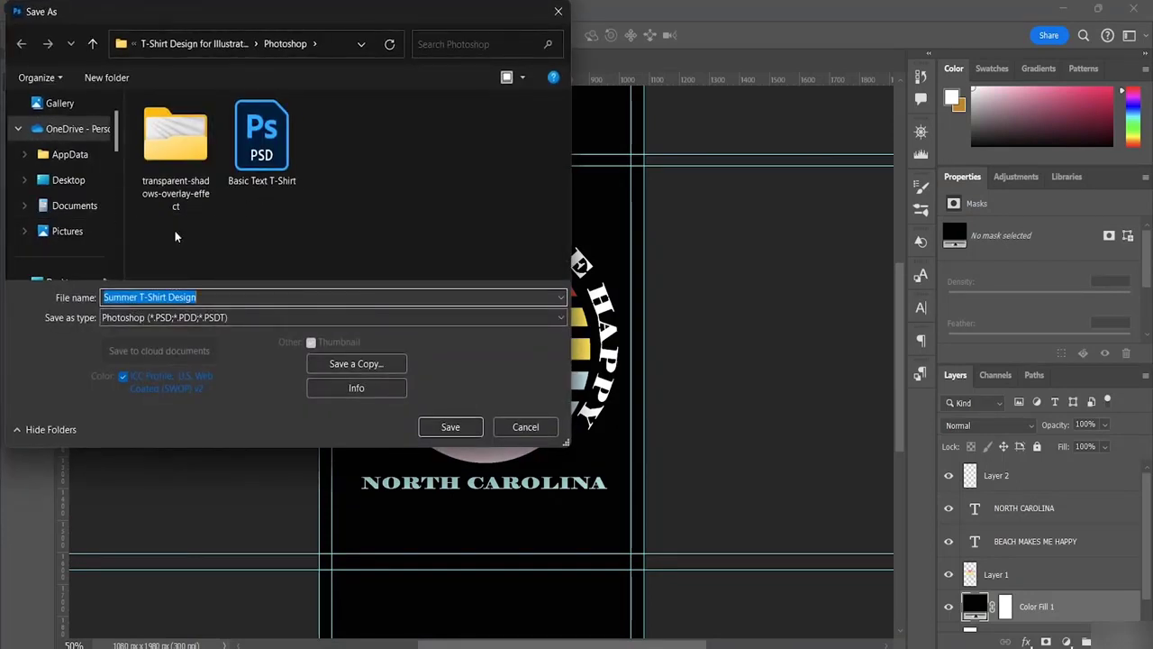
scroll(54, 199, "down", 5)
scroll(74, 203, "down", 2)
scroll(74, 203, "up", 5)
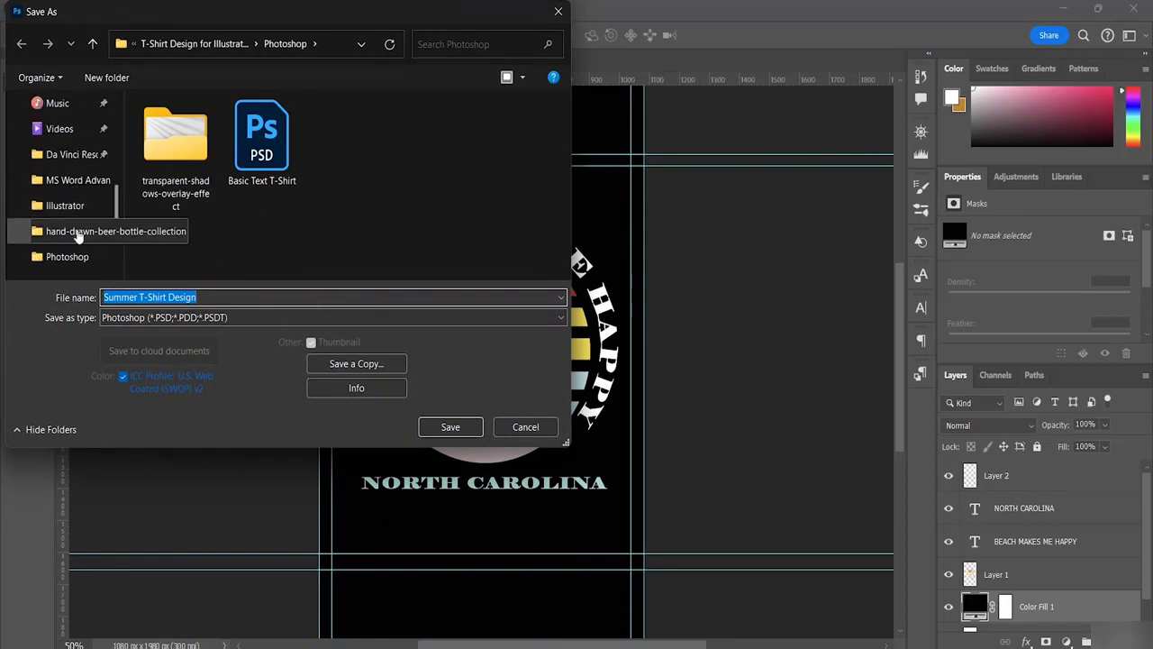
left_click(76, 257)
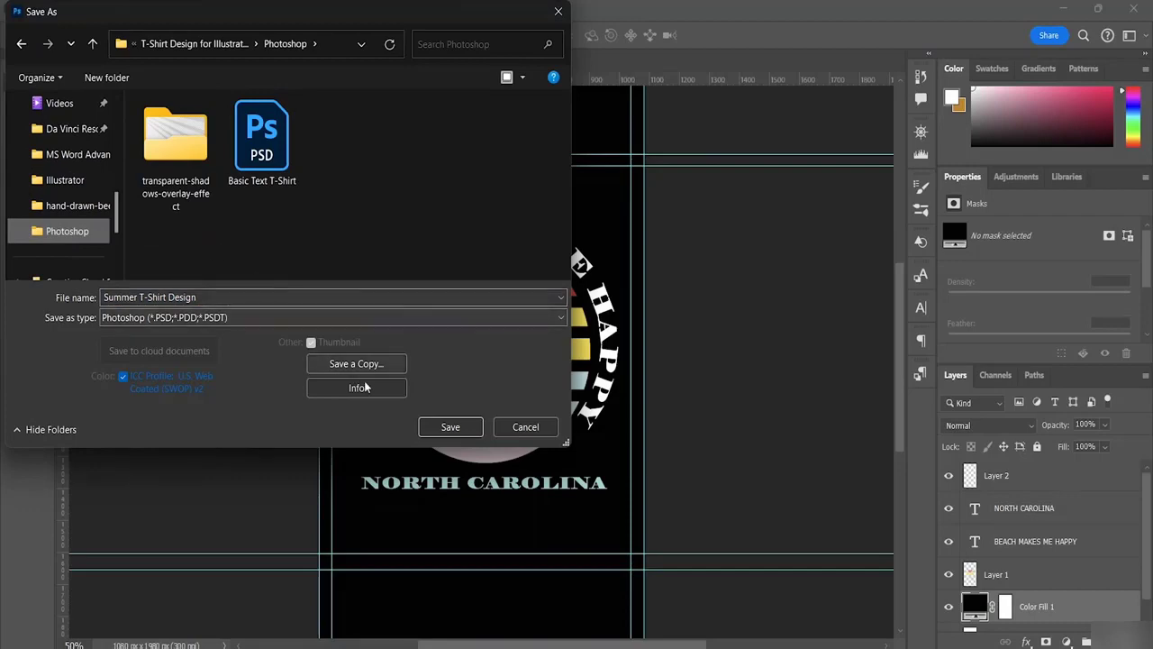
left_click(449, 427)
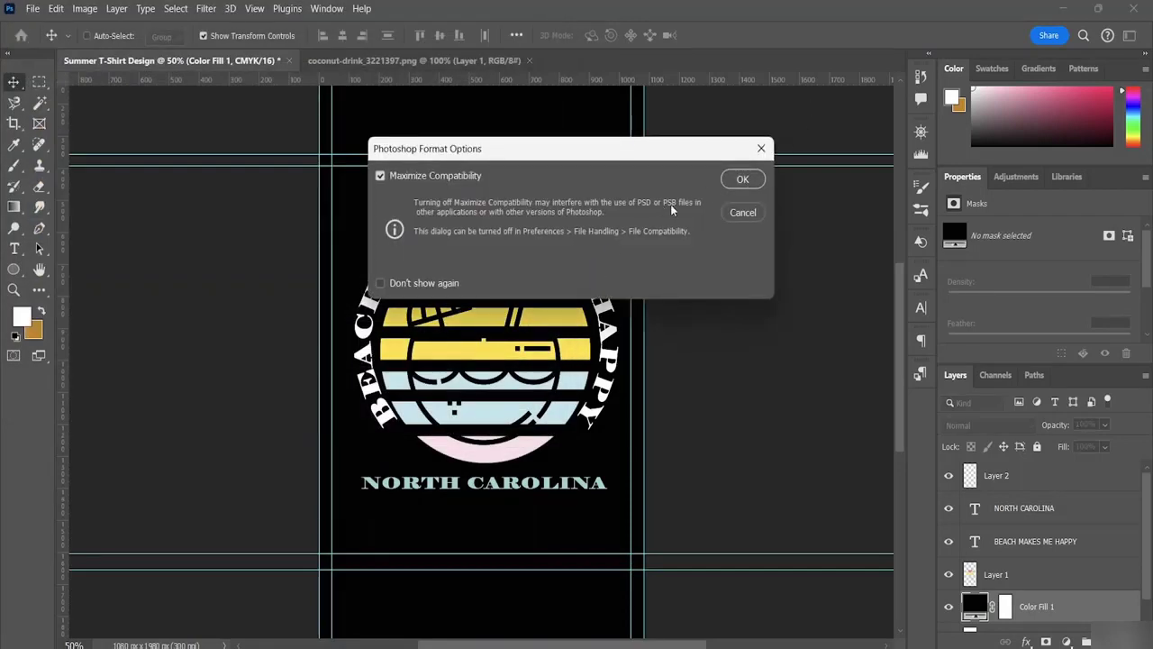
left_click(747, 179)
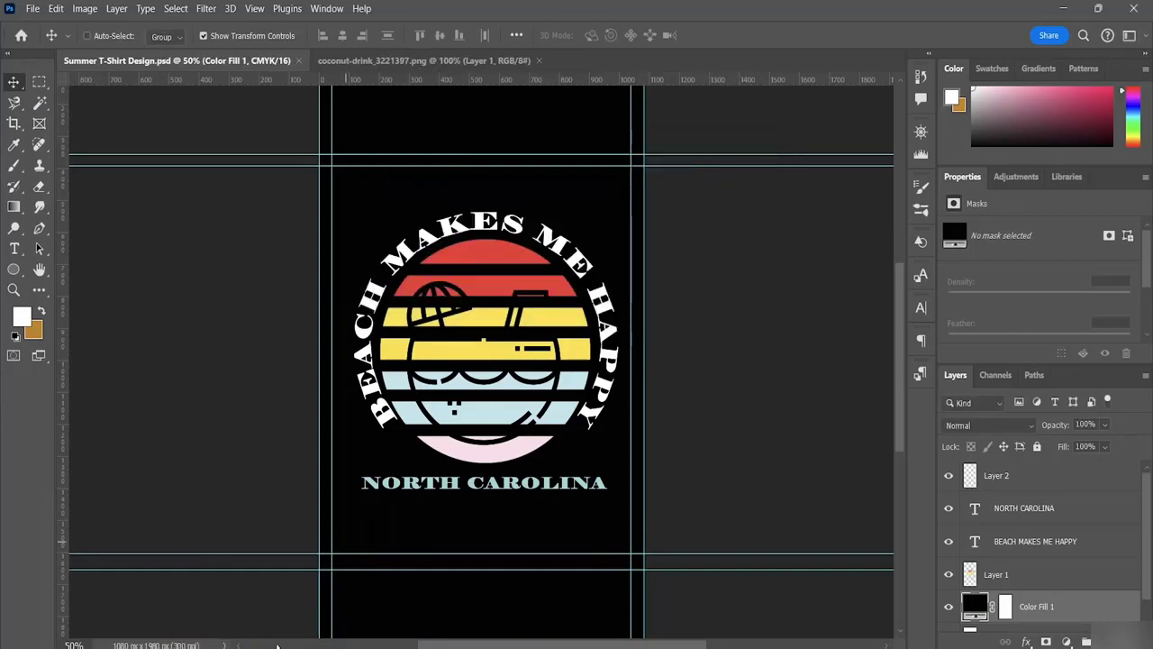
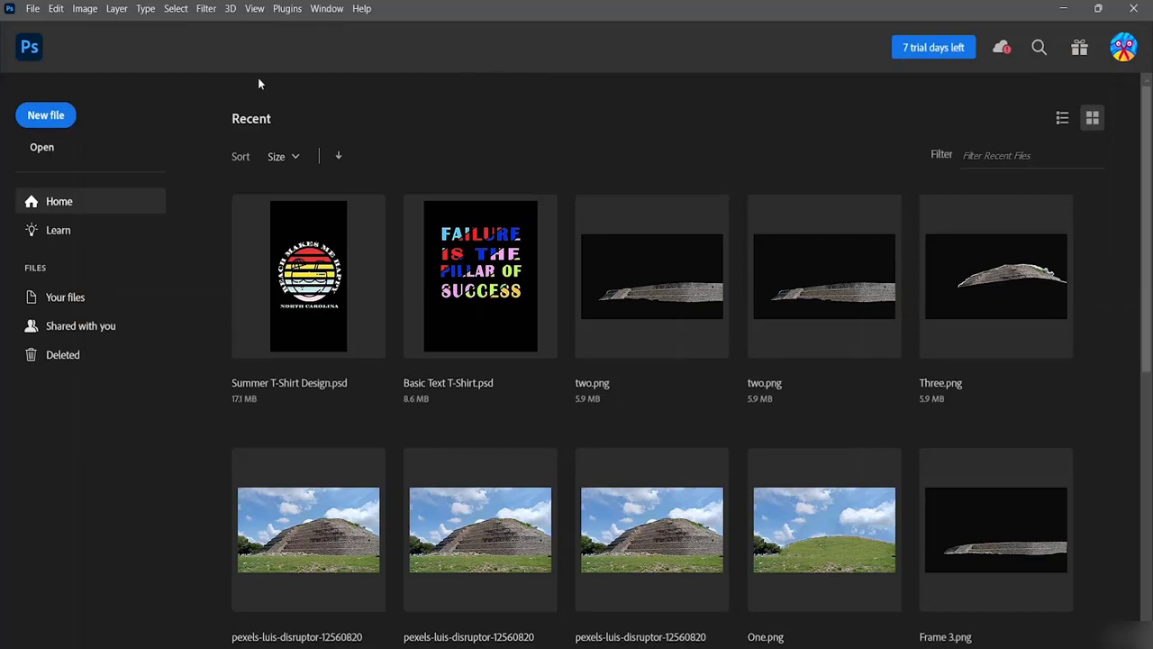
Create a new landscape document, 1980 × 1080 px, named "Advanced Zazzle T-Shie=rt Design".
left_click(44, 123)
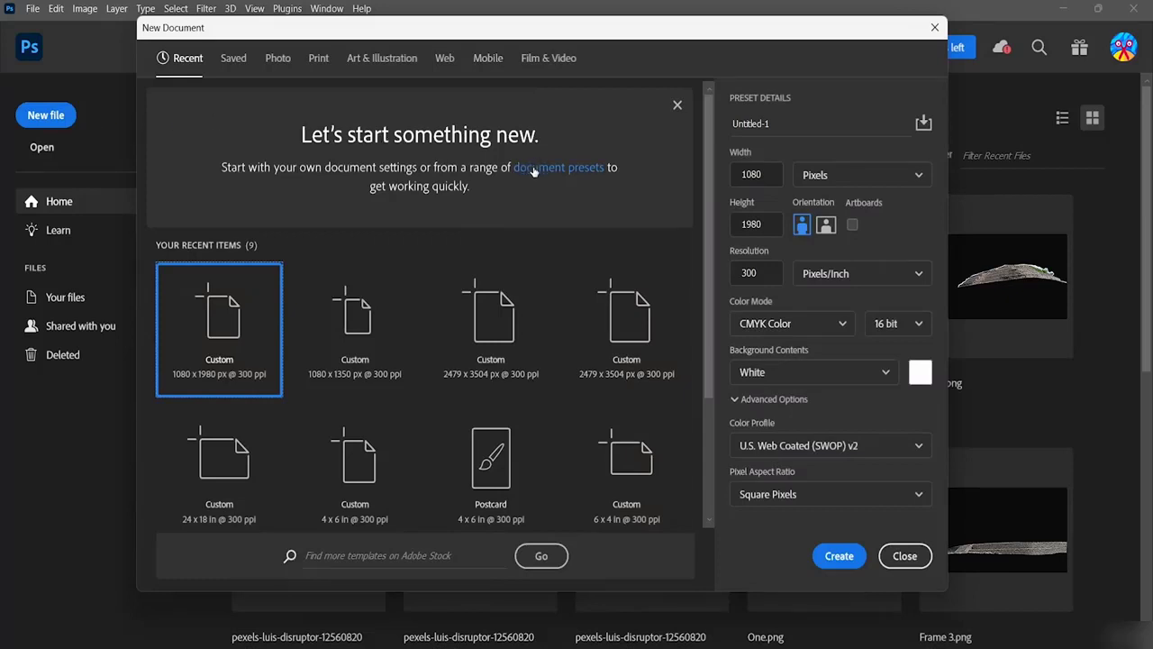
left_click(825, 226)
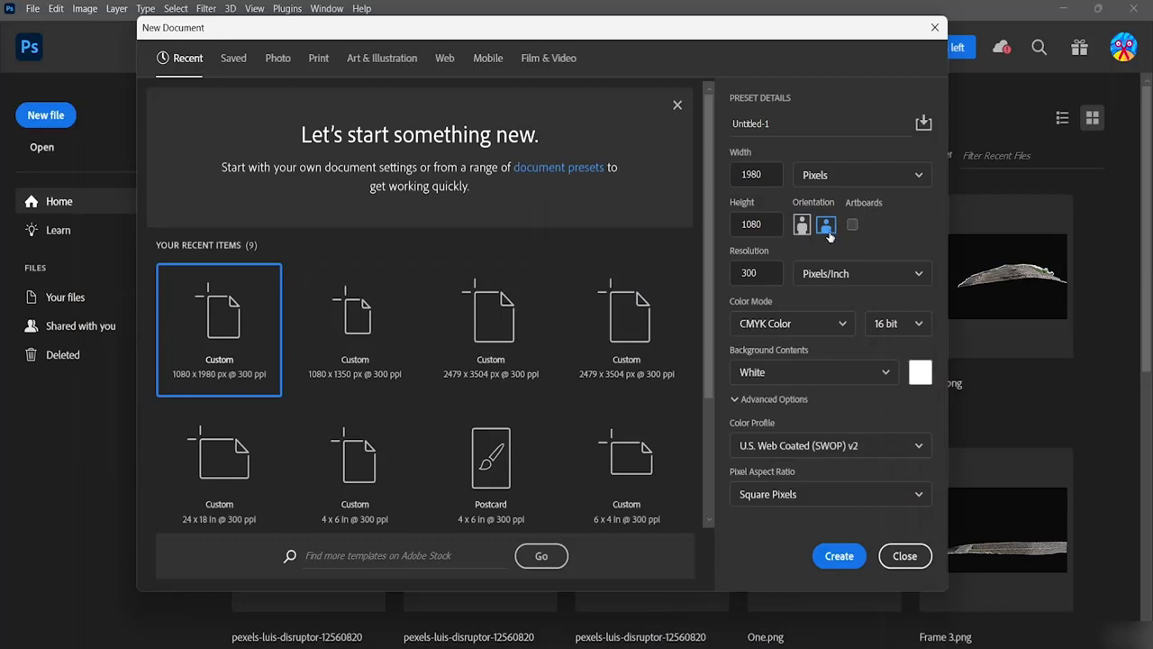
left_click(776, 126)
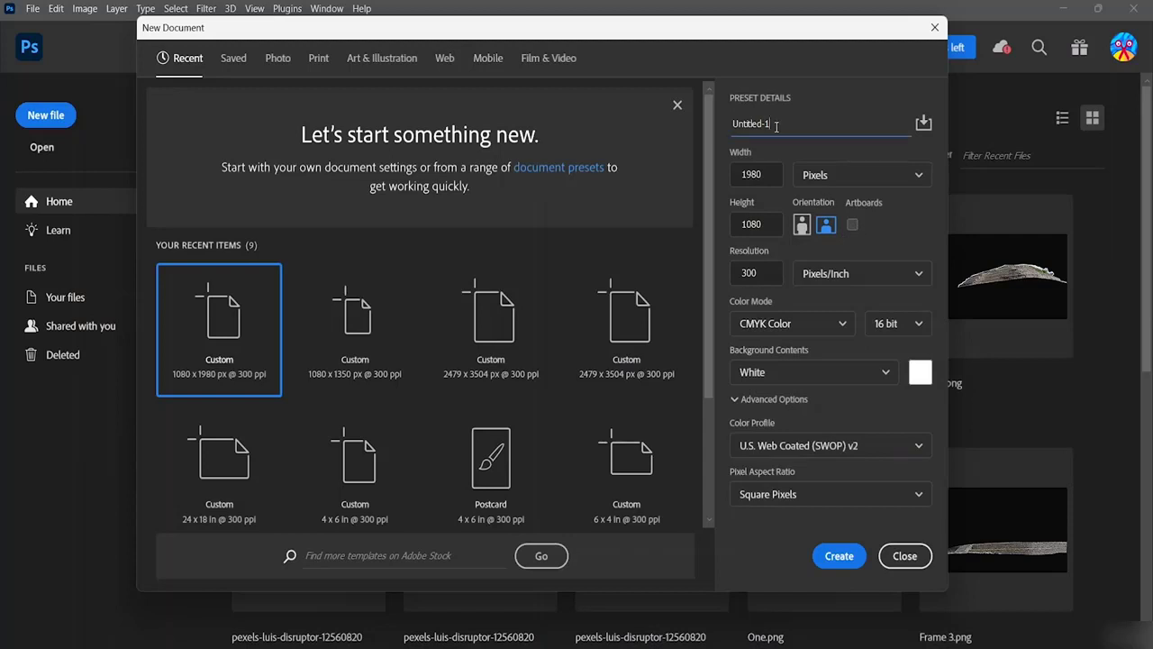
key("BackSpace")
key("BackSpace")
key("BackSpace")
key("BackSpace")
key("BackSpace")
key("BackSpace")
key("BackSpace")
key("BackSpace")
key("BackSpace")
key("BackSpace")
type("Advancede")
key("BackSpace")
type("Zaz")
key("super")
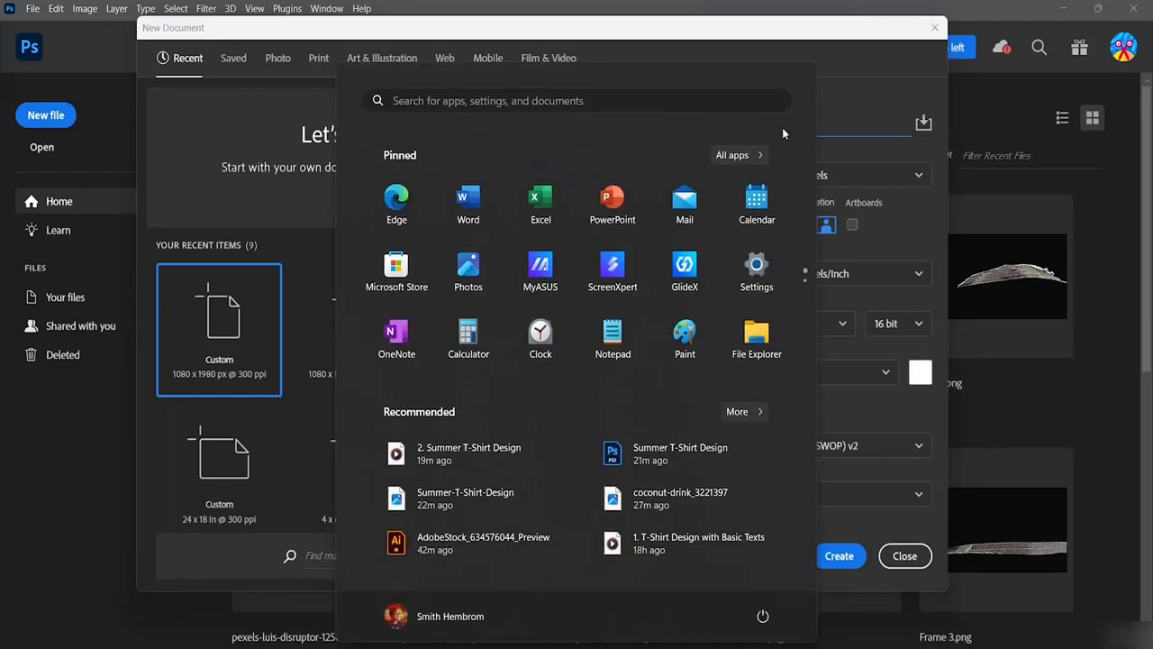
key("Escape")
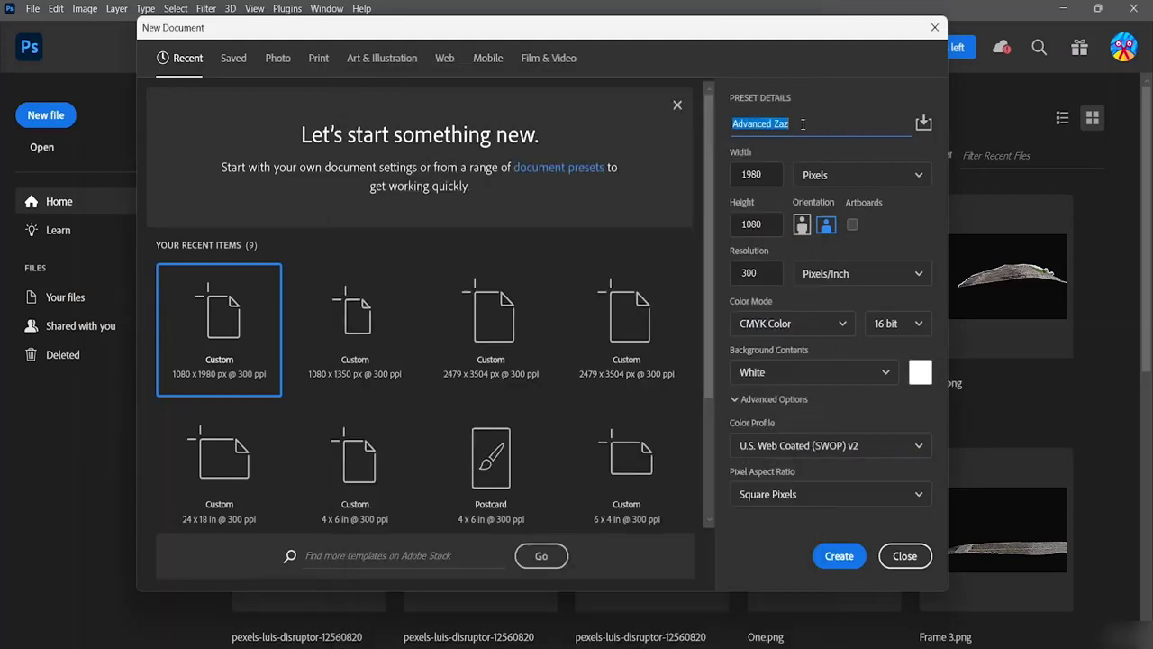
type("zz")
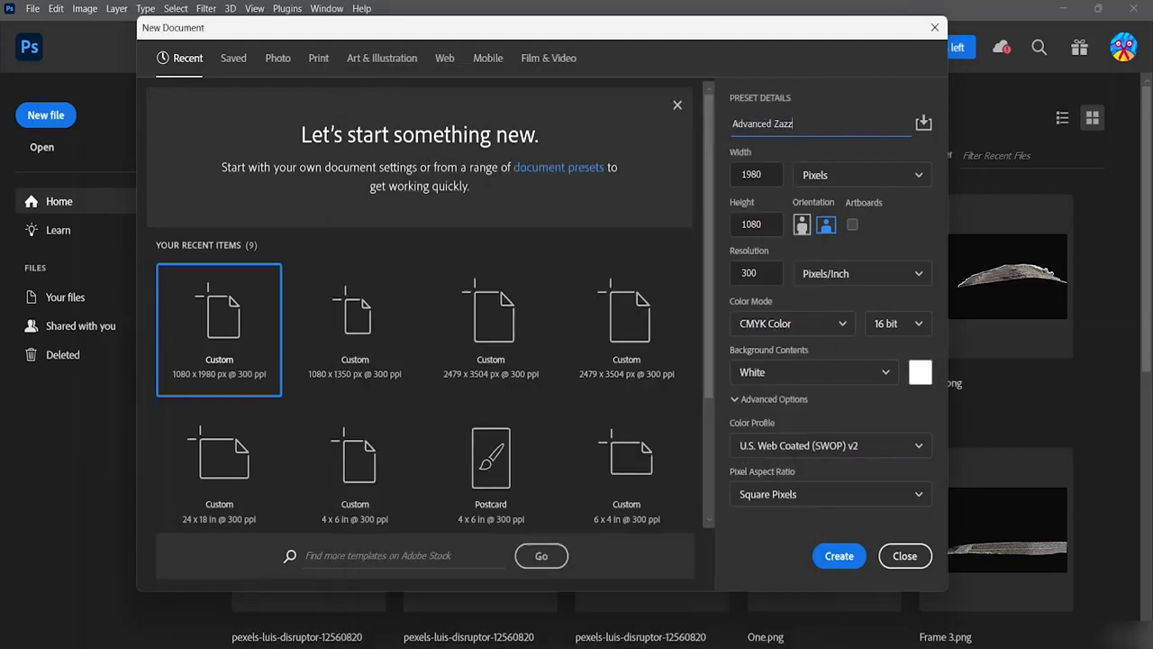
type("le T-Shie=rt Design")
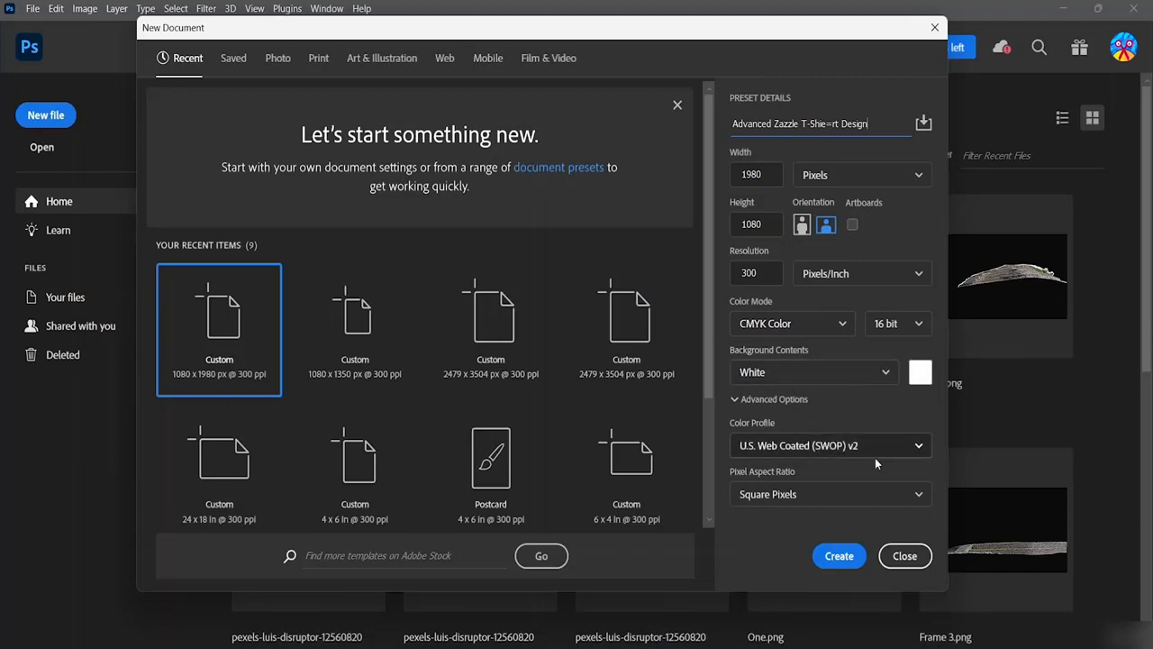
left_click(844, 558)
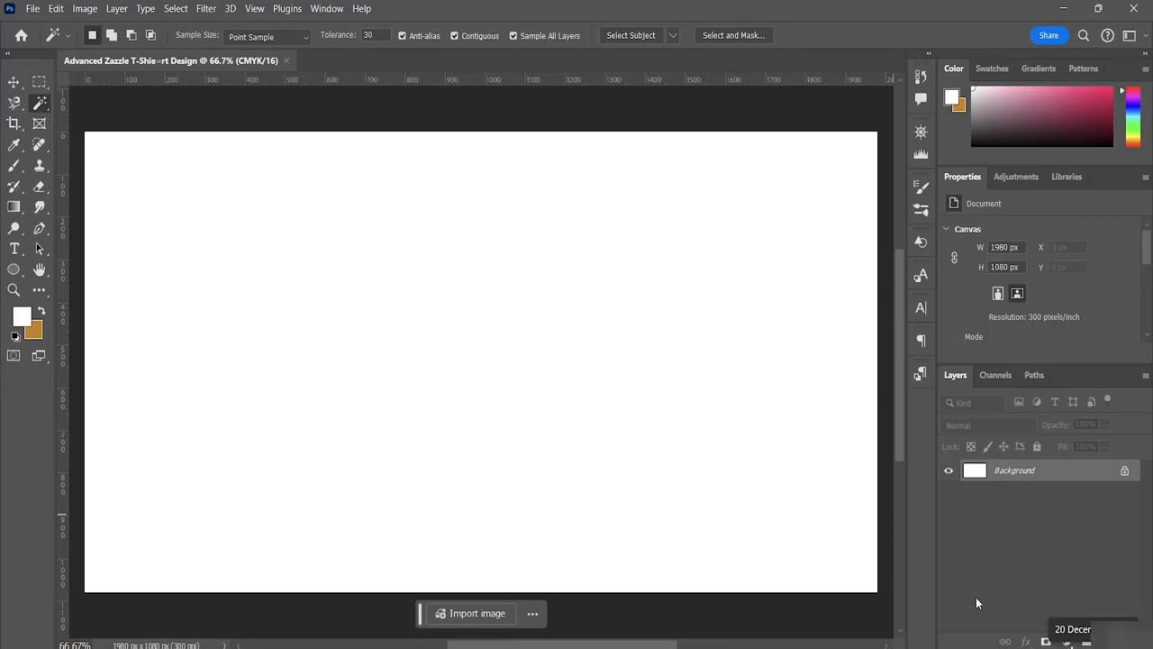
Add a Solid Color fill layer in dark grey #404040 above the white background.
left_click(1074, 640)
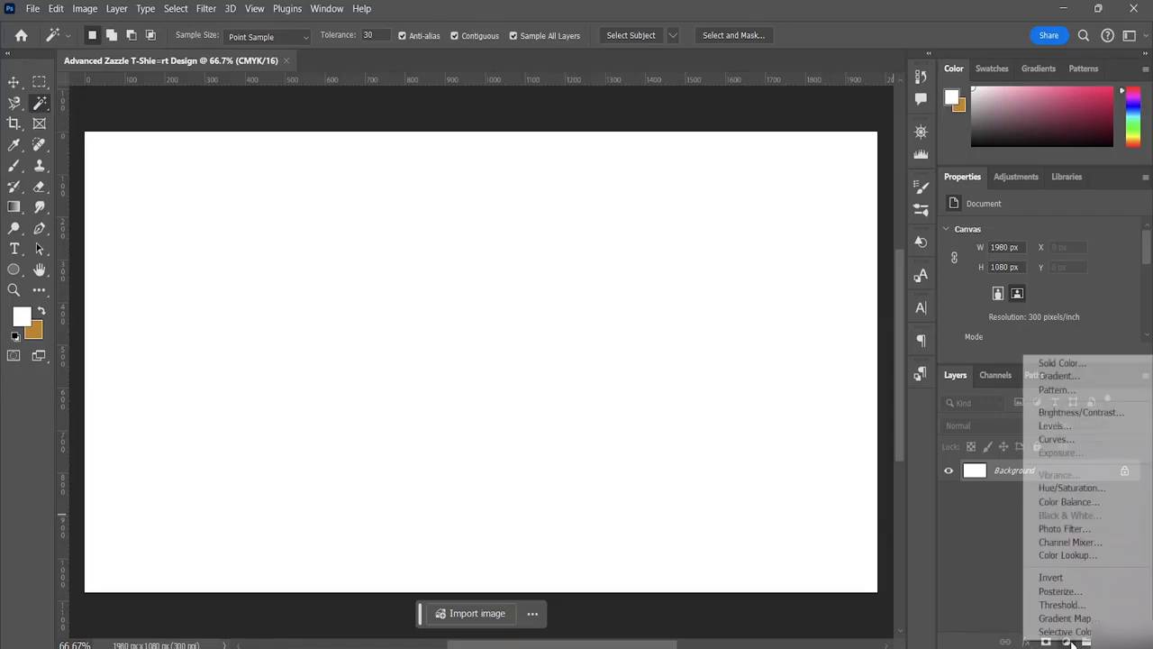
left_click(1052, 361)
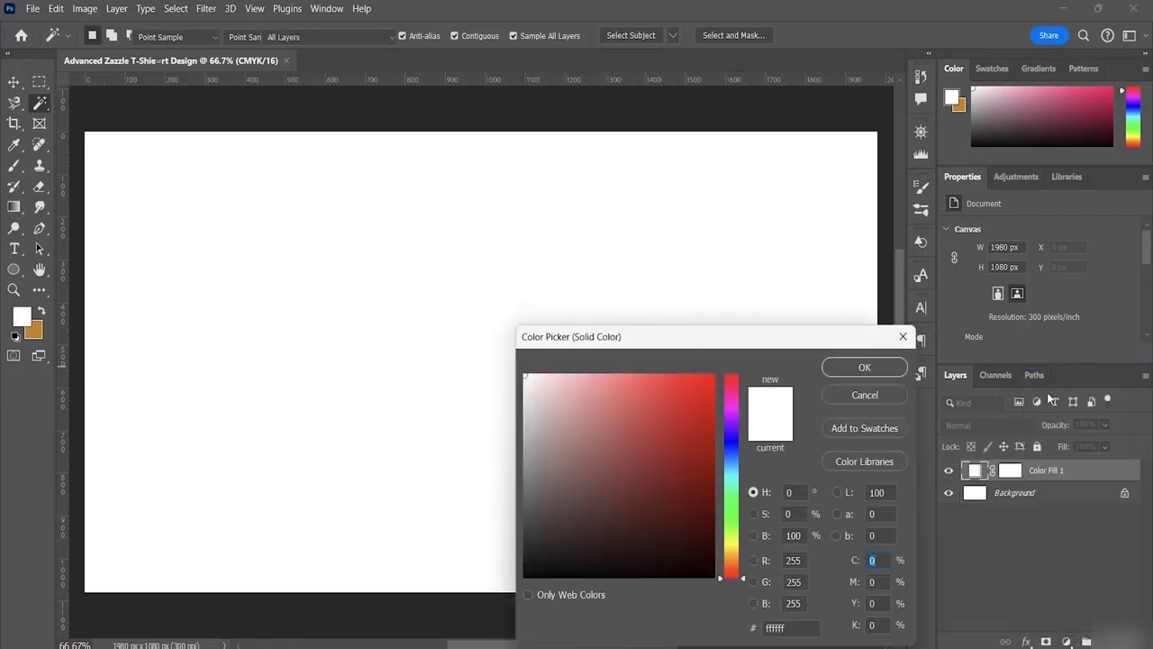
left_click(620, 556)
left_click_drag(515, 562, 519, 526)
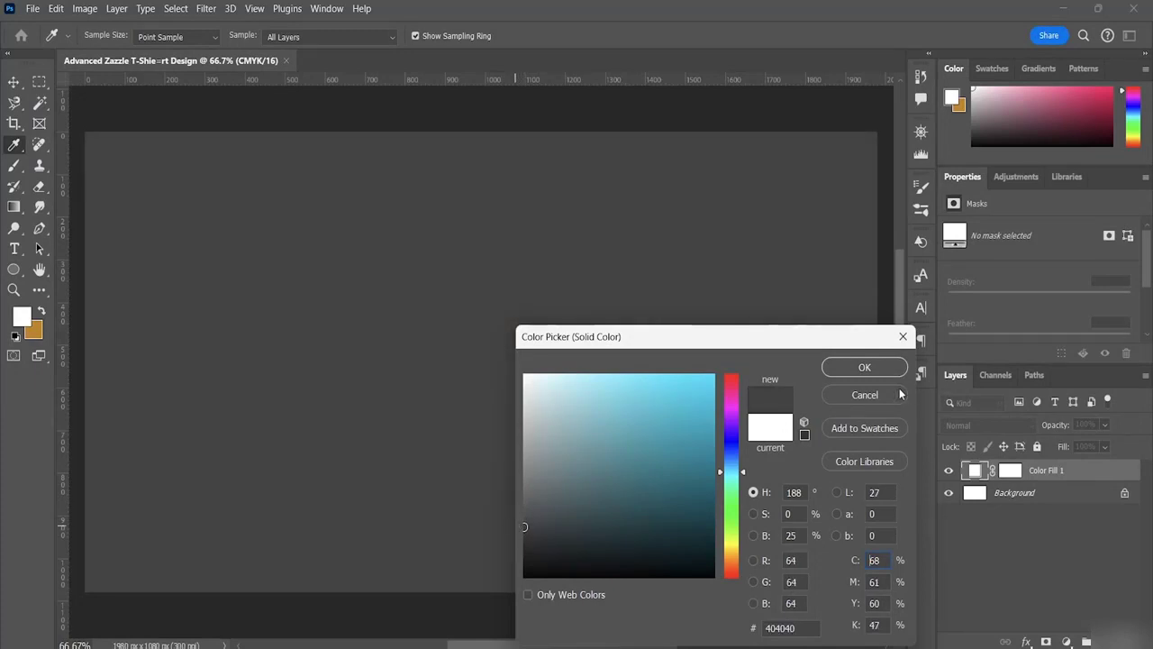
left_click(863, 369)
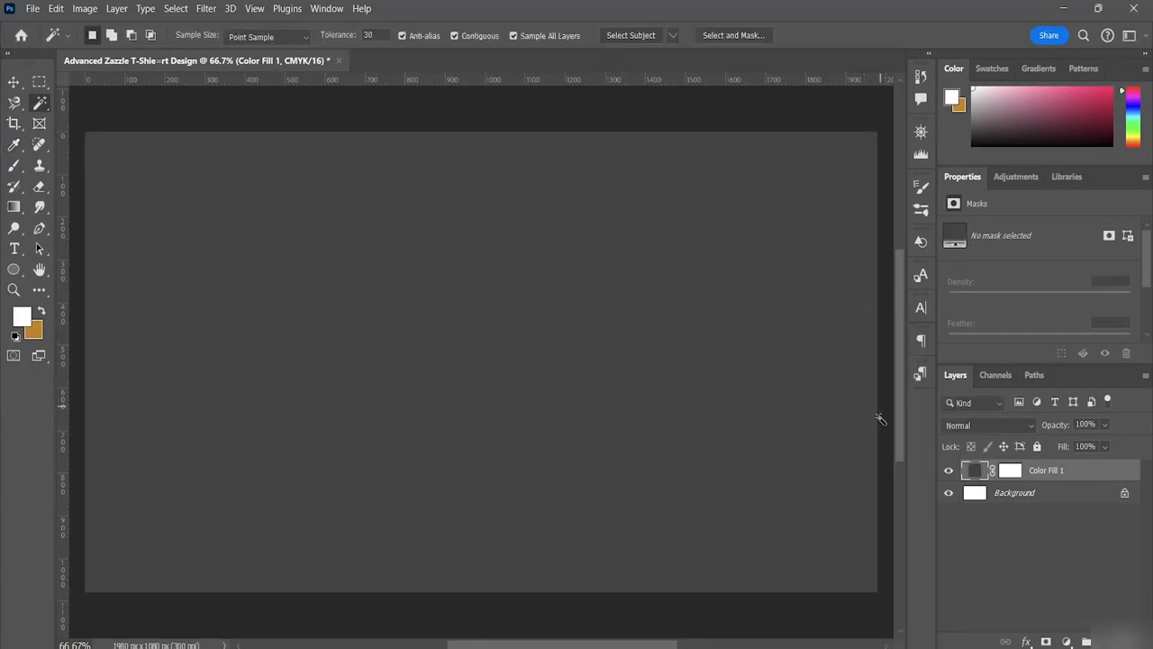
Switch to the Move tool and add a new empty layer above the dark grey fill layer.
left_click(15, 82)
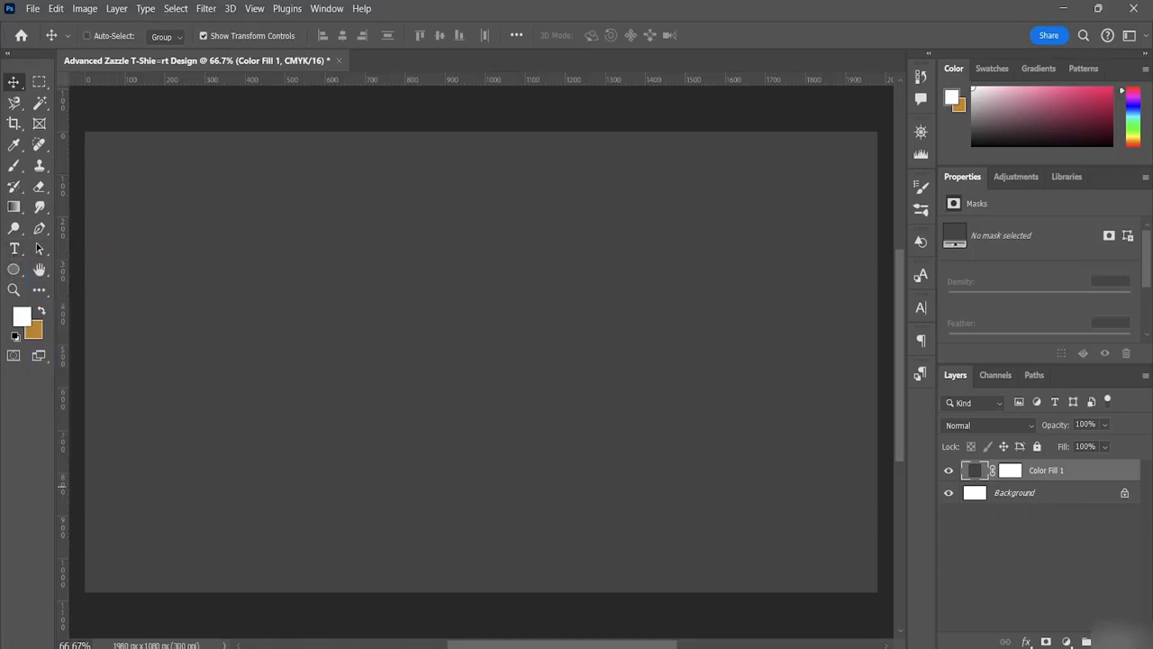
key("ctrl+shift+alt+n")
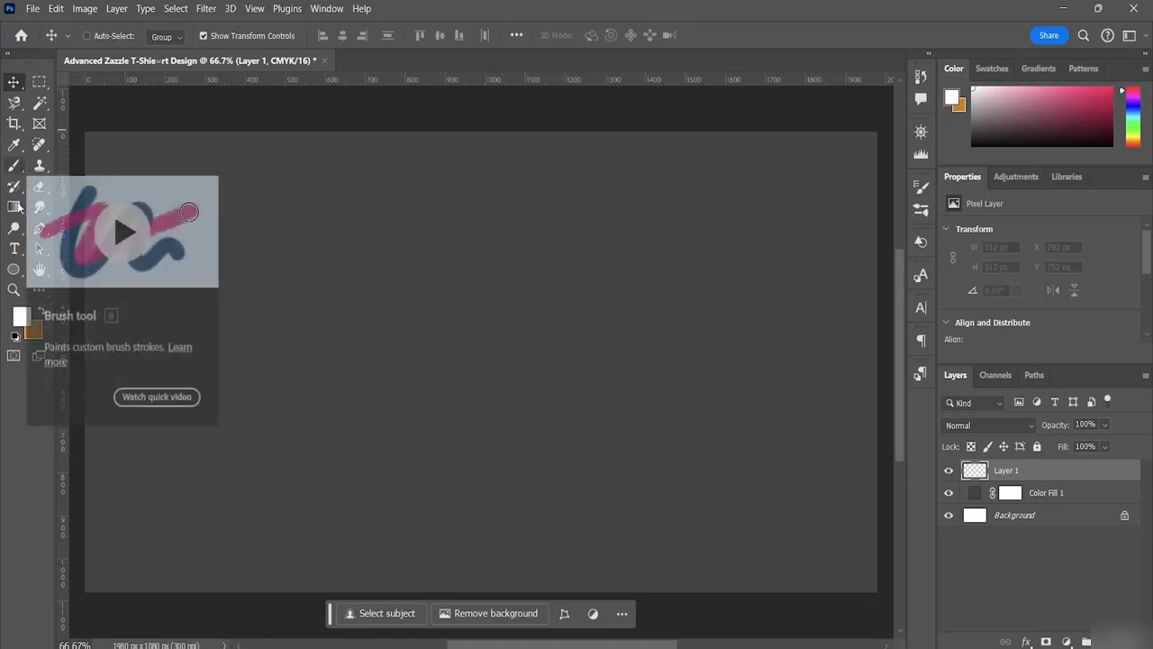
Add a horizontal text line reading MAKE in the a Abstract Groovy font near the canvas's upper edge.
left_click(13, 248)
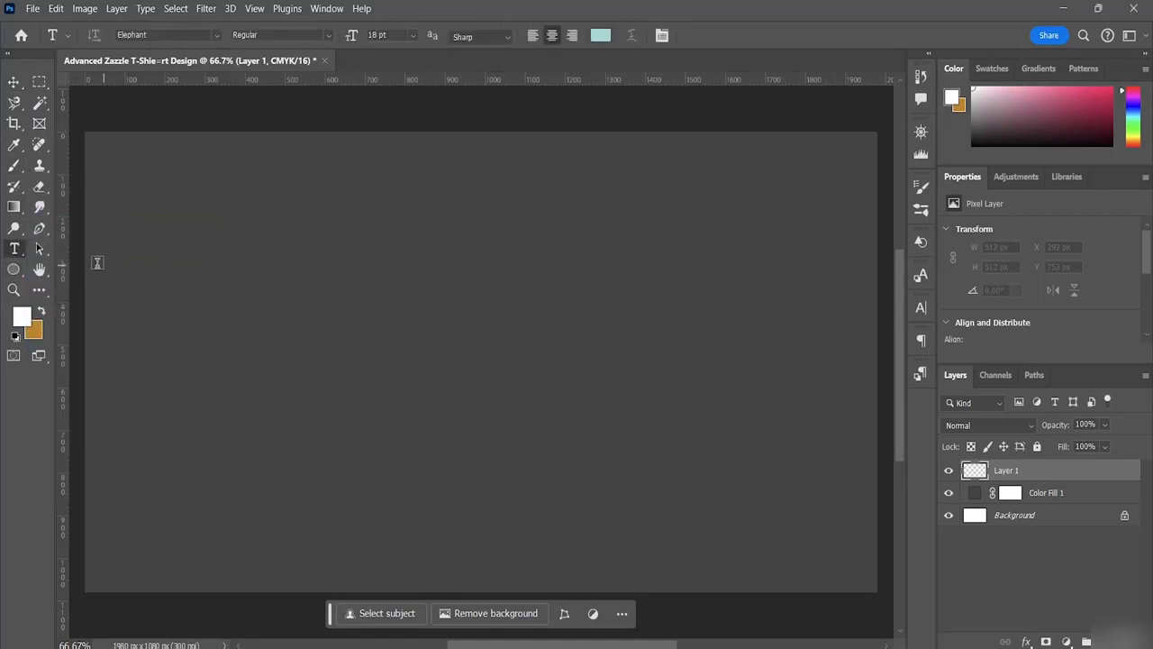
right_click(13, 248)
left_click(81, 247)
left_click(375, 227)
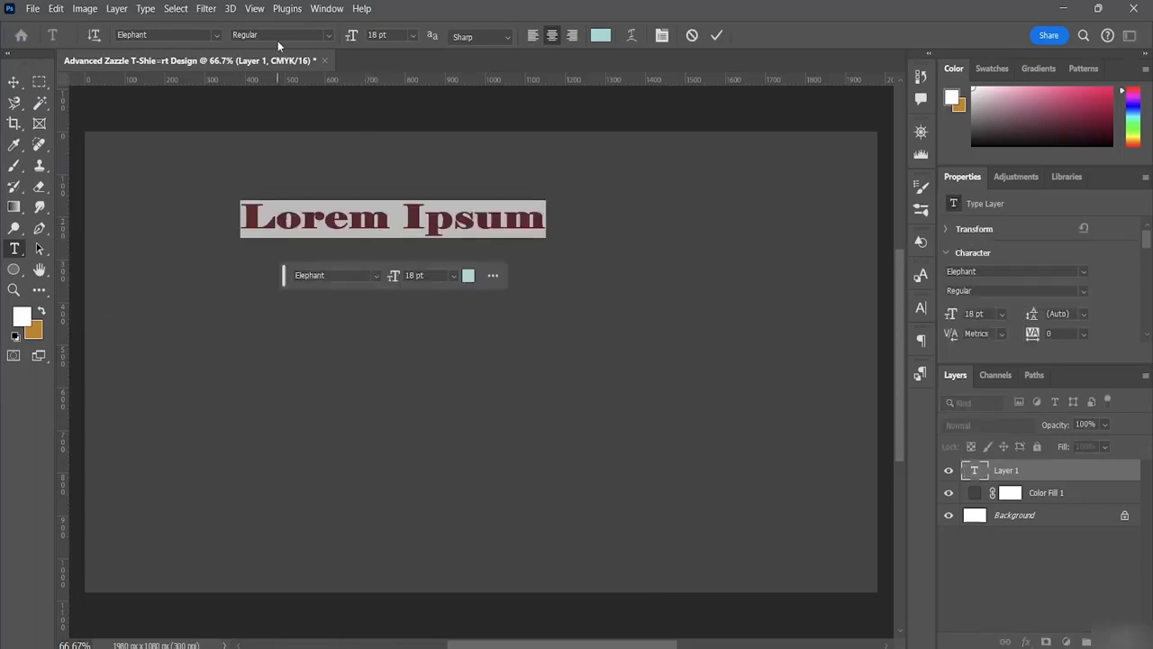
left_click(216, 37)
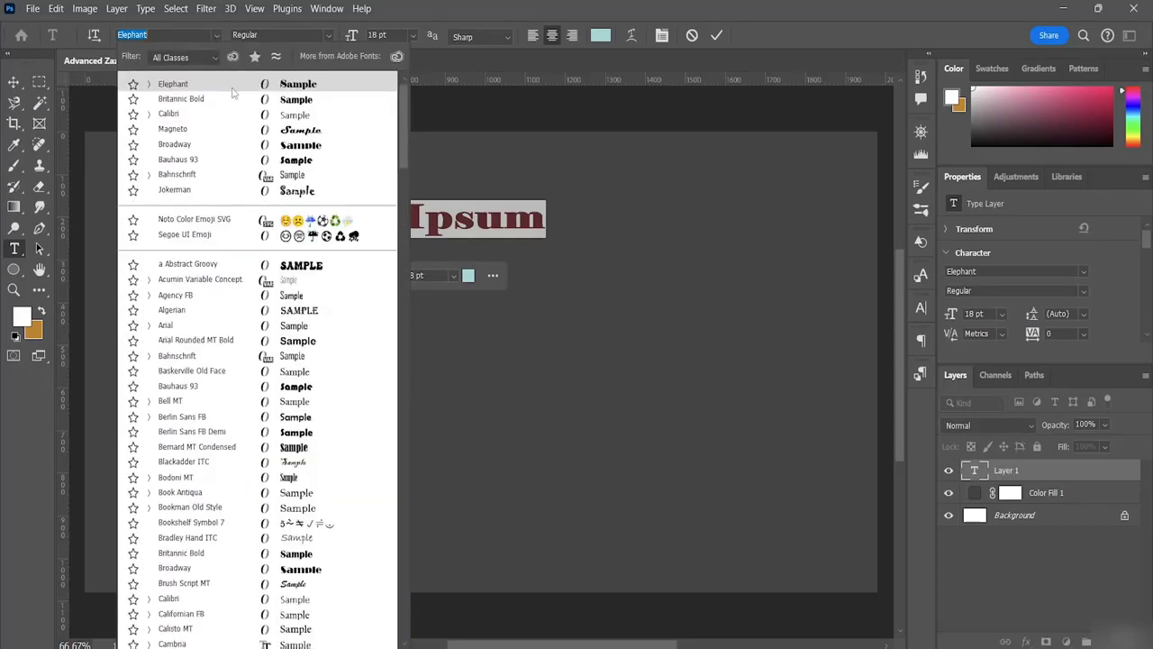
left_click(301, 265)
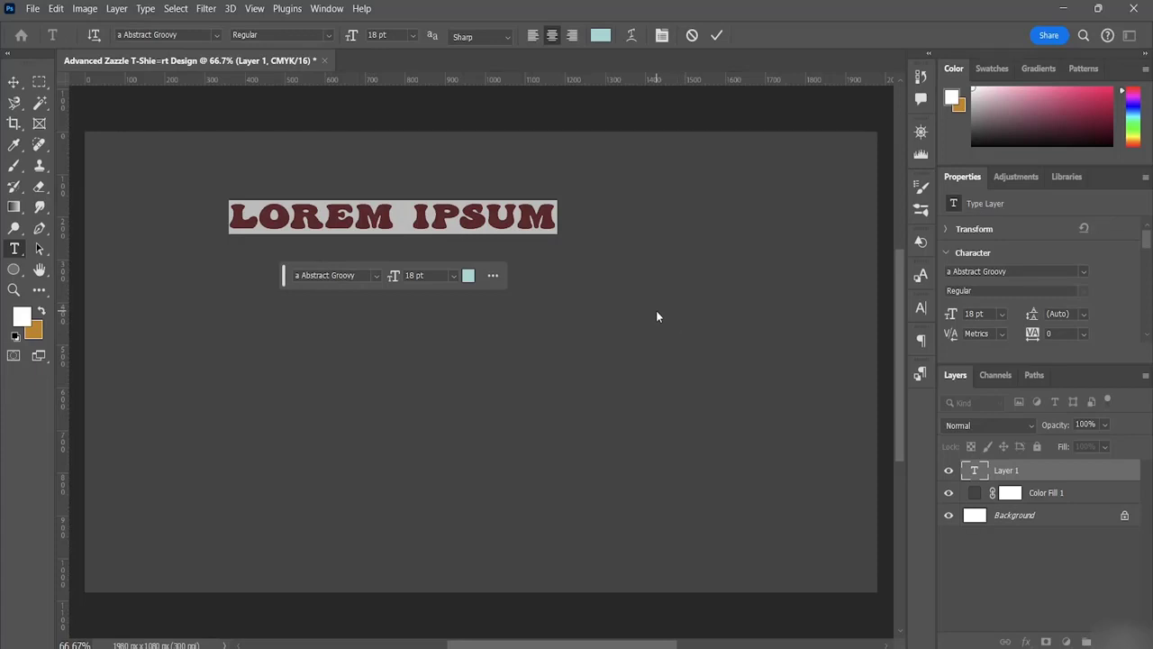
key("BackSpace")
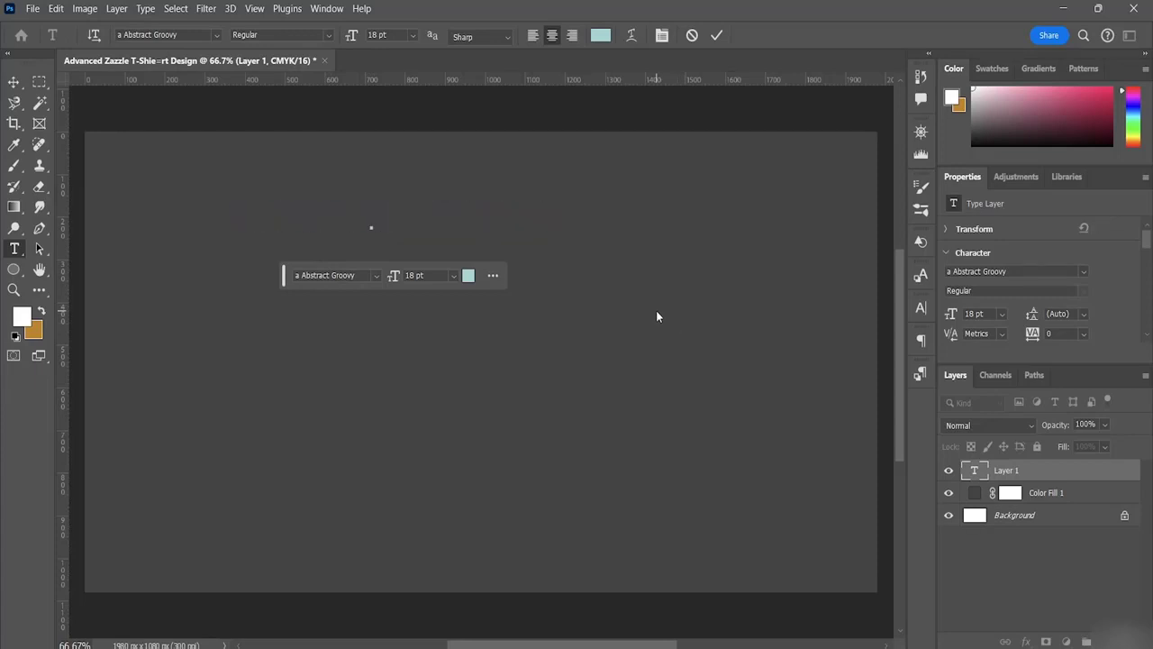
type("MAKE")
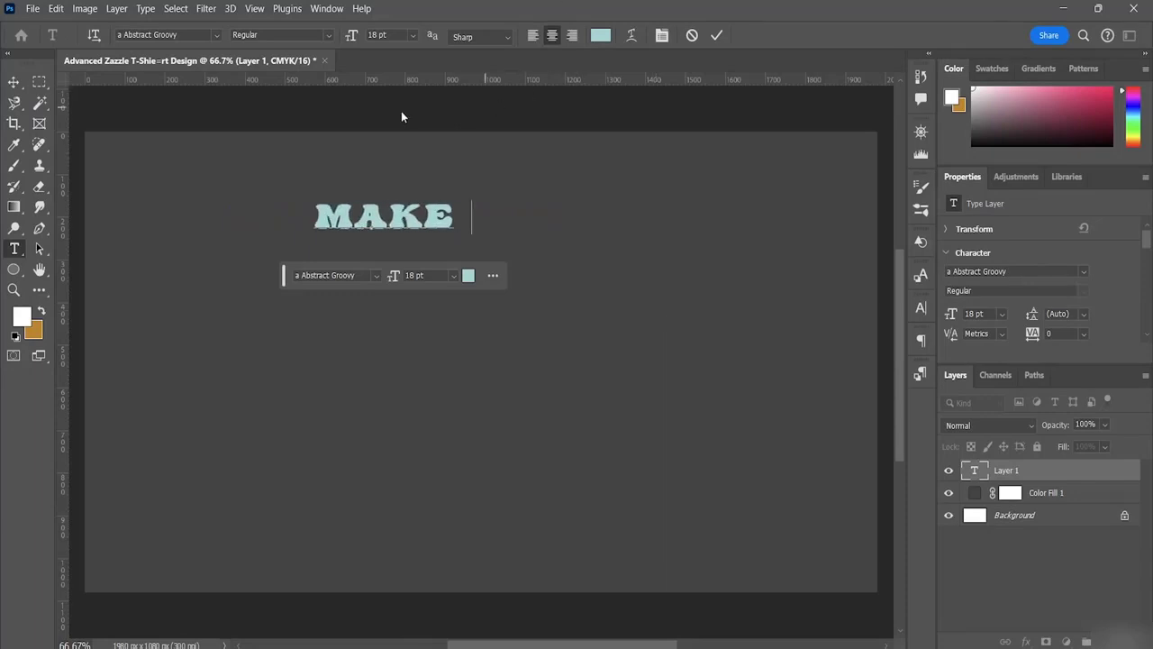
Duplicate the MAKE text twice, placing both copies below the original.
left_click(16, 80)
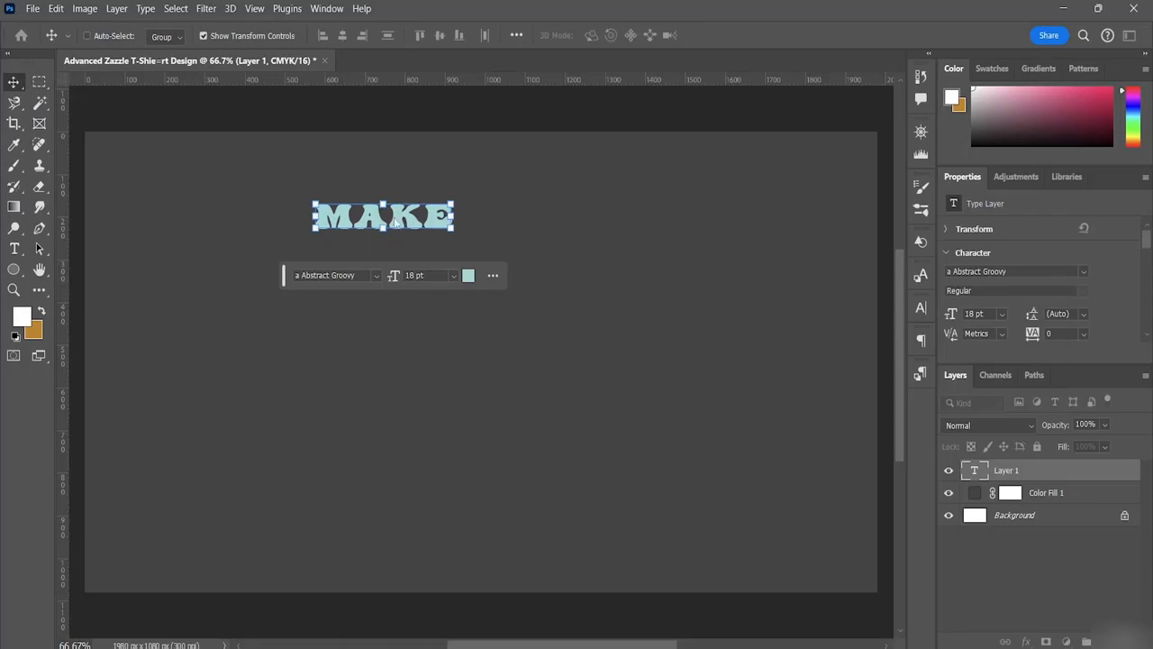
left_click_drag(401, 220, 406, 282)
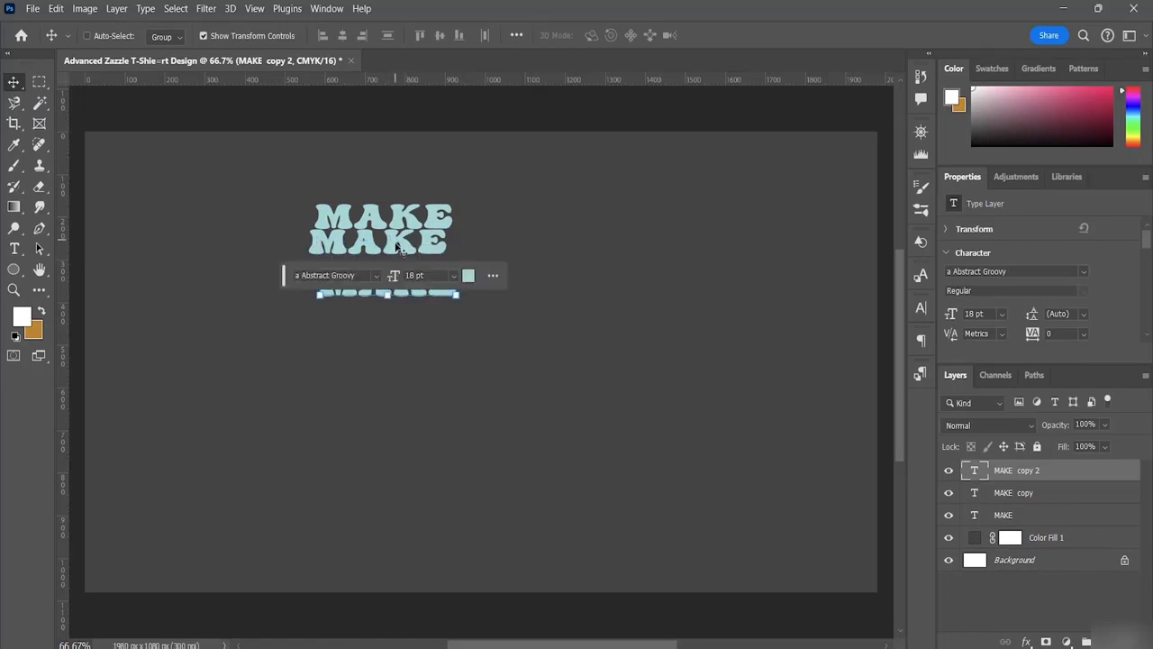
key("t")
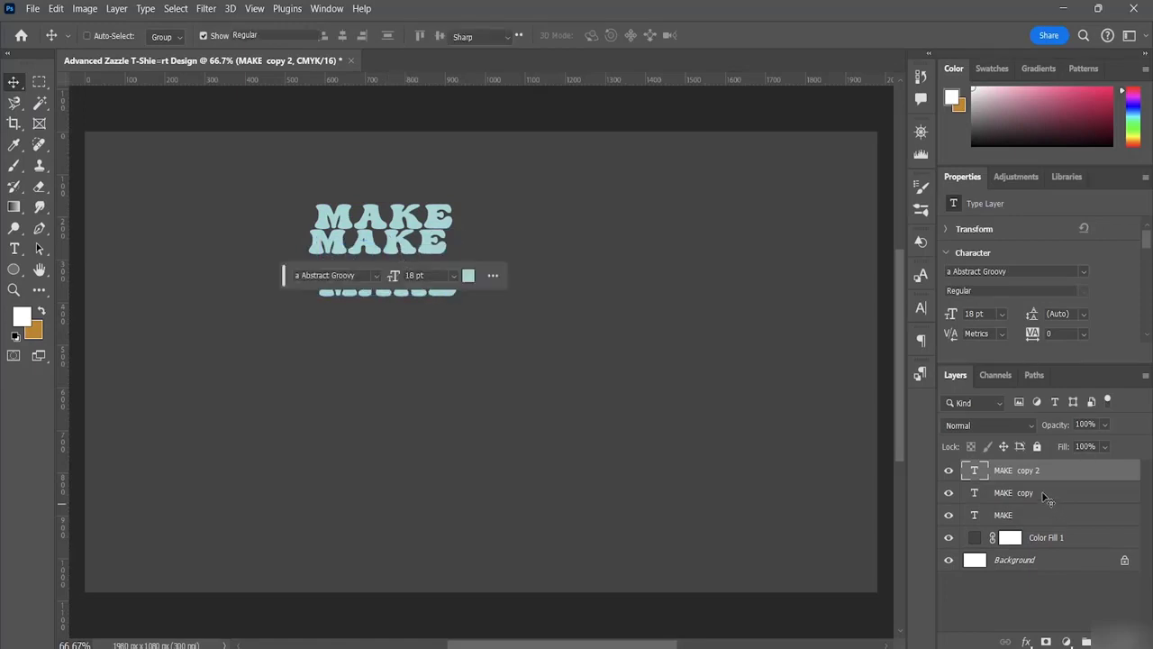
left_click(1036, 494)
key("Escape")
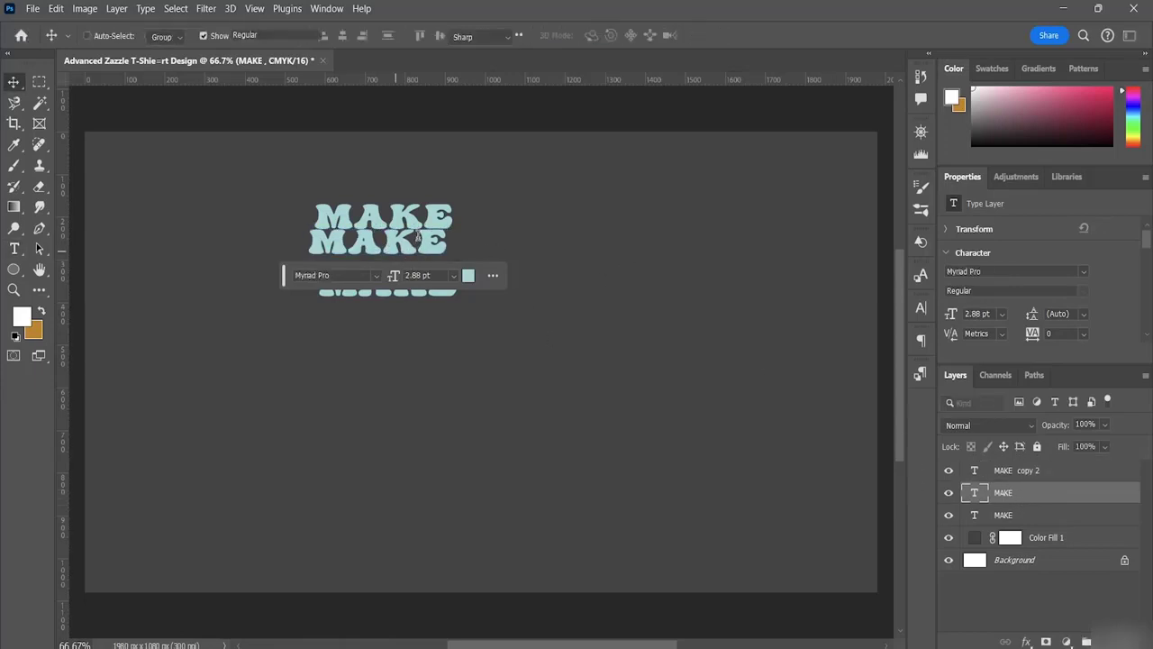
key("Escape")
double_click(437, 223)
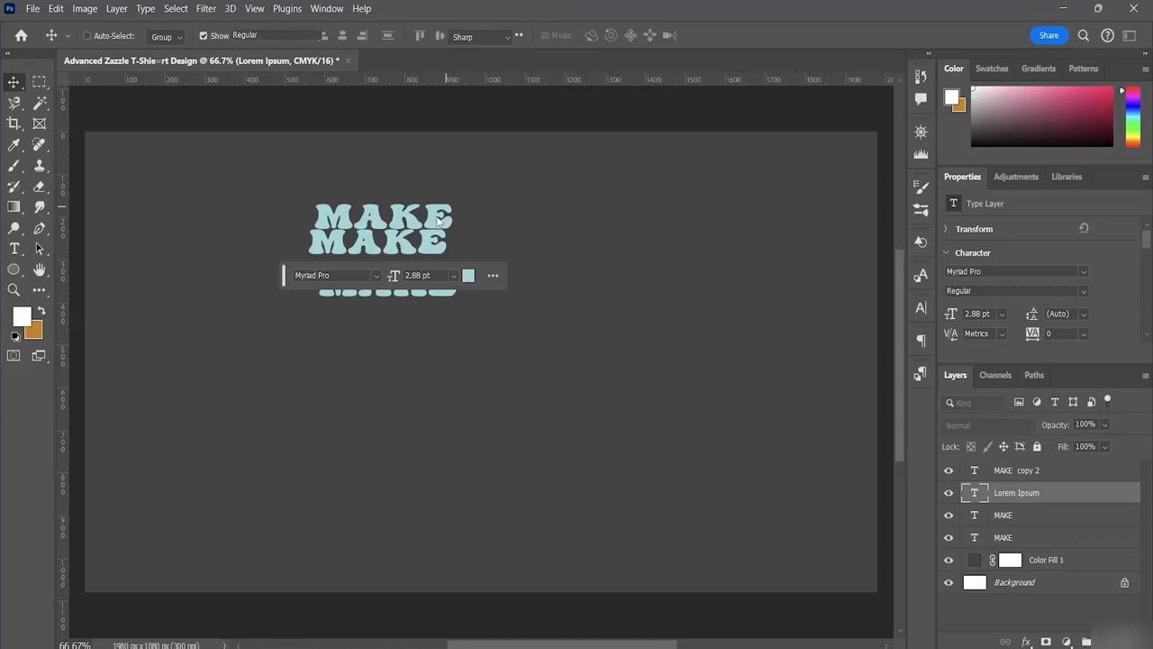
left_click_drag(537, 252, 290, 499)
left_click(14, 82)
left_click_drag(268, 215, 180, 183)
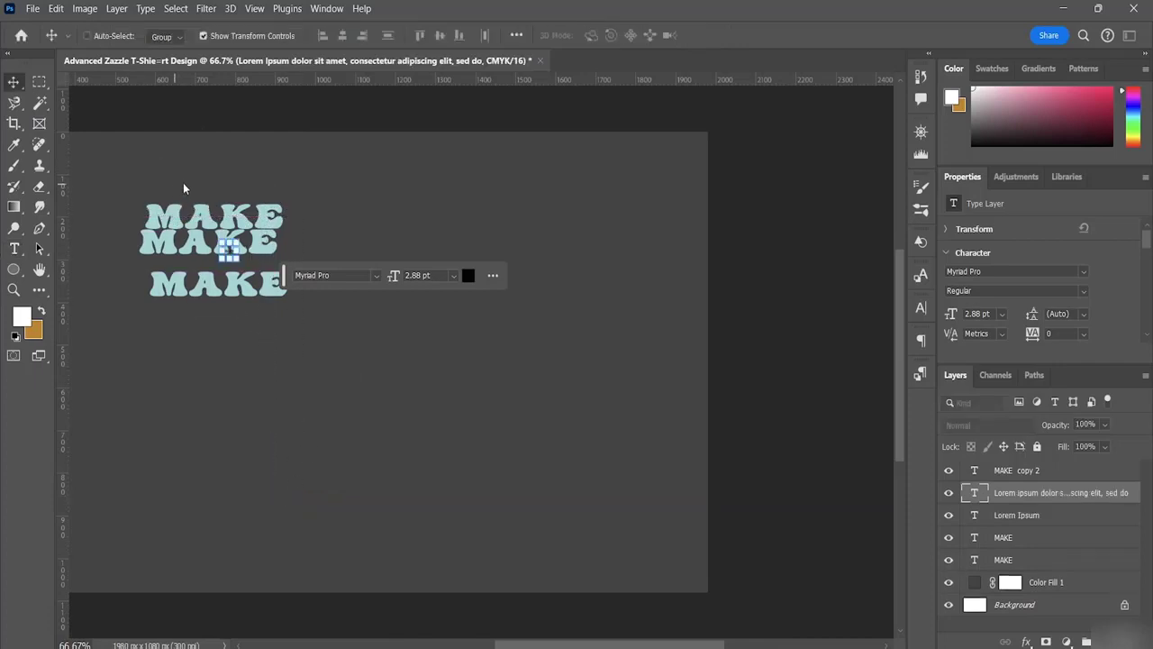
left_click(16, 84)
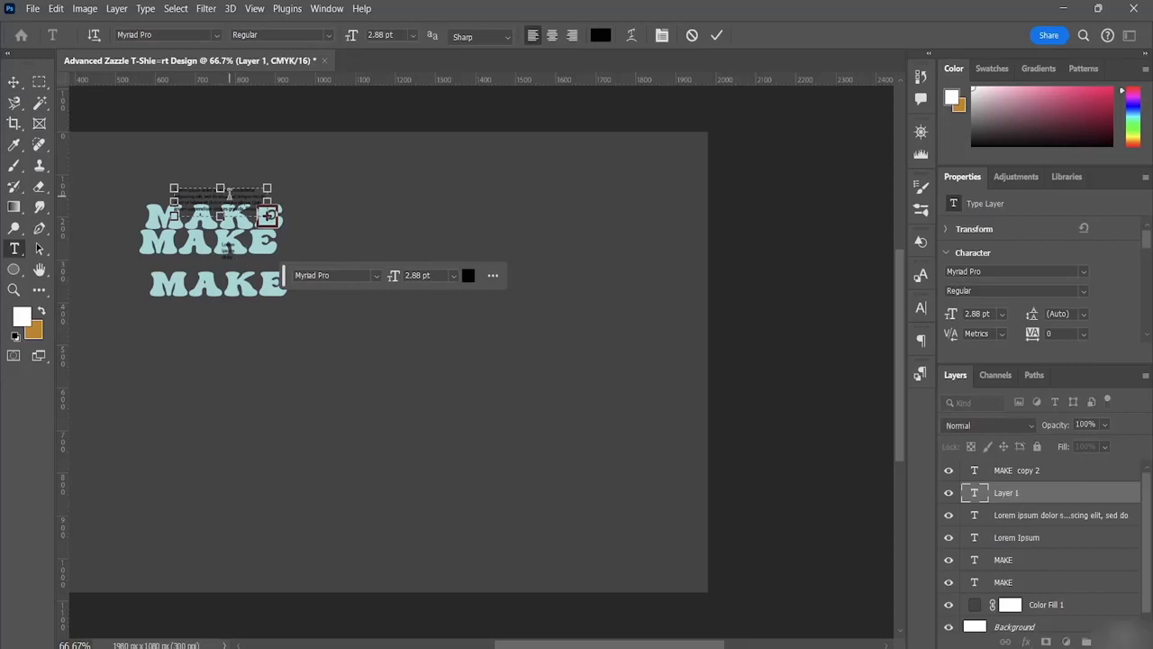
Delete the three stray lorem ipsum text layers.
left_click(1035, 493)
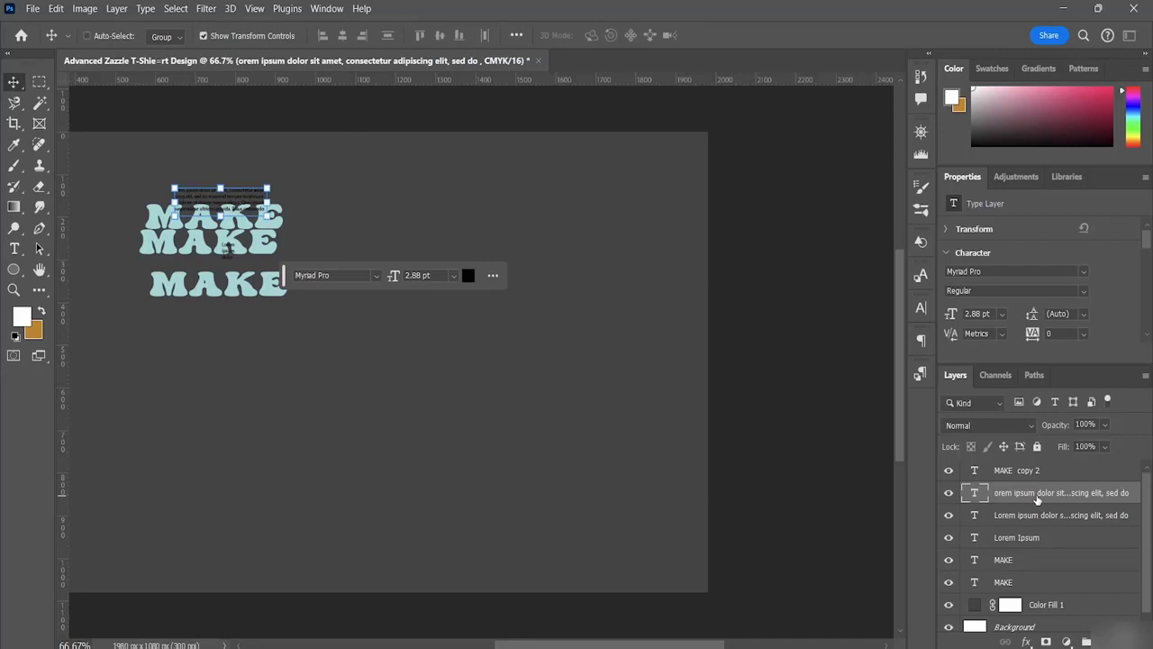
key("Delete")
right_click(1034, 493)
left_click(1070, 499)
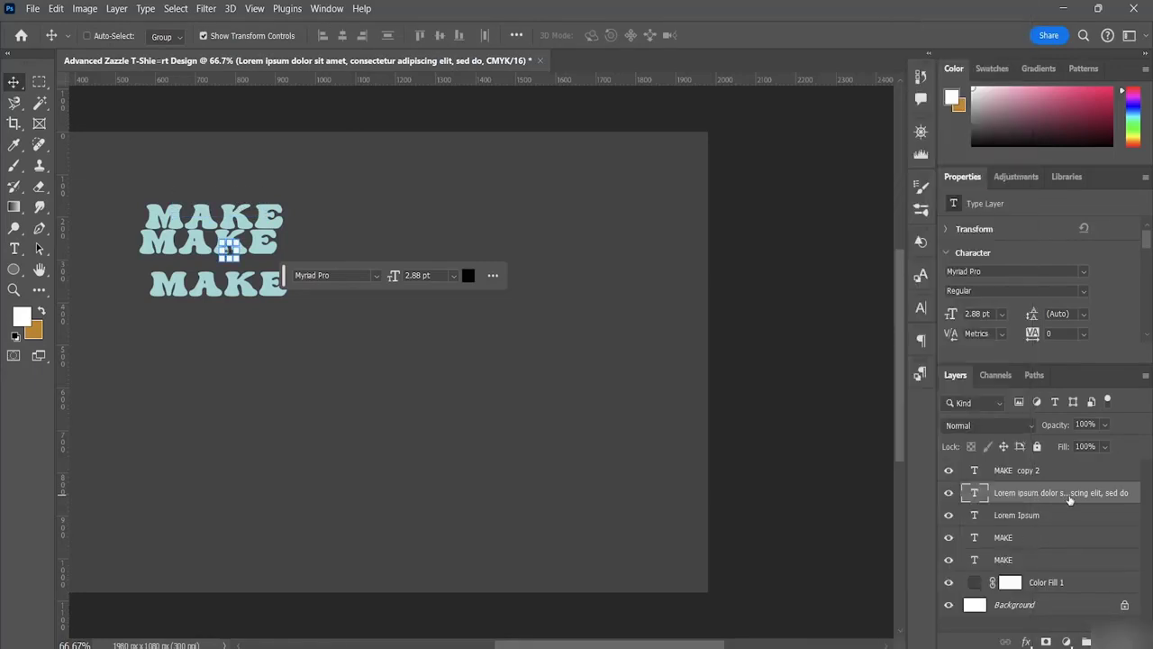
key("Delete")
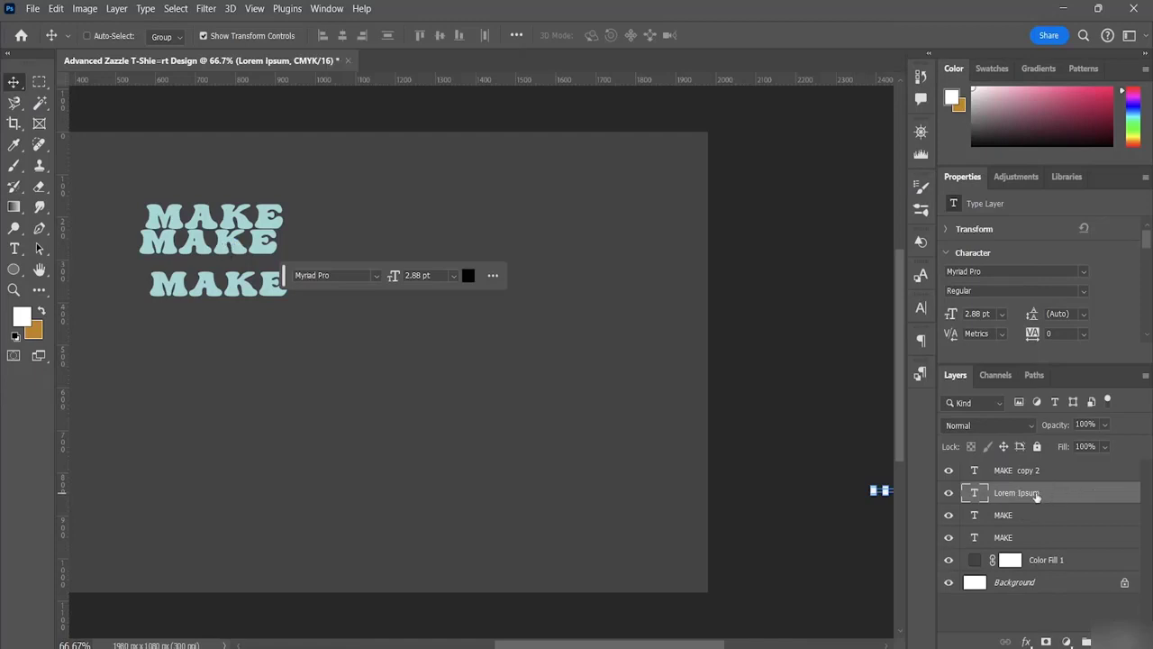
key("Delete")
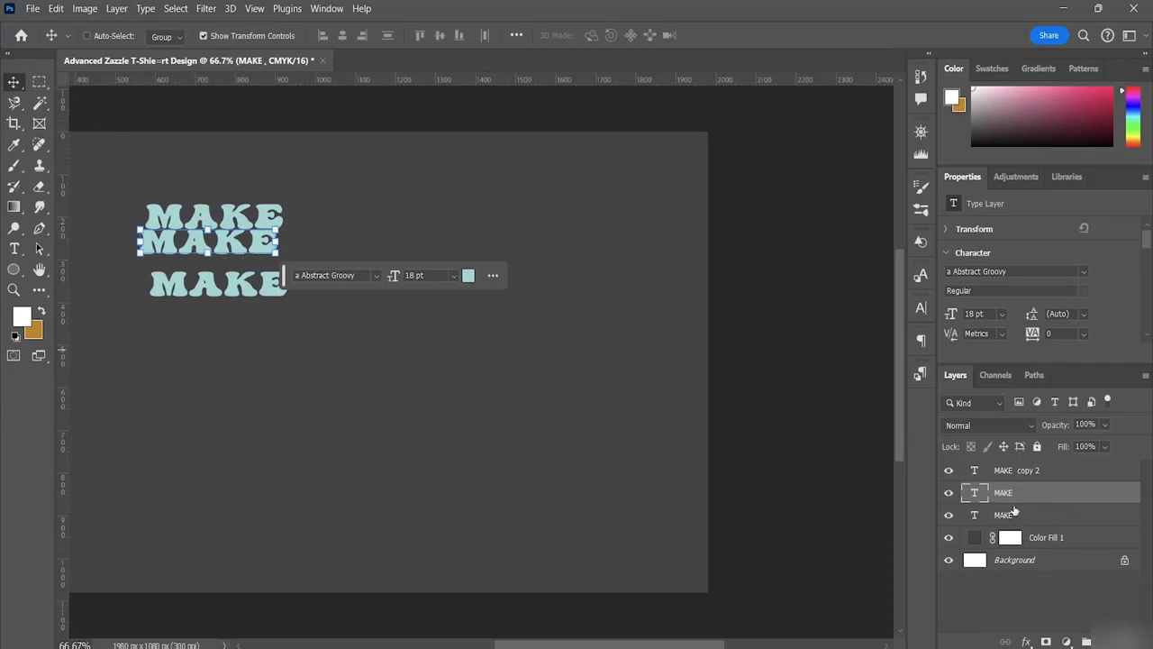
Scale the original MAKE text up proportionally to about 195%, without any rotation.
left_click(1015, 514)
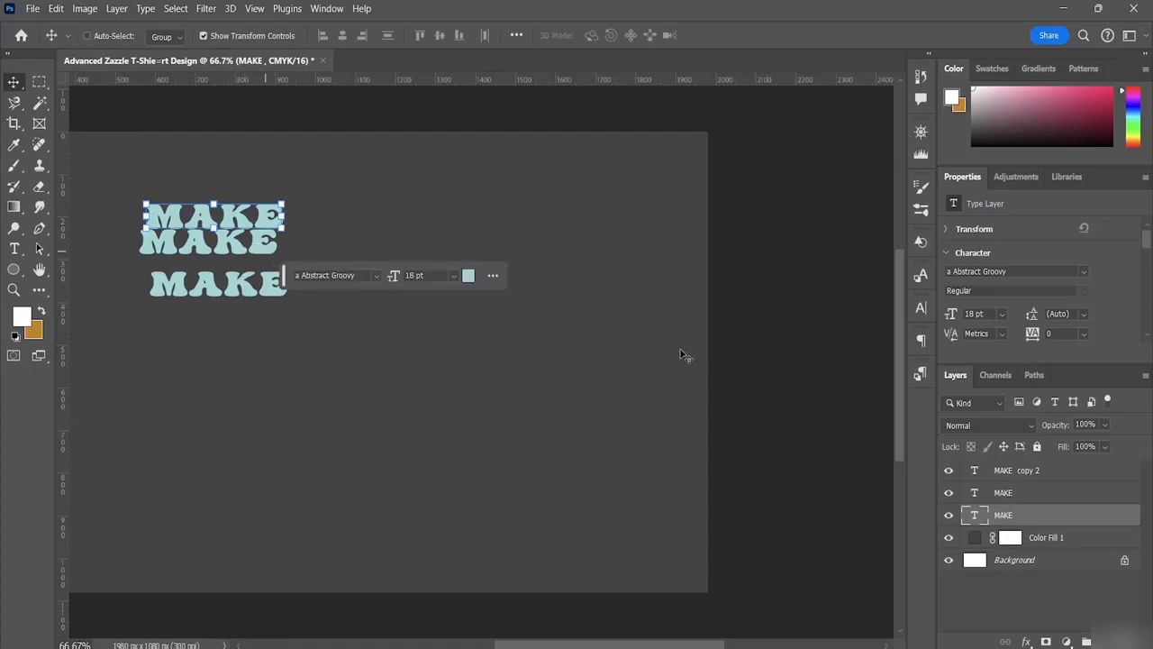
left_click_drag(596, 645, 532, 644)
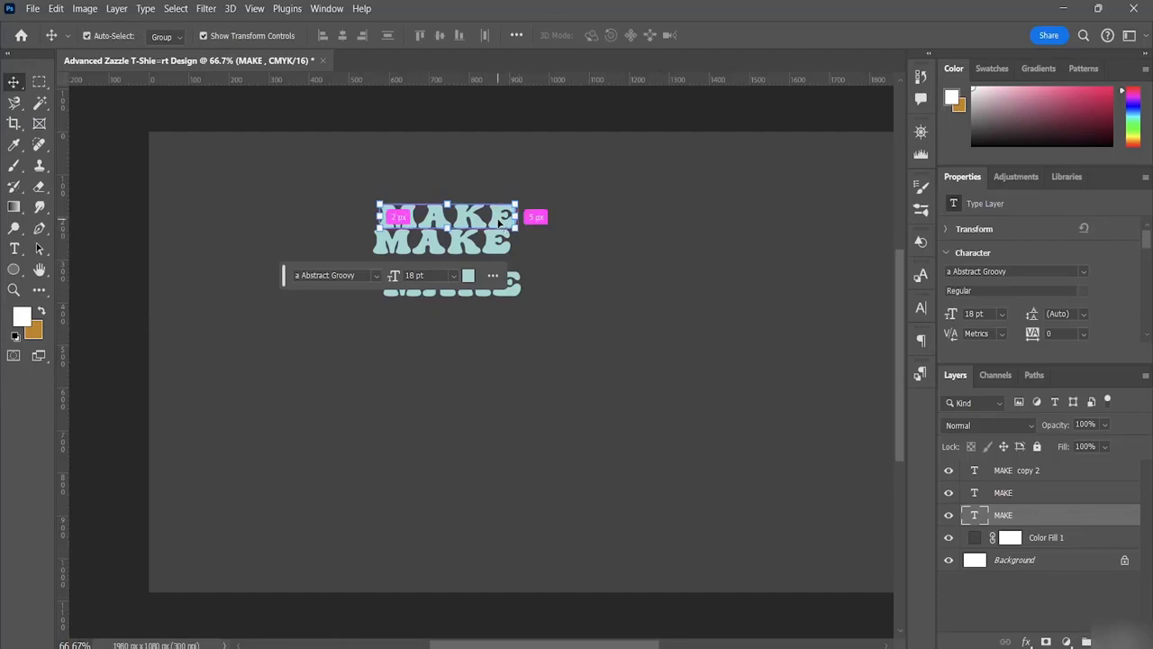
key("ctrl+t")
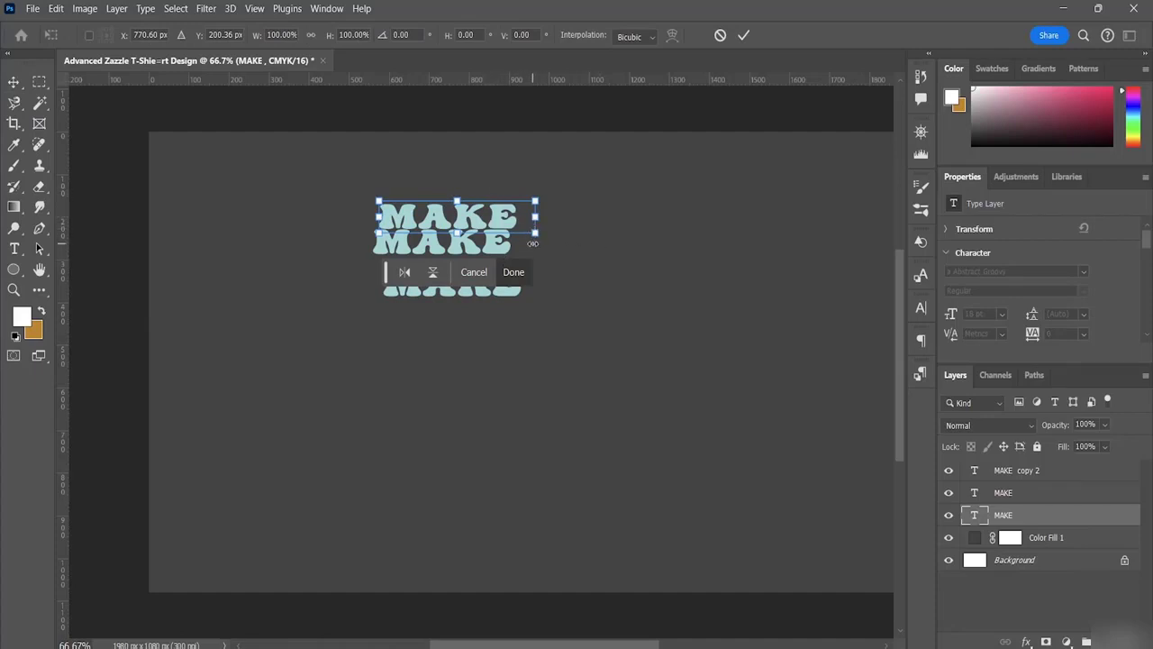
left_click_drag(535, 233, 674, 299)
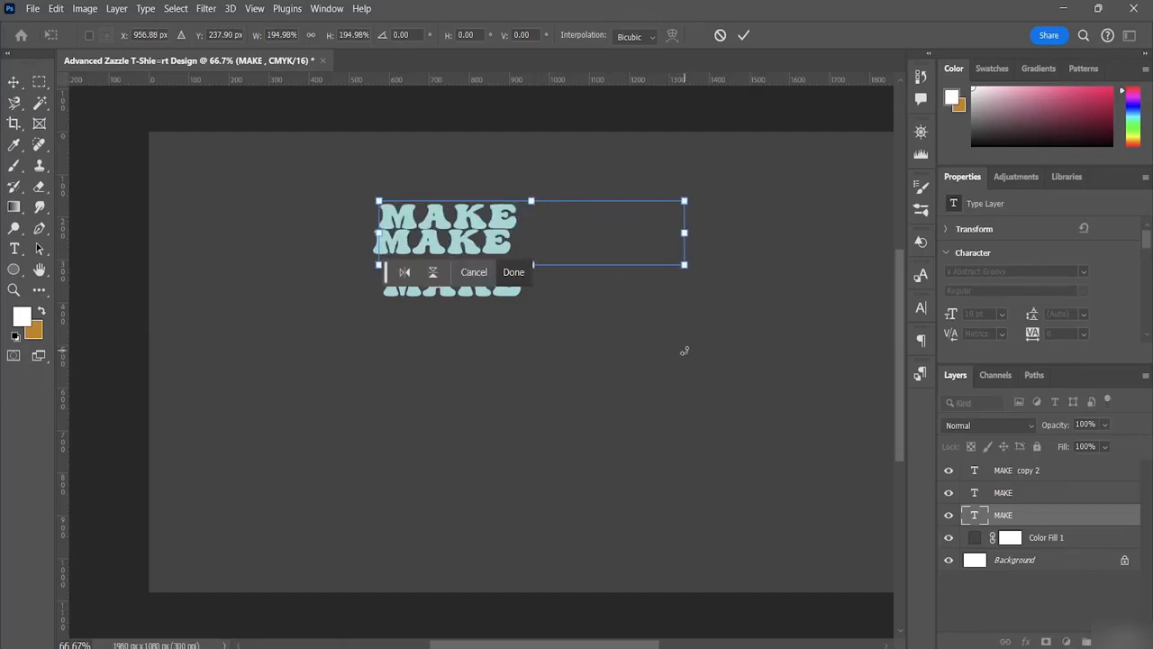
left_click_drag(484, 317, 601, 298)
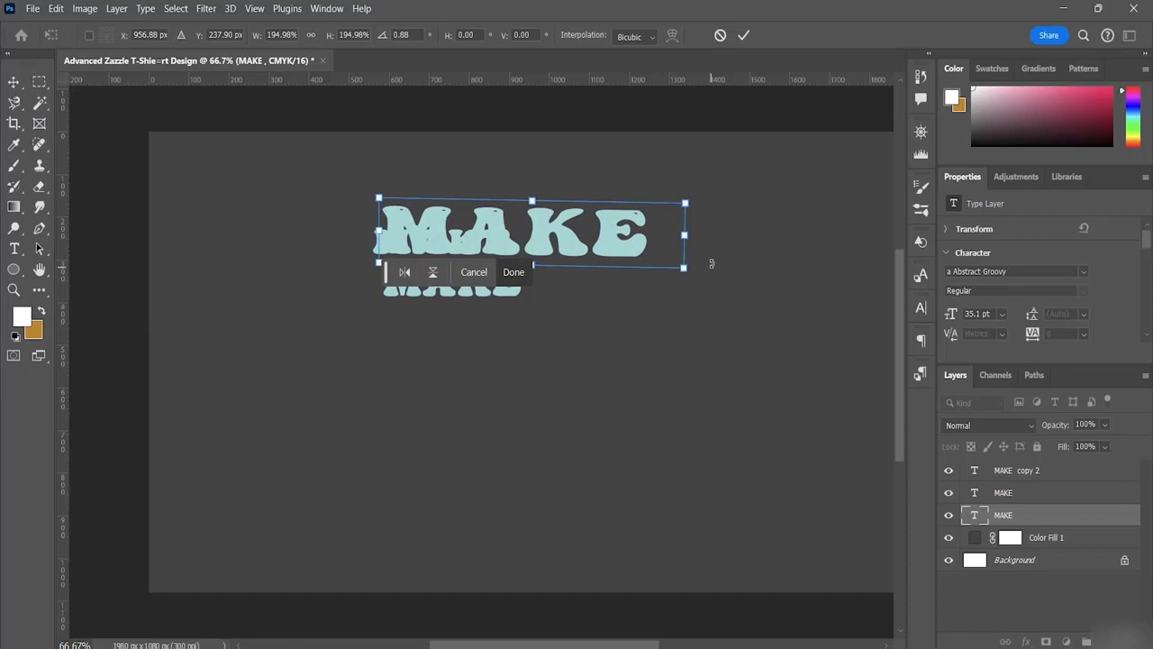
key("ctrl+z")
scroll(457, 323, "down", 1)
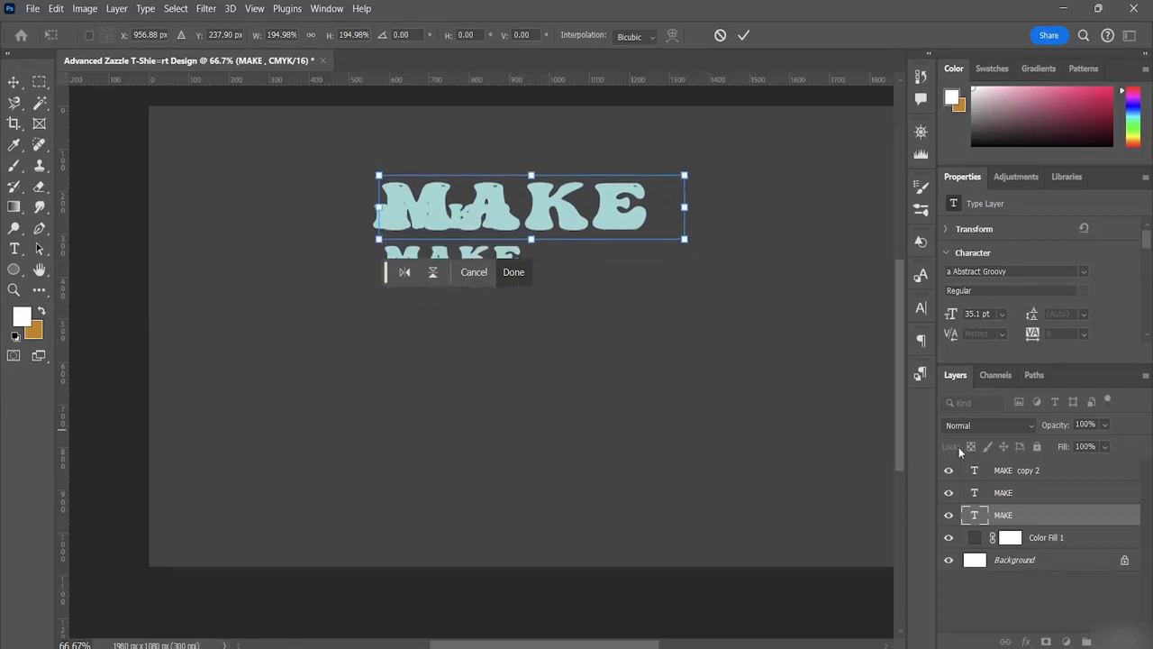
Separate the two small MAKE copies, placing one just beneath the large MAKE and the other in the canvas's lower part.
left_click(1010, 494)
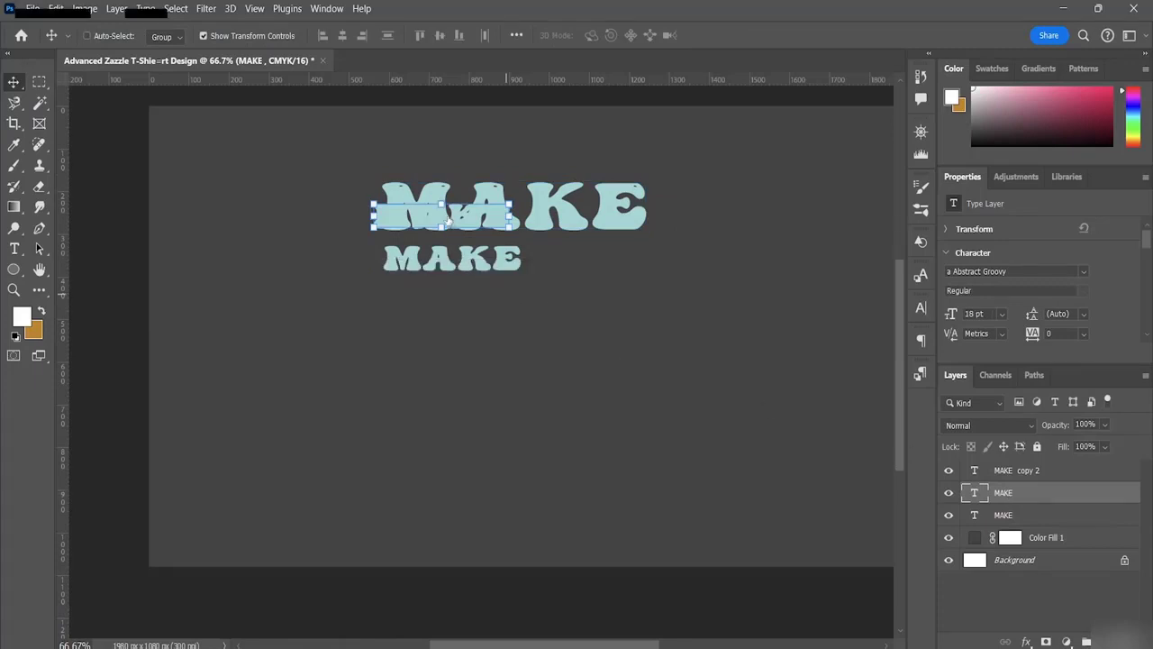
left_click_drag(449, 219, 541, 364)
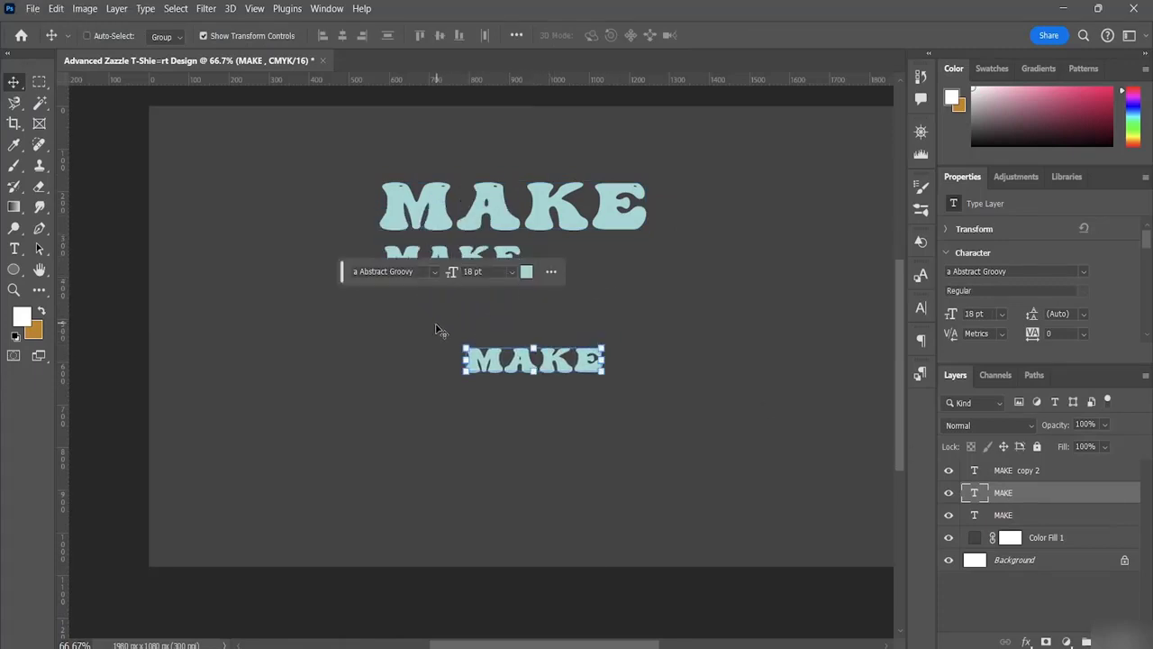
left_click(1007, 472)
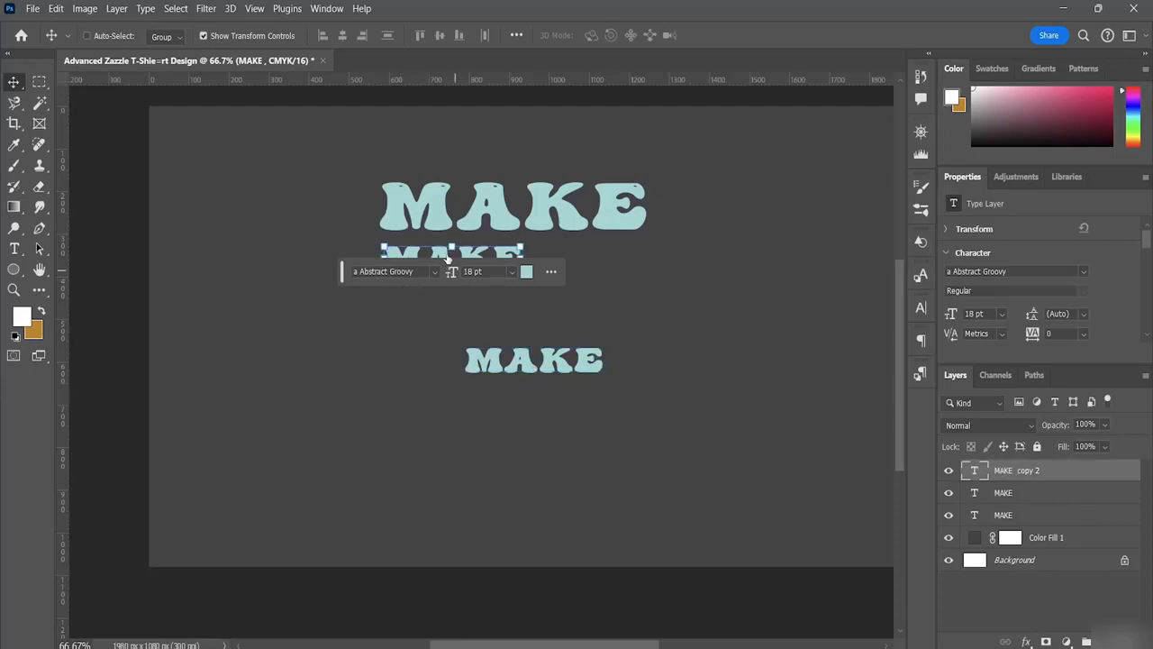
left_click_drag(446, 258, 499, 464)
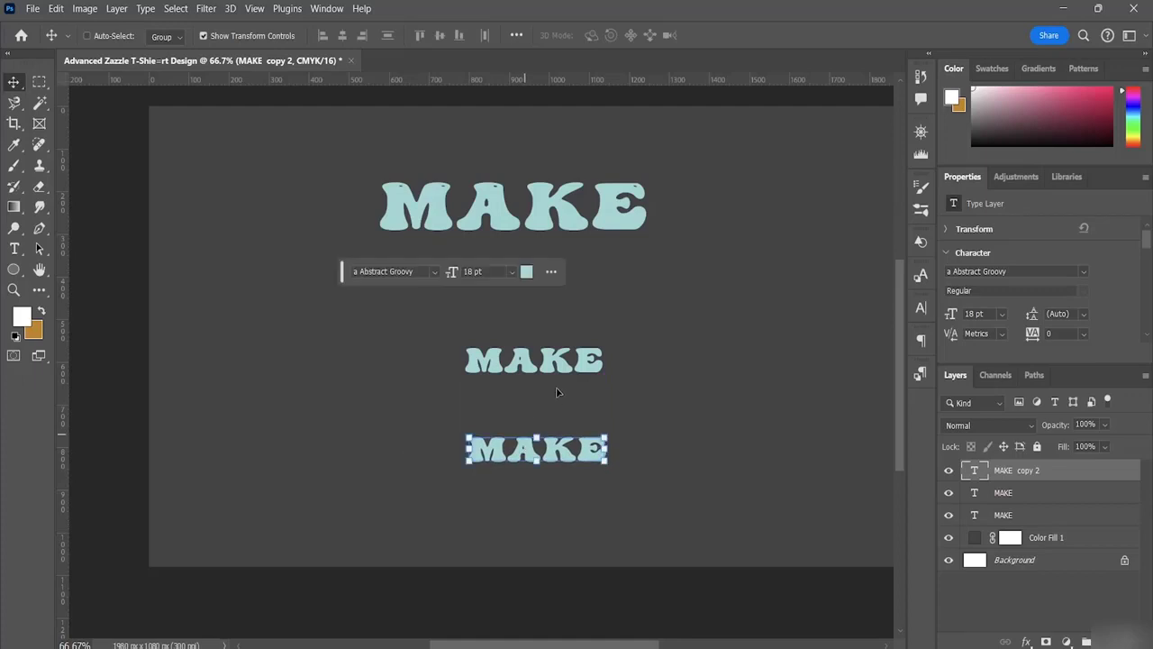
left_click_drag(554, 370, 540, 264)
left_click(1045, 495)
Change the wording of the small MAKE text just beneath the large one to STEP.
left_click(14, 249)
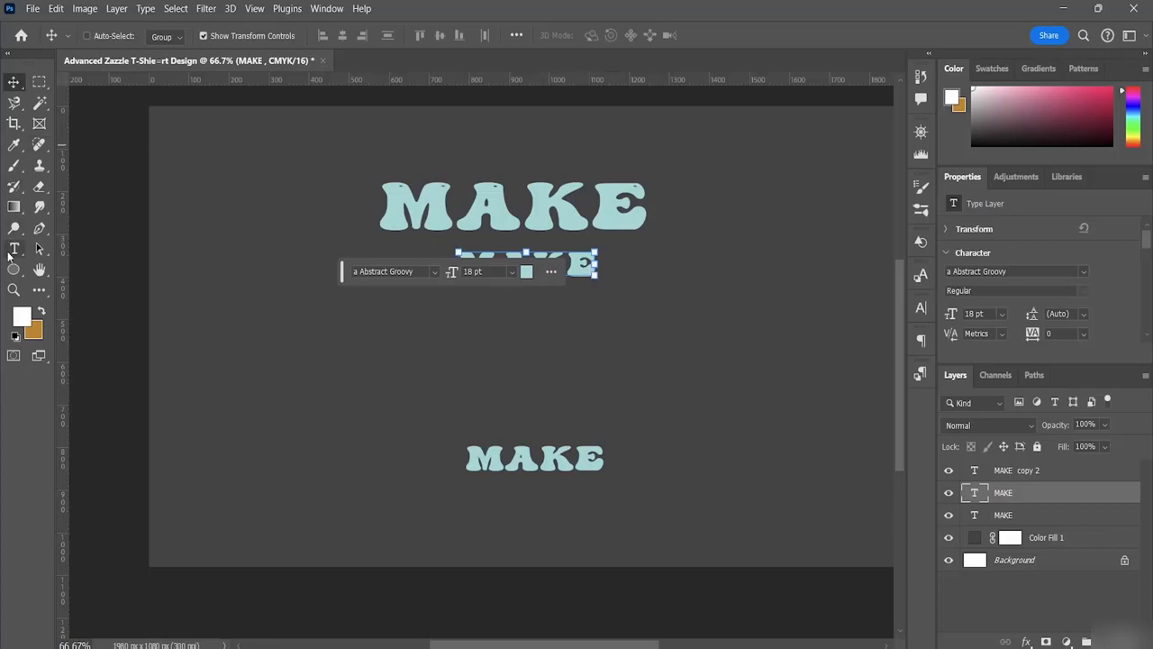
left_click(593, 265)
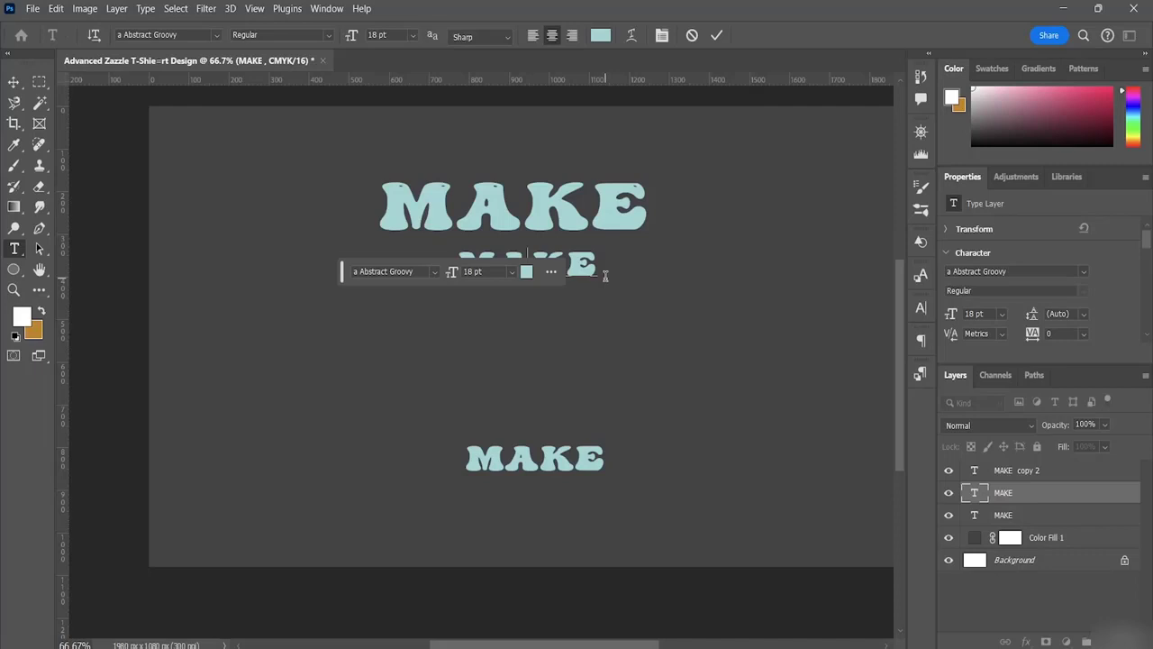
key("BackSpace")
key("BackSpace")
key("BackSpace")
key("BackSpace")
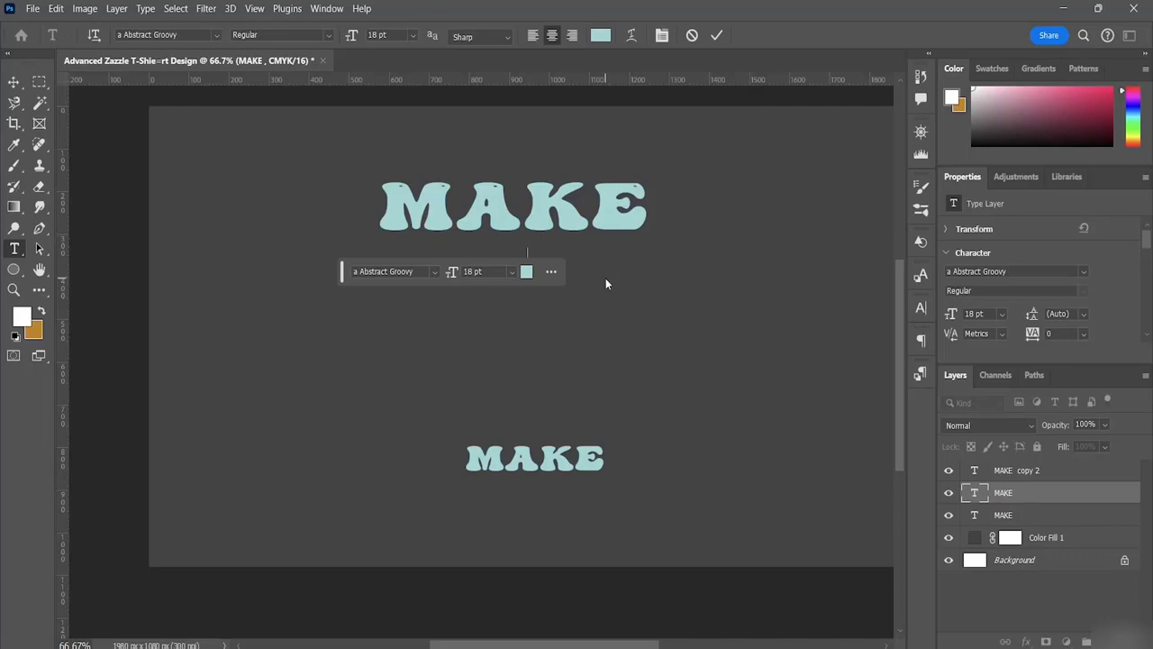
type("STEP")
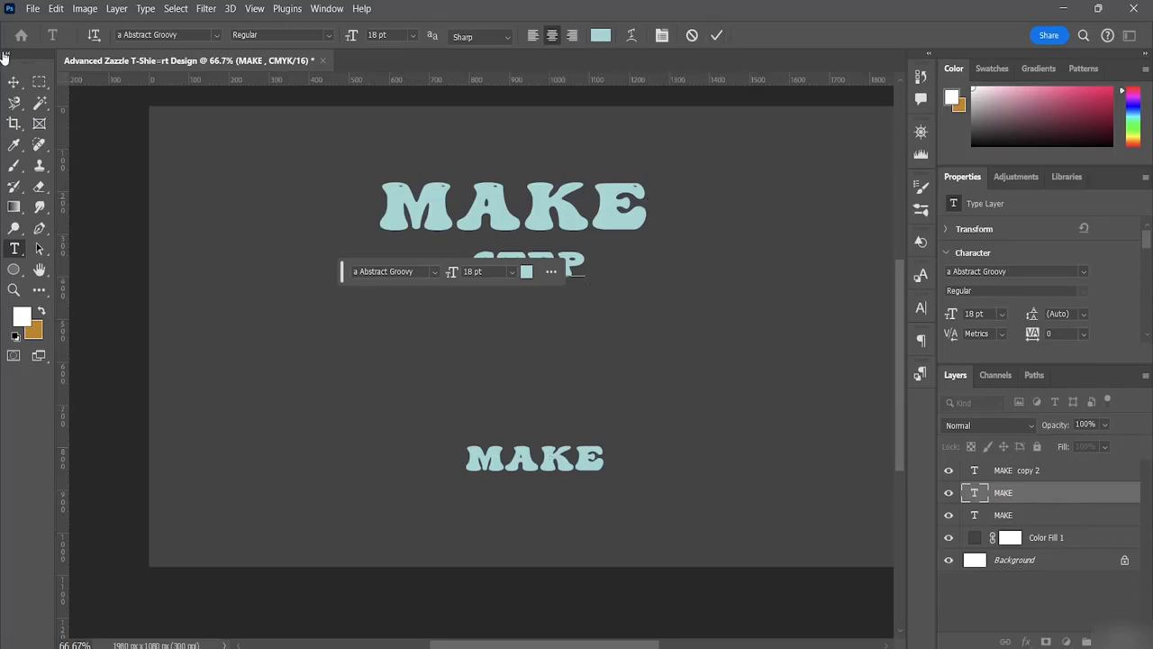
left_click(13, 82)
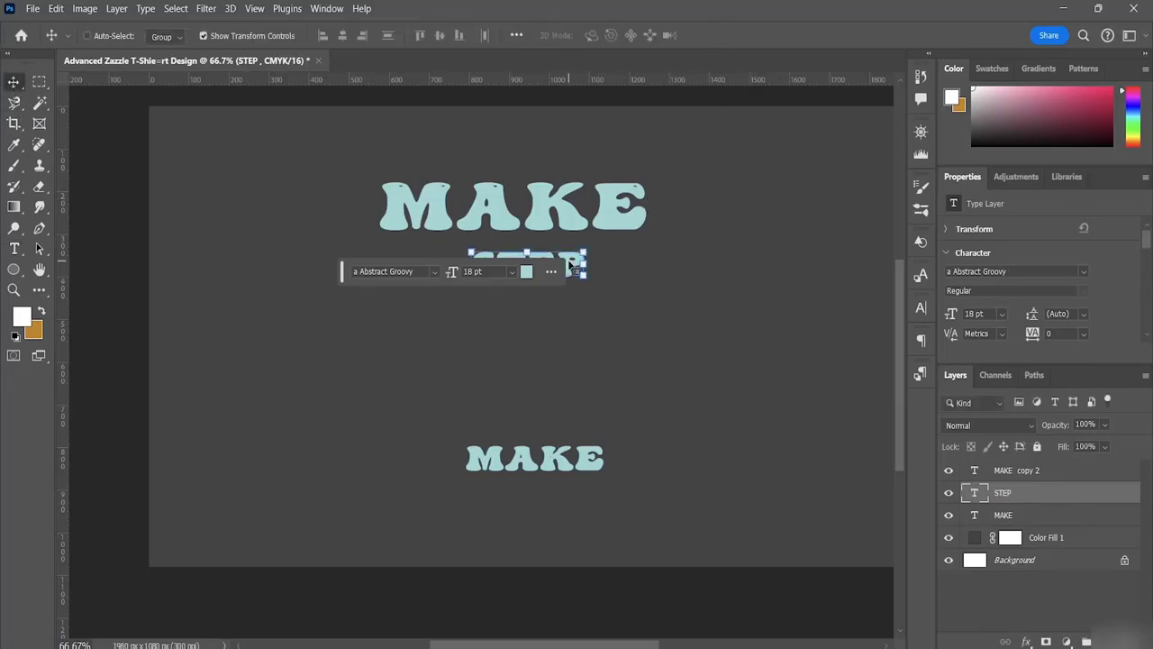
Scale the STEP text proportionally to about 168% and centre it roughly below the large MAKE.
key("ctrl+t")
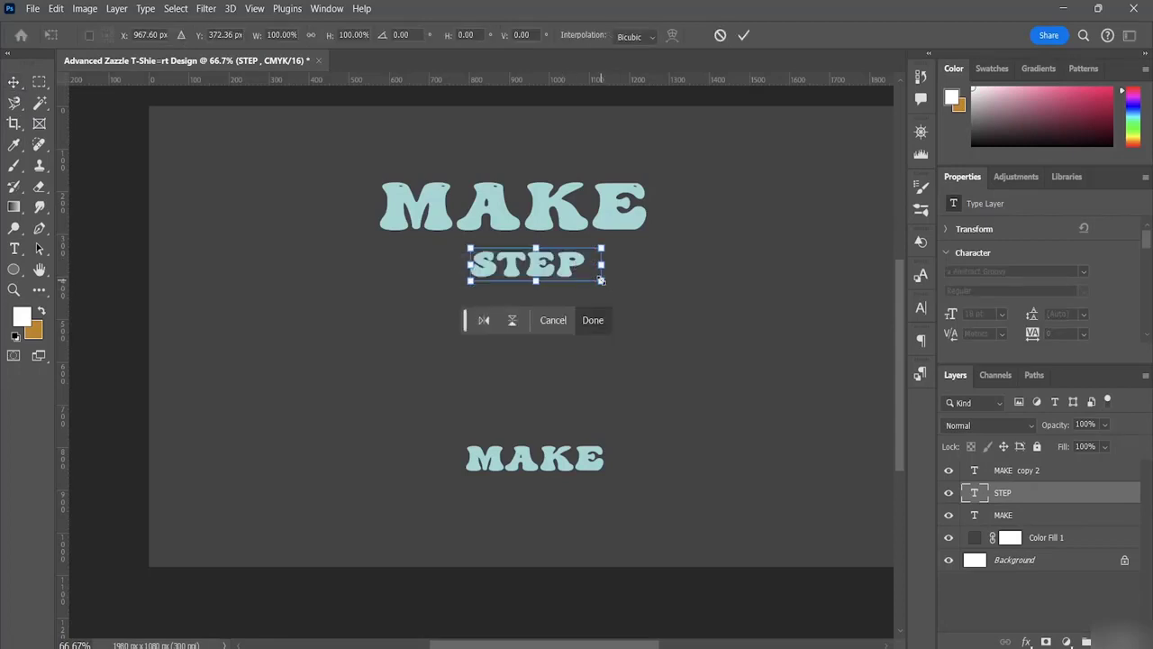
left_click_drag(601, 280, 691, 304)
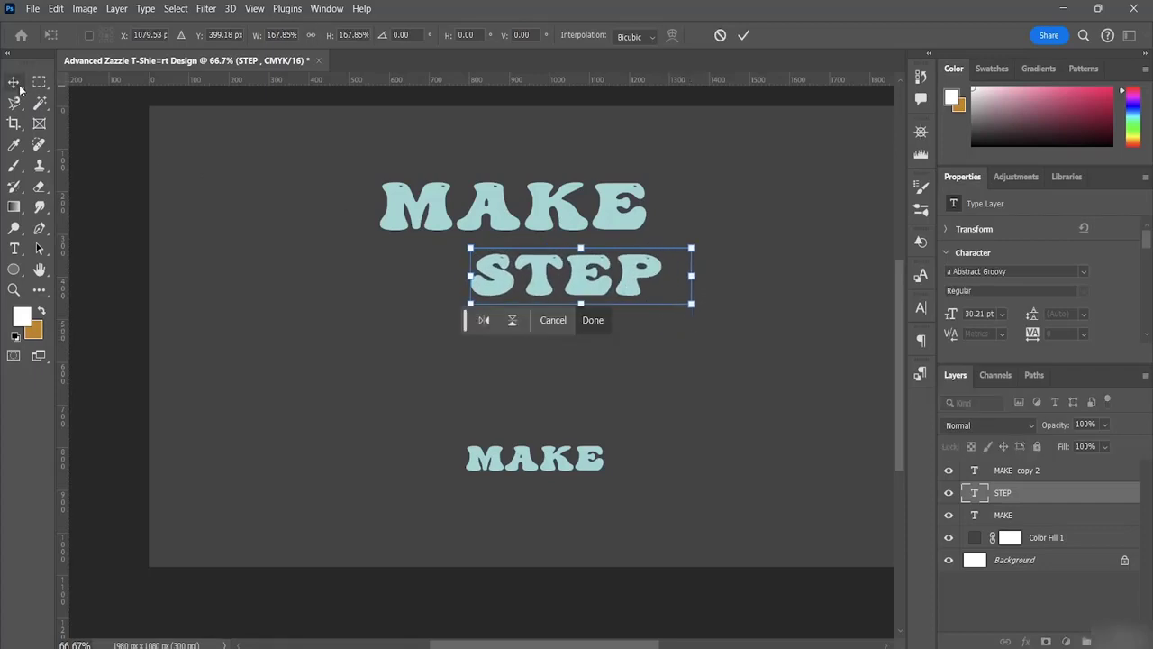
key("Return")
left_click_drag(546, 271, 504, 263)
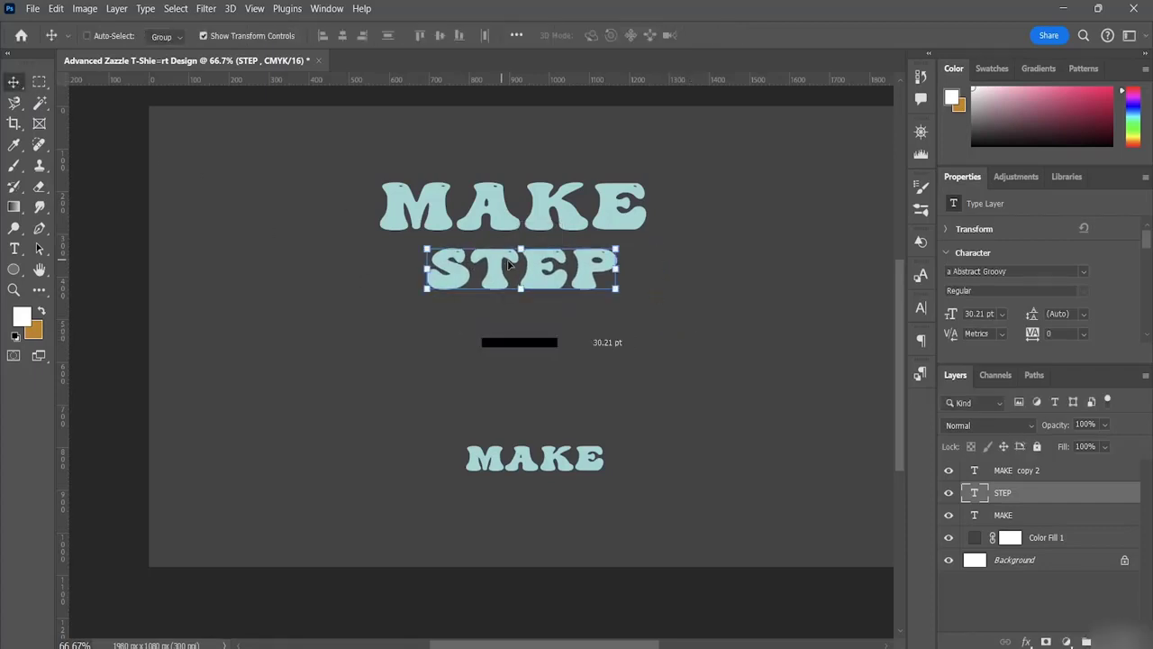
double_click(484, 260)
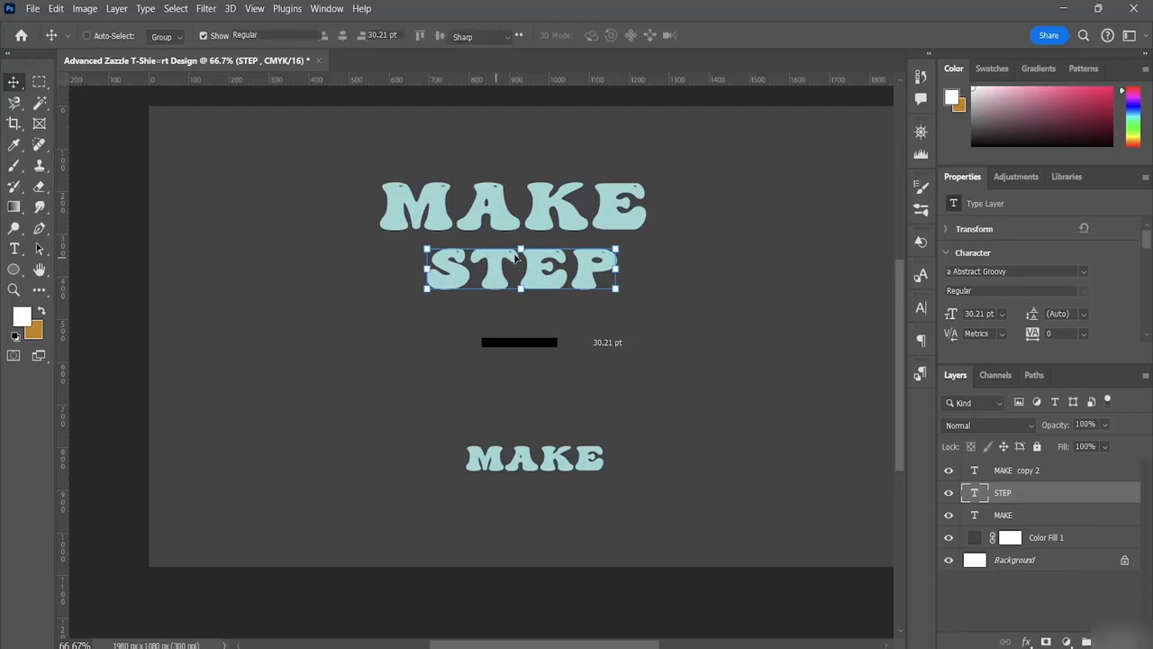
left_click_drag(476, 254, 481, 213)
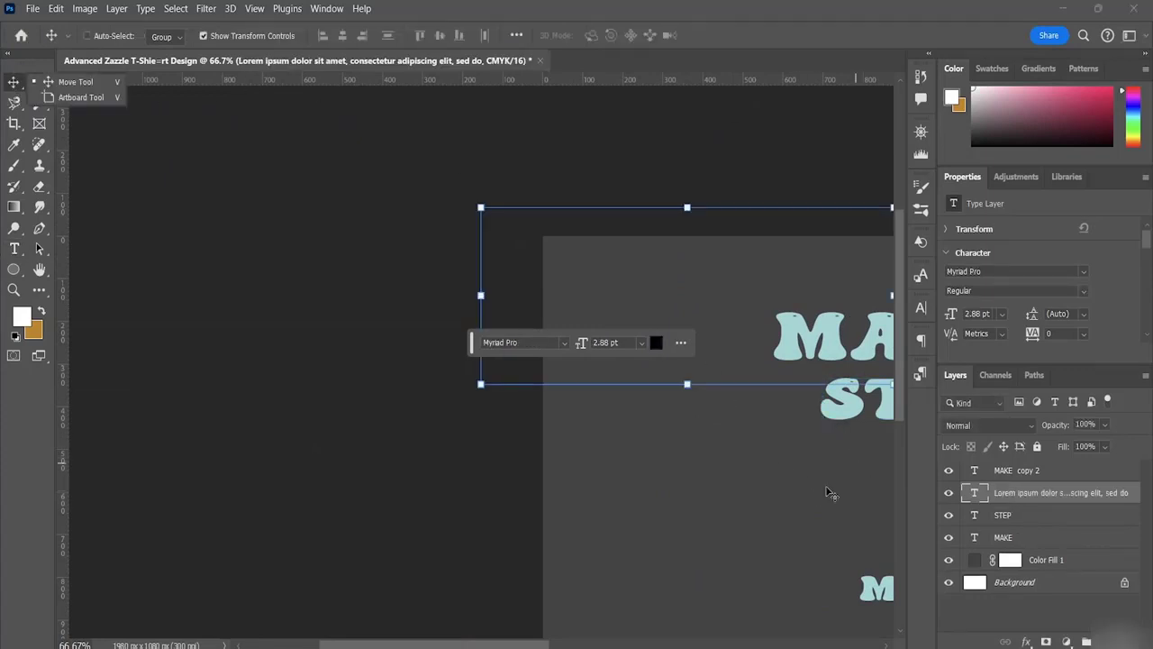
scroll(780, 492, "down", 2)
left_click_drag(479, 642, 561, 645)
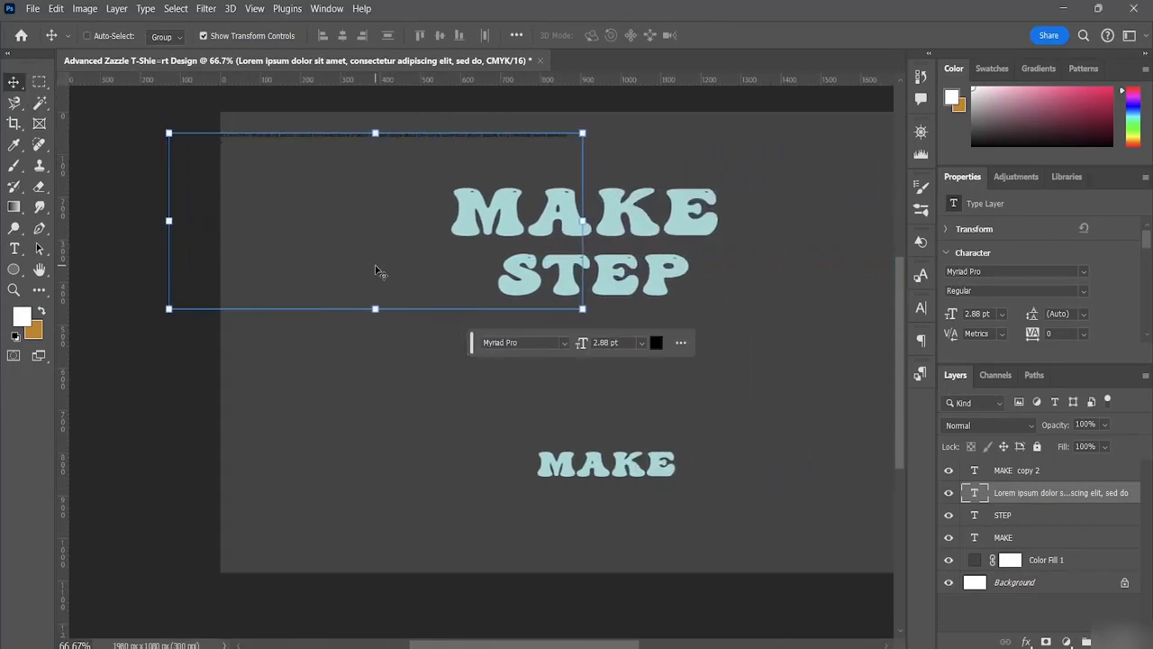
key("Delete")
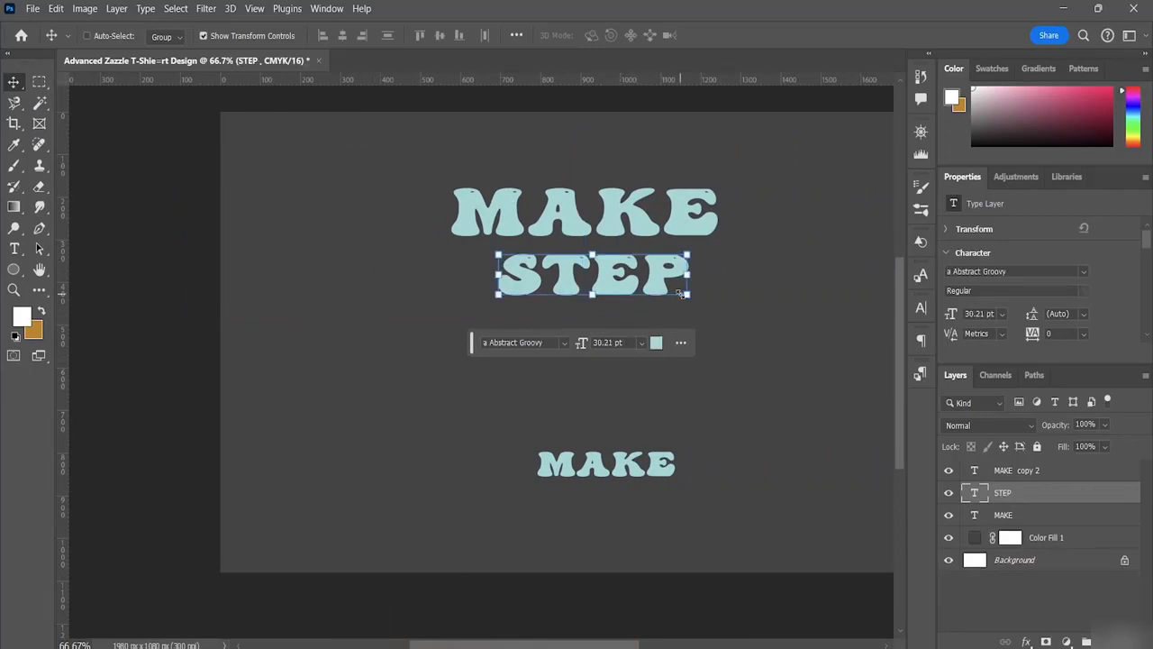
Nudge the STEP text slightly left and up so it sits roughly centred and close beneath the large MAKE.
key("Left")
key("Left")
key("Left")
key("Left")
key("Left")
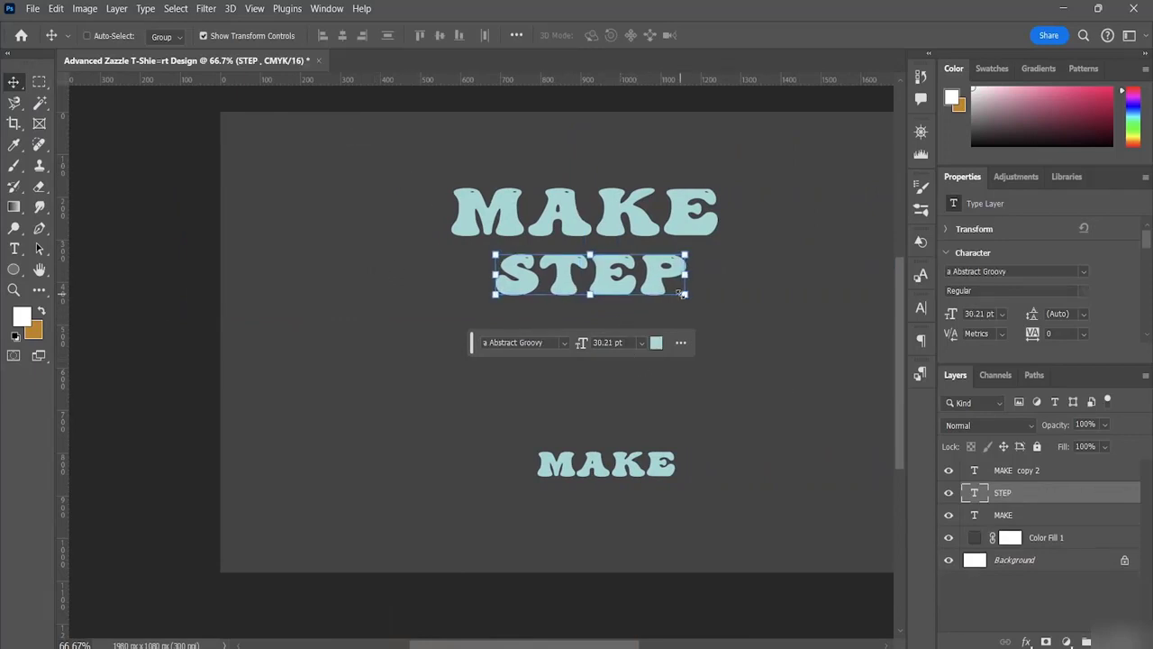
key("Left")
key("Up")
key("Up")
key("Up")
key("Up")
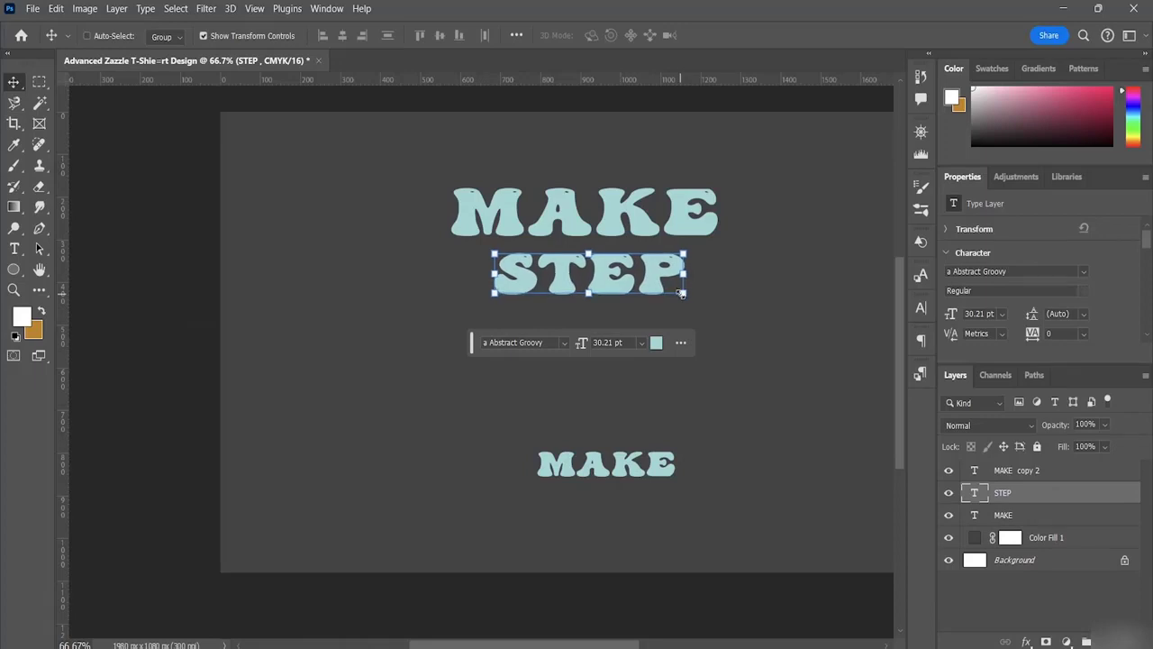
key("Up")
key("Up")
key("Up")
key("Up")
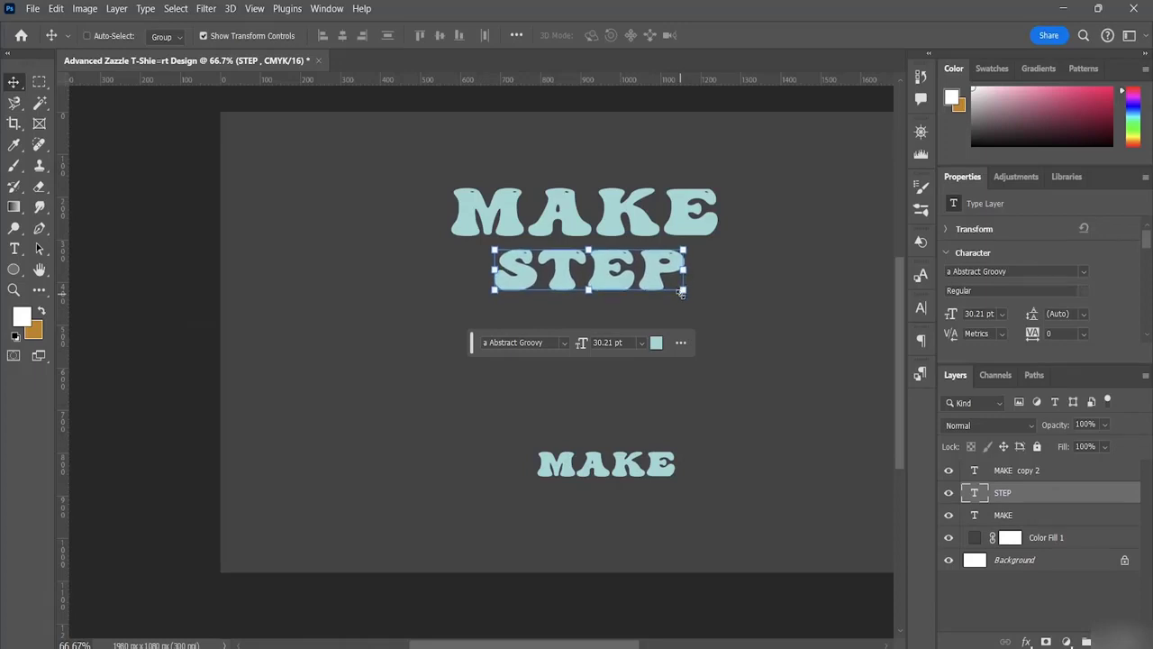
key("Up")
key("Up")
key("Up")
key("Up")
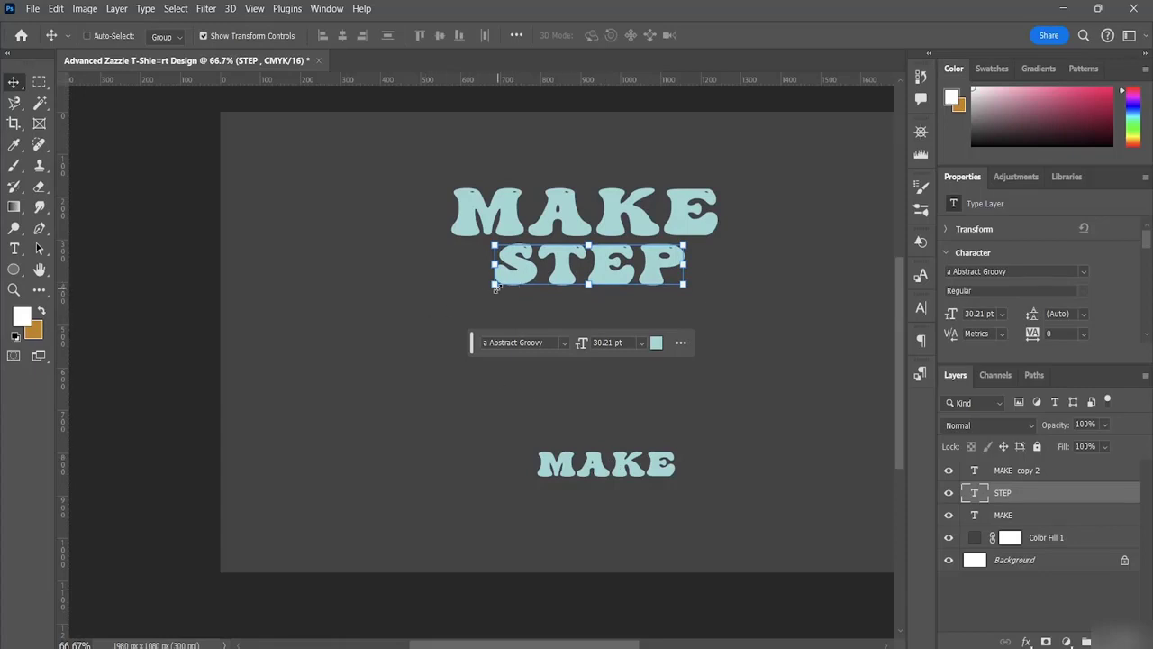
Scale the STEP text proportionally to about 134% and change its wording to EVERY.
left_click_drag(492, 283, 450, 299)
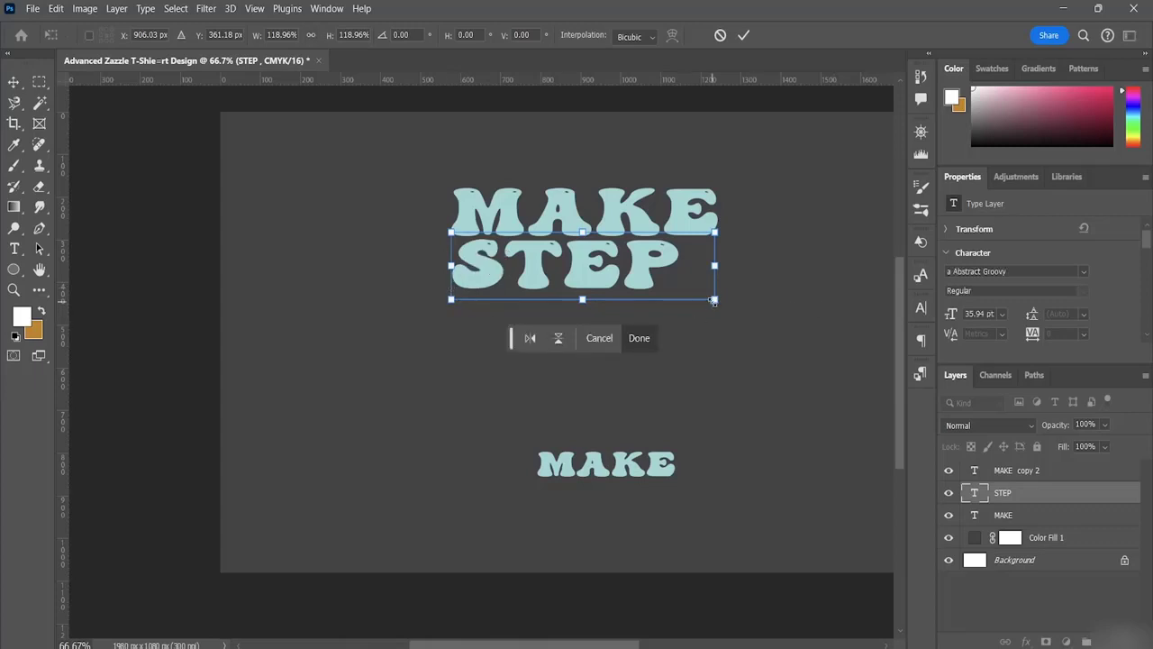
left_click_drag(713, 300, 746, 313)
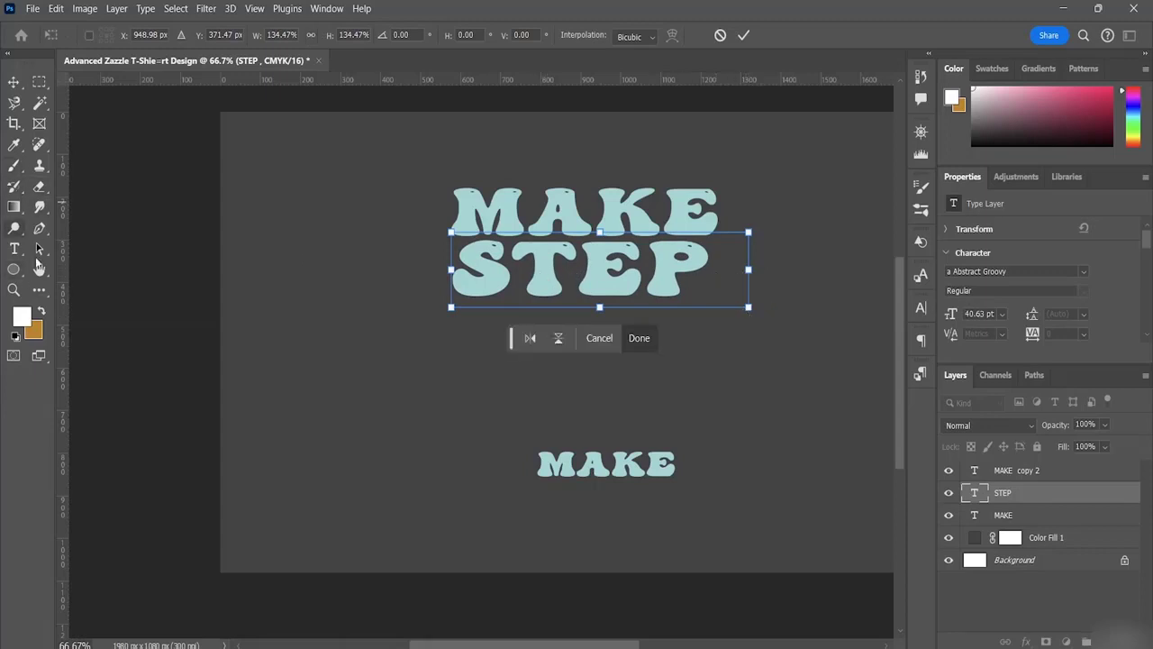
left_click(14, 249)
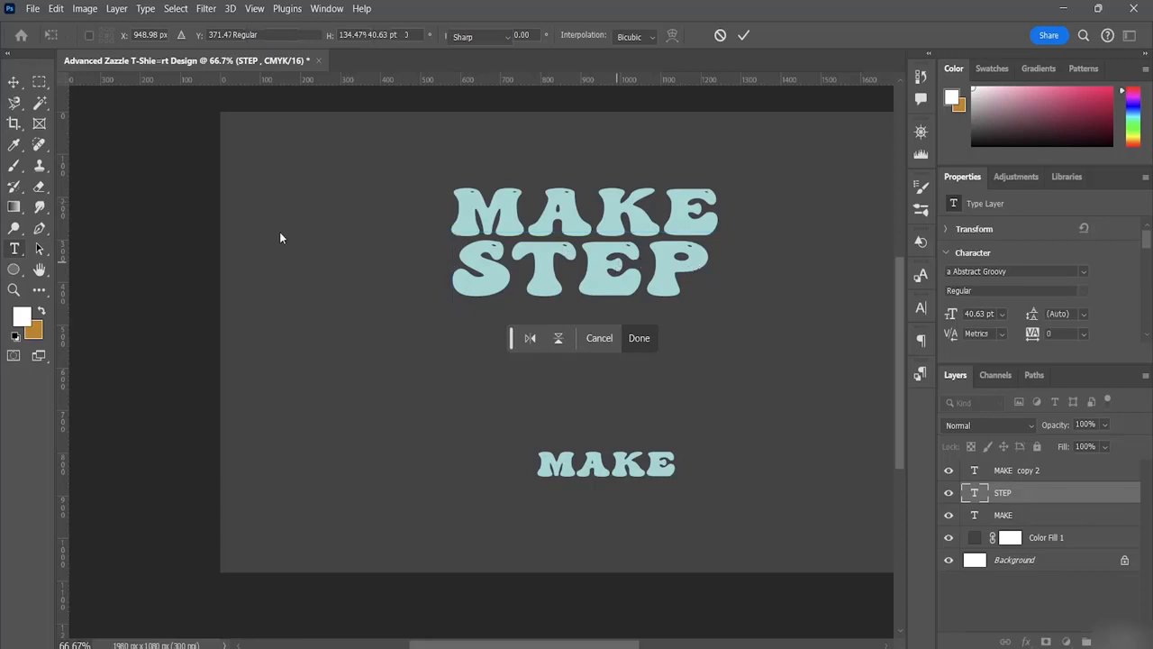
left_click(686, 275)
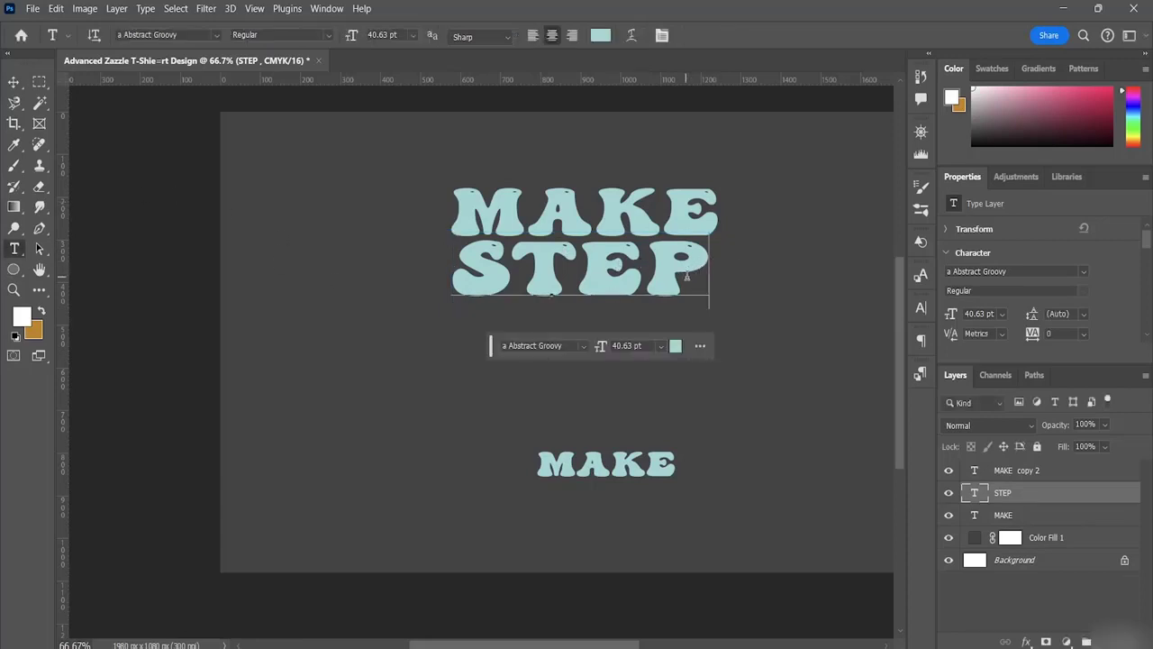
key("Left")
key("Left")
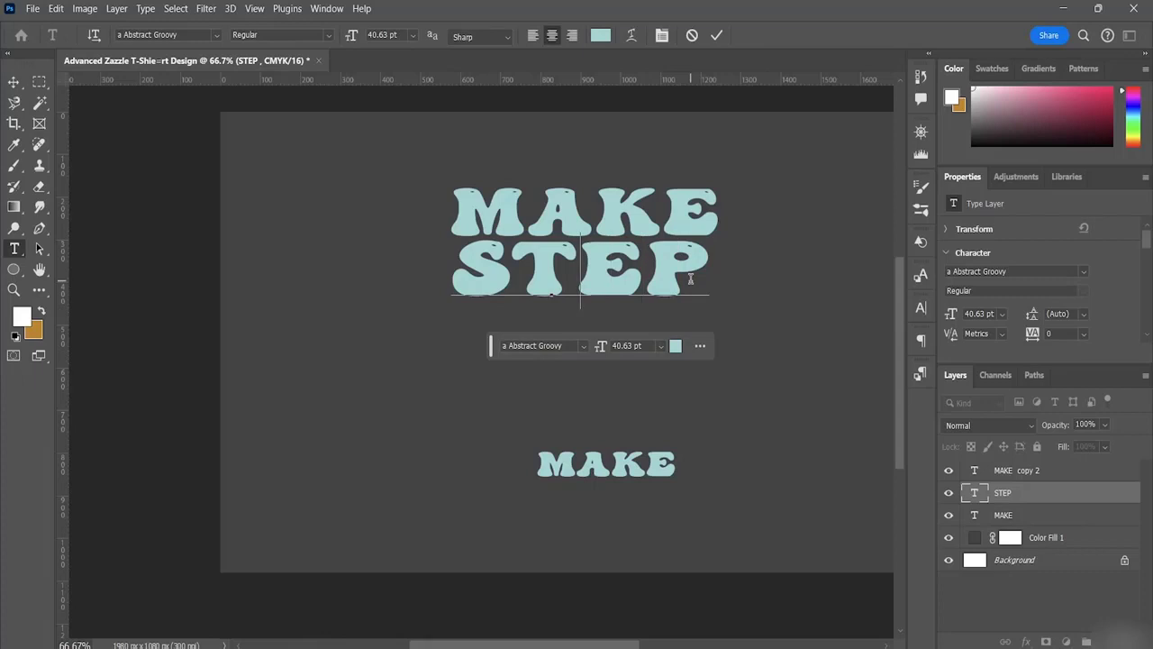
key("ctrl+a")
key("BackSpace")
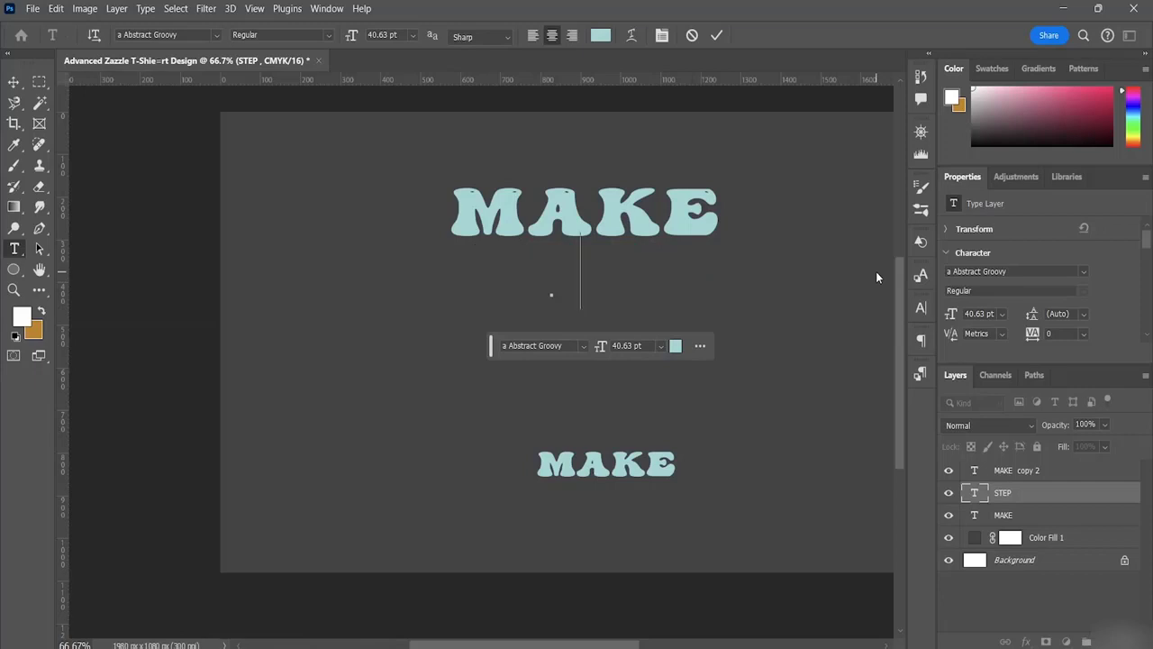
type("EVERY")
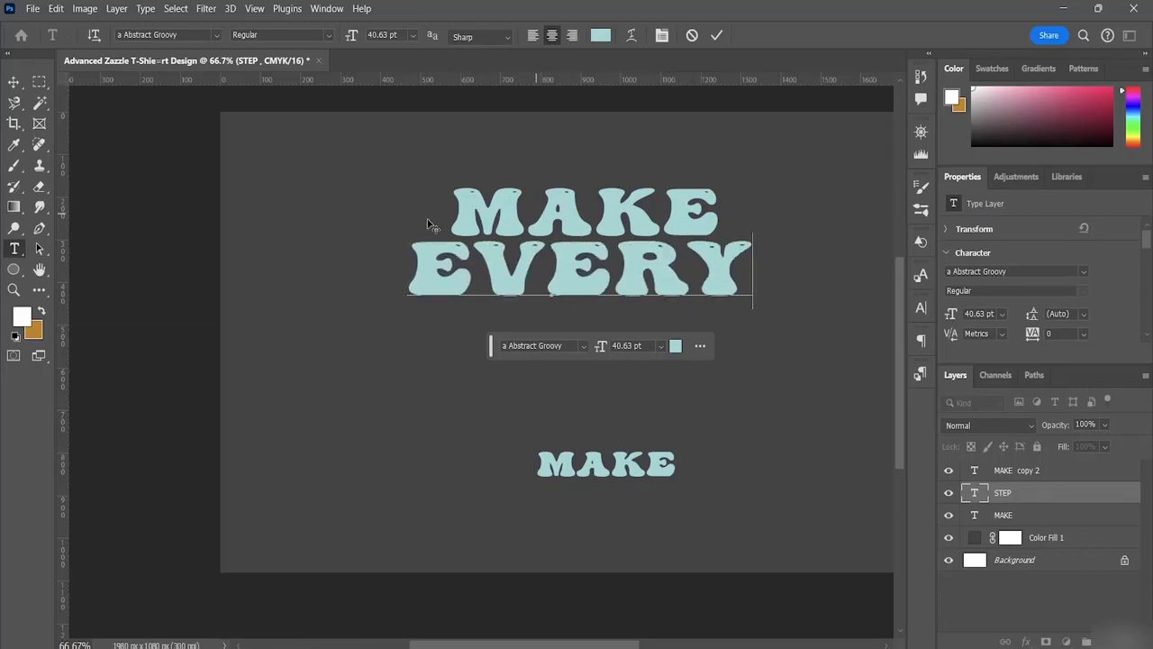
left_click(14, 82)
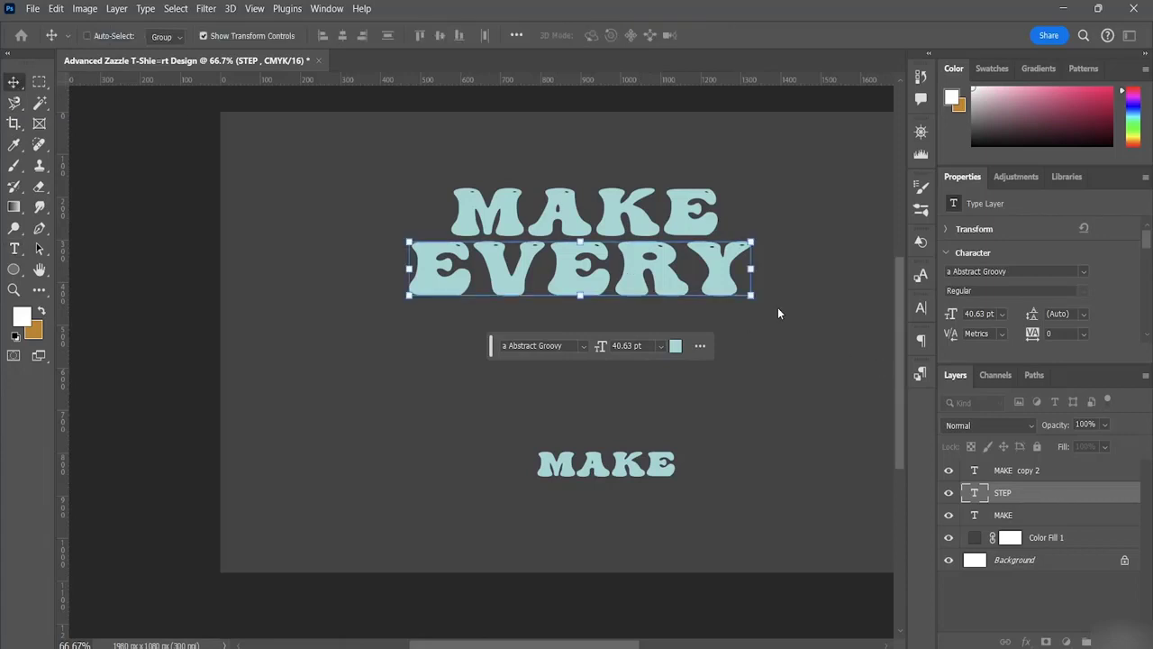
left_click_drag(746, 295, 724, 307)
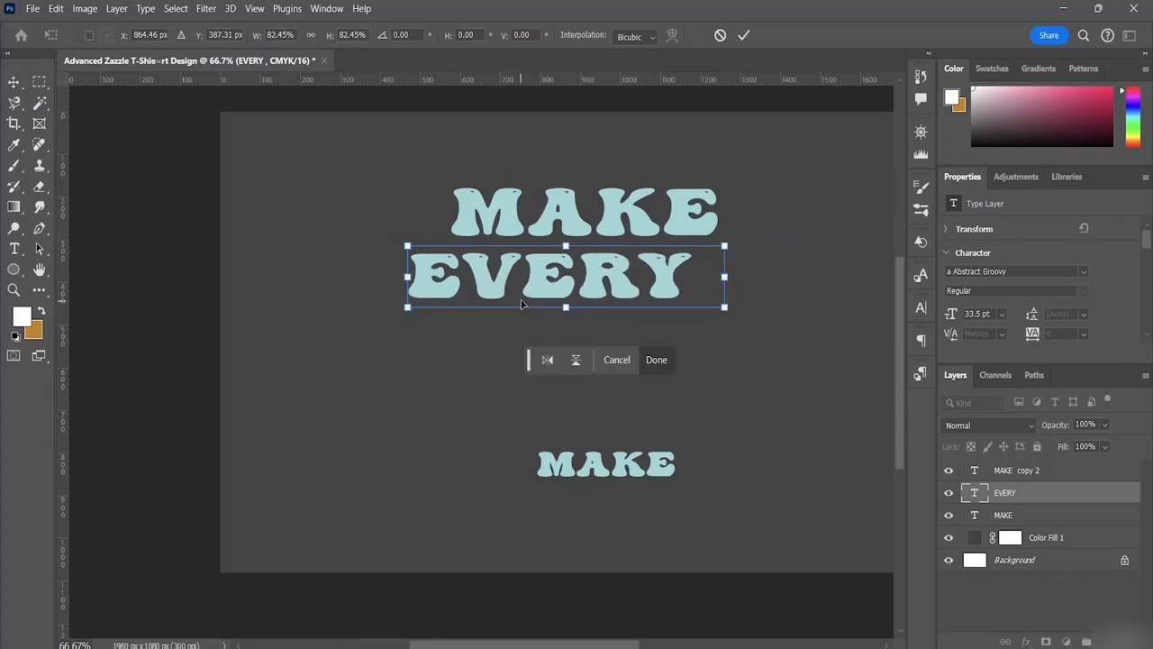
left_click_drag(528, 307, 565, 308)
left_click_drag(765, 275, 740, 275)
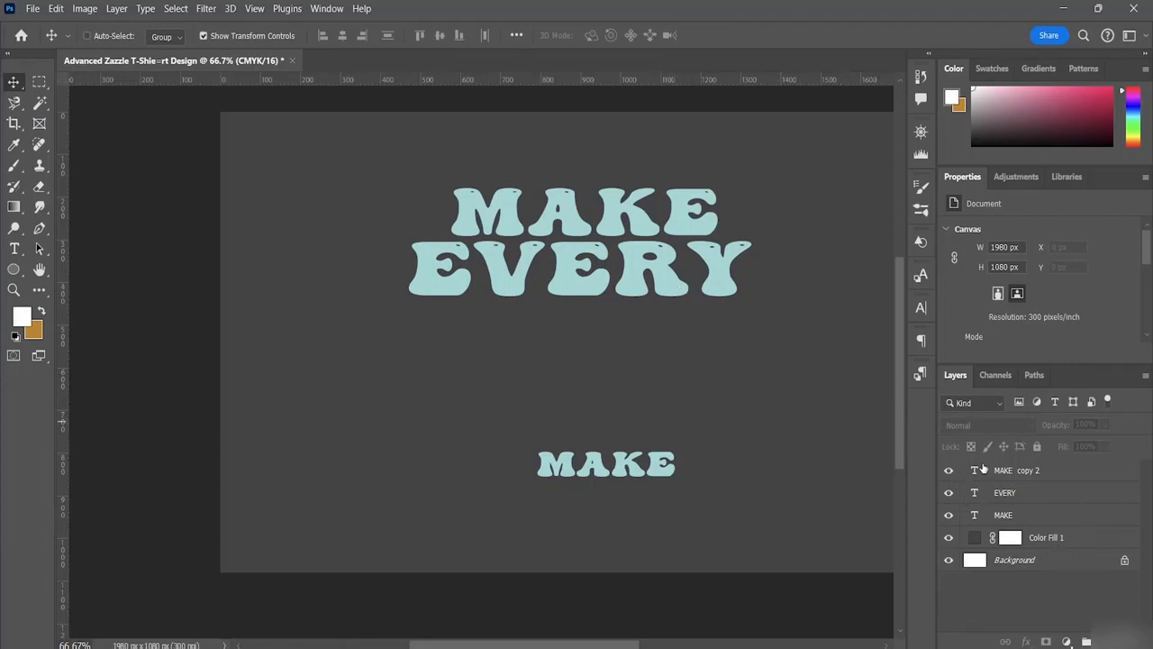
Select the EVERY text and nudge it down slightly to widen the gap below MAKE.
left_click(1021, 494)
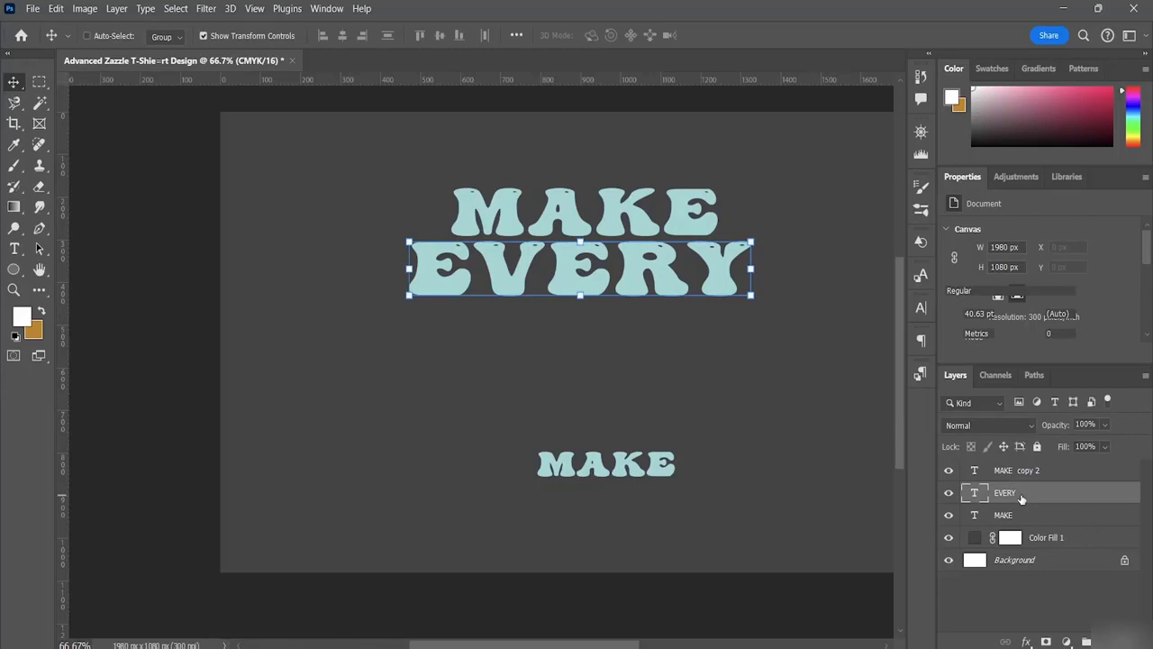
double_click(1020, 494)
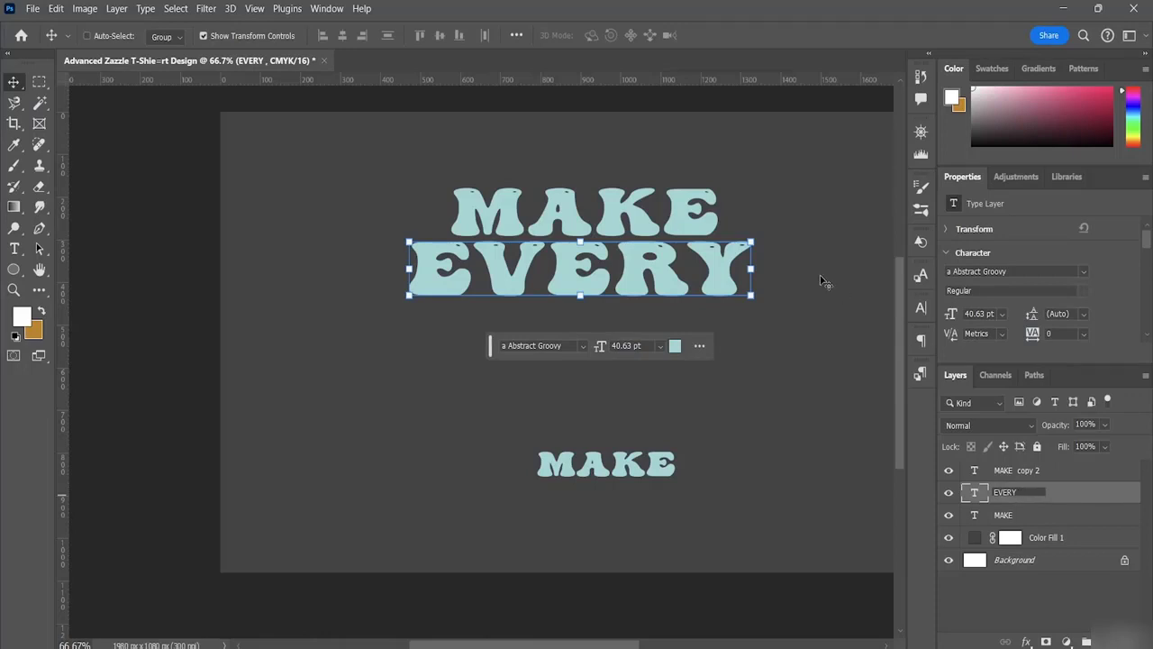
left_click(1081, 494)
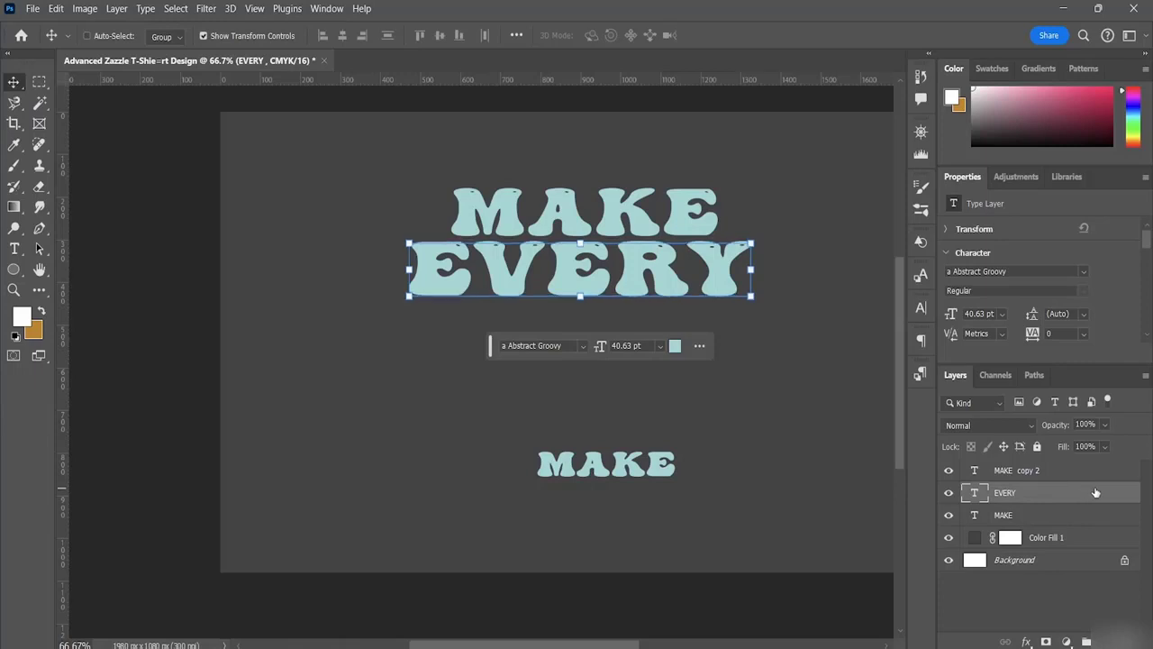
key("Down")
key("Down")
key("Down")
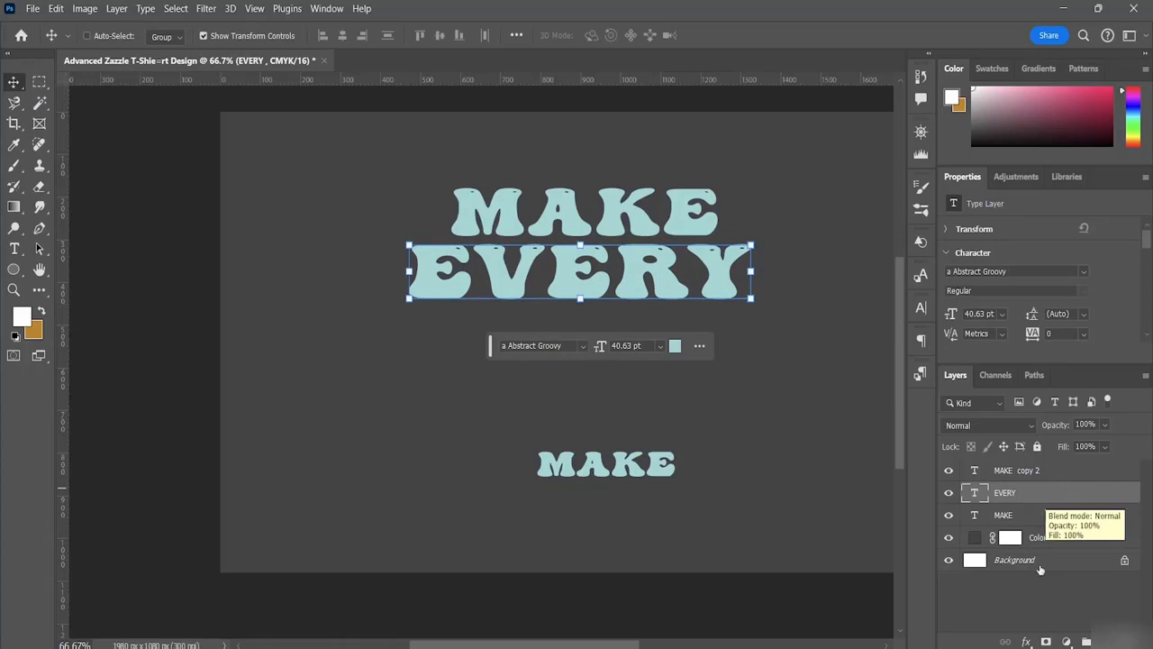
Align the large MAKE and EVERY texts to the horizontal centre of the Background layer.
left_click(1019, 520, "ctrl")
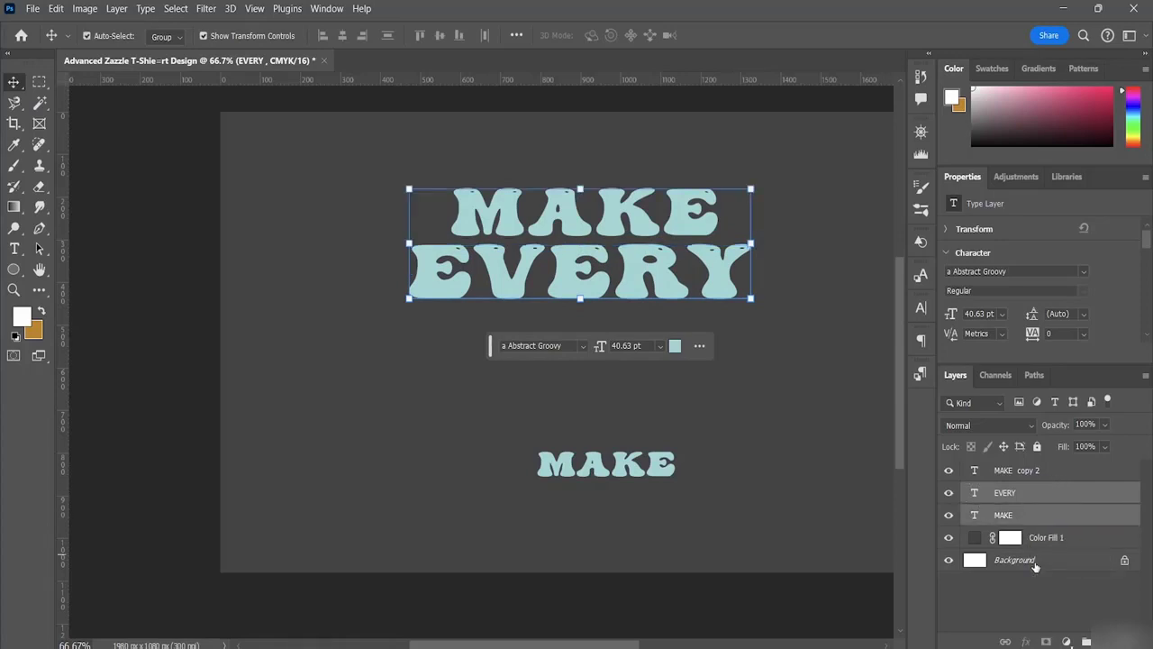
left_click(1033, 562, "ctrl")
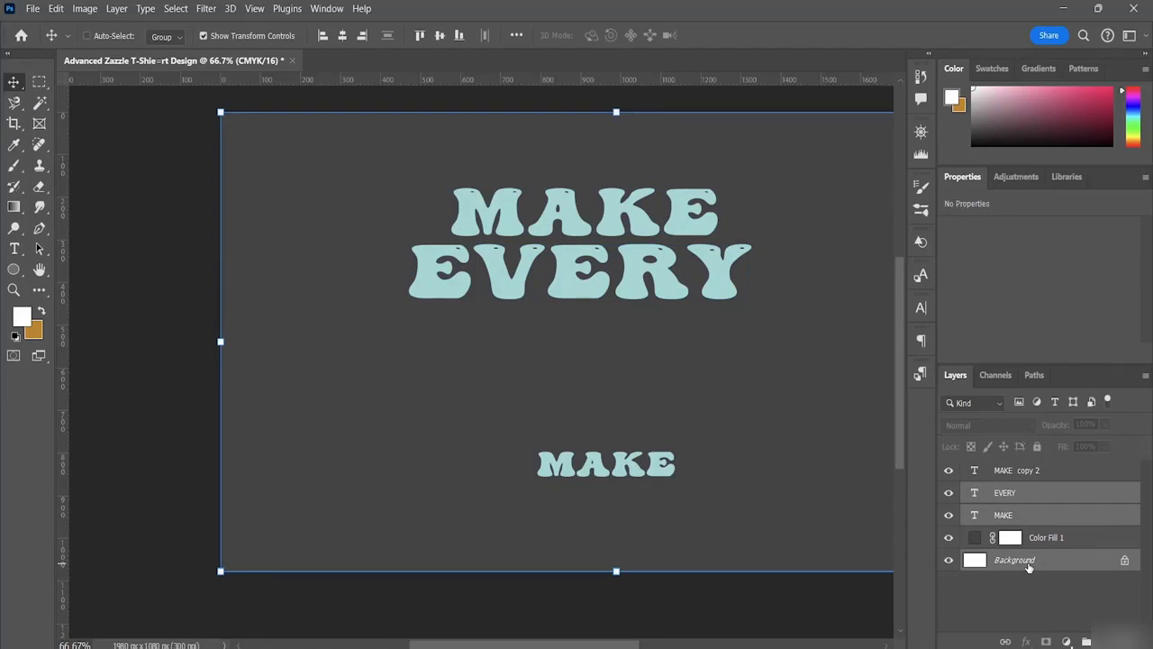
left_click(342, 36)
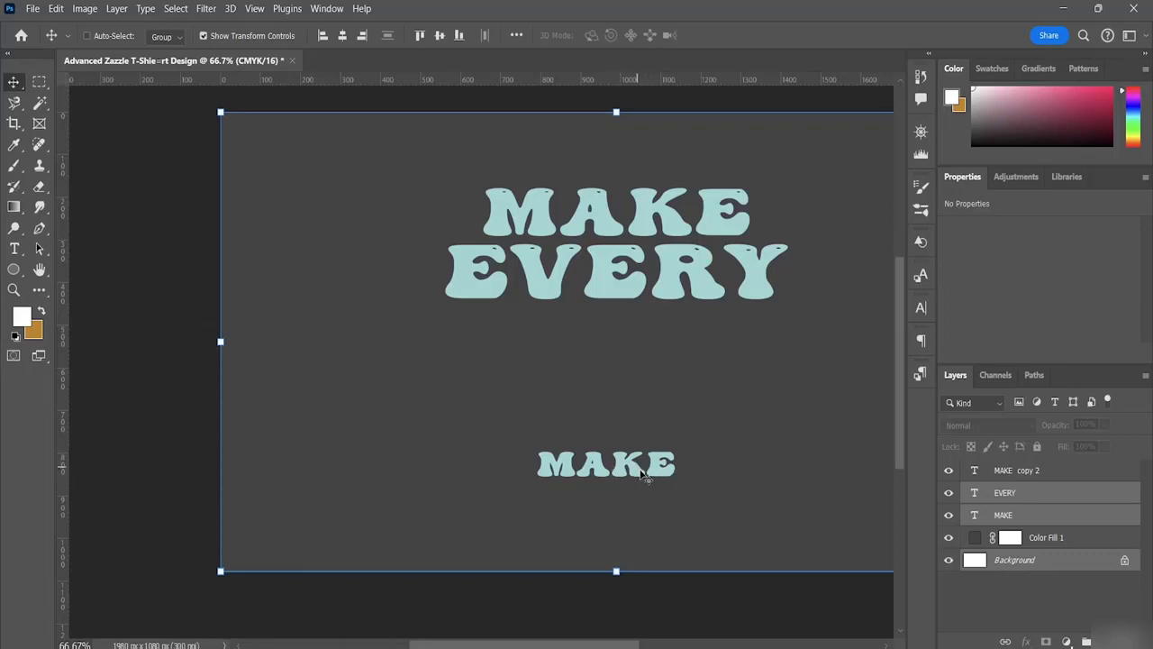
left_click(1051, 585)
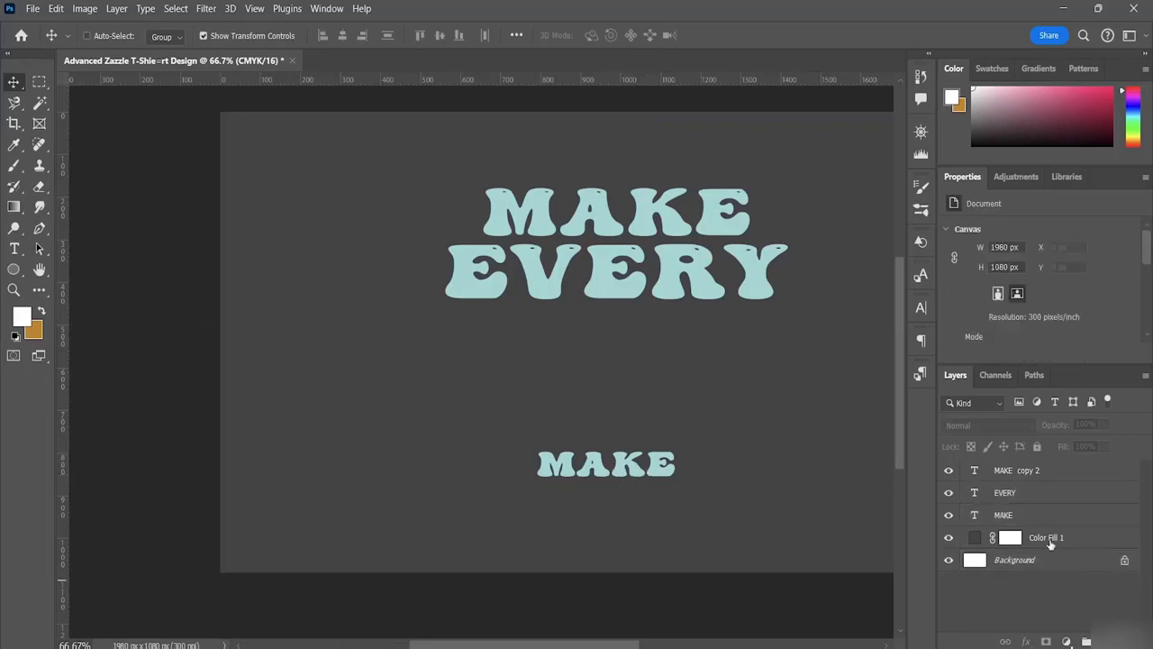
Change the wording of the small MAKE copy in the canvas's lower part to EVERY.
left_click(1029, 472)
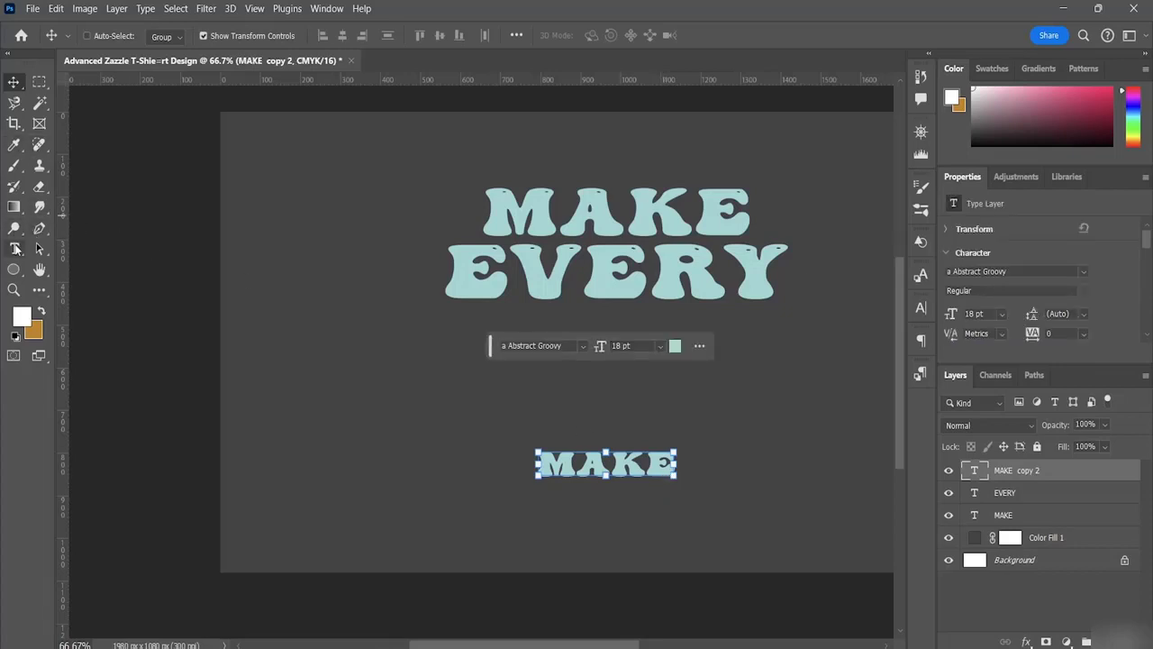
left_click(14, 248)
left_click(674, 463)
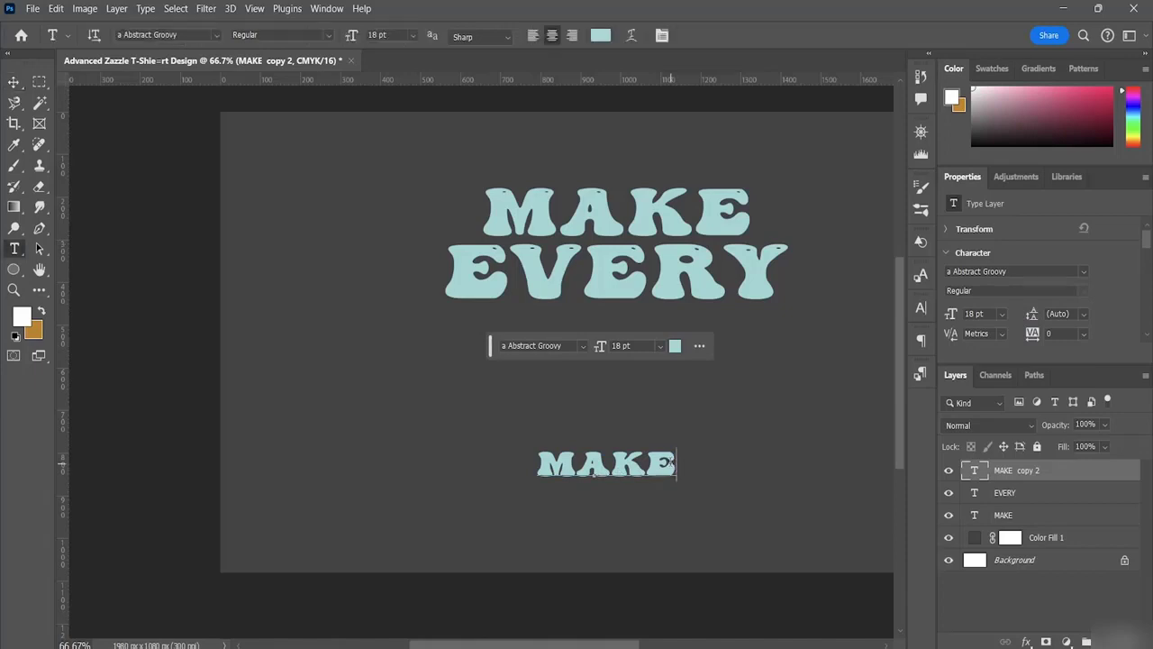
key("ctrl+a")
key("BackSpace")
type("EVERY")
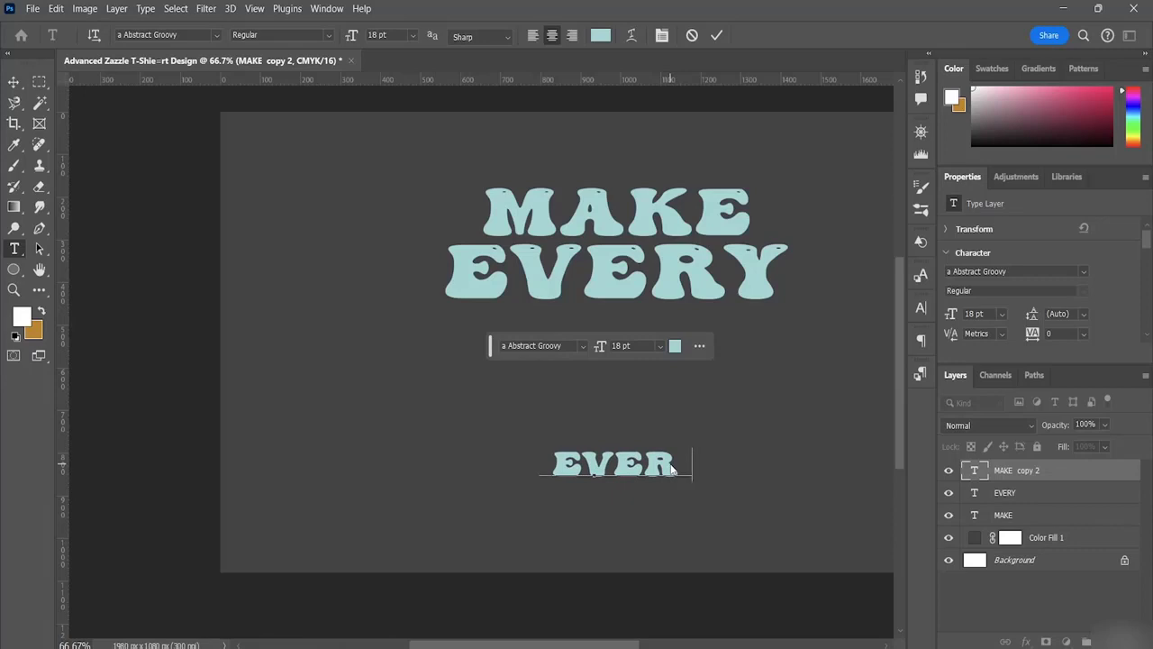
left_click(14, 81)
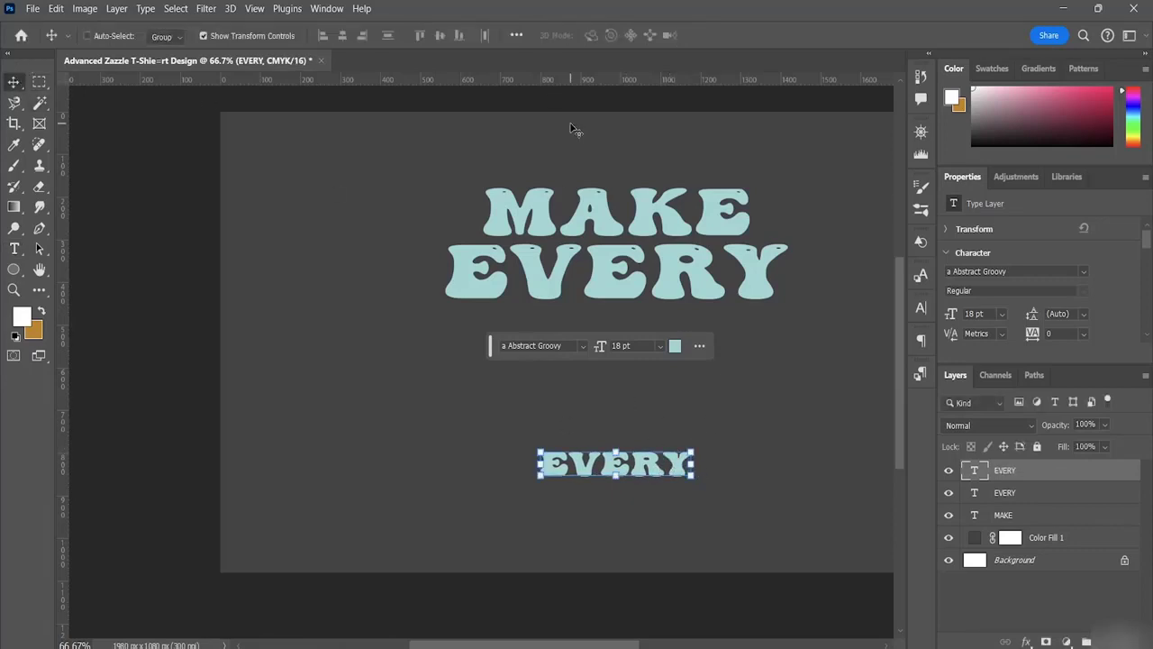
Scale the small lower EVERY text proportionally to about 143% and change its wording to STEP.
key("ctrl+t")
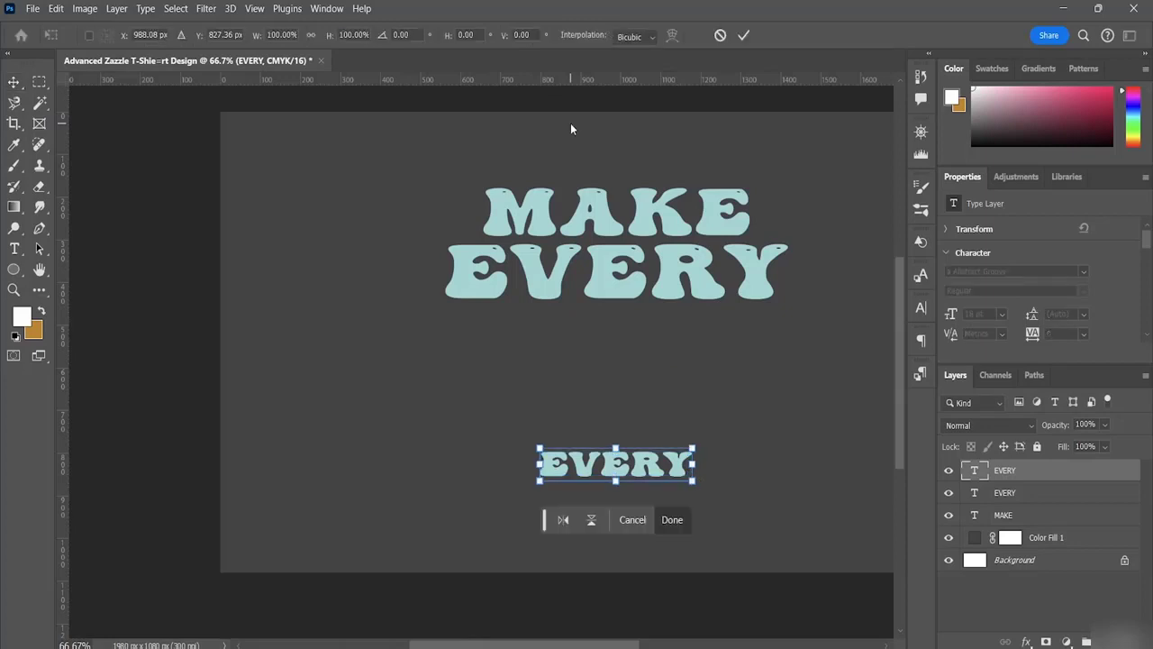
left_click_drag(692, 480, 758, 495)
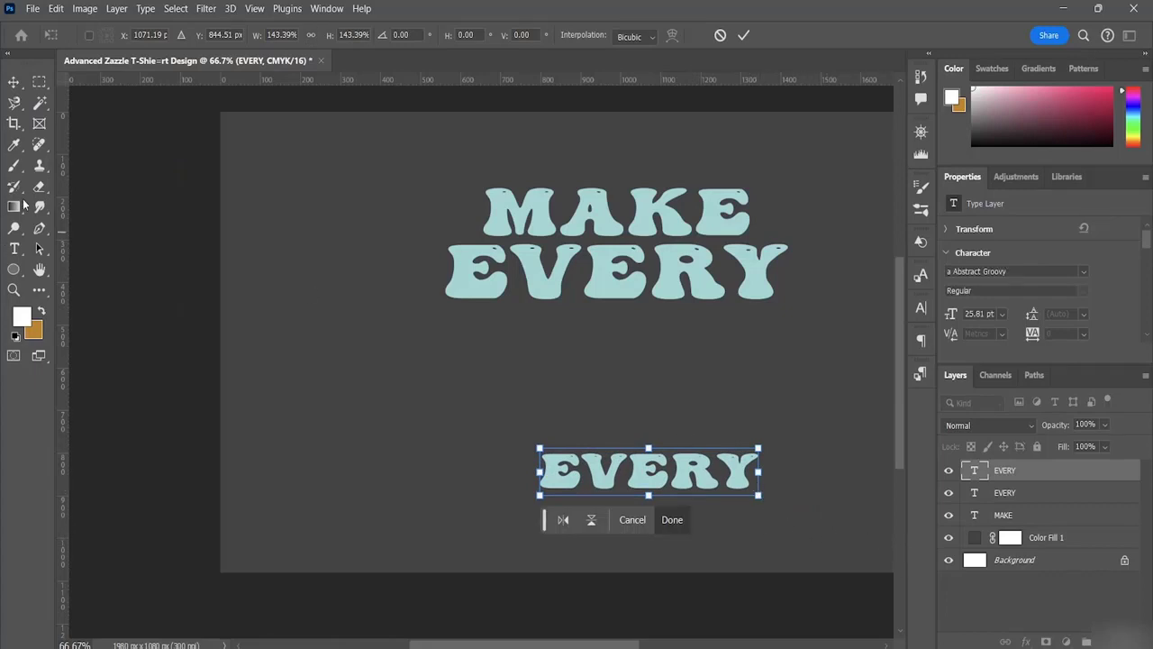
left_click(13, 248)
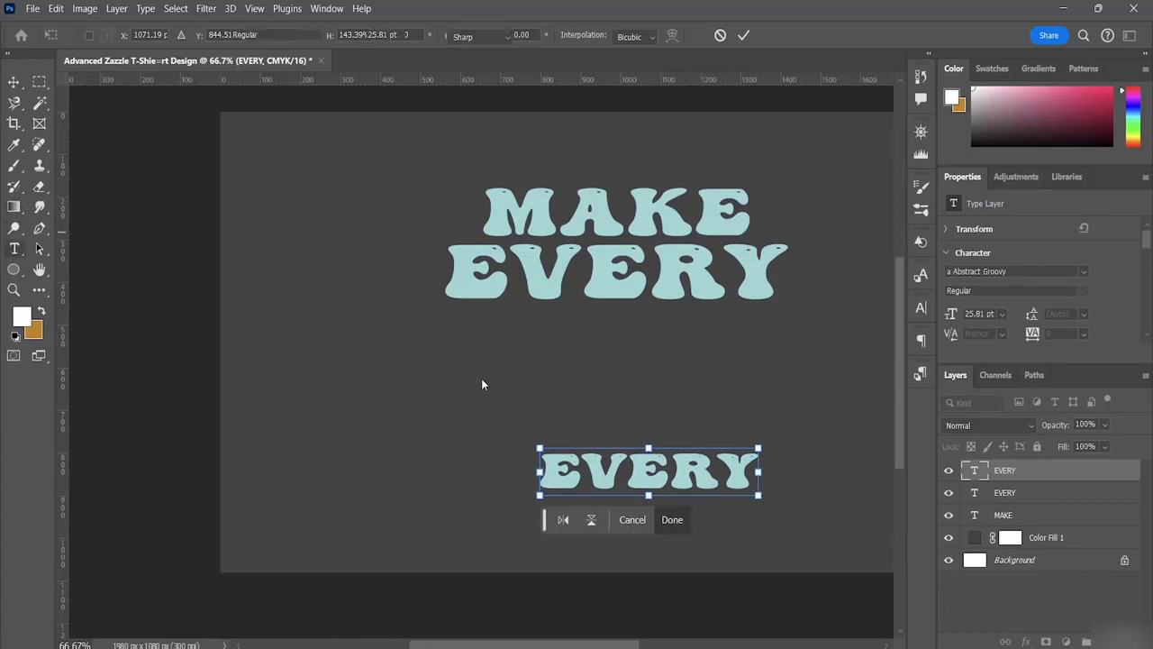
left_click(751, 470)
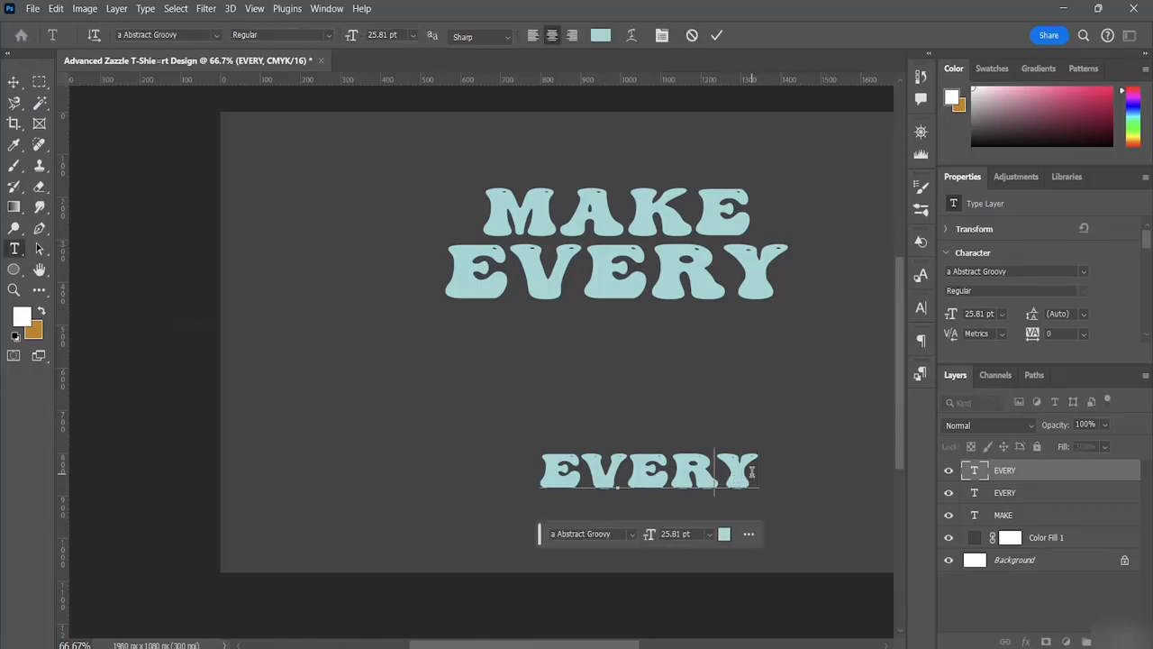
key("Left")
key("ctrl+a")
type("STEP")
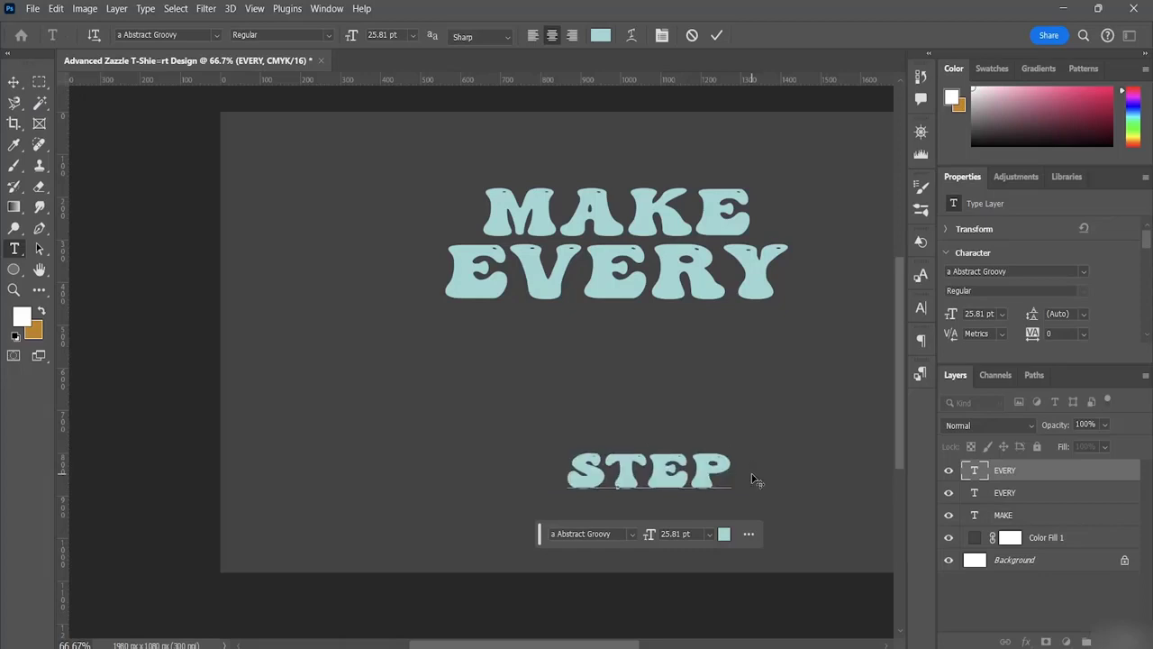
Move the STEP text beneath EVERY and scale it proportionally to about 172%, placing it roughly centred under that line.
left_click(14, 82)
left_click_drag(665, 470, 618, 323)
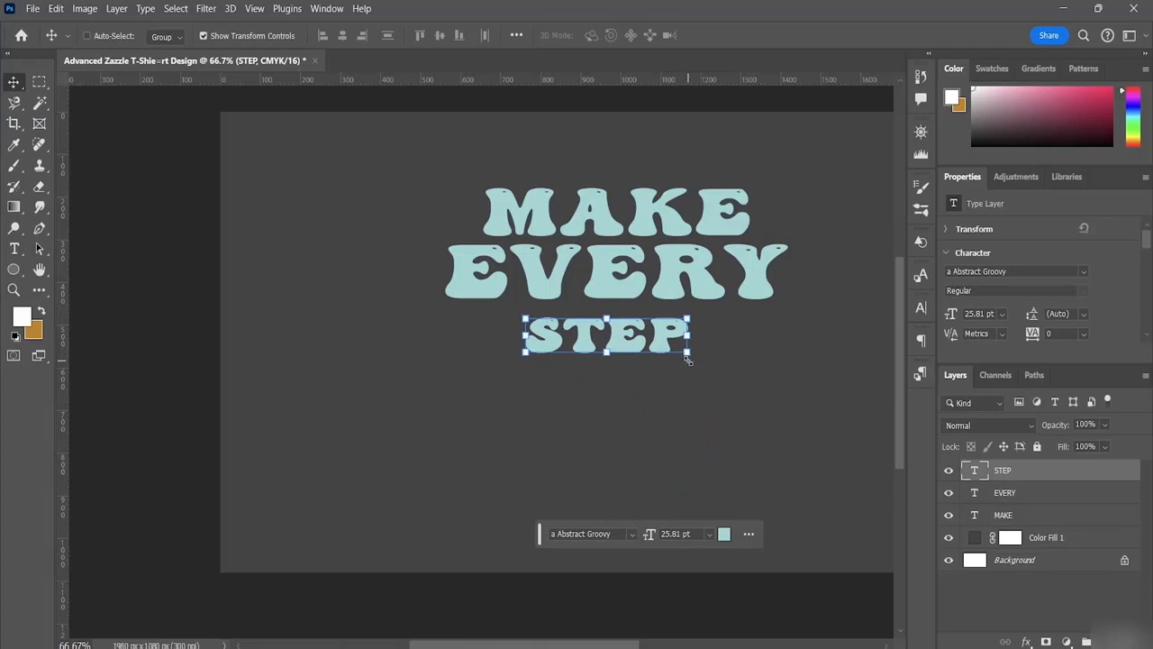
key("ctrl+t")
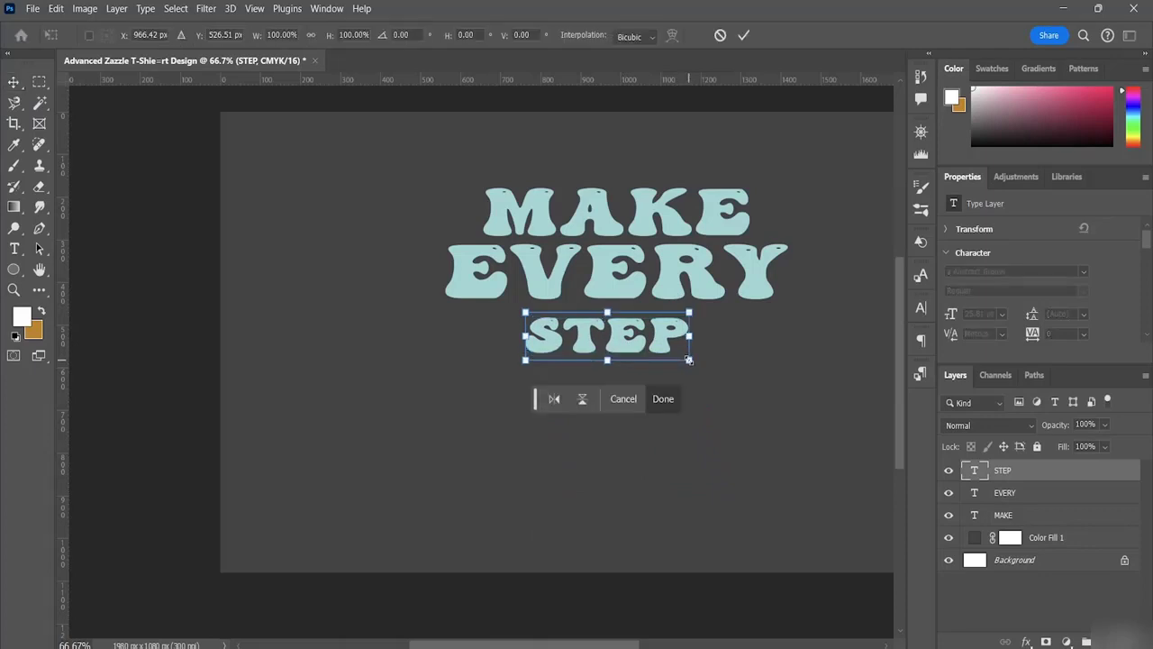
left_click_drag(689, 361, 807, 409)
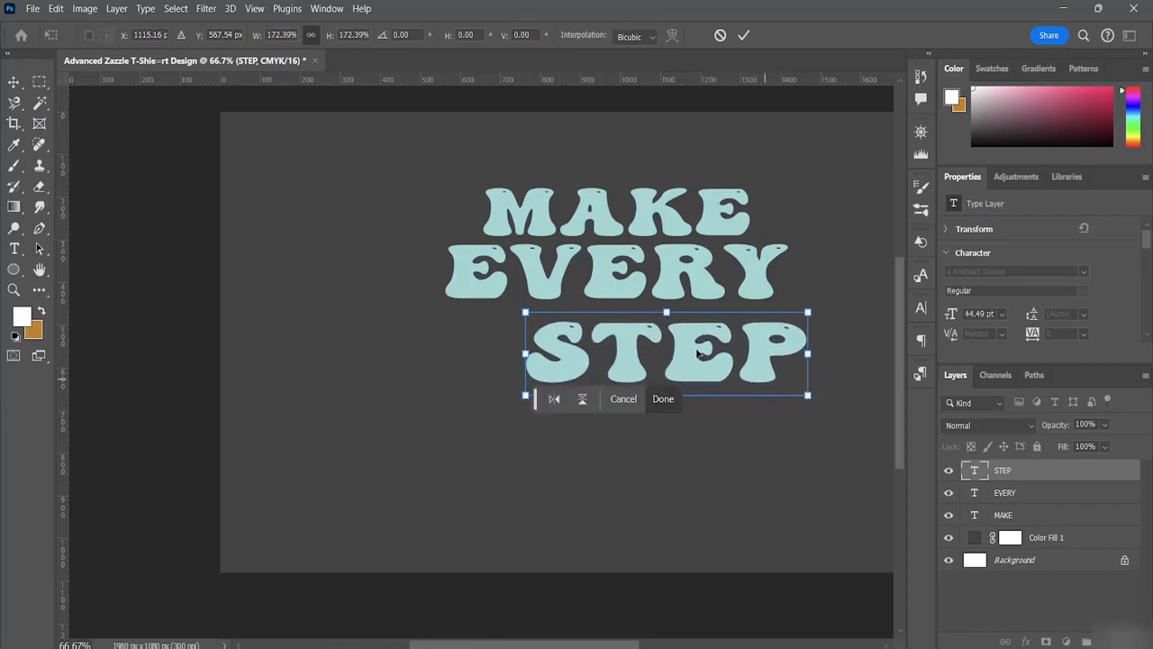
left_click_drag(691, 348, 637, 337)
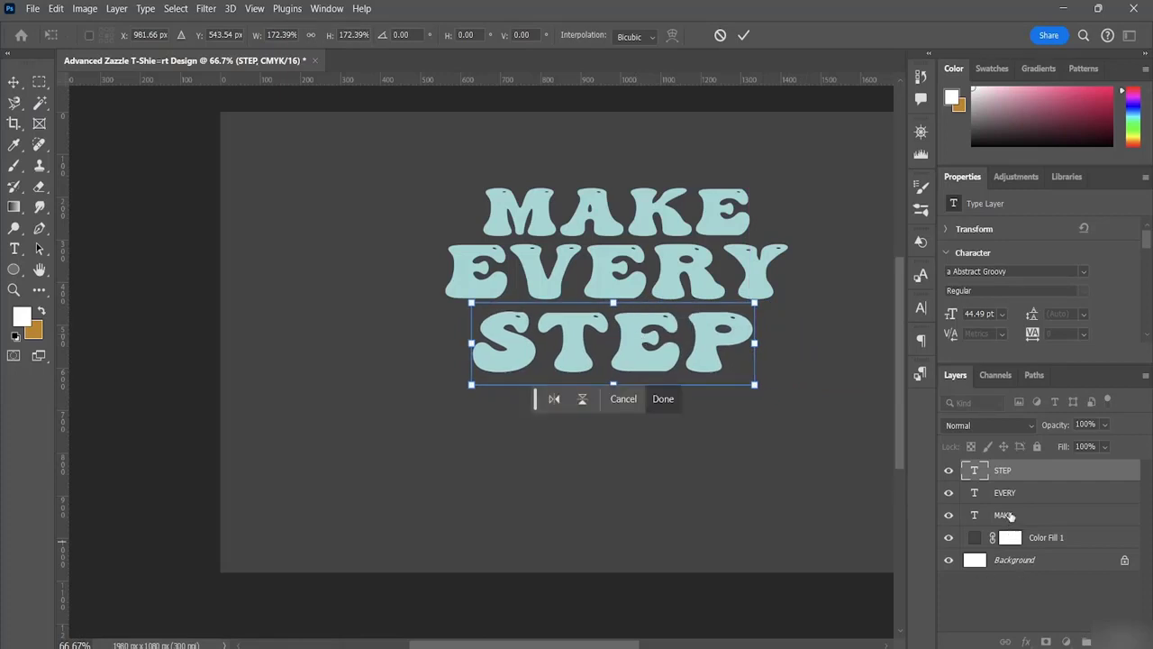
Align the STEP, EVERY and MAKE texts to the horizontal centre of the Background layer.
left_click(1007, 511, "shift")
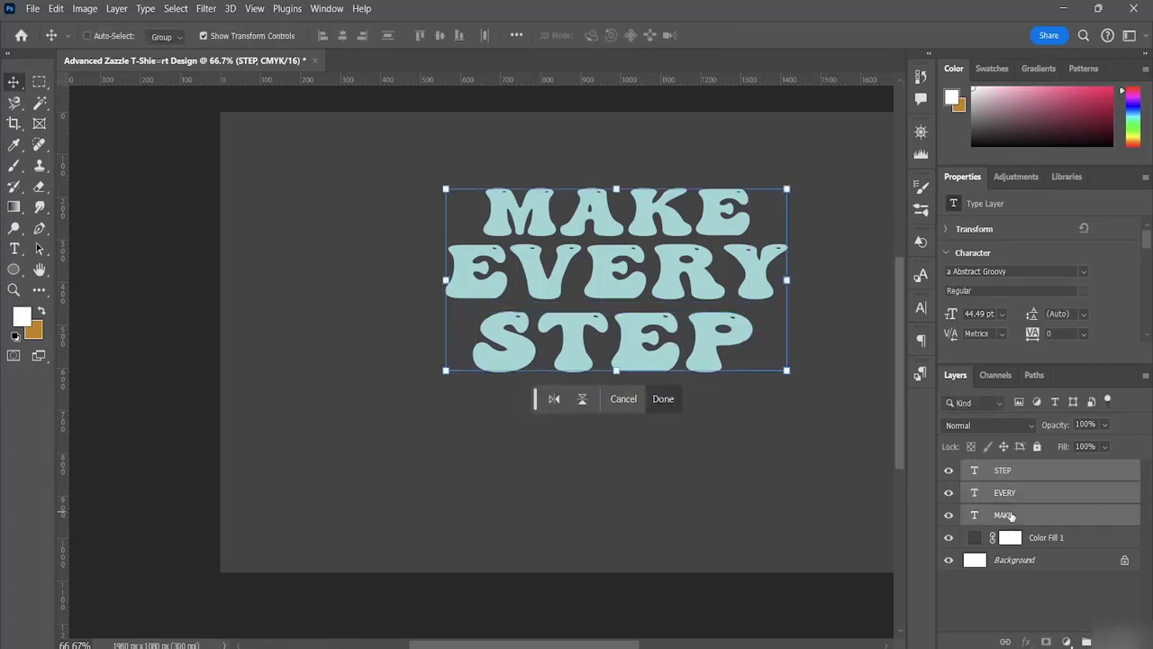
left_click(1038, 561, "ctrl")
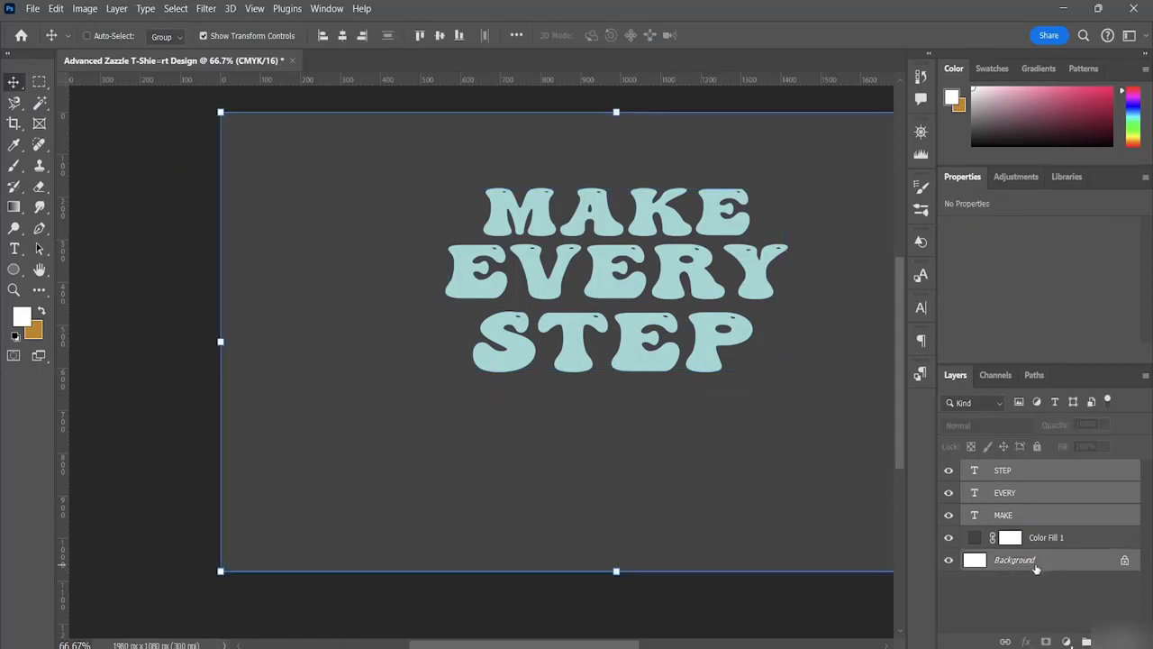
left_click(343, 36)
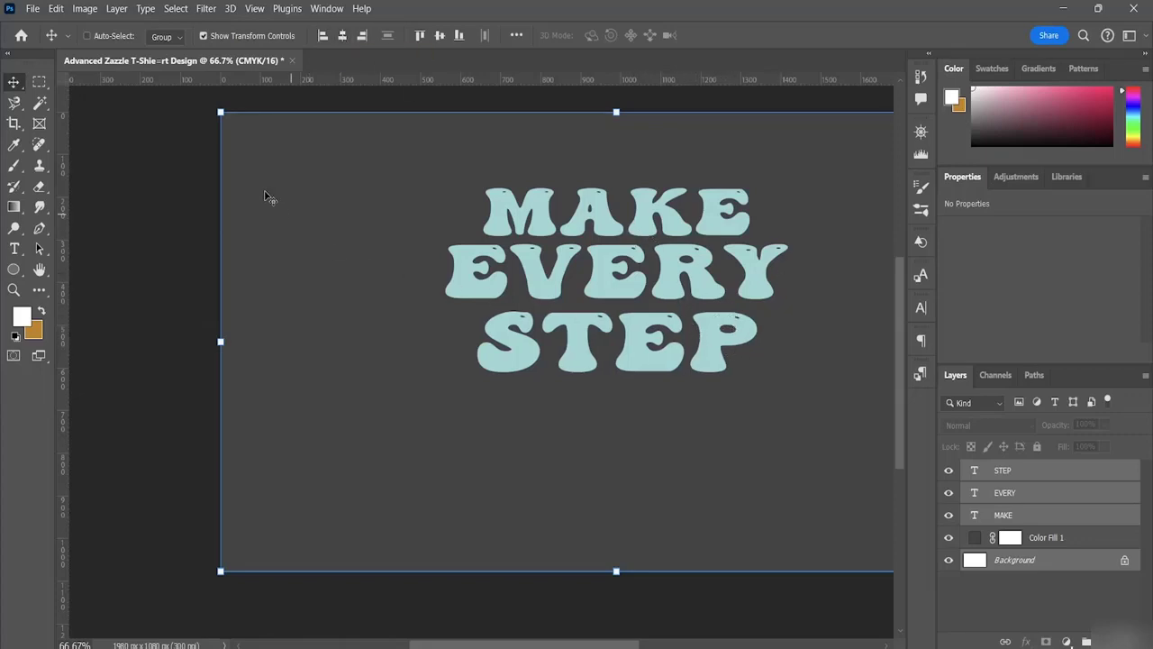
left_click(983, 592)
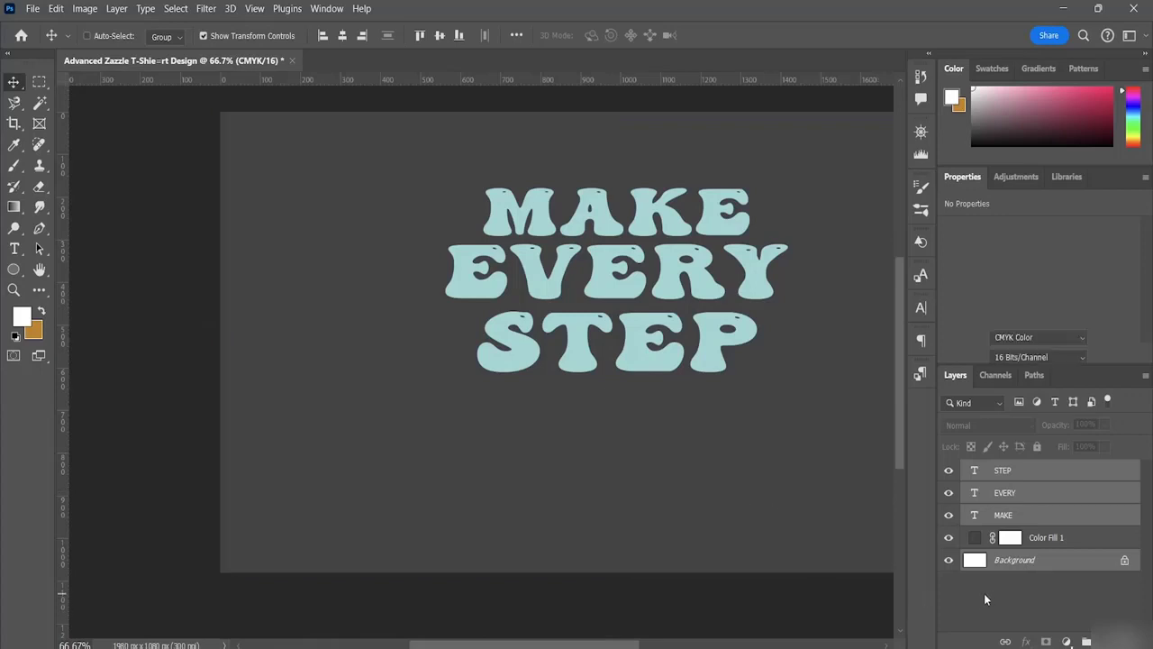
Duplicate the STEP text directly below itself and change the copy's wording to COUNT.
left_click(1006, 470)
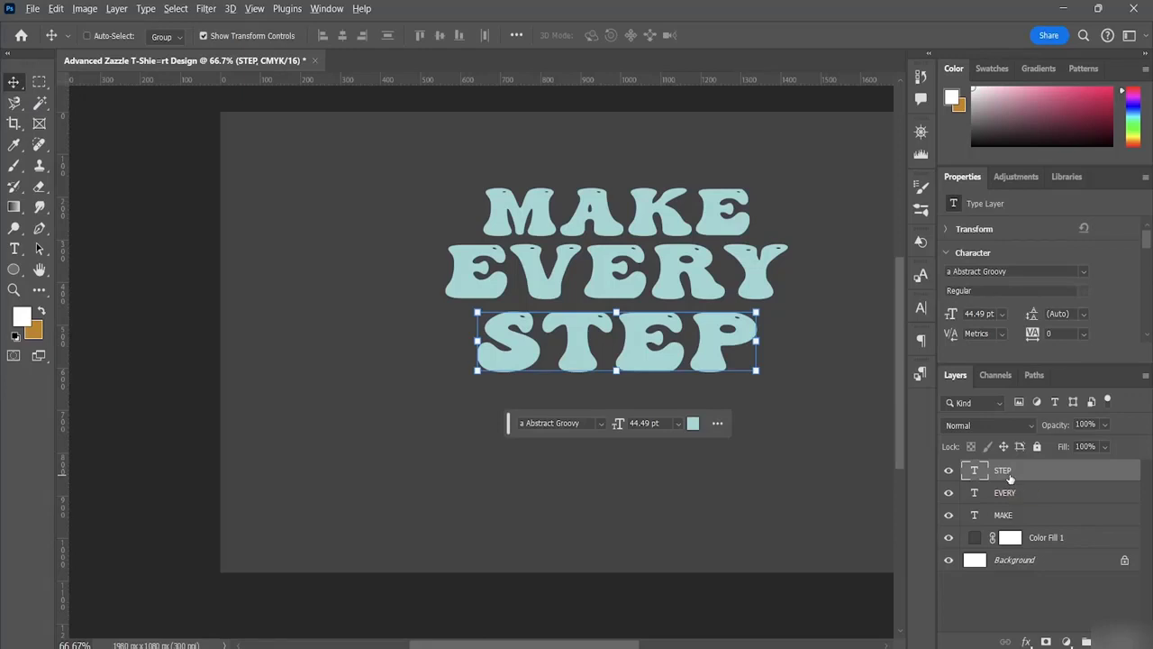
left_click_drag(661, 349, 662, 416, "alt")
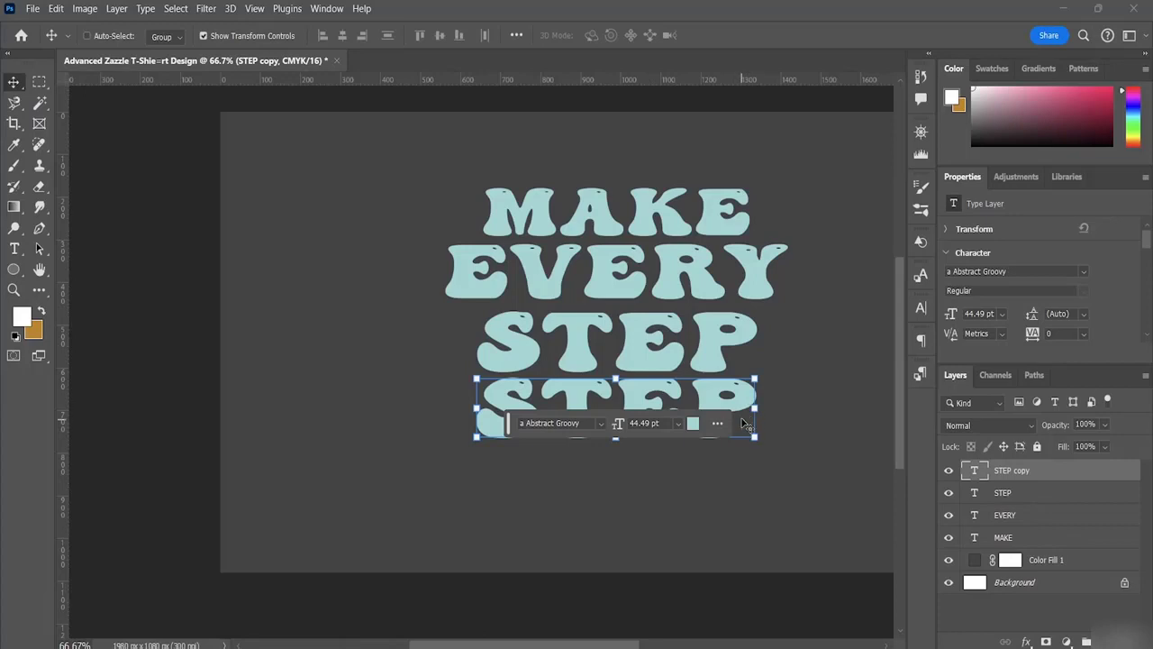
key("t")
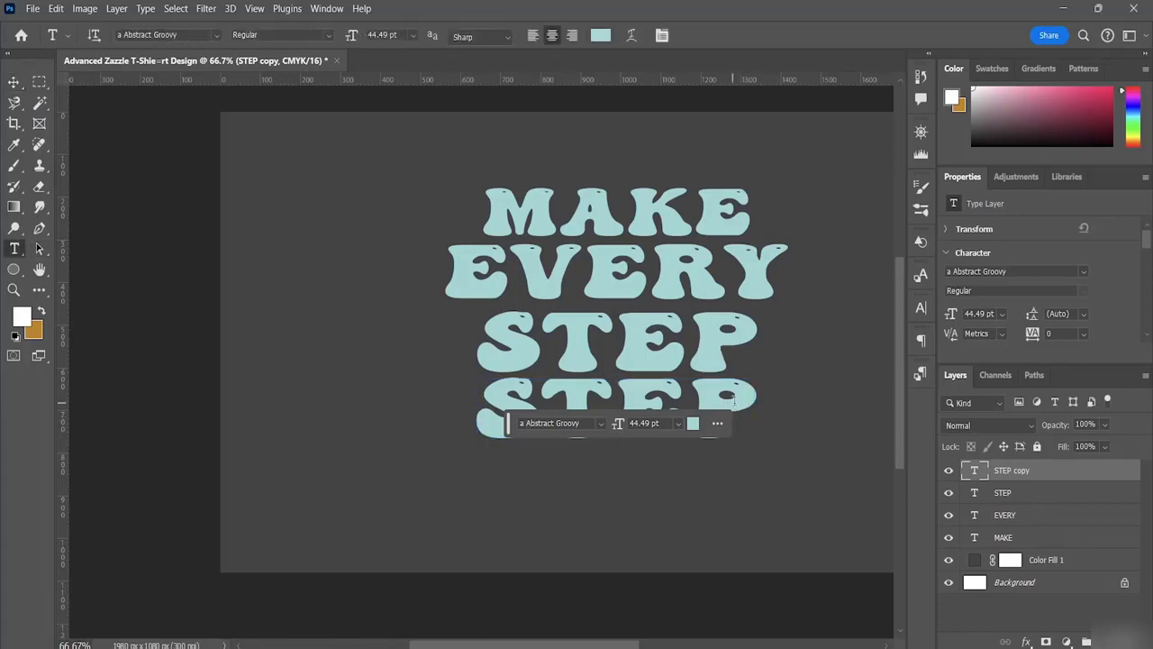
left_click(740, 418)
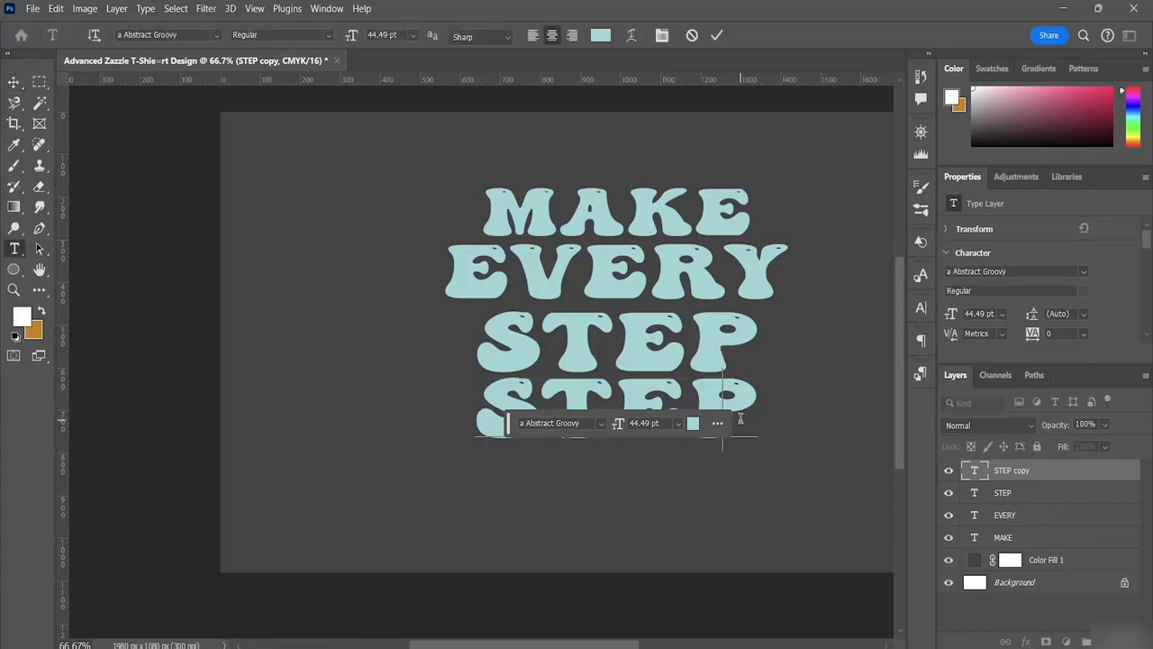
key("Left")
type("COUNT")
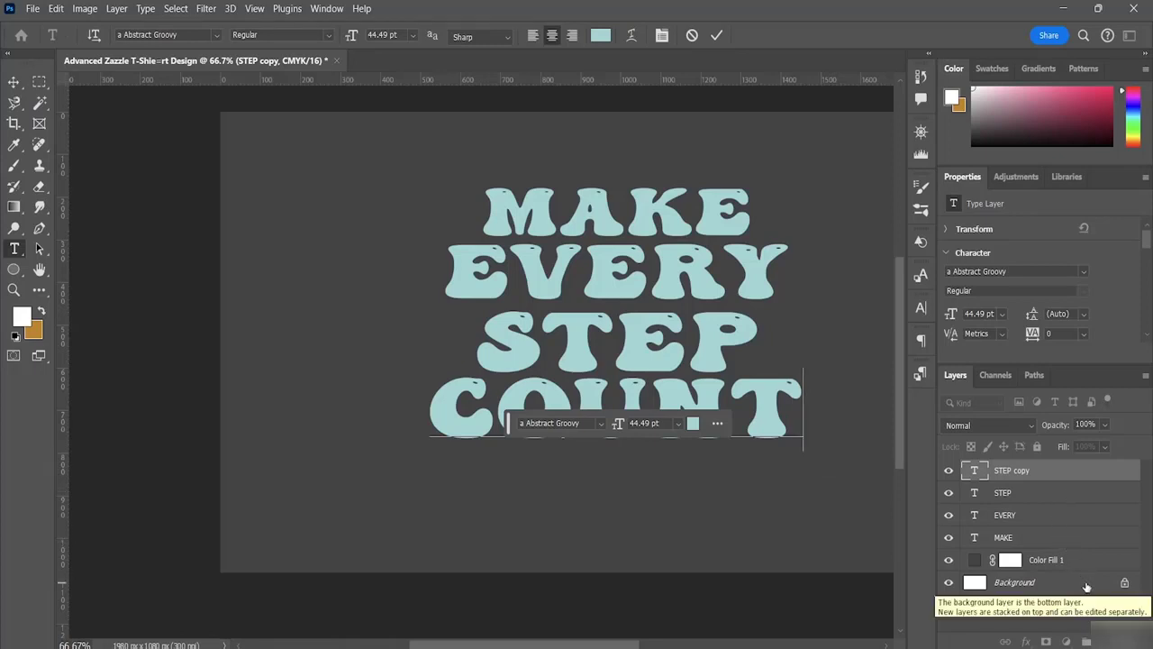
left_click(1031, 542, "shift")
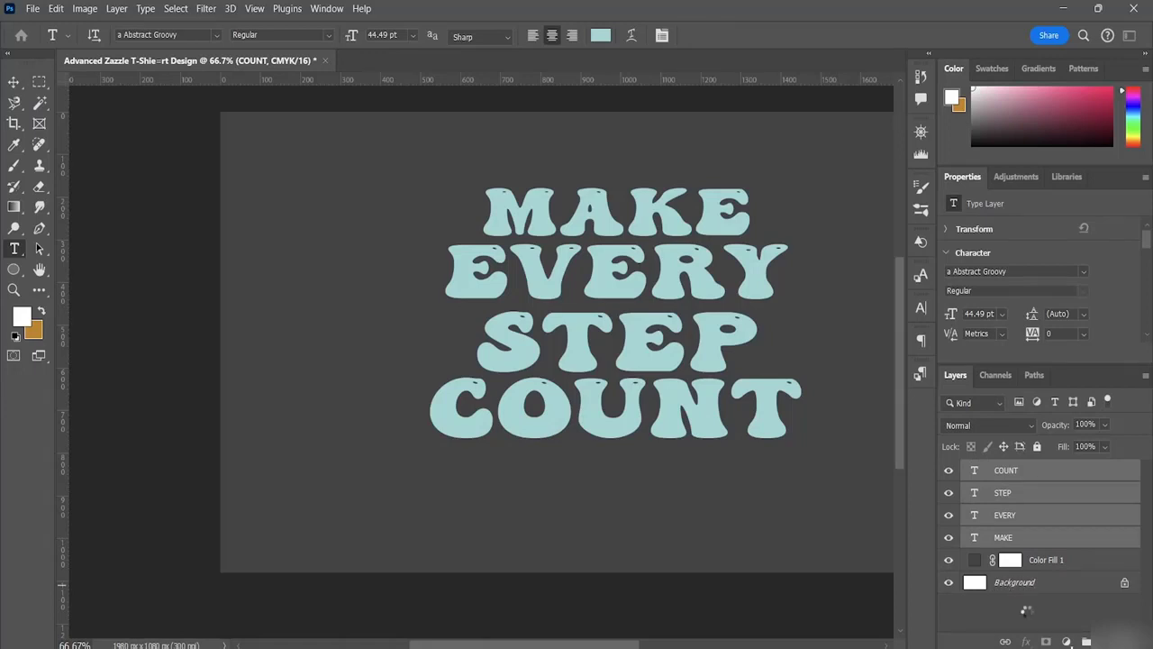
key("h")
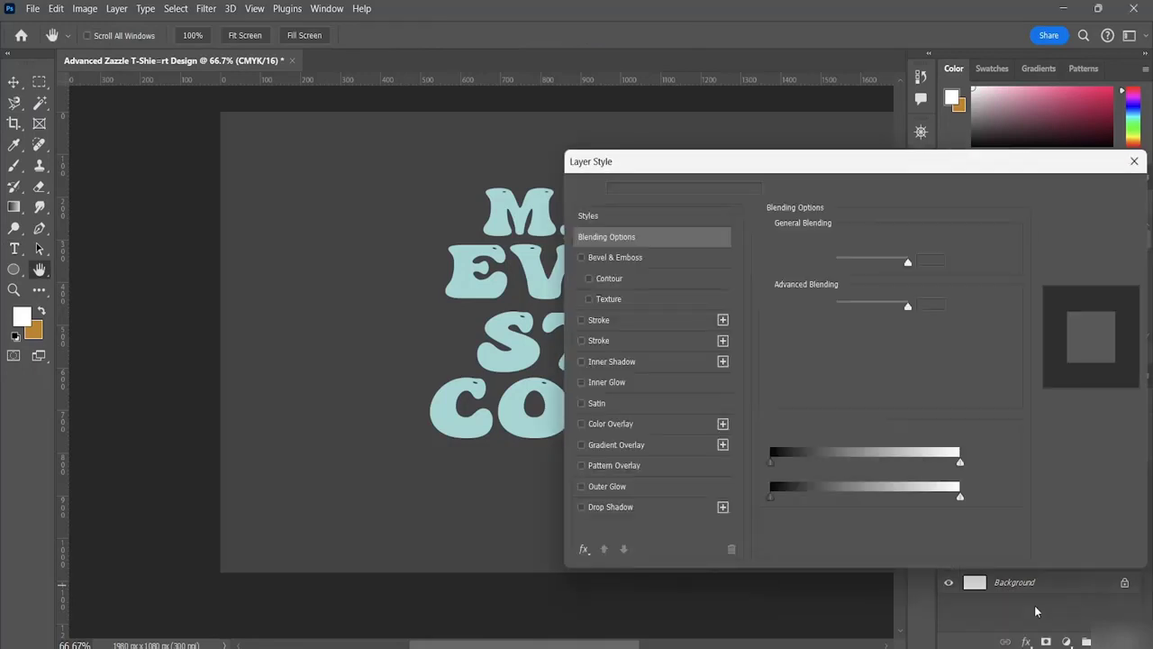
left_click(1134, 162)
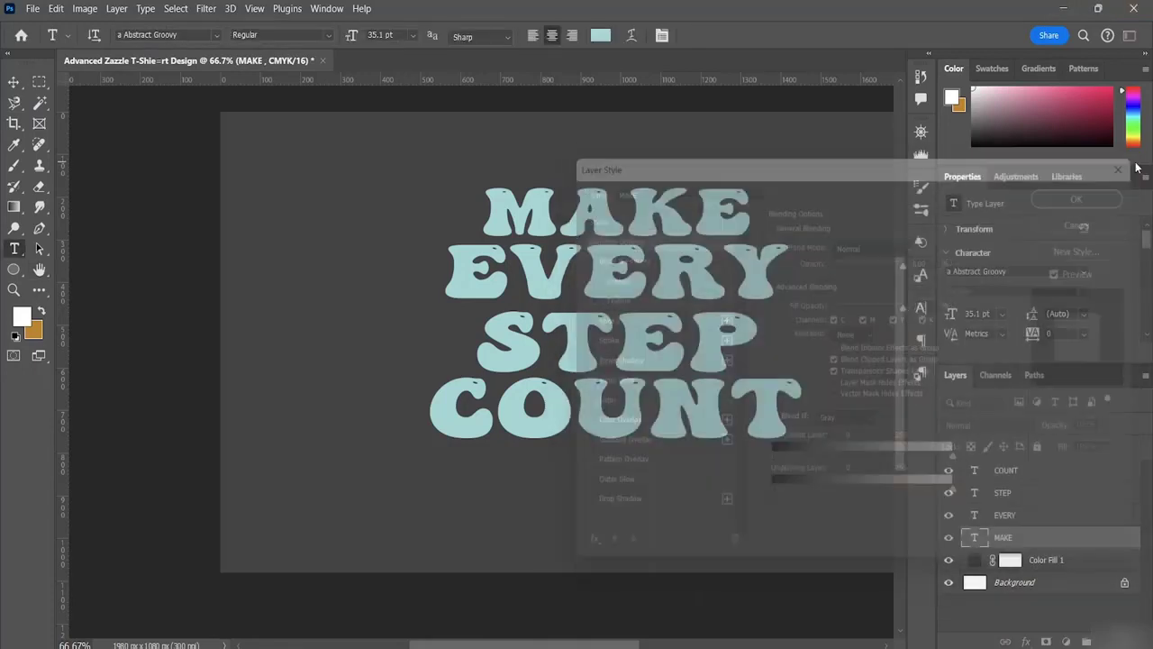
left_click(1024, 466)
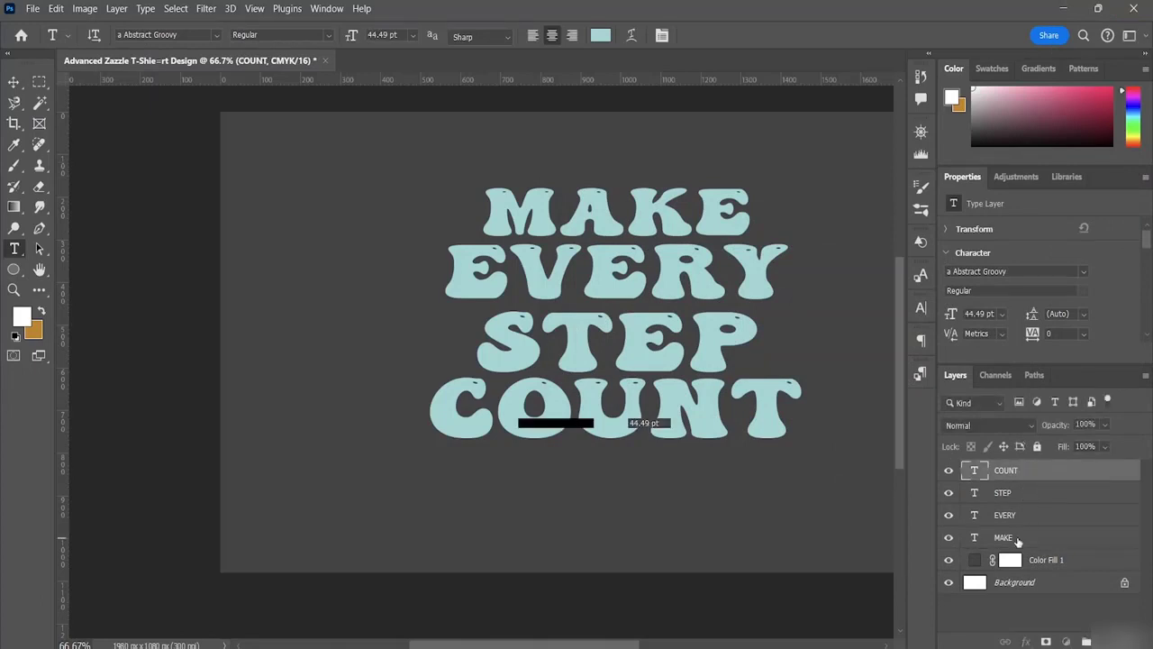
left_click(1018, 538, "shift")
double_click(1002, 537)
left_click(1005, 584)
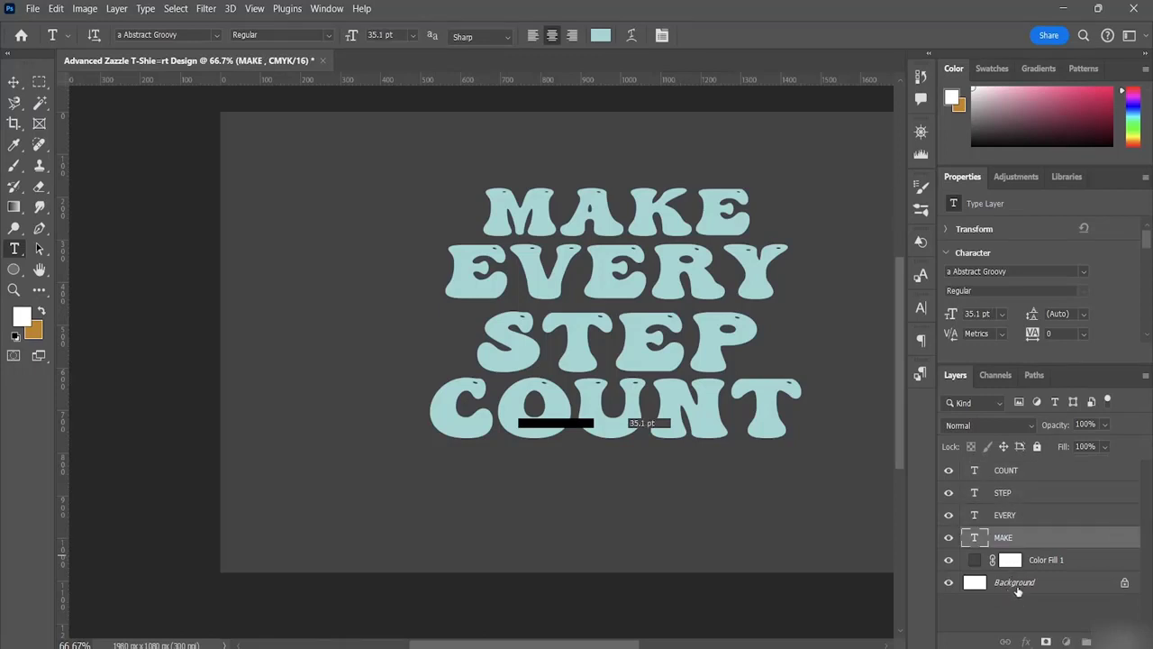
double_click(1044, 586)
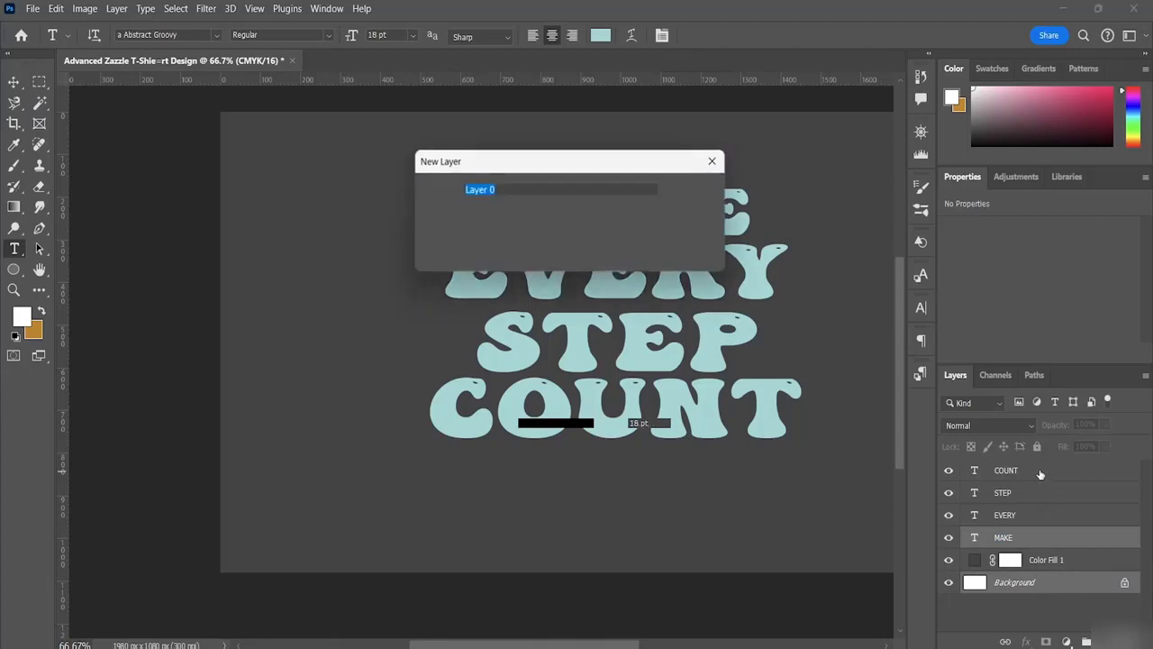
left_click(717, 160)
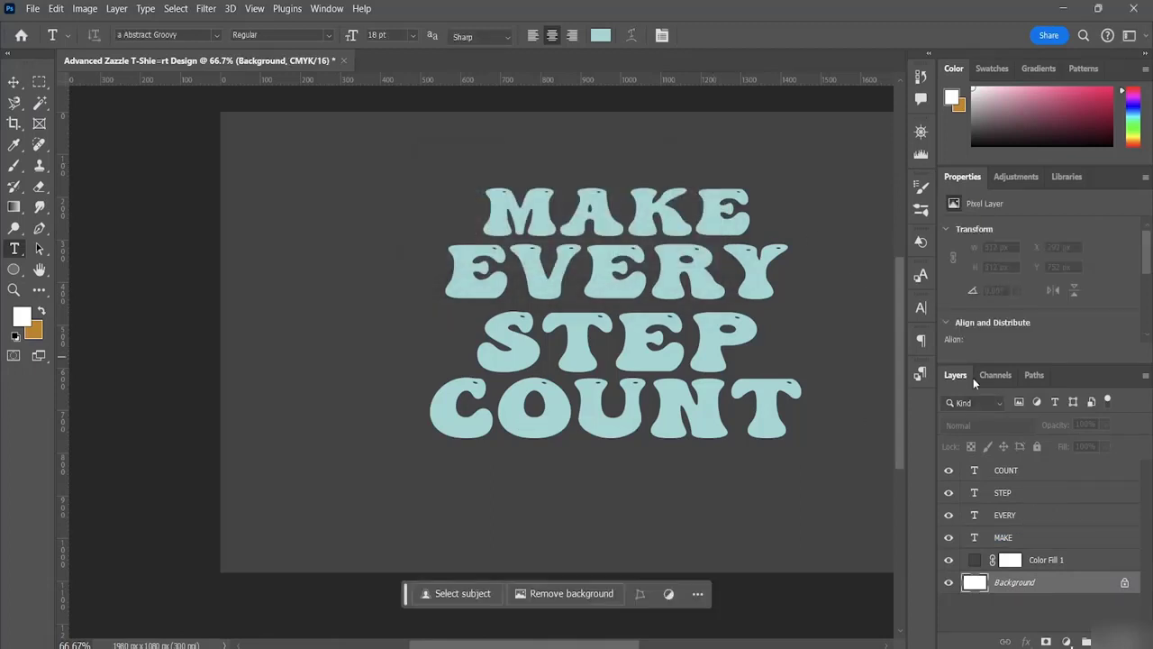
left_click(1011, 471)
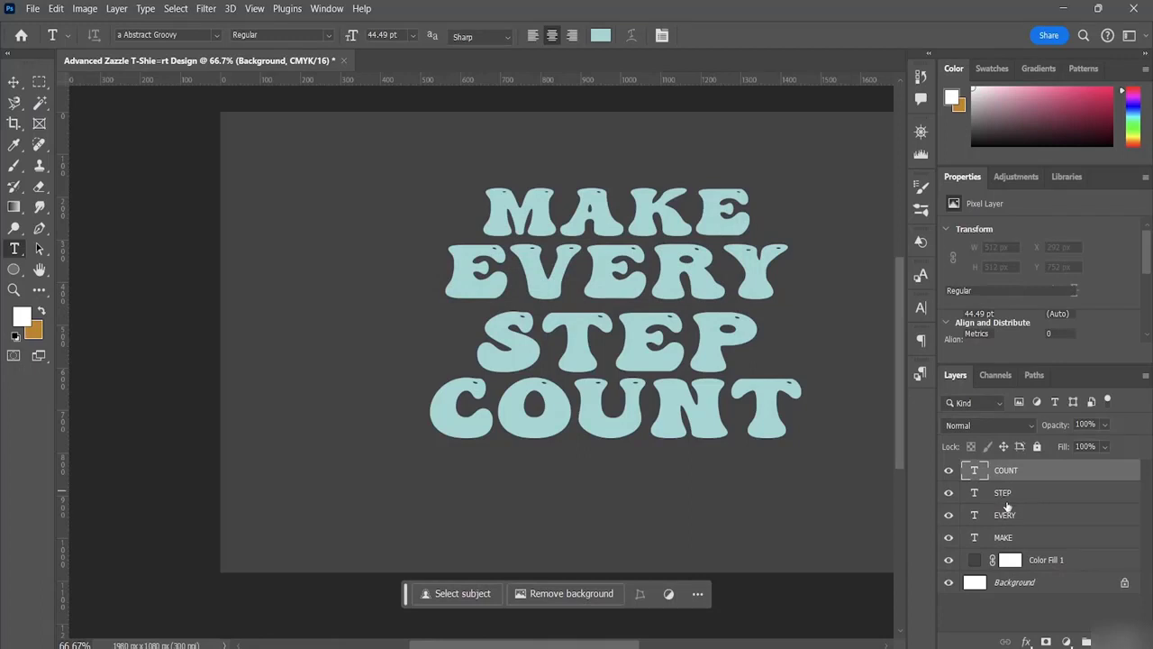
left_click(1122, 495, "shift")
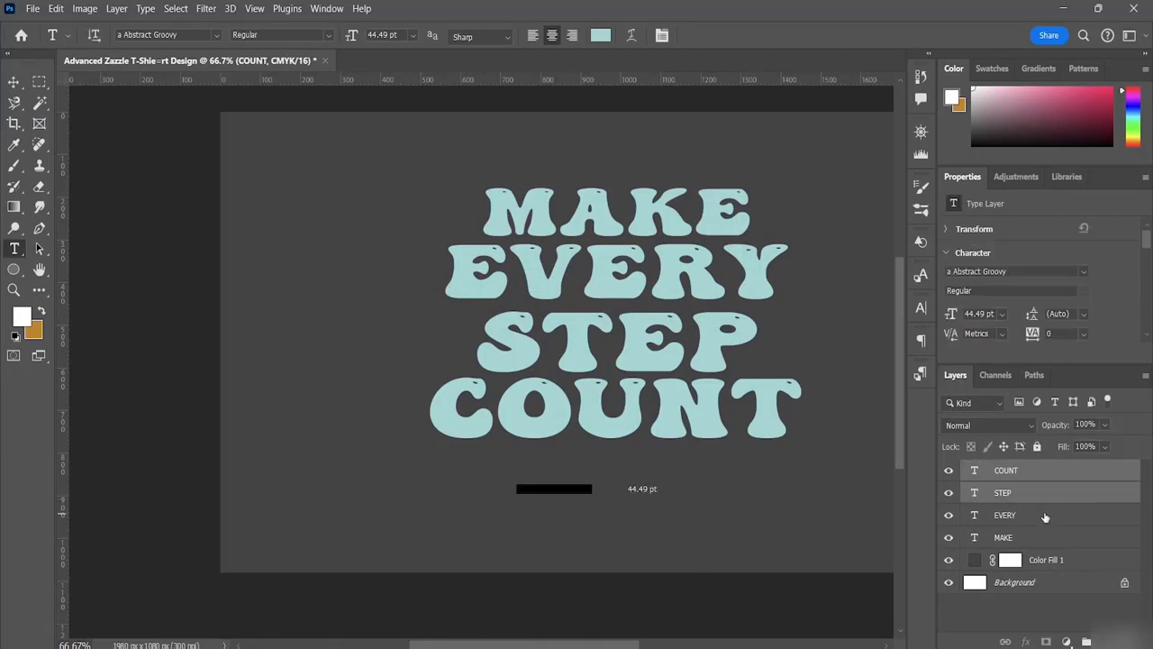
left_click(1041, 515, "shift")
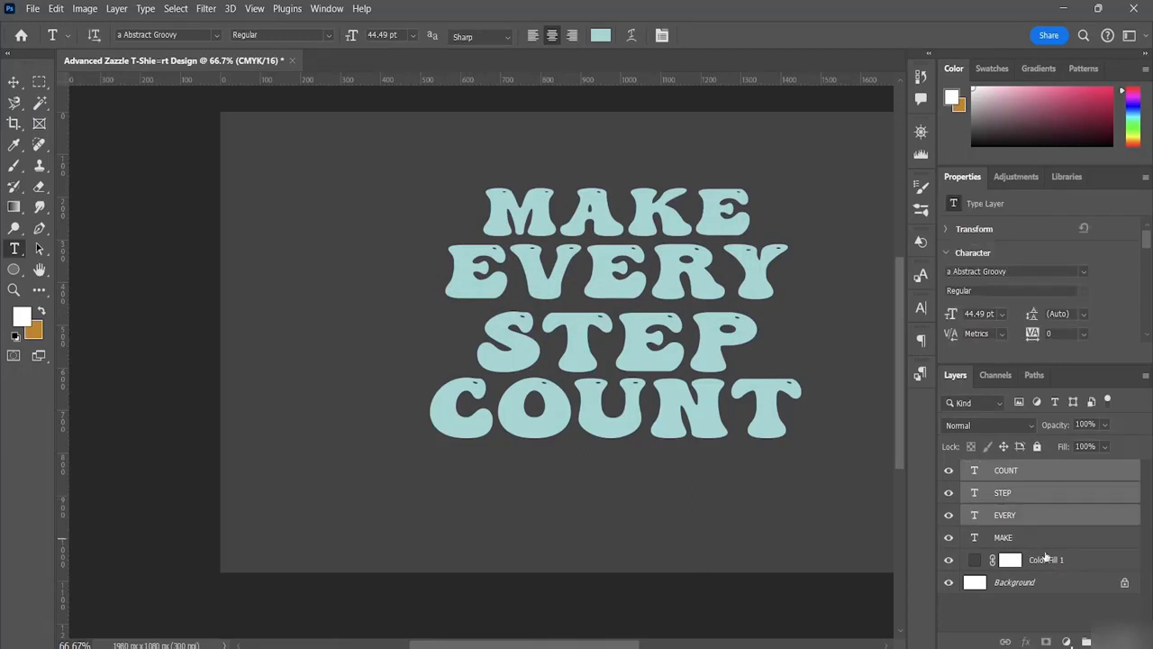
left_click(1049, 539, "shift")
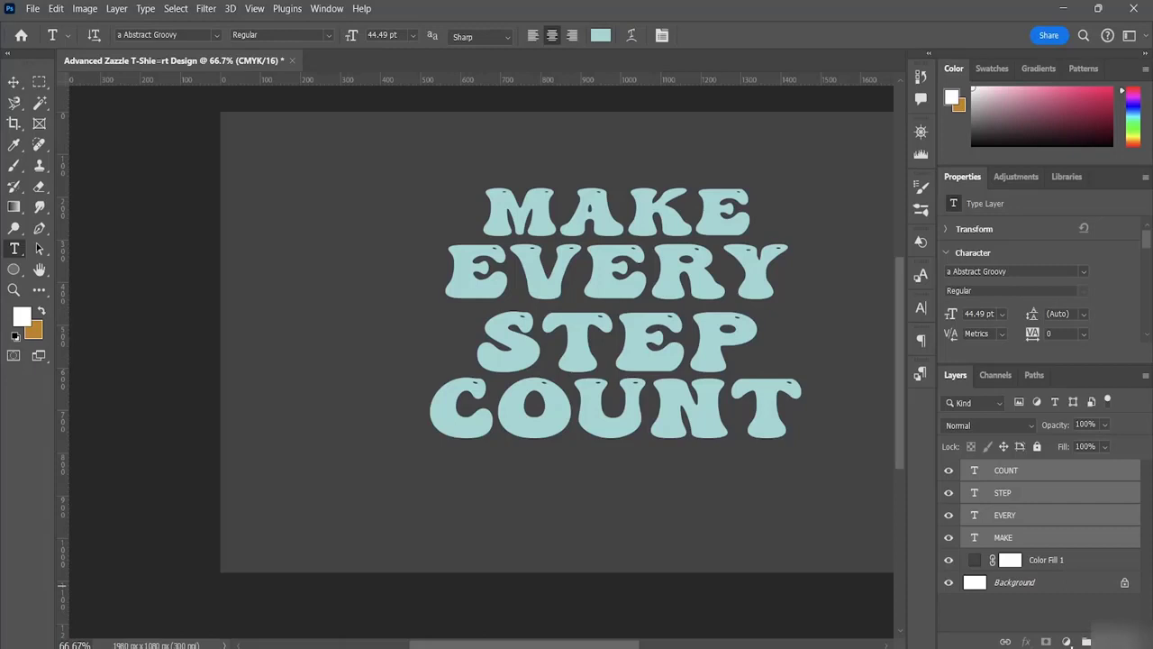
key("h")
double_click(1062, 585)
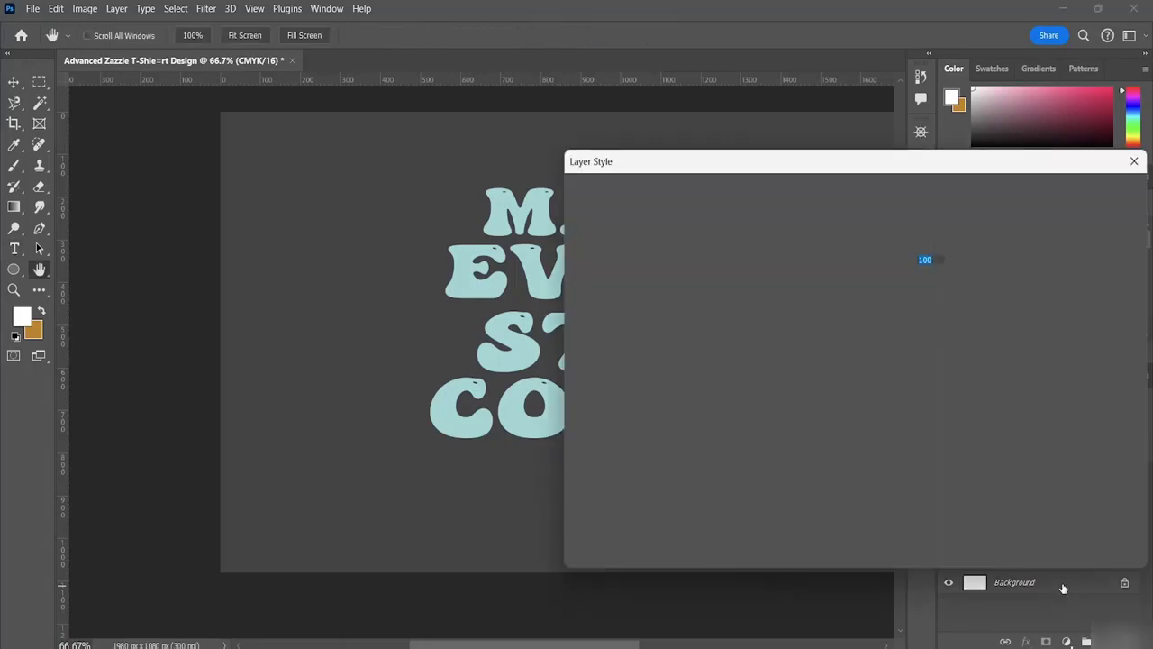
left_click(1134, 166)
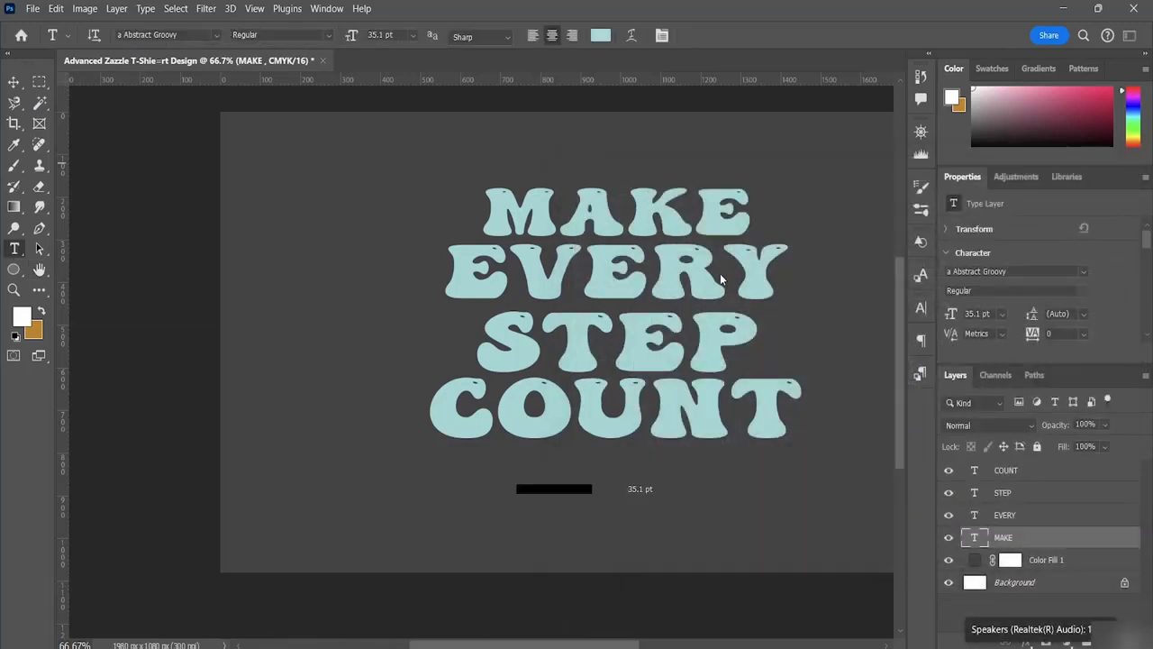
left_click(692, 515, "ctrl")
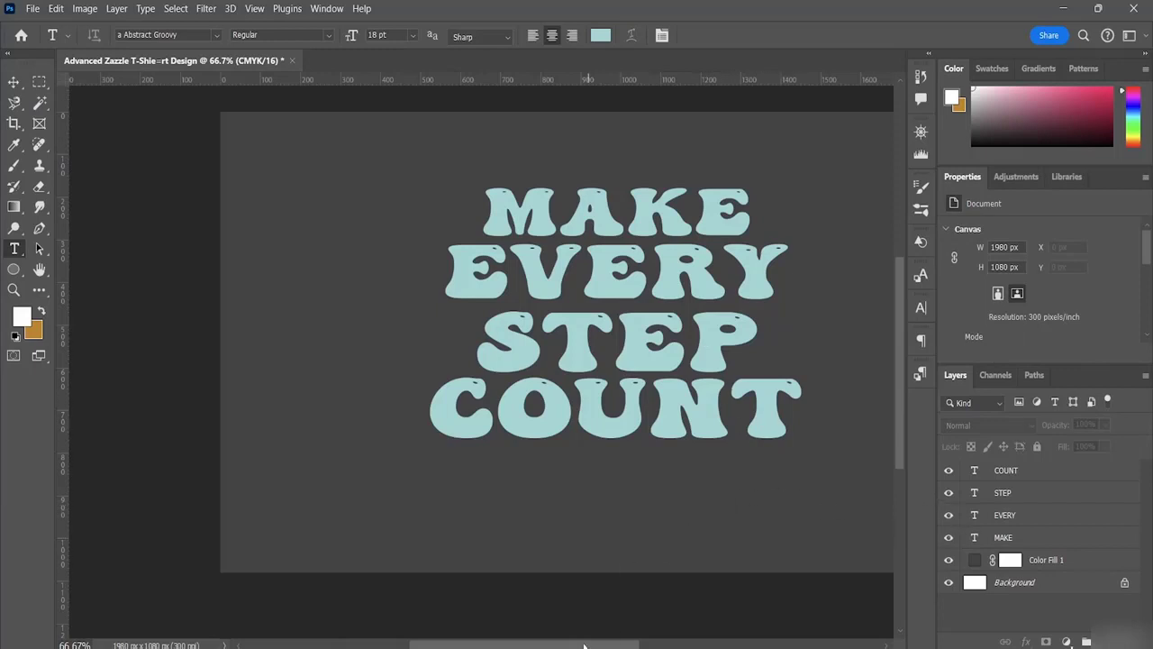
Merge the MAKE, EVERY, STEP and COUNT text layers into a single layer.
scroll(597, 635, "right", 3)
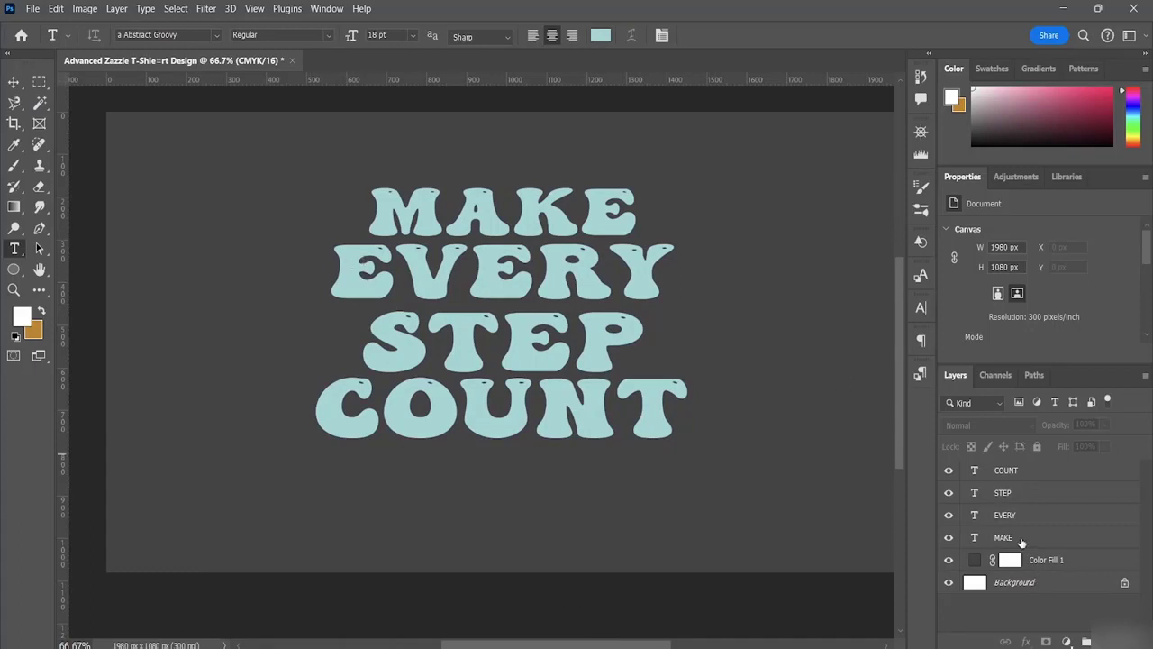
left_click(1020, 538)
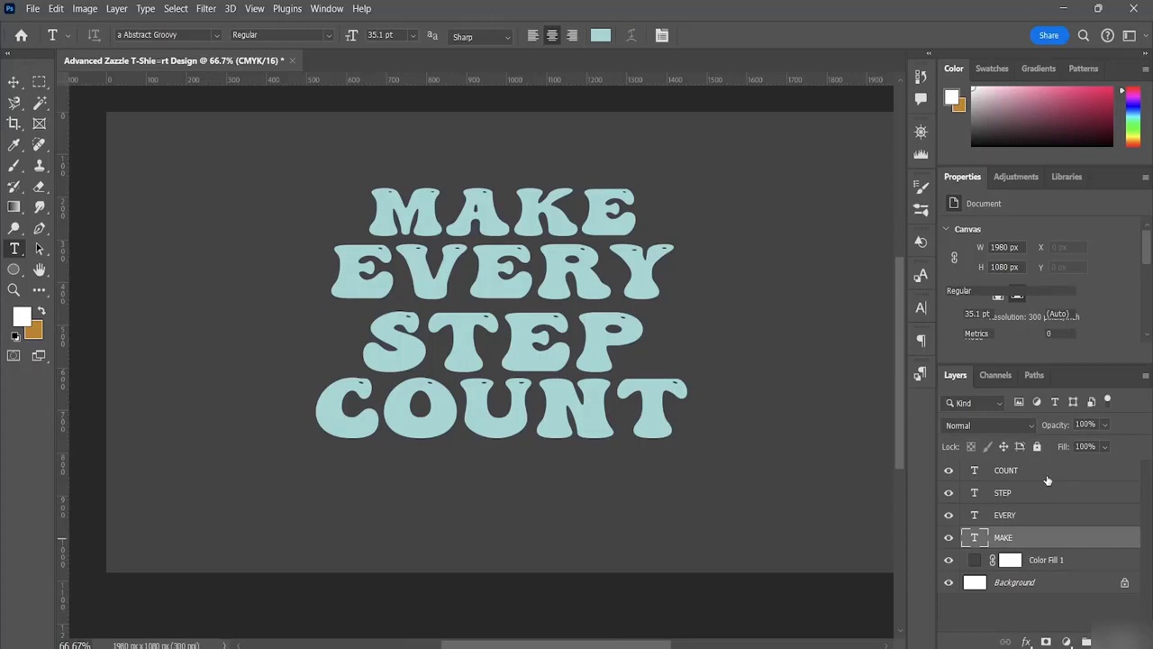
left_click(1008, 472, "shift")
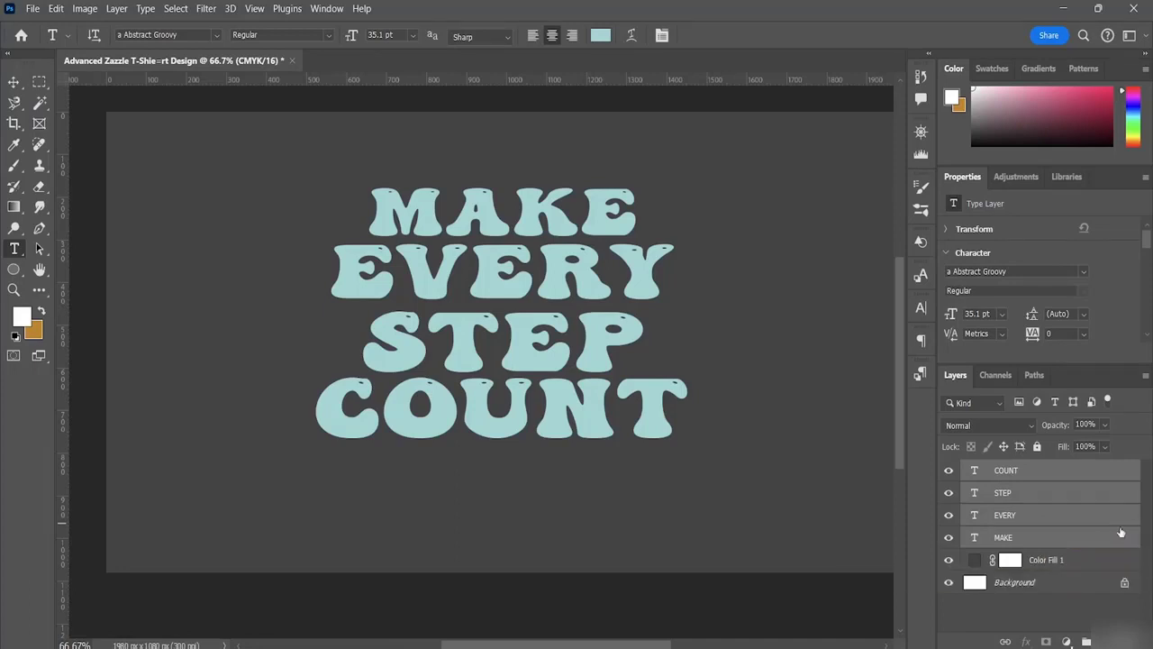
key("ctrl+e")
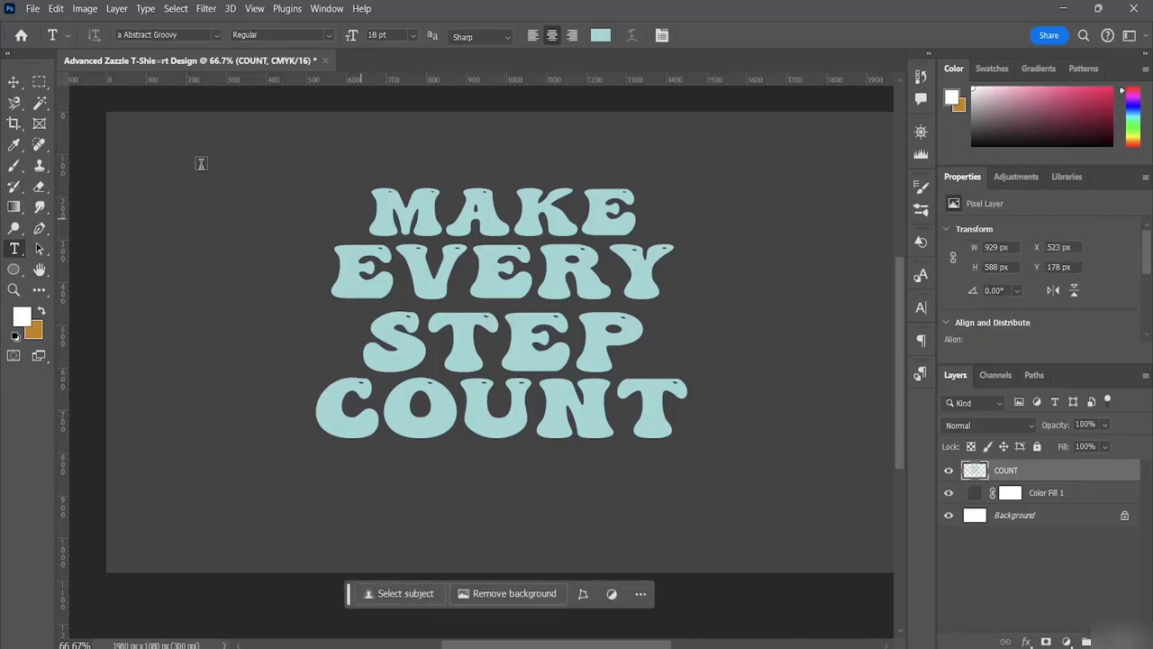
Enlarge the merged lettering towards its lower right to about 115% width and 123% height.
left_click(13, 82)
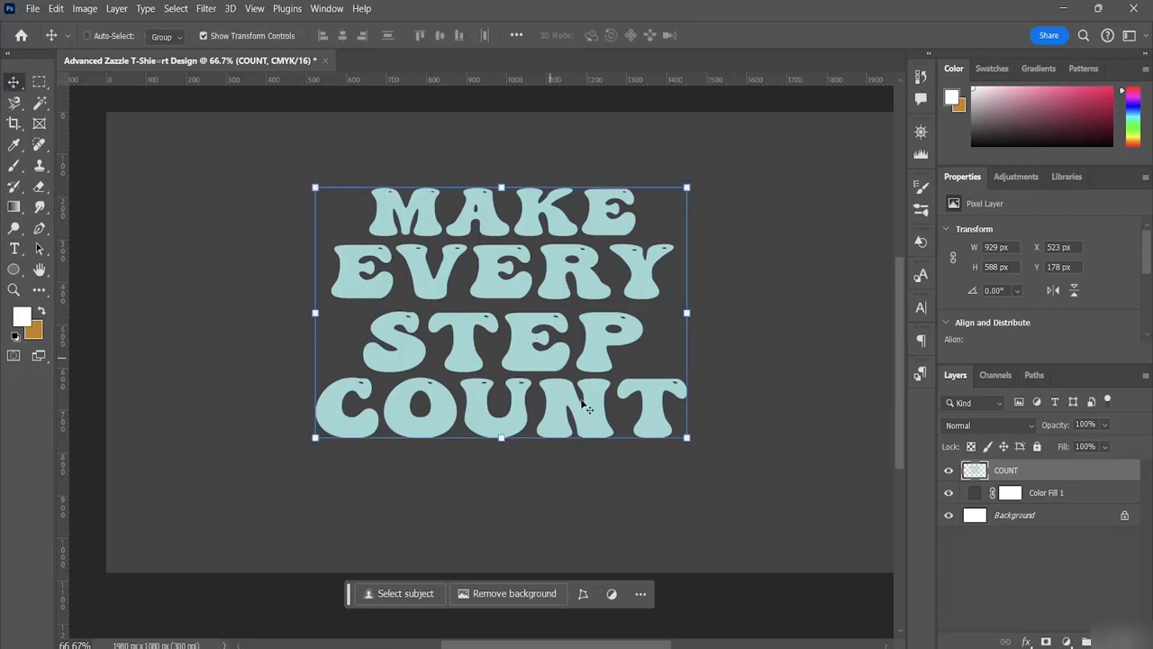
key("ctrl+t")
left_click_drag(685, 440, 728, 506)
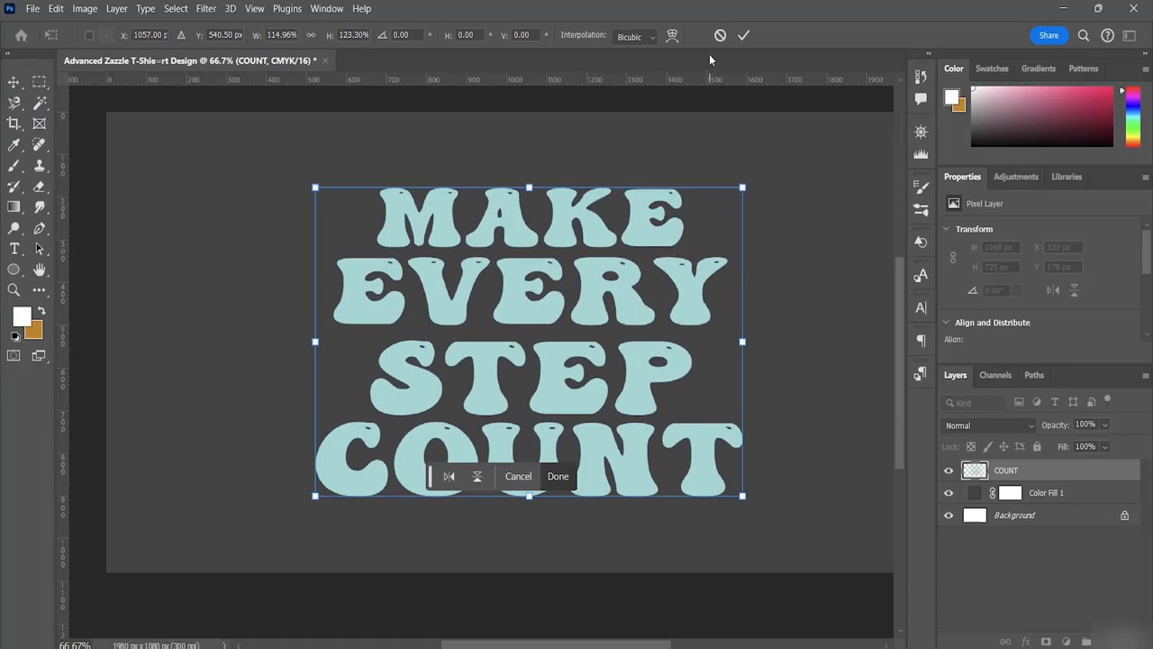
left_click(743, 36)
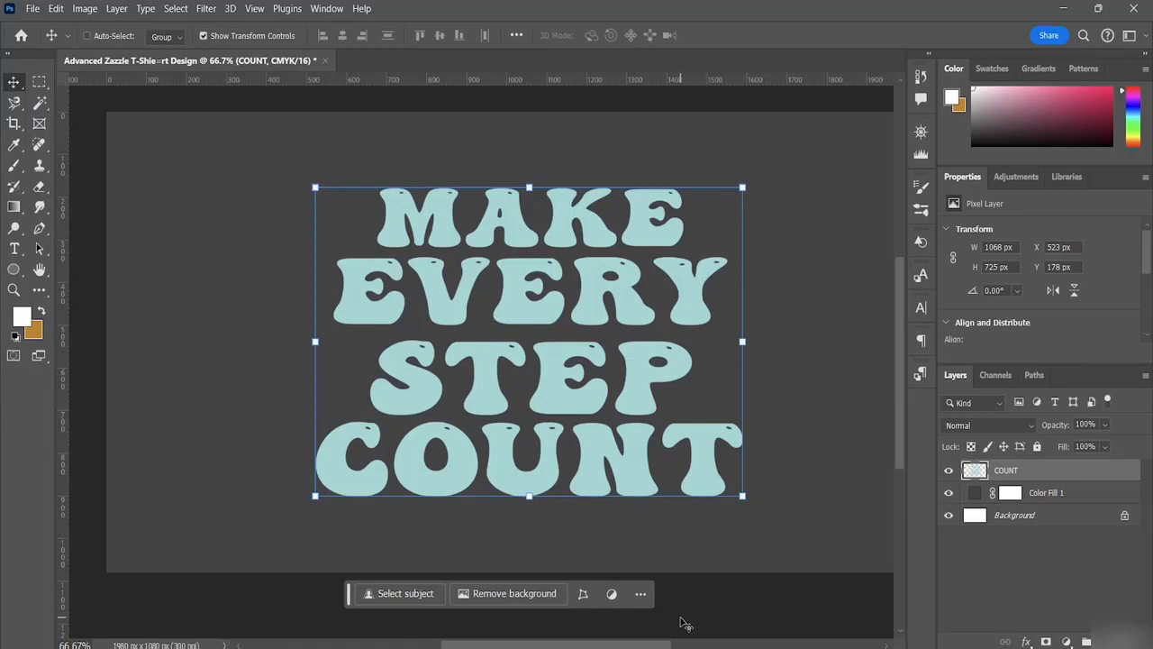
mouse_move(727, 647)
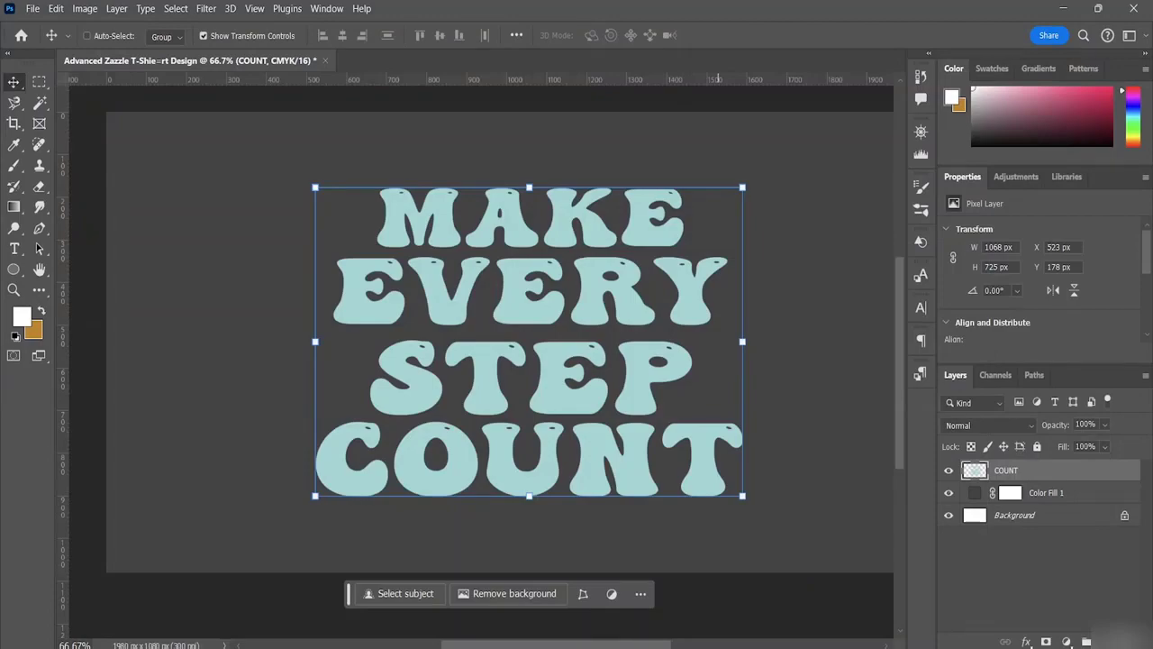
Switch to Adobe Color in the browser and examine the color palettes on the Explore page.
left_click(724, 647)
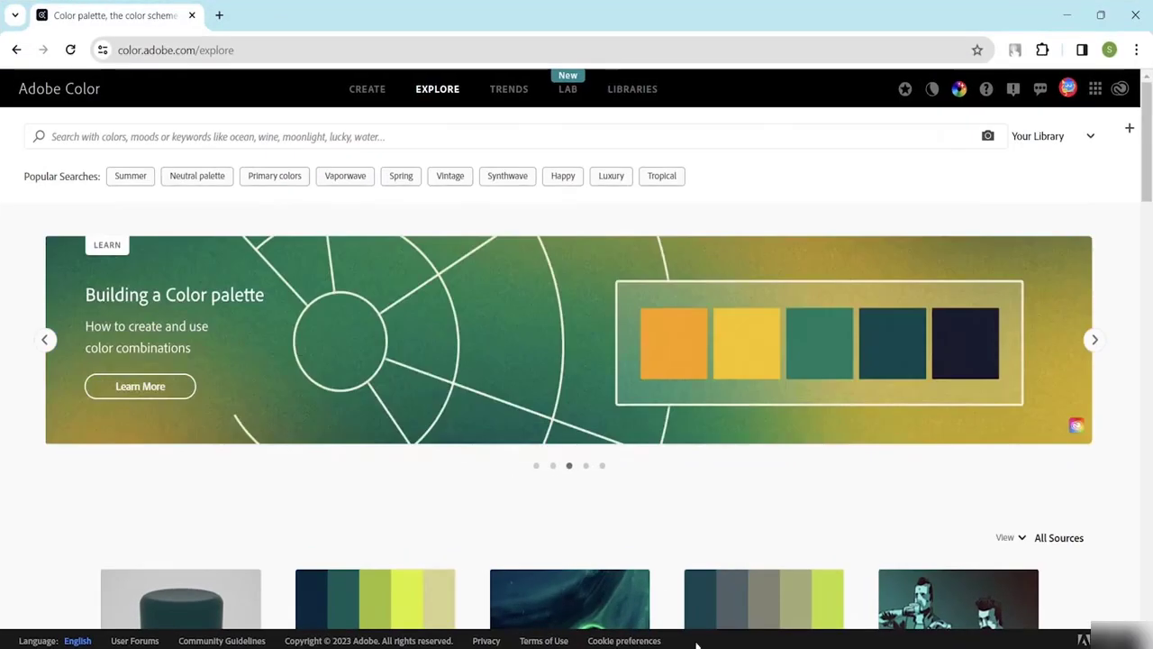
scroll(414, 253, "down", 6)
scroll(423, 259, "down", 5)
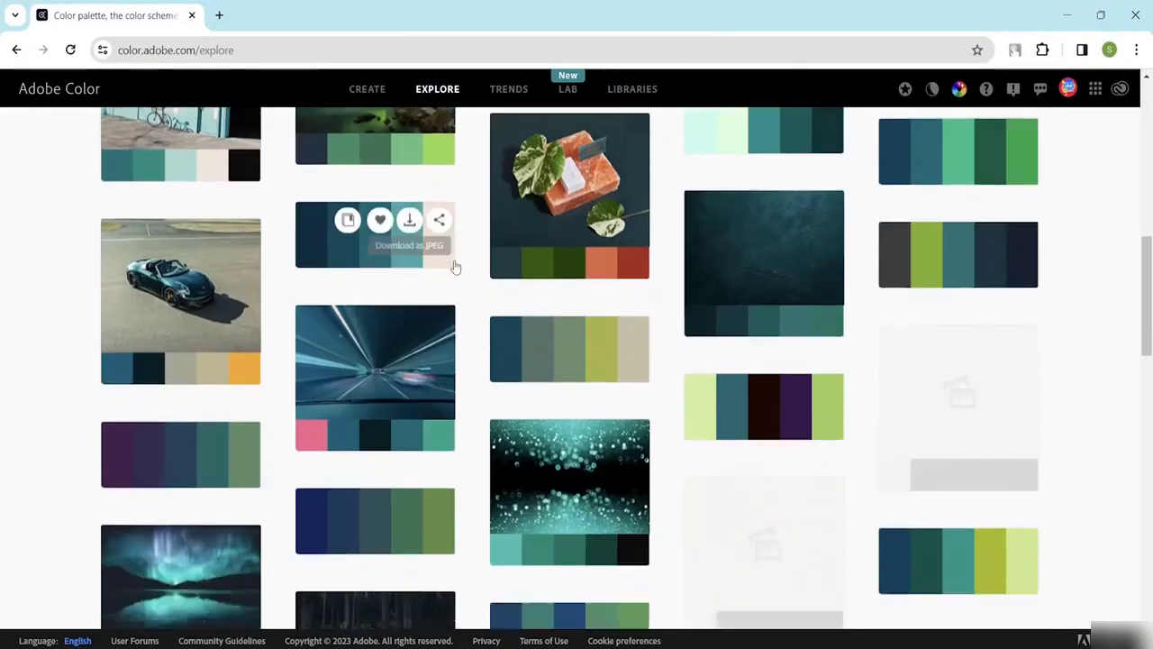
scroll(533, 396, "up", 4)
scroll(501, 352, "up", 7)
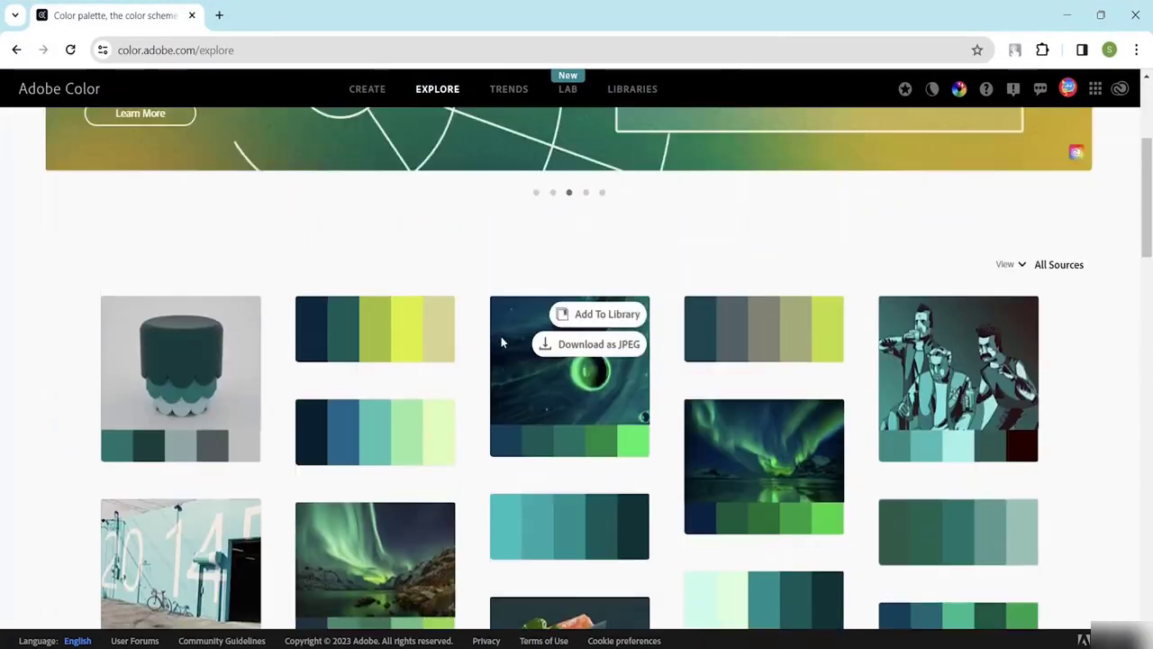
scroll(509, 328, "down", 4)
scroll(529, 315, "down", 10)
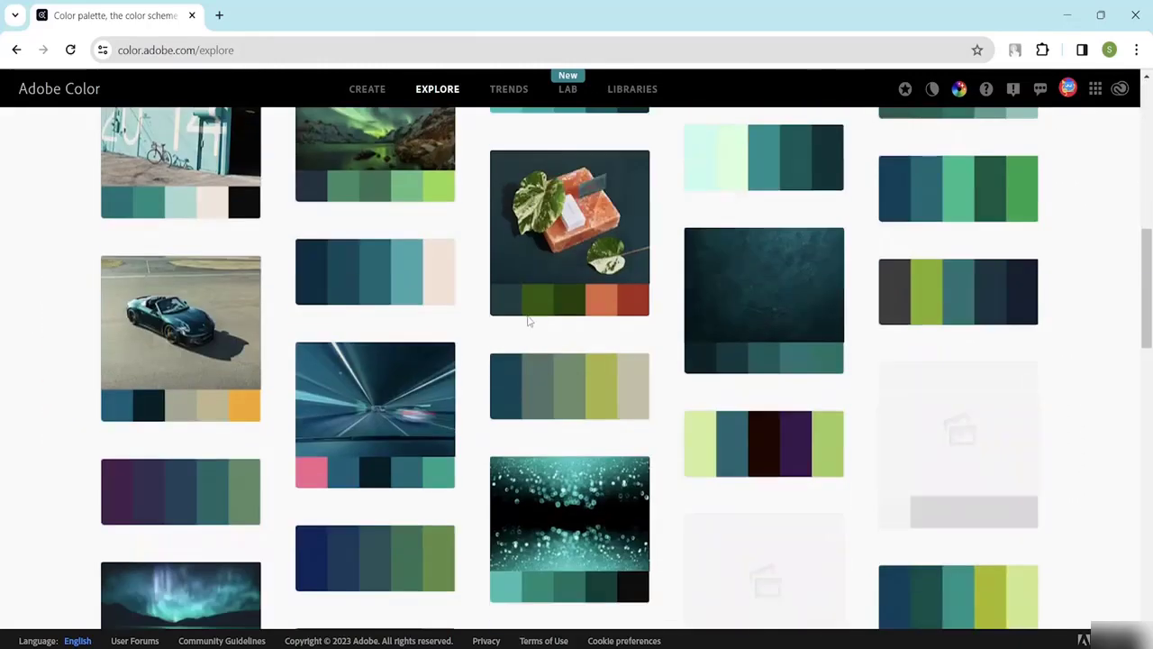
scroll(585, 335, "down", 9)
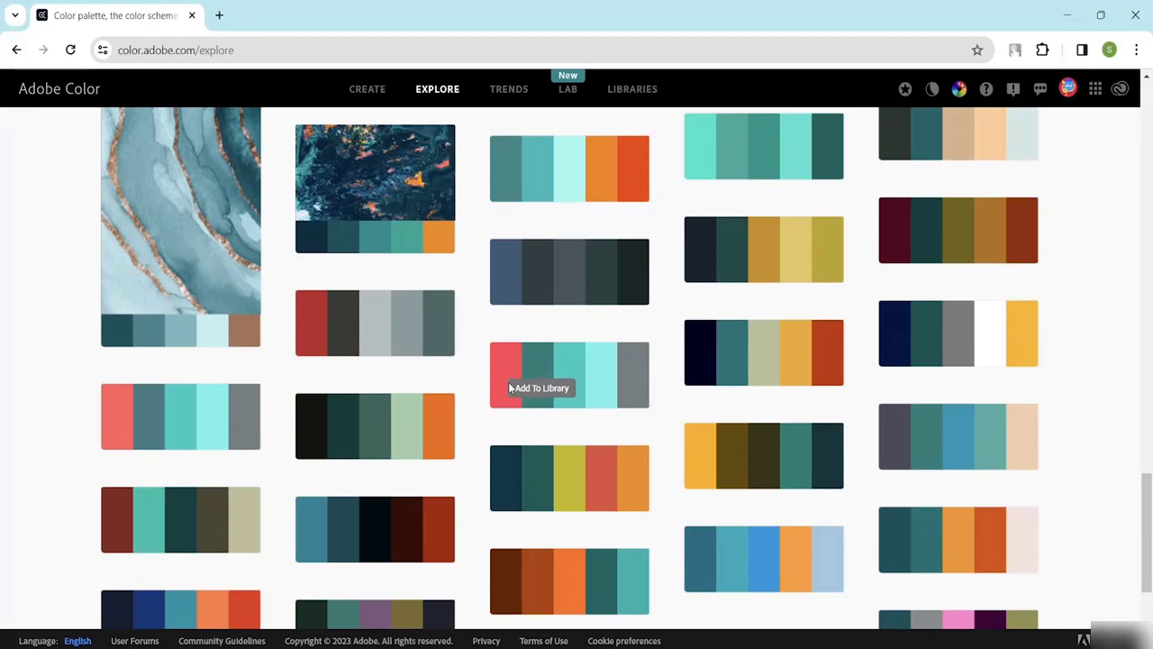
mouse_move(507, 385)
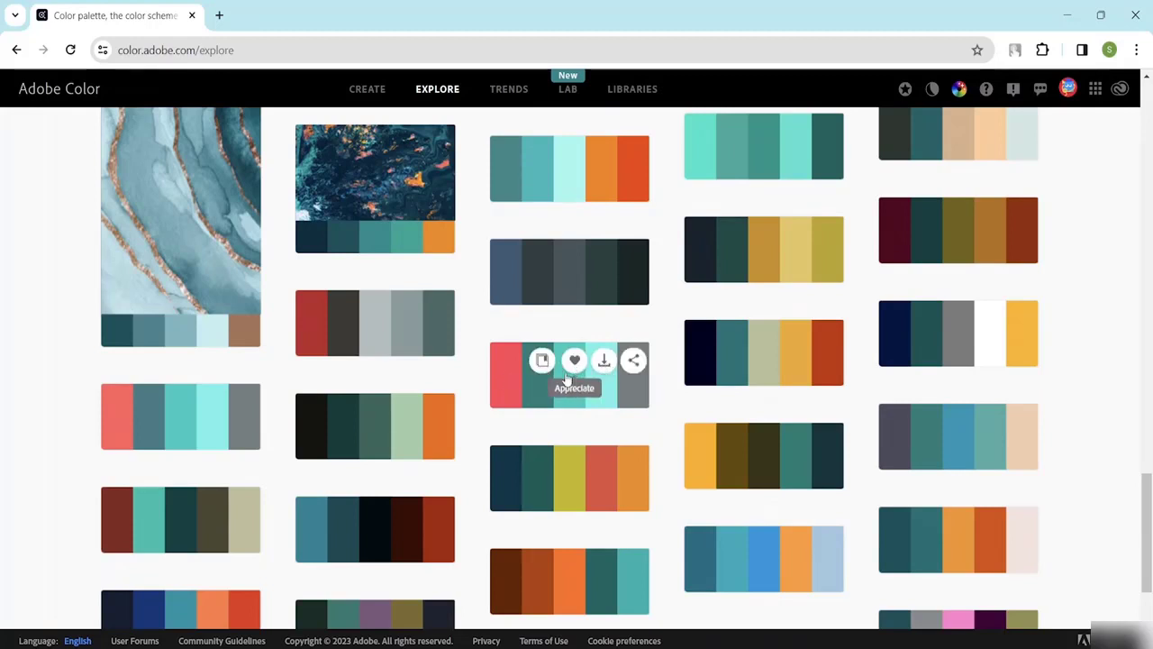
scroll(734, 515, "down", 3)
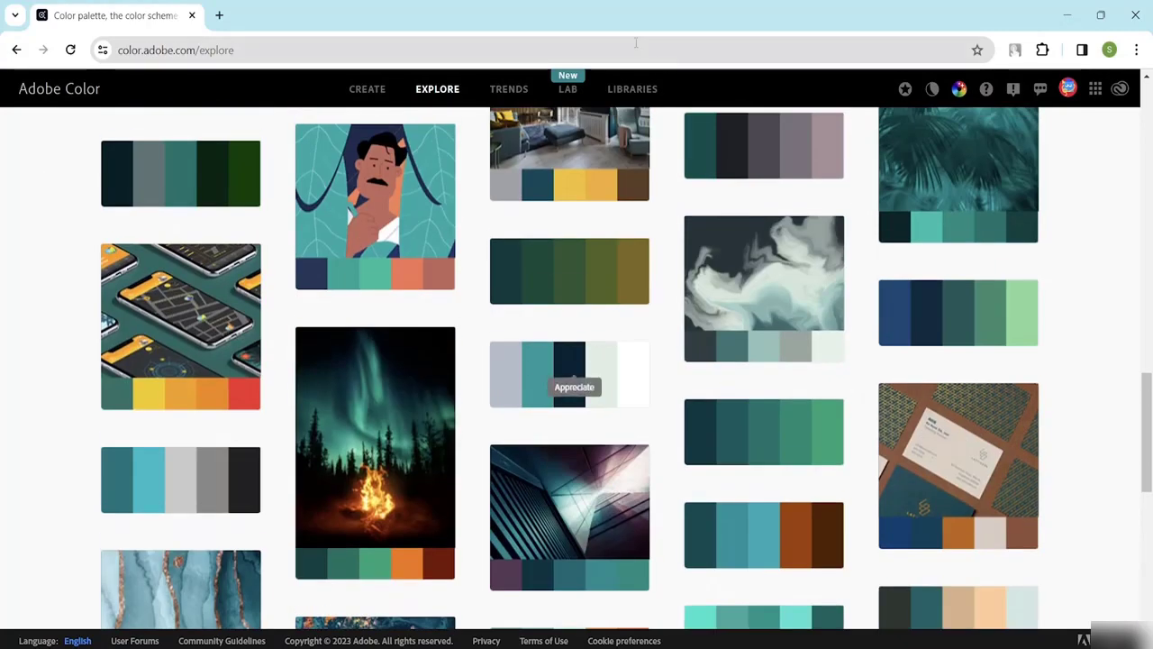
Examine all Pastel recolor themes in the Lab and the contents of Your Library.
left_click(568, 88)
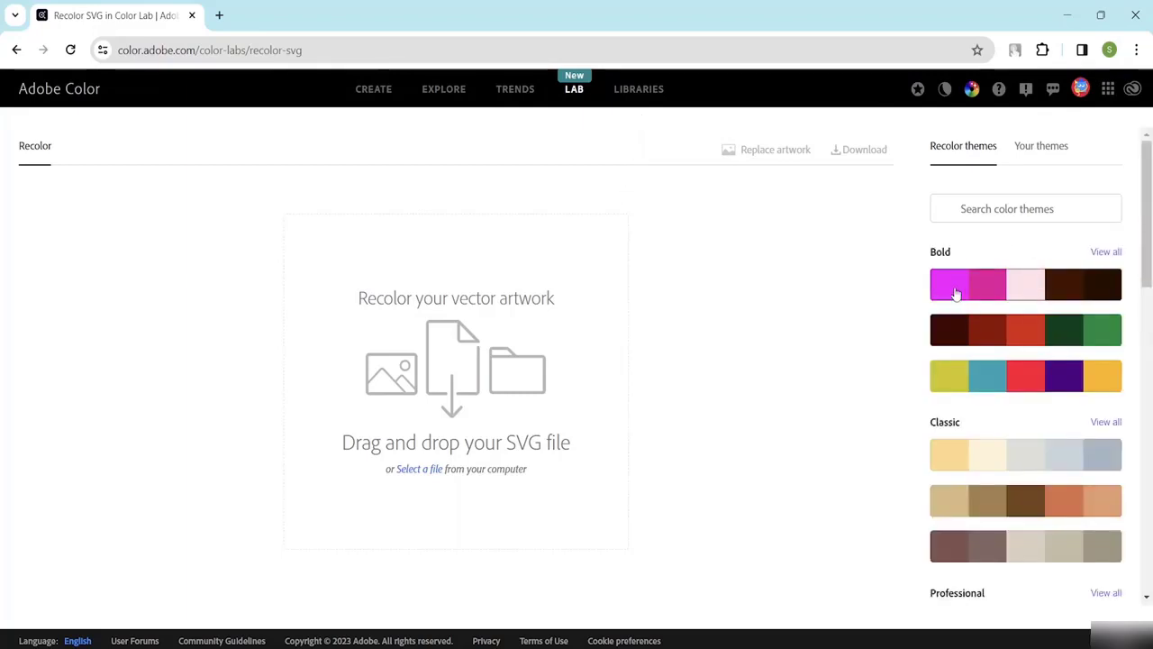
scroll(1036, 401, "down", 6)
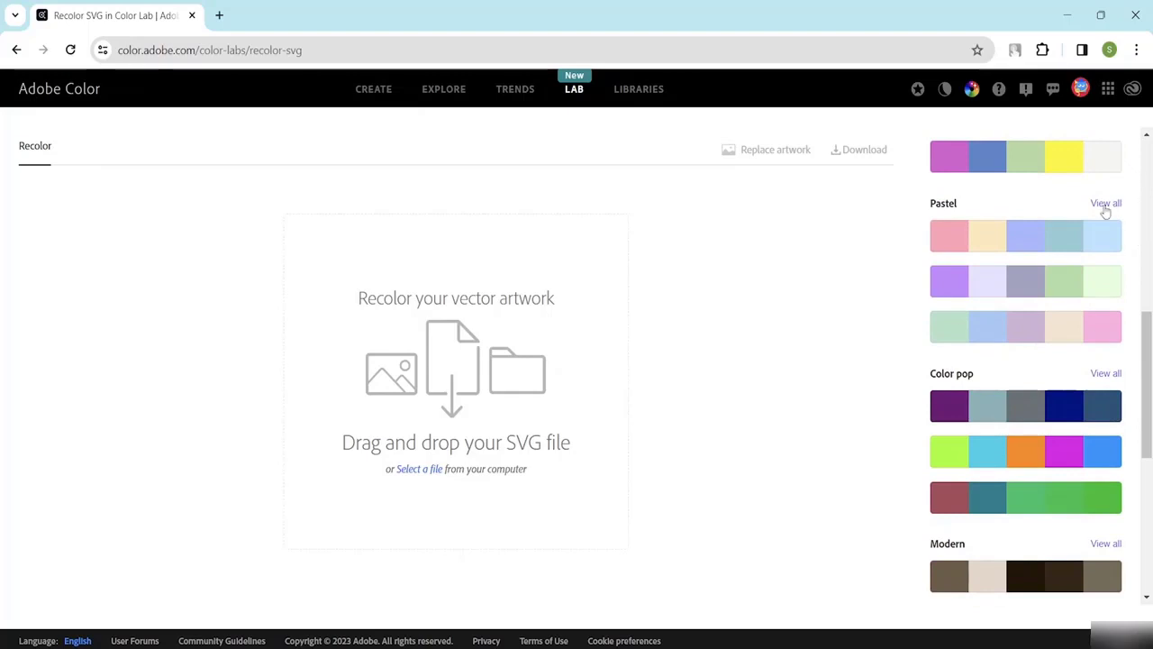
left_click(1104, 205)
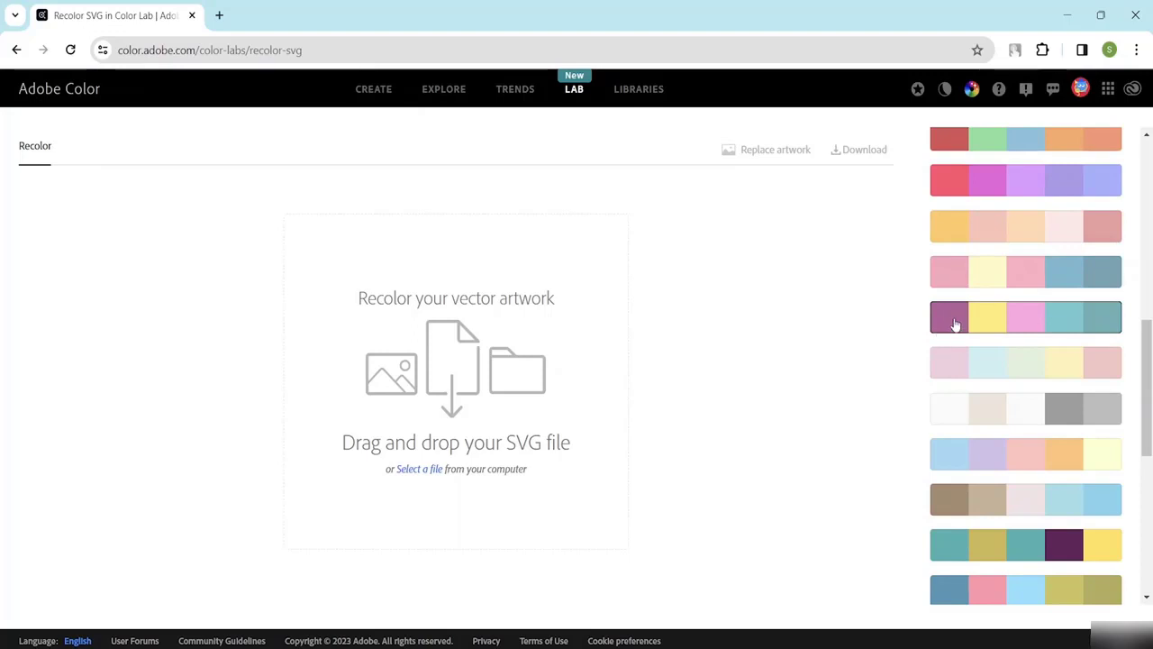
left_click(630, 90)
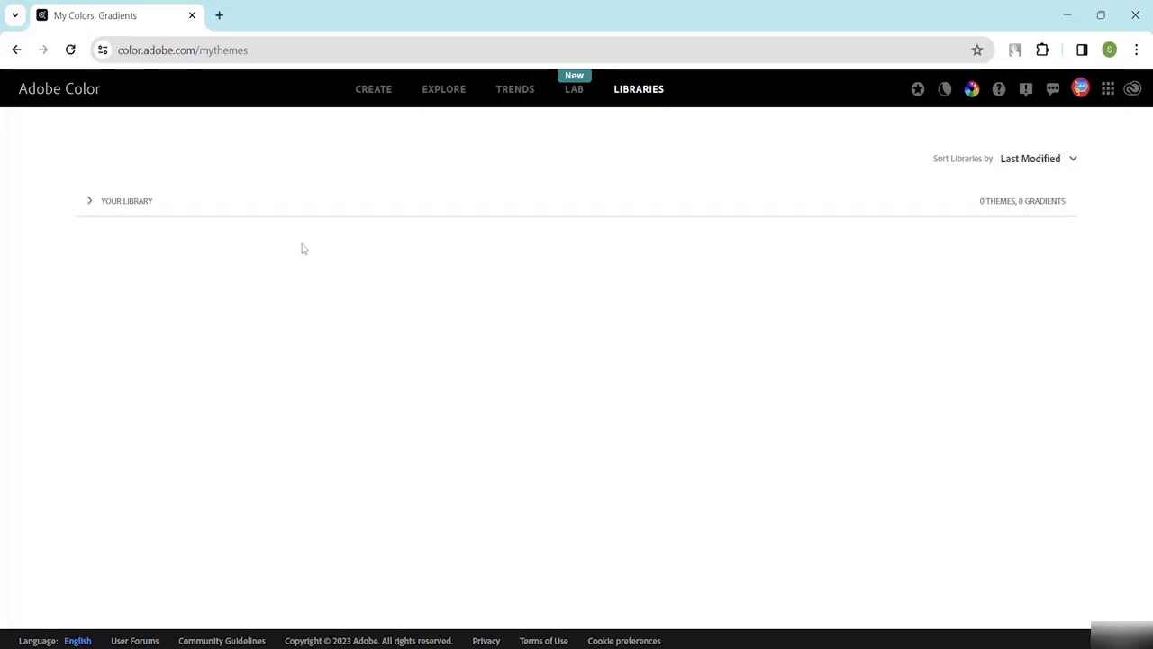
left_click(90, 200)
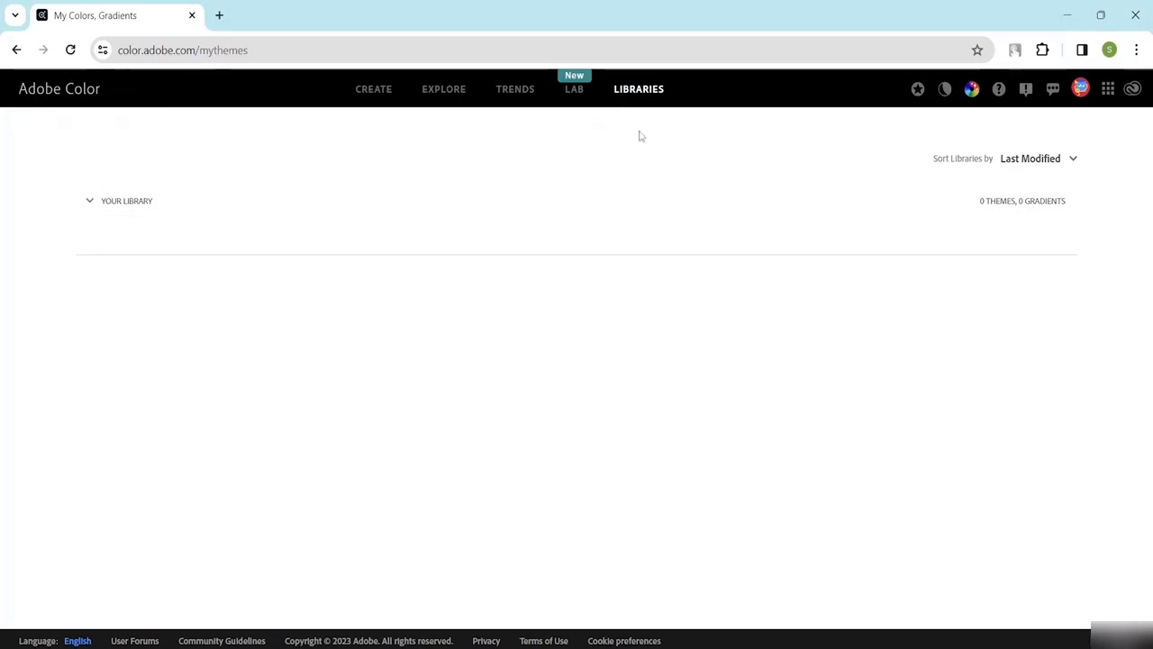
left_click(579, 99)
scroll(988, 390, "down", 4)
Examine the Fashion and Graphic Design color trends and open the palette of the first Fashion image.
left_click(513, 91)
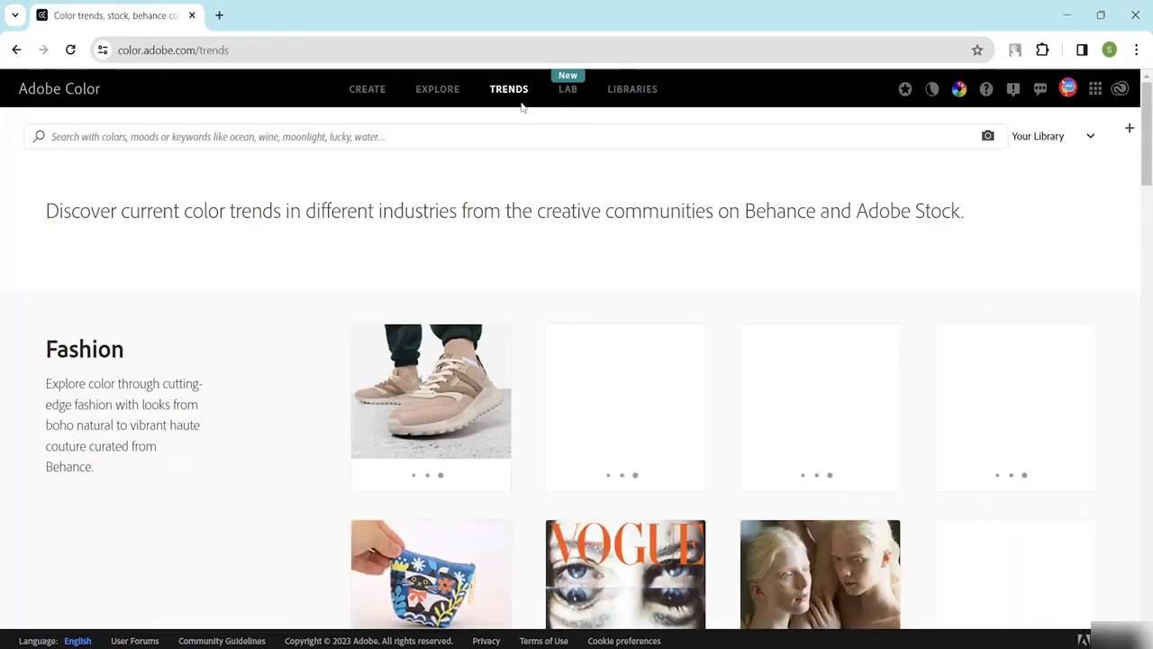
scroll(540, 234, "down", 8)
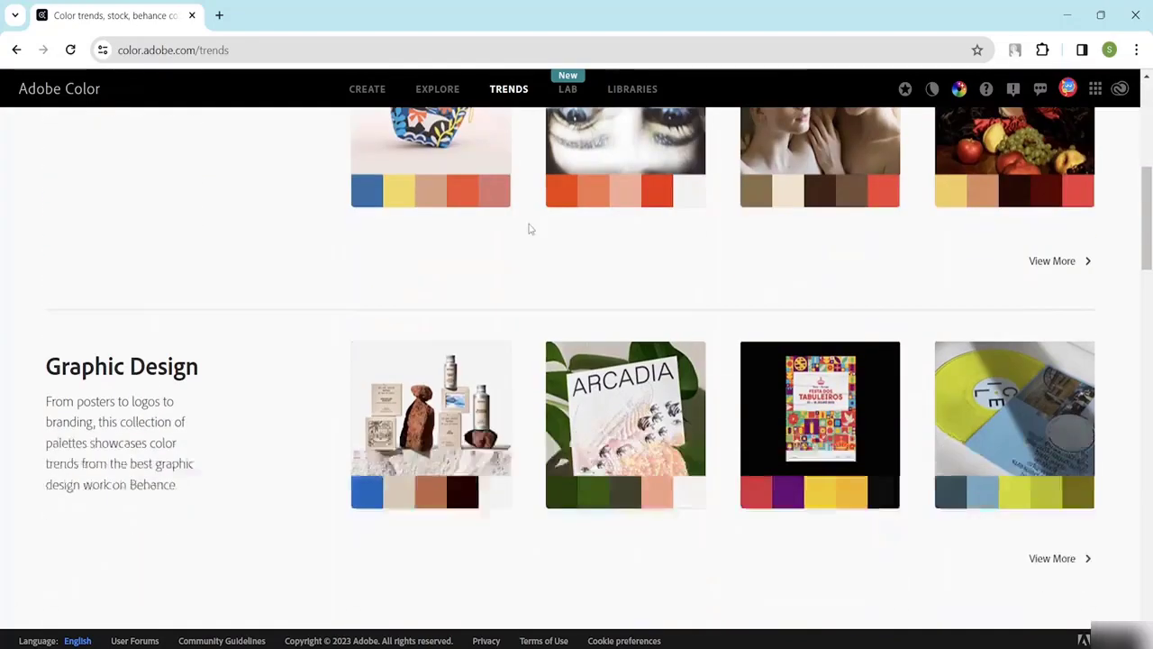
scroll(547, 241, "up", 10)
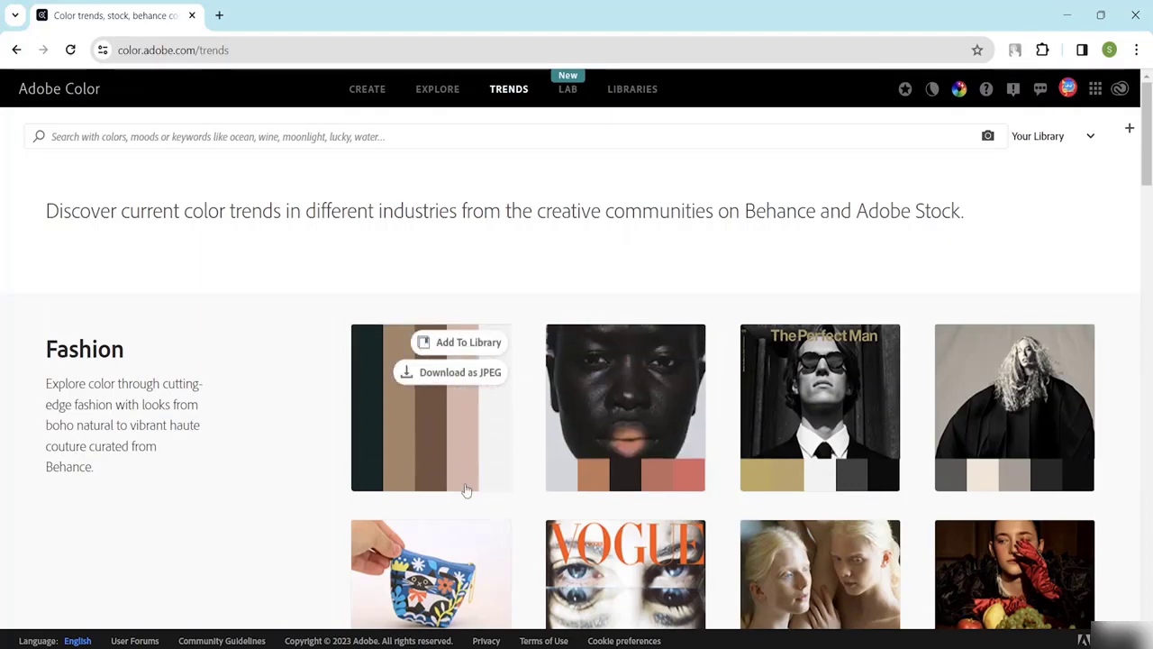
left_click(462, 455)
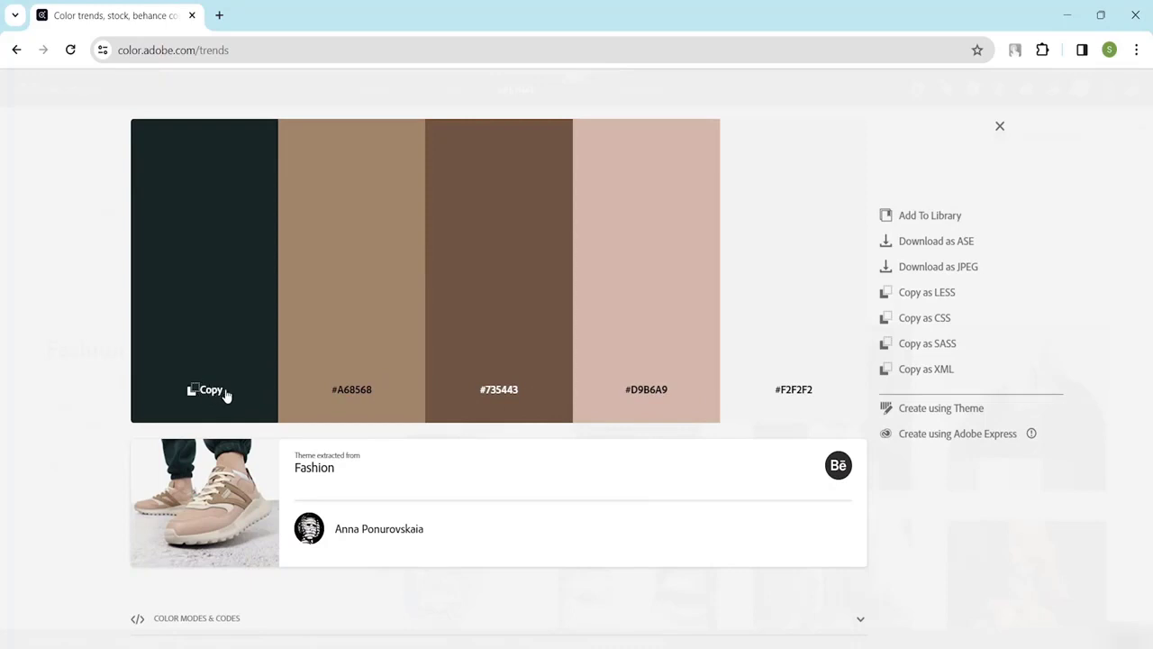
Return to the Lab's recolor themes and compare the theme categories, expanding the full Pastel set.
left_click(17, 50)
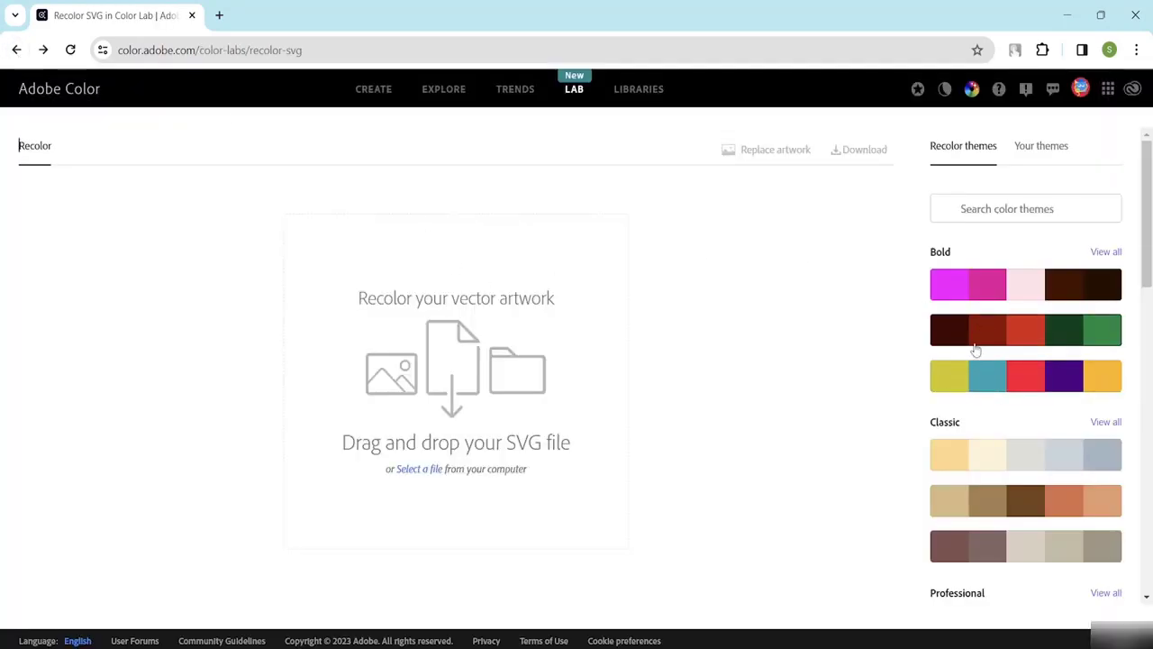
scroll(952, 406, "down", 2)
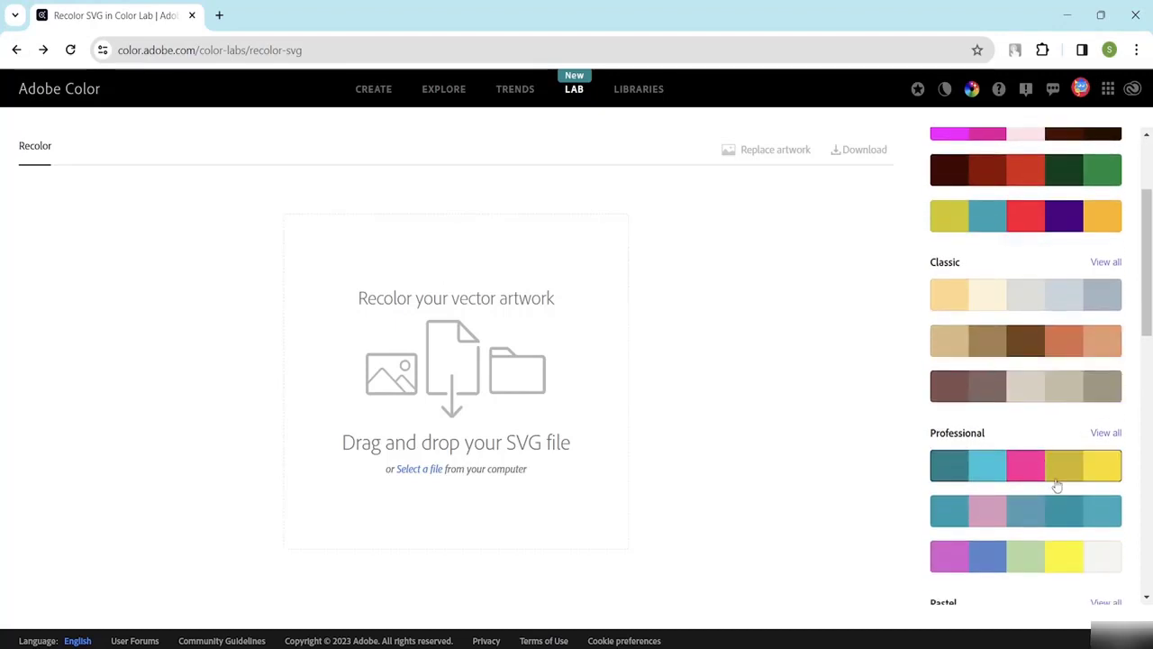
scroll(1027, 469, "down", 5)
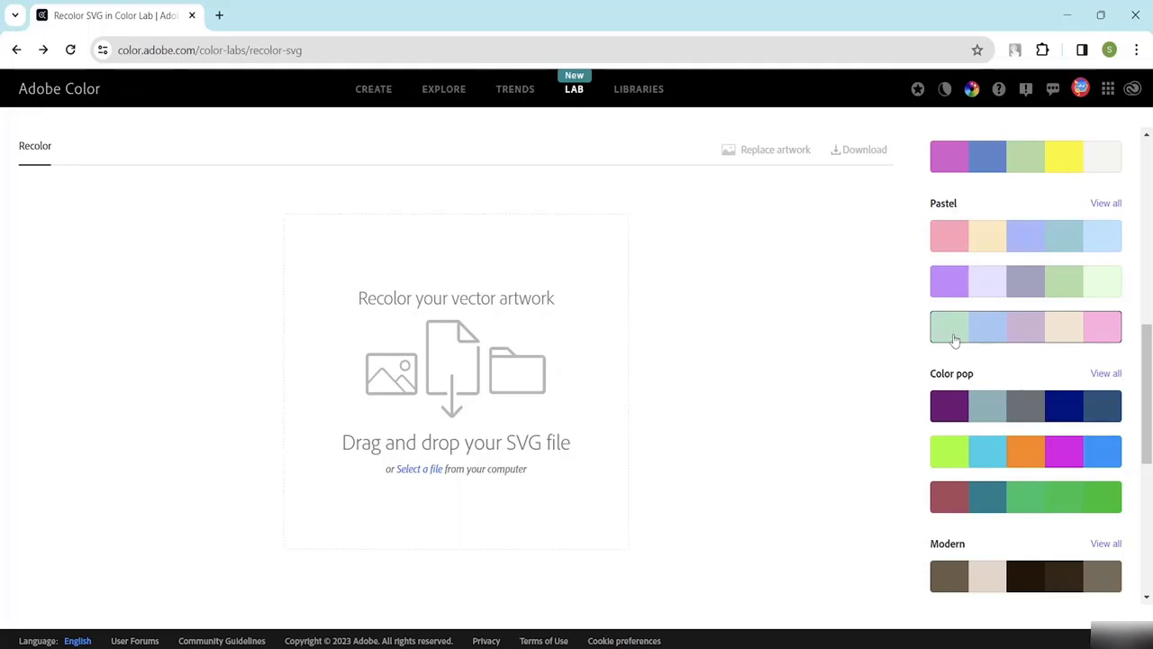
scroll(955, 338, "up", 5)
scroll(957, 336, "down", 4)
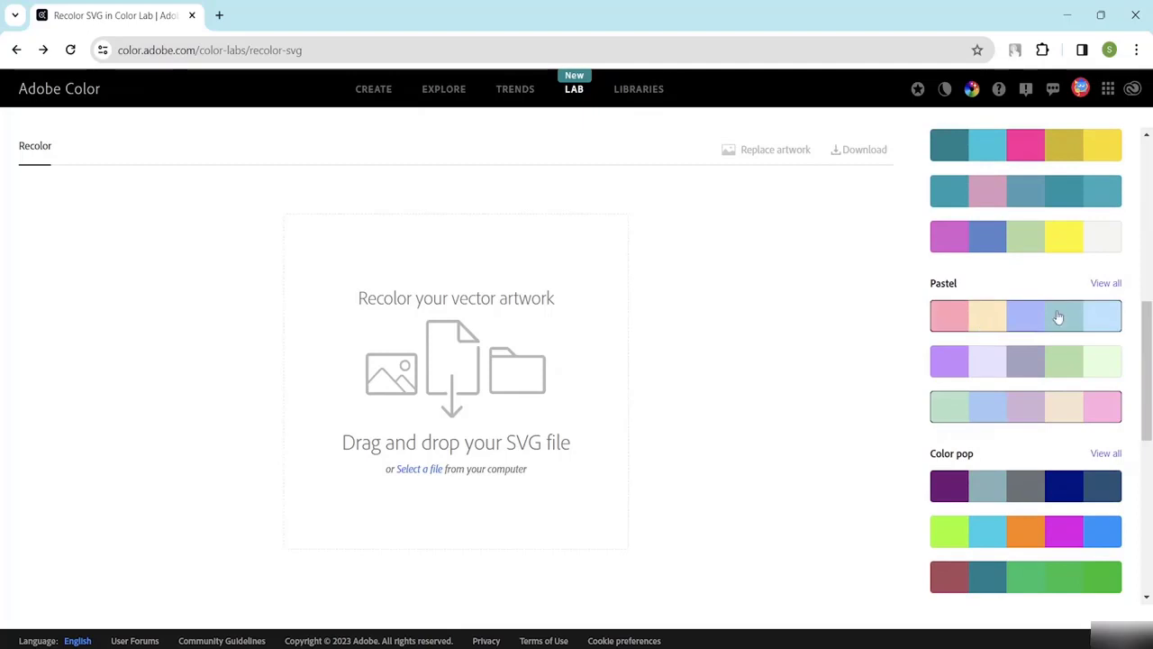
left_click(1106, 283)
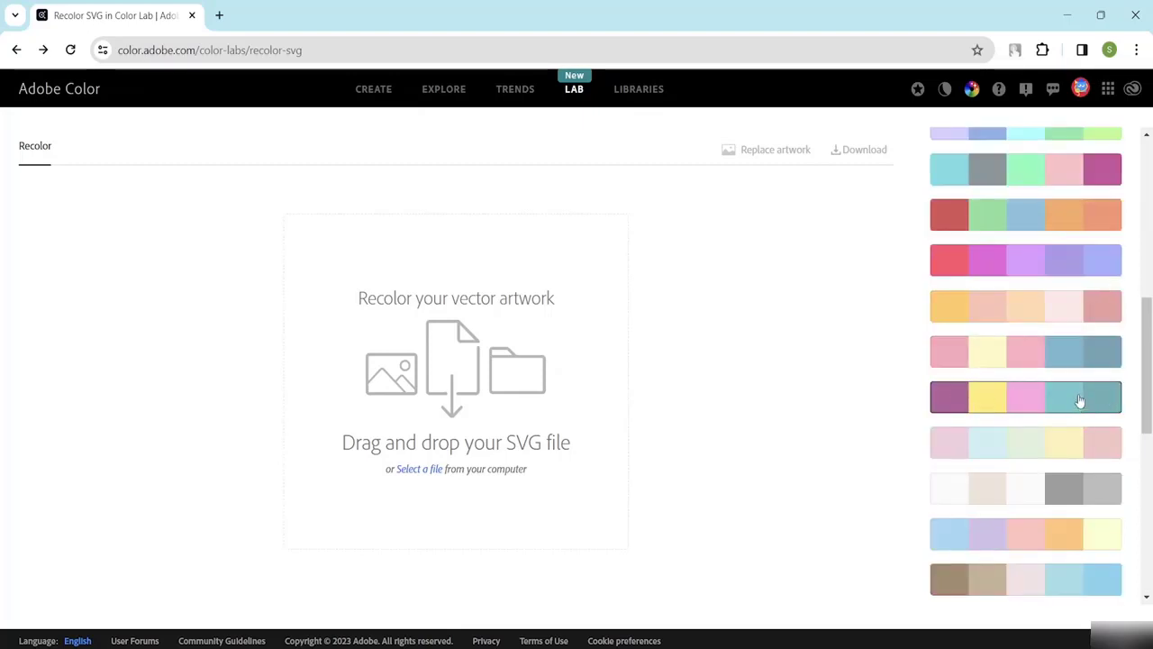
Examine the Analogous color wheel theme on the Create page.
left_click(376, 93)
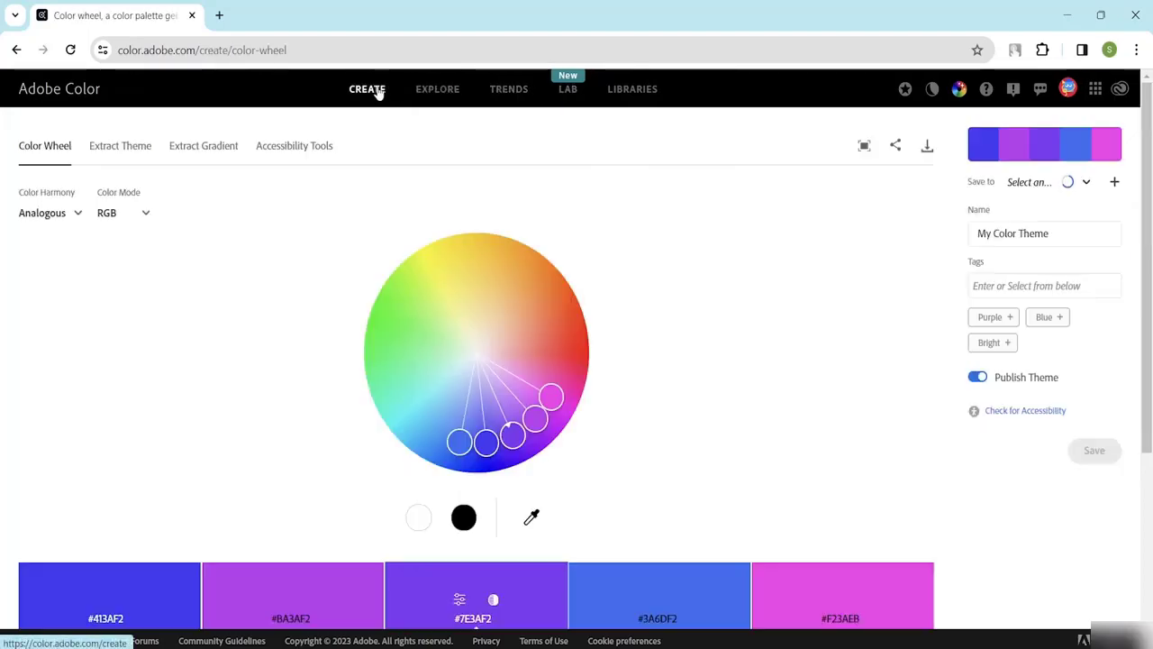
scroll(558, 211, "down", 3)
scroll(533, 304, "up", 3)
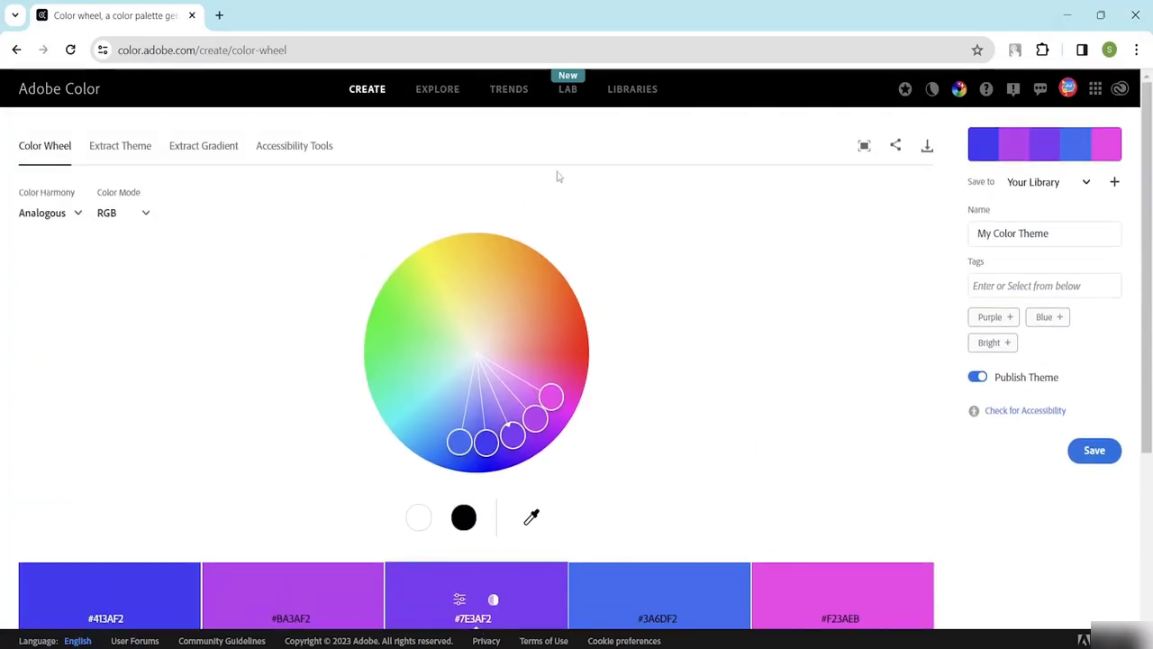
Find the Teal Dark palette among the Explore themes and copy its pale mint color code #D2E8E3.
left_click(441, 94)
scroll(525, 351, "down", 12)
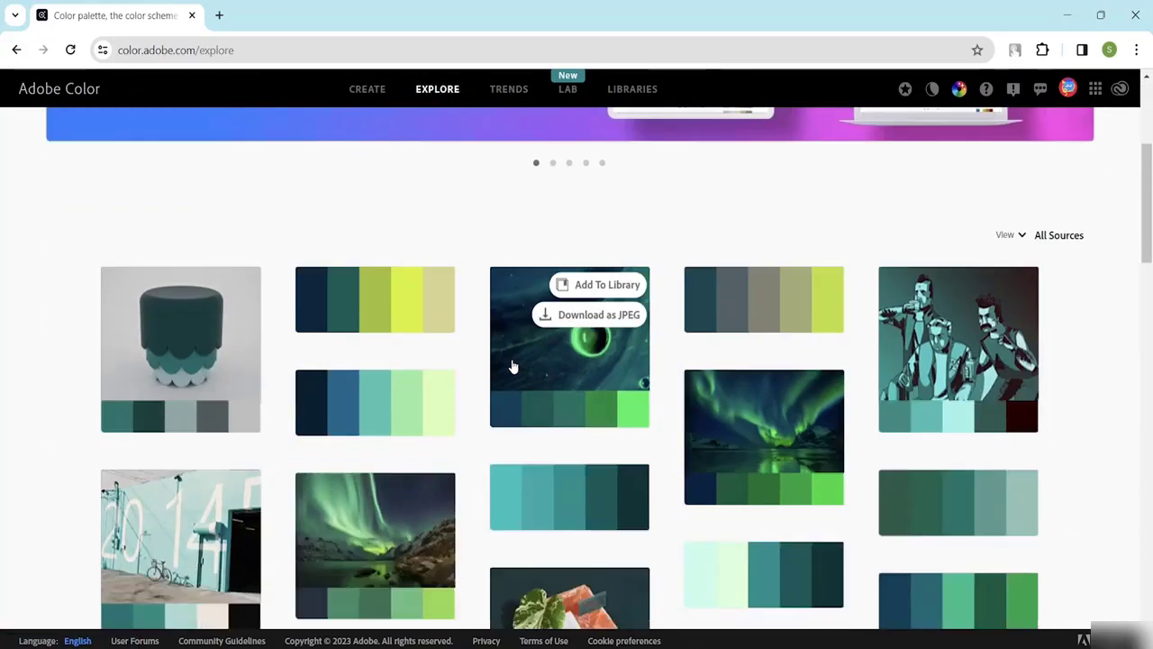
scroll(604, 451, "down", 3)
scroll(613, 261, "down", 3)
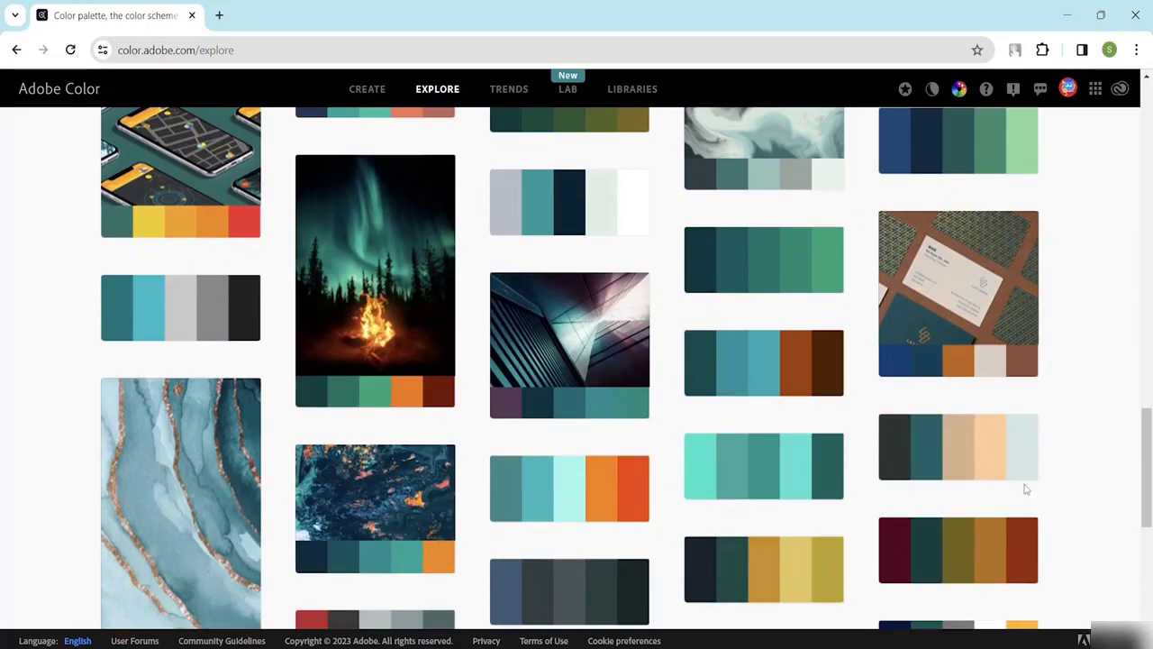
scroll(991, 491, "down", 3)
scroll(946, 360, "up", 2)
mouse_move(937, 360)
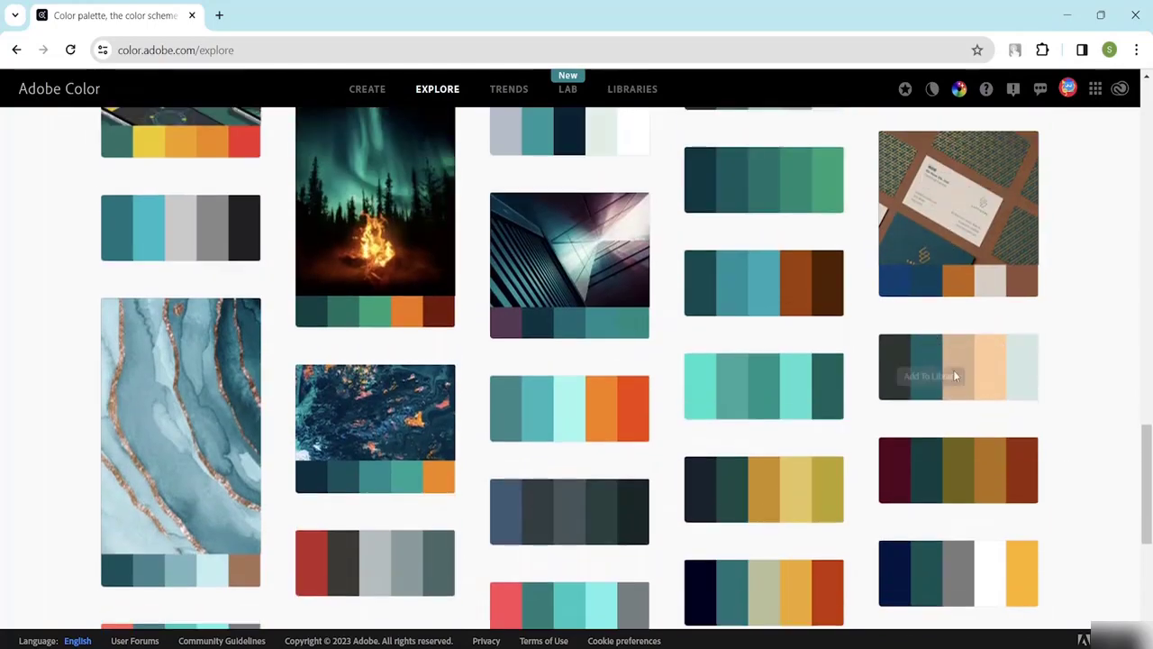
left_click(975, 388)
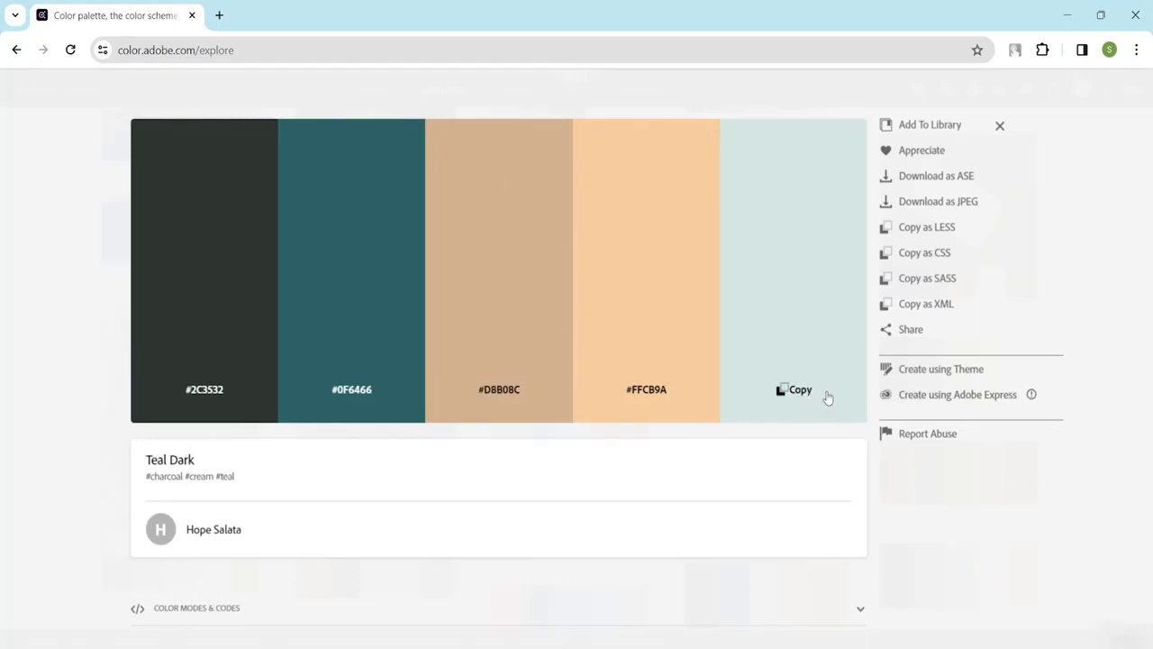
left_click(800, 391)
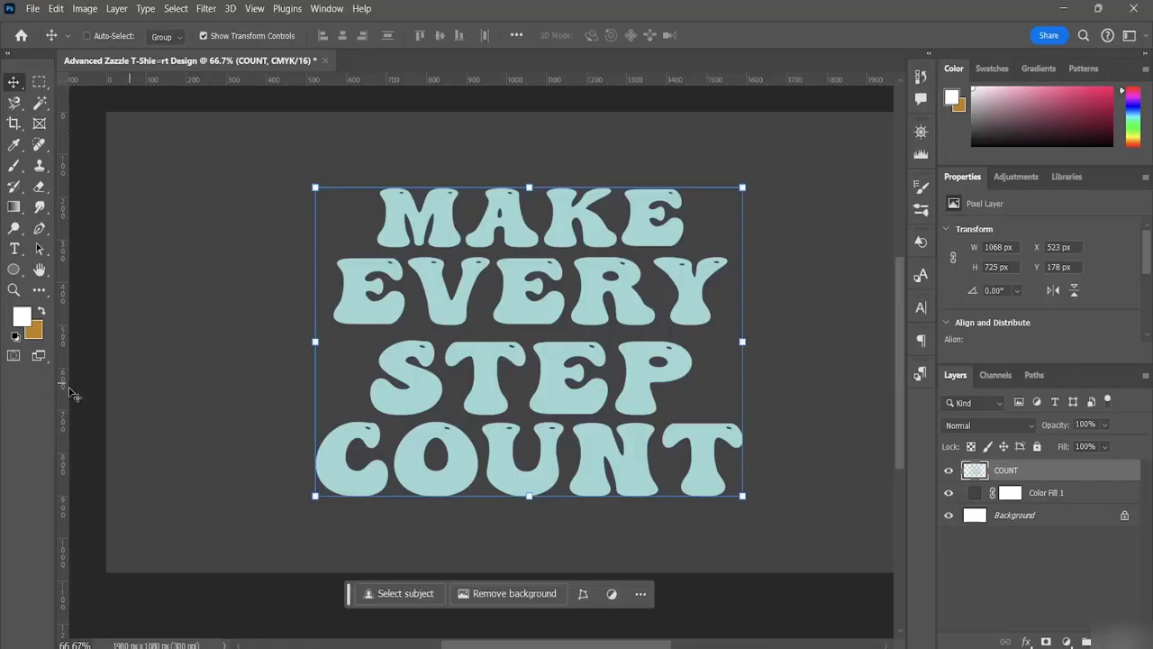
Switch to Photoshop, set the foreground color to the copied #D2E8E3 and reactivate the Move tool.
left_click(24, 316)
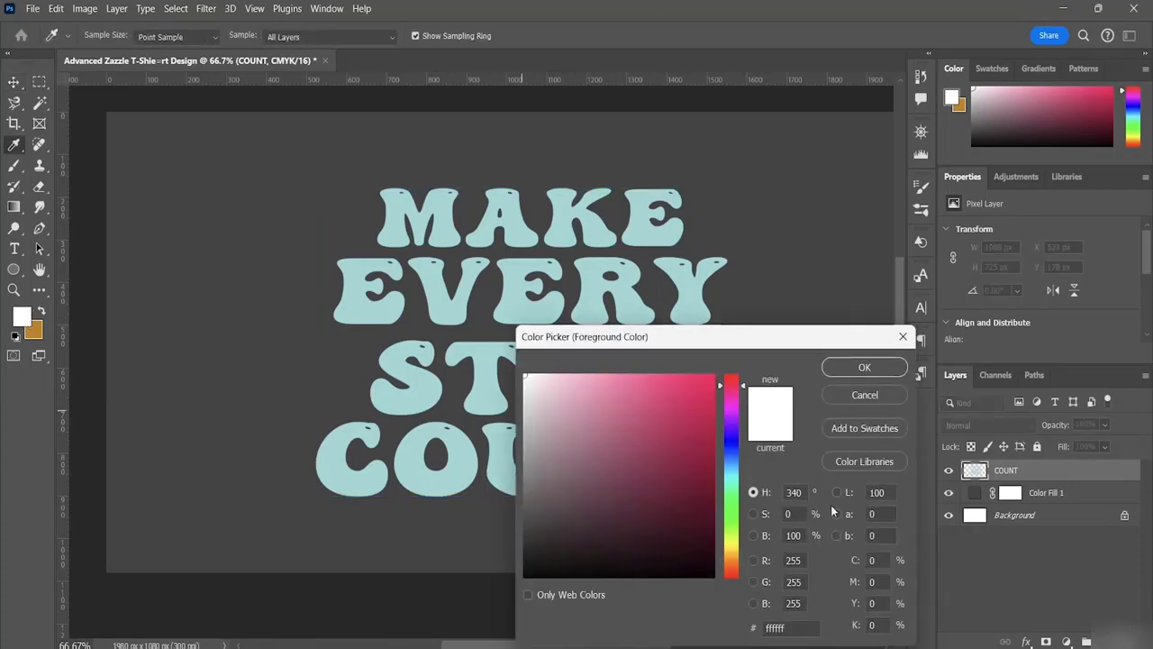
key("BackSpace")
key("BackSpace")
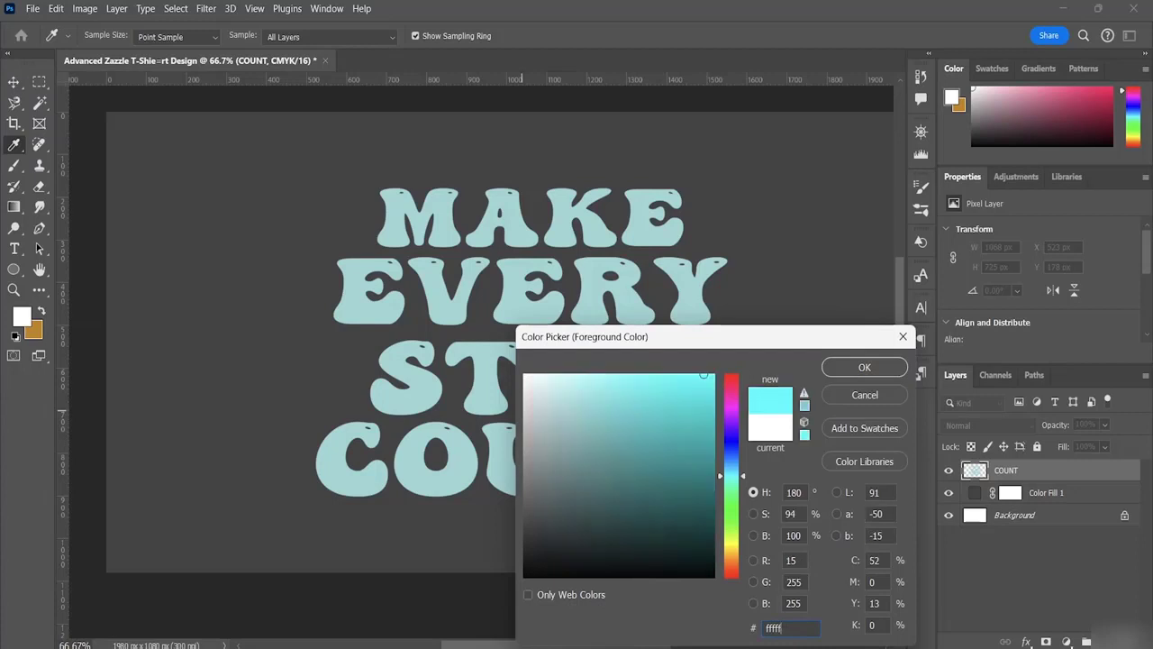
key("BackSpace")
key("BackSpace")
key("BackSpace")
key("BackSpace")
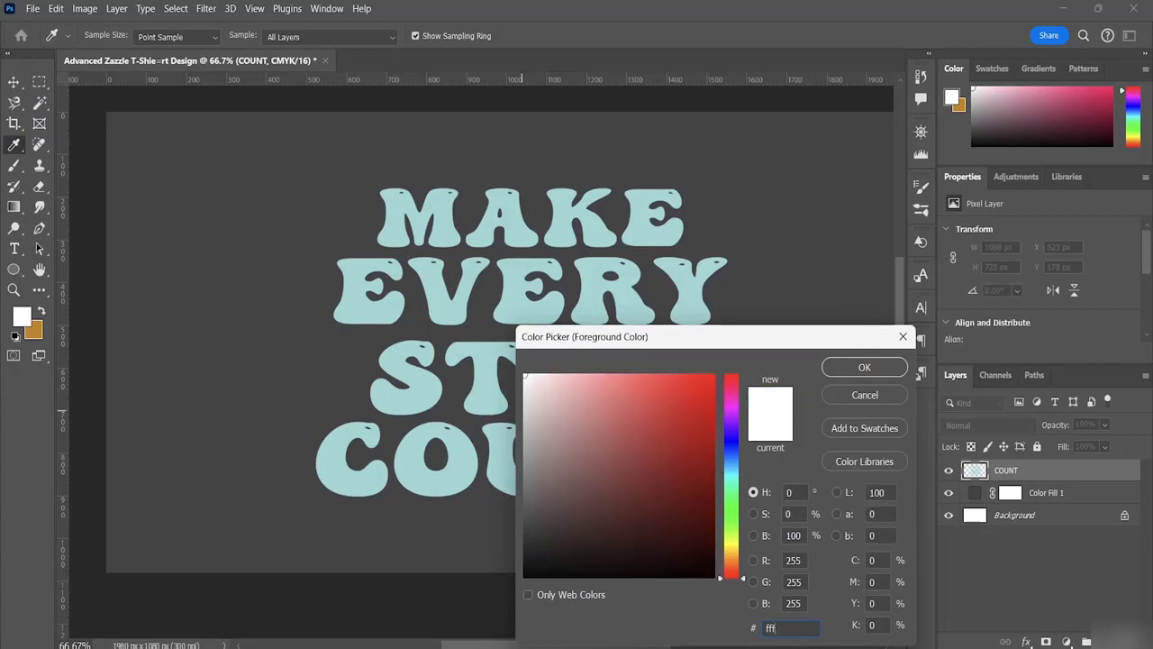
key("ctrl+v")
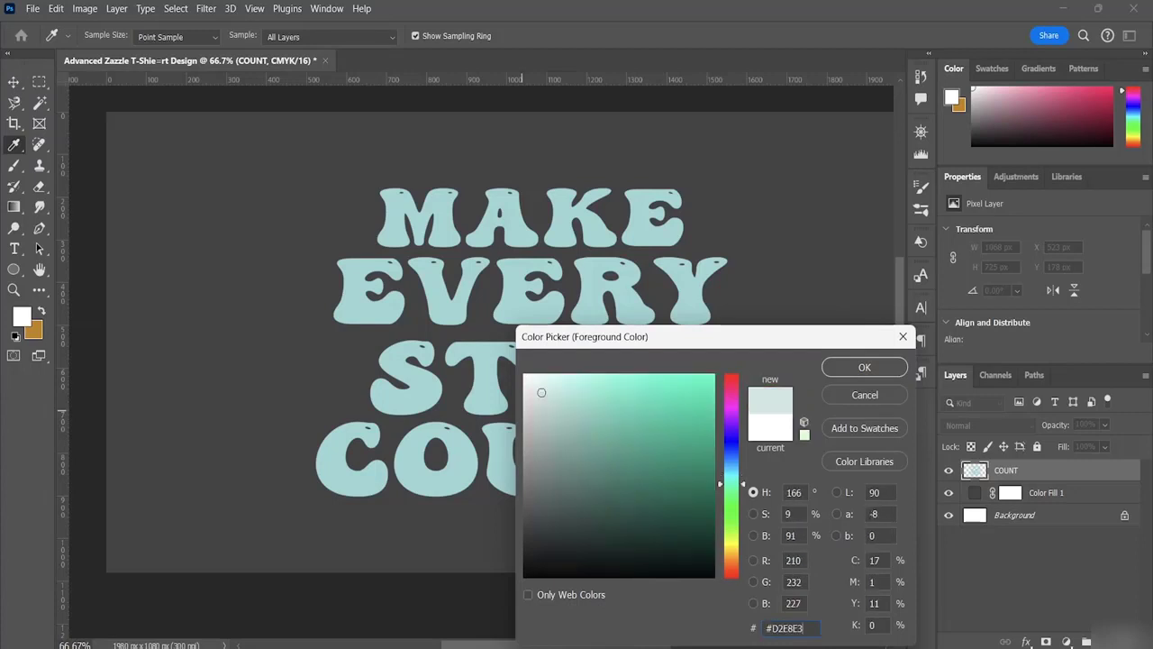
key("Return")
key("v")
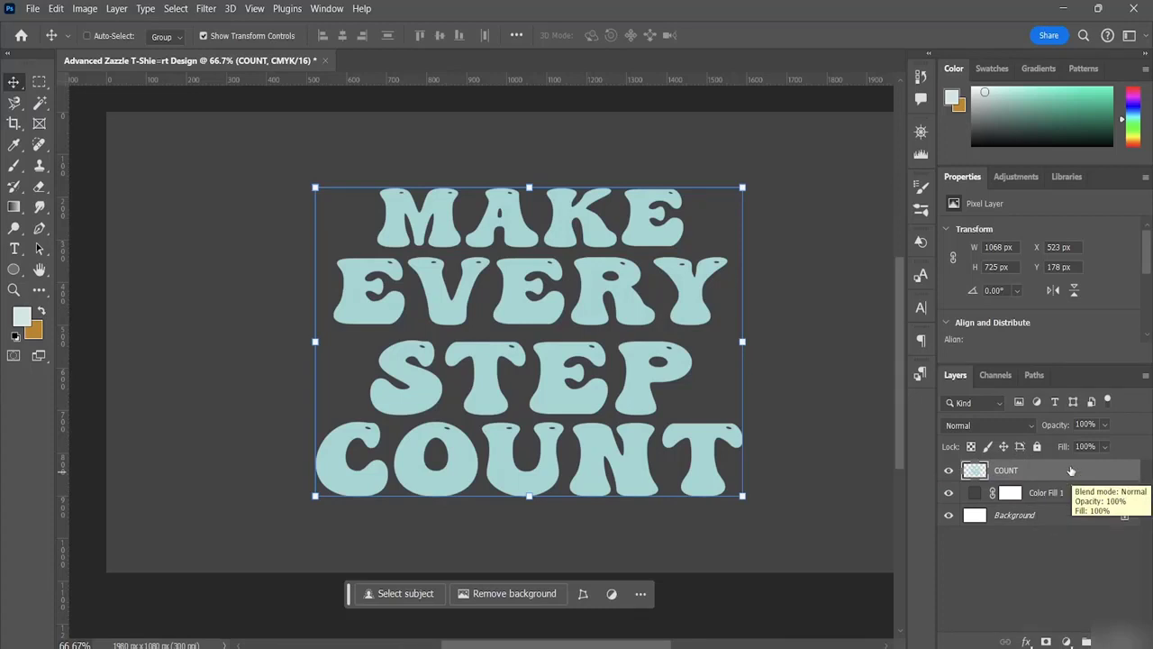
Duplicate the merged COUNT lettering layer and hide the original underneath.
key("ctrl")
key("ctrl+j")
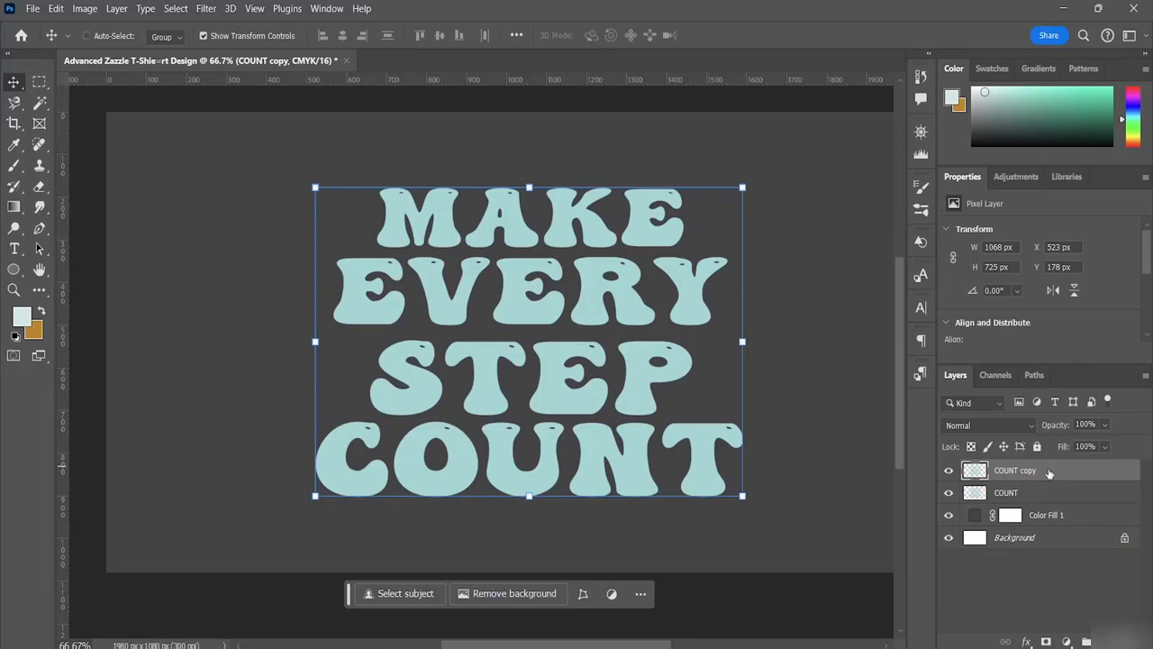
left_click(949, 492)
mouse_move(794, 647)
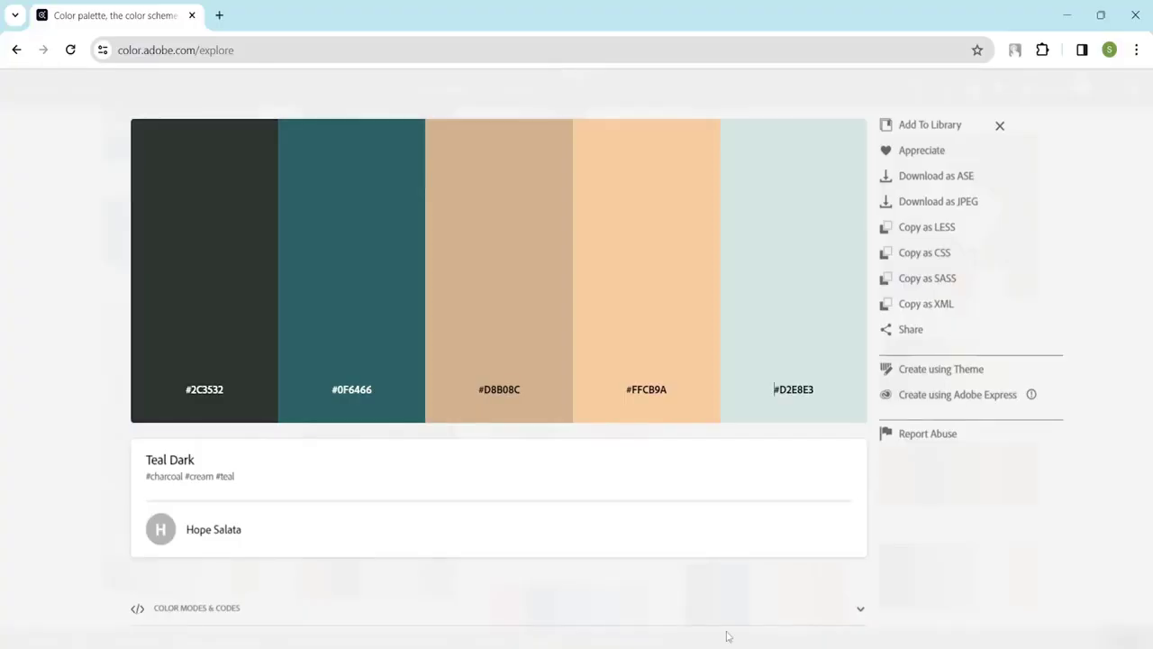
Copy the peach color code #FFCB9A from the Teal Dark palette and switch back to Photoshop.
left_click(645, 391)
left_click(655, 394)
left_click(777, 646)
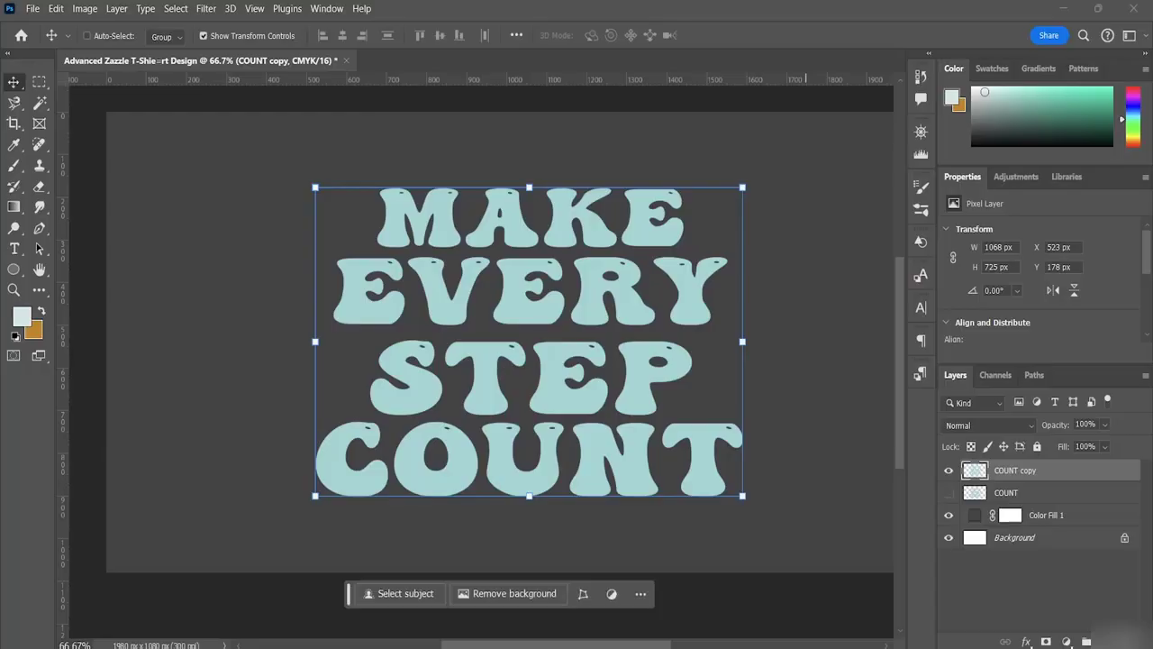
Set the foreground color to the copied #FFCB9A and reactivate the Move tool.
left_click(20, 317)
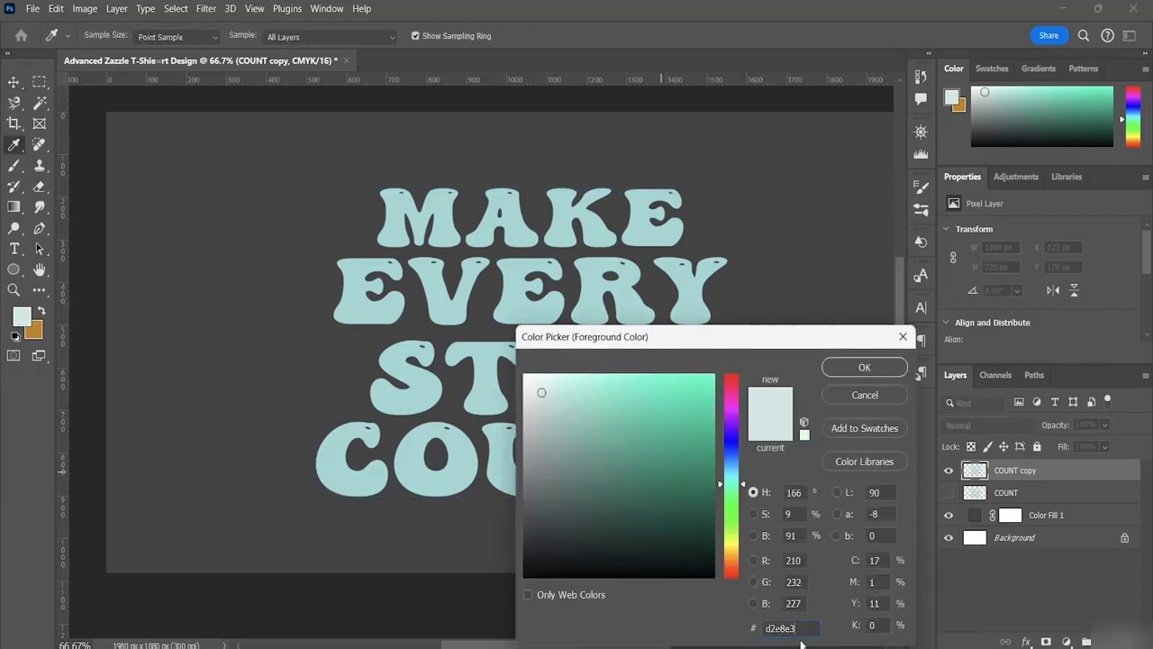
key("BackSpace")
key("BackSpace")
key("BackSpace")
key("BackSpace")
key("BackSpace")
key("BackSpace")
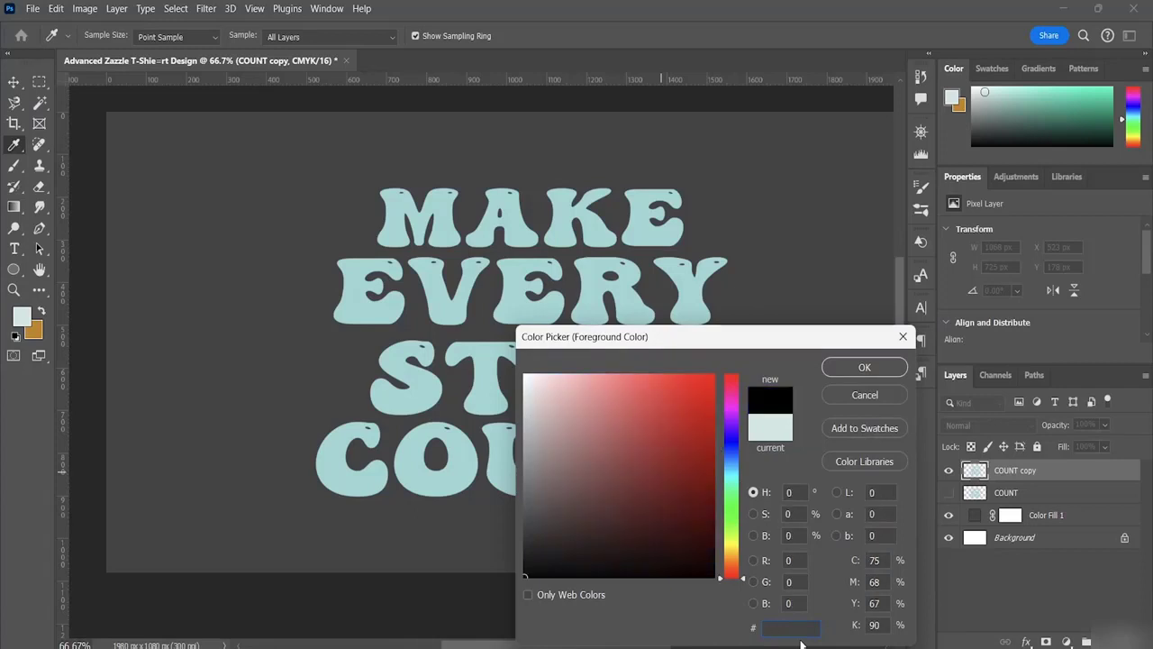
key("ctrl+v")
key("Return")
key("v")
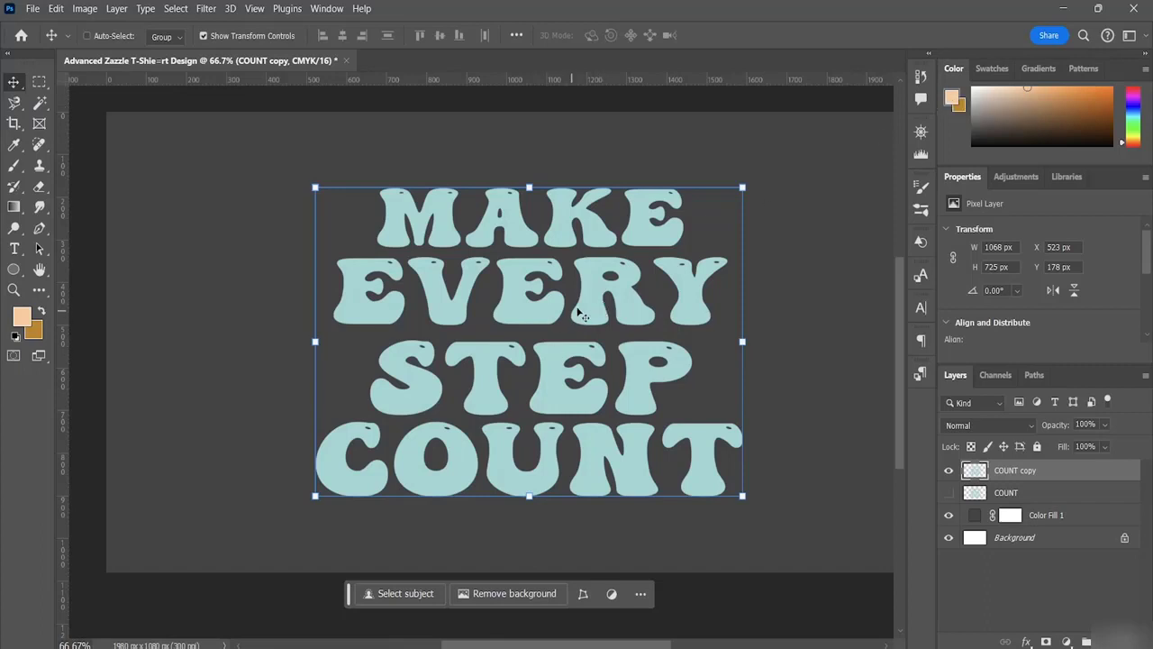
Apply a Color Overlay to the COUNT copy layer using the copied #FFCB9A.
double_click(973, 476)
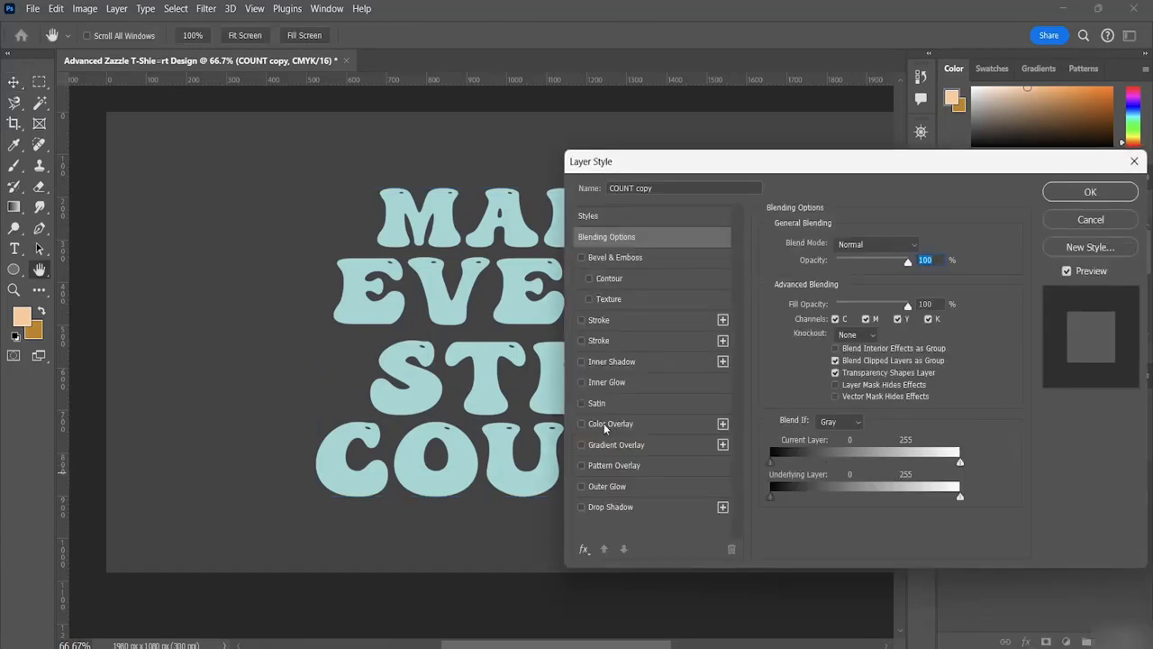
left_click(603, 423)
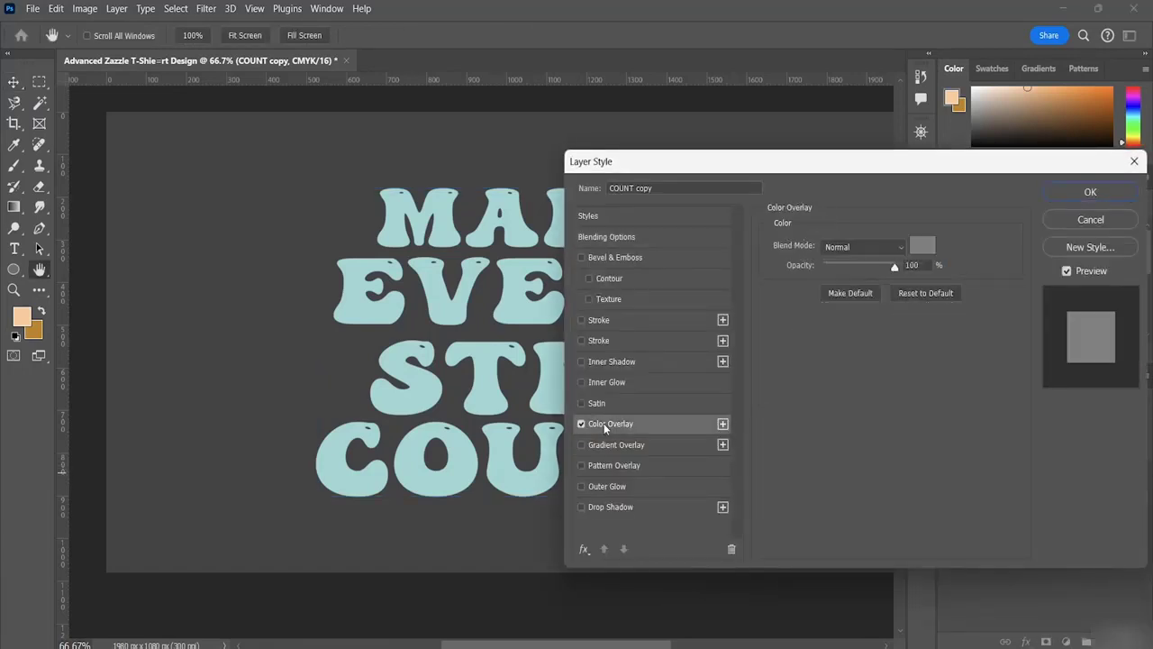
left_click(922, 246)
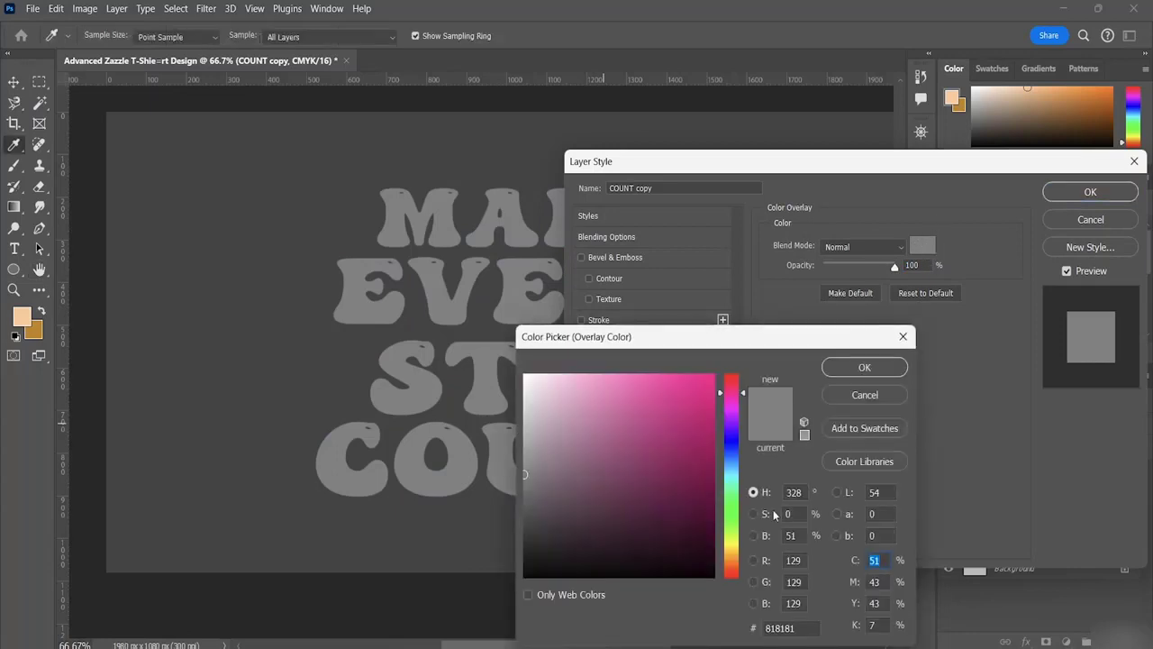
left_click(802, 625)
key("BackSpace")
key("BackSpace")
key("BackSpace")
key("BackSpace")
key("BackSpace")
key("BackSpace")
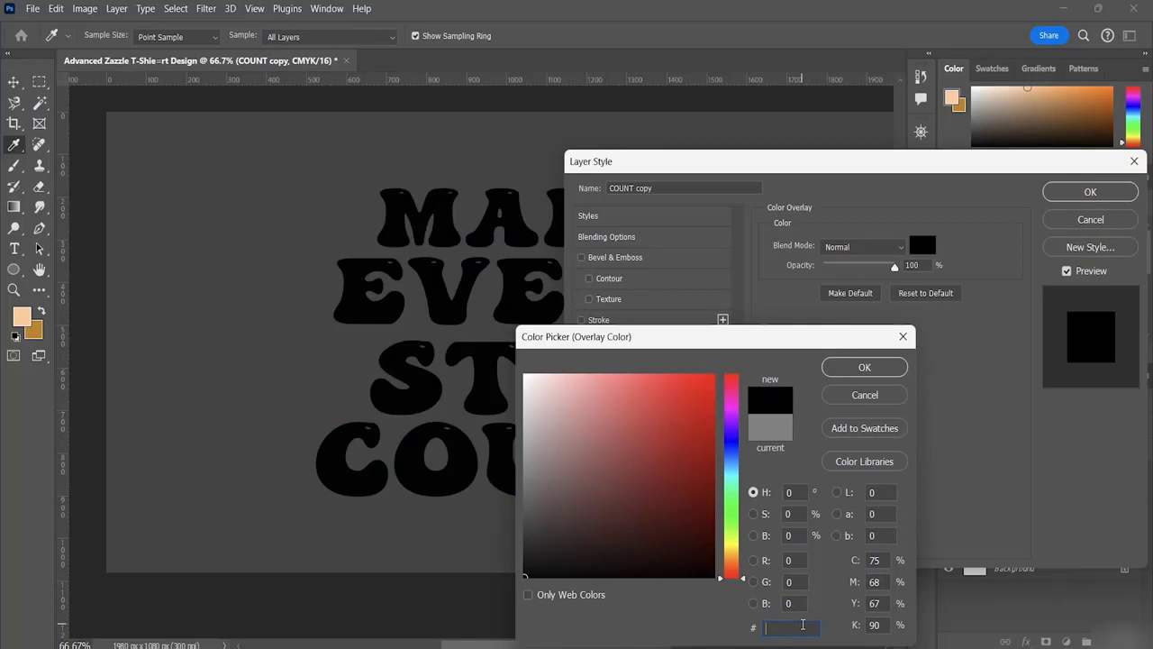
key("ctrl+v")
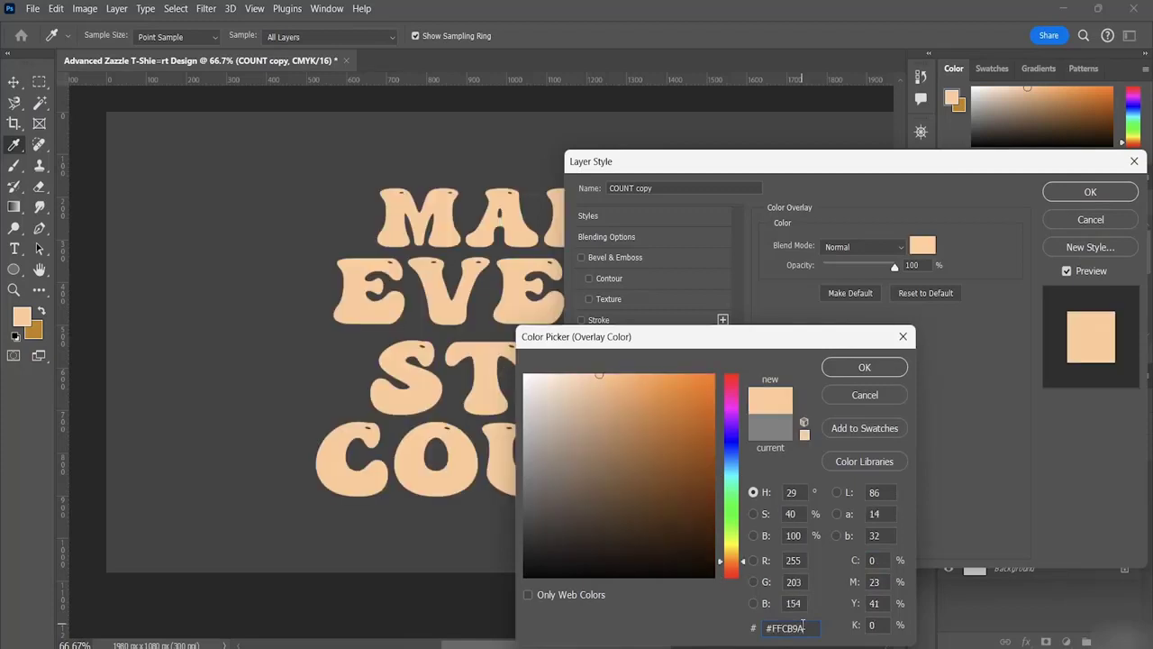
left_click(863, 367)
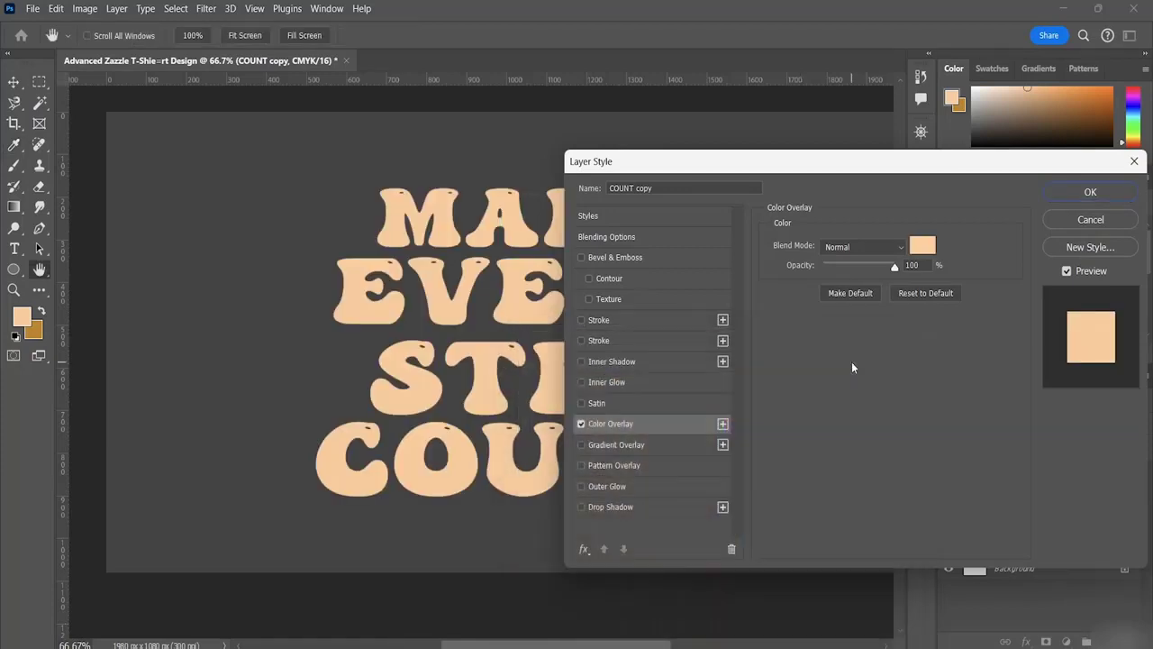
left_click(1094, 194)
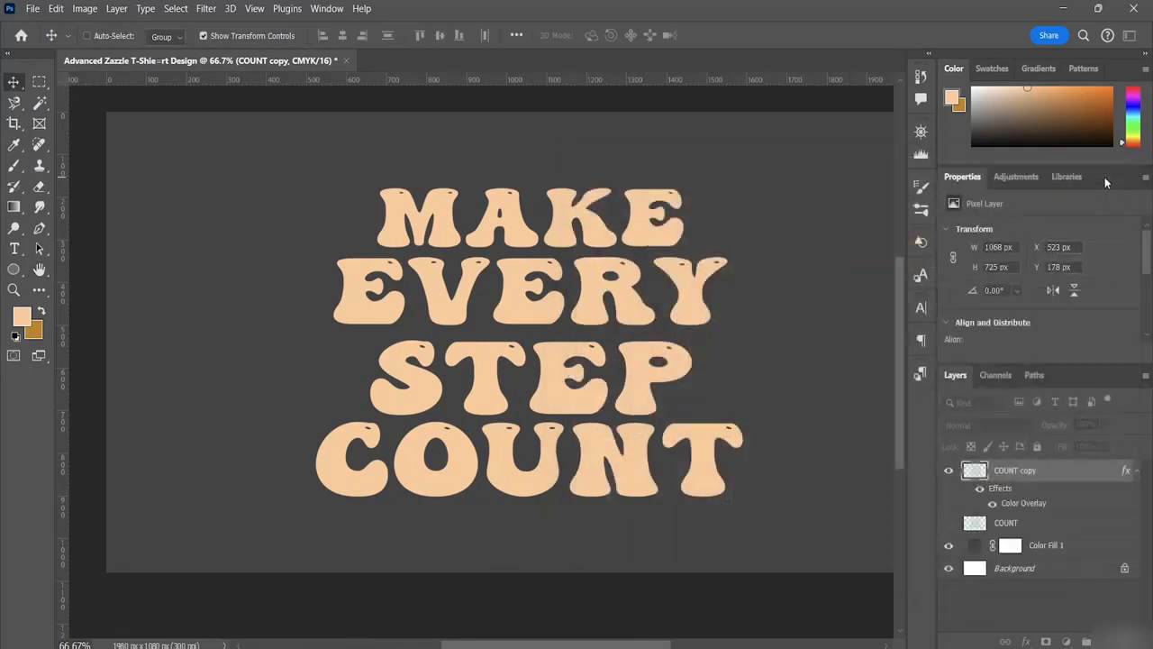
Show the original COUNT layer again and enable a Color Overlay in its layer style.
left_click(1007, 530)
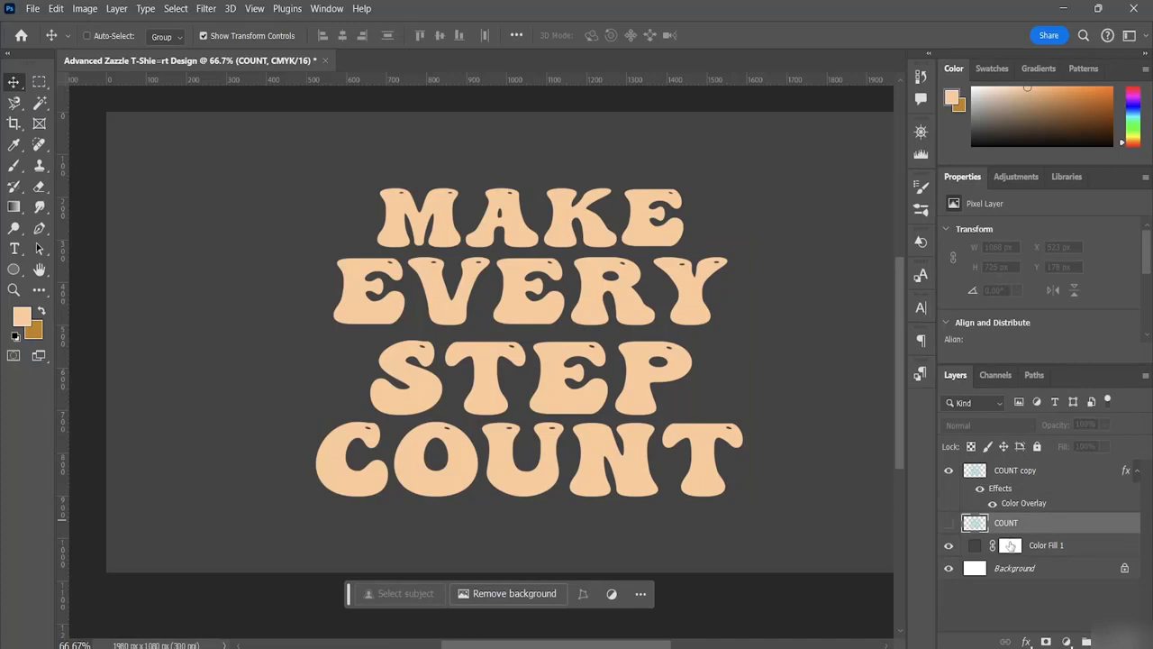
left_click(949, 523)
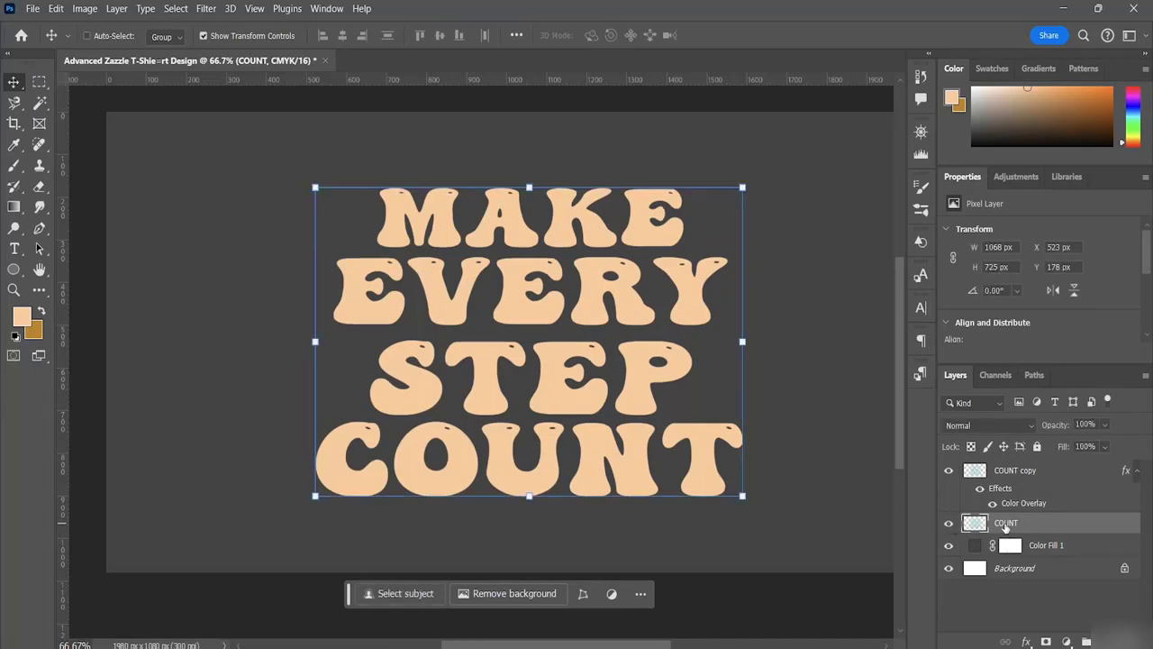
double_click(978, 522)
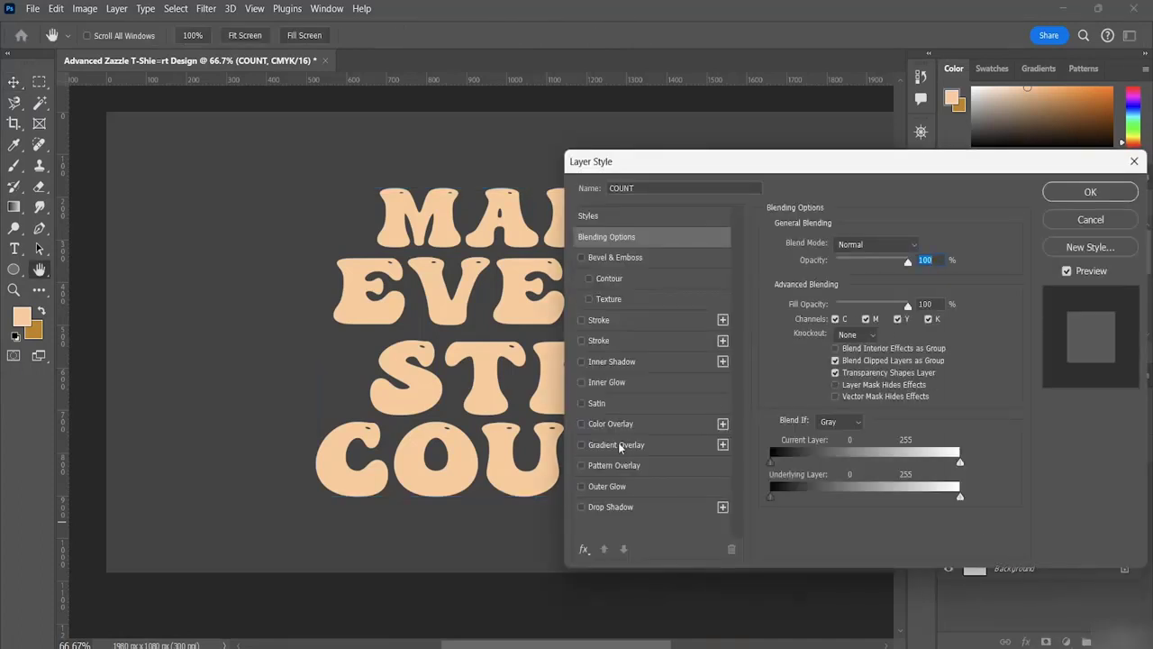
left_click(608, 421)
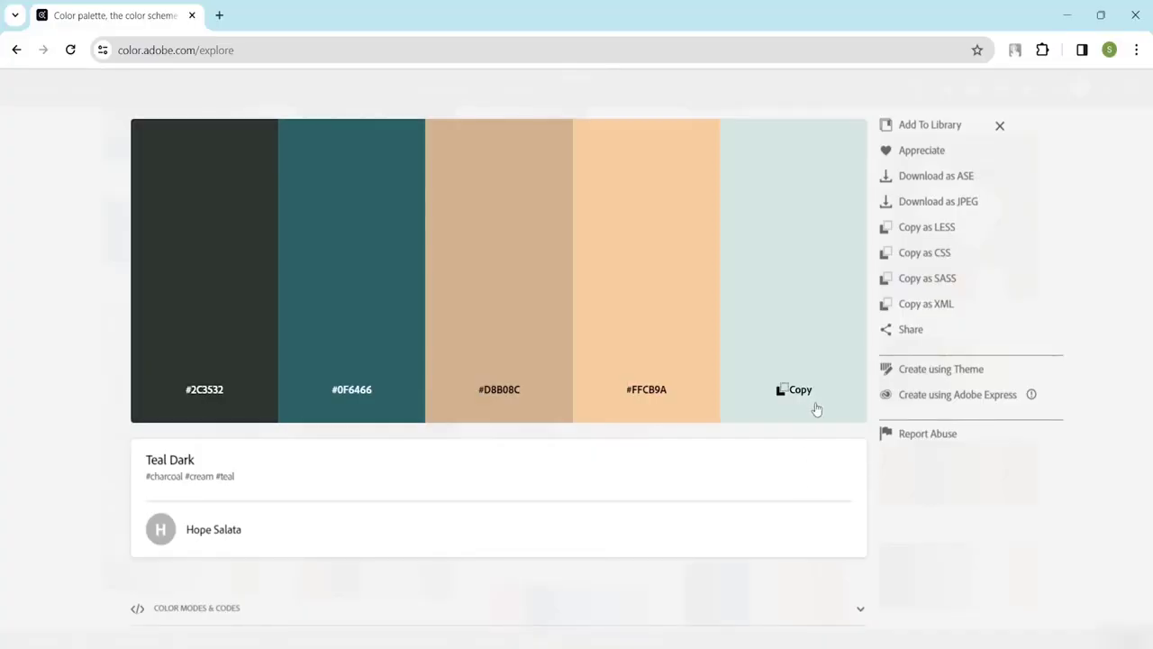
Copy #D2E8E3 from the Teal Dark palette in the browser and apply it in Photoshop as the COUNT layer's overlay color.
left_click(792, 387)
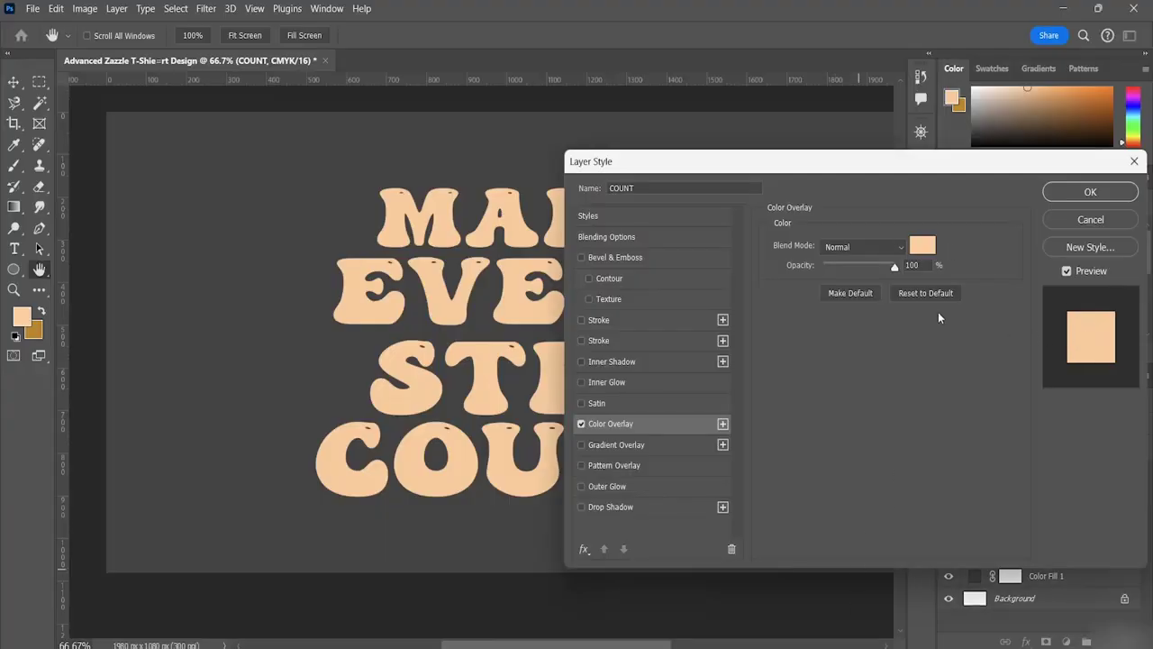
left_click(924, 249)
left_click(792, 628)
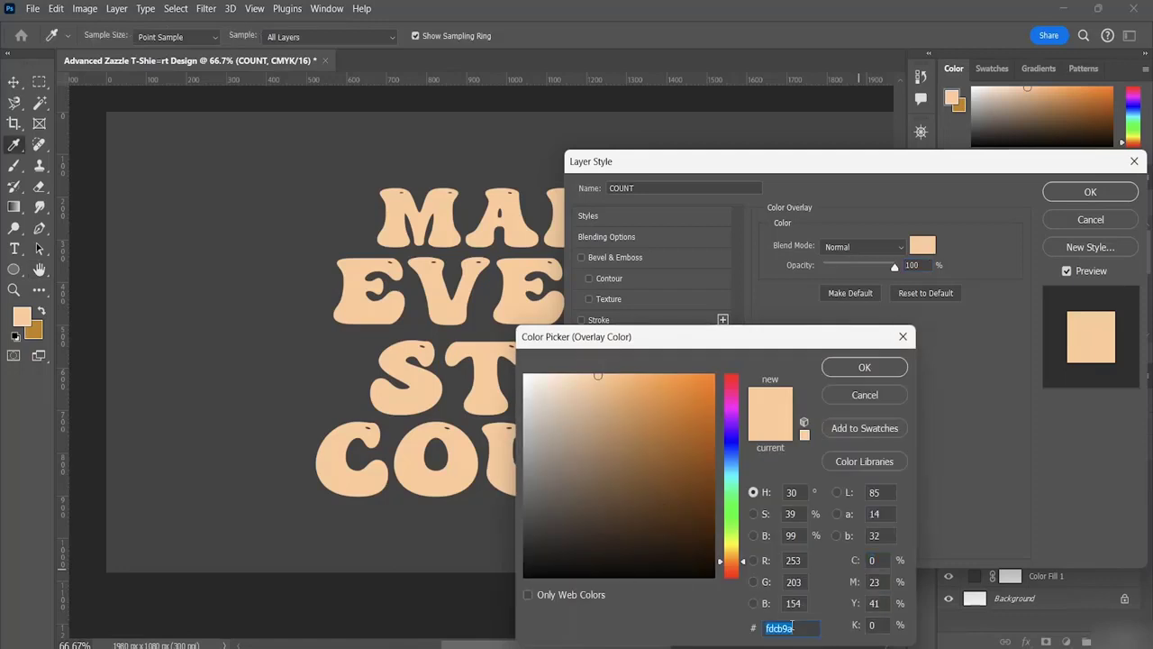
key("BackSpace")
key("ctrl+v")
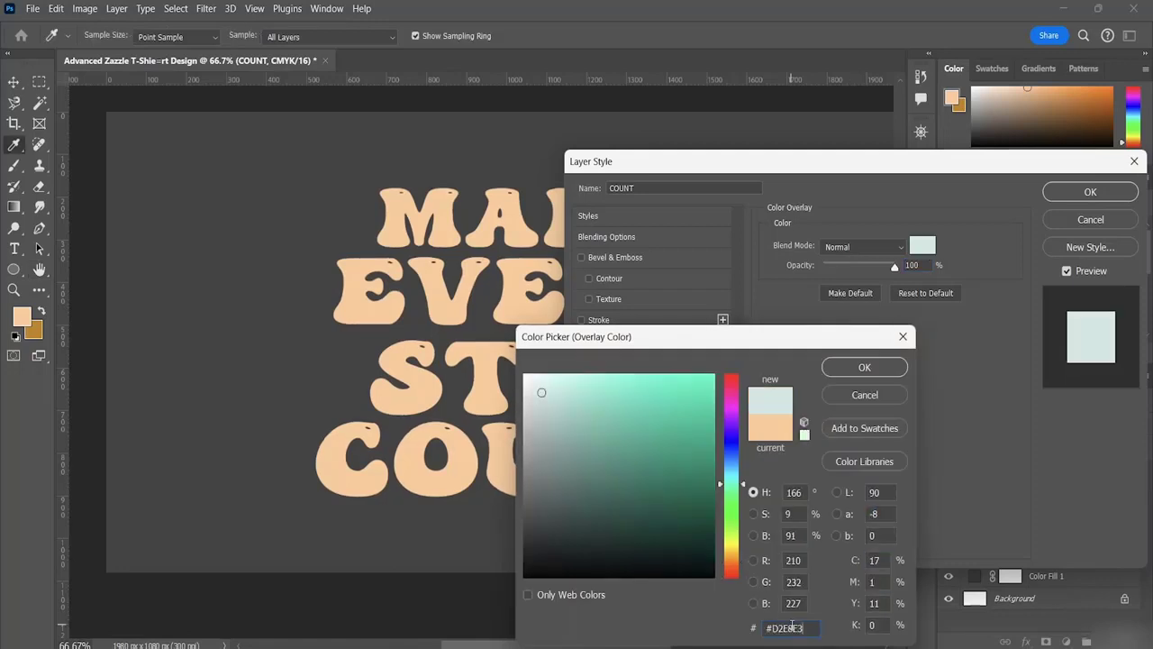
left_click(1080, 198)
left_click(863, 368)
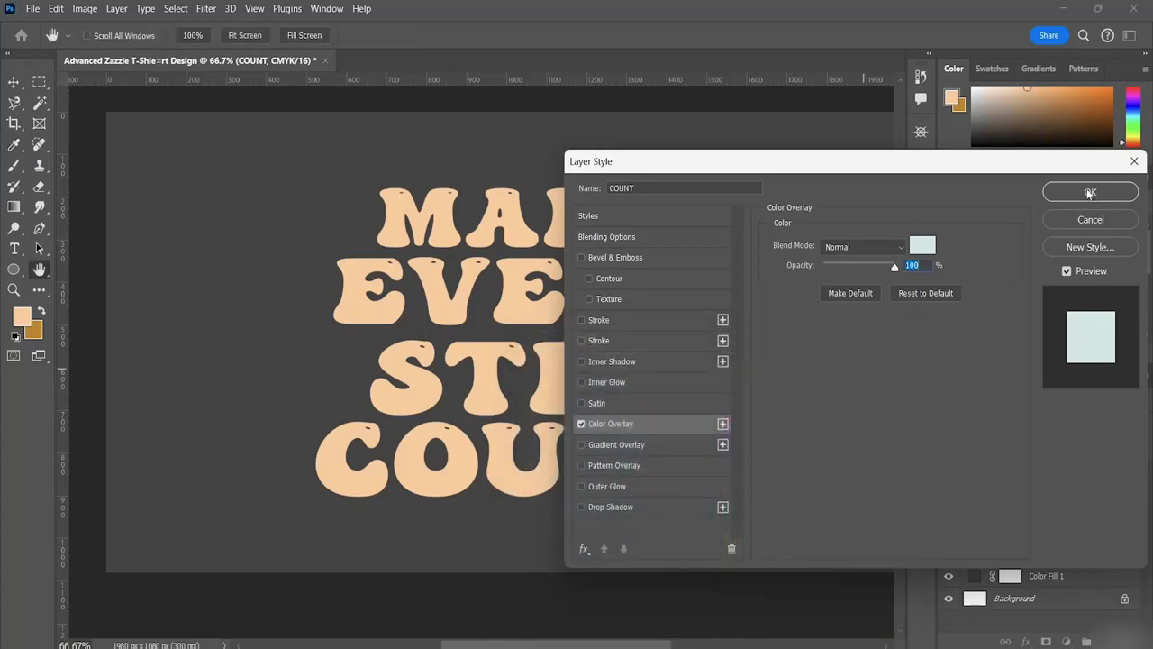
left_click(1090, 193)
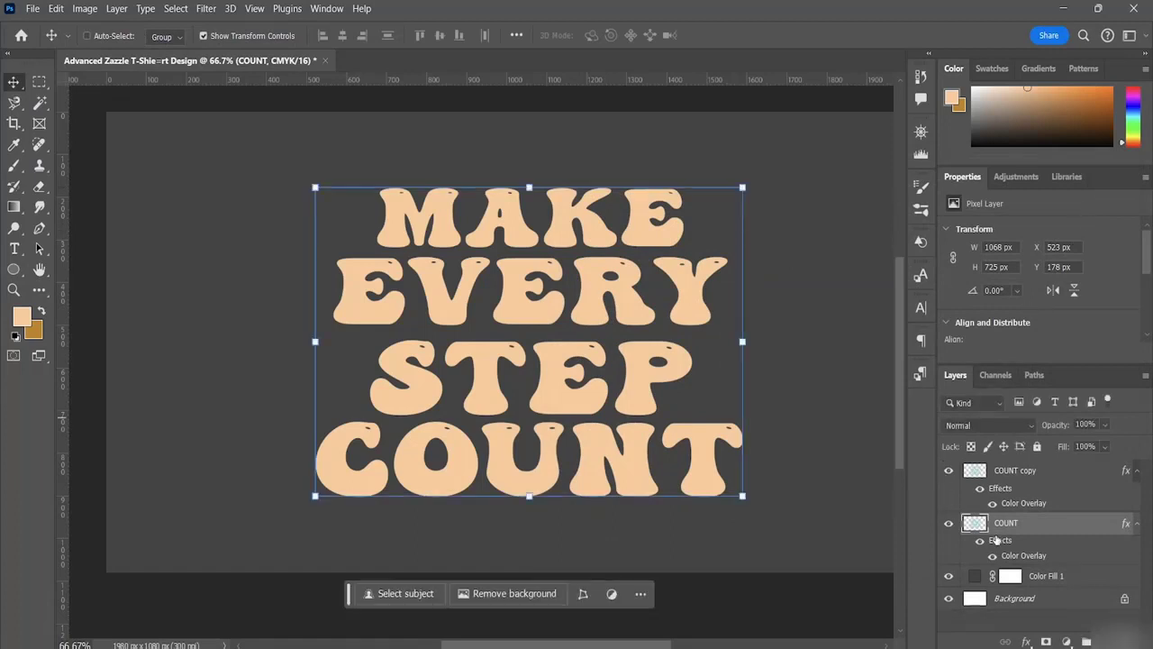
Compare the two lettering colors by hiding and showing the COUNT copy layer, leaving both layers visible.
left_click(949, 523)
left_click(948, 470)
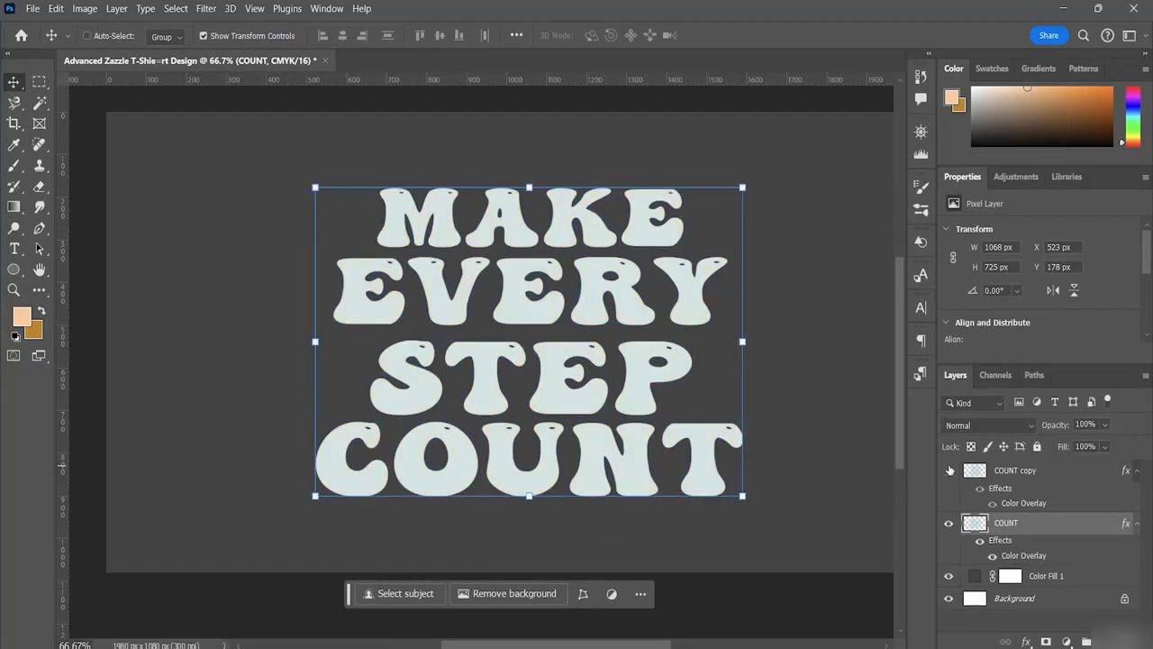
left_click(949, 470)
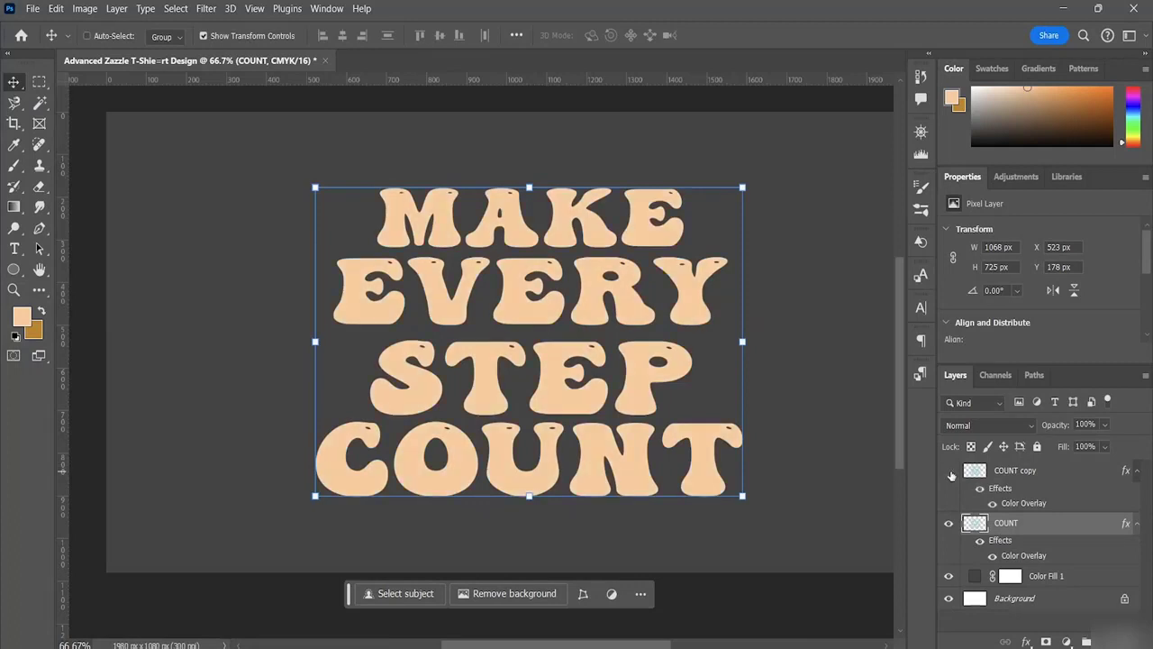
left_click(948, 470)
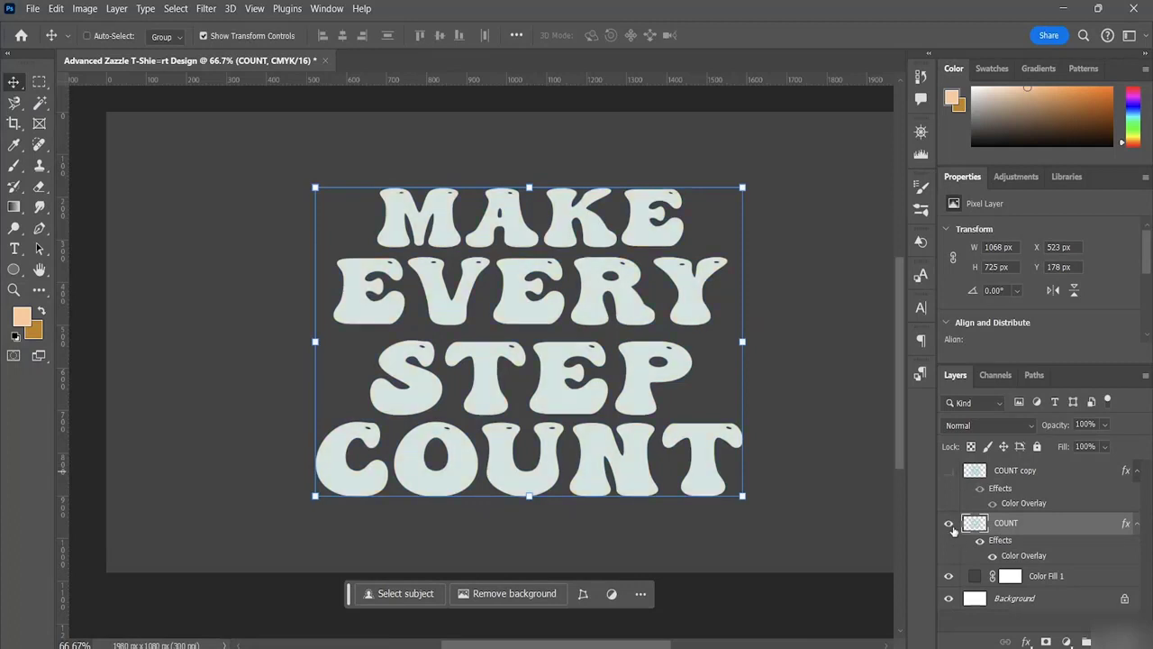
left_click(949, 470)
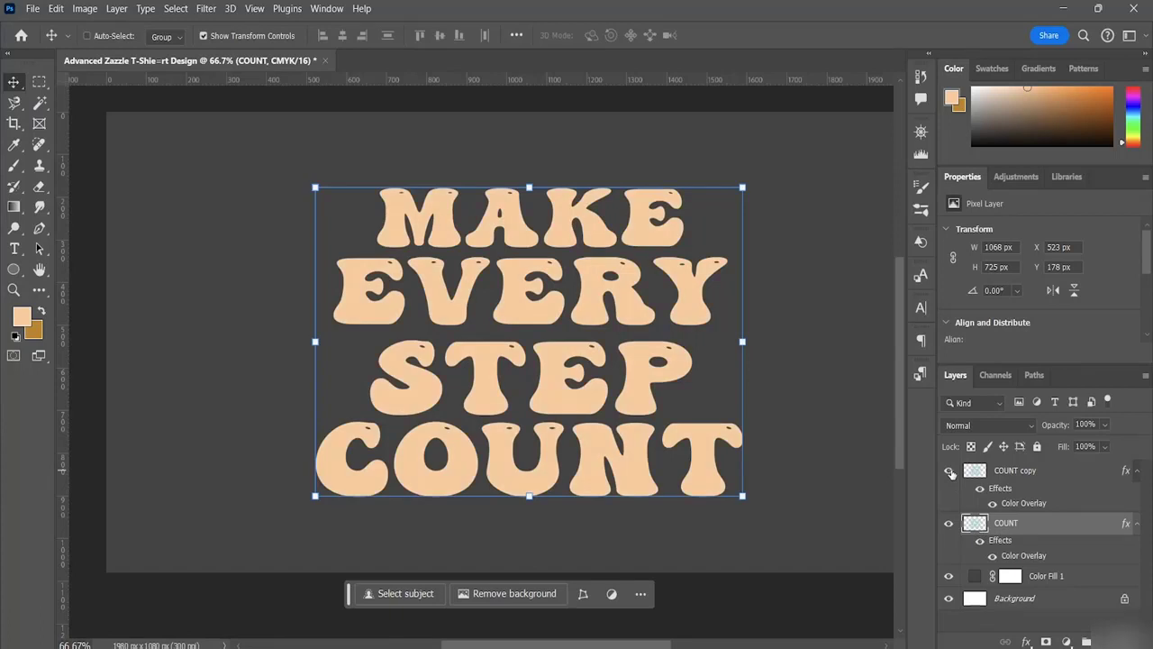
Duplicate the COUNT copy lettering layer together with its Color Overlay.
left_click(1012, 463)
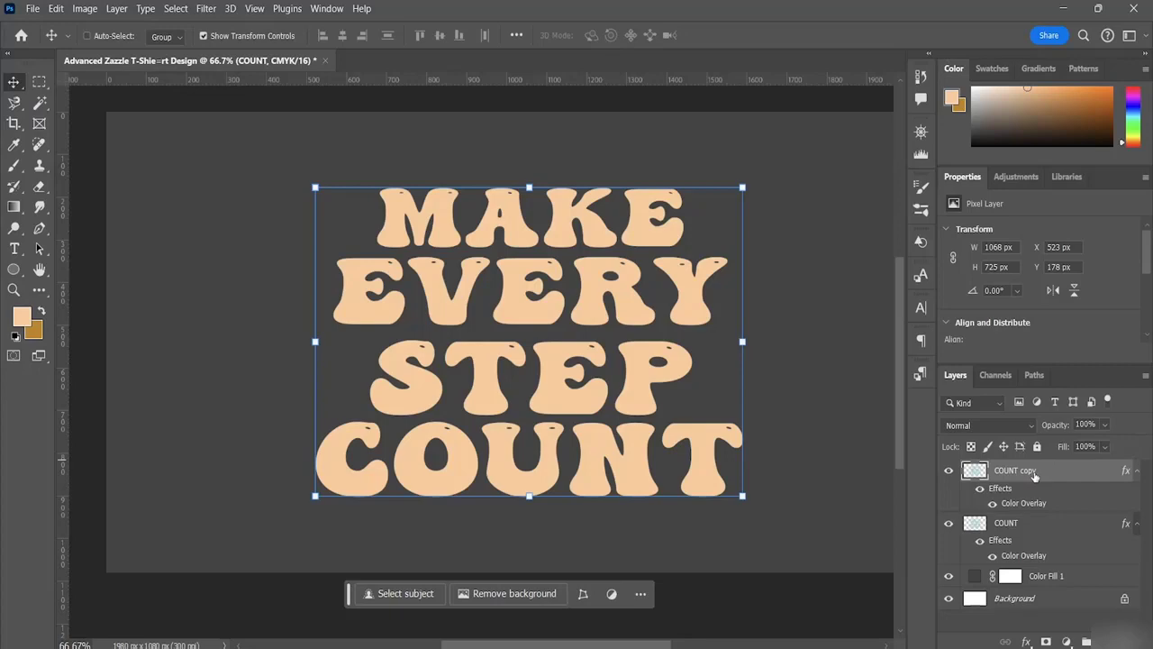
double_click(1034, 474)
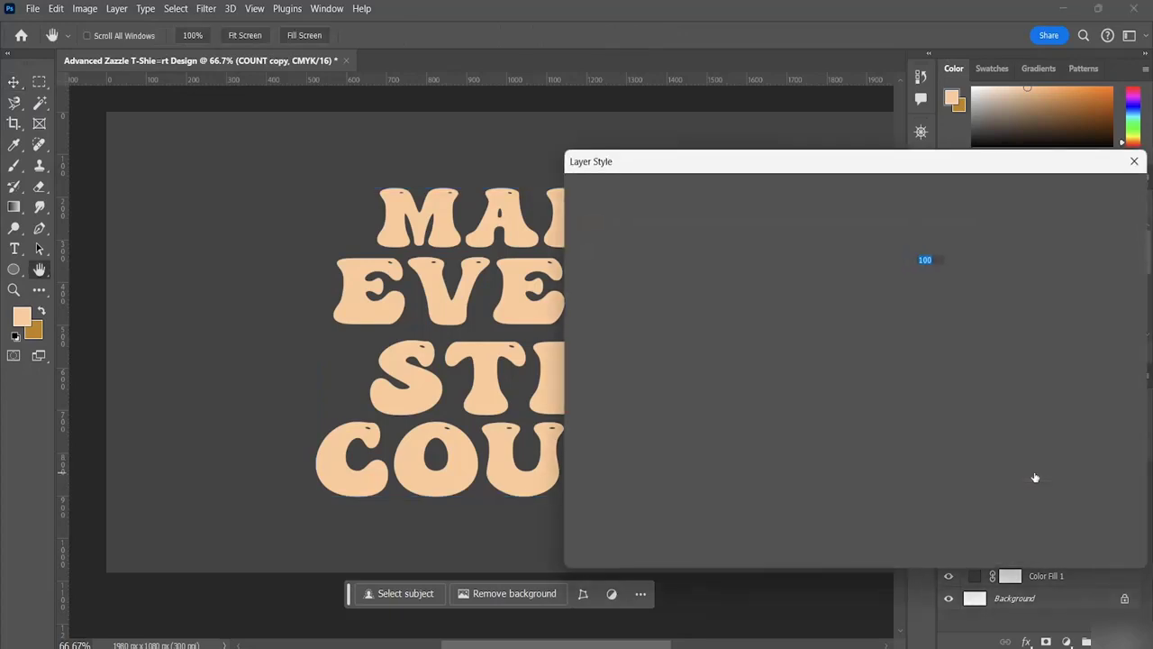
left_click(1133, 163)
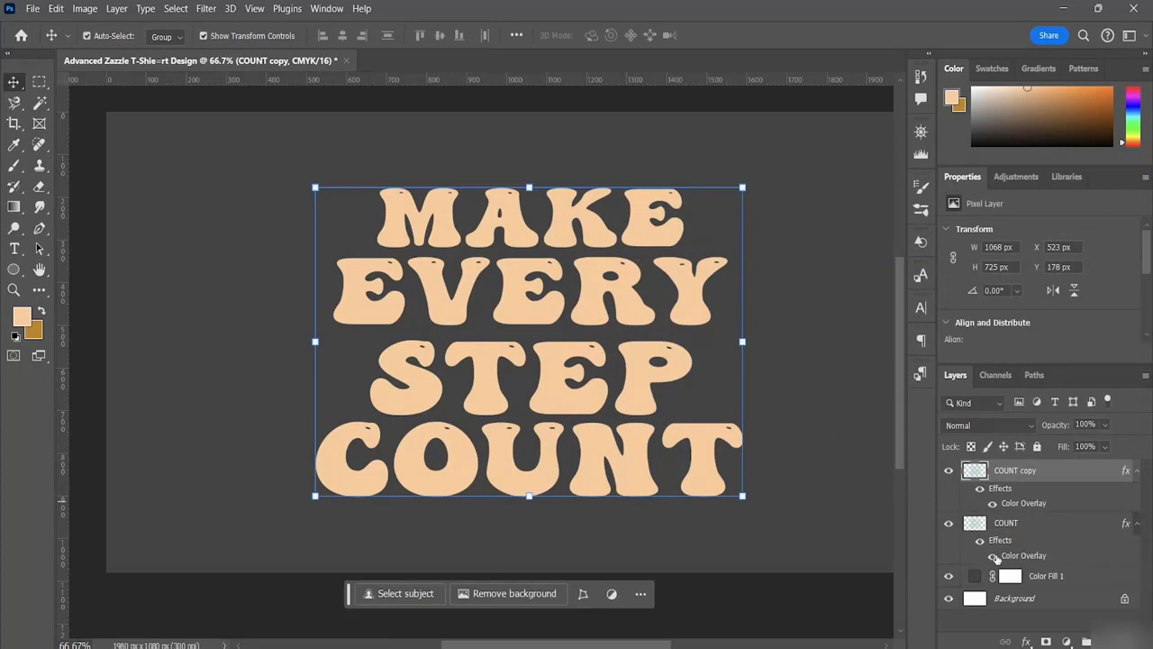
key("ctrl+j")
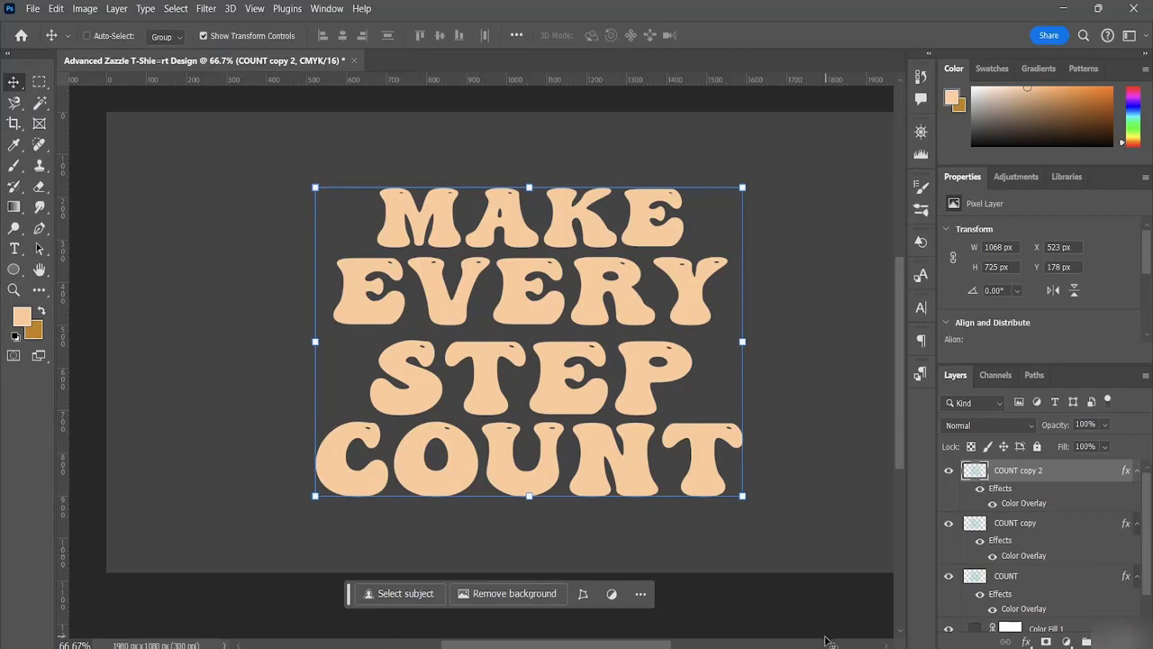
Switch to the Adobe Color palette in the browser, copy the teal code #0F6466 and return to Photoshop.
mouse_move(726, 647)
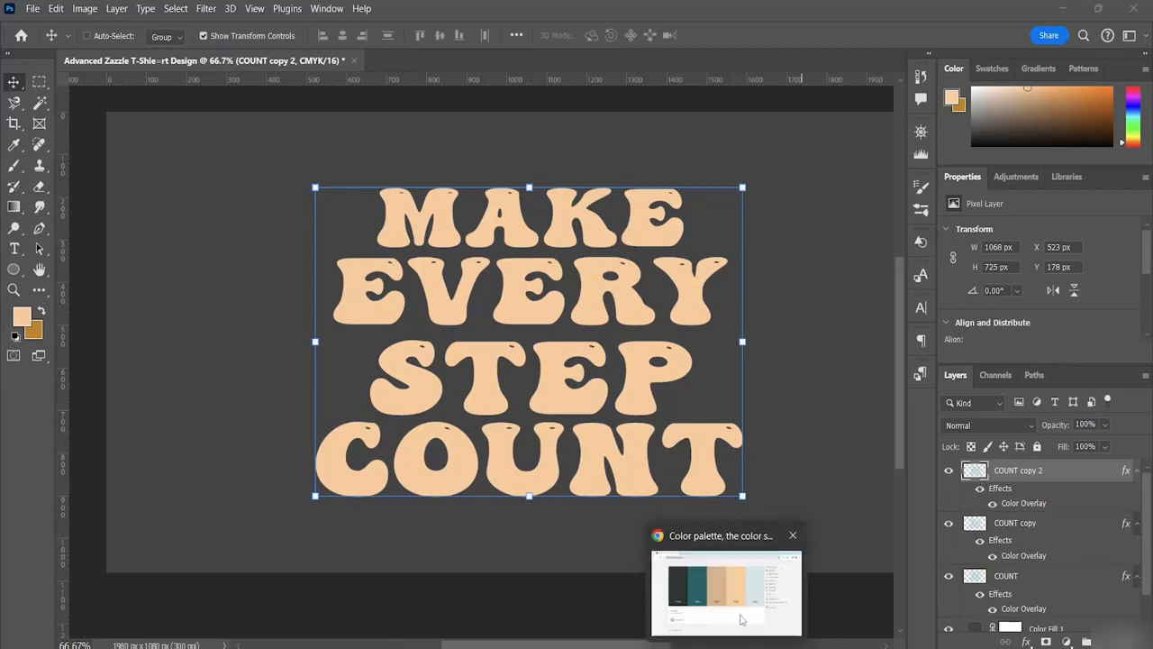
left_click(744, 617)
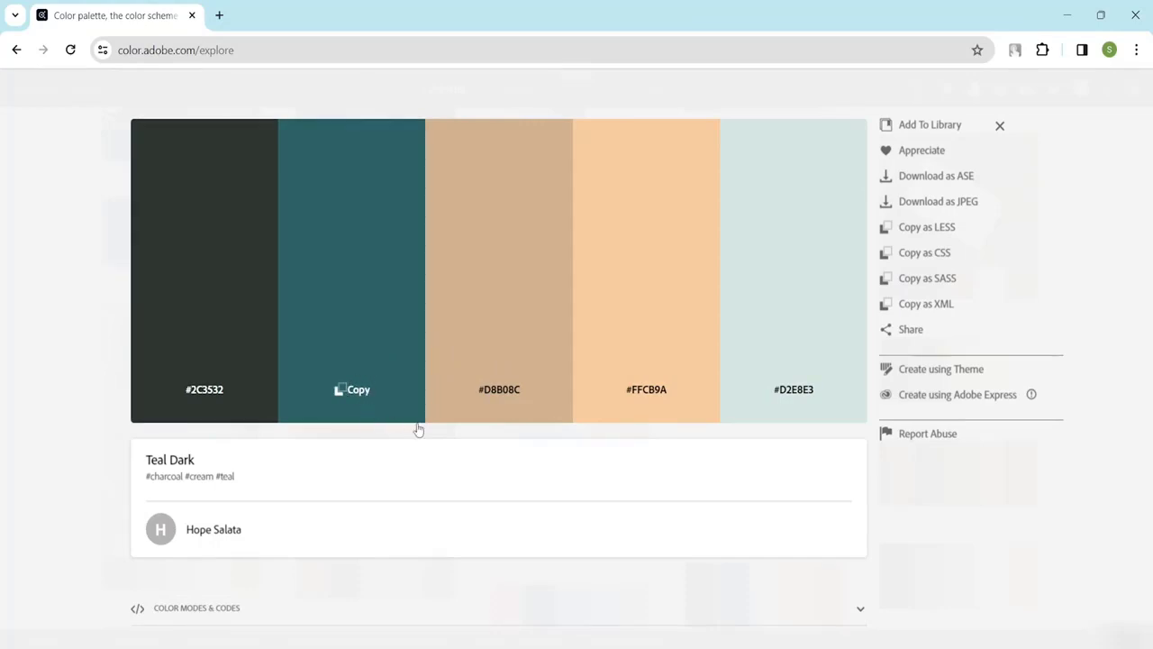
mouse_move(788, 643)
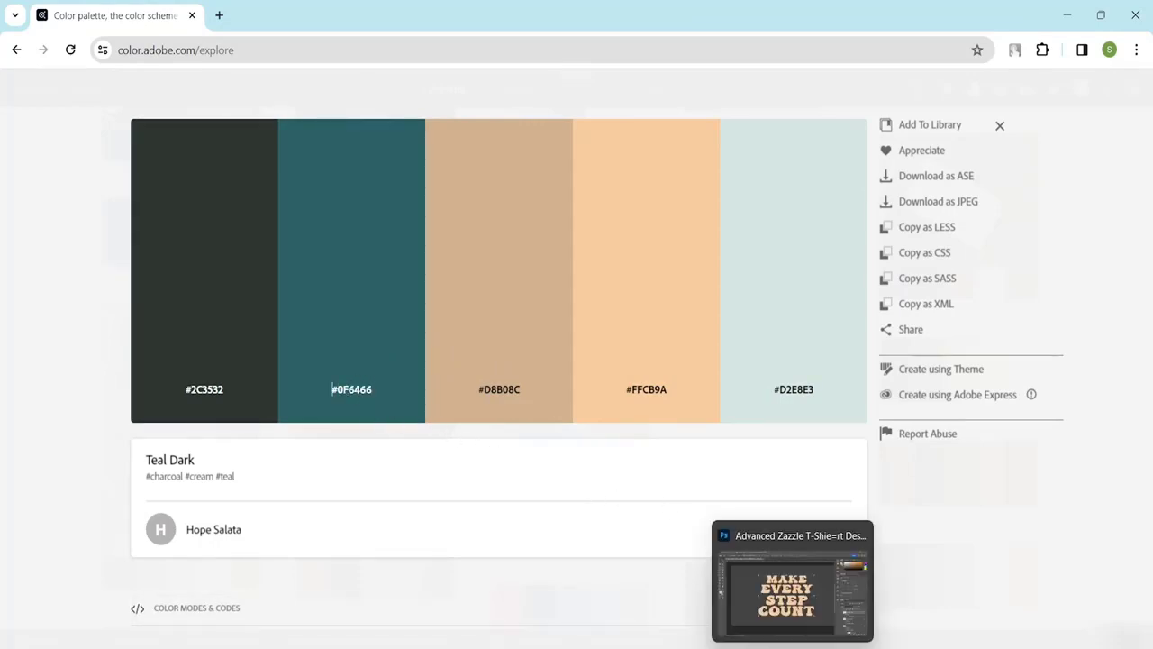
left_click(790, 590)
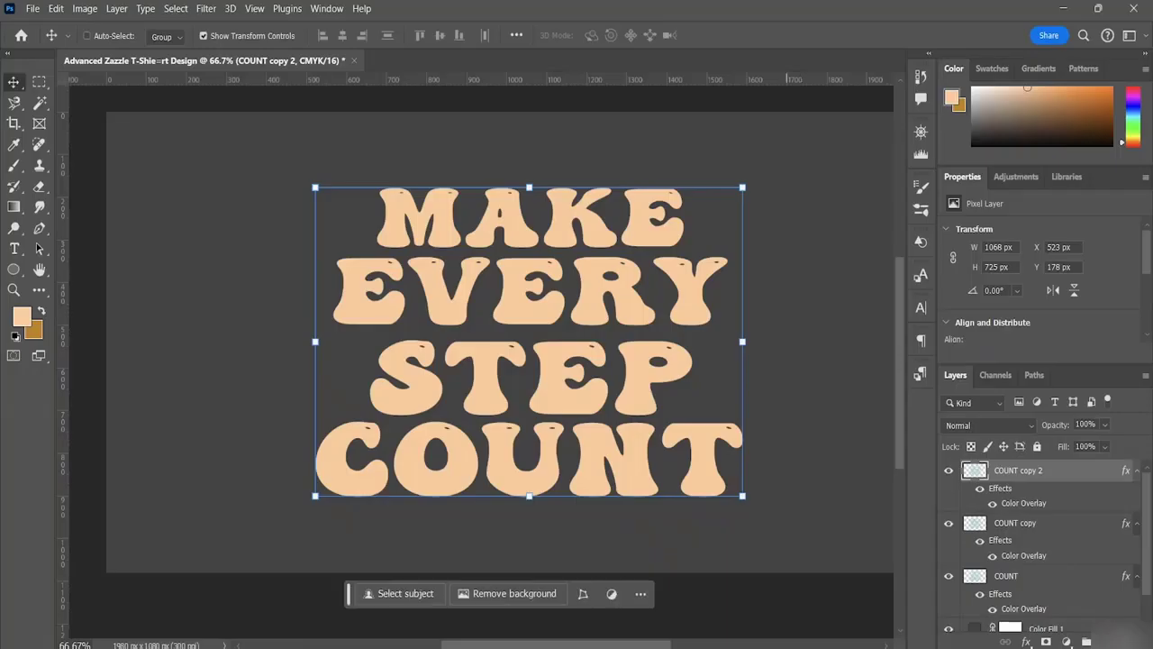
Set the COUNT copy 2 layer's Color Overlay to the teal #0F6466.
double_click(975, 480)
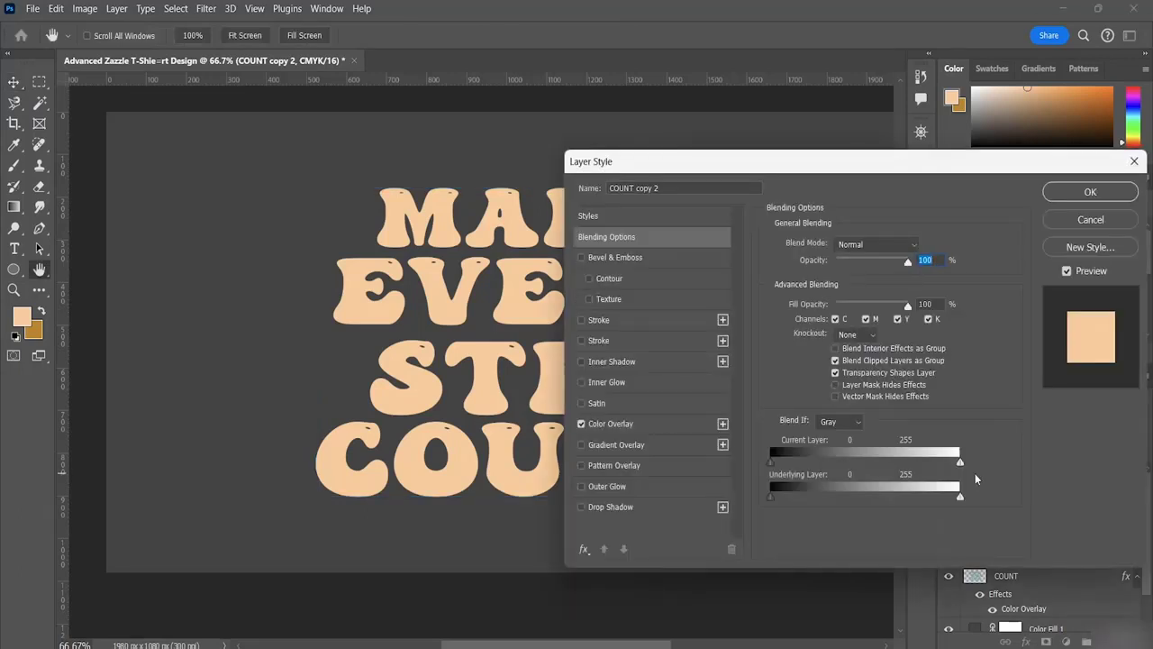
left_click(619, 422)
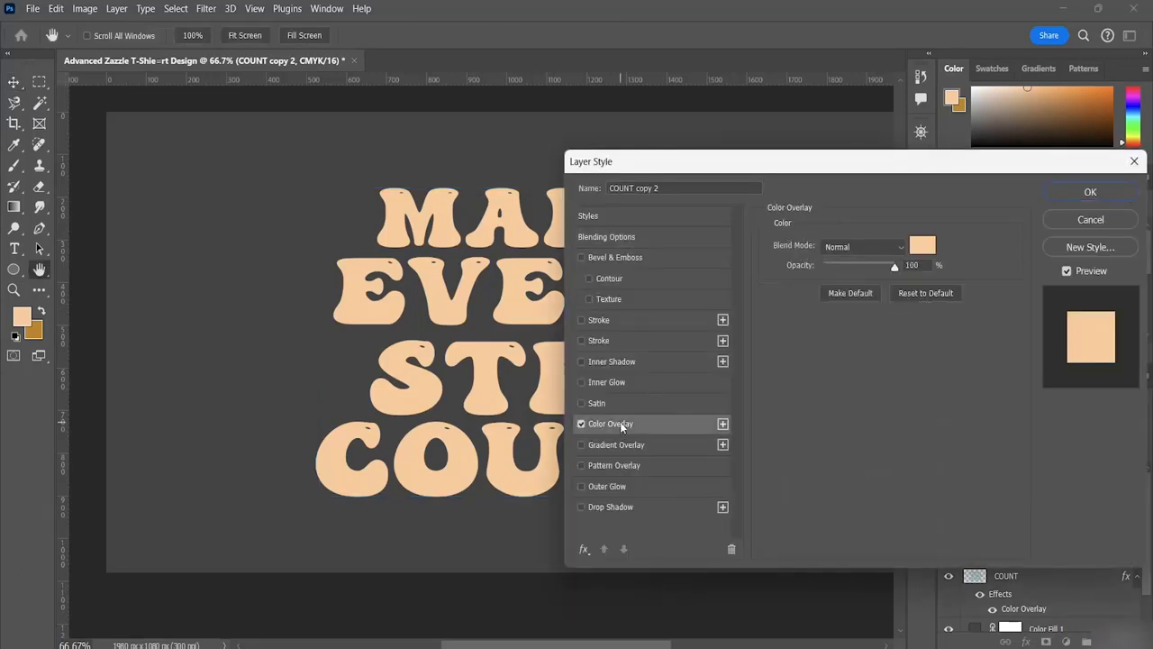
left_click(924, 249)
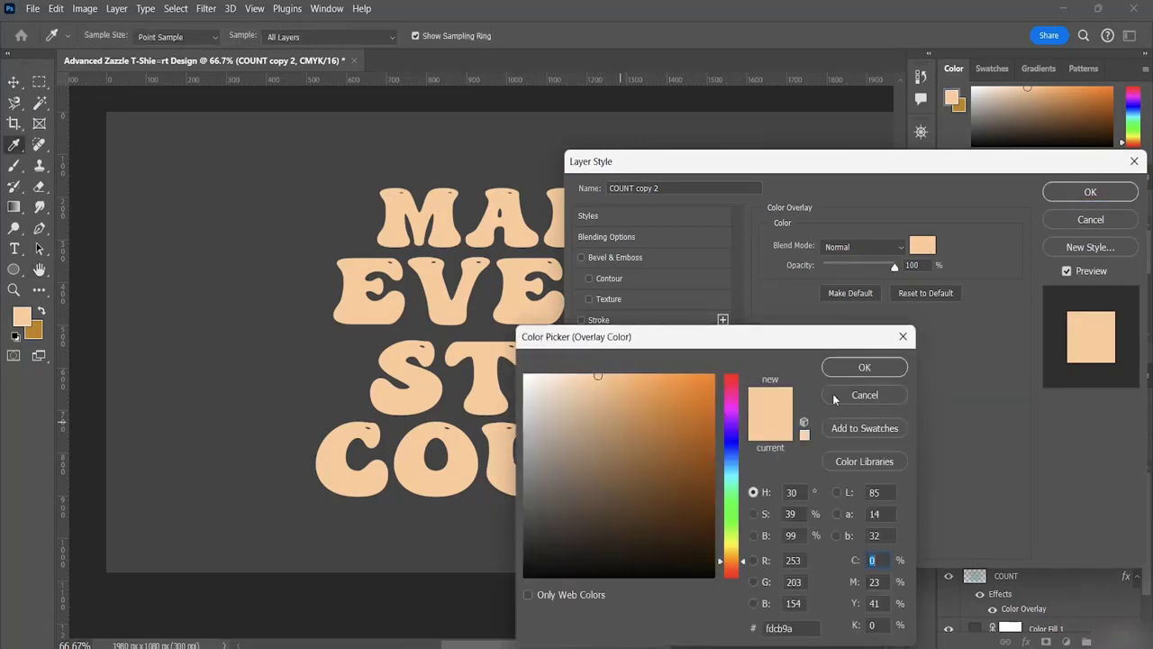
left_click(792, 627)
key("BackSpace")
key("BackSpace")
key("BackSpace")
key("BackSpace")
key("BackSpace")
key("BackSpace")
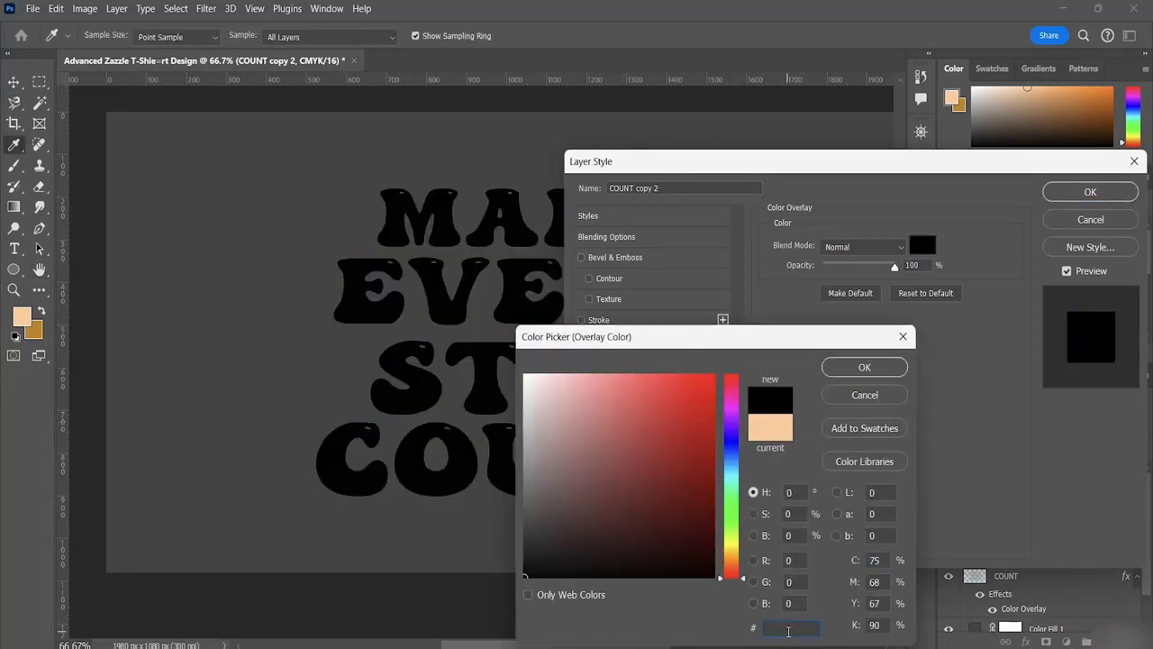
type("0F6466")
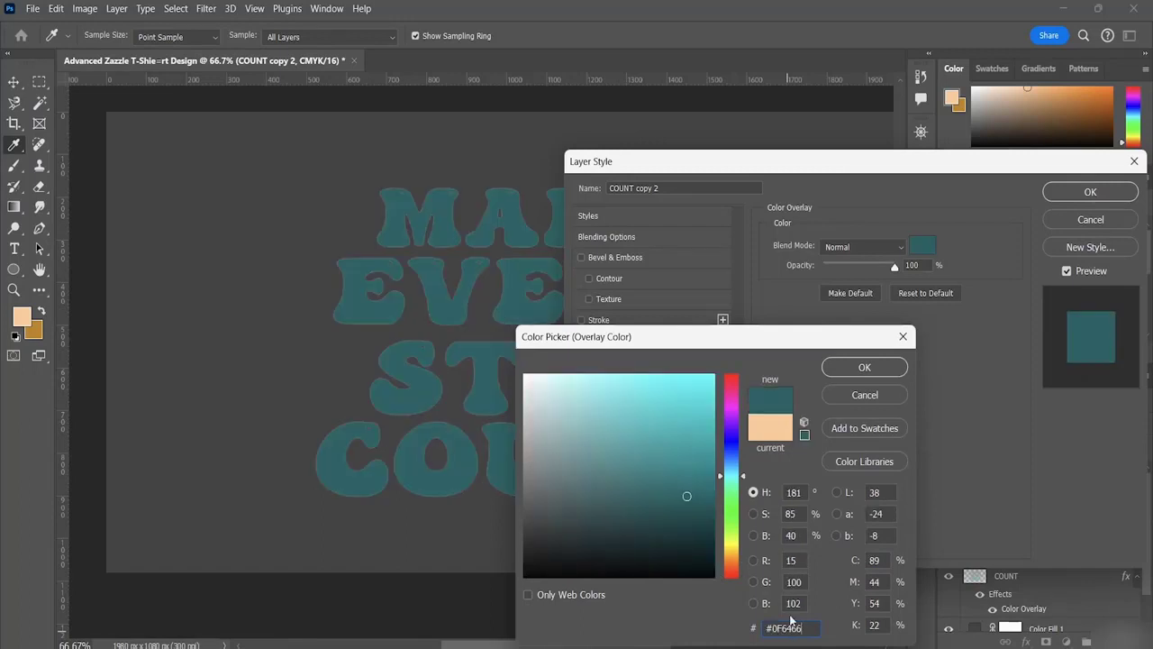
left_click(854, 370)
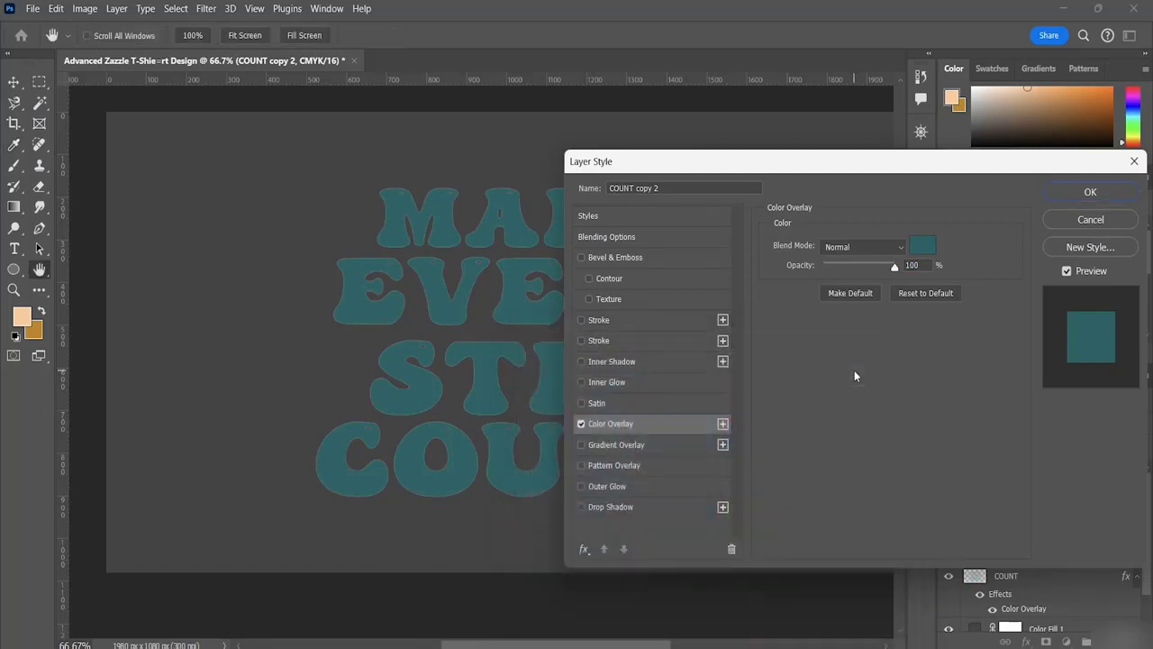
left_click(1090, 193)
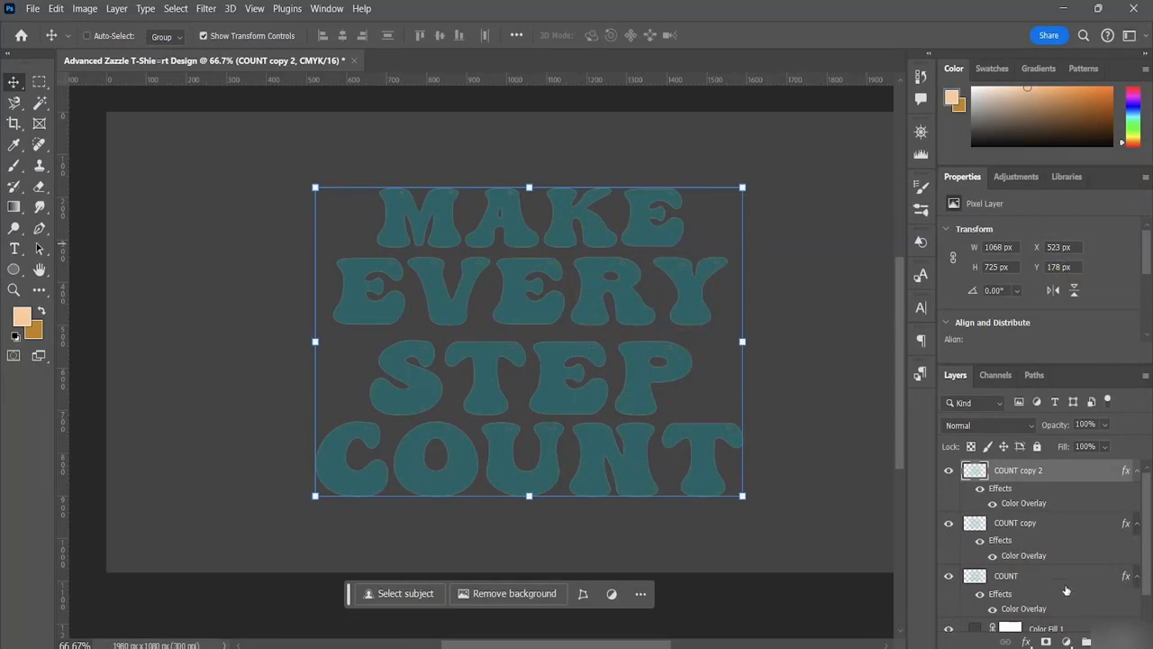
Select the COUNT copy and COUNT layers together and nudge them 9 px to the right, behind the teal lettering.
scroll(1026, 551, "down", 1)
scroll(1026, 553, "up", 1)
left_click(1019, 524)
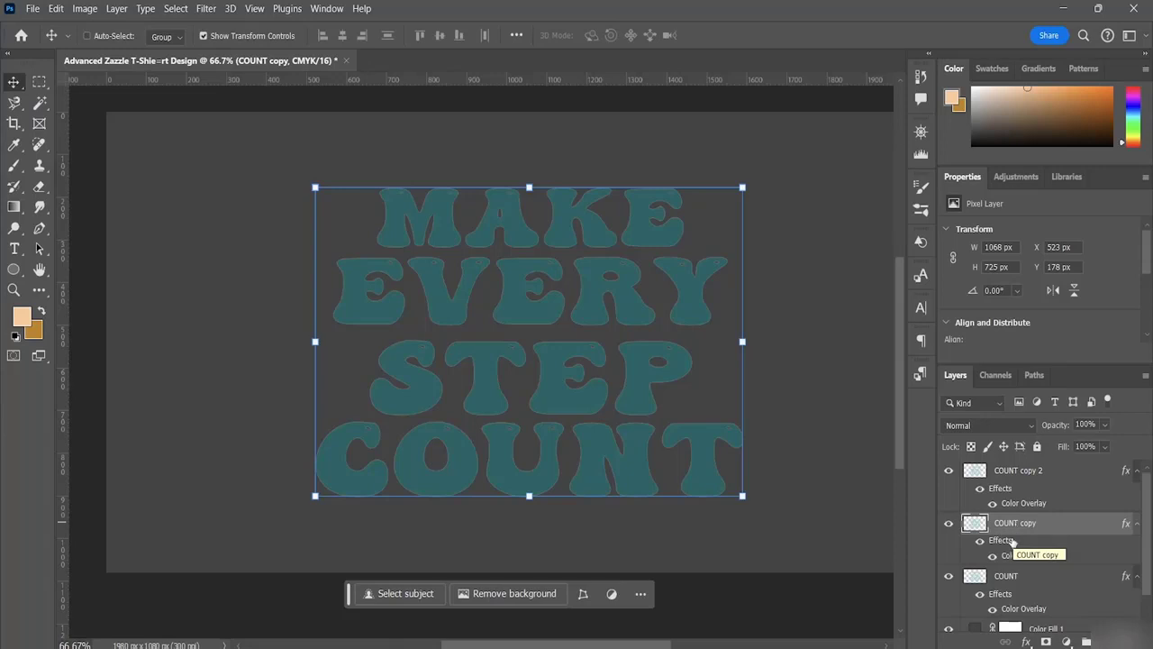
scroll(1013, 533, "down", 1)
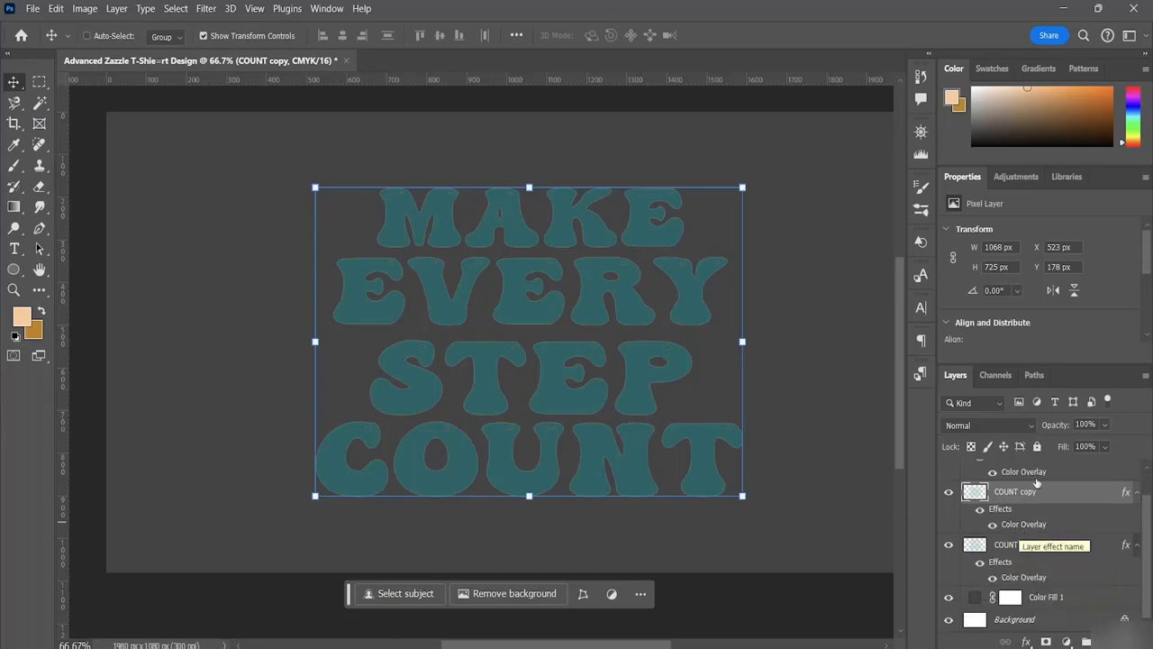
scroll(1031, 522, "up", 1)
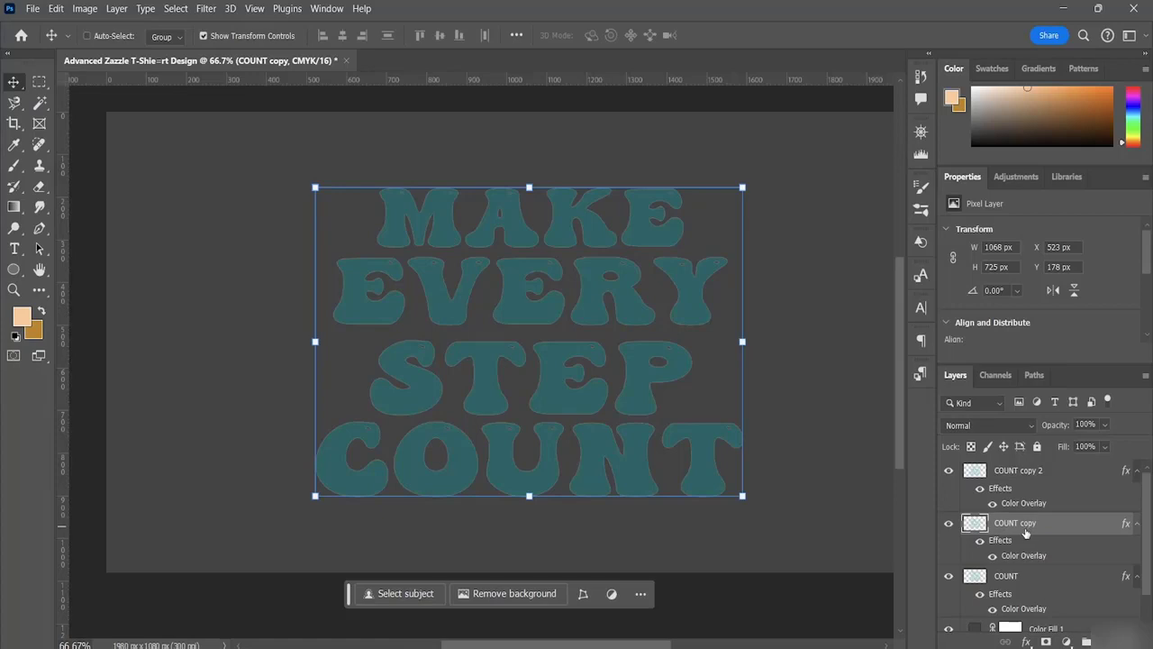
left_click(1006, 576, "shift")
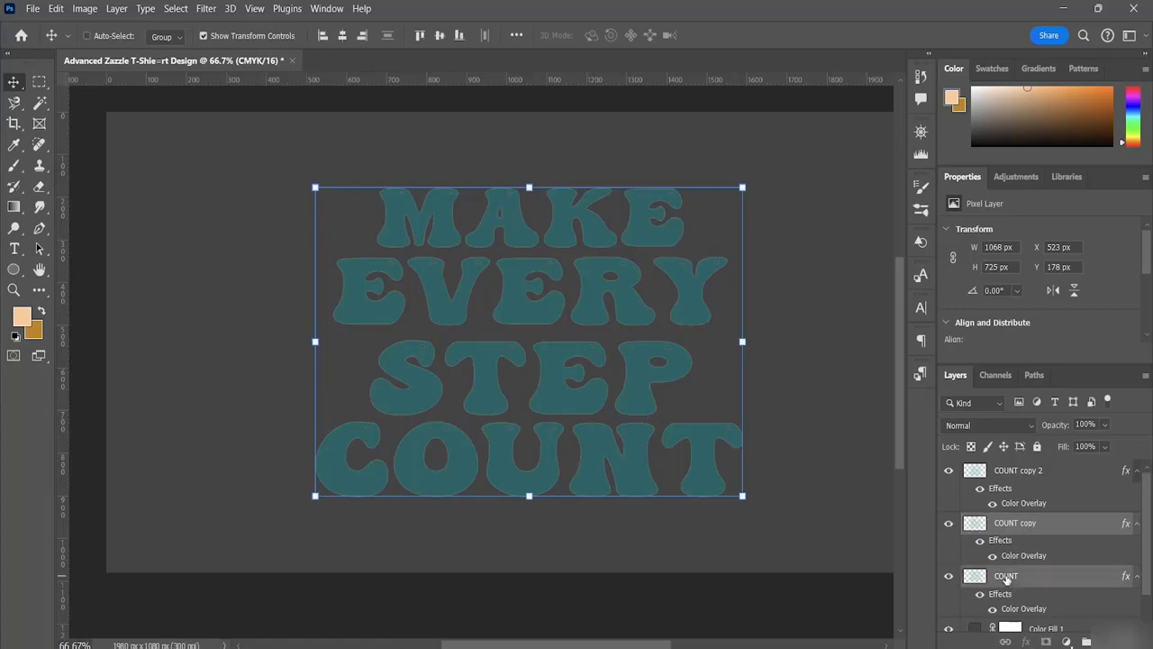
key("Right")
key("Right")
key("Right")
key("Right")
key("Right")
key("Right")
key("Right")
key("Right")
key("Right")
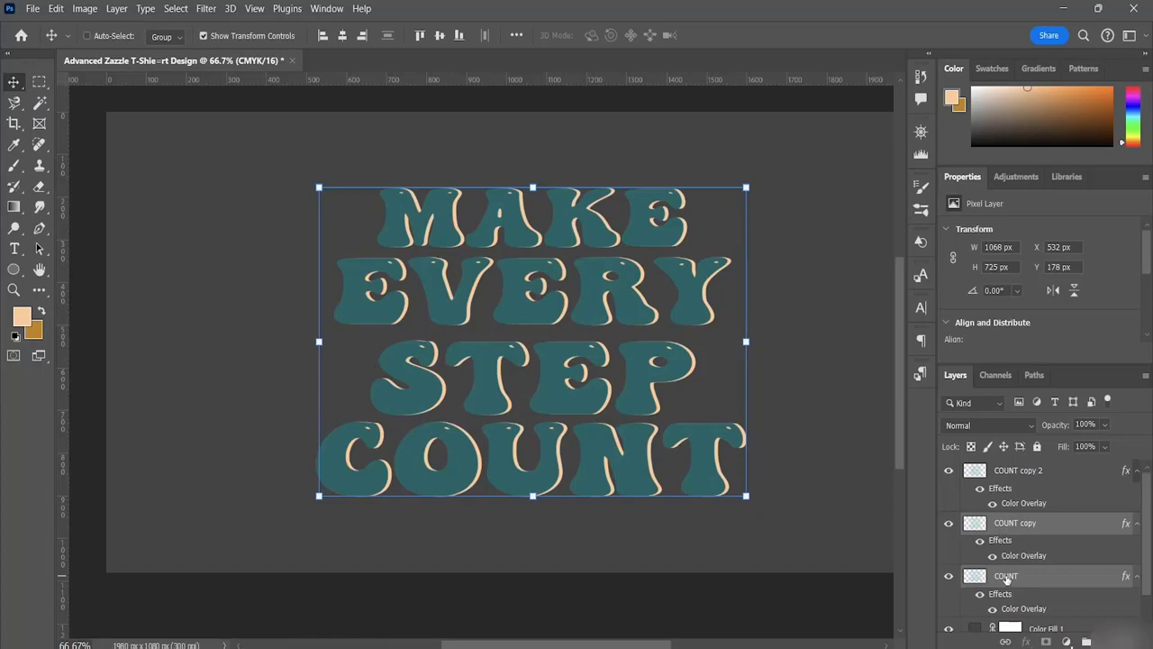
Nudge the selected COUNT copy and COUNT layers 10 px down.
key("Down")
key("Down")
key("Down")
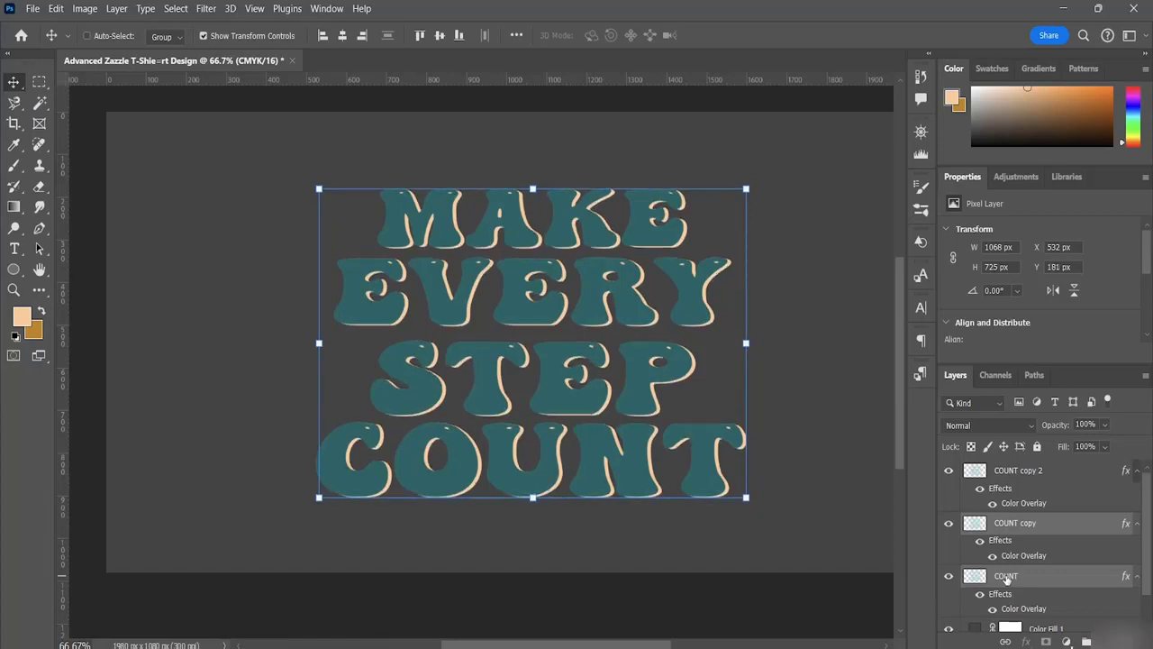
key("Down")
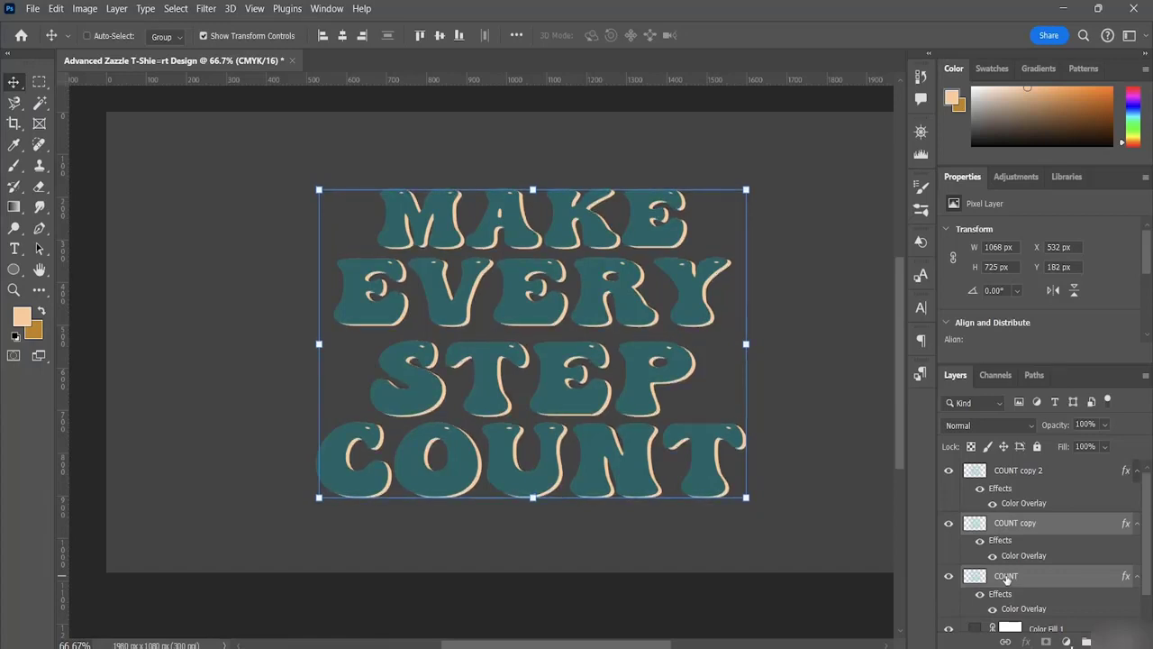
key("Down")
key("Down")
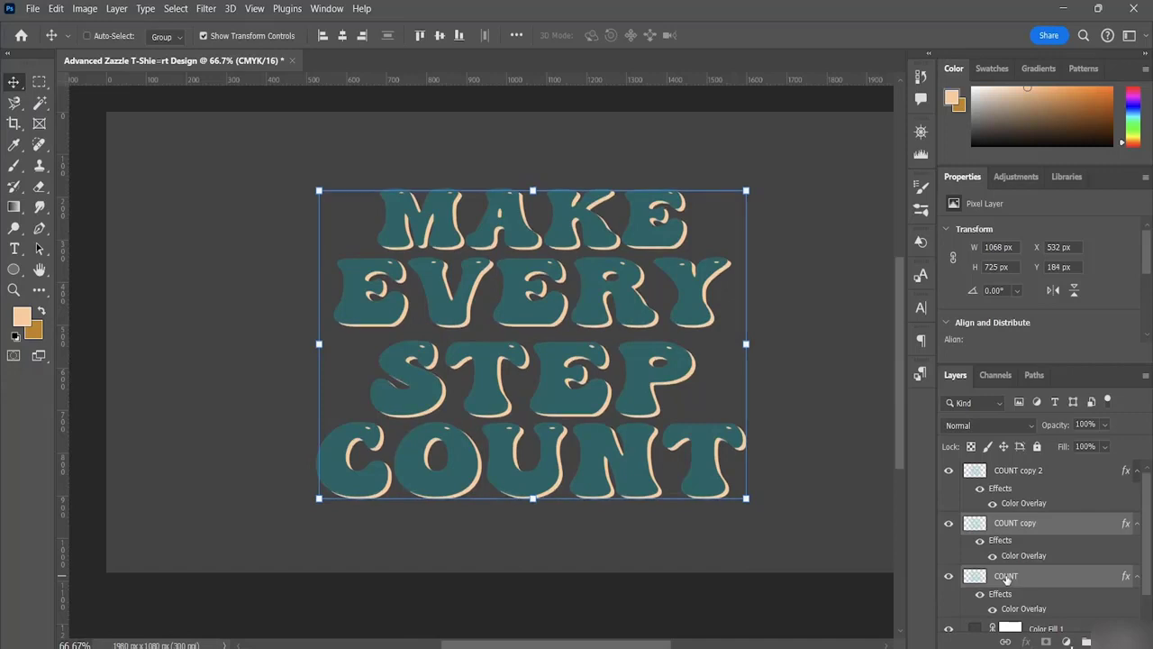
key("Down")
key("Down")
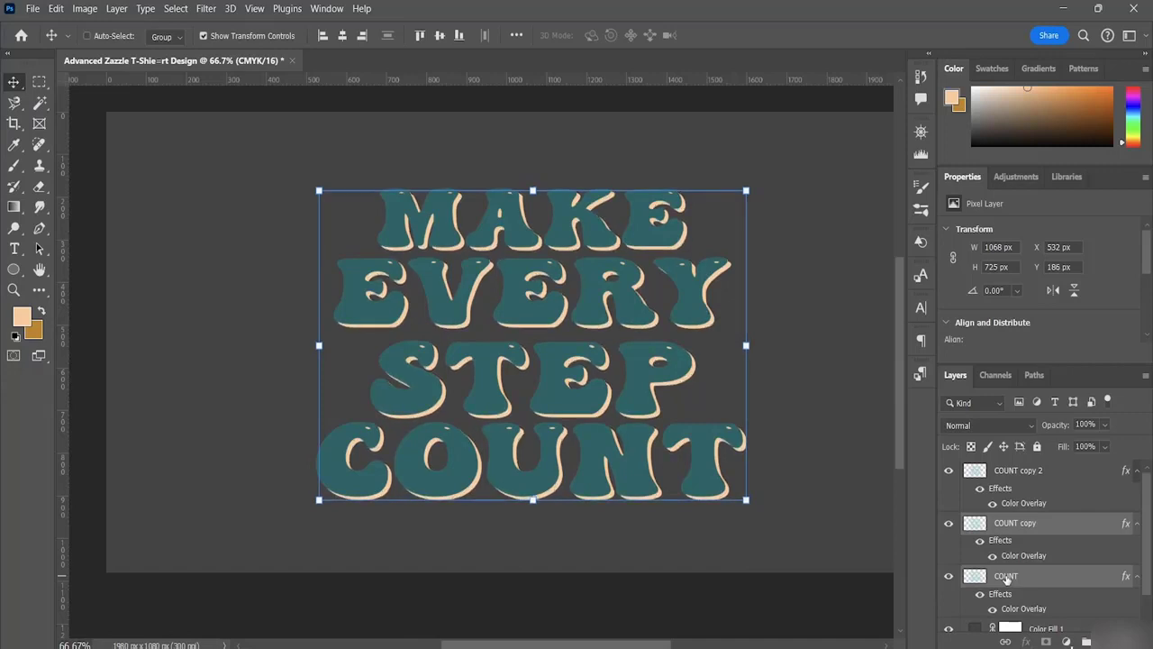
key("Down")
key("Down")
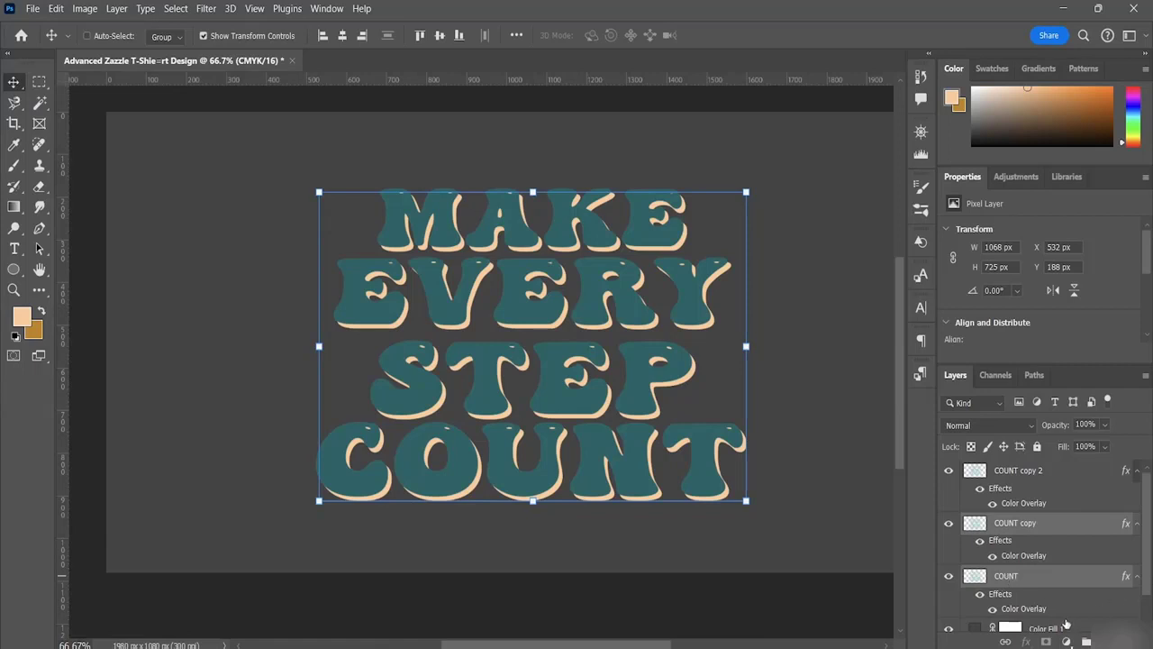
With COUNT copy 2 selected, draw a closed curved Pen tool path about 1359 by 210 px across lower MAKE and most of EVERY.
double_click(1009, 470)
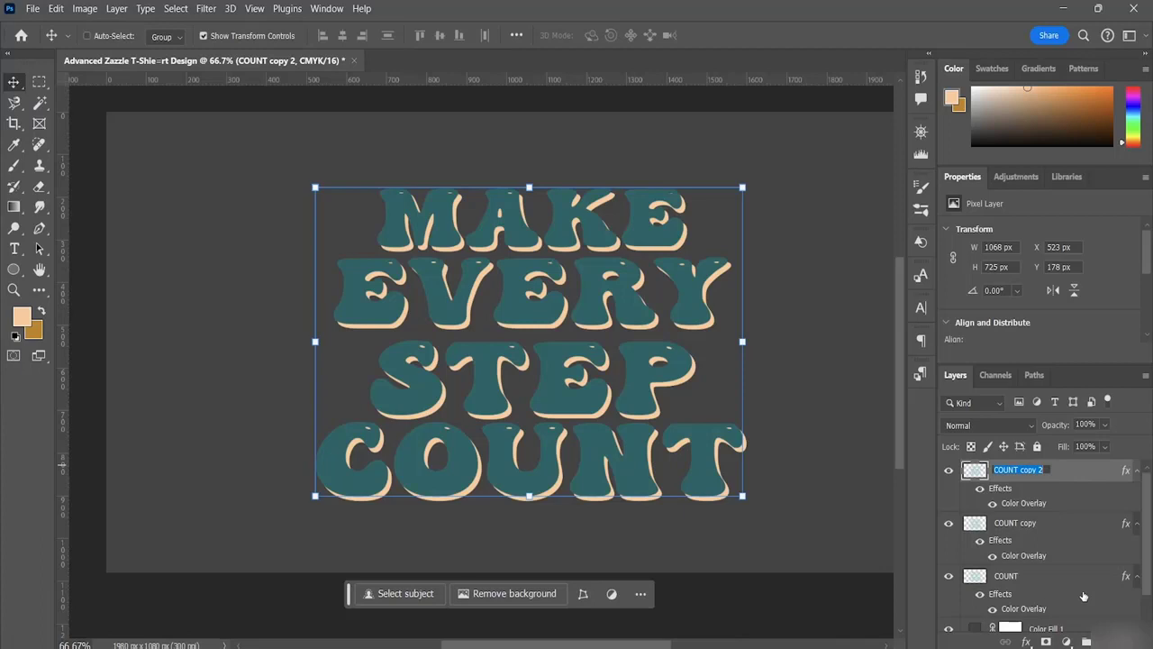
left_click(1123, 460)
left_click(39, 228)
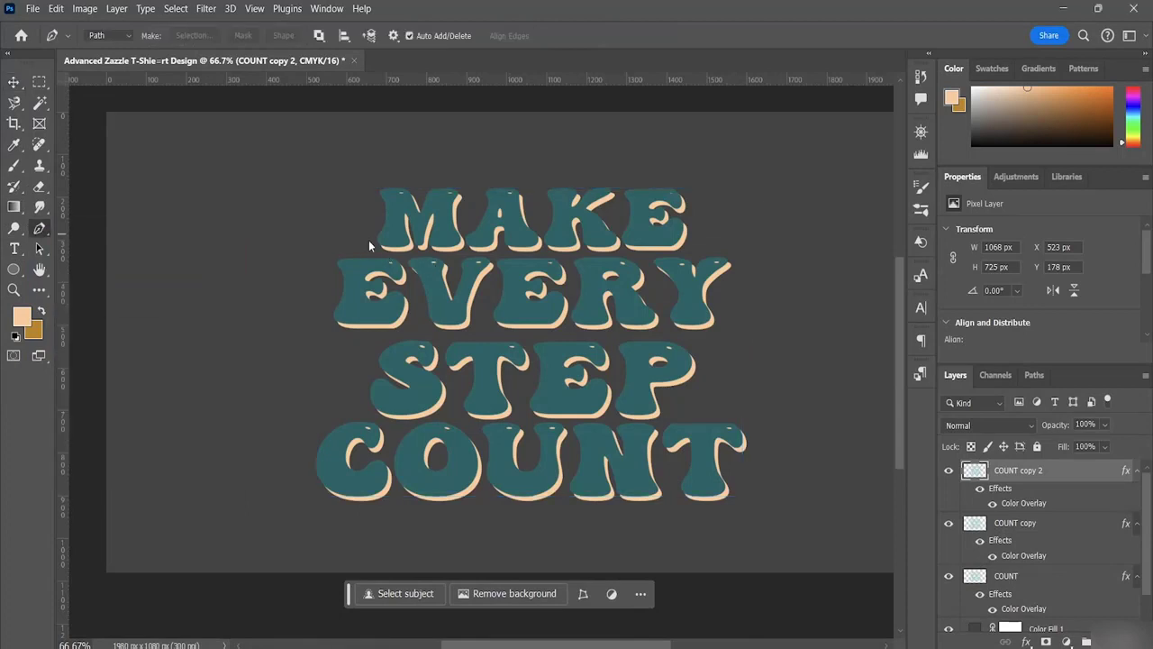
right_click(38, 228)
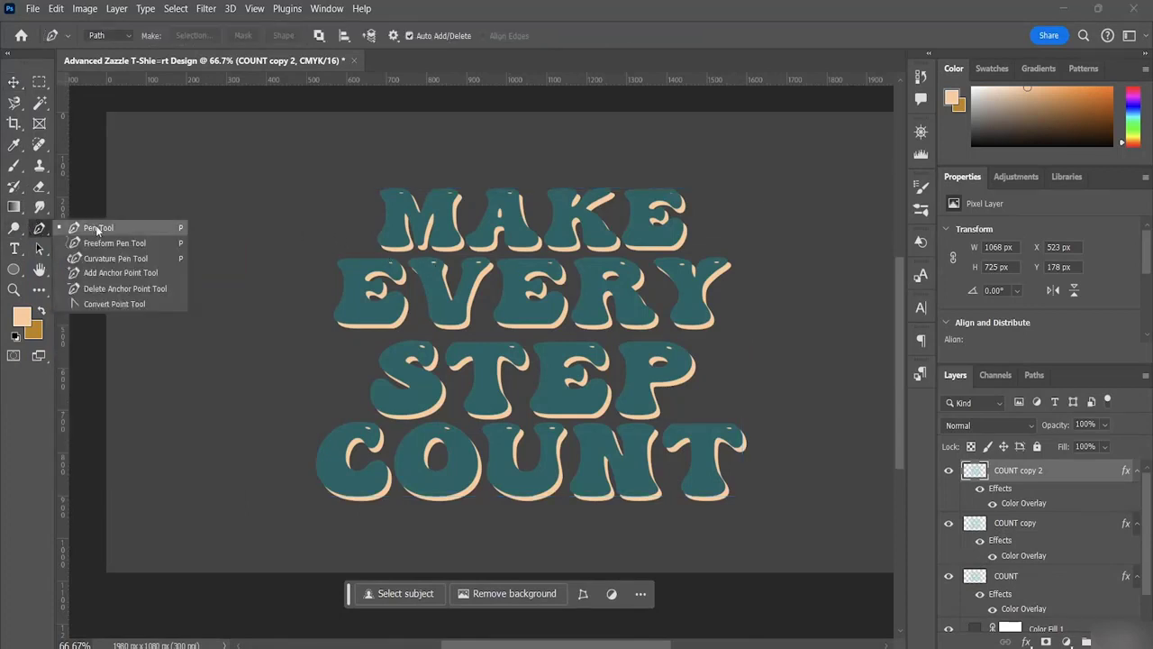
left_click(90, 229)
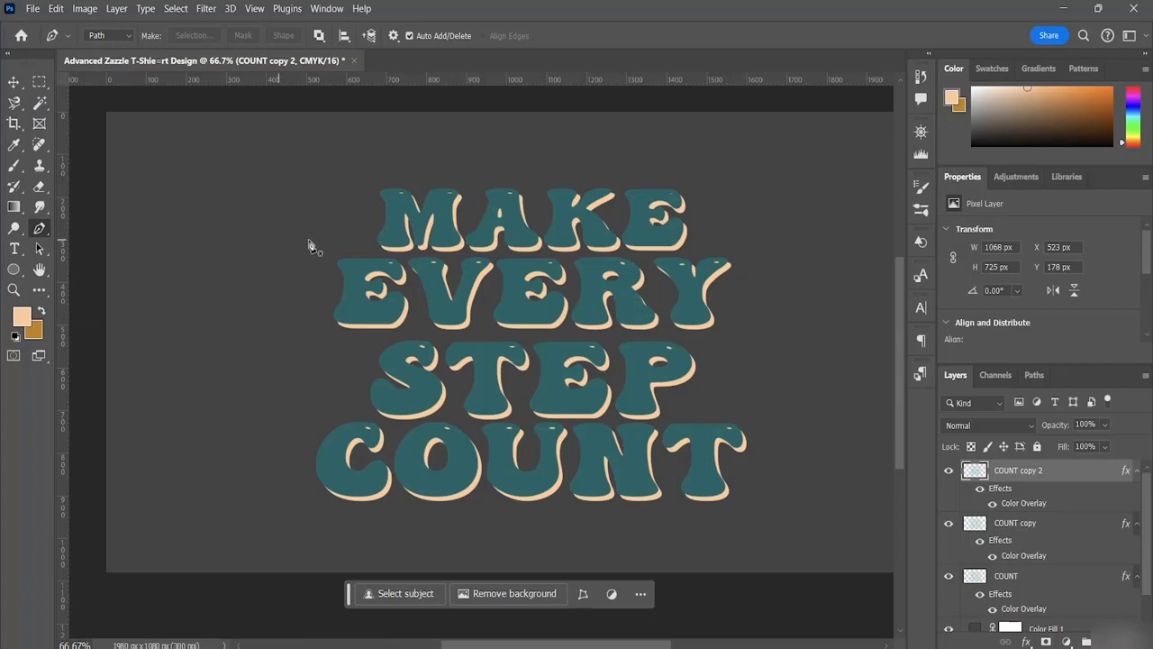
left_click(281, 276)
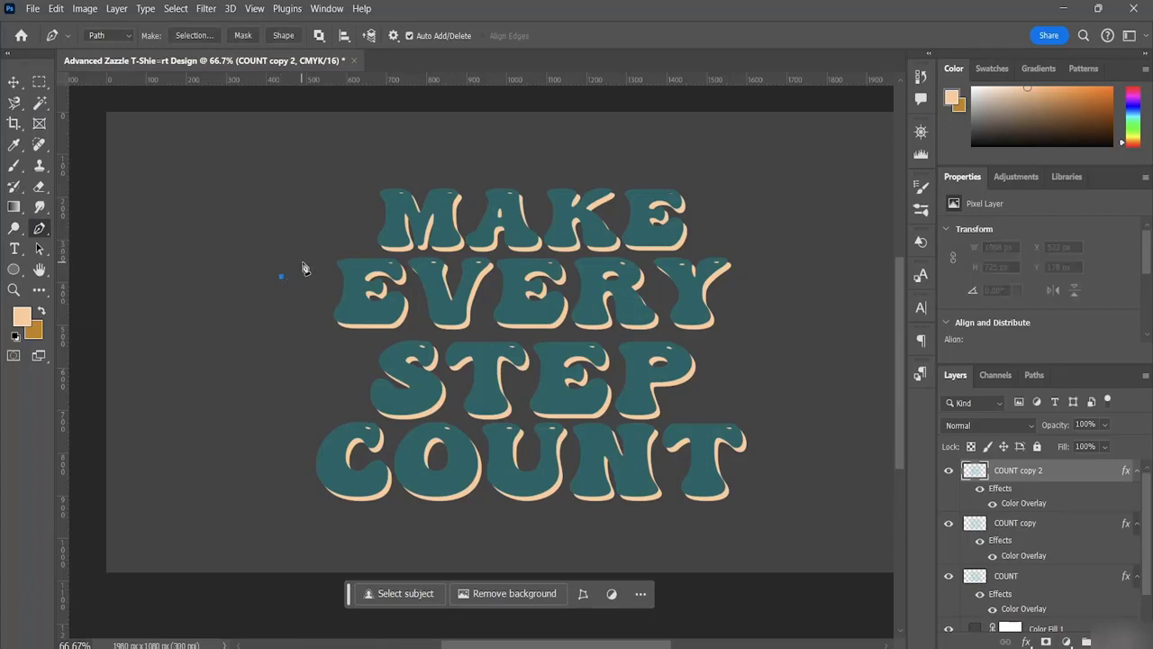
left_click_drag(538, 226, 726, 247)
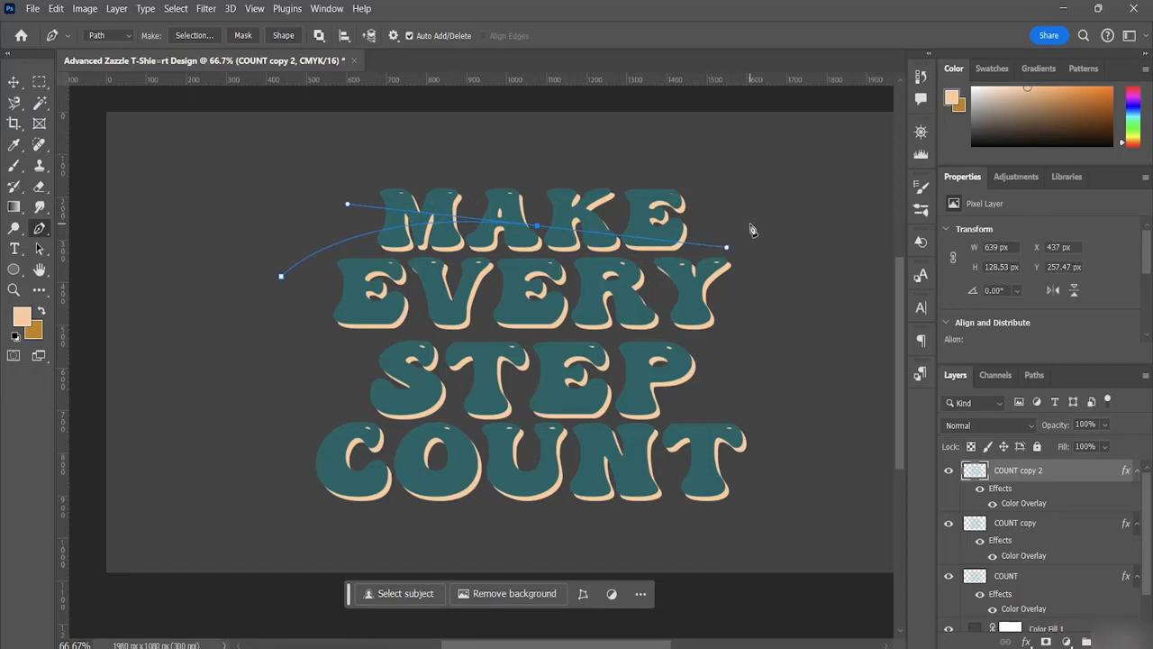
left_click(760, 231)
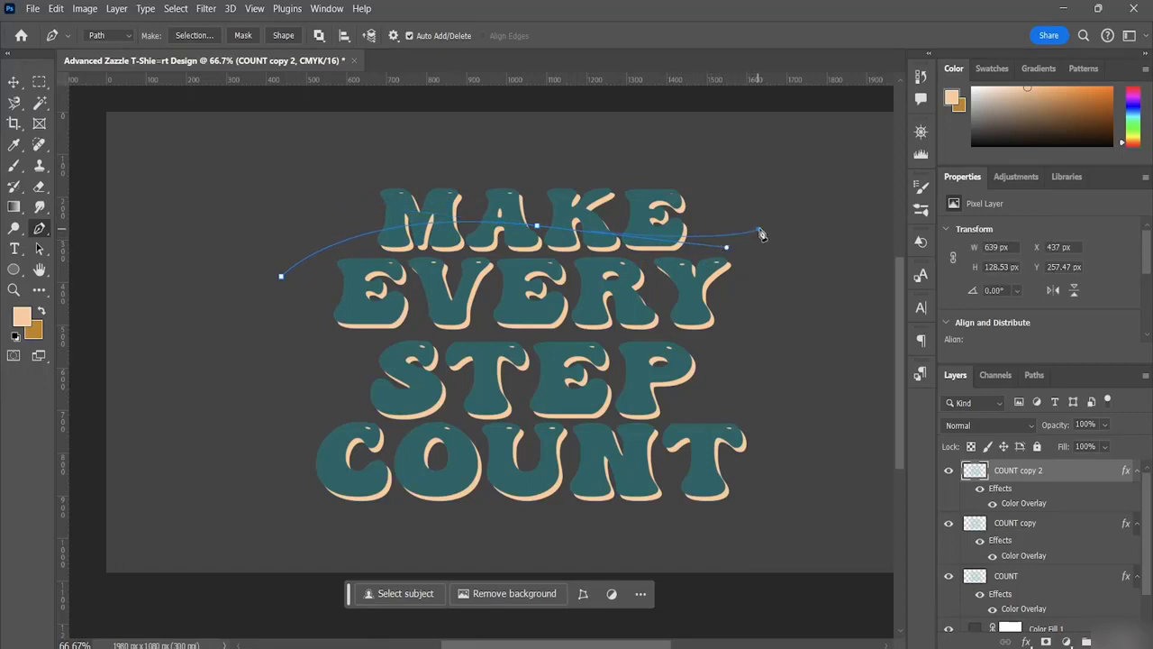
left_click(762, 293)
left_click_drag(299, 309, 128, 303)
left_click(281, 277)
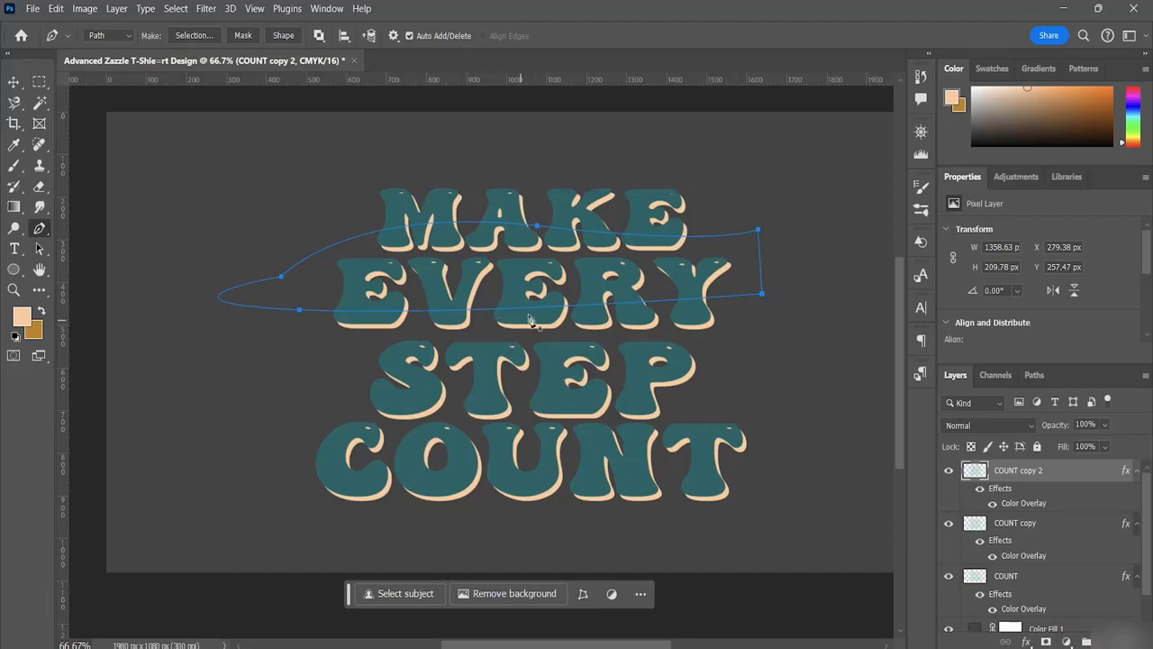
Convert the path to a new selection with 0 px feather, delete that area from the COUNT copy 2 lettering and deselect.
right_click(602, 294)
left_click(645, 335)
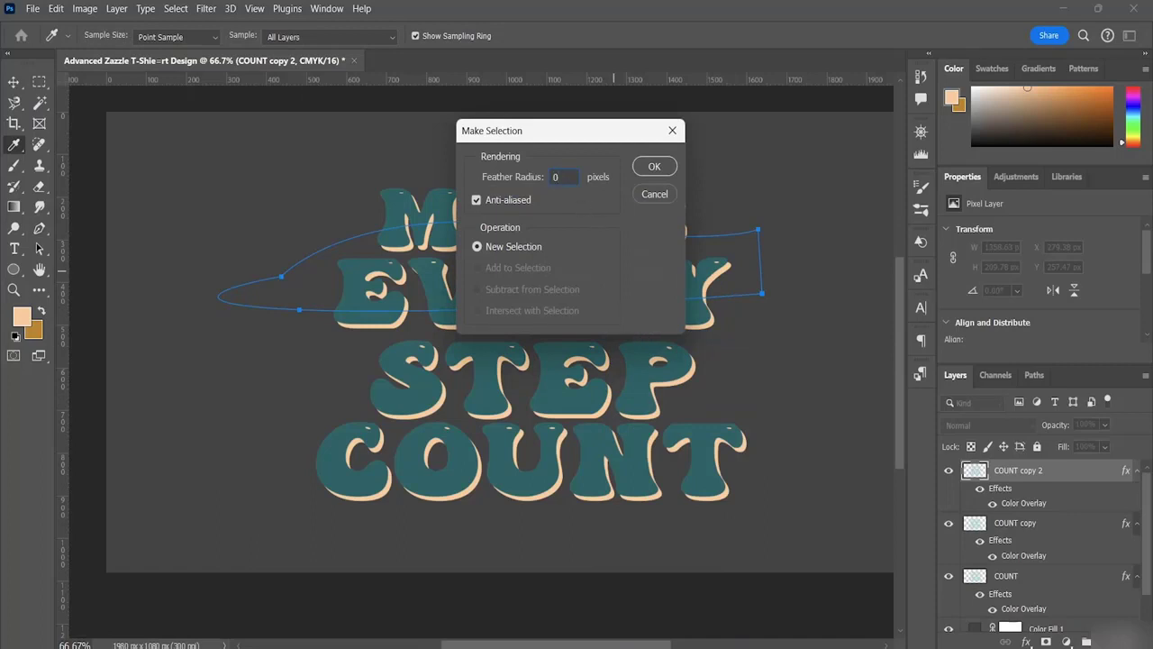
left_click(650, 168)
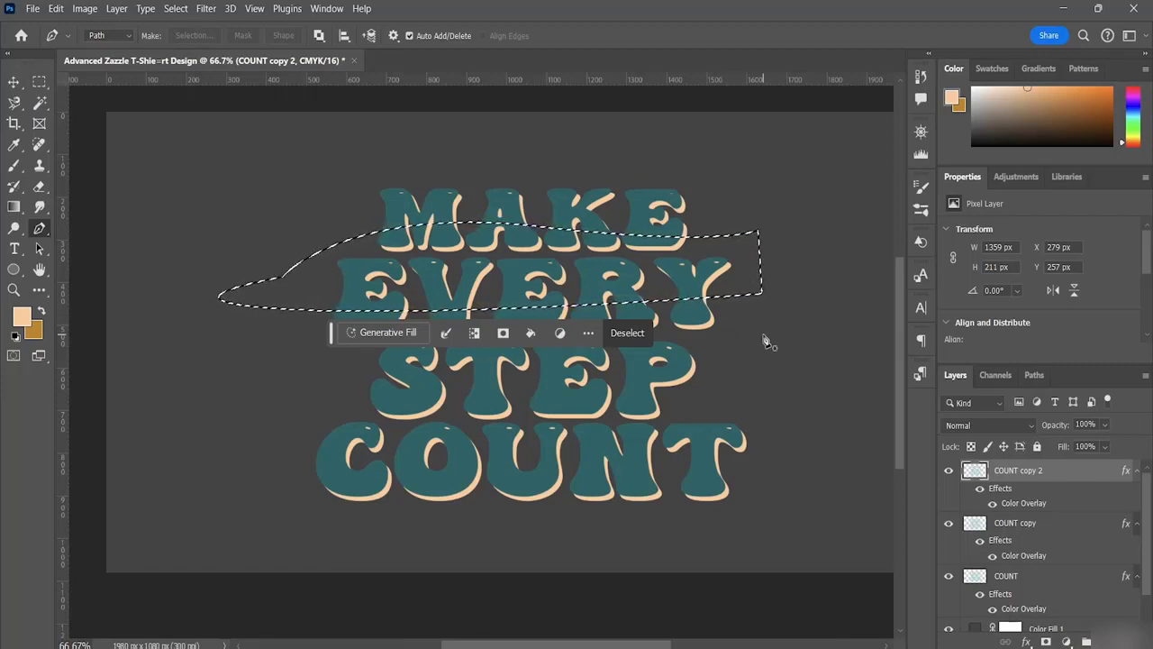
key("shift+alt+BackSpace")
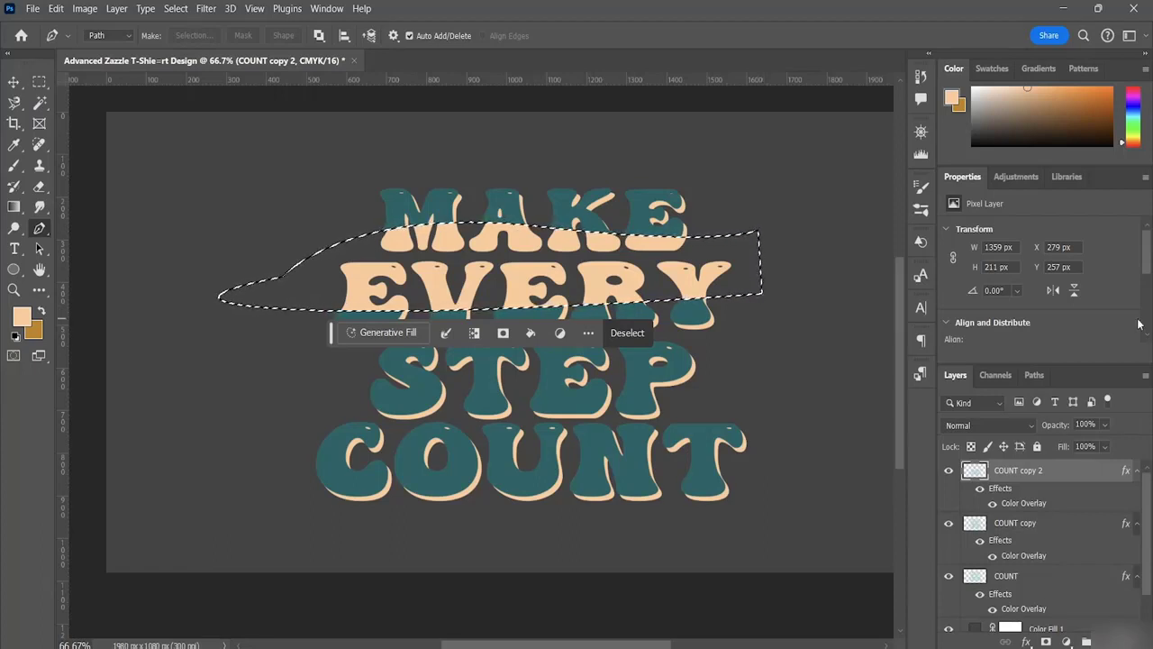
key("ctrl+d")
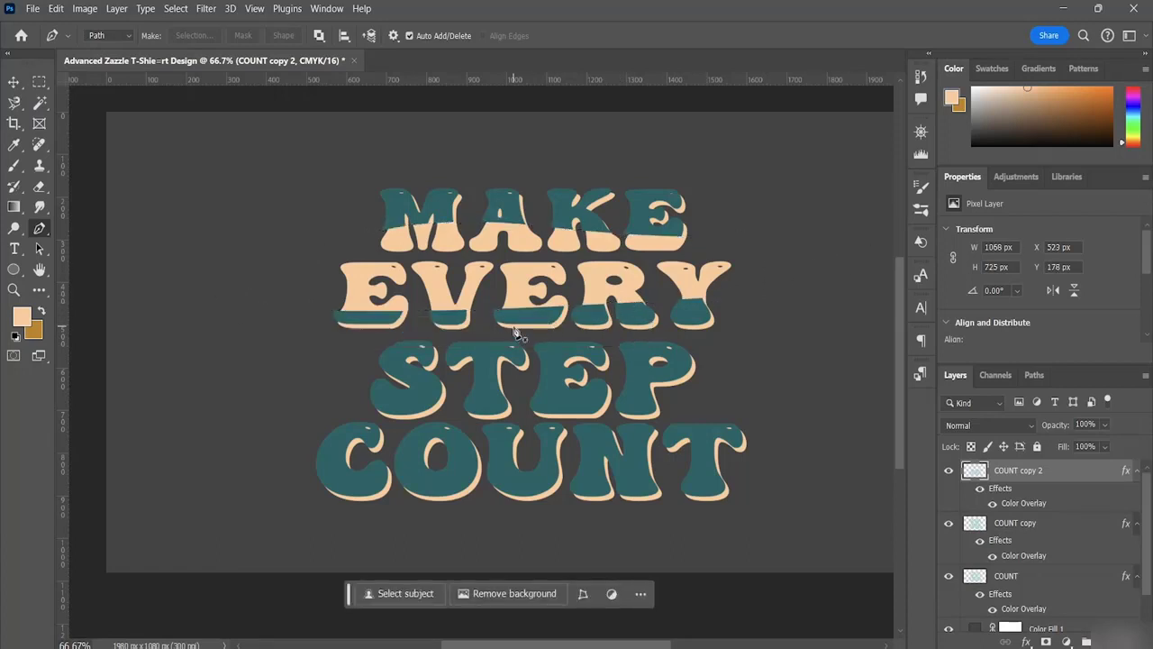
Select the COUNT copy layer and compare the stacked lettering by hiding and showing COUNT copy 2 and COUNT copy, leaving both visible.
left_click(15, 86)
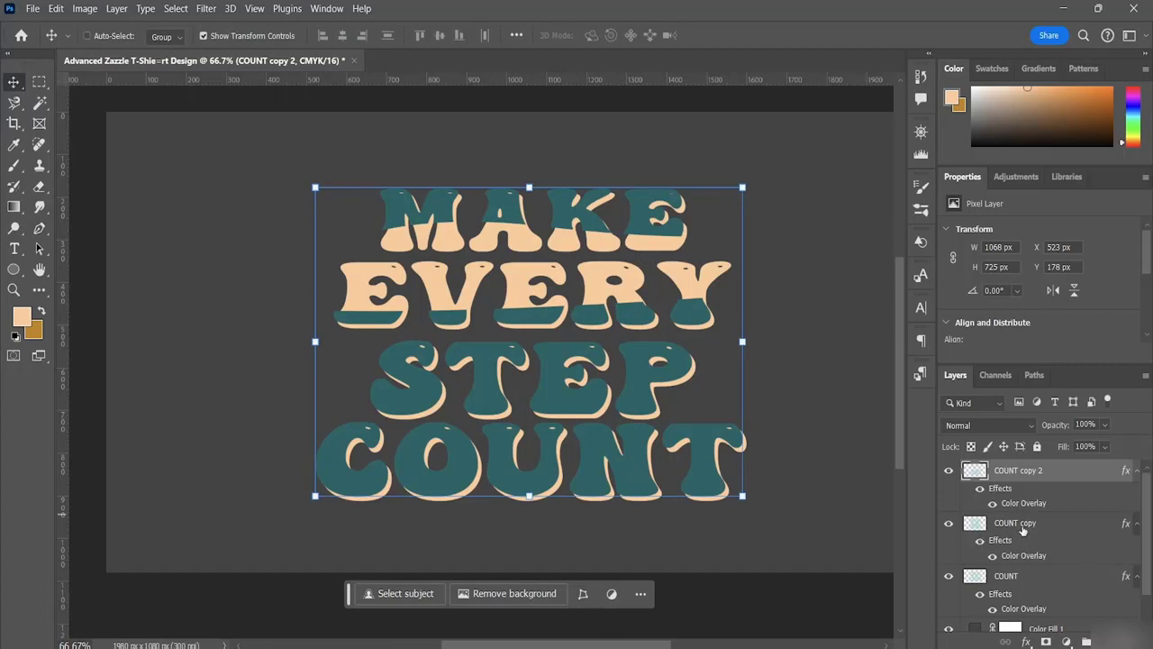
left_click(1022, 527)
left_click(948, 470)
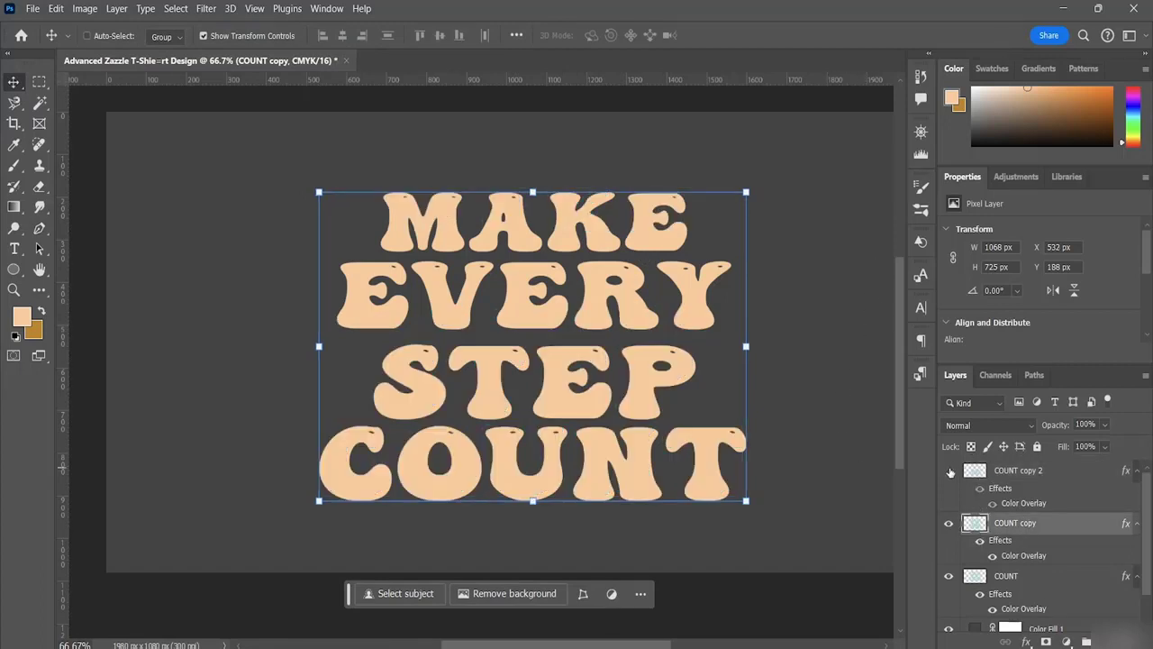
left_click(949, 522)
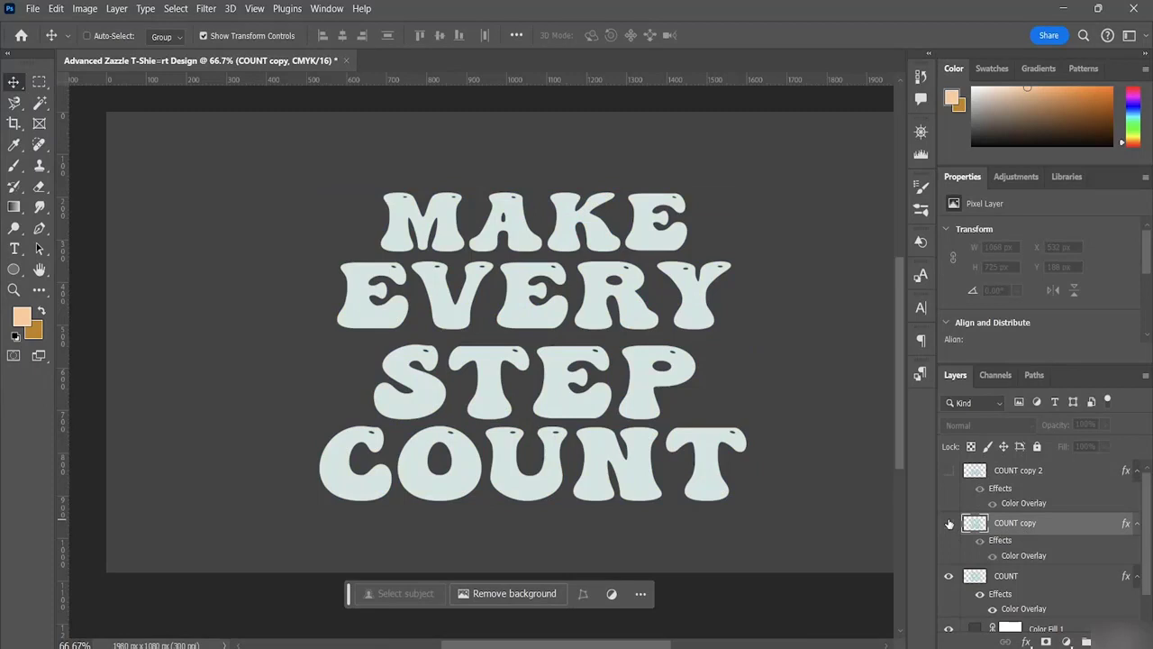
left_click(948, 523)
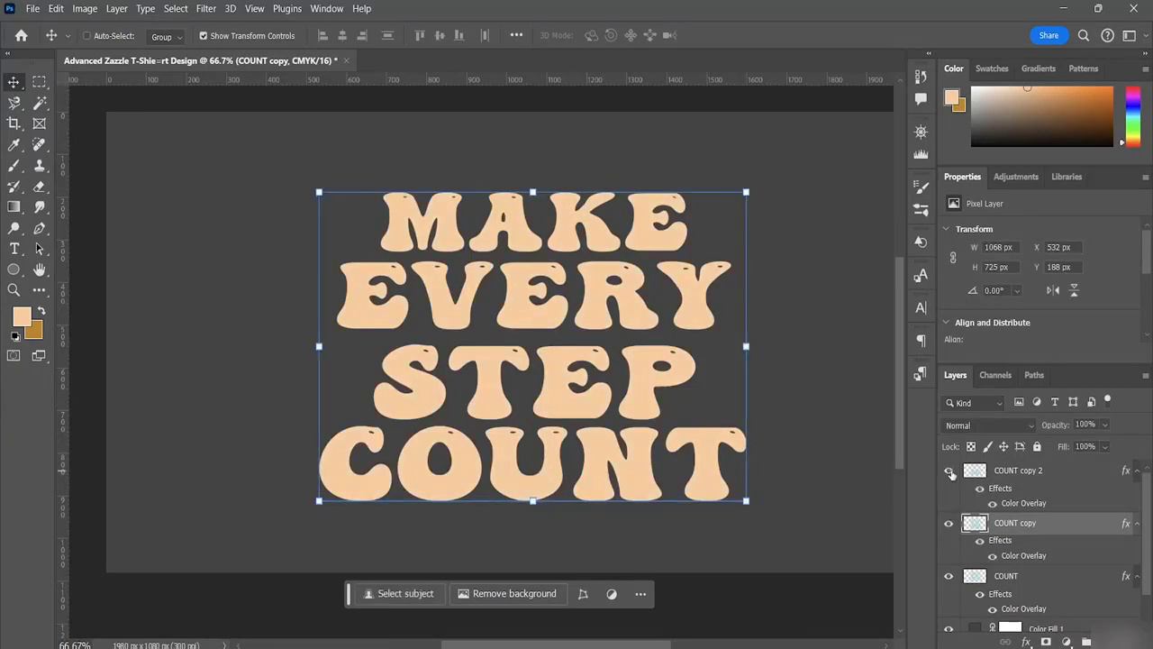
left_click(949, 470)
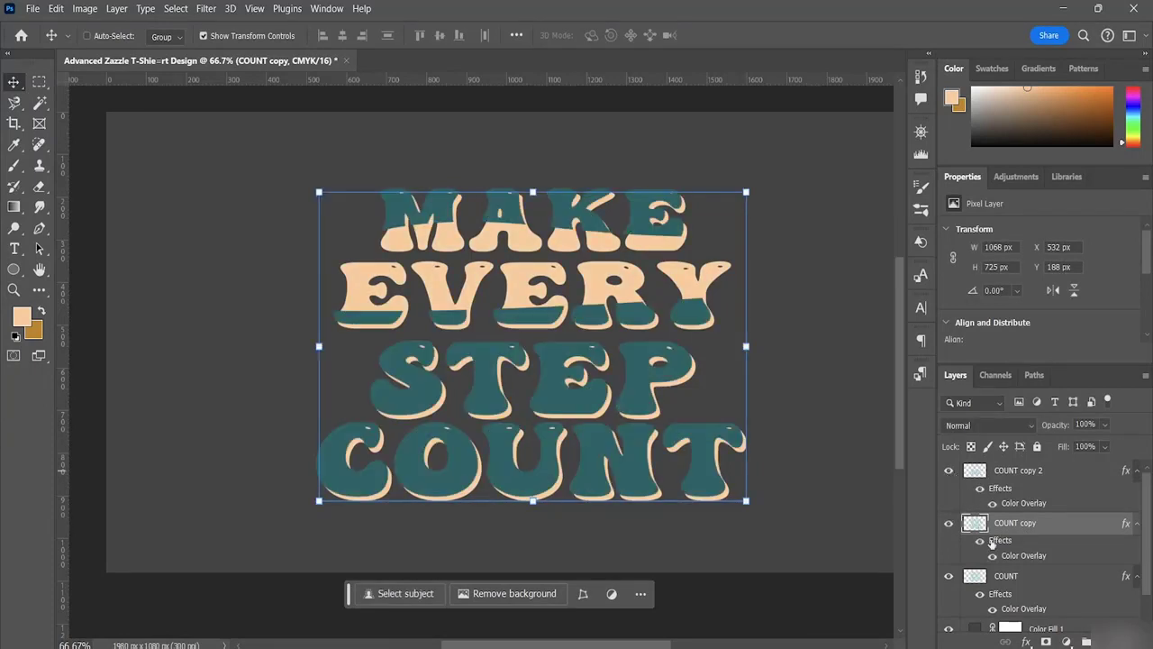
scroll(1043, 615, "down", 1)
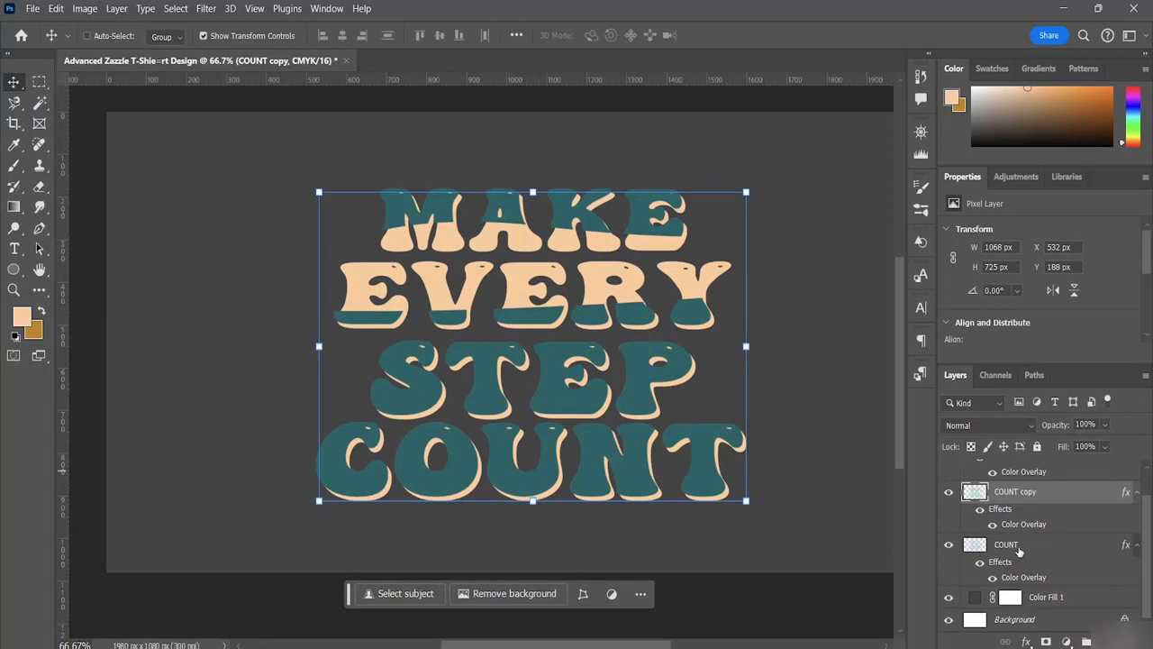
Select the COUNT layer and nudge it 9 px to the right and 11 px down.
left_click(1019, 547)
key("Right")
key("Right")
key("Right")
key("Right")
key("Right")
key("Right")
key("Right")
key("Right")
key("Right")
key("Down")
key("Down")
key("Down")
key("Down")
key("Down")
key("Down")
key("Down")
key("Down")
key("Down")
key("Down")
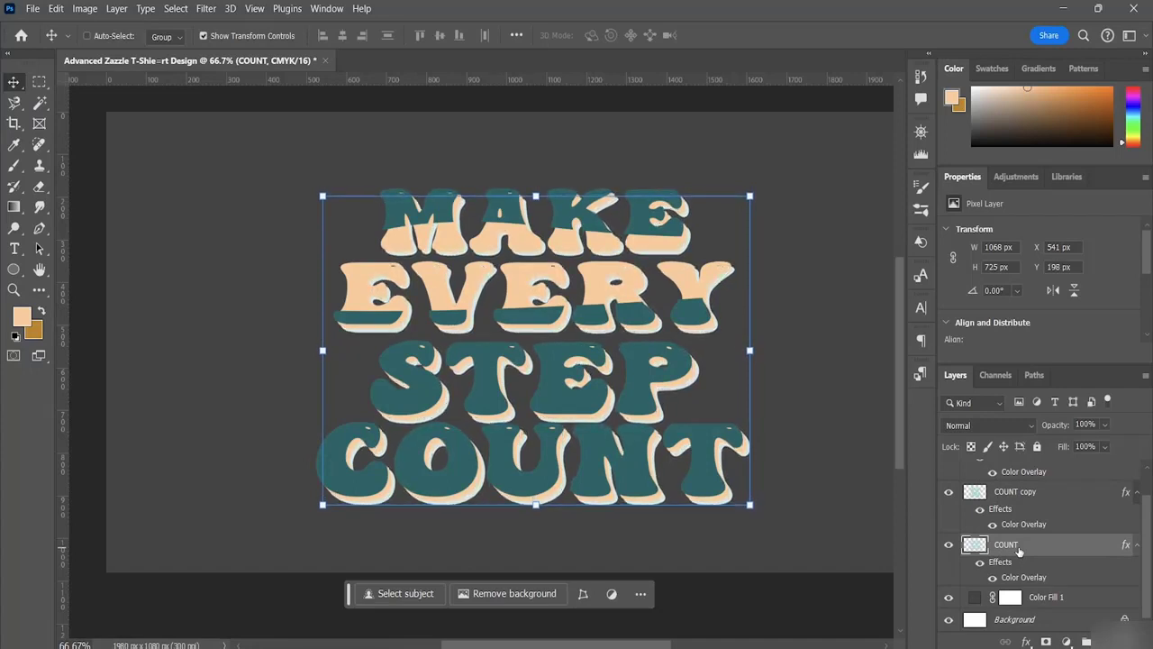
key("Down")
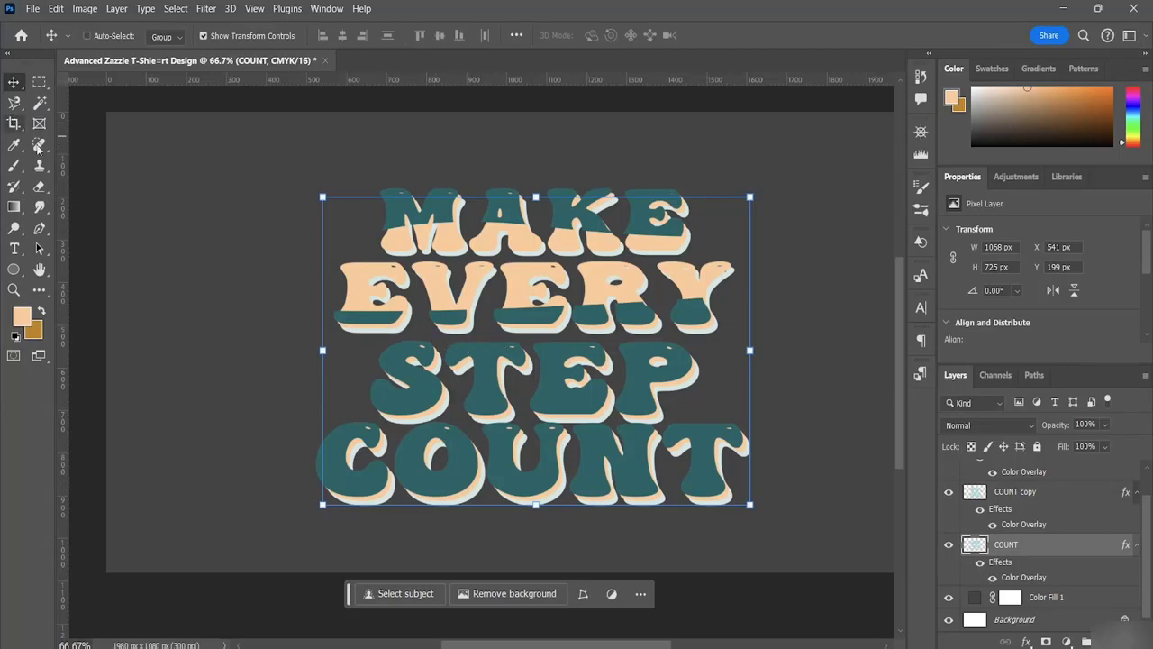
Draw a closed Pen tool path about 1390 by 219 px across the lower part of STEP and the upper part of COUNT.
left_click(38, 228)
left_click(289, 407)
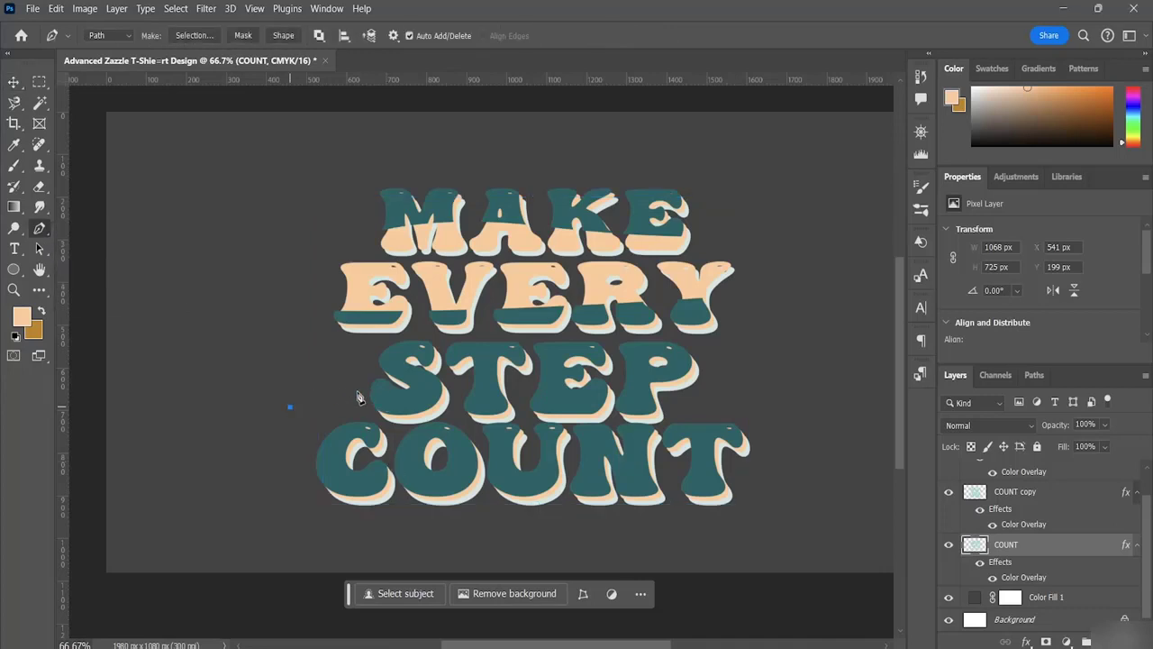
left_click_drag(526, 376, 537, 383)
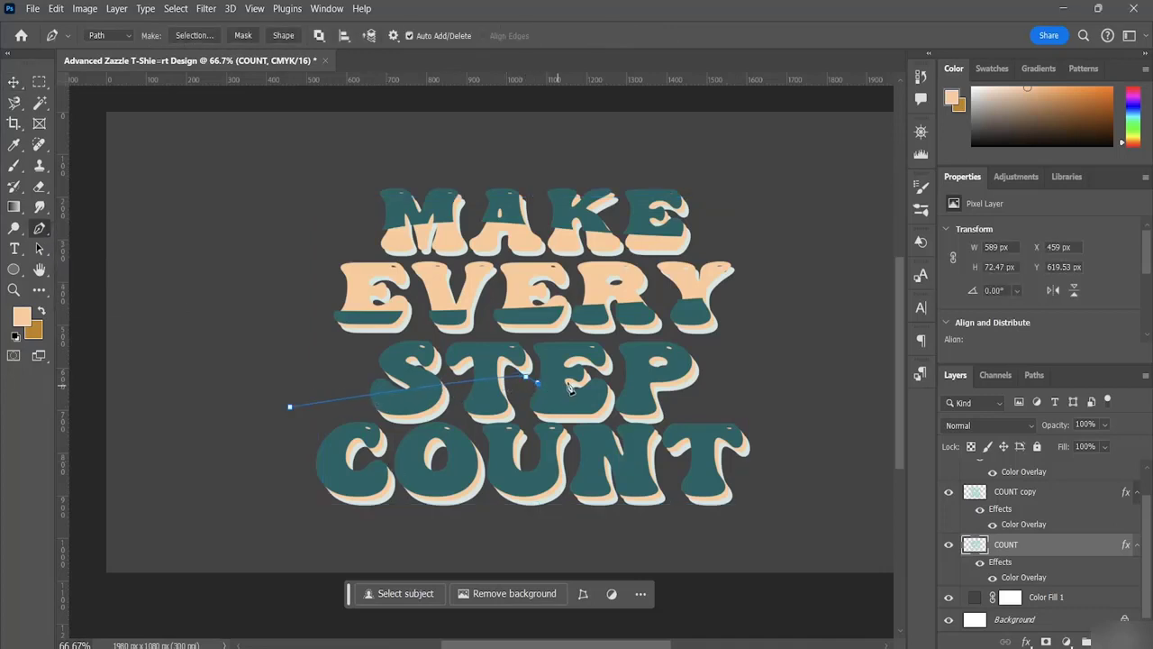
left_click(726, 386)
left_click(775, 437)
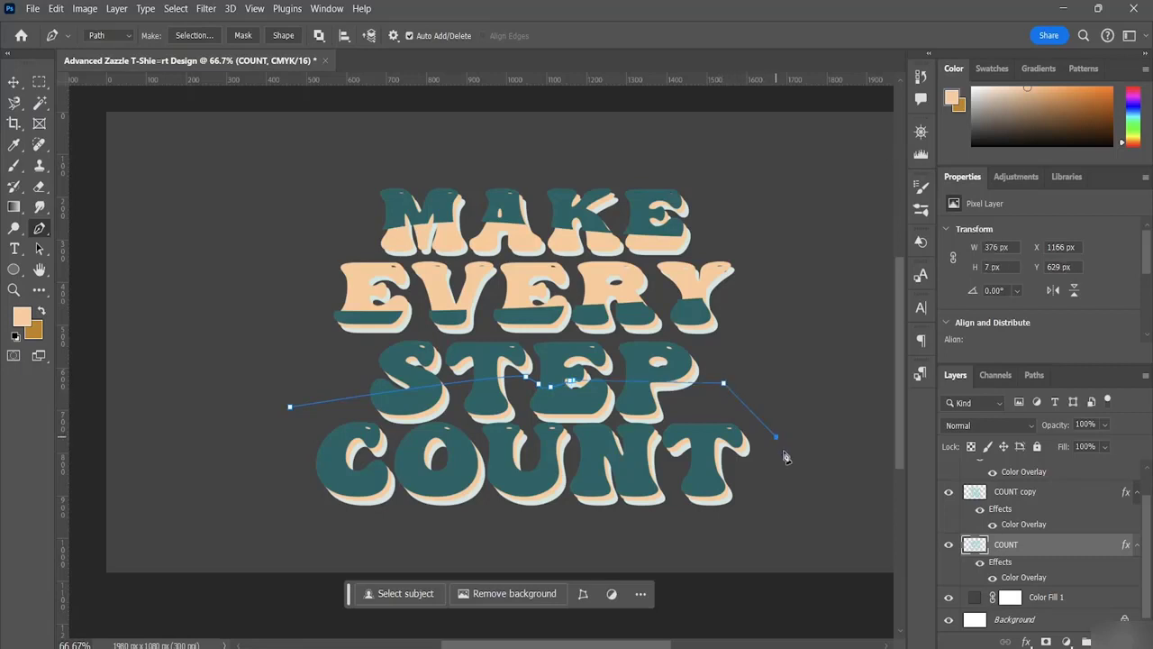
left_click(772, 470)
left_click(278, 447)
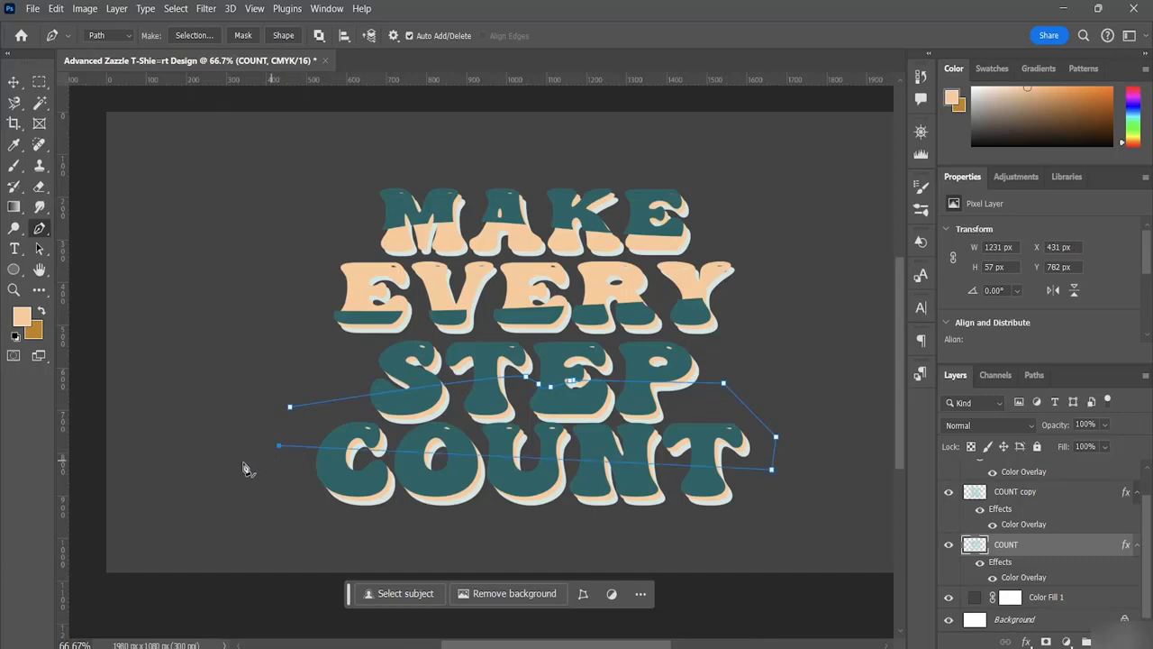
left_click(240, 458)
left_click(174, 451)
left_click(289, 408)
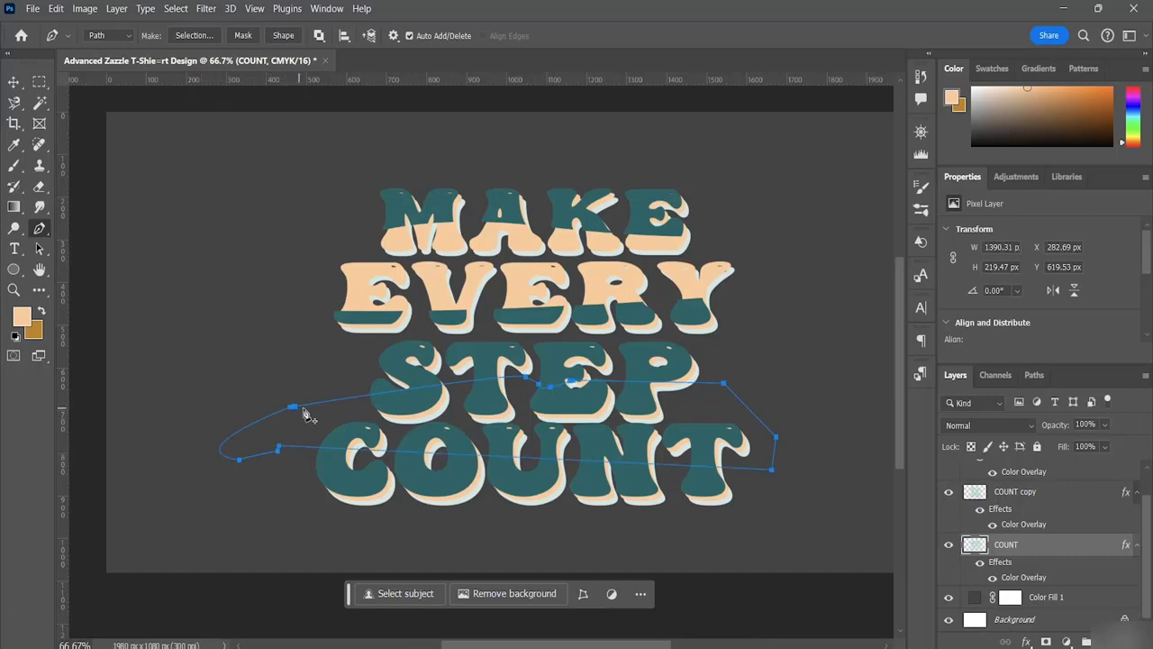
Convert the path to a selection with 0 px feather, delete that area from the COUNT copy 2 lettering and deselect.
right_click(590, 432)
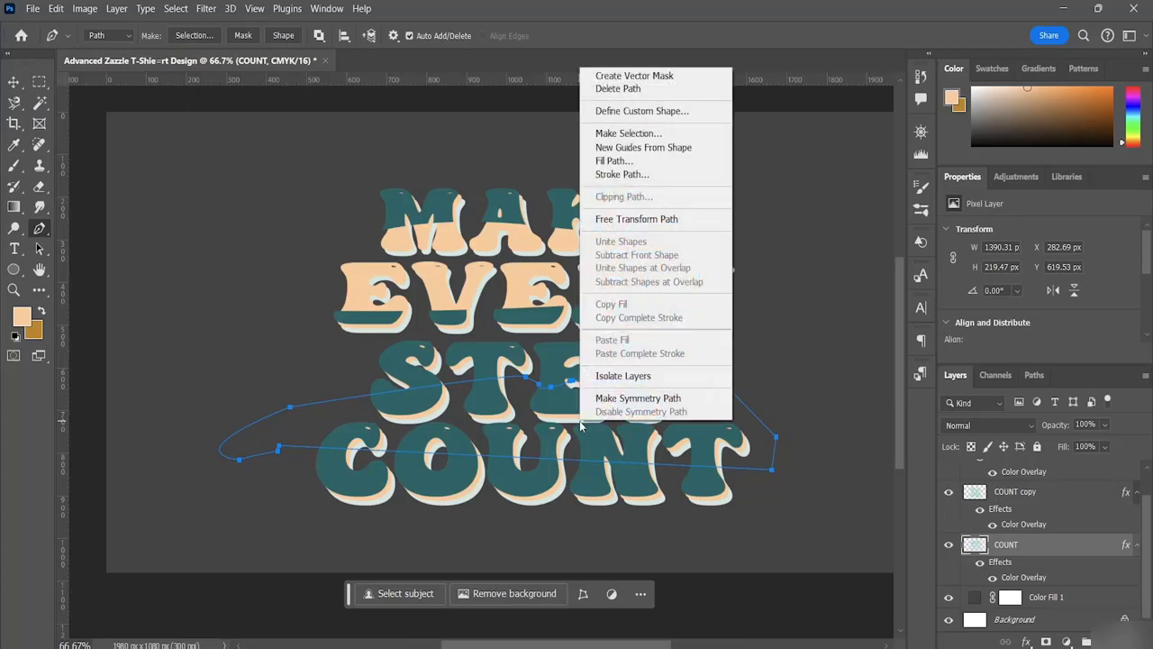
left_click(631, 133)
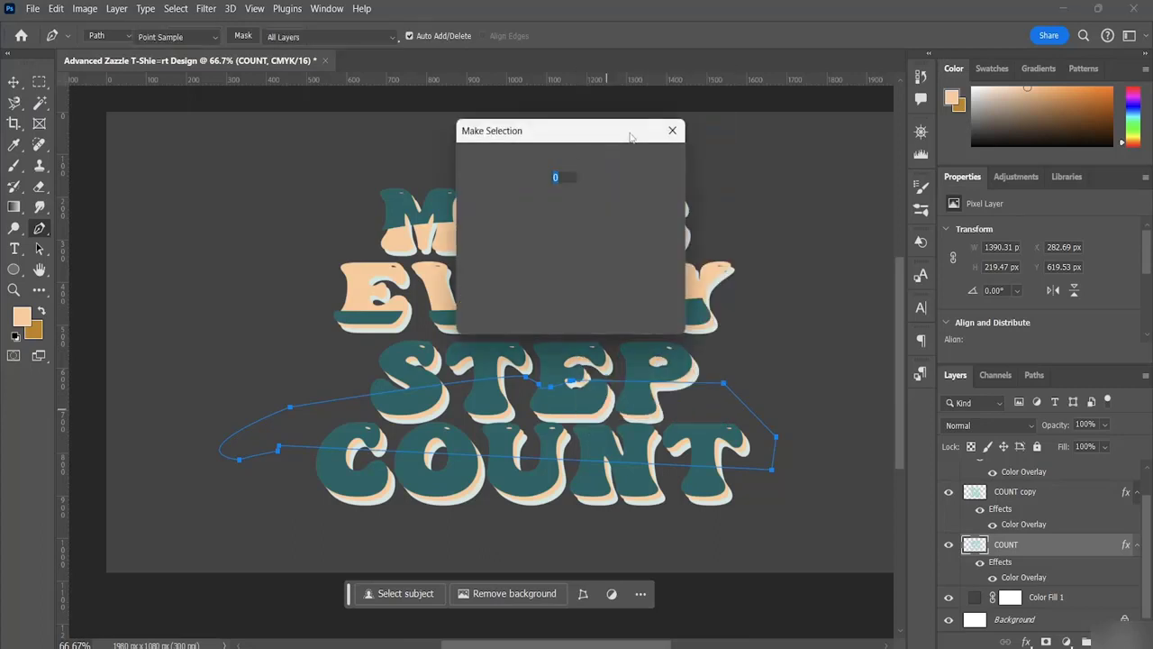
left_click(653, 168)
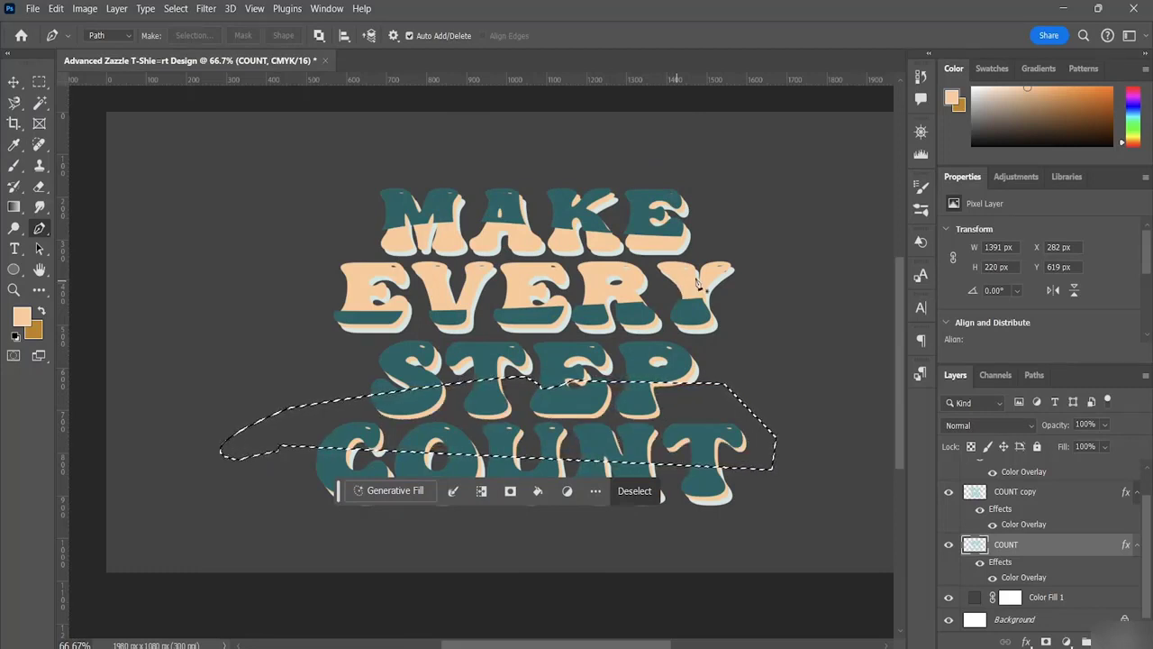
scroll(1018, 478, "up", 1)
left_click(1018, 470)
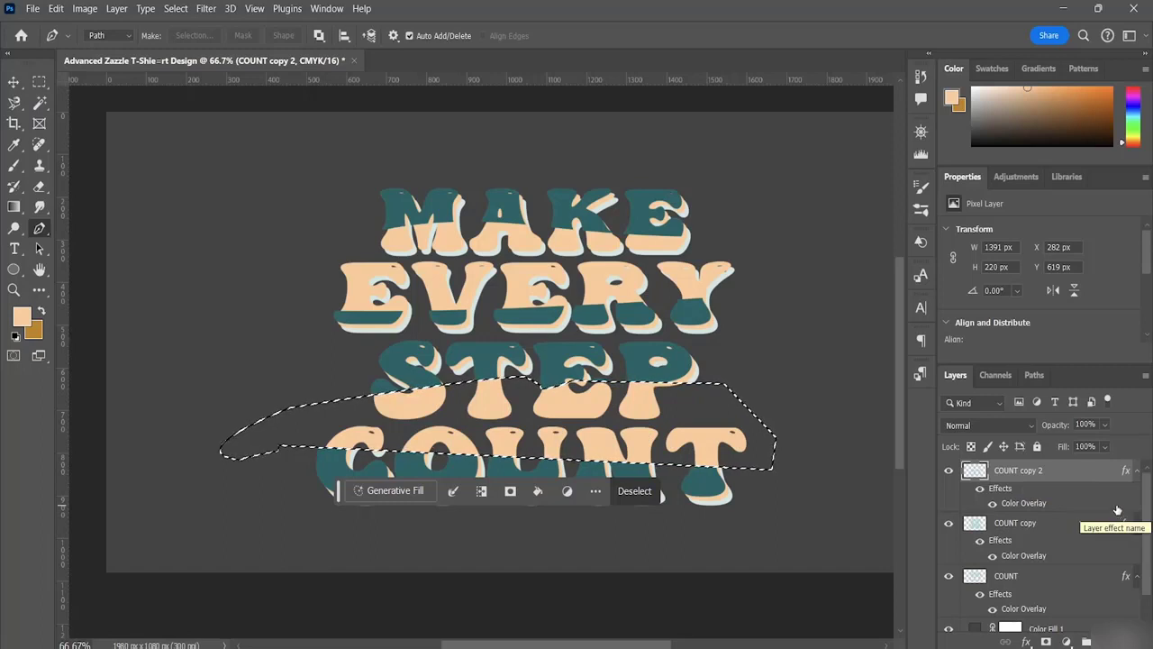
key("ctrl+d")
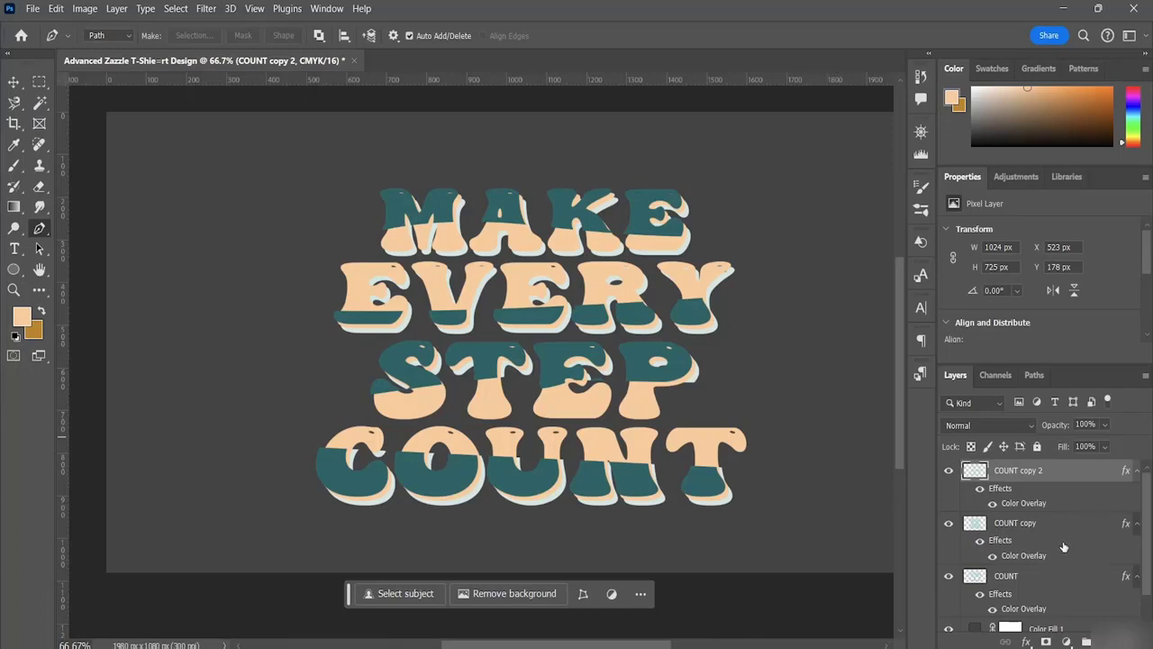
Merge the COUNT copy and COUNT layers into a single layer.
scroll(1055, 539, "down", 2)
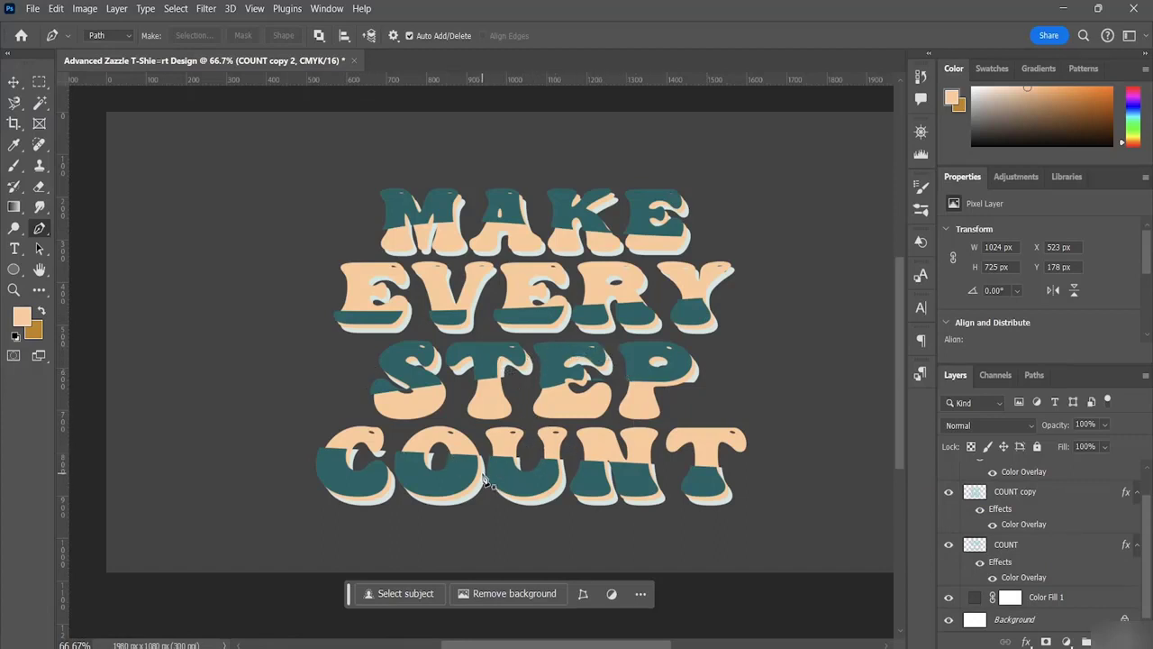
scroll(698, 293, "up", 1)
scroll(698, 293, "up", 1)
scroll(698, 295, "down", 1)
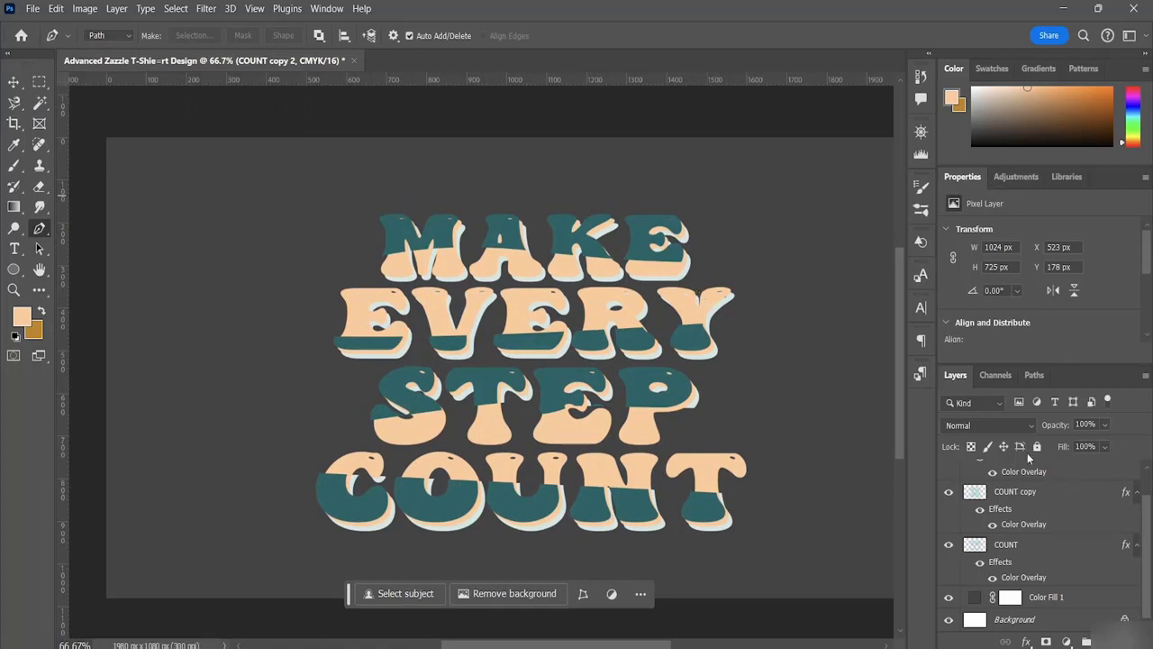
double_click(1012, 491)
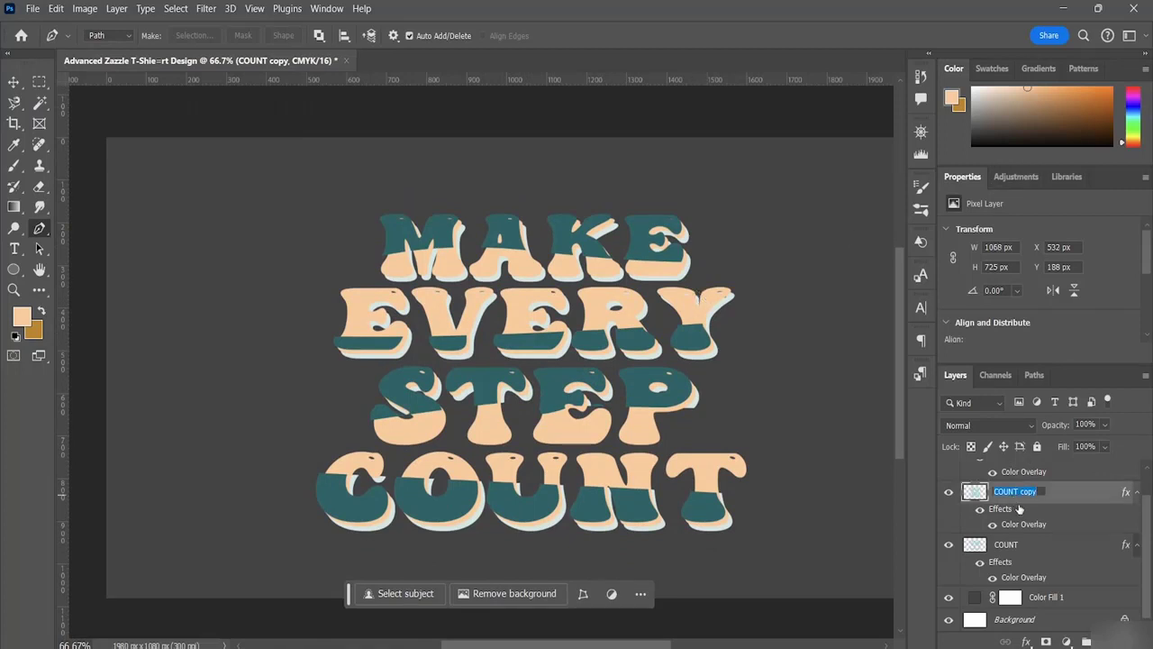
left_click(1033, 549, "shift")
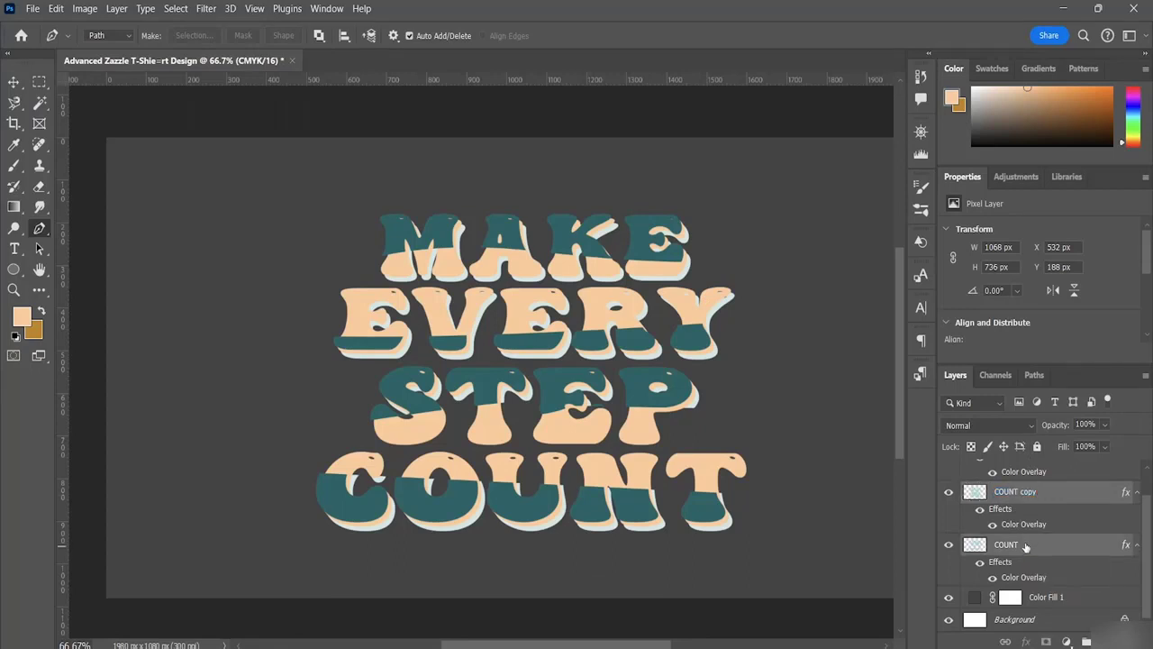
key("ctrl+e")
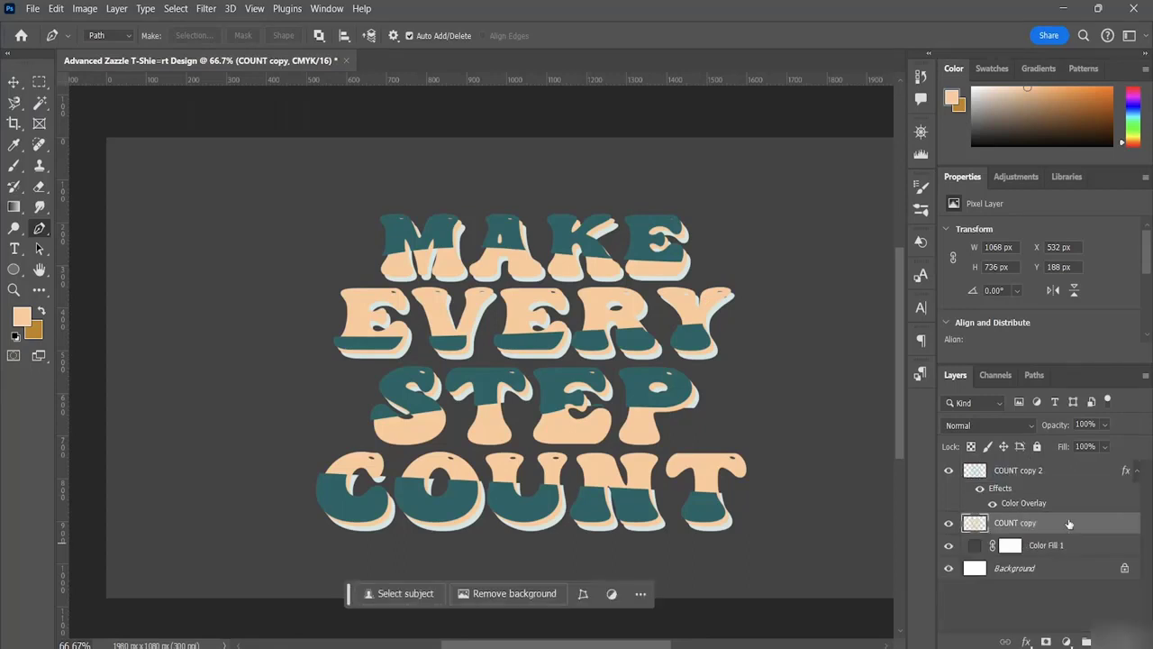
Add a new empty layer directly above COUNT copy, beneath COUNT copy 2.
left_click(1024, 473)
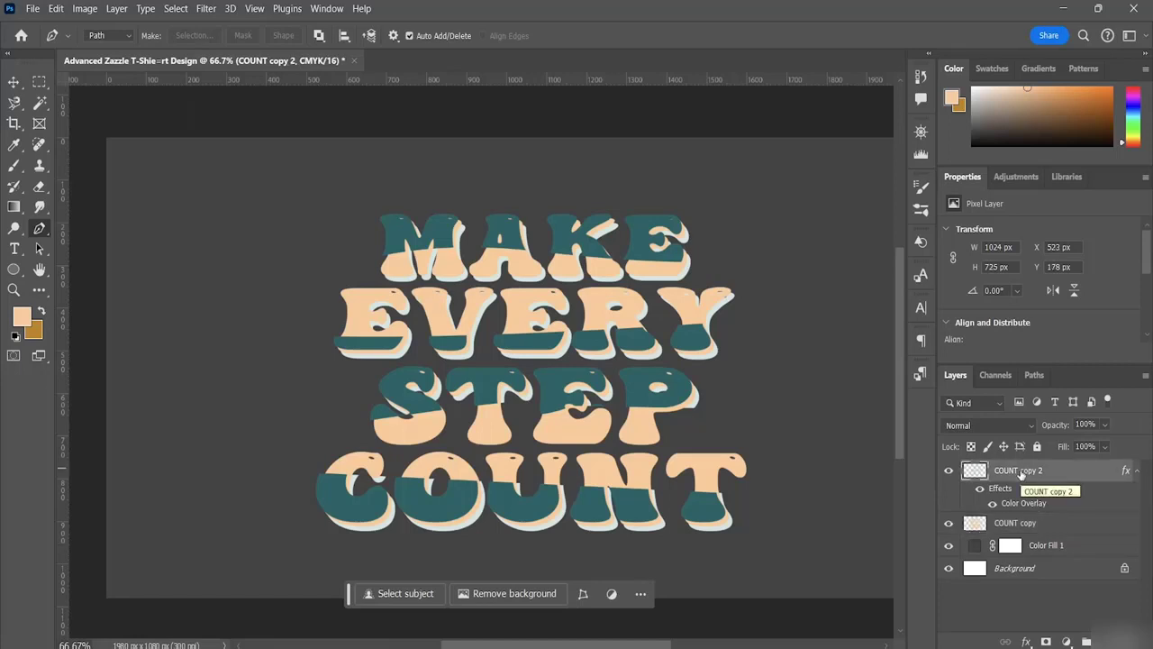
left_click(1020, 528)
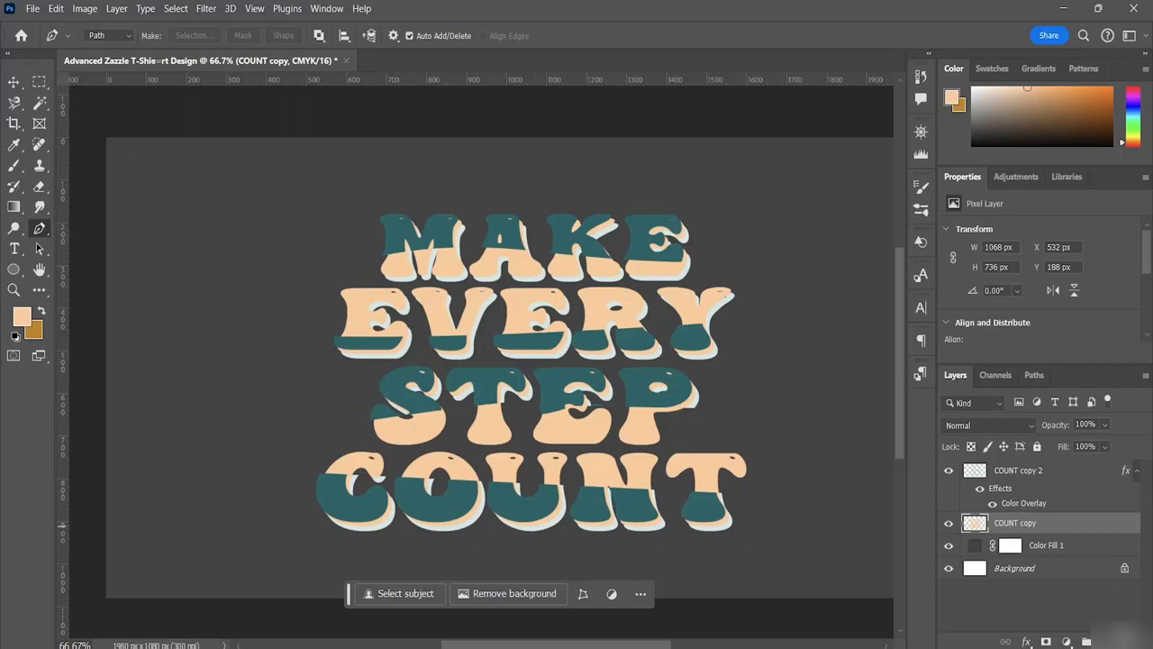
left_click(1106, 642)
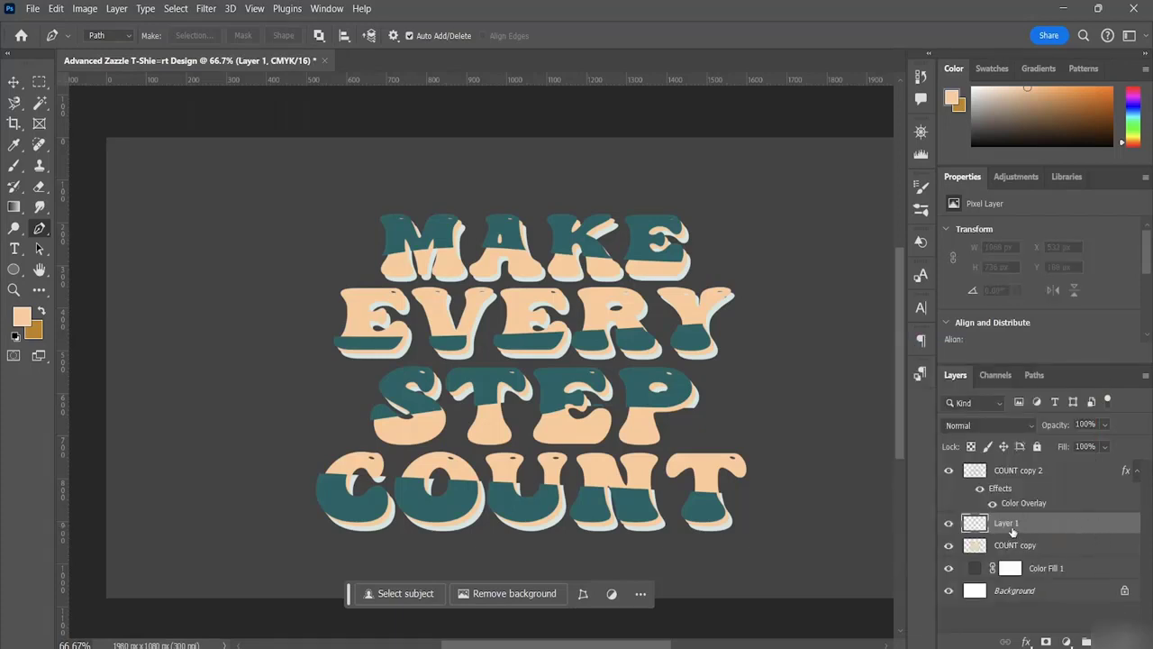
Set the foreground color to black.
left_click(22, 315)
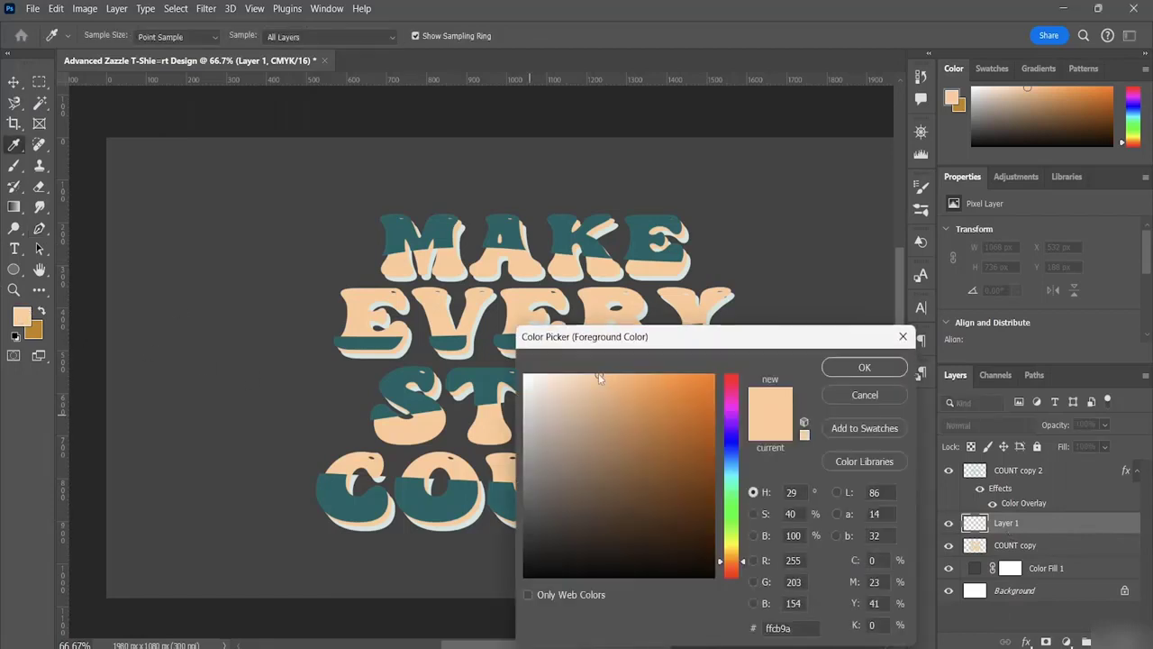
left_click(490, 374)
left_click_drag(687, 494, 525, 576)
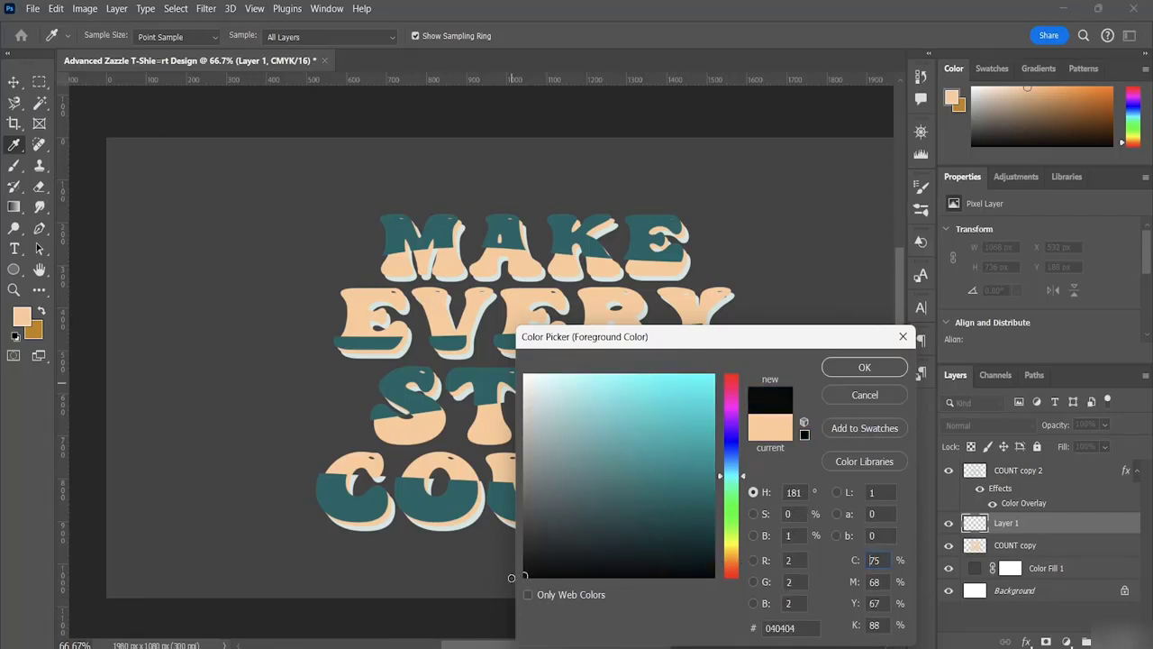
left_click(860, 369)
key("p")
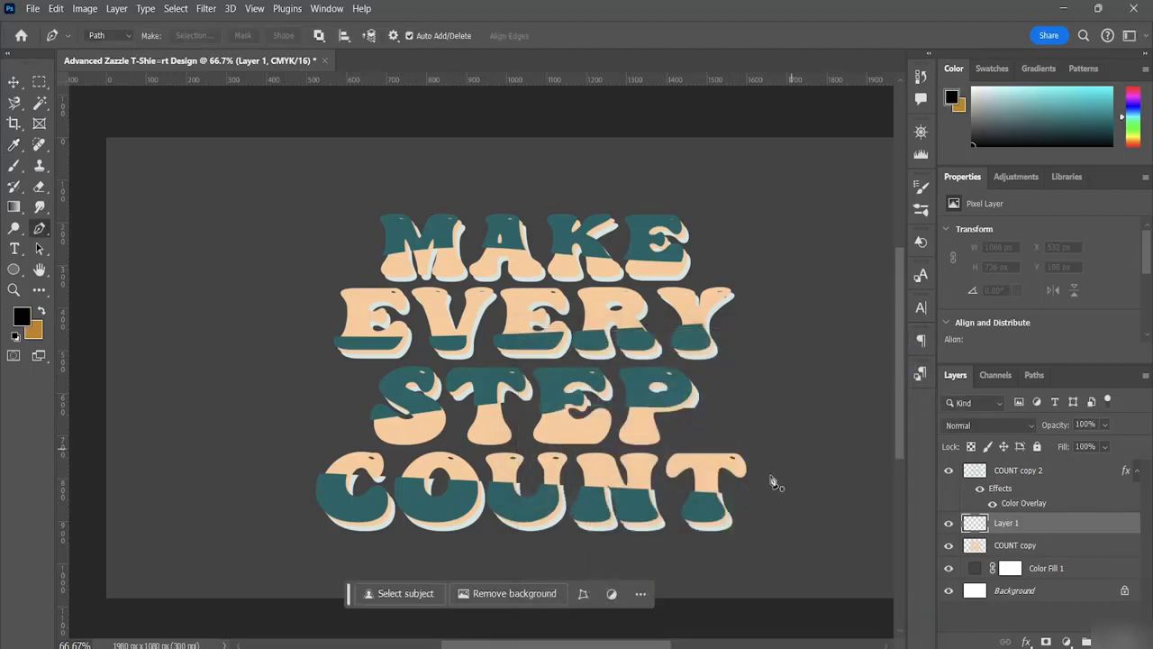
Set up the Brush tool with the Hard Round preset from General Brushes at 39 px and 100% hardness.
left_click(16, 167)
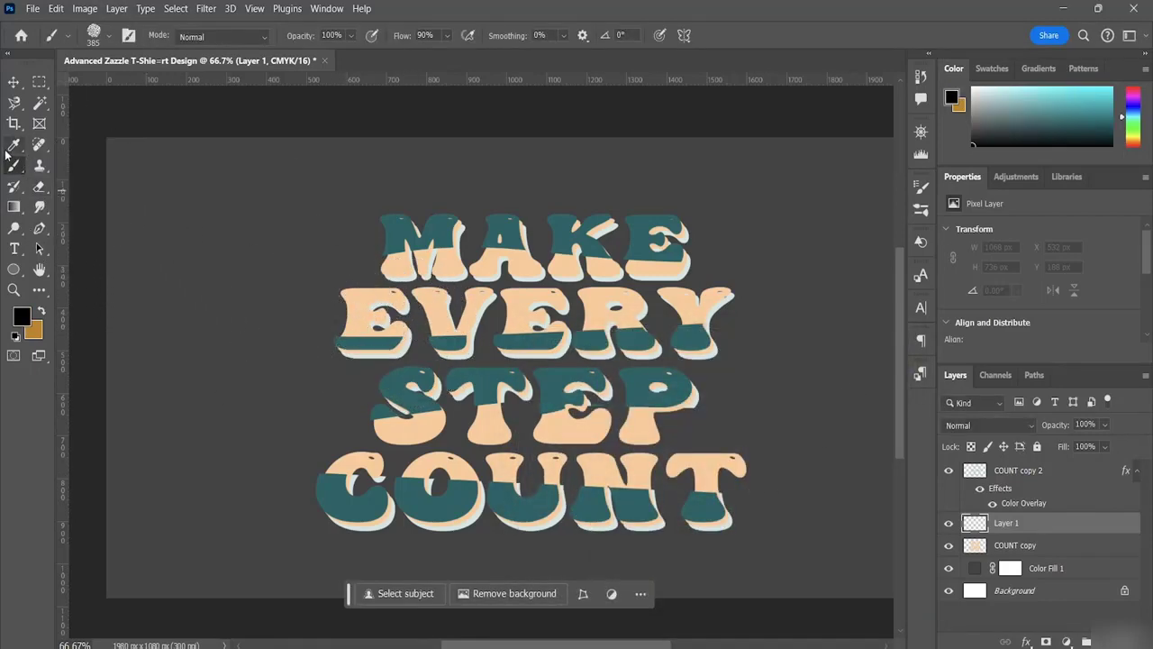
left_click(68, 36)
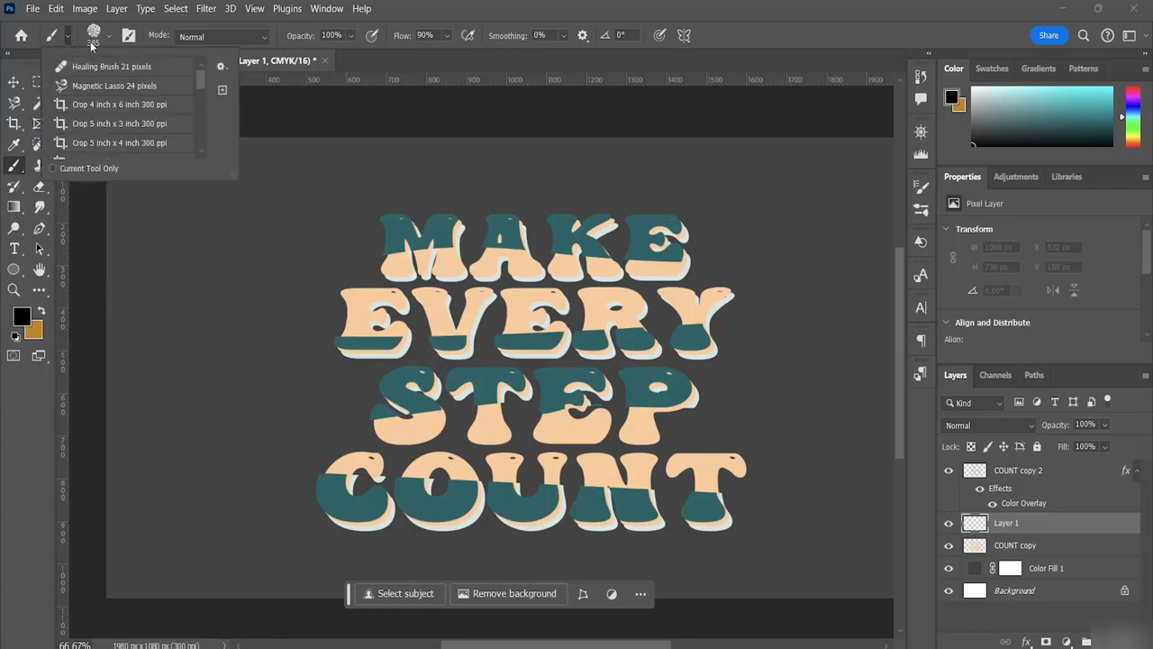
left_click(96, 40)
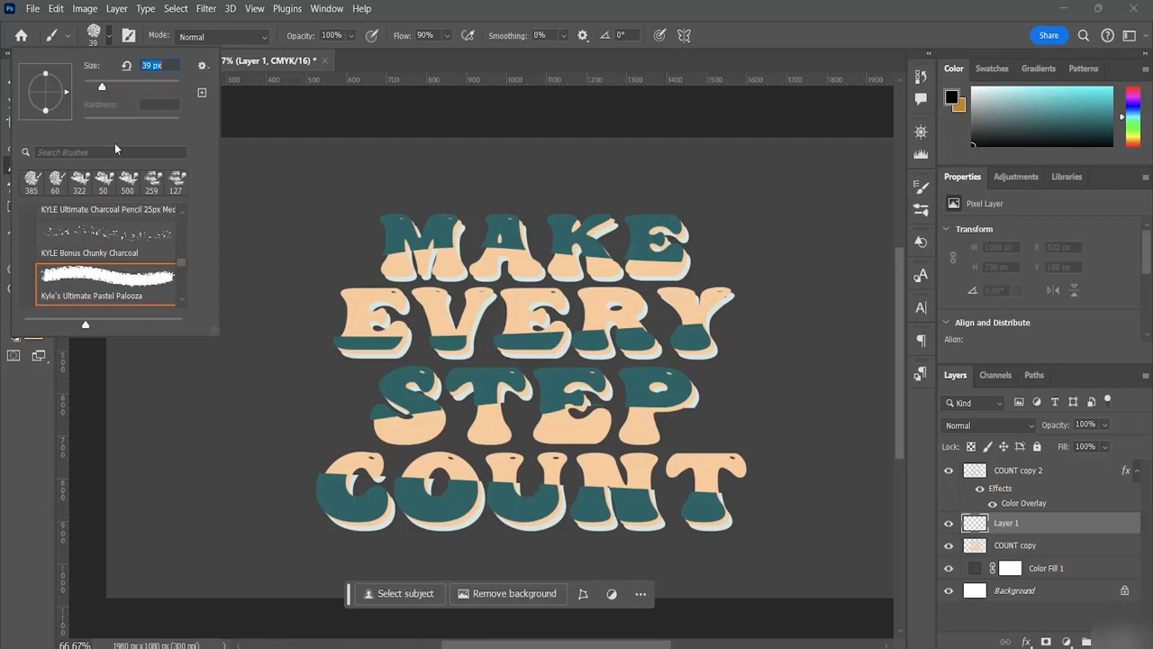
scroll(119, 242, "up", 10)
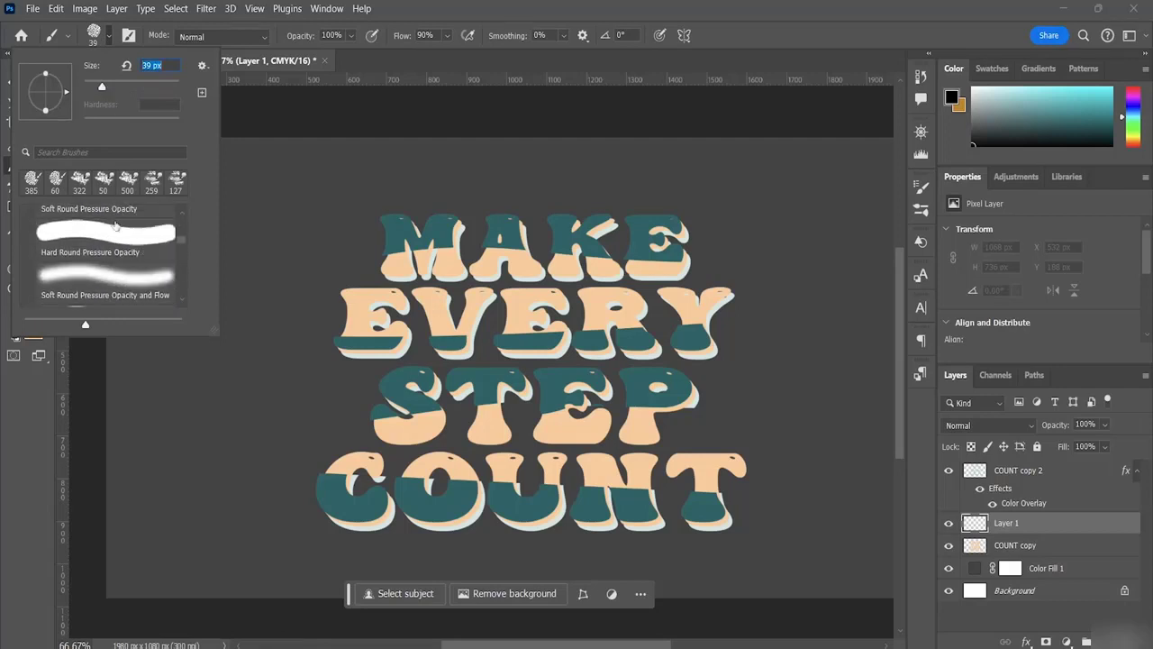
scroll(168, 235, "up", 4)
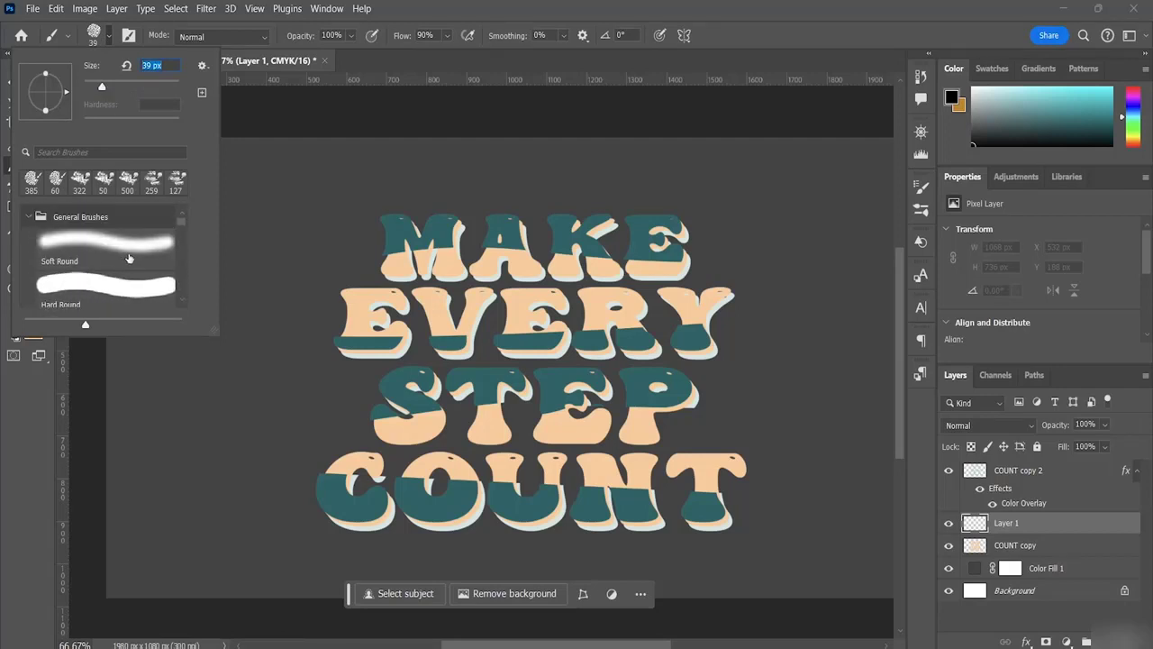
left_click(91, 288)
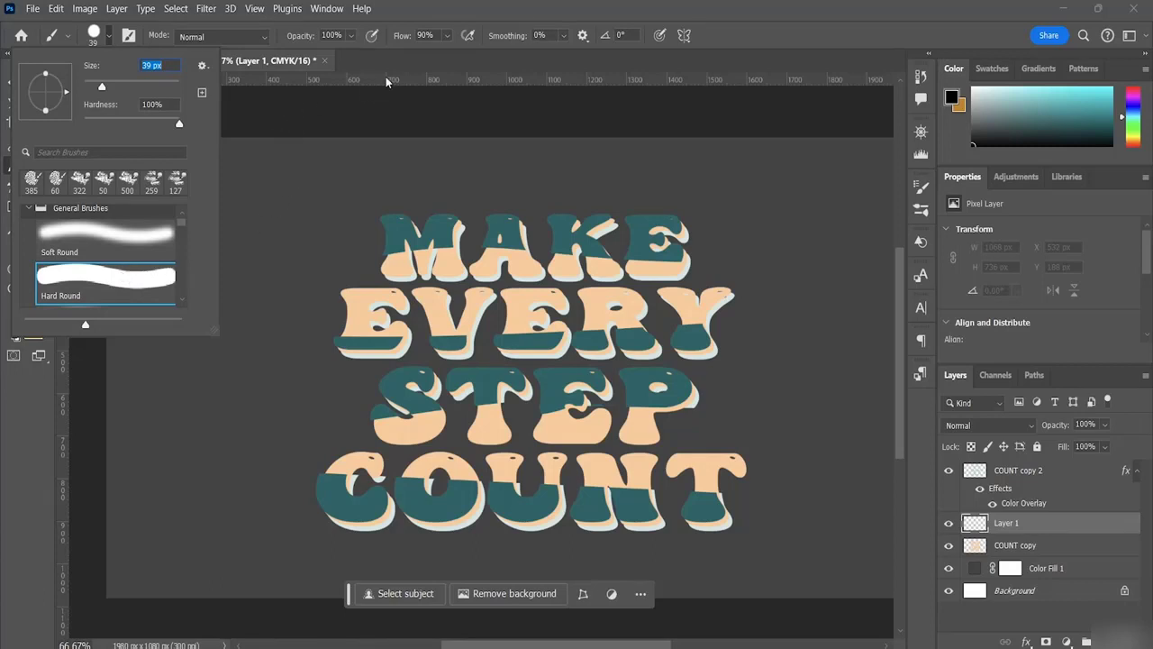
left_click(296, 118)
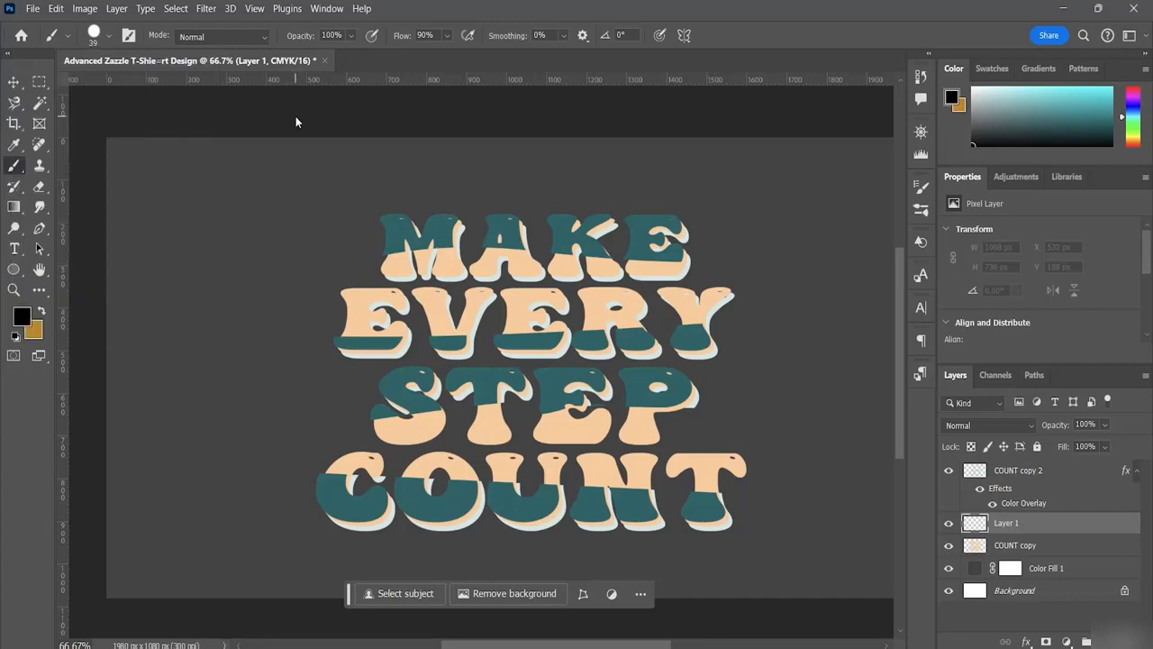
Paint the small upper holes in the M and A of MAKE black on Layer 1.
scroll(459, 306, "up", 2)
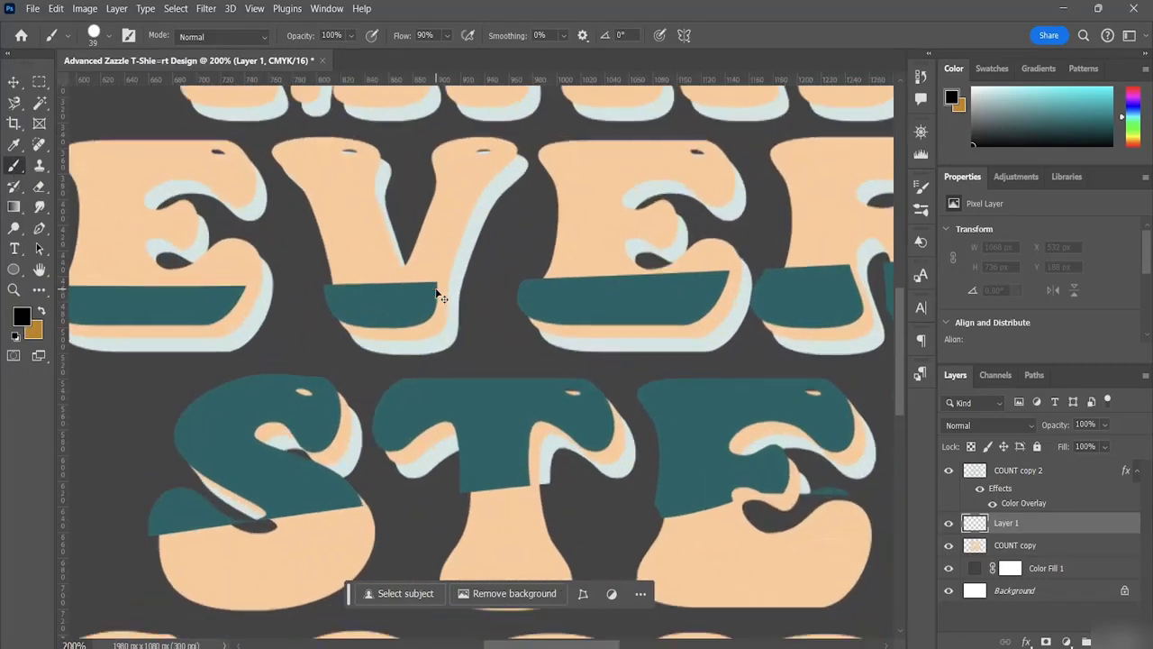
scroll(381, 265, "up", 5)
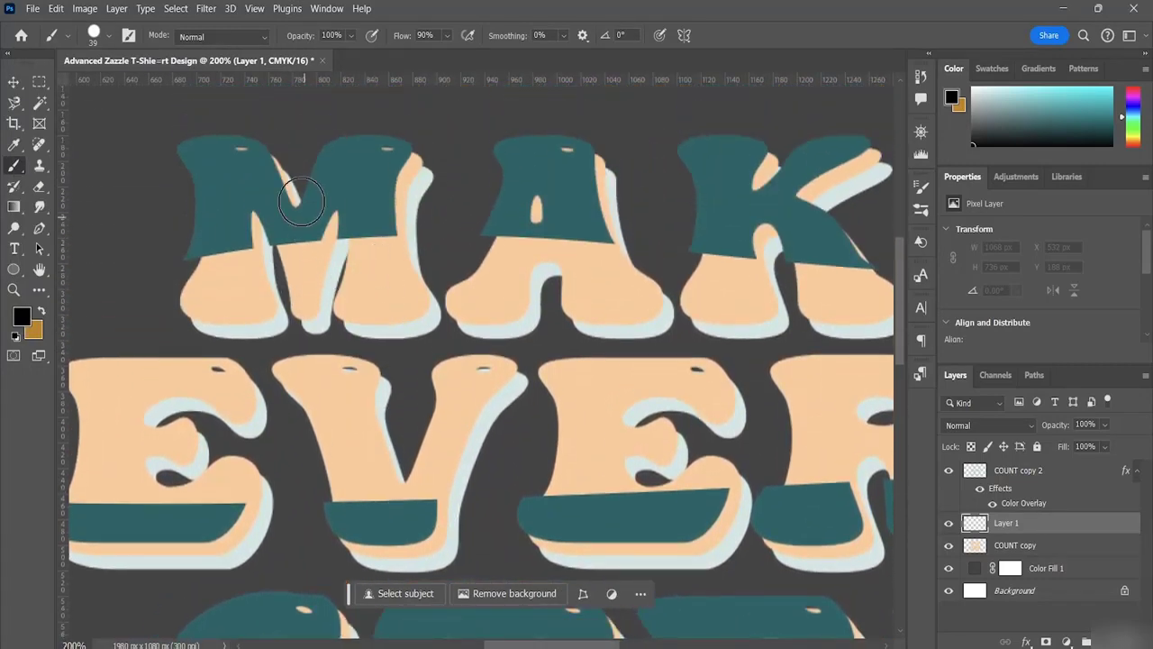
mouse_move(237, 165)
left_mouse_down()
mouse_move(399, 154)
mouse_move(415, 167)
left_mouse_up()
key("ctrl+z")
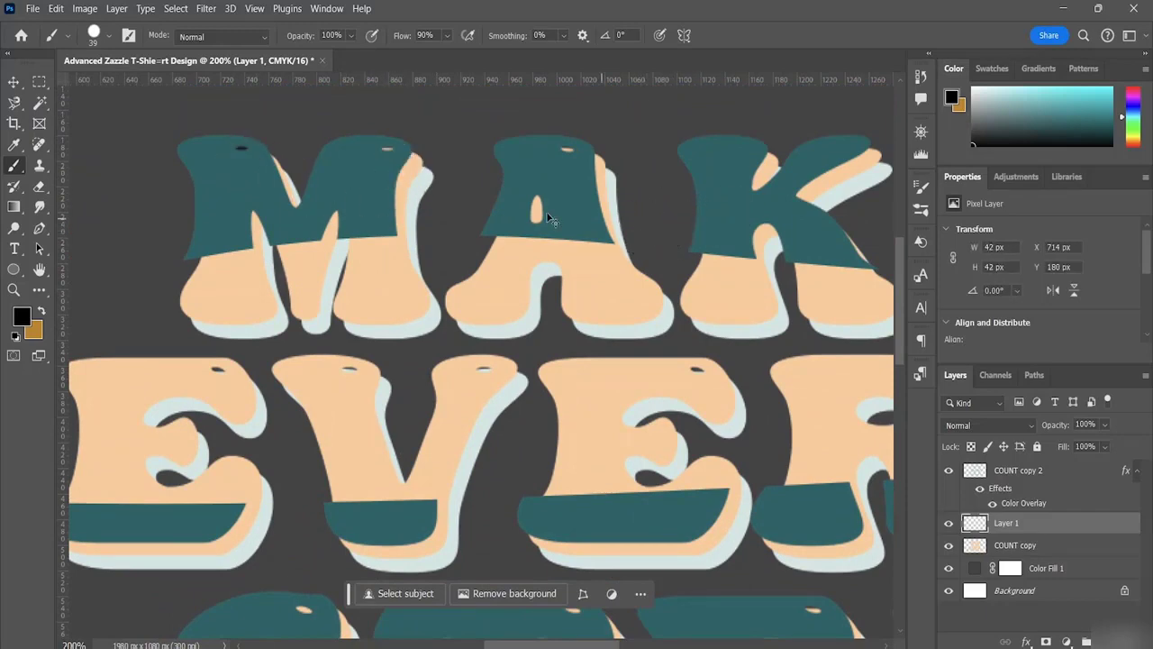
left_click(373, 163)
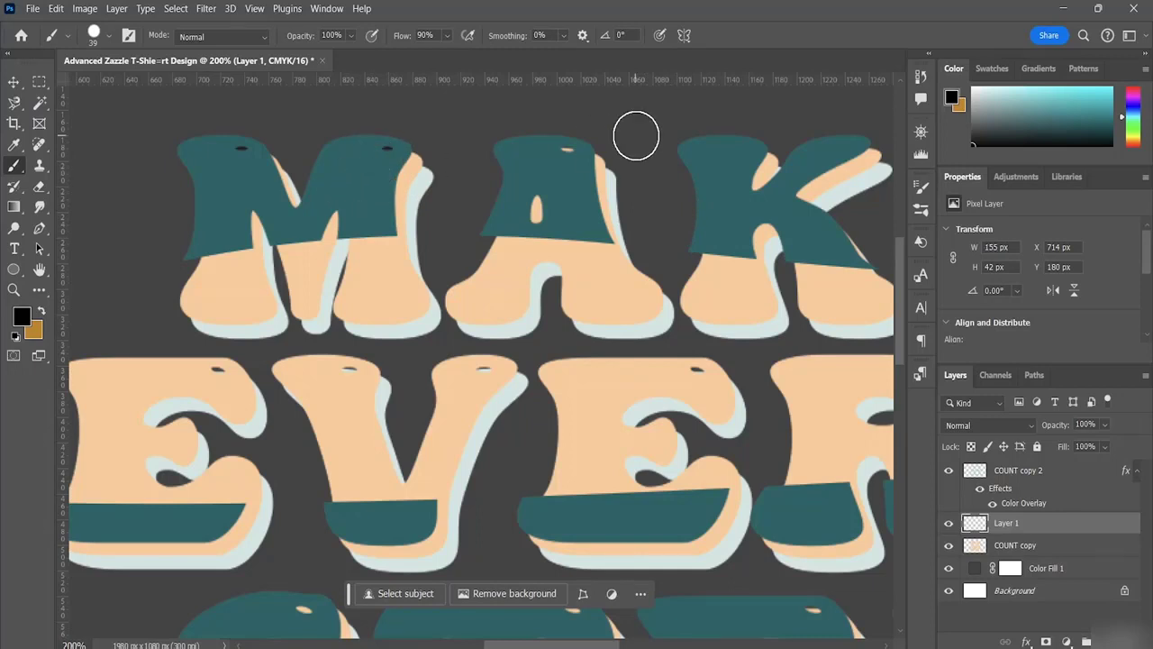
left_click(569, 155)
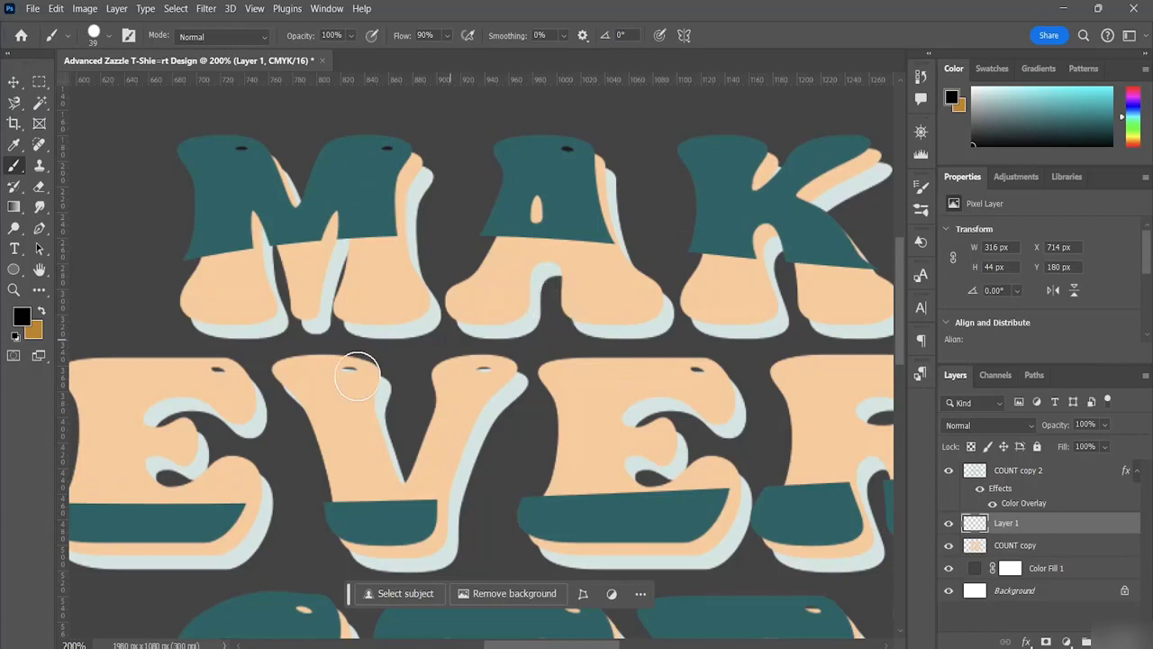
left_click(219, 381)
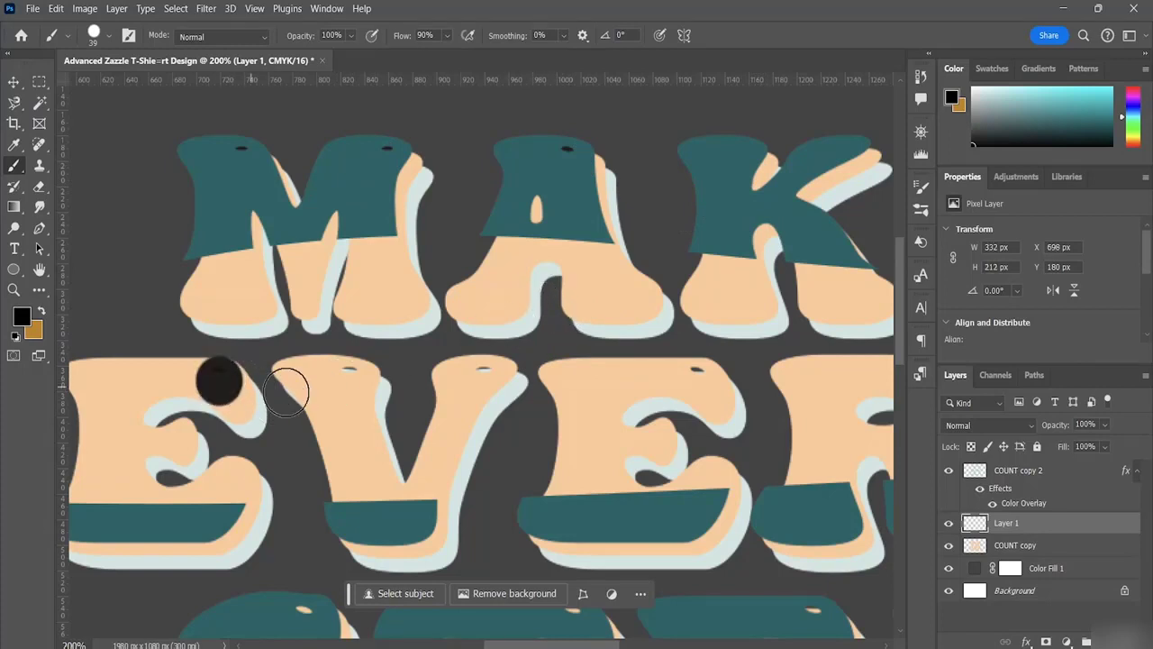
key("ctrl+z")
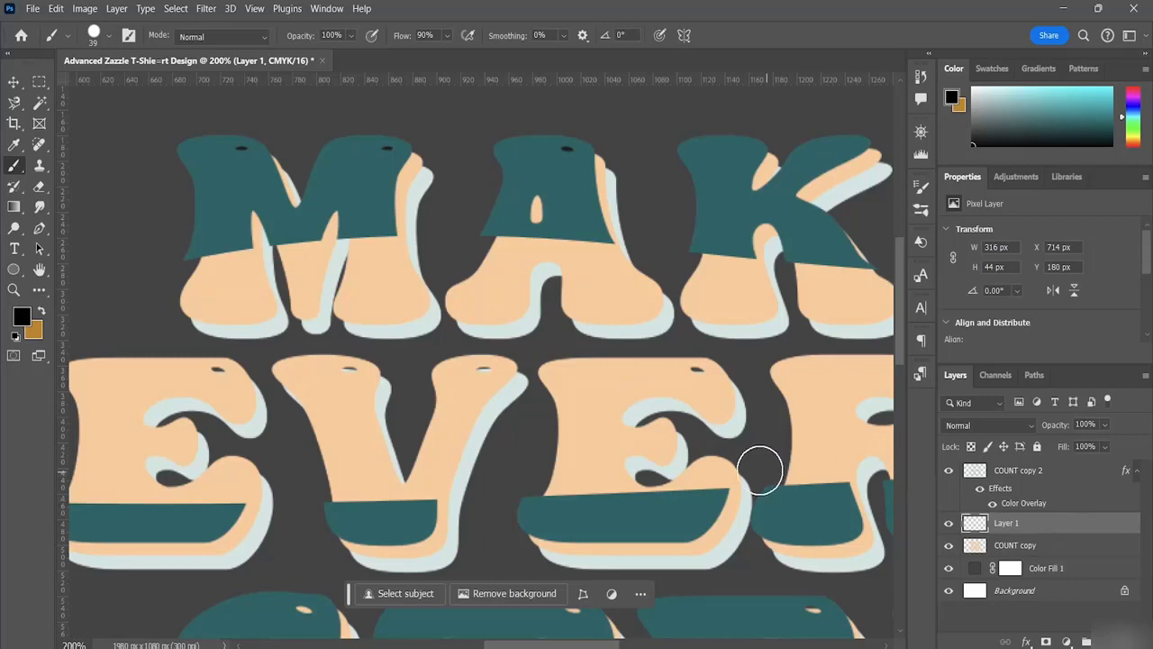
Paint the small upper holes in the S, T, E and P of STEP black on Layer 1.
scroll(765, 464, "down", 4)
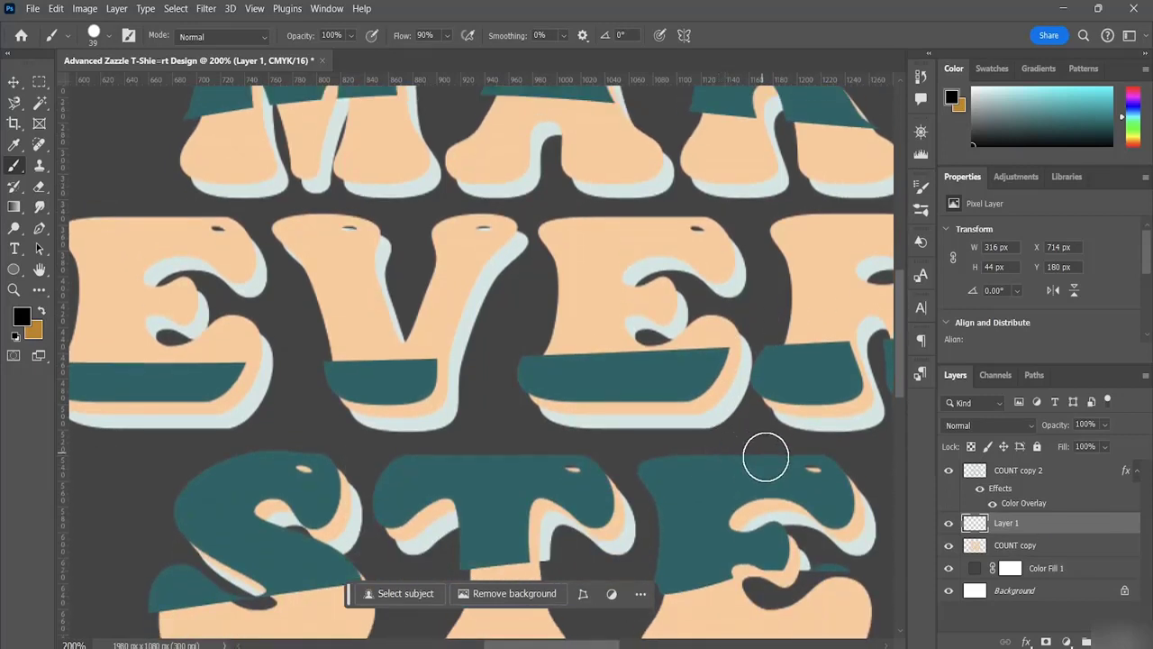
left_click(810, 484)
left_click(571, 470)
left_click(300, 482)
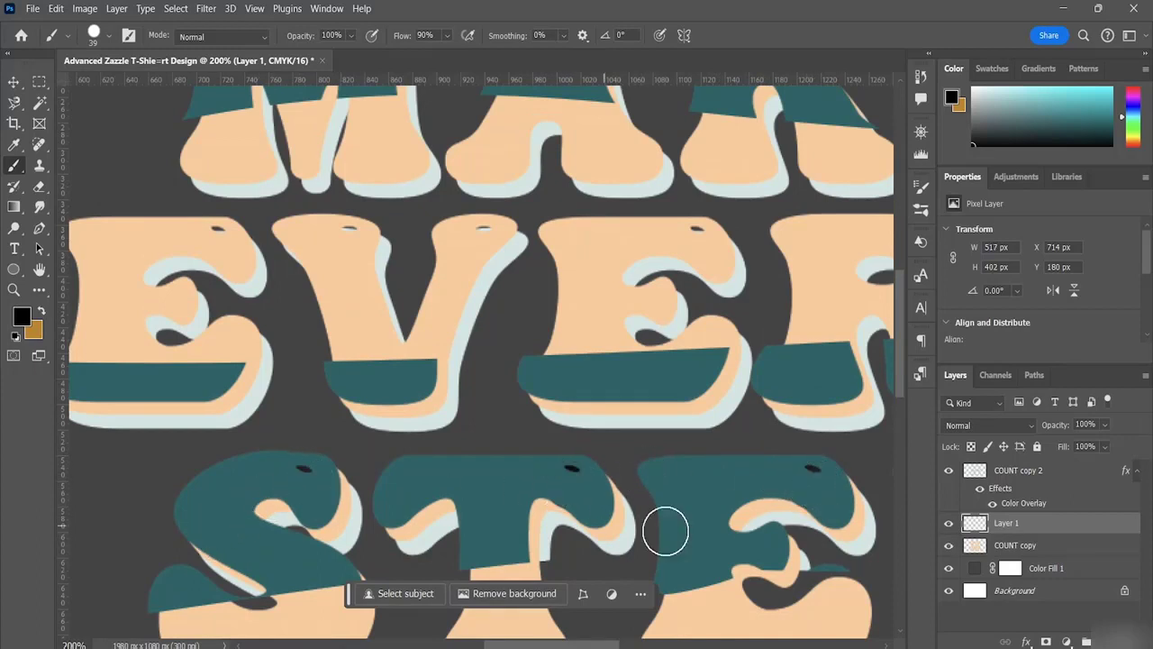
scroll(744, 484, "down", 1)
left_click(777, 545)
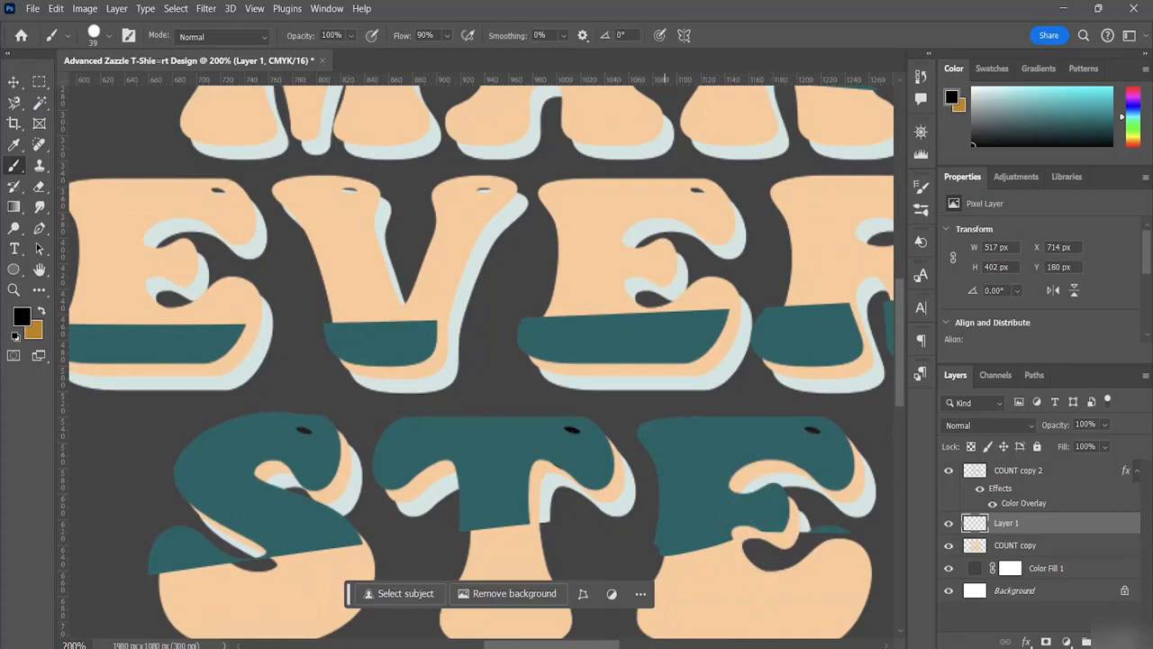
left_click_drag(575, 644, 613, 644)
left_click_drag(641, 642, 638, 643)
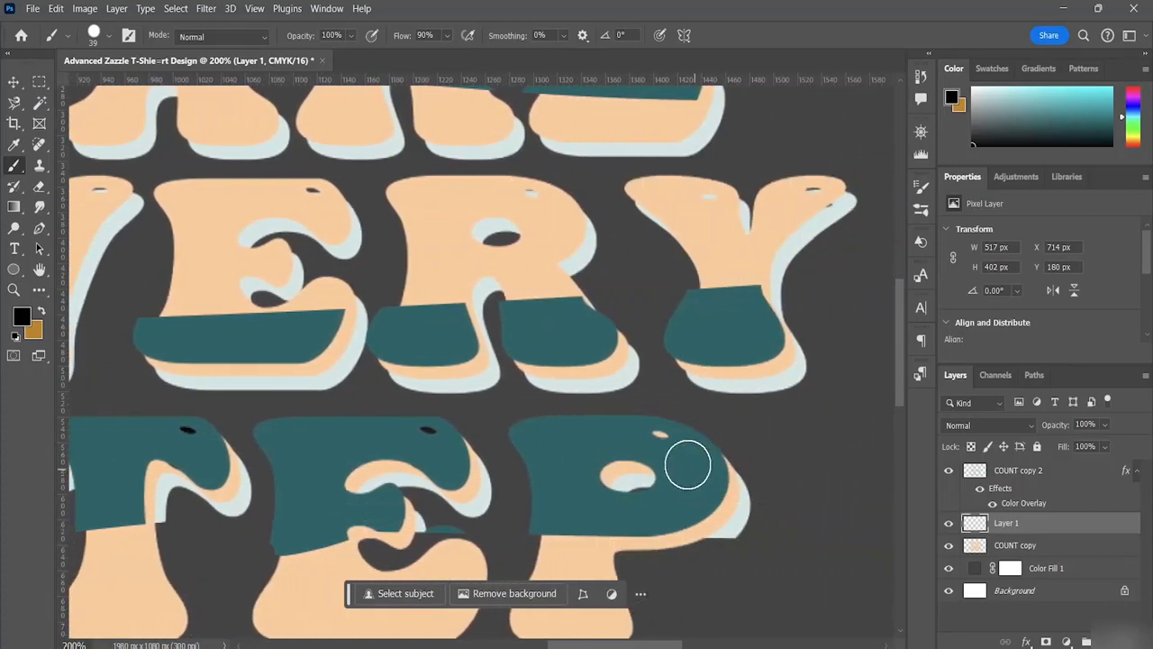
left_click(657, 443)
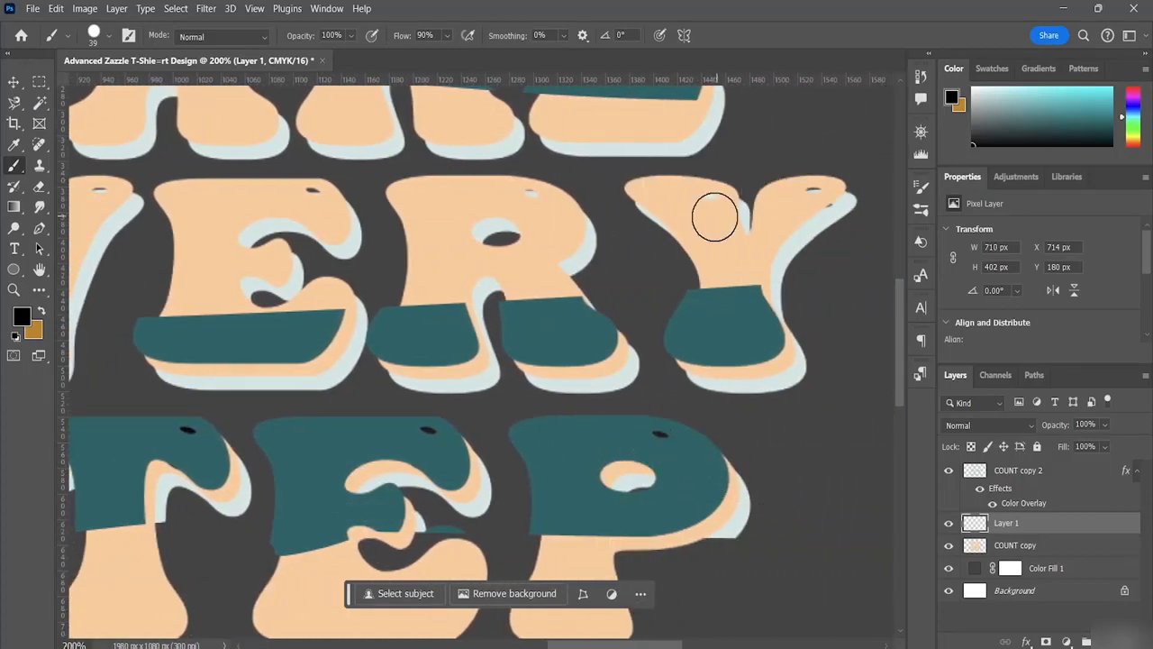
Add a new empty layer directly above Color Fill 1, beneath COUNT copy.
scroll(605, 485, "down", 5)
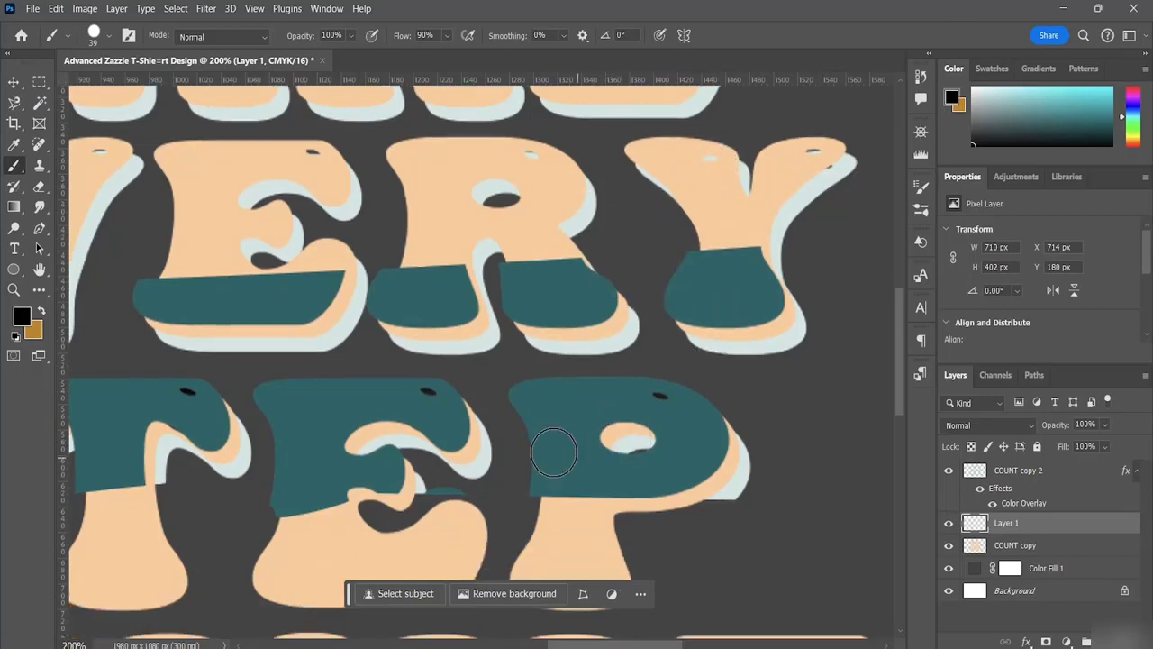
scroll(568, 426, "down", 4)
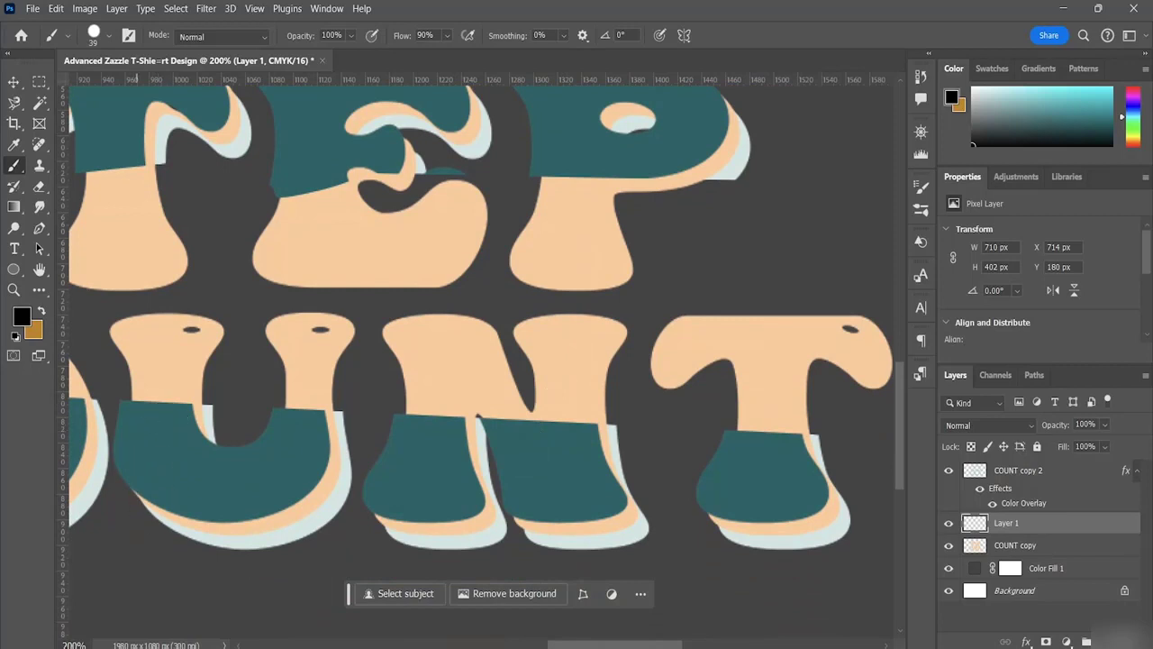
left_click_drag(591, 647, 504, 647)
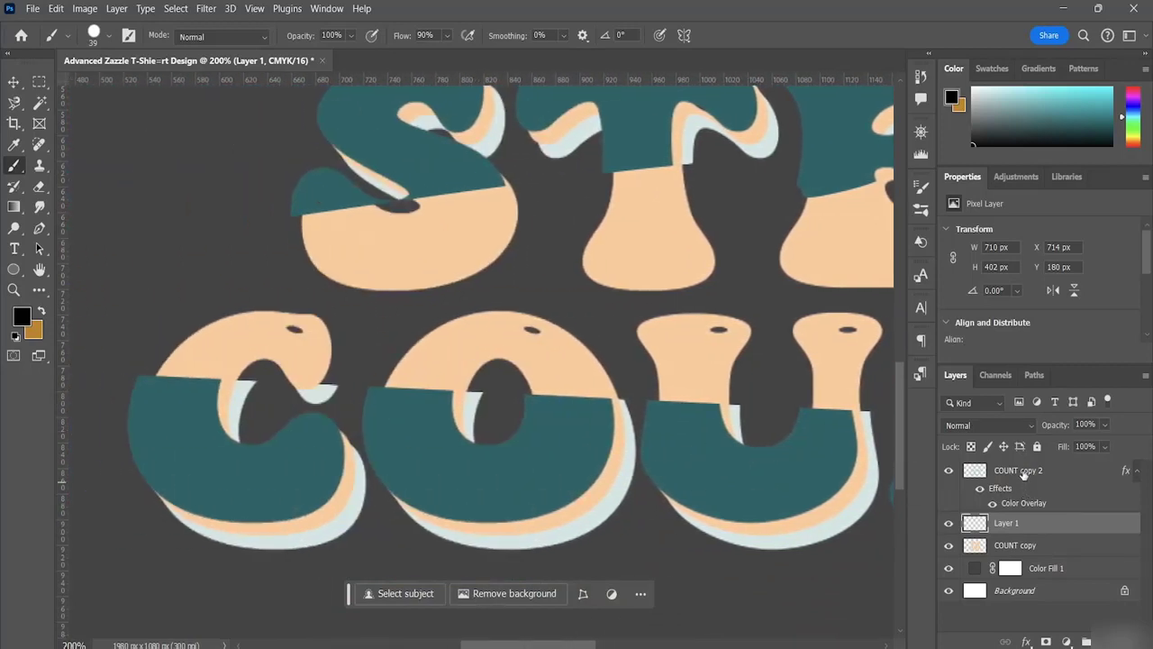
left_click(1020, 472)
left_click(1016, 546)
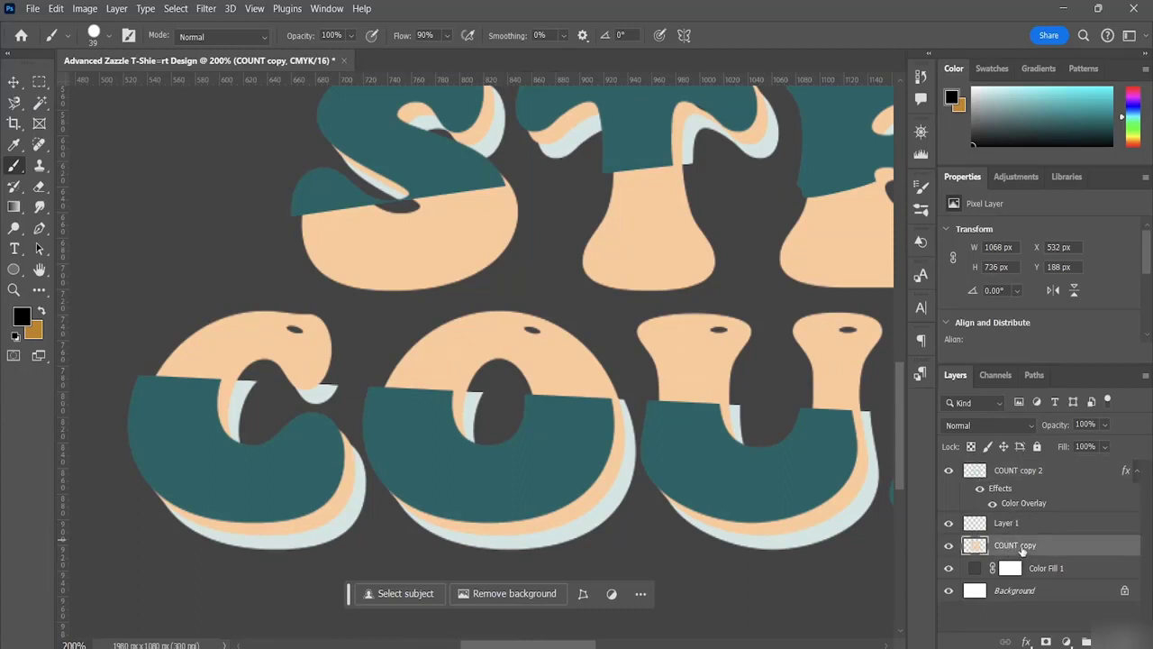
left_click(1040, 572)
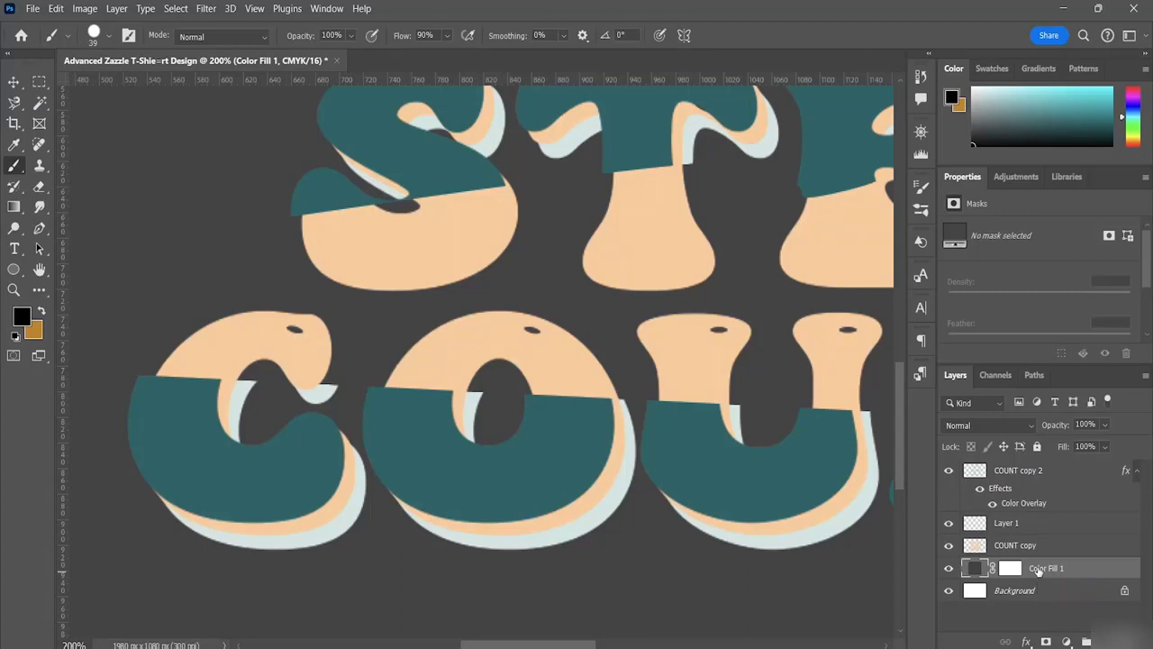
left_click(1107, 641)
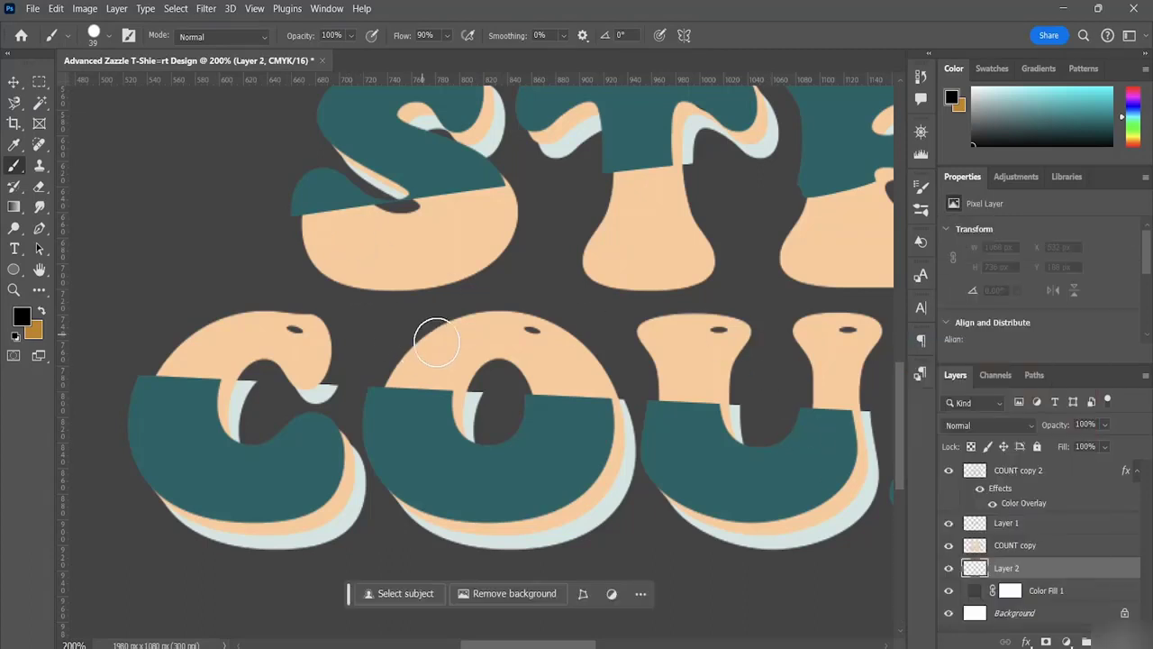
Set the foreground color to white (ffffff).
left_click(21, 315)
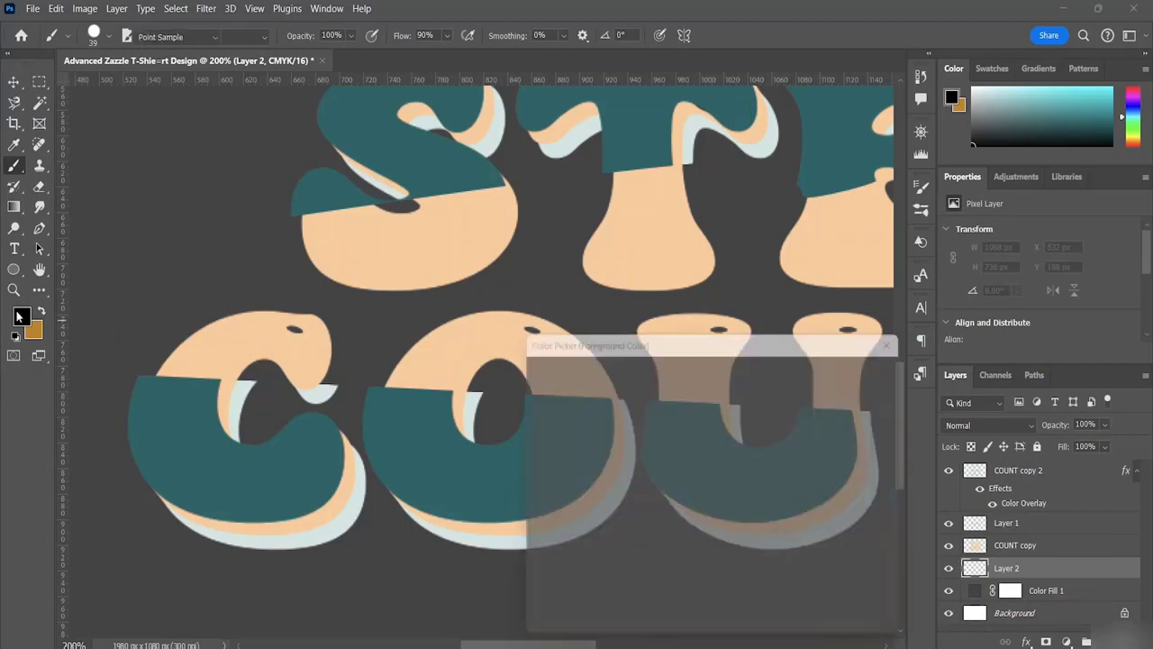
left_click_drag(551, 392, 518, 367)
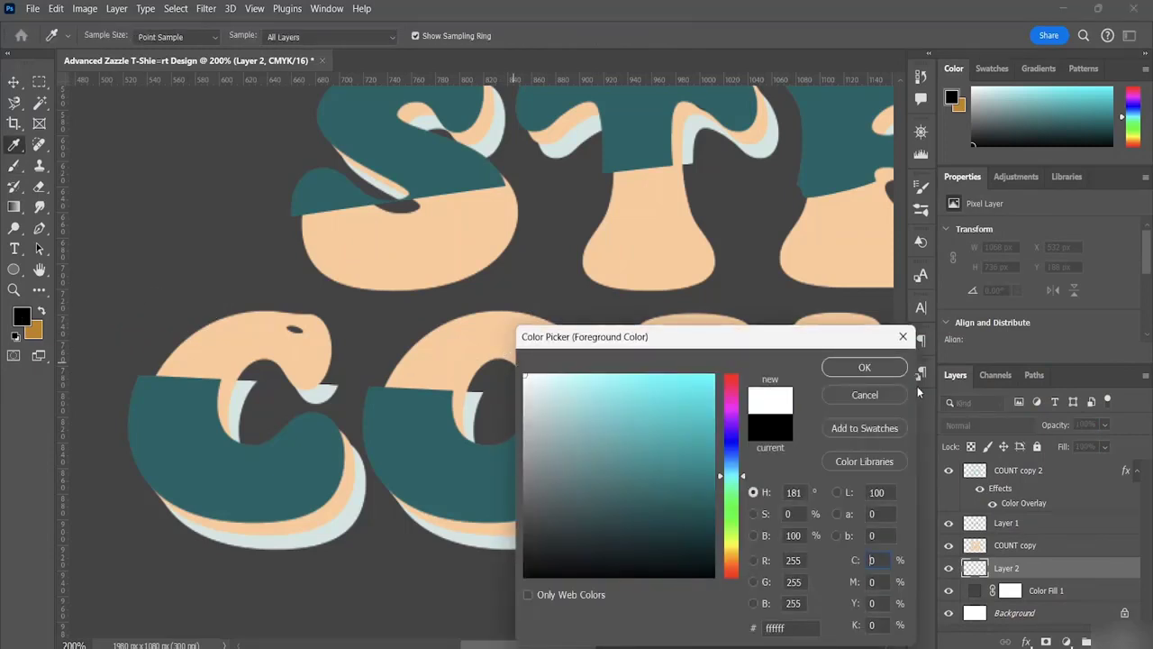
left_click(864, 366)
Paint the small upper holes in the C, O, U and T of COUNT white on Layer 2.
left_click(847, 331)
left_click(717, 330)
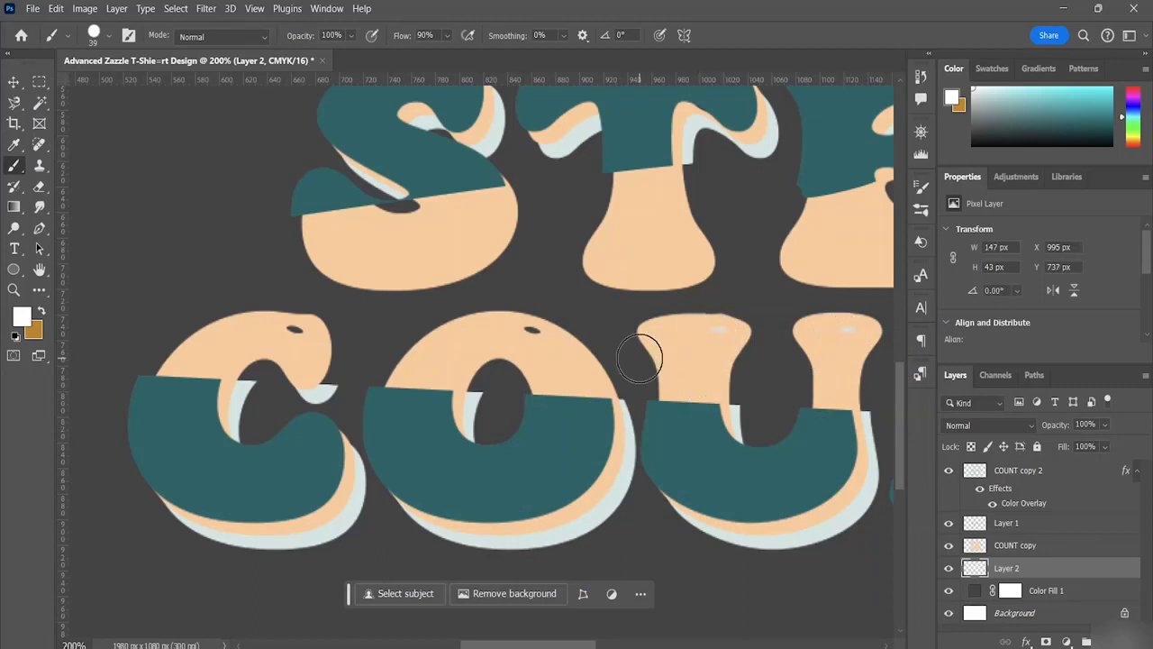
left_click(532, 331)
left_click(290, 322)
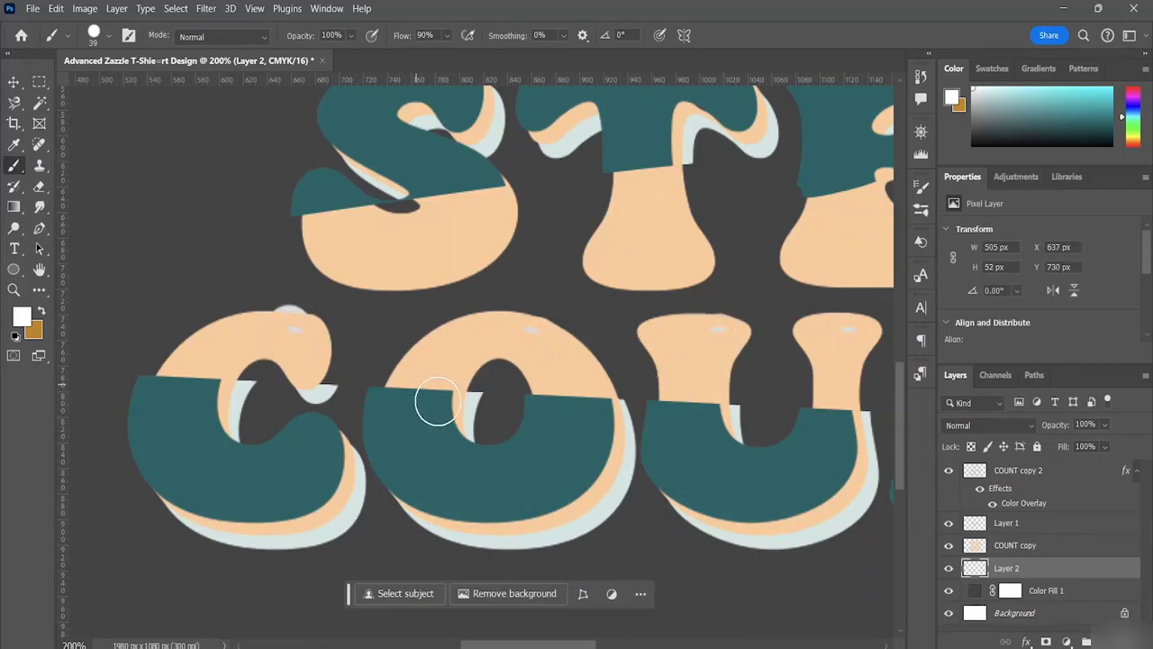
key("ctrl+z")
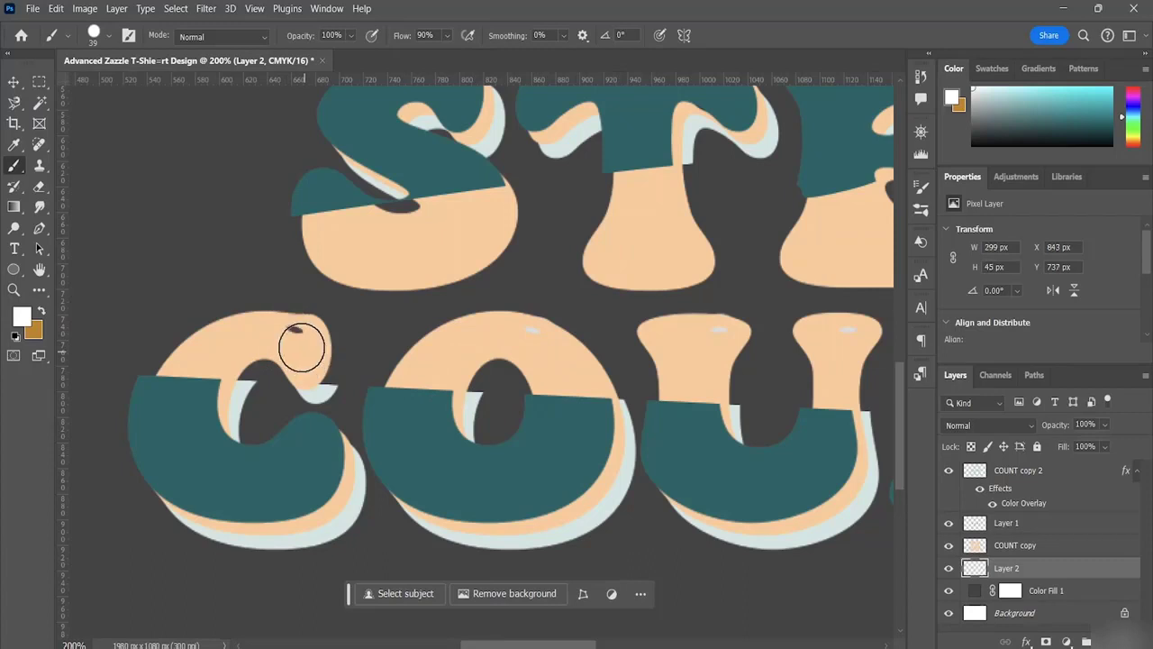
left_click(295, 329)
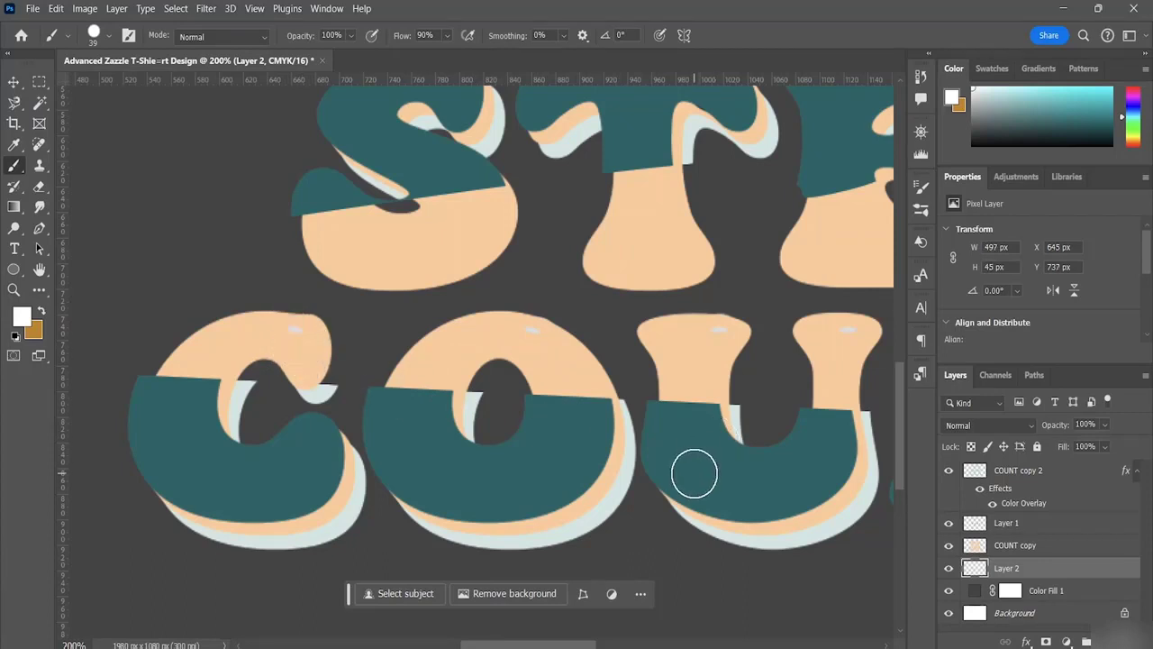
scroll(722, 396, "right", 10)
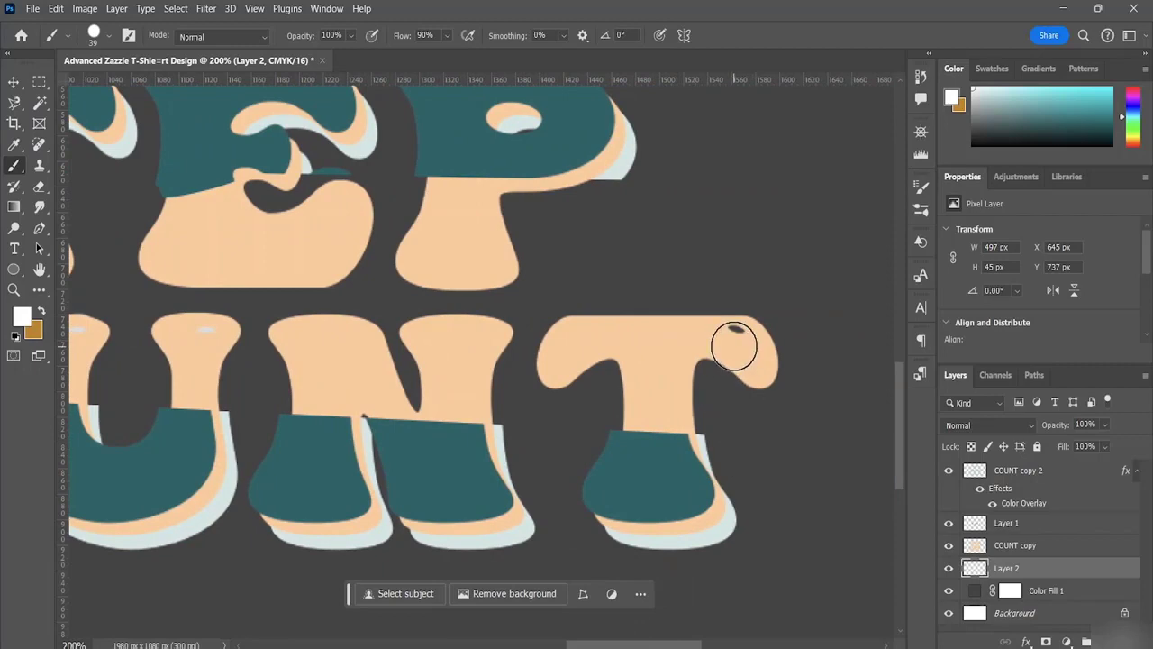
left_click(739, 331)
Paint the dark holes in the second E and the Y of EVERY white on Layer 2.
scroll(654, 381, "up", 3)
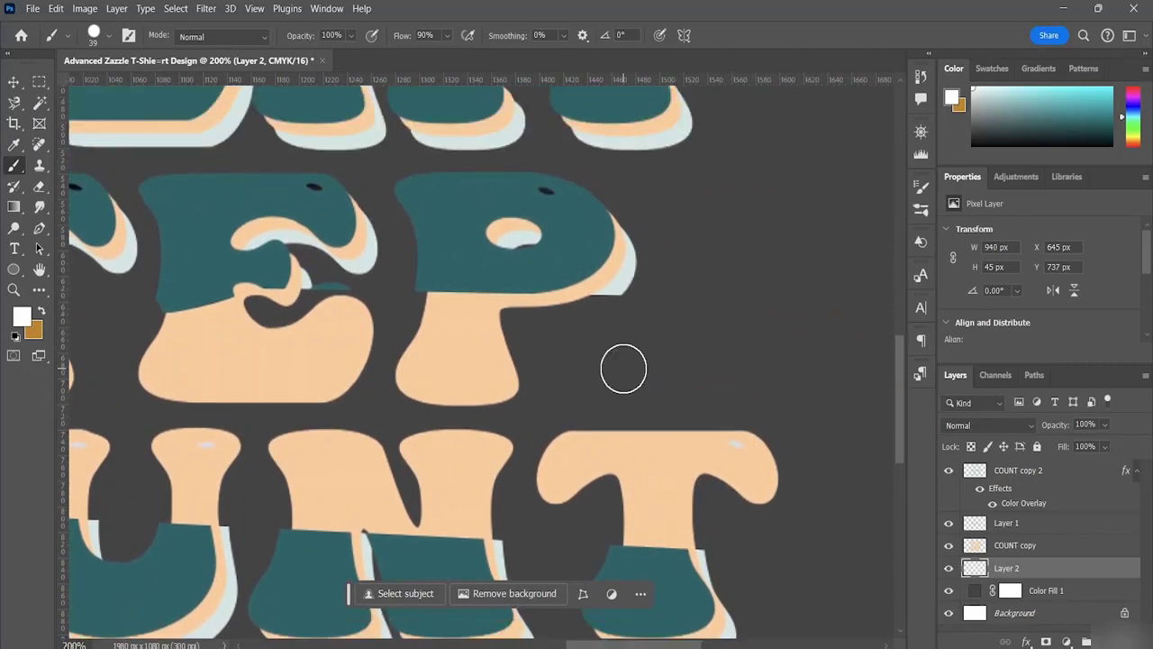
scroll(621, 370, "down", 3)
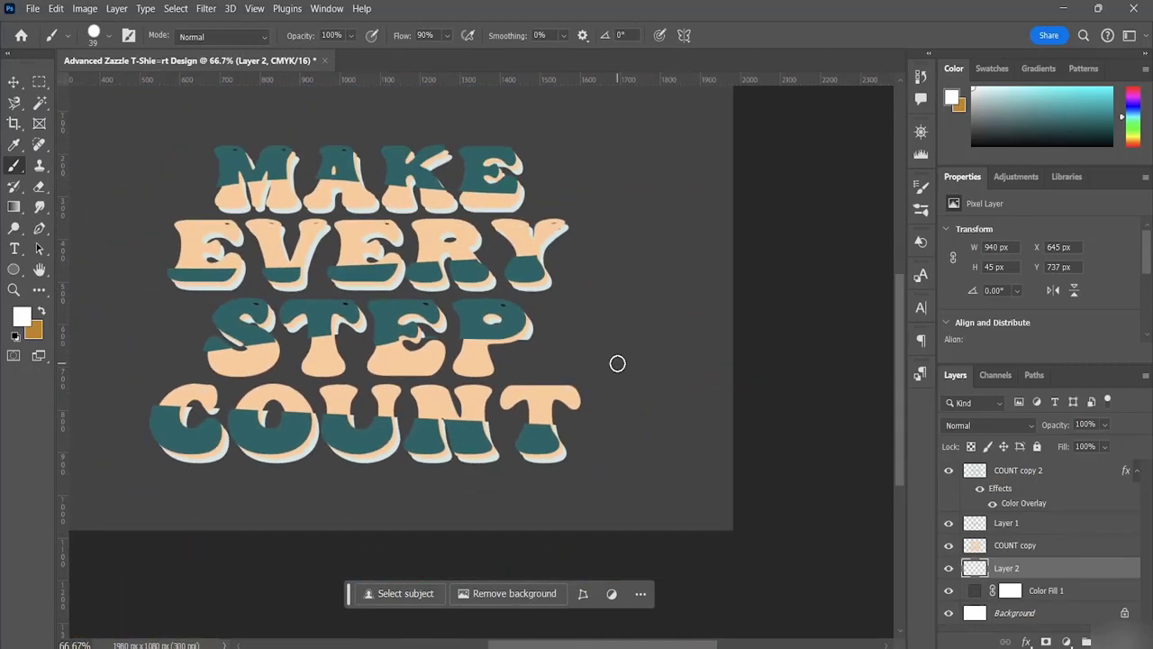
left_click(386, 229)
left_click(553, 226)
left_click_drag(664, 644, 623, 645)
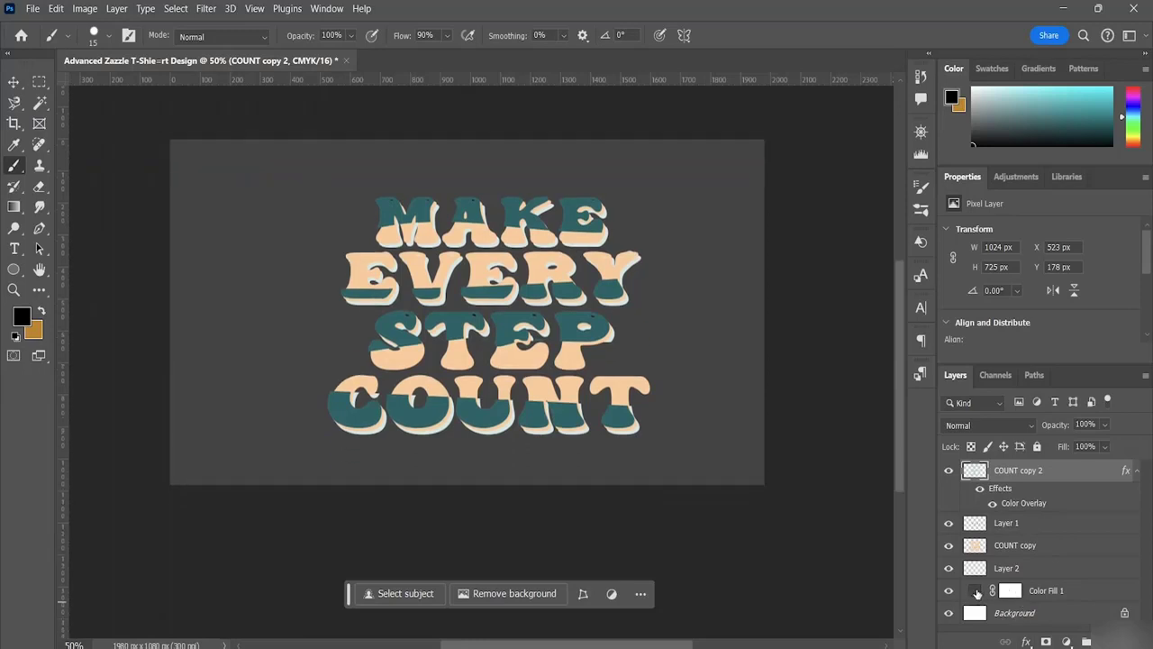
Change the Color Fill 1 background color to black (000000).
double_click(976, 592)
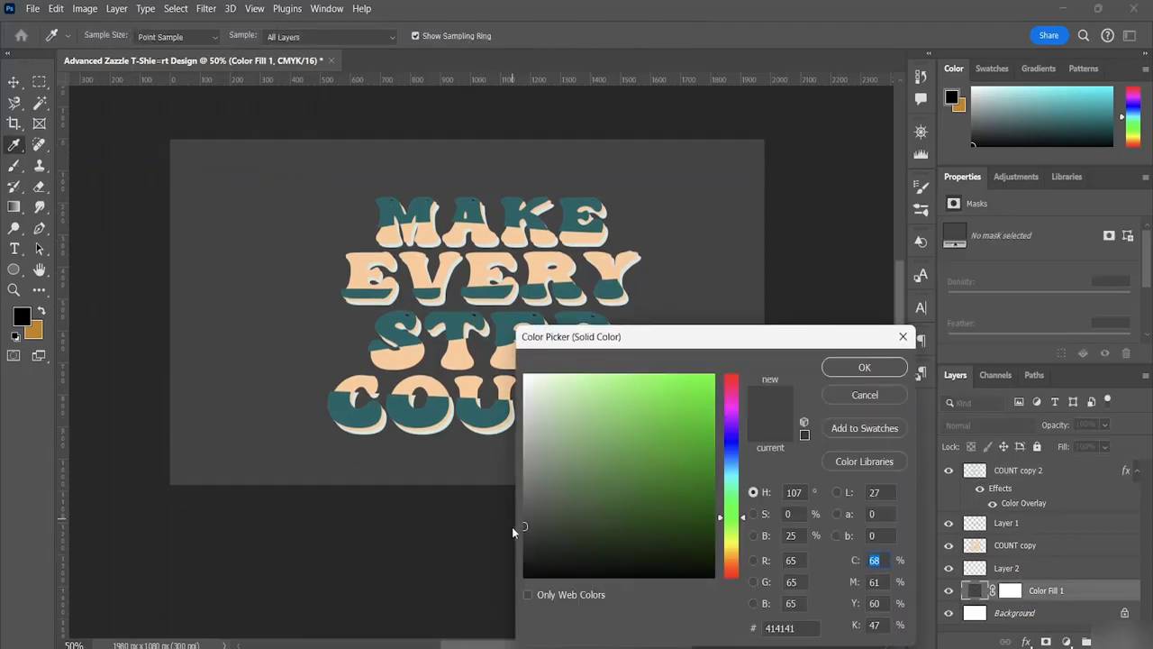
left_click_drag(523, 528, 573, 595)
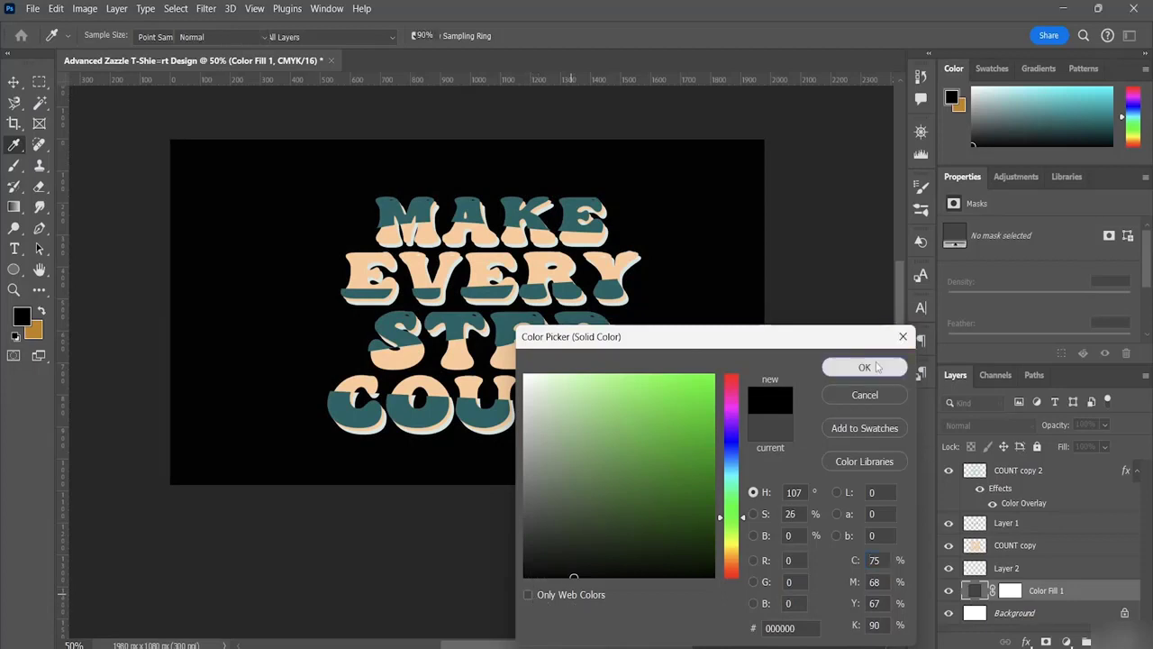
left_click(865, 367)
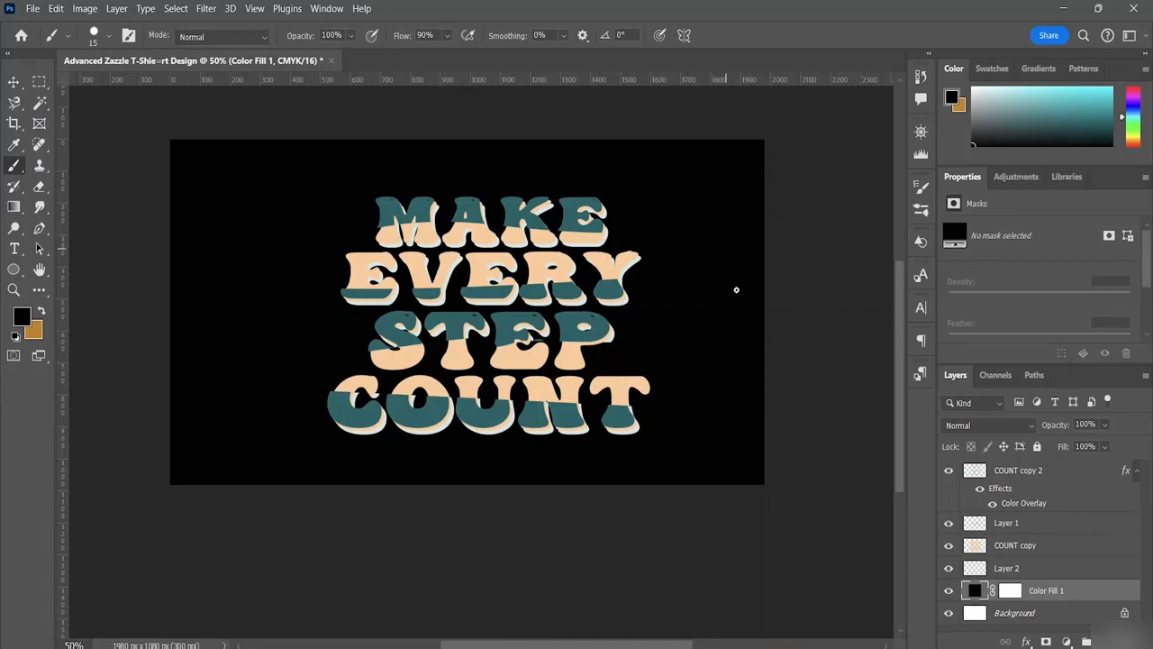
Open the Save for Web export for the finished design and inspect the lettering up close and as a whole in the PNG-24 preview.
scroll(709, 309, "up", 3)
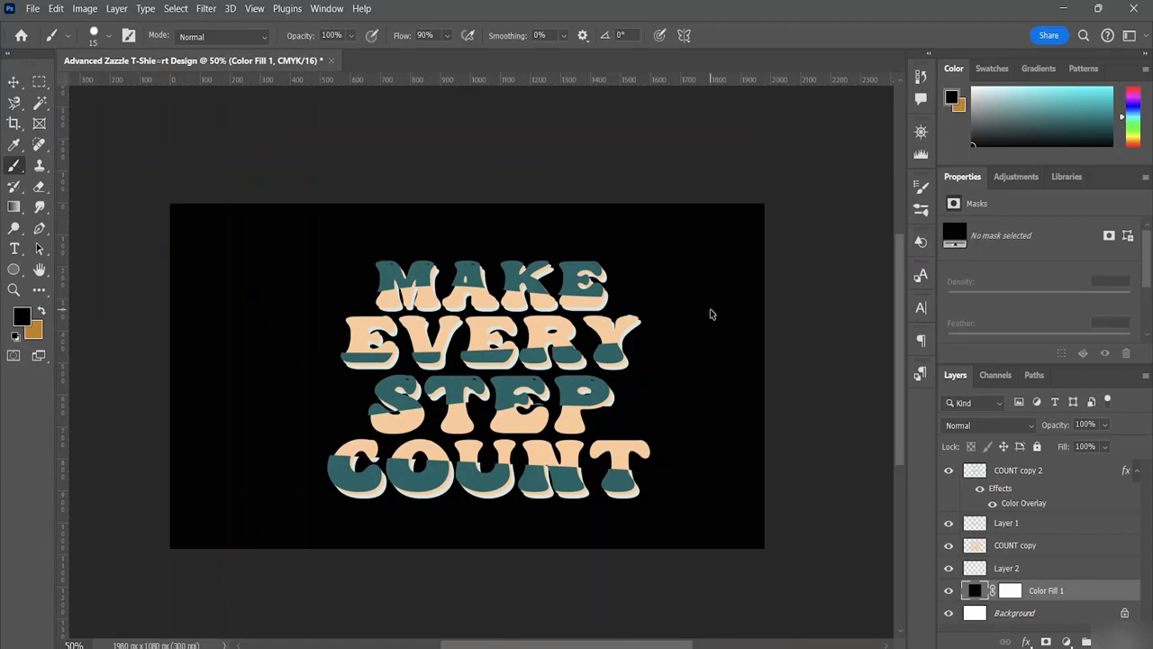
key("ctrl+alt+shift+s")
left_click_drag(575, 328, 432, 343)
left_click_drag(571, 344, 427, 342)
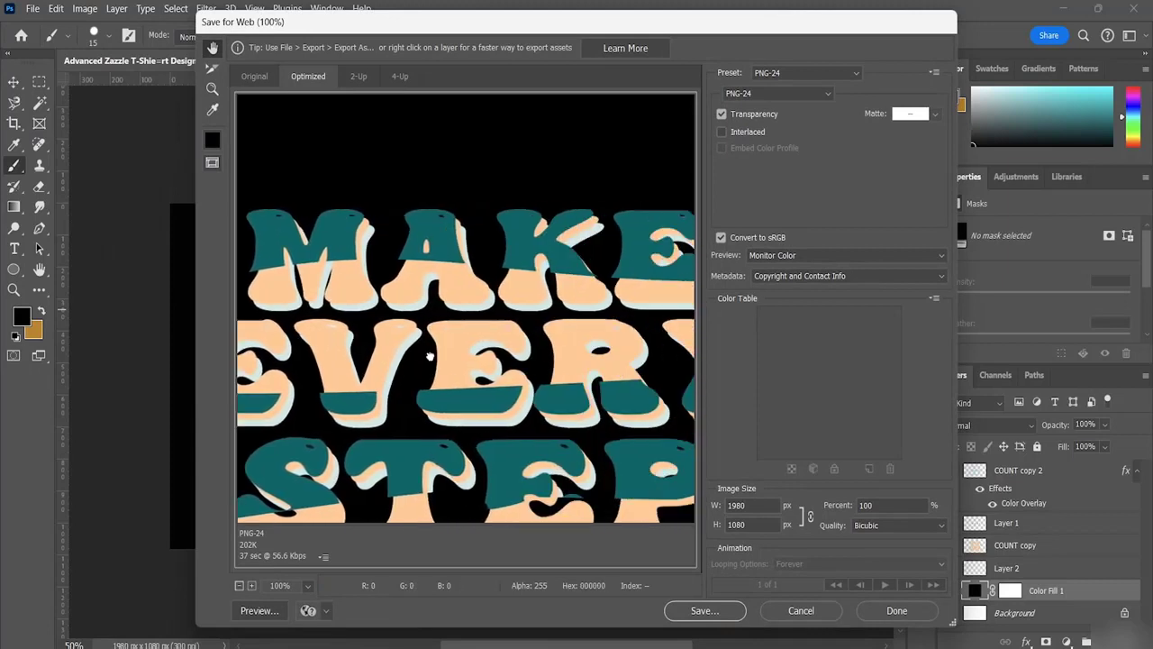
left_click_drag(629, 335, 545, 338)
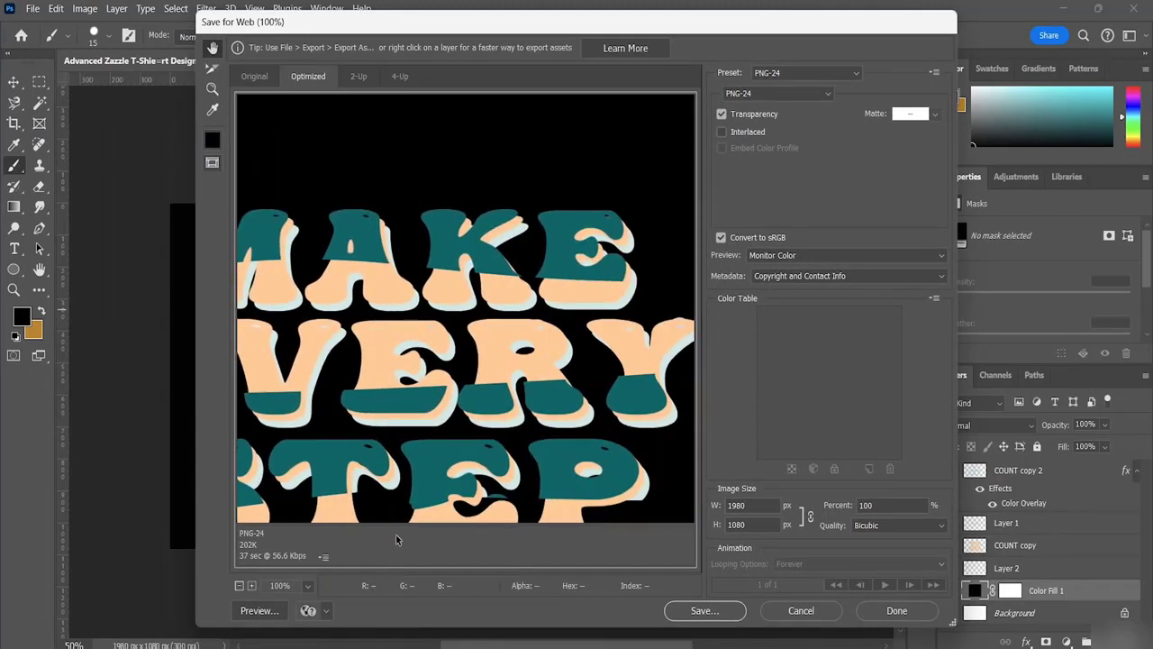
left_click(238, 586)
left_click(238, 585)
left_click(239, 586)
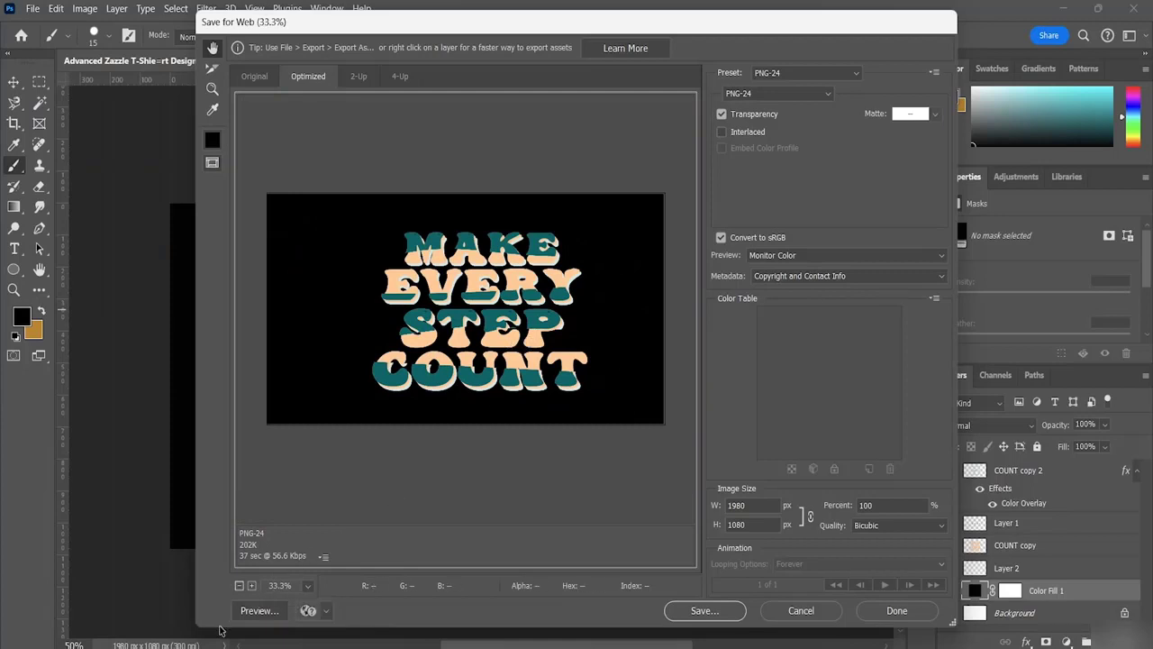
left_click(252, 585)
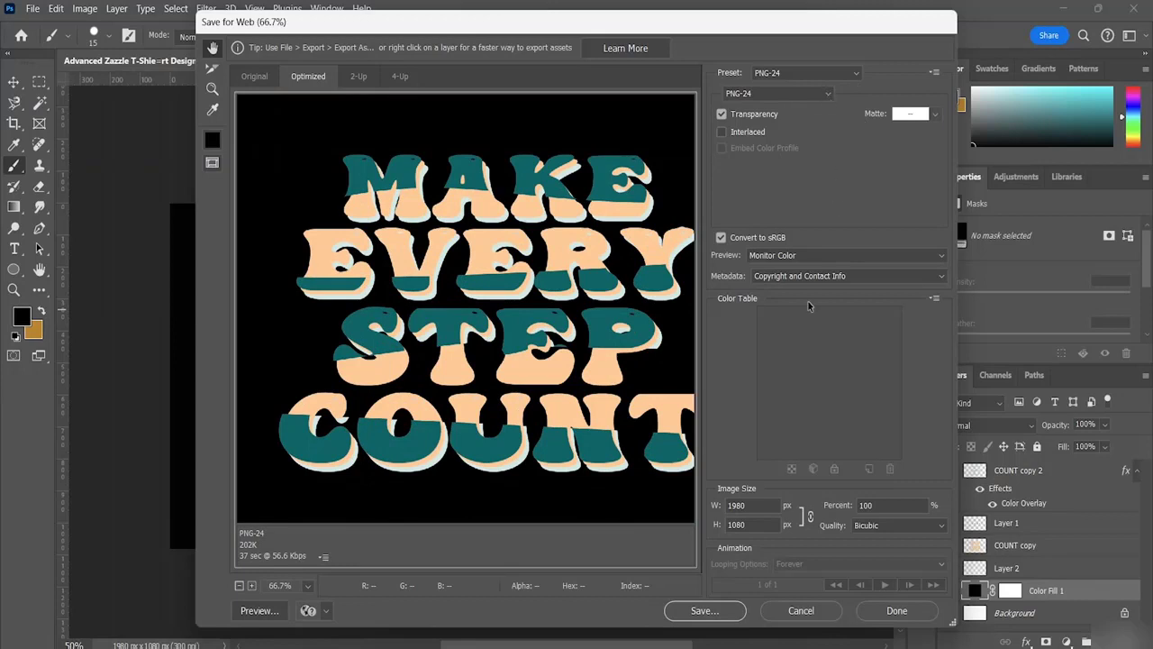
Export the image as Advanced-Zazzle-T-Shie=rt-Design.png into the Photoshop subfolder of the T-Shirt Design resources folder on the desktop.
left_click(705, 611)
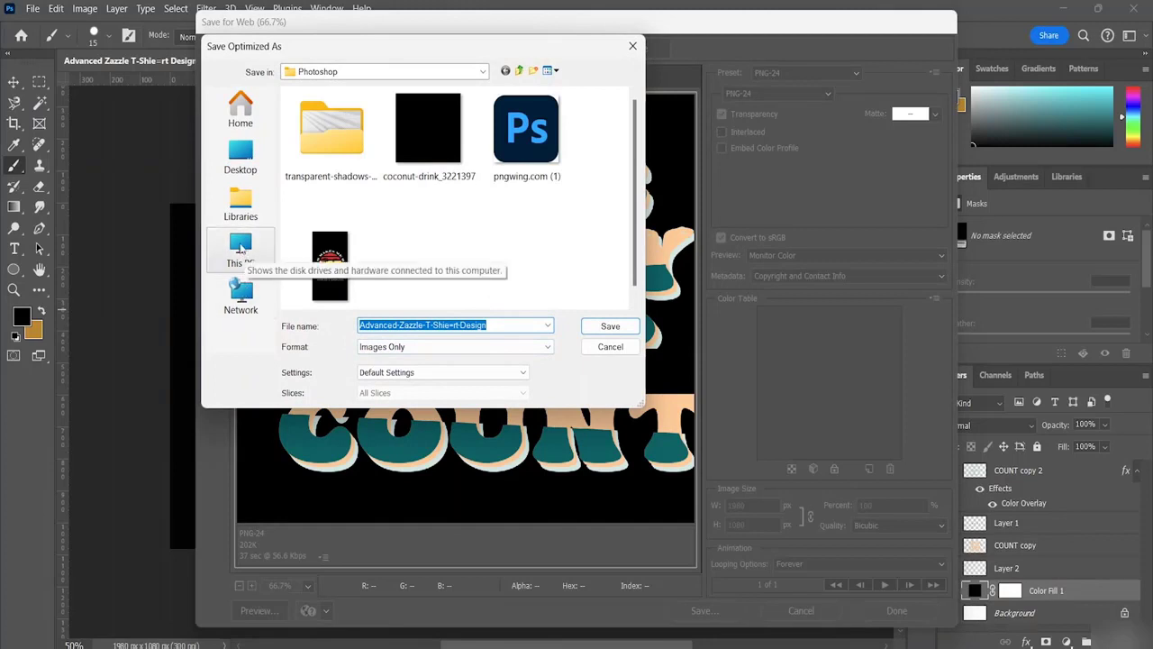
left_click(241, 248)
double_click(369, 126)
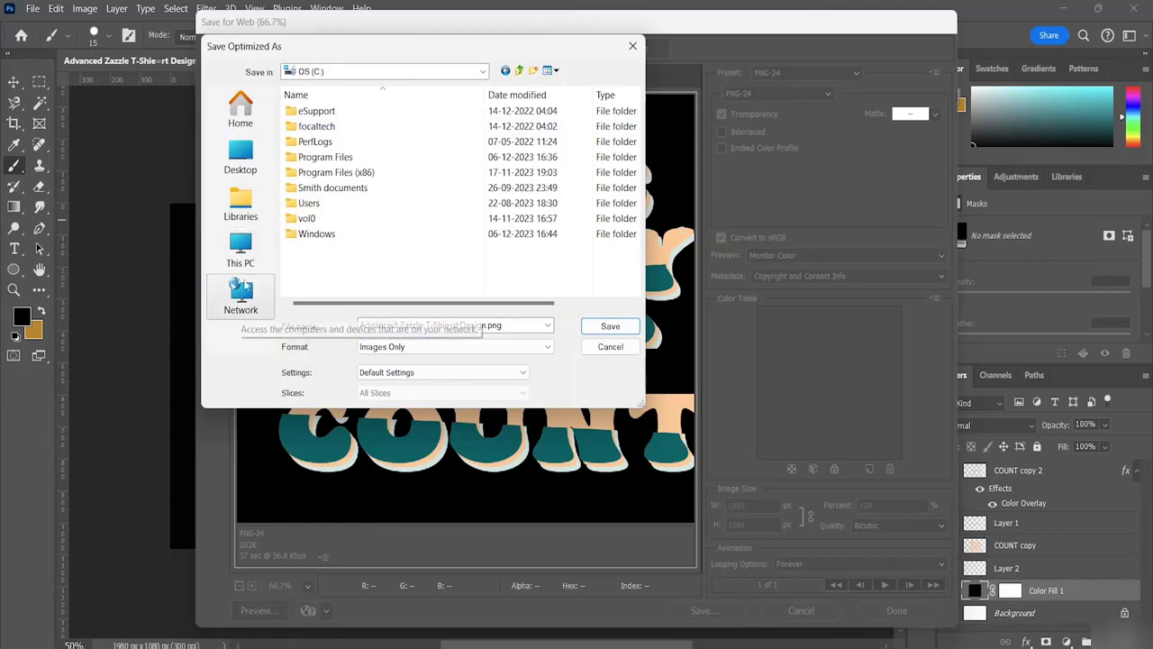
left_click(256, 147)
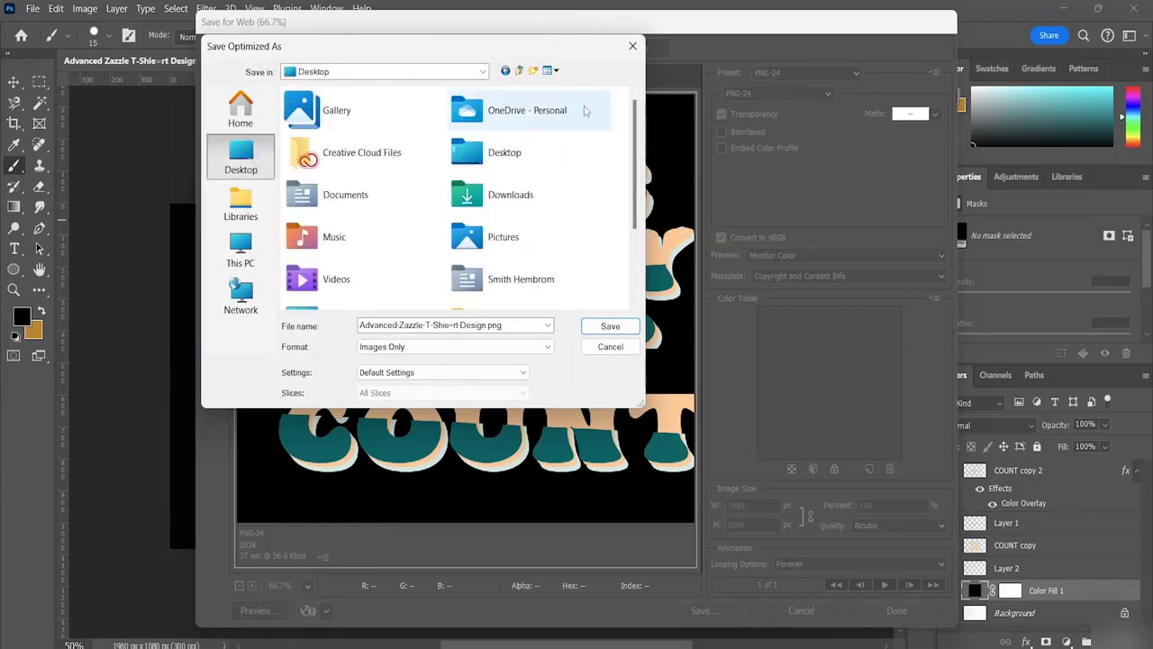
scroll(401, 172, "down", 3)
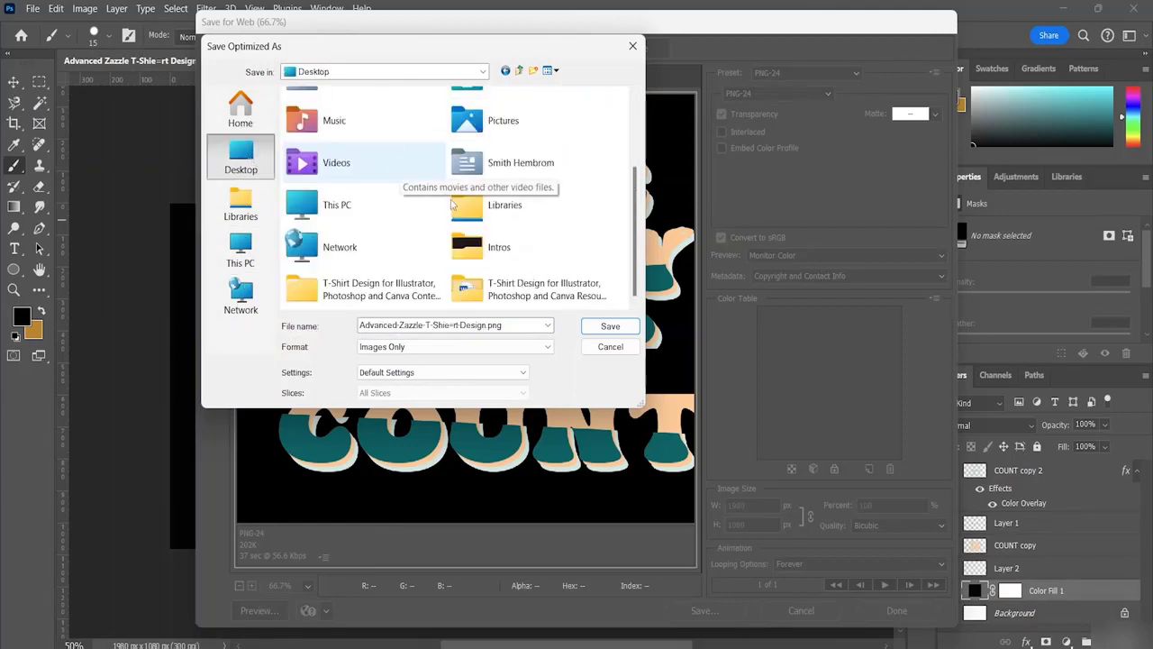
double_click(553, 287)
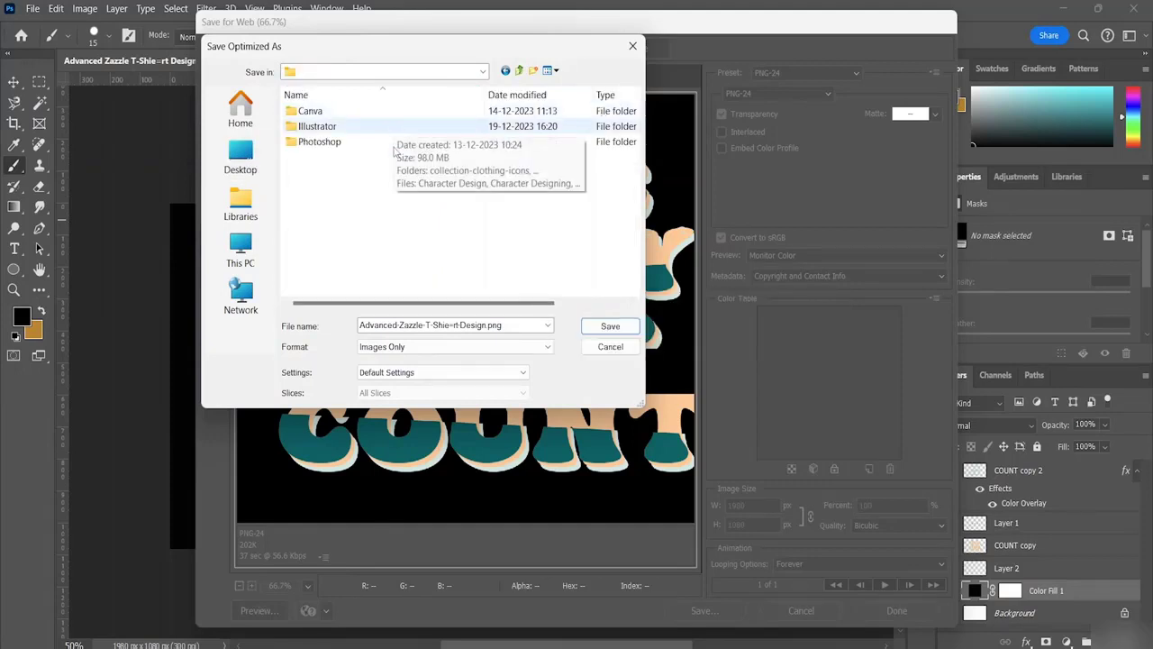
double_click(335, 146)
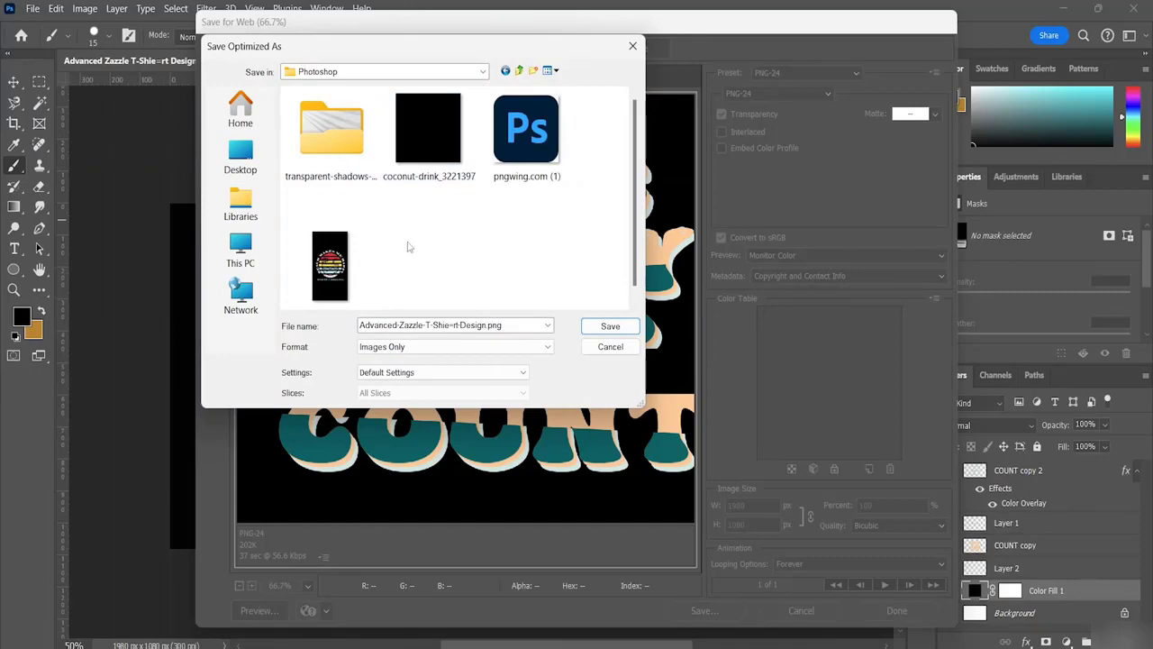
left_click(609, 327)
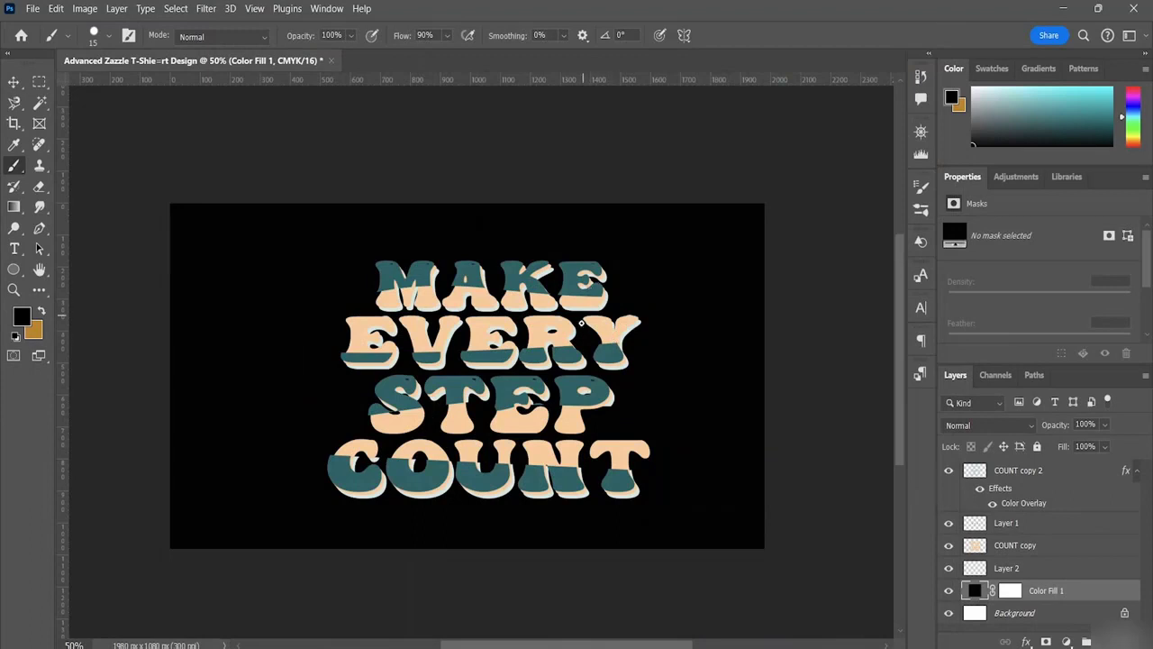
Save the document as the PSD file Advanced Zazzle T-Shie=rt Design in the Photoshop folder with Maximize Compatibility enabled.
left_click(33, 11)
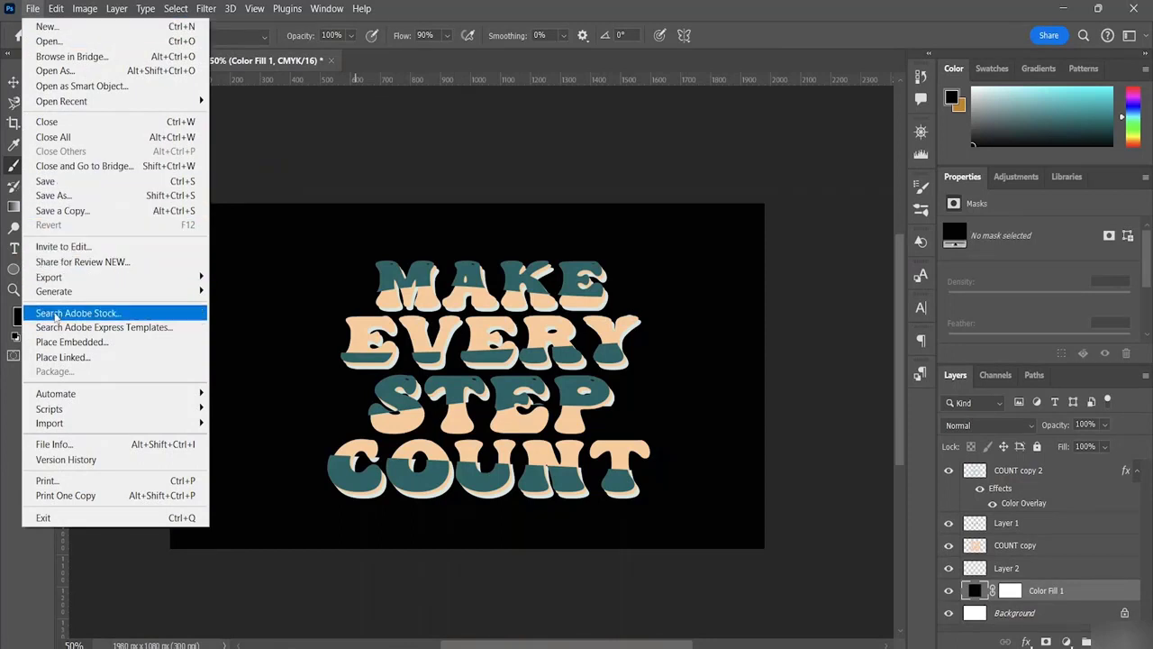
left_click(52, 196)
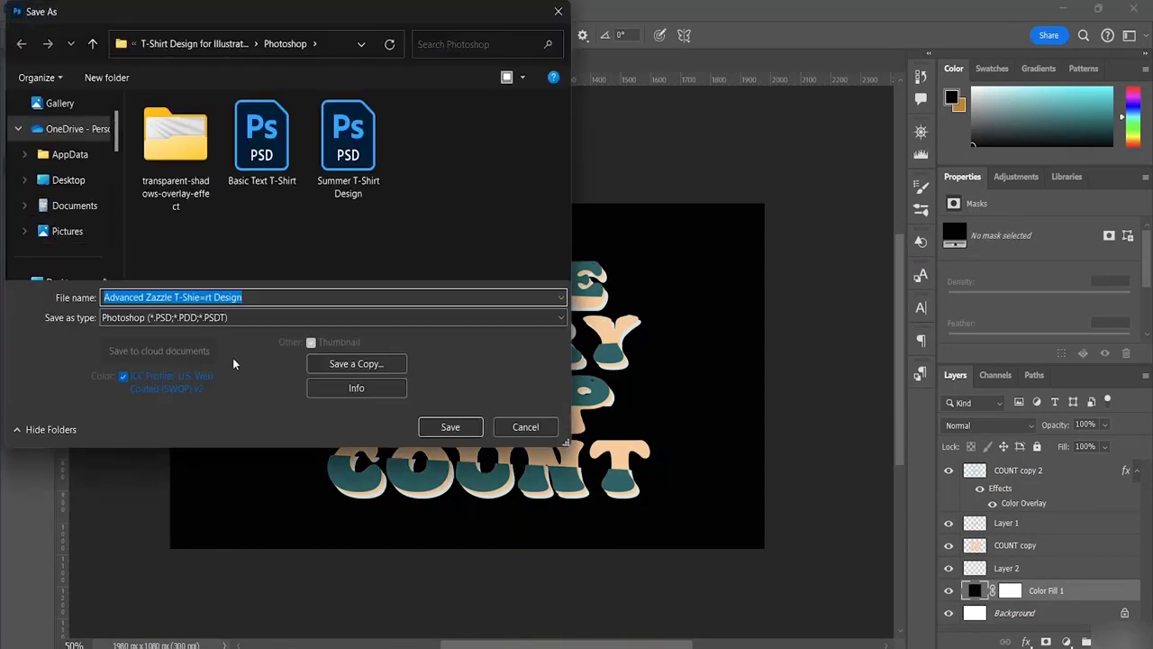
scroll(54, 226, "down", 2)
scroll(56, 225, "down", 3)
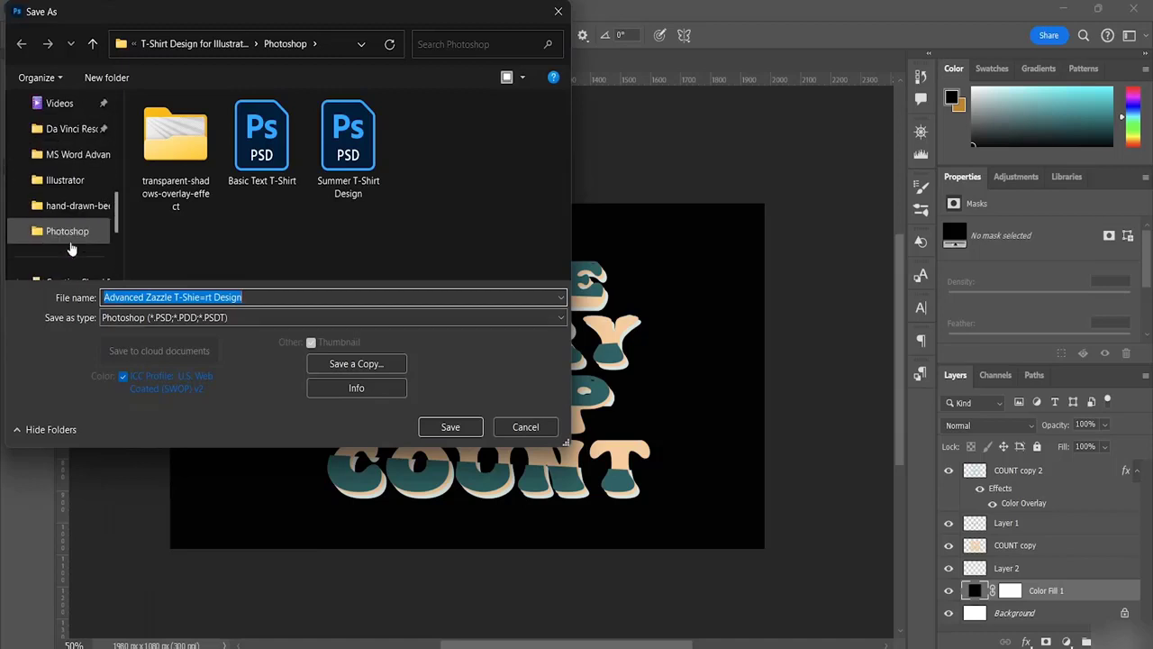
left_click(67, 231)
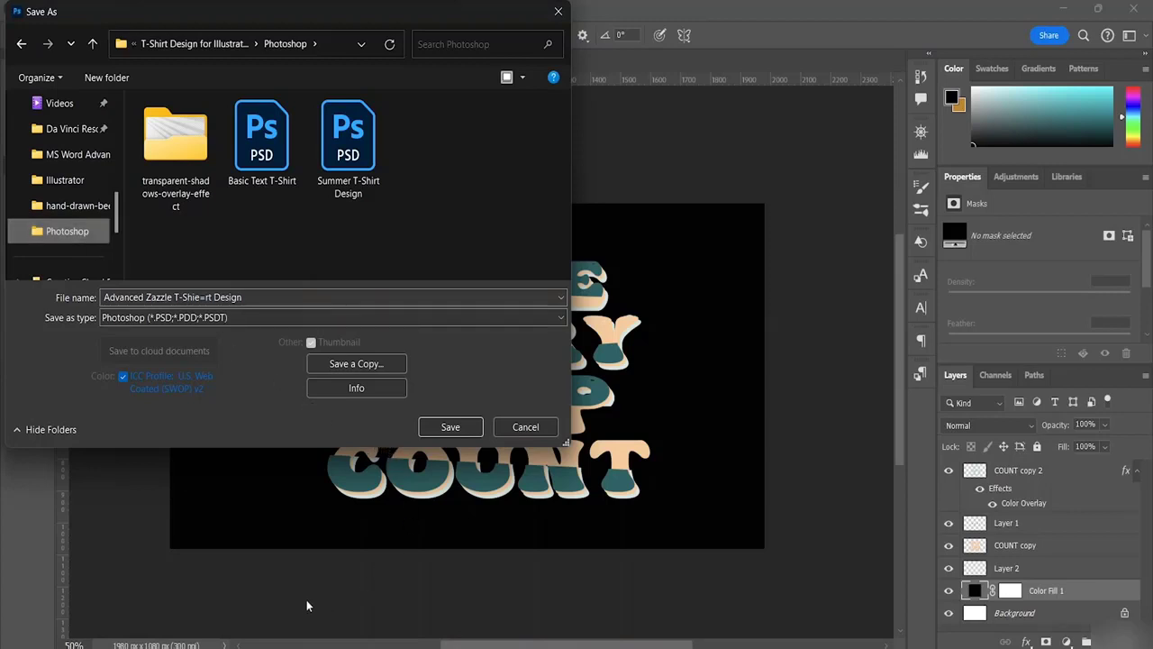
left_click(450, 427)
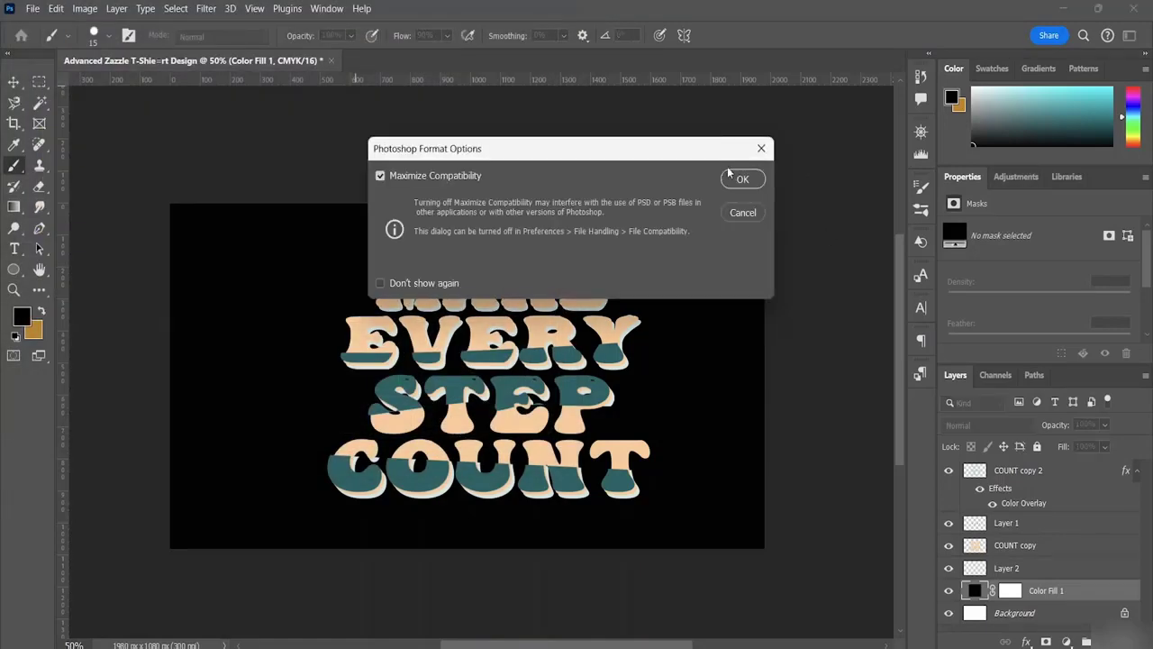
left_click(743, 180)
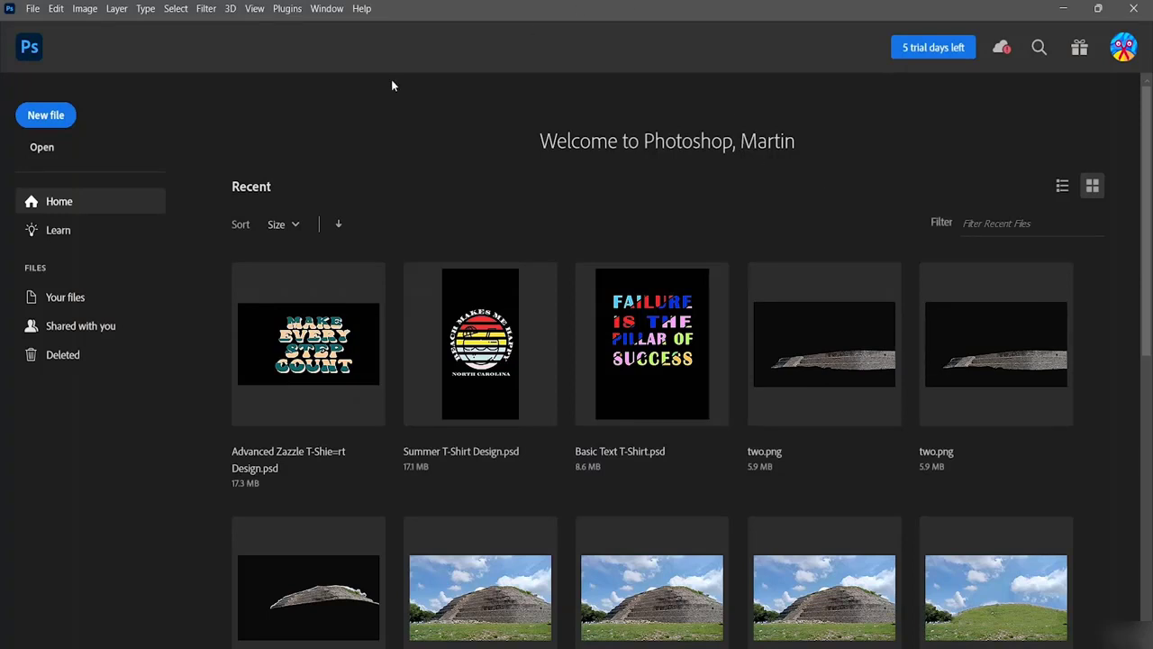
Create a landscape document named Logo T-Shirt Design, 1980 x 1080 px at 300 pixels/inch, CMYK 16 bit with a white background.
left_click(59, 126)
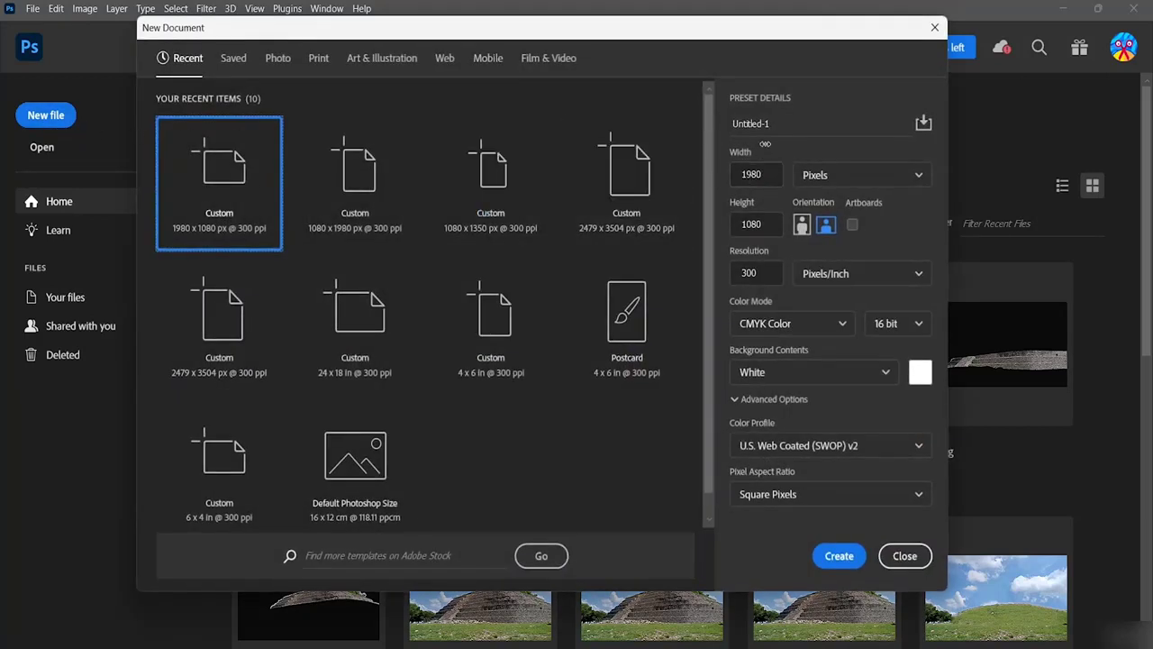
left_click(778, 124)
key("BackSpace")
key("BackSpace")
key("BackSpace")
key("BackSpace")
key("BackSpace")
key("BackSpace")
key("BackSpace")
key("BackSpace")
key("BackSpace")
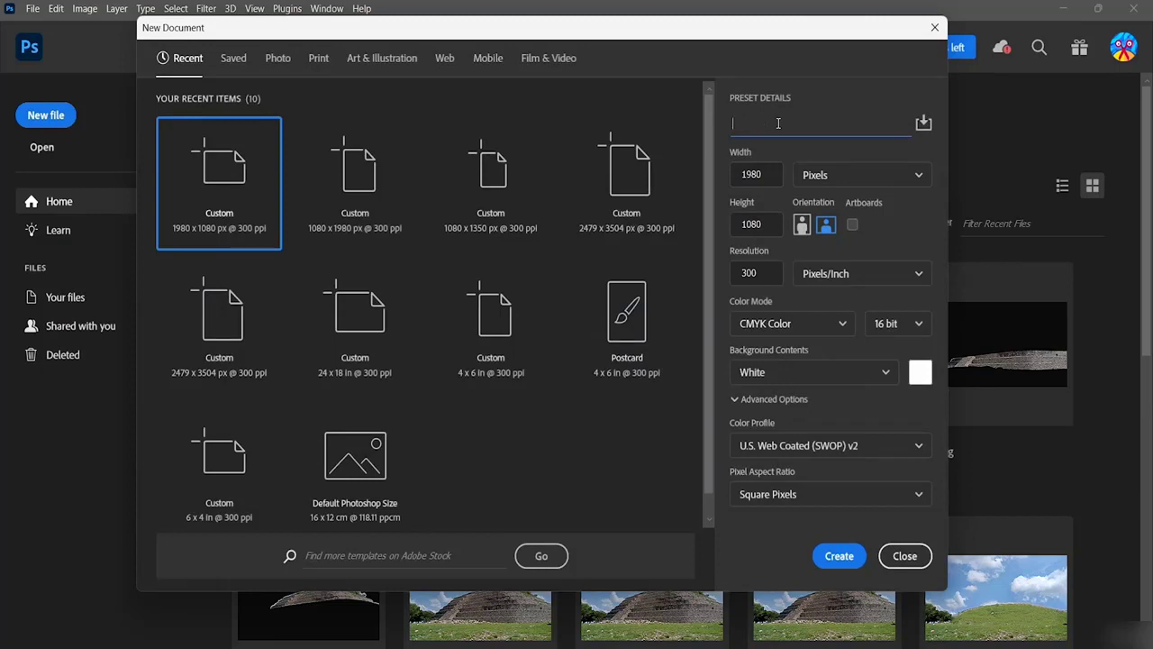
type("Logo T-Shirt Design")
left_click(802, 226)
left_click(826, 225)
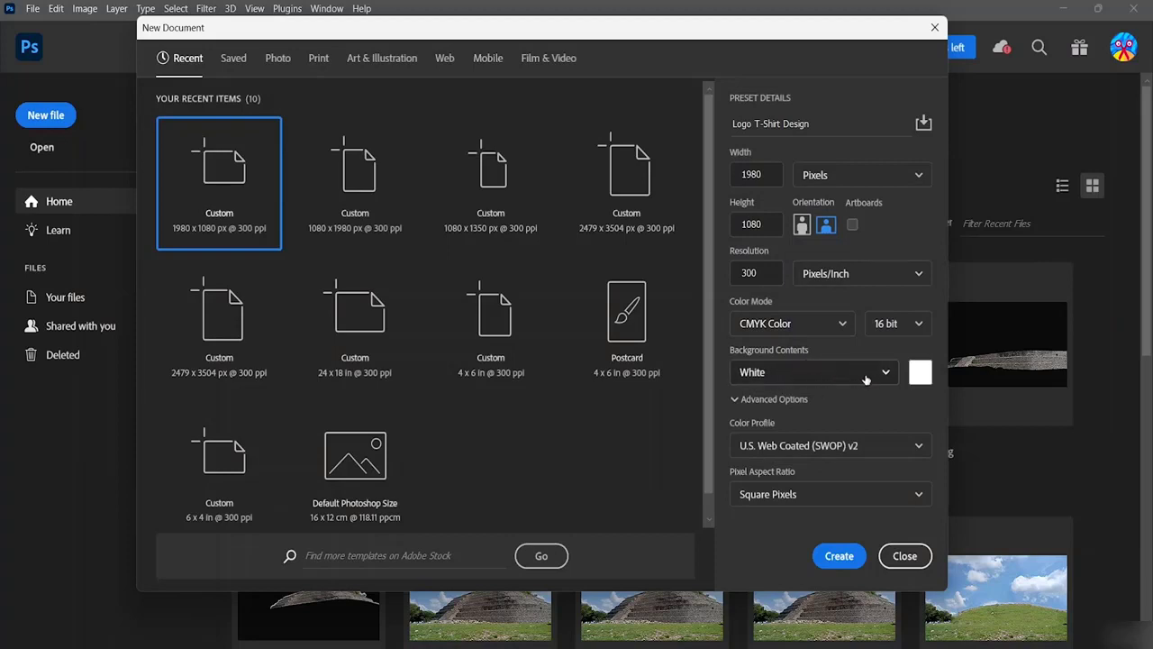
left_click(840, 556)
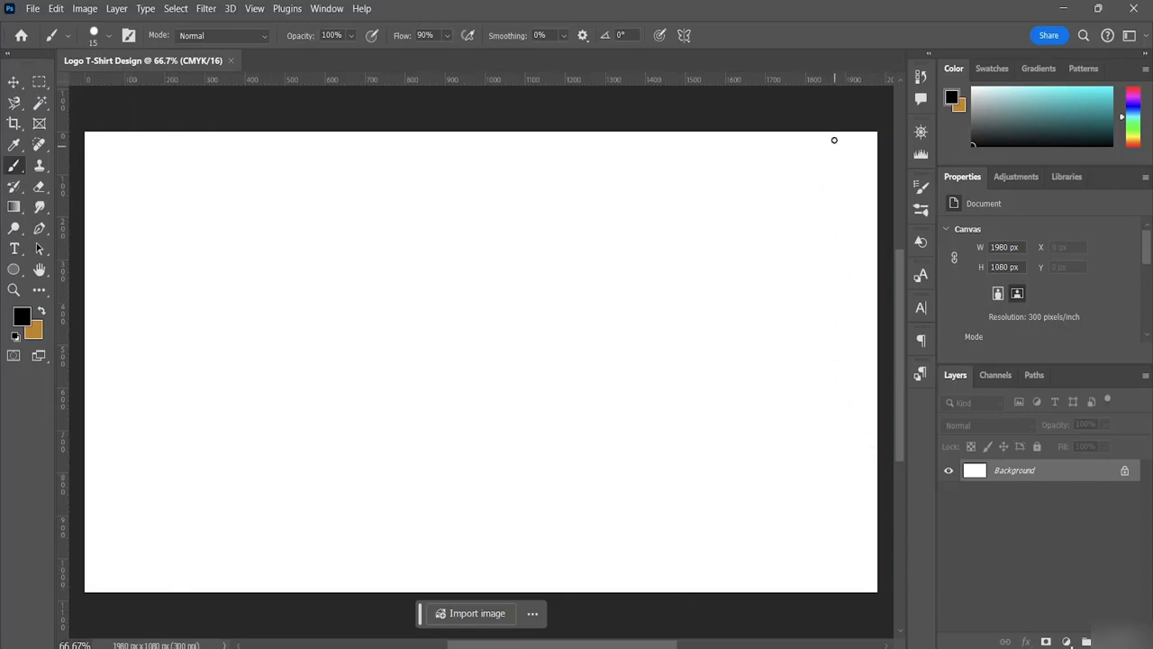
Add the horizontal text HSPB in Arial Rounded MT Bold at 18 pt in the upper part of the canvas.
key("v")
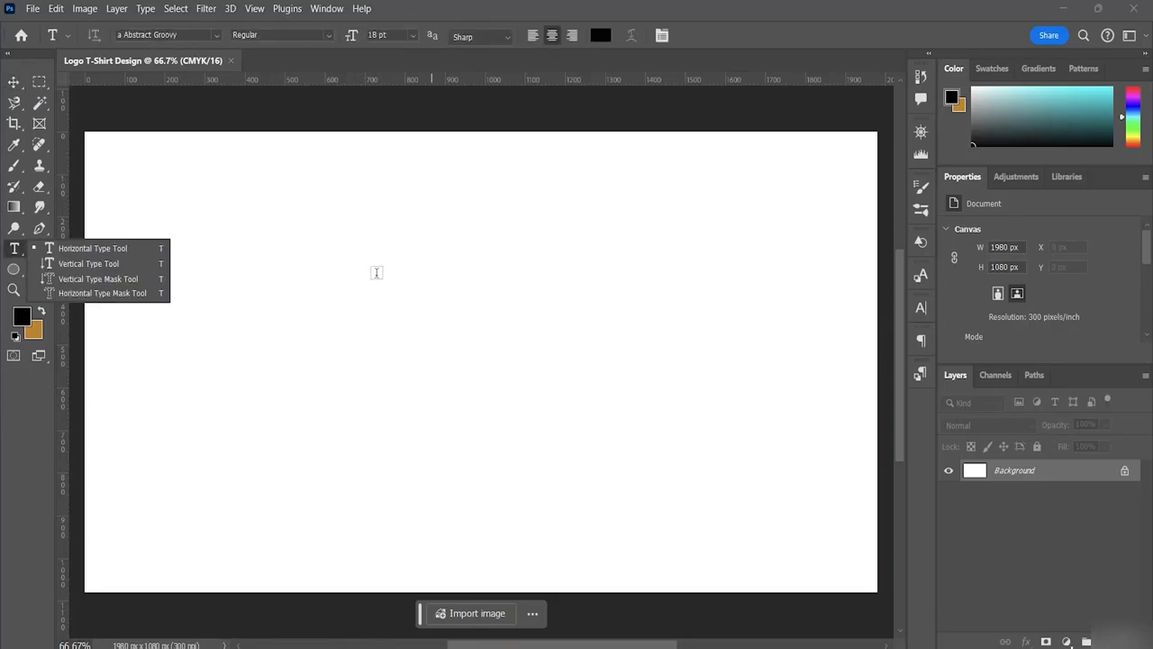
left_click(342, 271)
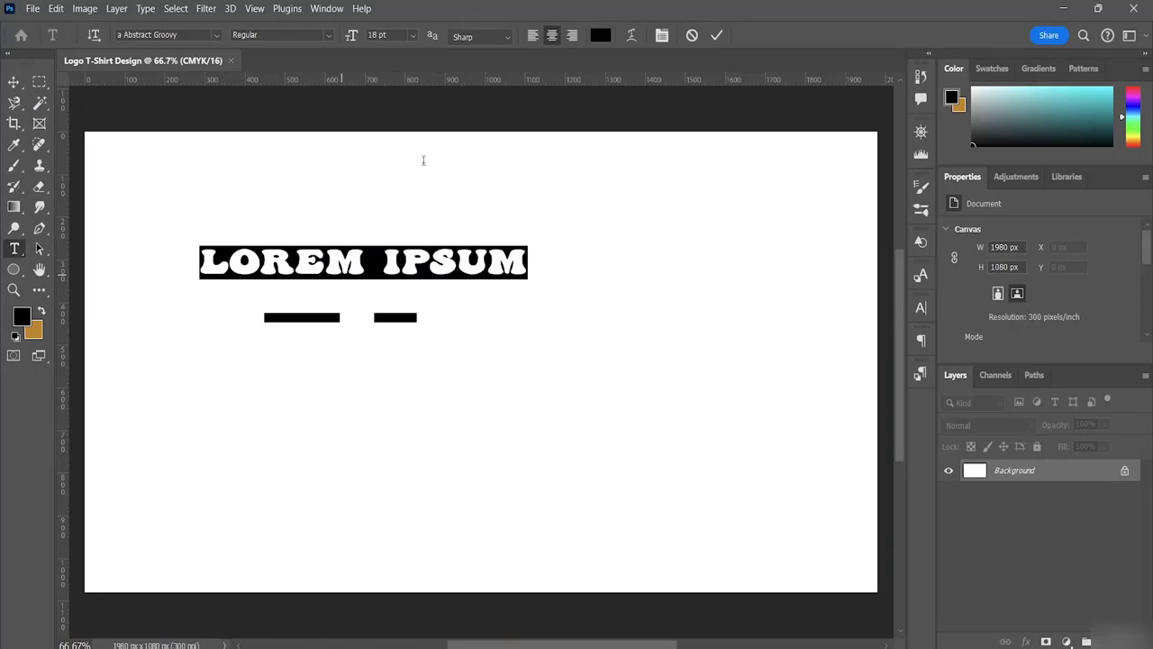
left_click(217, 34)
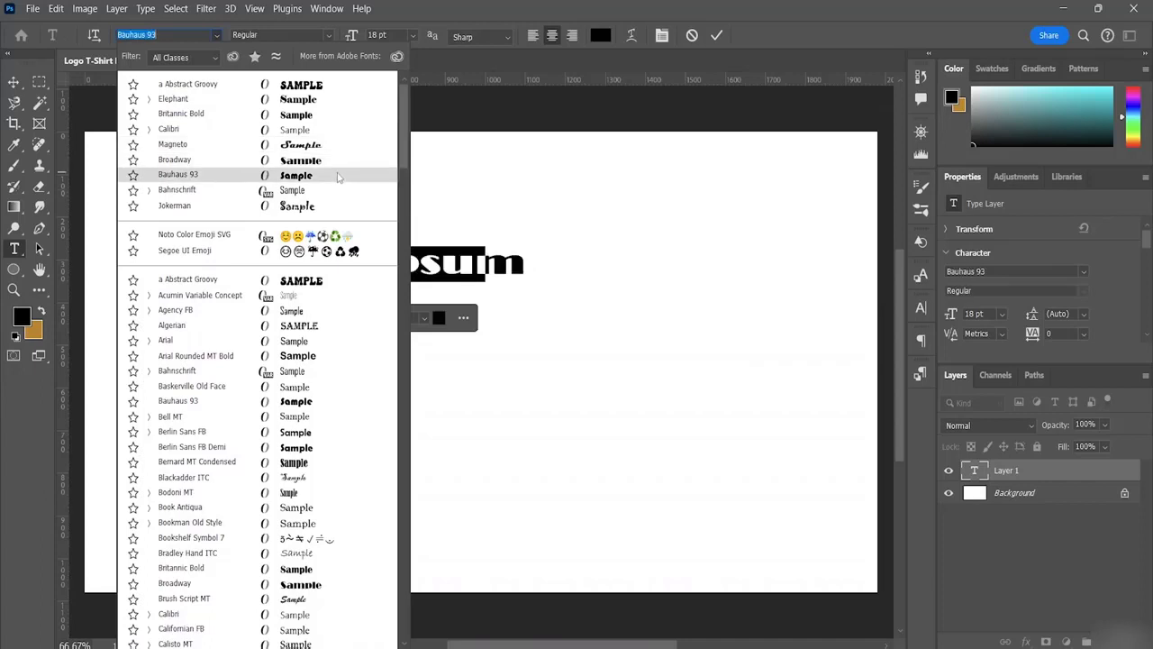
left_click(329, 362)
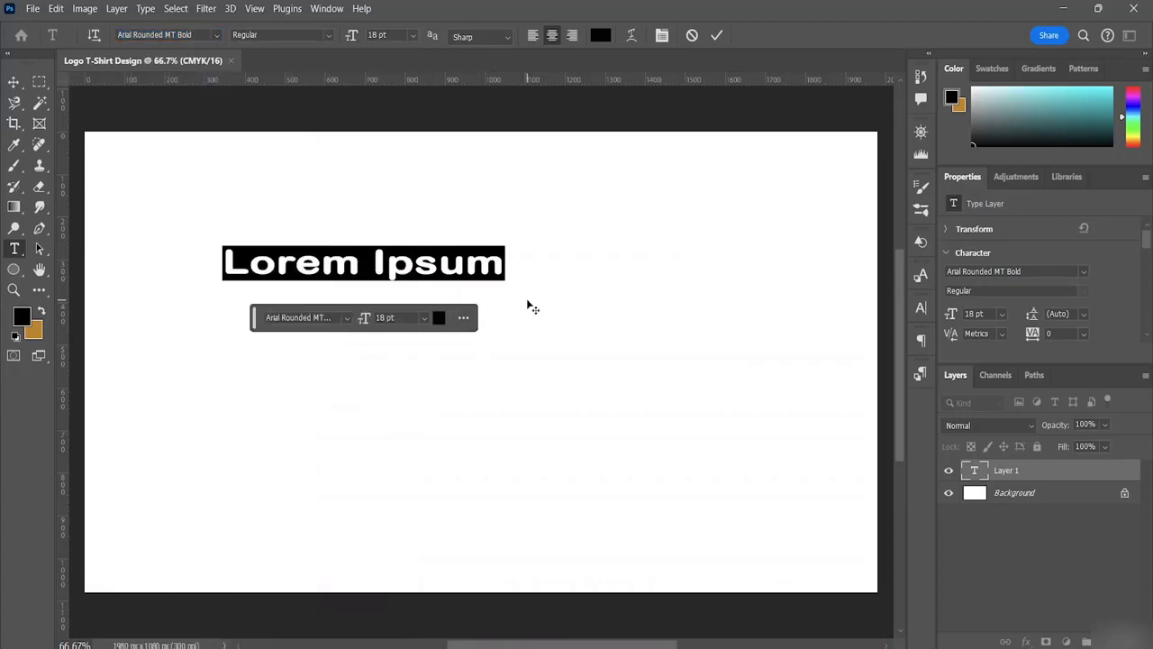
key("BackSpace")
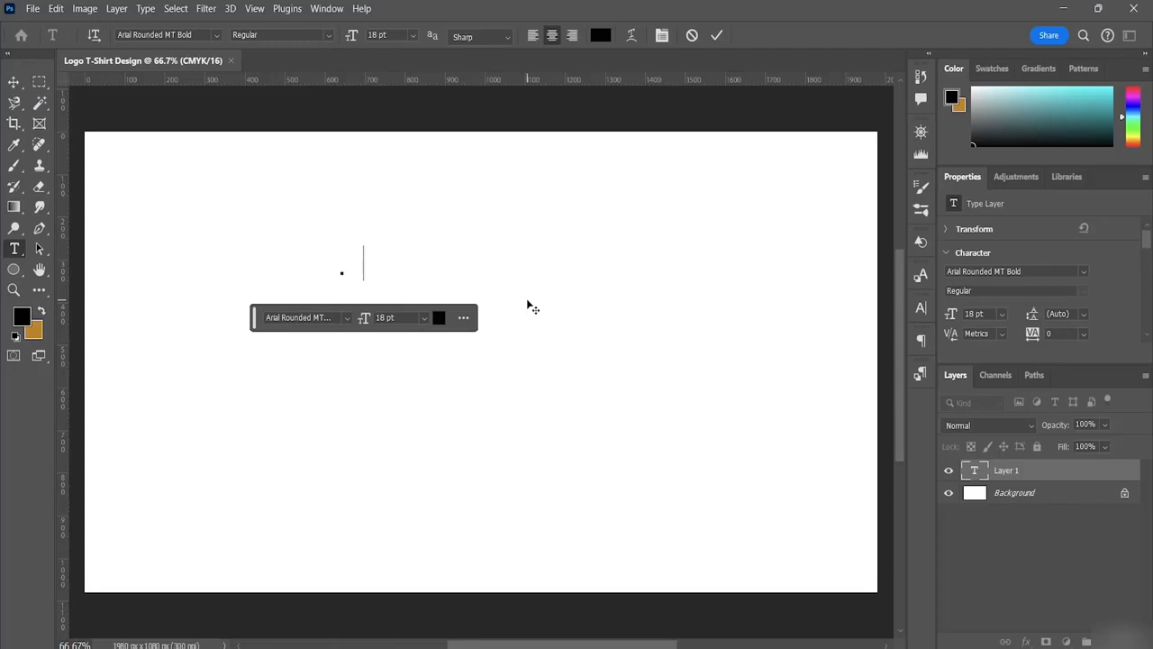
type("HS")
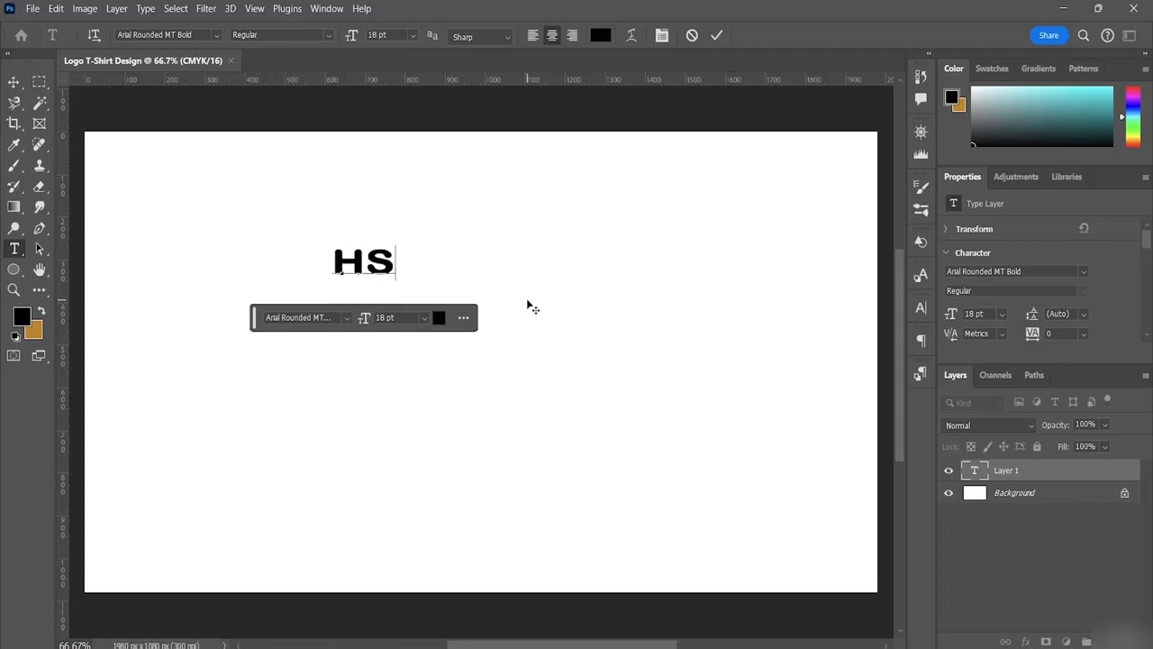
type("PB")
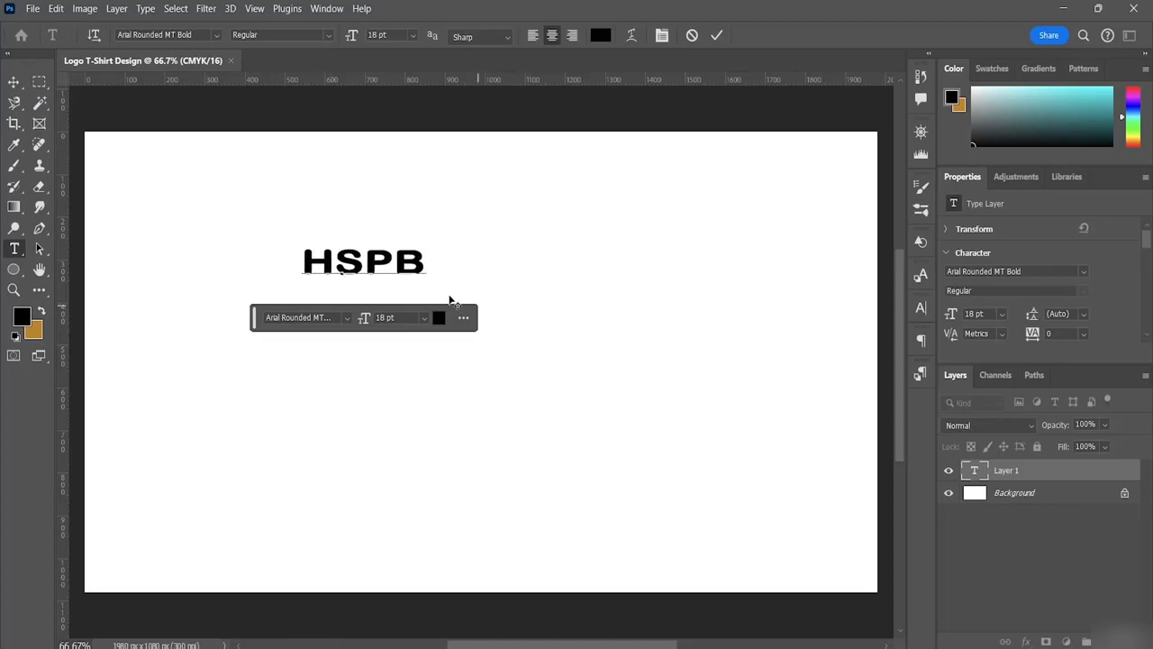
left_click(14, 81)
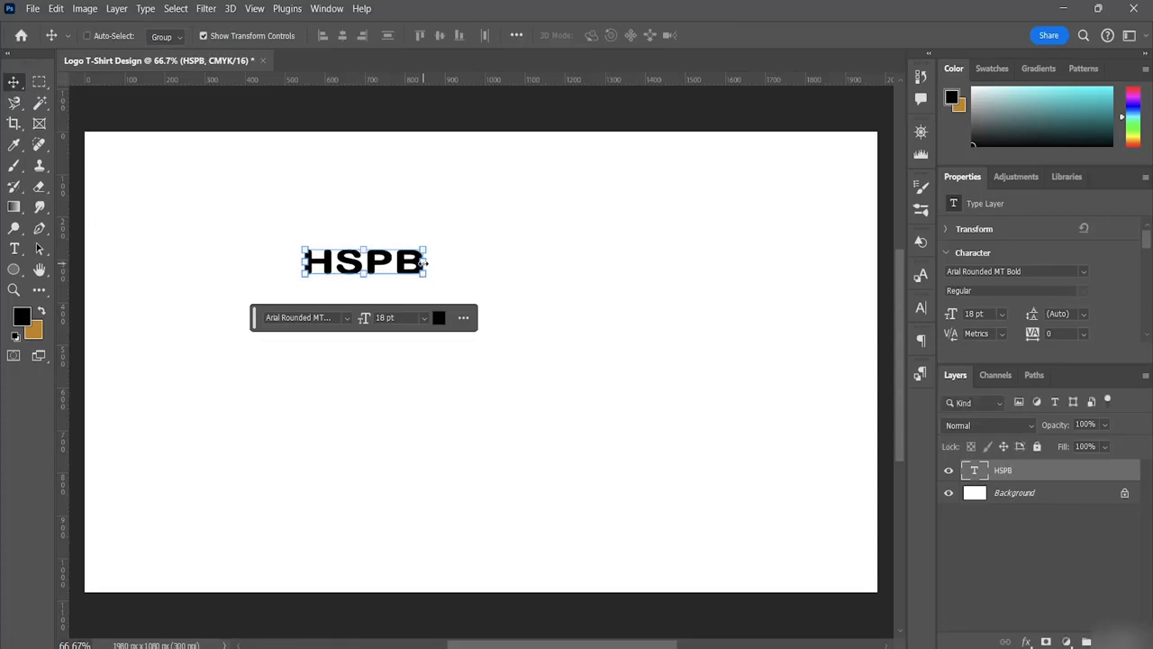
Scale the HSPB text proportionally to about 292% and move it to the middle of the canvas.
key("ctrl")
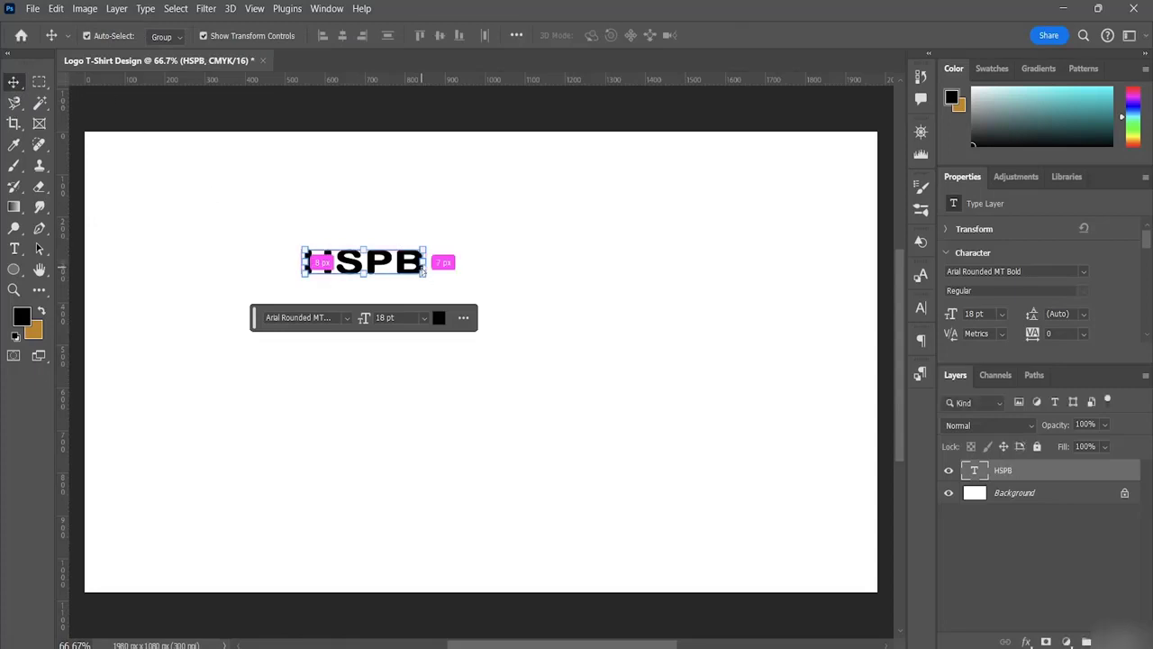
key("ctrl+t")
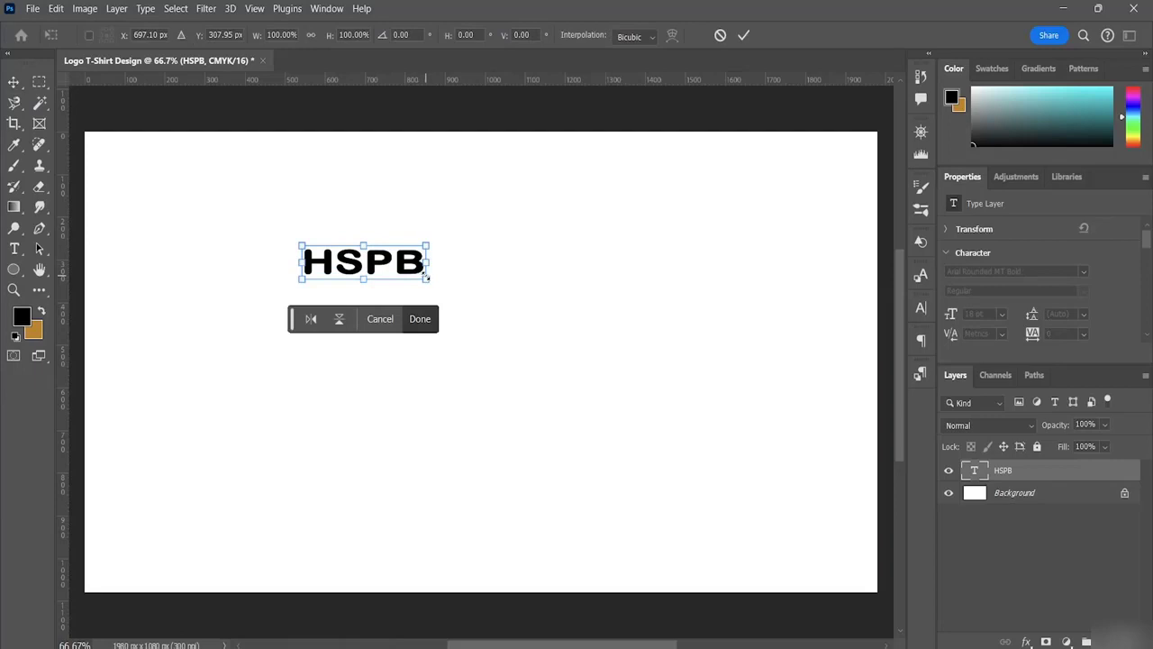
left_click_drag(427, 278, 650, 466)
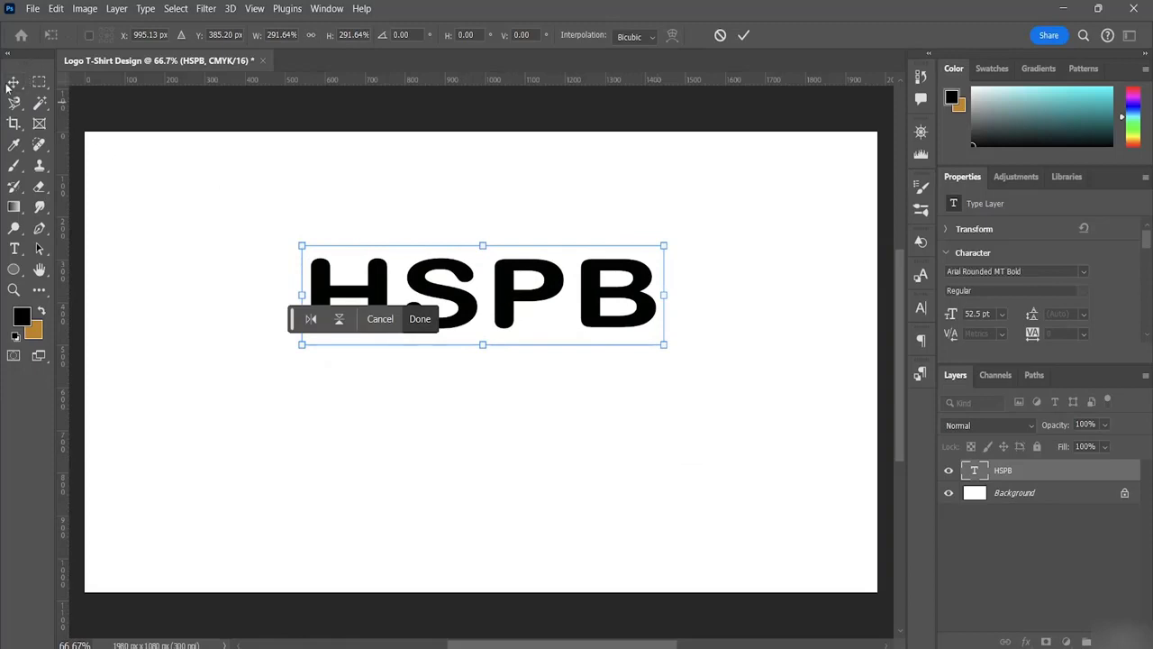
key("Return")
left_click_drag(551, 306, 543, 351)
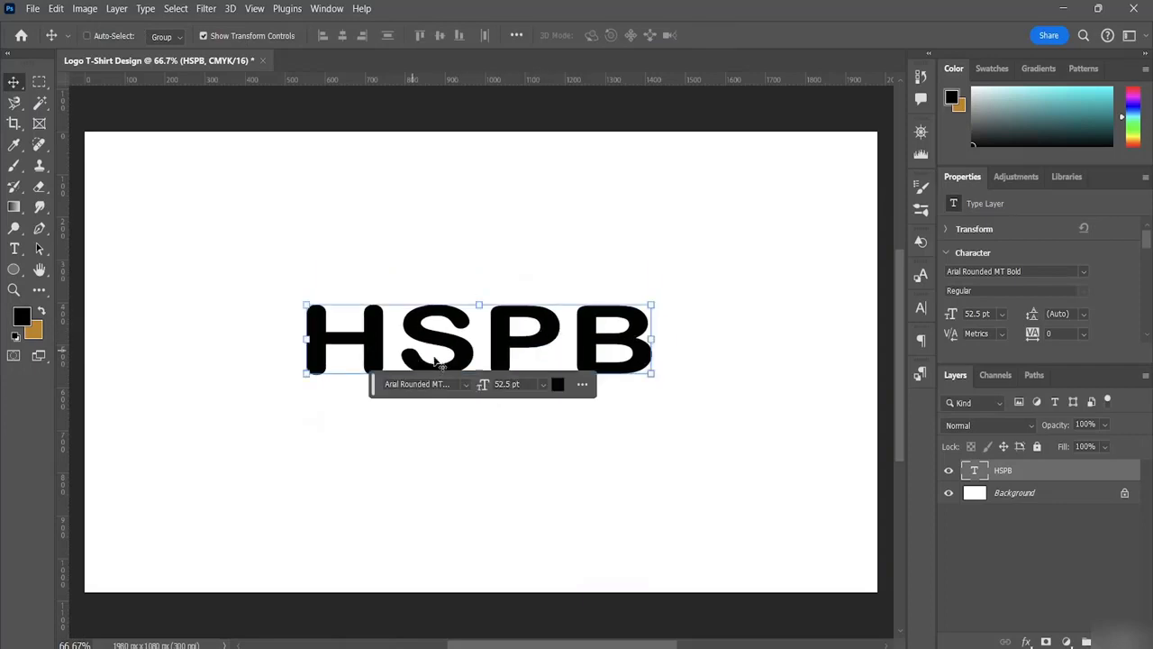
Rasterize the HSPB type layer into a pixel layer.
right_click(1022, 467)
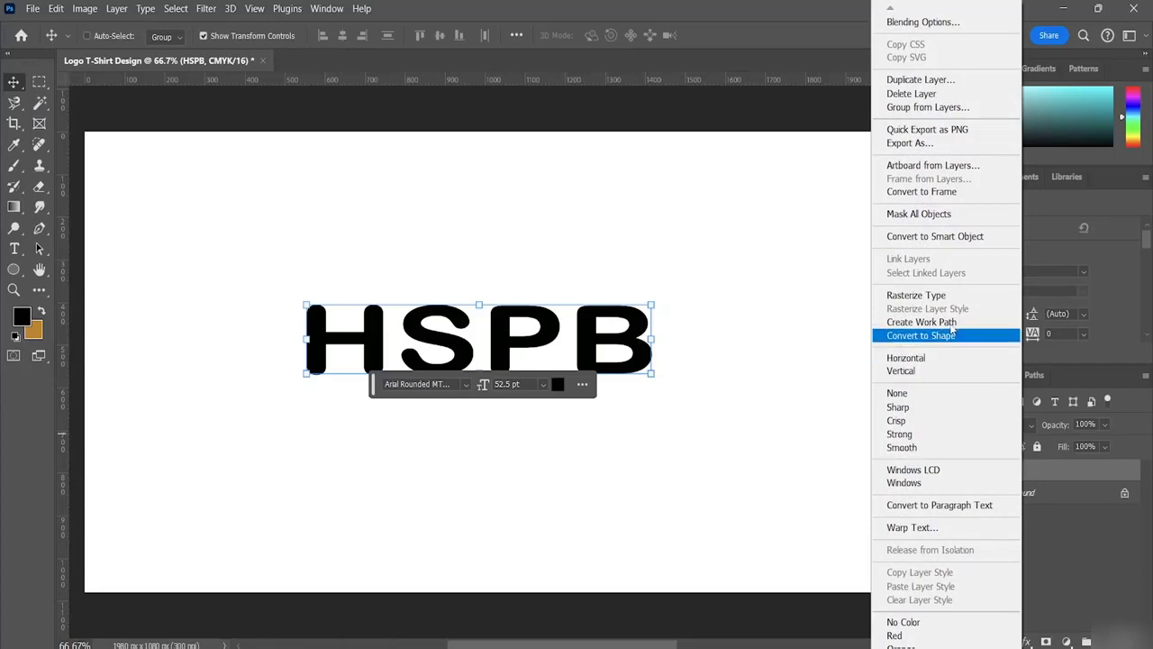
left_click(916, 296)
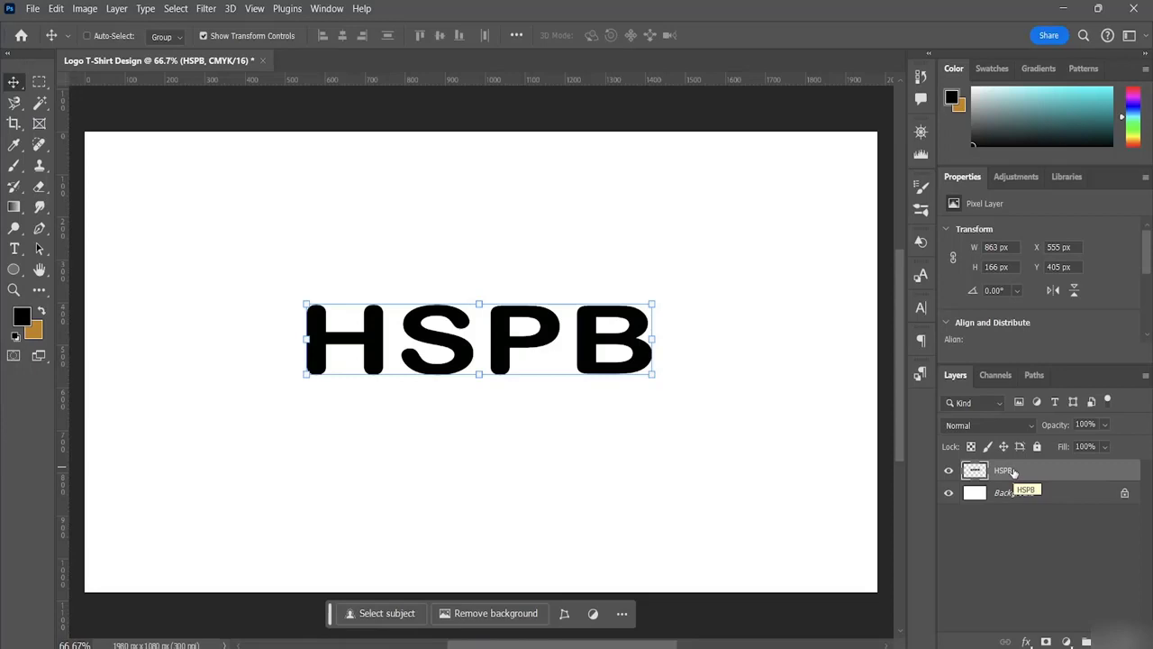
right_click(443, 367)
left_click(417, 364)
right_click(1008, 475)
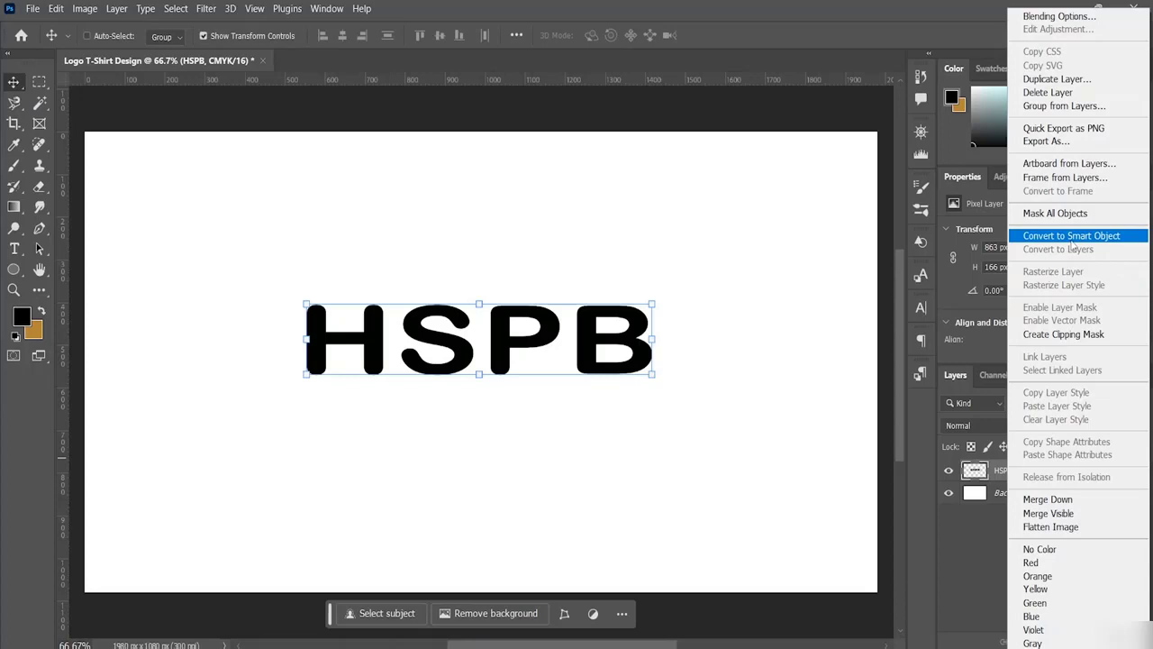
left_click(477, 346)
right_click(468, 353)
left_click(463, 356)
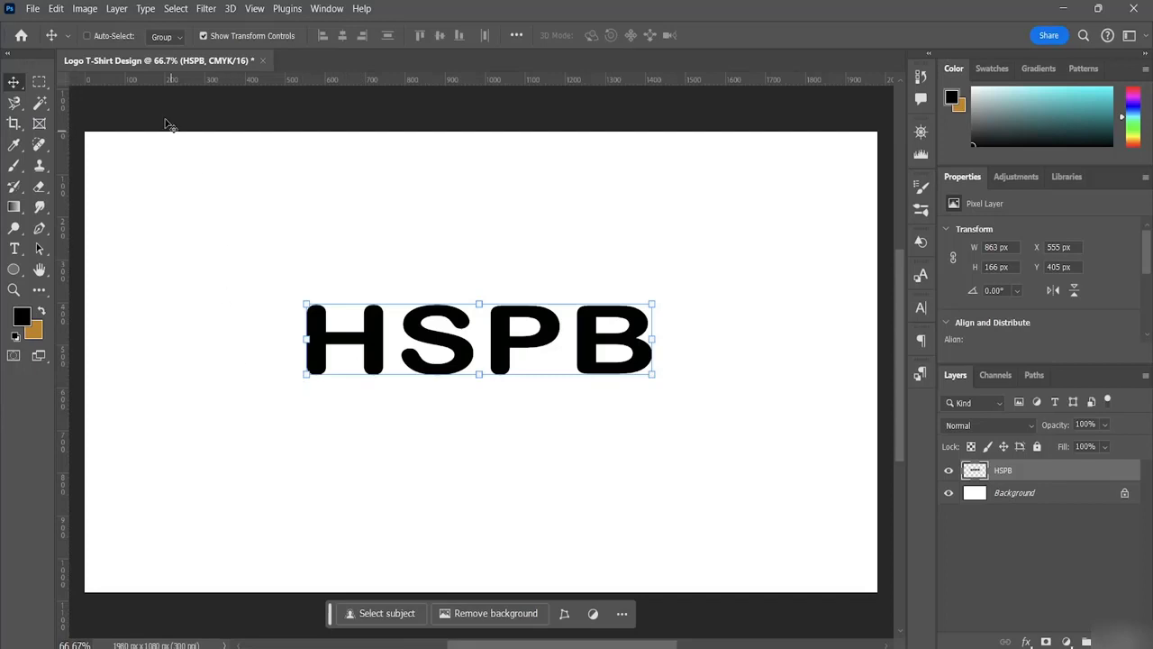
Select the letter H with a rectangular marquee about 230 x 216 px and cut it onto its own layer.
left_click(41, 82)
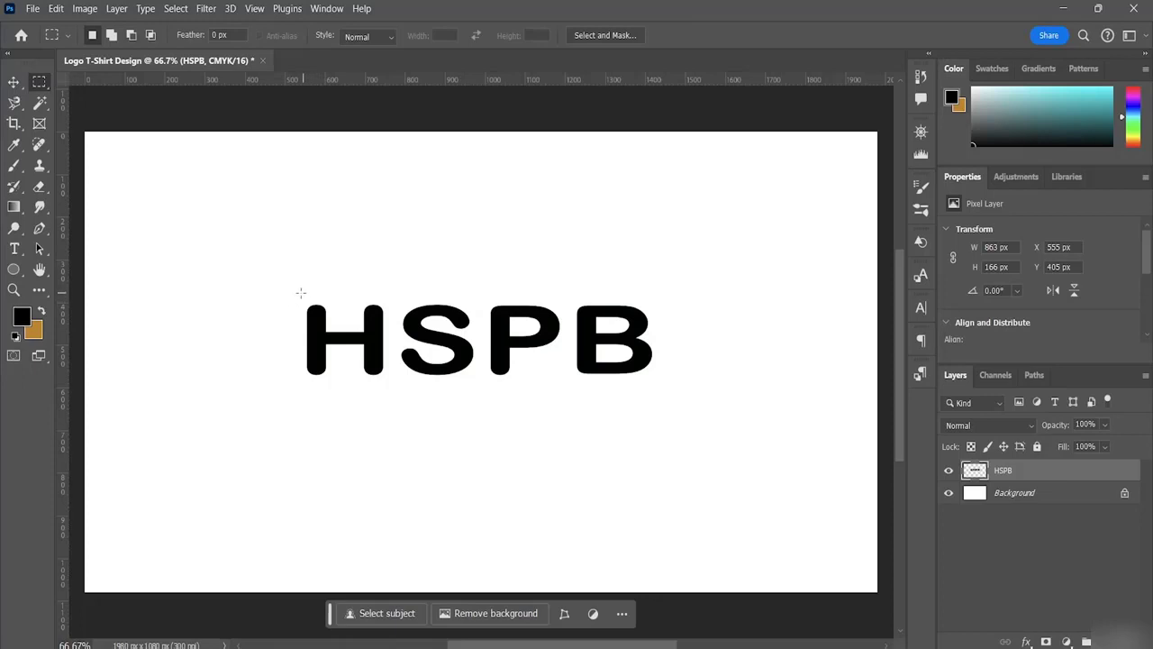
left_click_drag(300, 292, 391, 383)
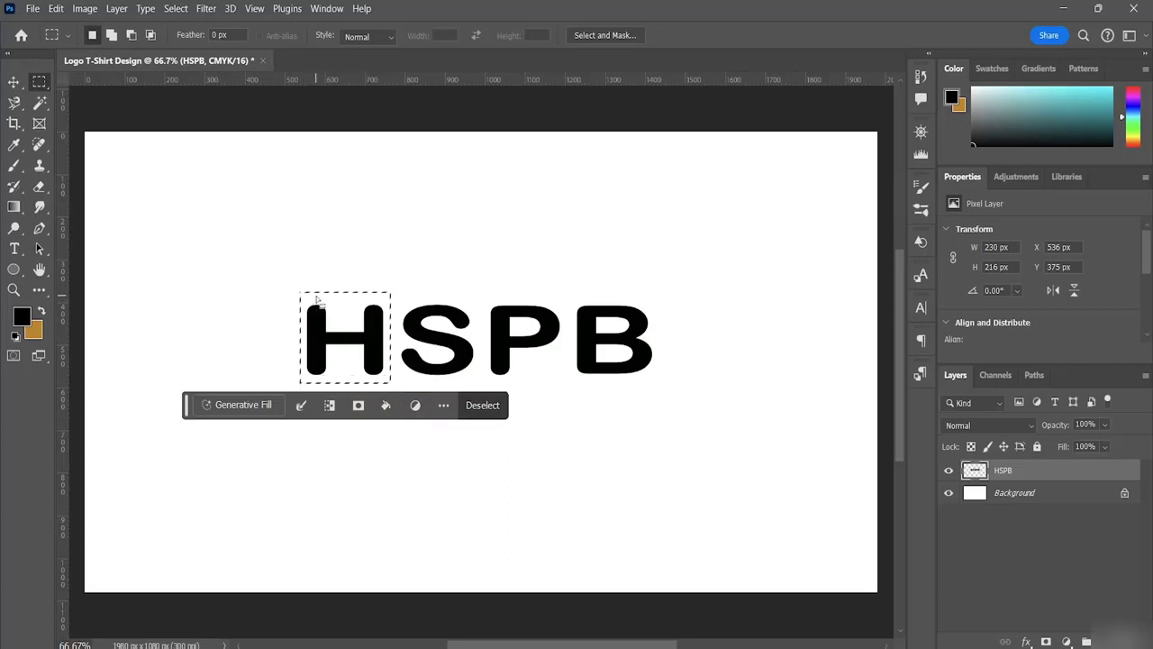
right_click(357, 318)
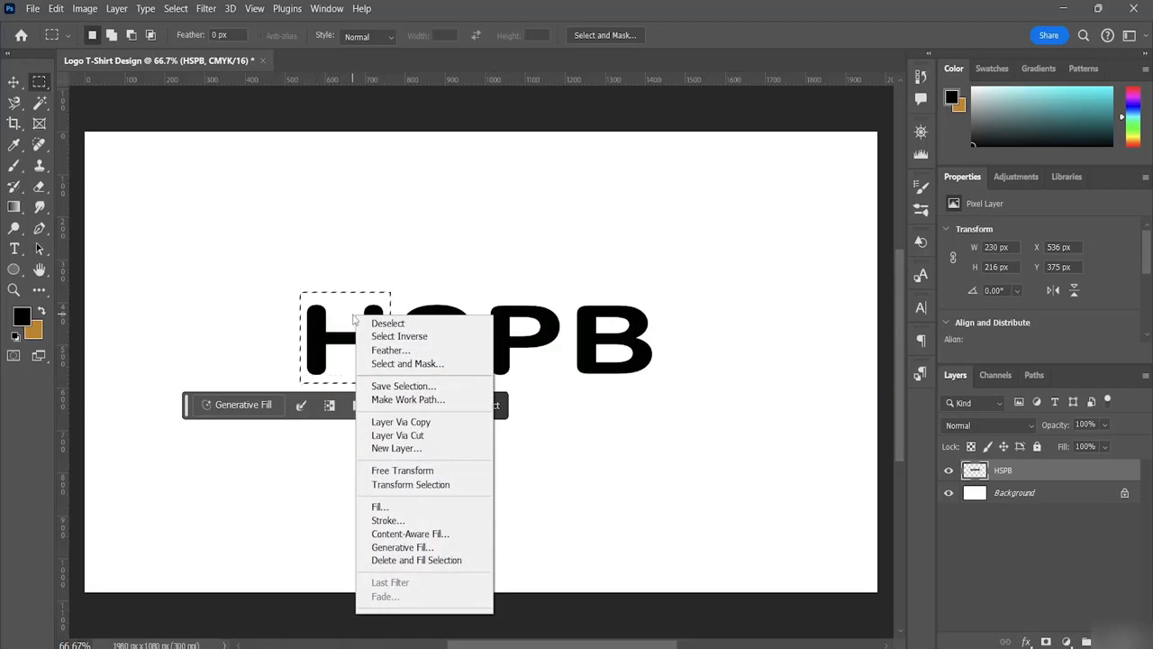
left_click(397, 435)
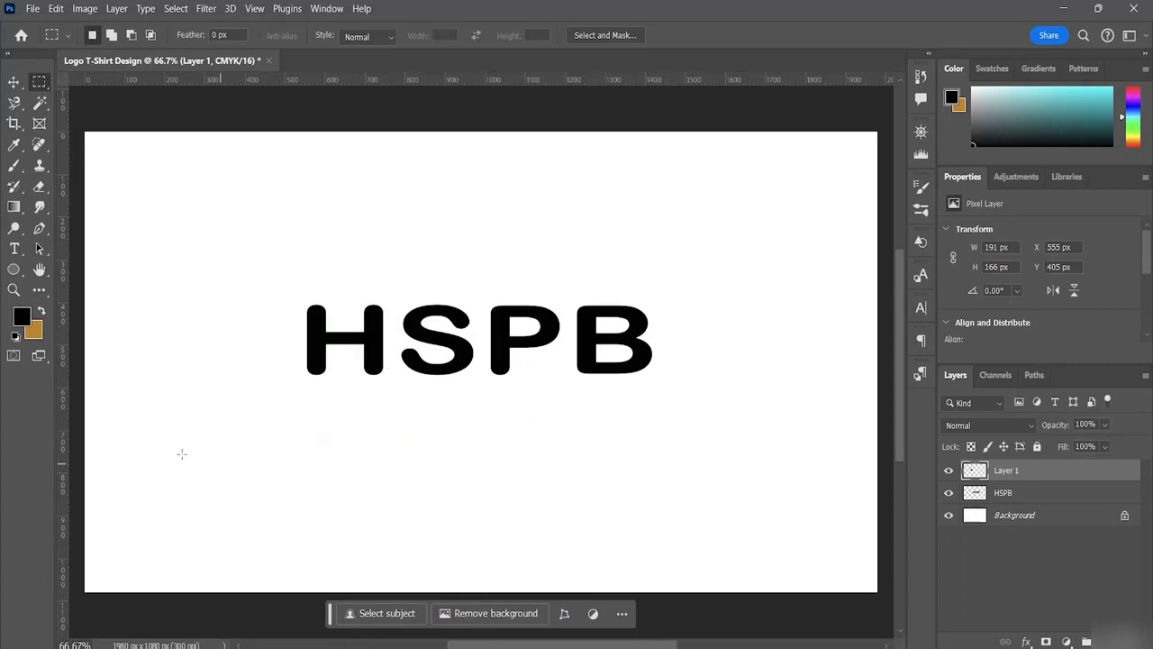
Enlarge the letter H proportionally to about 139% and reposition it beside the S, at about X 498 px, Y 345 px.
left_click(14, 82)
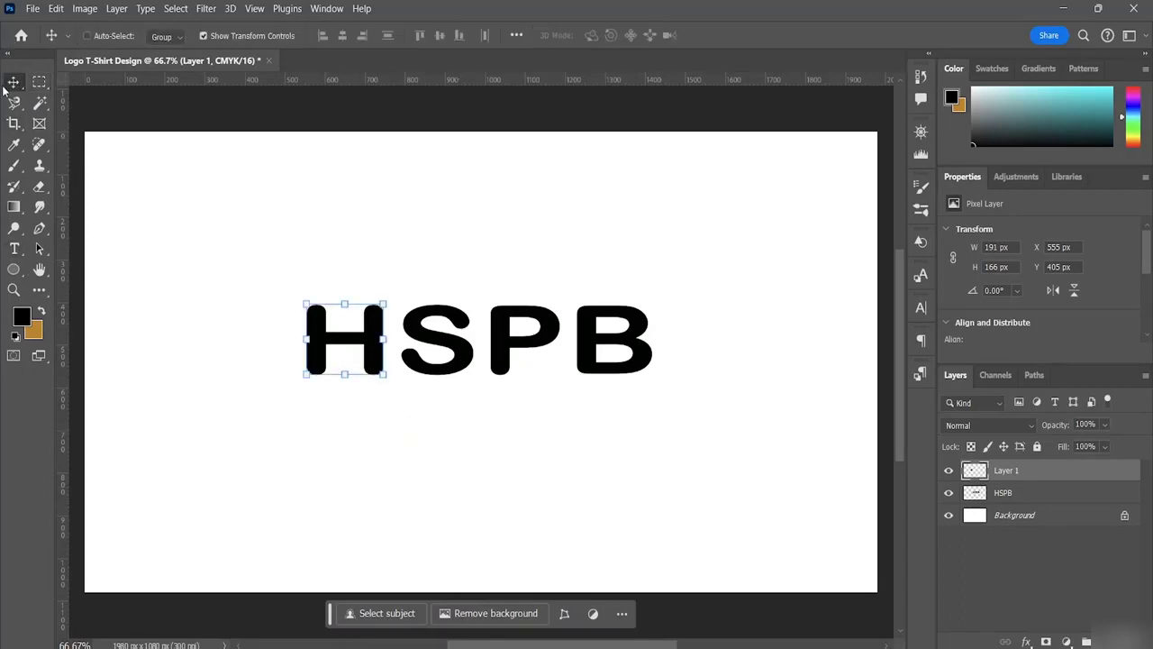
mouse_move(374, 347)
left_mouse_down()
mouse_move(324, 342)
mouse_move(378, 338)
mouse_move(364, 338)
left_mouse_up()
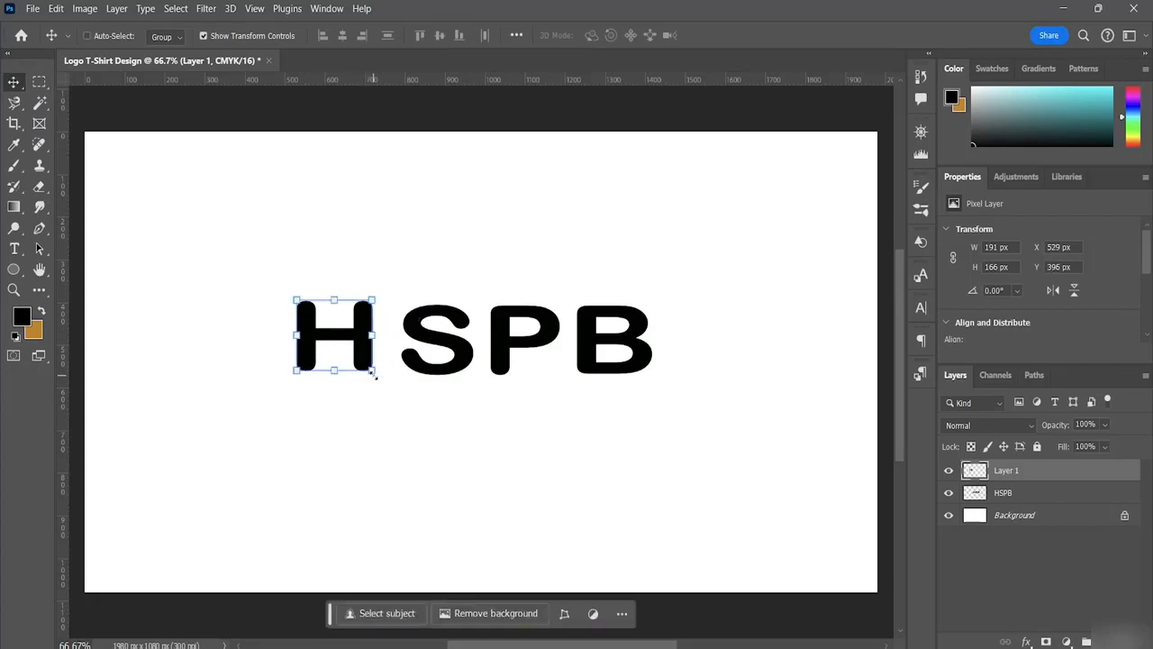
left_click_drag(371, 373, 409, 402)
left_click_drag(371, 355, 352, 333)
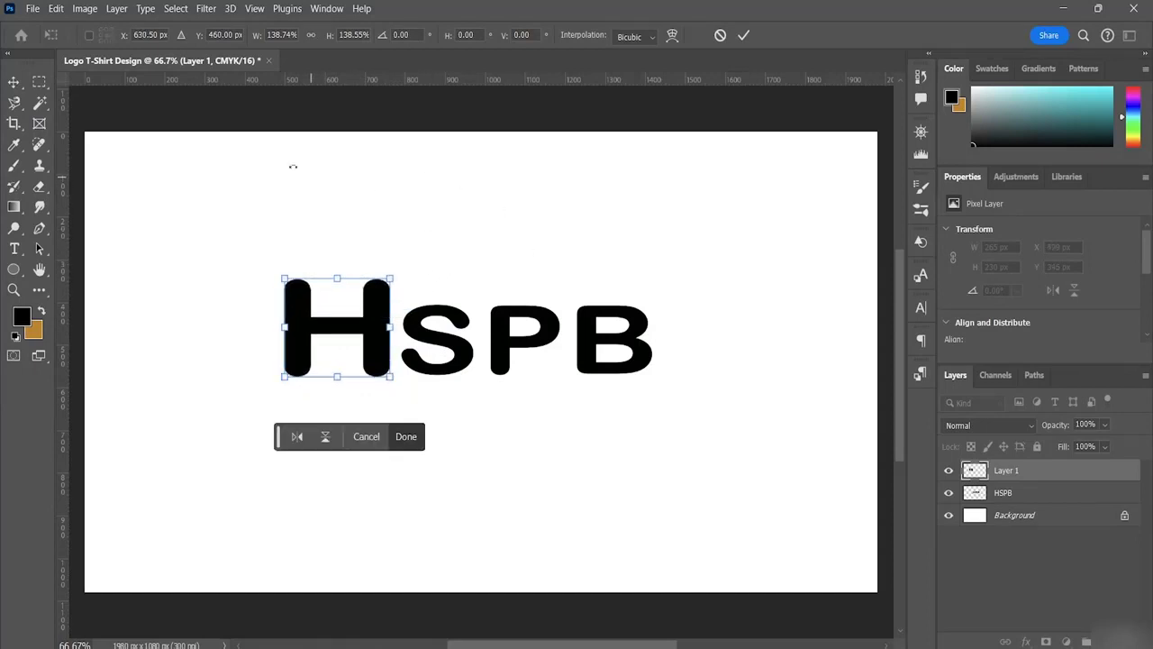
left_click(15, 83)
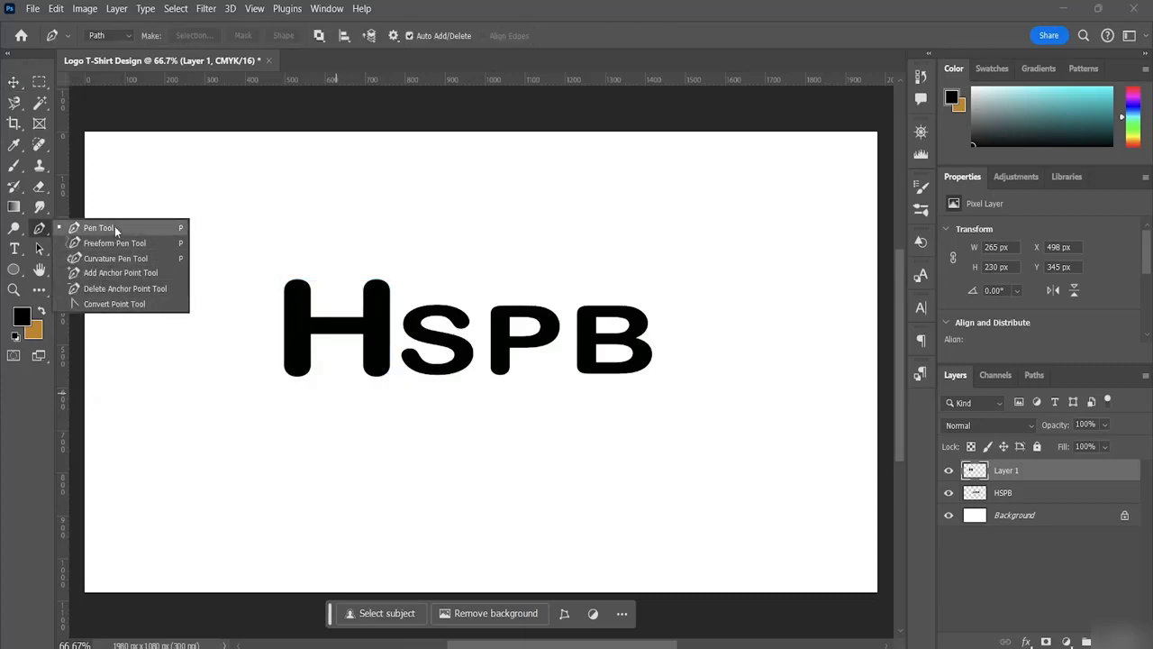
Start a Pen tool path with an anchor point just below the lower-left end of the letter H.
left_click(114, 226)
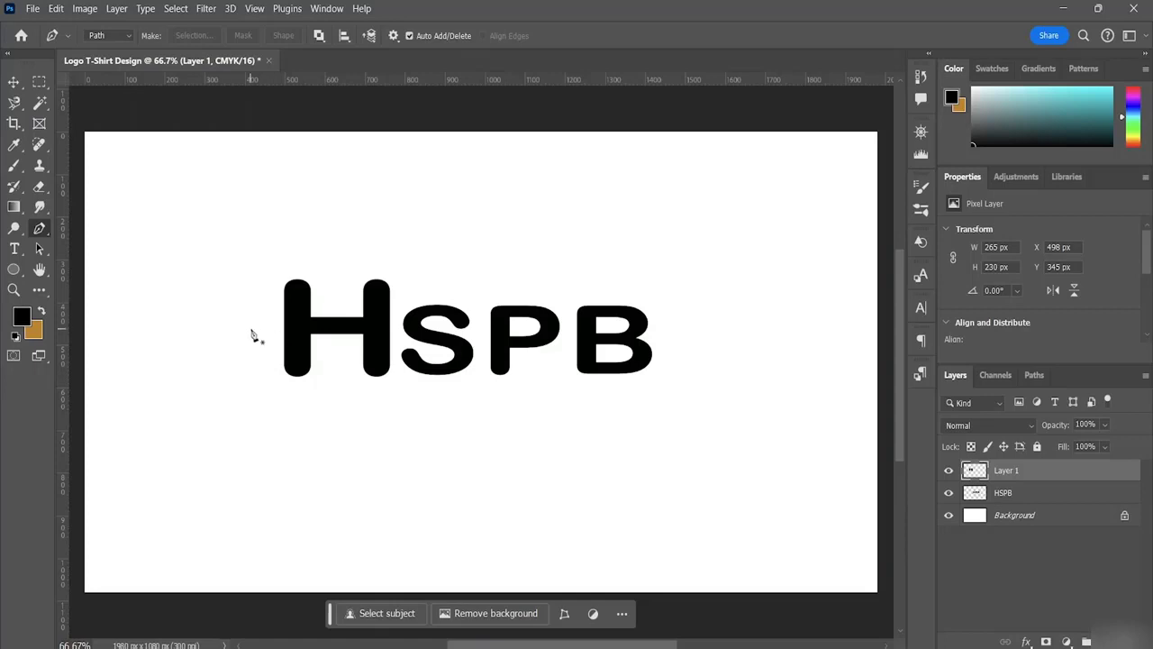
left_click(281, 406)
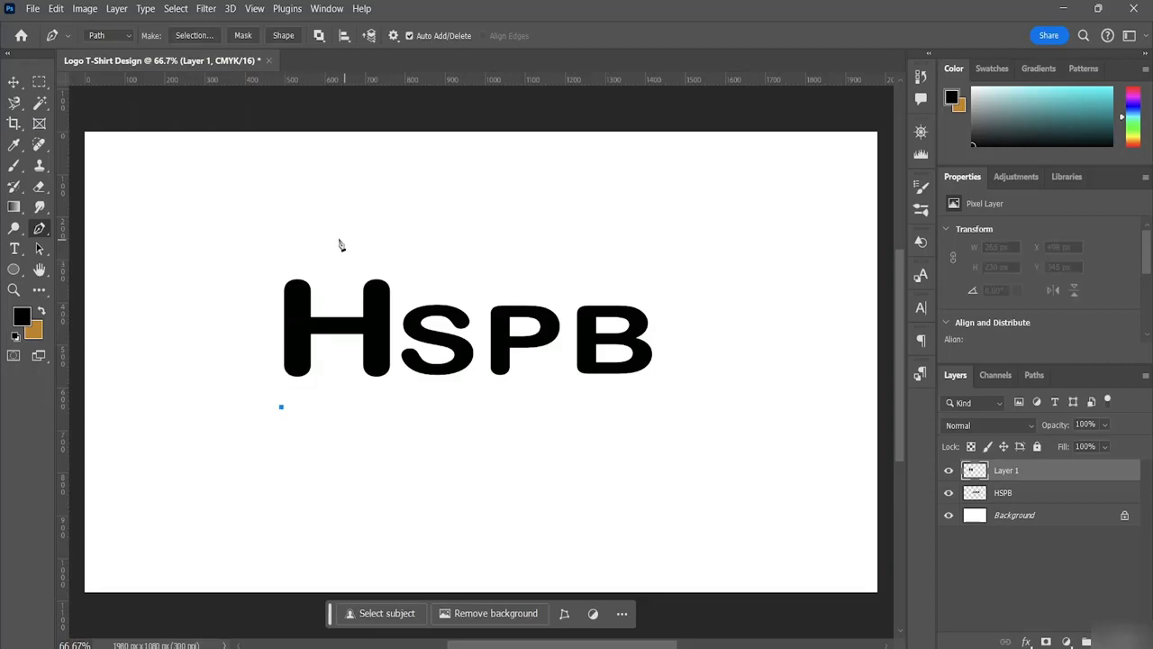
left_click_drag(332, 246, 431, 147)
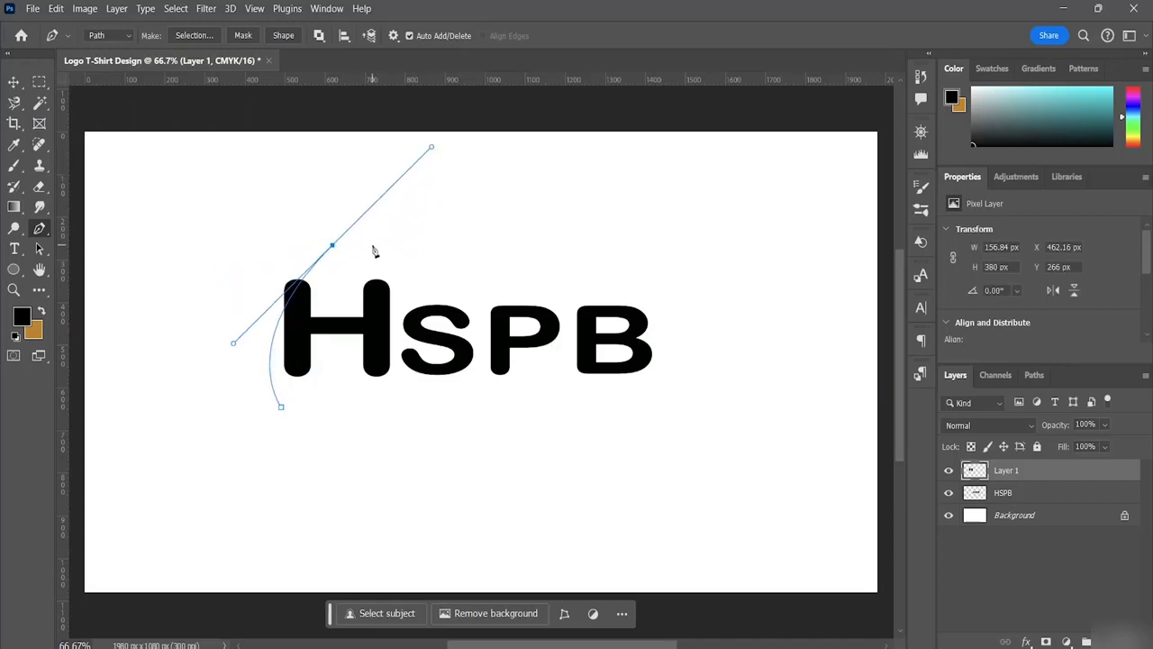
left_click(390, 228)
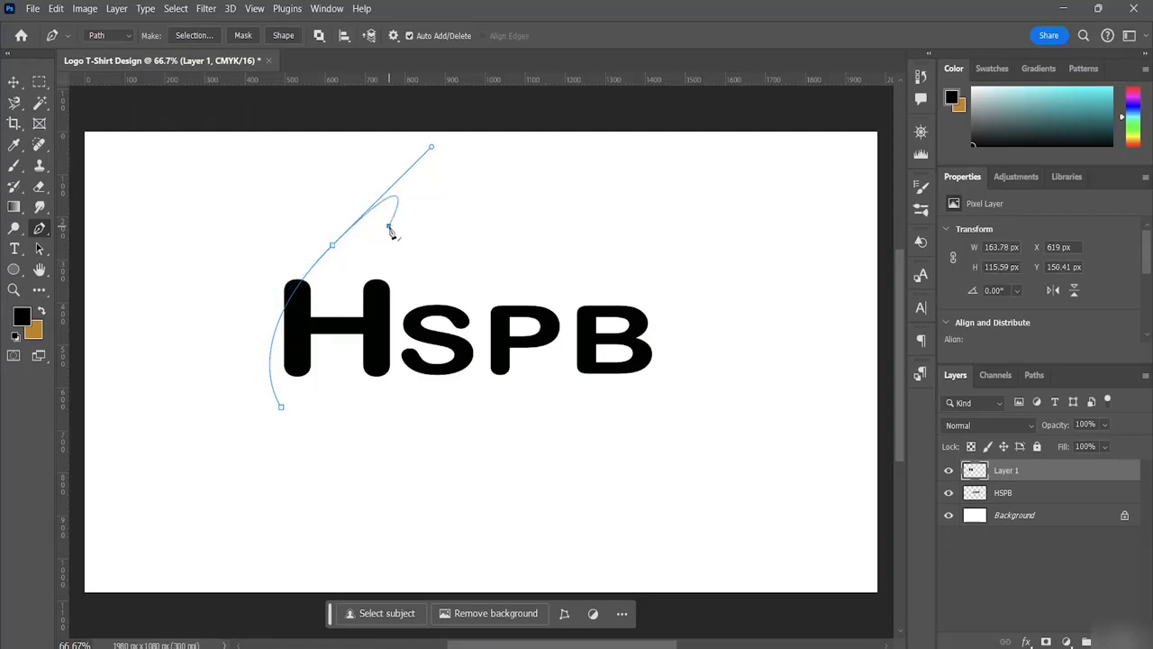
key("ctrl+z")
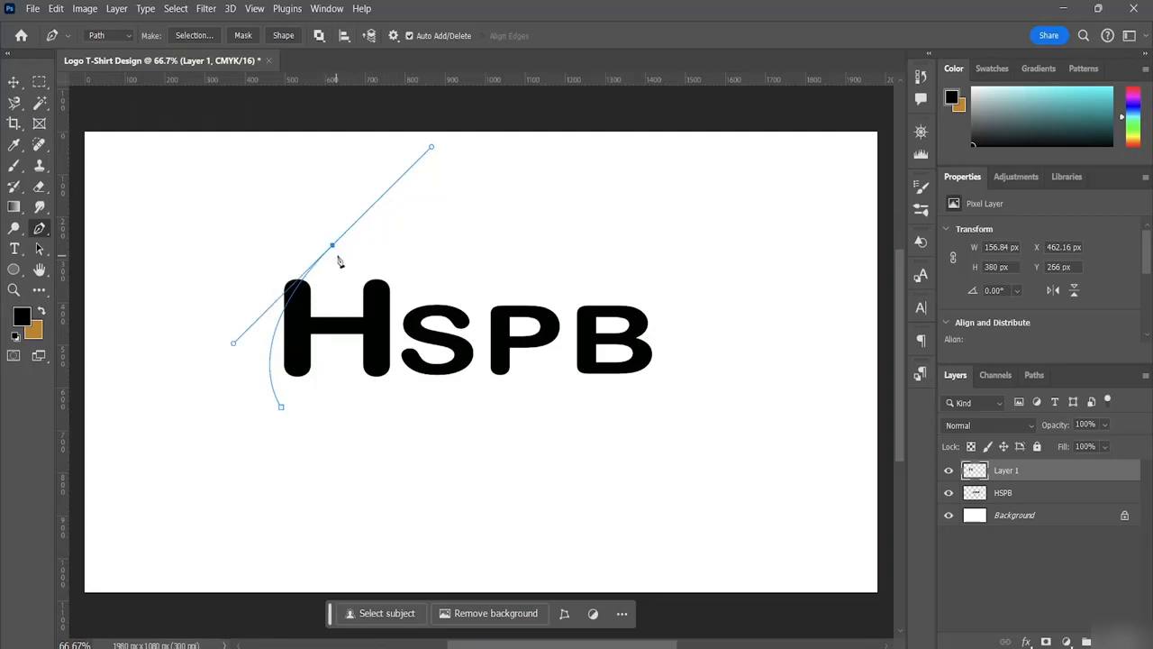
left_click(405, 231)
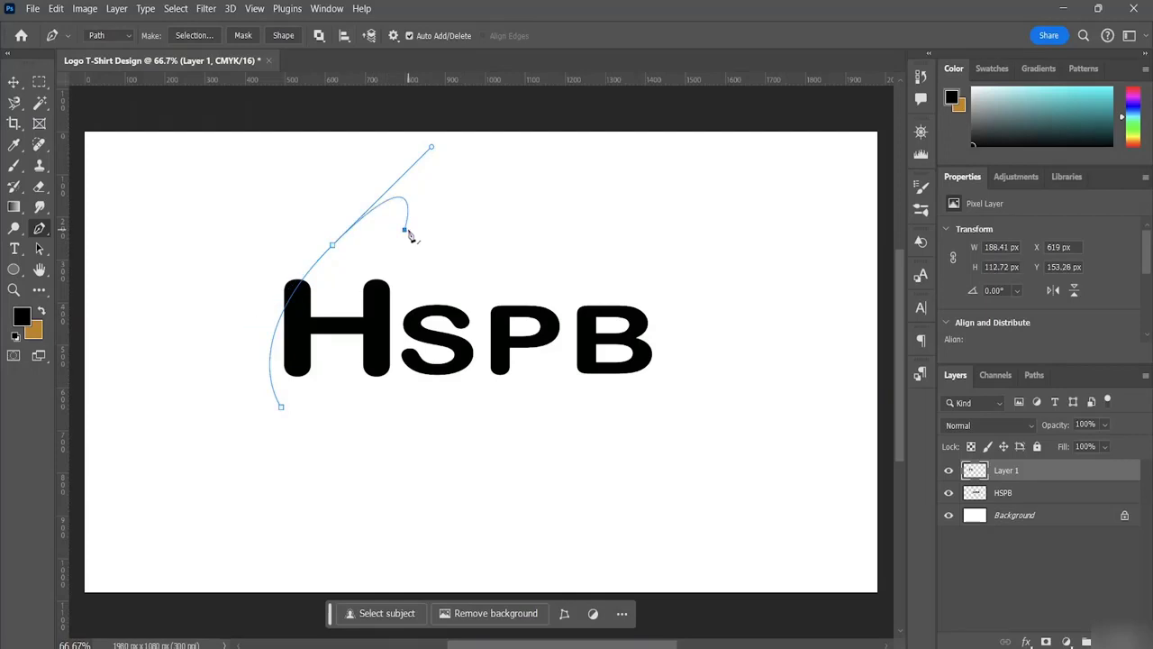
left_click_drag(405, 230, 415, 225)
left_click(404, 230, "alt")
key("BackSpace")
left_click_drag(419, 208, 460, 199)
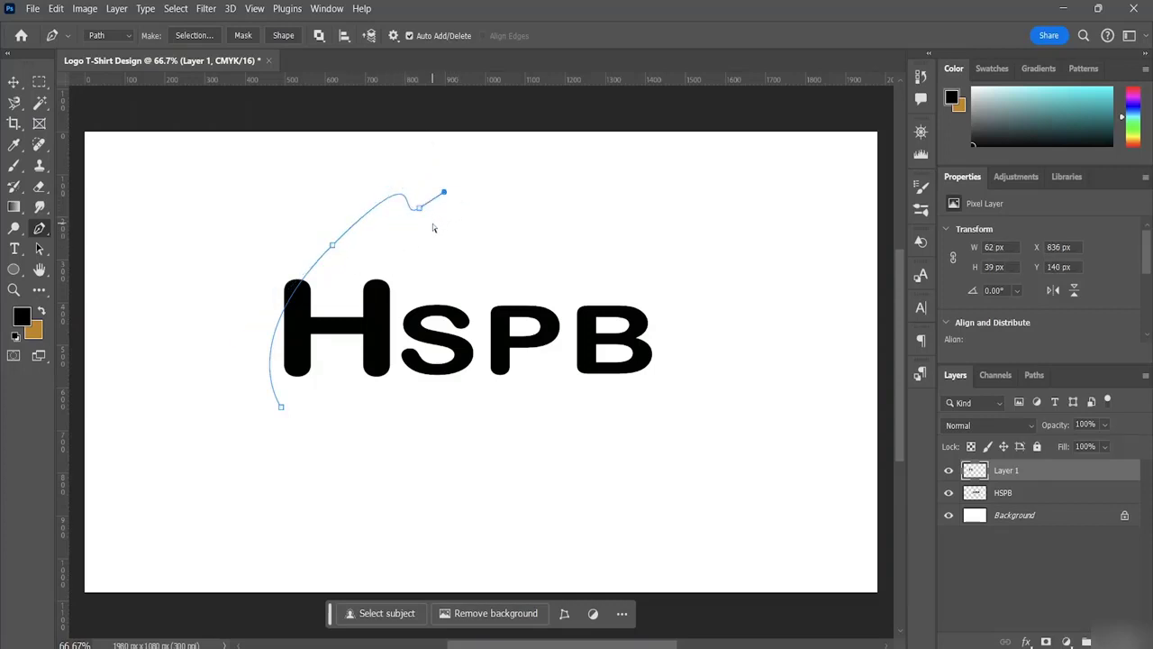
key("BackSpace")
key("BackSpace")
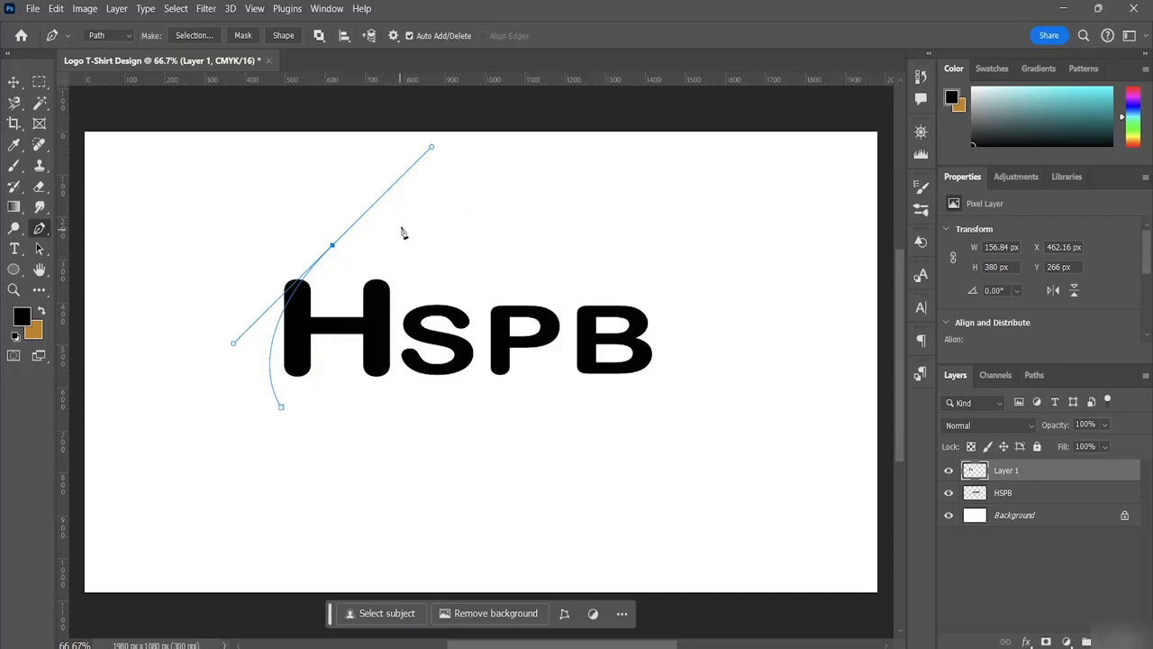
left_click_drag(402, 228, 335, 303)
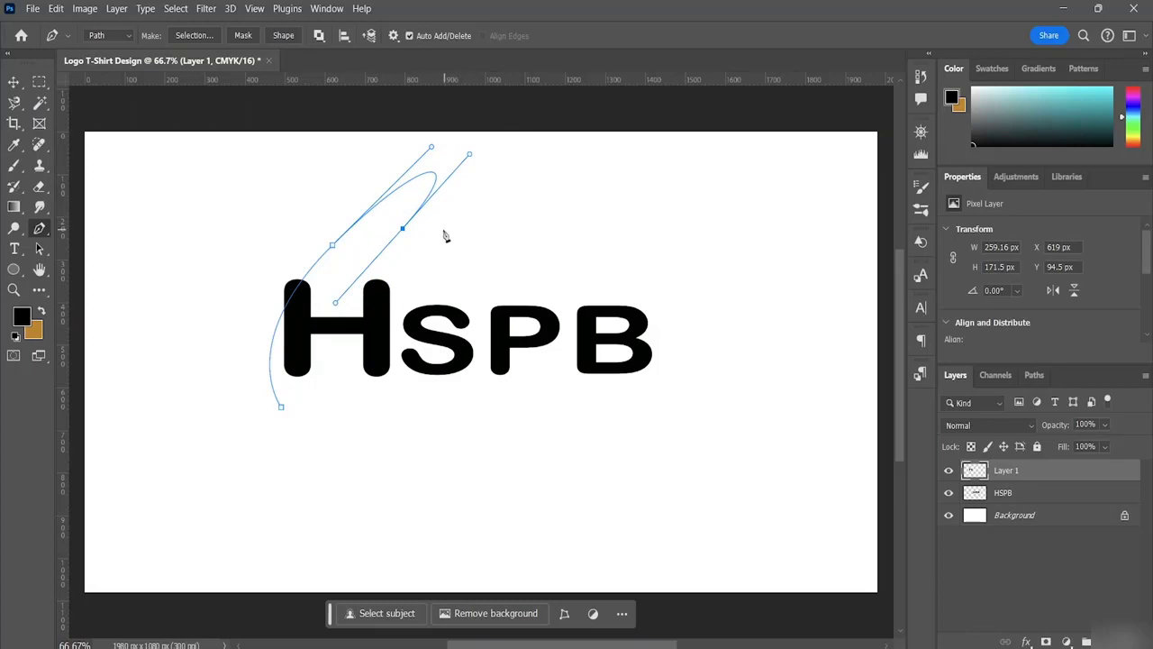
key("ctrl+z")
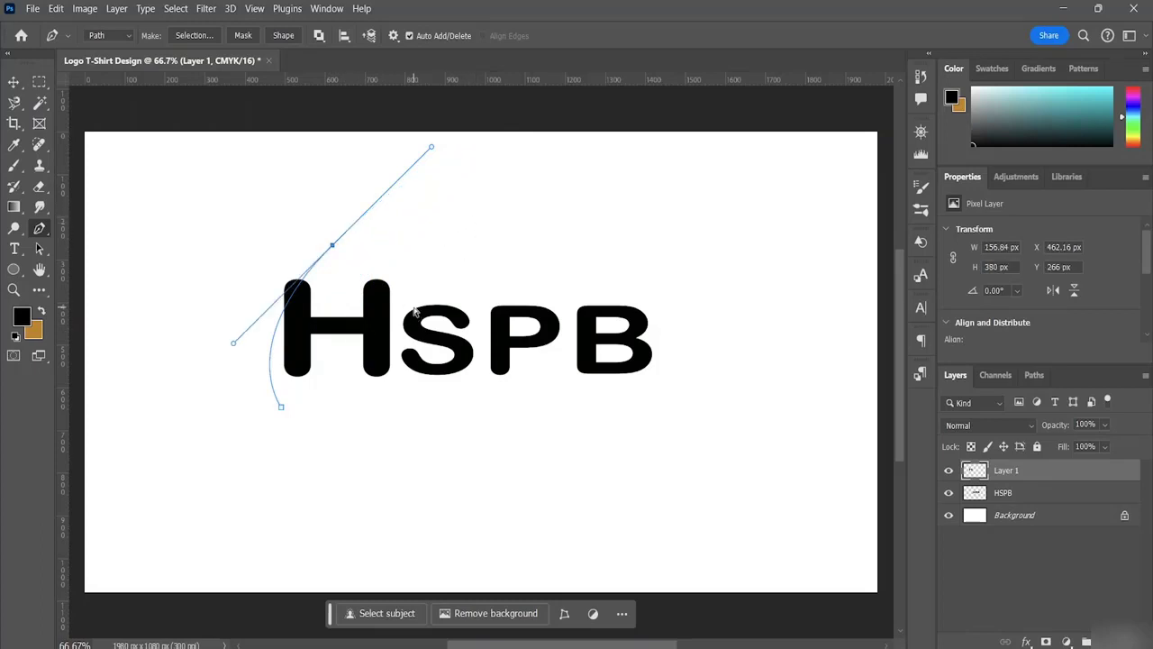
key("ctrl+z")
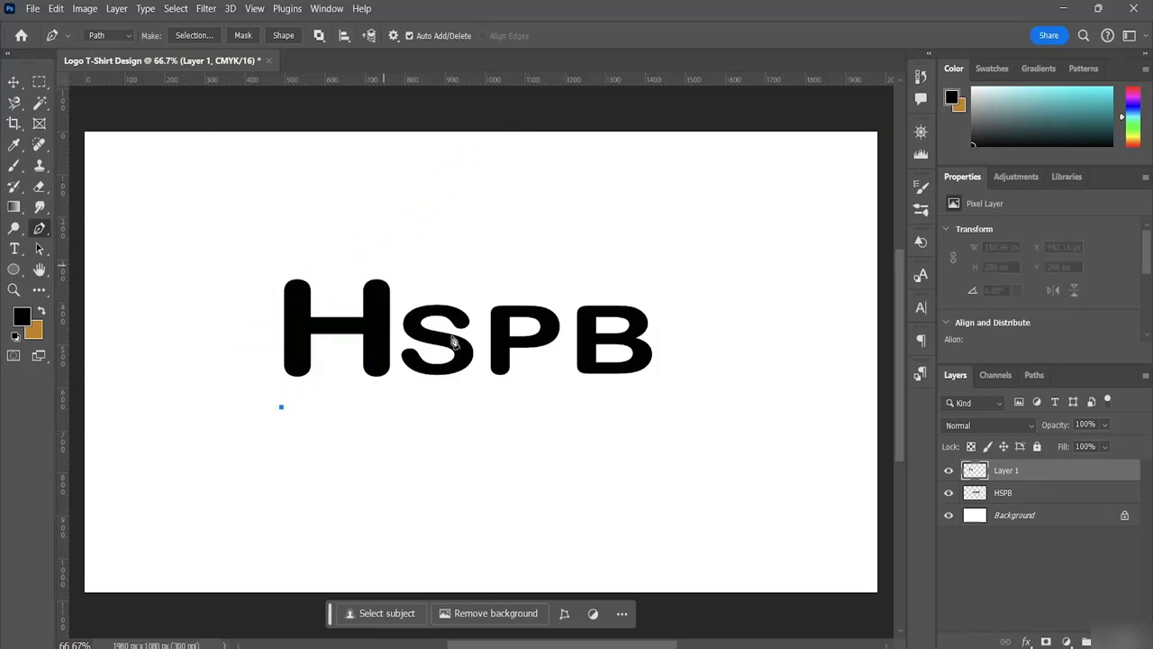
Draw a closed curved path around the H's left side and base with the Pen tool.
left_click_drag(315, 249, 414, 171)
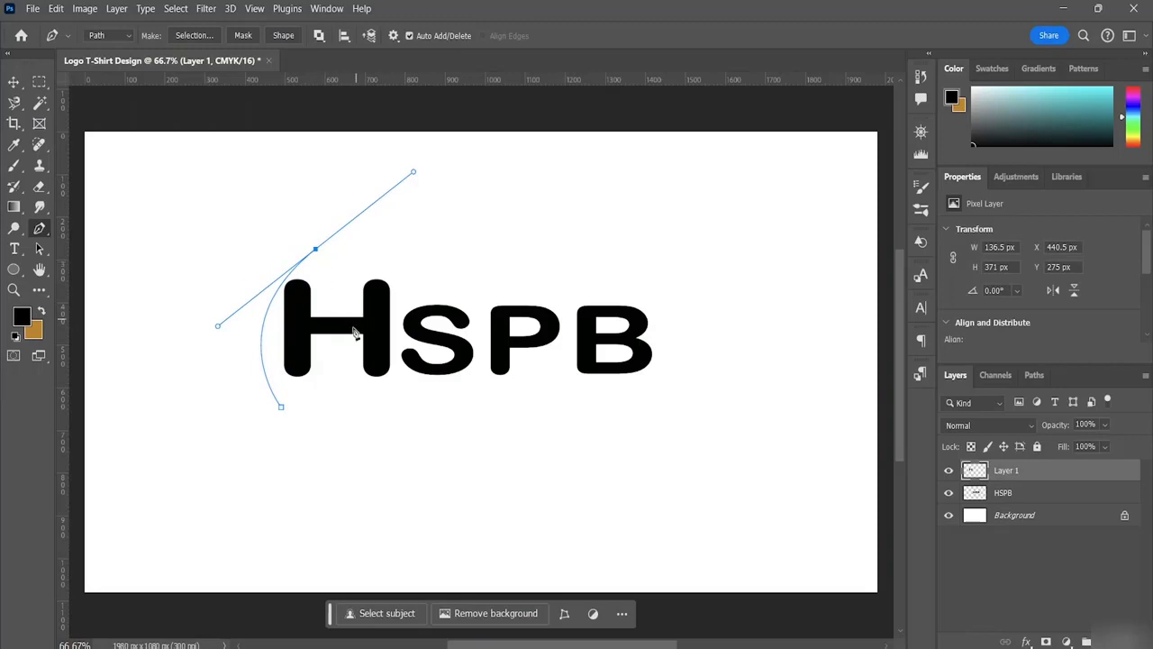
left_click_drag(344, 360, 791, 344)
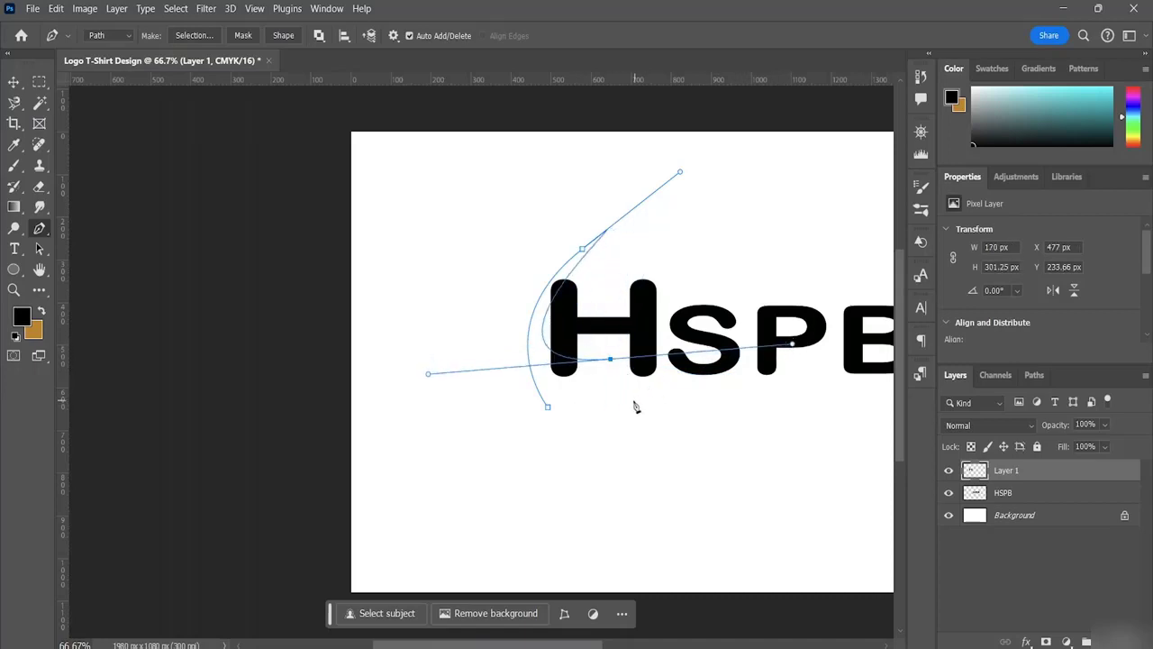
left_click(551, 411)
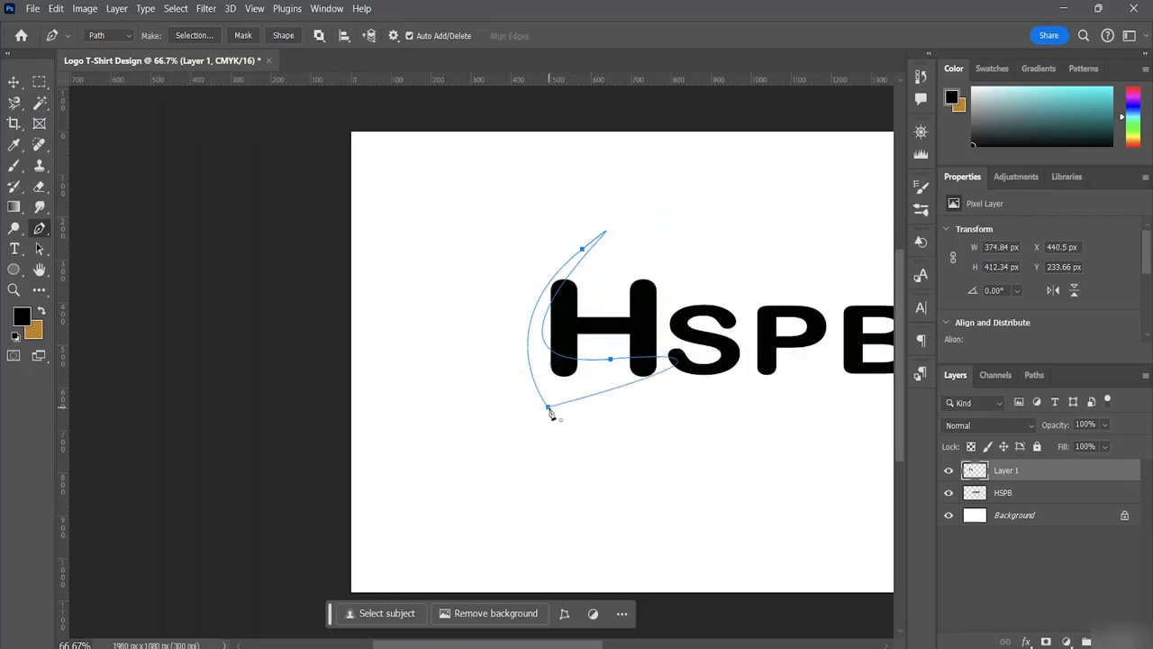
Dismiss the drawn path and switch the Pen tool from Path to Shape mode.
left_click(664, 372)
left_click(663, 372)
left_click(127, 36)
left_click(113, 56)
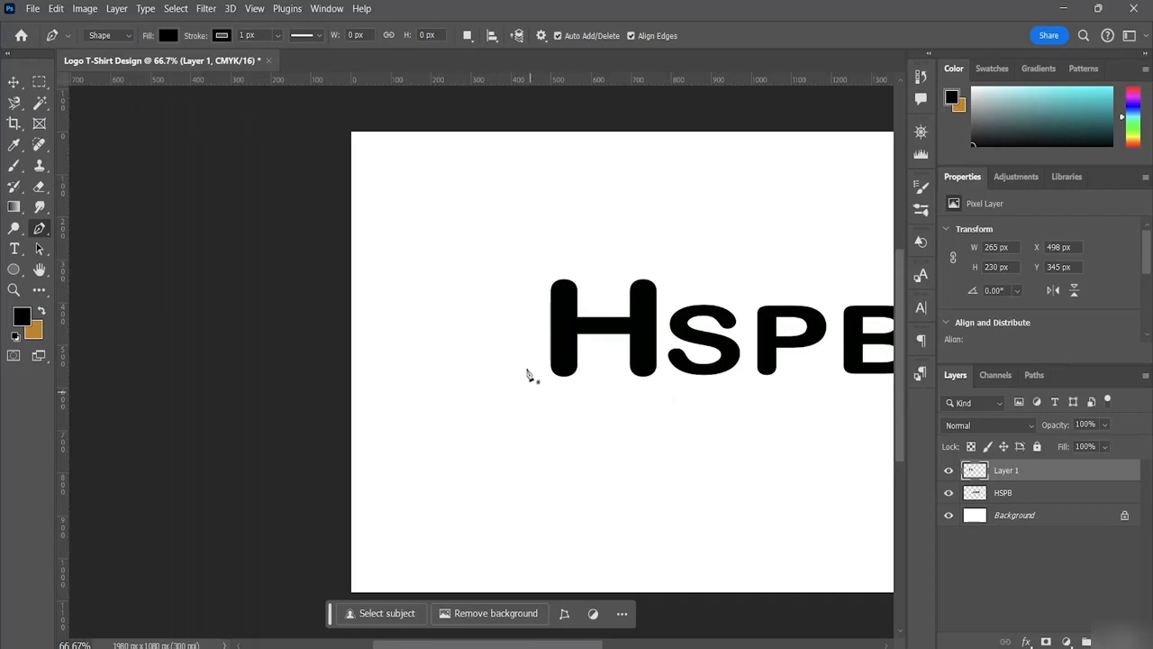
left_click(475, 334)
left_click_drag(563, 207, 667, 150)
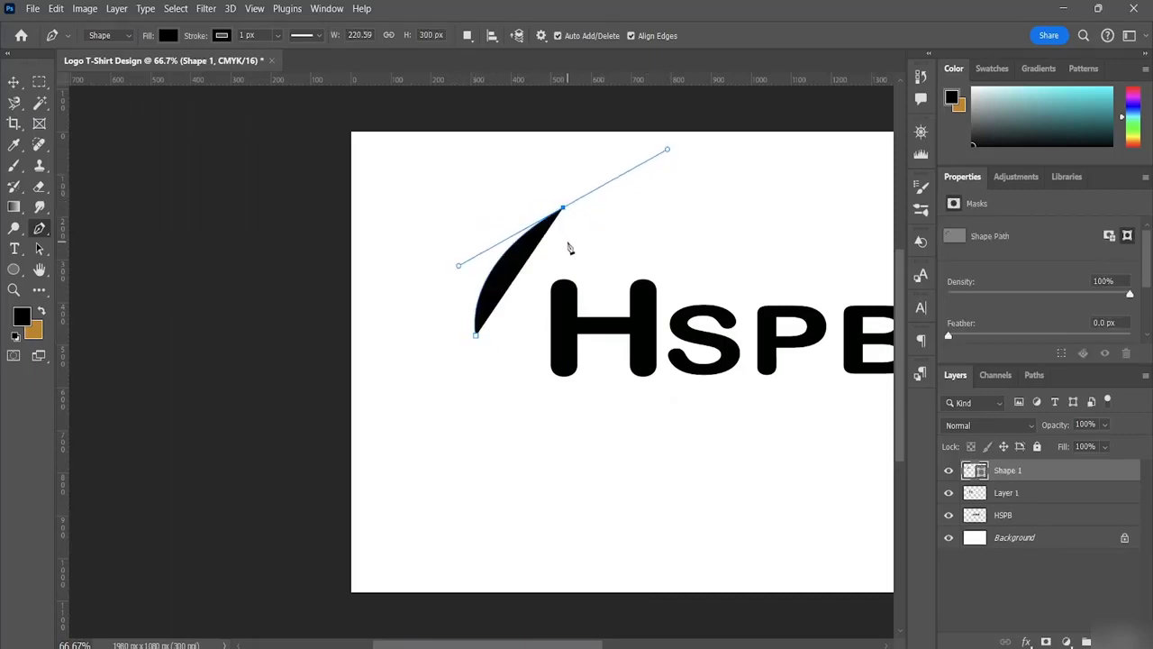
mouse_move(557, 267)
left_mouse_down()
mouse_move(576, 194)
mouse_move(549, 251)
left_mouse_up()
key("ctrl+z")
left_click_drag(498, 337, 464, 304)
key("ctrl+z")
left_click(551, 284)
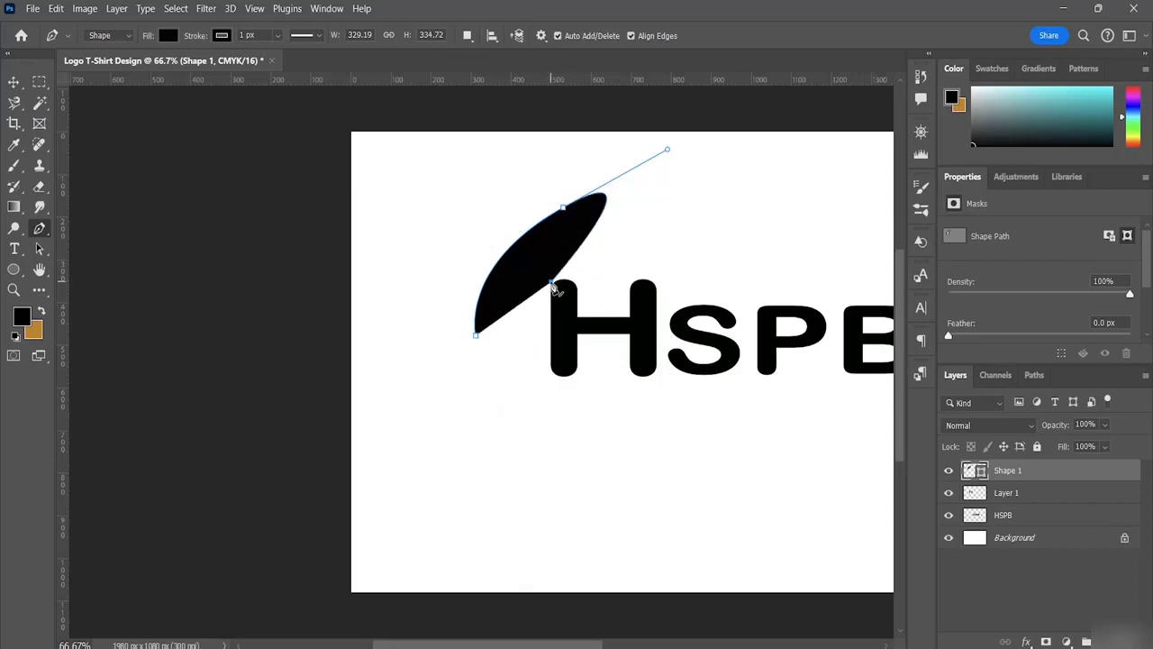
left_click(551, 284)
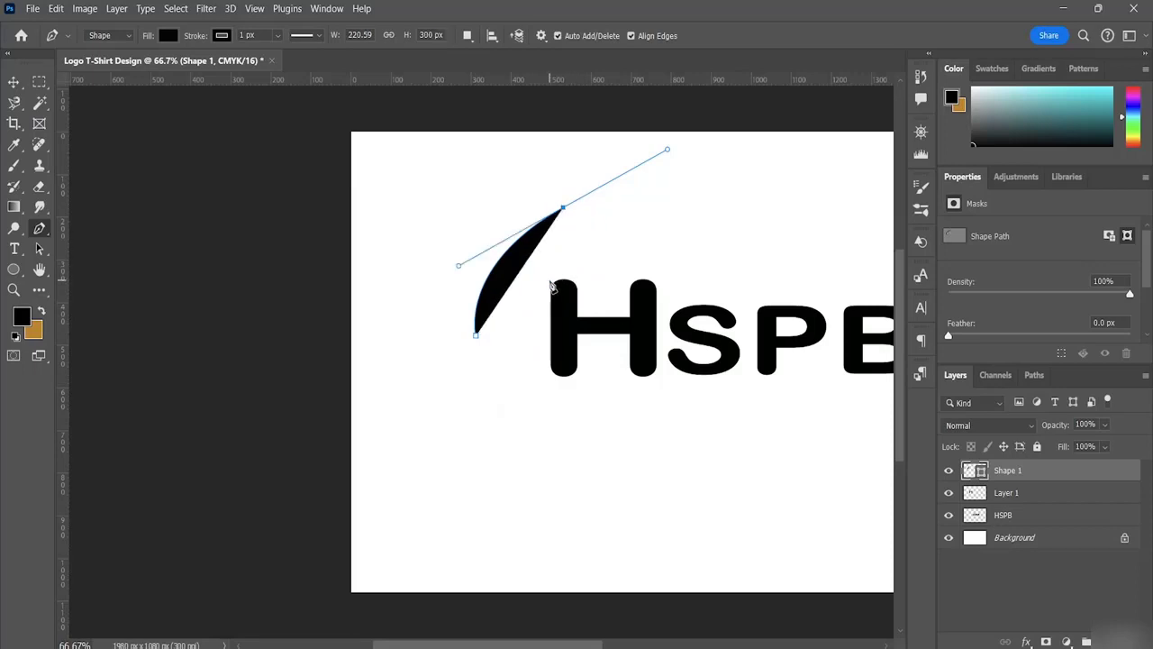
left_click_drag(545, 279, 522, 198)
key("ctrl+z")
key("ctrl+z")
key("ctrl+z")
key("ctrl+z")
key("ctrl+z")
key("ctrl+z")
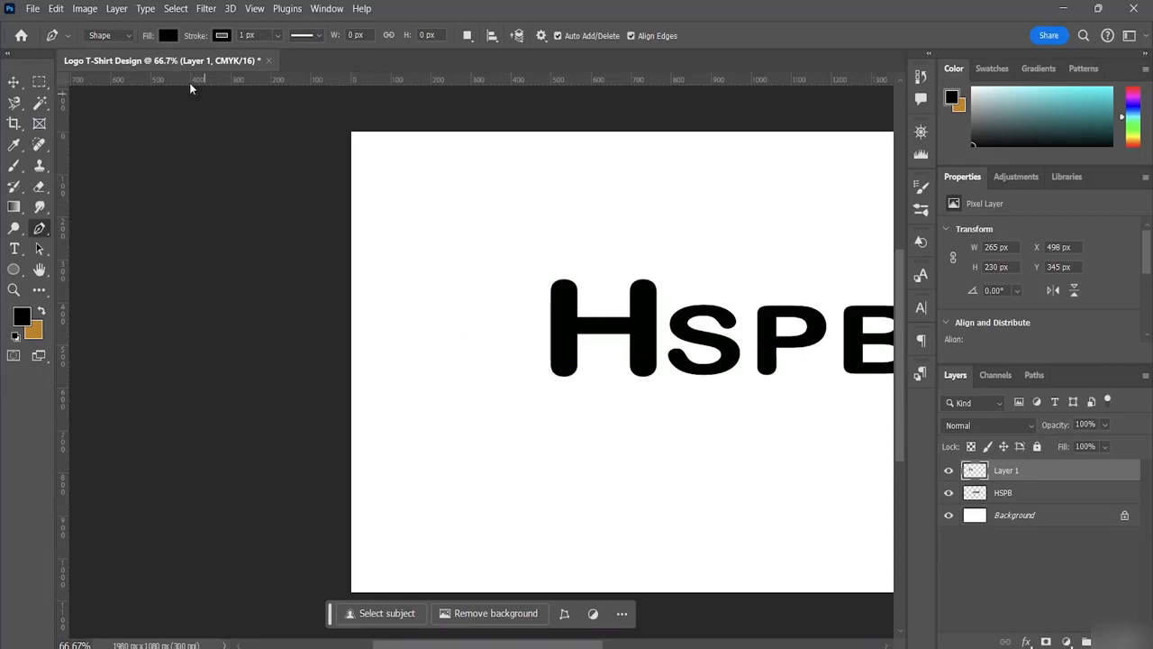
Draw a black shape left of the H with a rounded head and pointed tail, about 287 by 600 px.
left_click(417, 346)
left_click_drag(481, 217, 560, 142)
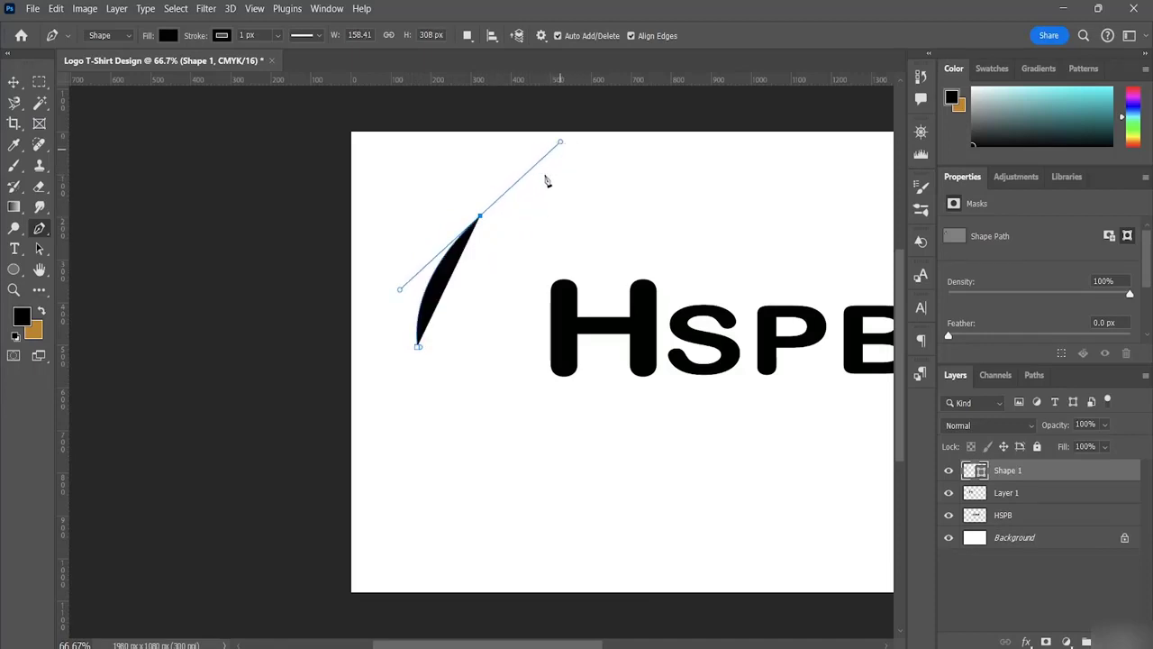
left_click_drag(467, 330, 395, 238)
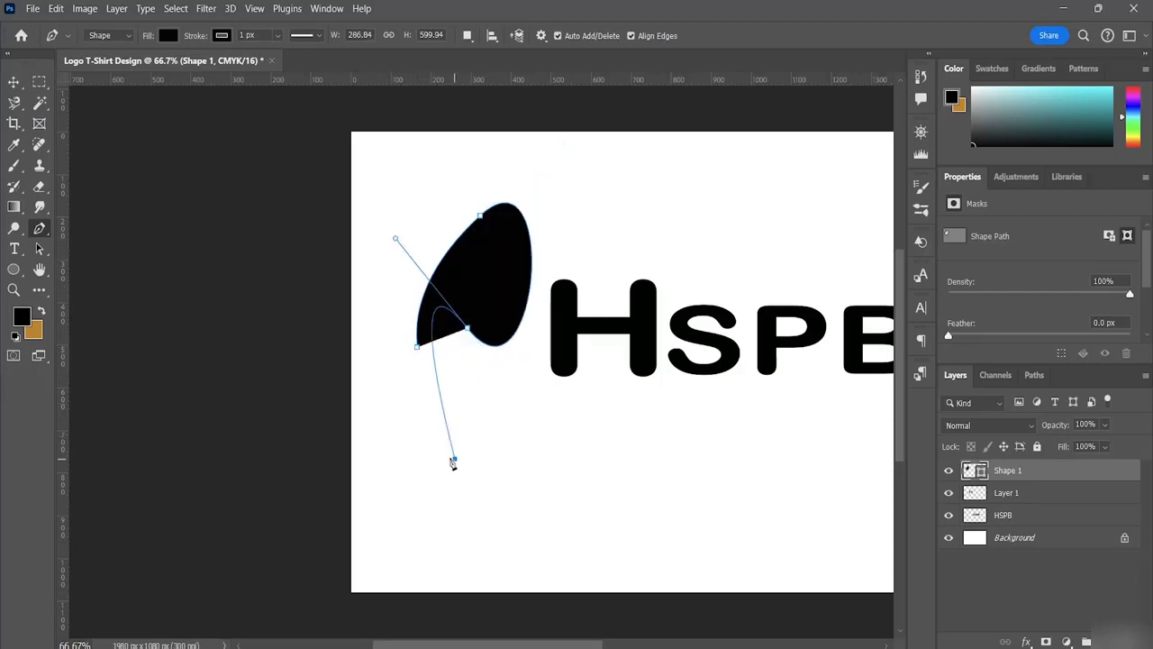
left_click(454, 458)
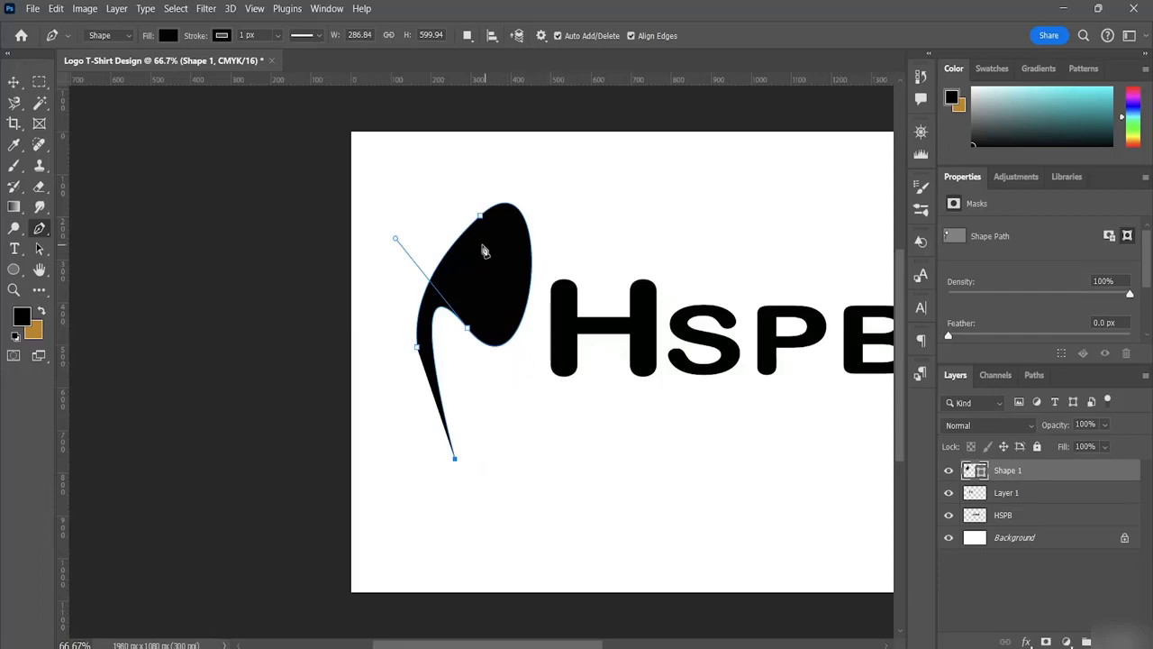
left_click(531, 244)
key("Escape")
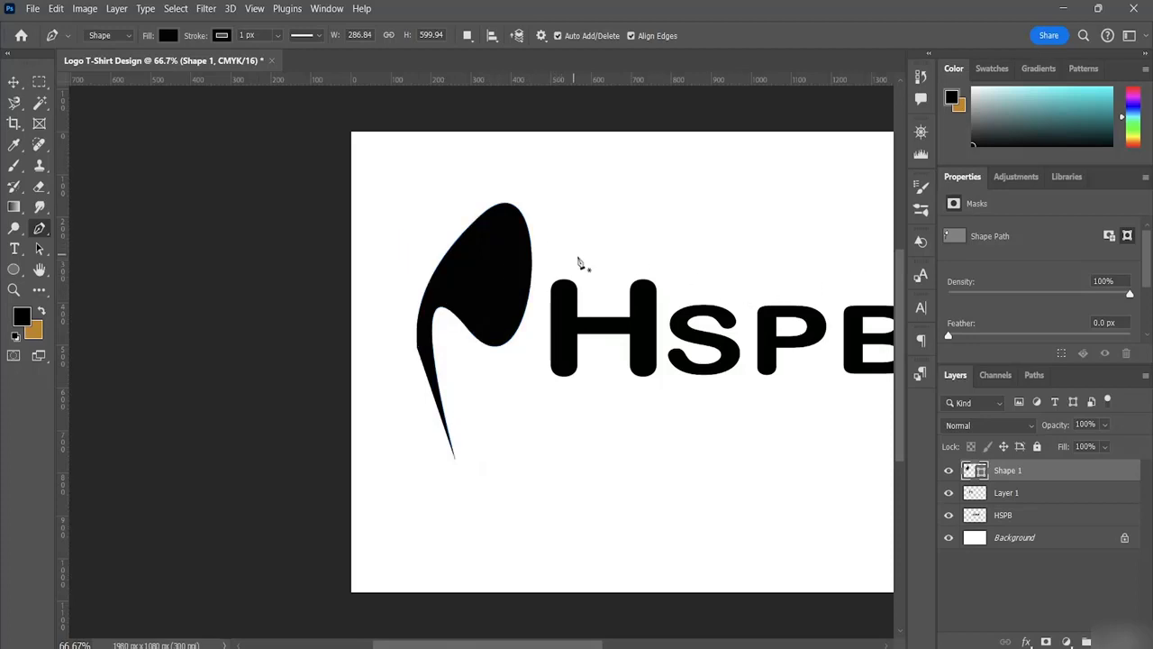
Reshape the black shape's top, tail-tip and inner anchor points into smoother curves with the Convert Point tool.
left_click(13, 82)
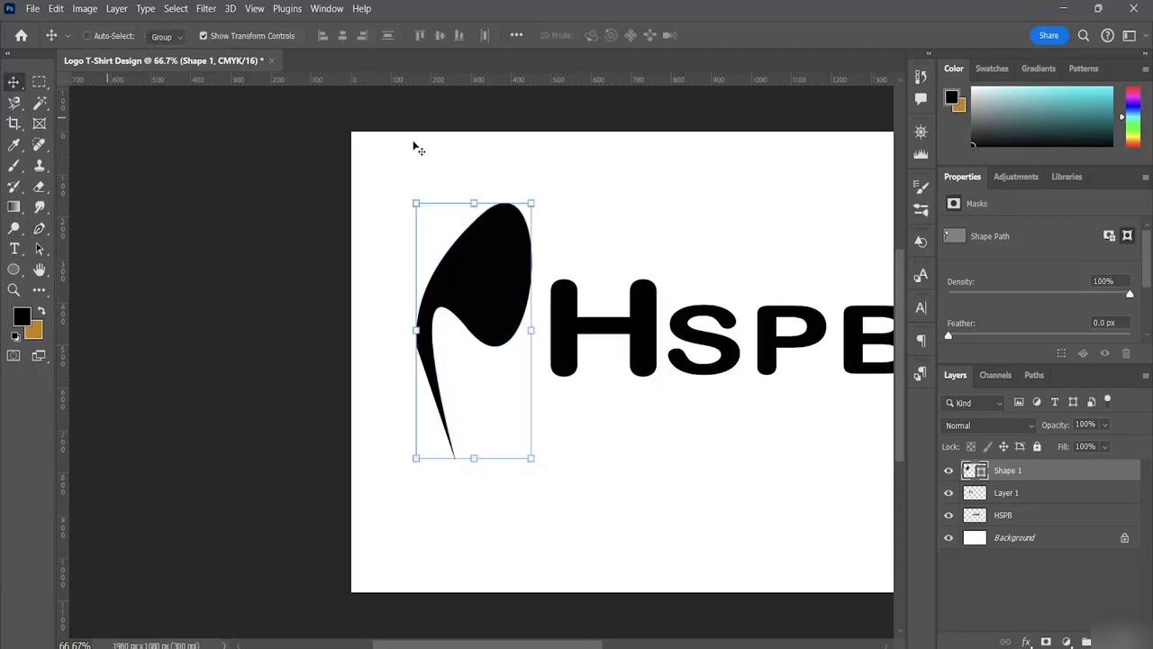
left_click(500, 270)
right_click(45, 234)
left_click(126, 301)
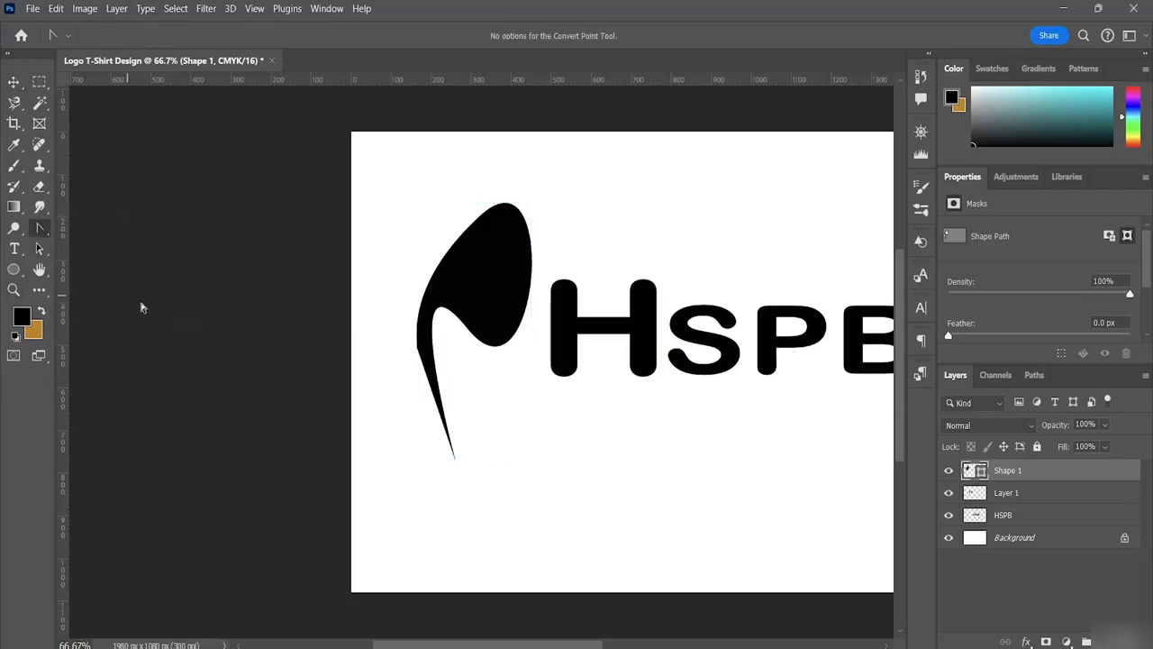
left_click(495, 322)
key("ctrl+plus")
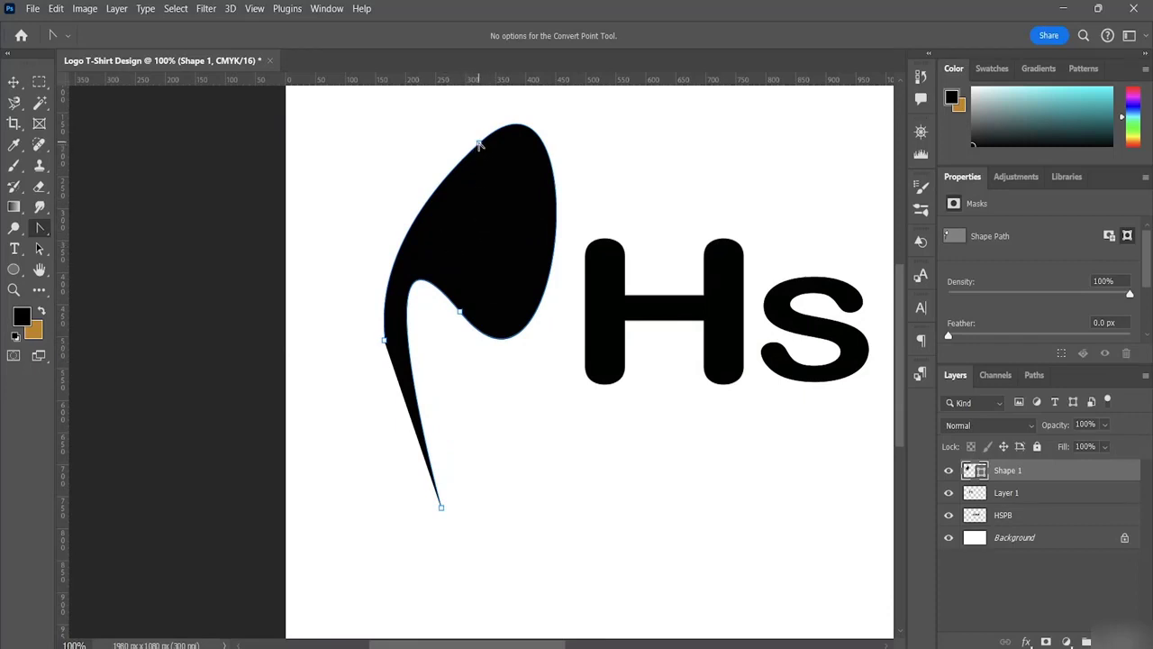
left_click_drag(479, 144, 634, 101)
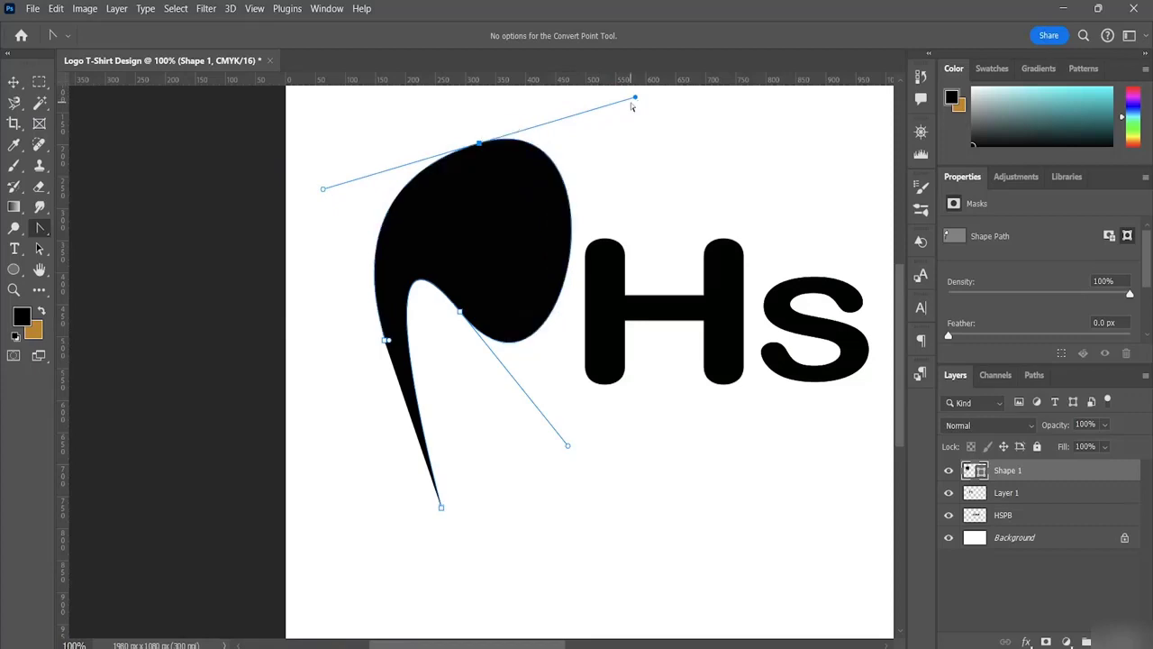
left_click(440, 508)
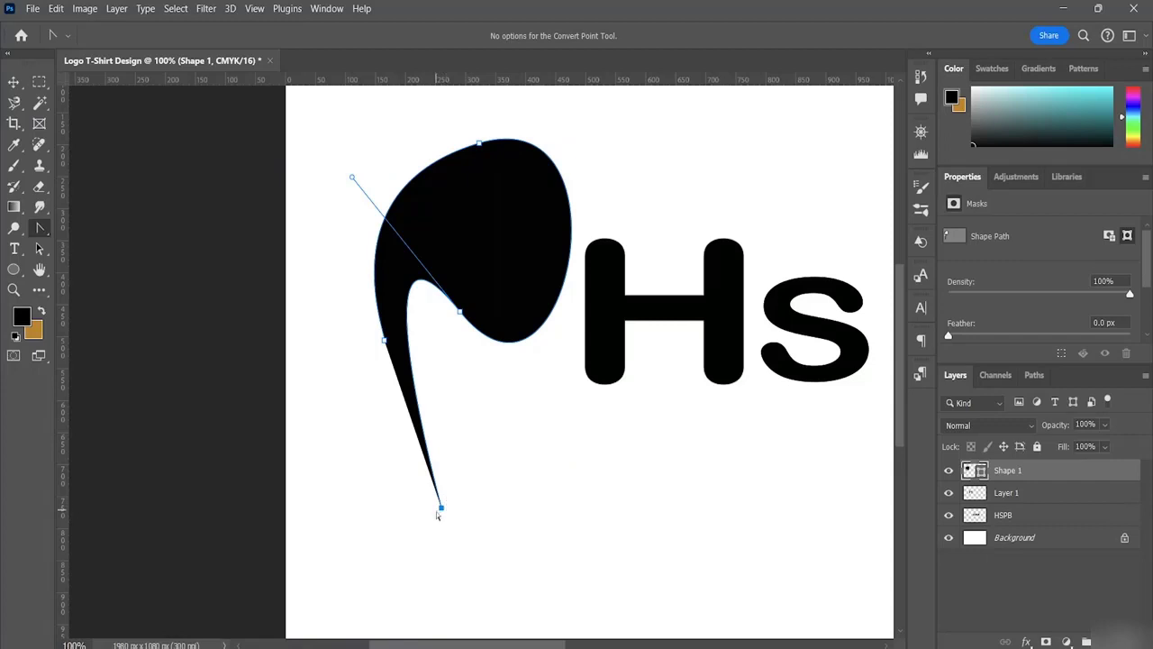
left_click_drag(440, 507, 379, 509)
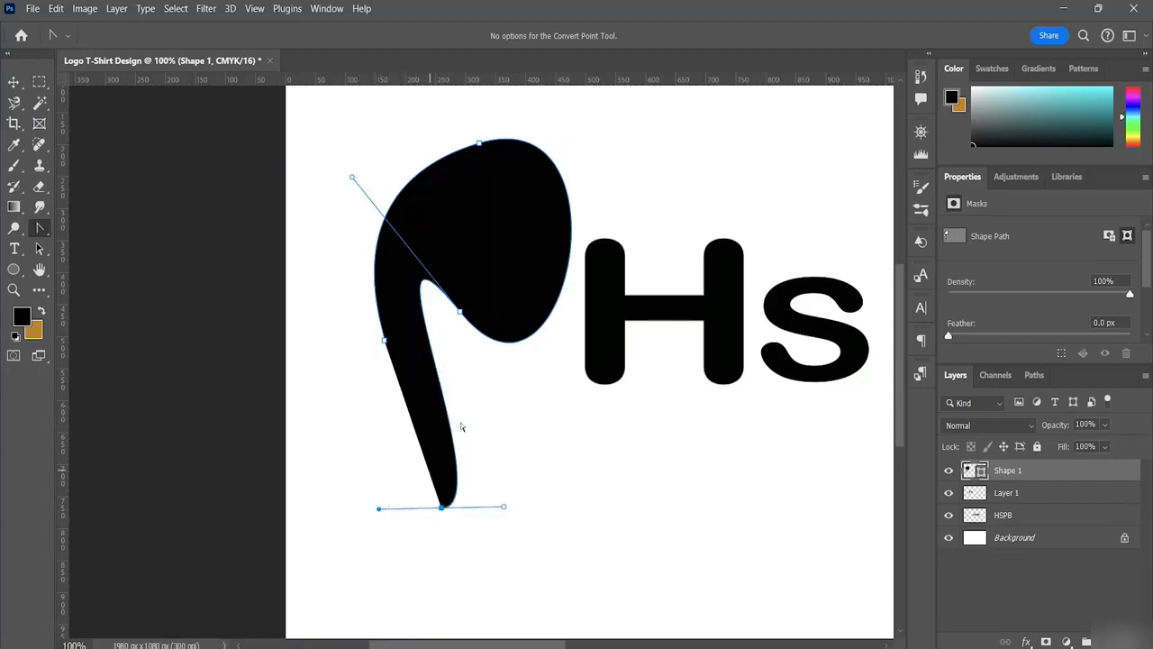
left_click_drag(459, 313, 336, 176)
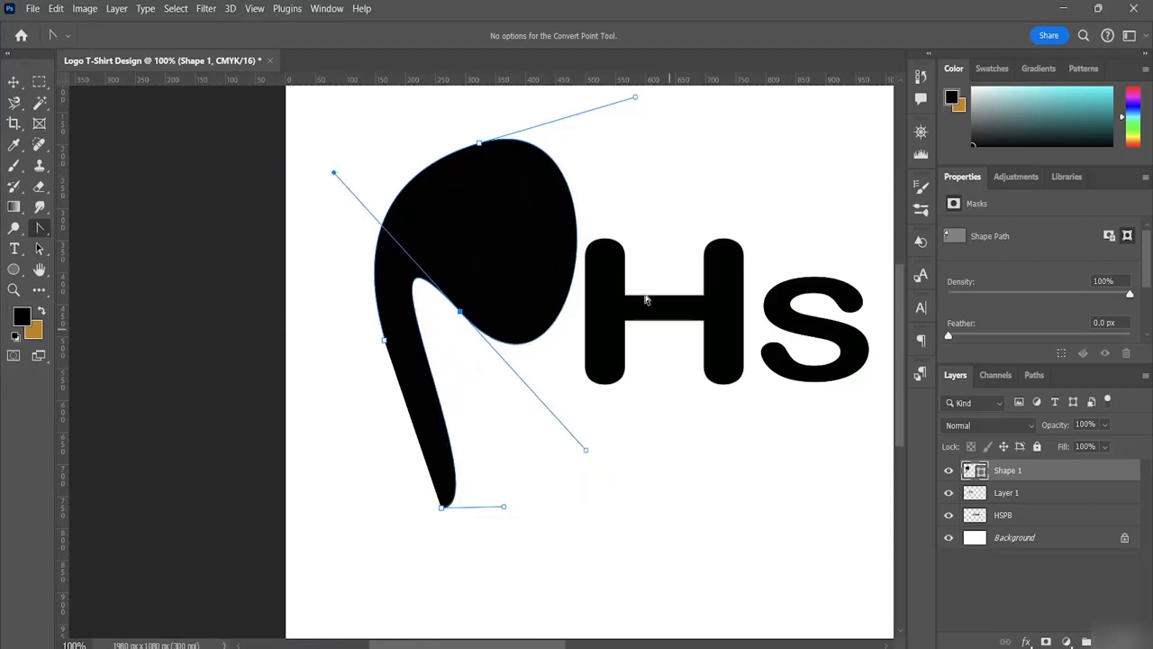
Adjust the top anchor's curve handles and convert the left anchor so the shape's left side bulges outward.
scroll(612, 233, "up", 2)
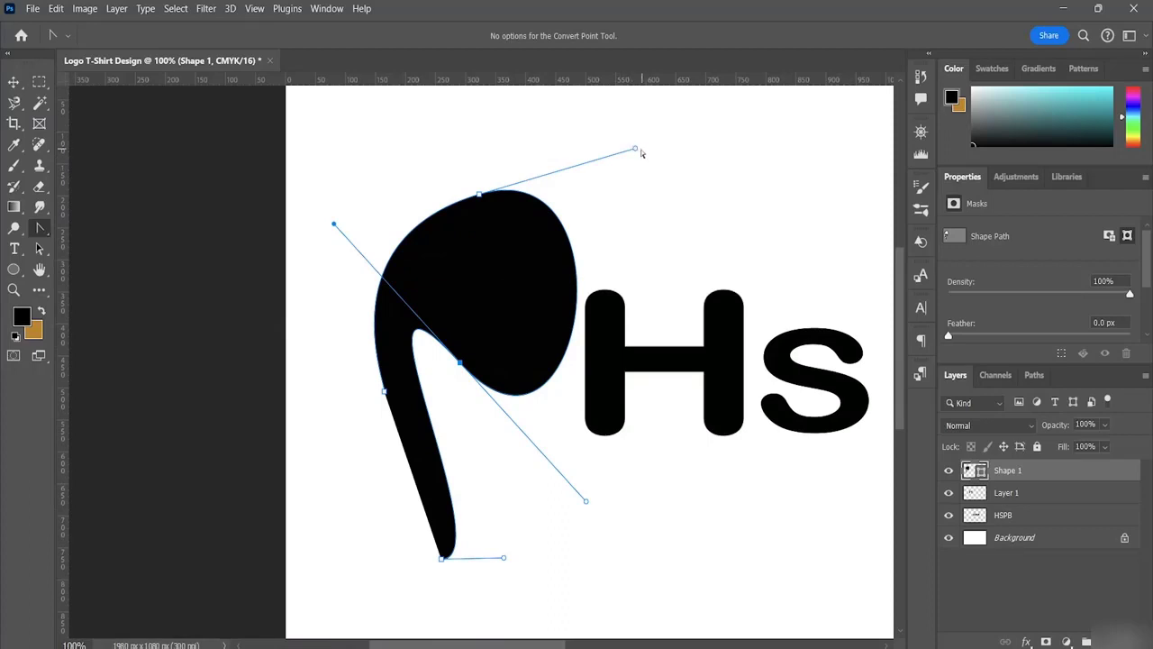
left_click_drag(635, 149, 630, 178)
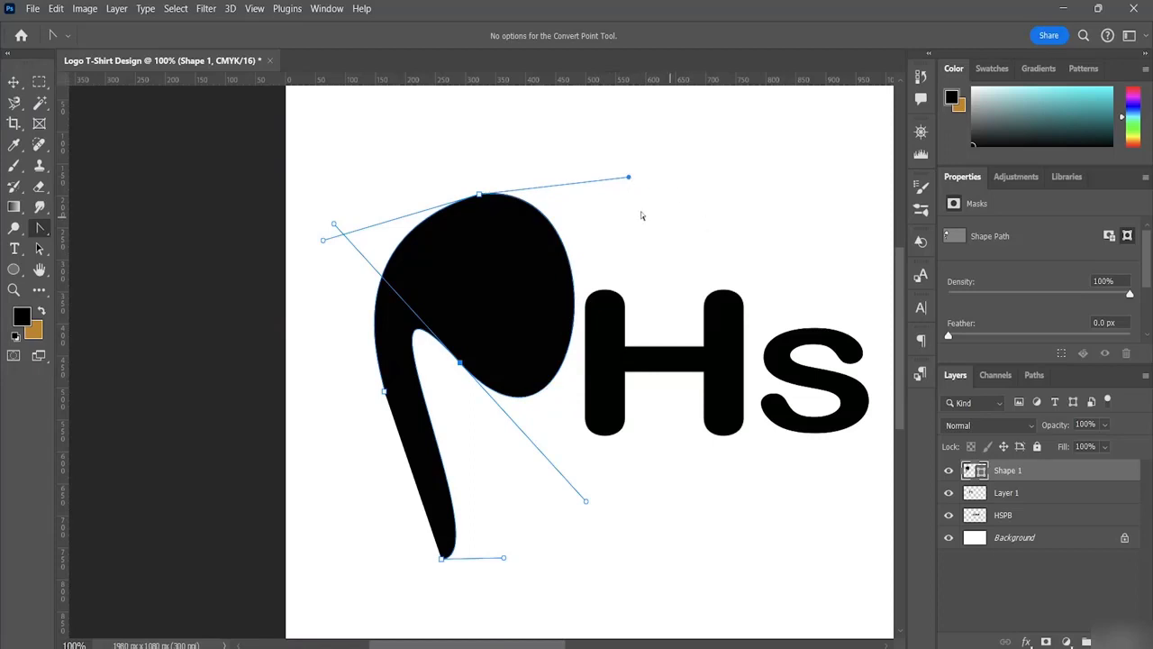
left_click_drag(323, 241, 285, 247)
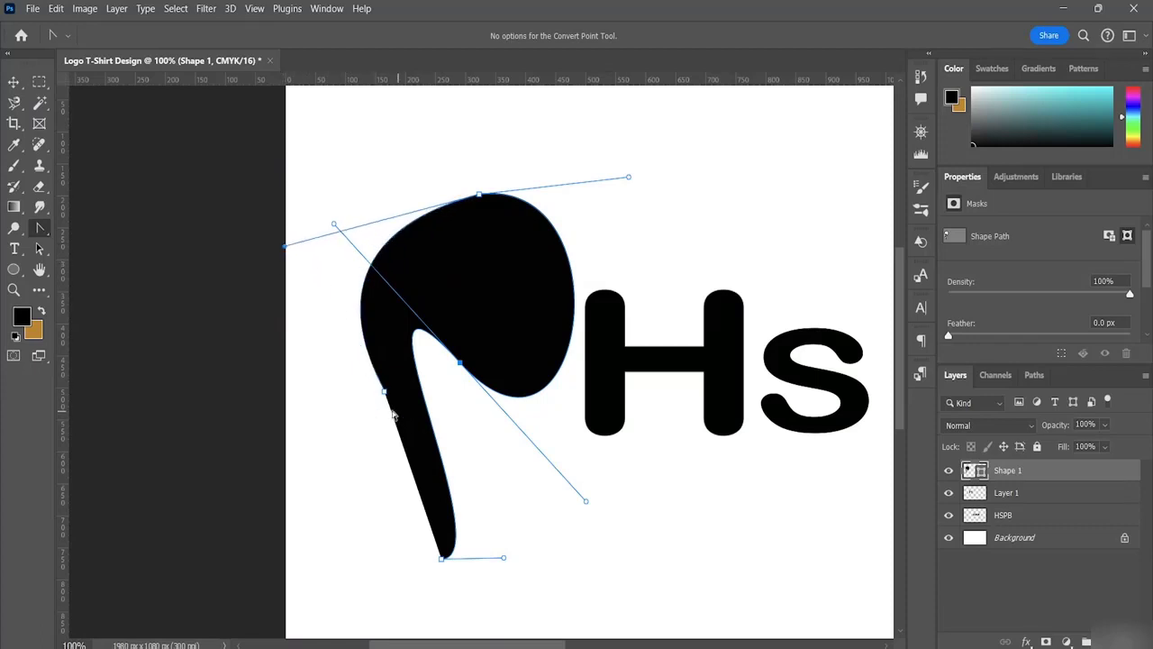
left_click_drag(386, 393, 352, 391)
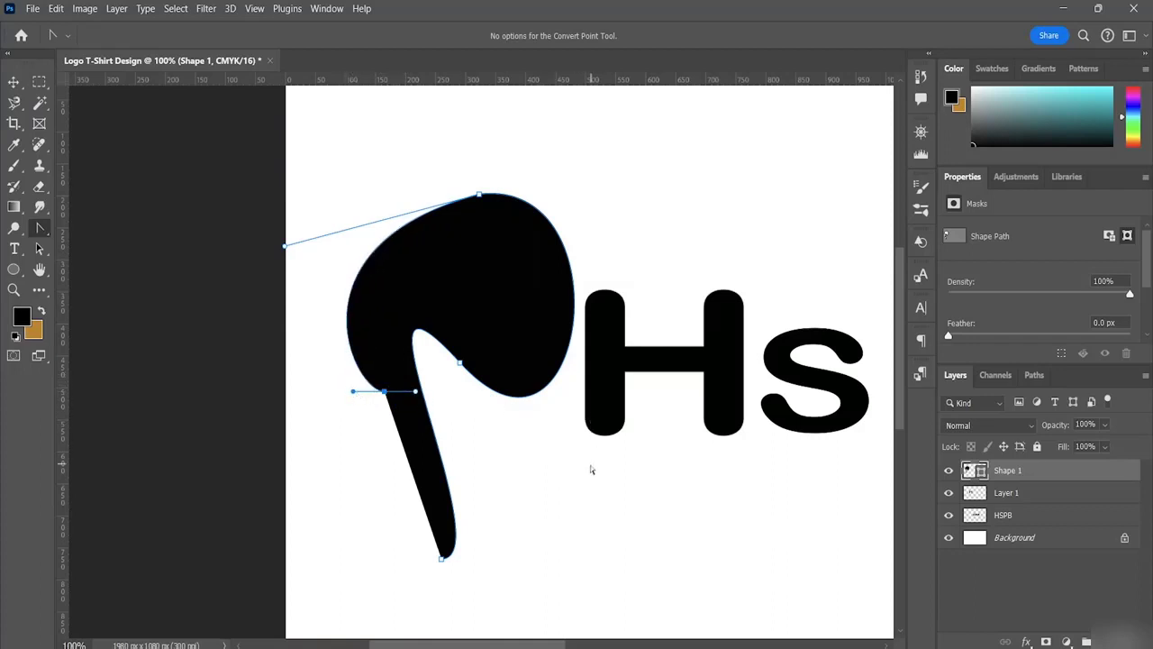
scroll(559, 451, "down", 2)
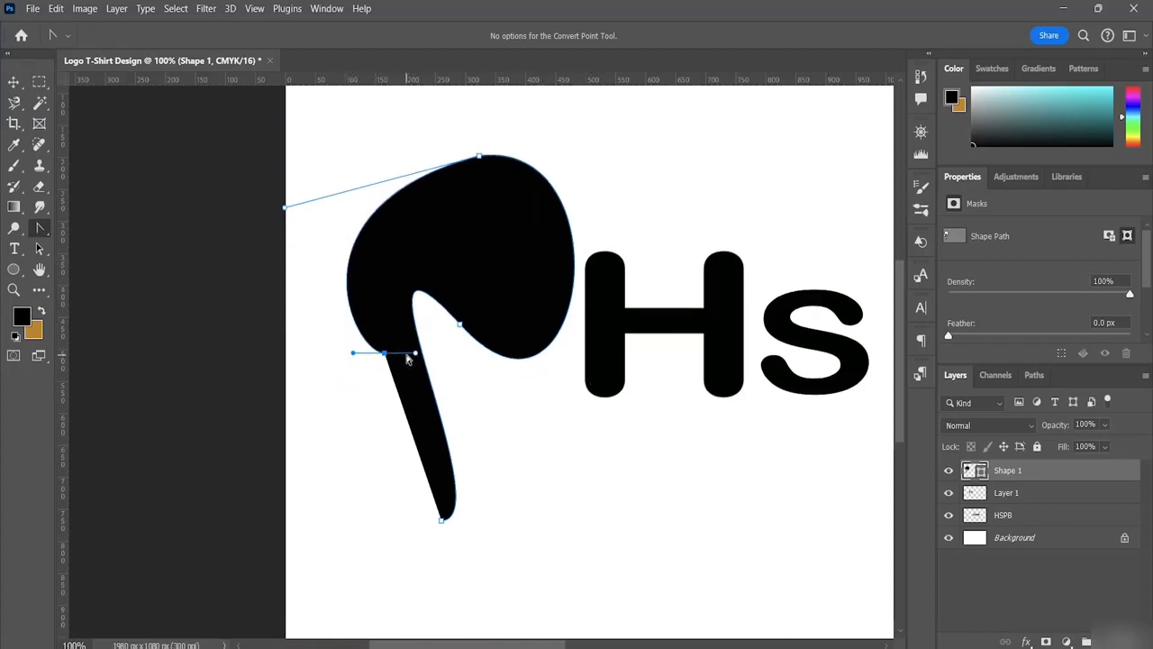
left_click_drag(417, 355, 381, 410)
left_click(676, 375)
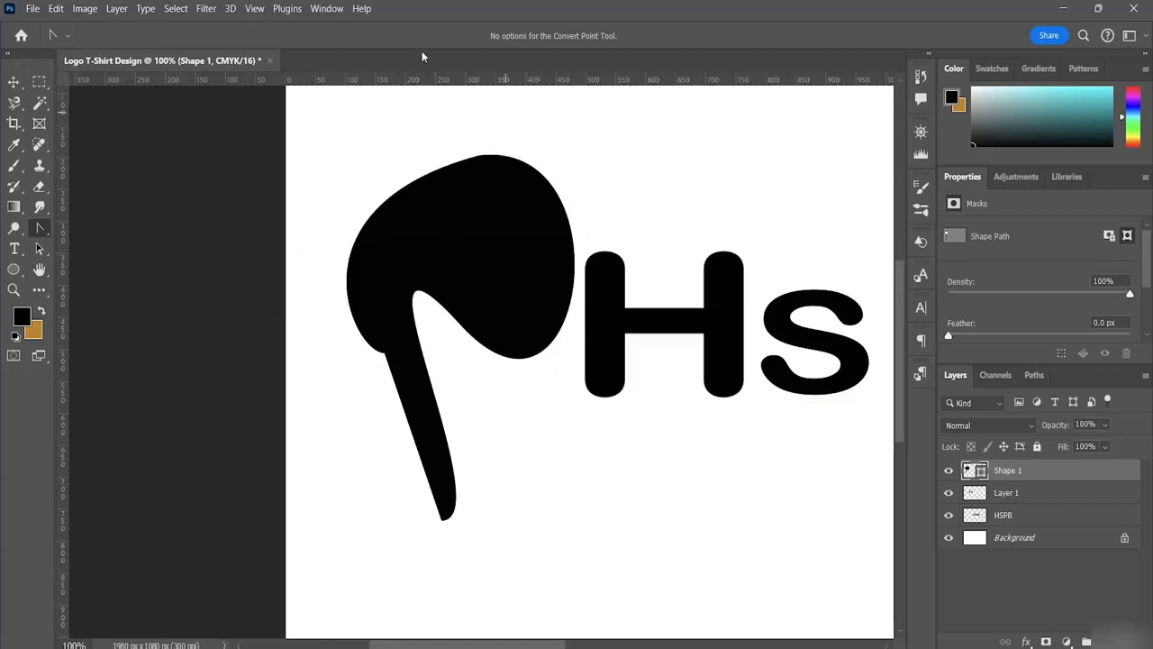
Rotate the black shape about 19° clockwise so its tail stands upright and move it over the left part of the H.
left_click(14, 82)
left_click_drag(585, 147, 620, 208)
left_click_drag(520, 232, 616, 256)
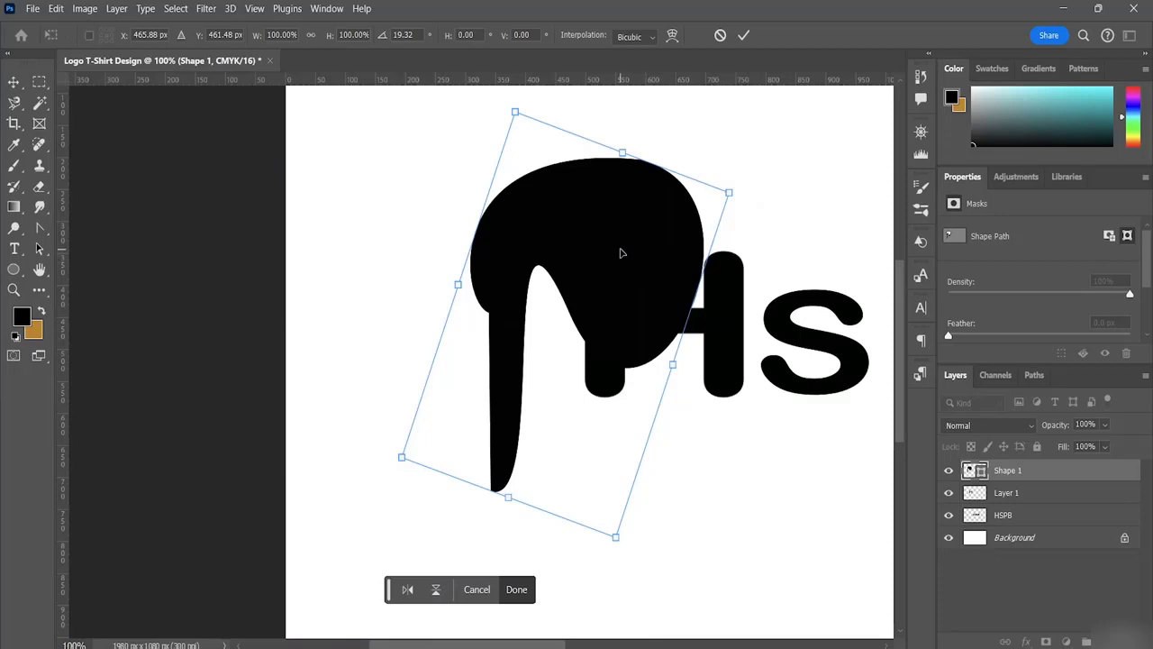
left_click(743, 35)
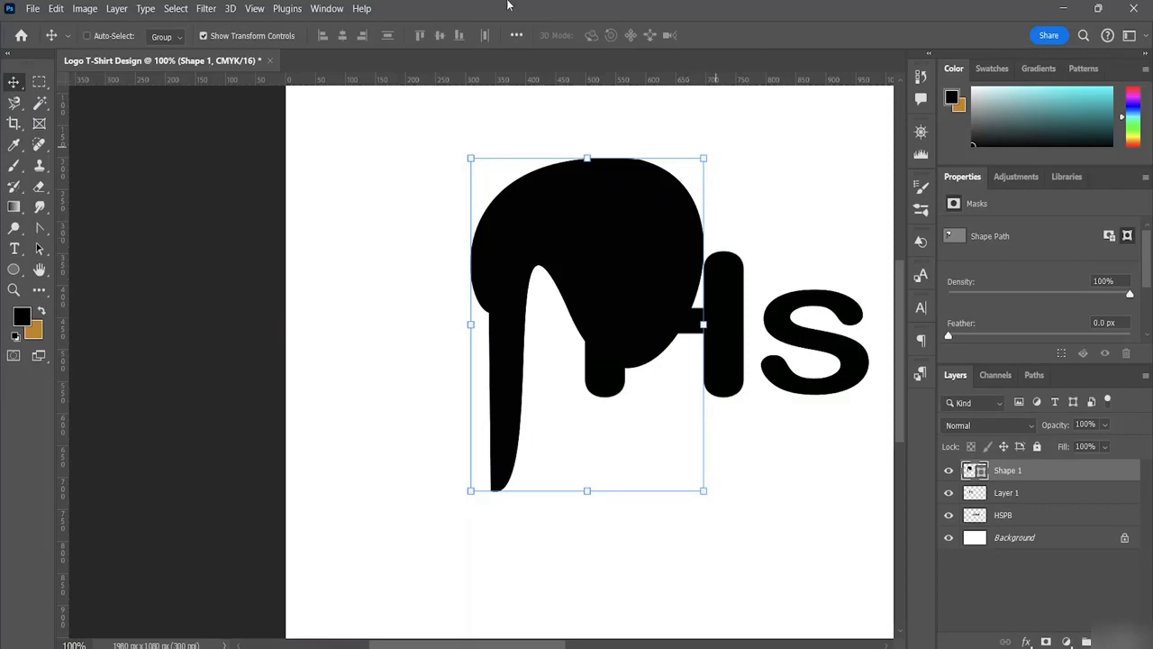
left_click(36, 105)
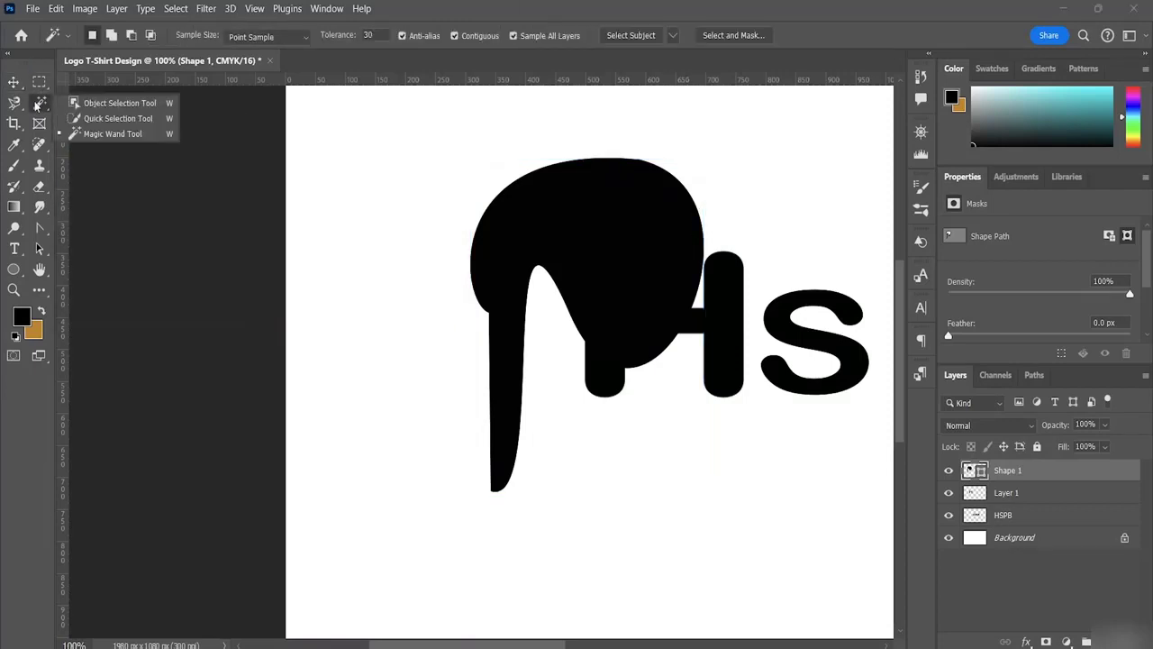
left_click(99, 118)
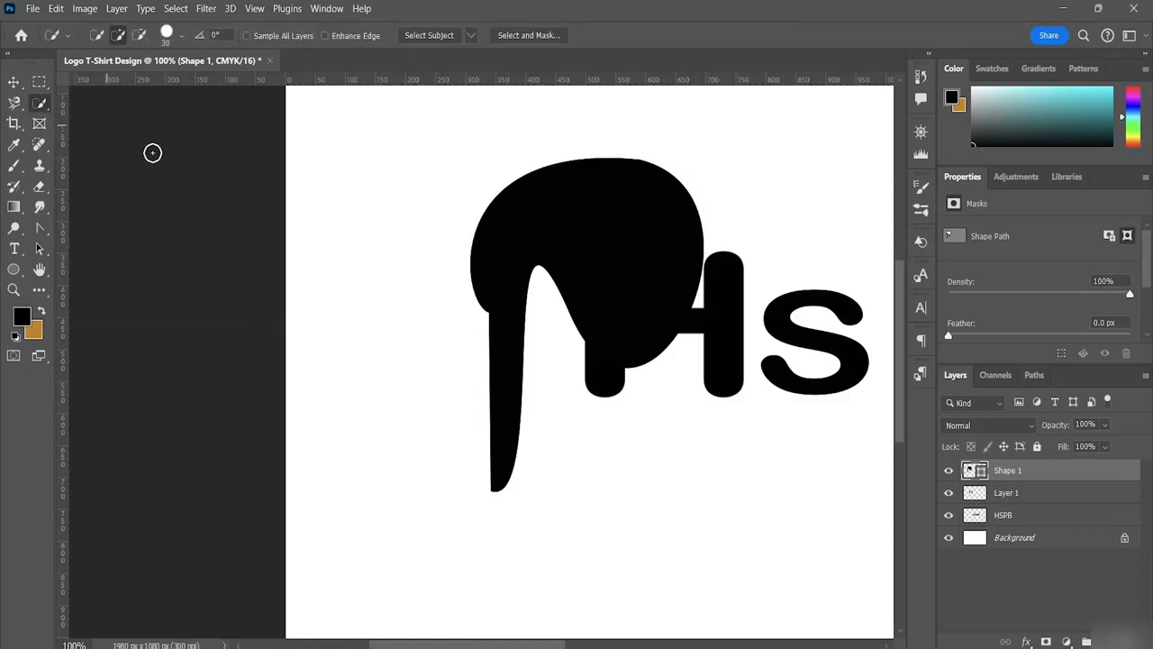
left_click(571, 232)
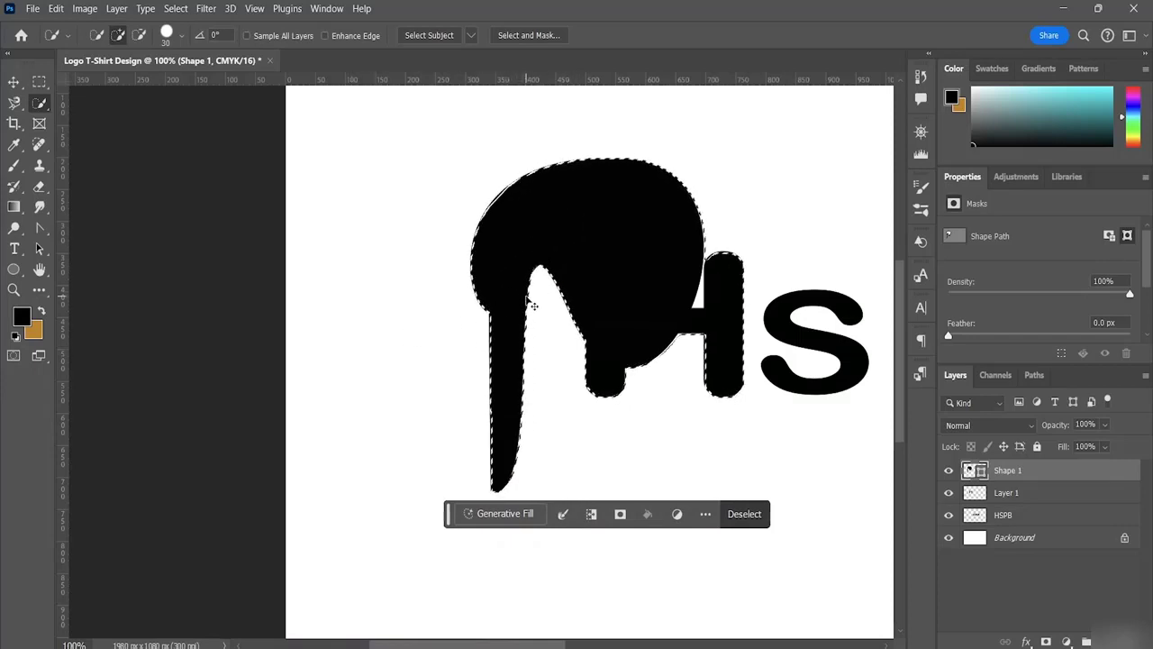
key("ctrl+d")
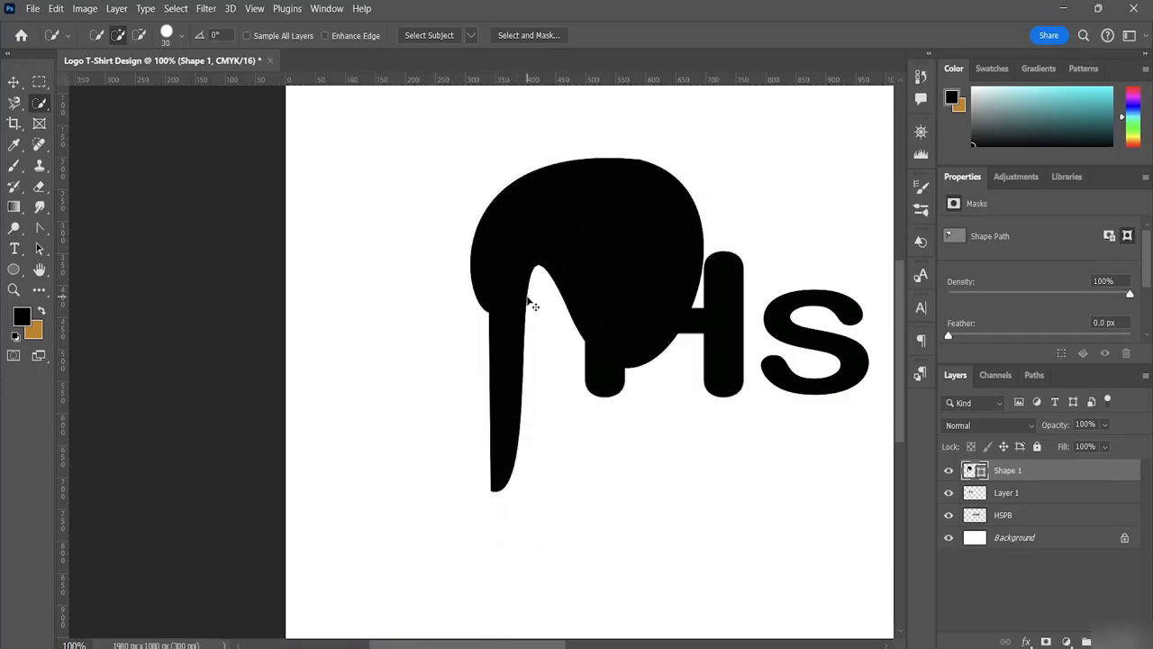
Move the black shape clear of the H and select its whole area with the Quick Selection tool.
left_click(14, 82)
left_click_drag(597, 227, 458, 226)
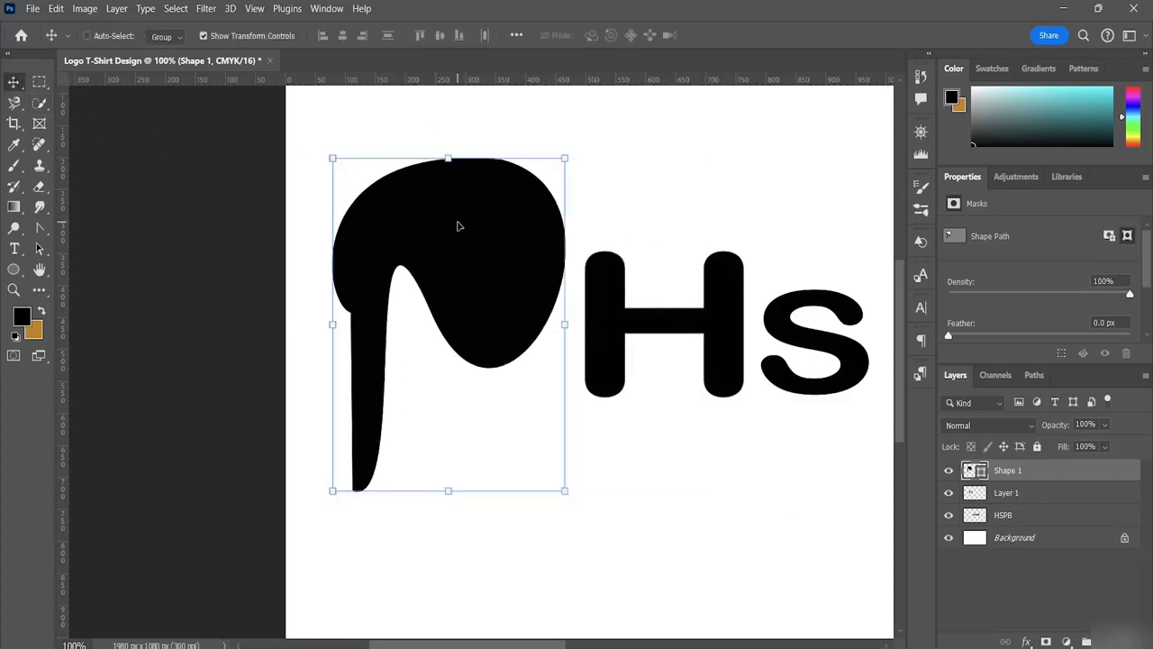
right_click(38, 102)
left_click(99, 121)
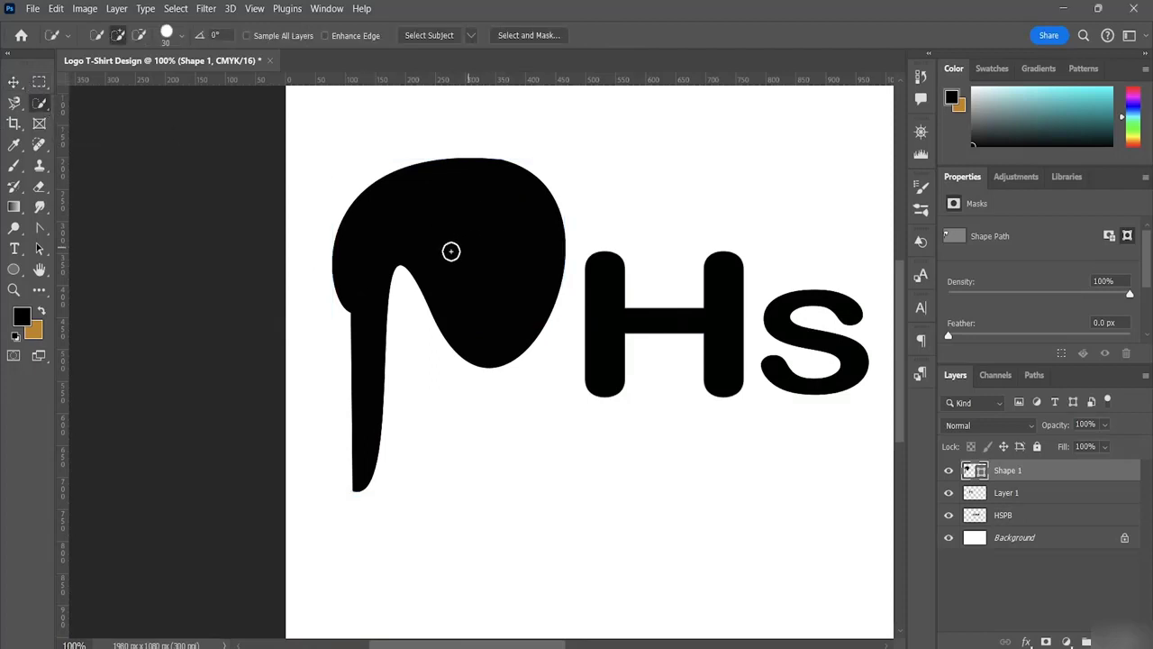
left_click(468, 247)
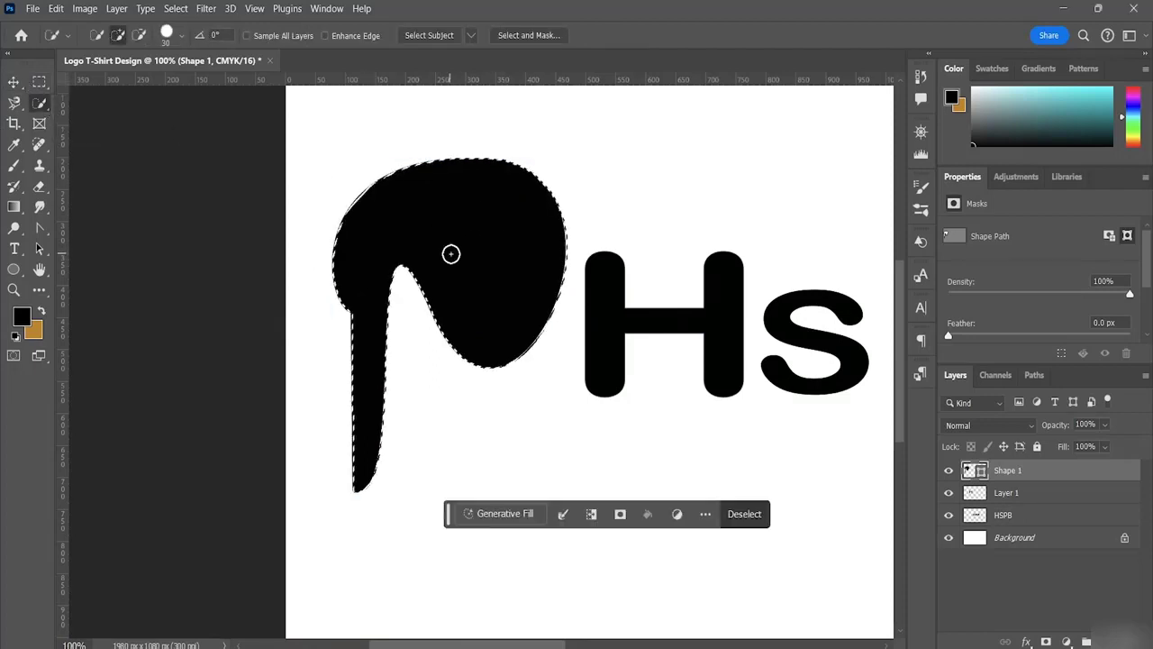
Move the selected shape over the H's left stem and expand the selection by 12 pixels.
left_click(14, 81)
left_click_drag(503, 220, 604, 283)
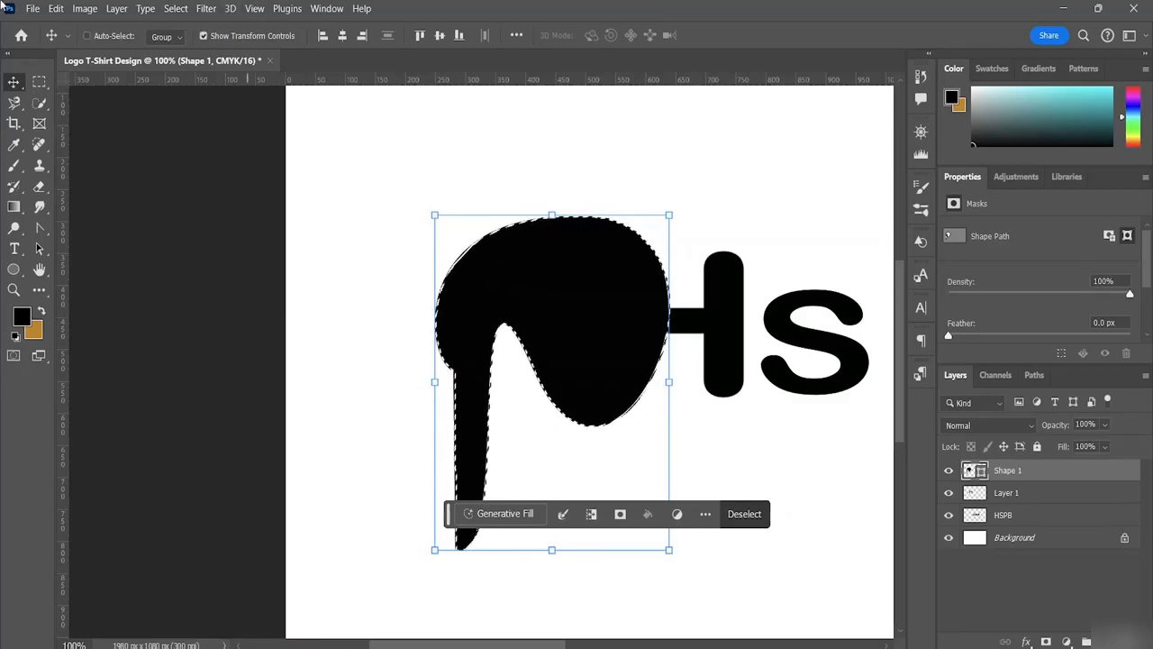
left_click(166, 10)
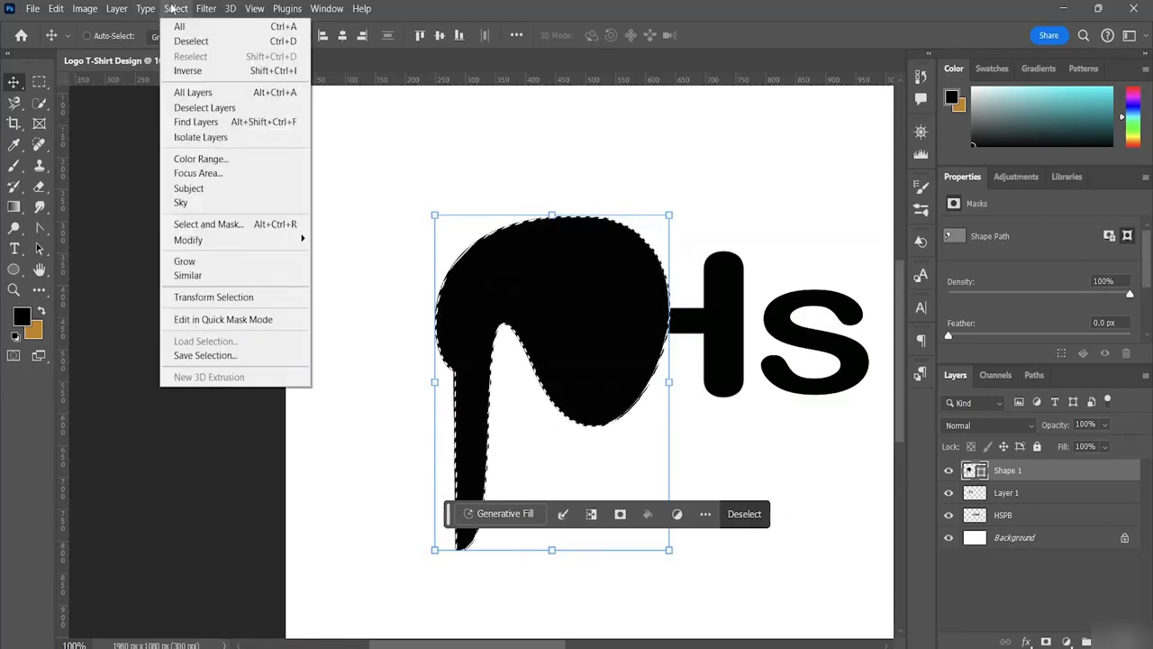
mouse_move(217, 239)
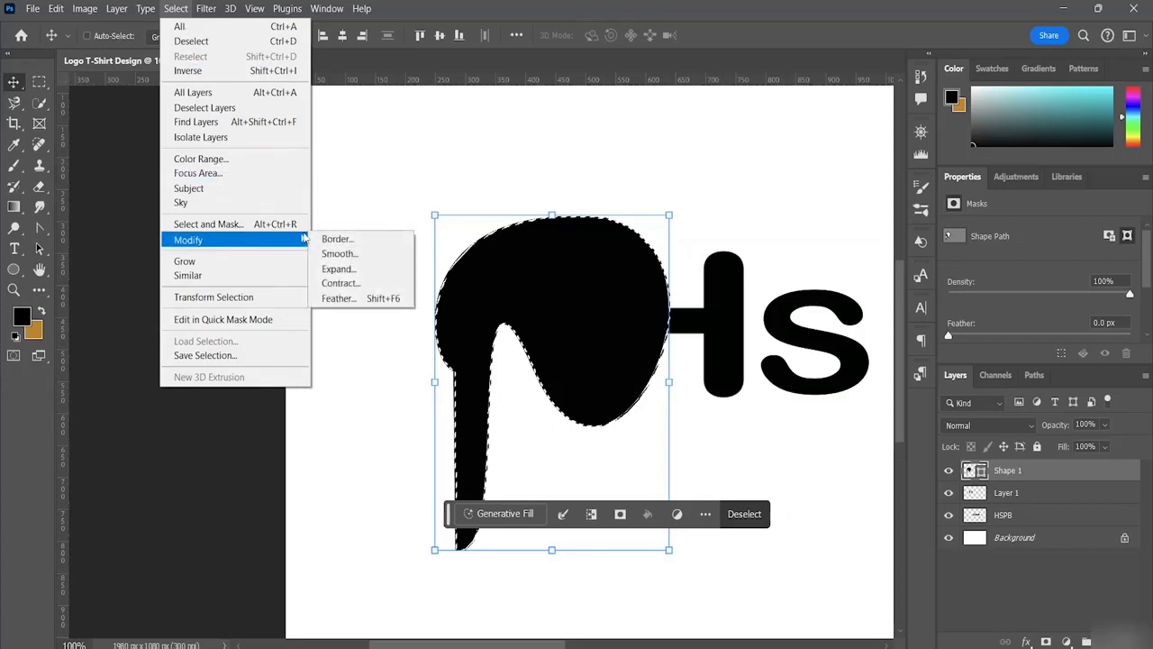
left_click(346, 268)
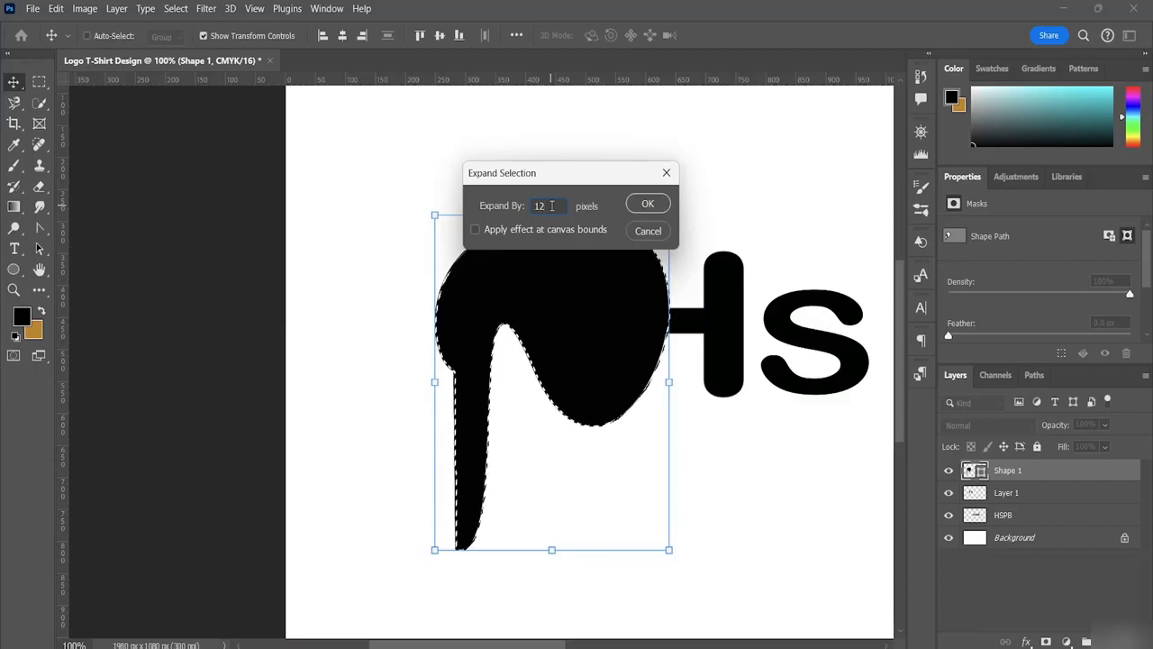
left_click(645, 205)
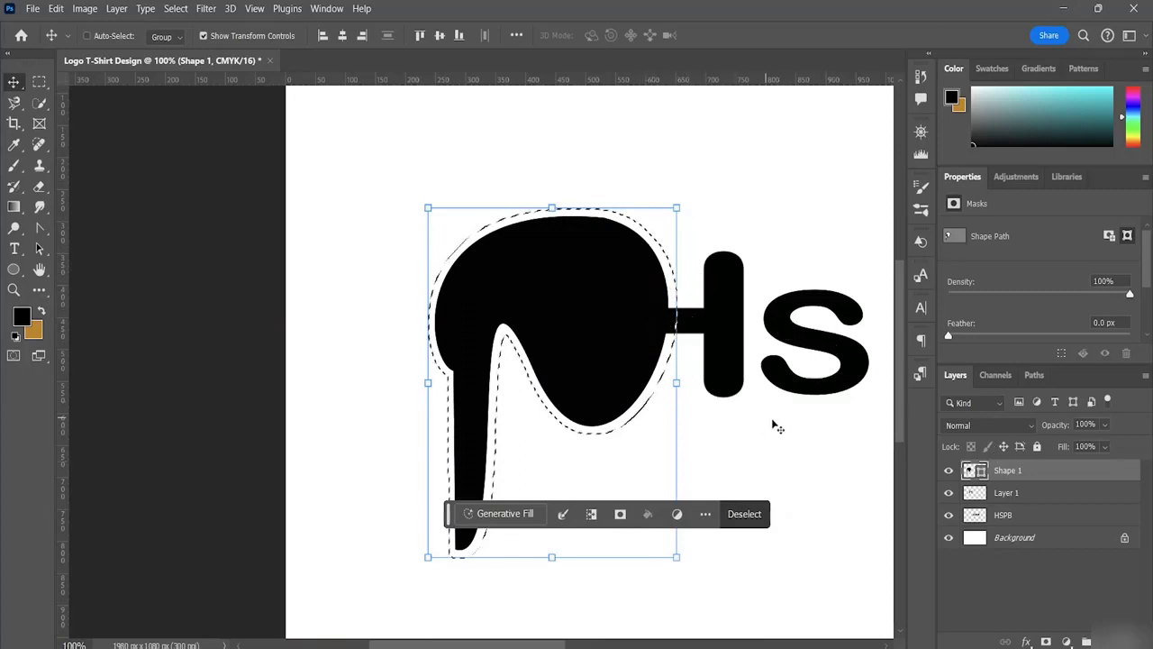
Delete the part of the H on Layer 1 that lies inside the expanded selection, and clear the selection.
left_click(1029, 499)
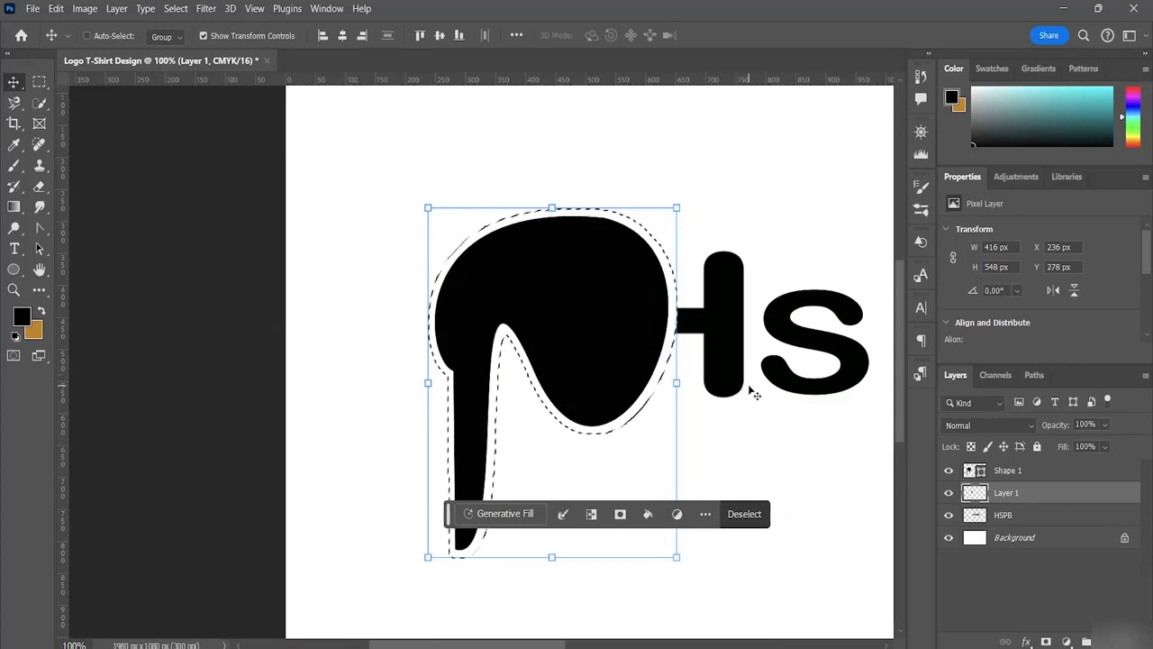
key("ctrl")
key("ctrl+d")
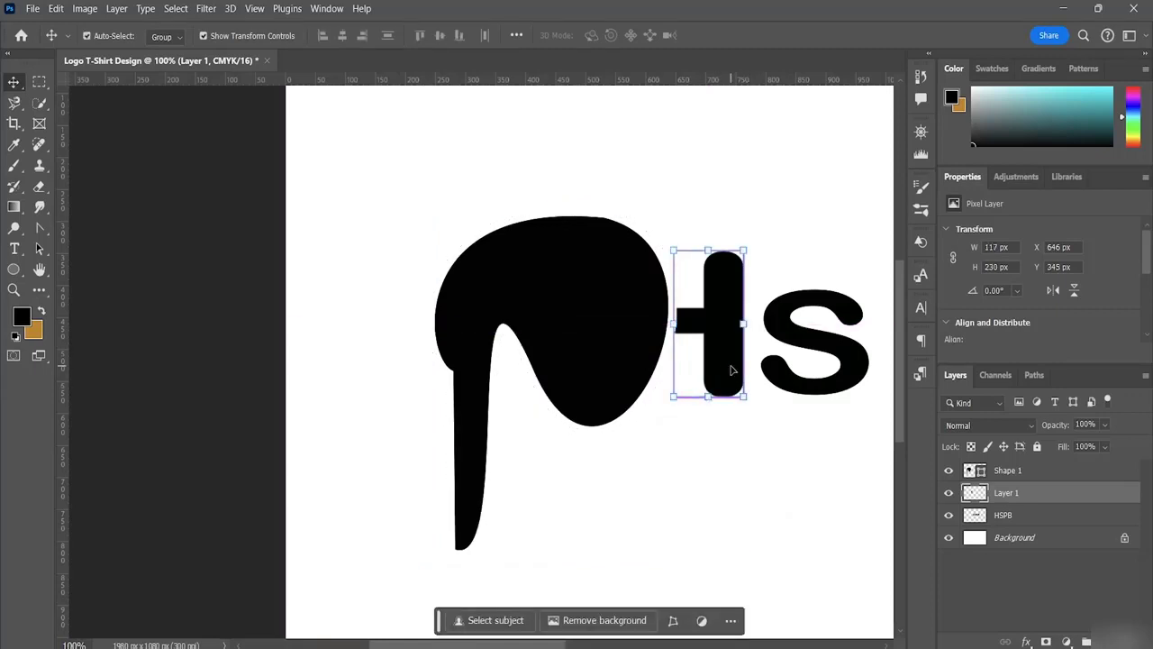
key("ctrl+minus")
key("ctrl+minus")
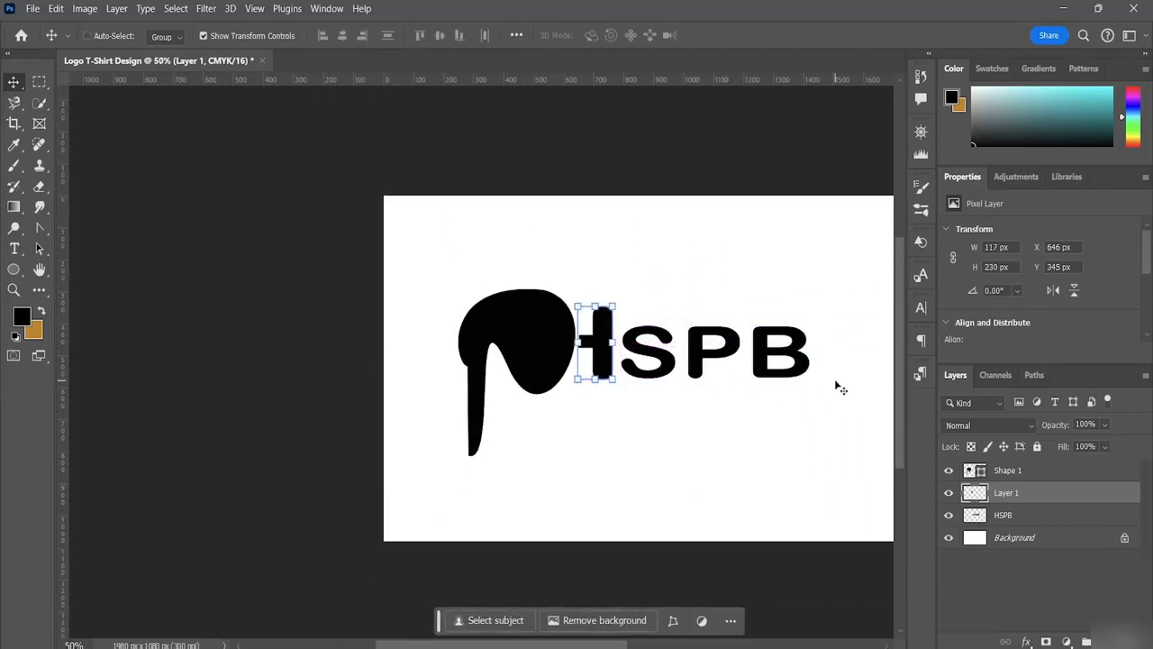
left_click(758, 447)
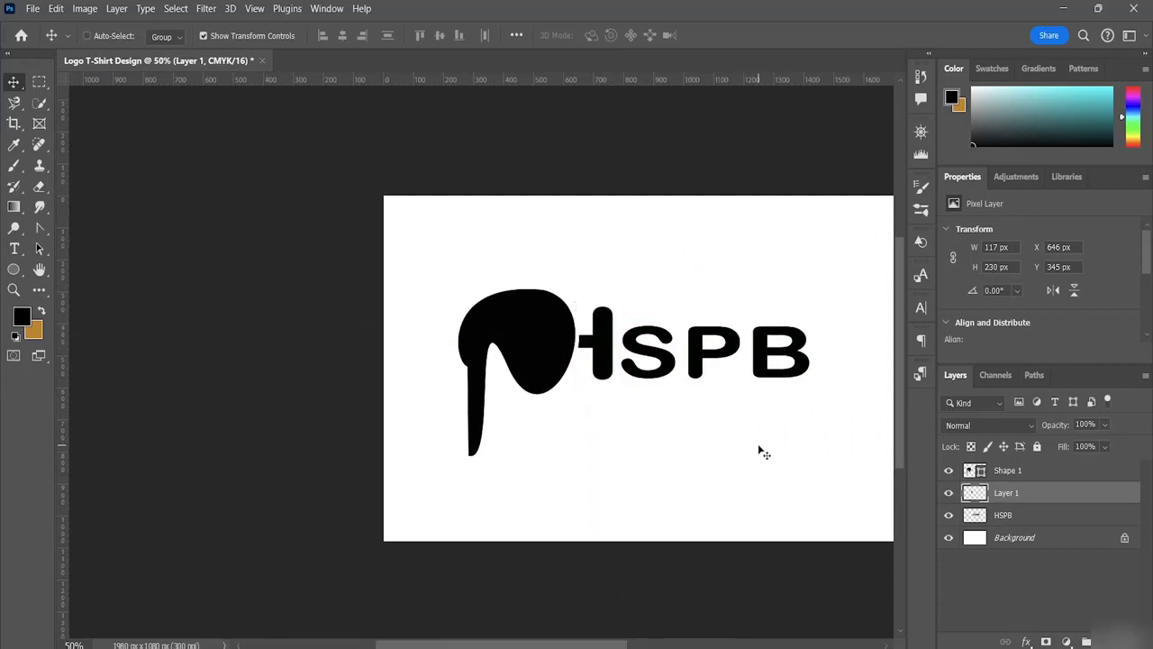
Set the foreground colour to light teal and recolour the Shape 1 layer in muted grey-green, about #6e8f81.
left_click(1005, 539)
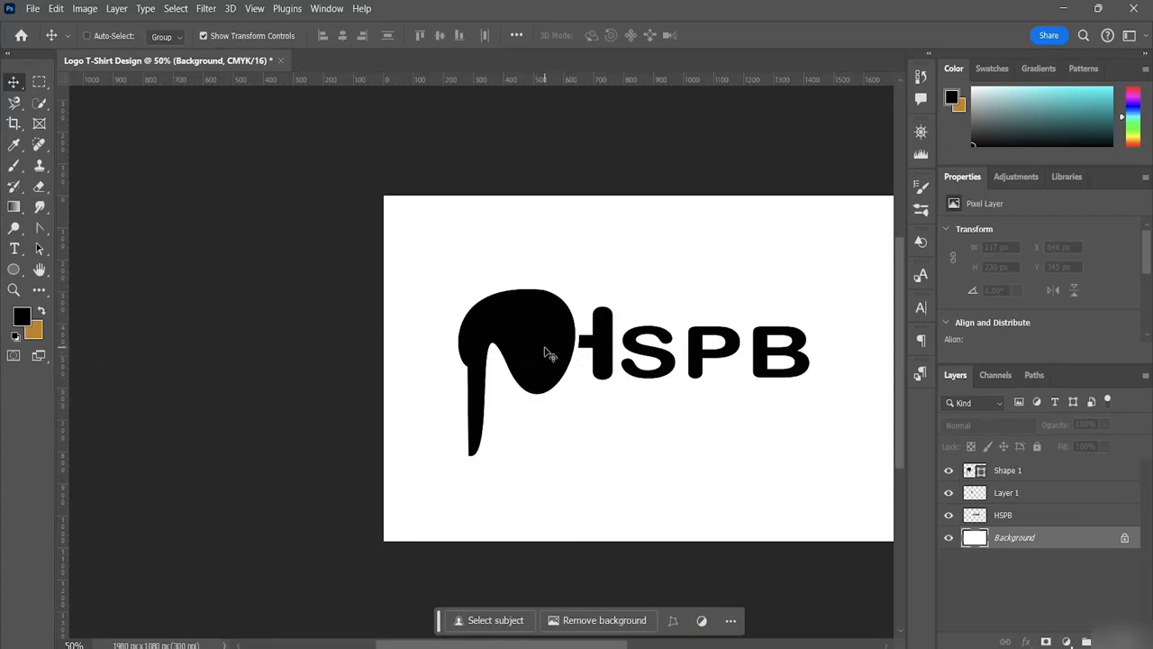
left_click(1029, 474)
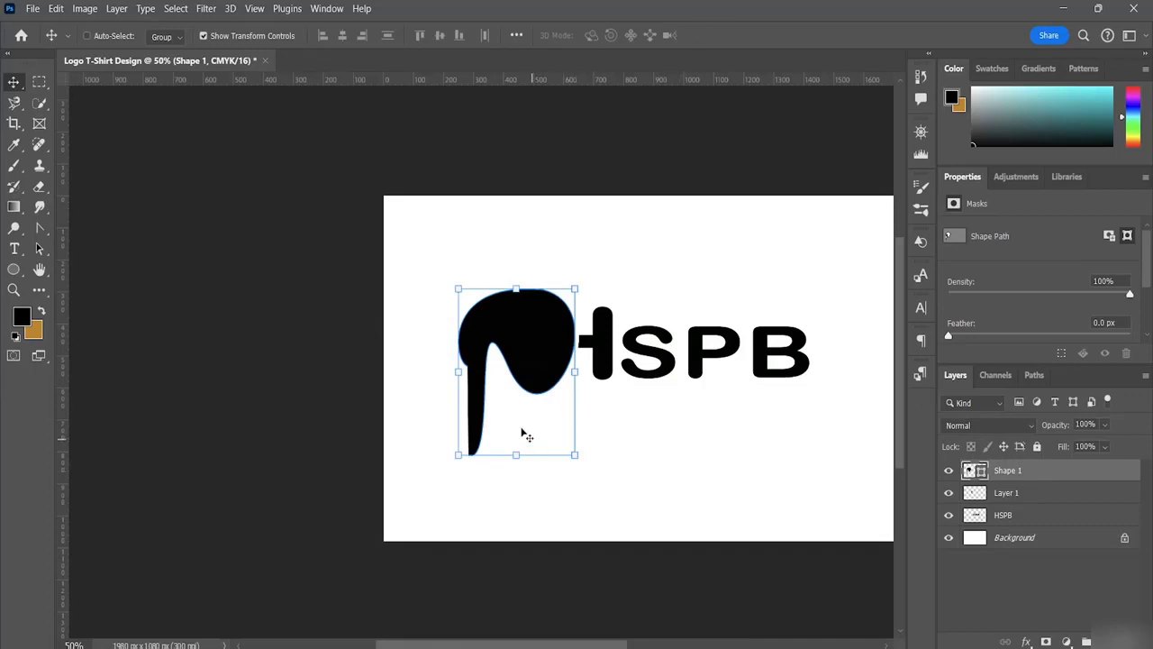
left_click_drag(981, 137, 1079, 99)
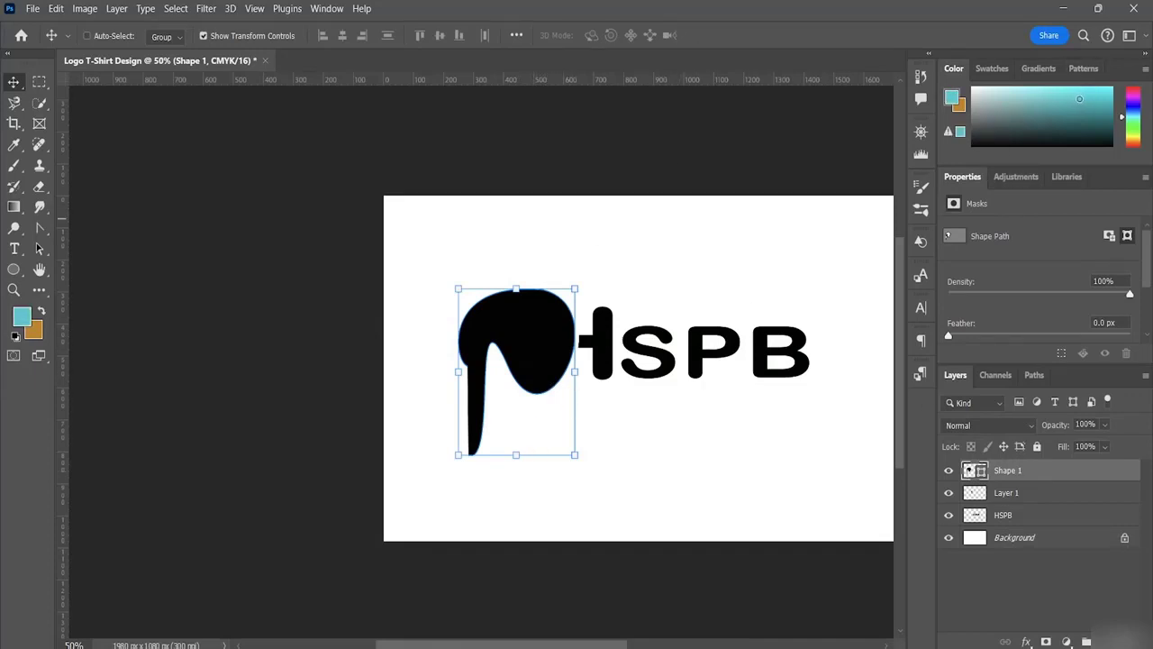
double_click(973, 470)
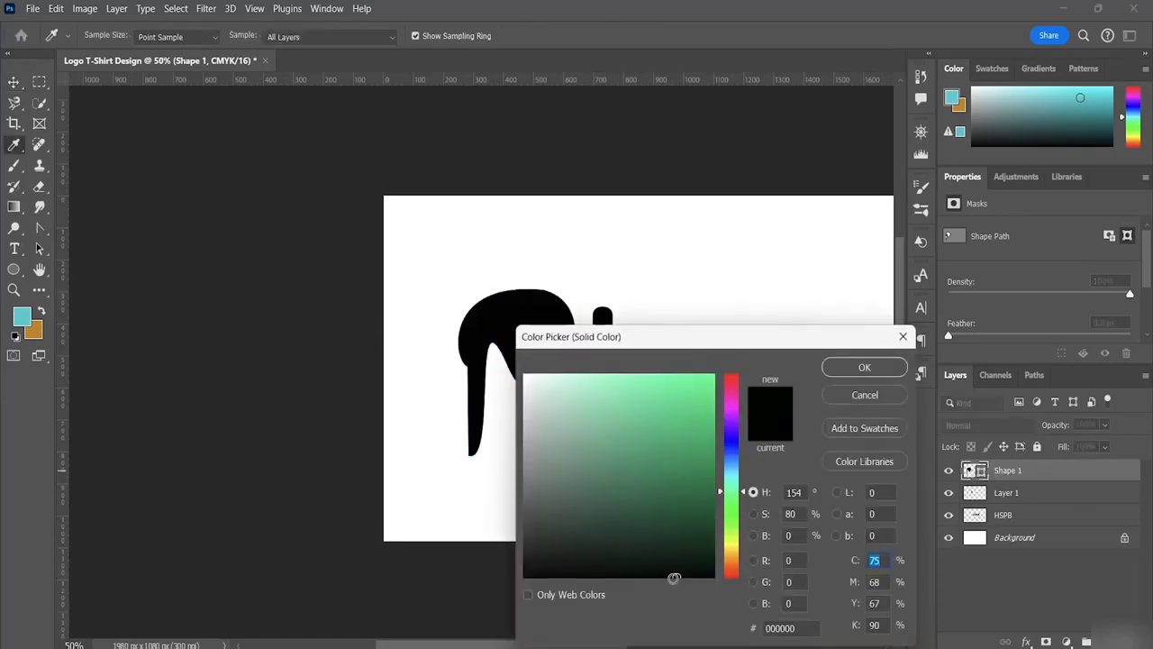
mouse_move(678, 576)
left_mouse_down()
mouse_move(709, 505)
mouse_move(692, 434)
mouse_move(590, 430)
mouse_move(548, 403)
mouse_move(546, 466)
mouse_move(567, 461)
left_mouse_up()
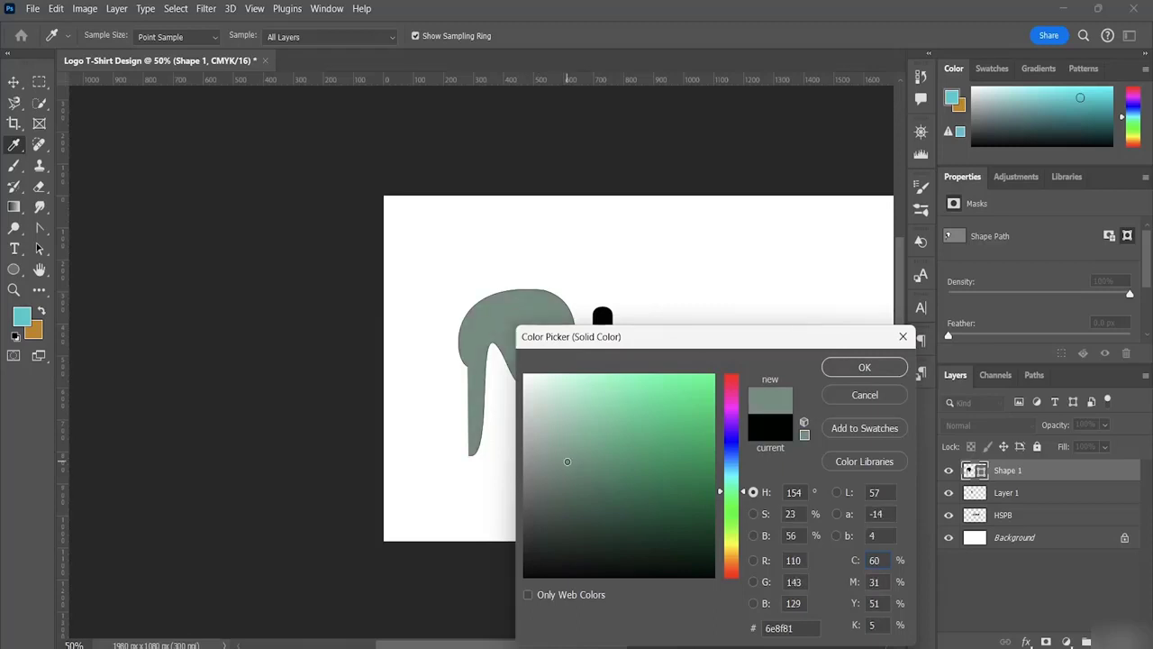
left_click(864, 369)
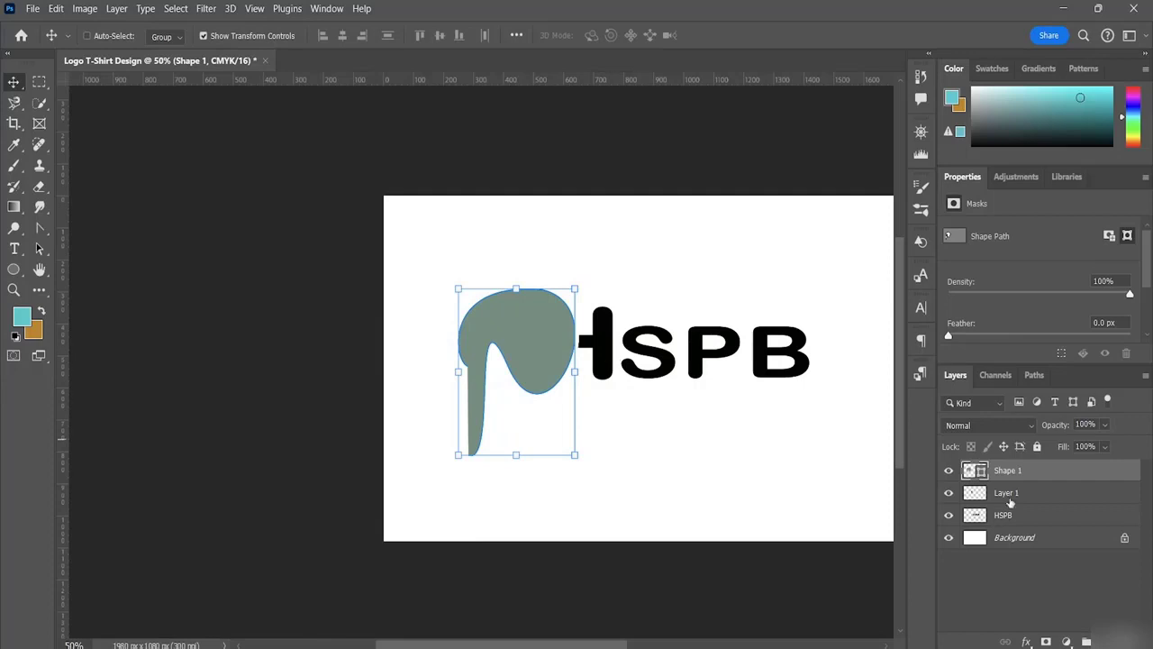
Apply a Color Overlay to the H on Layer 1 in dark teal #1d4a4b with Normal blending at 100% opacity.
left_click(1057, 491)
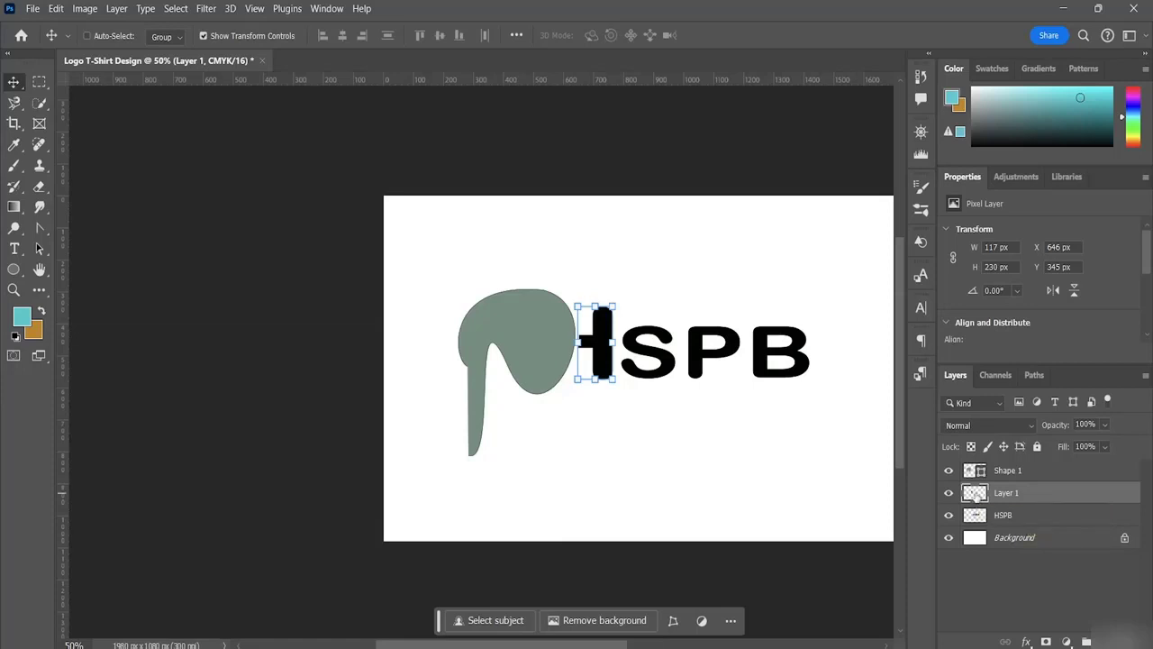
double_click(1019, 488)
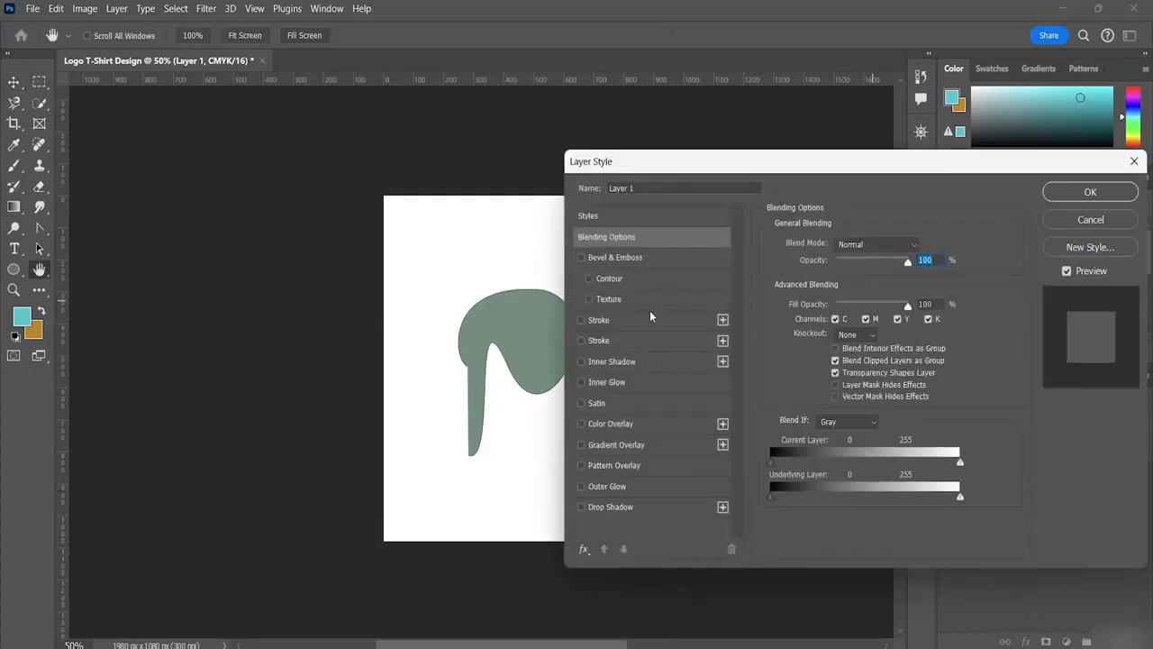
left_click(611, 423)
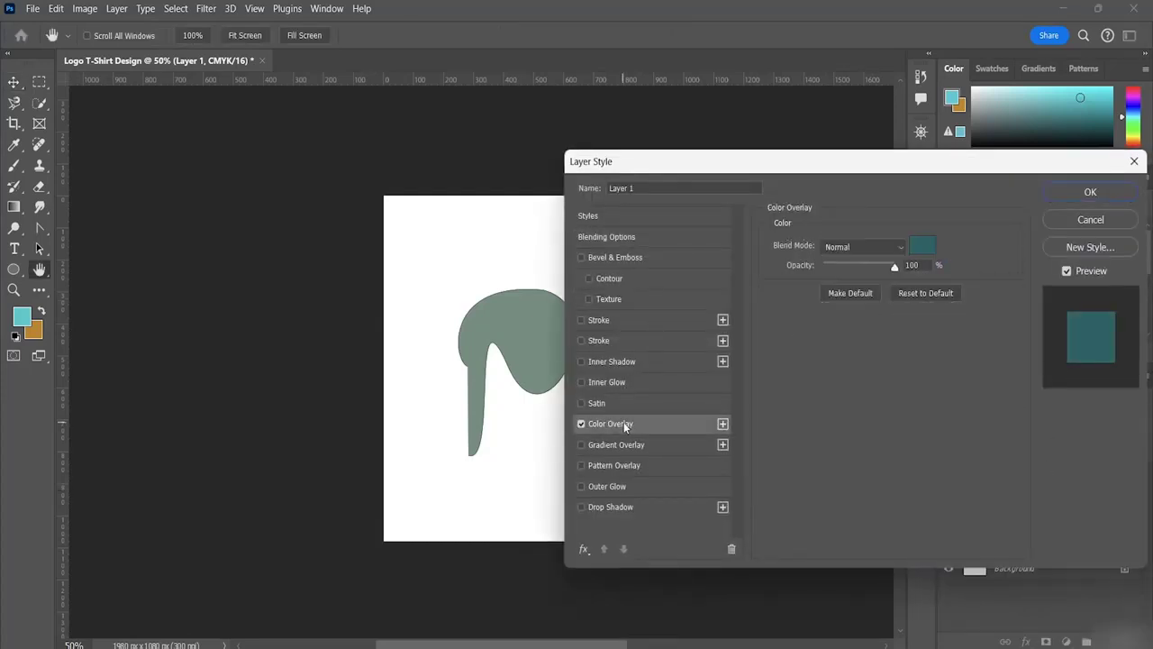
left_click_drag(908, 172, 391, 378)
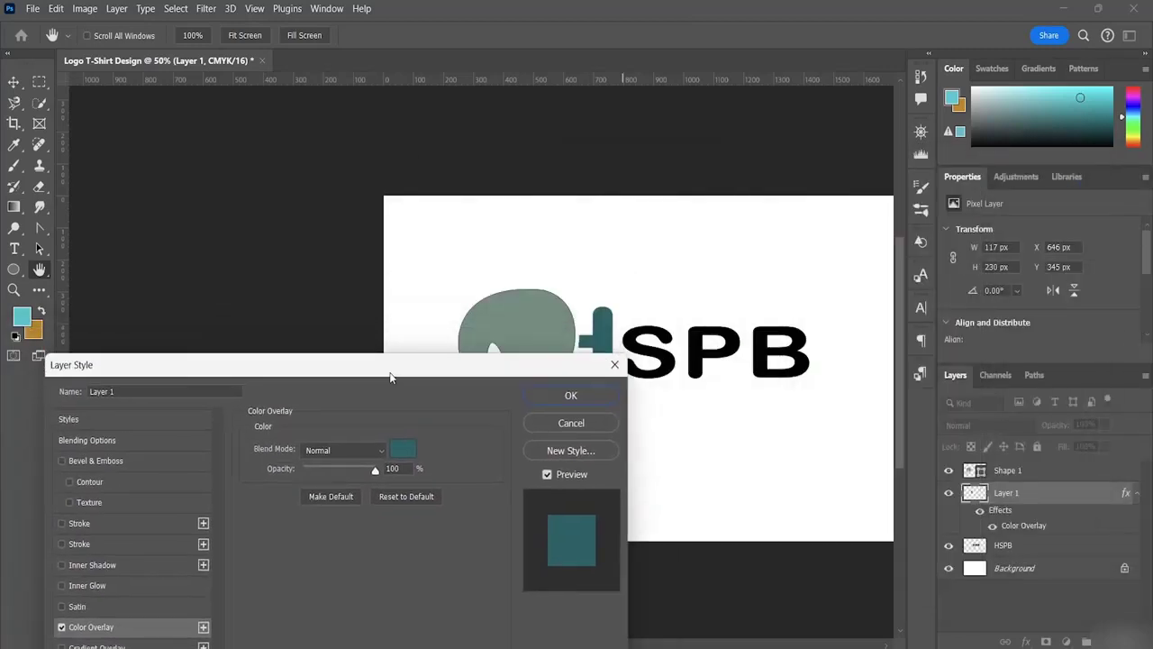
left_click(406, 452)
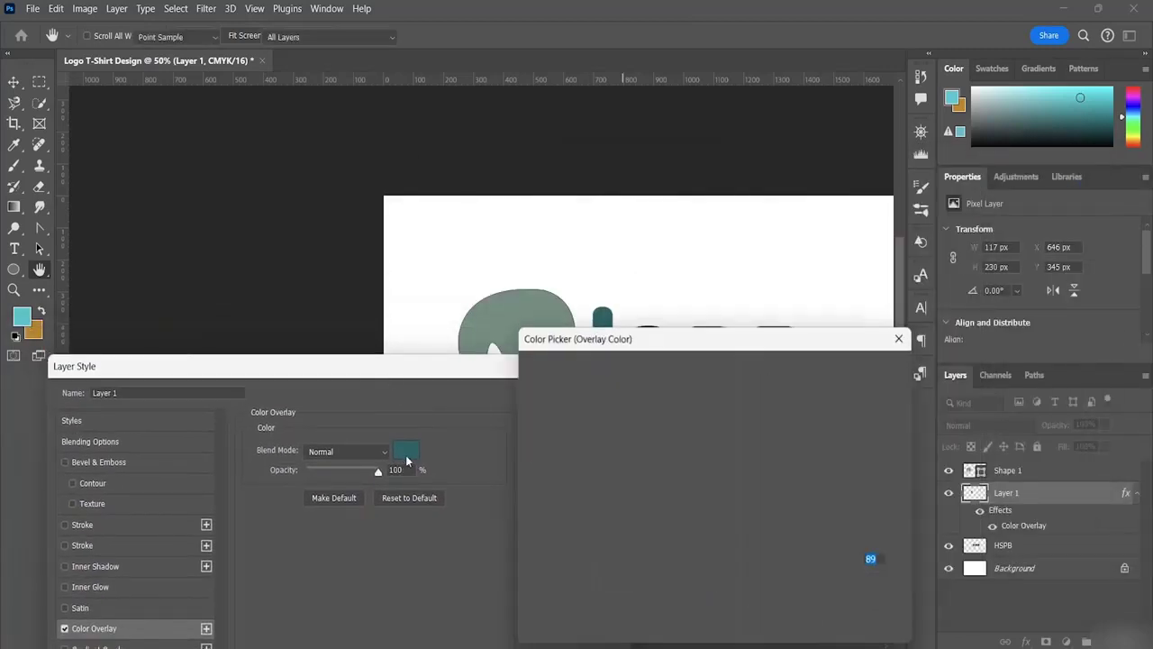
mouse_move(688, 497)
left_mouse_down()
mouse_move(631, 524)
mouse_move(641, 518)
left_mouse_up()
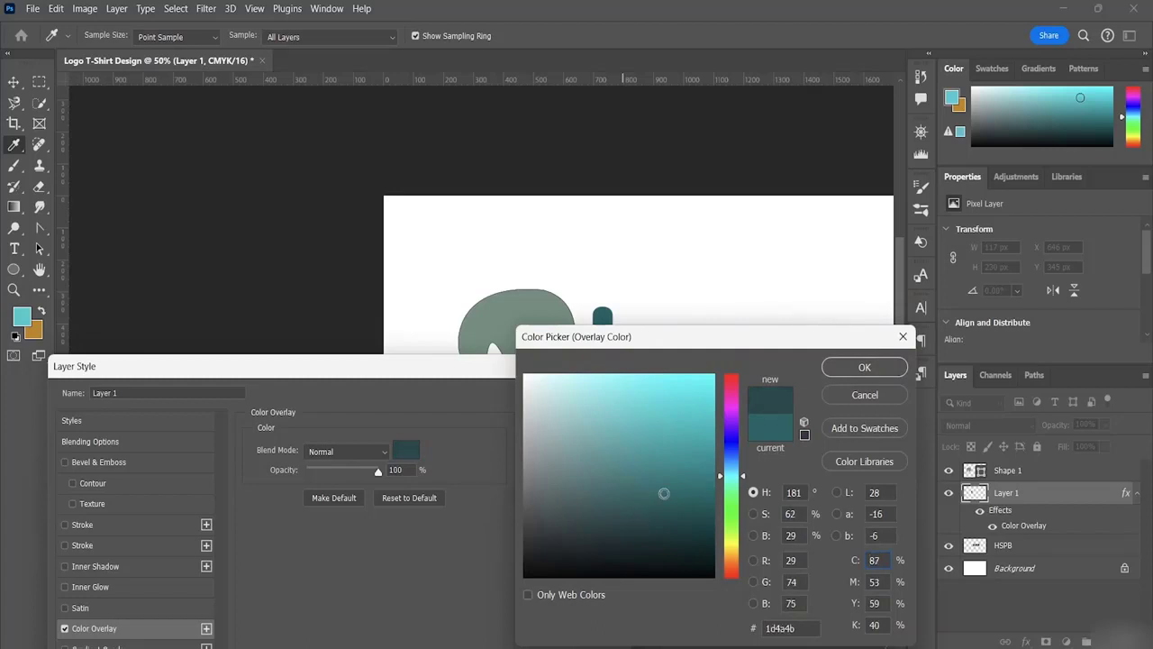
left_click(864, 367)
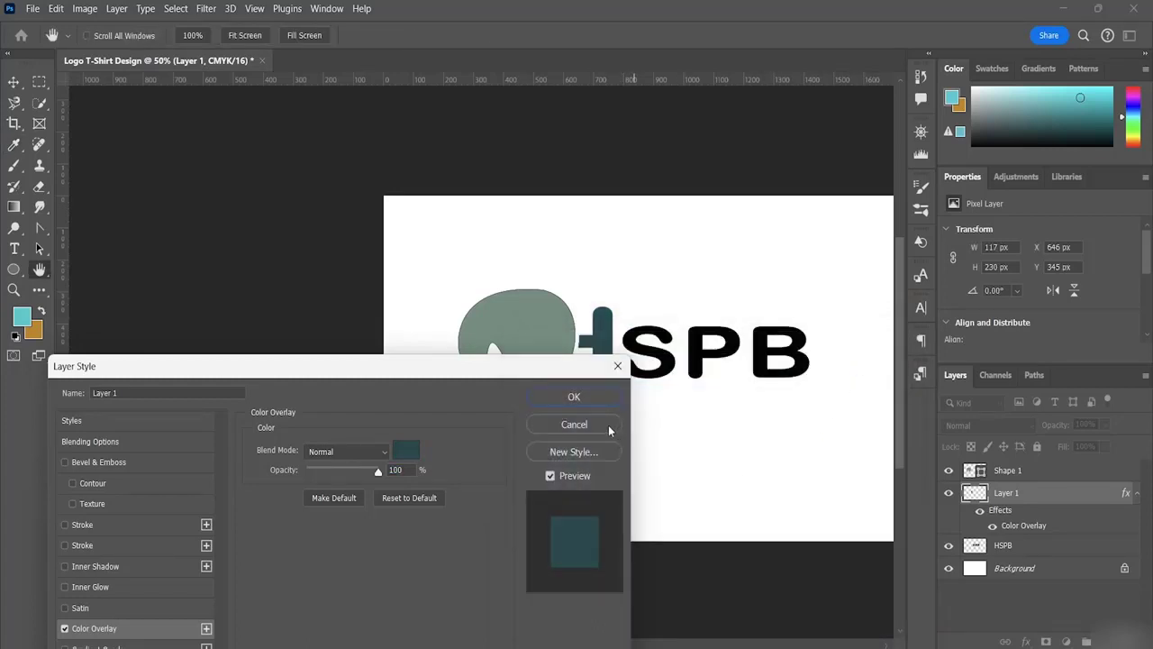
left_click(578, 399)
left_click(700, 407)
left_click(700, 407)
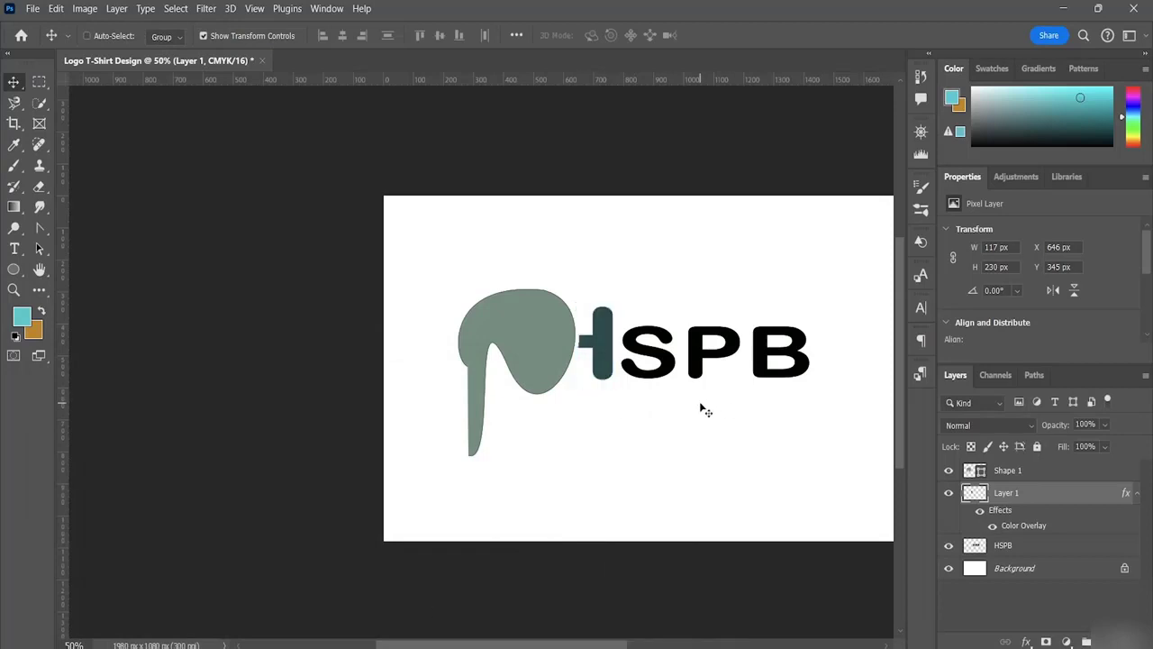
left_click(700, 407)
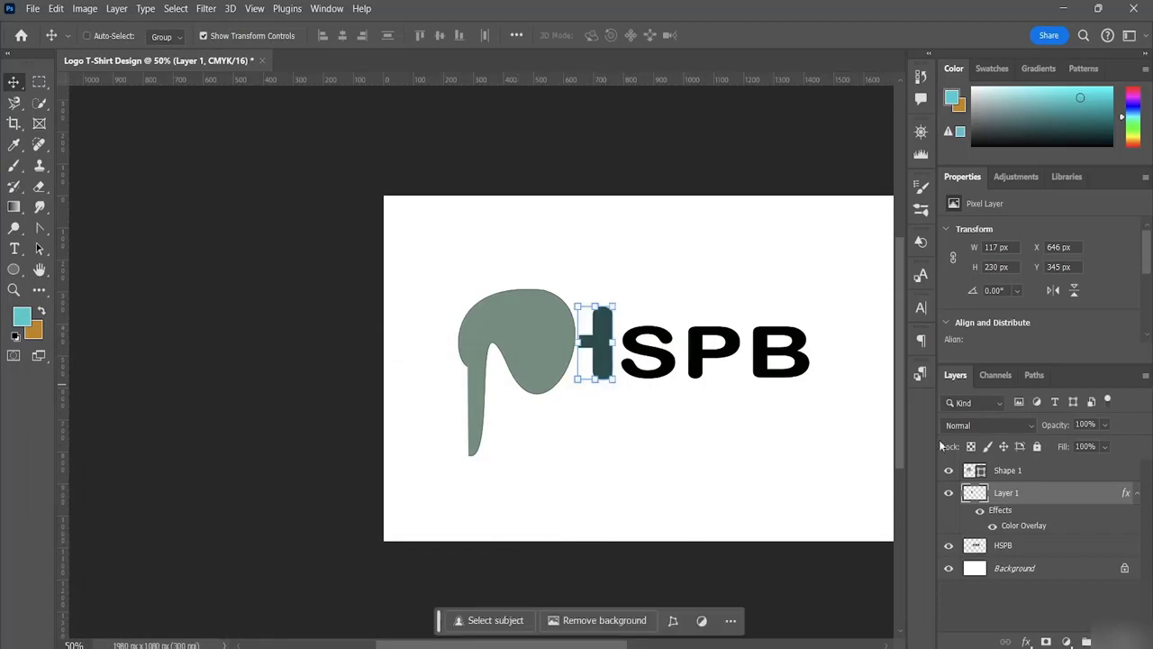
left_click(1009, 471)
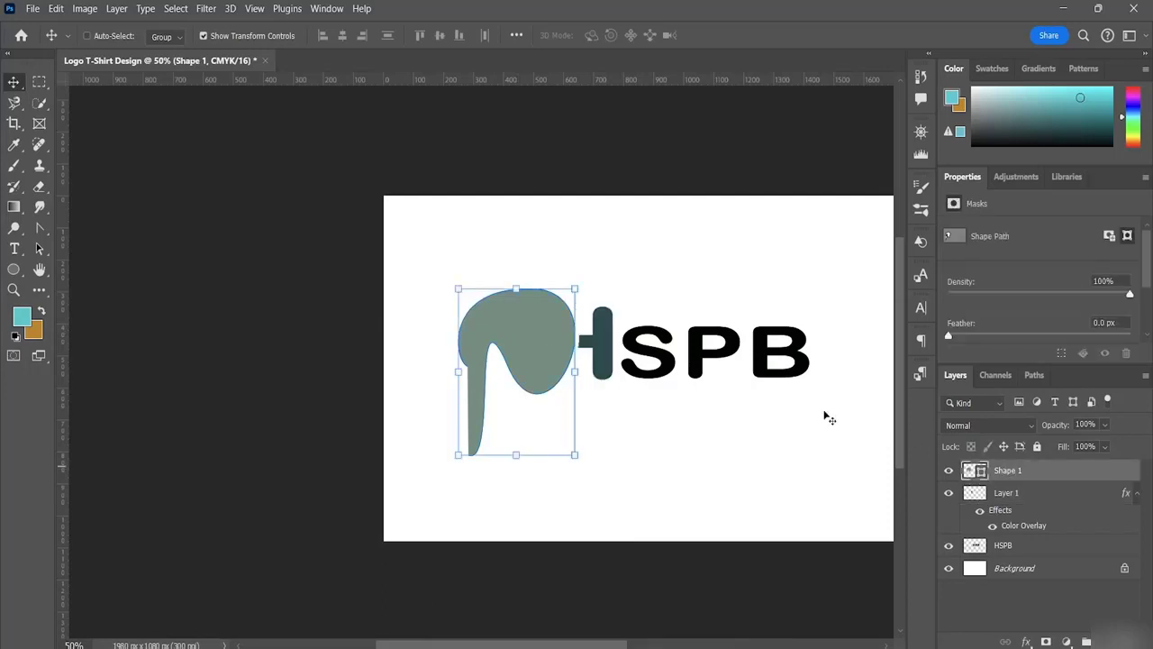
double_click(974, 470)
left_click(1039, 478)
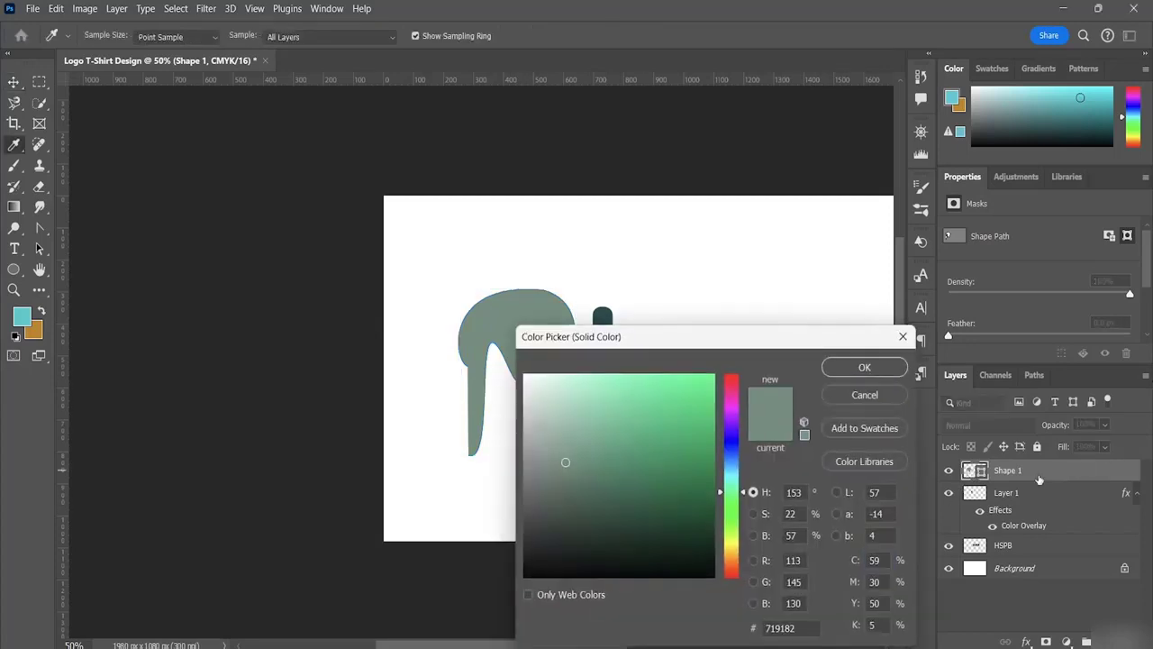
left_click(869, 398)
double_click(1011, 472)
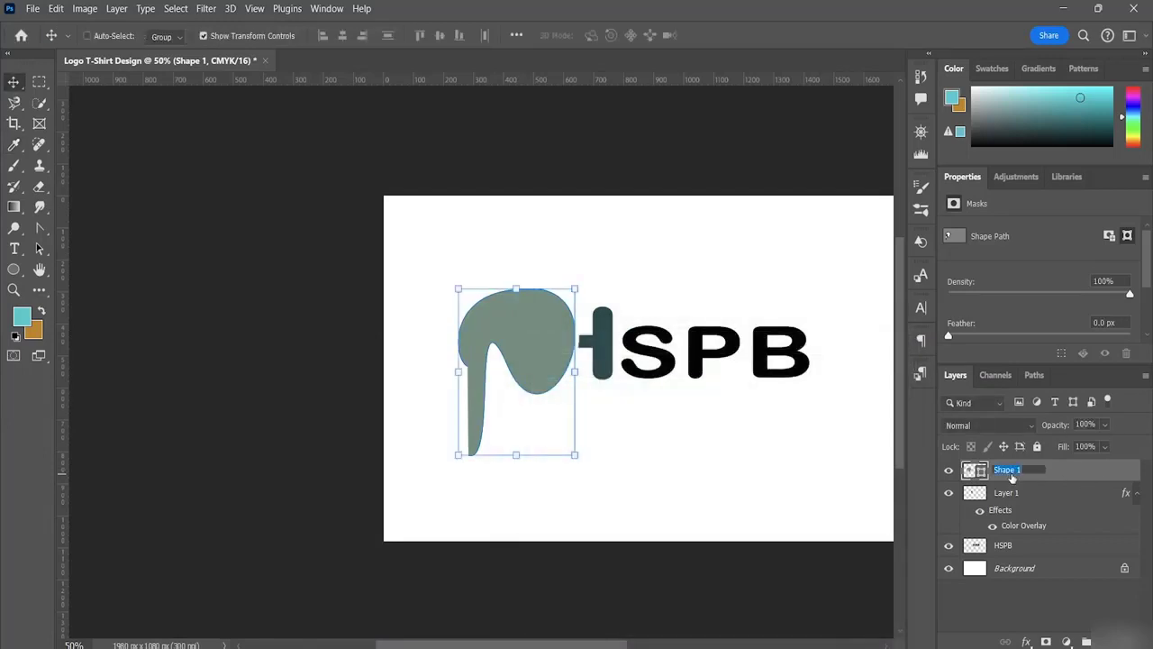
Add a Stroke effect to the Shape 1 layer and reduce its size to 1 px.
right_click(1011, 472)
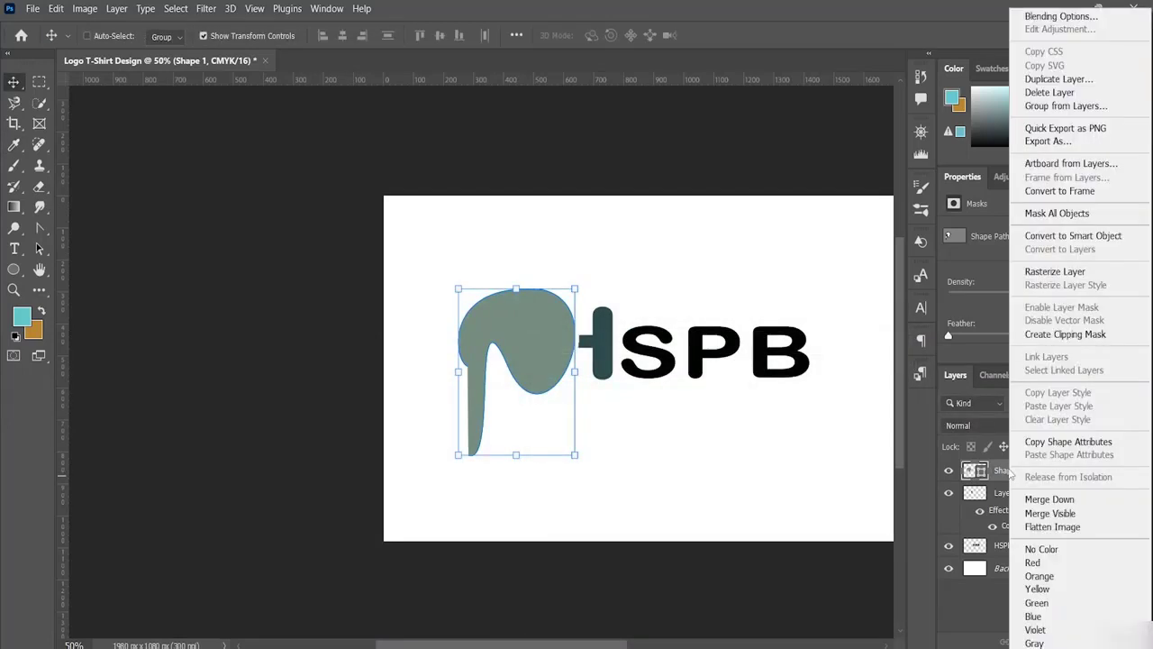
left_click(1059, 17)
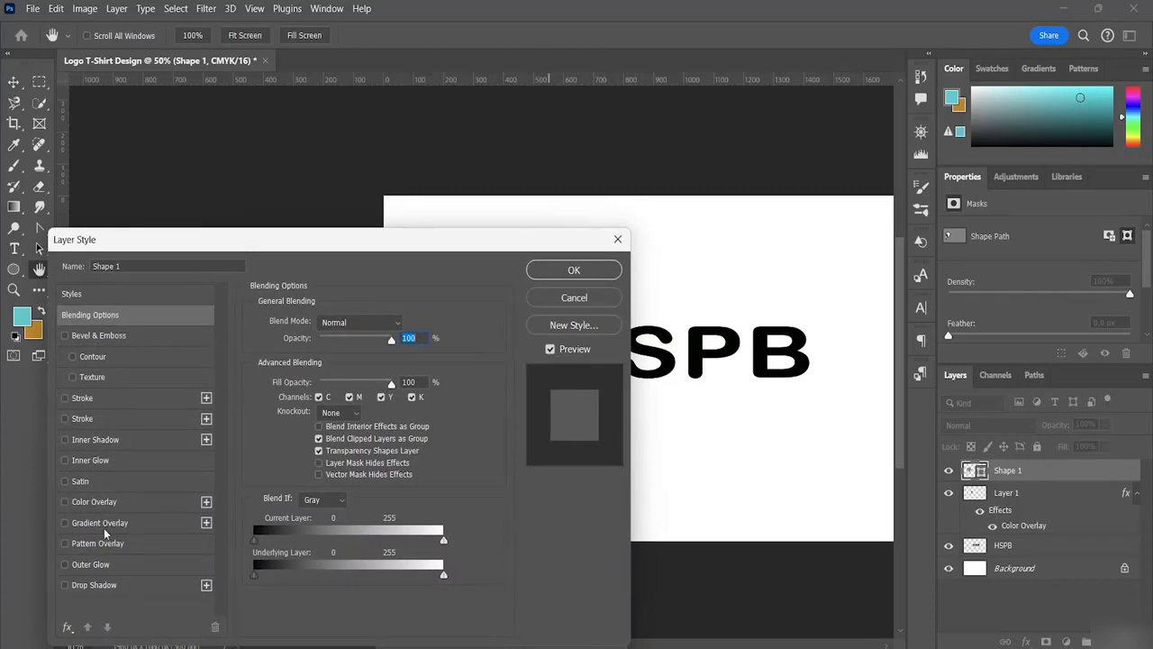
left_click(83, 398)
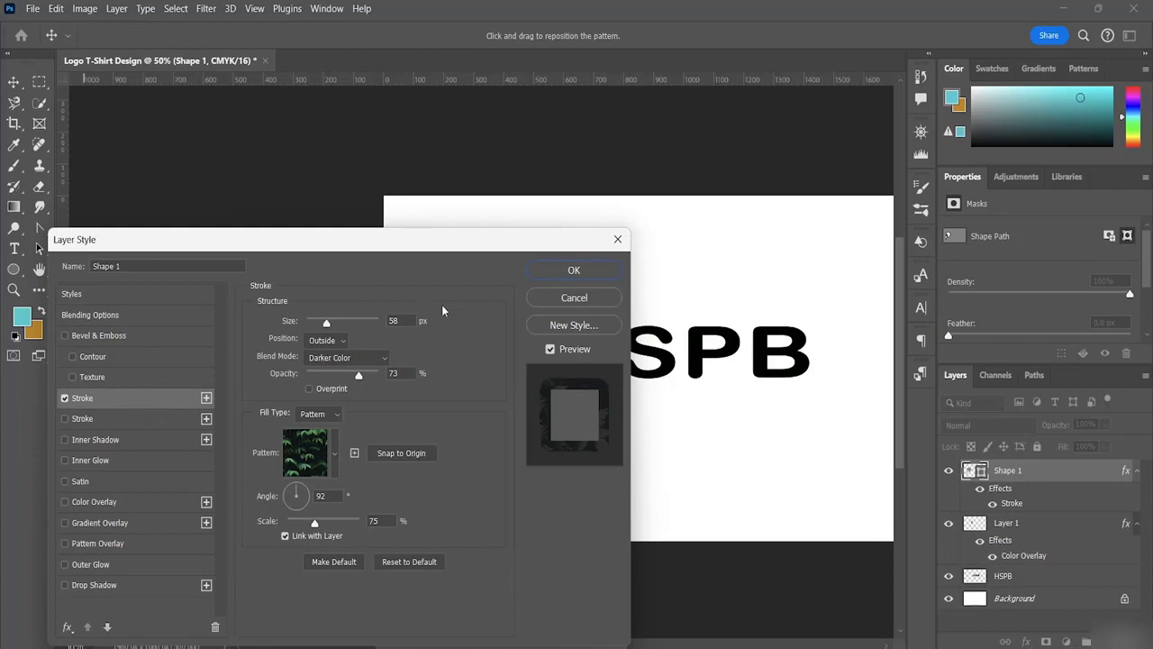
left_click_drag(372, 249, 591, 394)
left_click_drag(555, 448, 480, 442)
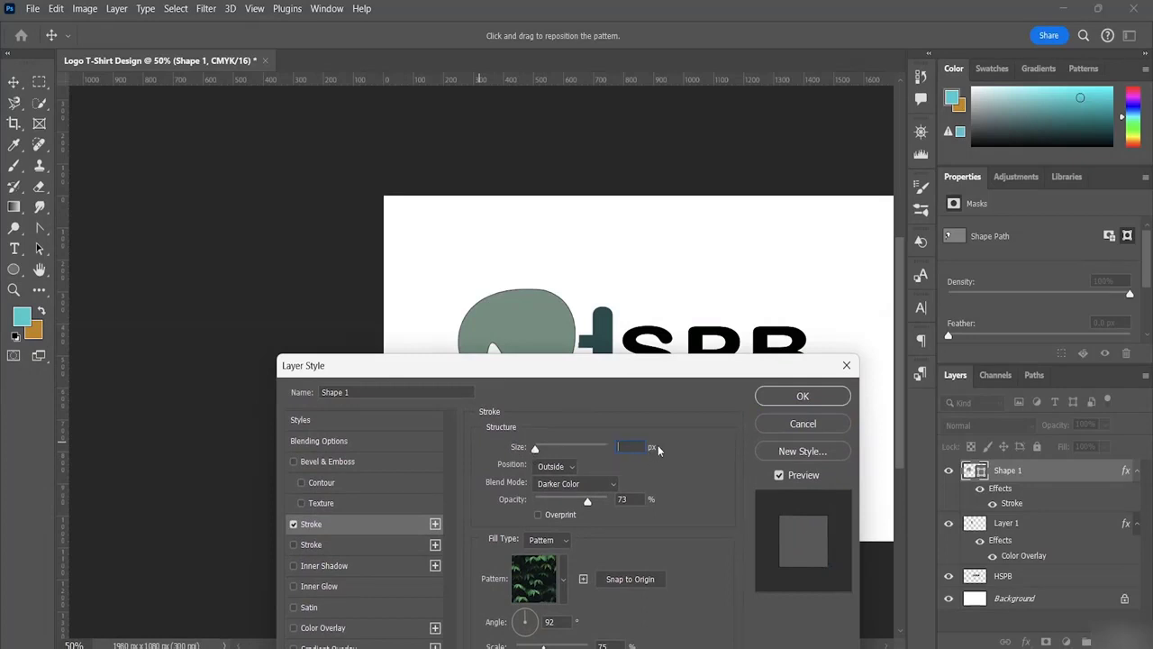
type("0")
key("Return")
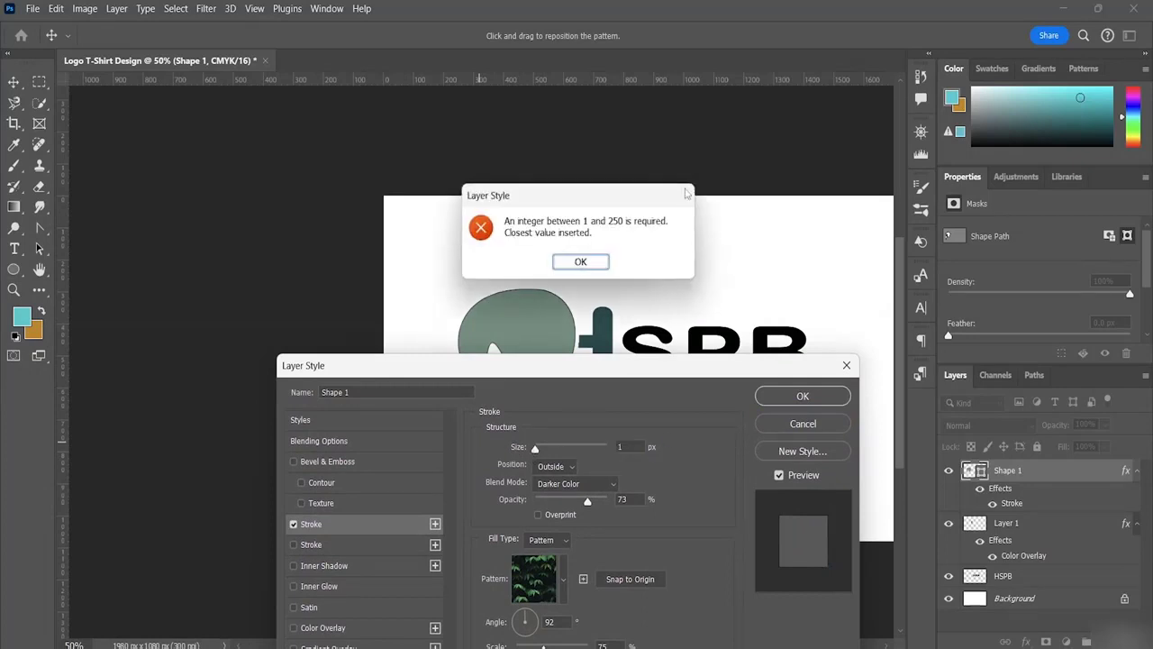
left_click(583, 267)
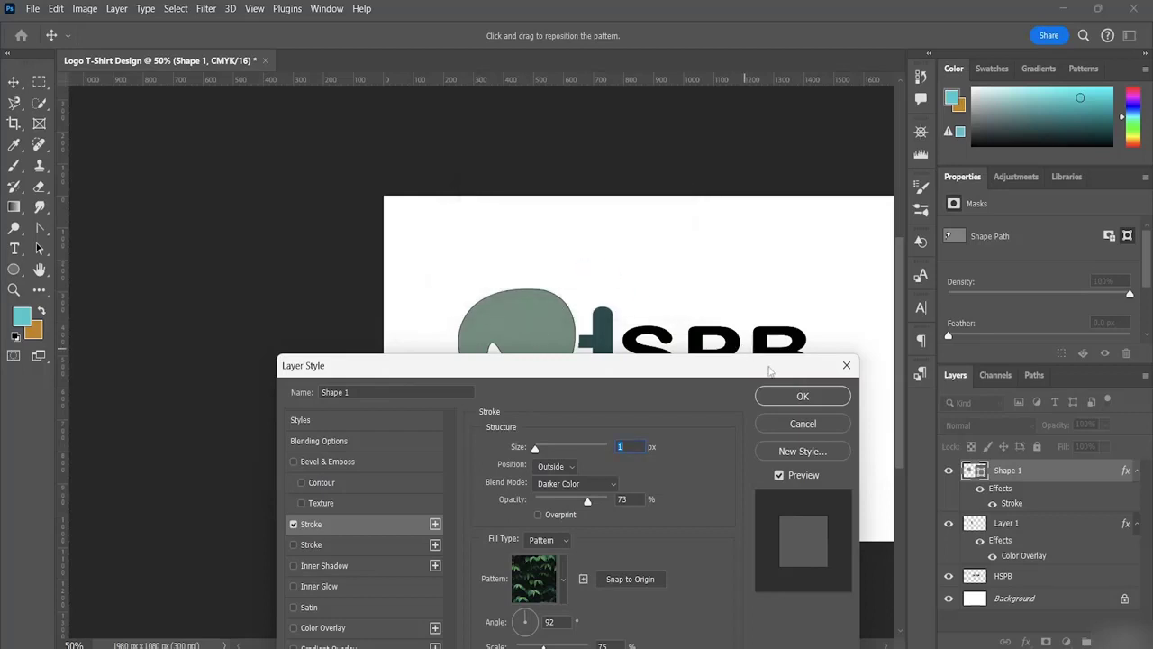
Set the Shape 1 stroke's position to Center and blend mode to Linear Dodge (Add), apply the style, and deselect the layer.
left_click(526, 483)
scroll(583, 483, "down", 4)
left_click_drag(661, 378, 435, 163)
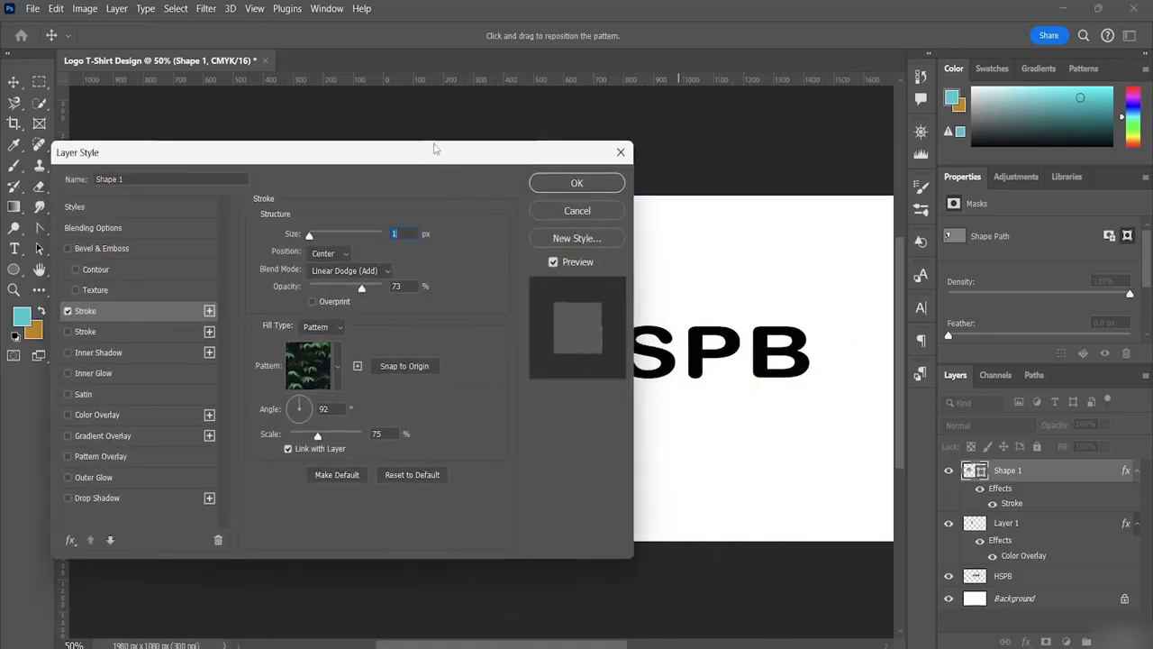
left_click(587, 184)
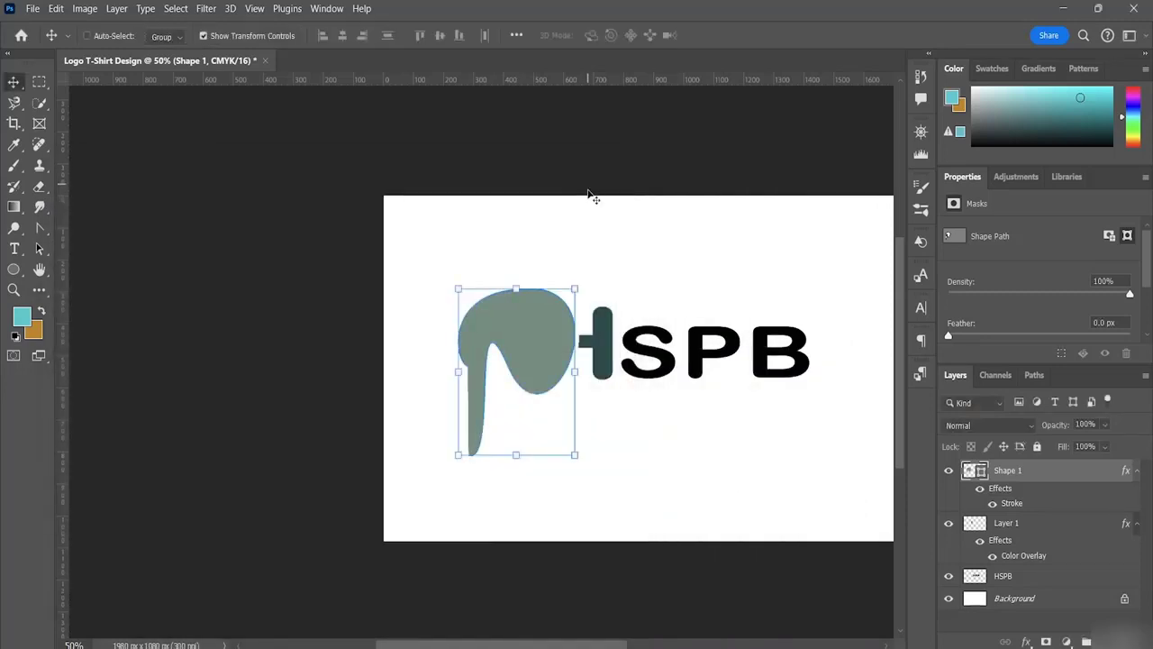
left_click(983, 625)
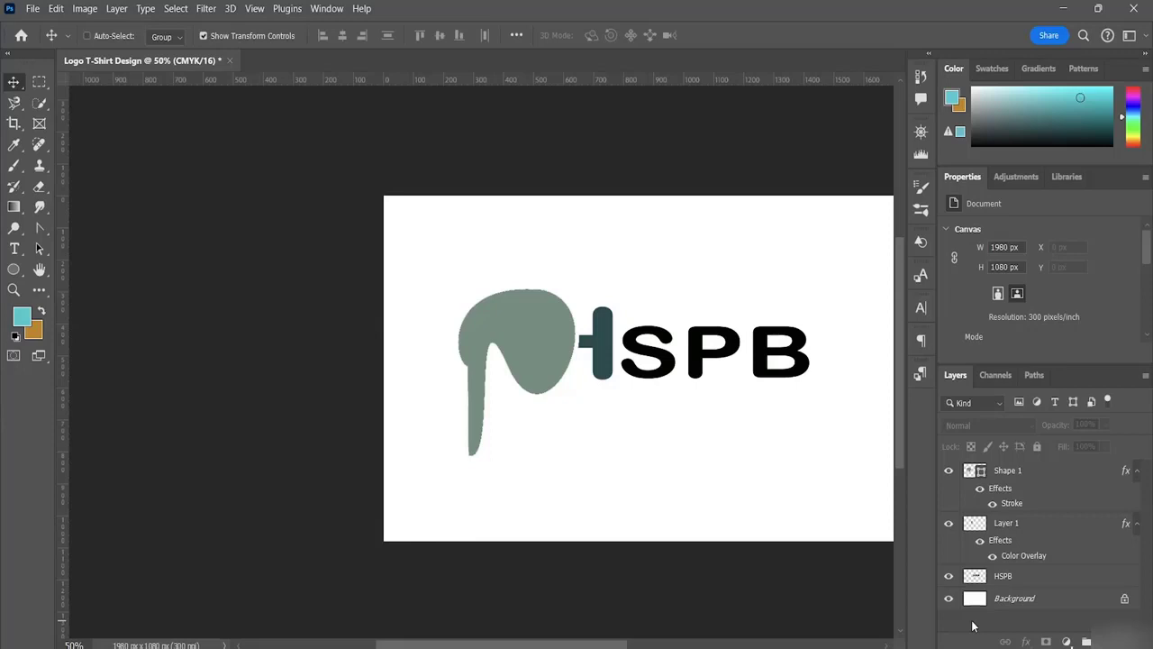
Apply a Color Overlay to the HSPB layer in light cyan #83fcff with Normal blending at 100% opacity.
left_click(1010, 578)
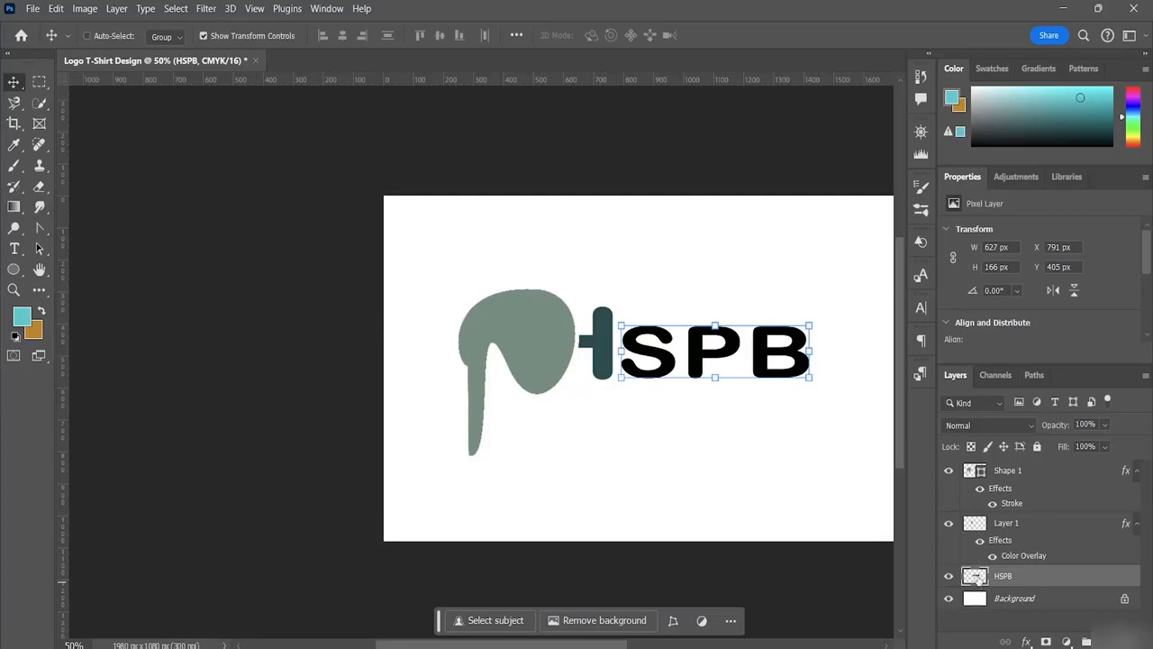
double_click(977, 577)
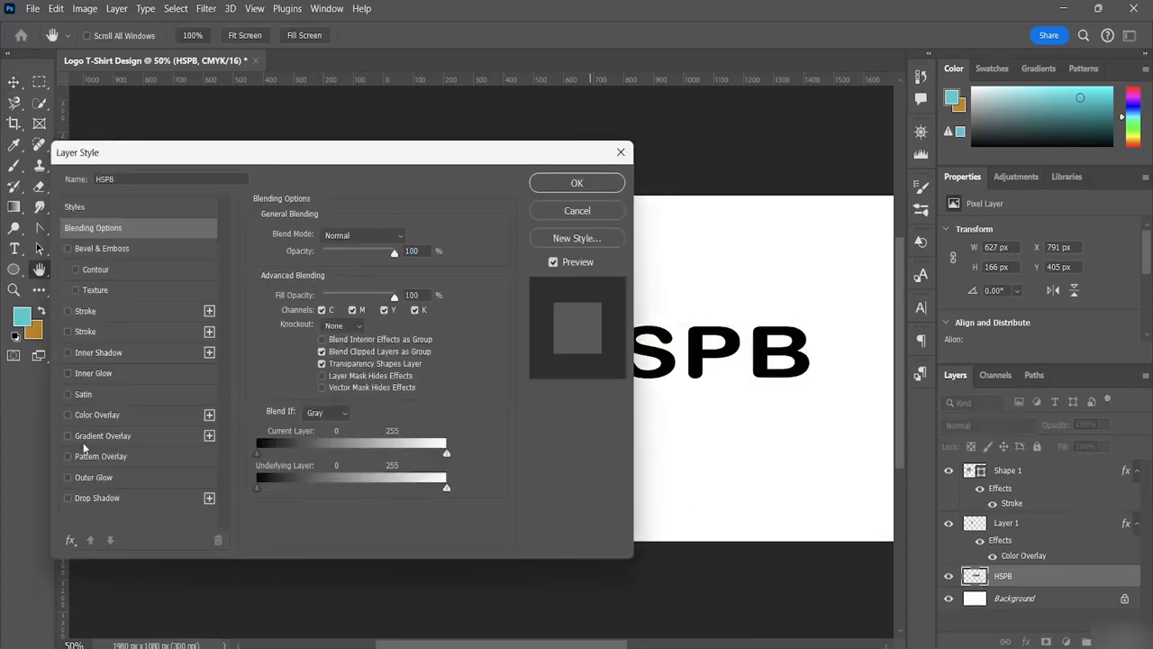
left_click(94, 416)
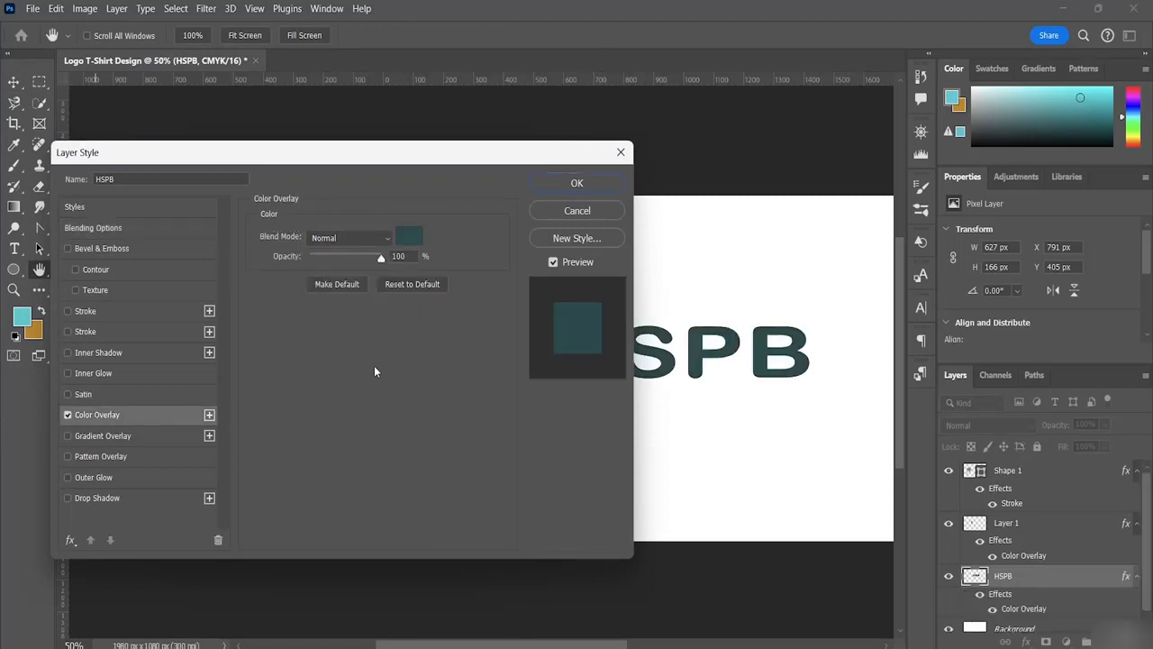
left_click(407, 239)
mouse_move(640, 517)
left_mouse_down()
mouse_move(684, 362)
mouse_move(701, 348)
mouse_move(617, 325)
left_mouse_up()
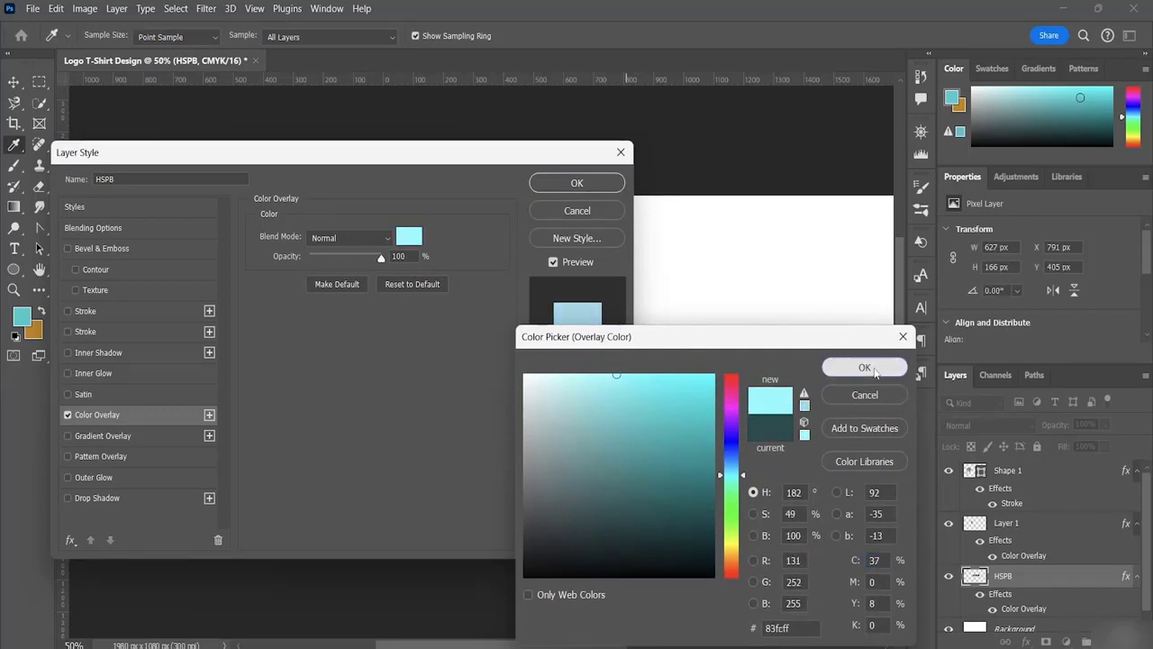
left_click(866, 367)
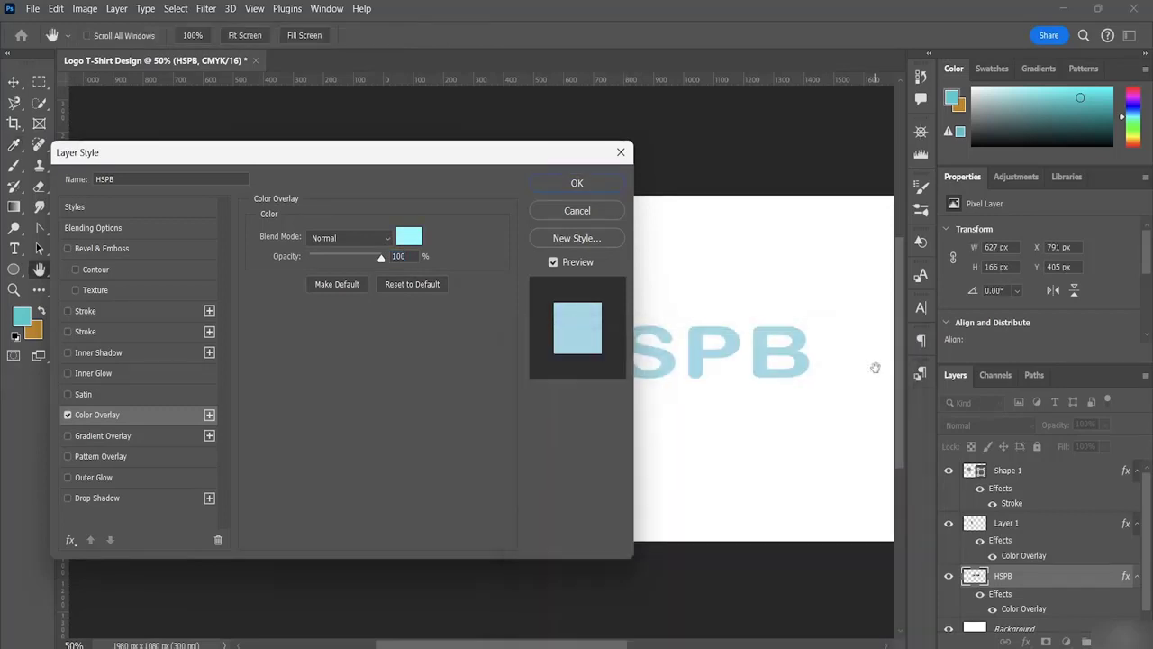
left_click(577, 185)
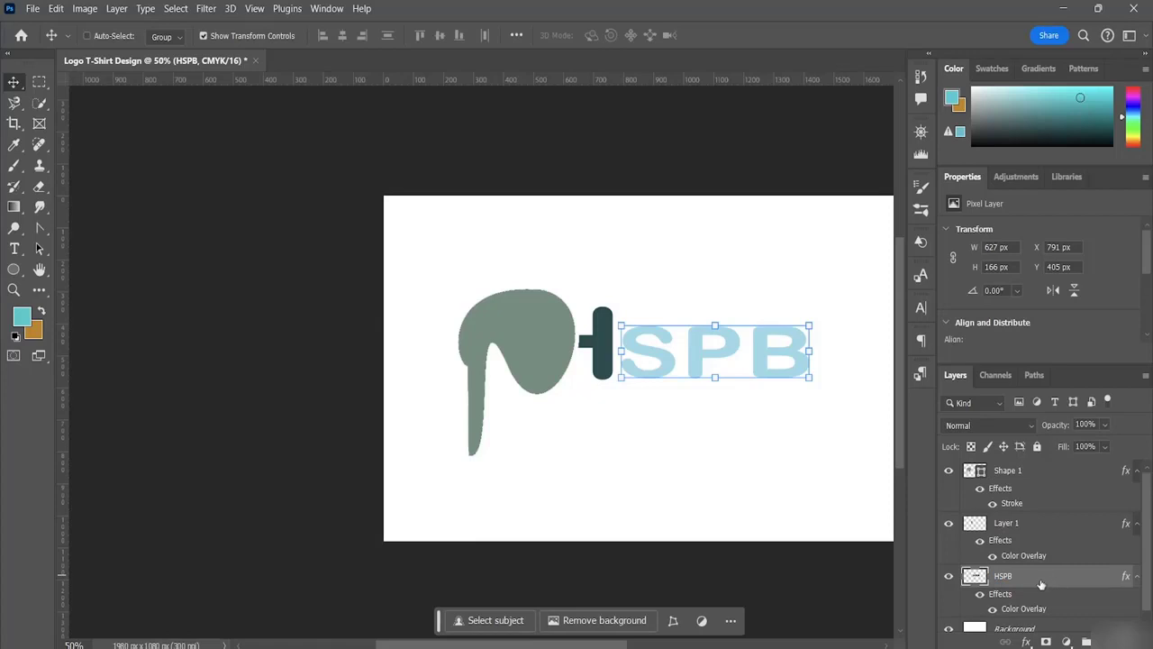
Add a centred 20 px Stroke to the HSPB layer with a solid Color fill in black #000000.
double_click(976, 580)
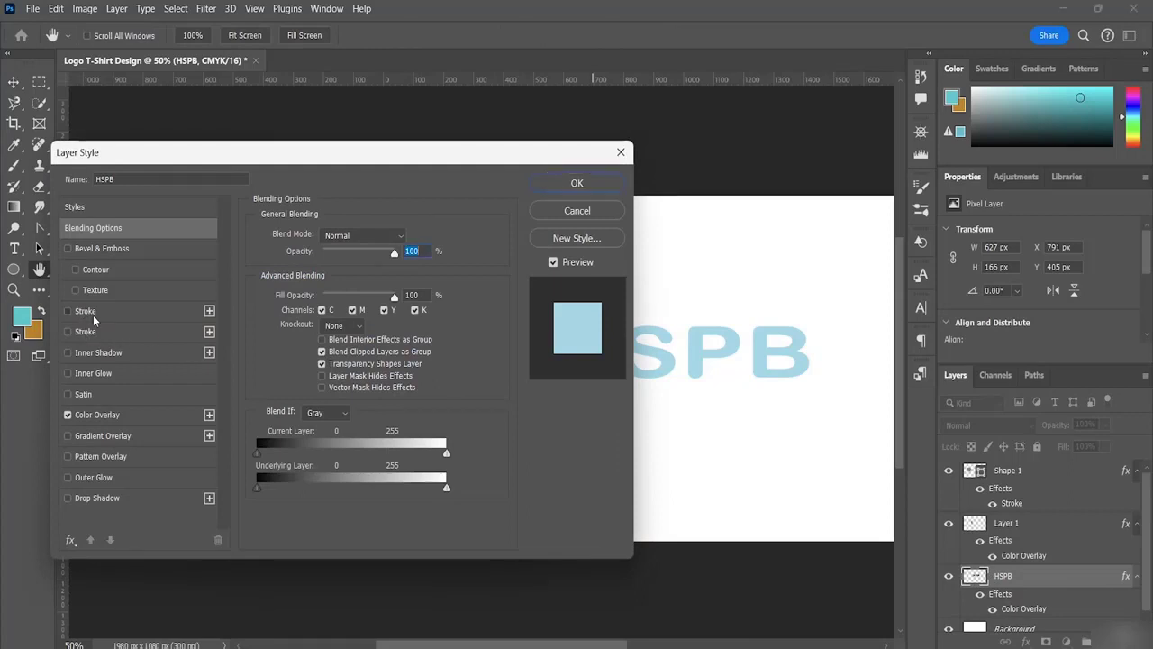
left_click(80, 310)
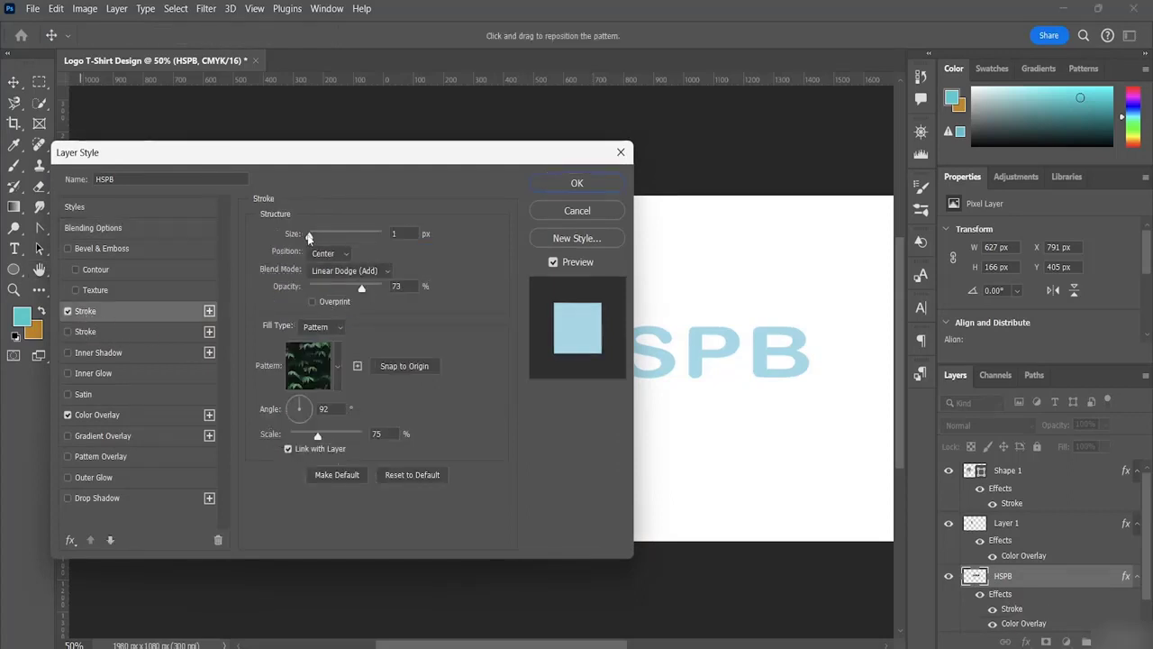
left_click_drag(310, 238, 317, 240)
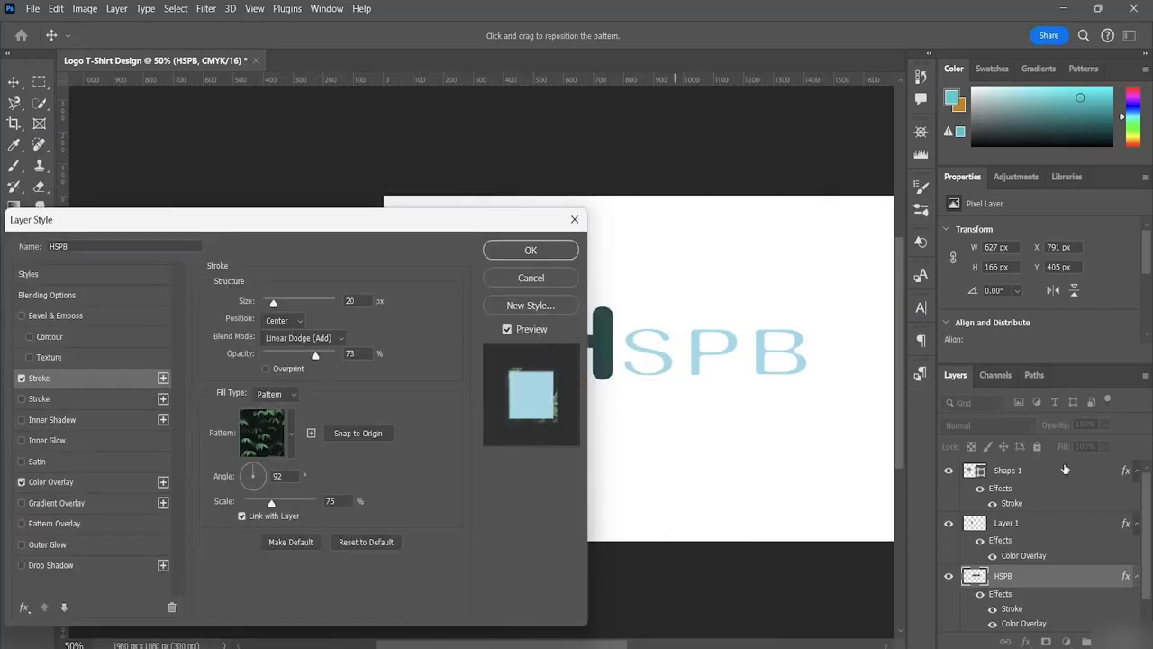
left_click(287, 396)
left_click(277, 411)
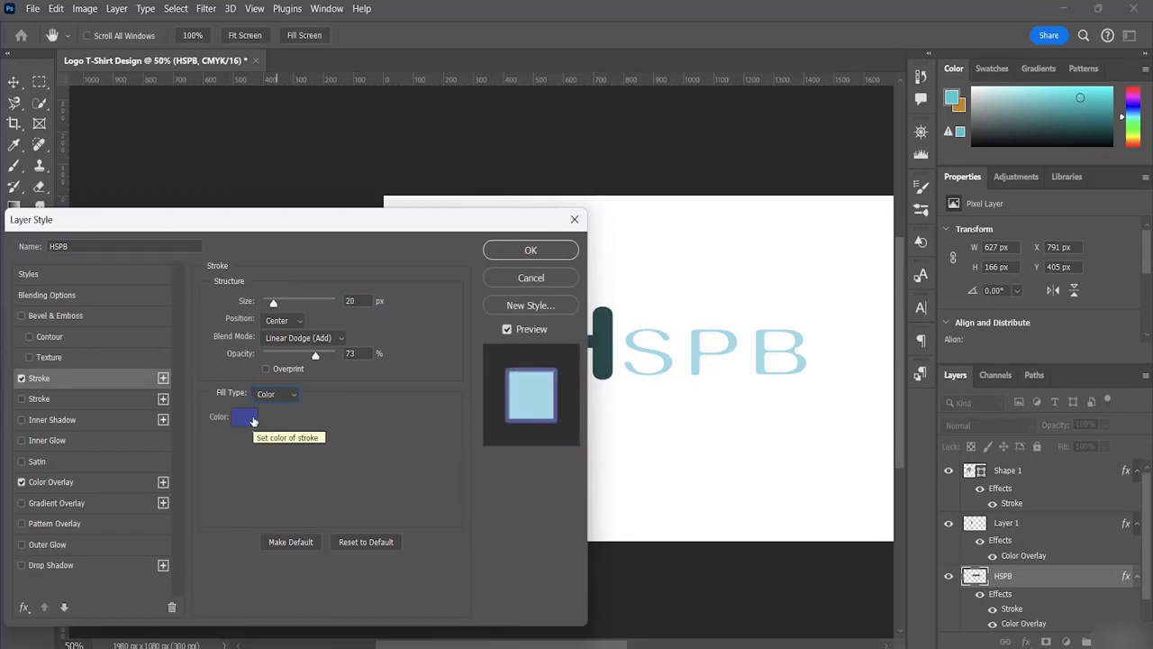
left_click(245, 417)
left_click_drag(643, 449, 516, 599)
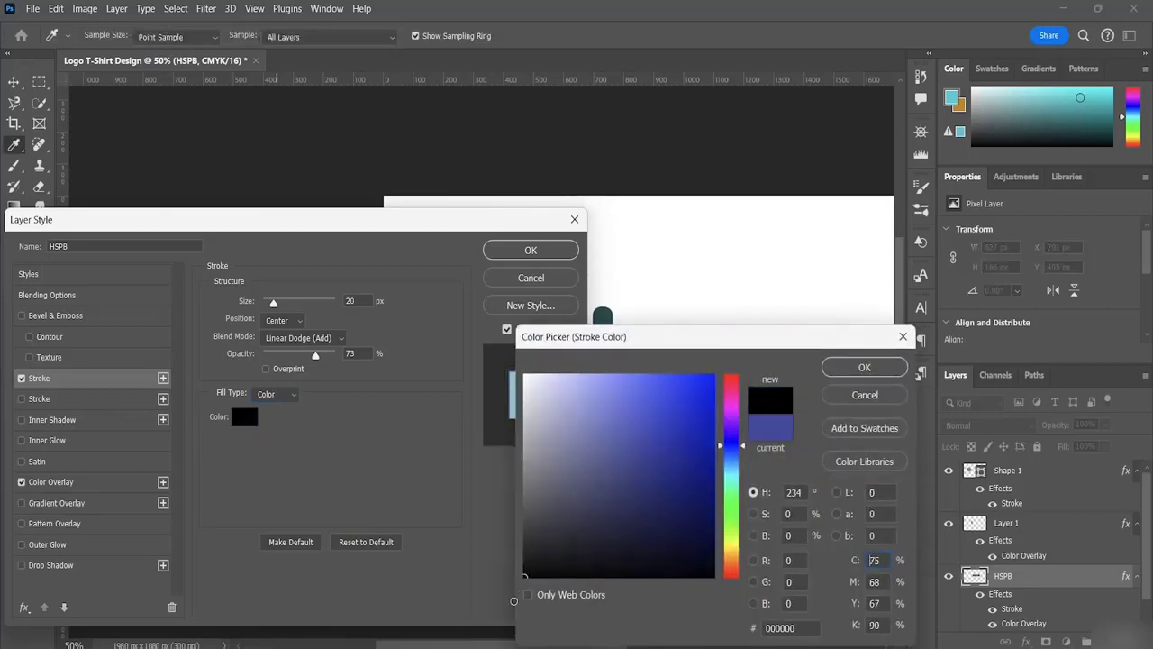
left_click(856, 367)
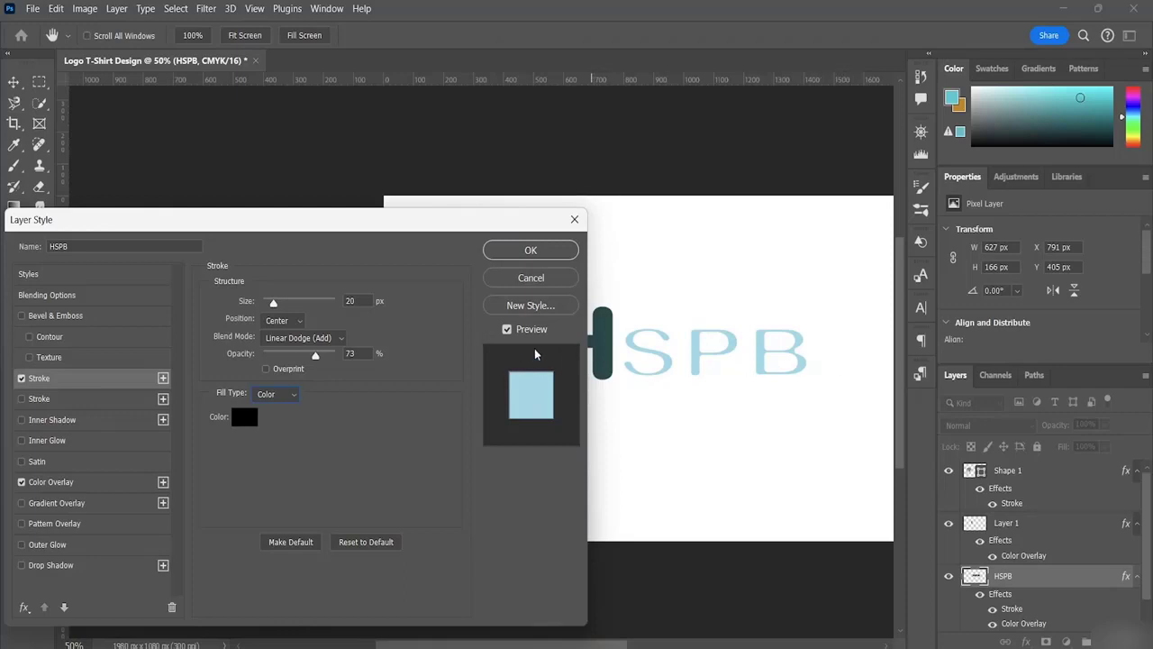
left_click(530, 251)
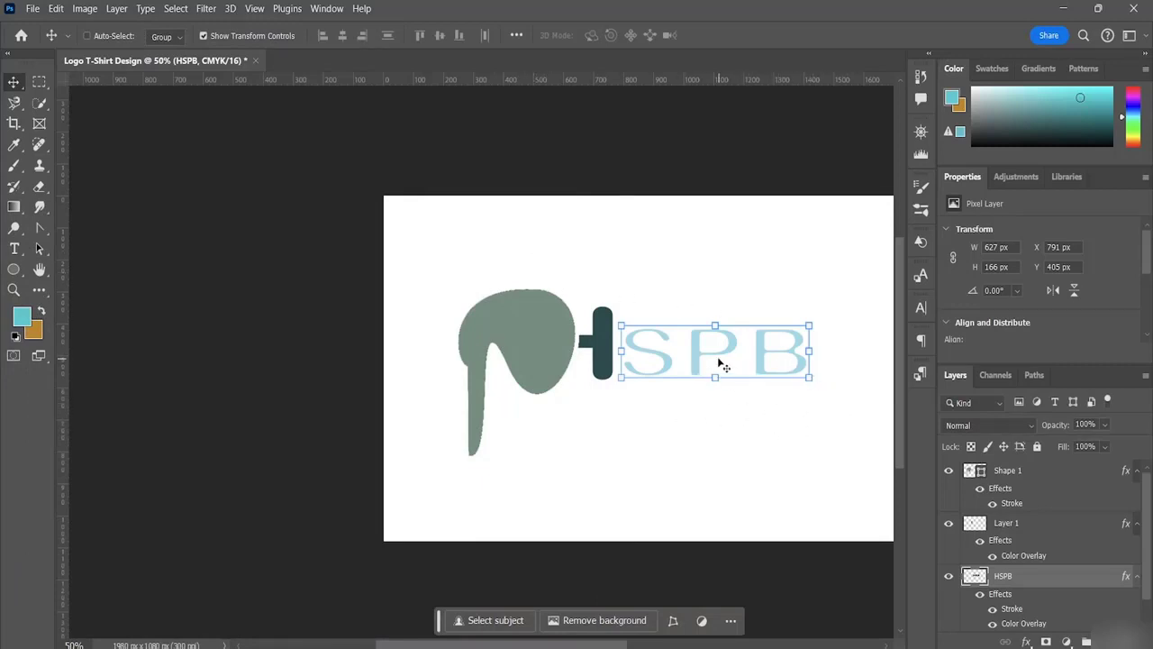
Add a second Stroke to the HSPB layer, 13 px wide, positioned Outside, with a solid black Color fill.
double_click(975, 576)
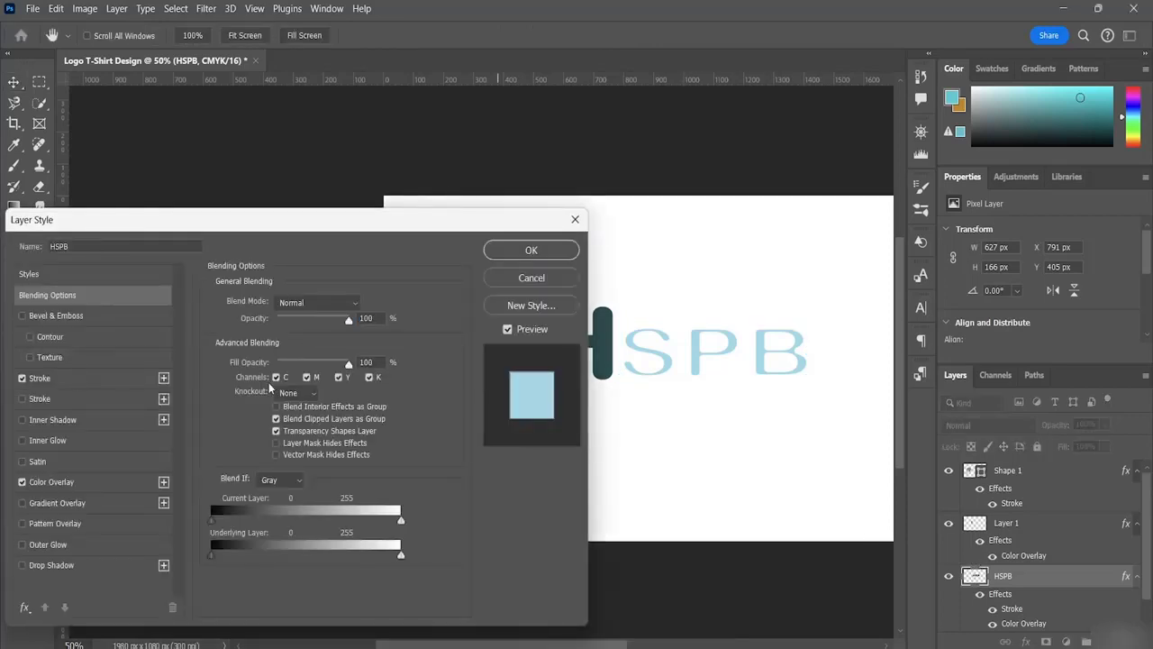
left_click(38, 402)
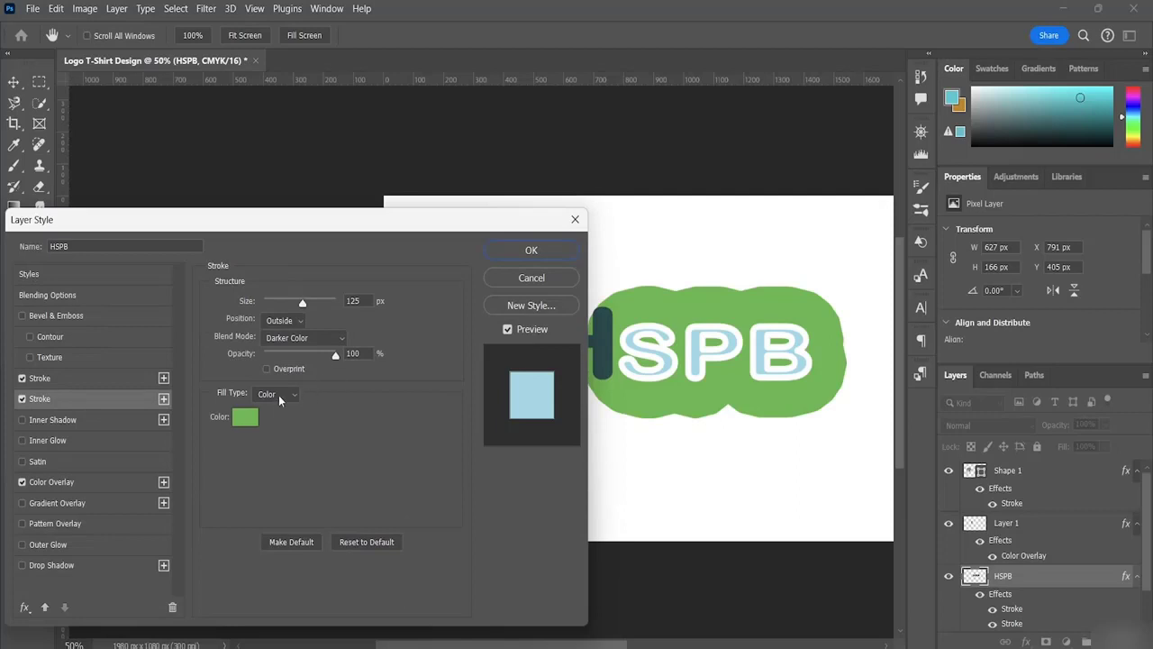
left_click_drag(301, 304, 272, 307)
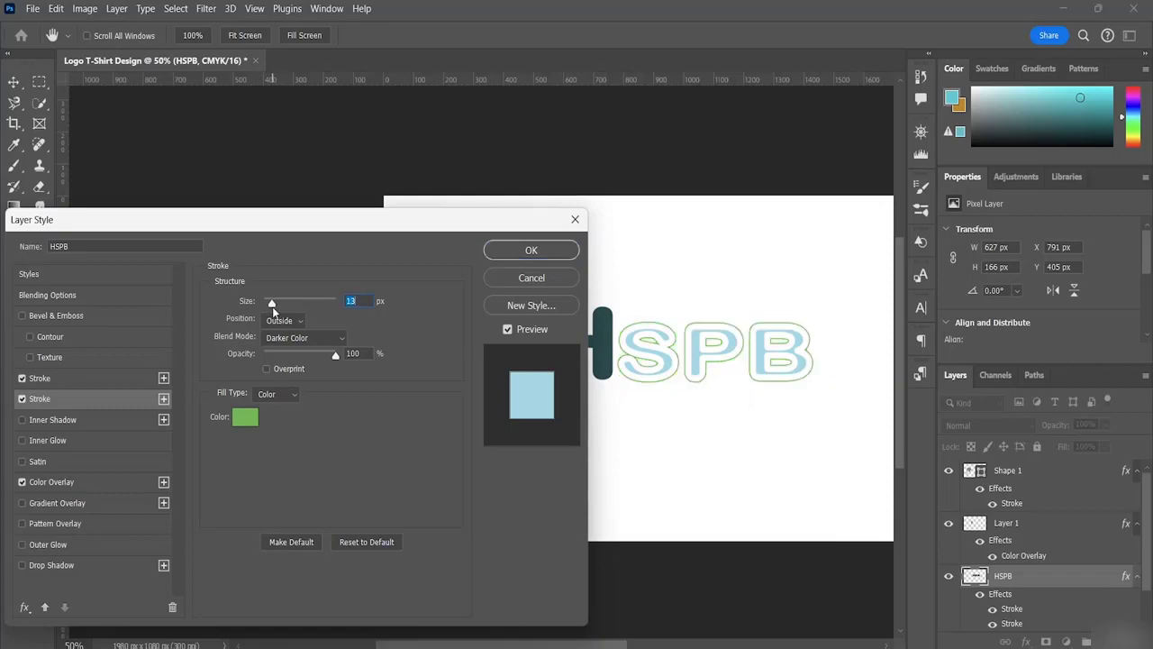
left_click(275, 395)
left_click(276, 411)
left_click(239, 418)
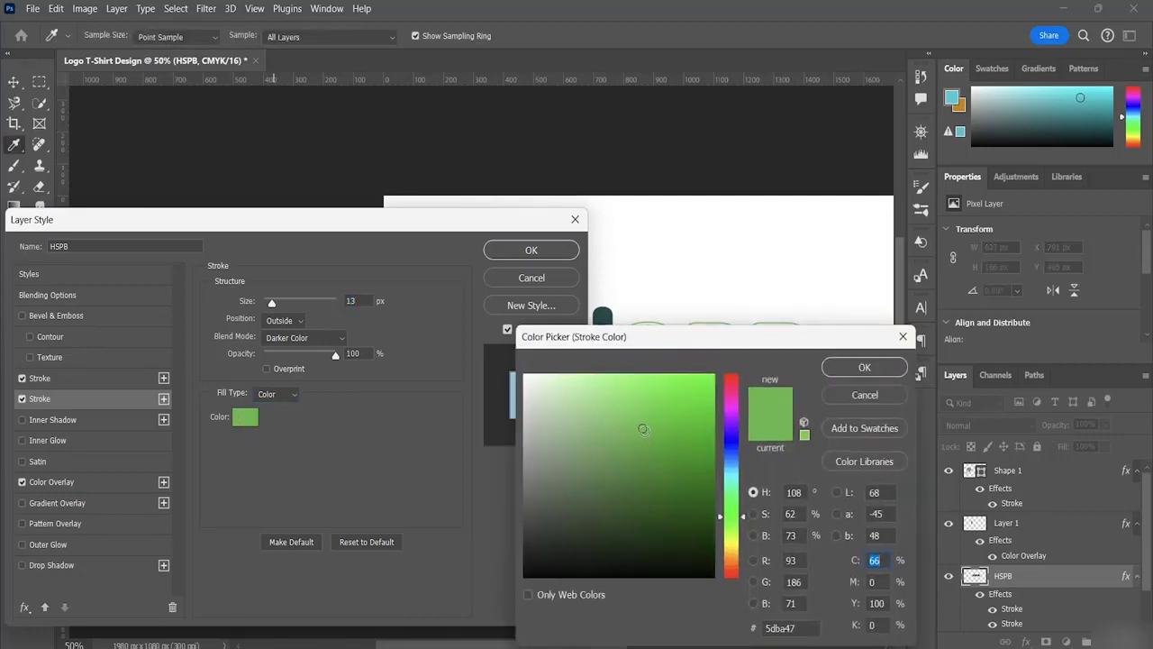
left_click_drag(513, 515, 514, 585)
left_click(864, 372)
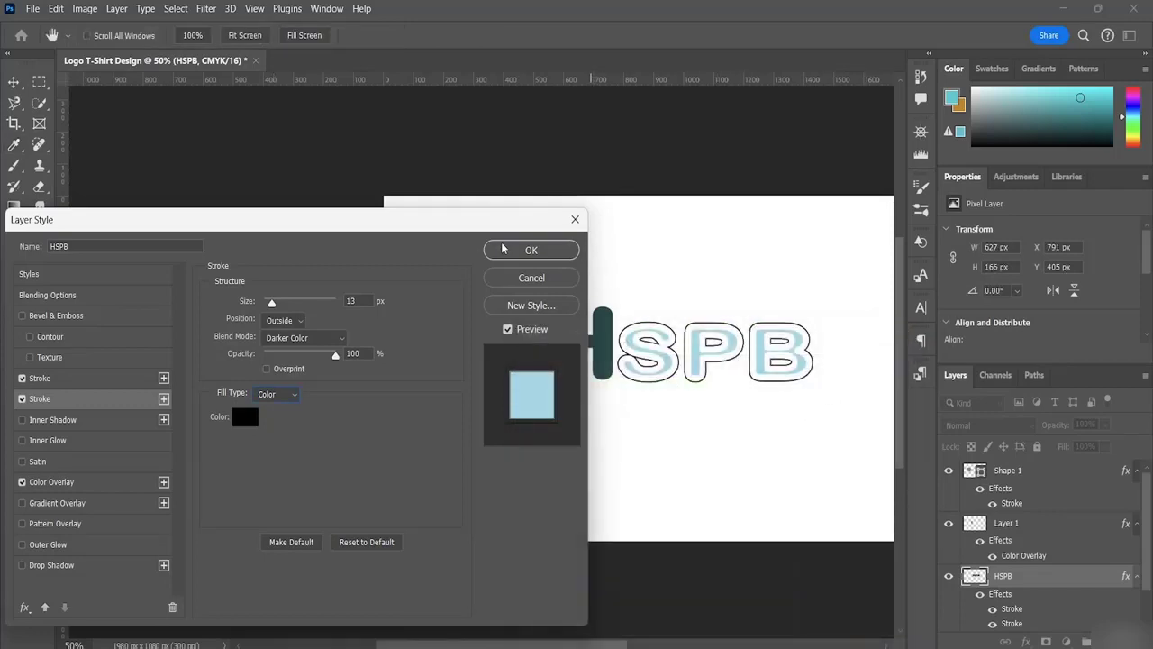
left_click(531, 251)
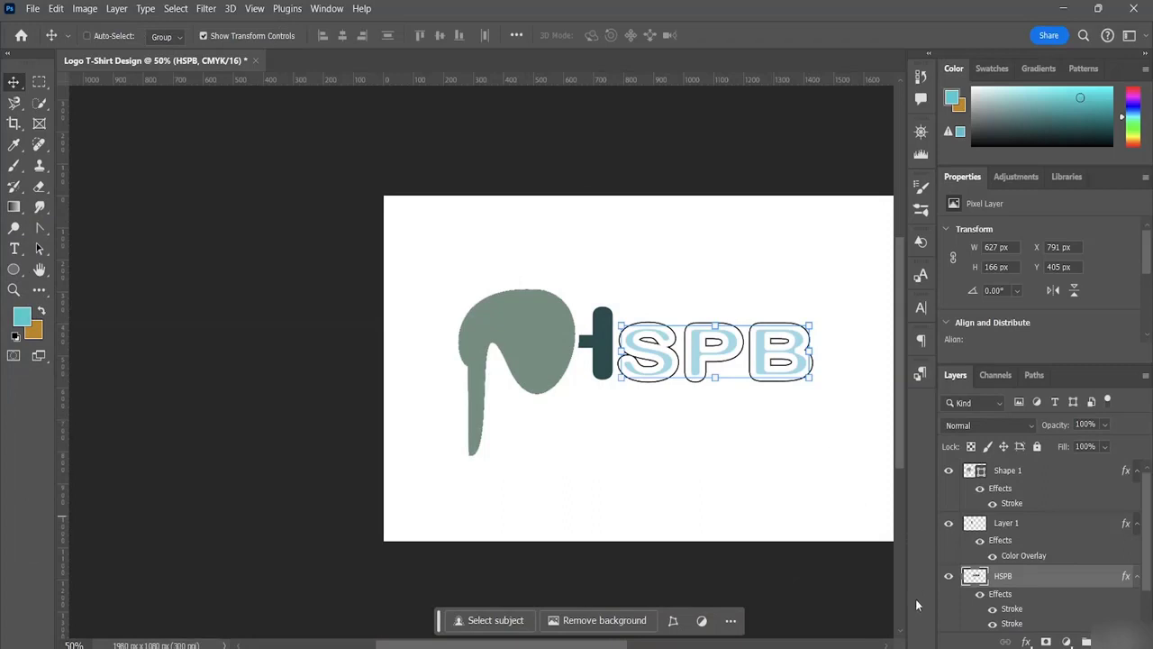
left_click(947, 574)
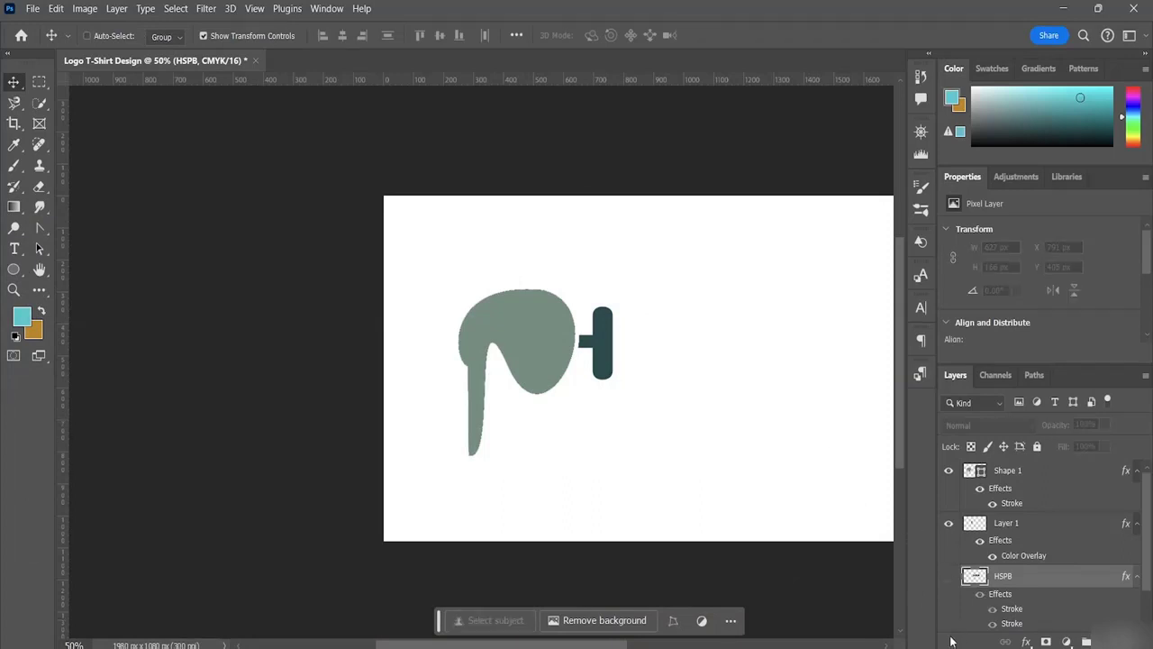
key("ctrl+z")
left_click(939, 648)
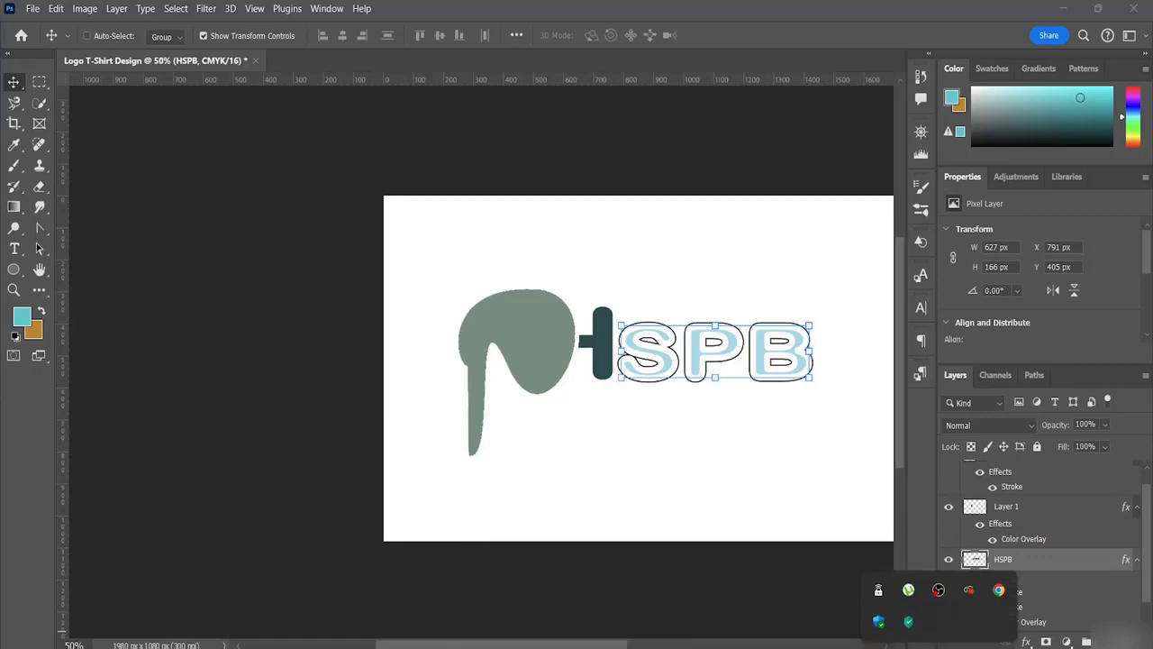
left_click(939, 648)
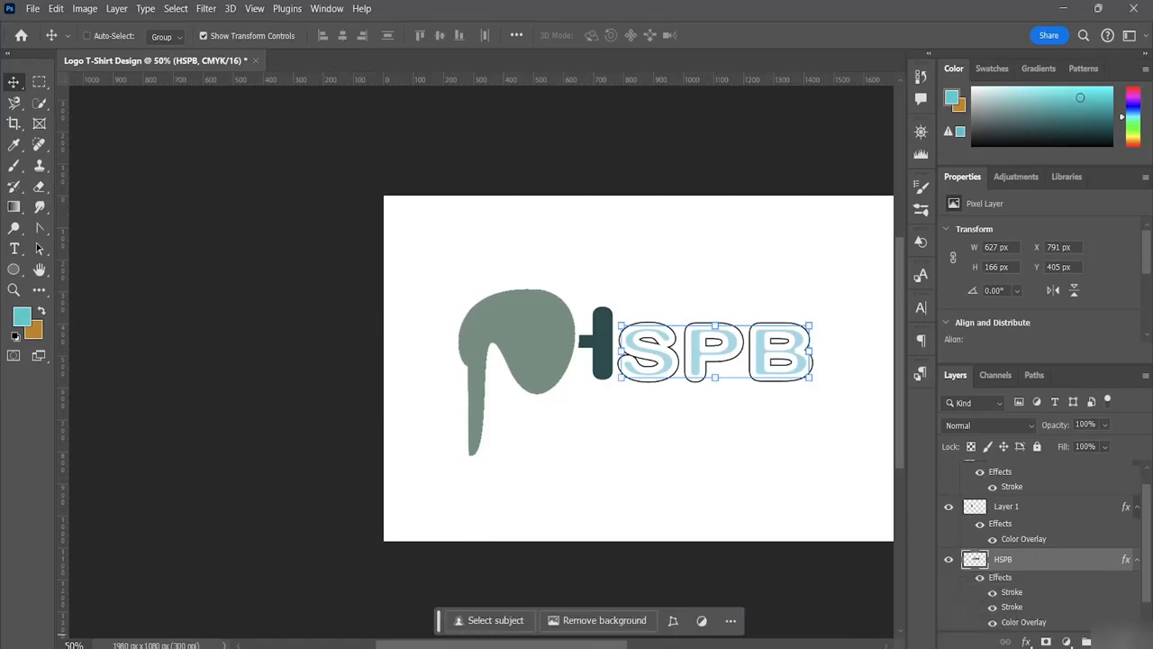
left_click(575, 461)
left_click(574, 465)
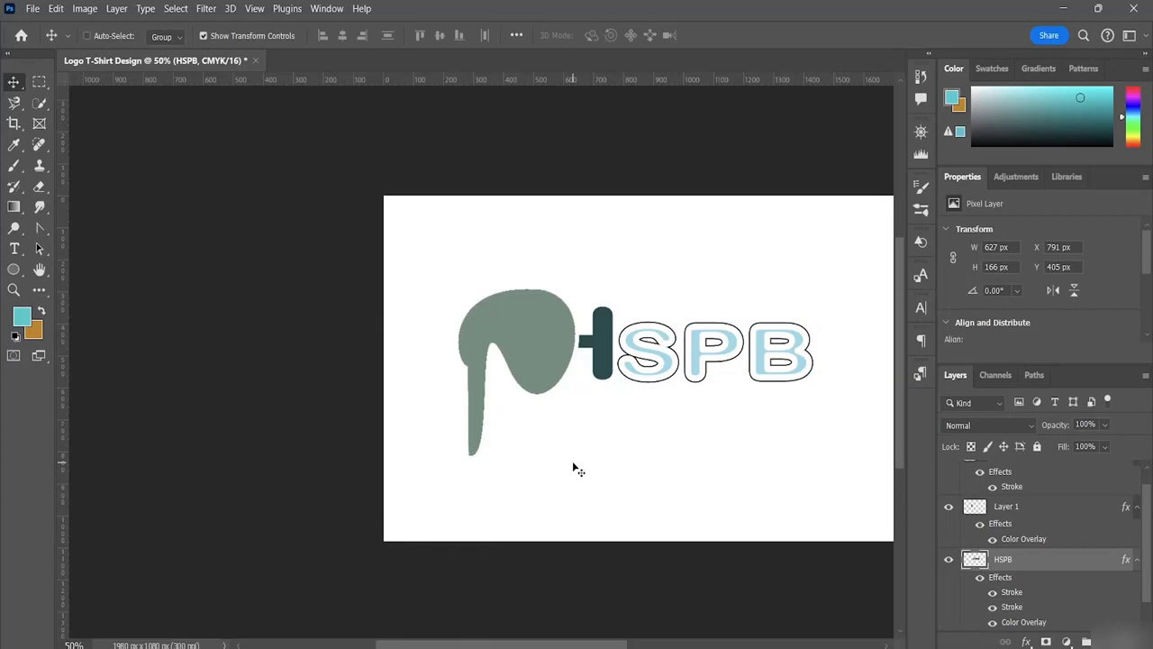
Add a new layer above Shape 1 and draw a black circle about 192 px across above the H of the lettering.
left_click(574, 468)
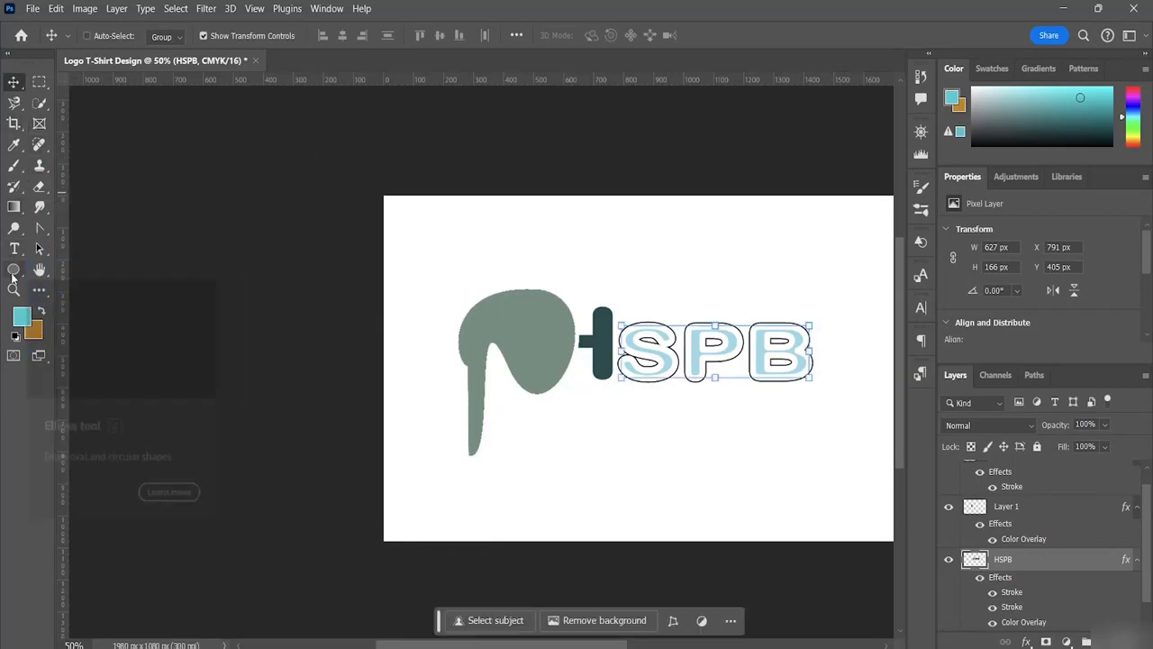
left_click_drag(15, 279, 73, 284)
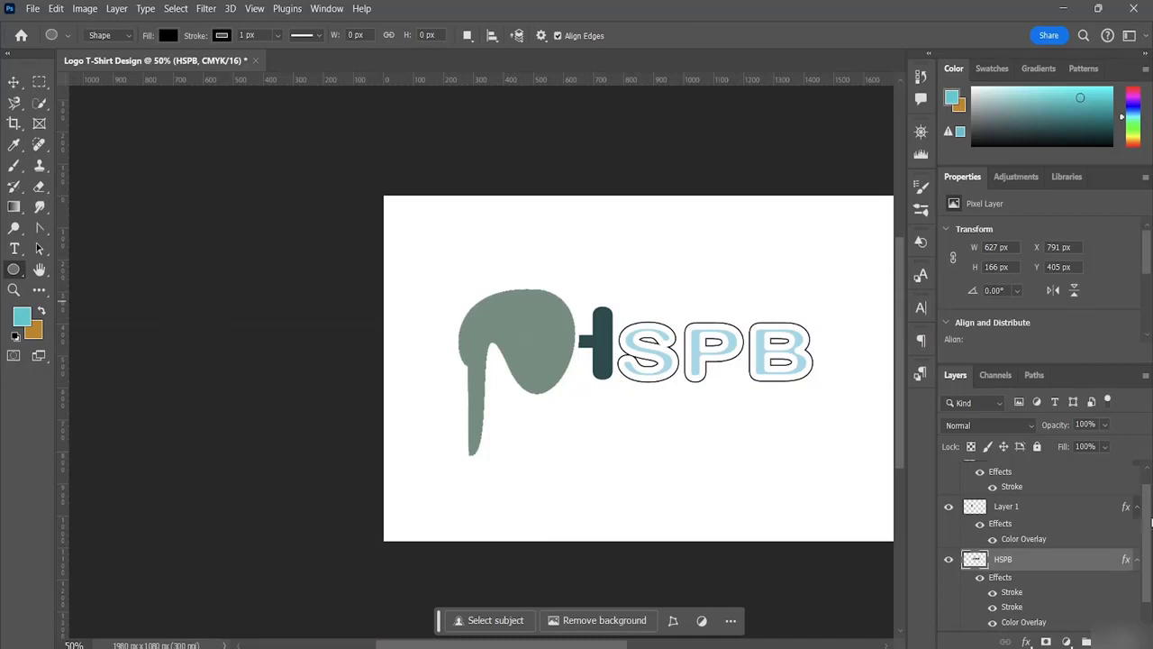
scroll(1150, 487, "up", 1)
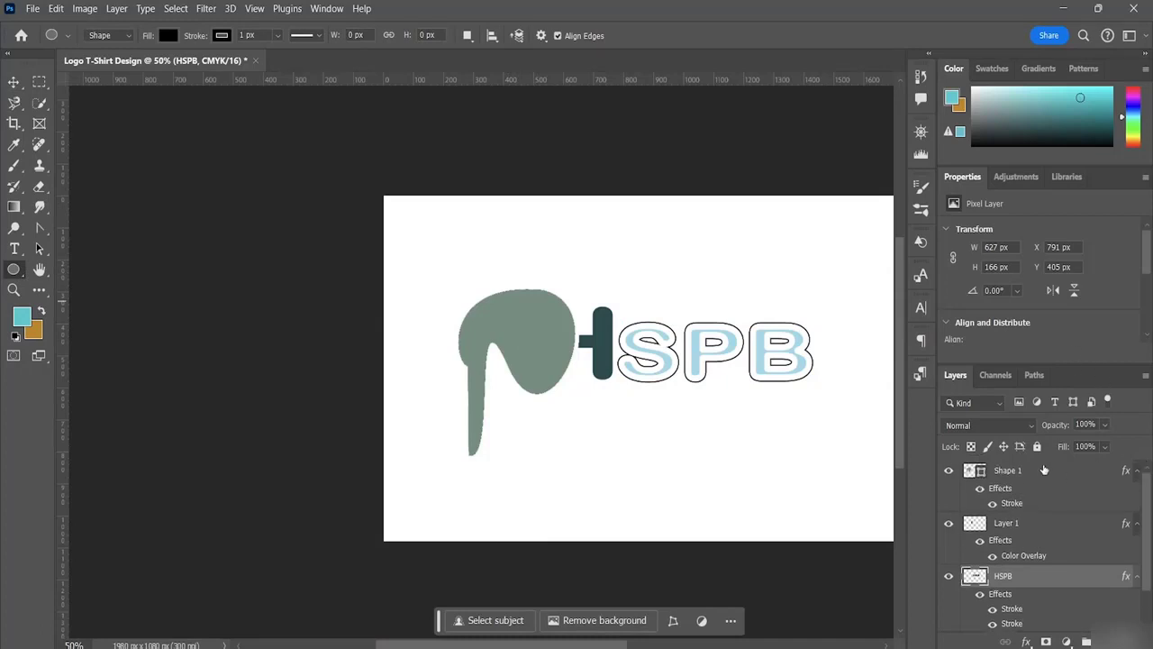
left_click(1045, 470)
left_click(1106, 641)
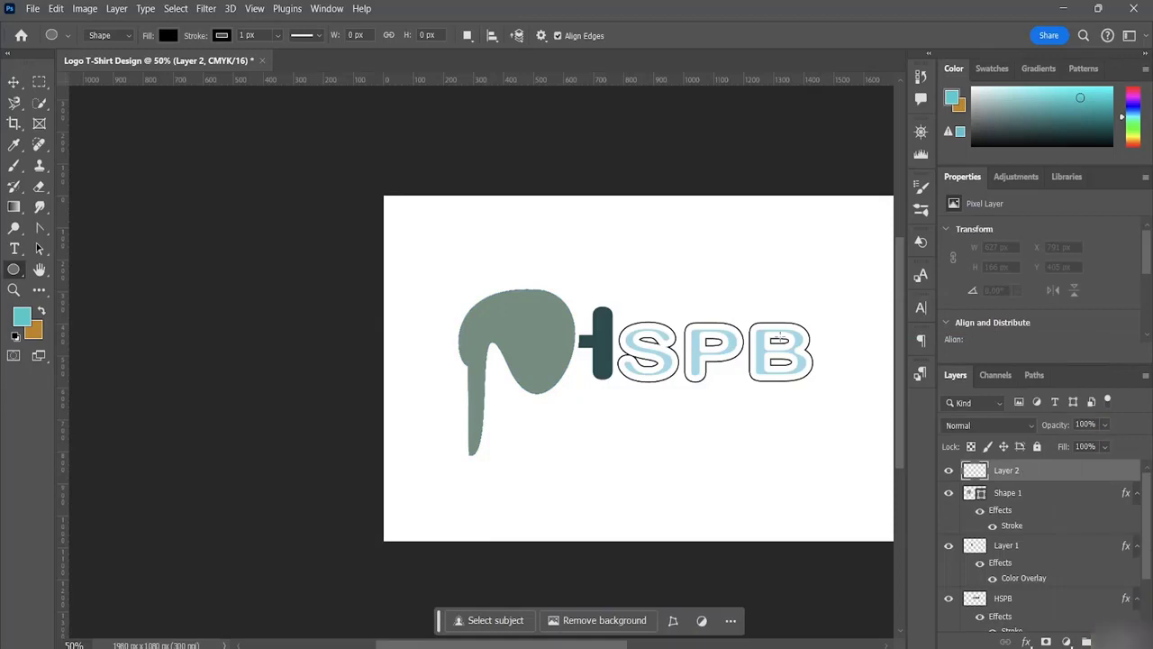
left_click_drag(588, 236, 651, 294)
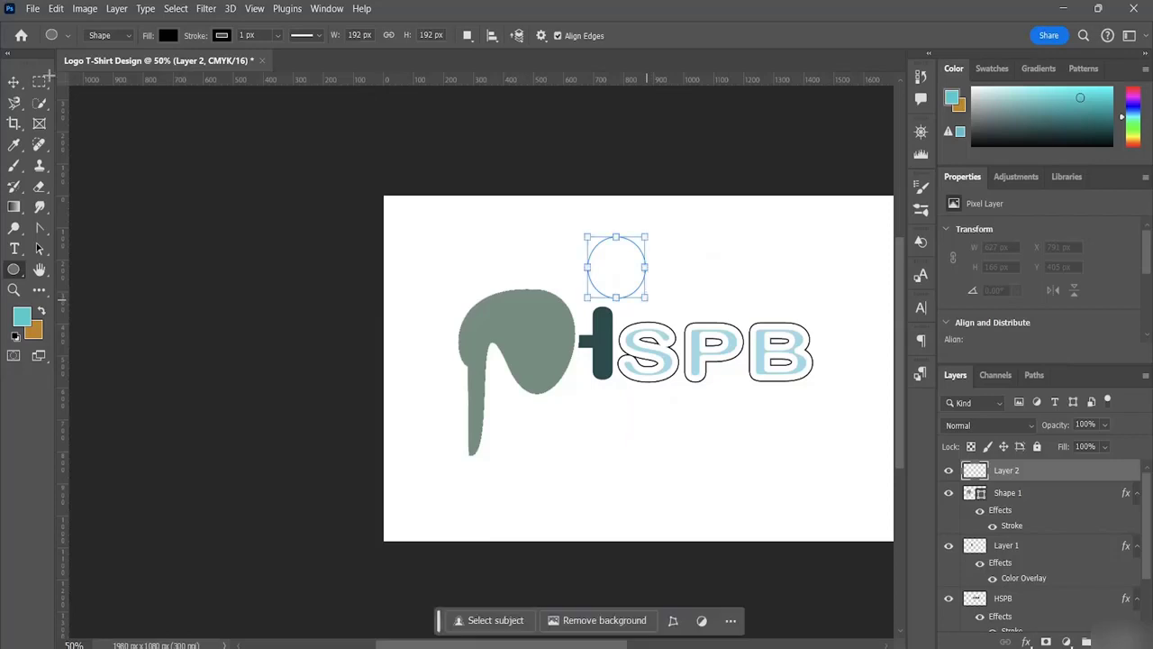
Move the black circle over the curved shape's upper edge and enlarge it to about 265 px across.
left_click(15, 82)
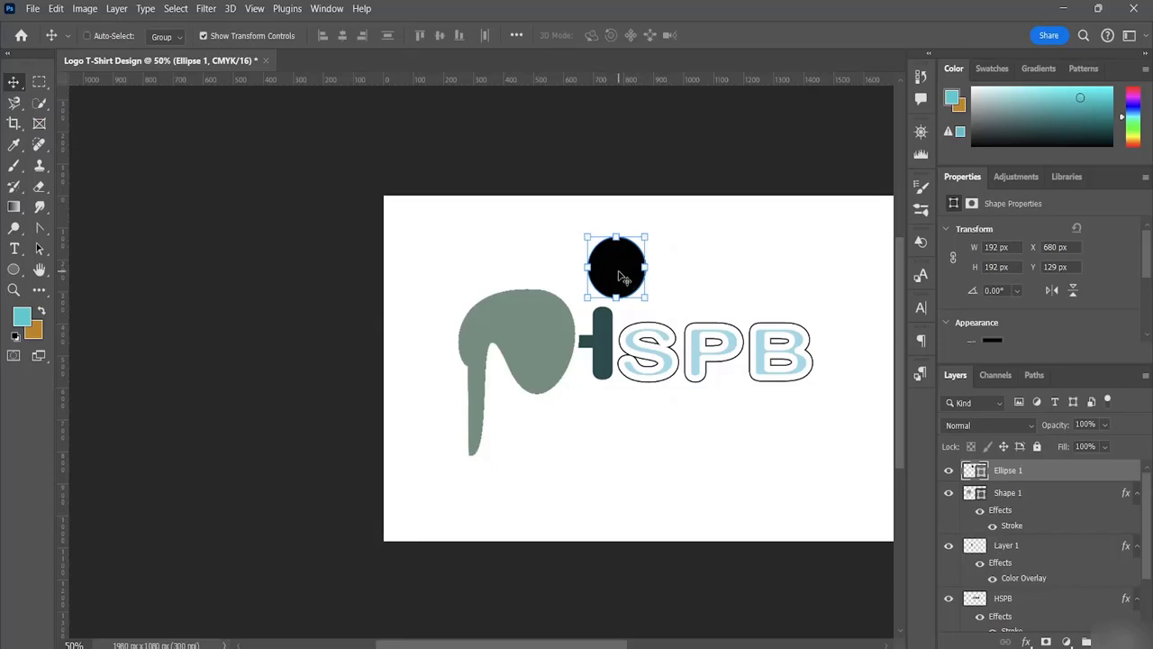
left_click_drag(620, 265, 577, 356)
left_click_drag(541, 318, 536, 308)
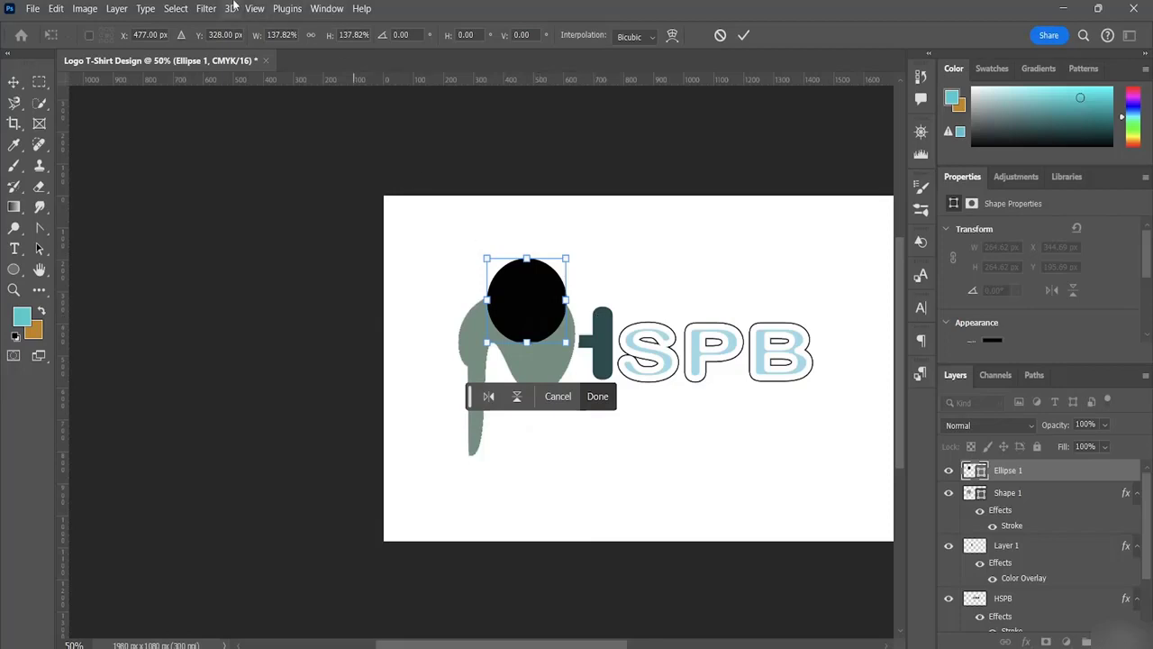
left_click(176, 8)
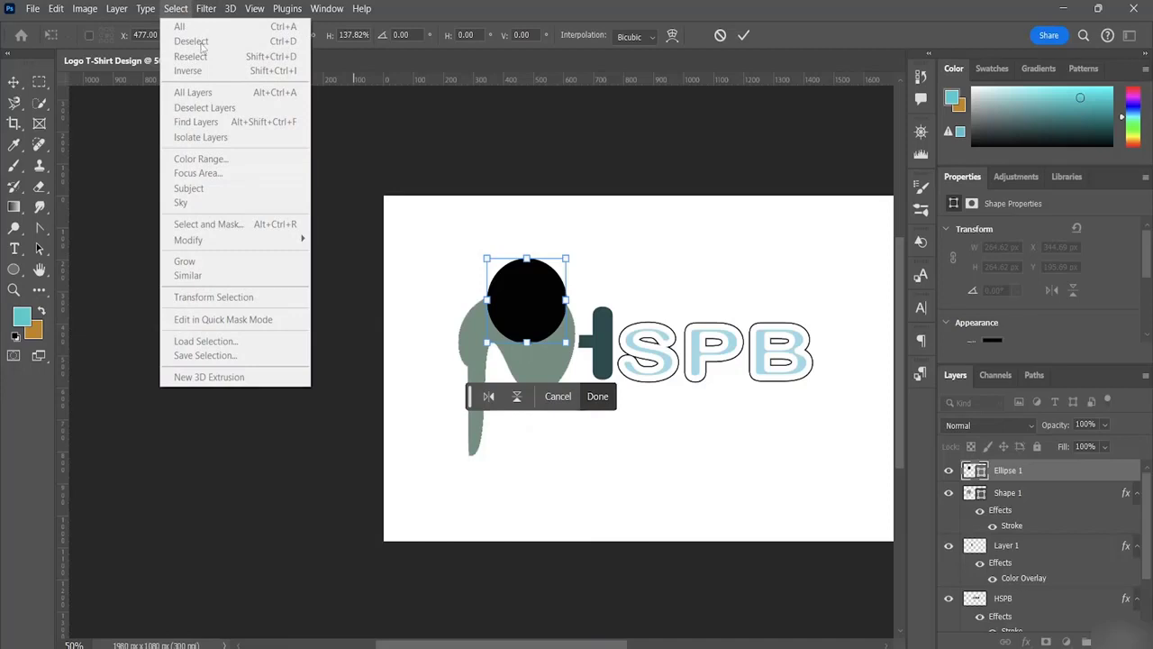
left_click(532, 305)
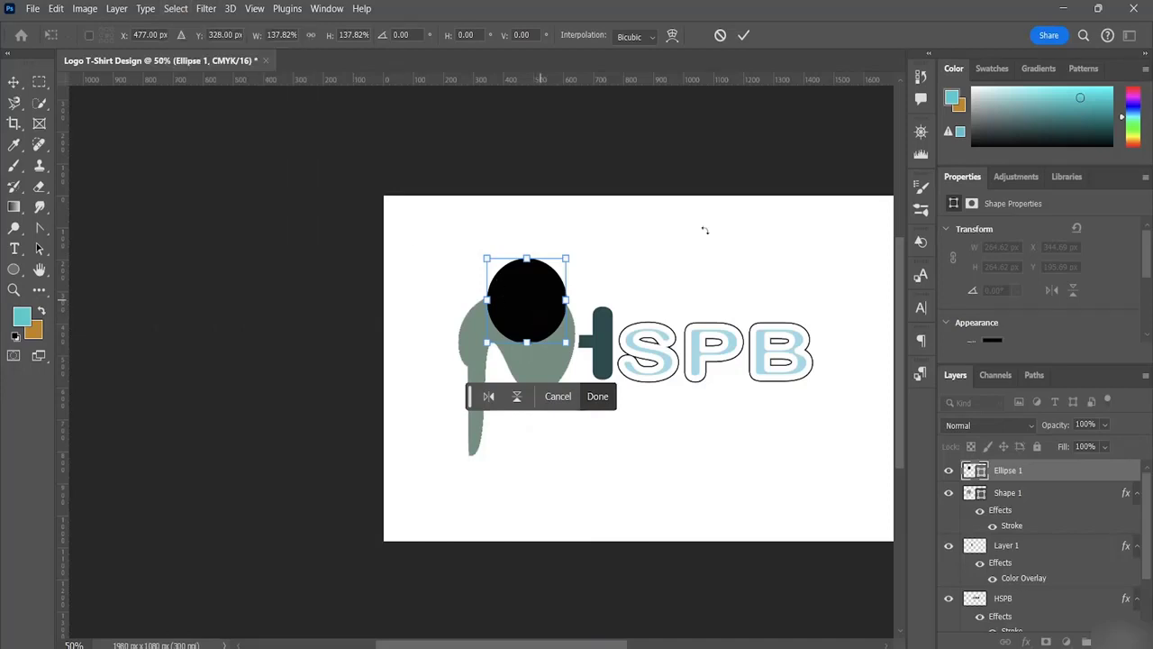
key("Return")
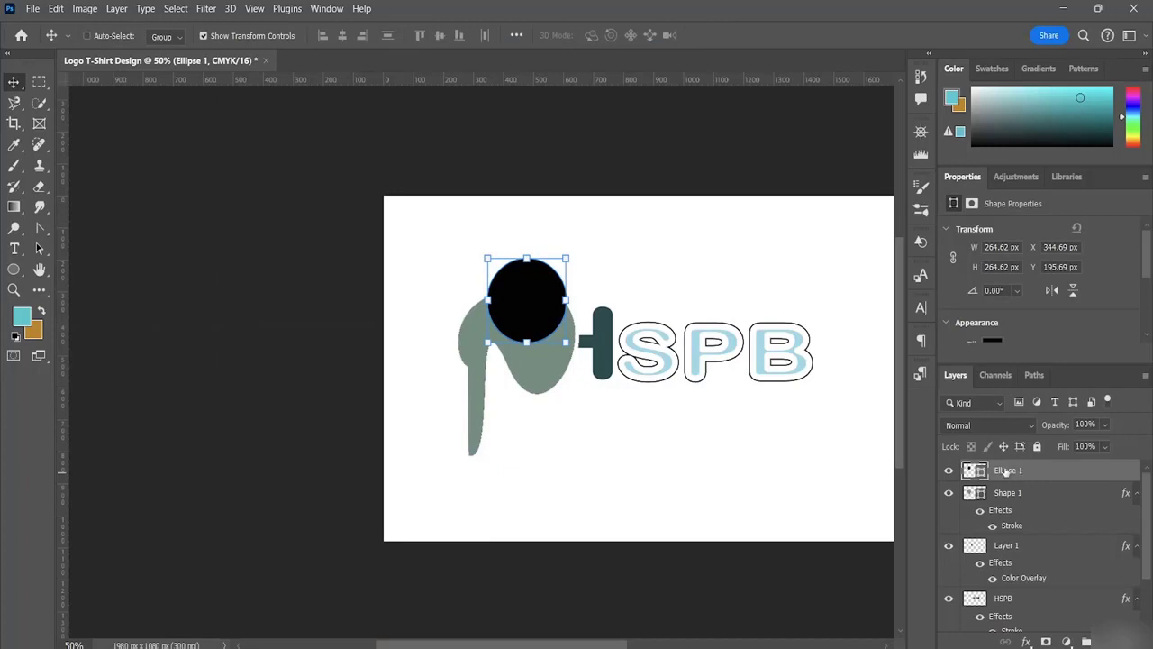
Rasterize the Ellipse 1 layer.
right_click(1005, 474)
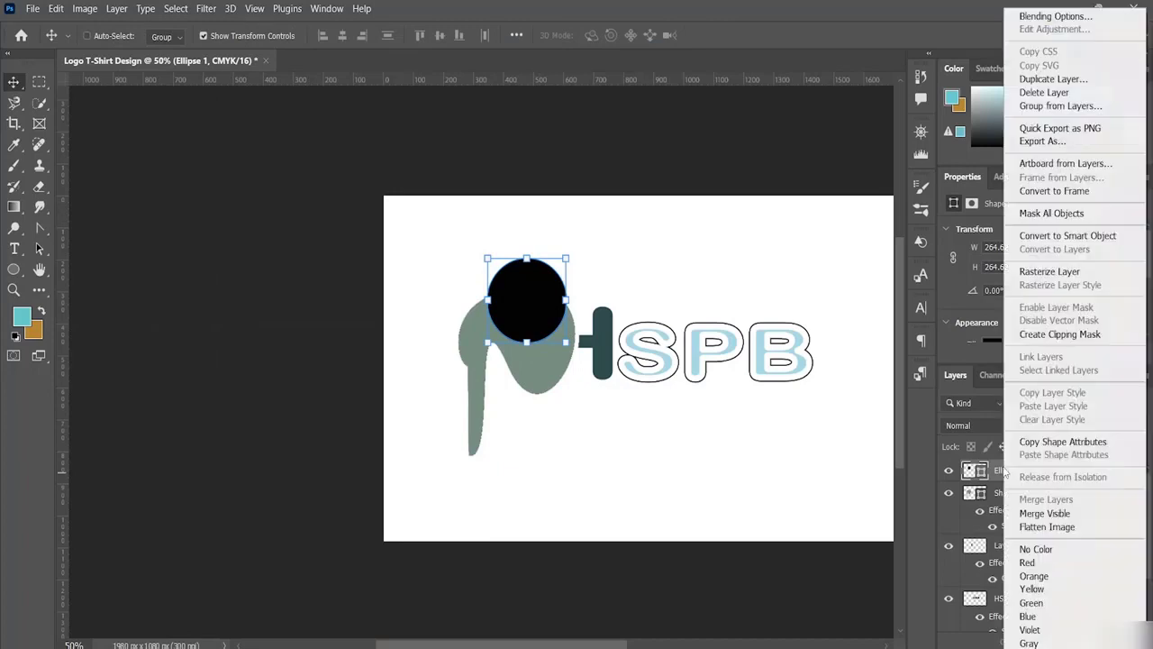
left_click(1049, 271)
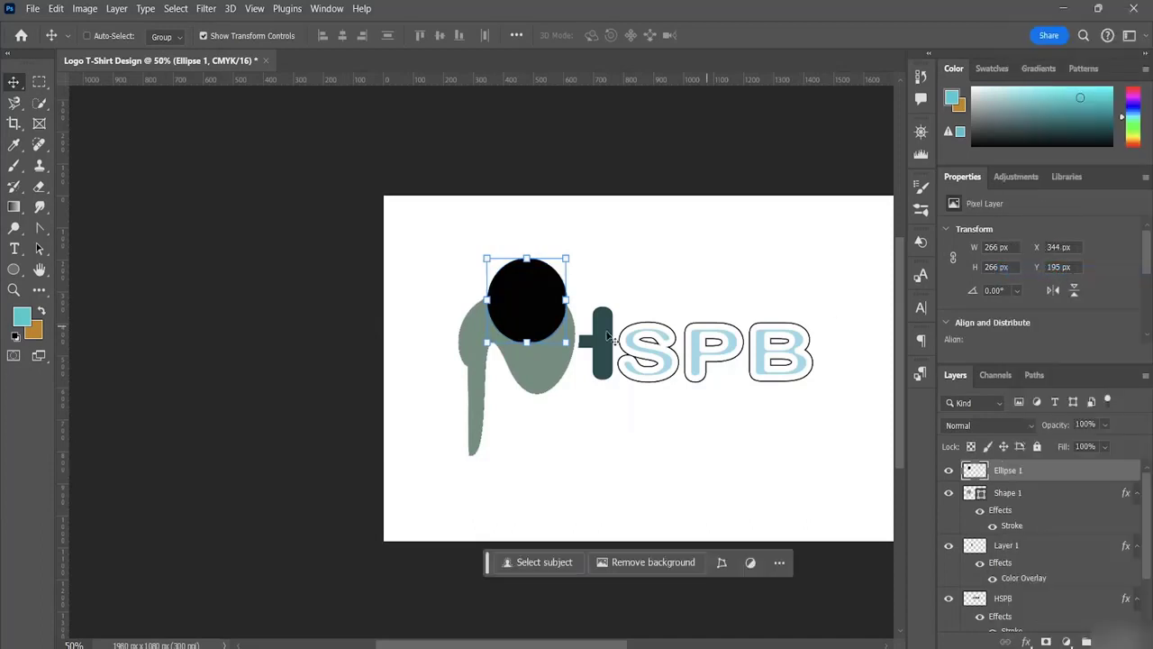
left_click(176, 9)
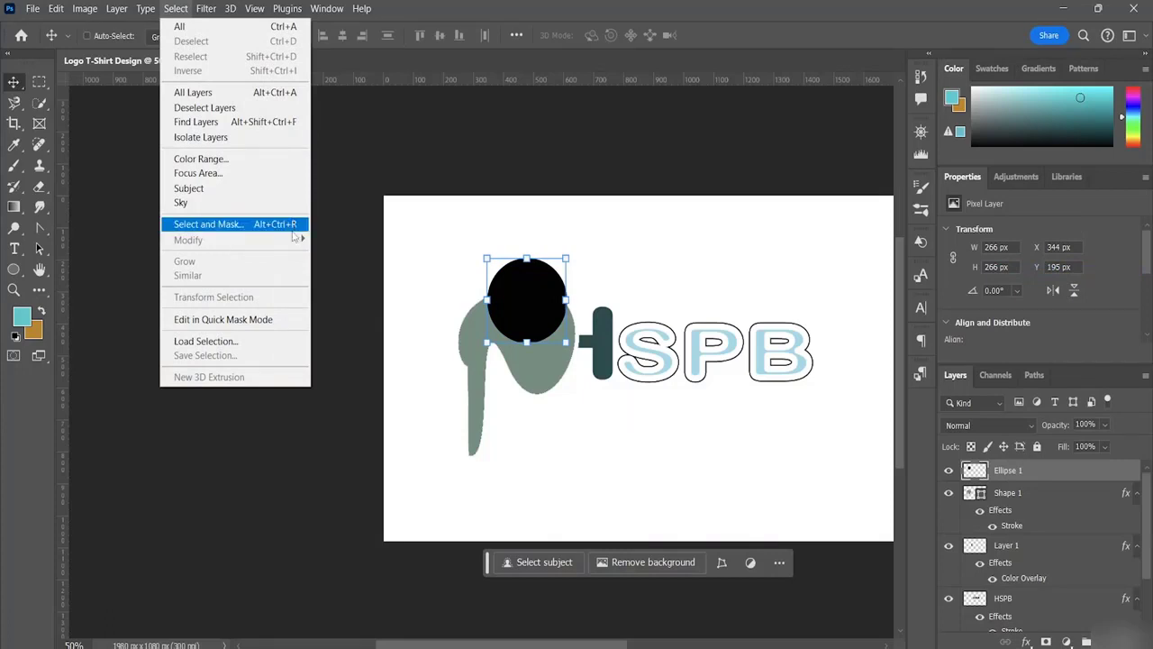
left_click(373, 167)
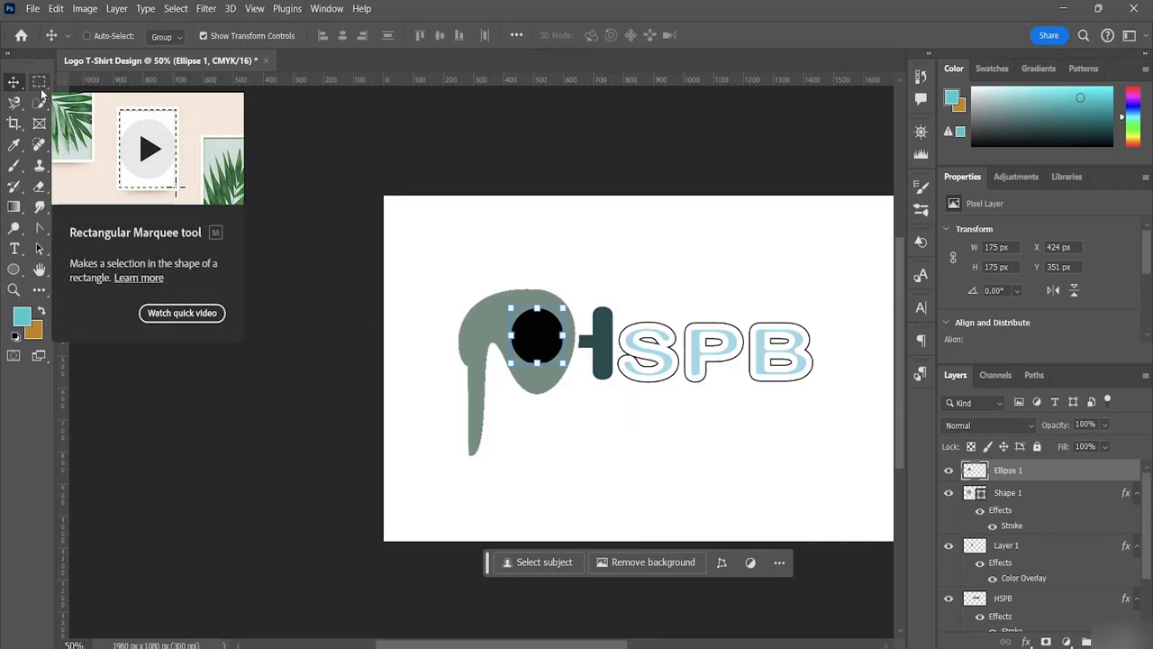
Select the black circle on the Ellipse 1 layer with the Quick Selection tool.
left_click(39, 103)
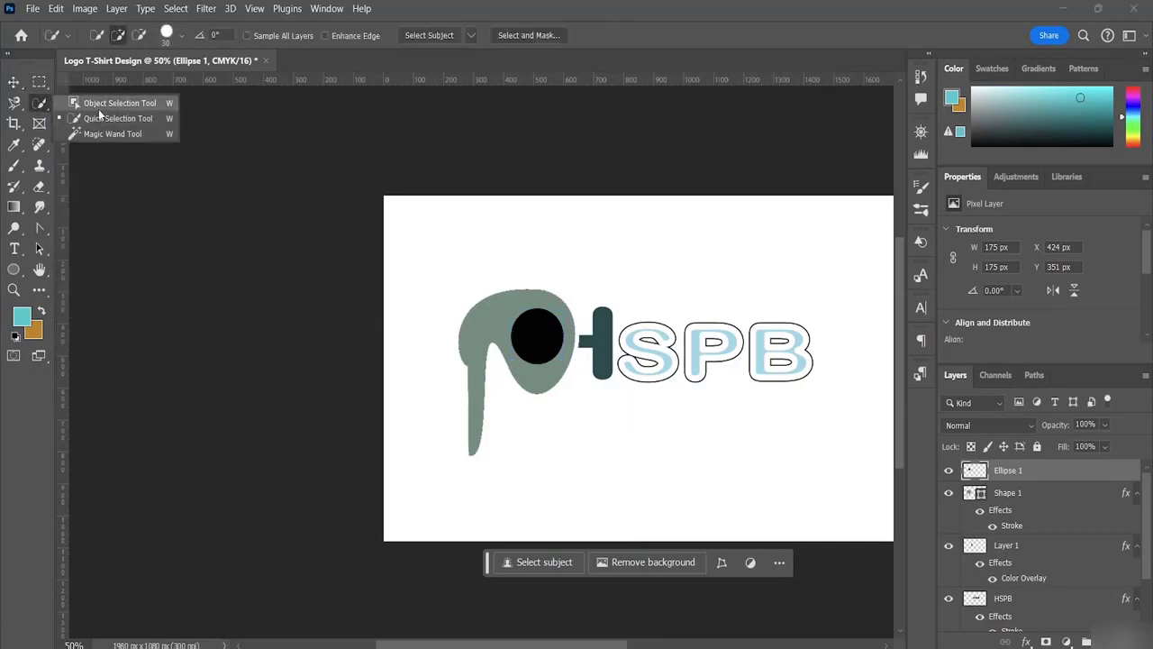
left_click(99, 118)
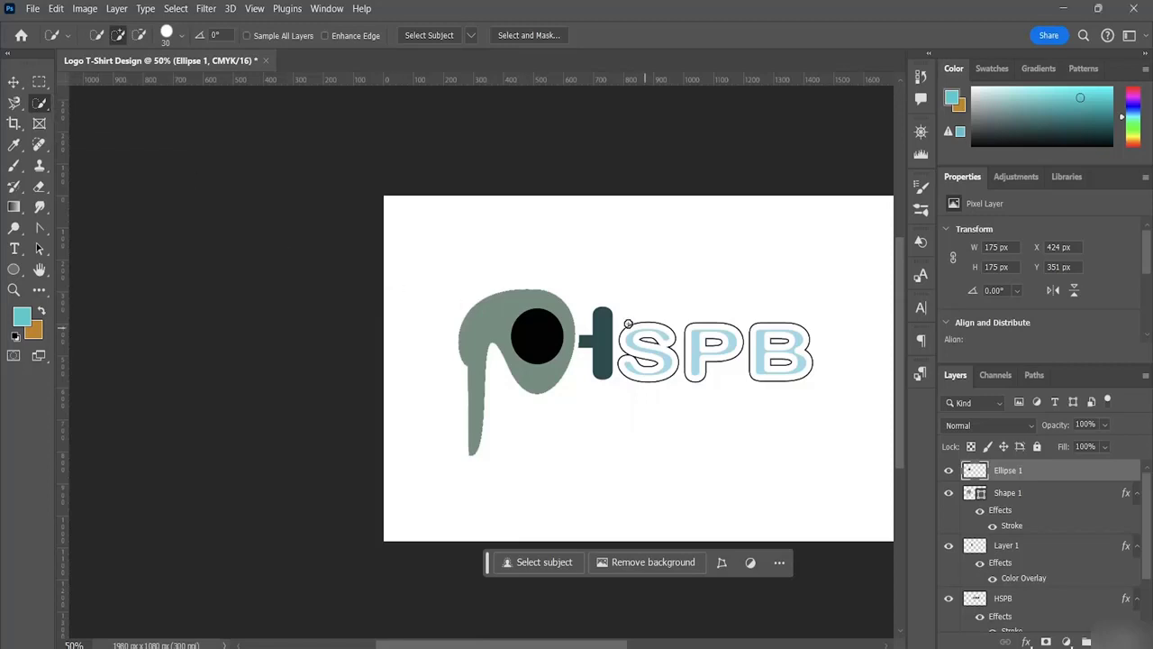
left_click(531, 340)
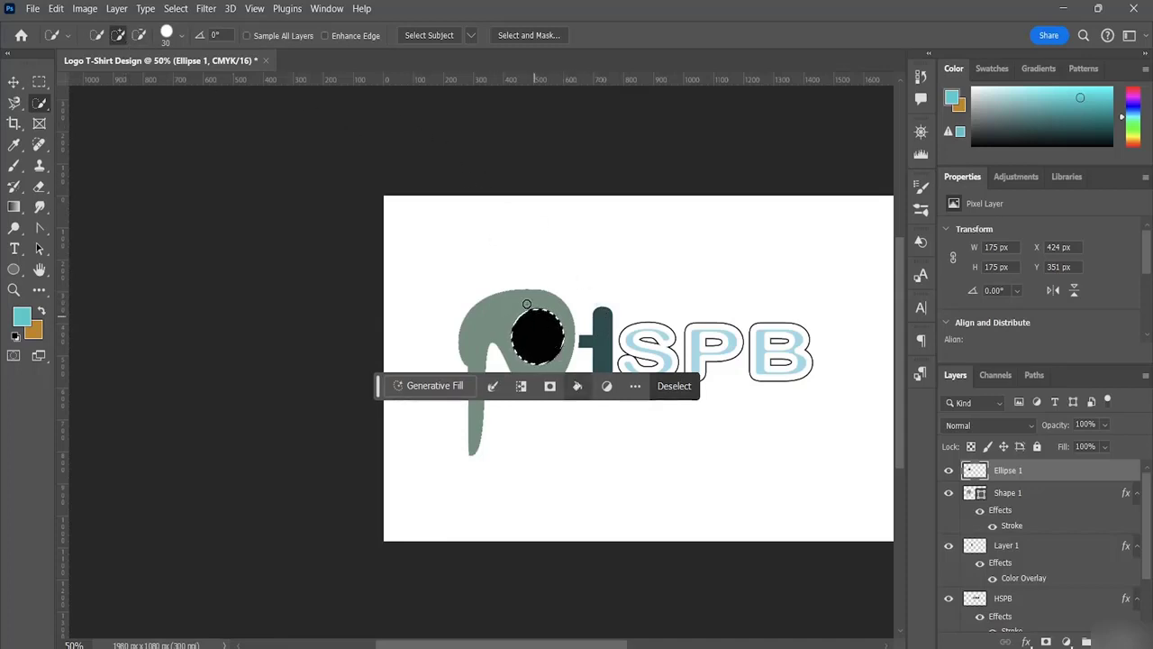
Move the selected black circle up over the curved shape's upper edge and scale it to about 241 px across.
key("v")
left_click_drag(544, 343, 531, 305)
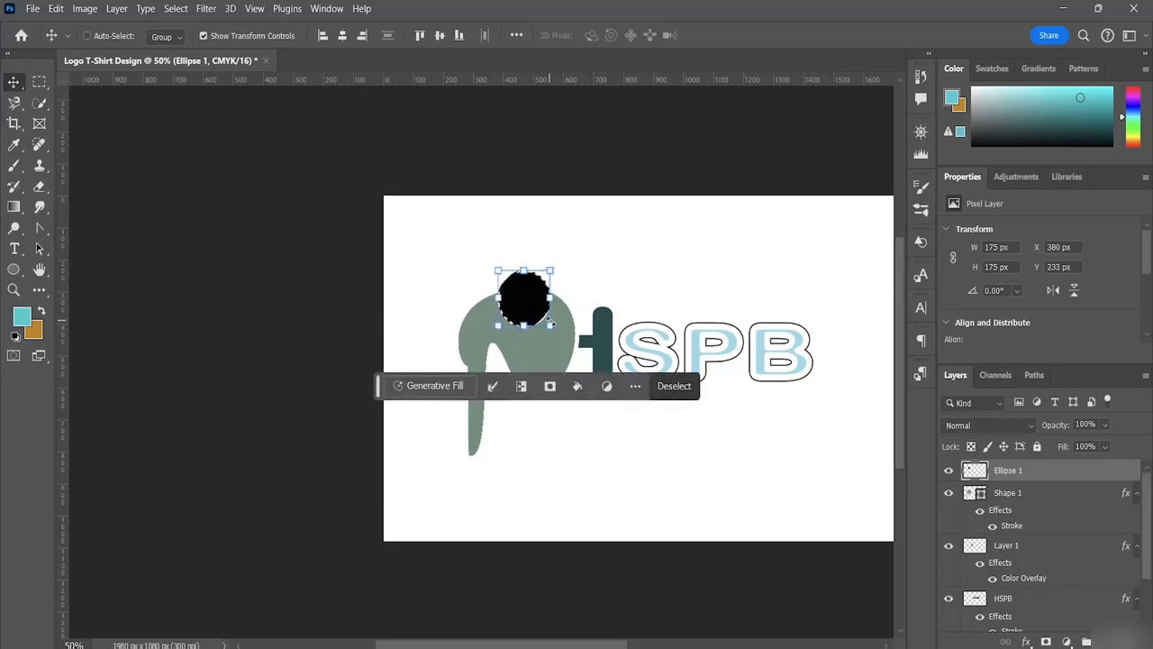
mouse_move(548, 323)
left_mouse_down()
mouse_move(566, 345)
mouse_move(544, 318)
mouse_move(527, 314)
mouse_move(533, 322)
left_mouse_up()
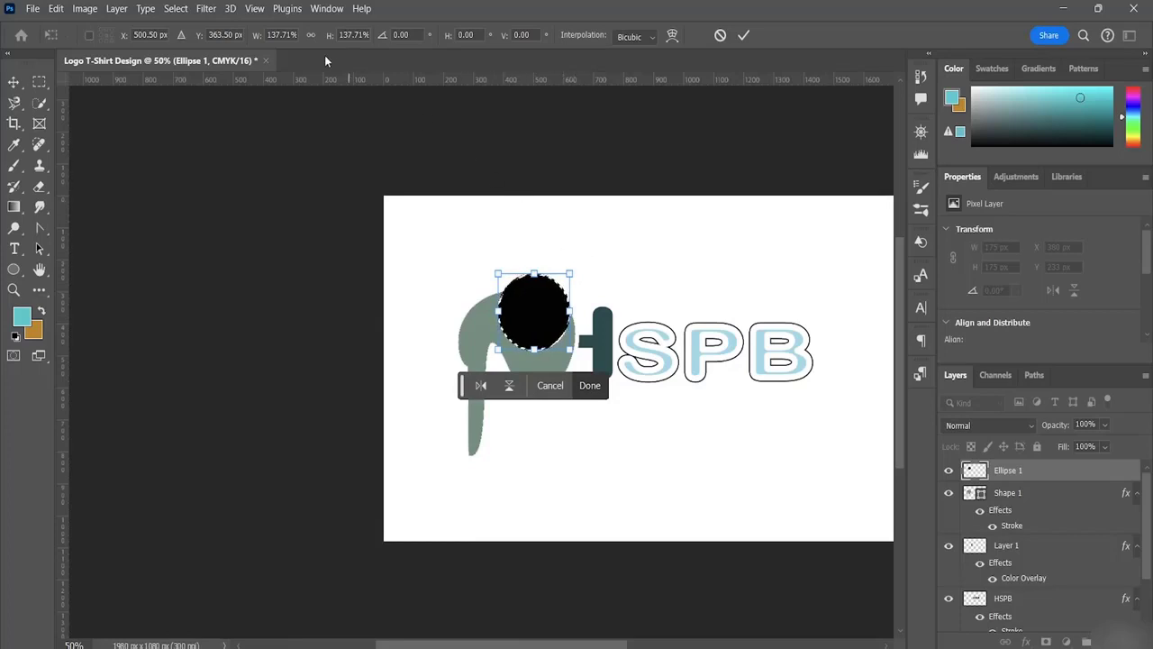
left_click(176, 9)
mouse_move(203, 9)
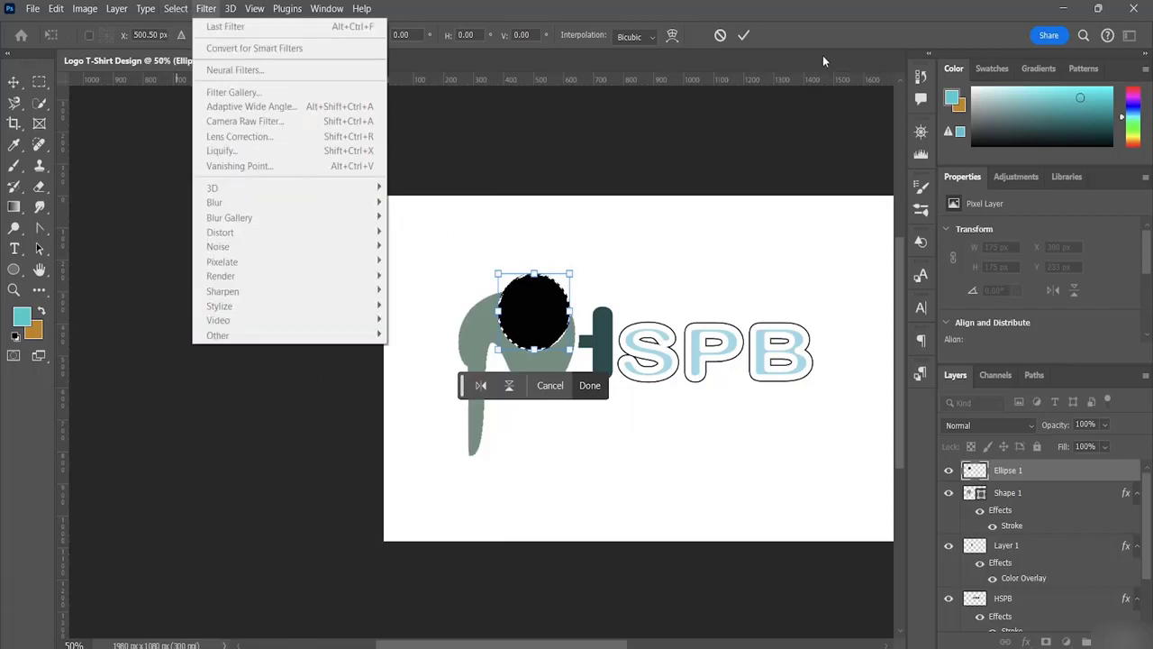
left_click(756, 37)
left_click(743, 35)
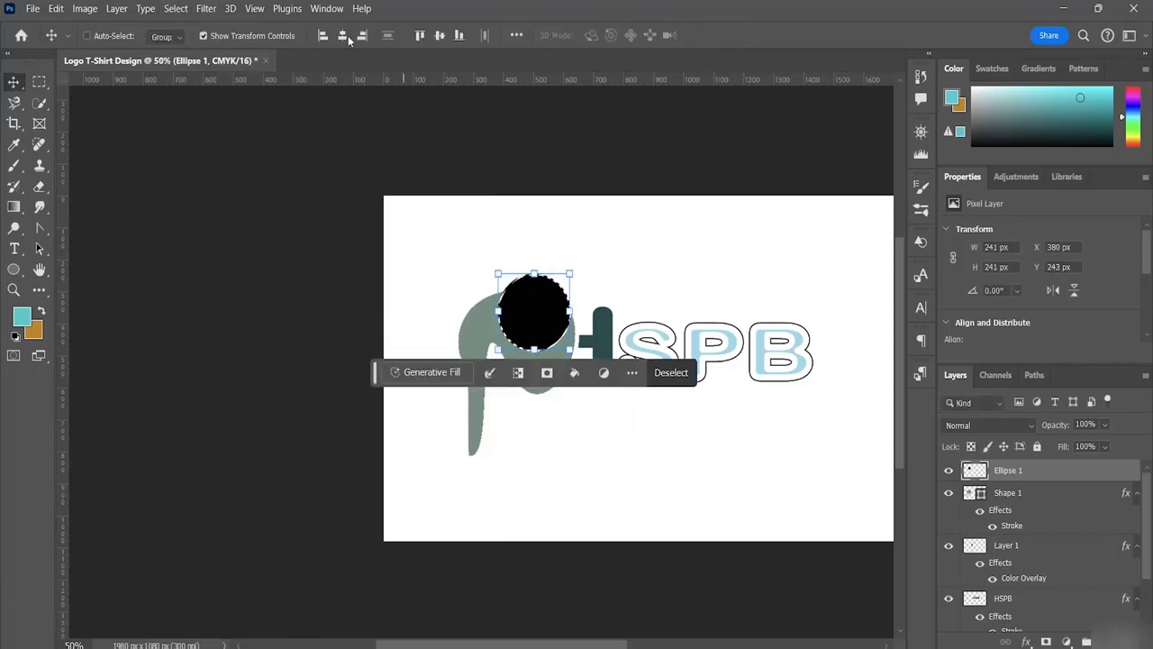
Expand the selection around the black circle by 12 pixels.
left_click(173, 10)
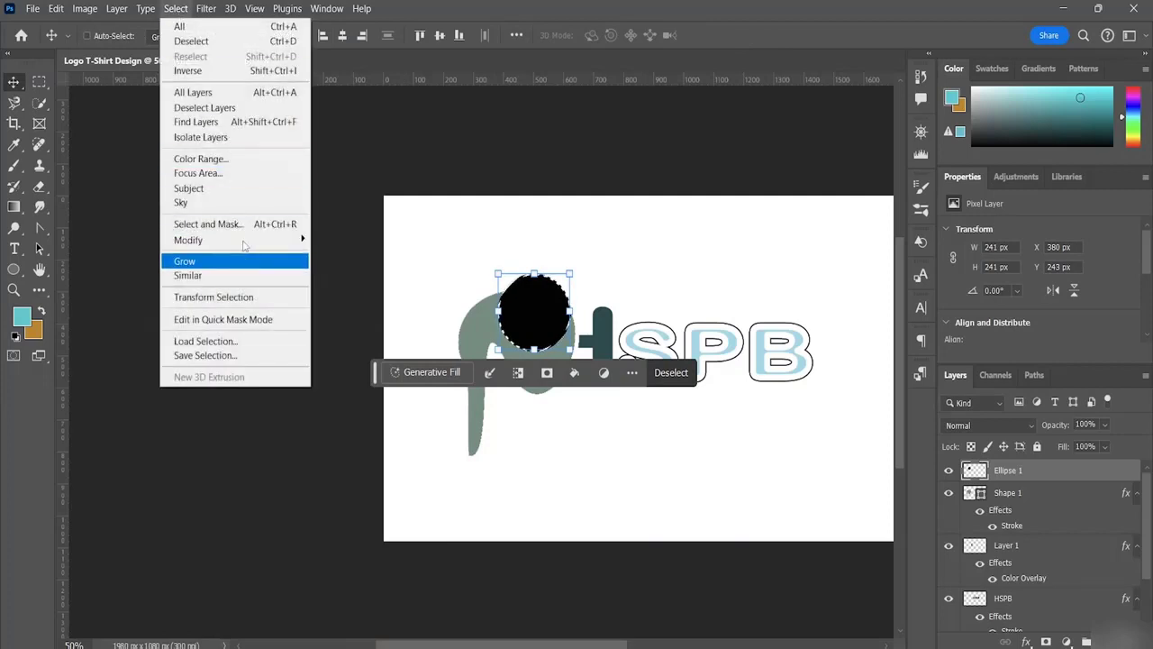
mouse_move(247, 241)
left_click(372, 270)
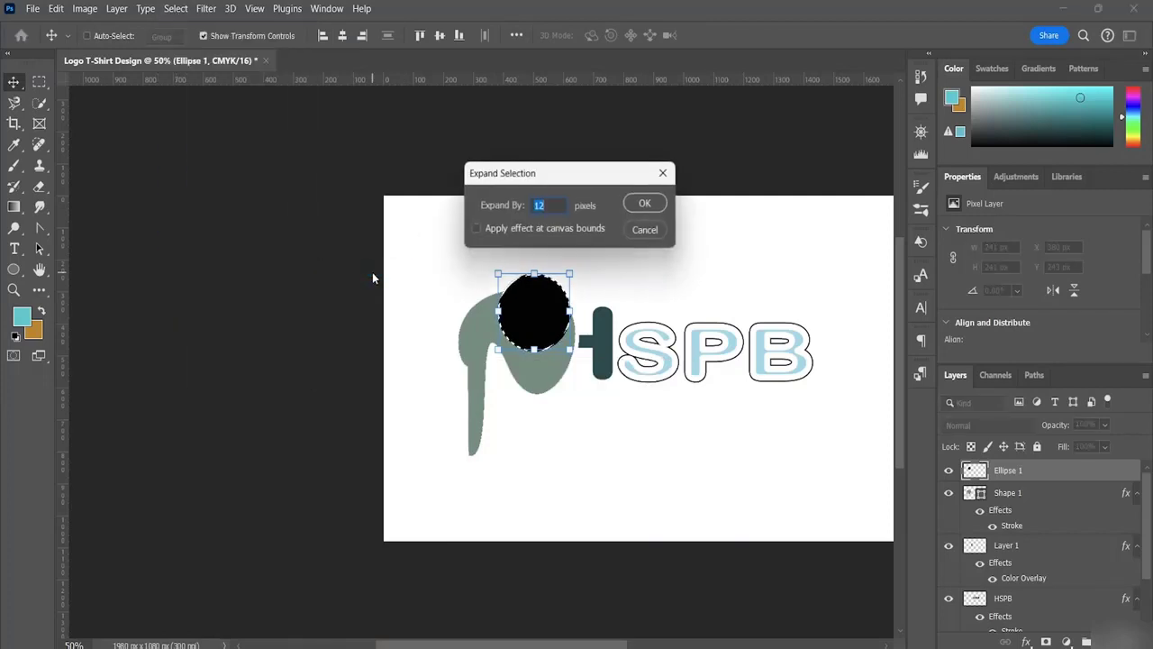
left_click(647, 203)
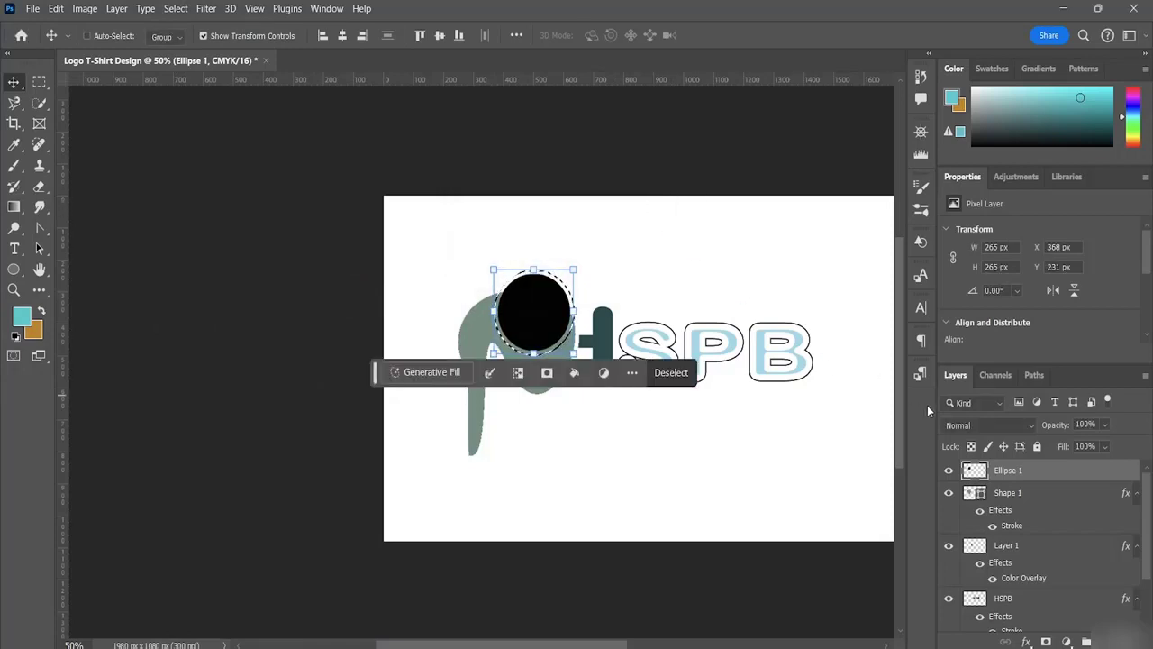
Try to delete the expanded circular selection area from the Shape 1 layer.
left_click(1030, 496)
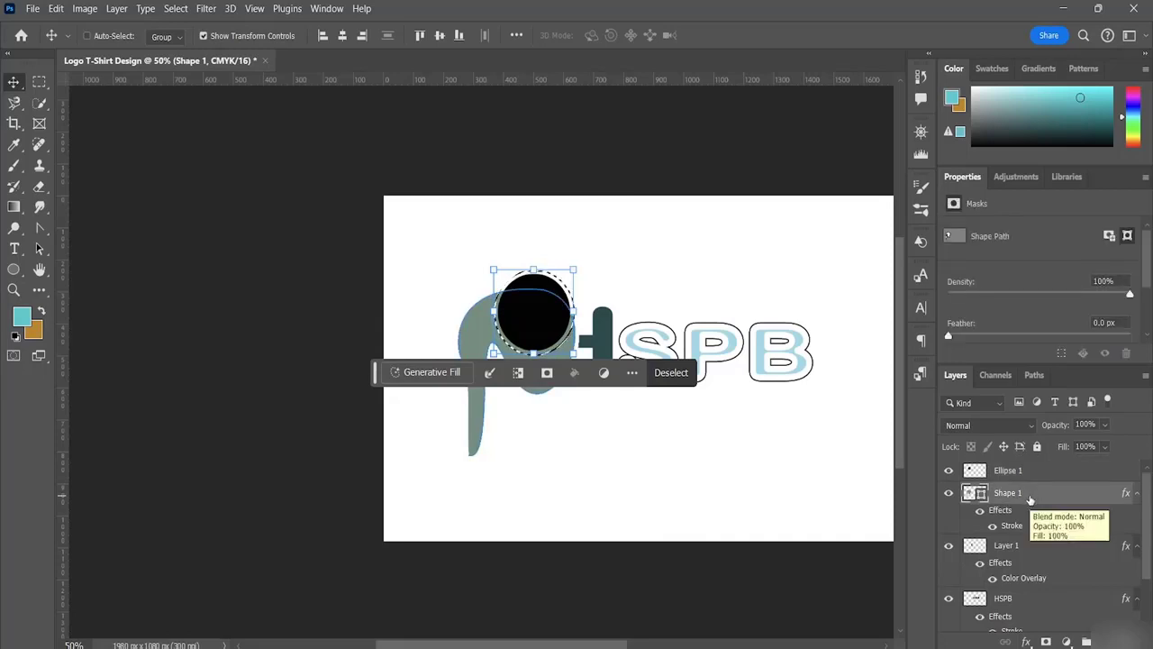
key("Delete")
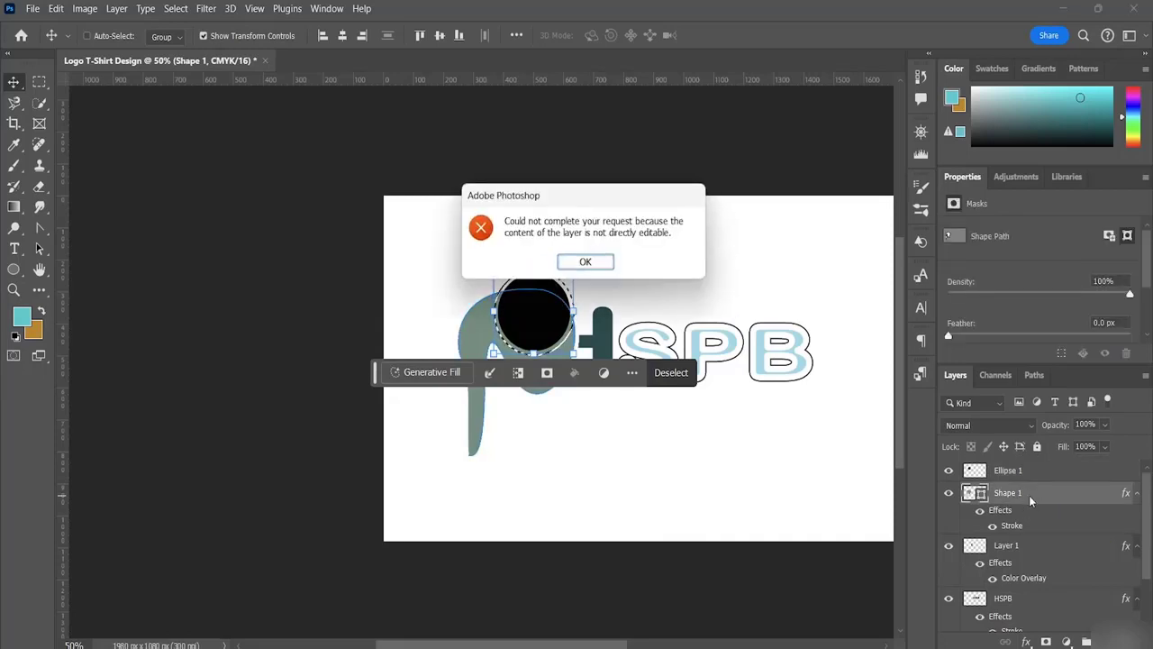
left_click(608, 262)
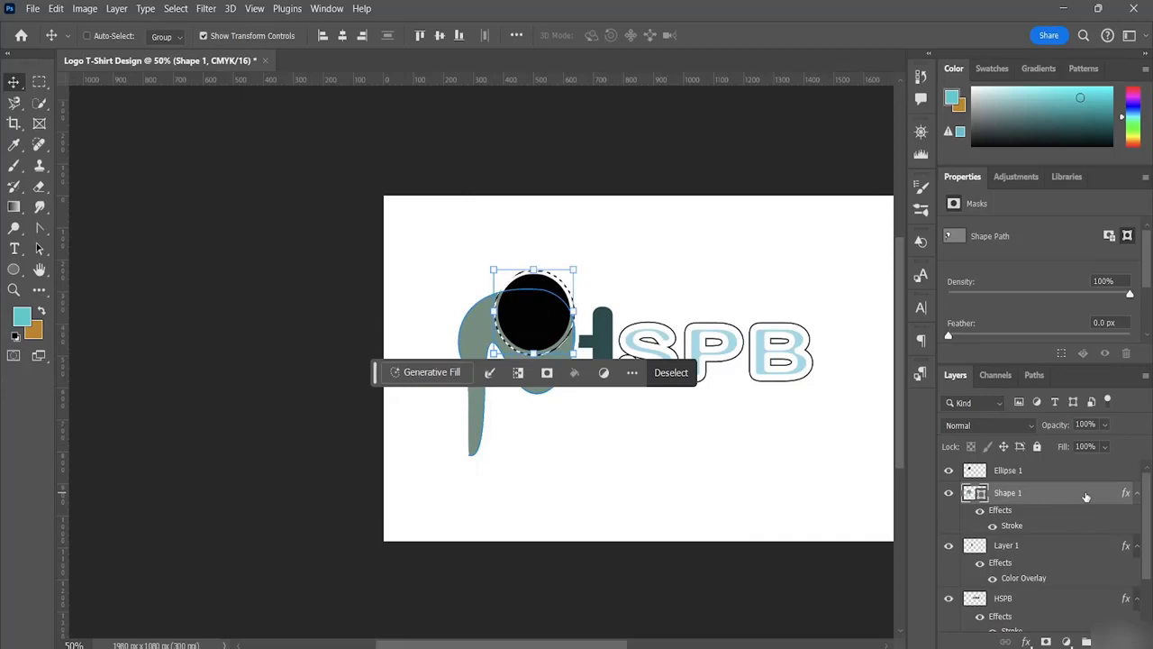
key("Delete")
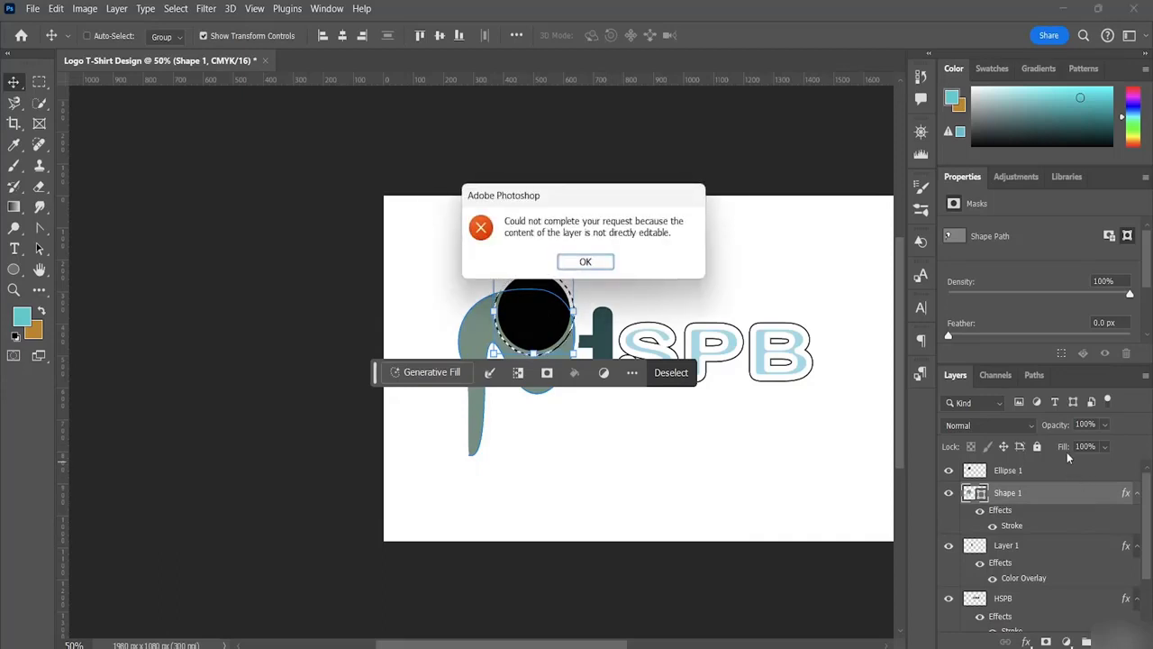
left_click(585, 262)
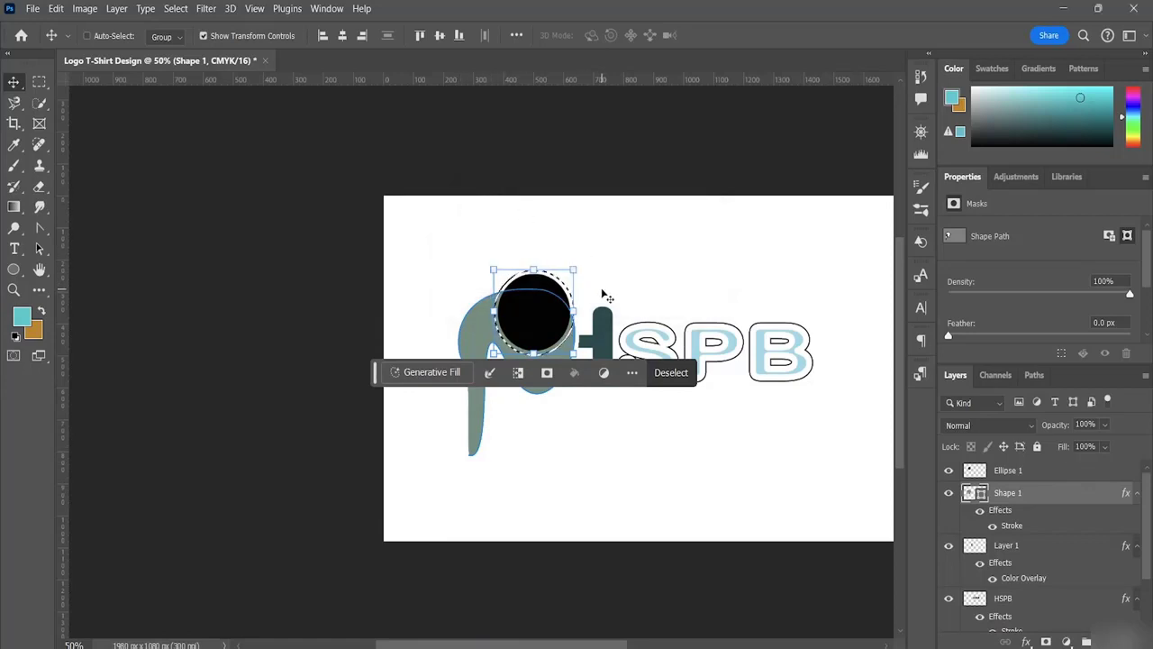
Clear the circular selection around the black circle.
key("ctrl+d")
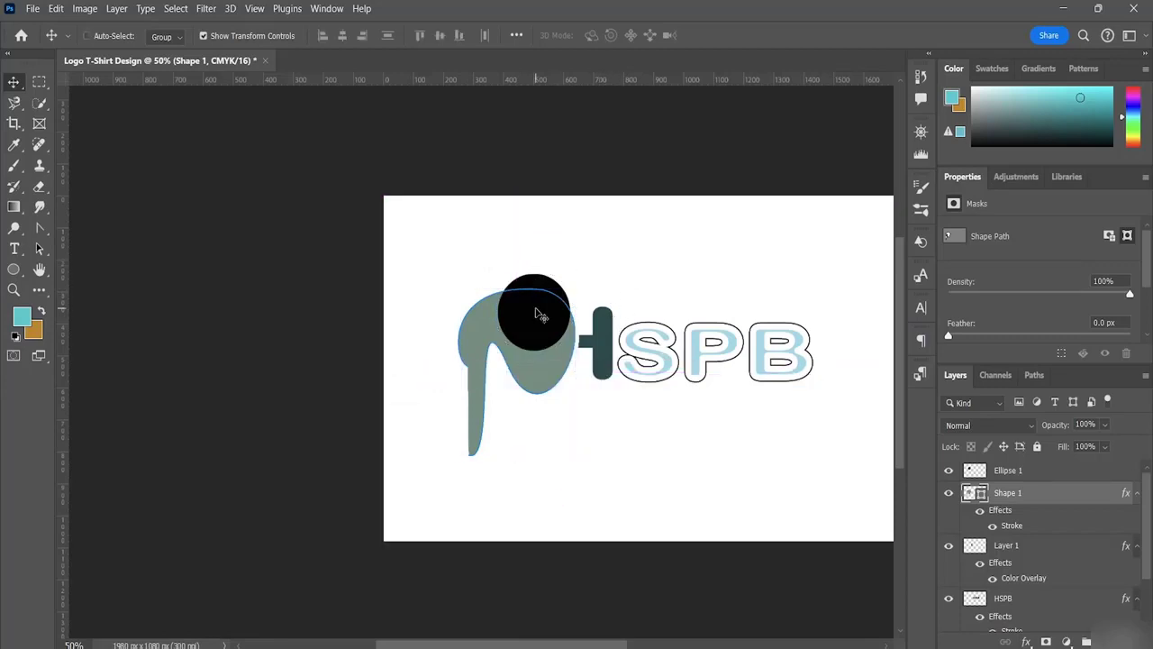
key("ctrl+t")
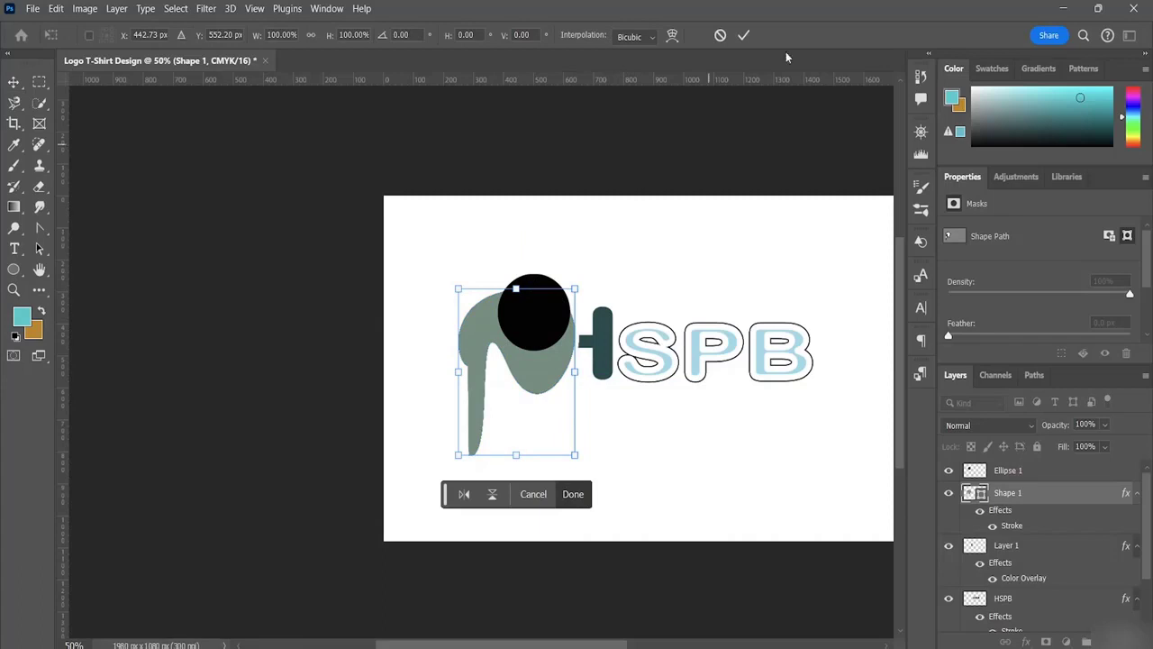
left_click(743, 35)
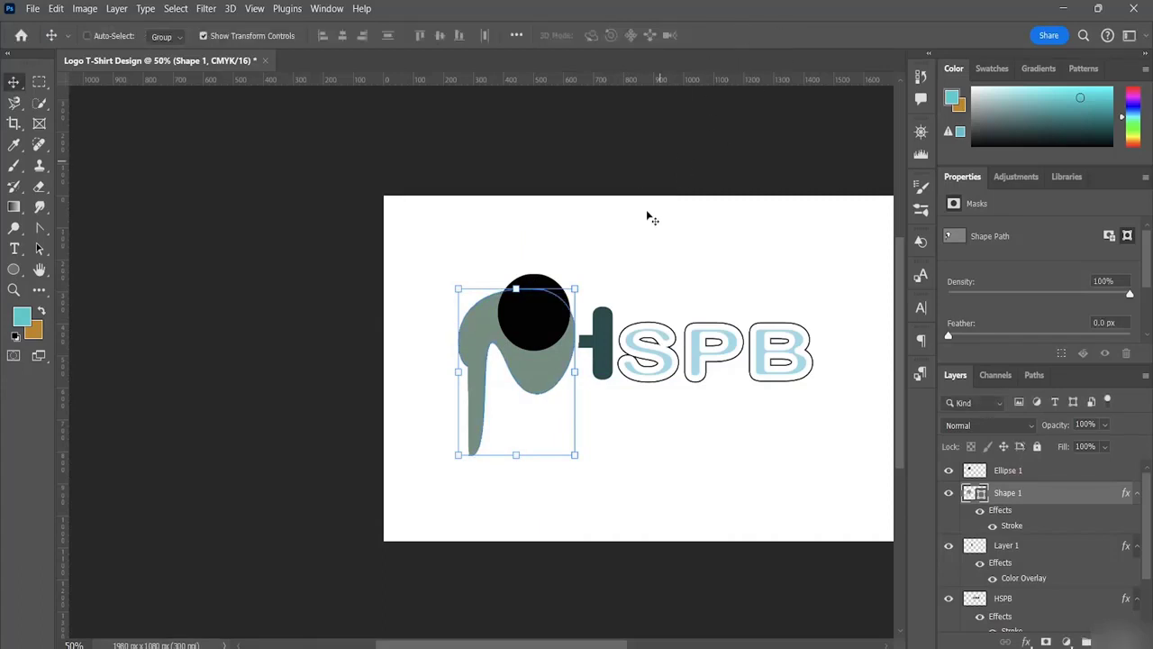
Give the black circle's layer a 35 px white outside stroke and shift the circle to about X 406 px, Y 221 px.
left_click(1034, 475)
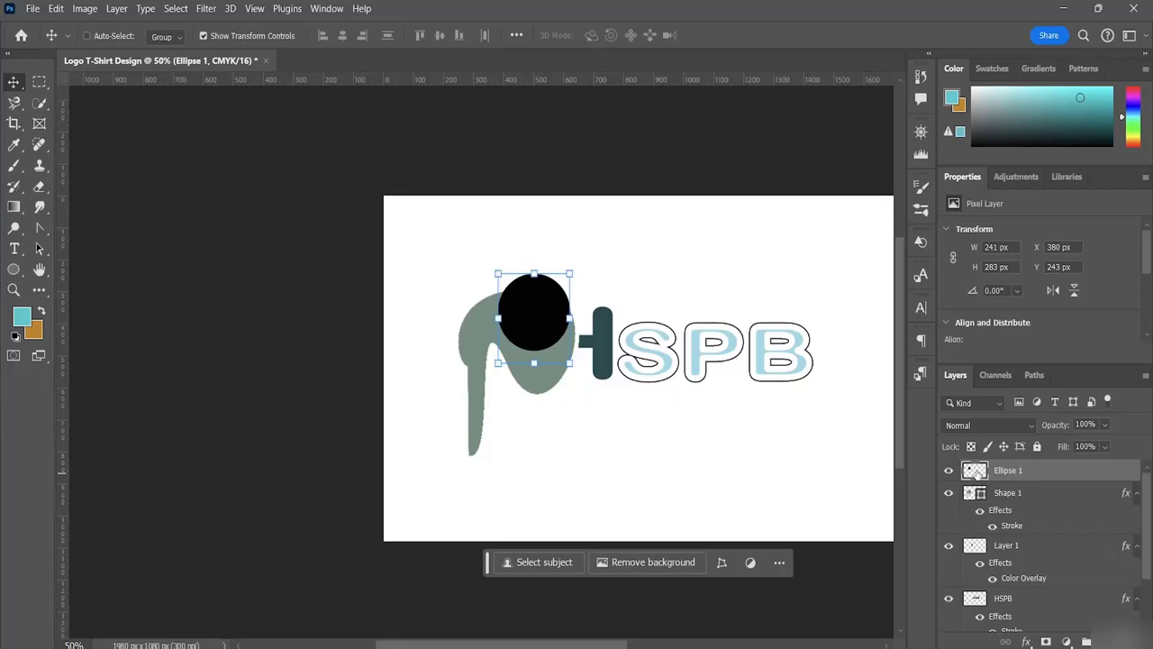
double_click(975, 471)
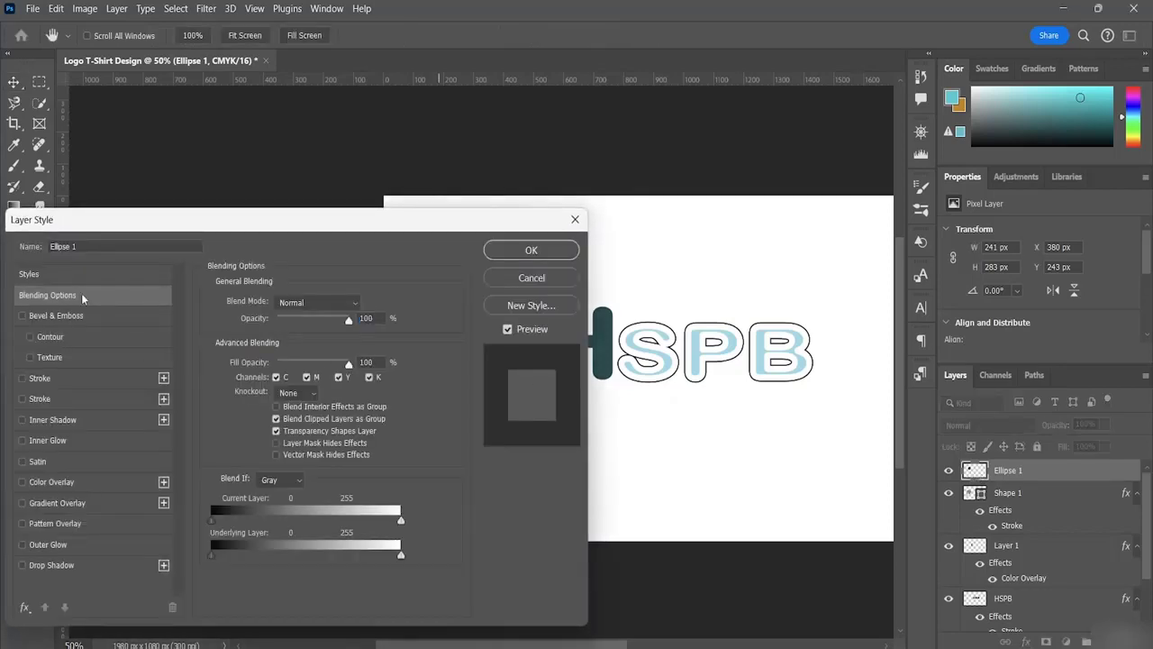
left_click(37, 402)
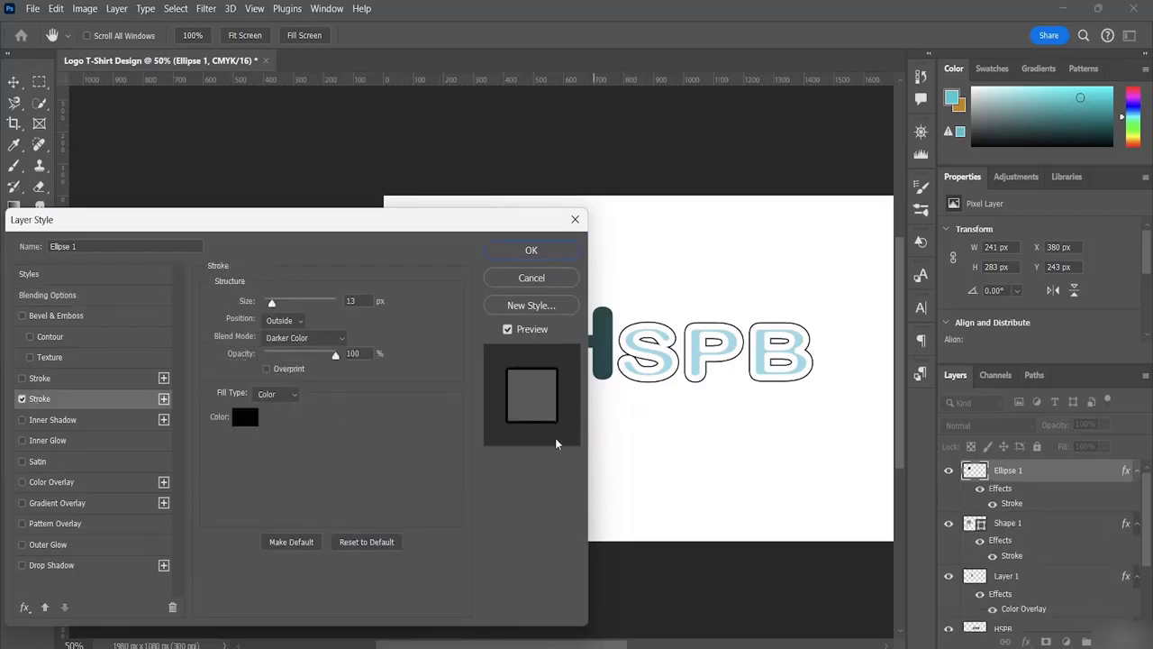
left_click(243, 417)
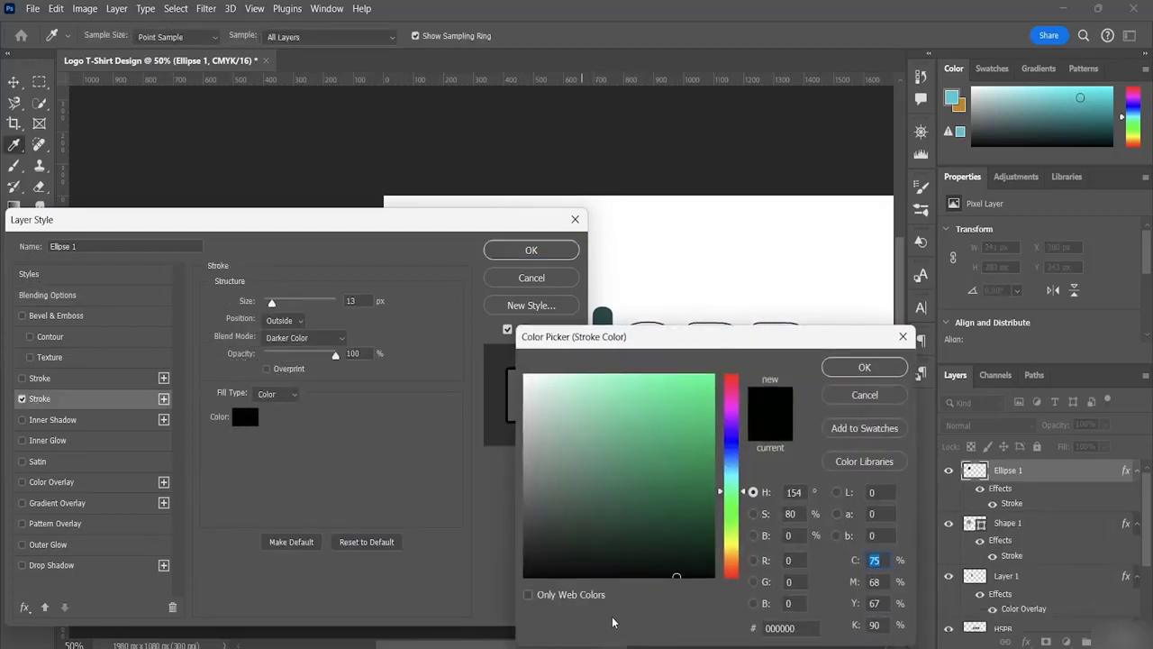
left_click(525, 375)
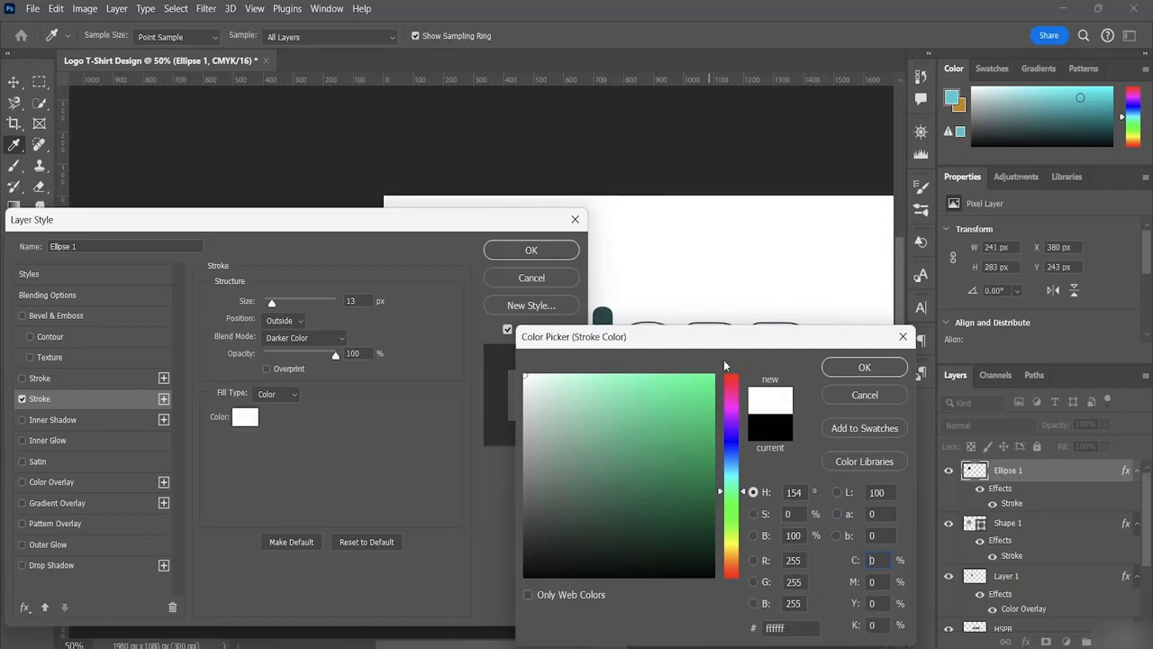
left_click(835, 366)
left_click_drag(452, 220, 621, 399)
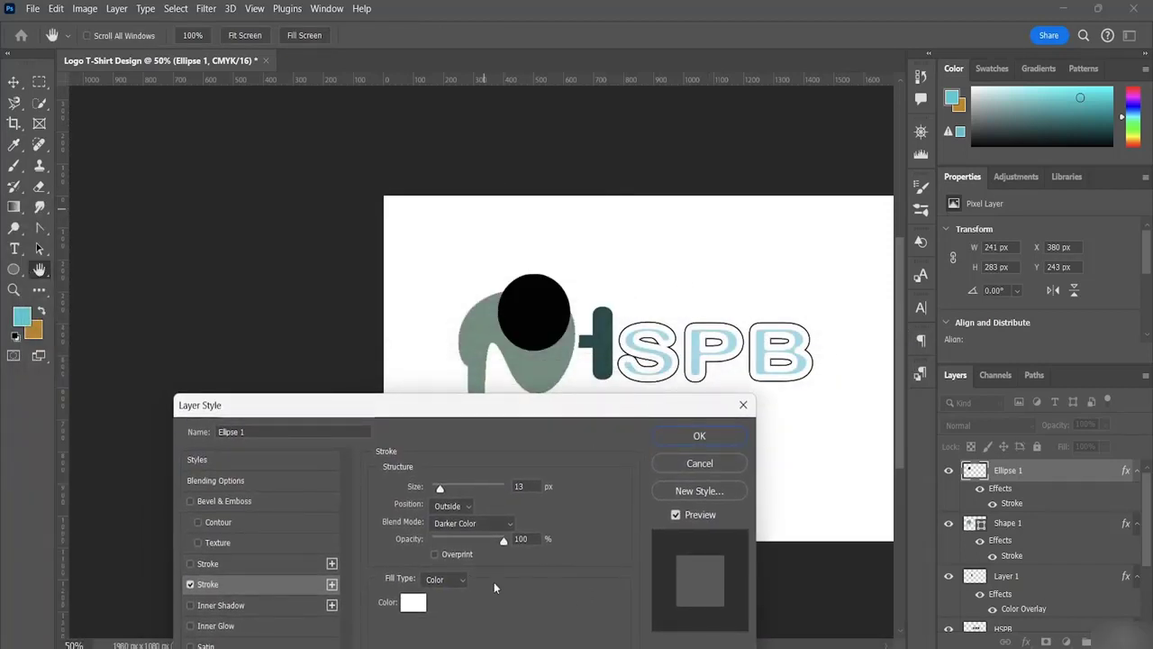
left_click_drag(441, 487, 447, 494)
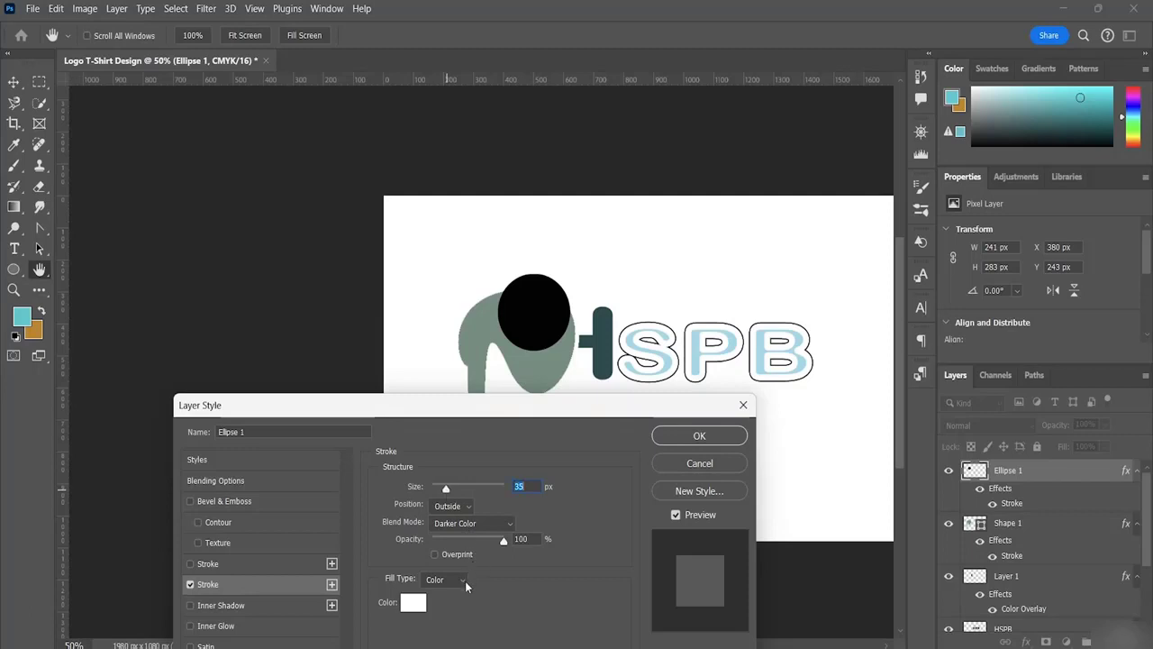
left_click(712, 437)
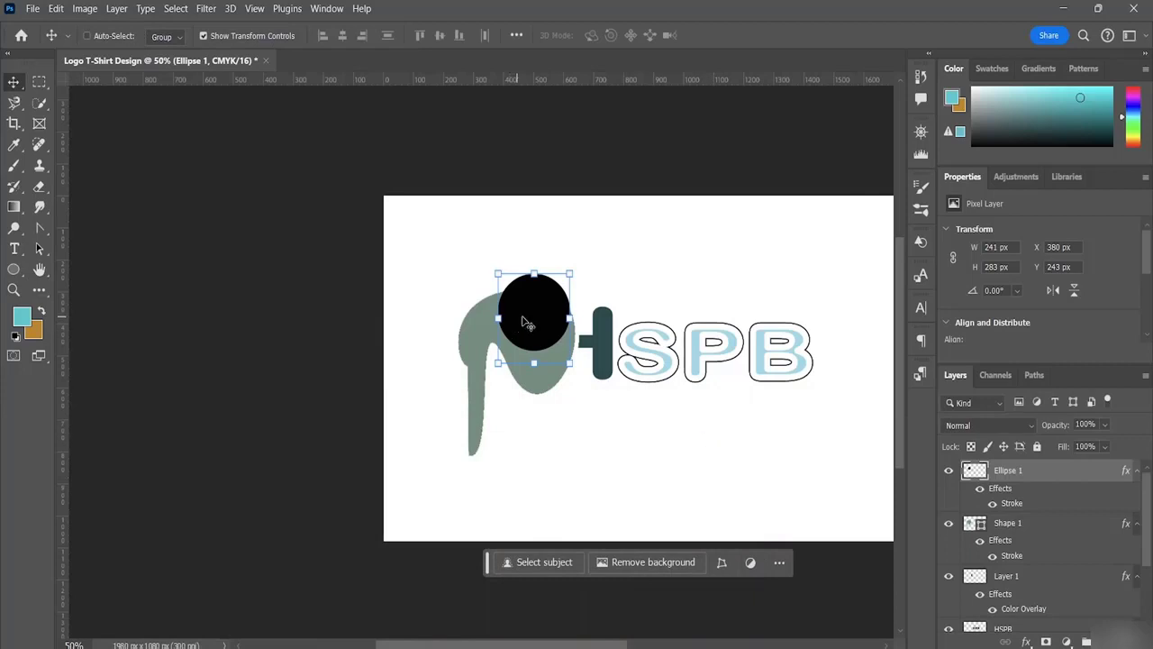
mouse_move(532, 317)
left_mouse_down()
mouse_move(574, 468)
mouse_move(542, 303)
mouse_move(534, 315)
mouse_move(551, 332)
mouse_move(538, 315)
left_mouse_up()
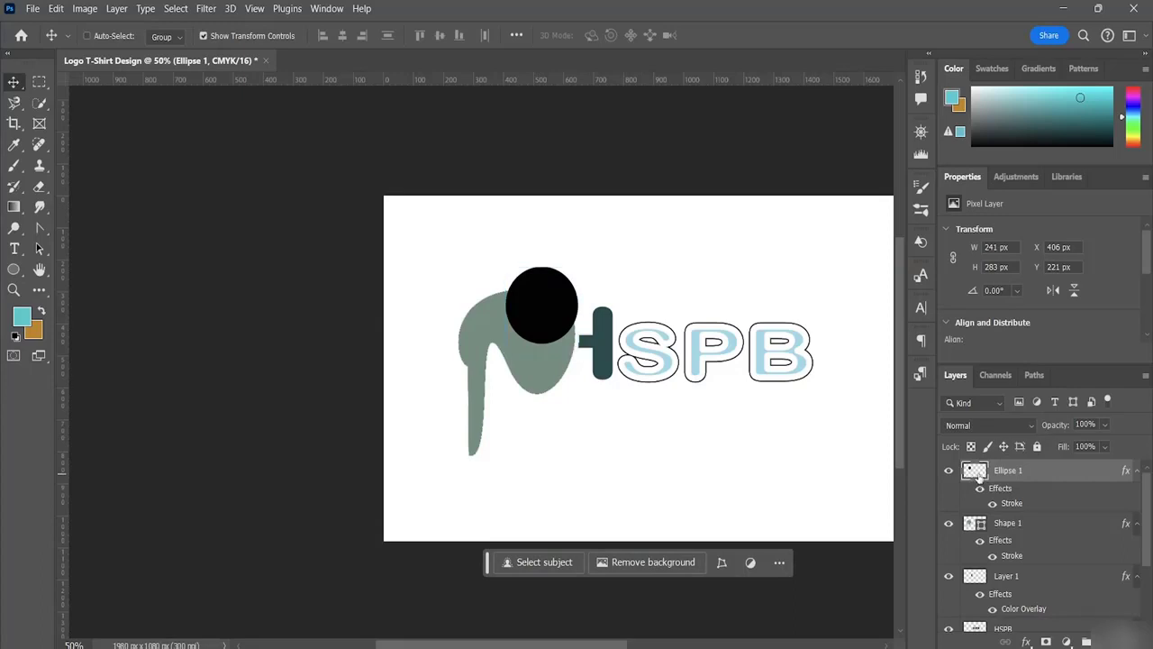
Enable a second stroke on the Ellipse 1 layer and lower its layer opacity to 98%.
double_click(977, 472)
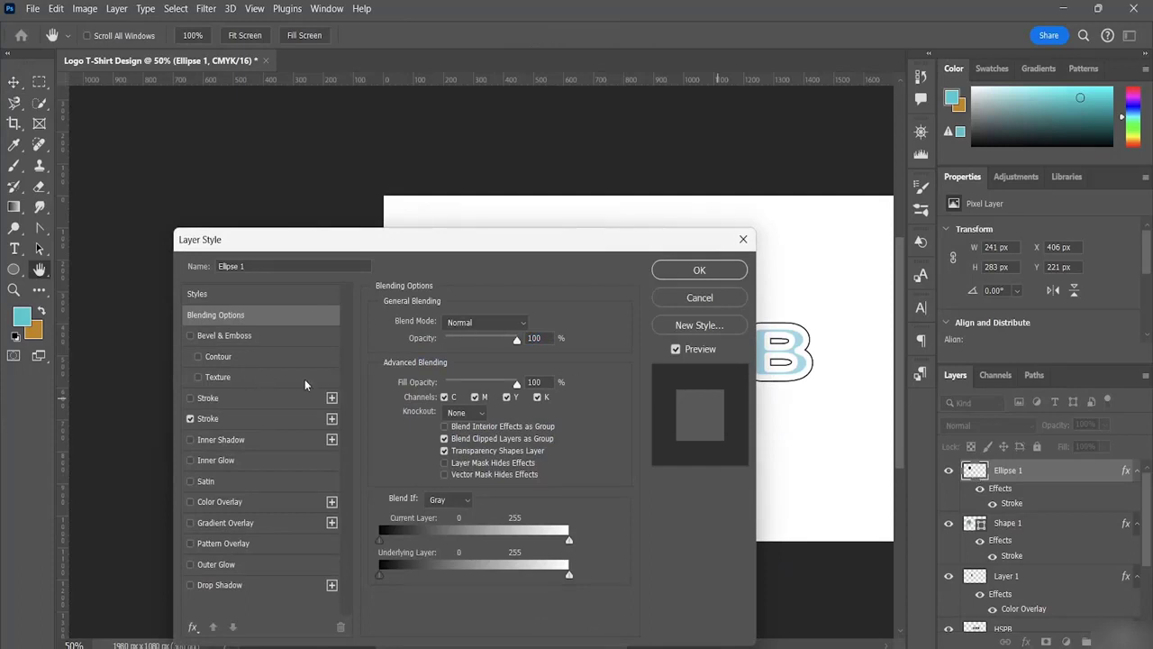
left_click(190, 400)
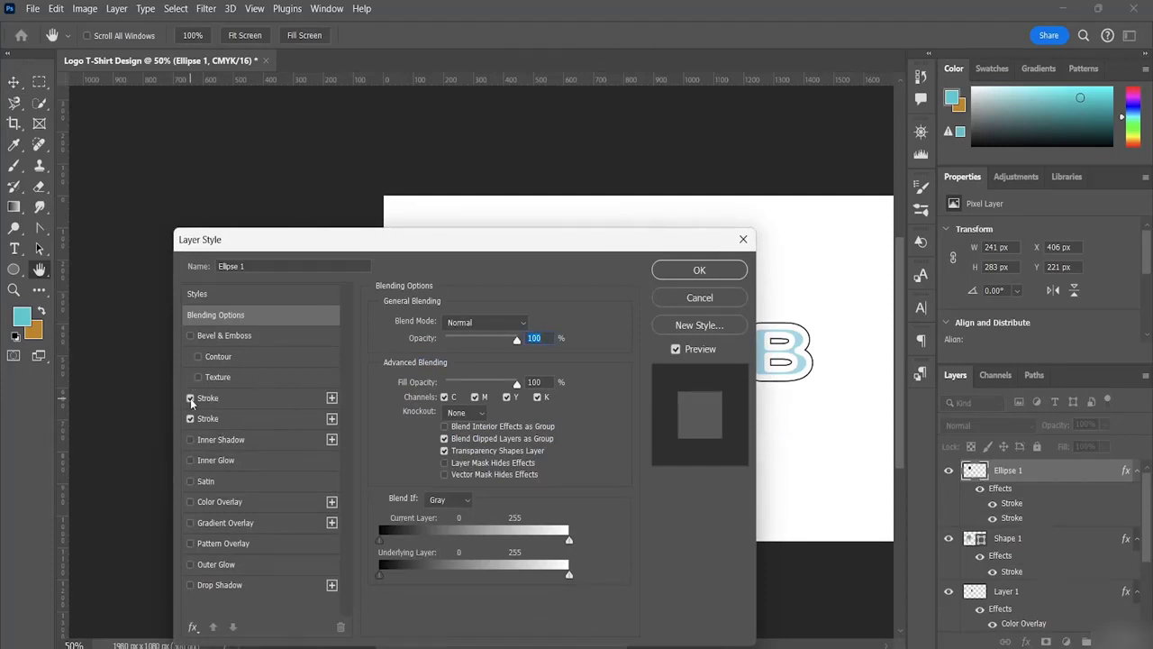
left_click_drag(568, 238, 673, 390)
key("Down")
key("Down")
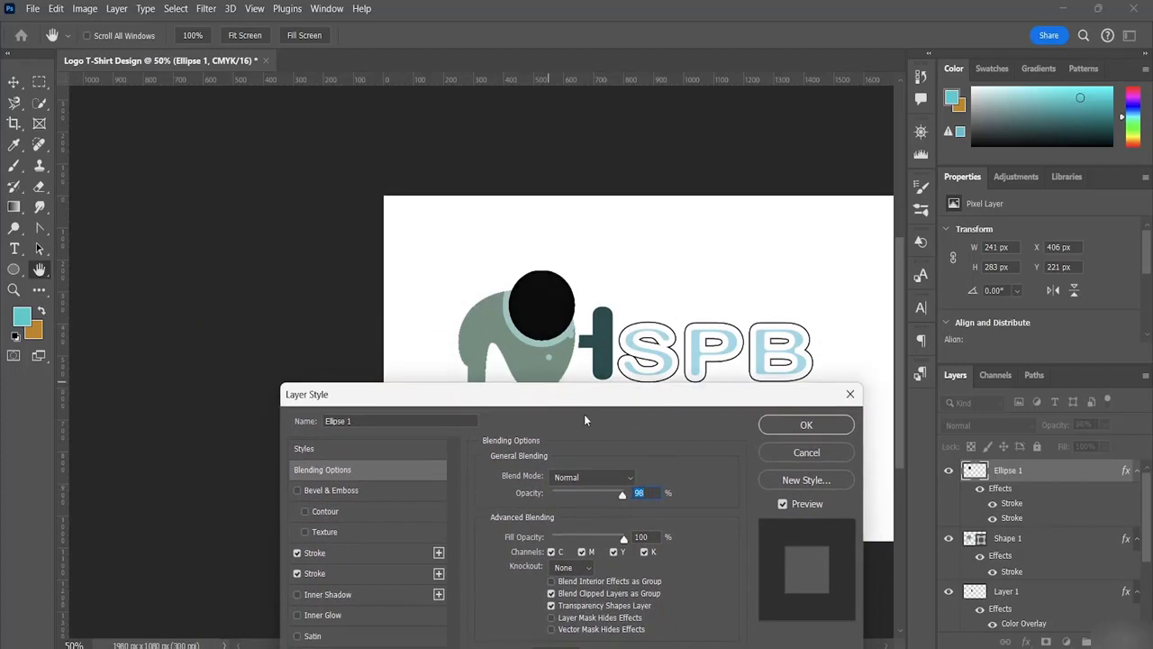
left_click_drag(596, 406, 934, 261)
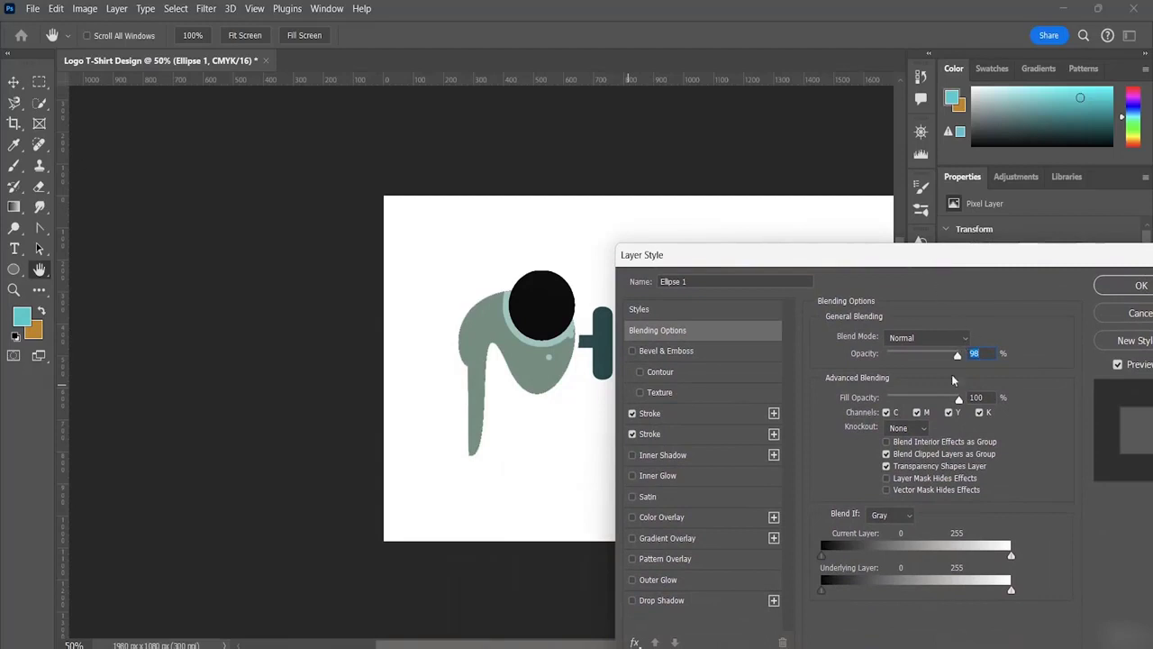
Set the colour of the circle's 20 px centred stroke to white (ffffff) and apply the layer style.
left_click(656, 412)
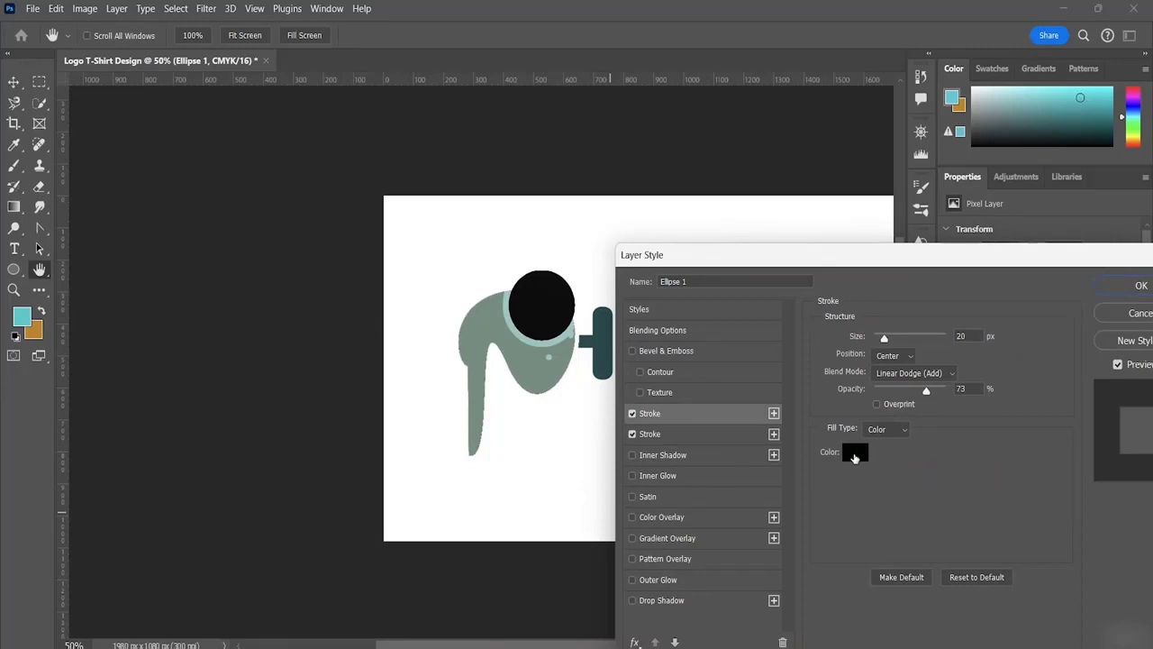
left_click(853, 453)
key("Return")
left_click(852, 454)
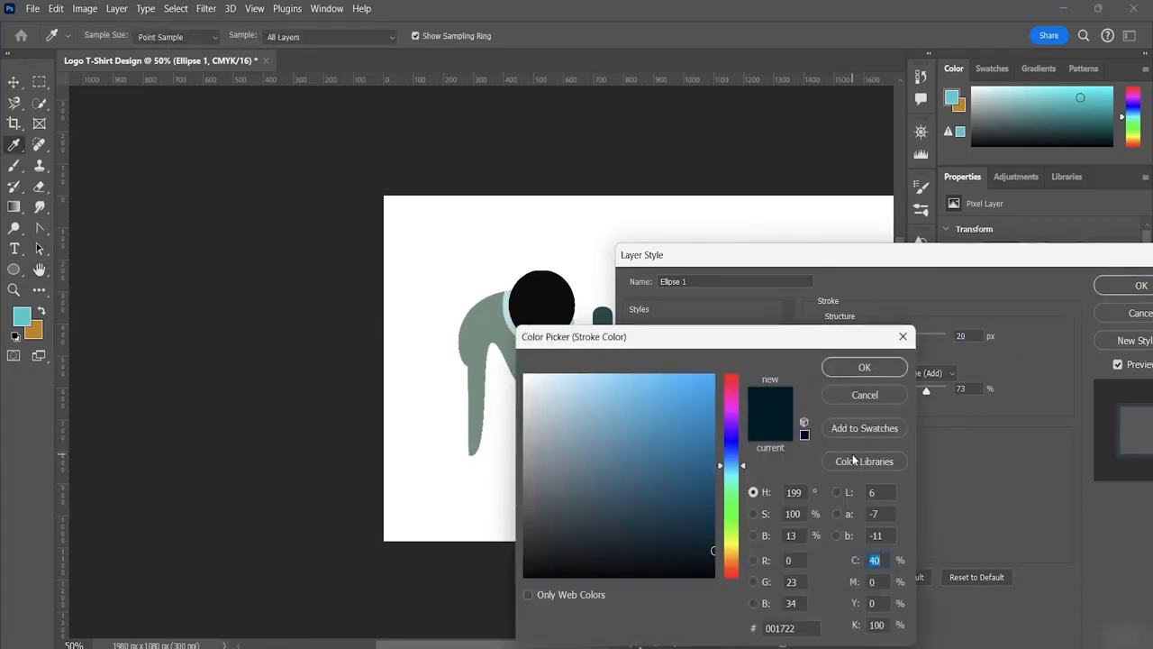
left_click(871, 559)
left_click_drag(583, 416, 494, 351)
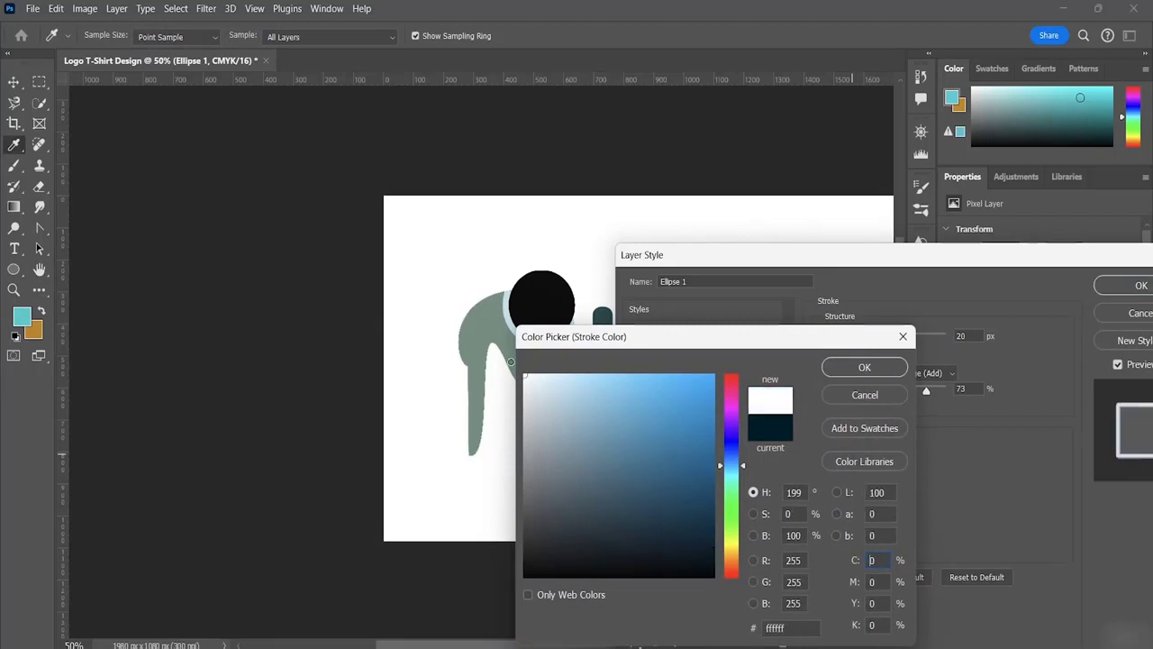
left_click(878, 367)
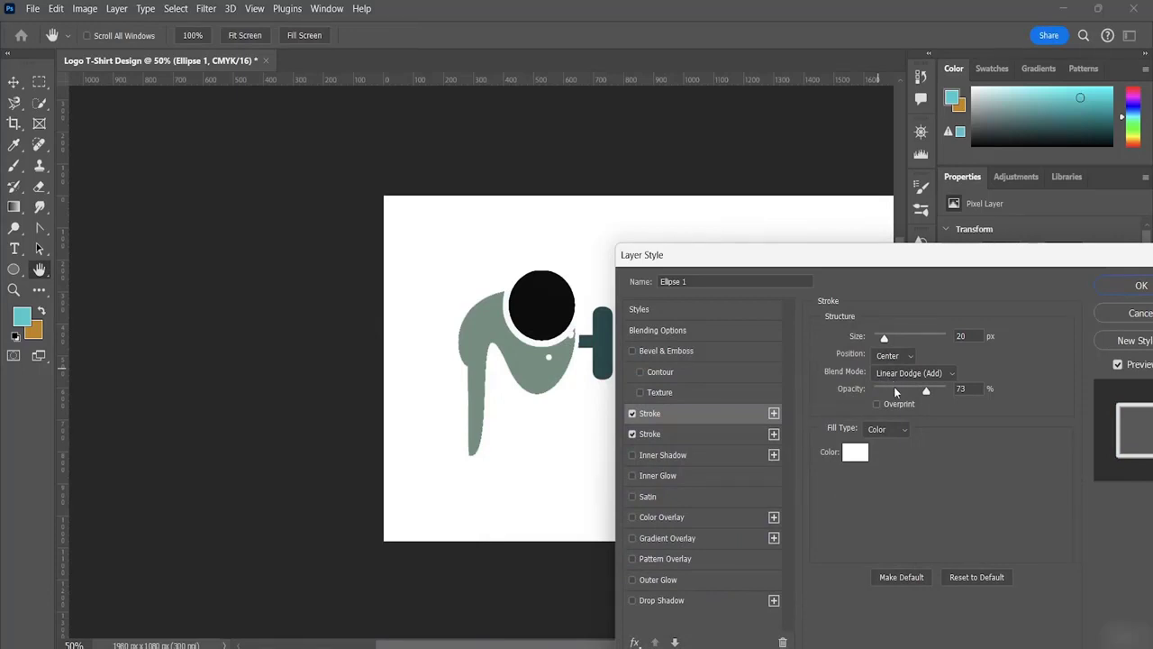
left_click(1133, 287)
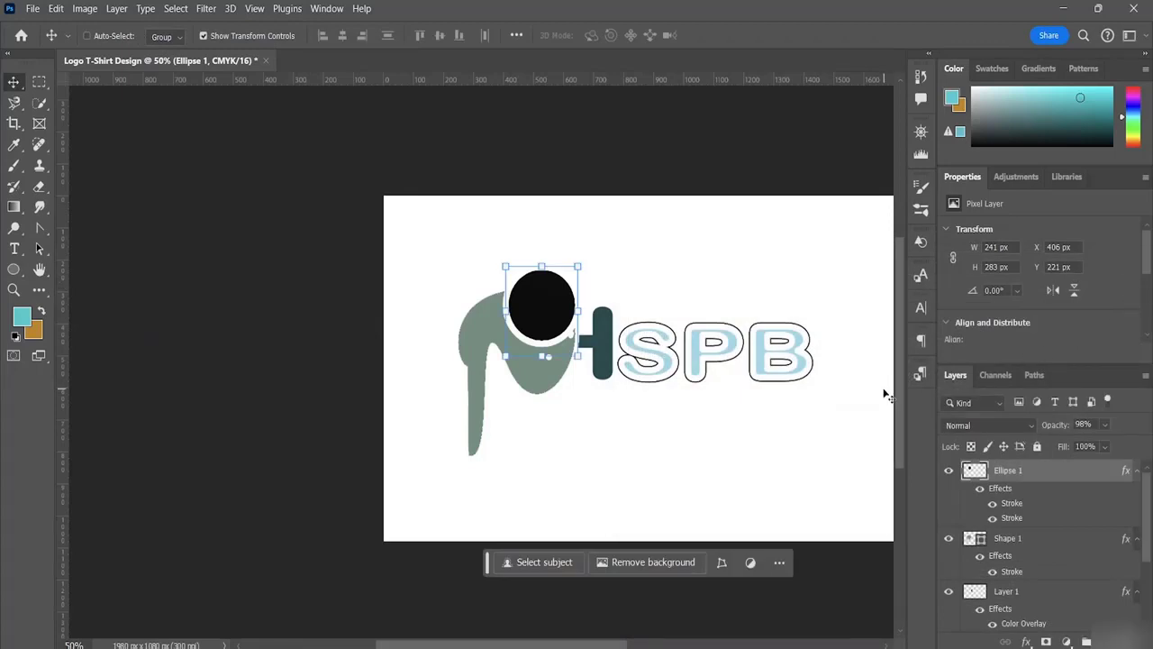
Move the outlined black circle up over the curved shape's upper edge, to about X 404 px, Y 131 px.
key("ctrl+minus")
key("ctrl+minus")
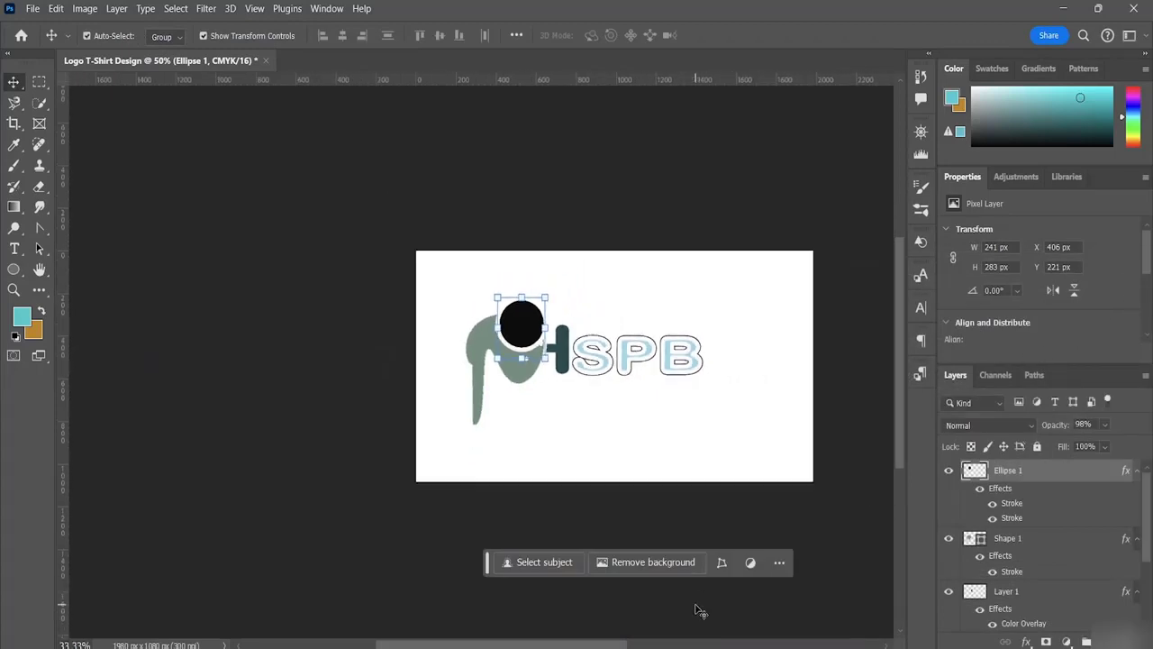
left_click(636, 438)
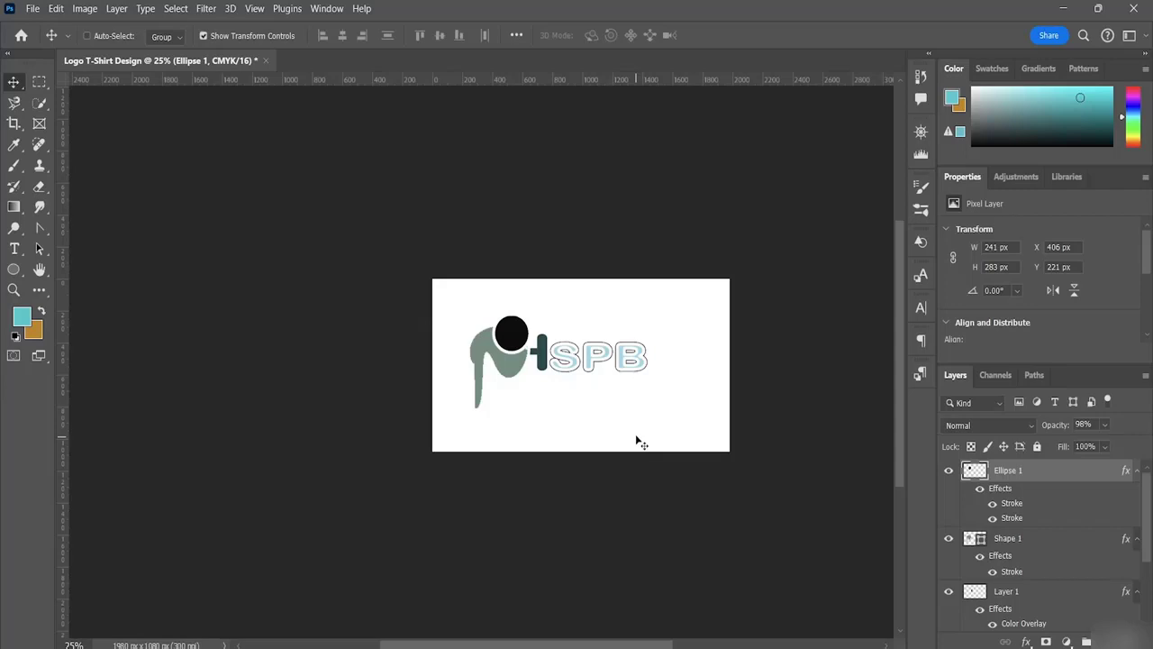
left_click(636, 438)
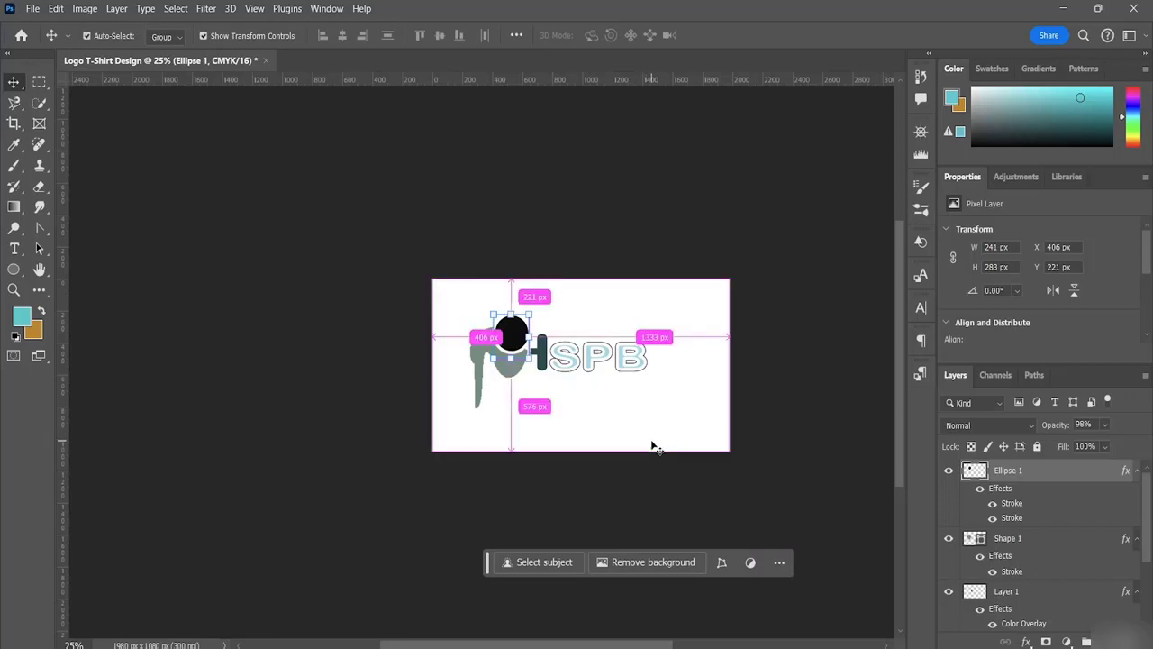
key("ctrl+plus")
key("ctrl+plus")
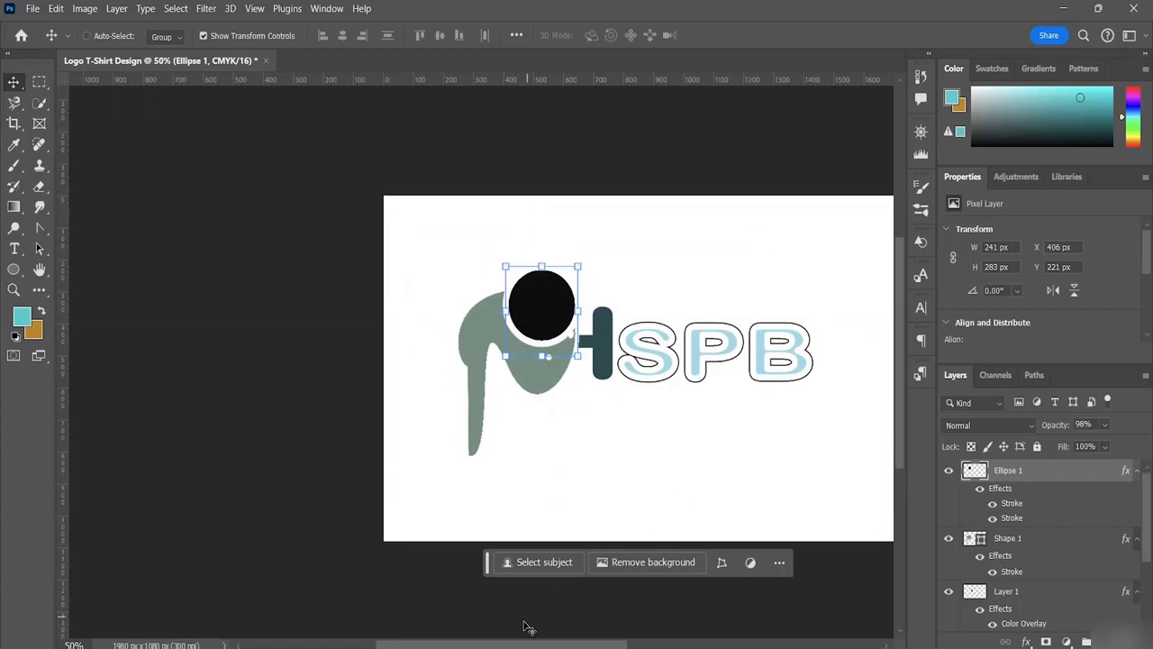
left_click_drag(523, 643, 546, 645)
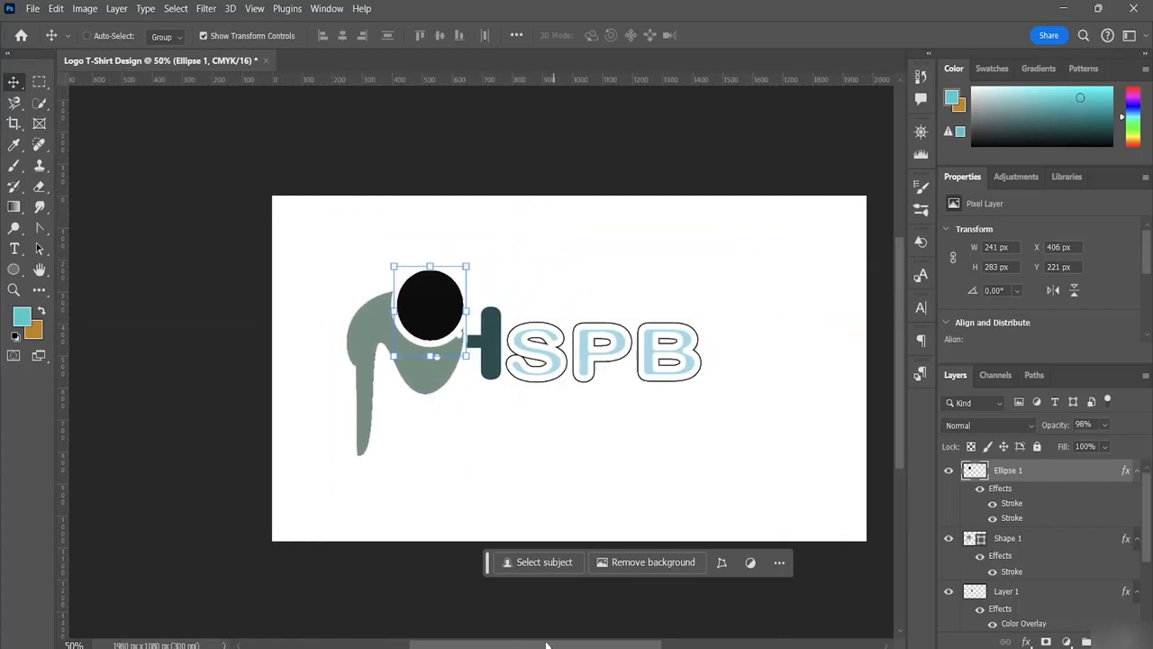
left_click_drag(322, 256, 316, 224)
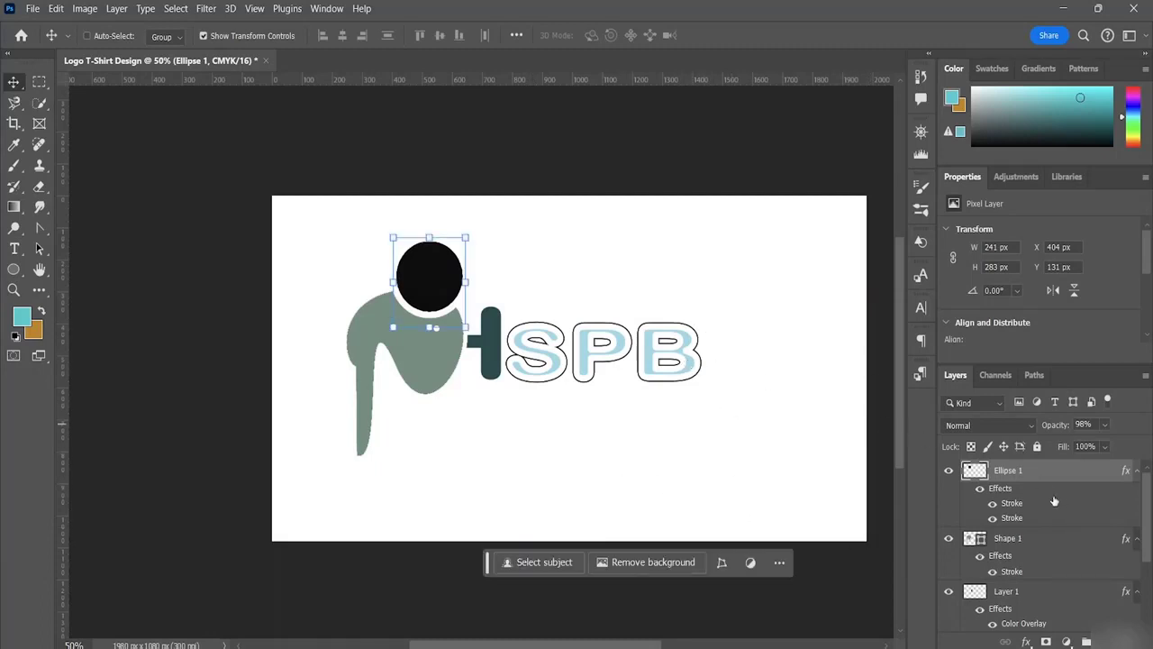
left_click(1014, 539)
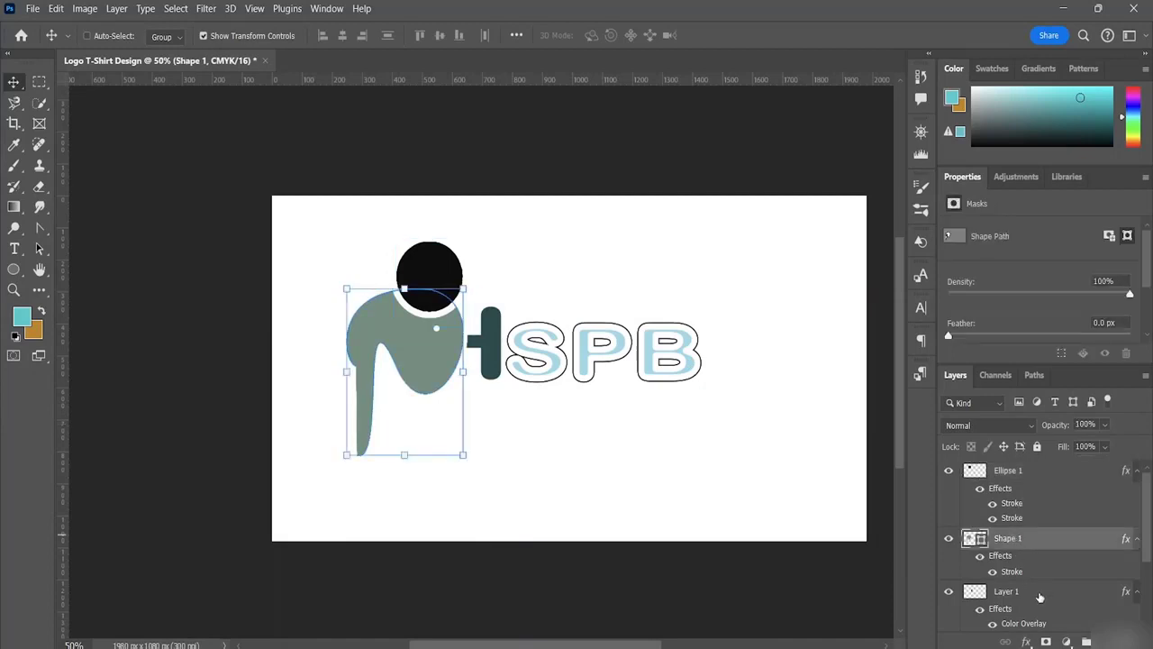
left_click(1039, 594)
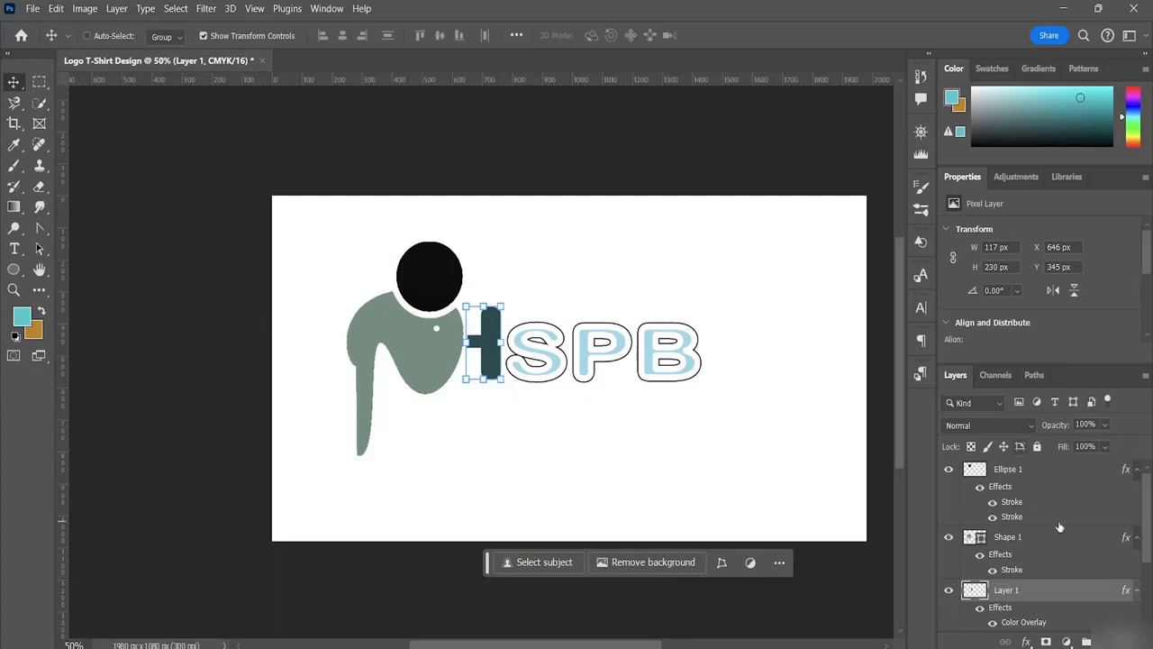
scroll(1091, 509, "up", 1)
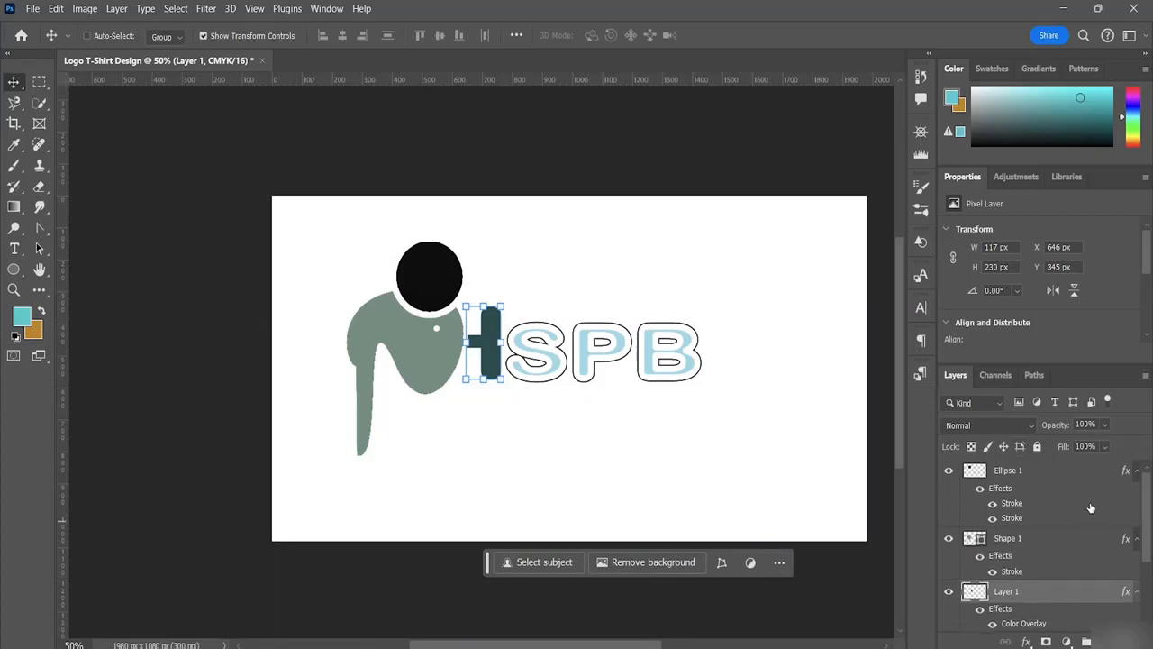
left_click(1015, 470)
scroll(1031, 581, "down", 3)
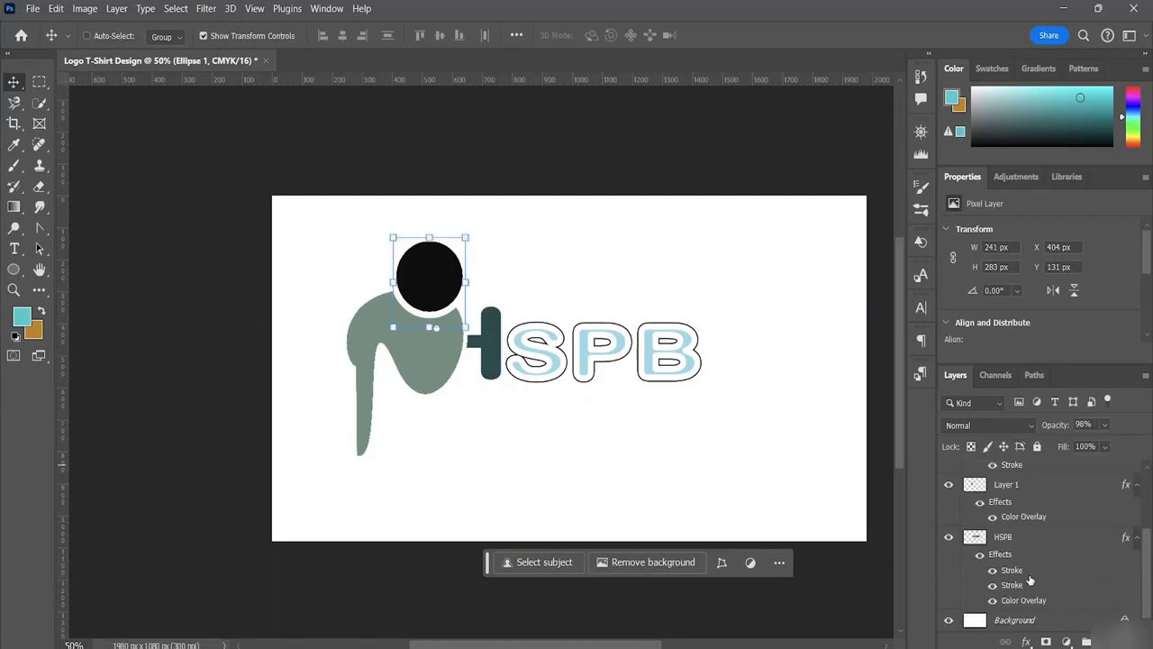
scroll(1034, 576, "up", 3)
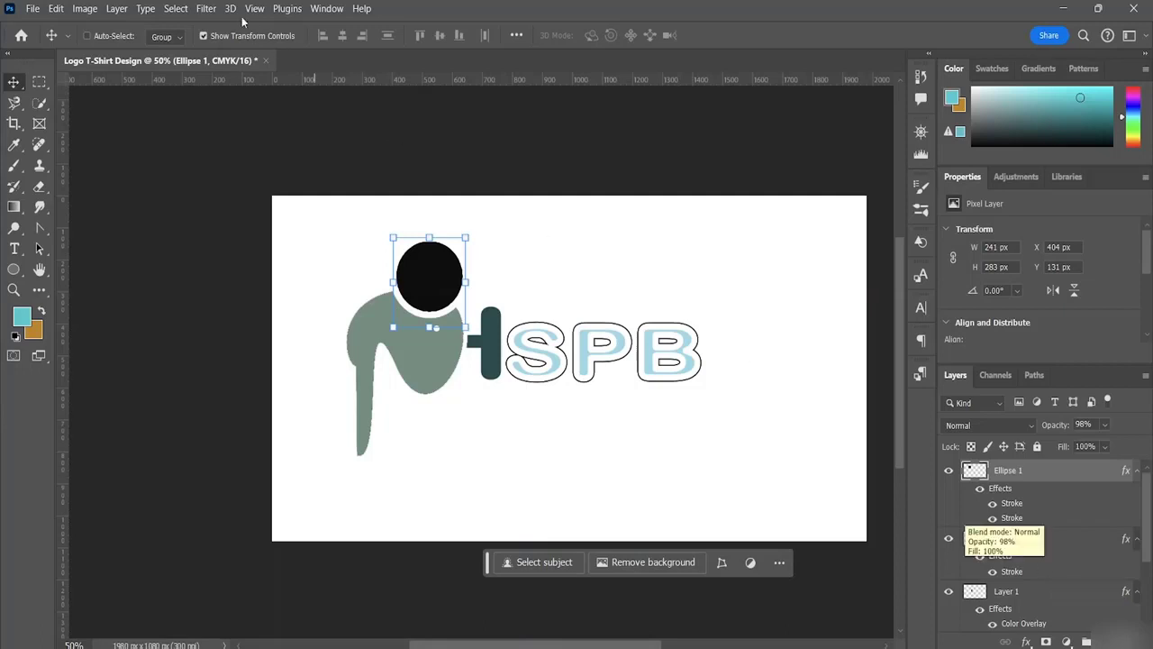
left_click(109, 41)
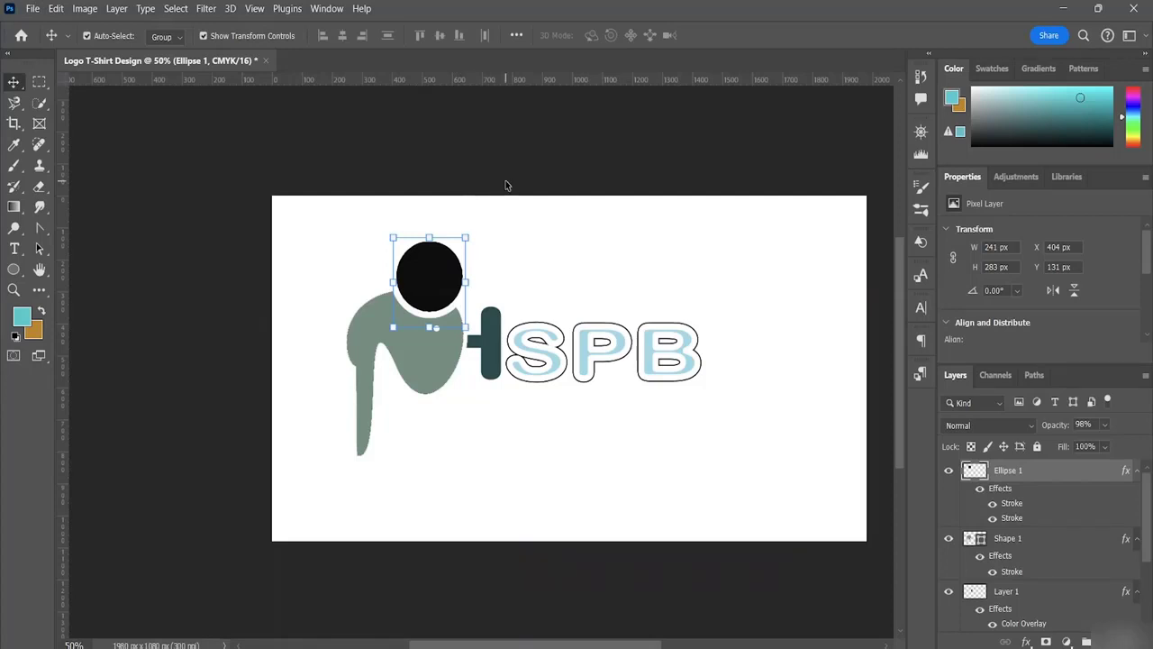
Preview the logo as a PNG-24 in Save for Web at 50% and close the export window.
key("ctrl+alt+shift+s")
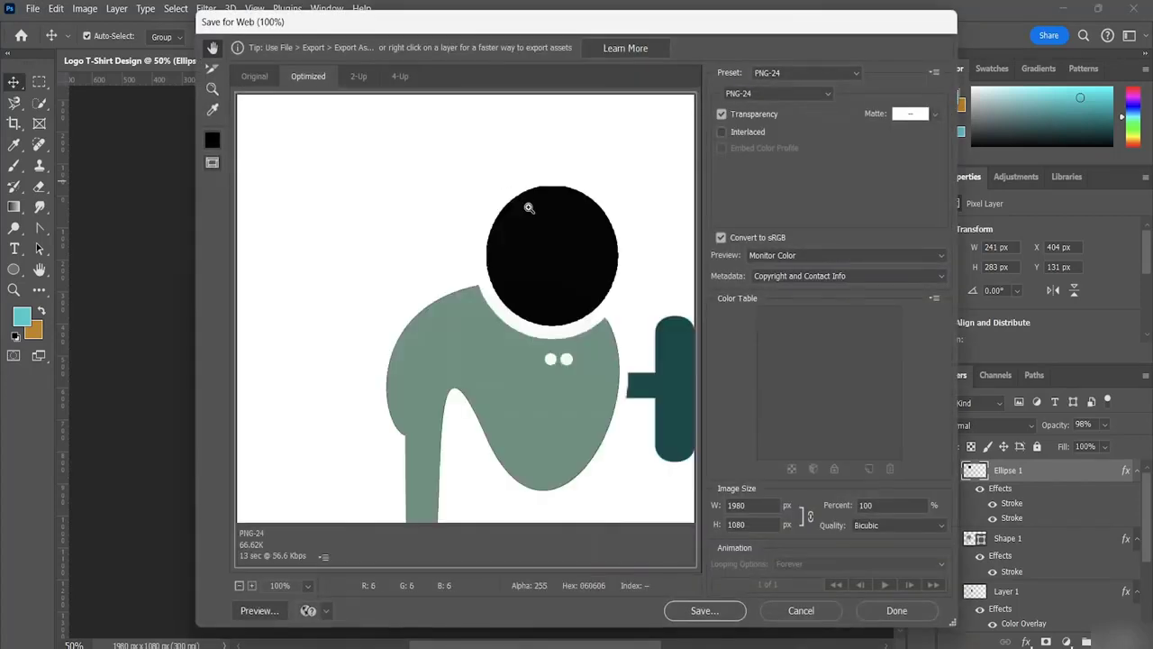
key("ctrl+minus")
key("ctrl+minus")
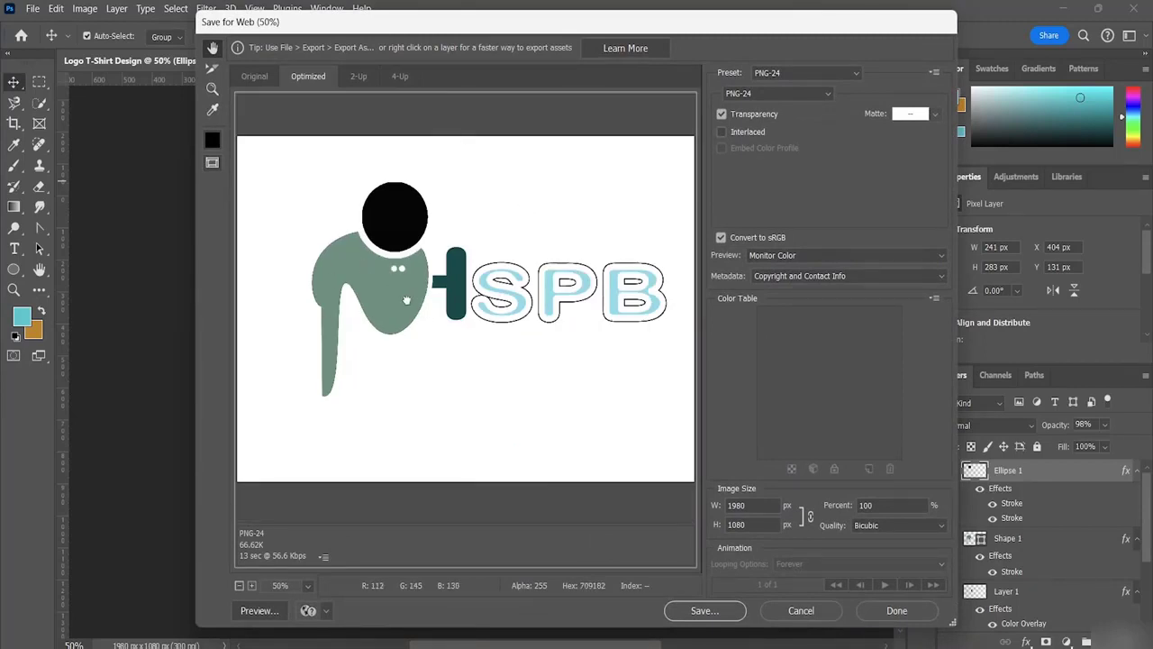
left_click_drag(539, 294, 646, 327)
left_click_drag(486, 246, 495, 366)
left_click(894, 612)
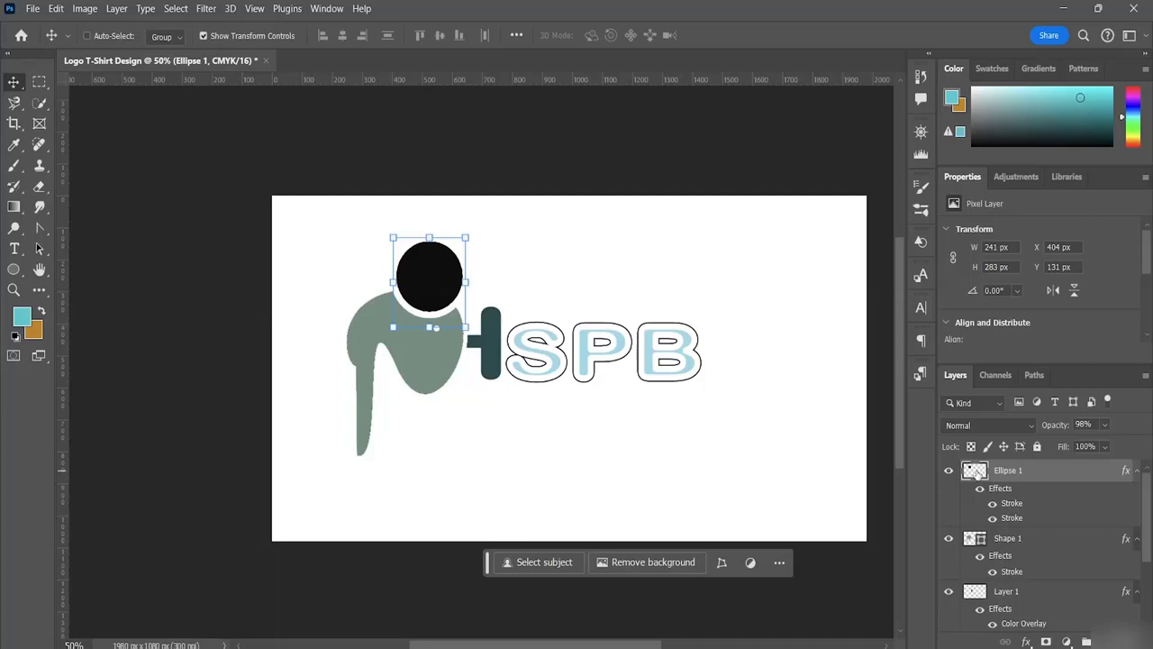
Add a dark teal Color Overlay (006b82) to the Ellipse 1 layer and apply the layer style.
double_click(975, 470)
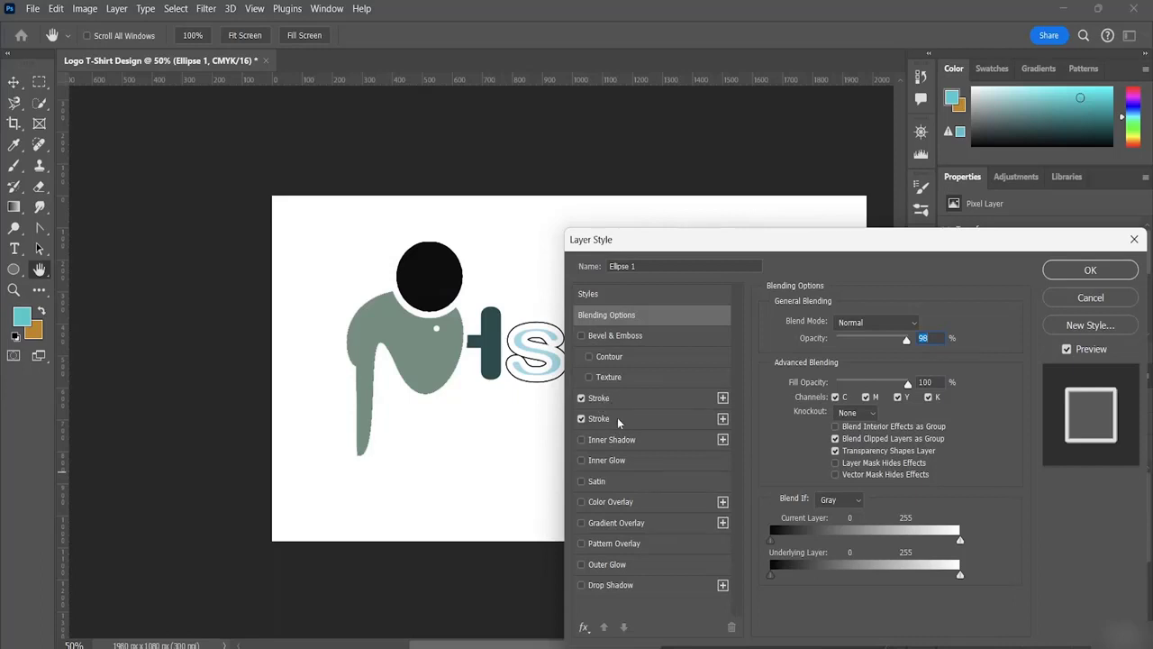
left_click(605, 502)
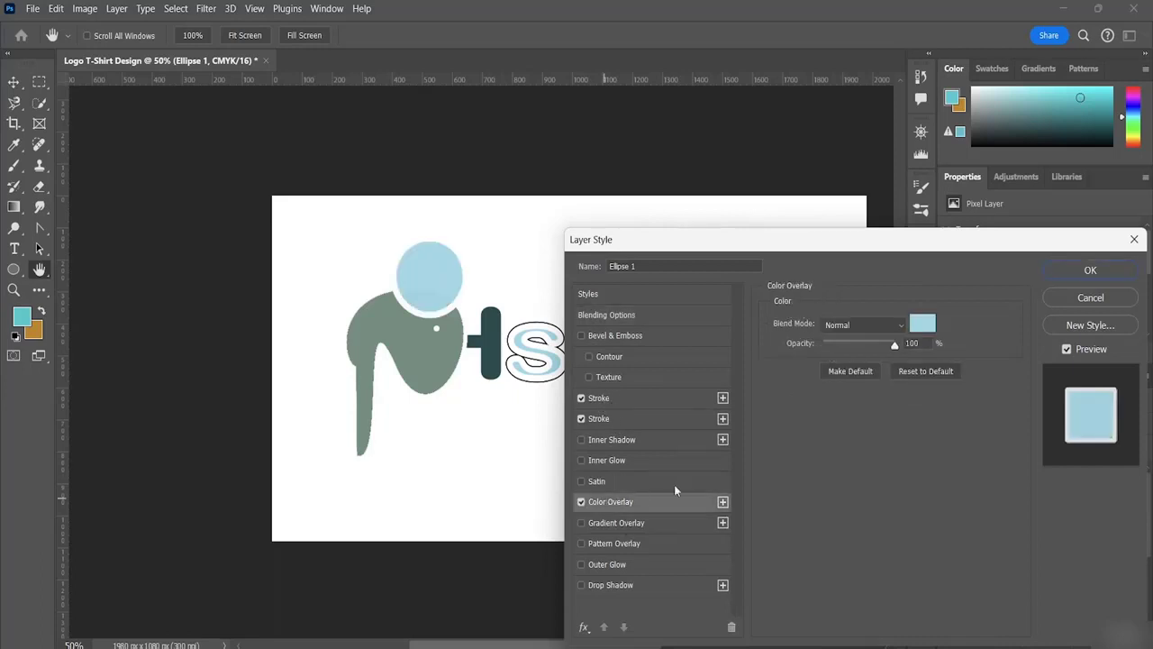
left_click(929, 329)
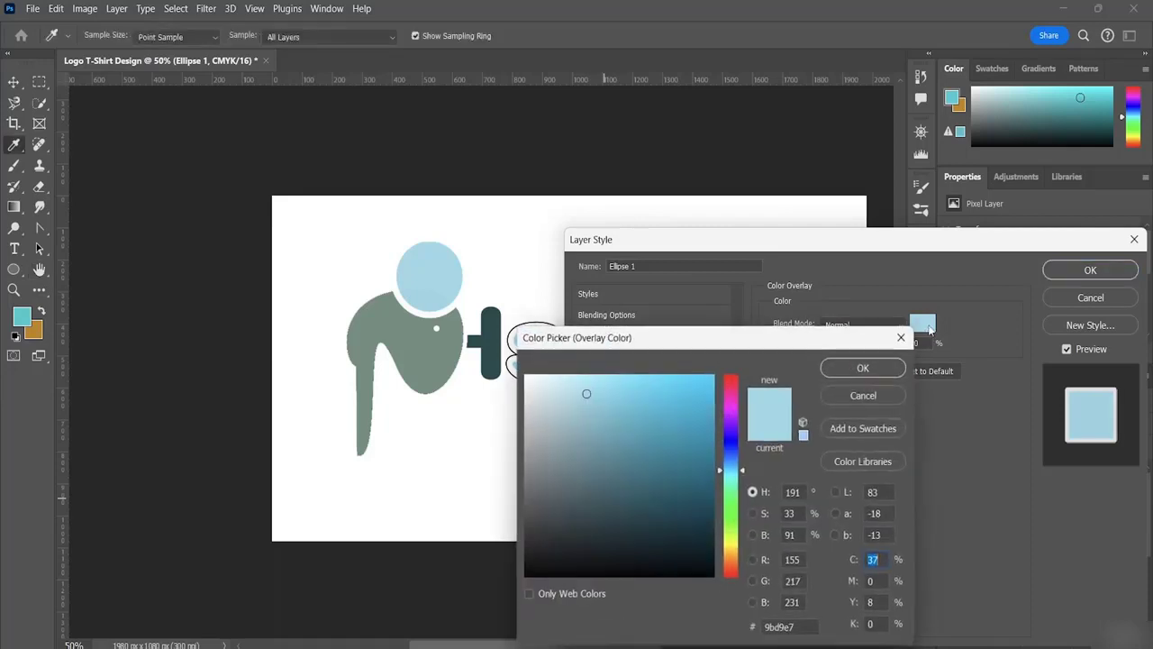
left_click(658, 486)
mouse_move(657, 486)
left_mouse_down()
mouse_move(713, 501)
mouse_move(718, 475)
mouse_move(738, 471)
left_mouse_up()
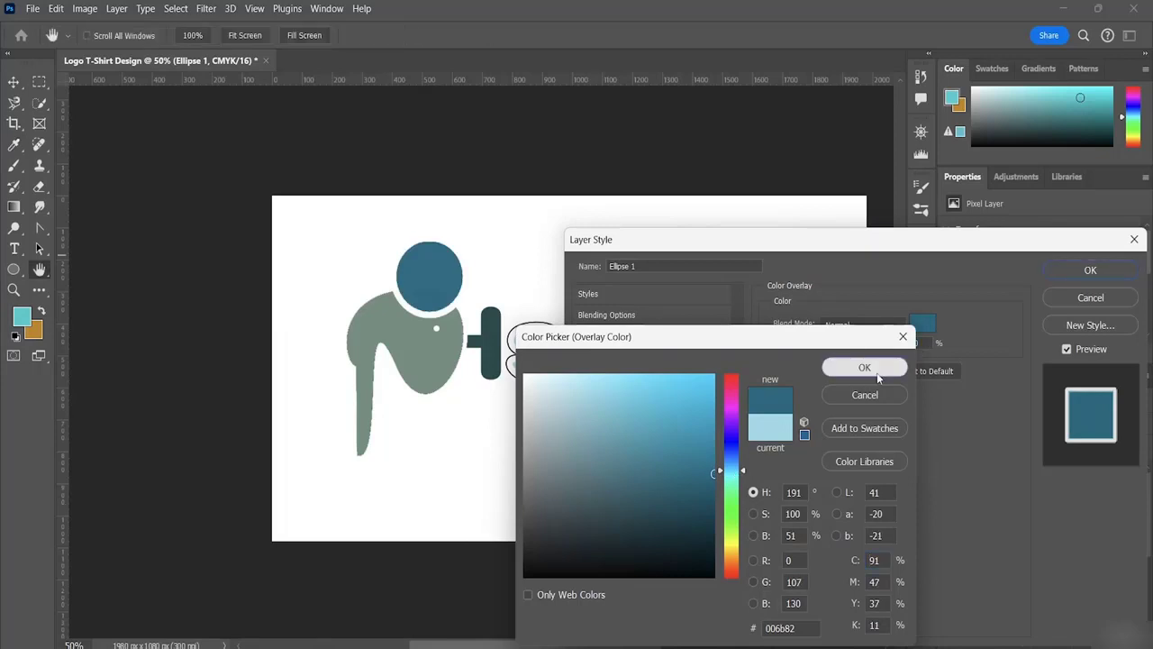
left_click(877, 373)
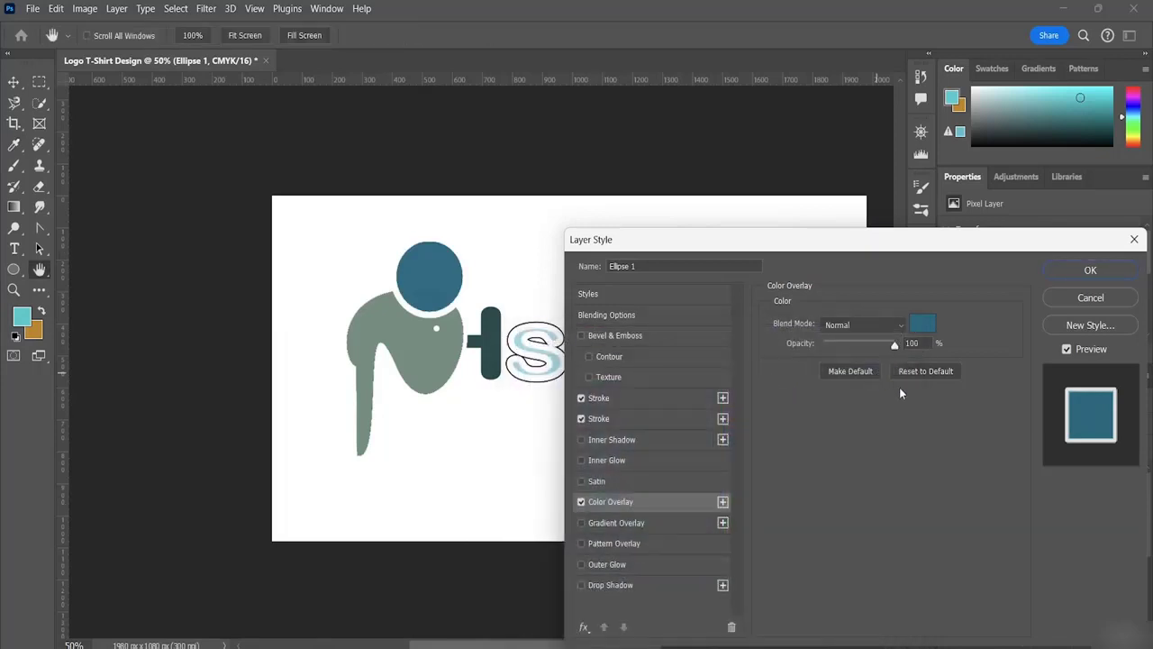
left_click(1101, 273)
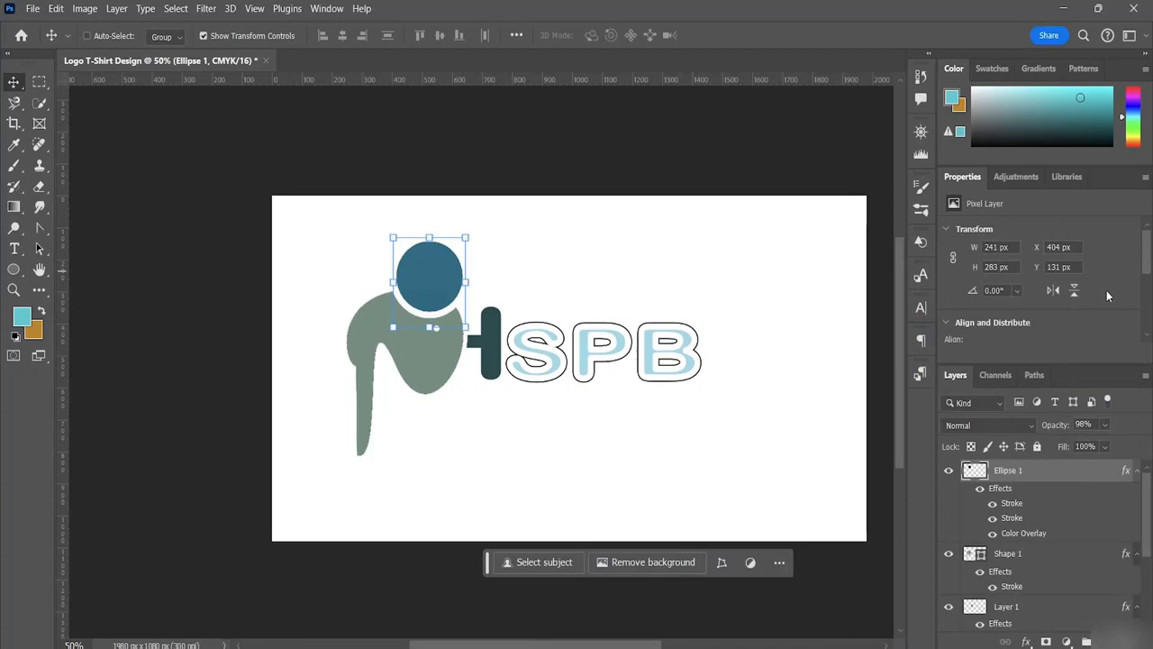
Add a black Solid Color fill layer directly above the Background layer.
scroll(1025, 534, "down", 3)
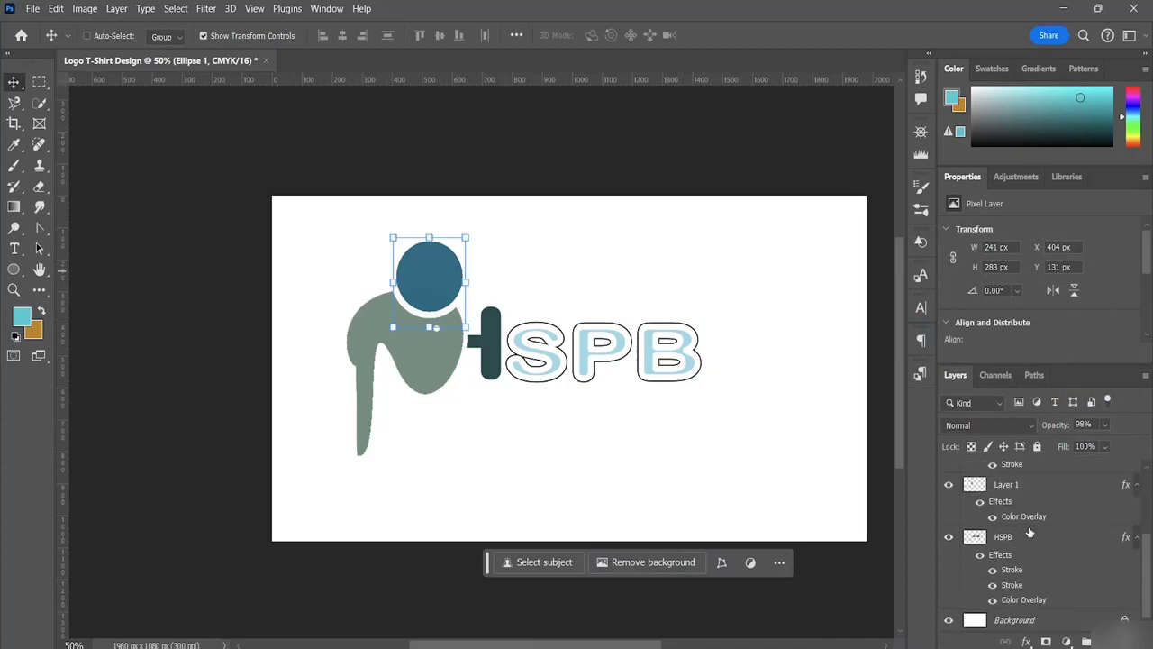
left_click(1029, 621)
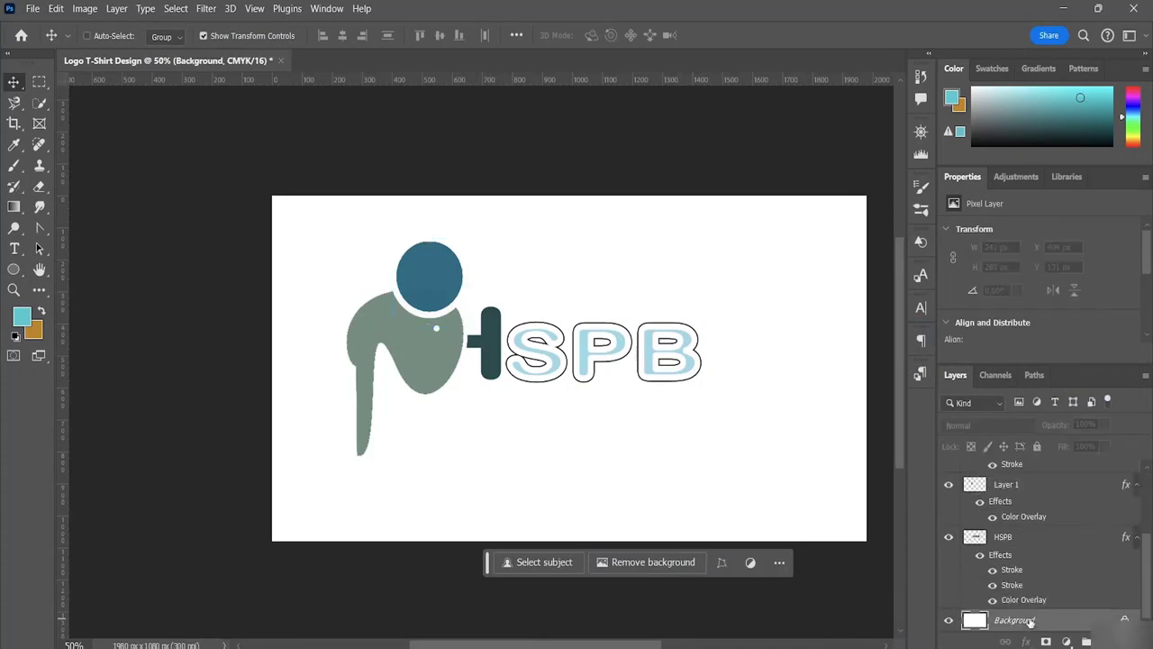
left_click(1066, 641)
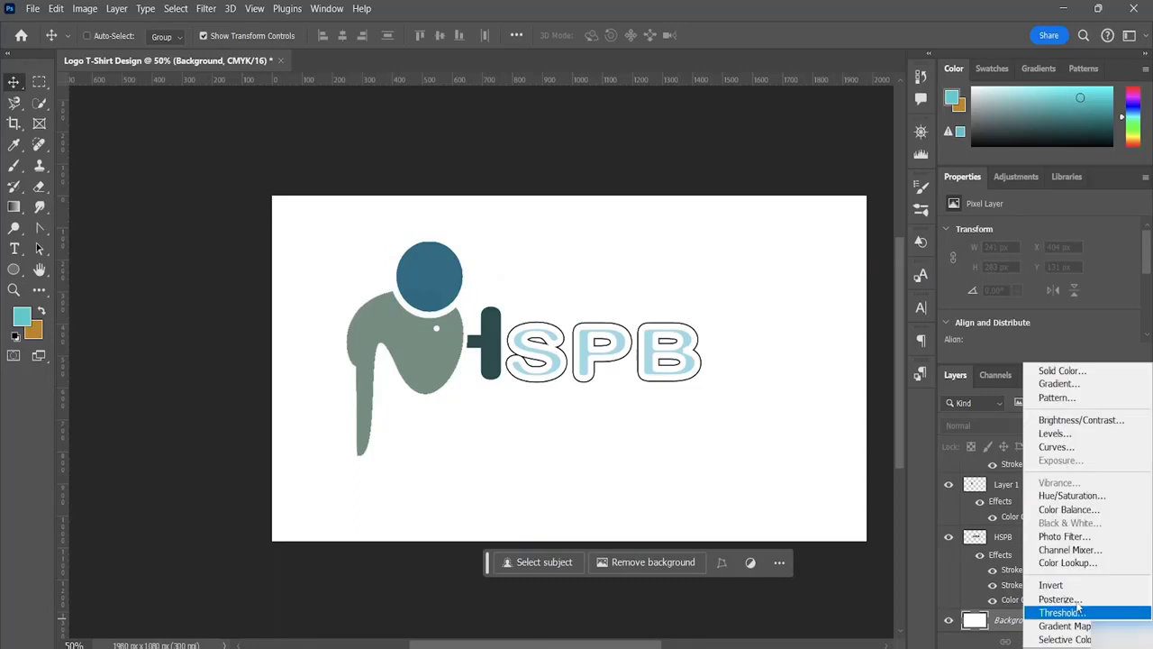
left_click(1061, 370)
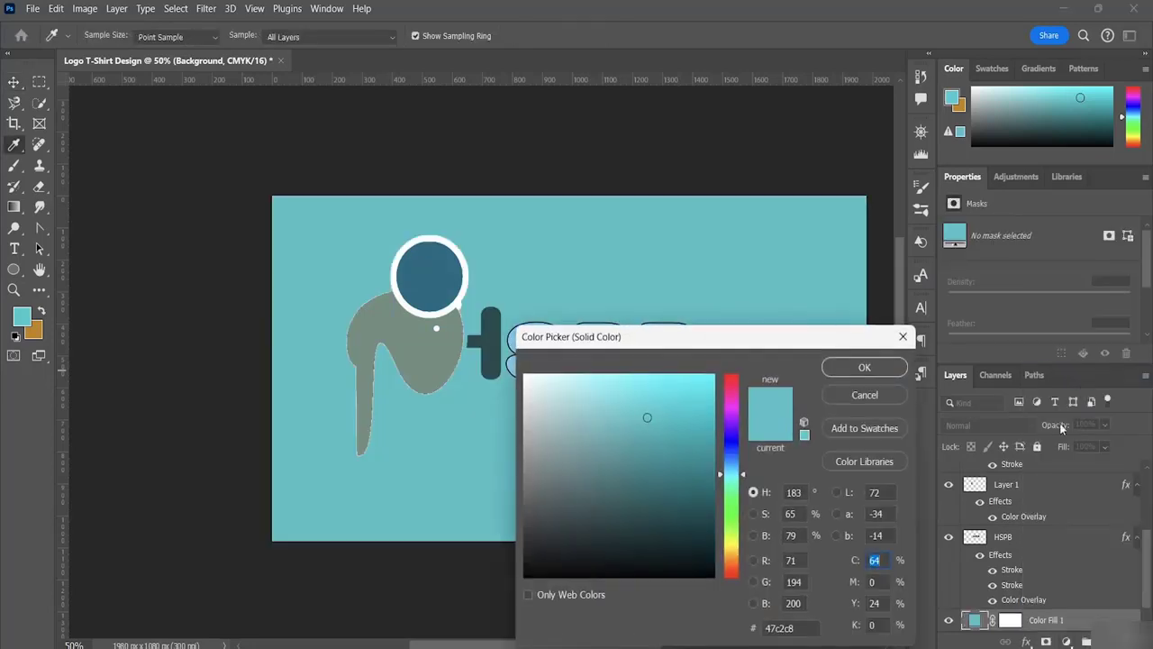
mouse_move(645, 418)
left_mouse_down()
mouse_move(631, 541)
mouse_move(600, 643)
mouse_move(706, 647)
left_mouse_up()
left_click(874, 371)
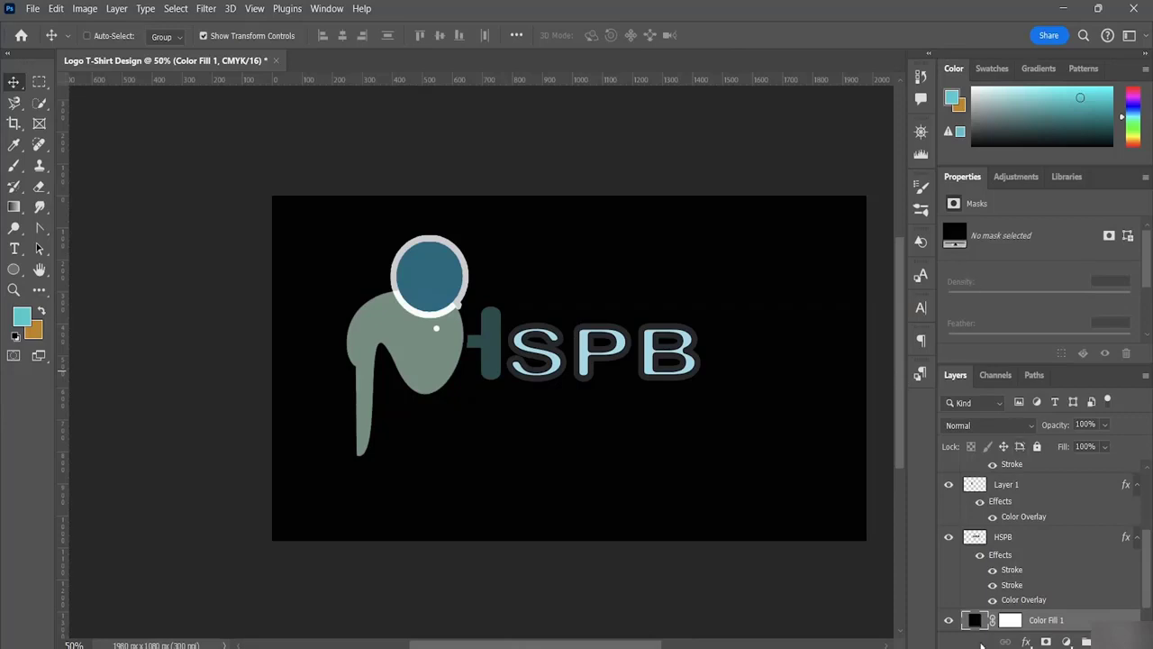
Change the colour of the solid fill layer behind the logo to white (ffffff).
double_click(973, 621)
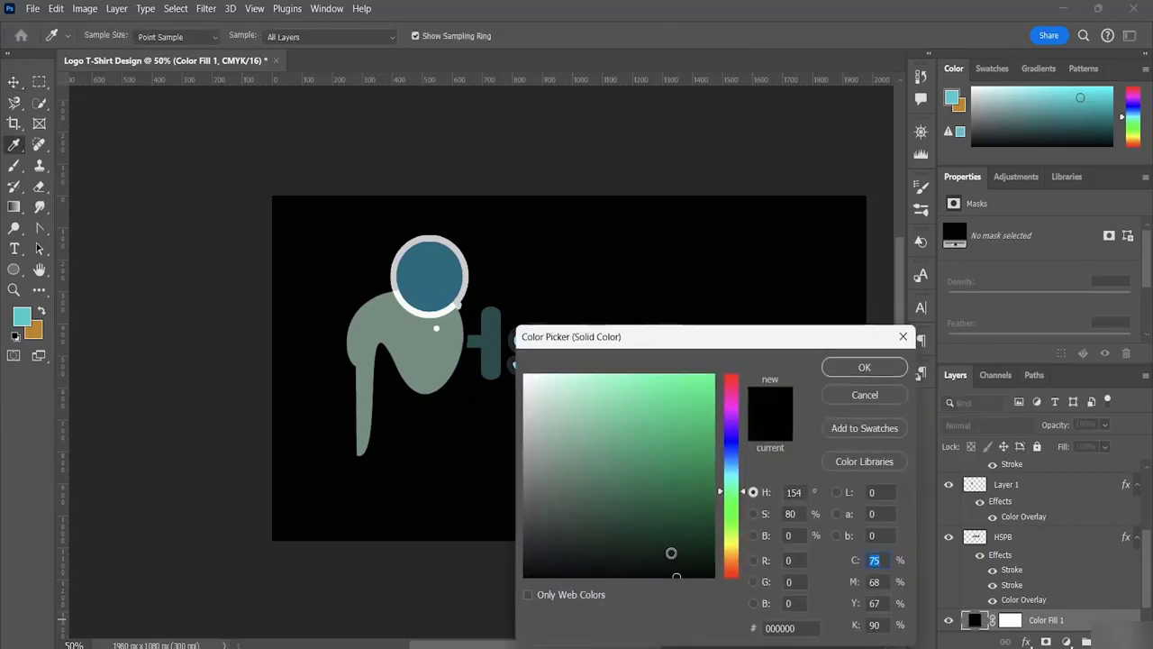
left_click(525, 374)
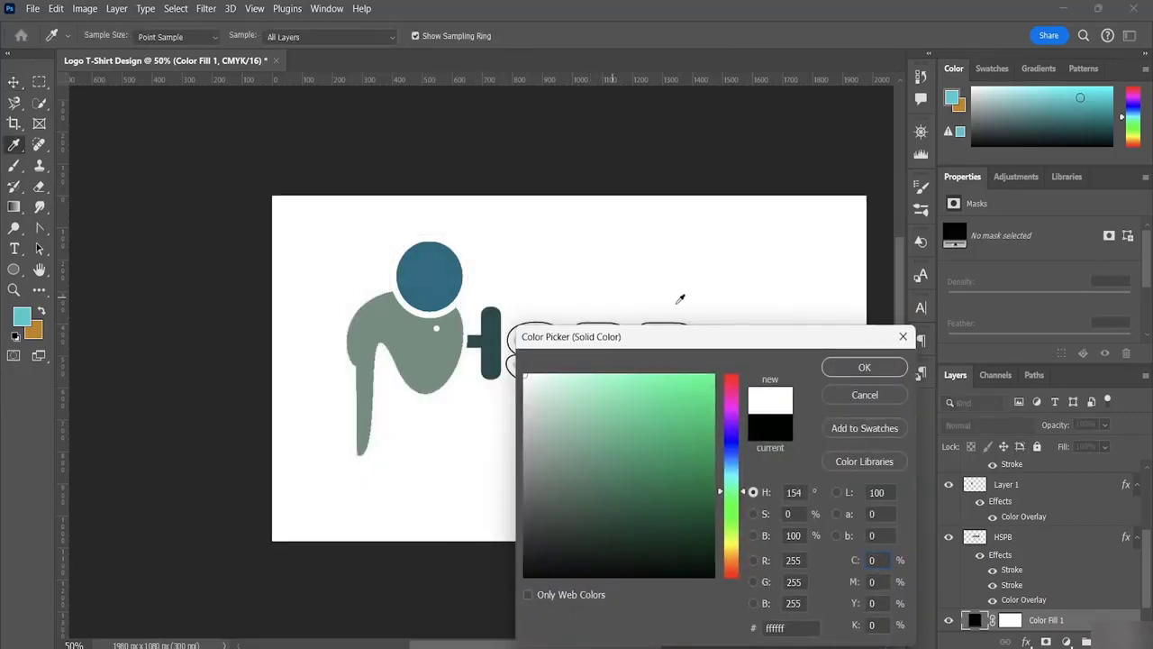
left_click(864, 368)
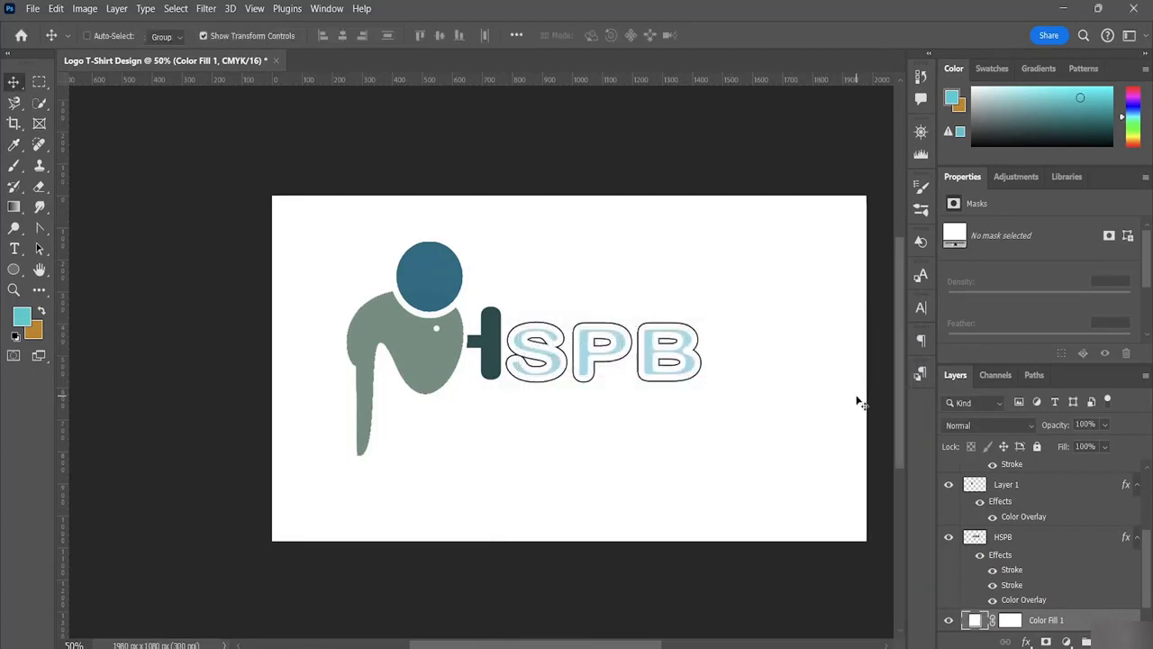
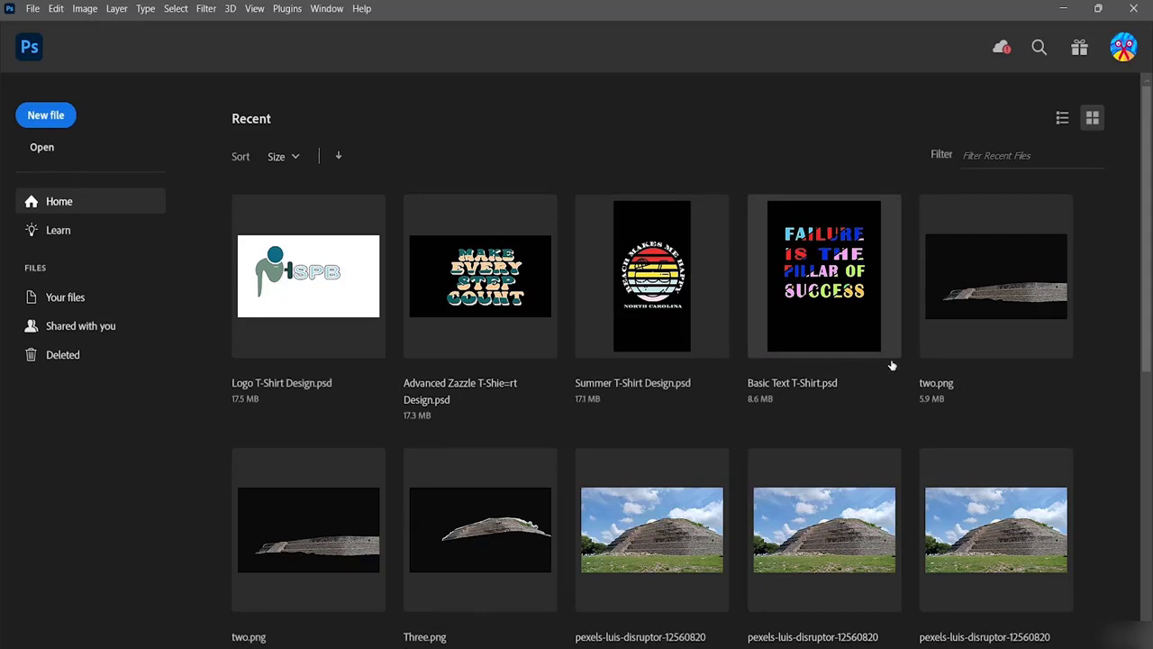
Create a new 1980 x 1080 px, 300 ppi, 16-bit CMYK document with a white background, named Class Project 2.
left_click(44, 125)
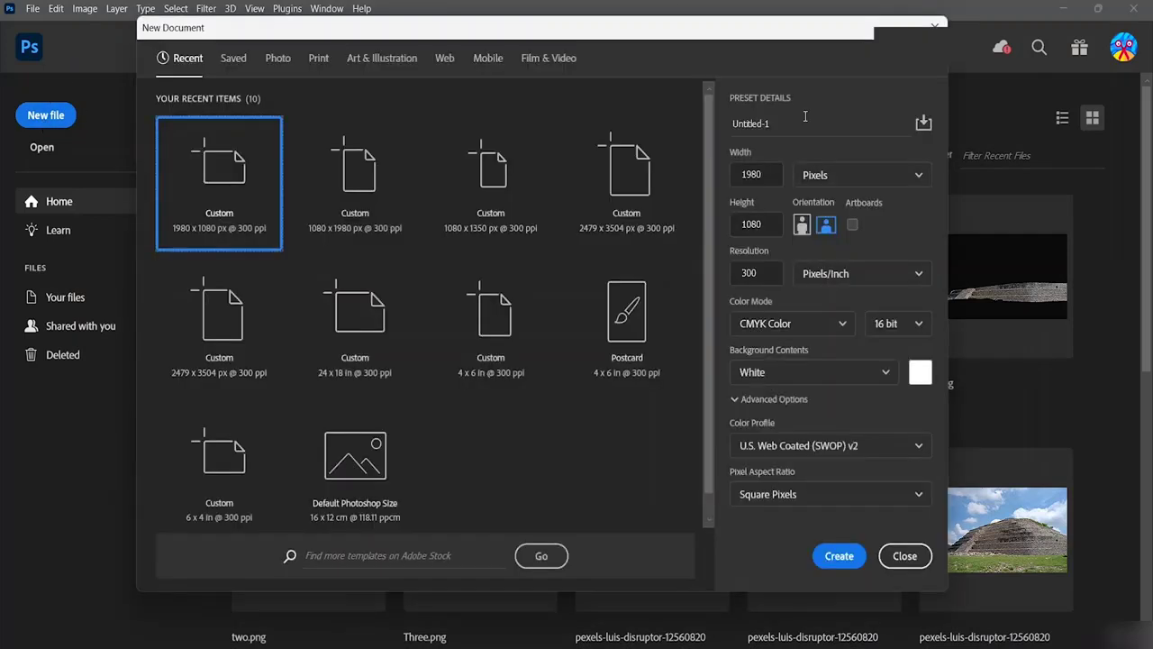
double_click(791, 121)
key("BackSpace")
key("BackSpace")
key("BackSpace")
key("BackSpace")
key("BackSpace")
key("BackSpace")
key("BackSpace")
key("BackSpace")
key("BackSpace")
key("BackSpace")
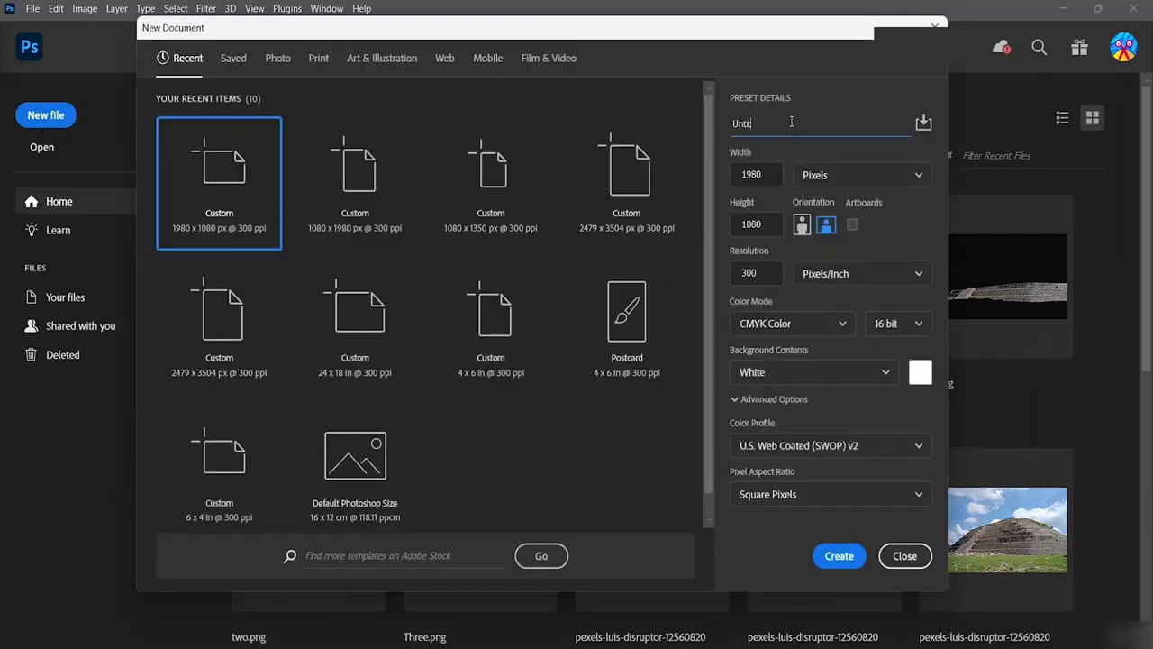
type("Class PRojre")
key("BackSpace")
key("BackSpace")
key("BackSpace")
key("BackSpace")
key("BackSpace")
type("roject 2")
left_click(840, 556)
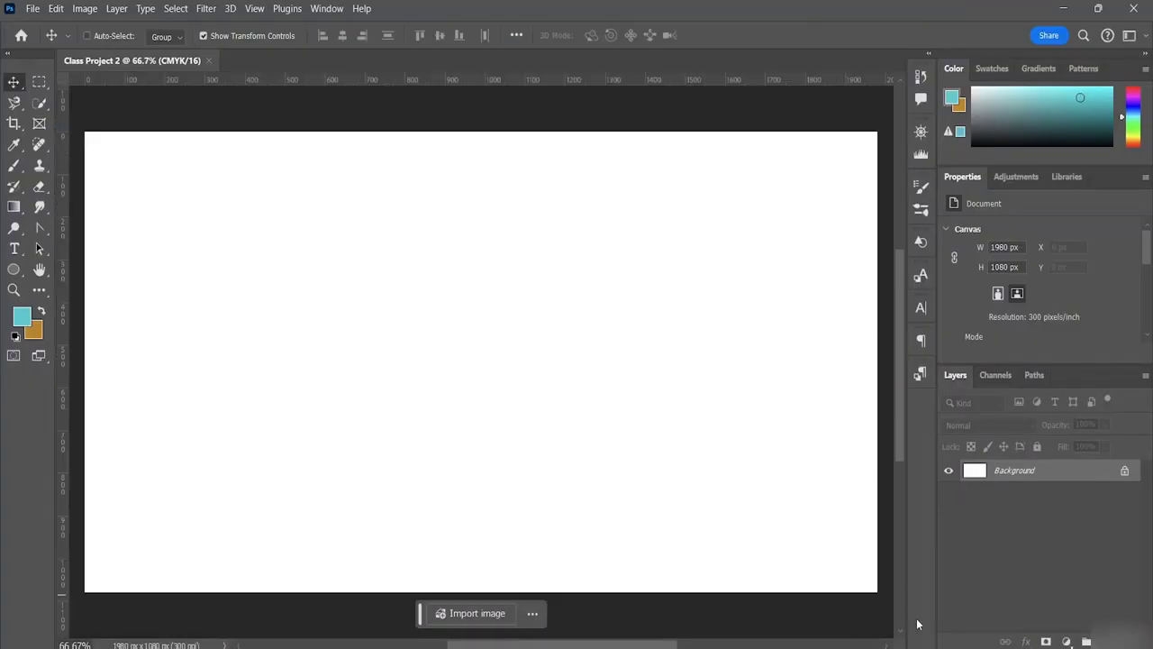
Add a dark grey (4d4d4d) Solid Color fill layer above the Background layer.
left_click(1066, 641)
left_click(1080, 364)
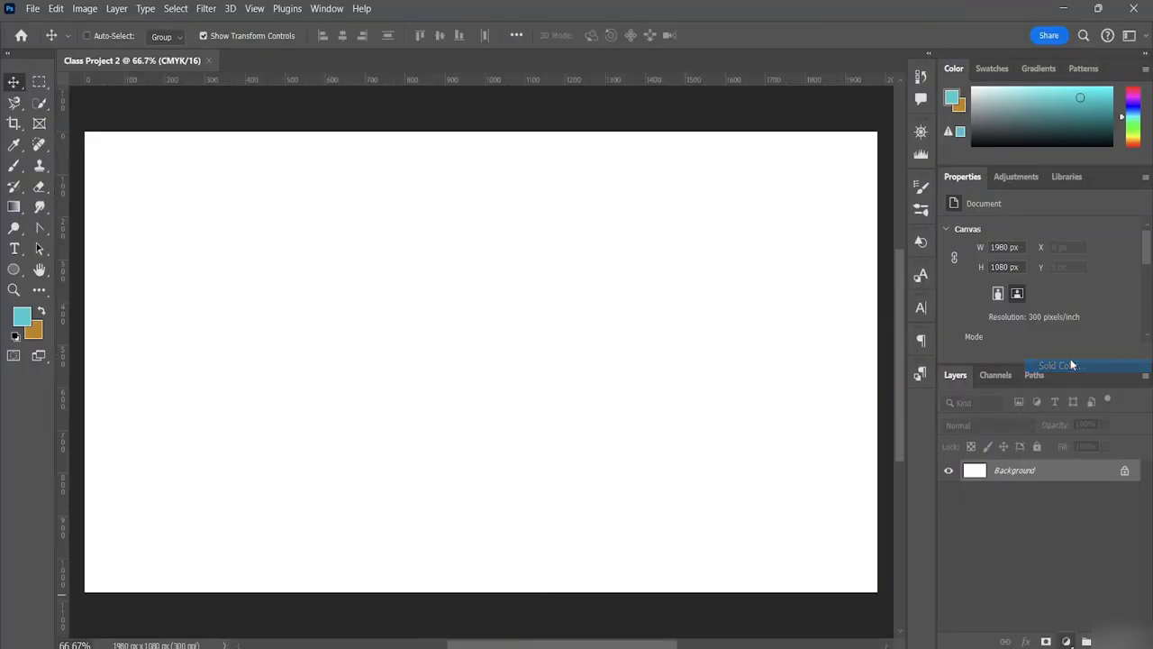
mouse_move(644, 418)
left_mouse_down()
mouse_move(515, 525)
mouse_move(504, 556)
left_mouse_up()
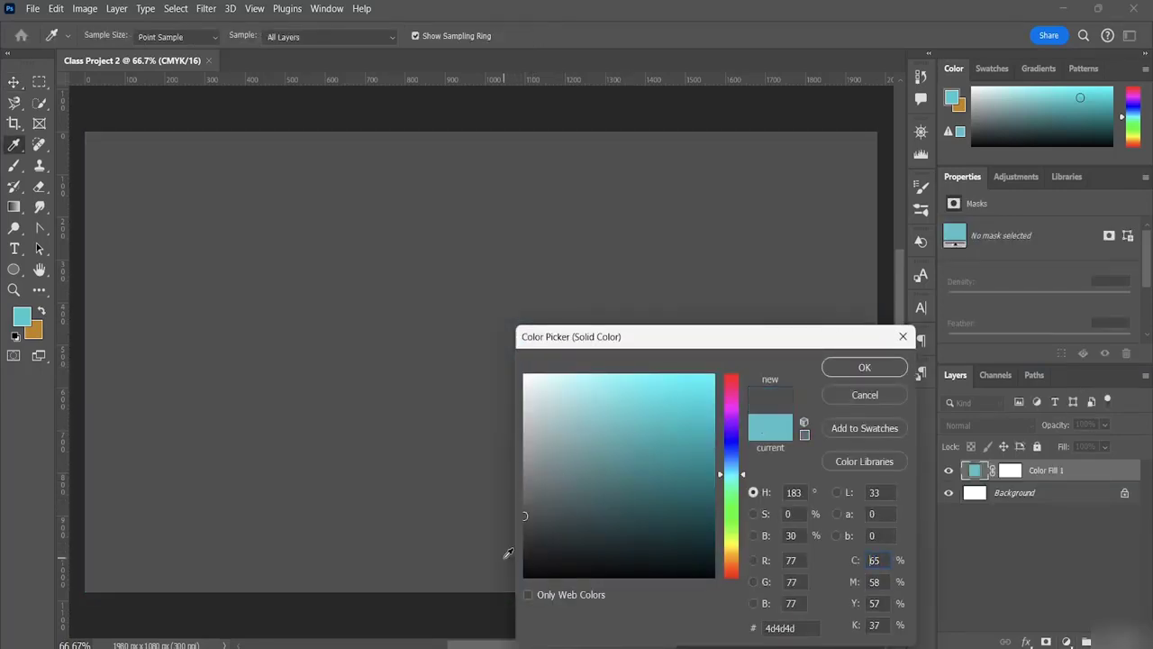
left_click(863, 369)
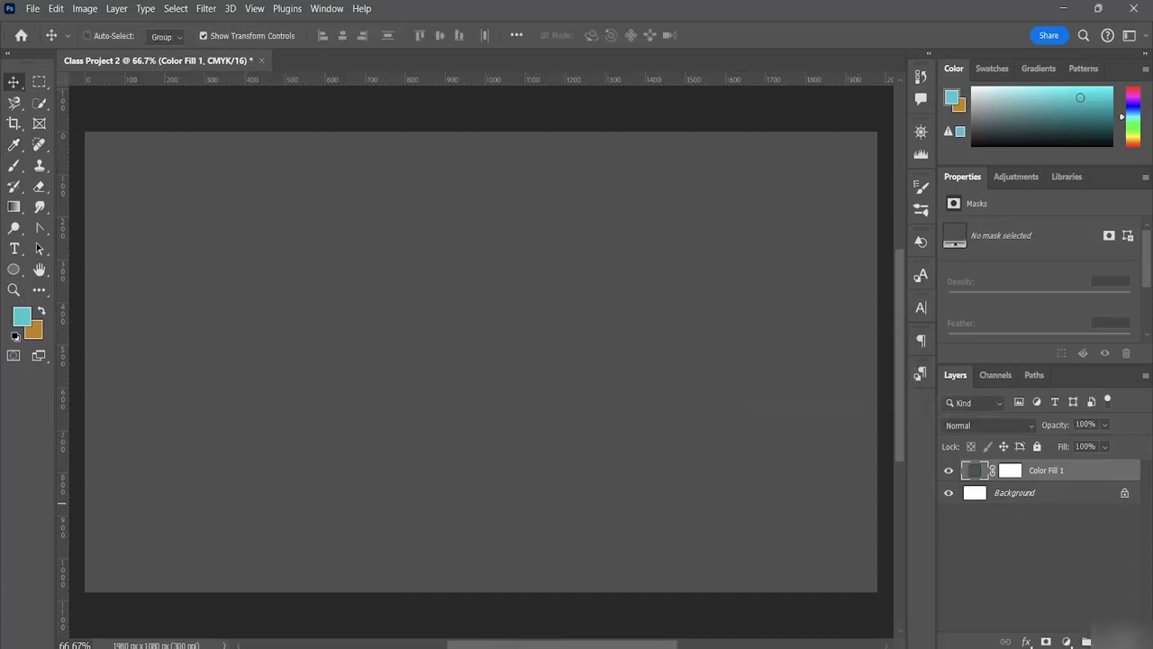
Add new layers and place the text RUN in 18 pt Arial Rounded MT Bold on the upper part of the canvas.
left_click(1070, 642)
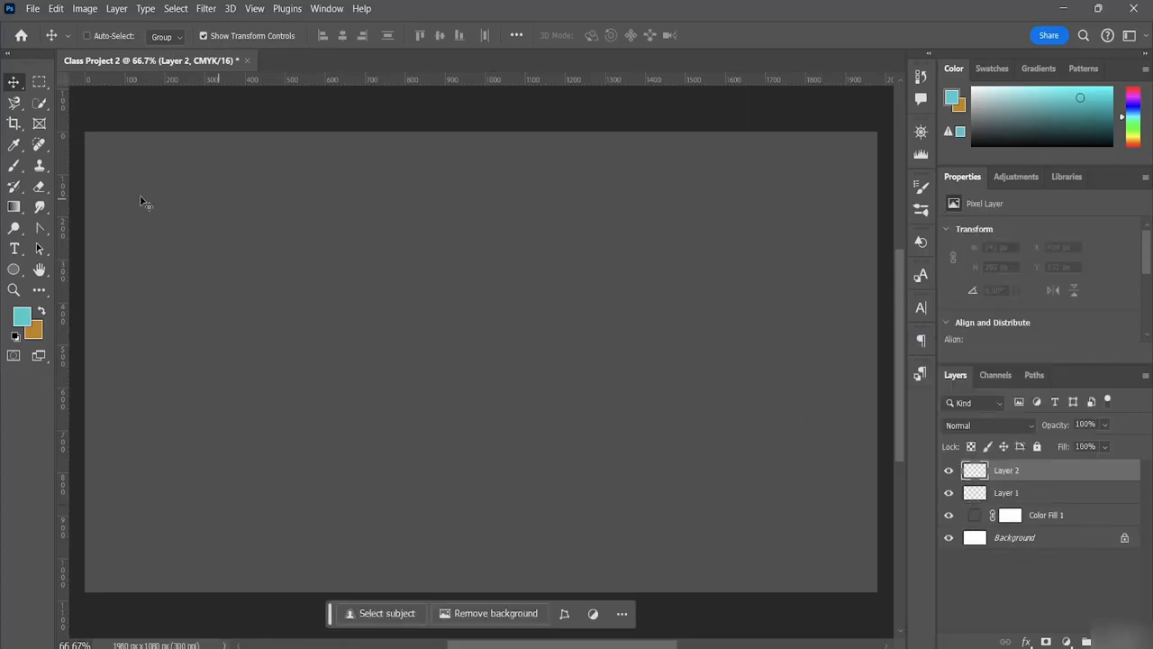
left_click(15, 250)
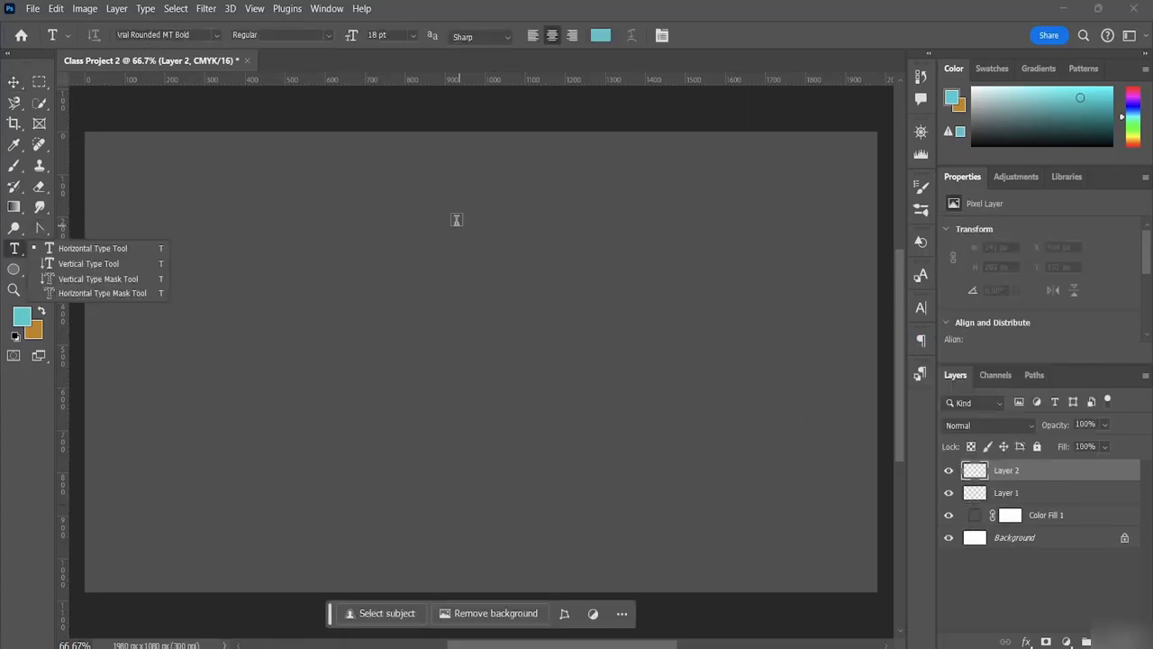
left_click(373, 230)
key("BackSpace")
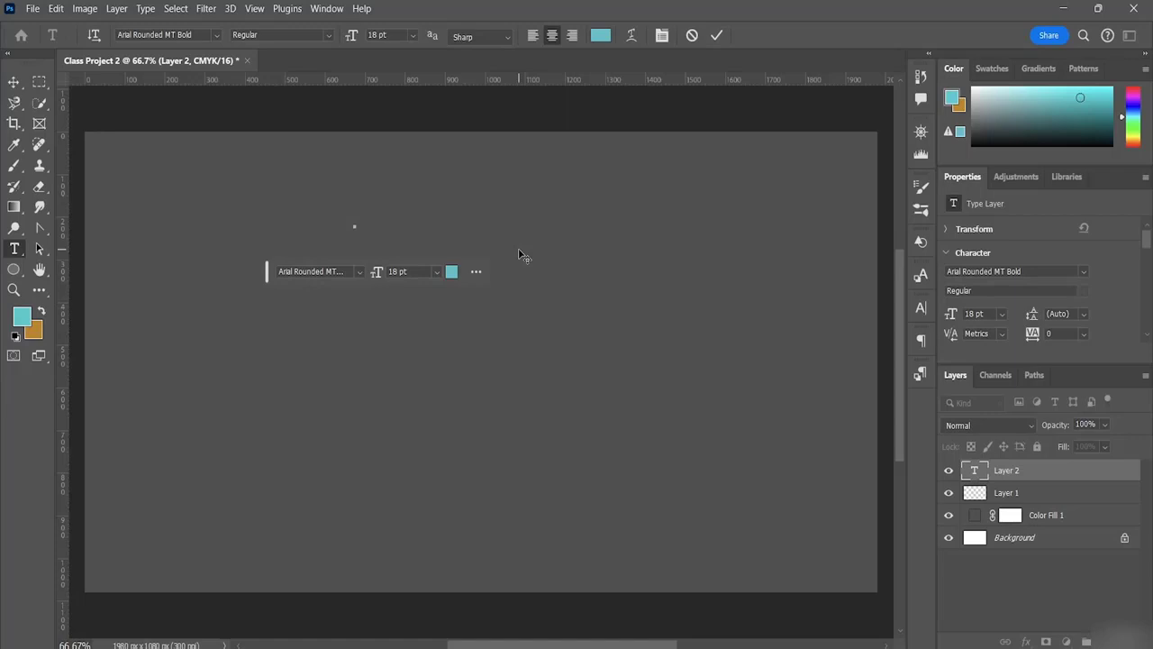
type("RUN")
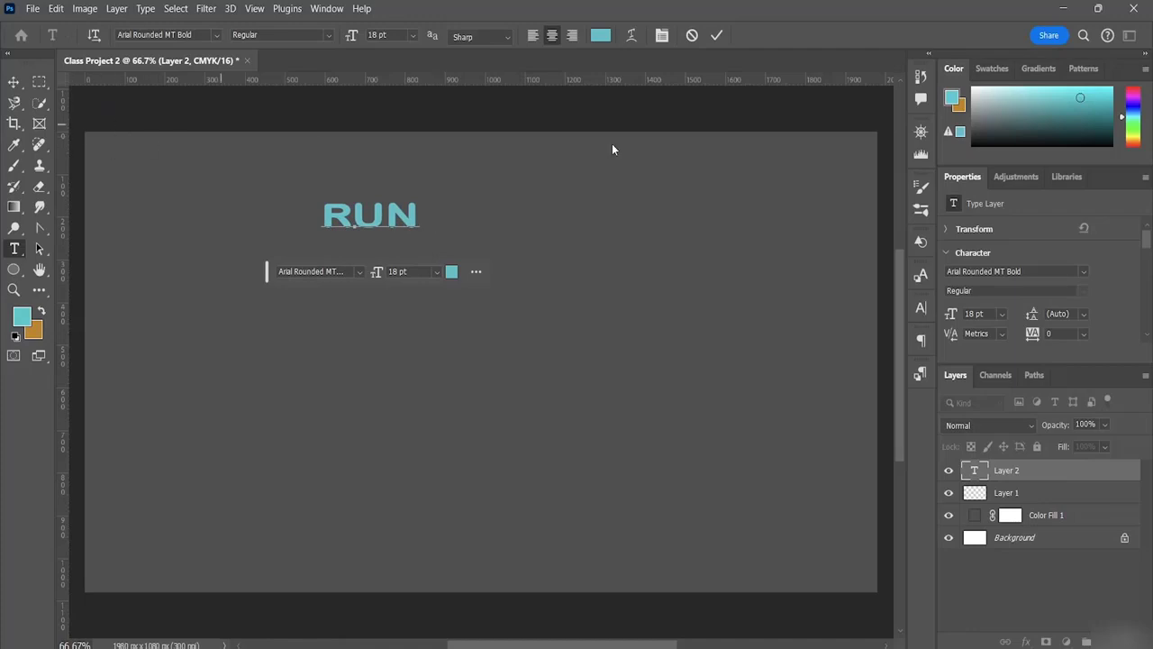
left_click(716, 35)
Scale the RUN text up to about 239%, giving a font size of about 43 pt, and commit the transform.
left_click(14, 83)
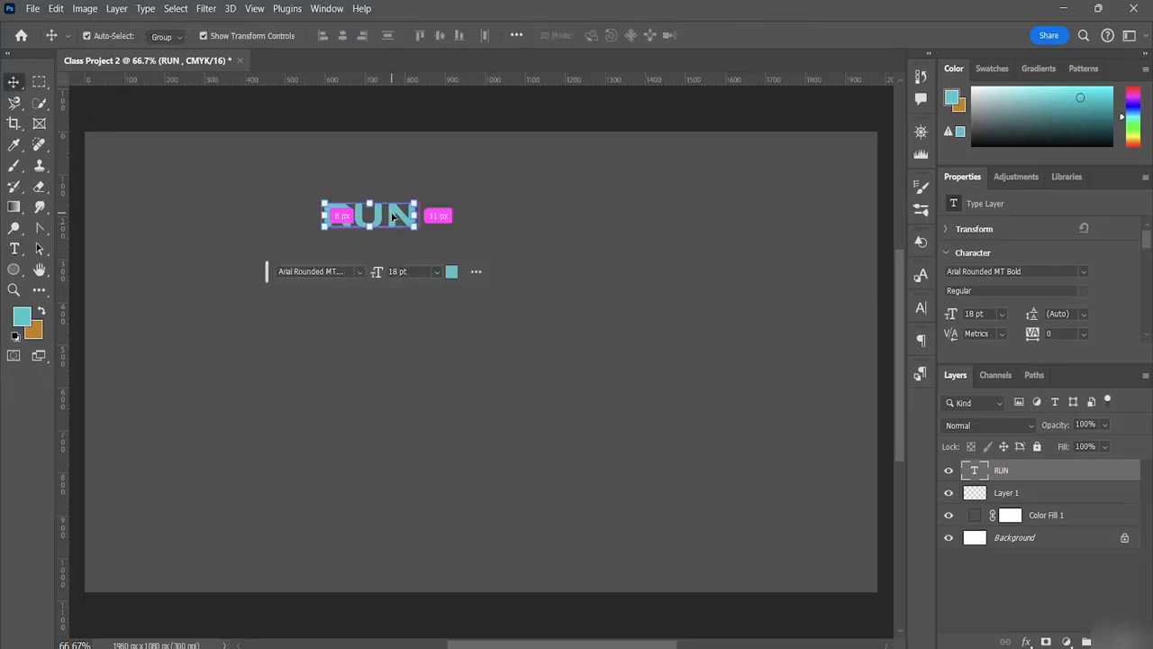
key("ctrl+t")
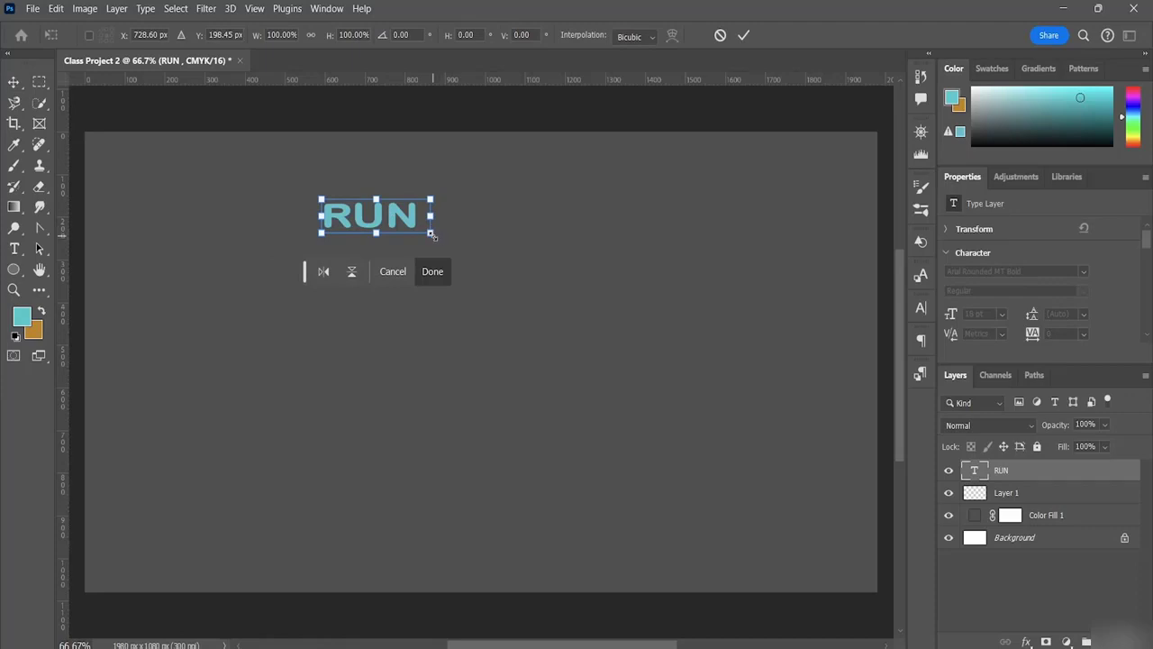
left_click_drag(430, 232, 568, 346)
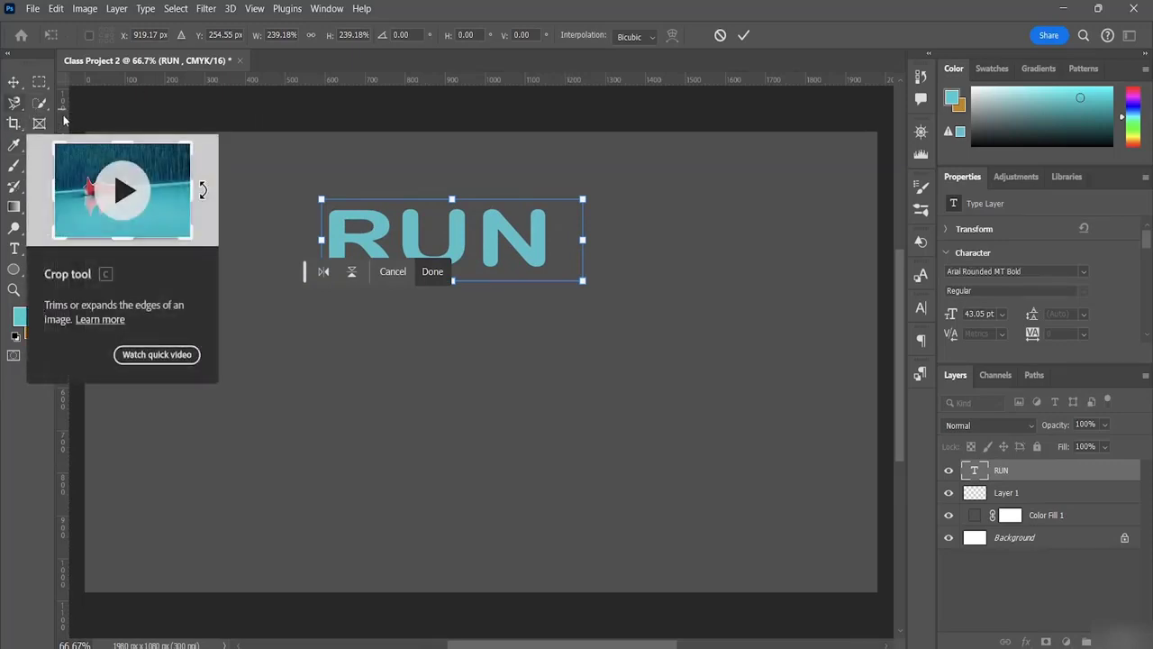
left_click(15, 83)
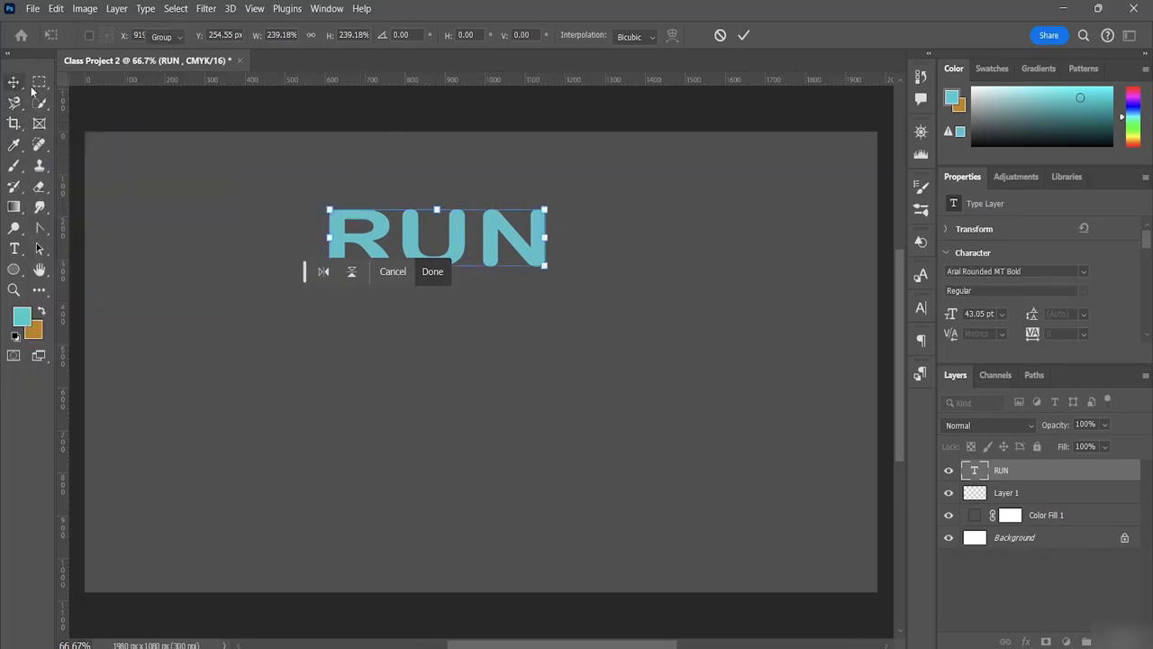
key("Return")
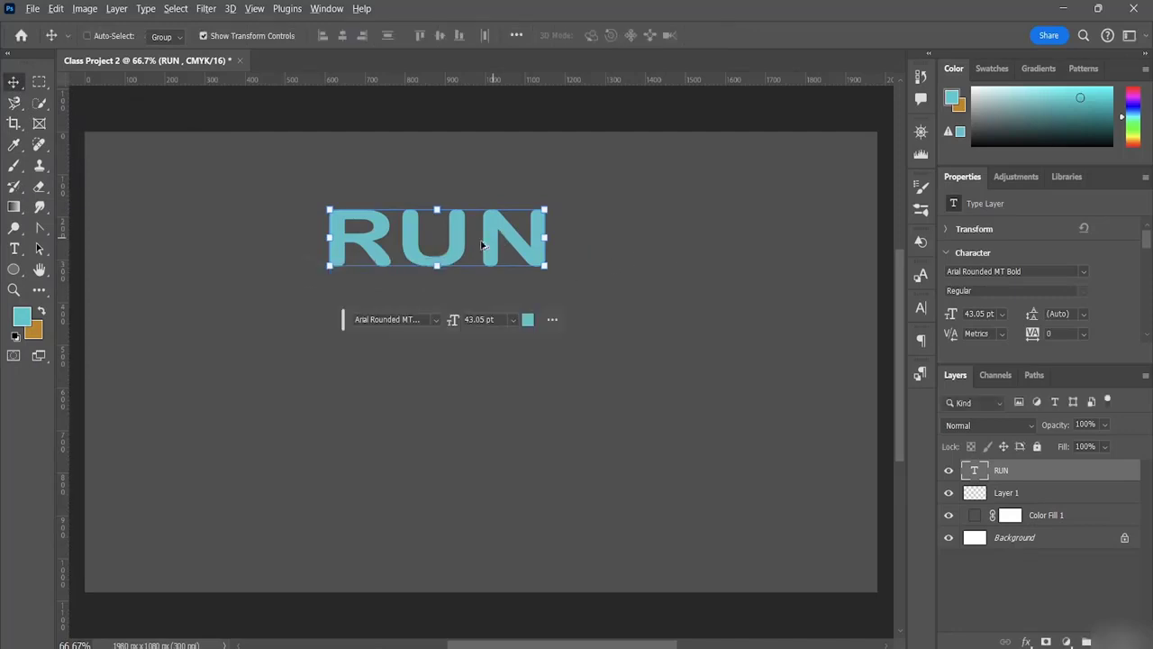
Duplicate the RUN text directly beneath the original and replace the copy's text with FOR.
left_click_drag(494, 245, 488, 313)
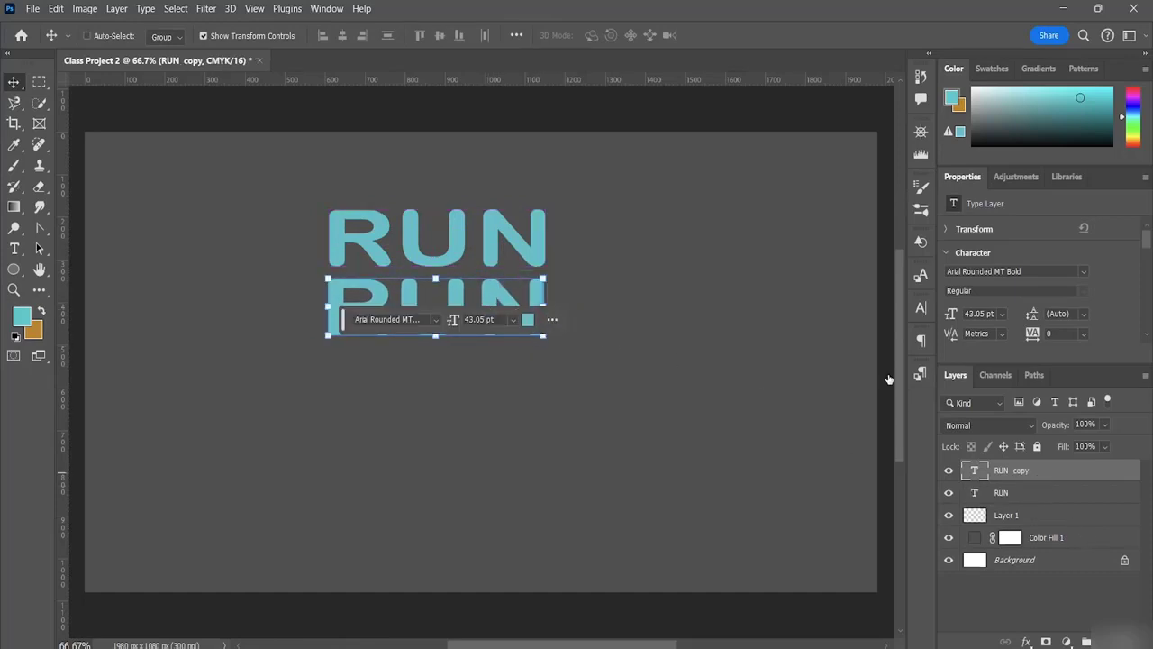
double_click(537, 295)
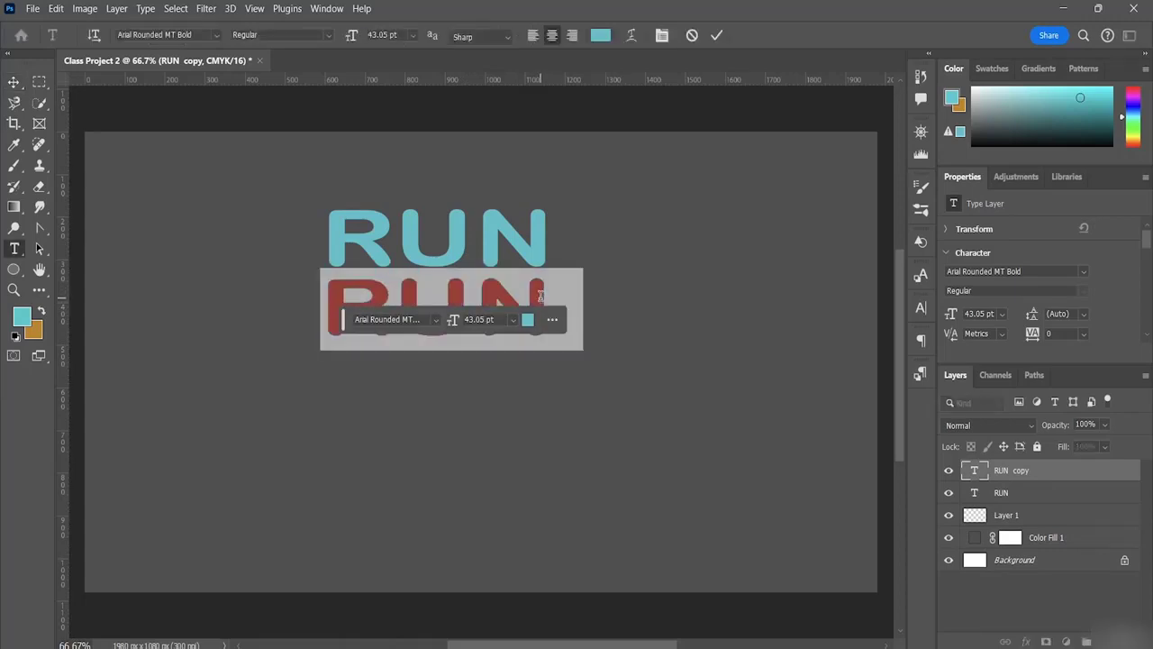
left_click(542, 296)
key("BackSpace")
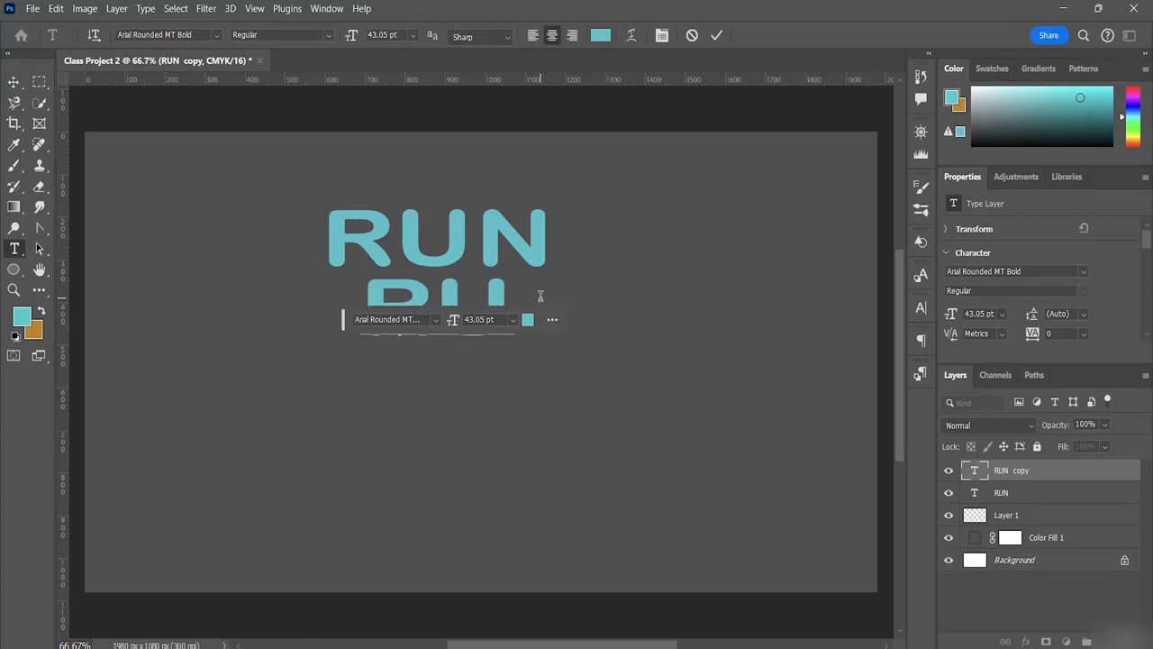
key("Left")
key("BackSpace")
key("Delete")
type("for")
key("Left")
key("Left")
key("Left")
key("Delete")
key("Delete")
key("Delete")
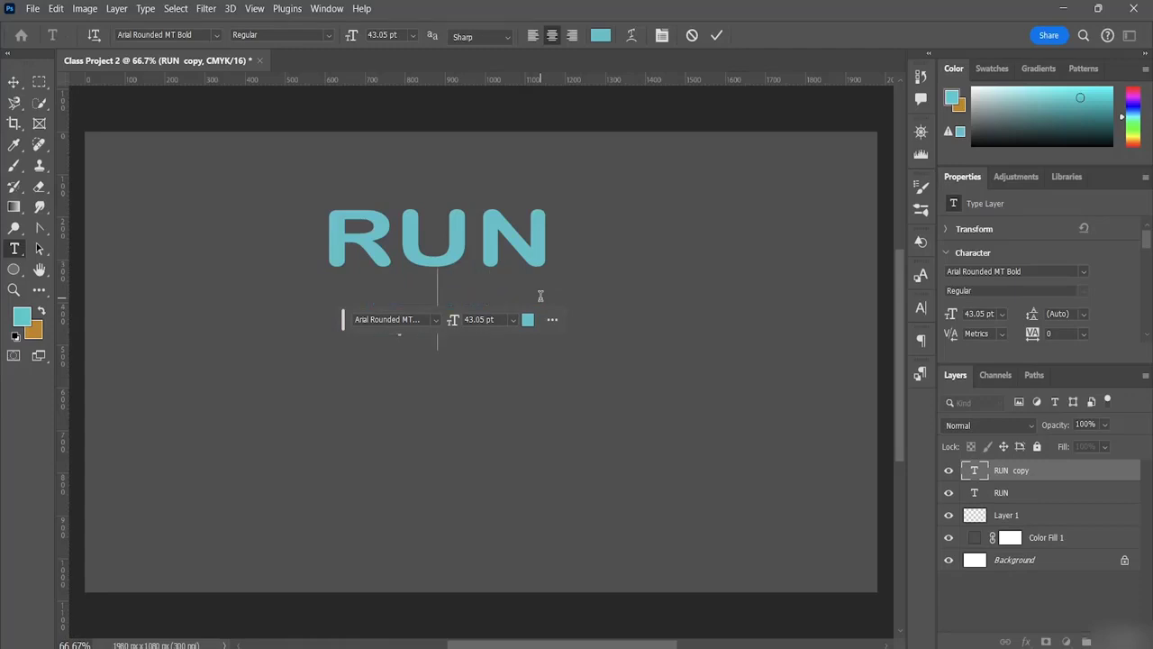
type("FOR")
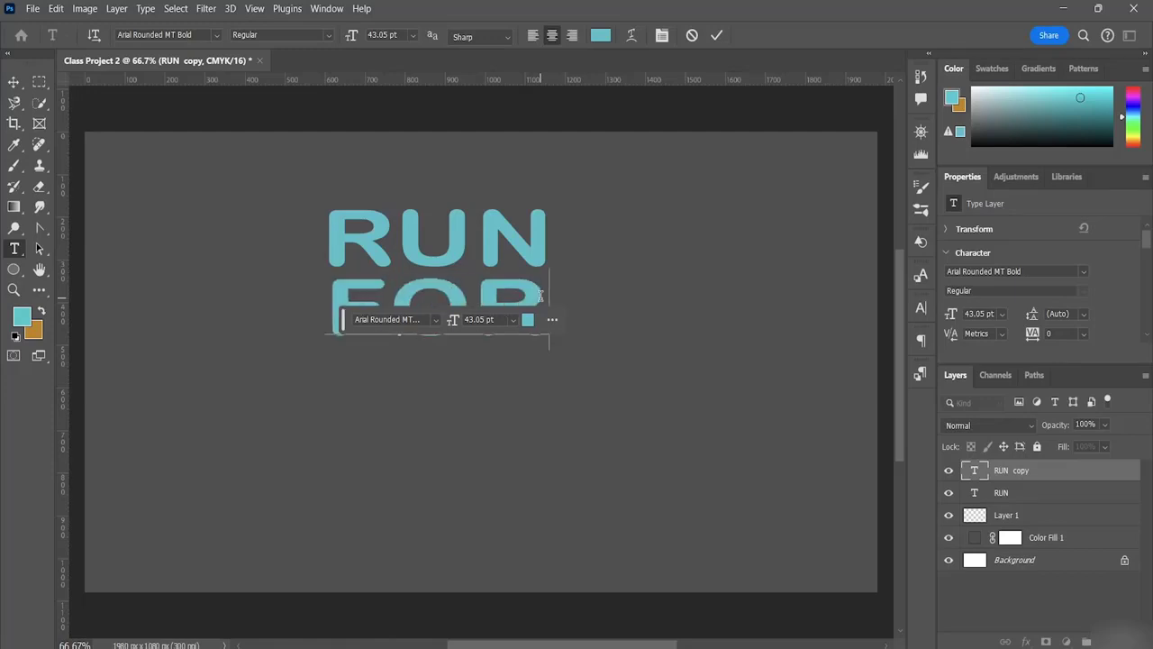
Commit the FOR text and place two duplicates of it stacked beneath the original.
left_click(719, 36)
key("v")
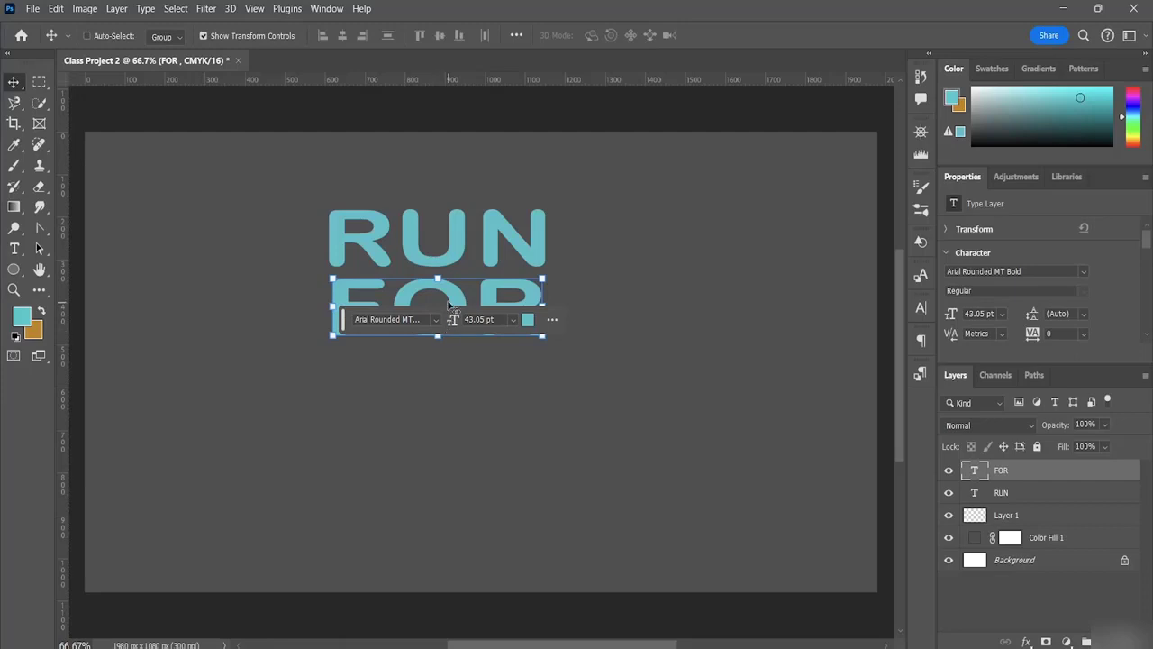
left_click_drag(447, 296, 449, 433, "alt")
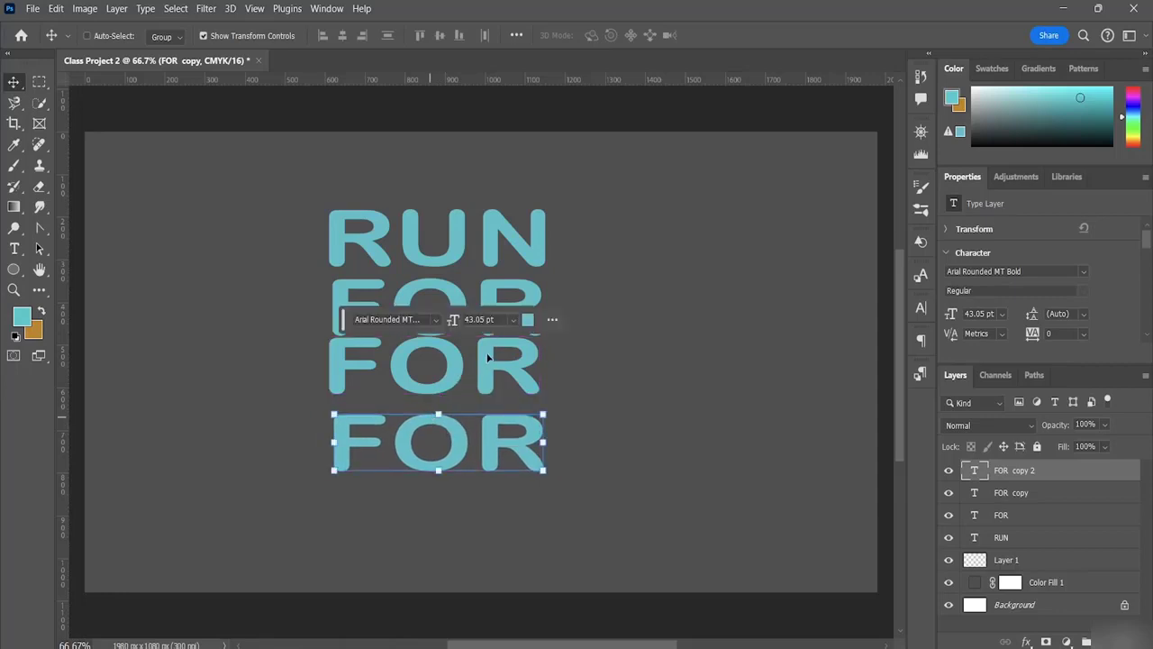
Replace the text of the middle FOR copy with YOUR.
left_click(1023, 497)
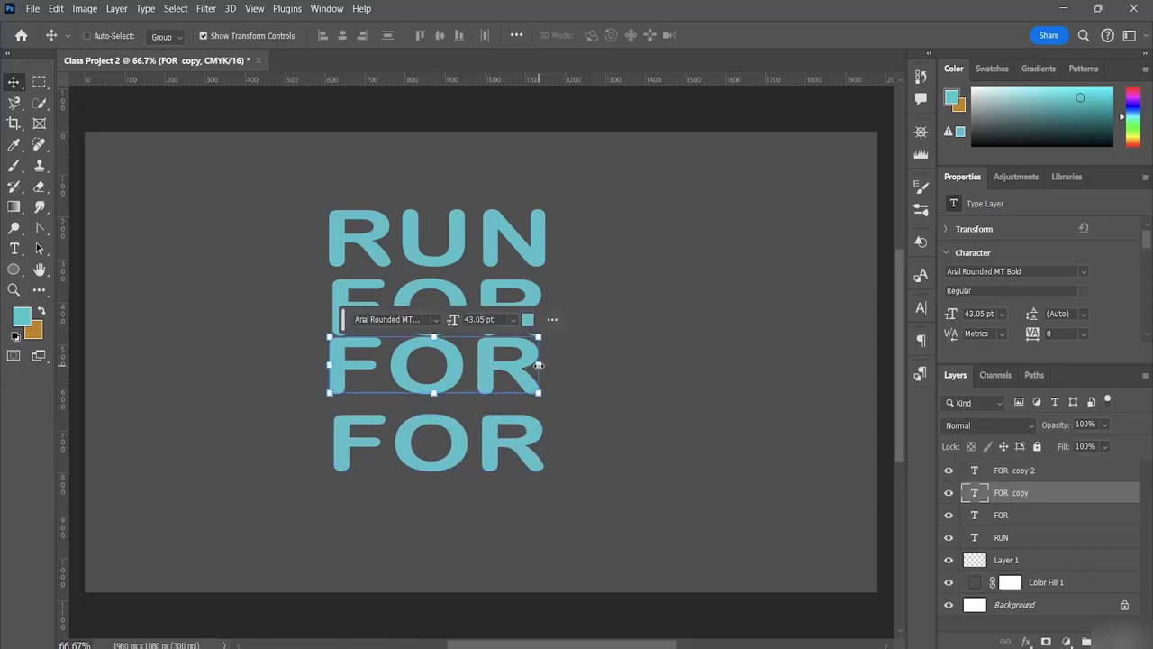
left_click(13, 249)
left_click(534, 370)
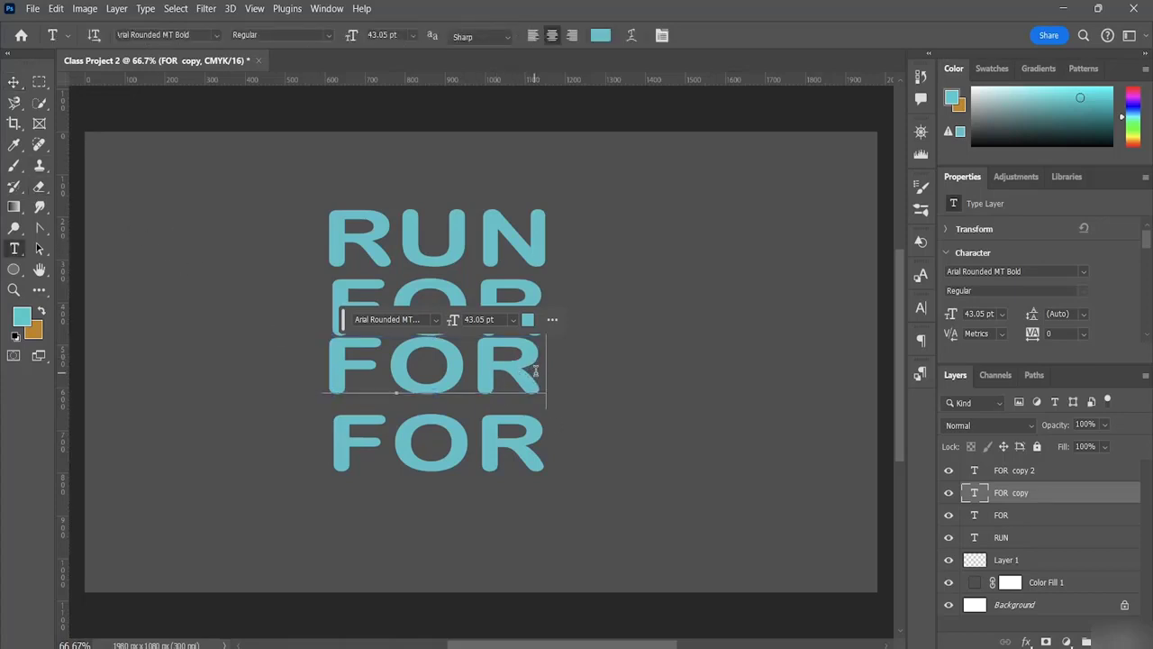
key("BackSpace")
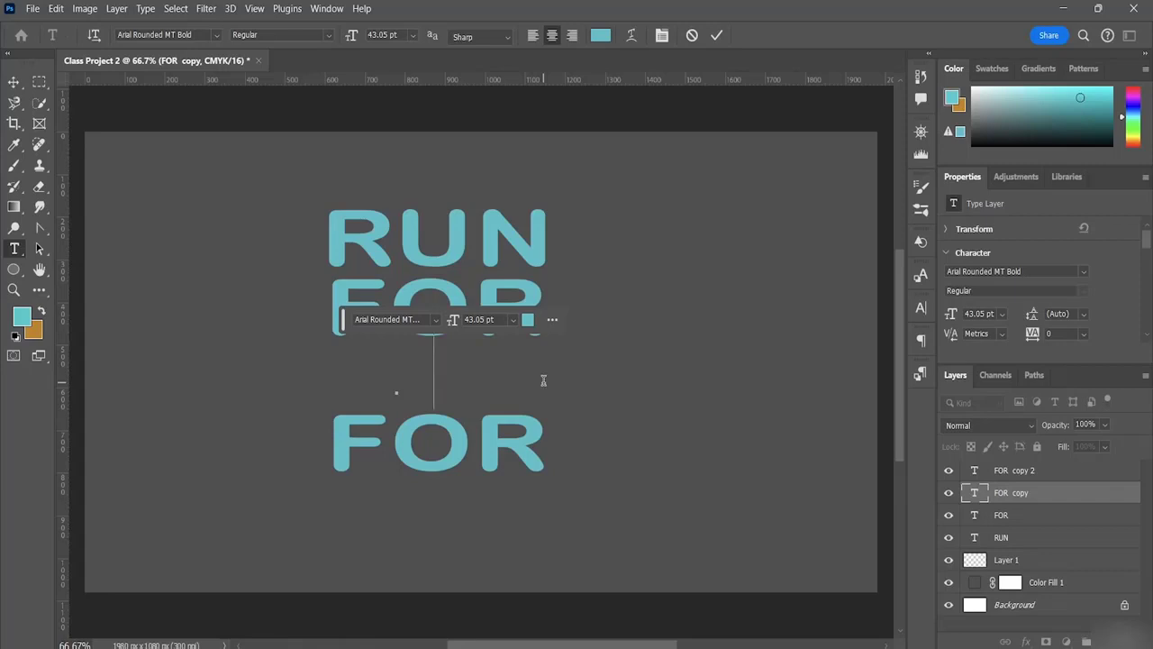
type("YO")
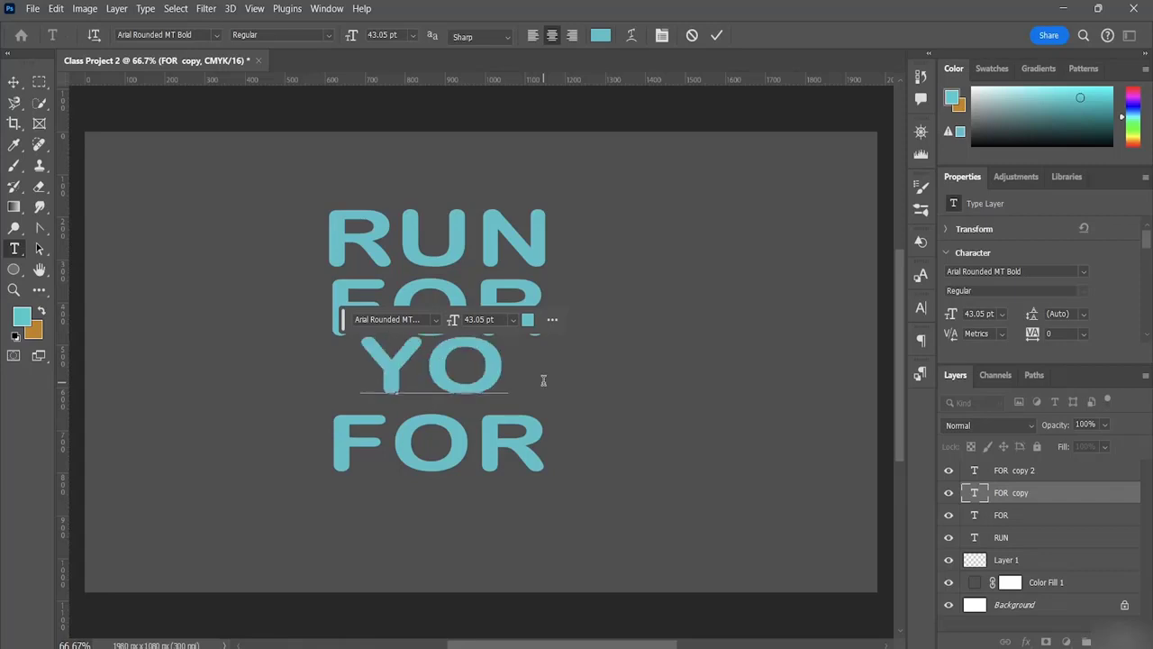
type("UR")
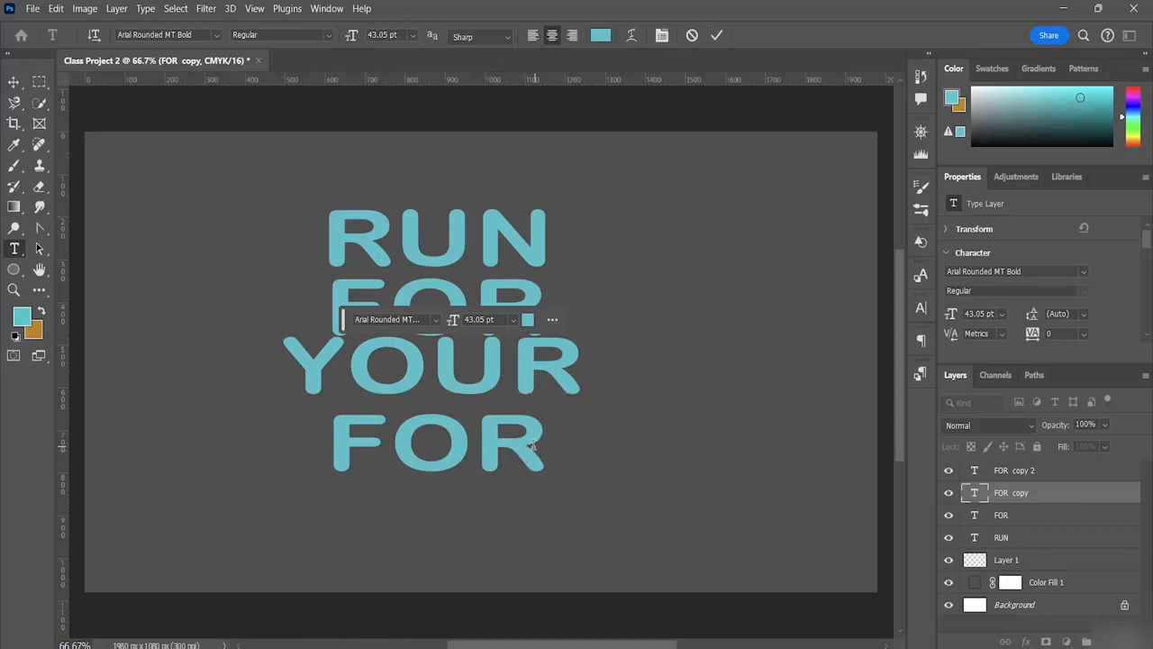
Replace the text of the lowest FOR copy with LIFE.
double_click(544, 444)
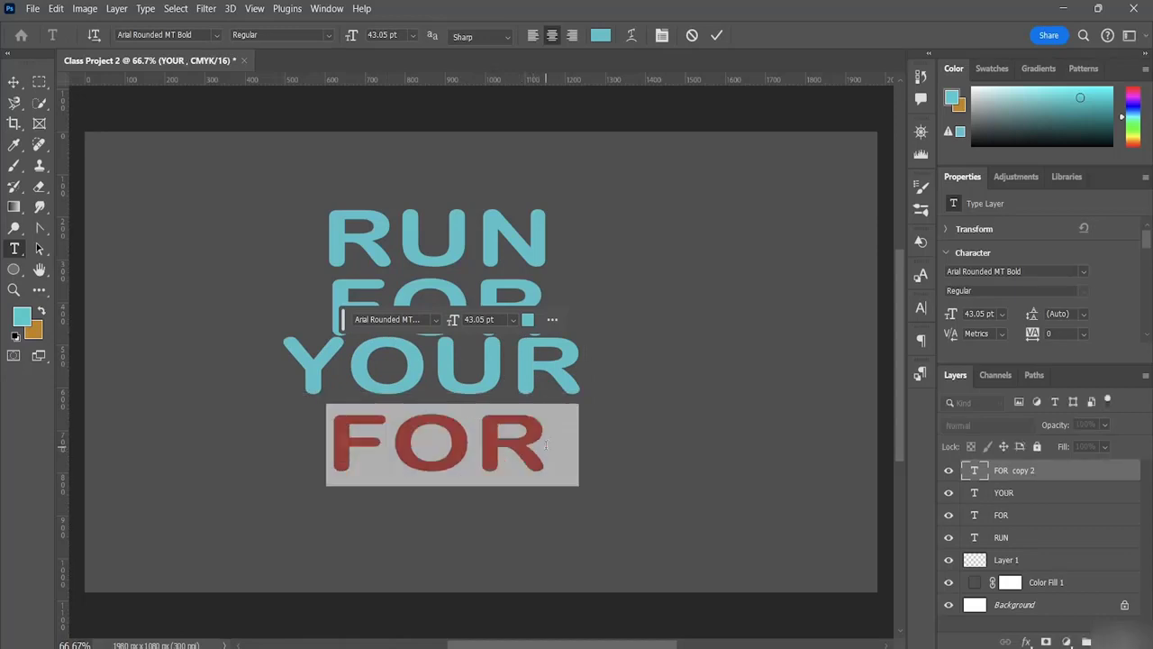
key("BackSpace")
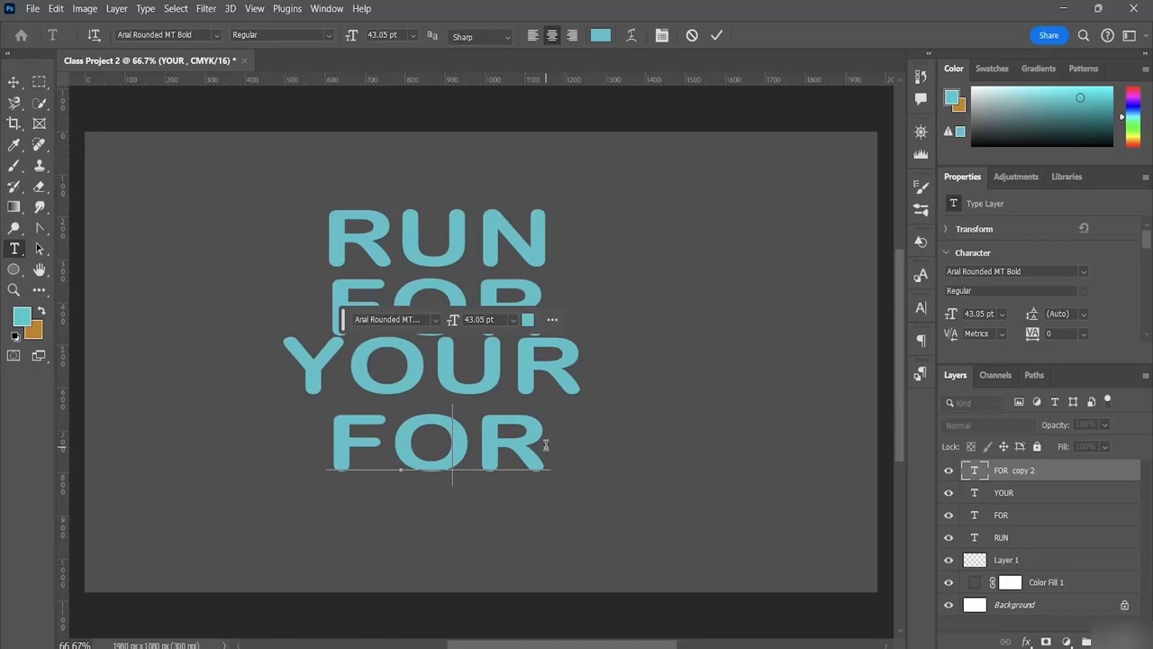
type("LIFE")
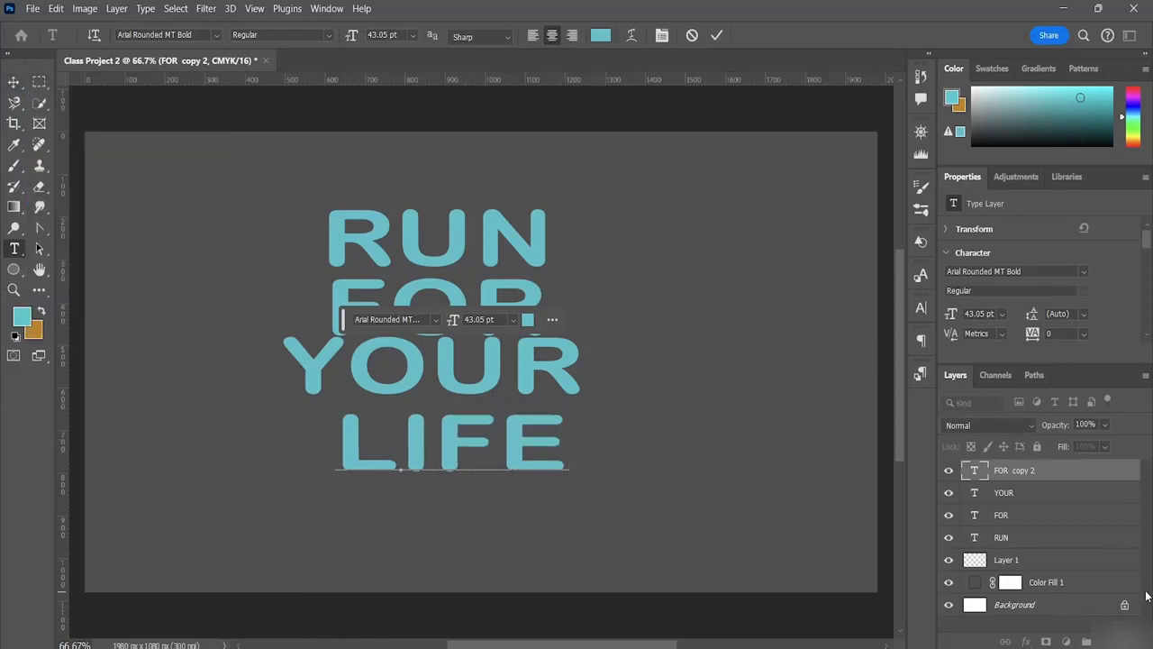
Select the LIFE, YOUR, FOR and RUN text layers together with the Background layer.
left_click(1046, 544, "shift")
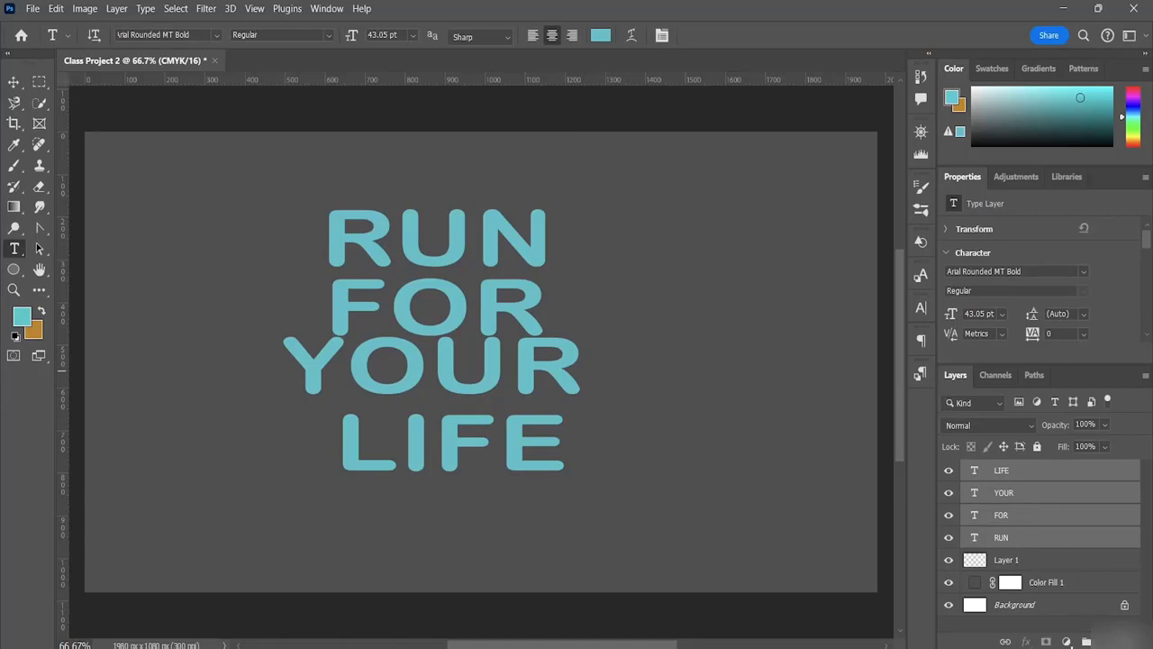
left_click(1032, 608, "ctrl")
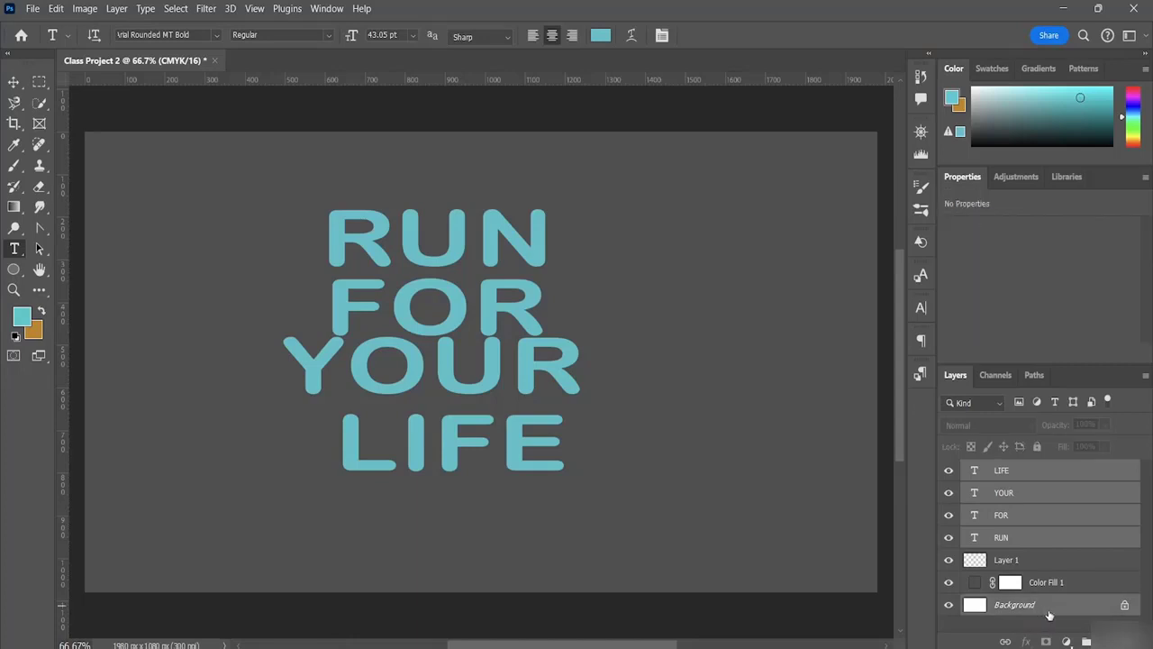
left_click(331, 9)
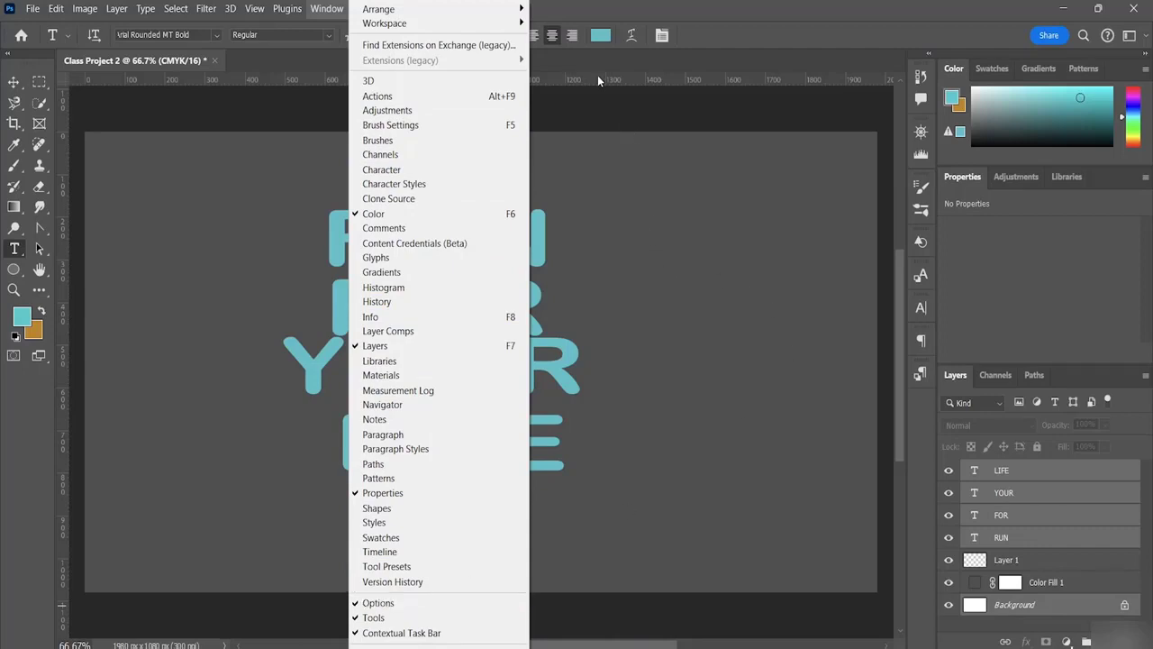
left_click(553, 40)
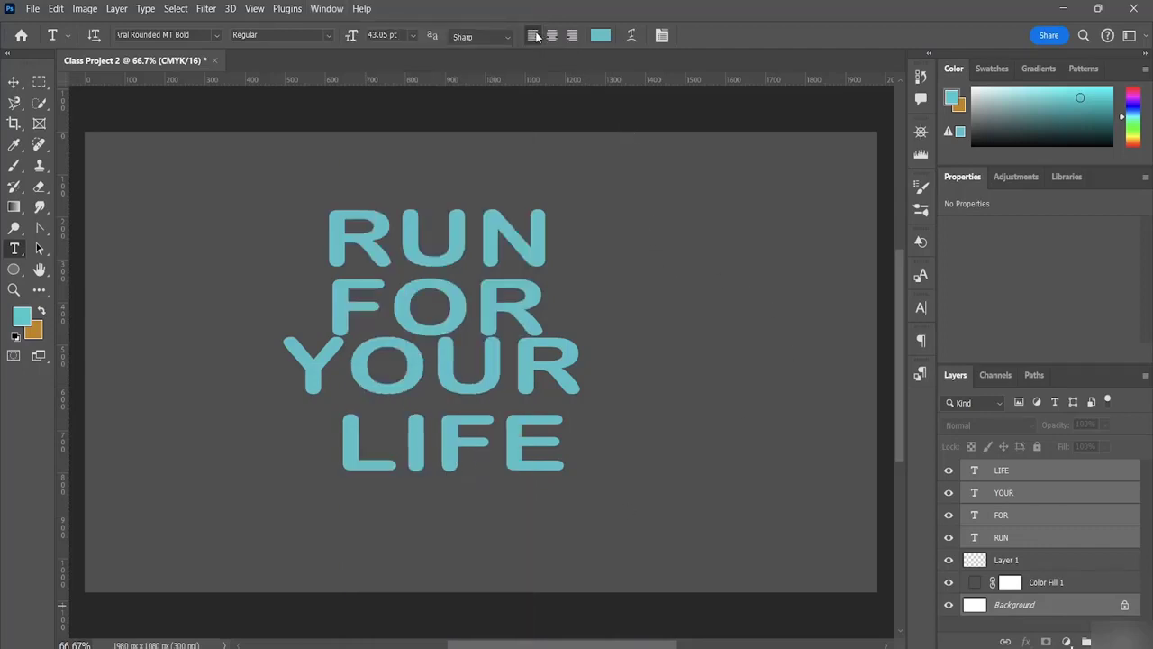
left_click(535, 35)
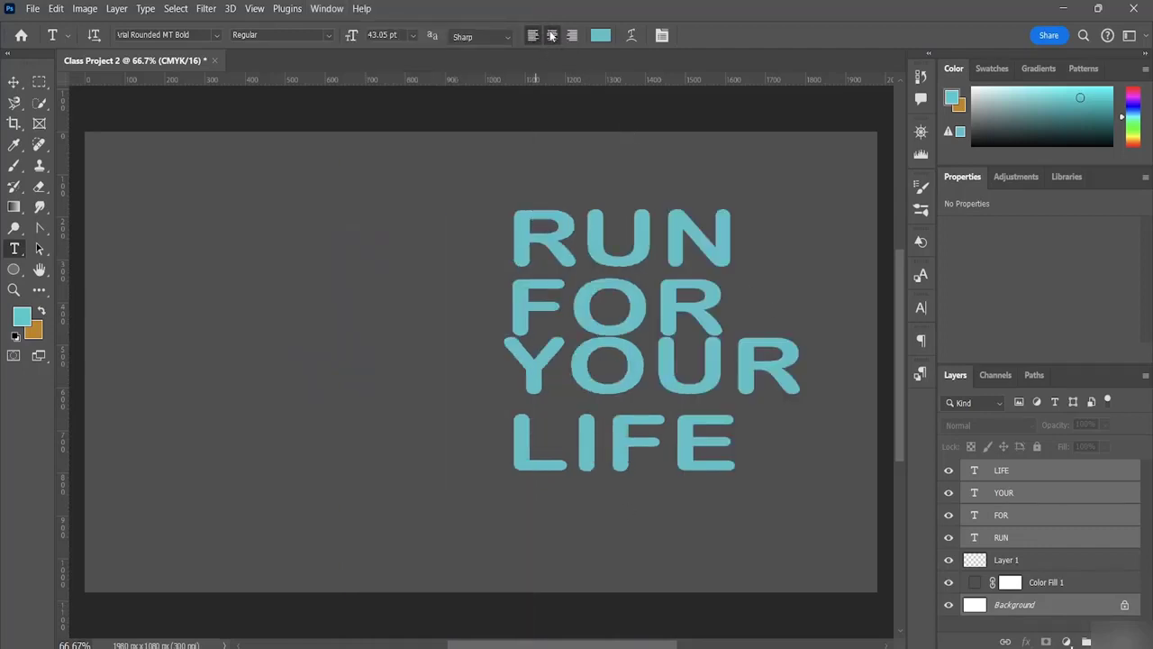
left_click(552, 36)
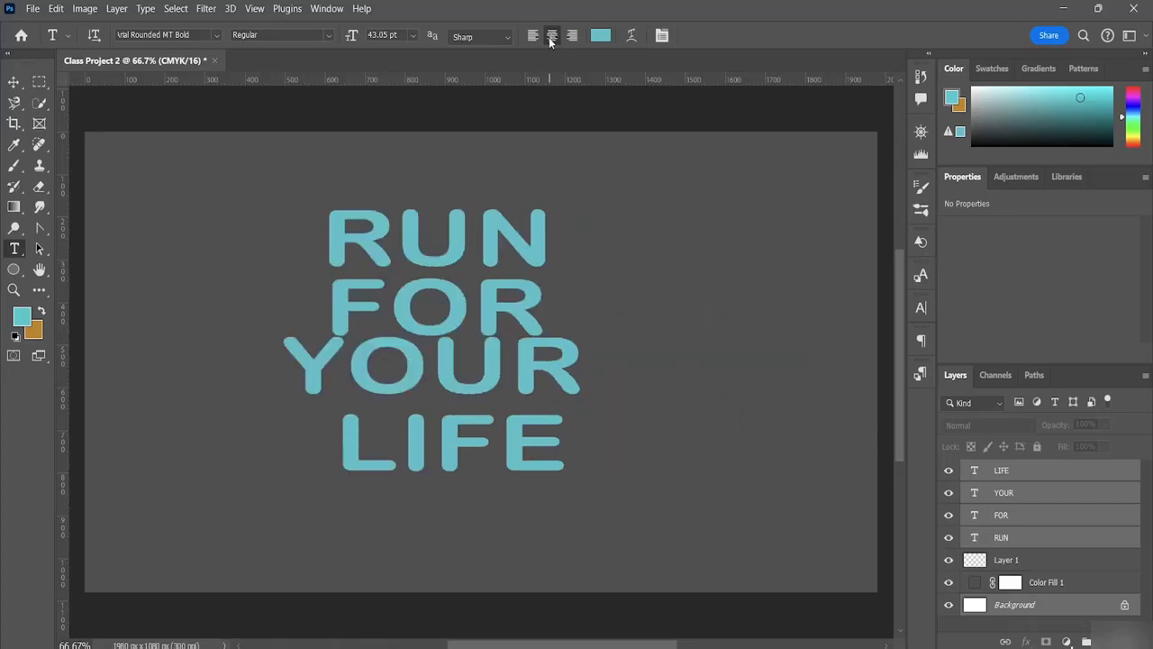
Align the horizontal centers of the four text layers with the Background layer.
left_click(13, 81)
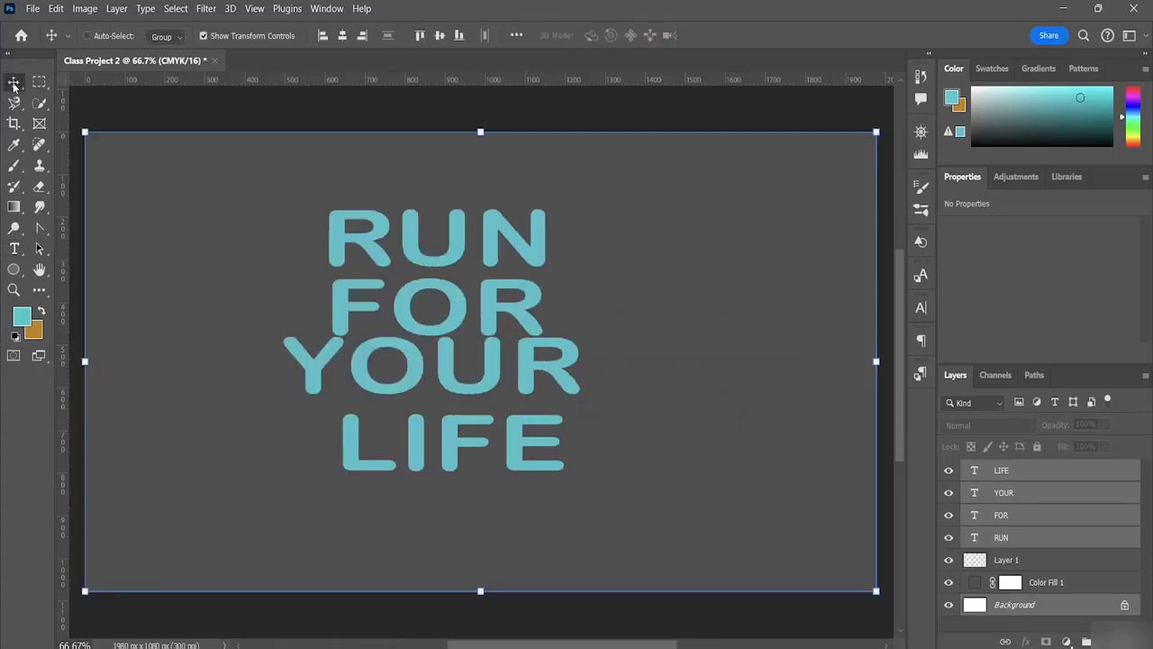
left_click(343, 35)
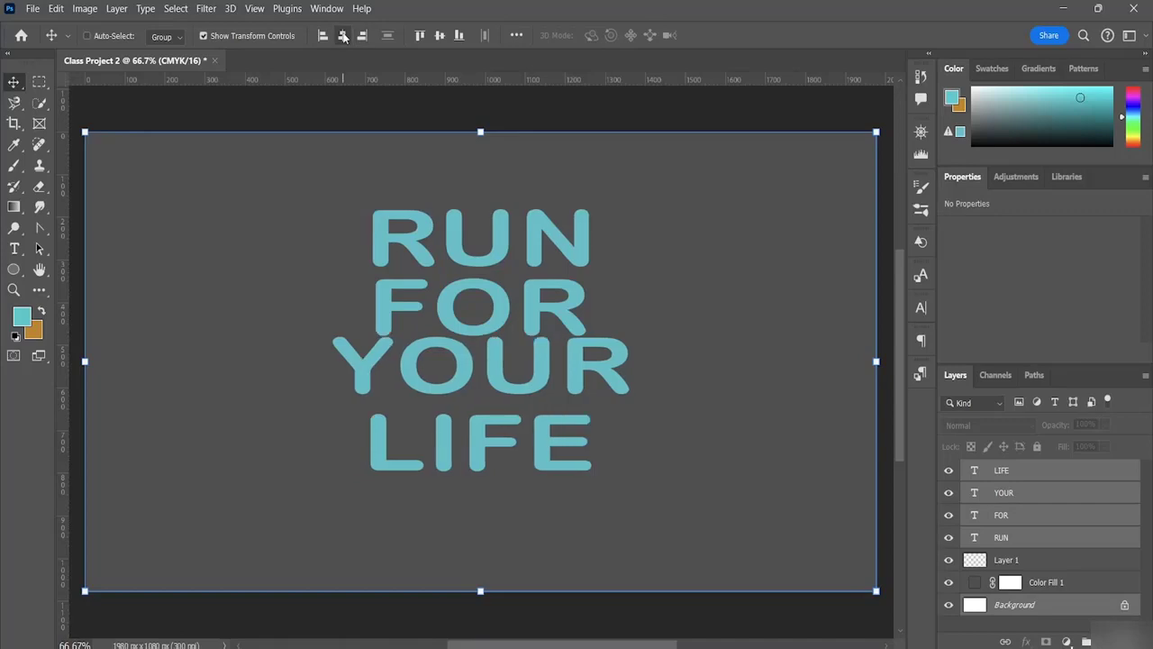
left_click(439, 36)
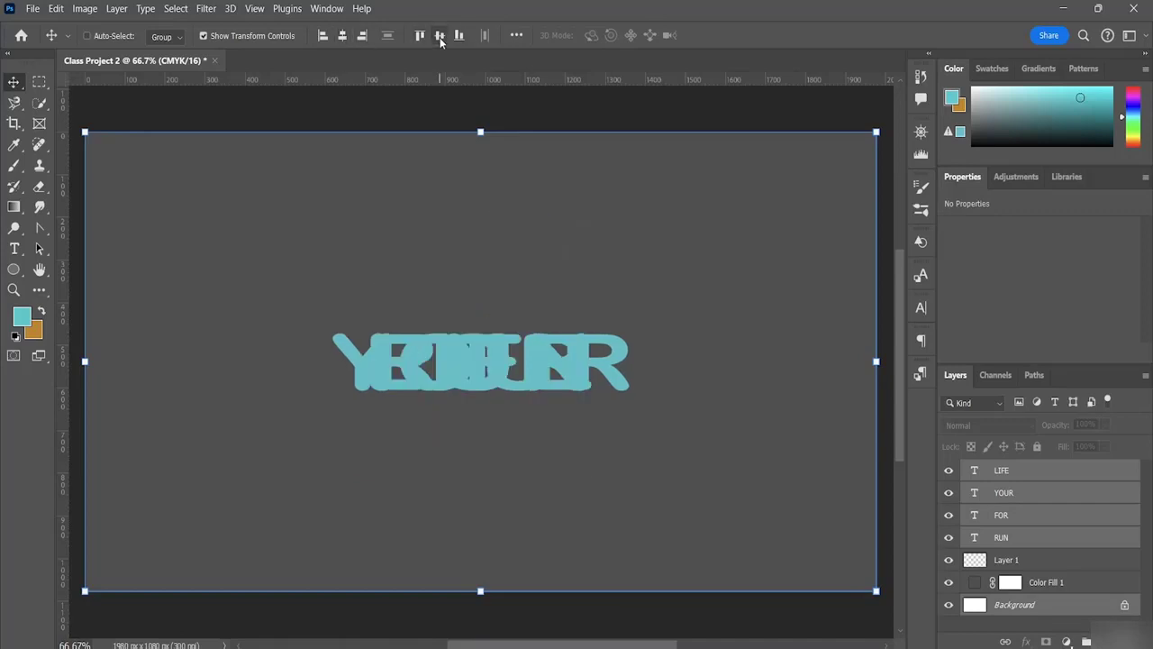
key("ctrl+z")
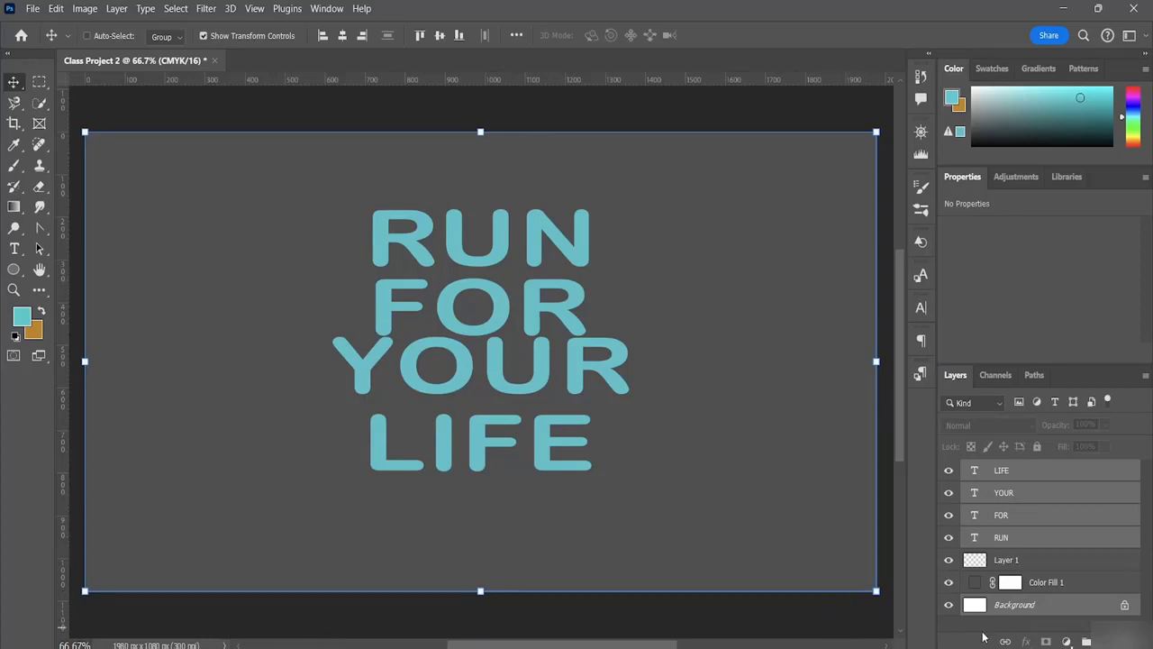
Move the YOUR text slightly down so it sits evenly spaced between FOR and LIFE.
left_click(1002, 561)
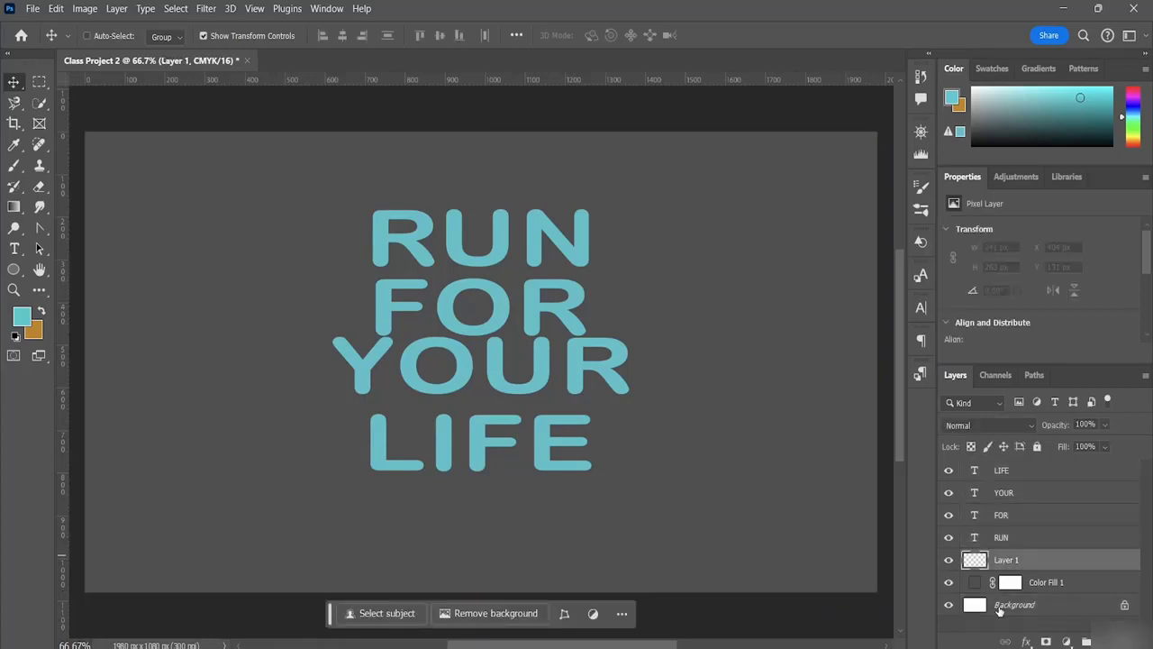
left_click(1001, 611)
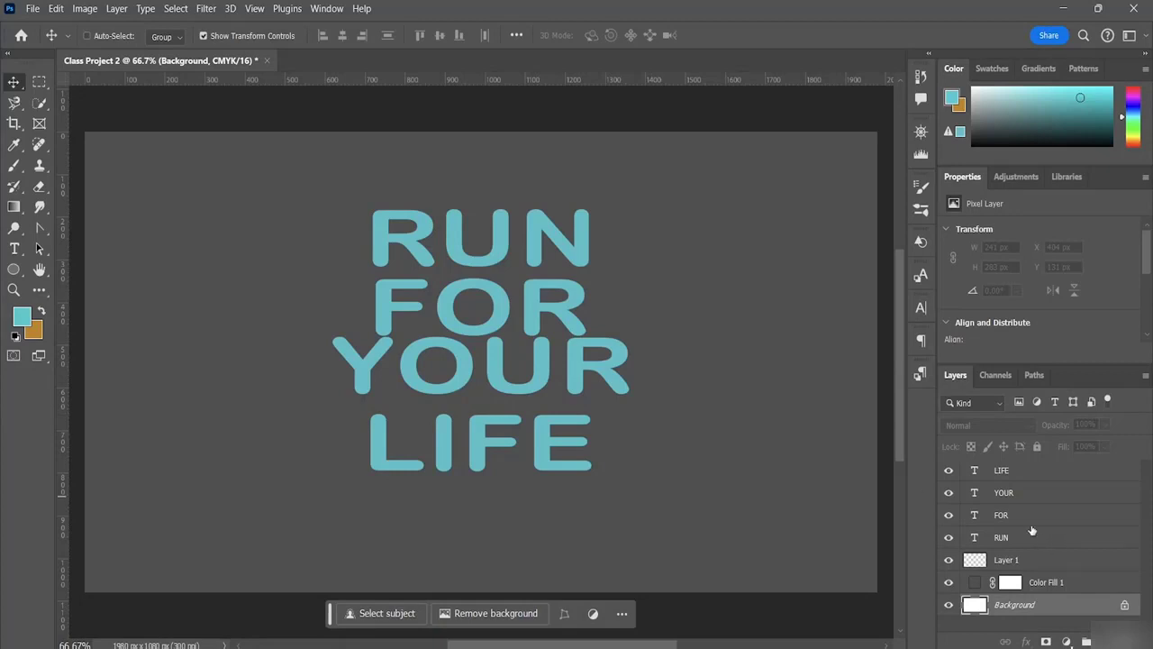
left_click(1028, 493)
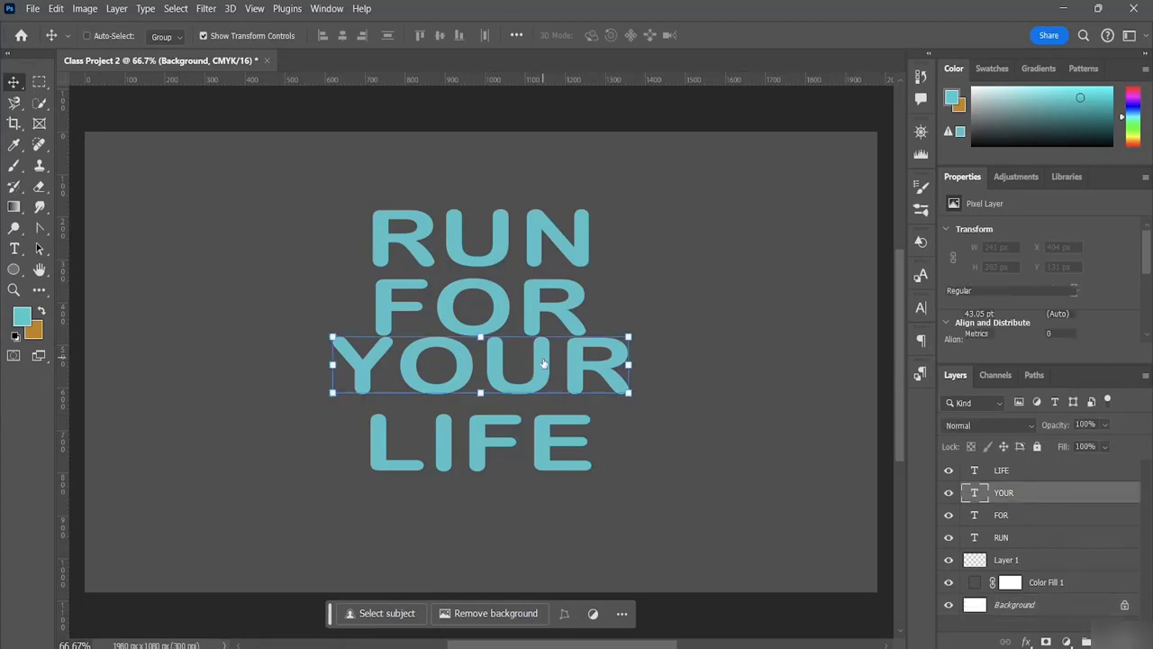
double_click(495, 373)
left_click(13, 82)
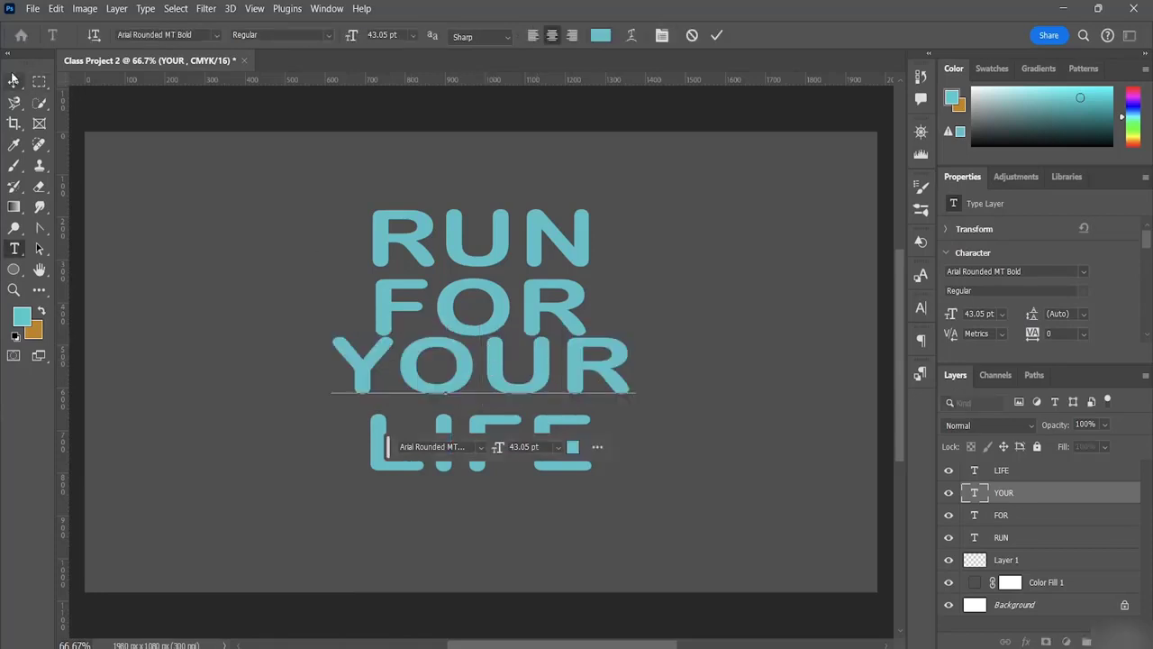
mouse_move(497, 360)
left_mouse_down()
mouse_move(491, 381)
mouse_move(488, 362)
mouse_move(488, 372)
left_mouse_up()
left_click_drag(610, 306, 608, 292)
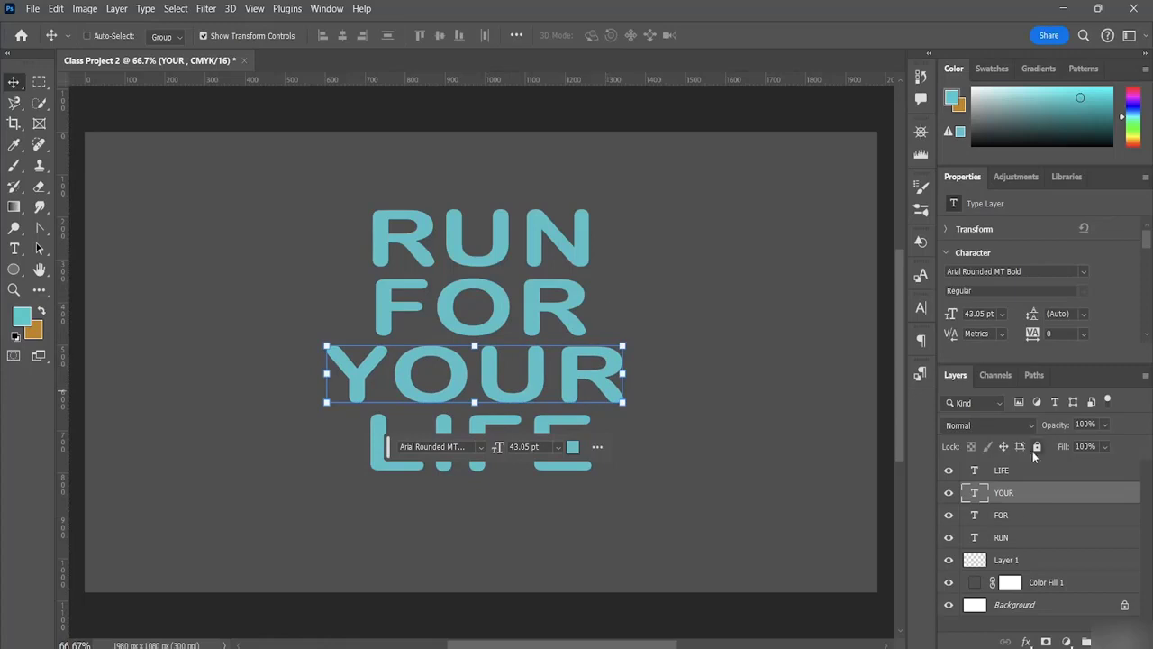
Merge the RUN, FOR, YOUR and LIFE text layers into a single layer.
left_click(1023, 541)
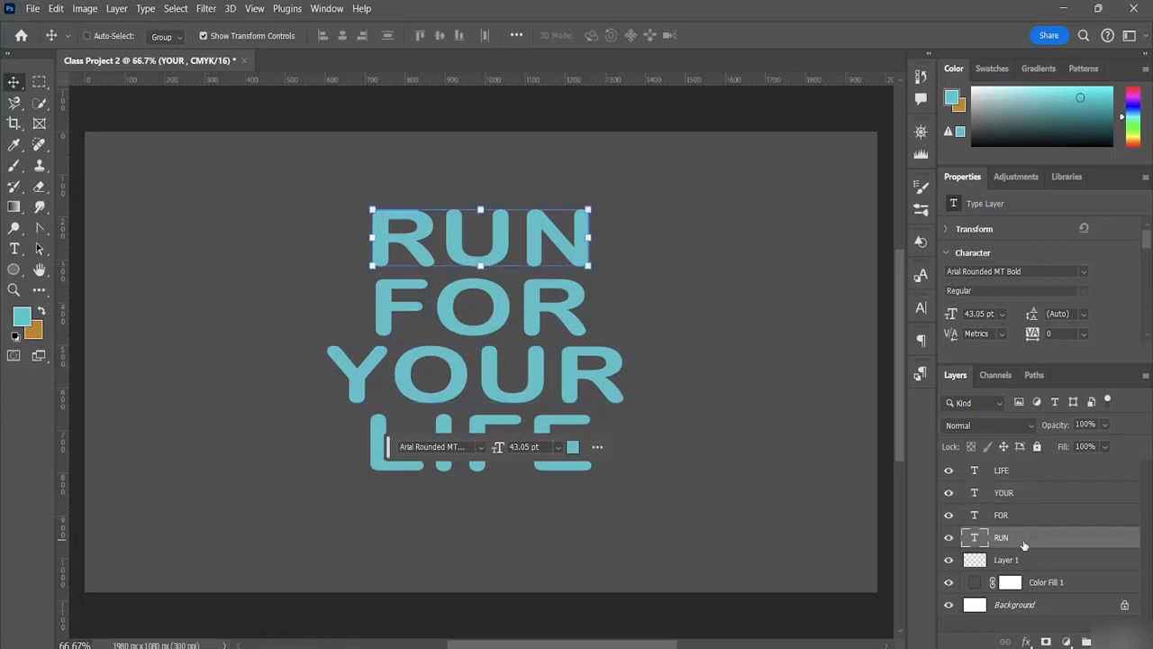
left_click(1028, 469, "shift")
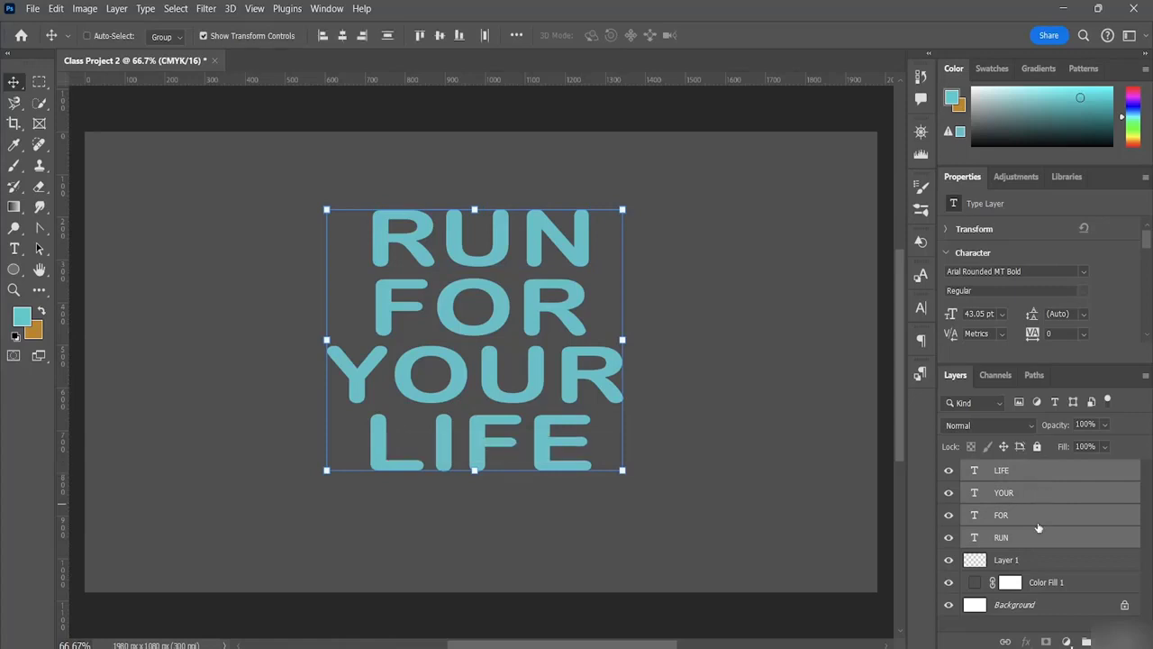
key("ctrl+e")
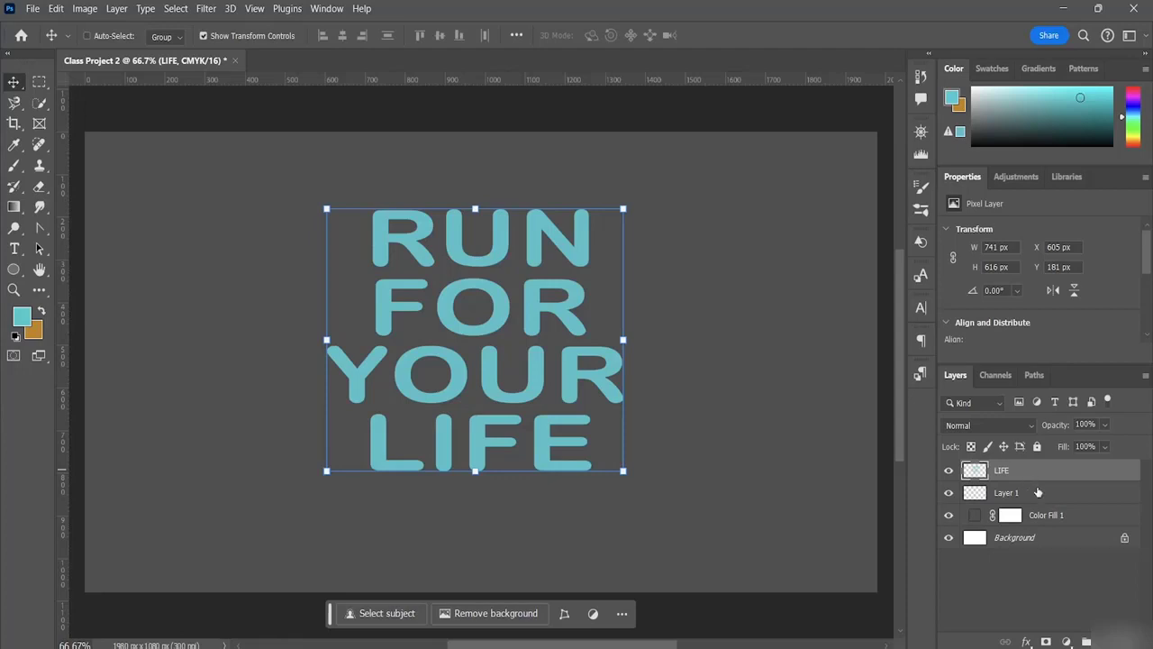
Duplicate the merged text layer and hide the copy, leaving the original LIFE layer selected.
key("ctrl+j")
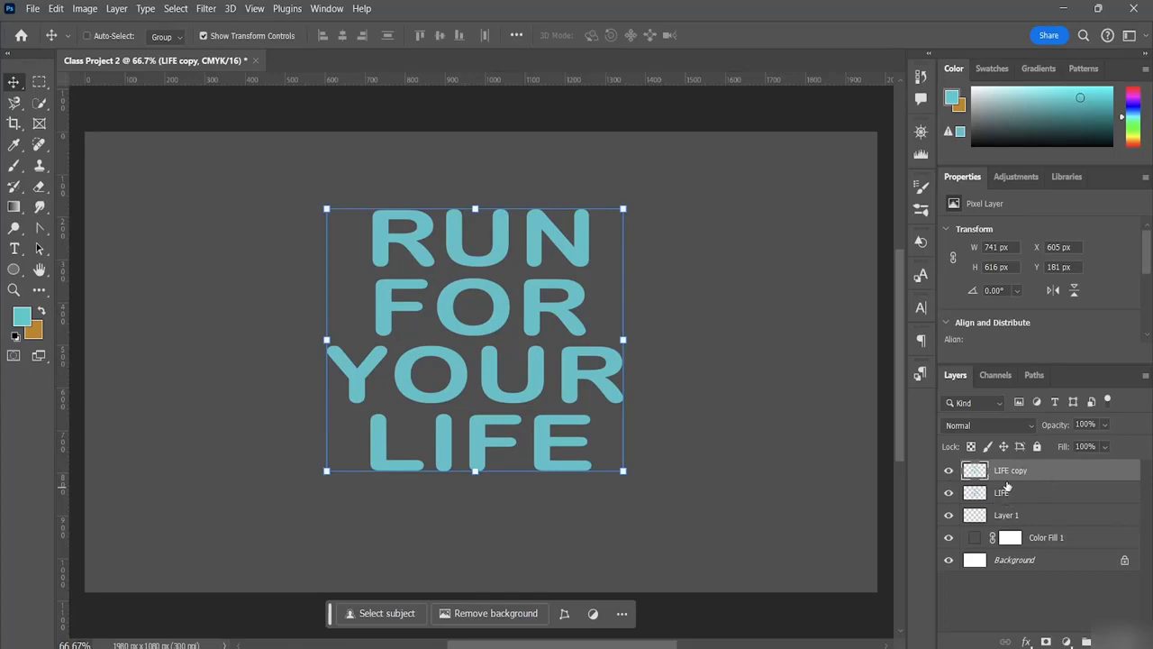
left_click(948, 470)
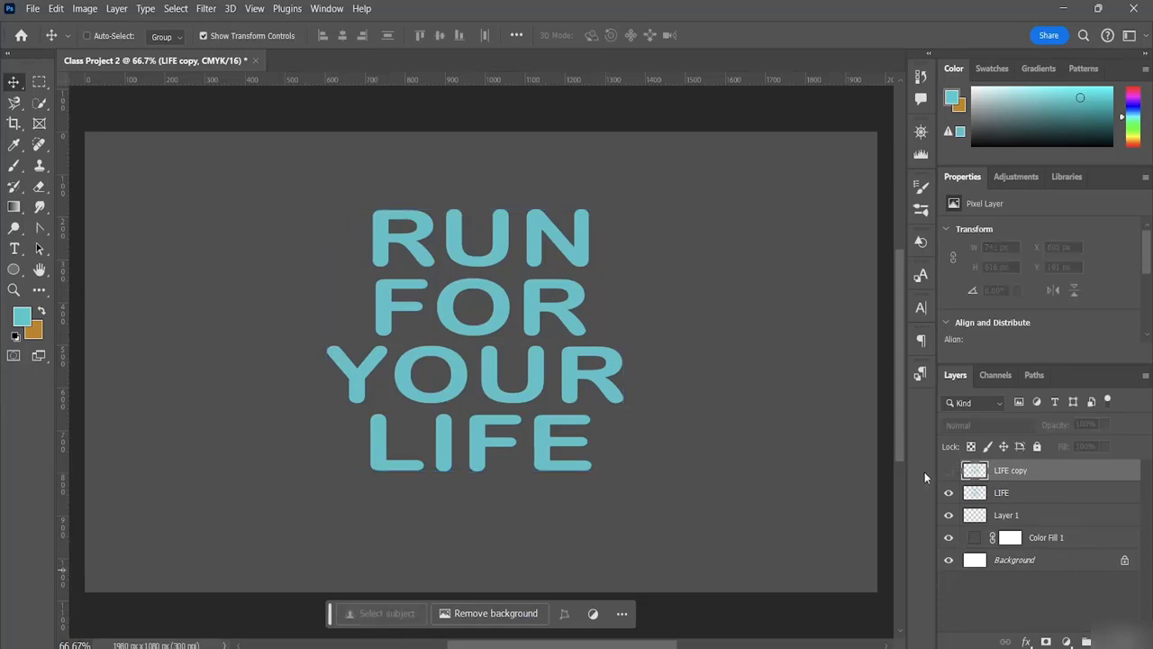
left_click(1023, 499)
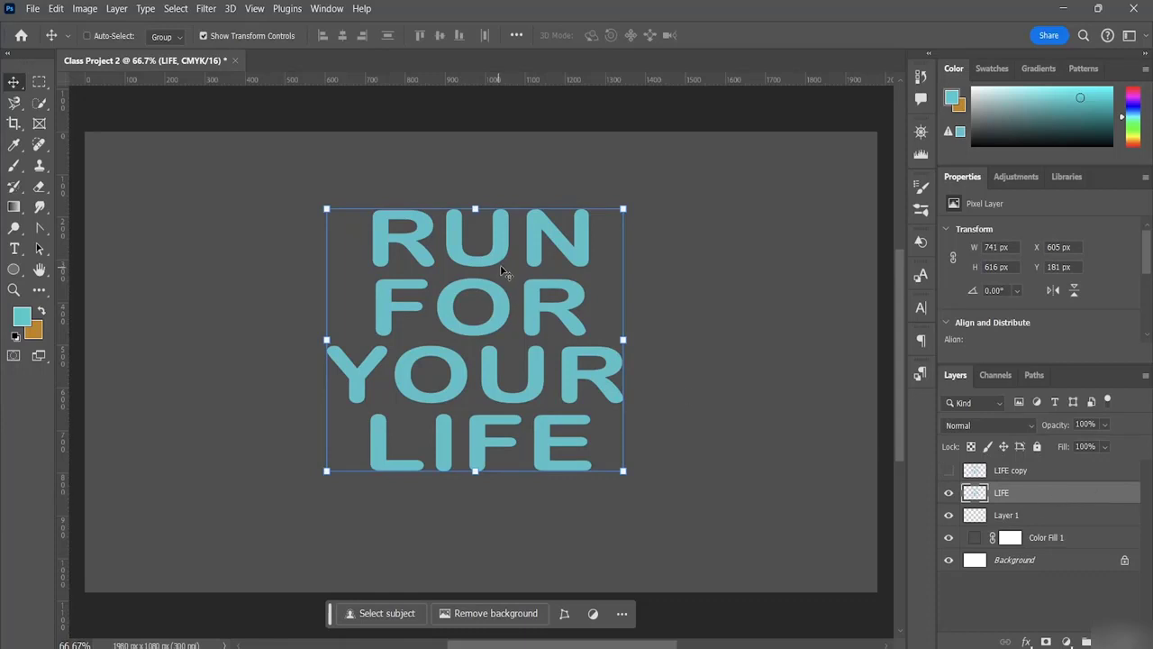
Add a 10 px white centered stroke to the LIFE layer.
double_click(980, 495)
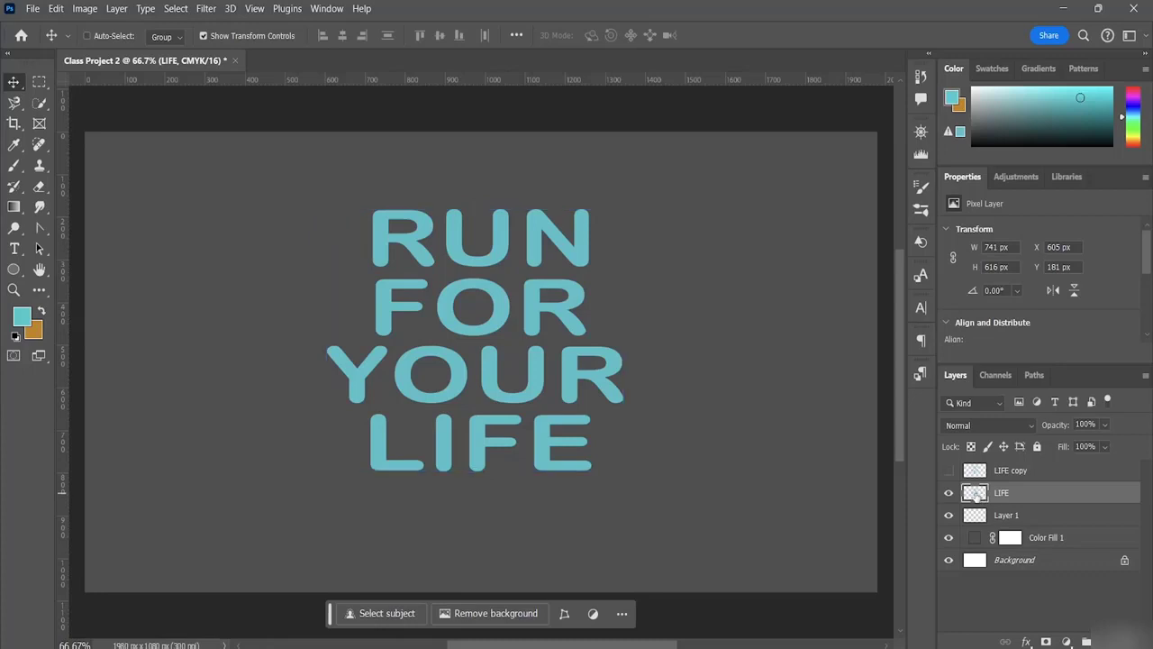
left_click_drag(911, 242, 922, 85)
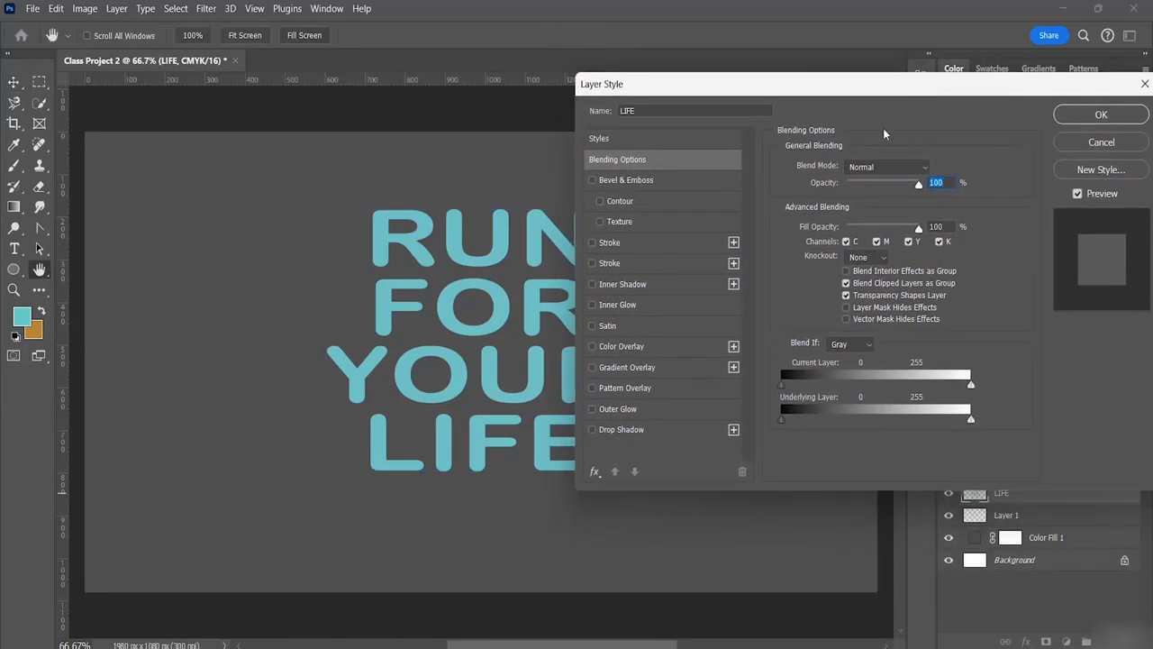
left_click(605, 243)
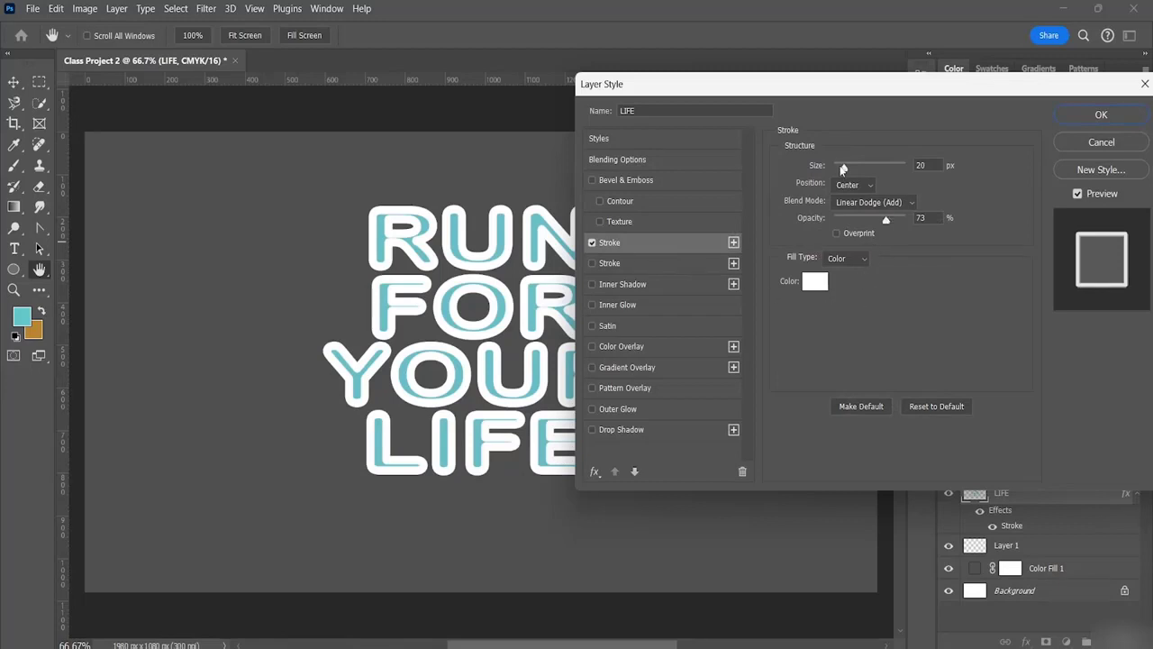
double_click(920, 165)
key("BackSpace")
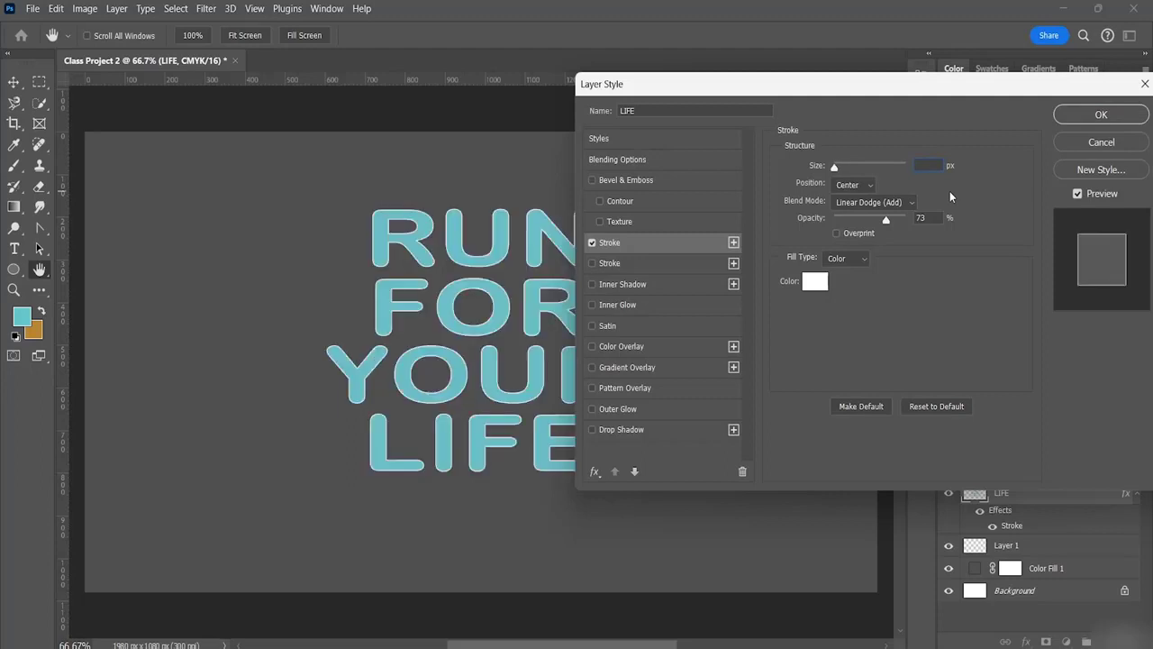
type("10")
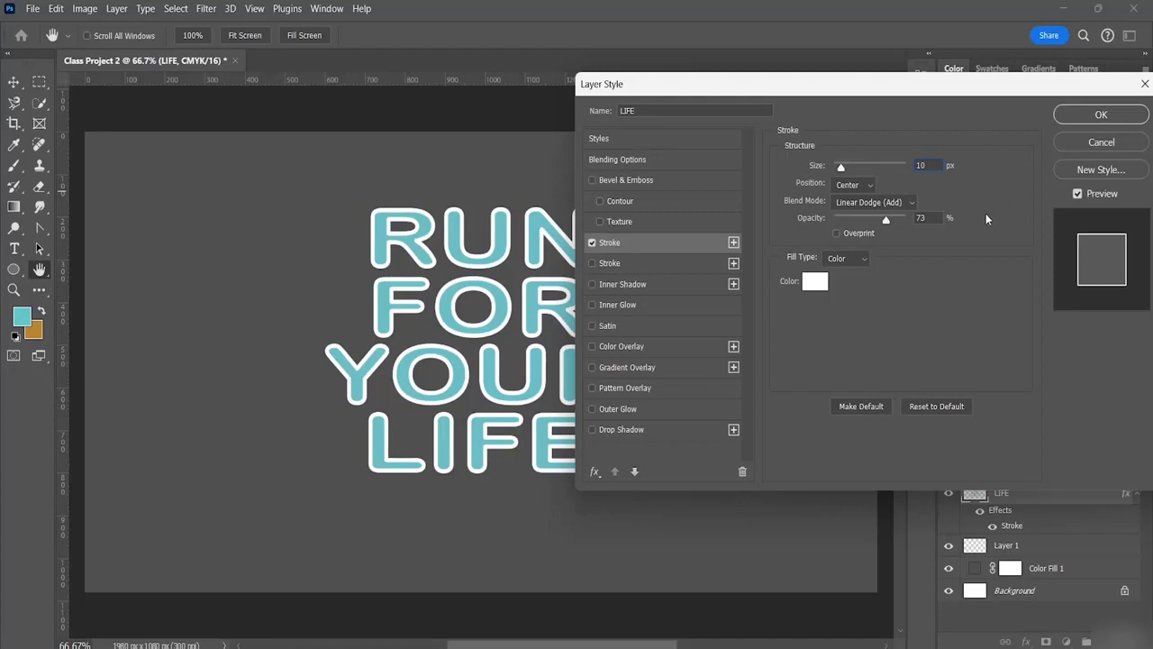
left_click(1092, 119)
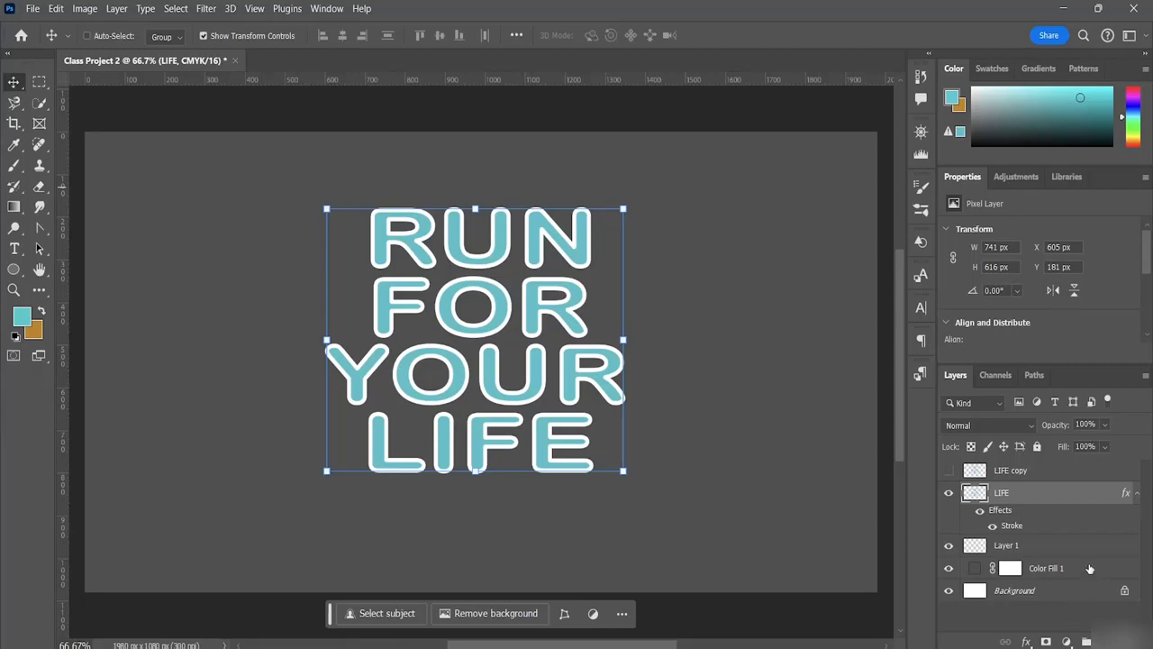
Compare the design with the LIFE copy layer shown and hidden, leaving the copy hidden.
left_click(1026, 475)
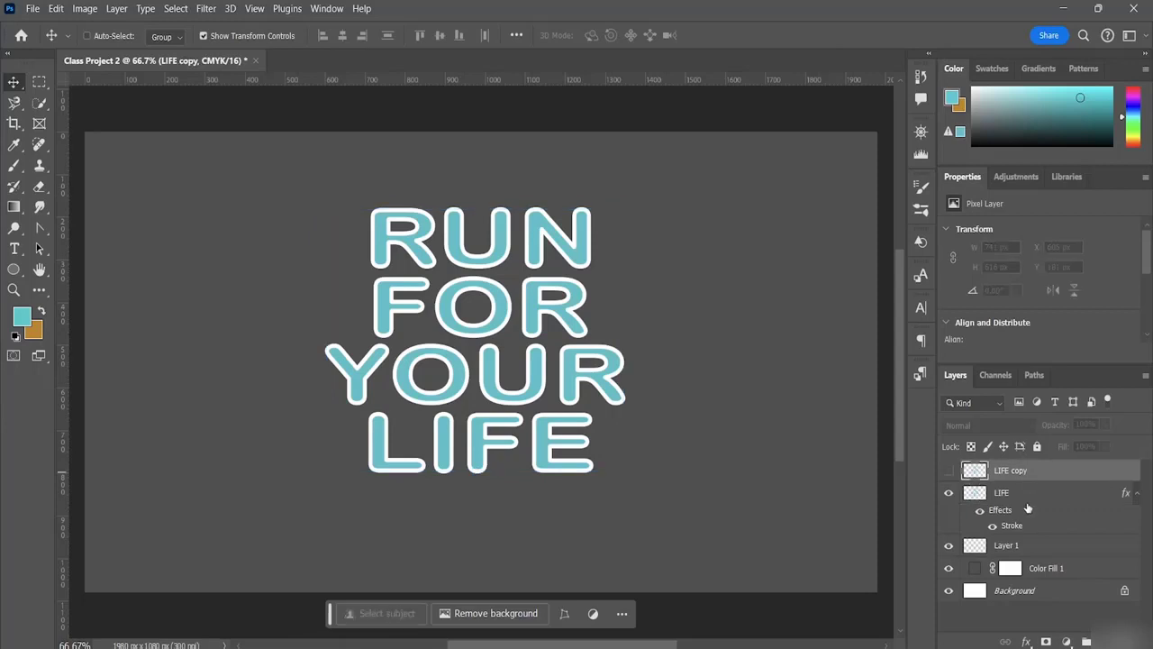
left_click(948, 470)
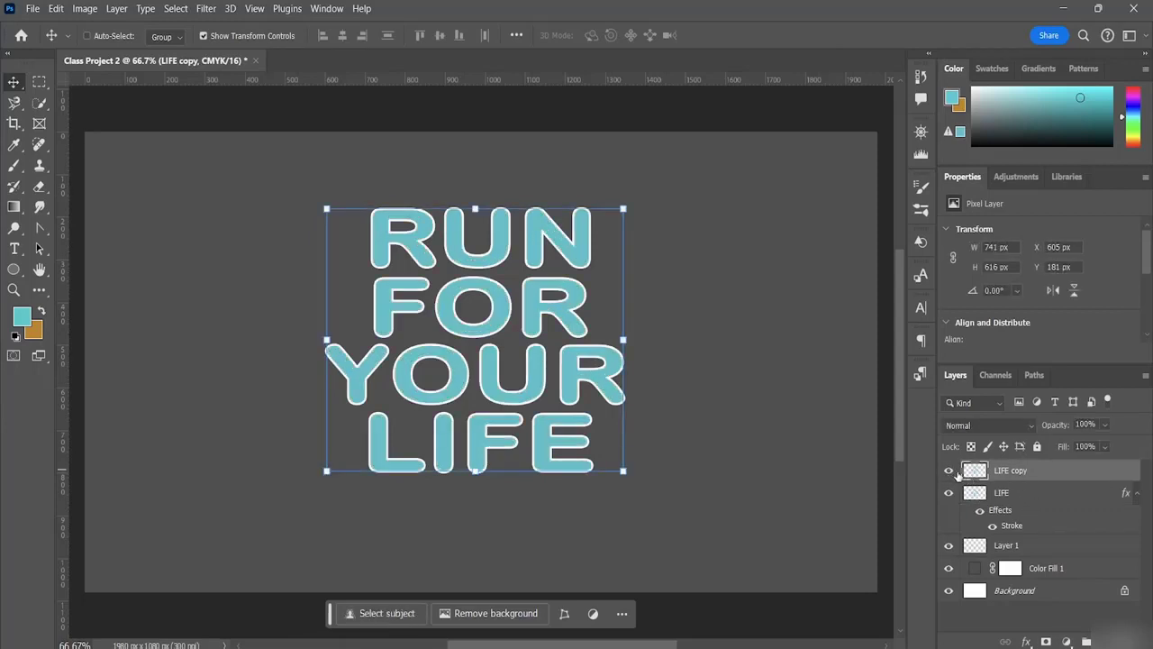
left_click(949, 471)
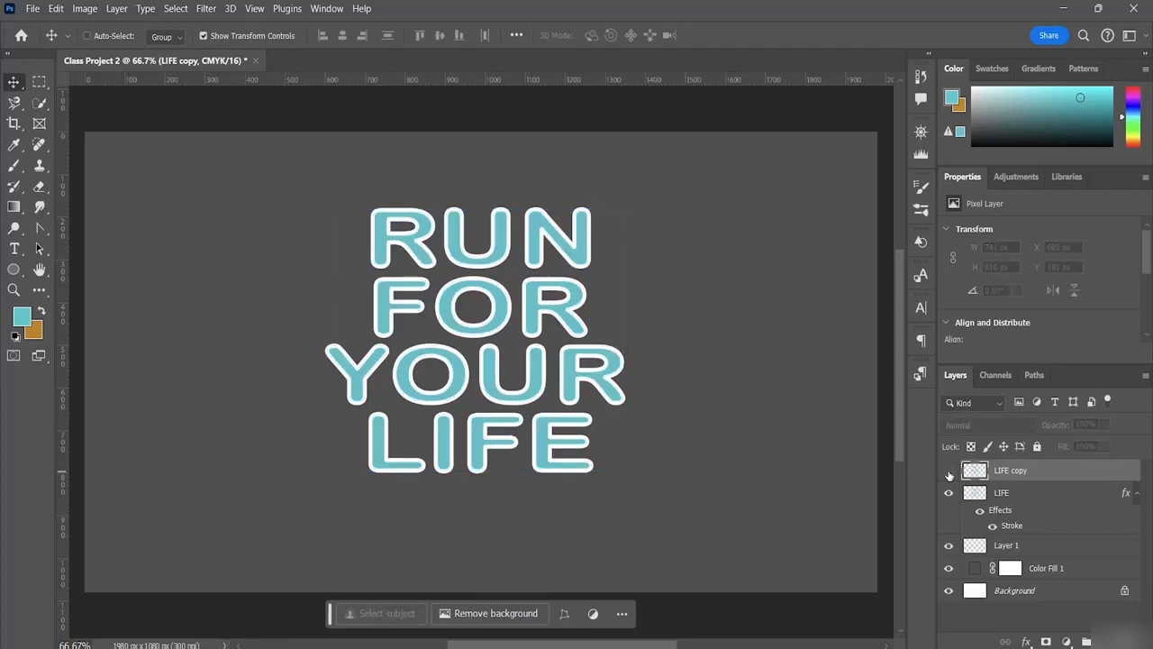
left_click(949, 471)
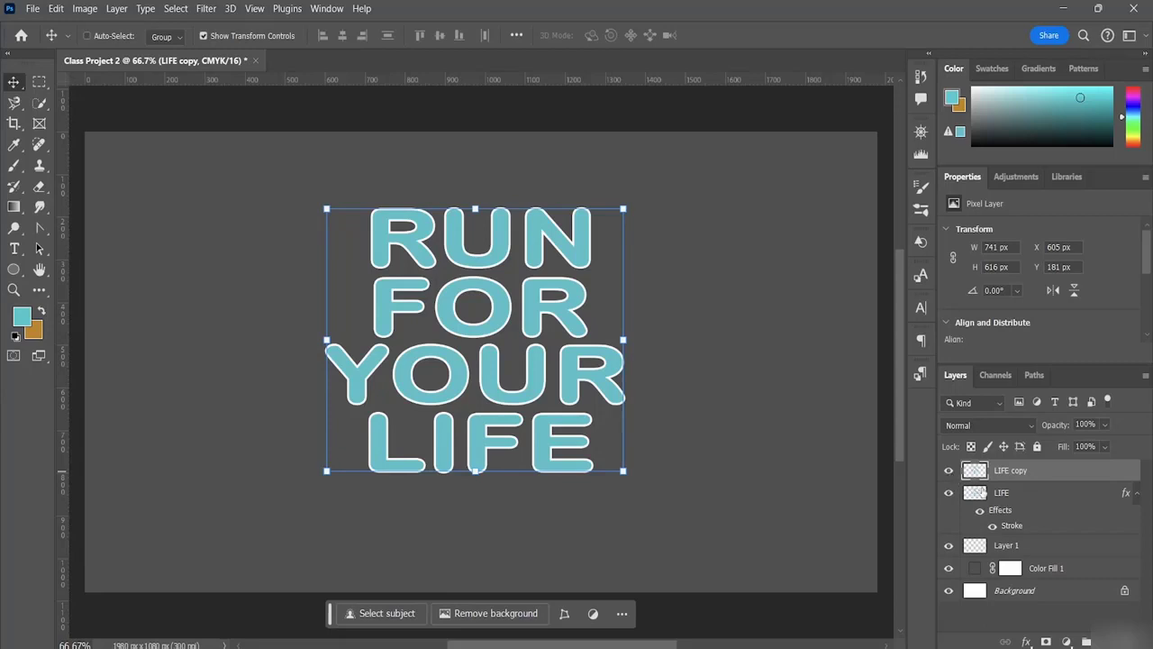
left_click(948, 471)
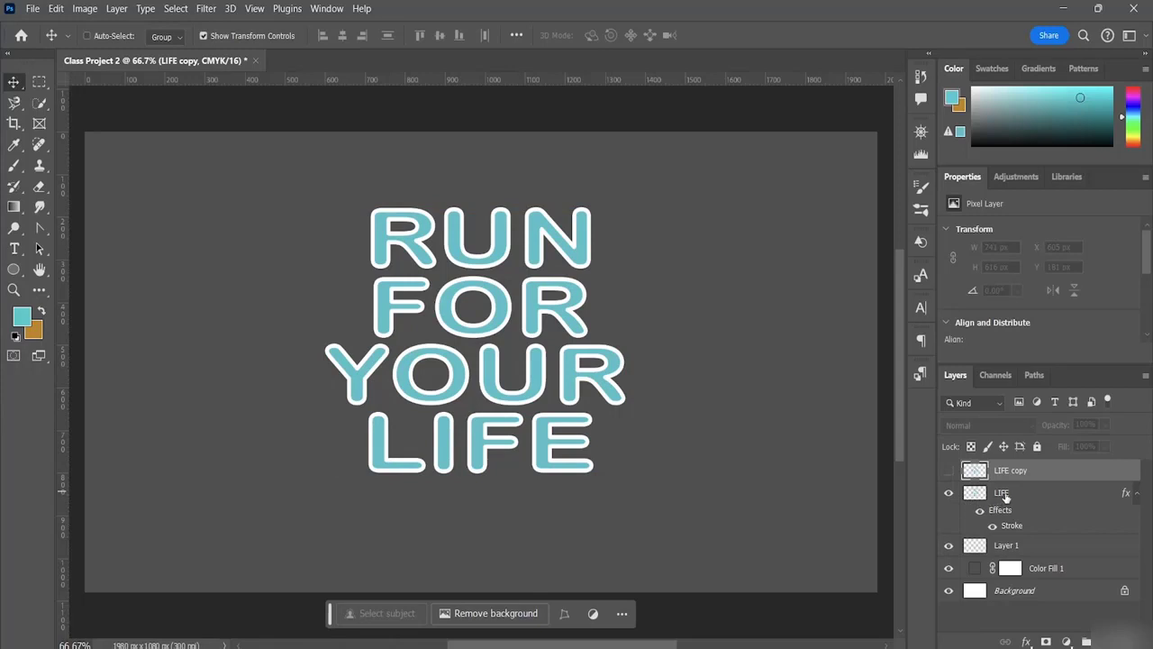
Set the fill of the LIFE layer to 0% so only its stroke outline shows.
left_click(1003, 495)
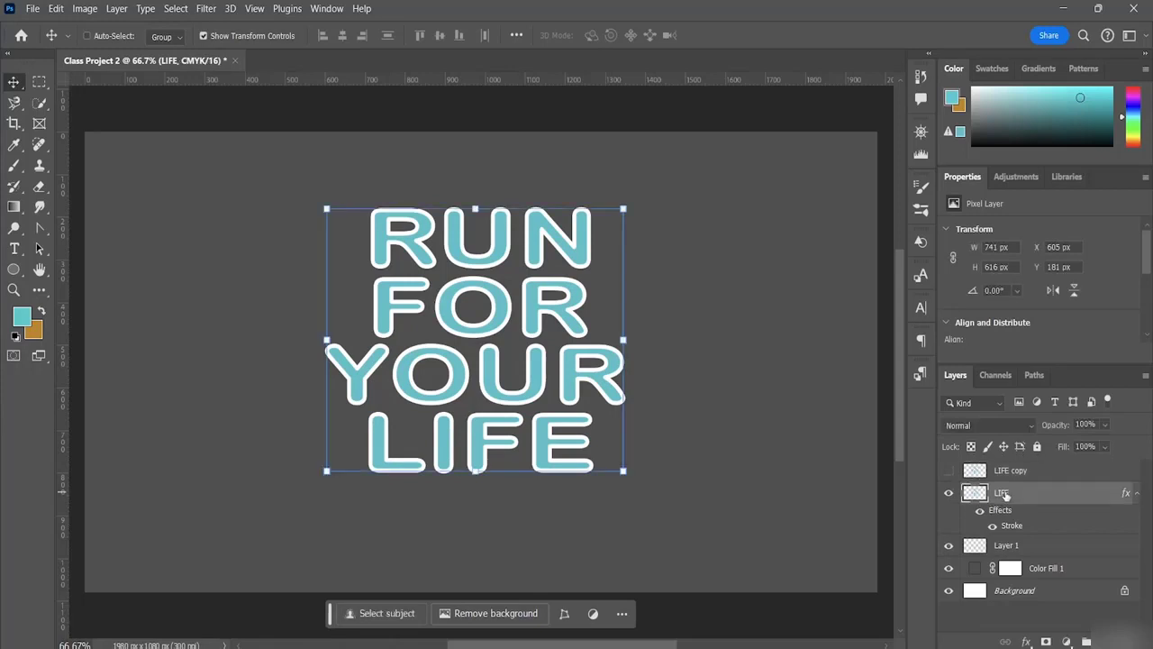
left_click(1105, 447)
left_click_drag(1120, 469, 1117, 468)
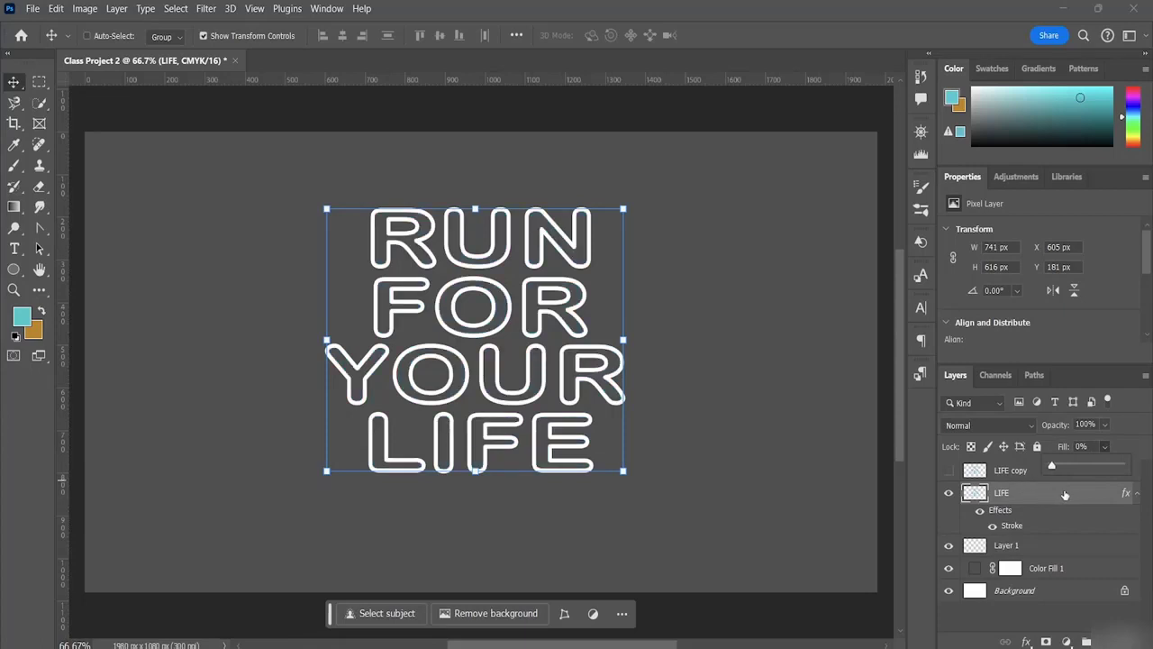
left_click(1145, 445)
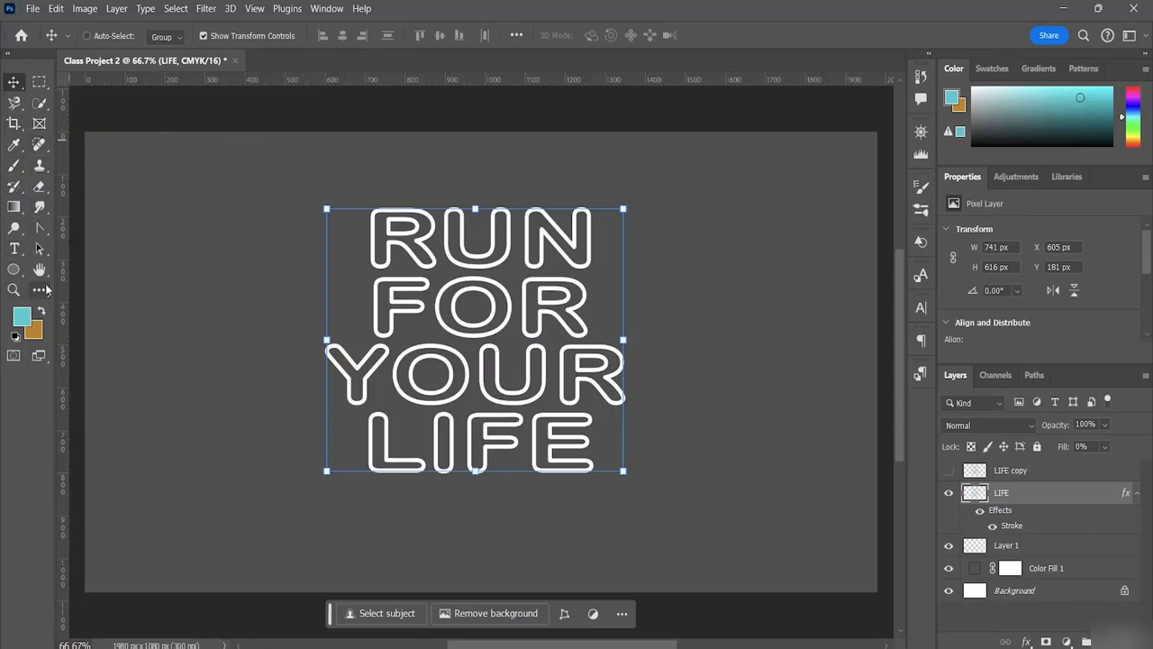
Draw a diagonal line about 999 px long at about 45° and position it across the text from the upper left of RUN.
left_click(14, 268)
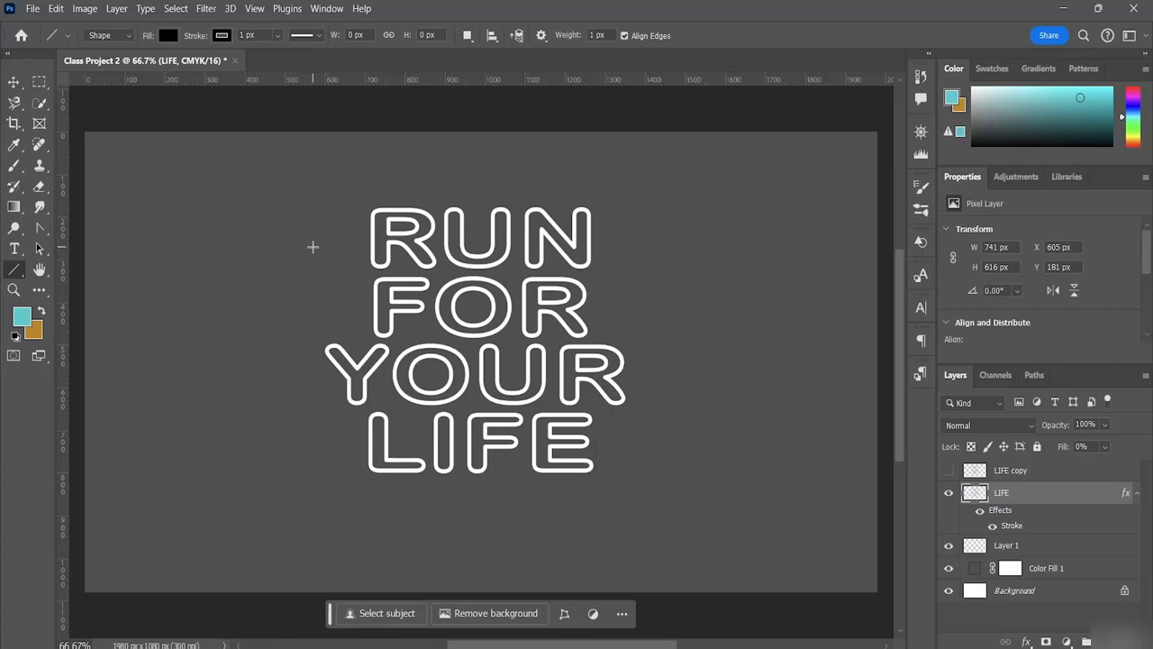
left_click_drag(312, 245, 615, 494)
left_click_drag(669, 543, 669, 544)
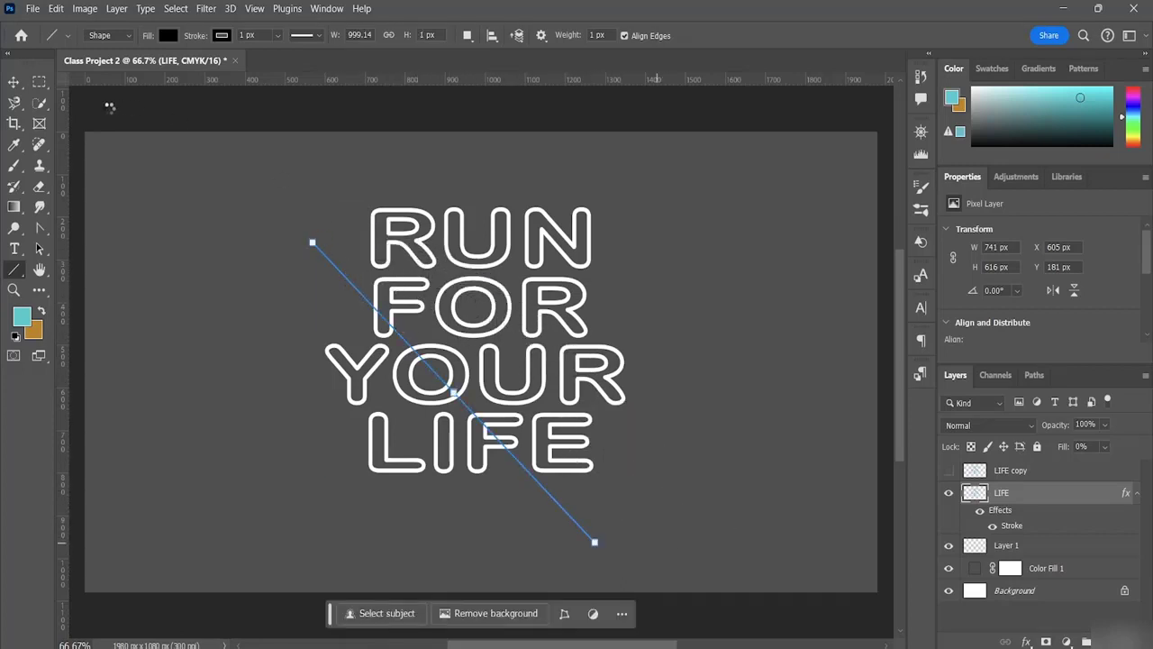
left_click(15, 83)
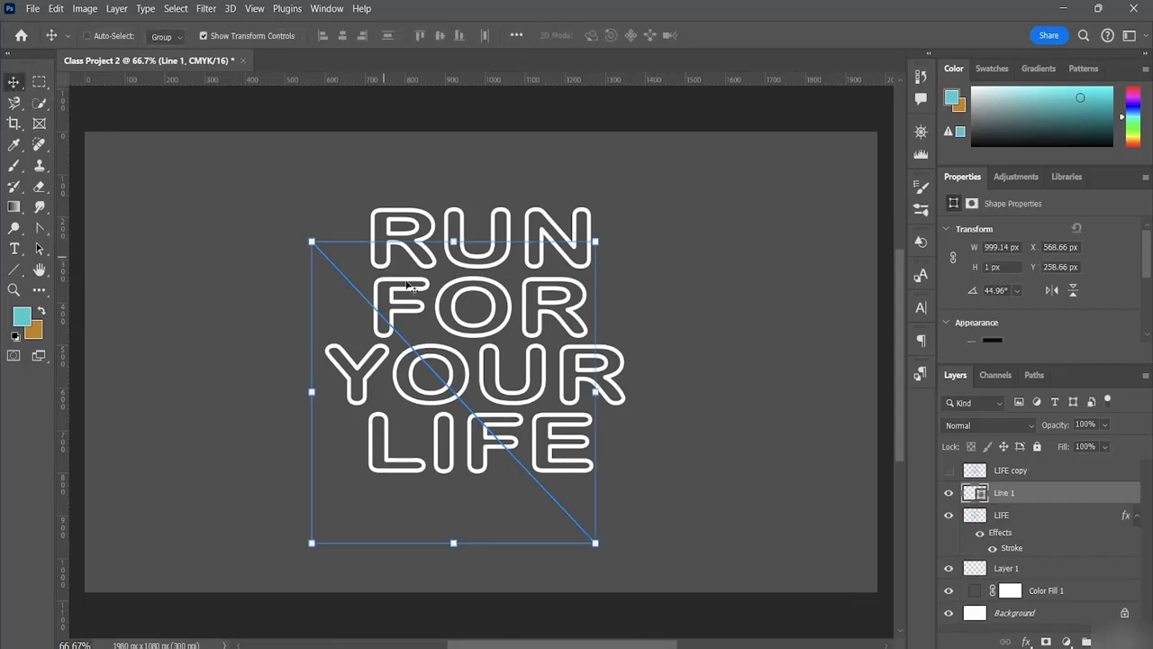
left_click_drag(440, 375, 440, 340)
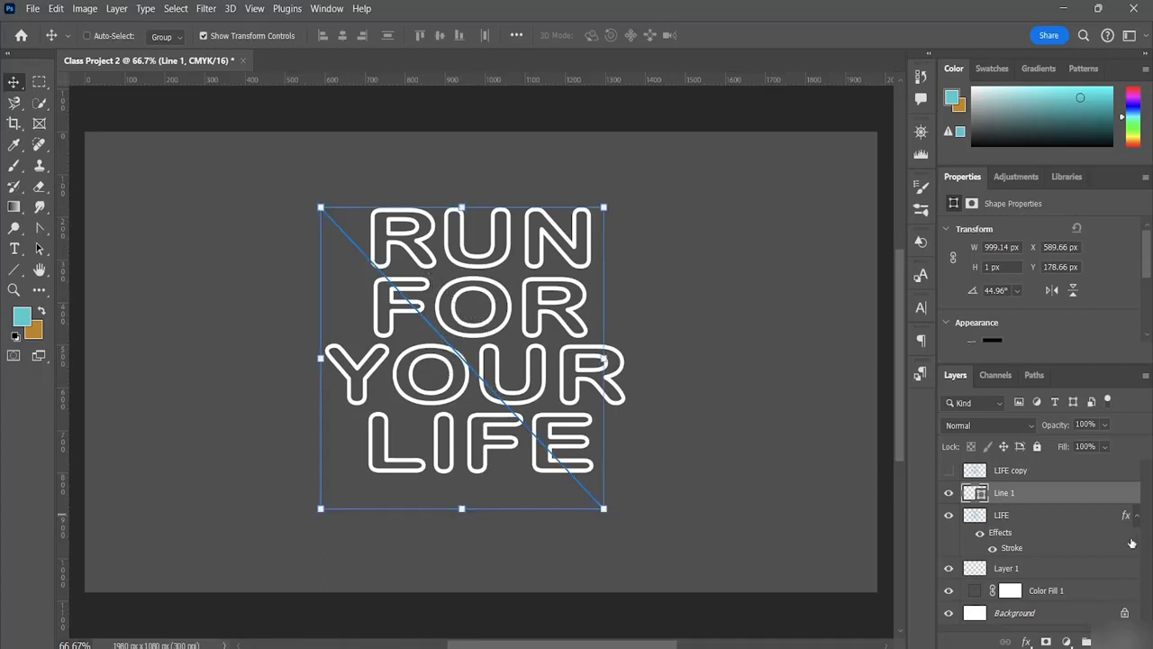
double_click(974, 498)
double_click(974, 495)
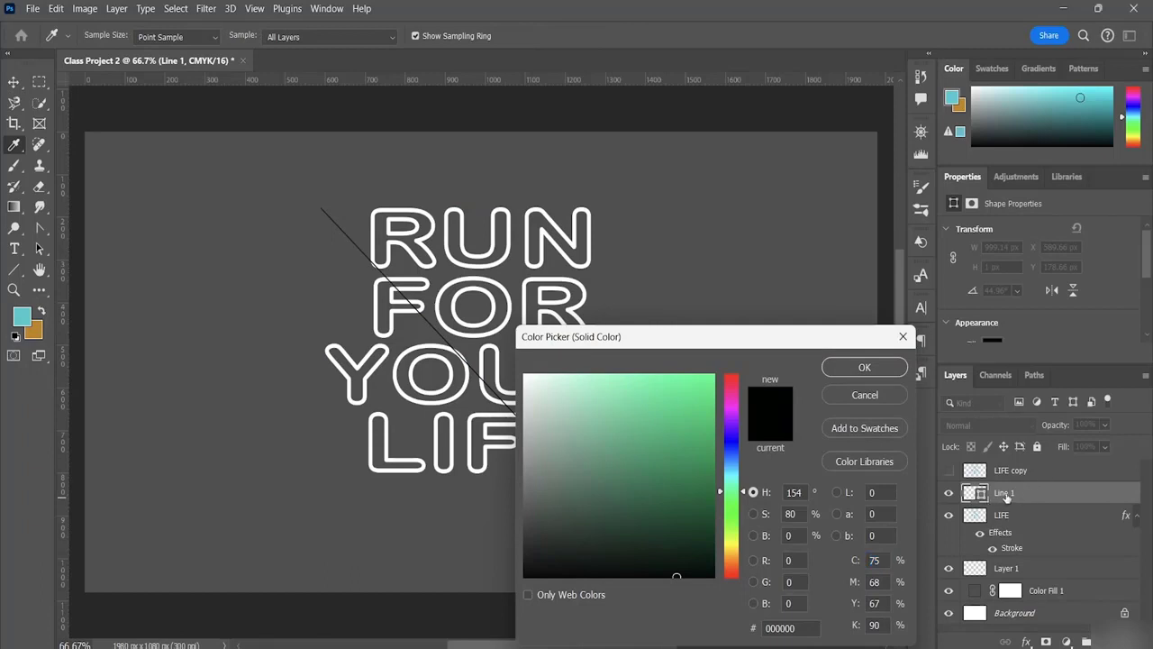
left_click(887, 397)
Add a 10 px stroke to the Line 1 layer and set its color to red, ff0000.
right_click(1000, 494)
left_click(1048, 16)
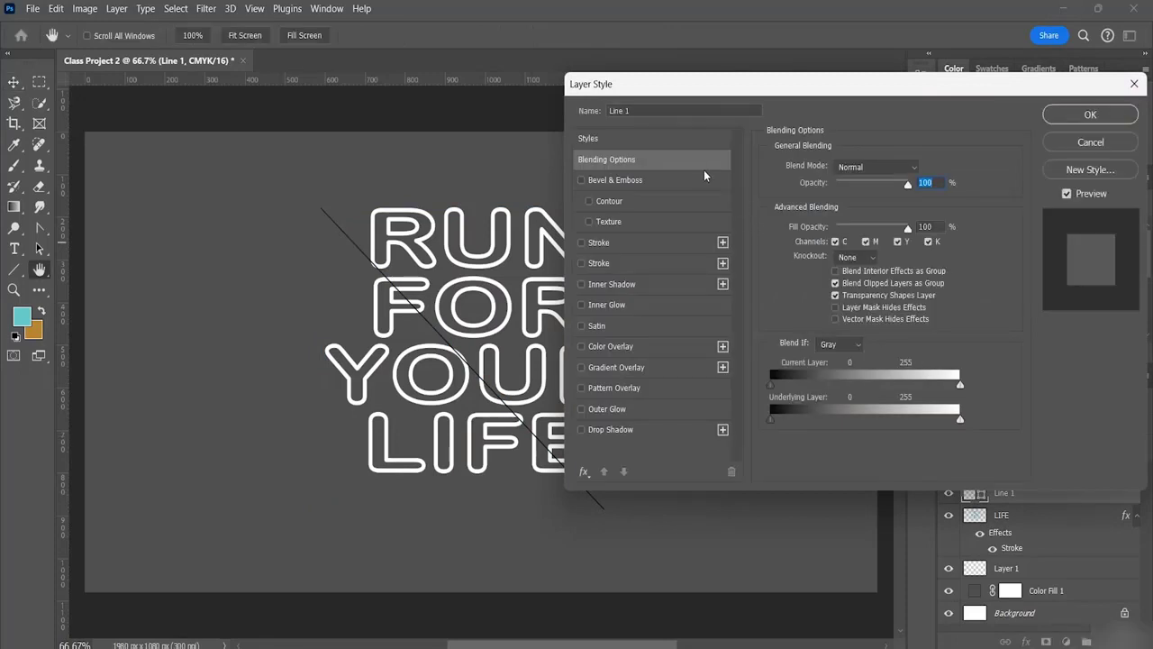
left_click(599, 242)
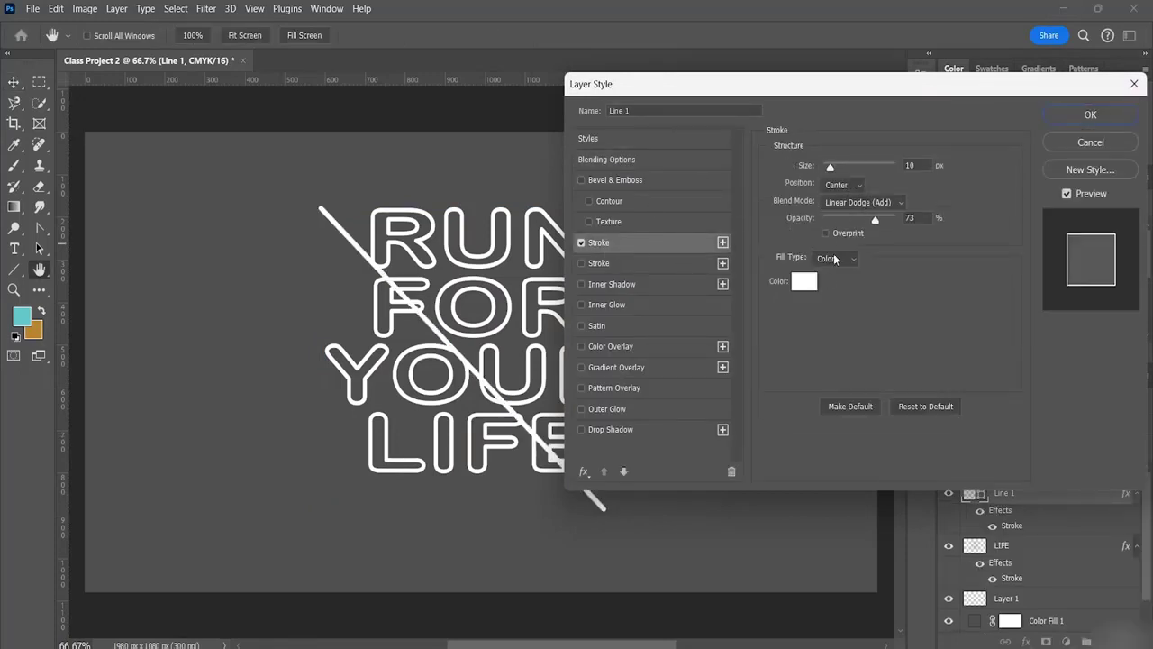
left_click(804, 282)
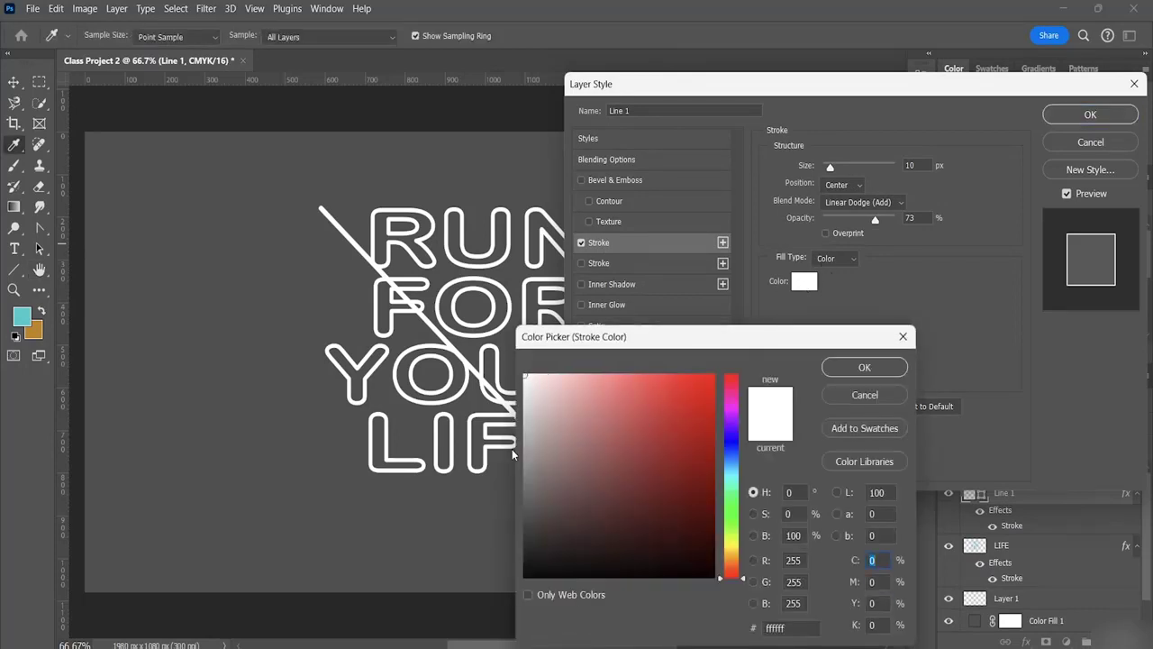
left_click(525, 576)
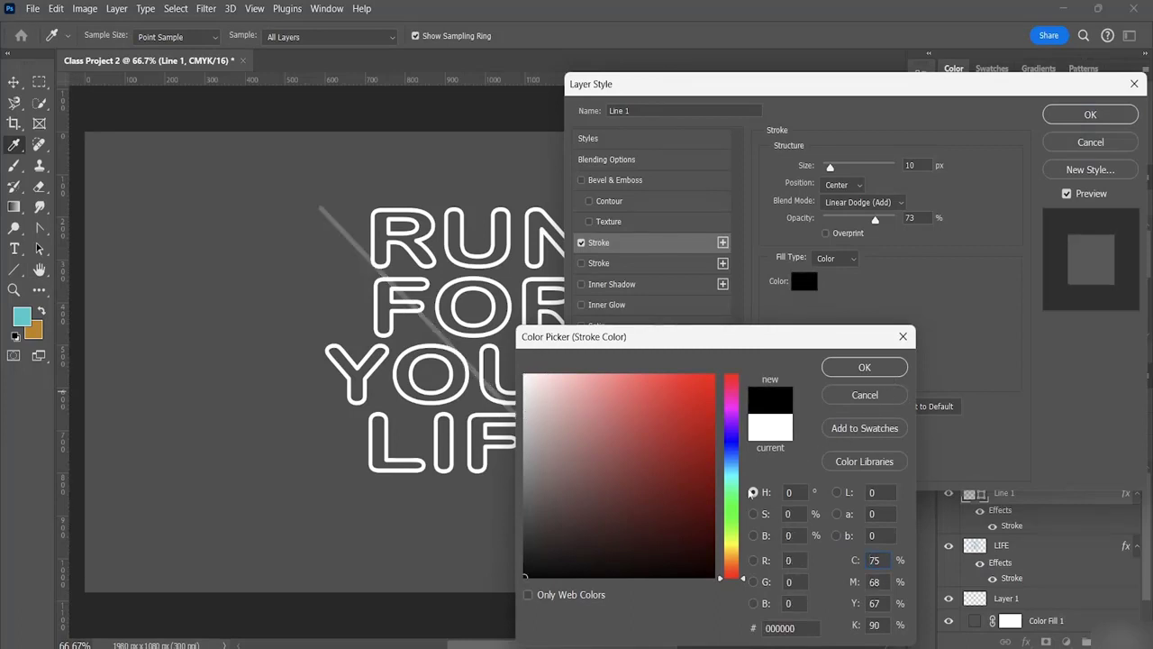
left_click(532, 572)
left_click(712, 378)
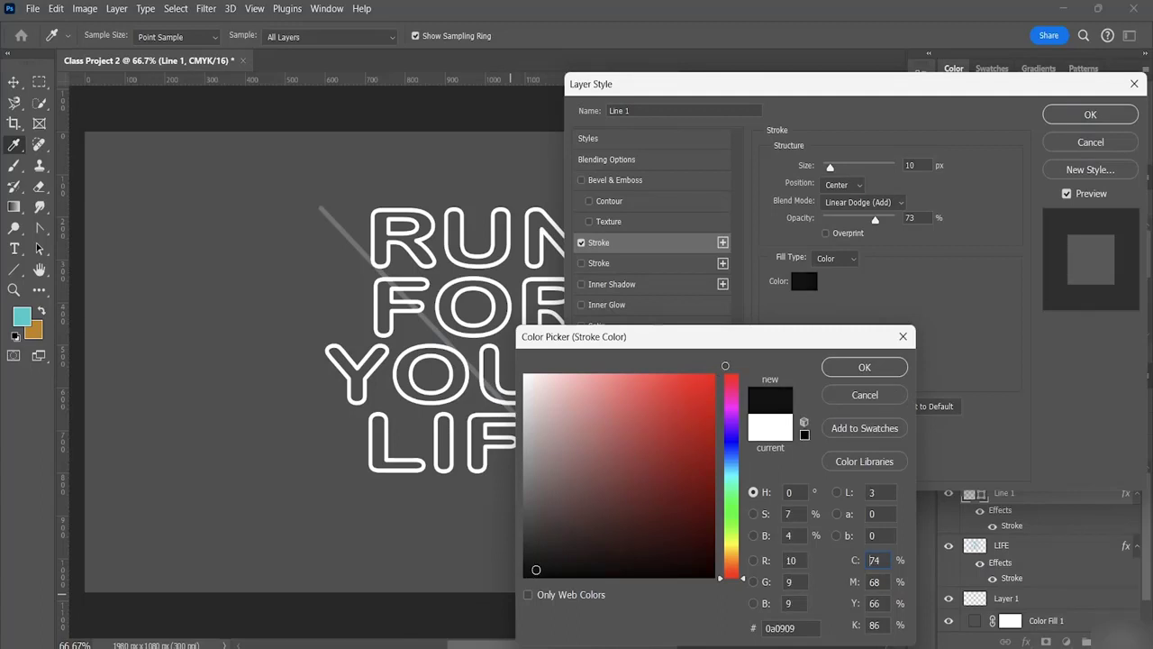
left_click(878, 371)
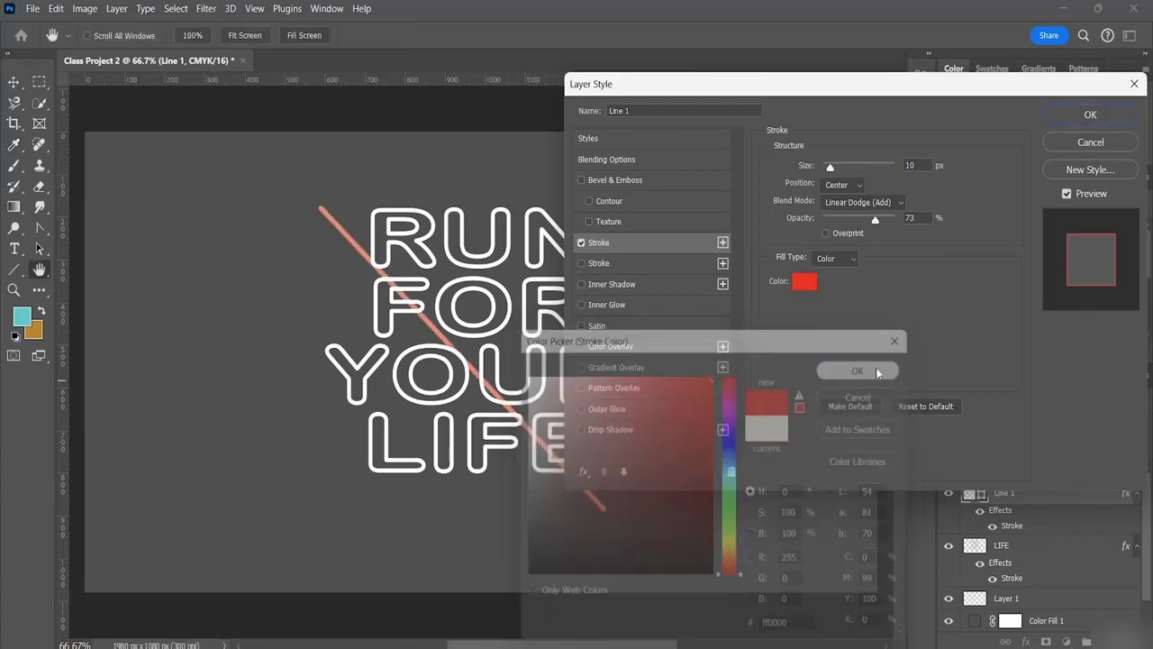
left_click(1097, 114)
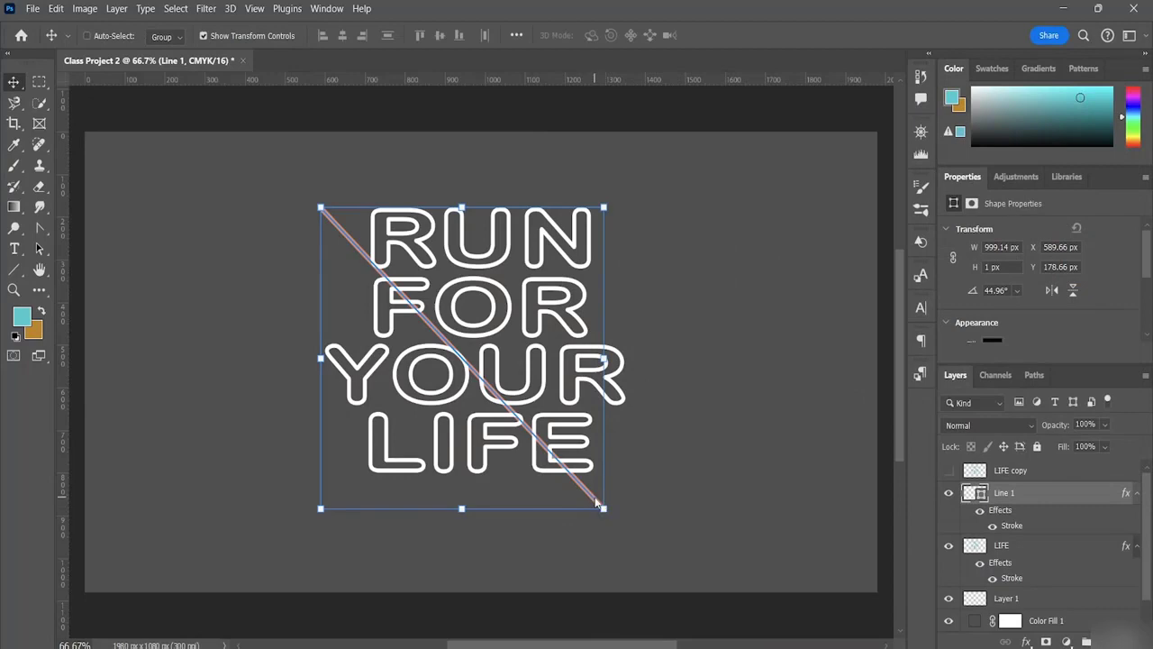
Rasterize the Line 1 layer and move the line slightly right and up so it crosses the text diagonally.
right_click(1025, 478)
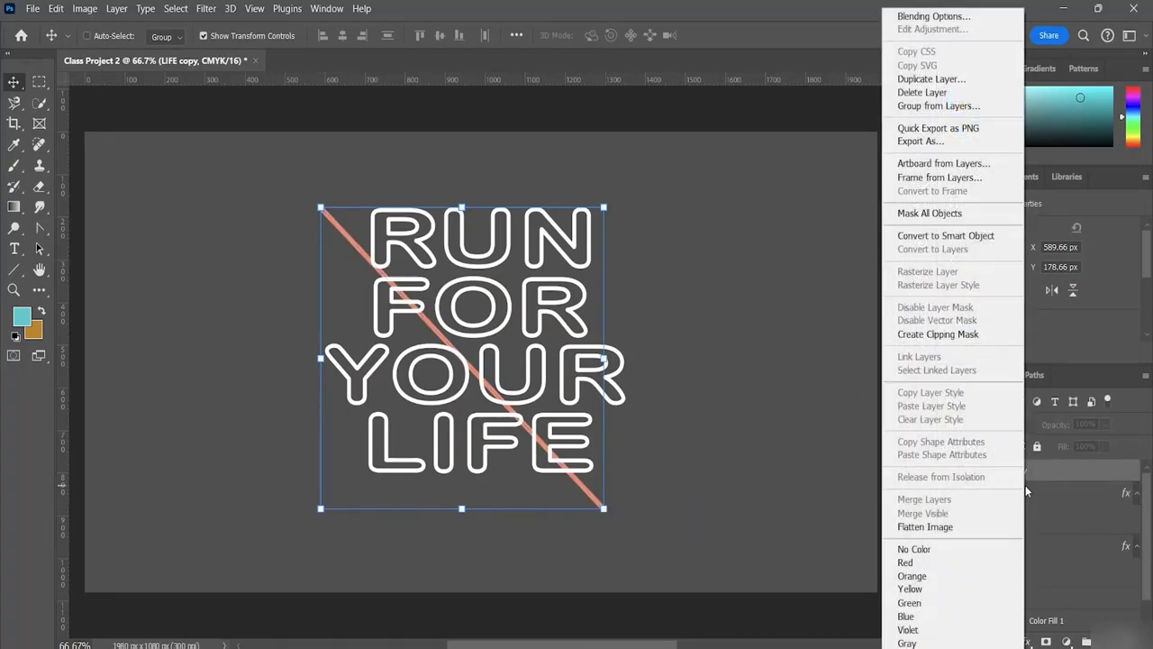
left_click(1051, 492)
left_click(1033, 495)
right_click(1034, 491)
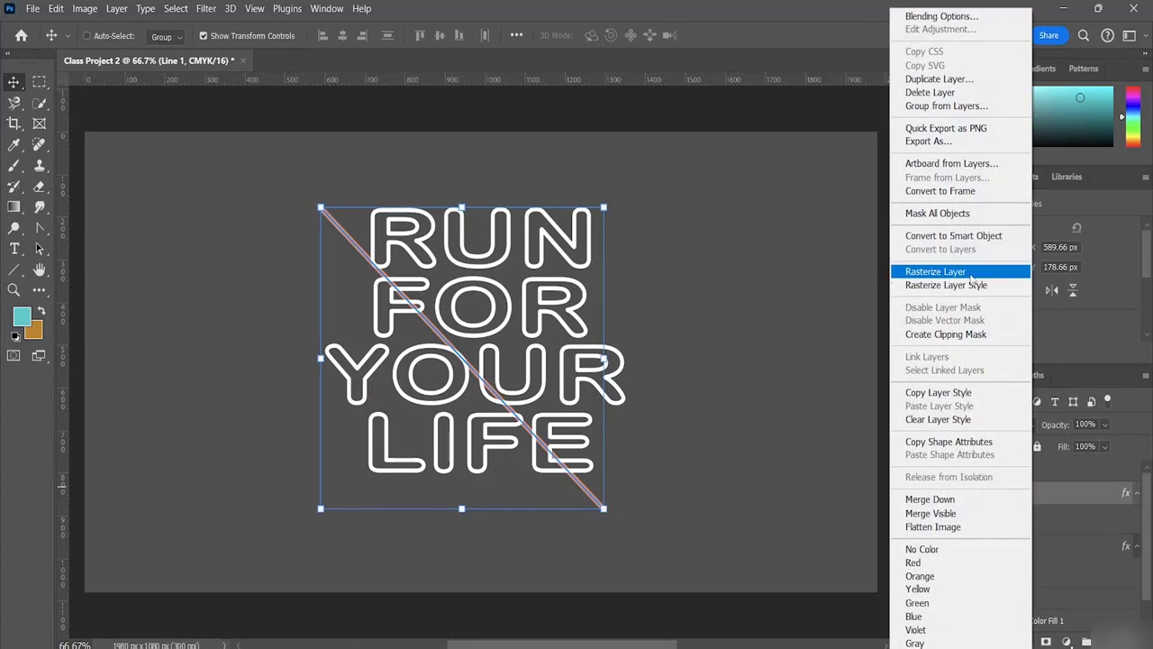
left_click(935, 271)
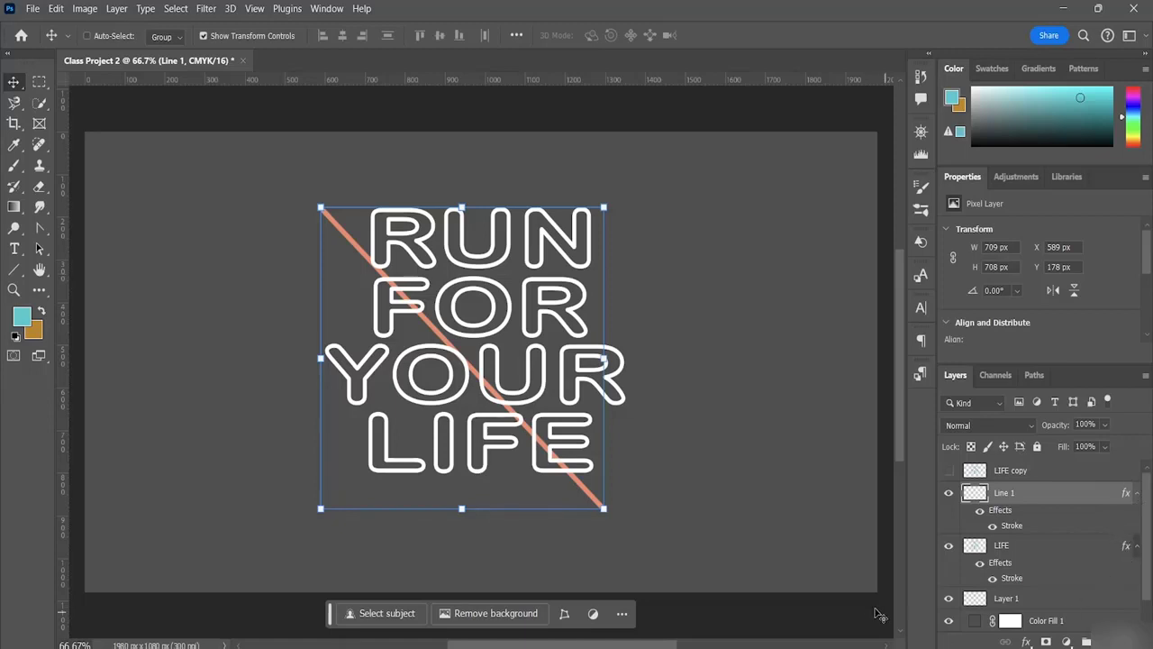
mouse_move(599, 506)
left_mouse_down()
mouse_move(618, 511)
mouse_move(611, 496)
mouse_move(621, 501)
left_mouse_up()
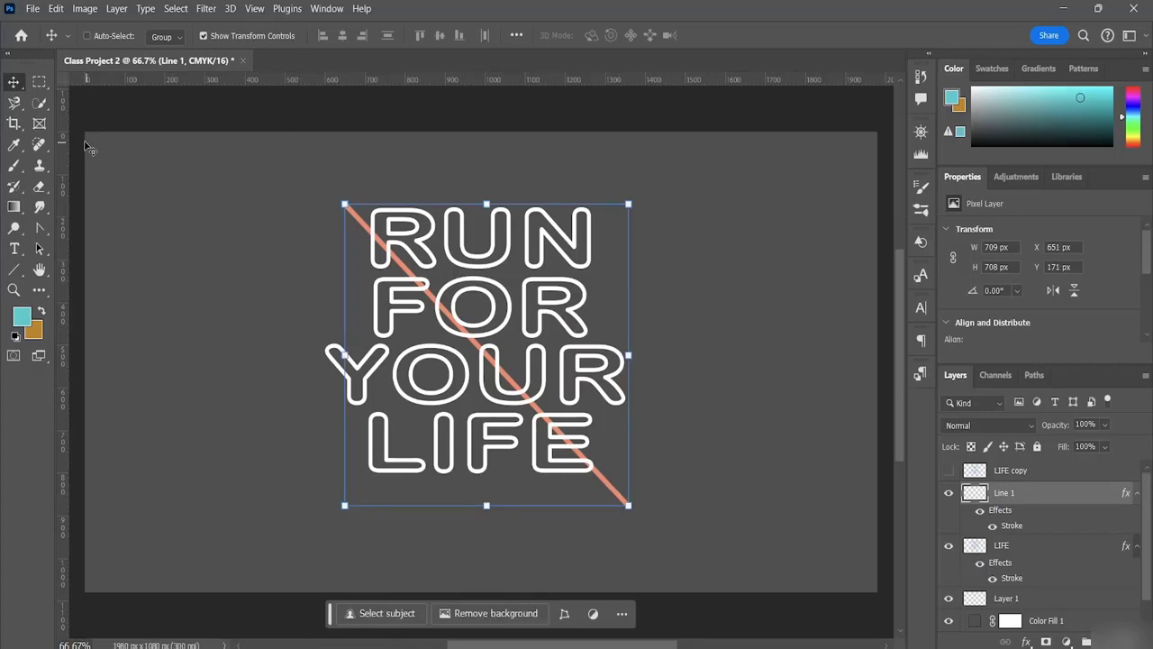
Select the area below and left of the diagonal line with the Polygonal Lasso tool, following the line as its edge.
left_click(13, 109)
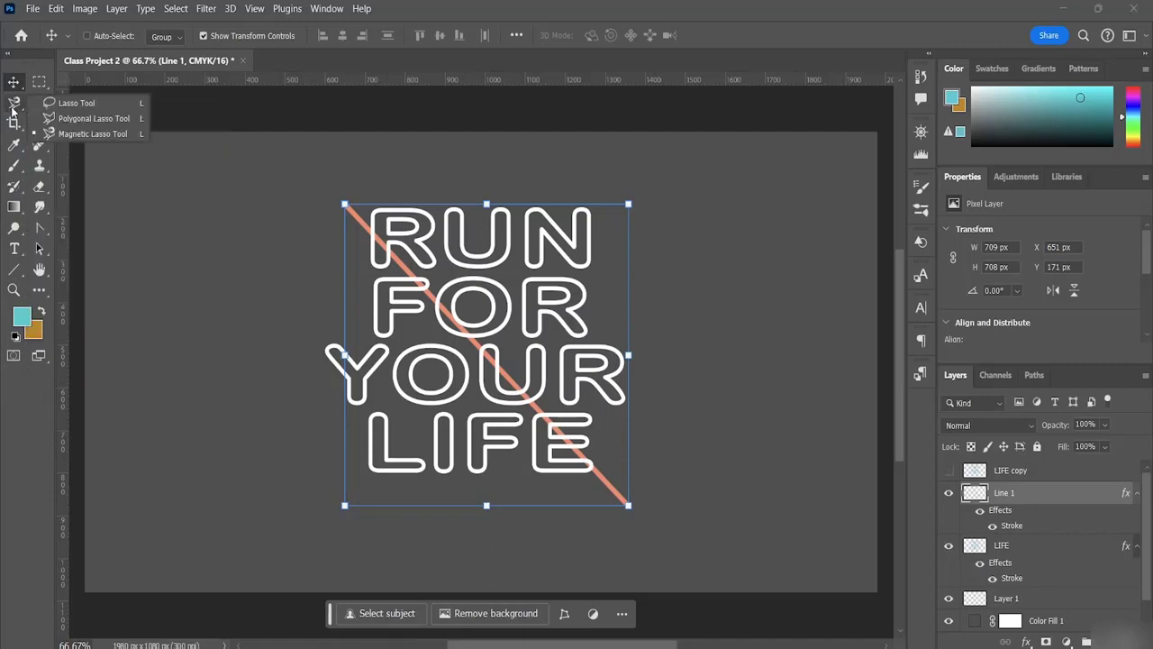
left_click(72, 117)
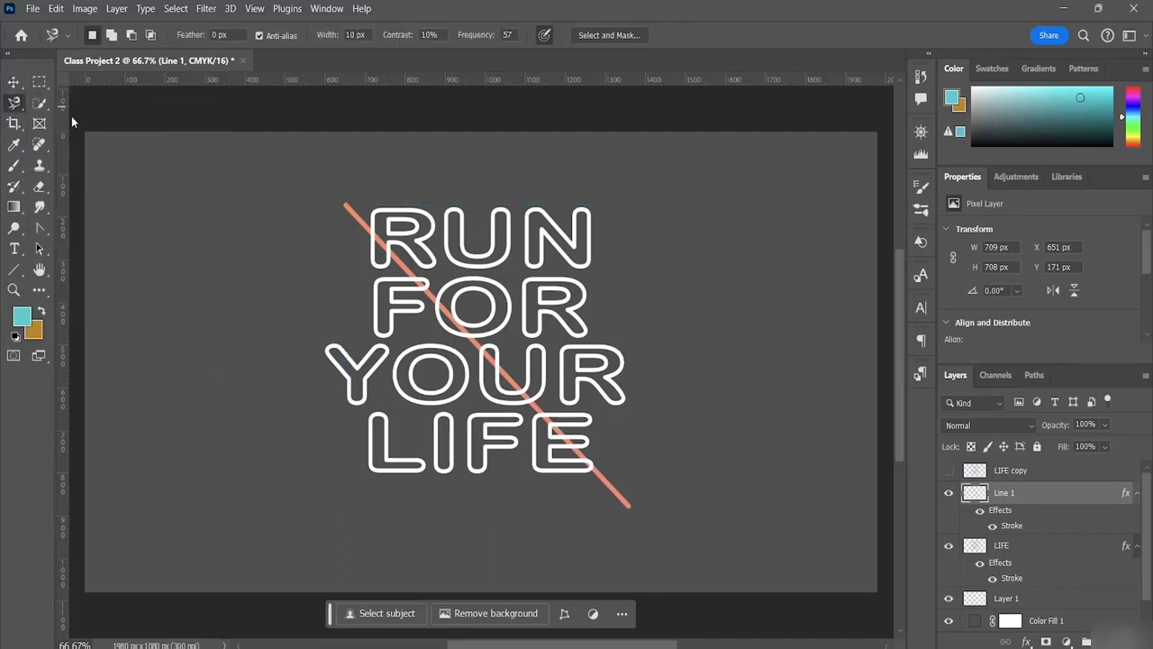
left_click(343, 204)
left_click(280, 368)
left_click(340, 520)
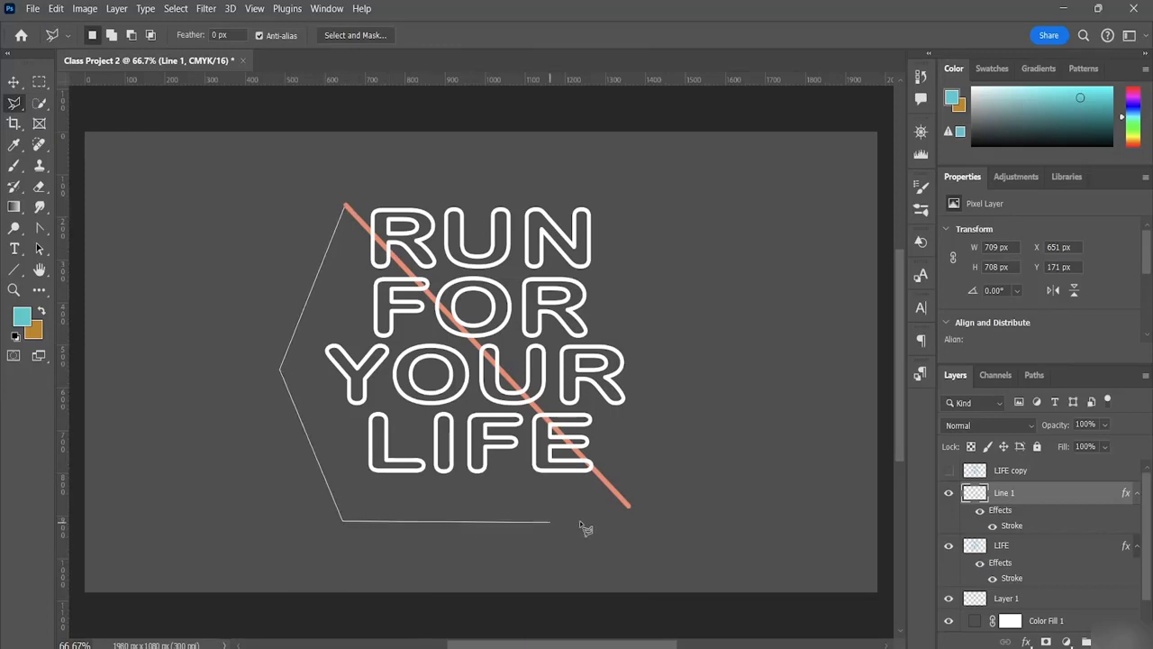
left_click(629, 507)
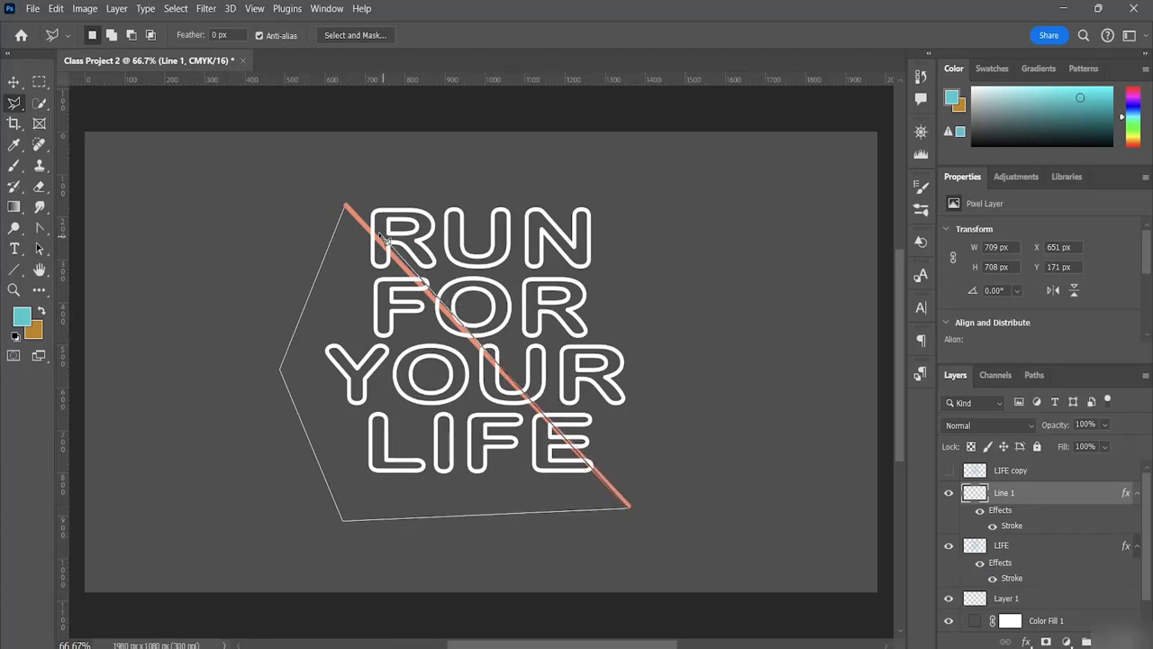
left_click(345, 207)
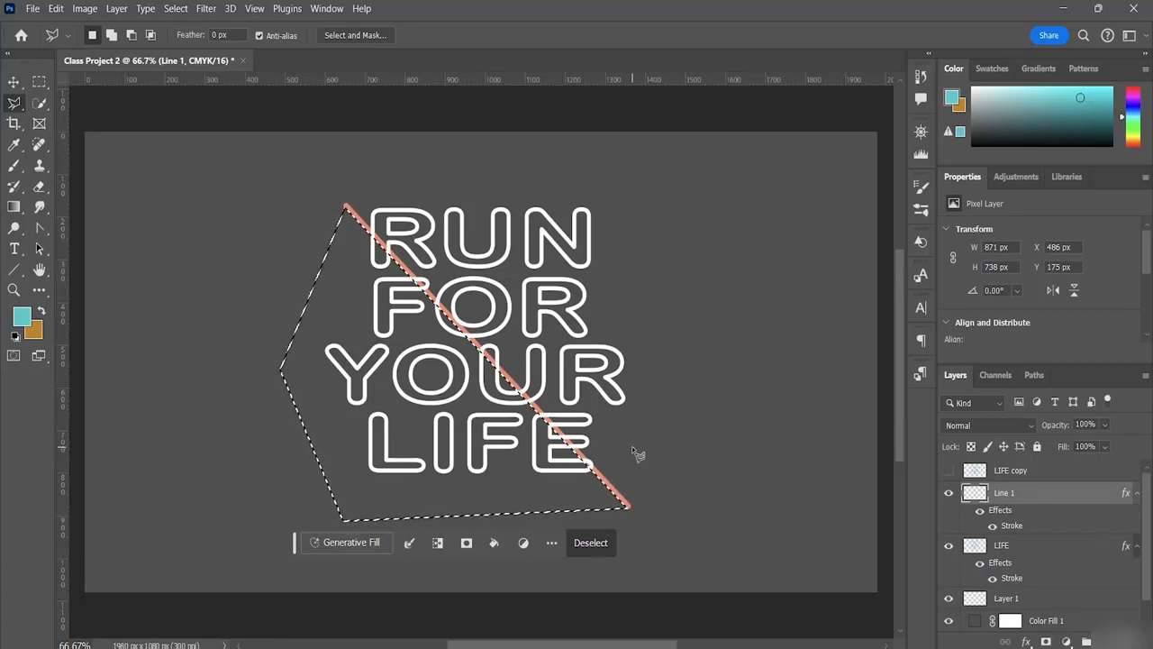
Delete the selected area below the diagonal from the outlined LIFE layer, clear the selection, and show the LIFE copy layer.
left_click(1019, 551)
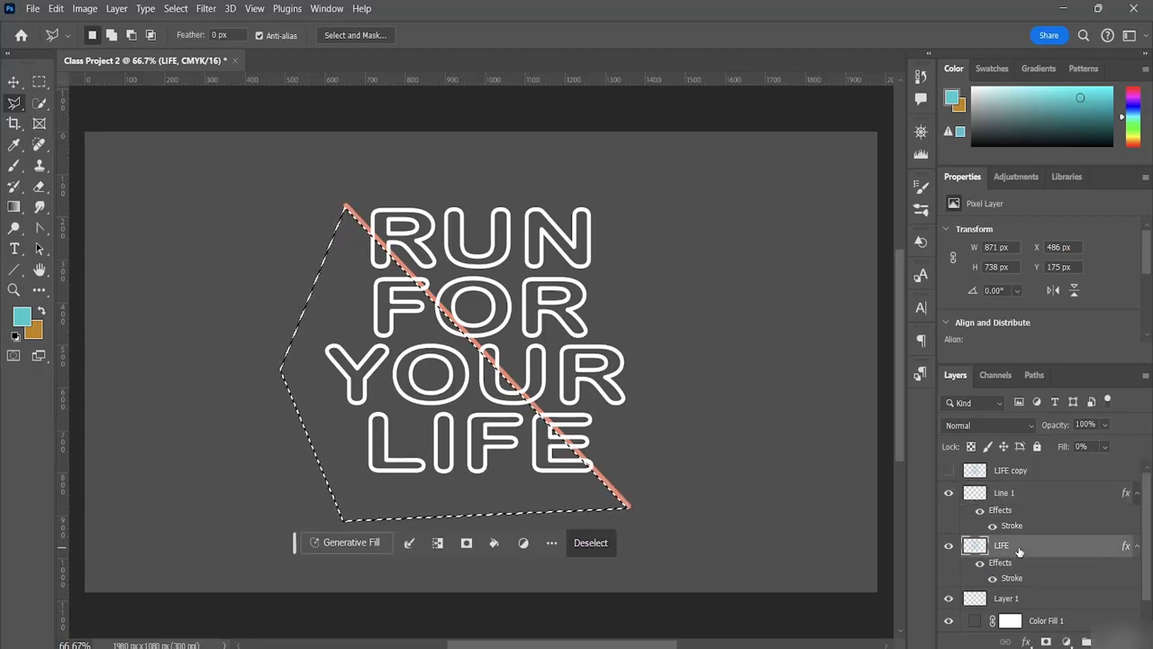
key("Delete")
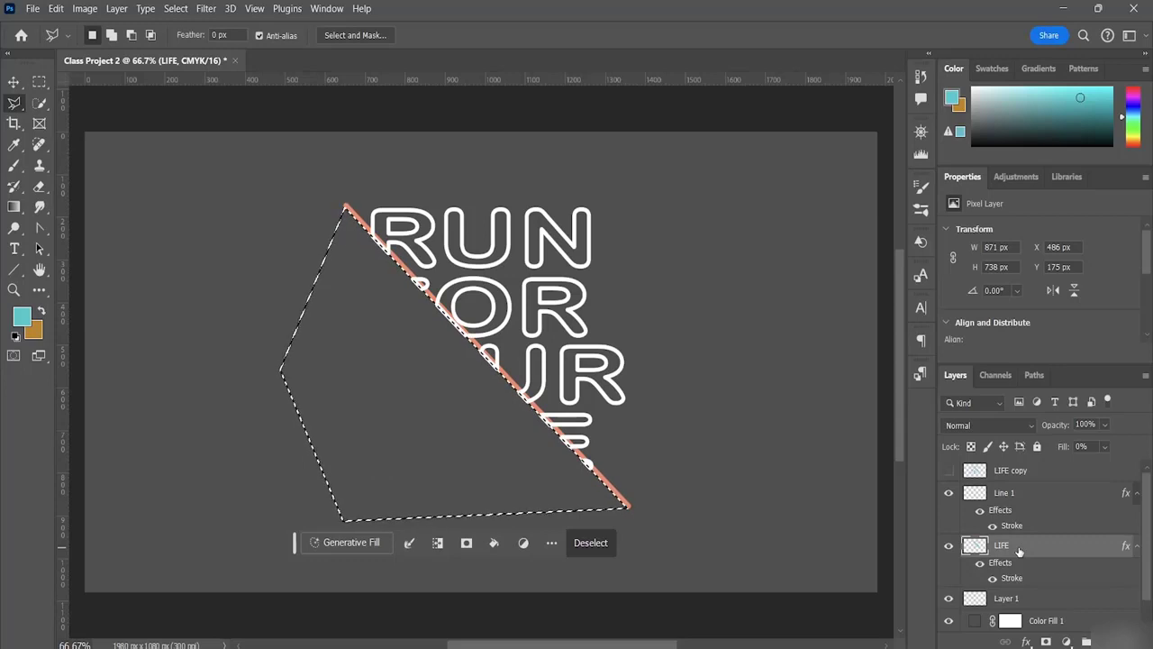
key("ctrl+d")
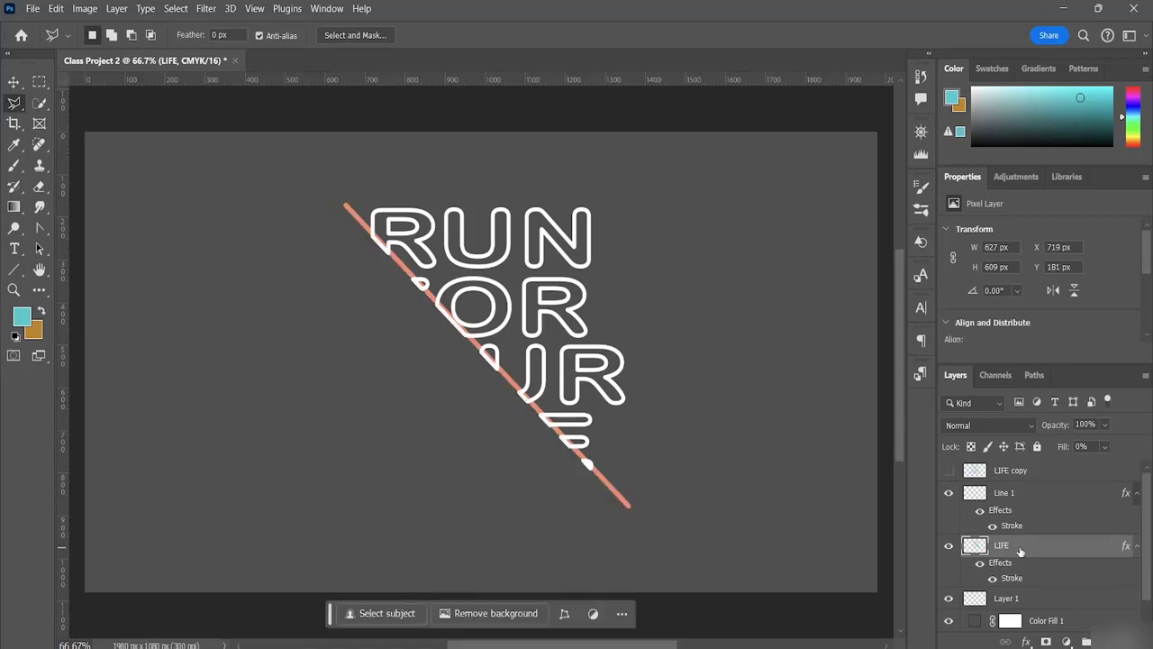
left_click(948, 471)
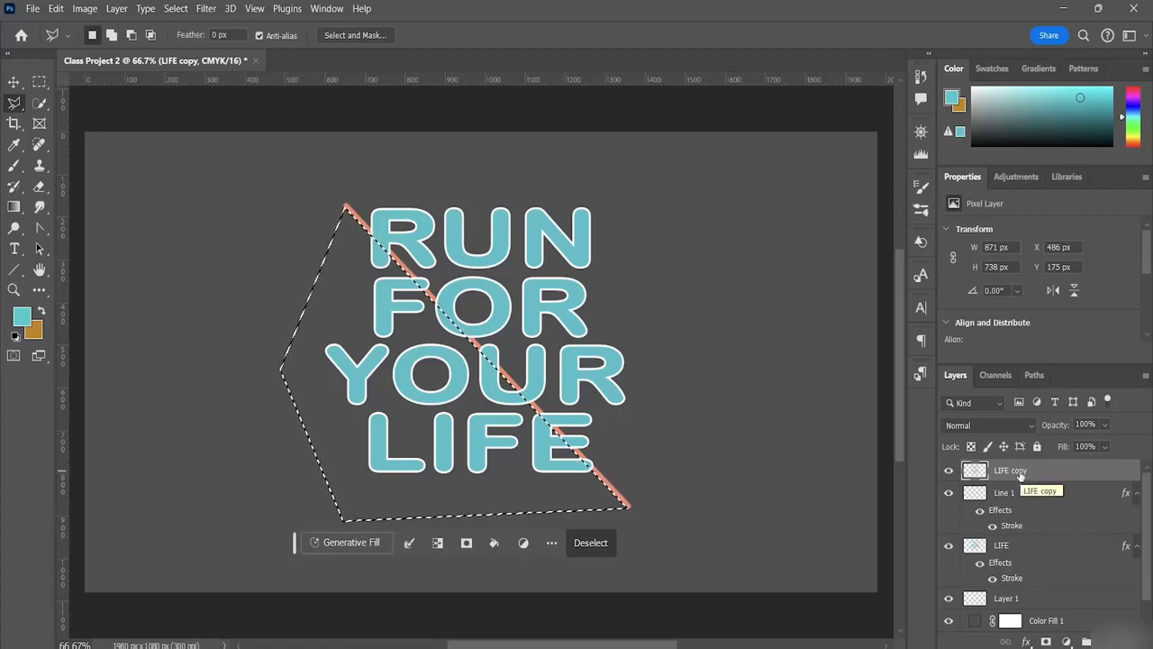
key("ctrl+comma")
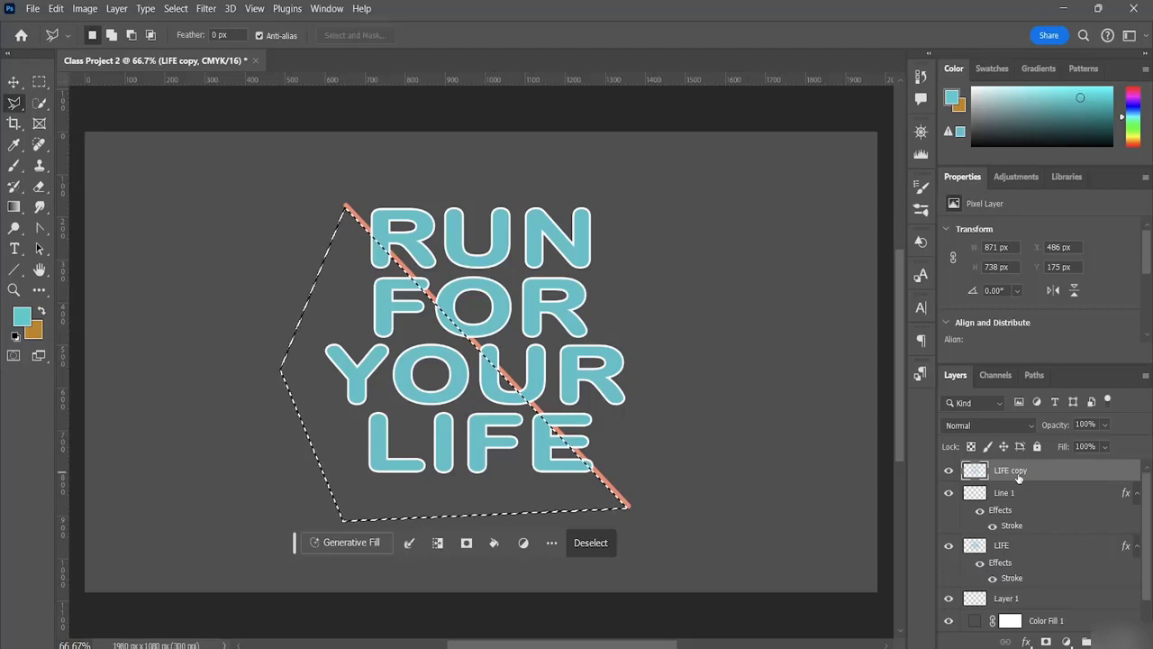
Undo the recent edits back to before the red diagonal line was drawn, leaving only the text layers.
key("ctrl+z")
key("ctrl+z")
key("ctrl+z")
key("ctrl+z")
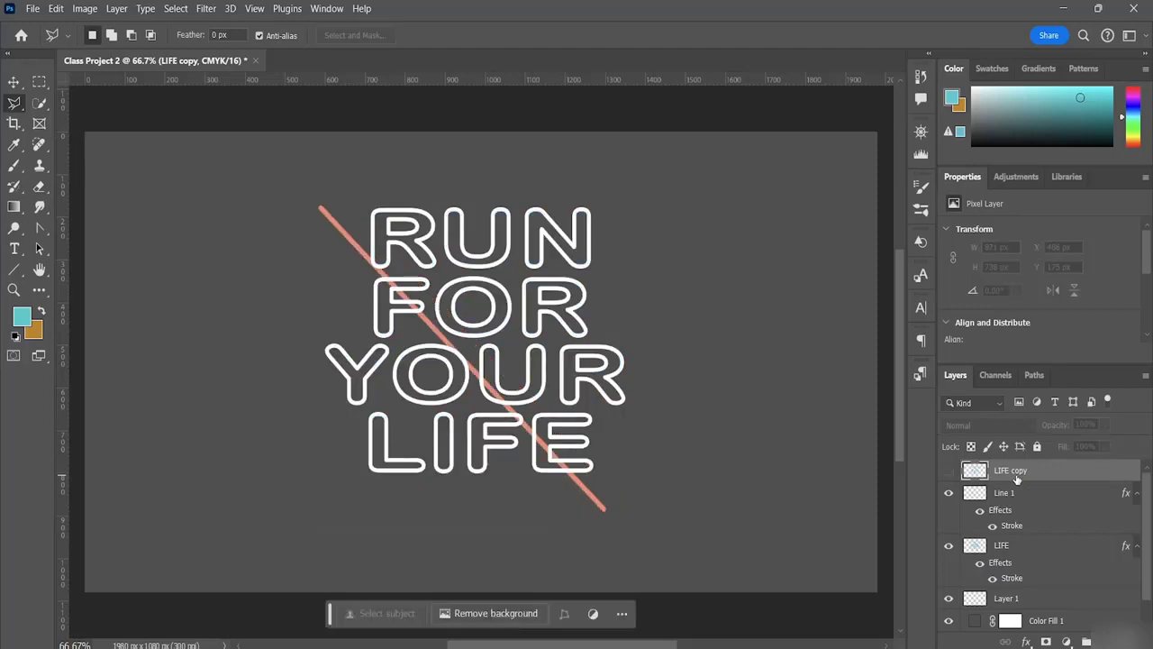
key("ctrl+z")
key("ctrl+z")
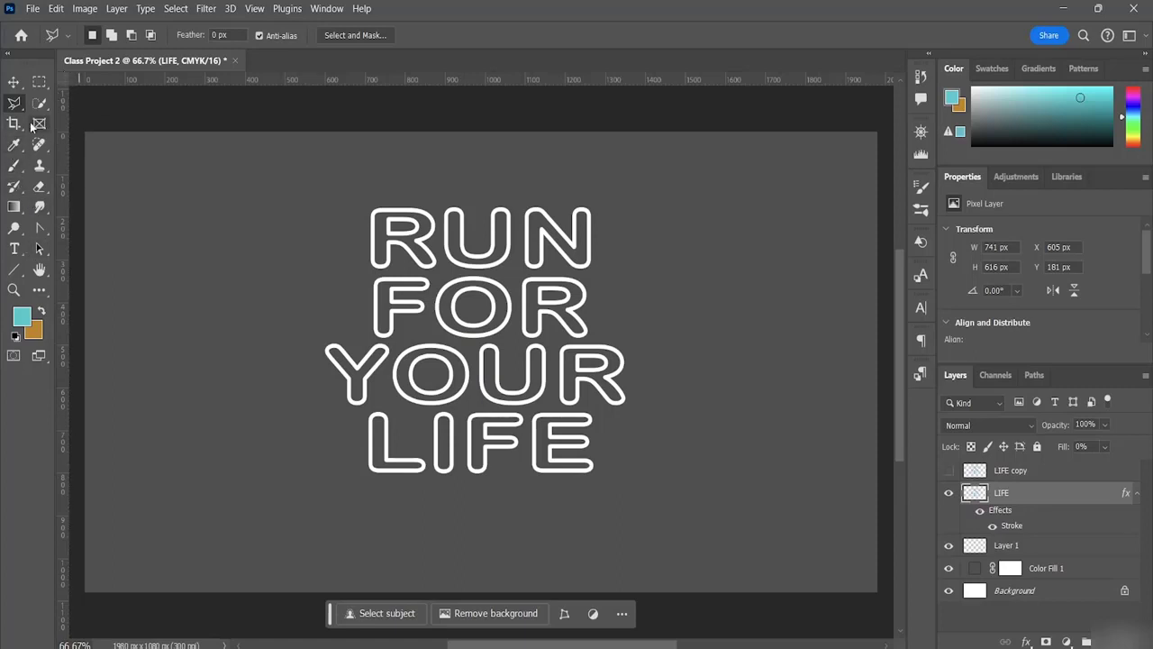
Draw a diagonal line about 1288 px long at about 40.6° across the text, from above-left of RUN to below-right of LIFE.
left_click(17, 269)
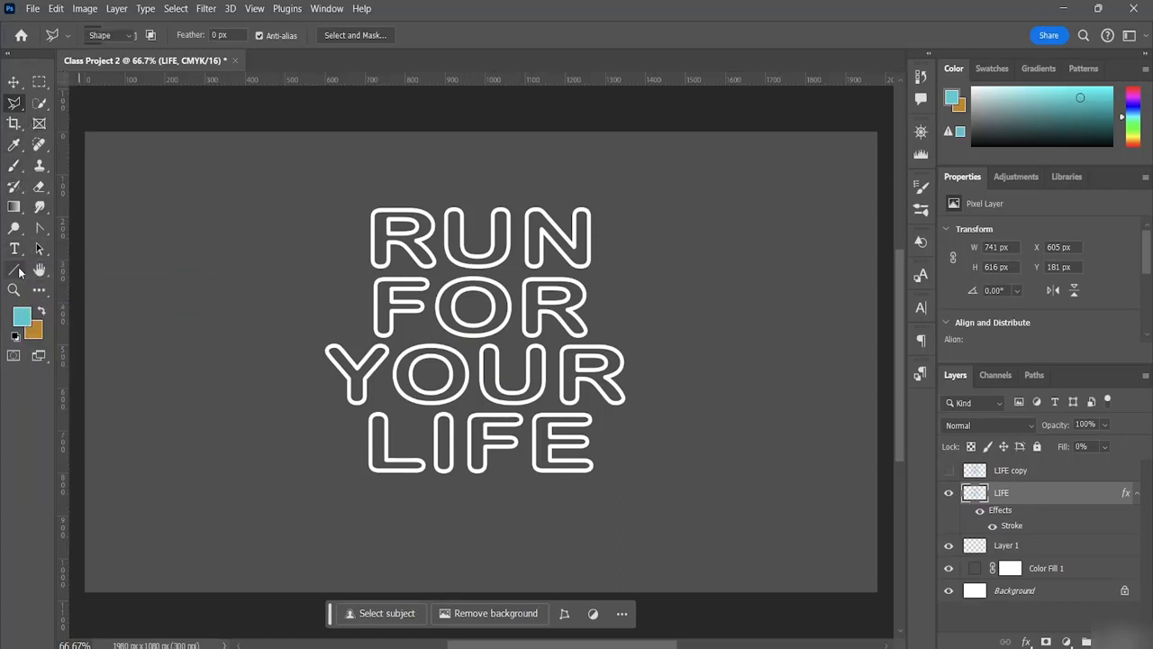
left_click(295, 204)
left_click_drag(294, 204, 685, 559)
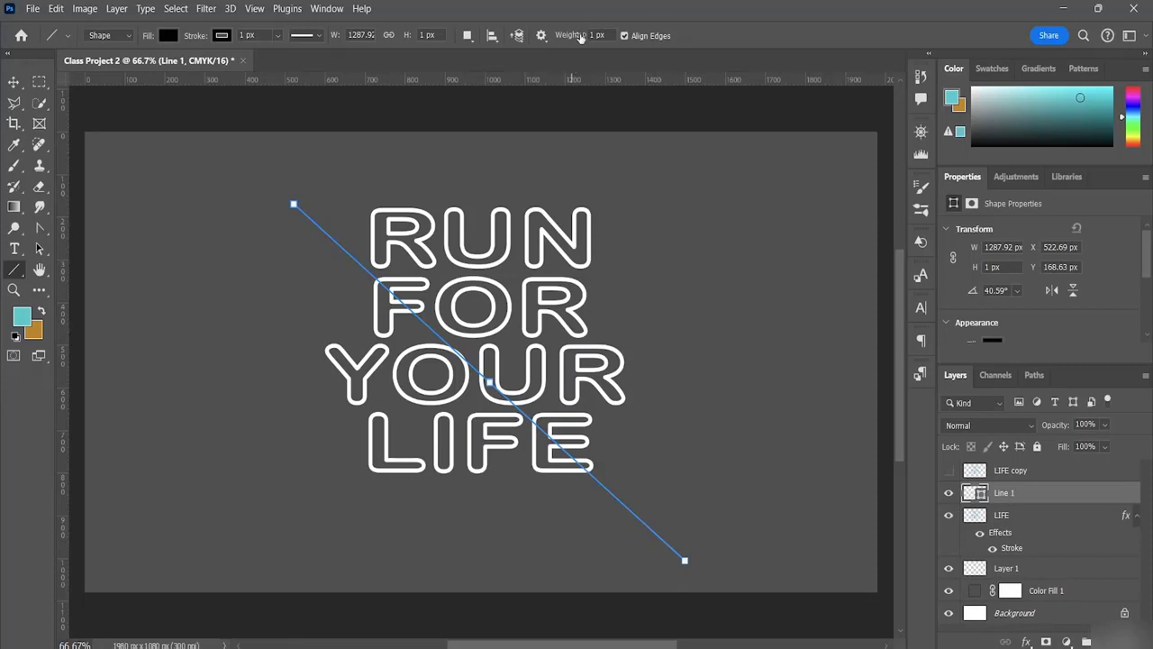
Set the diagonal line's weight to 10 px and its stroke width to 15.60 px.
key("BackSpace")
key("BackSpace")
type("10")
left_click(541, 36)
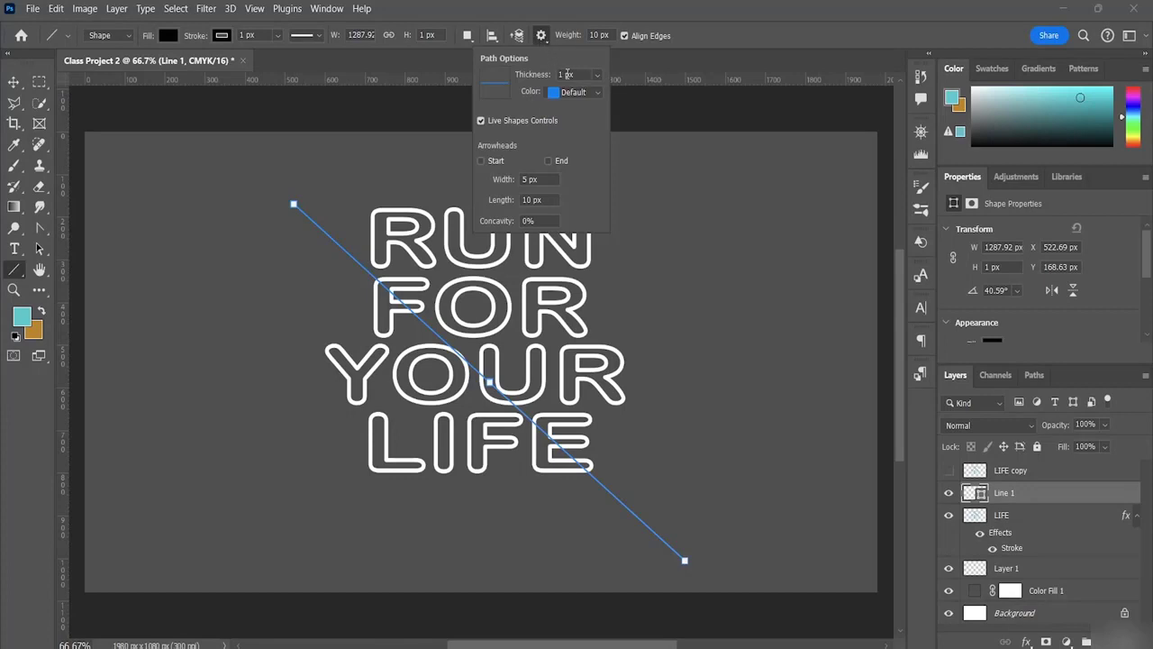
left_click(277, 36)
left_click_drag(281, 57, 287, 57)
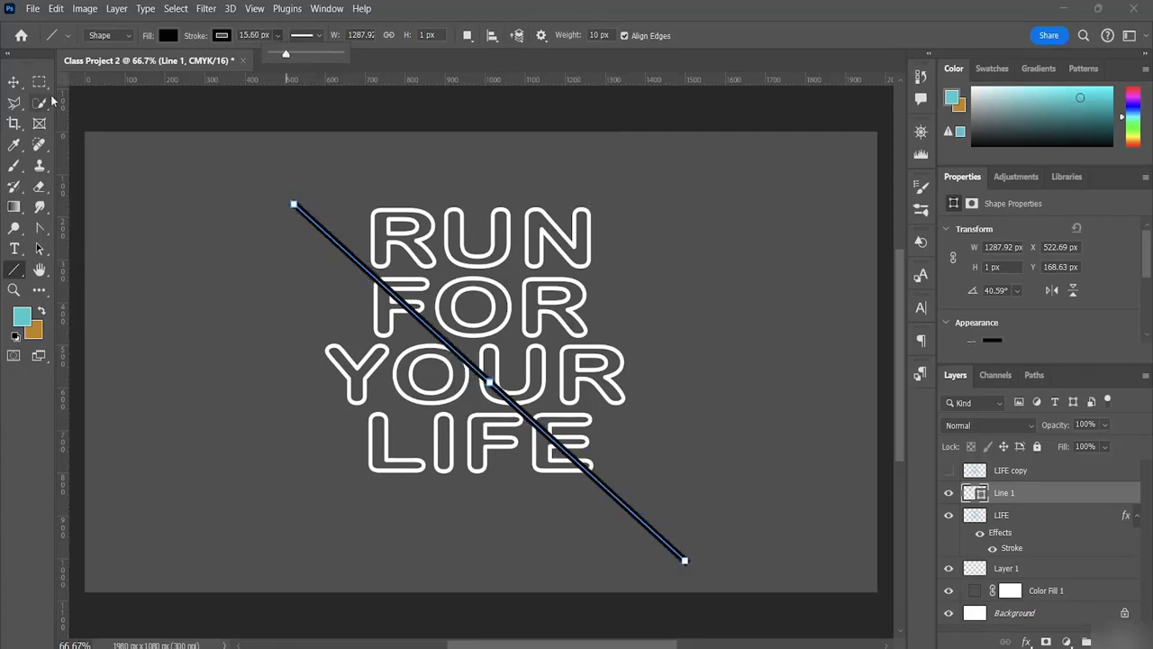
left_click(14, 82)
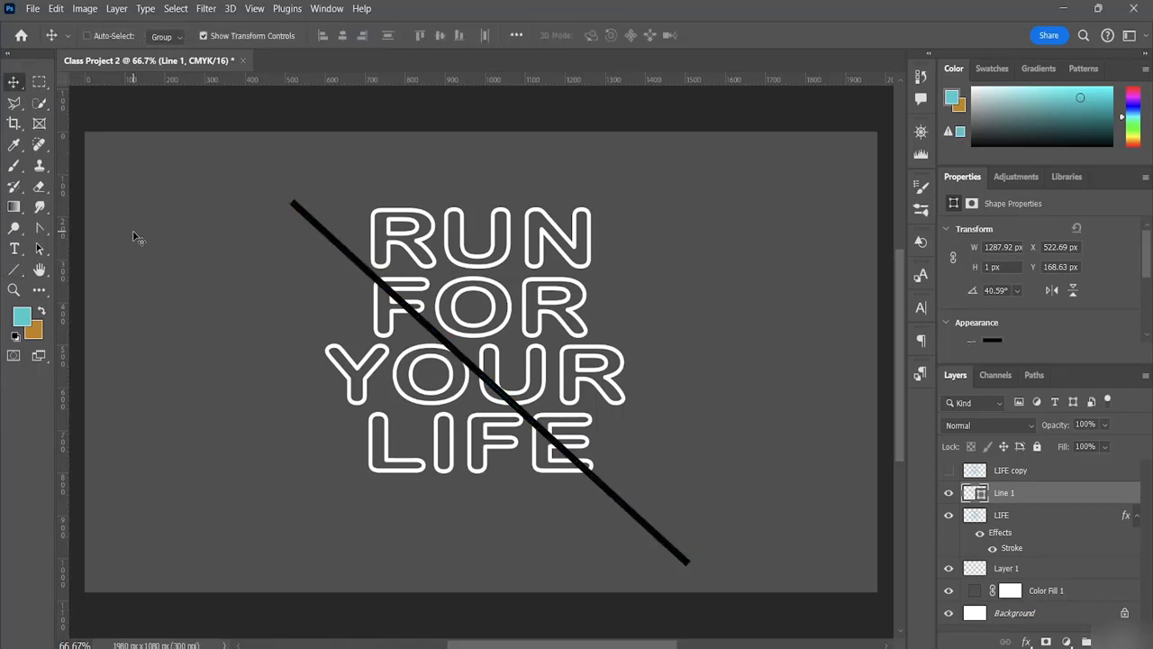
Show the LIFE copy layer and delete its part below the diagonal using a Polygonal Lasso selection along the line, then deselect.
left_click(949, 471)
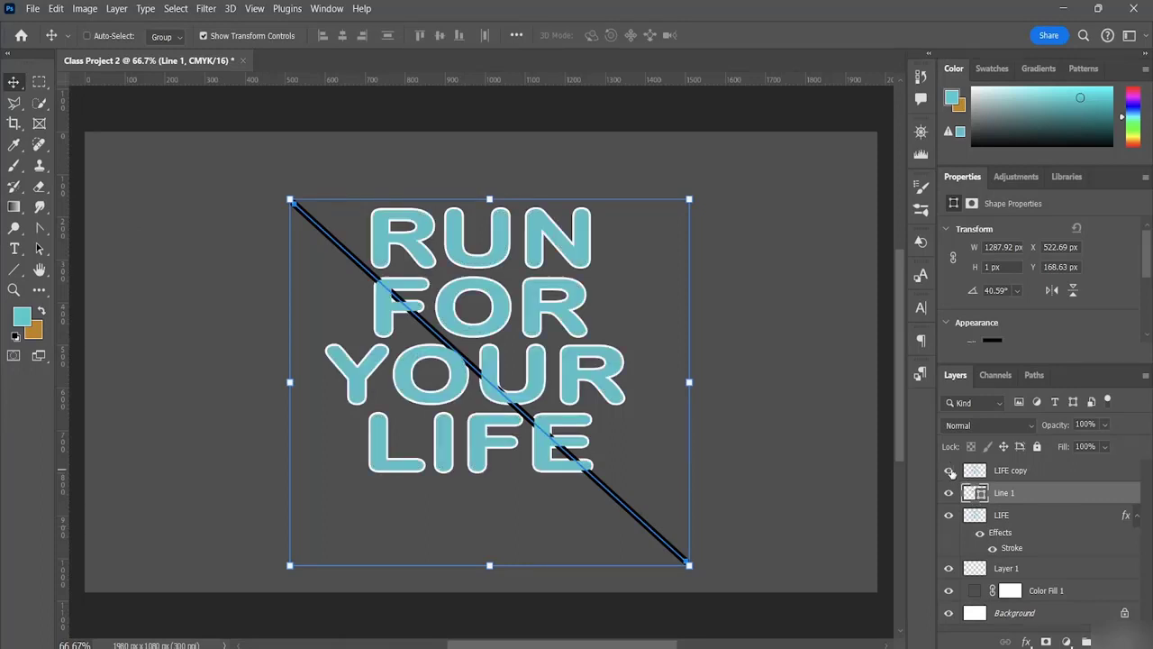
left_click(1008, 473)
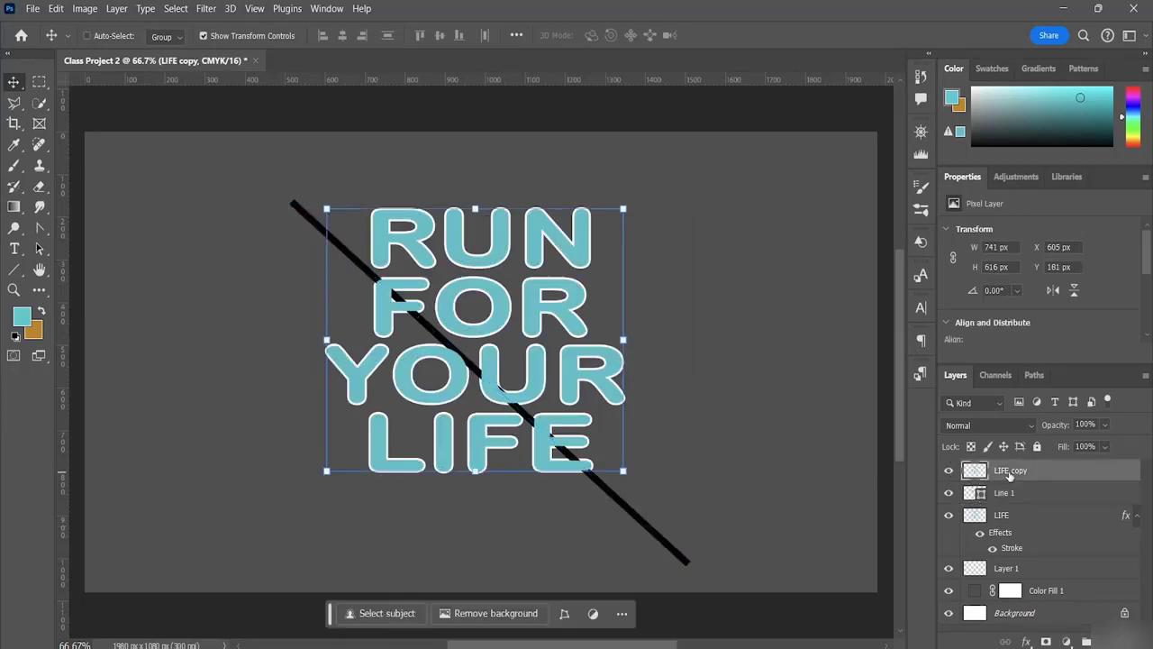
left_click(14, 101)
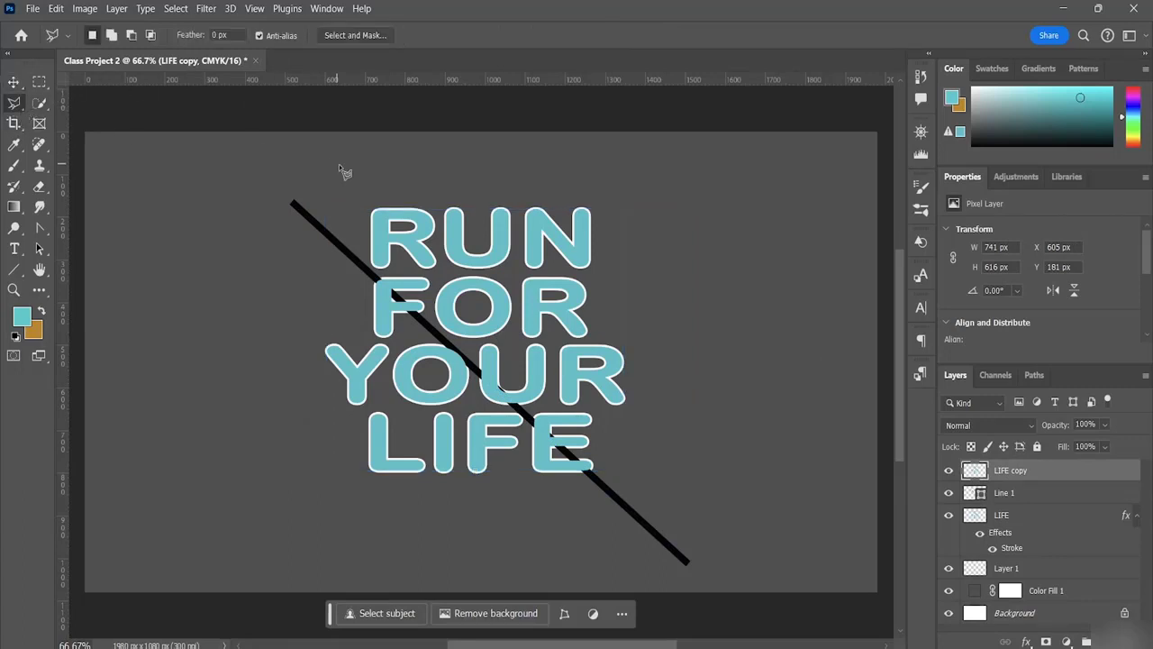
left_click(280, 196)
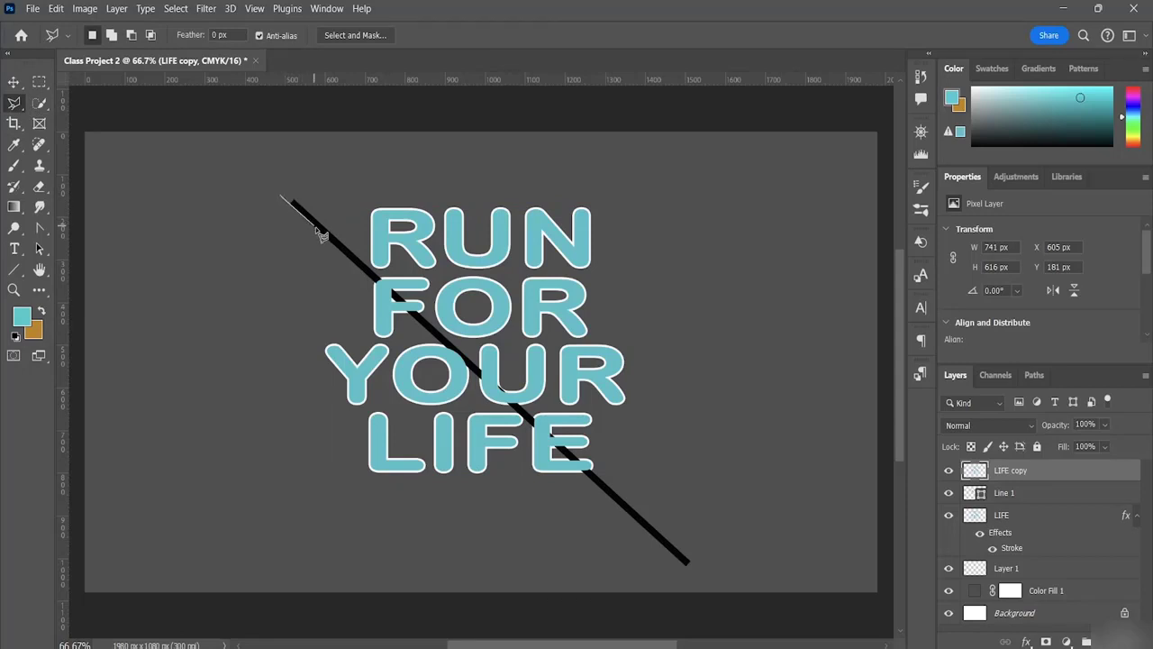
left_click(694, 568)
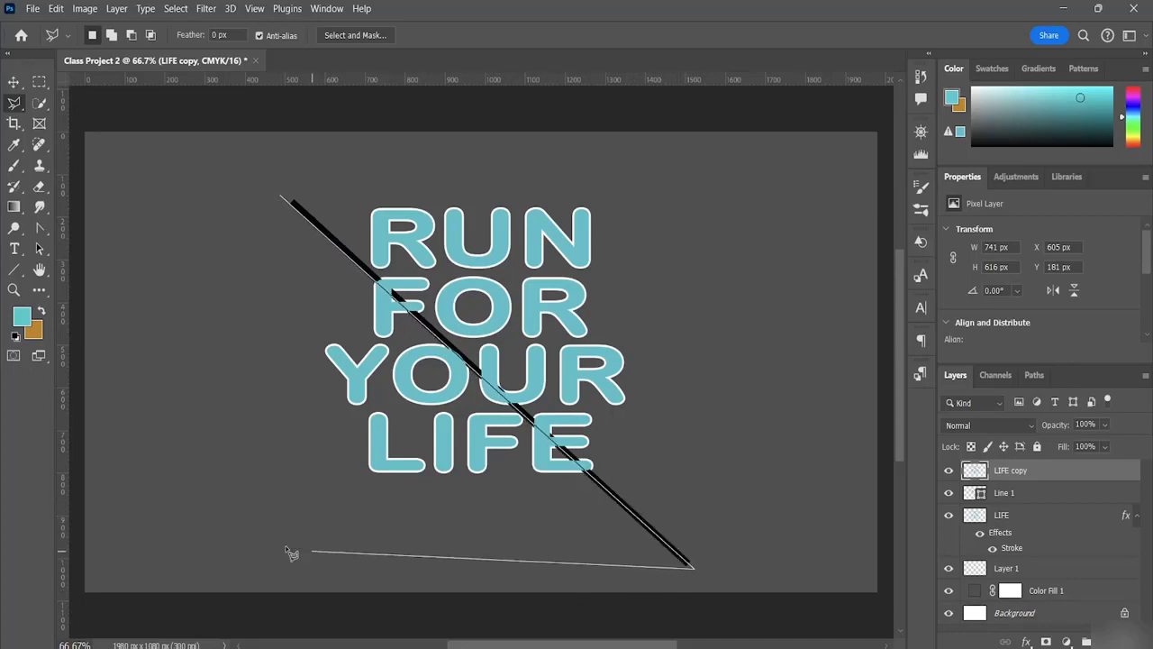
left_click(250, 568)
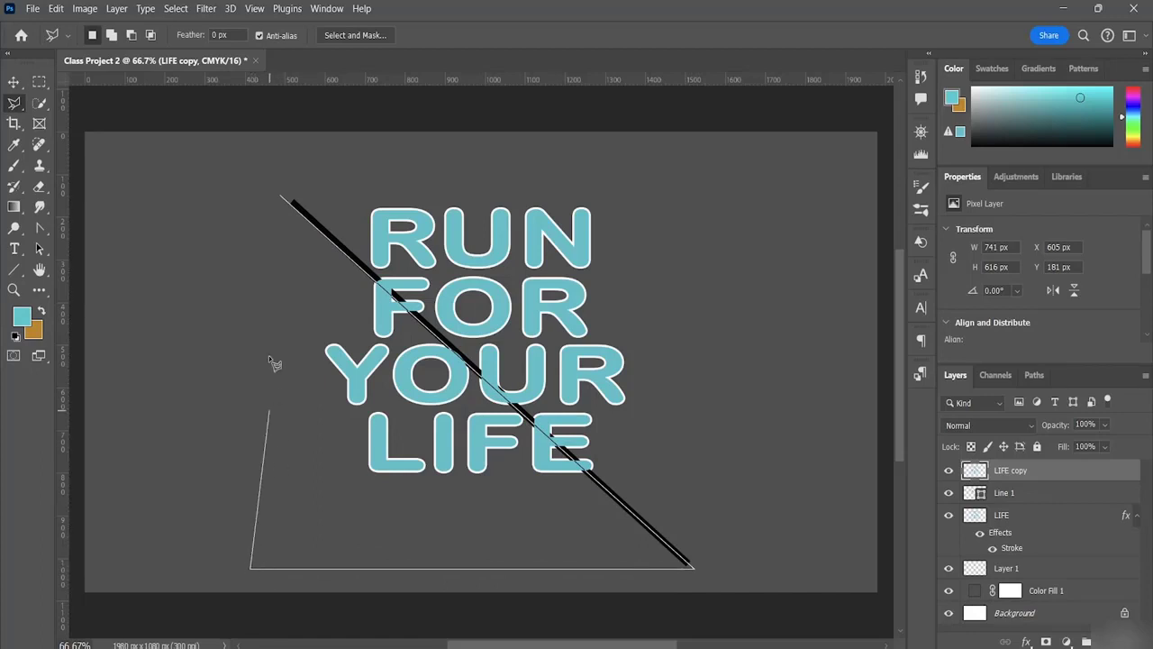
left_click(280, 196)
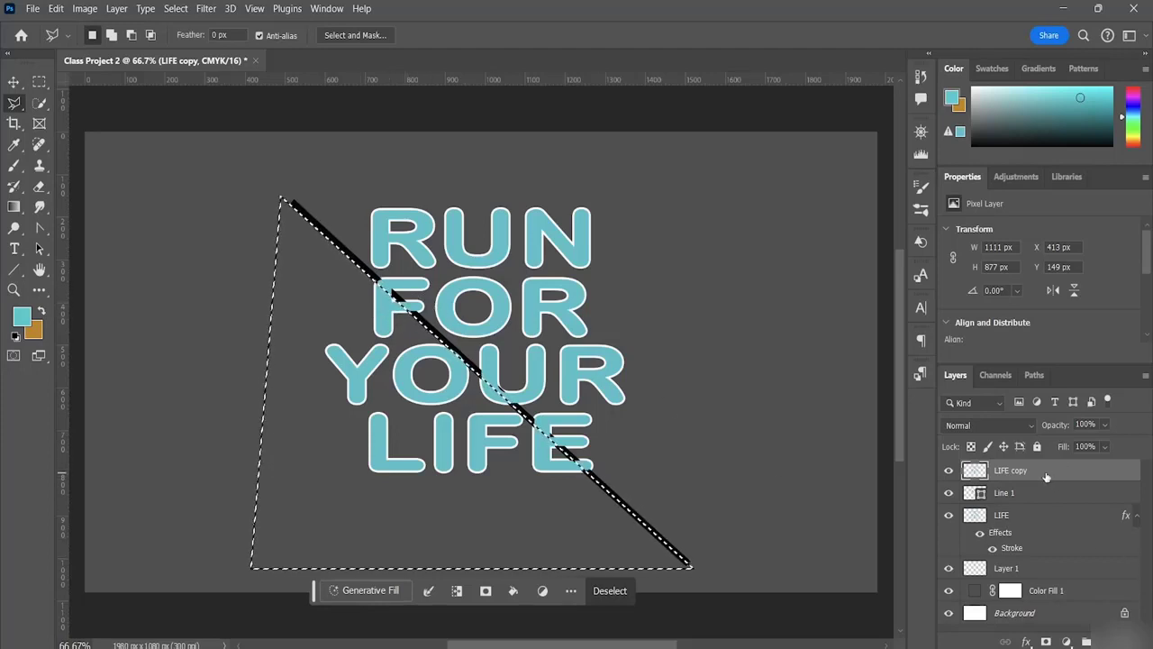
key("Delete")
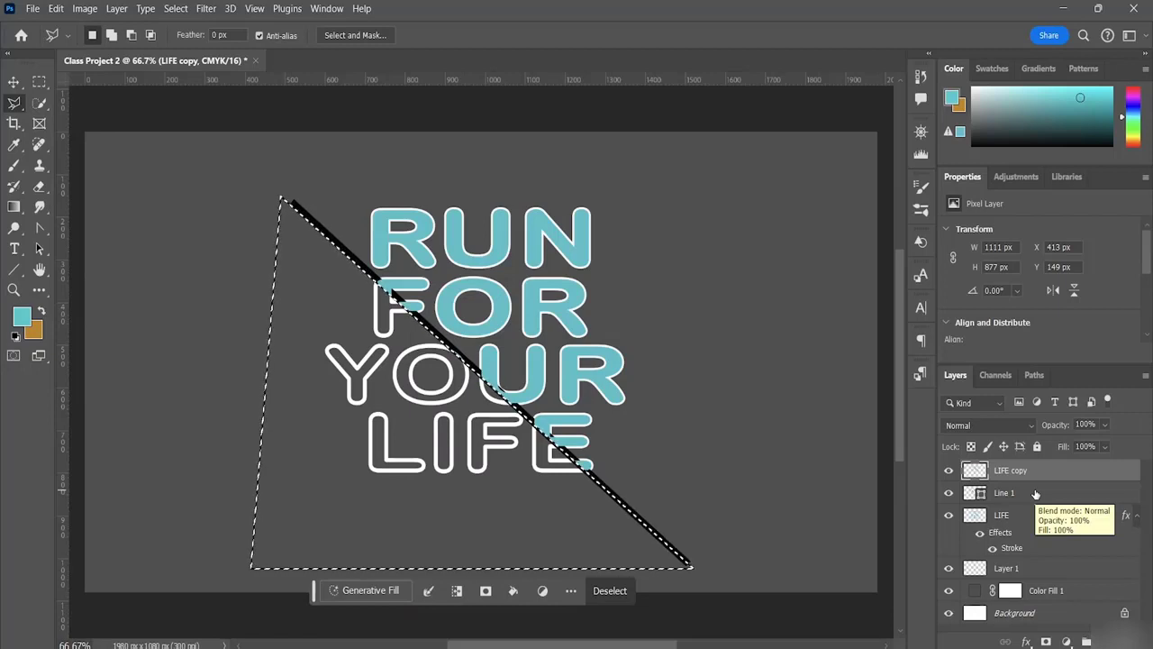
key("ctrl+d")
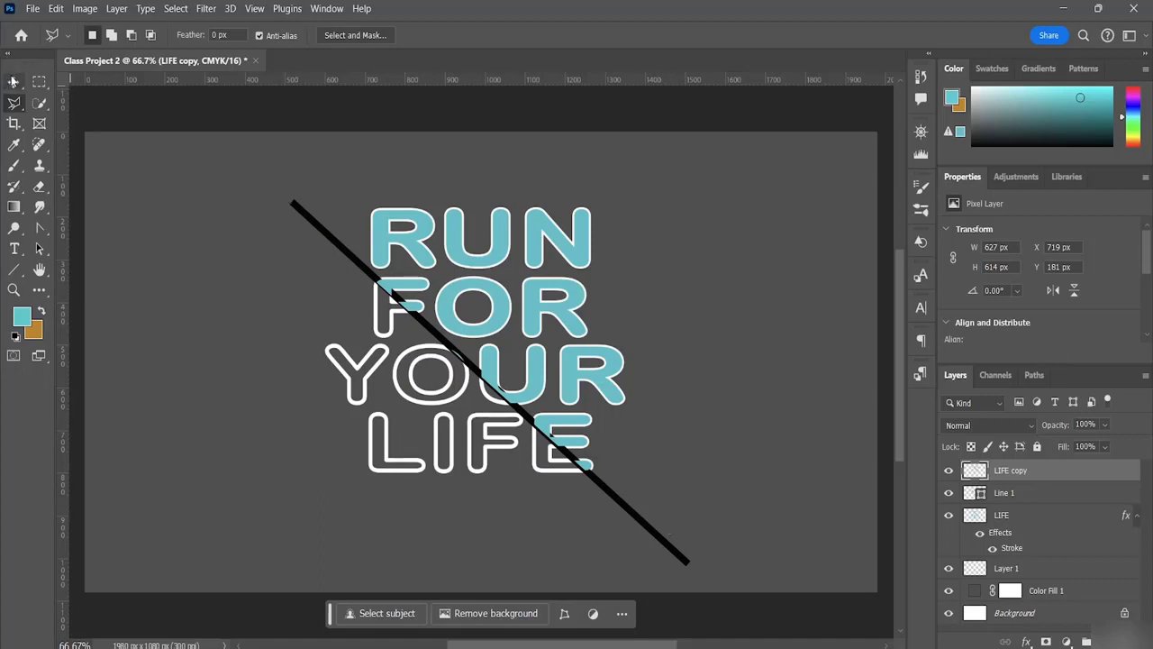
Scale down the diagonal guide line and delete its Line 1 layer.
key("v")
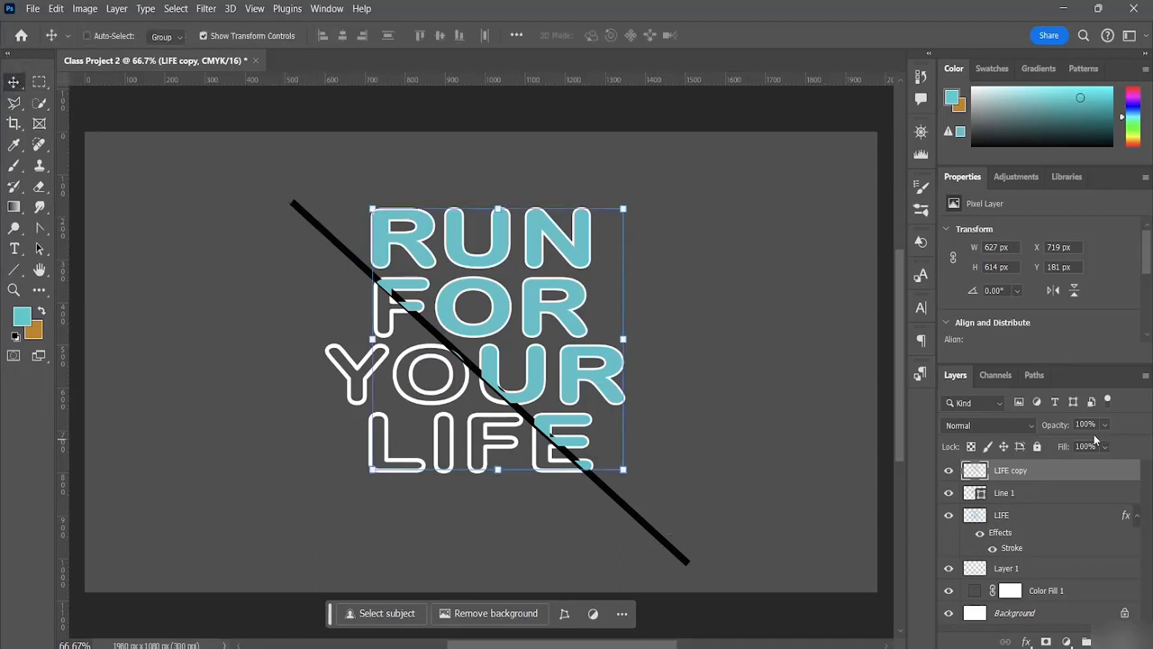
left_click(1045, 494)
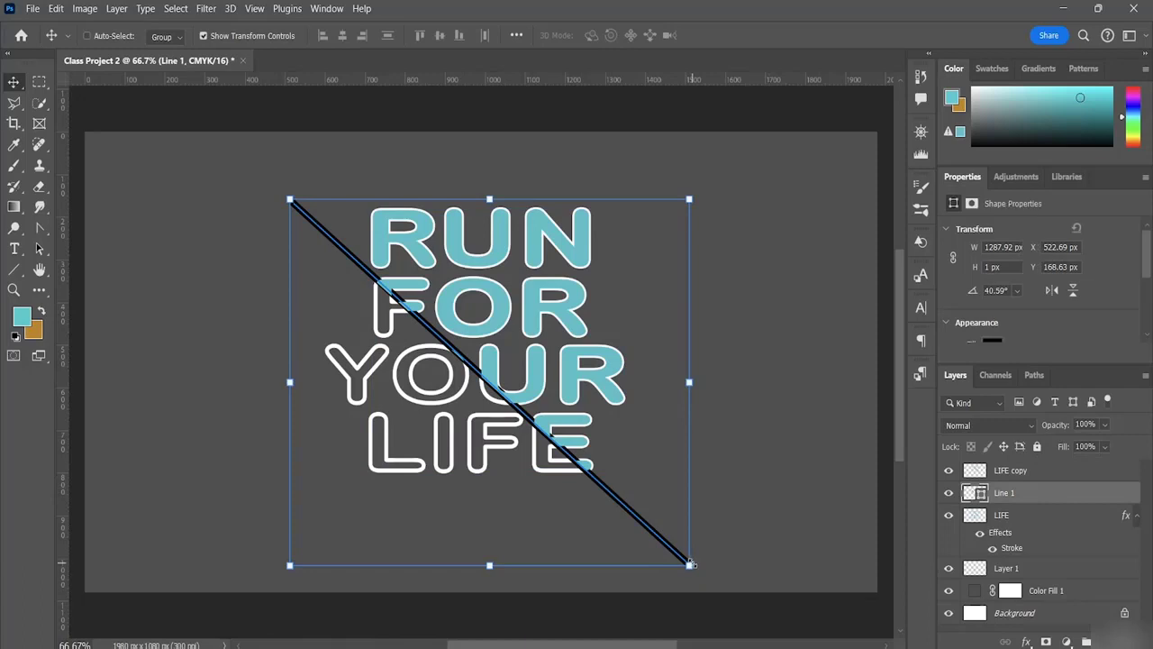
left_click_drag(689, 565, 636, 523)
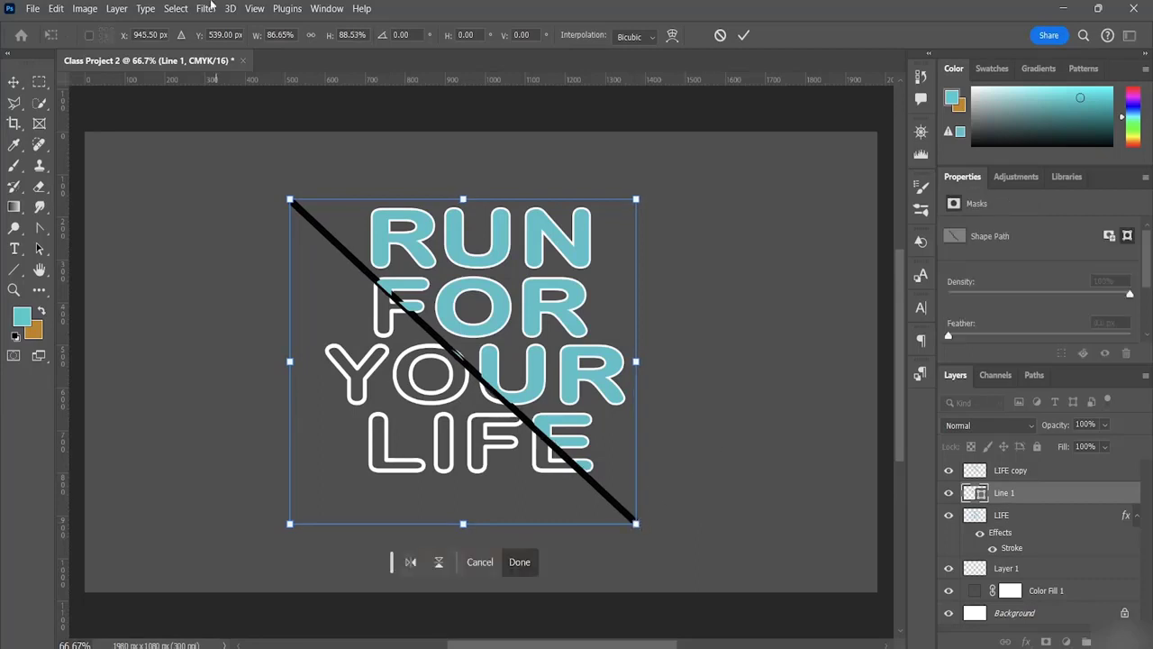
left_click_drag(290, 199, 644, 501)
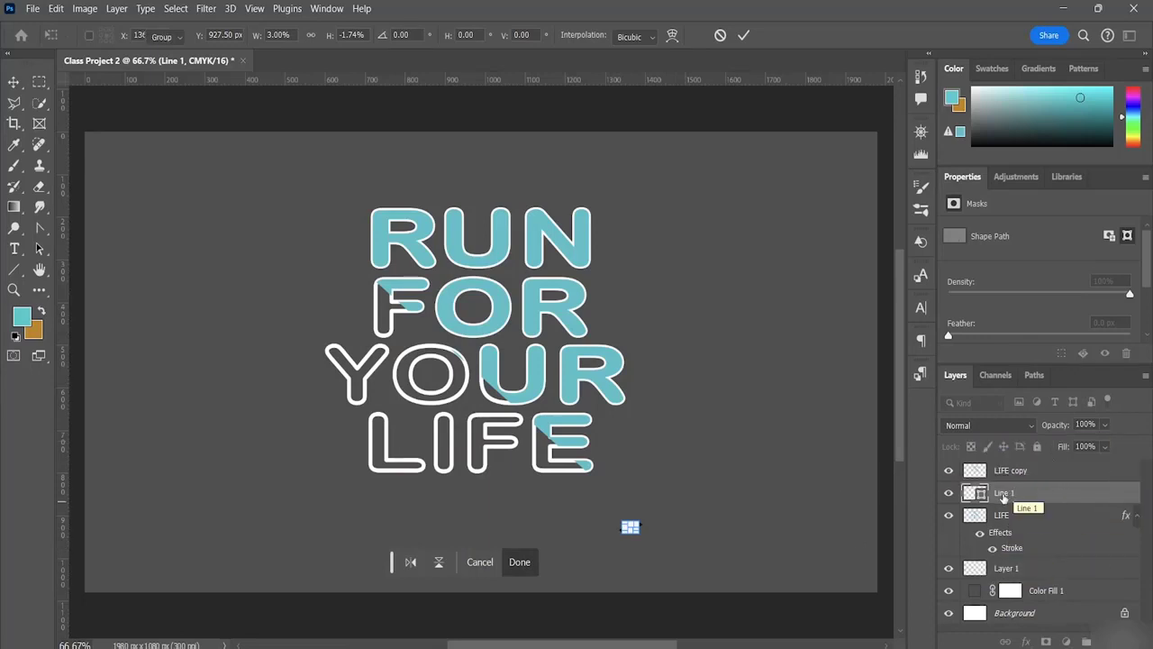
key("Return")
key("Delete")
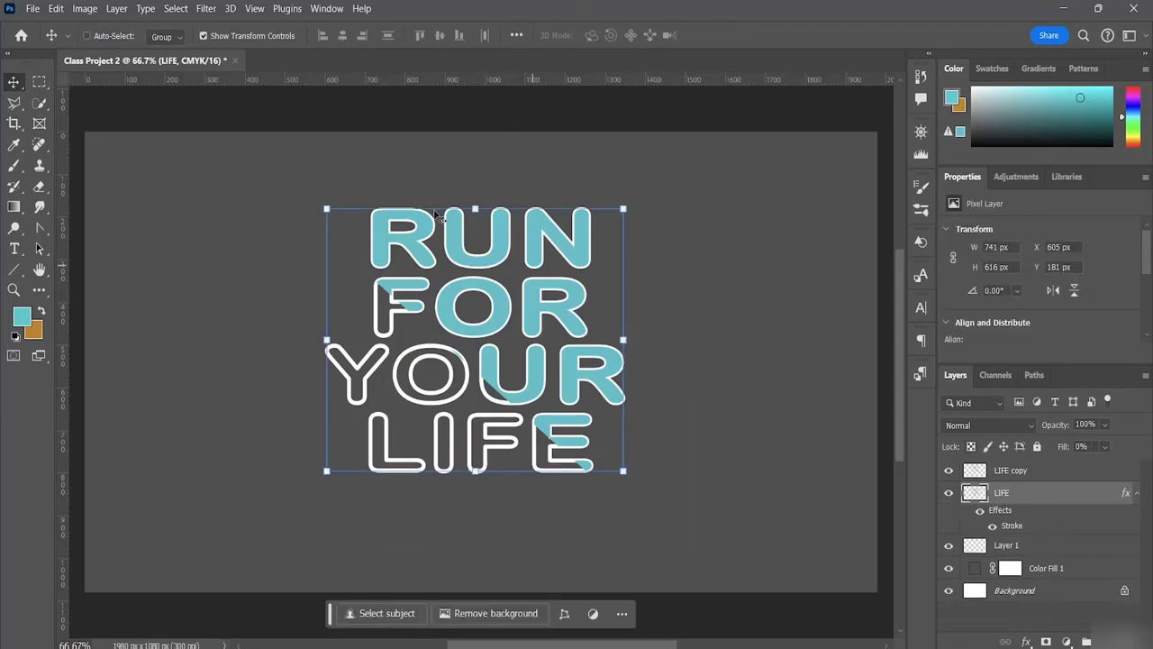
Offset the outlined LIFE layer slightly up and right from the filled copy, at about X 607 px, Y 175 px.
left_click(191, 278)
mouse_move(191, 276)
left_mouse_down()
mouse_move(213, 262)
mouse_move(204, 269)
left_mouse_up()
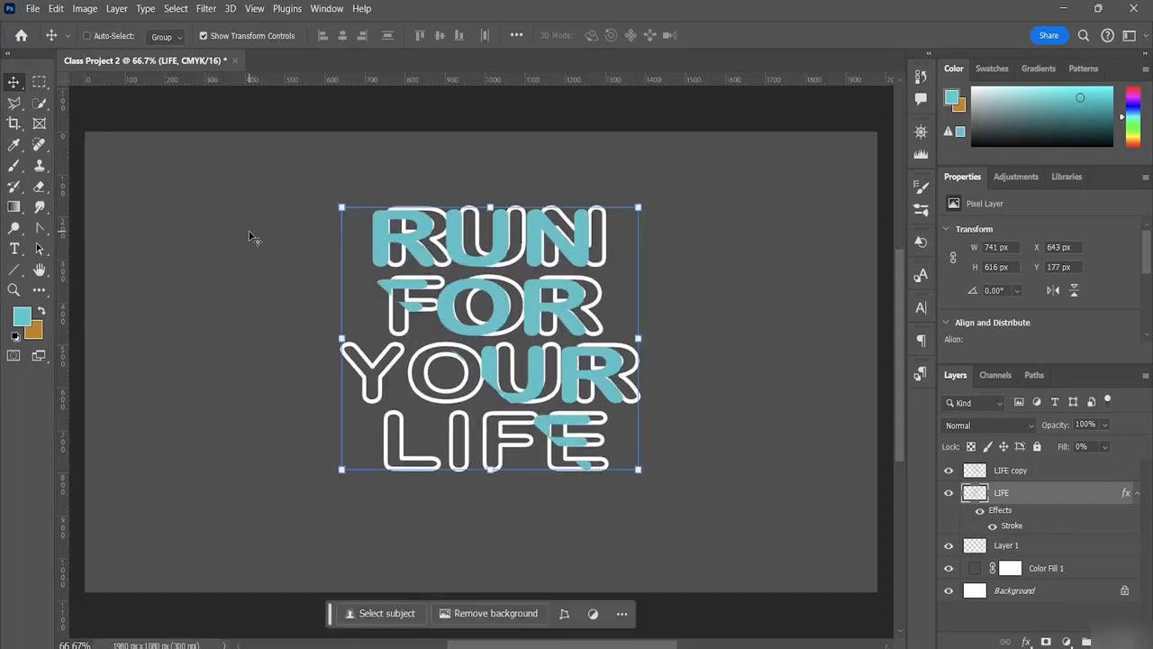
mouse_move(508, 250)
left_mouse_down()
mouse_move(498, 257)
mouse_move(490, 246)
left_mouse_up()
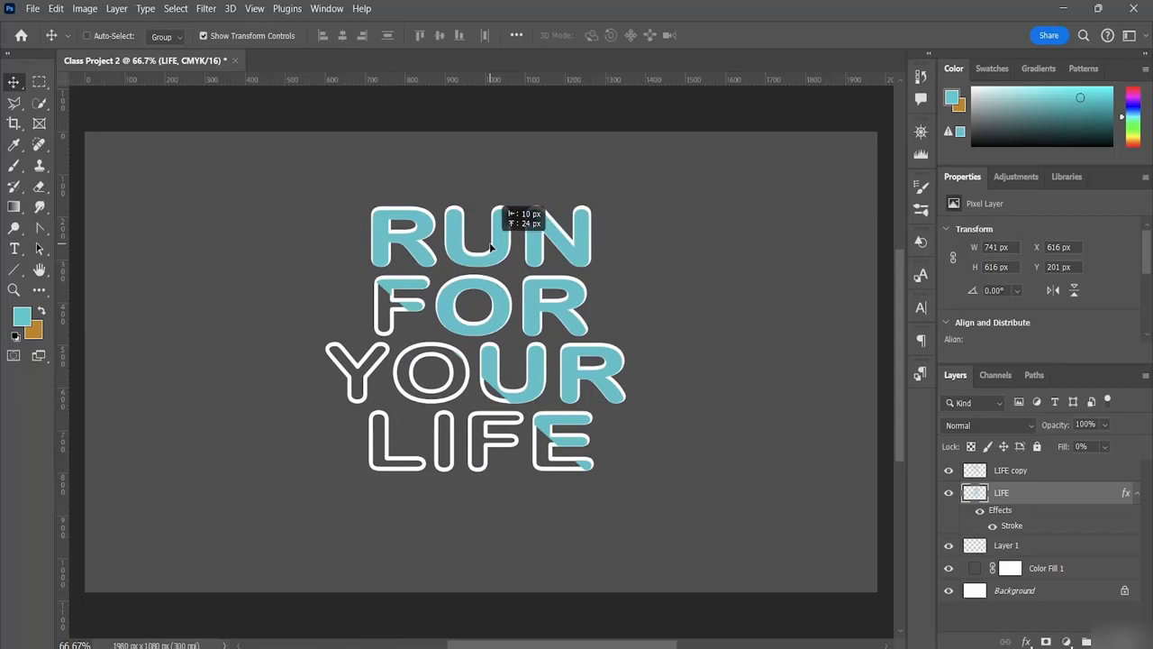
left_click_drag(490, 246, 491, 246)
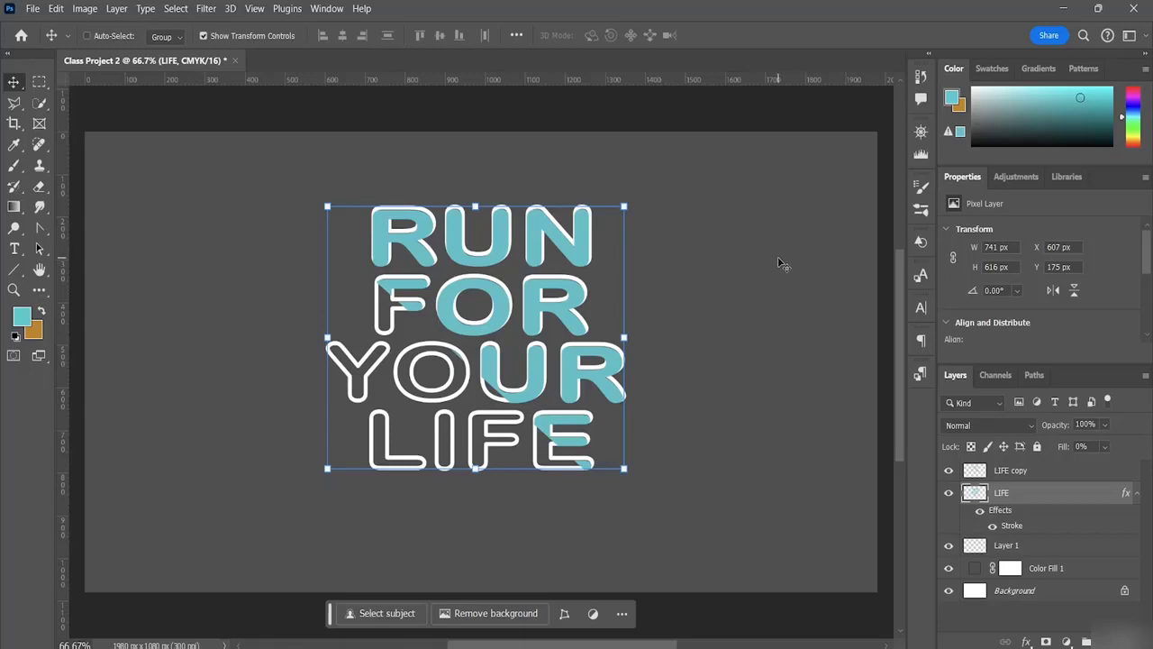
Change the Color Fill 1 background color to black, 000000.
left_click(974, 571)
double_click(973, 569)
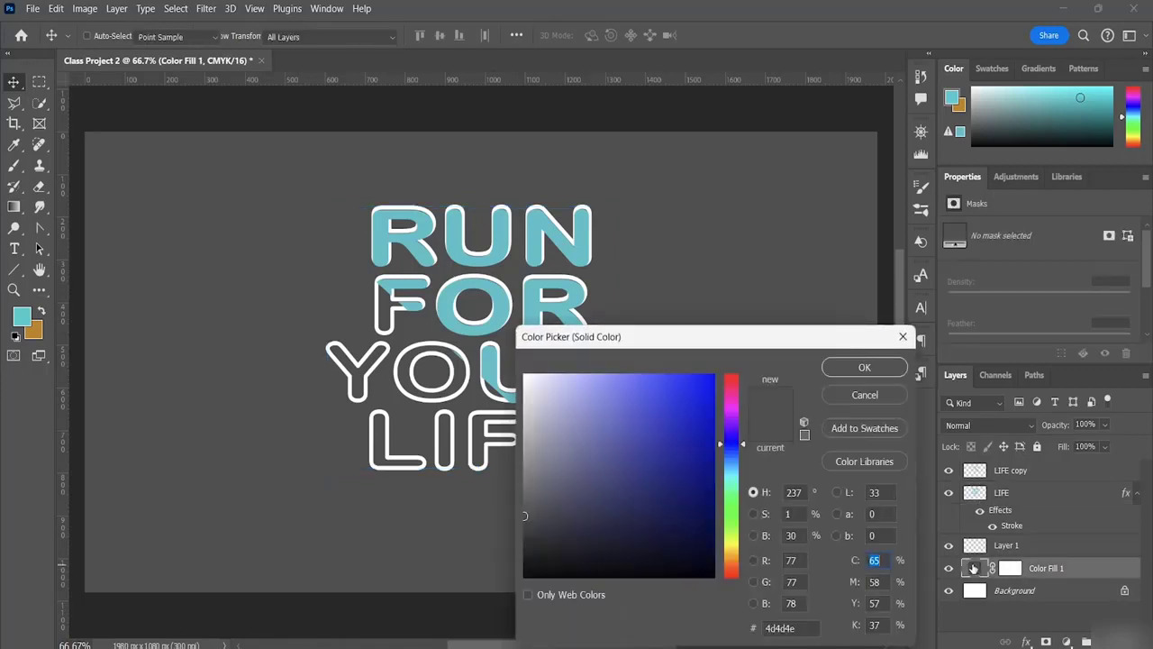
mouse_move(524, 510)
left_mouse_down()
mouse_move(526, 610)
mouse_move(622, 635)
left_mouse_up()
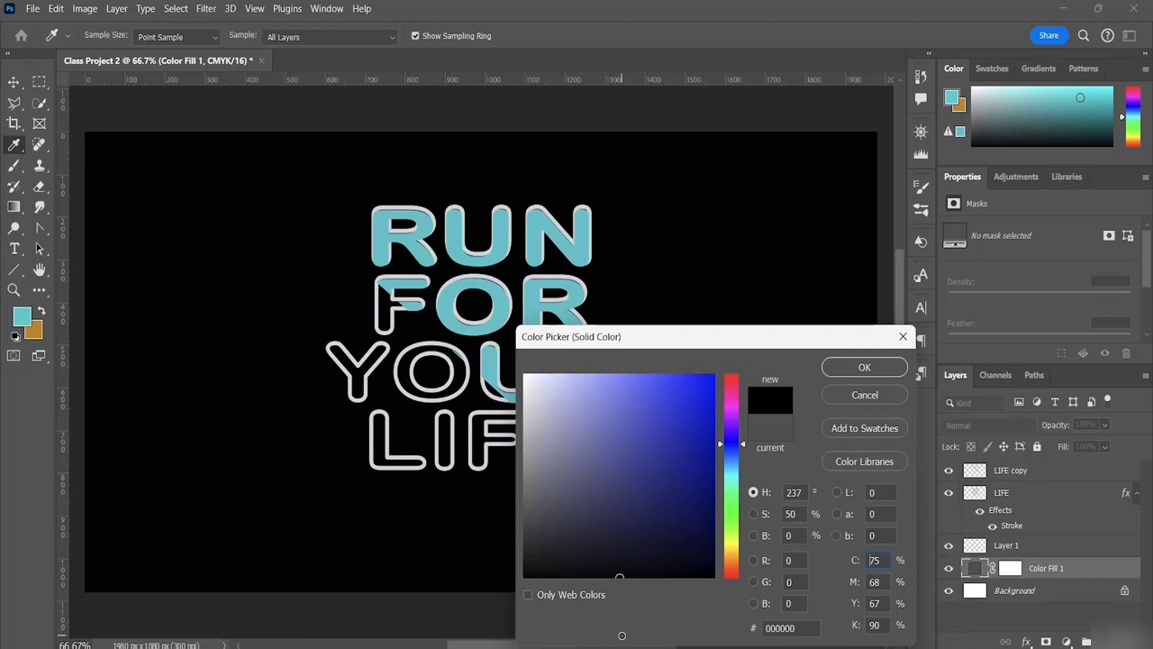
left_click(863, 372)
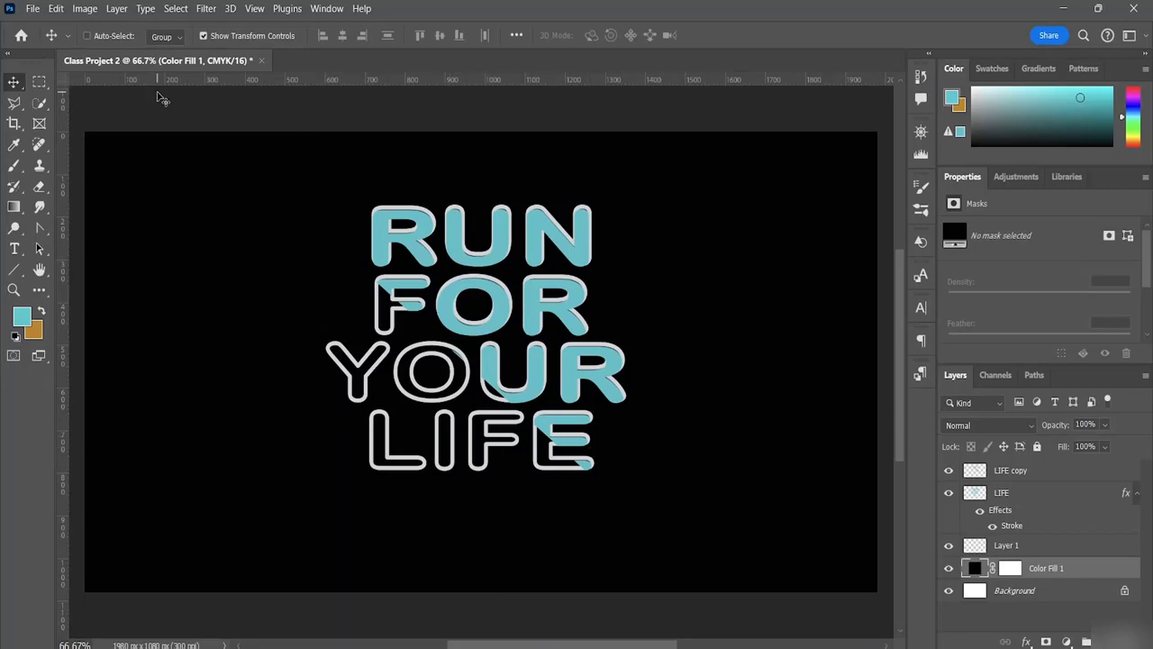
Export the design with Save for Web as PNG-24, named Class-Project-2.png, into the Photoshop folder of the T-Shirt Design resources folder.
key("ctrl")
key("ctrl+alt+shift+s")
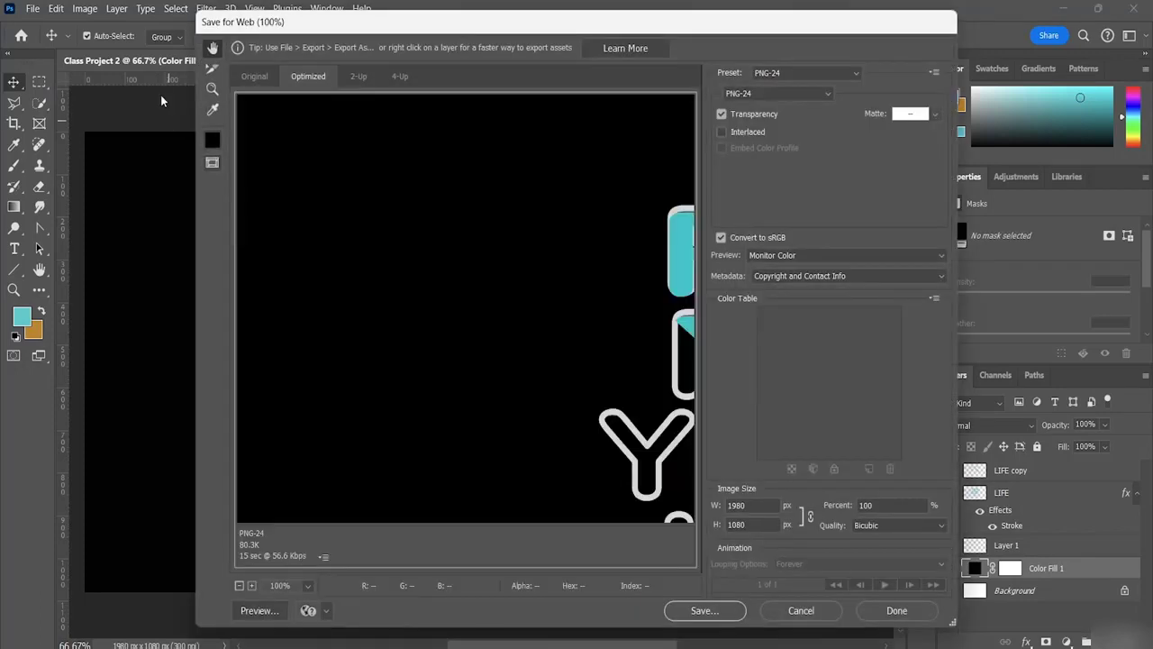
left_click_drag(690, 353, 322, 316)
left_click_drag(679, 347, 623, 290)
left_click_drag(484, 198, 435, 215)
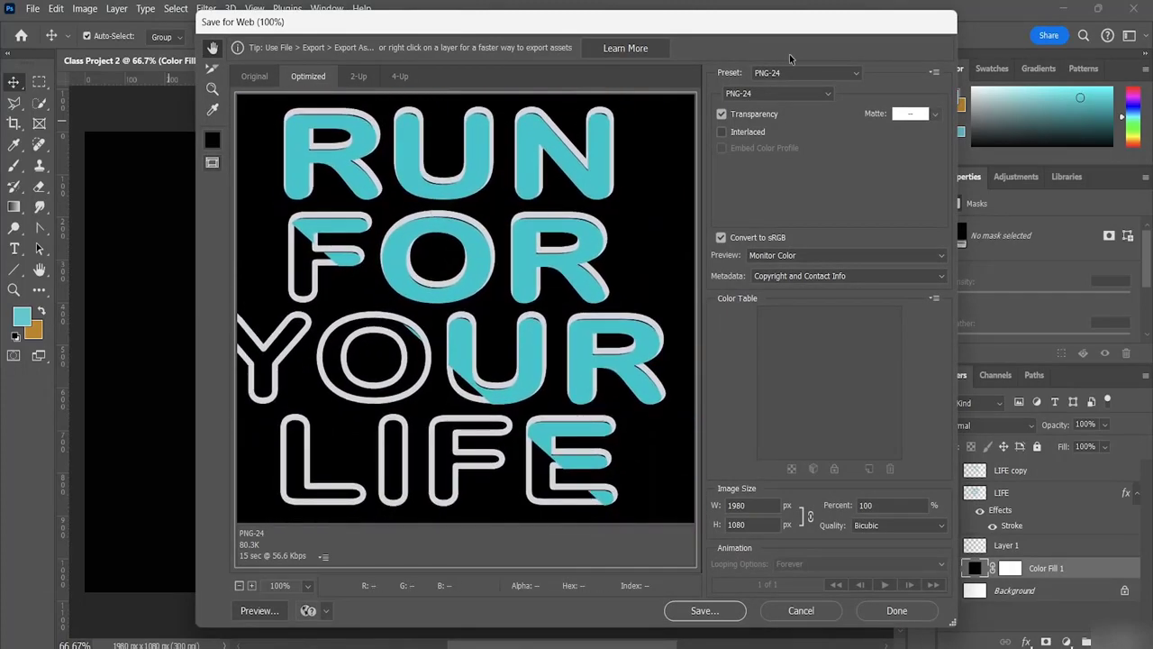
left_click(706, 612)
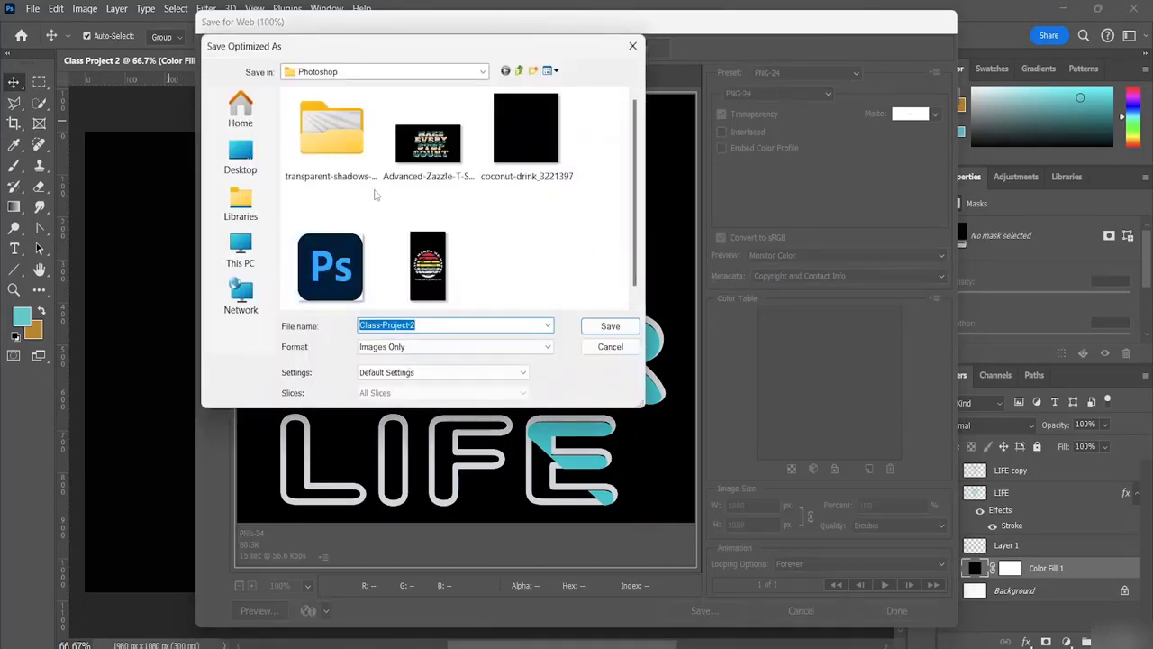
left_click(244, 162)
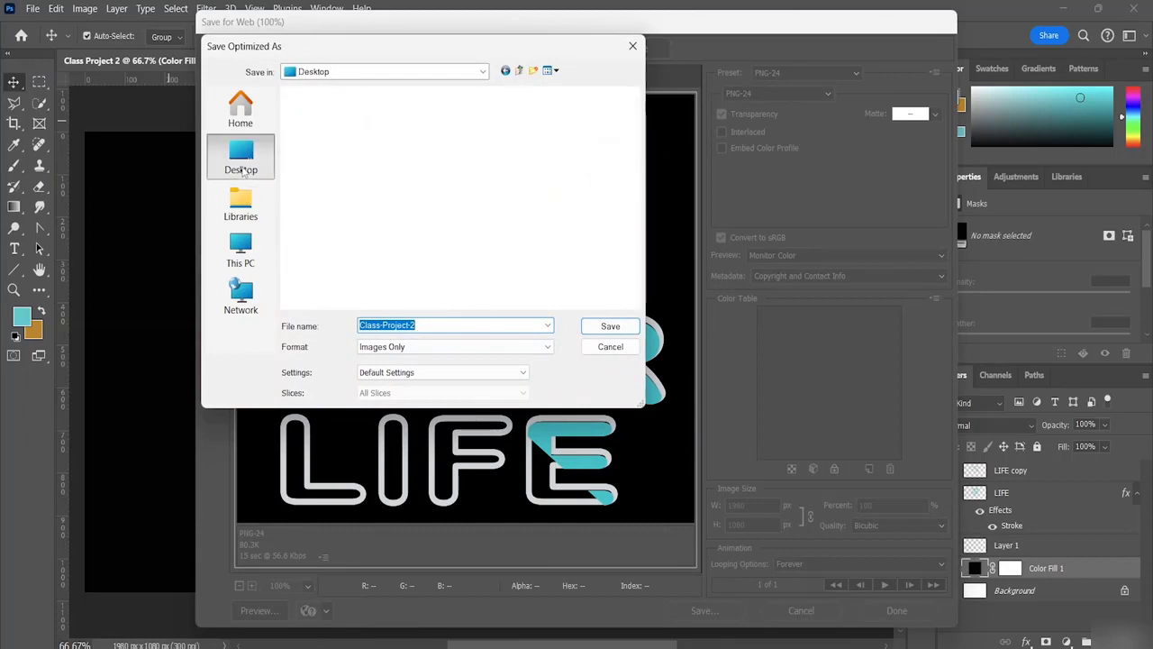
scroll(360, 162, "down", 2)
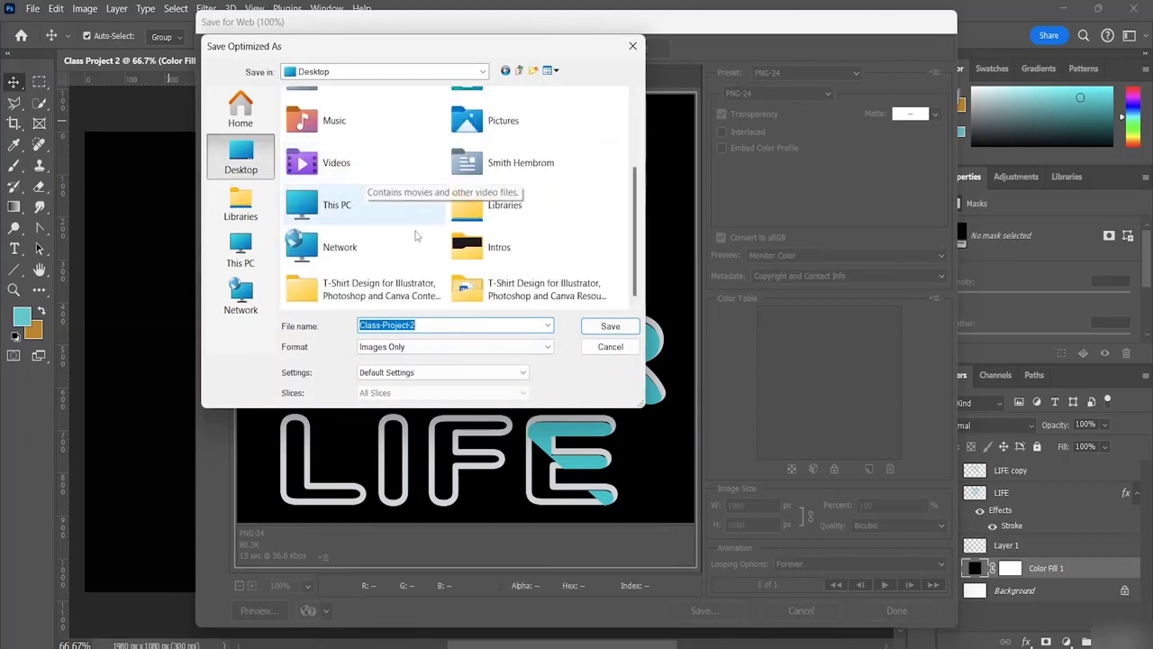
left_click(481, 289)
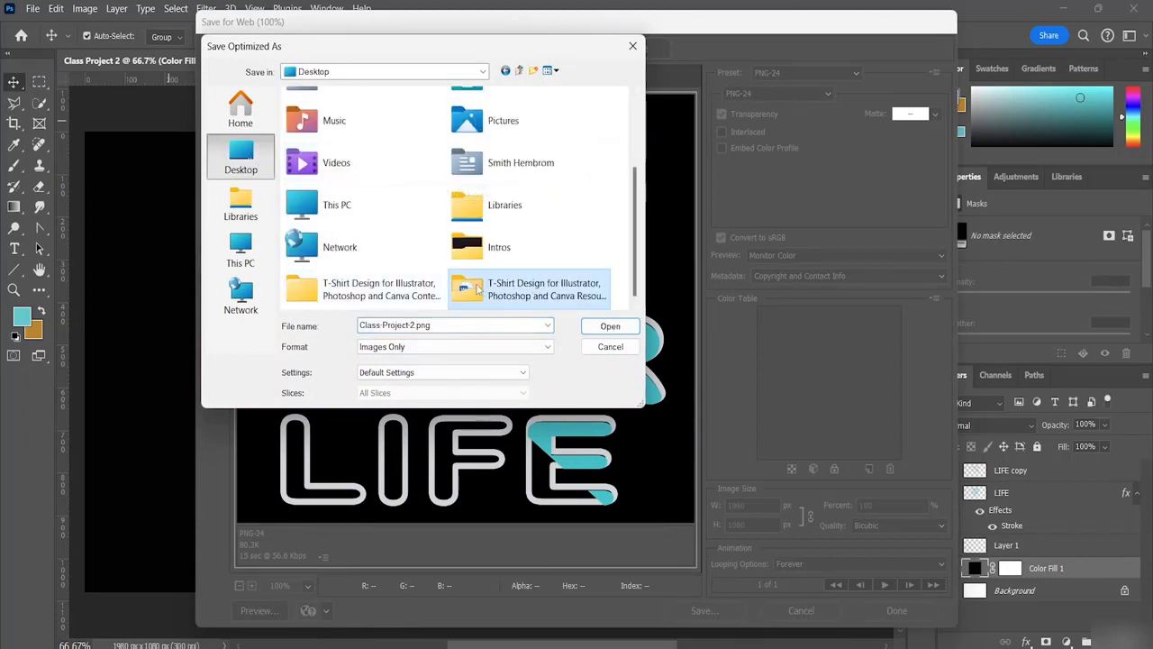
double_click(480, 289)
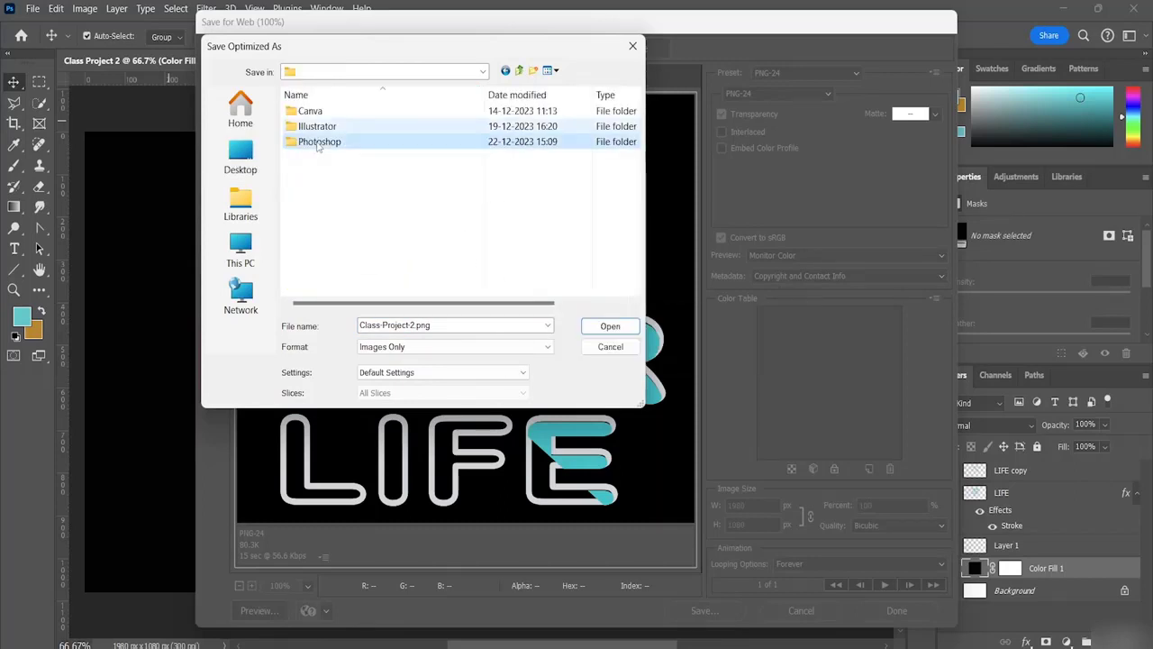
double_click(316, 147)
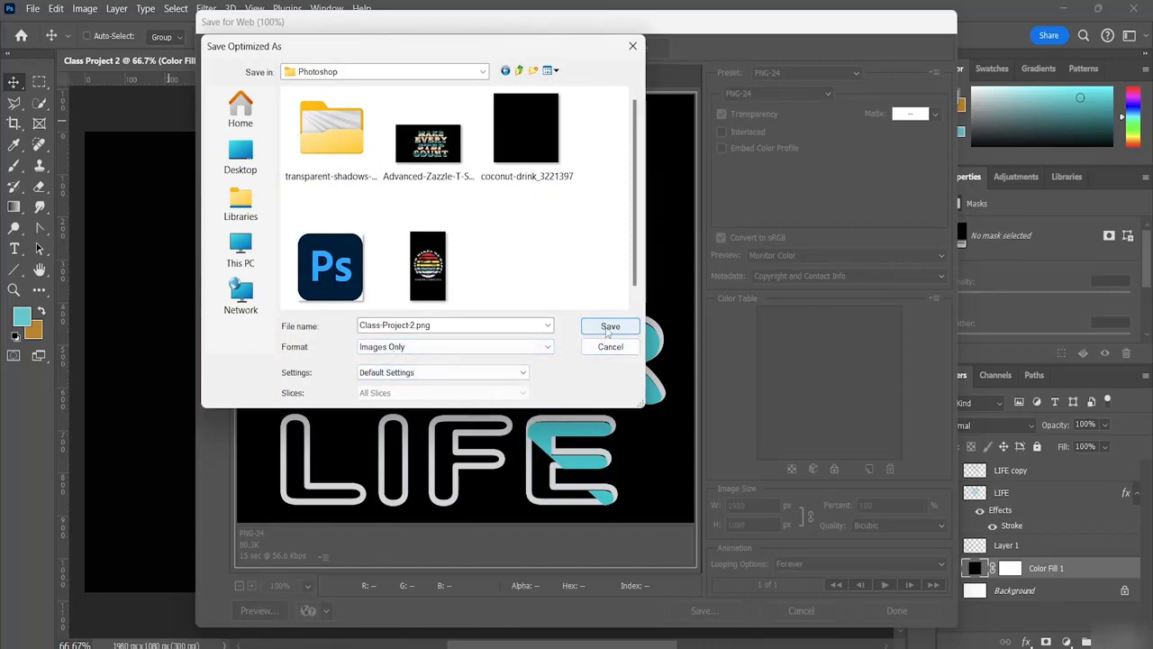
left_click(609, 328)
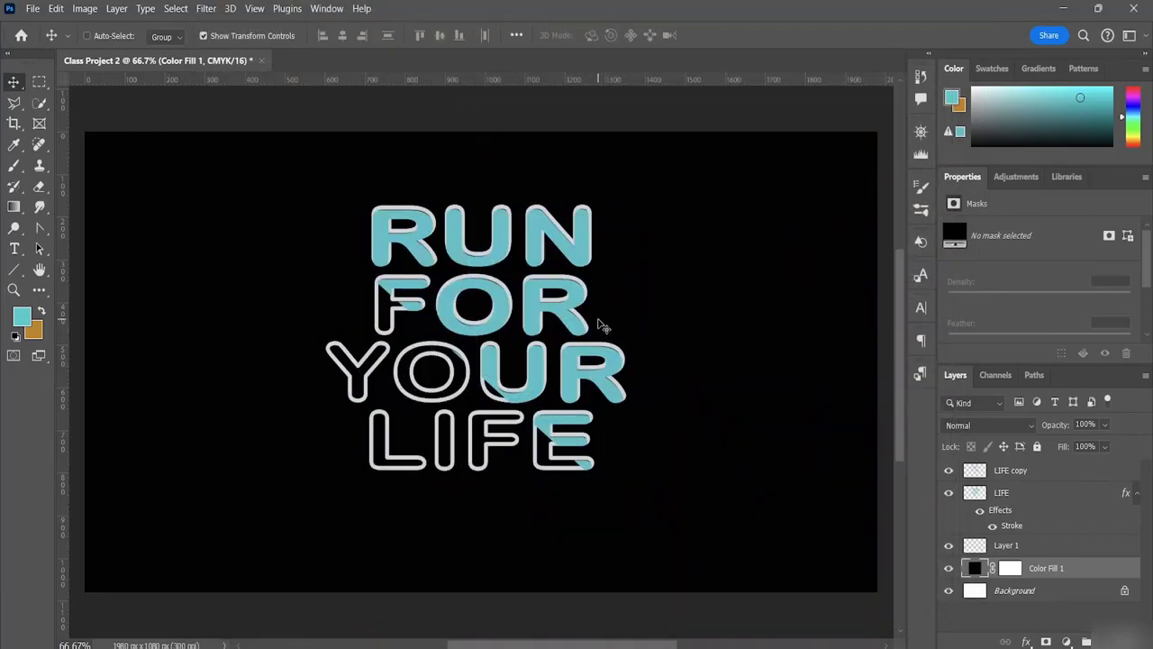
Save the document as a Photoshop PSD file named Class Project 2 in the Photoshop folder, with Maximize Compatibility on.
left_click(34, 9)
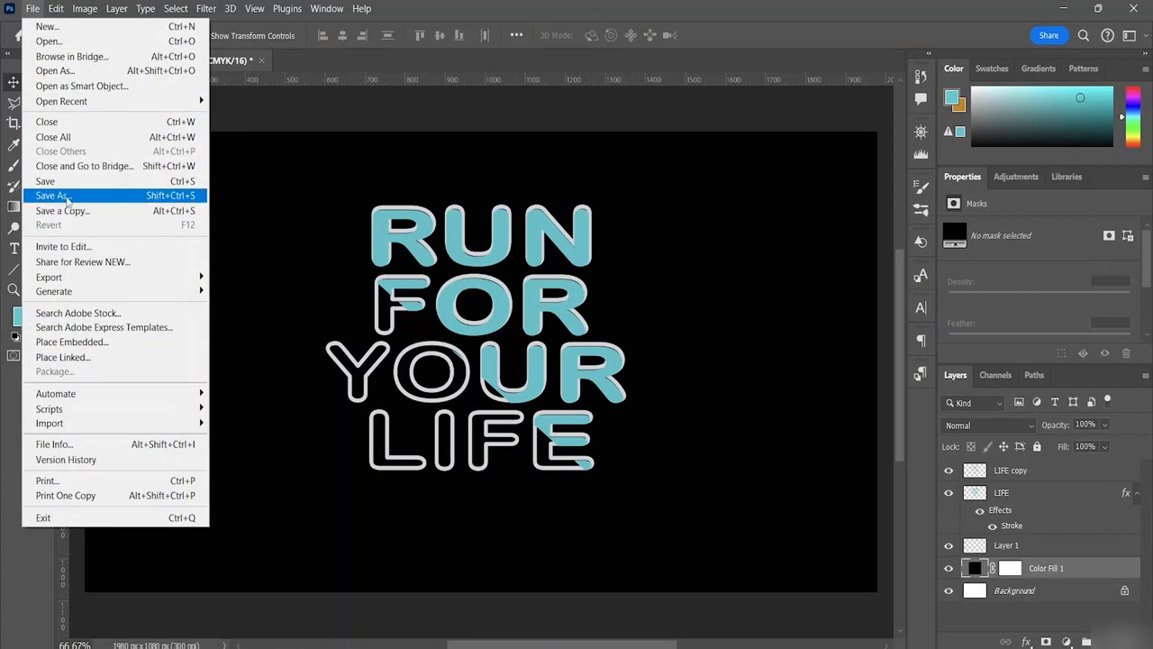
left_click(66, 196)
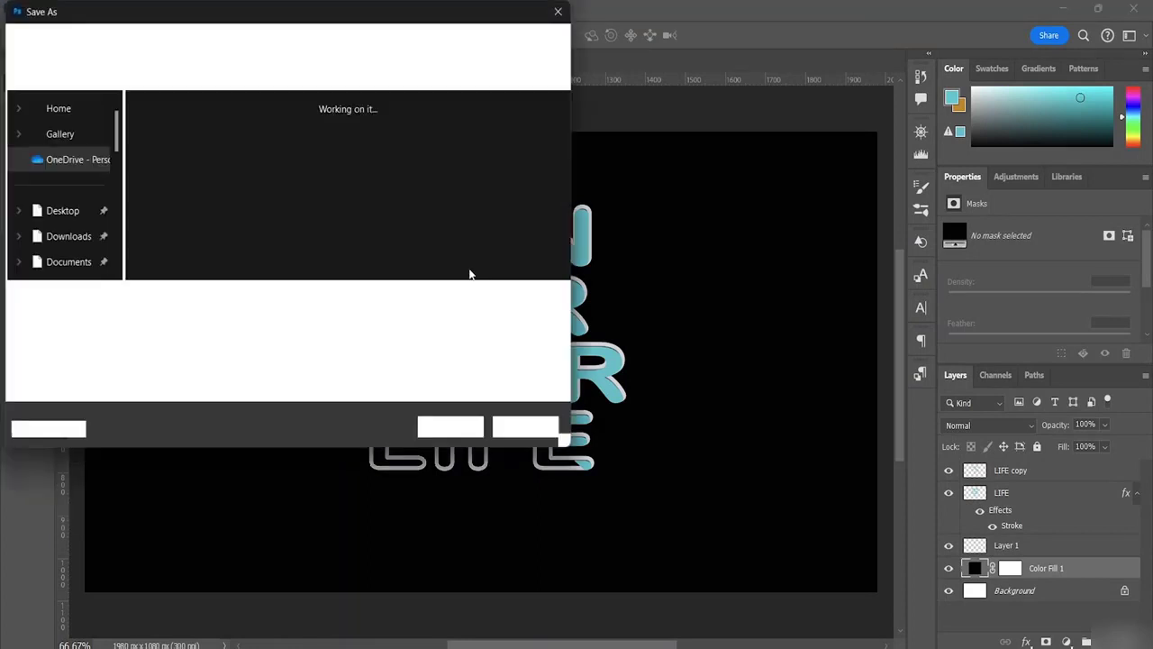
scroll(77, 189, "down", 5)
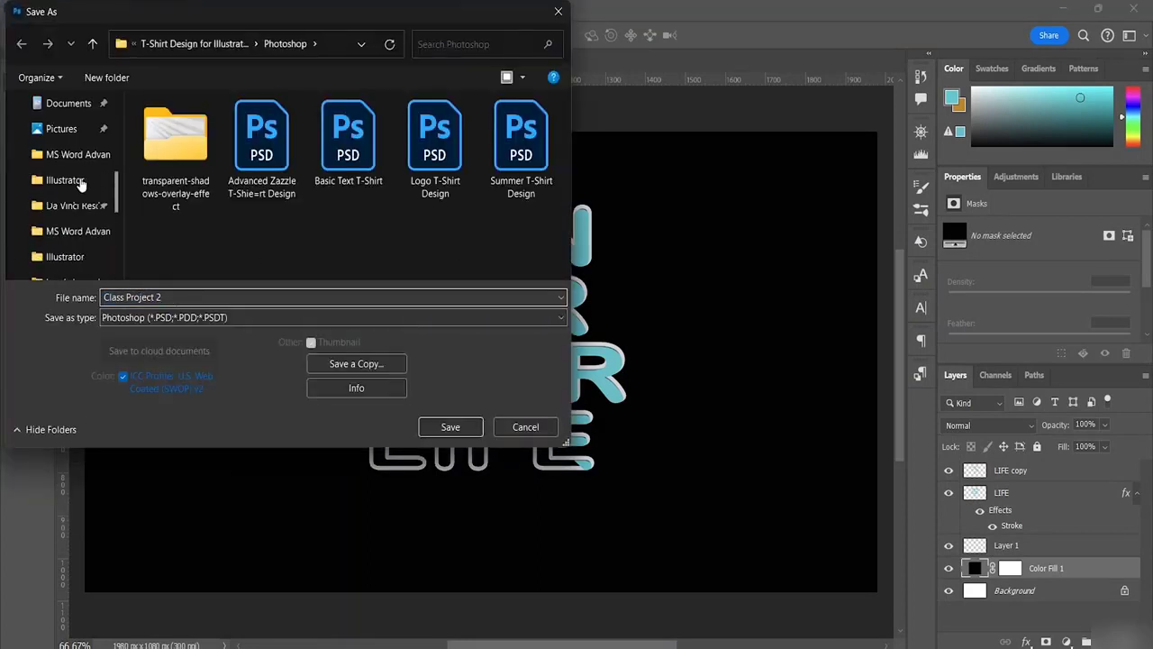
left_click(79, 241)
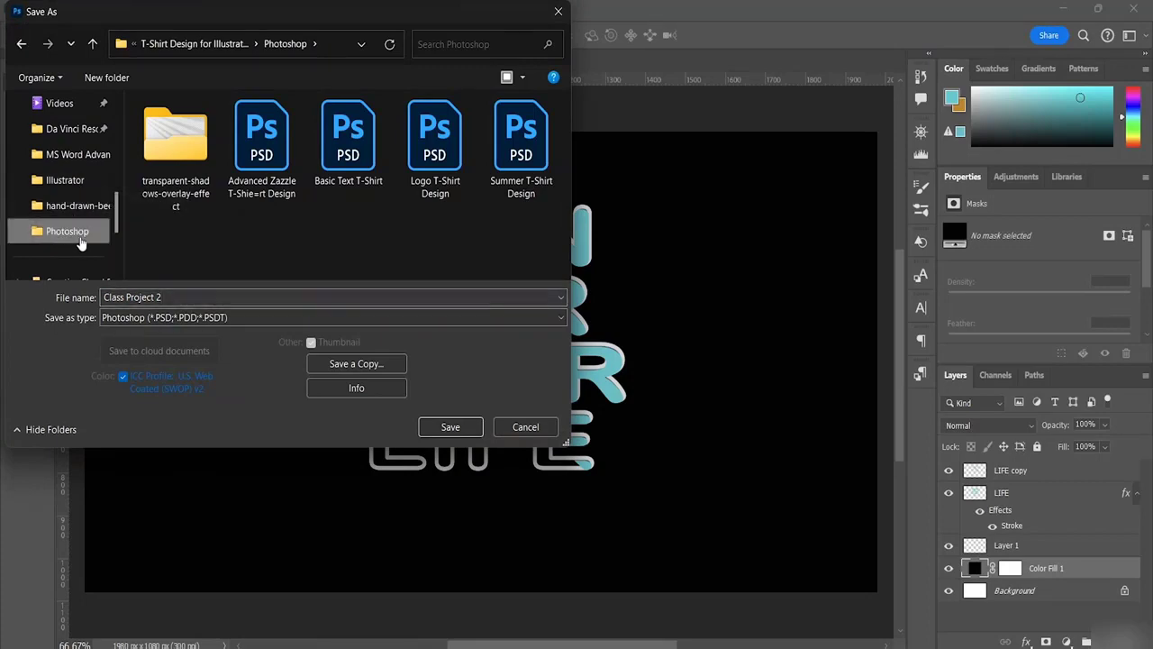
left_click(450, 427)
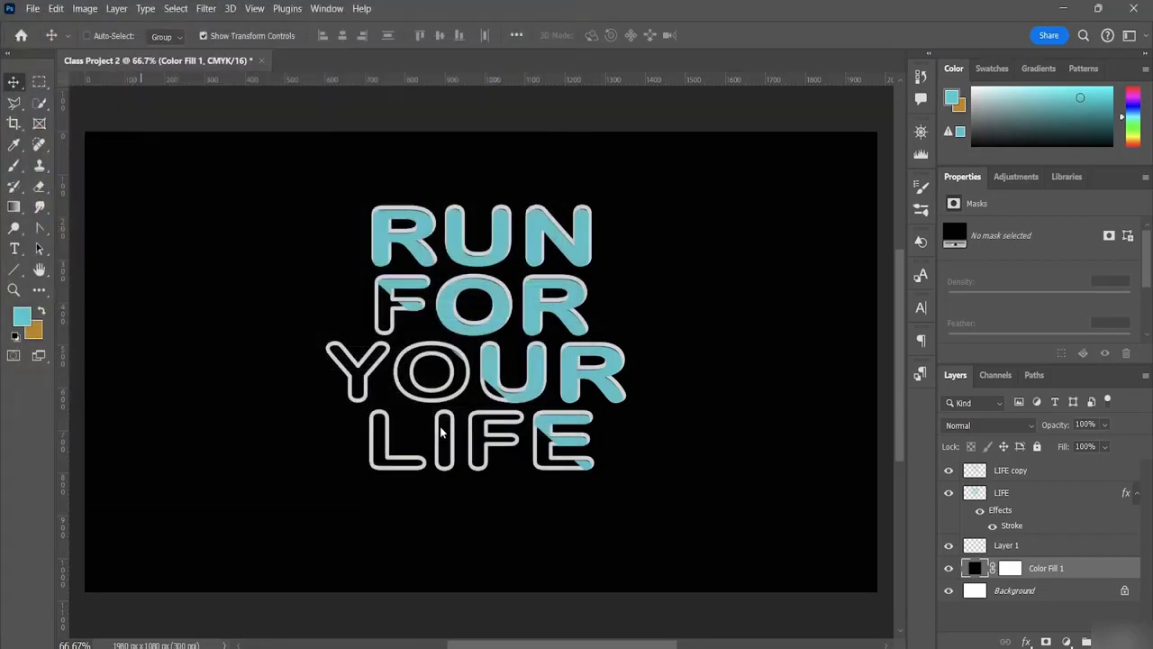
left_click(744, 179)
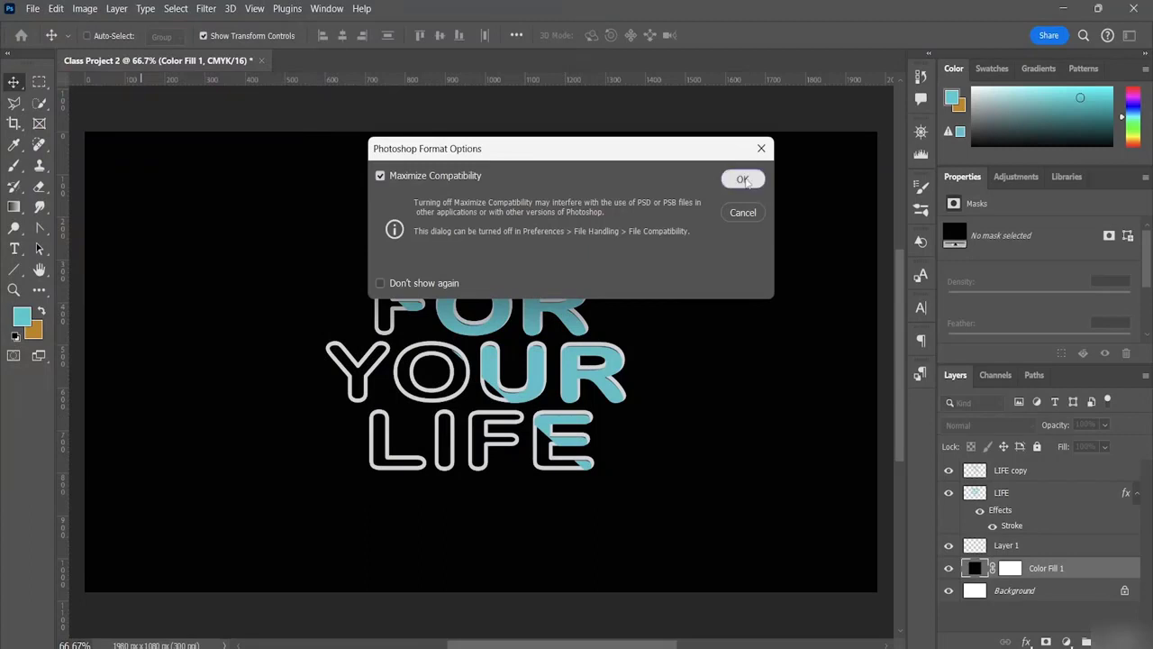